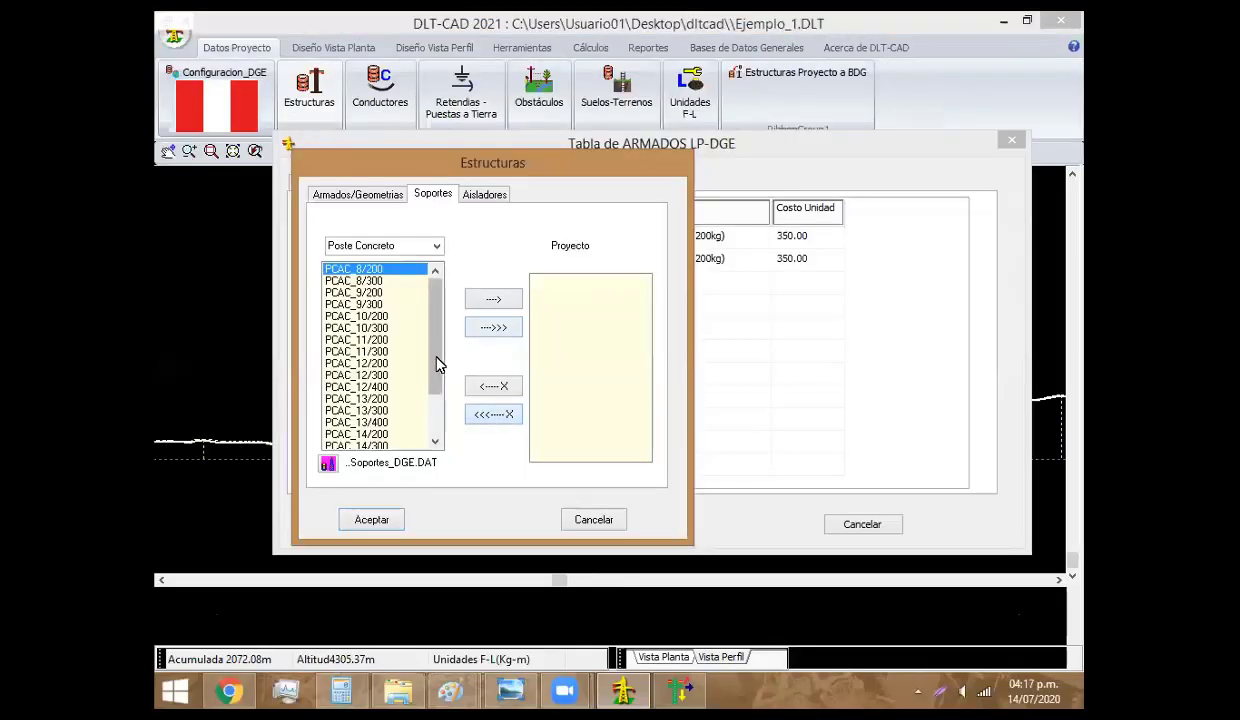
Add concrete poles PCAC_13/200, PCAC_13/300 and PCAC_13/400 to the project supports and confirm
scroll(410, 380, "down", 2)
left_click(378, 341)
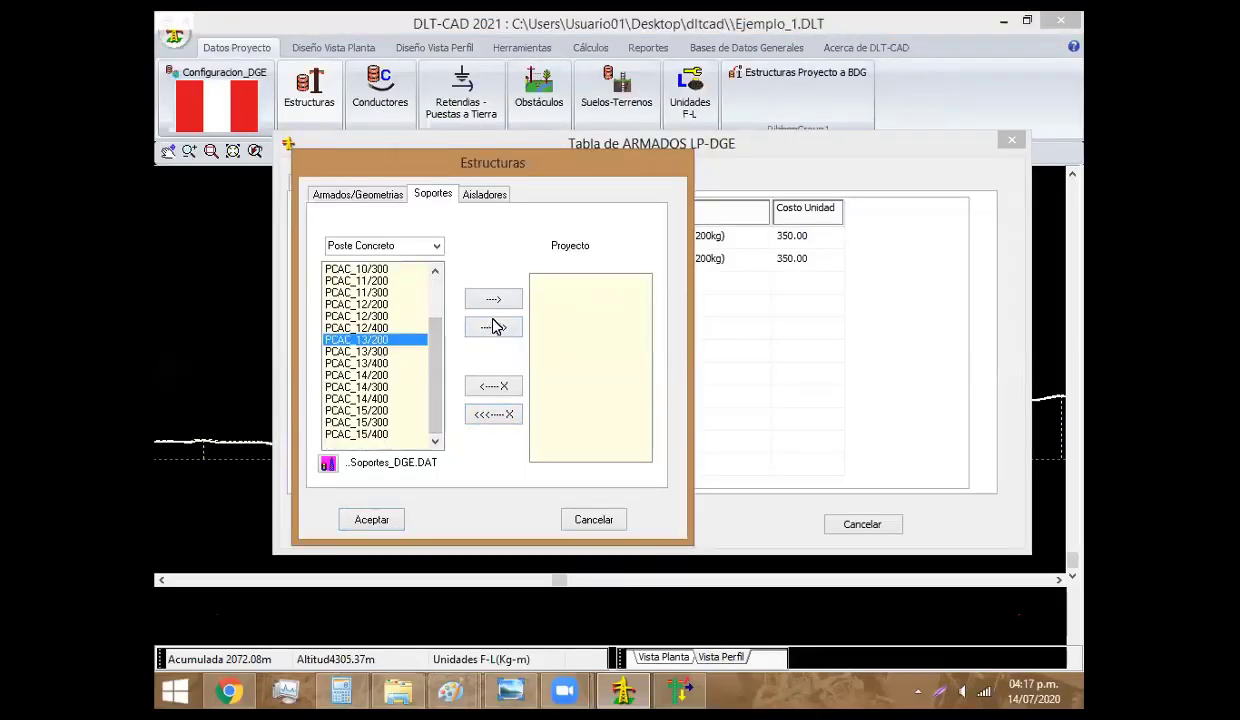
left_click(486, 300)
left_click(374, 352)
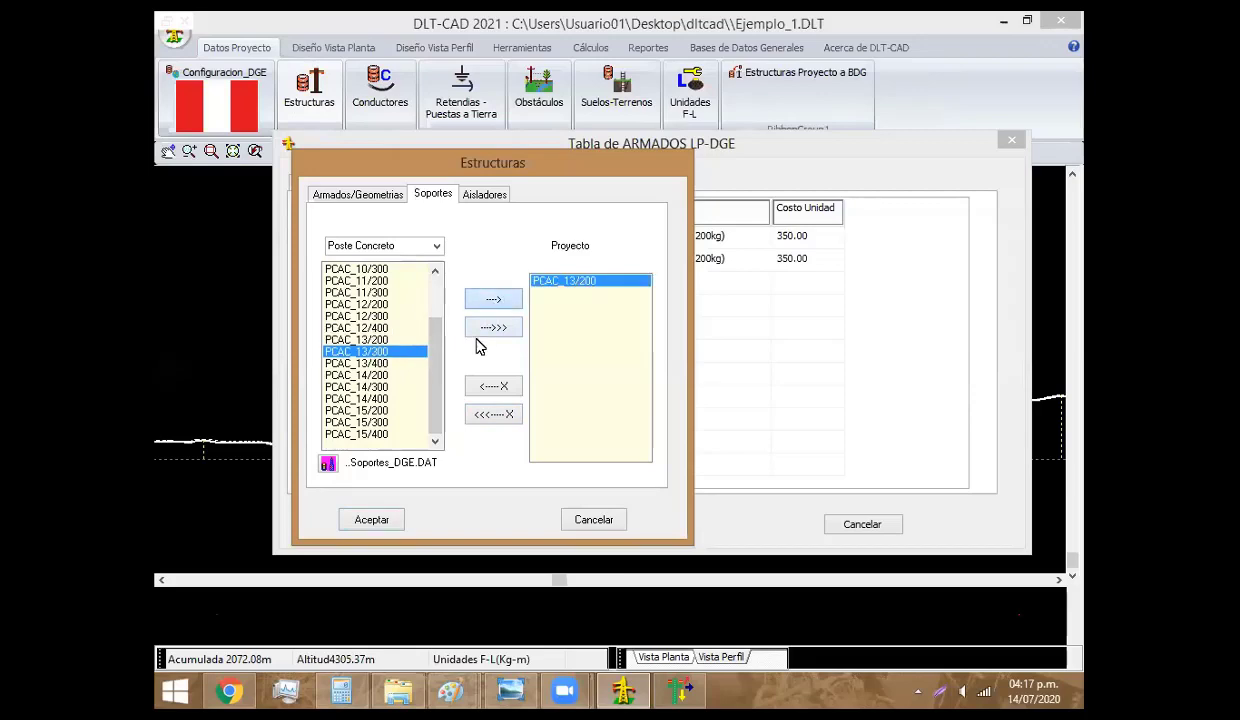
left_click(492, 300)
left_click(370, 363)
left_click(493, 300)
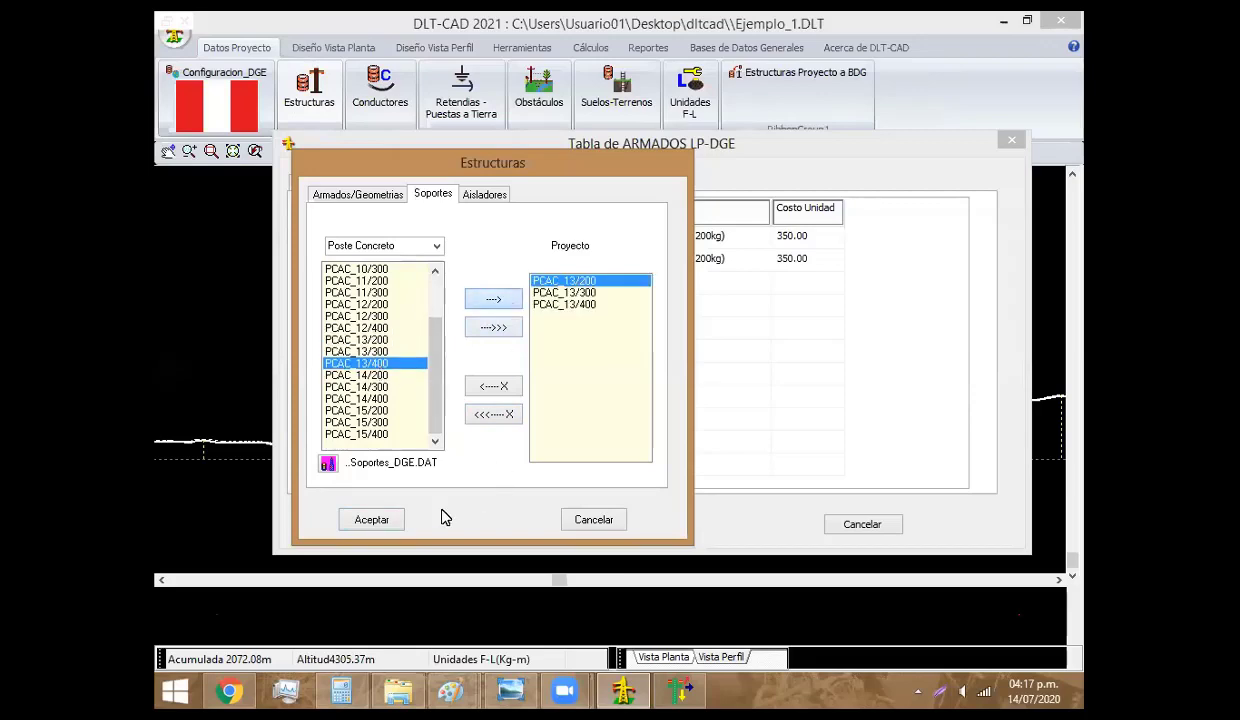
left_click(378, 519)
left_click(338, 182)
Clear all existing rows from the ARMADOS table and start adding new structures
right_click(435, 323)
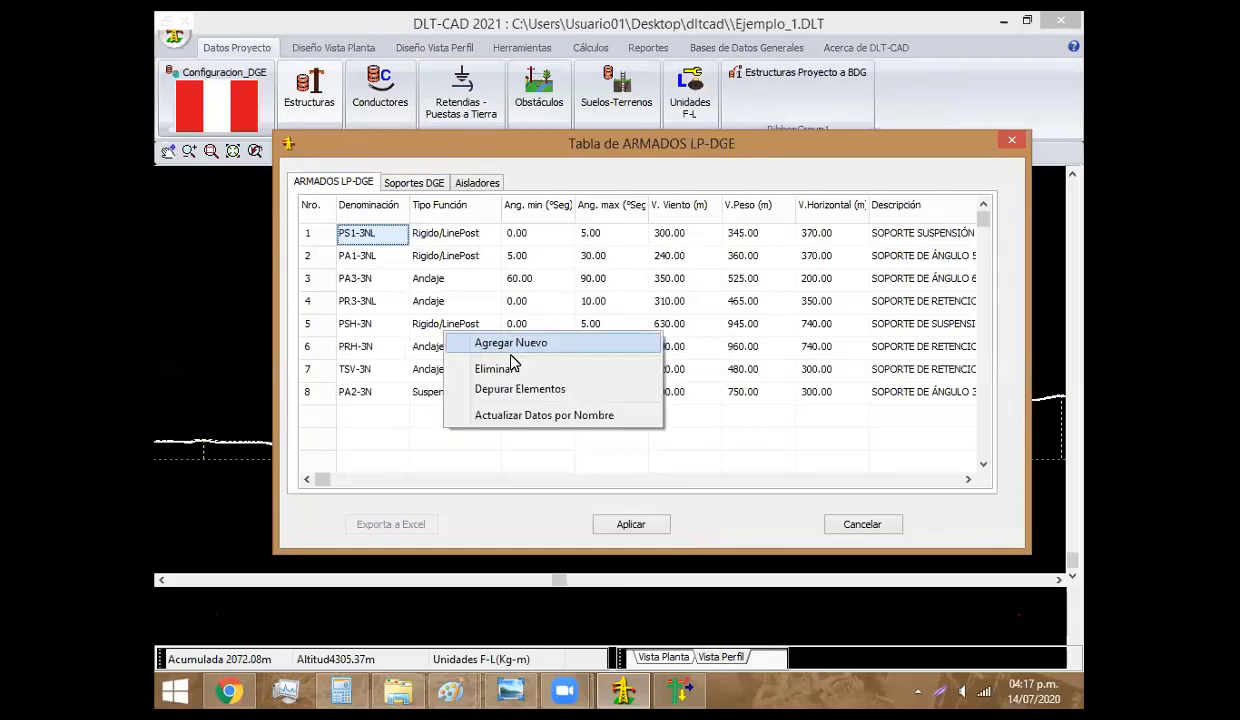
left_click(500, 390)
right_click(475, 297)
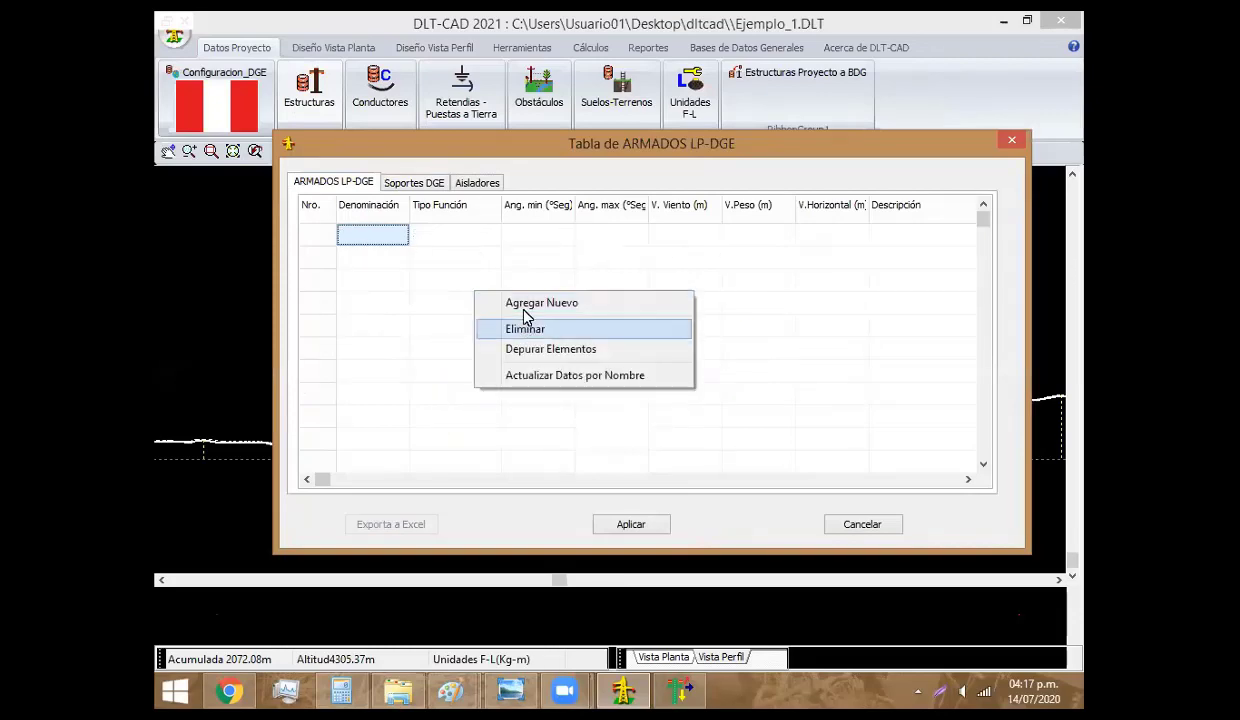
left_click(523, 302)
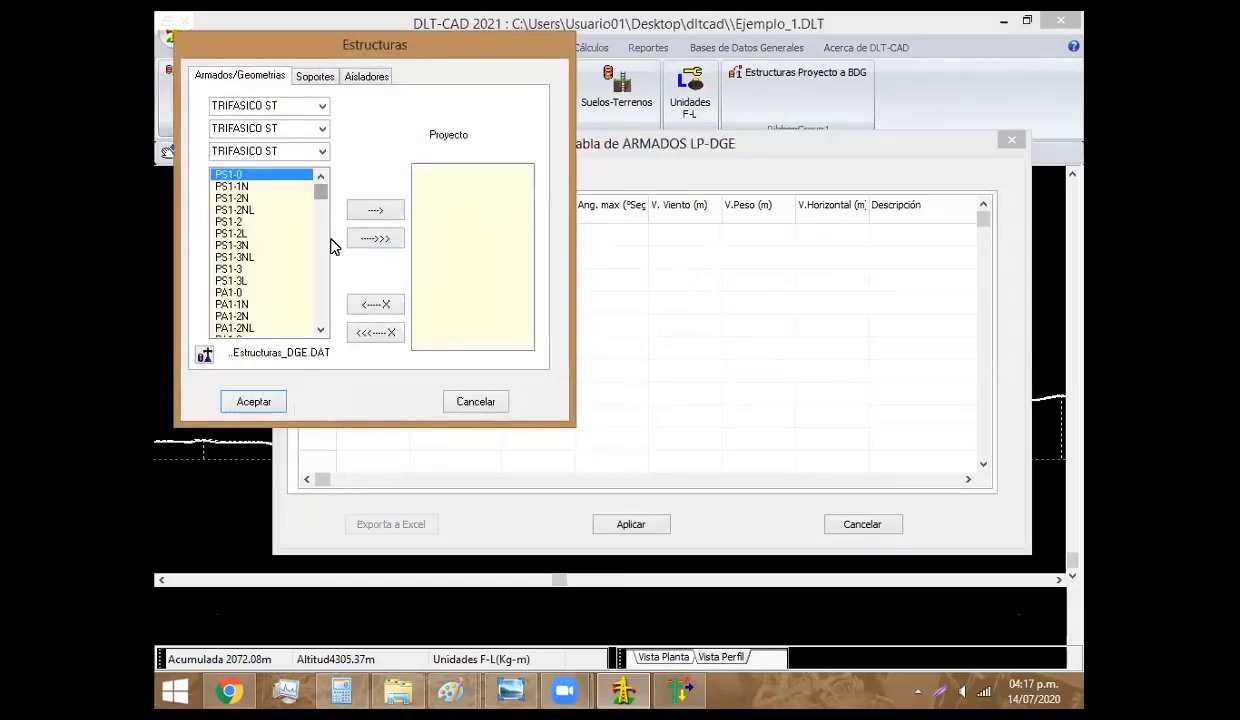
Add structures PS1-3L, PA1-3L, PA2-3 and PA3-3 to the project
left_click(265, 270)
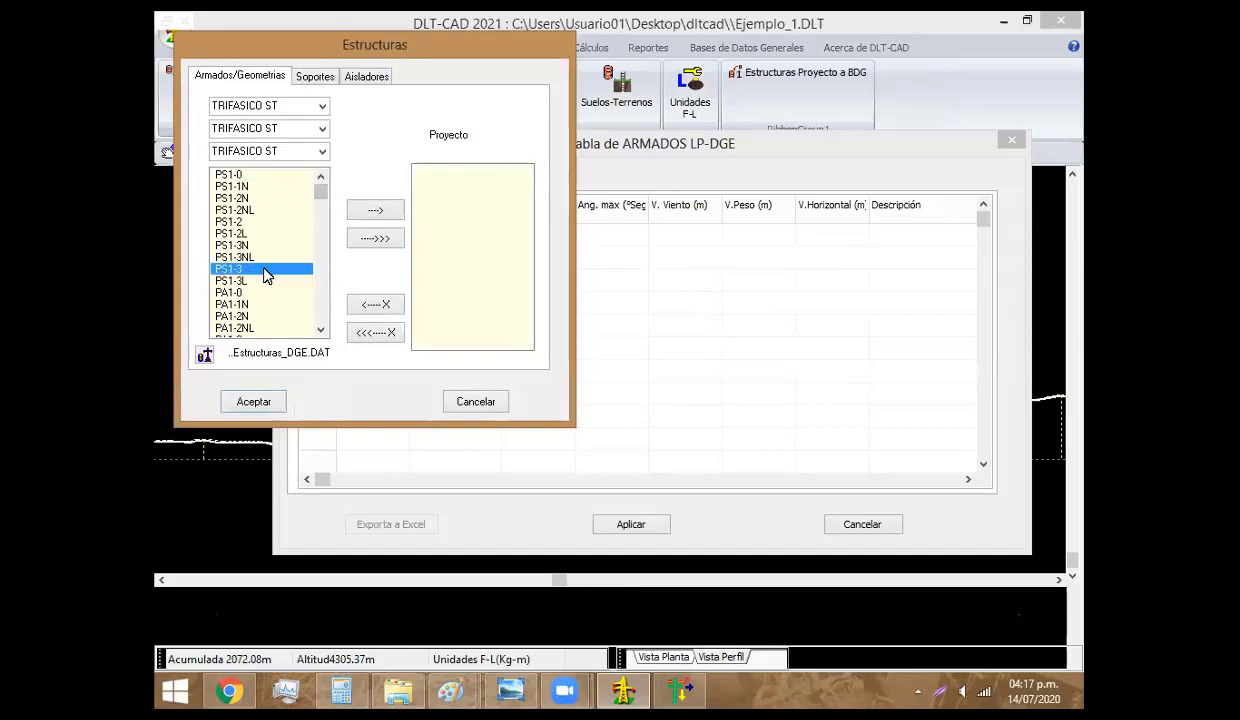
left_click(258, 282)
left_click(372, 209)
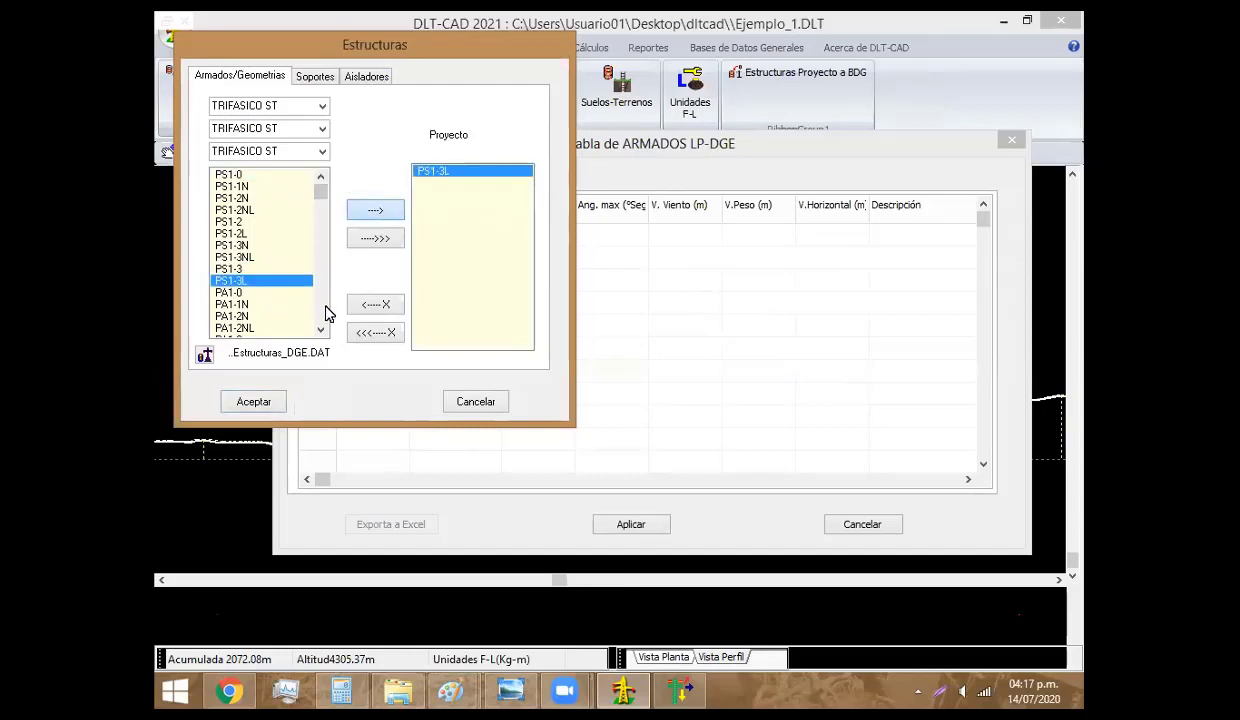
scroll(332, 318, "down", 3)
scroll(317, 299, "down", 2)
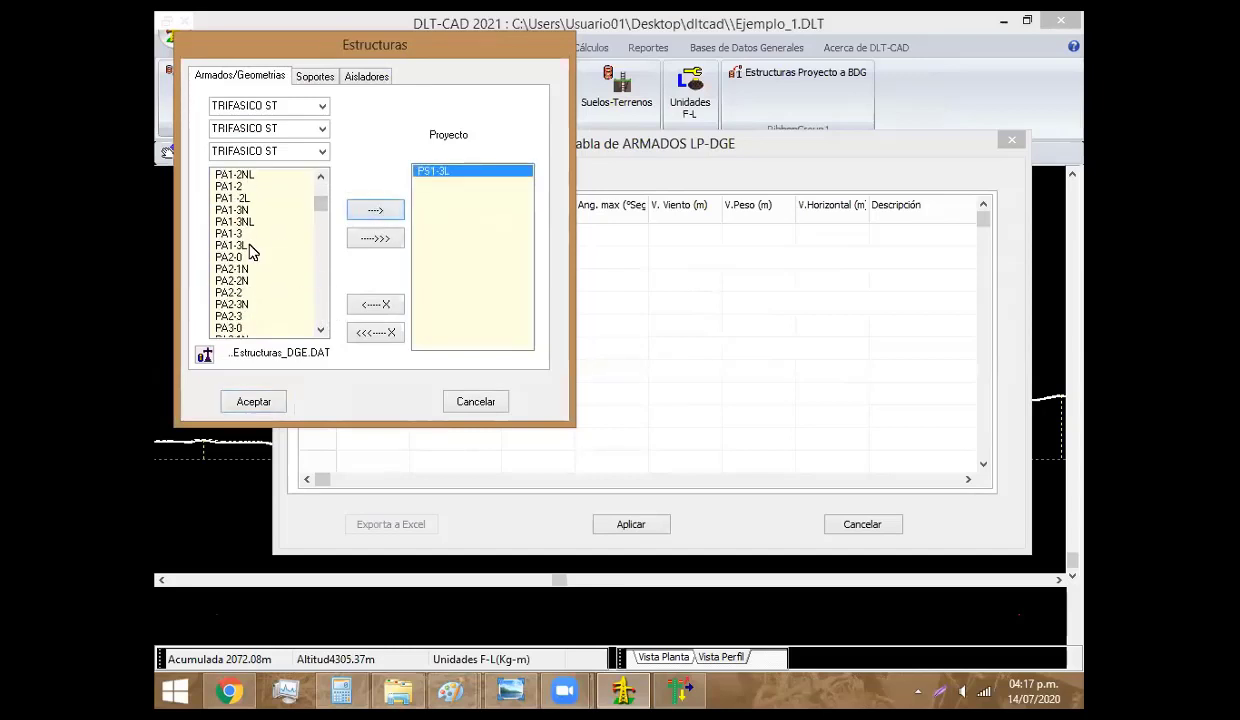
left_click(245, 245)
left_click(366, 208)
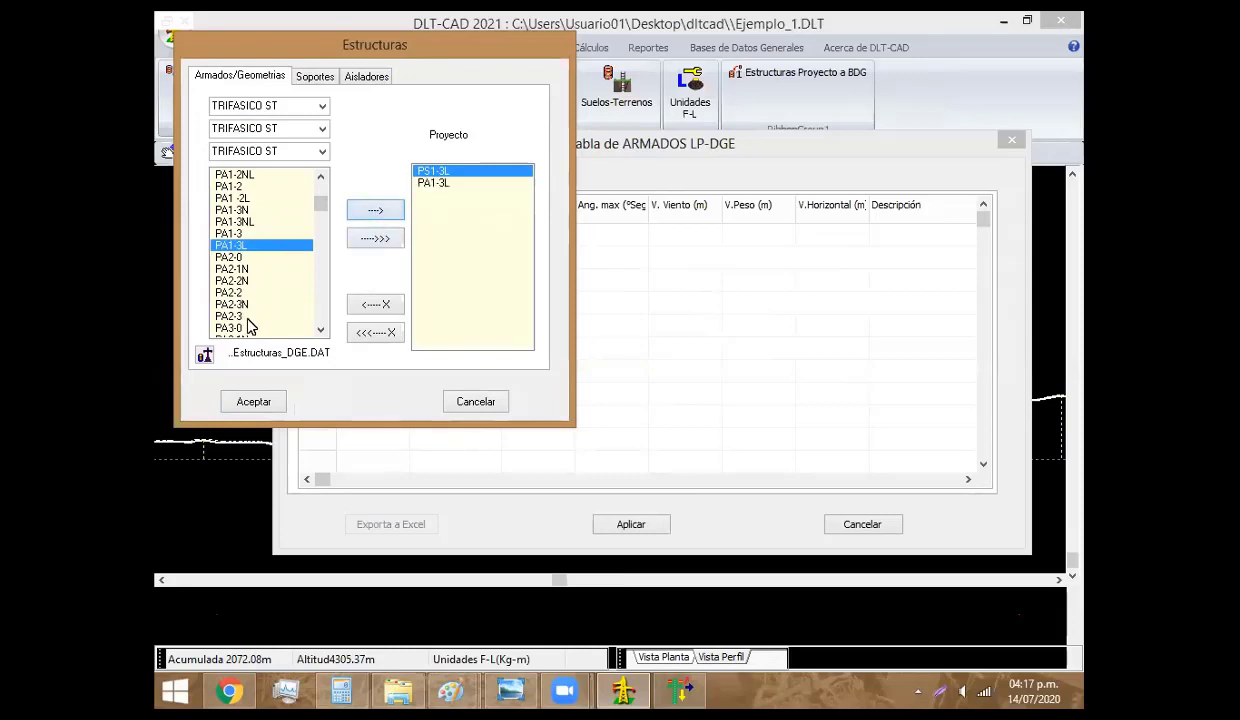
left_click(247, 317)
left_click(364, 209)
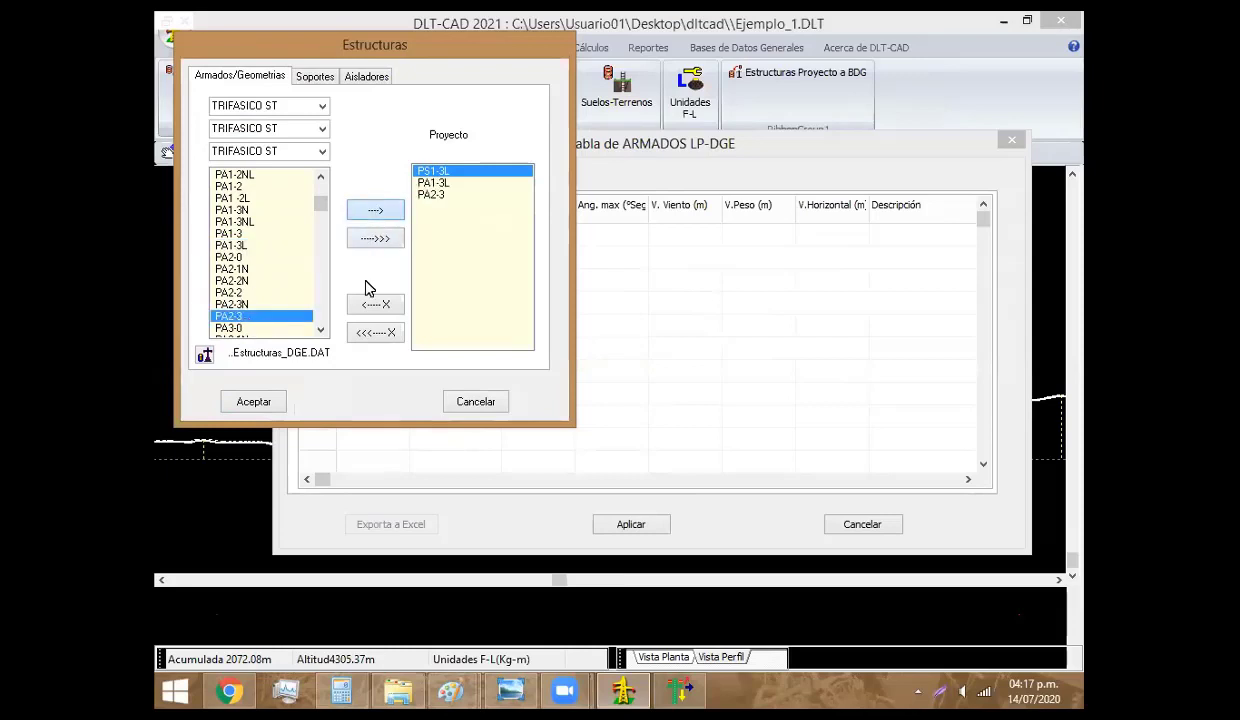
scroll(323, 305, "down", 4)
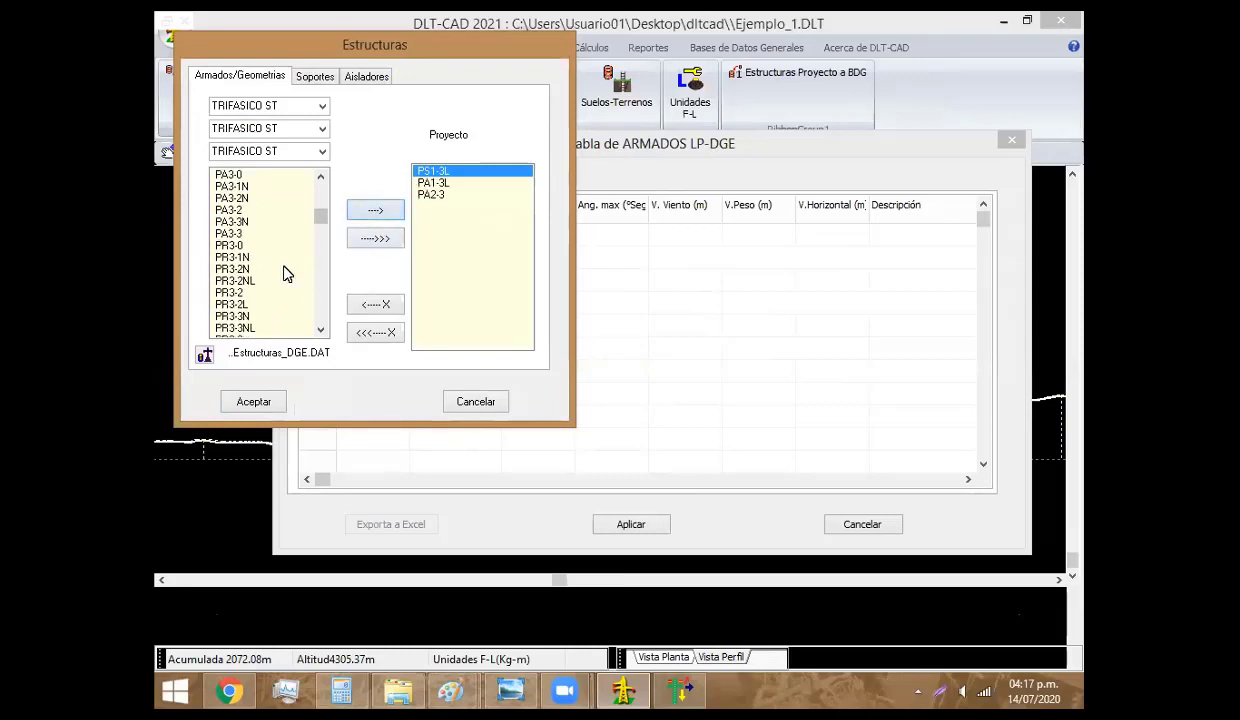
left_click(240, 233)
left_click(387, 213)
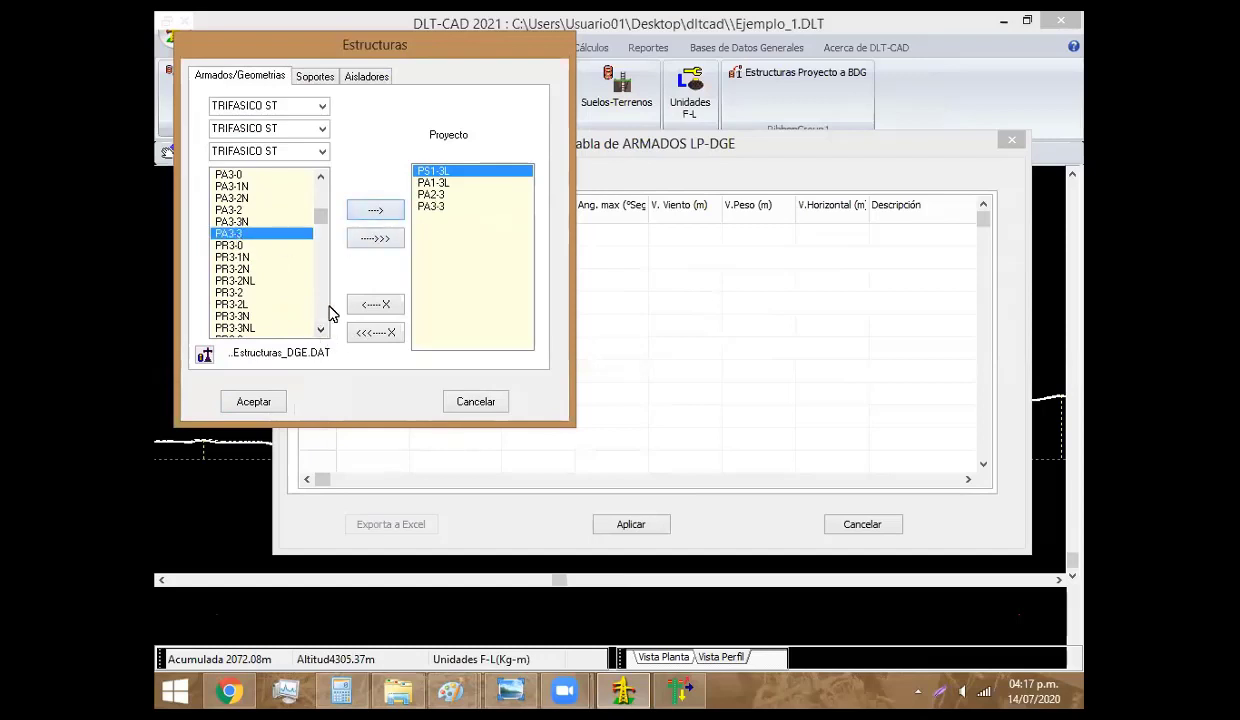
Add structures PR3-3L, PSH-3, PRH-3 and TS-3L, then confirm the selection
scroll(312, 305, "down", 4)
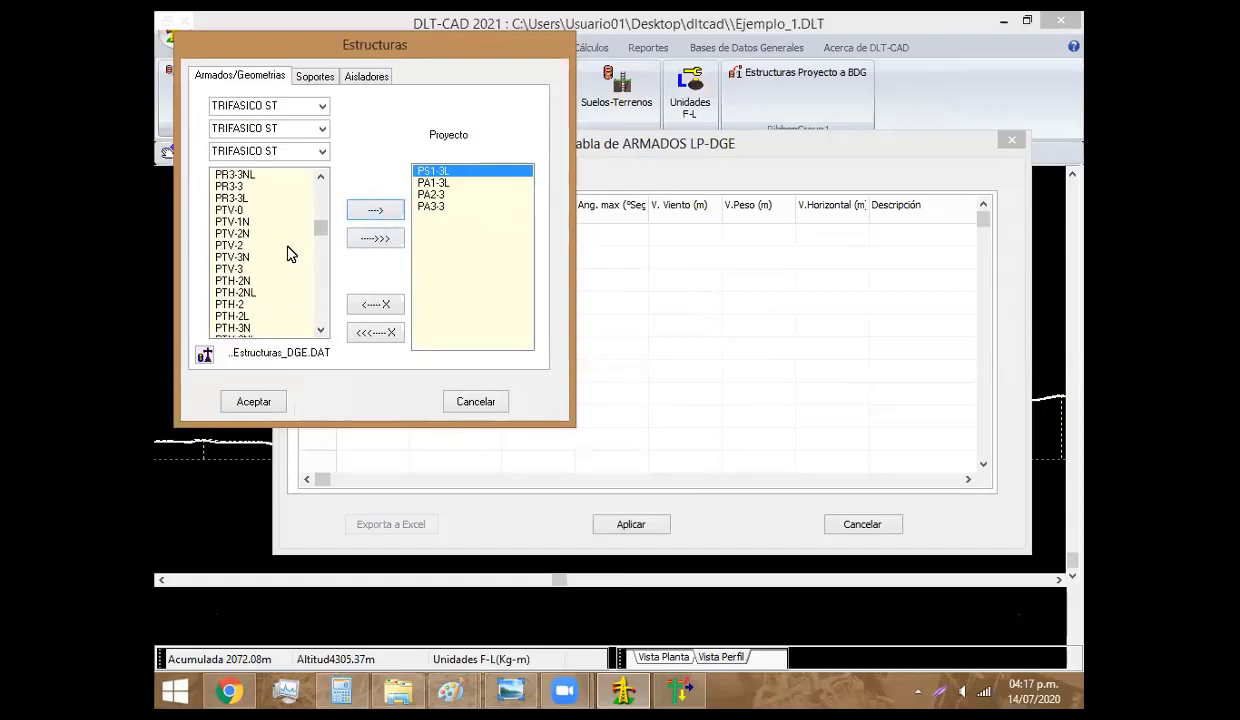
left_click(249, 199)
left_click(380, 212)
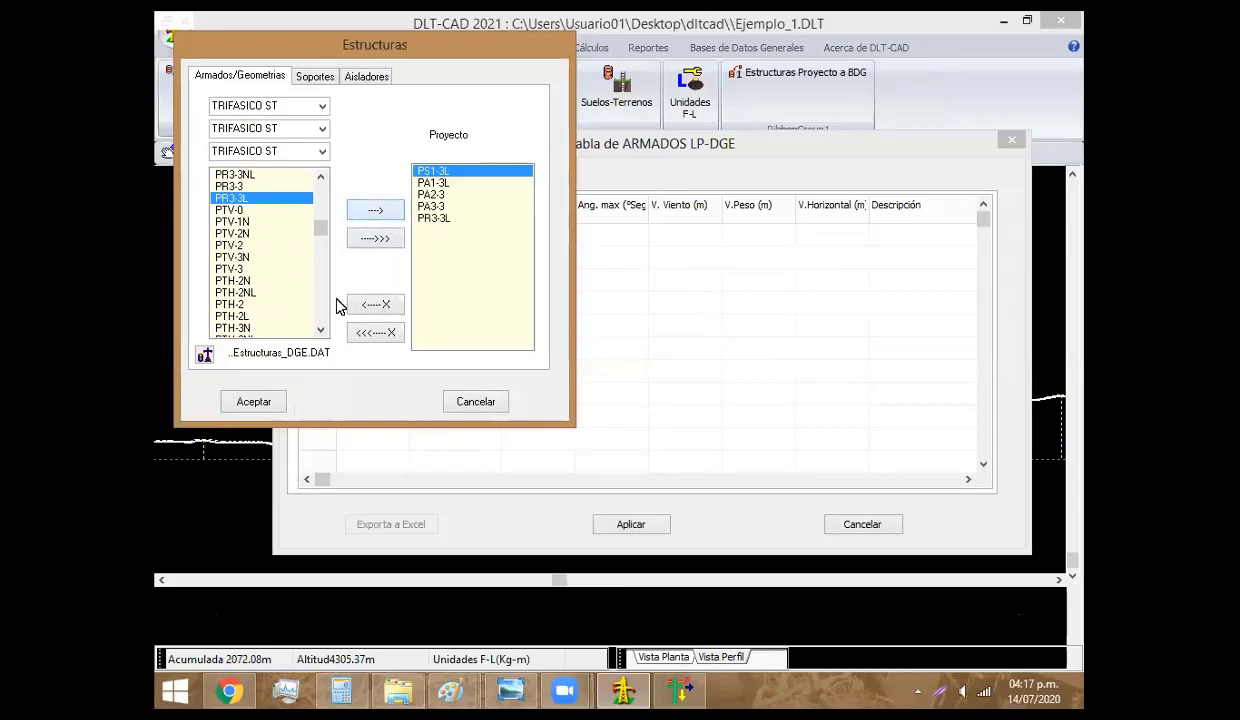
scroll(328, 304, "down", 4)
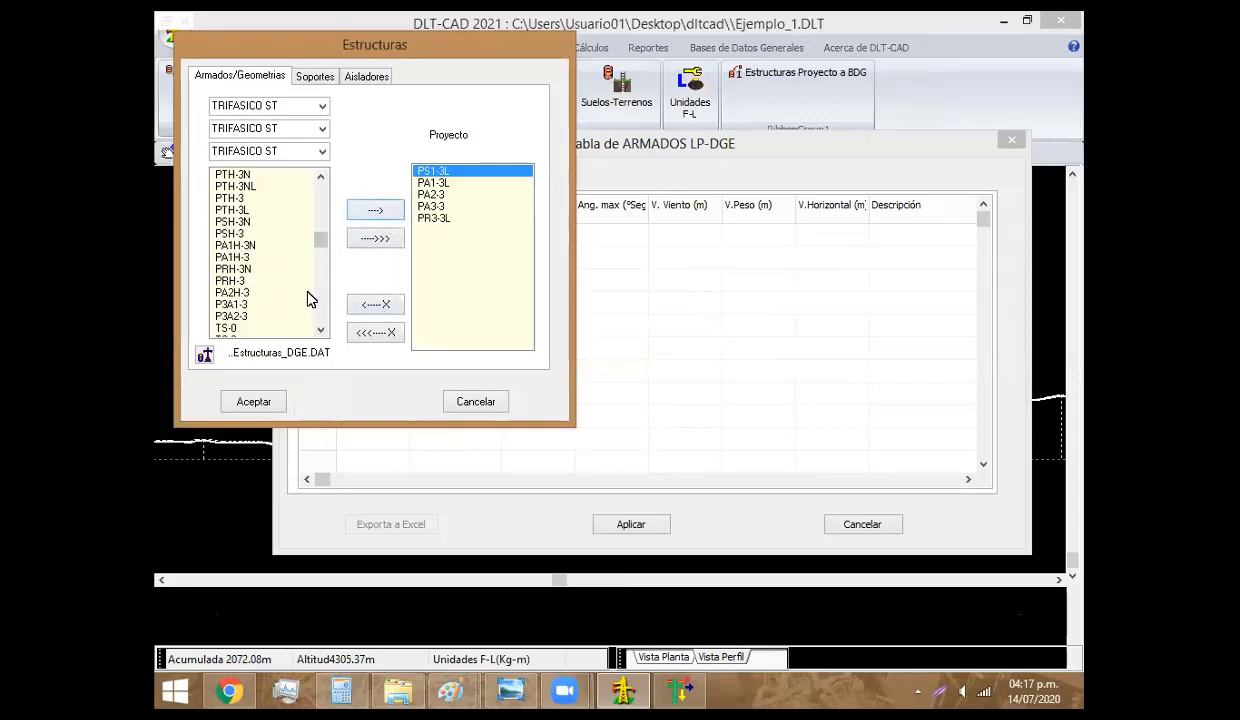
left_click(258, 234)
left_click(372, 210)
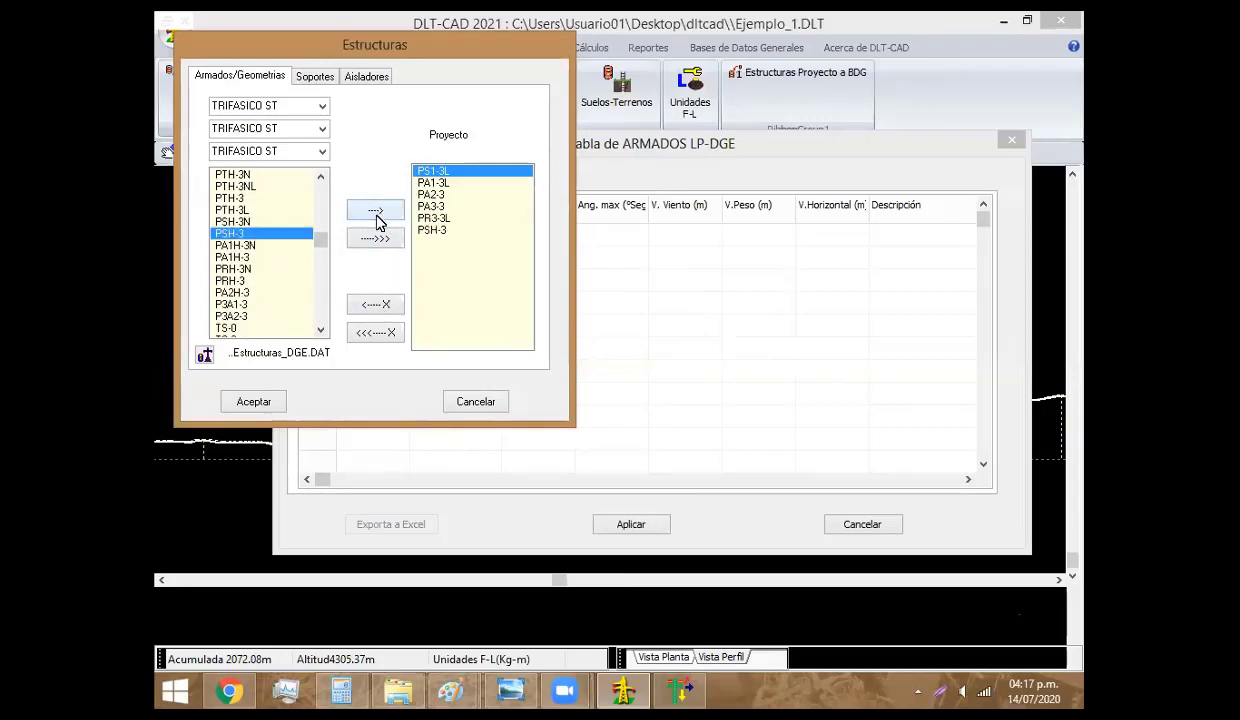
left_click(232, 280)
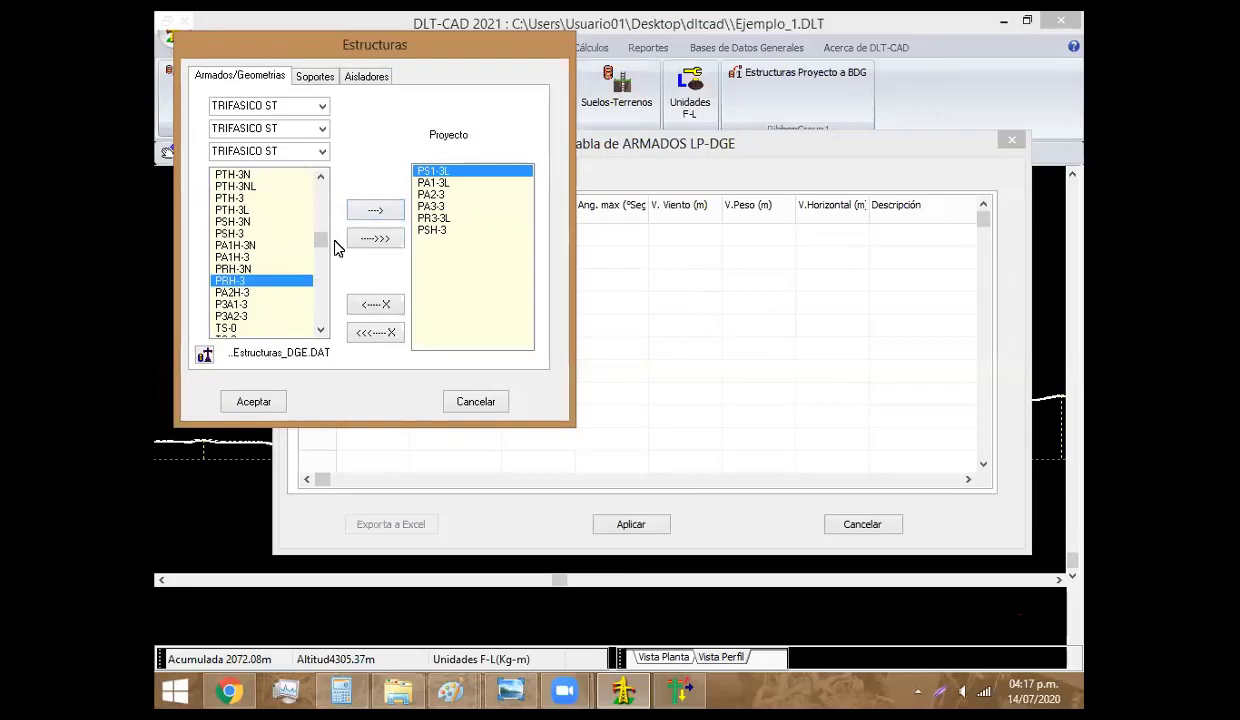
left_click(386, 215)
scroll(316, 321, "down", 4)
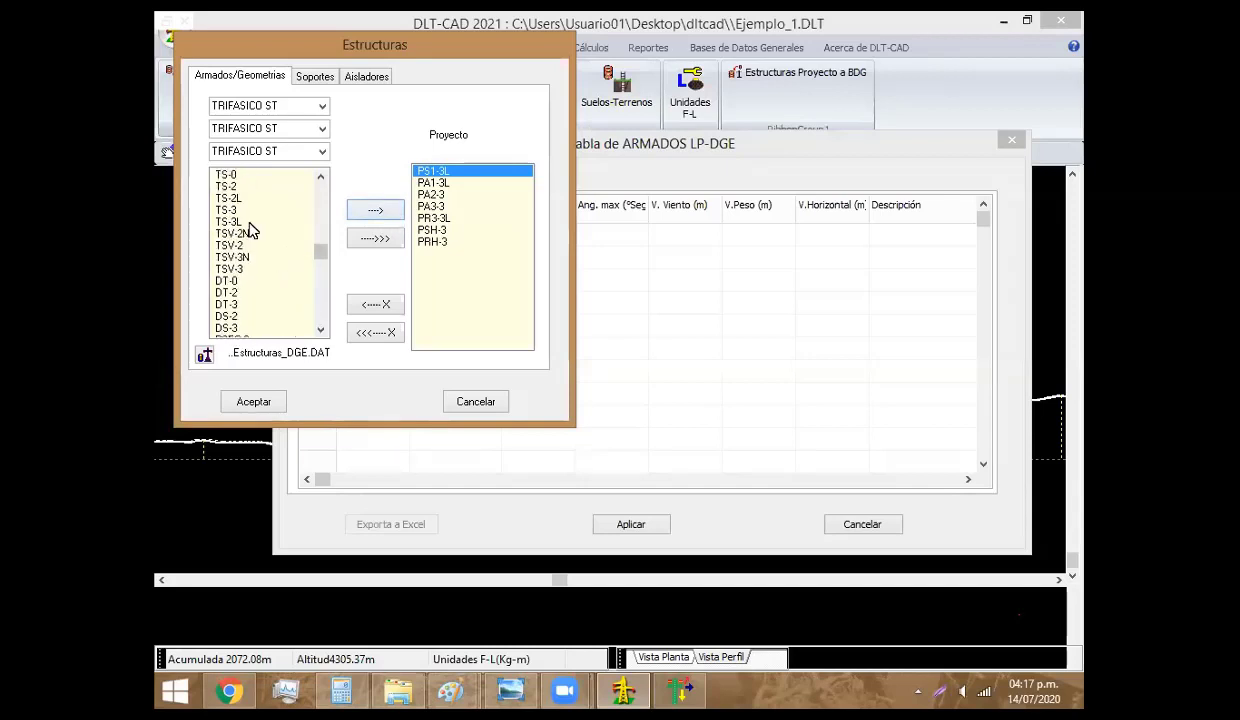
left_click(247, 221)
left_click(362, 210)
left_click(255, 401)
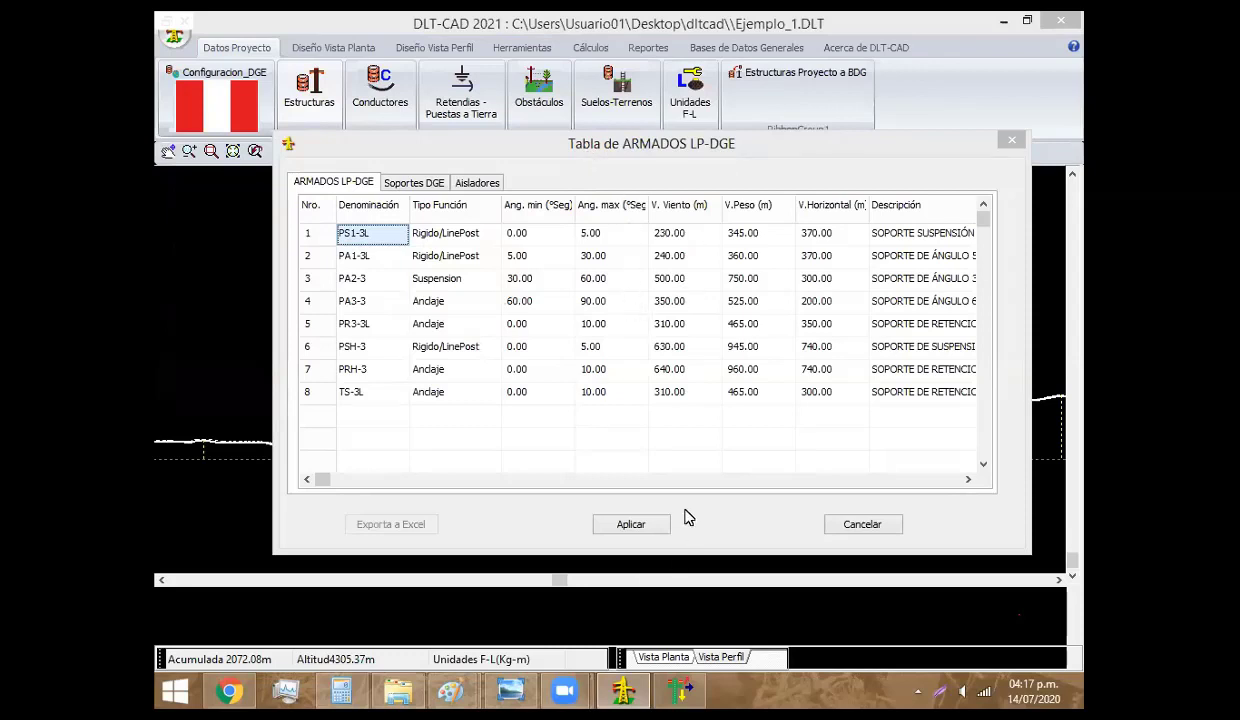
left_click(510, 690)
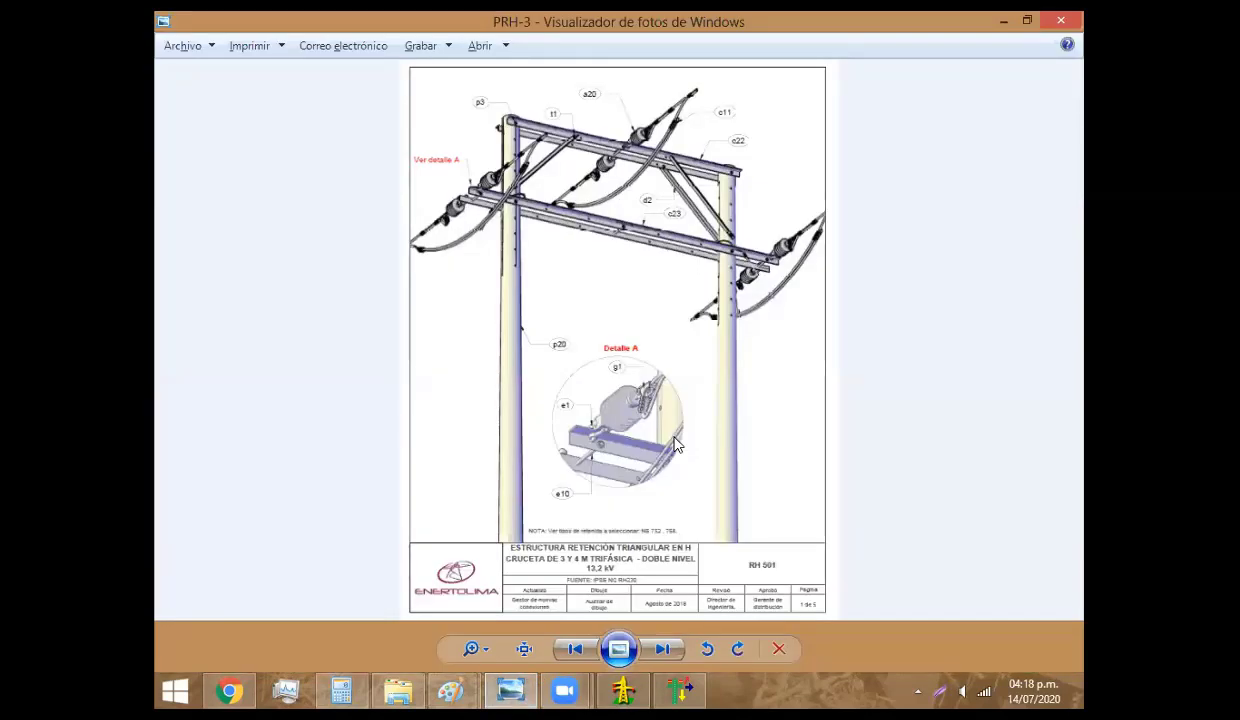
key("Right")
key("Right")
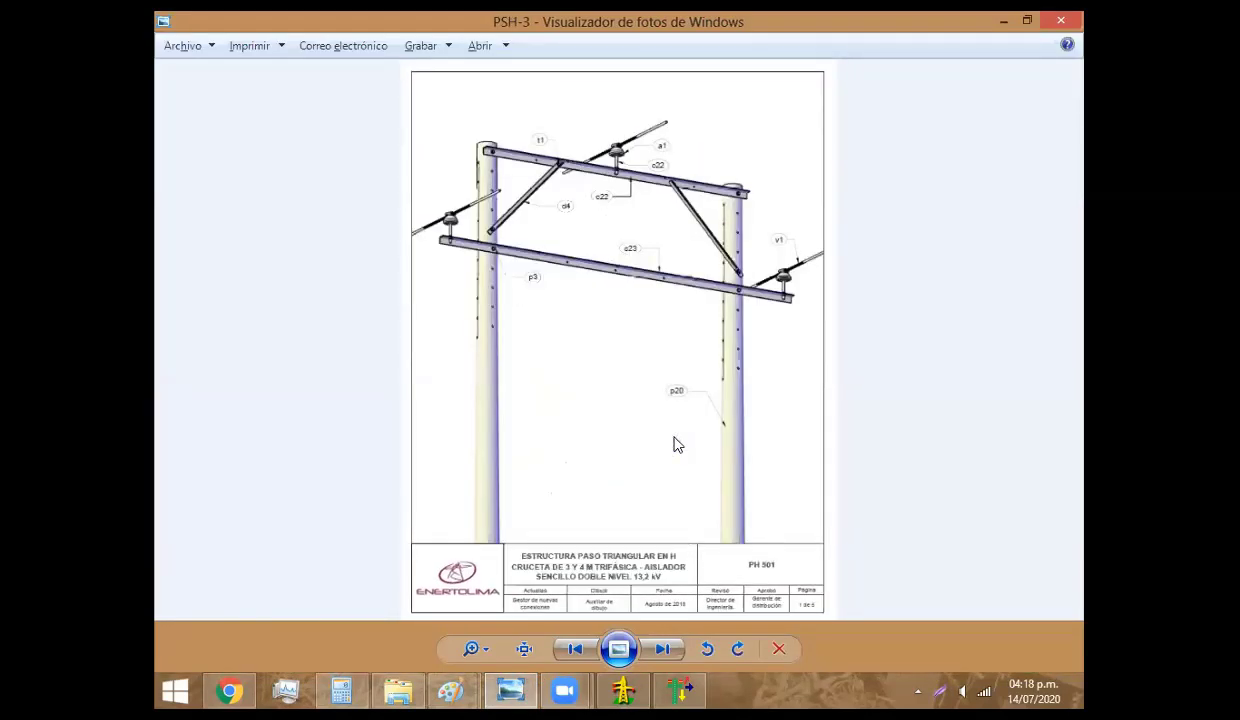
key("Right")
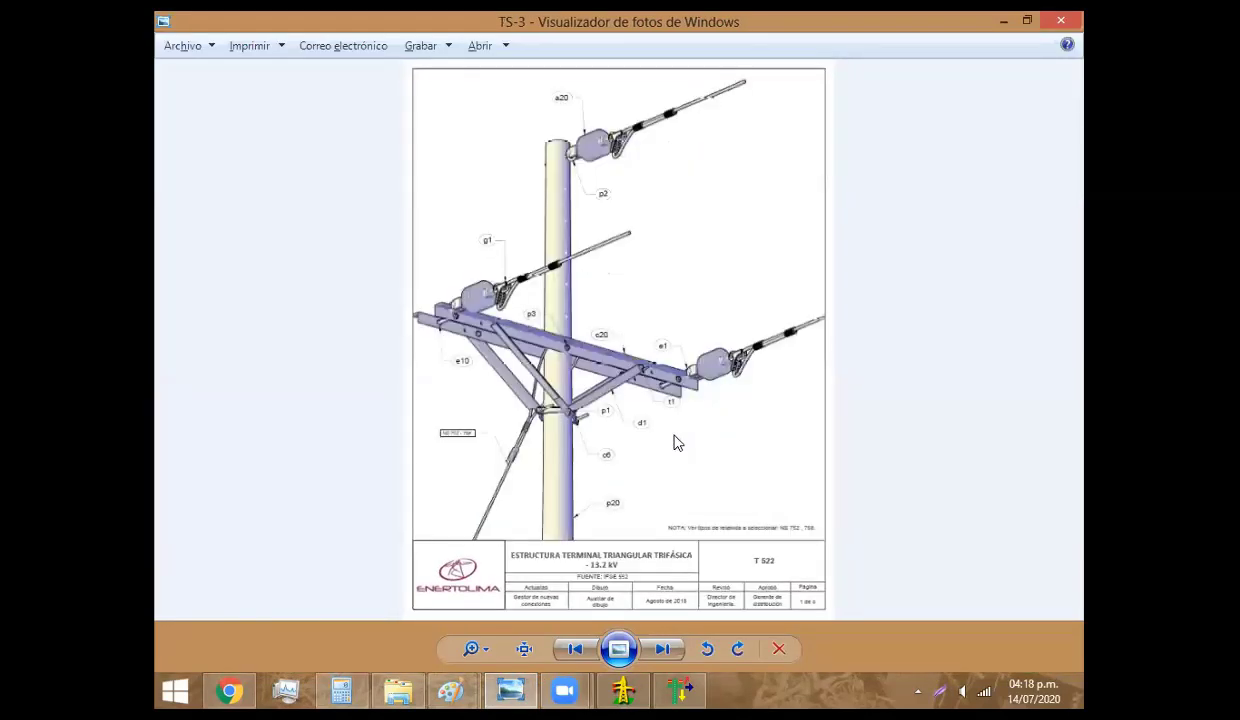
key("Right")
key("Left")
key("Left")
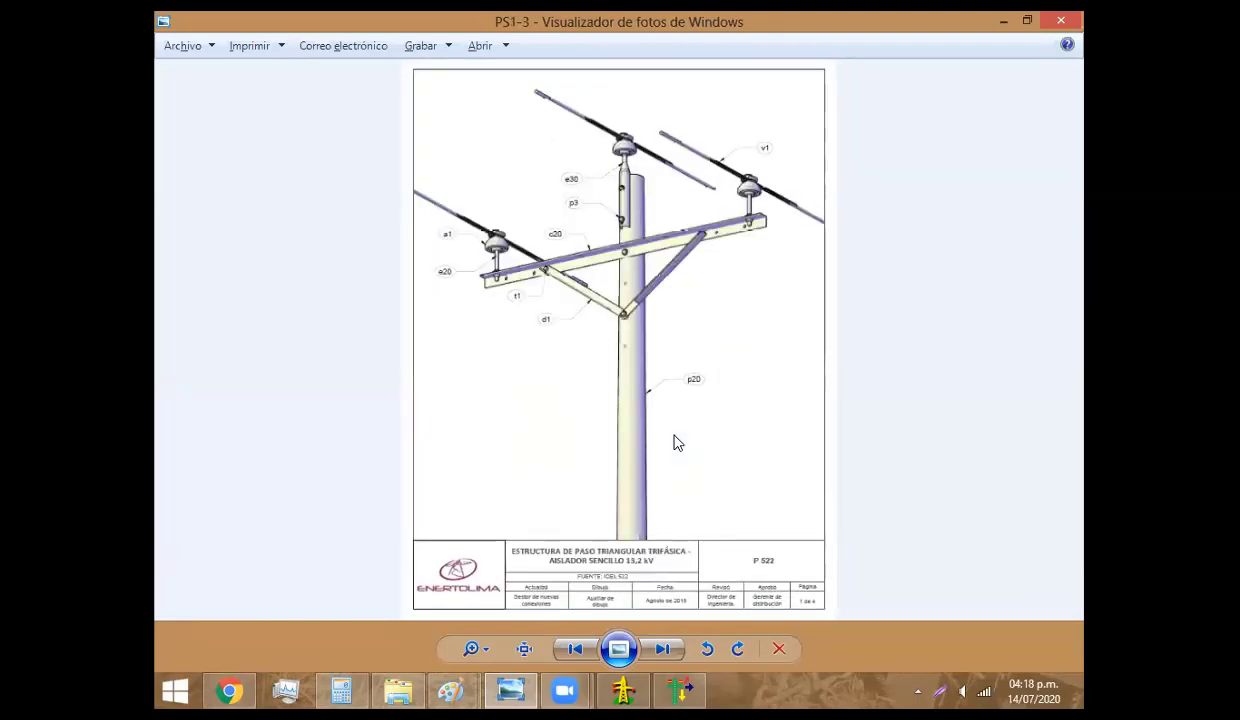
key("Left")
key("Left")
key("Left")
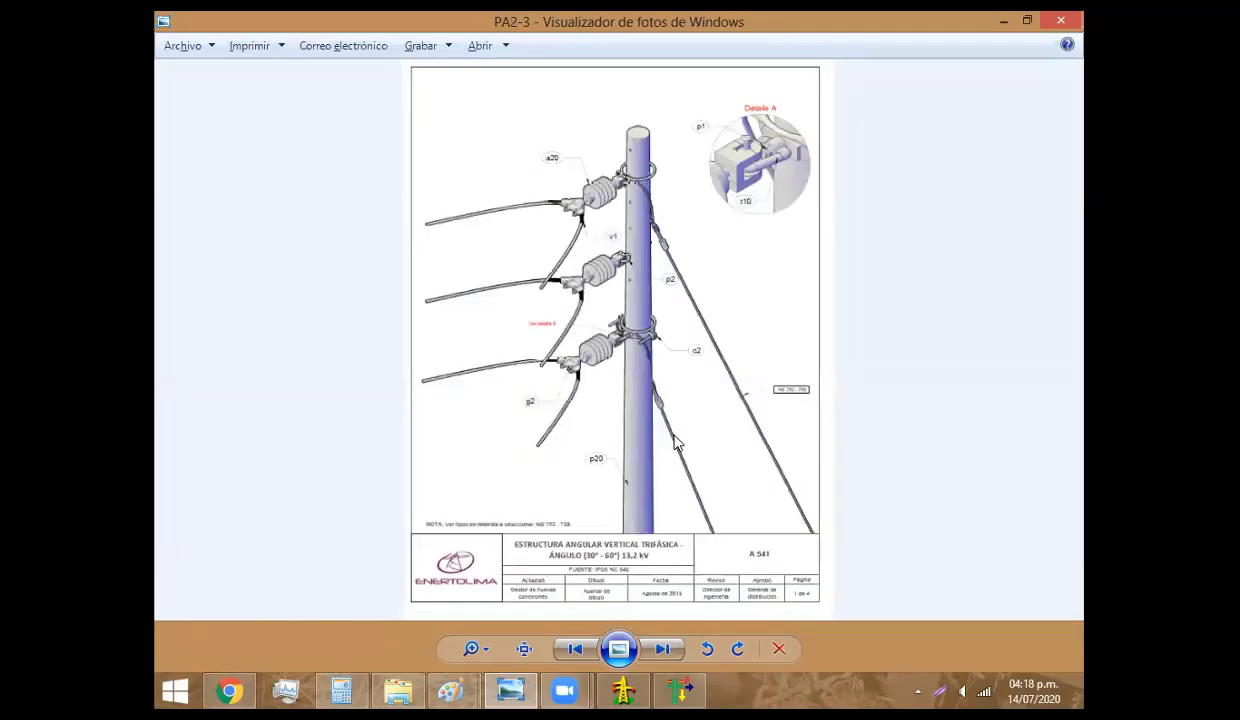
key("Left")
key("Left")
key("Right")
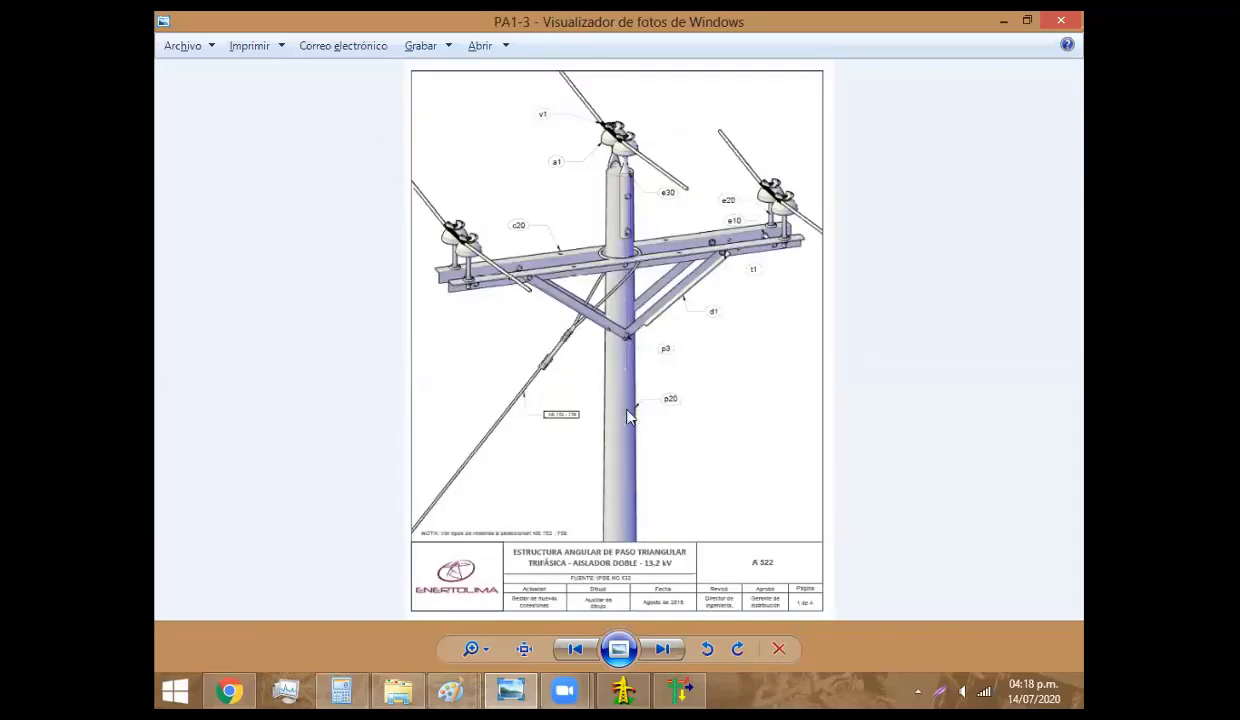
left_click(1010, 20)
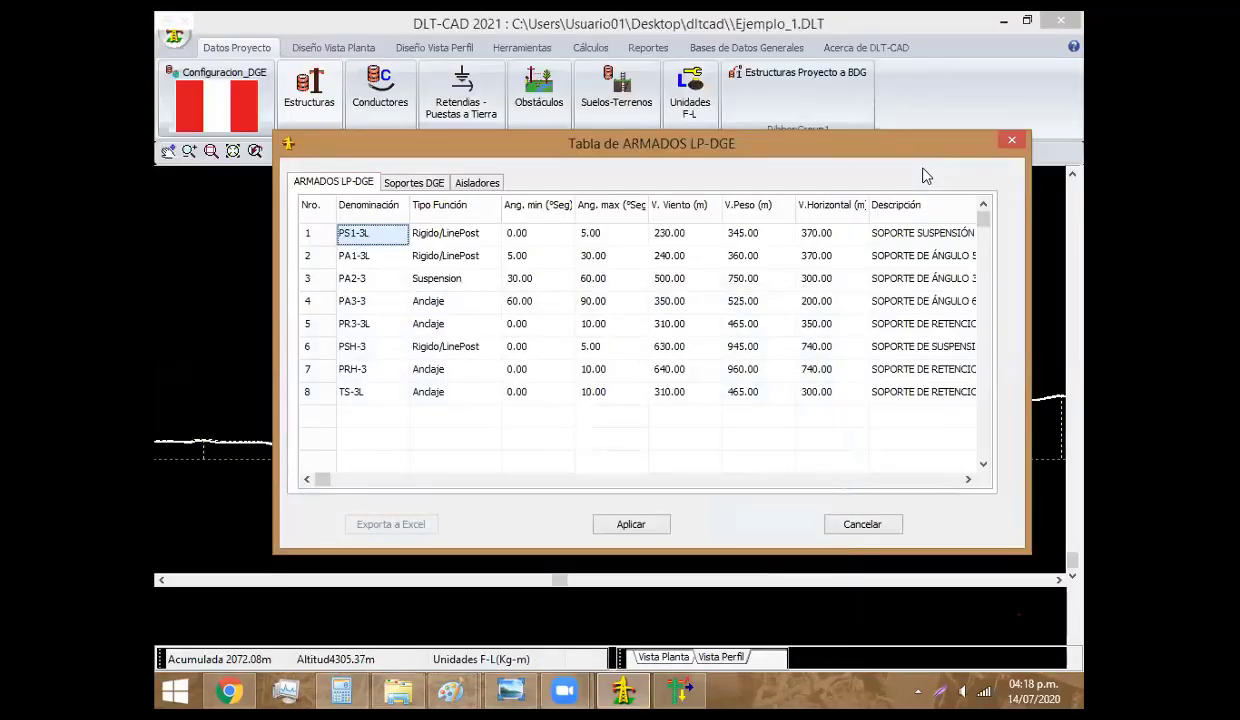
Apply the eight-structure table and open Configuración General under Diseño Vista Perfil
left_click(656, 532)
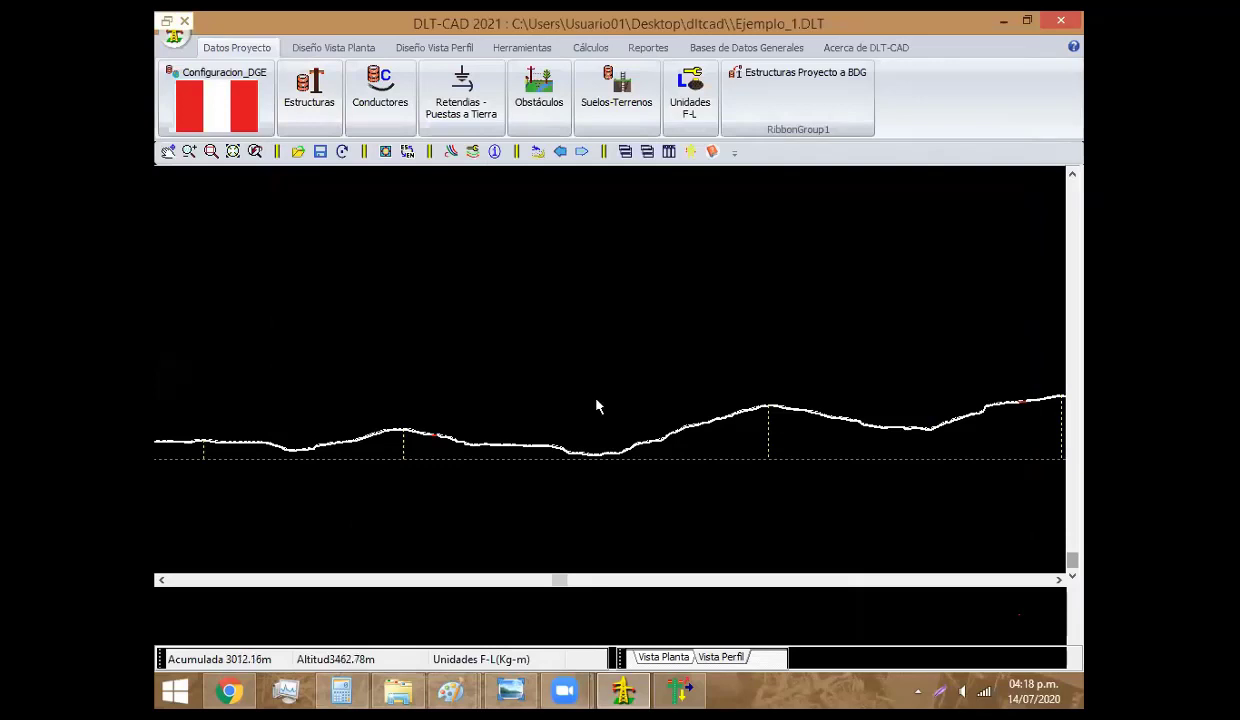
left_click(452, 50)
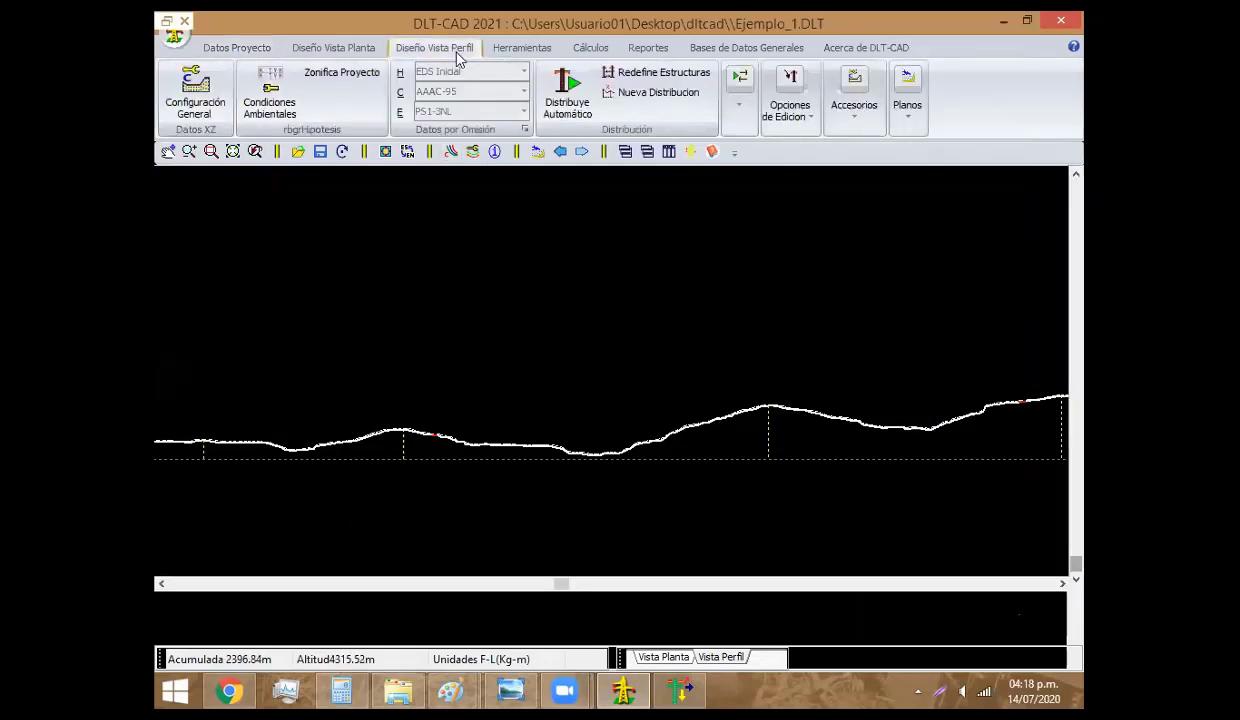
left_click(195, 95)
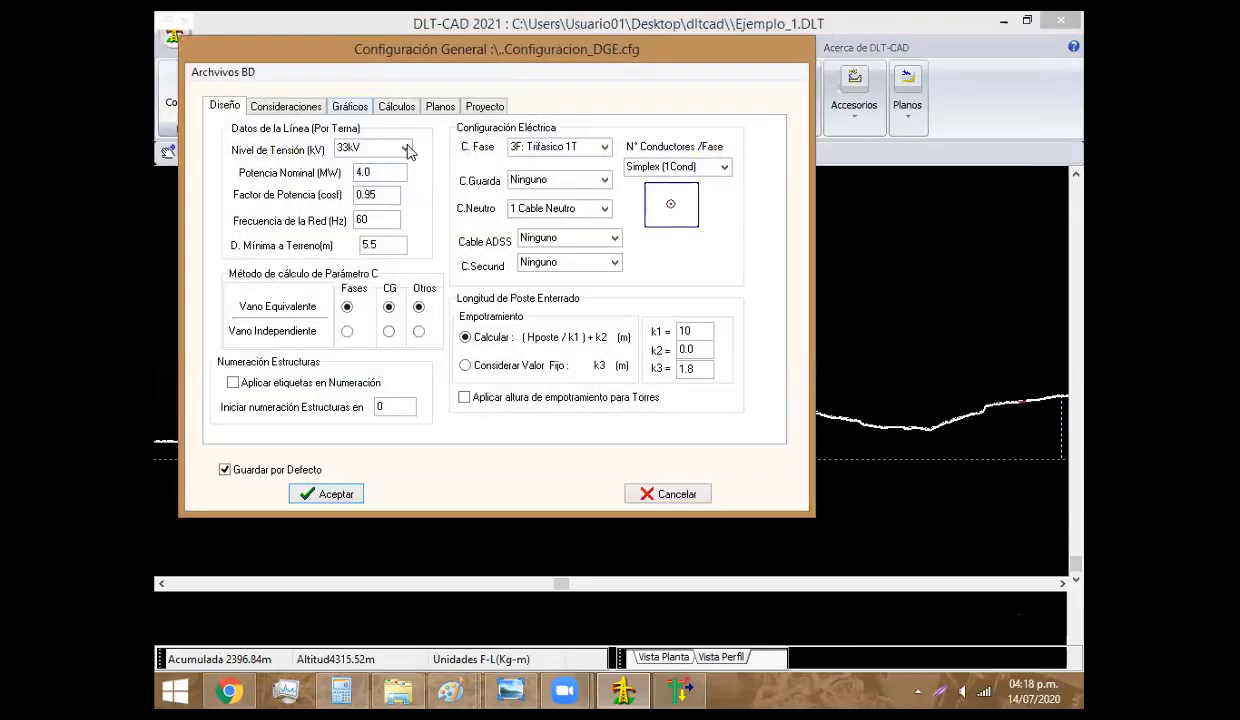
Set line voltage to 23kV, k2 to 0.6 and the neutral cable to Ninguno
left_click(406, 149)
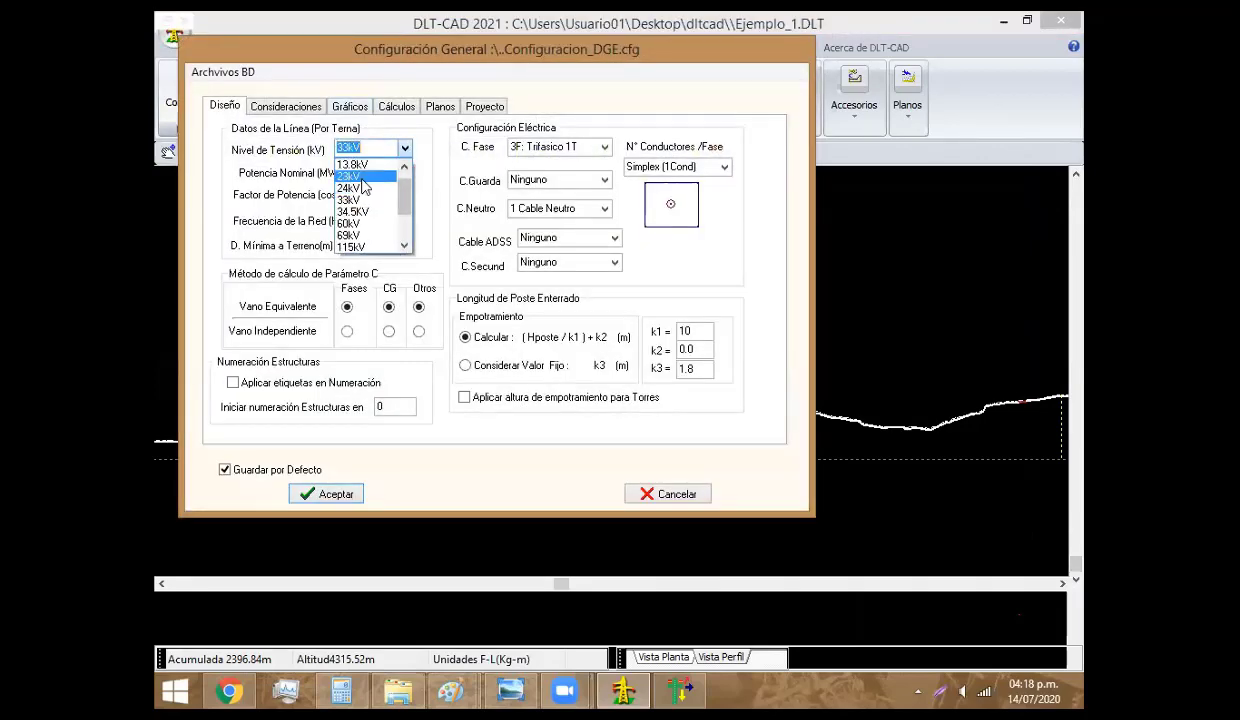
left_click(362, 178)
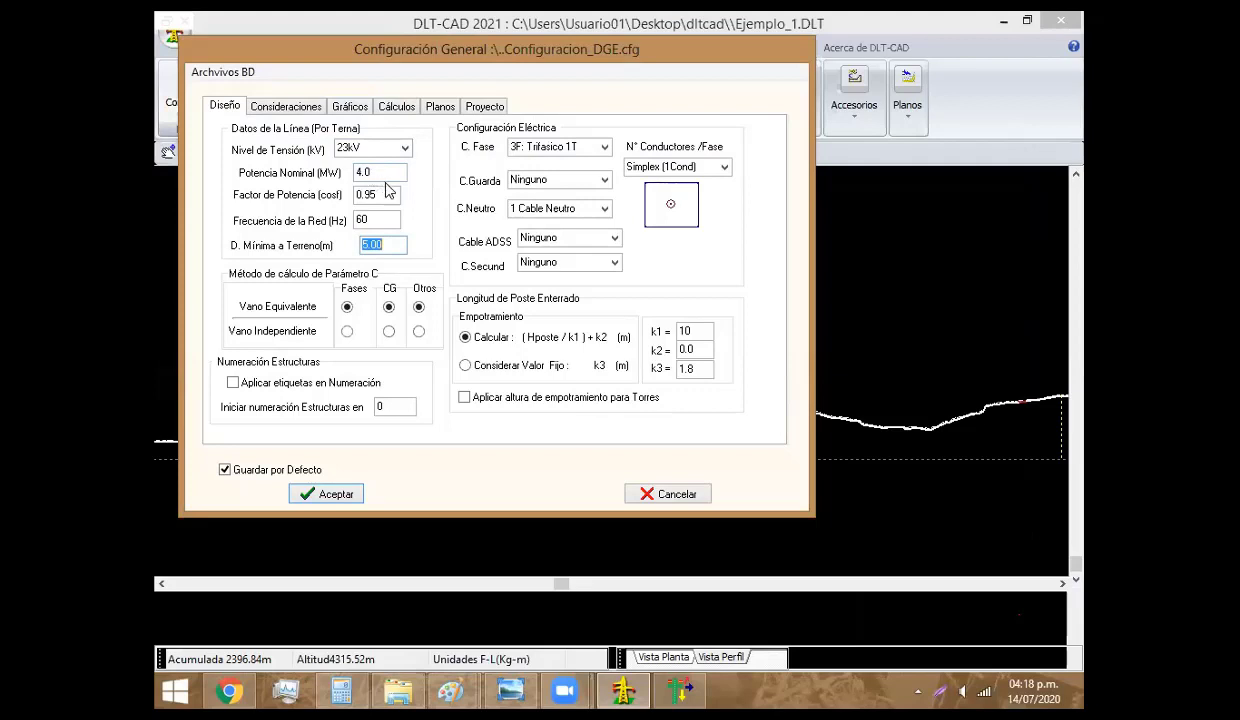
left_click(683, 348)
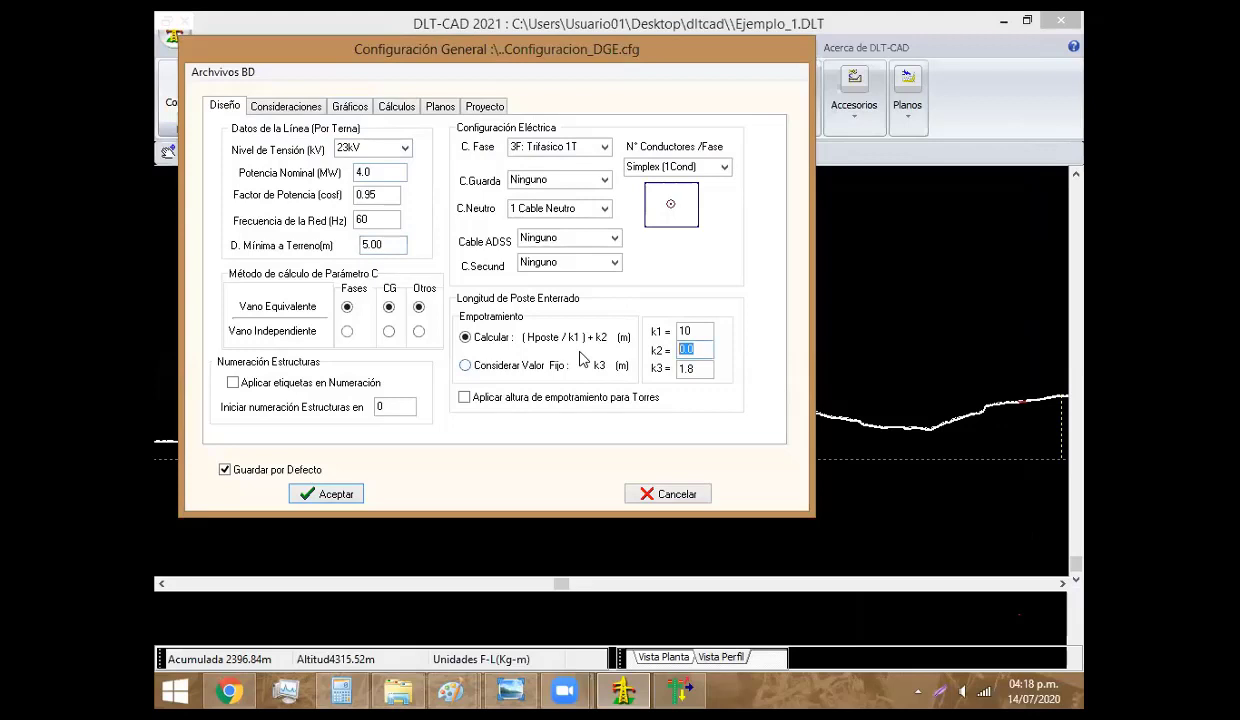
type("0.6")
left_click(605, 208)
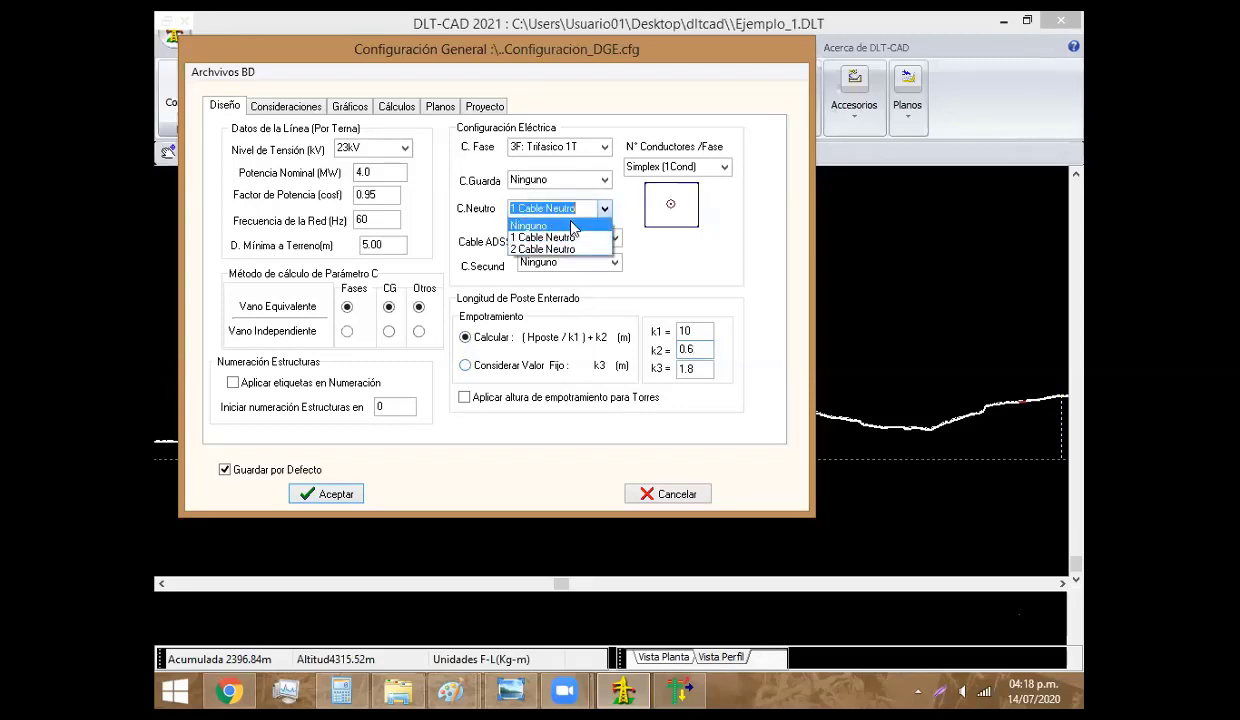
left_click(598, 224)
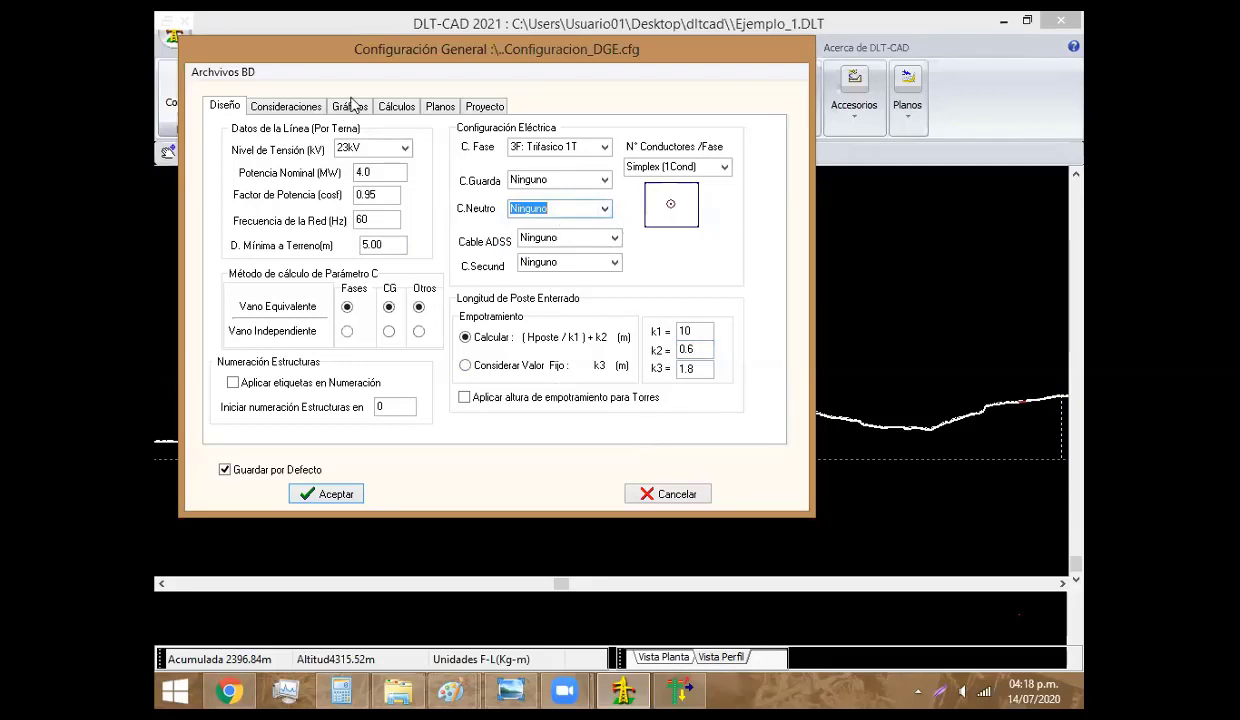
left_click(290, 112)
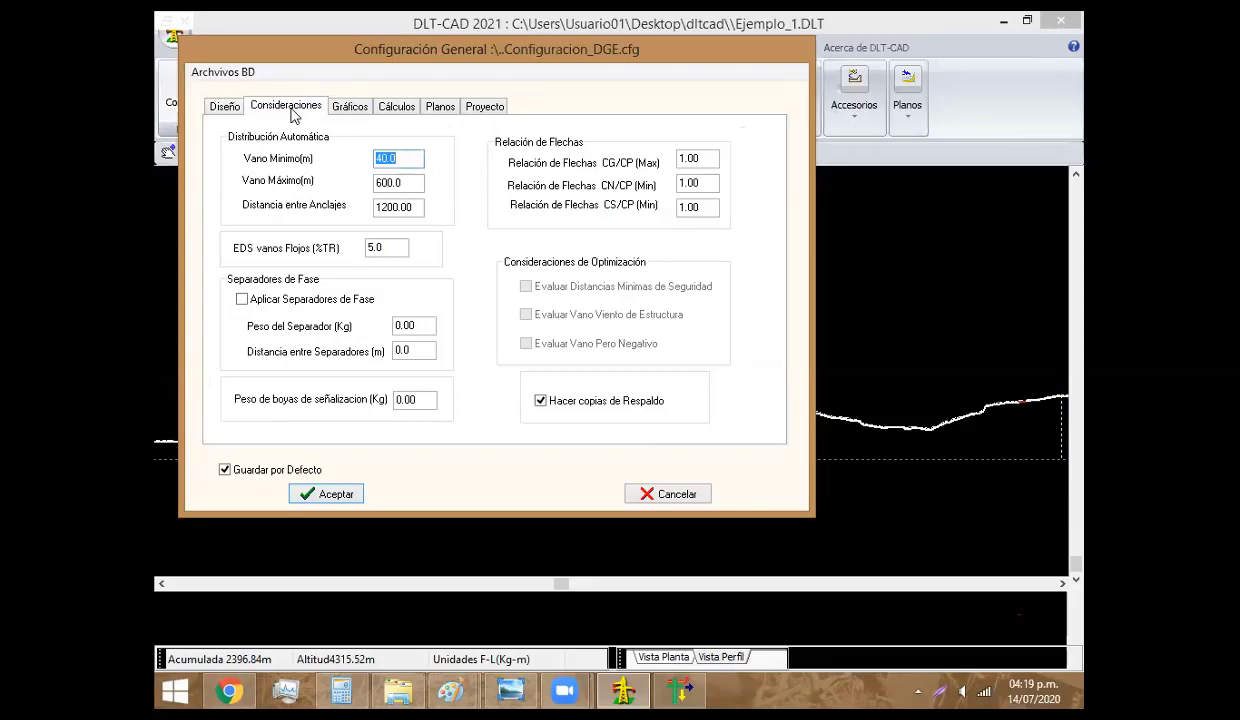
Use Modelo Genérico wind pressure and predefined conductor distance in Cálculos, then accept
left_click(398, 112)
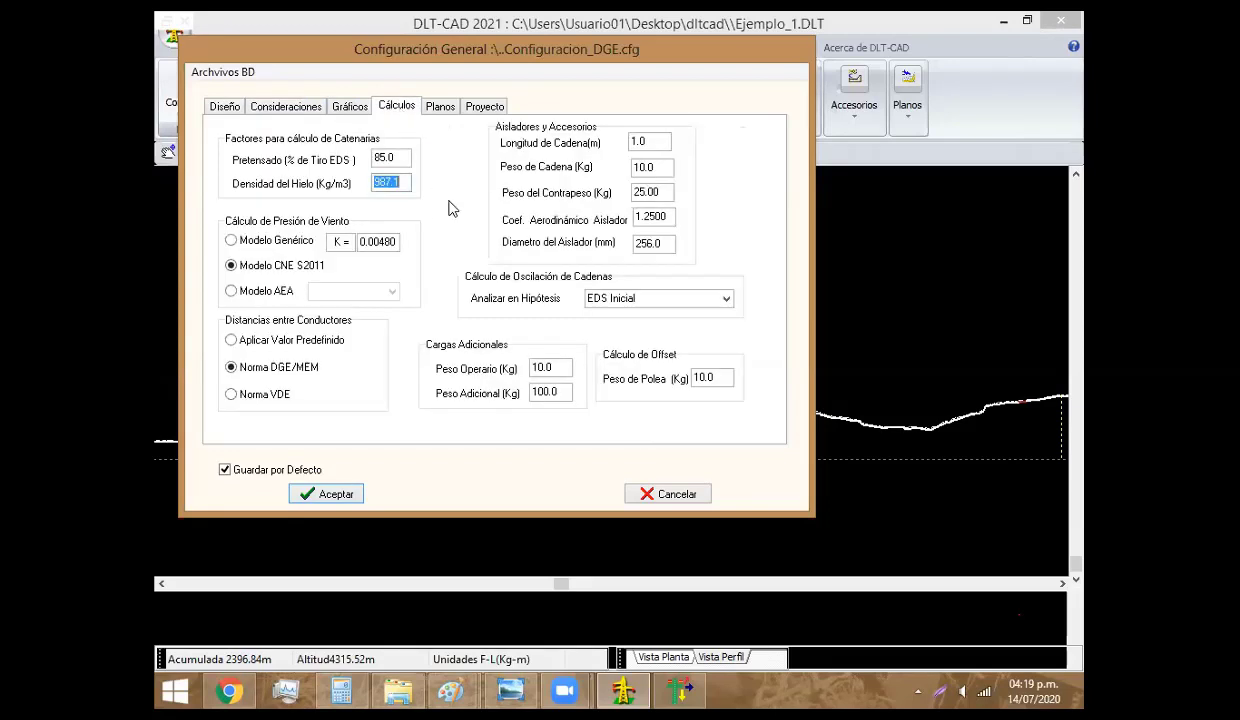
left_click(262, 243)
left_click(264, 342)
left_click(327, 492)
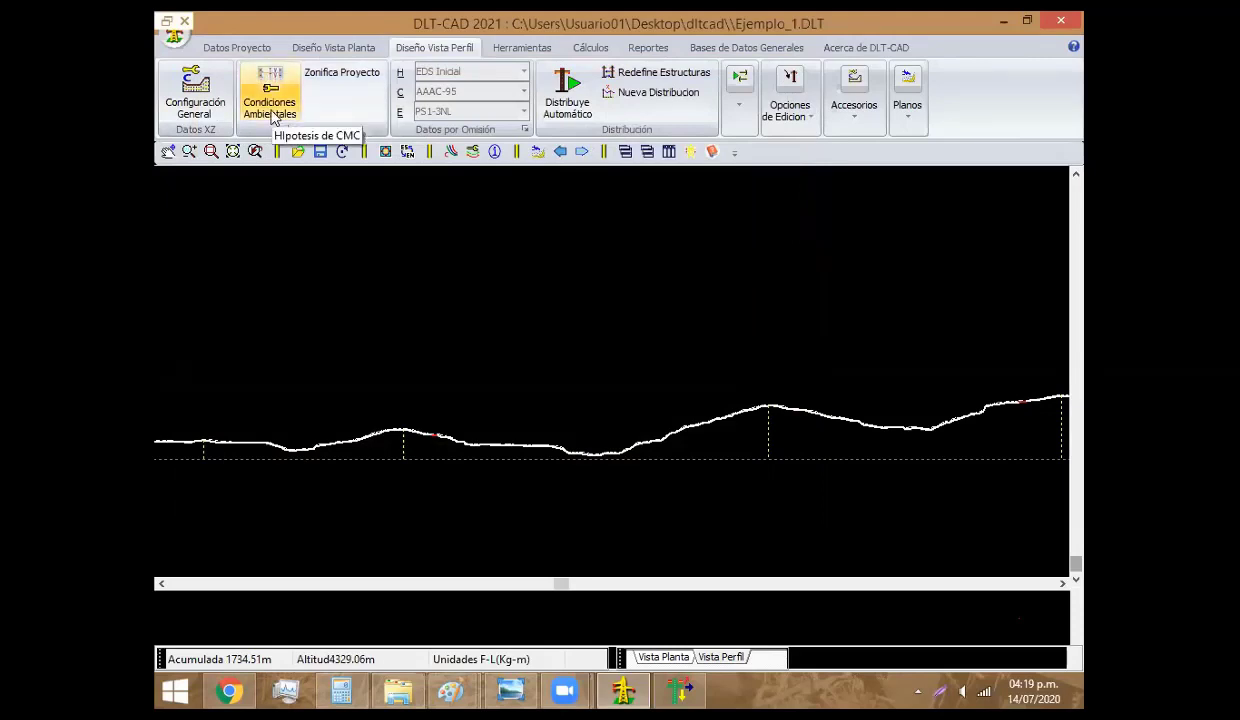
Open the Condiciones Ambientales table Hipotesis_DGE.DAT, reposition it, and open the Windows Start menu
left_click(273, 118)
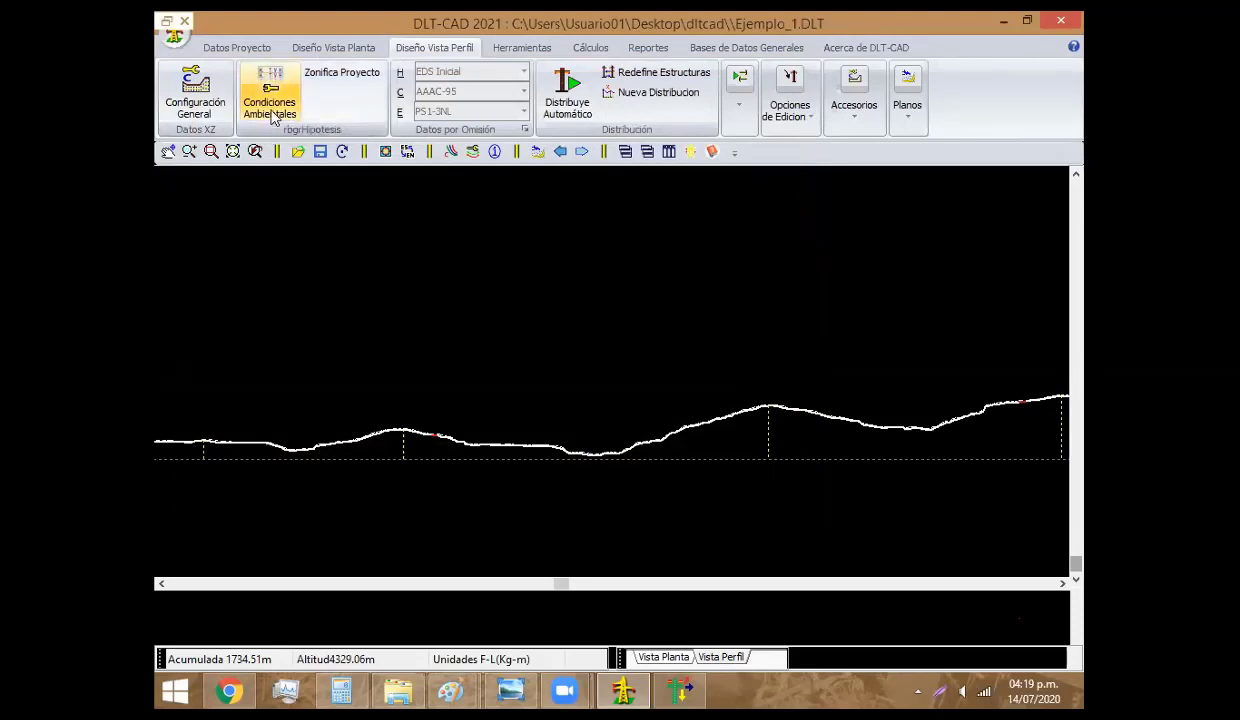
left_click(272, 117)
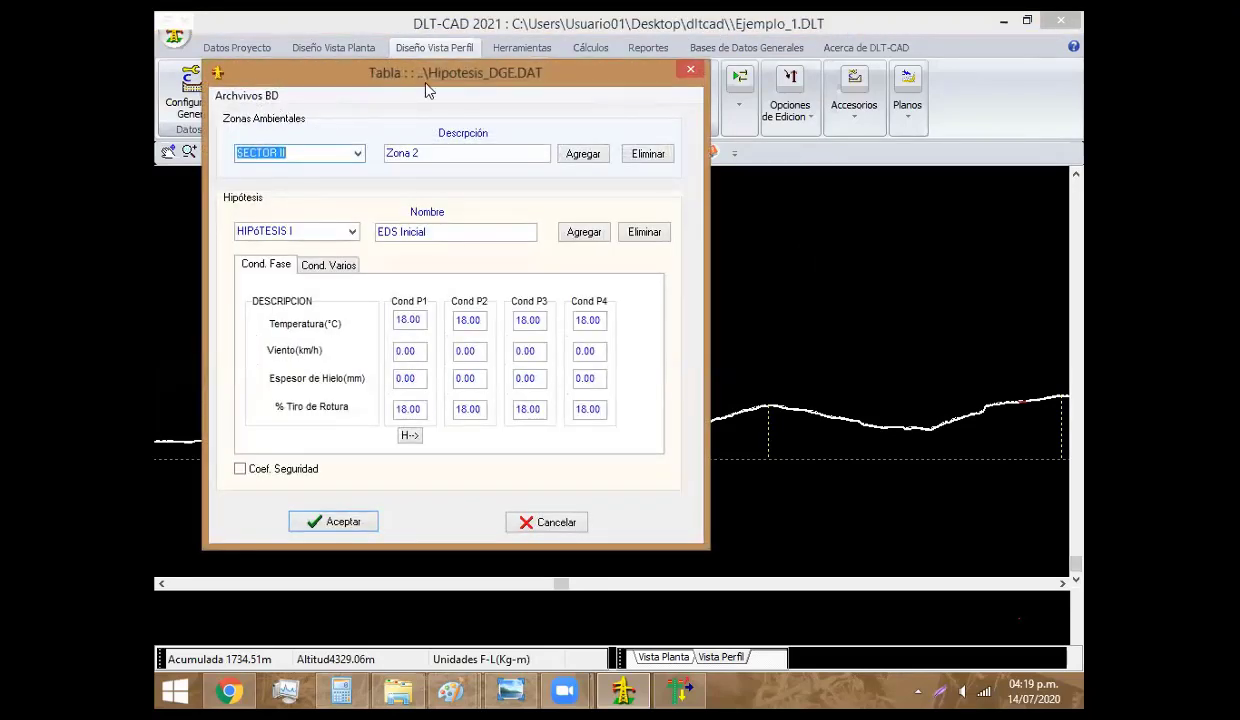
left_click_drag(439, 80, 565, 108)
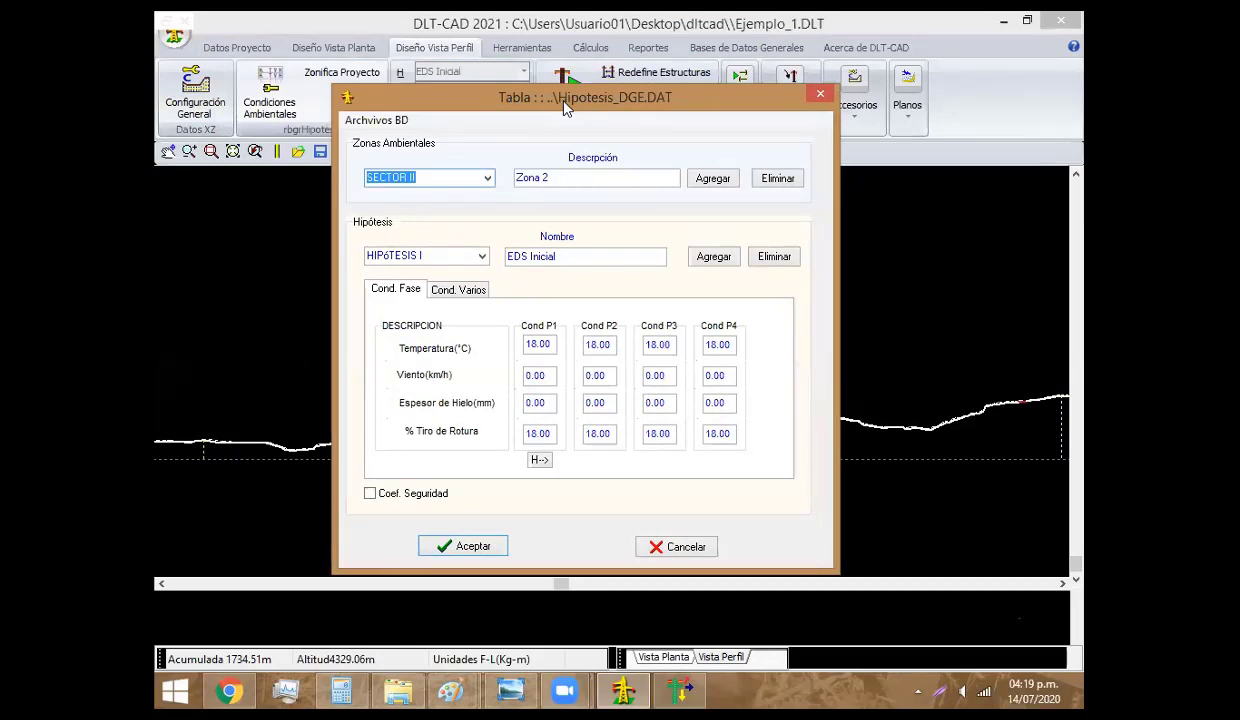
left_click(165, 688)
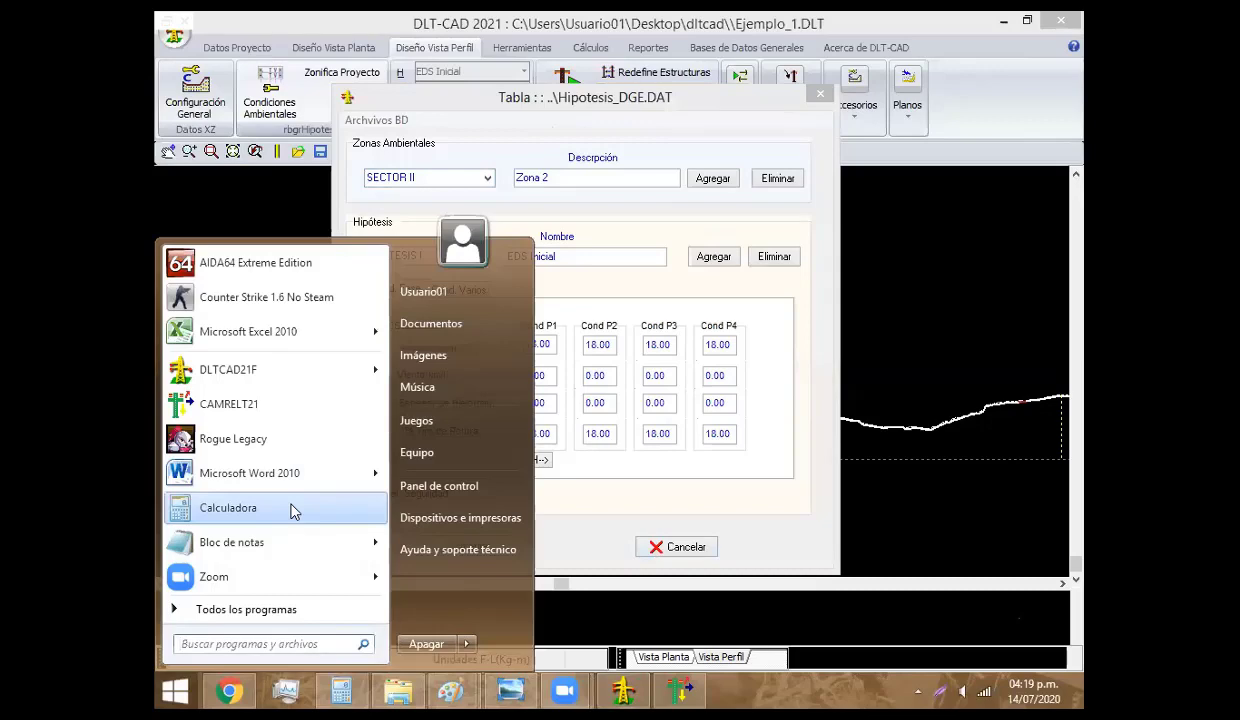
Launch Calculator from the Start menu and dismiss the resulting Explorer runtime error
left_click(291, 510)
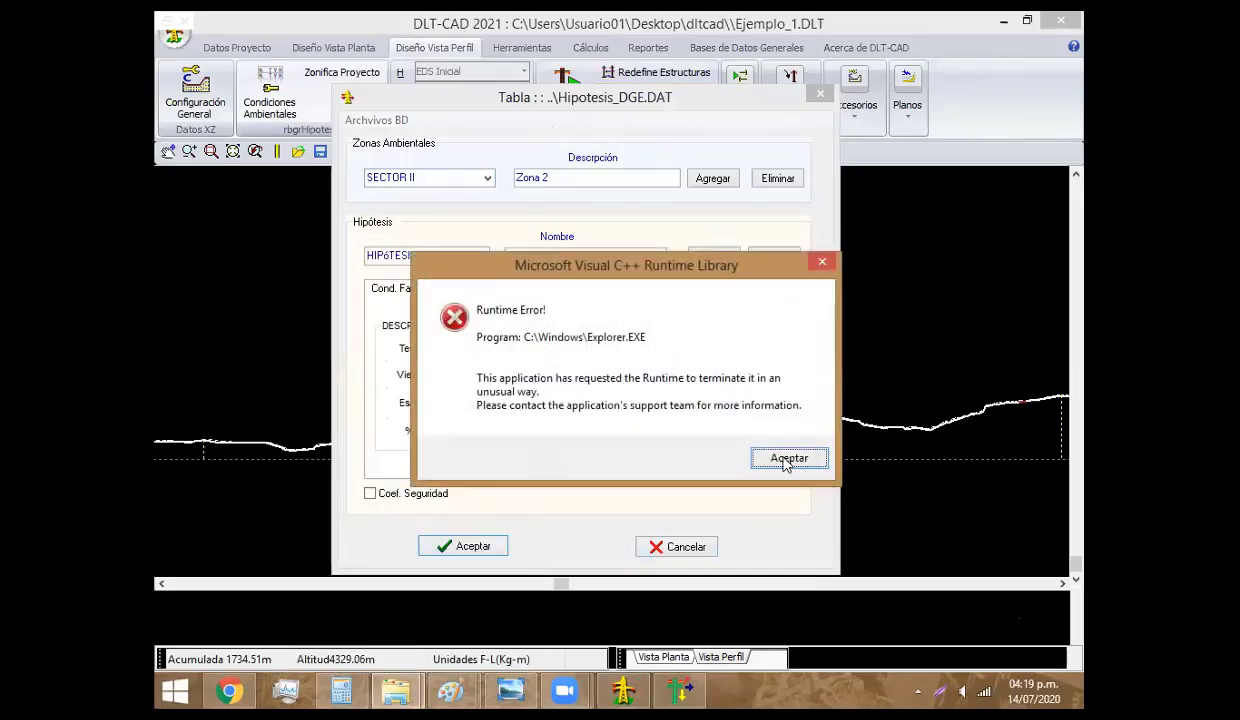
left_click(787, 459)
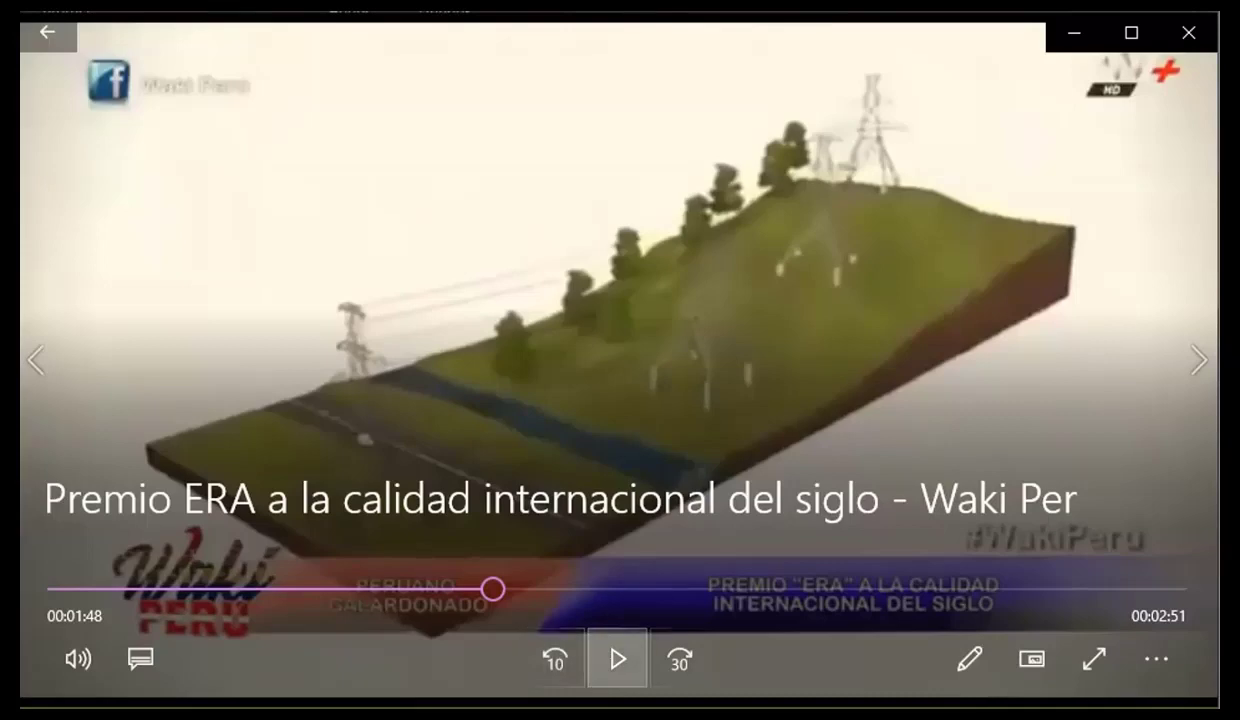
Play the ERA award video on transmission lines in Movies & TV
left_click(614, 659)
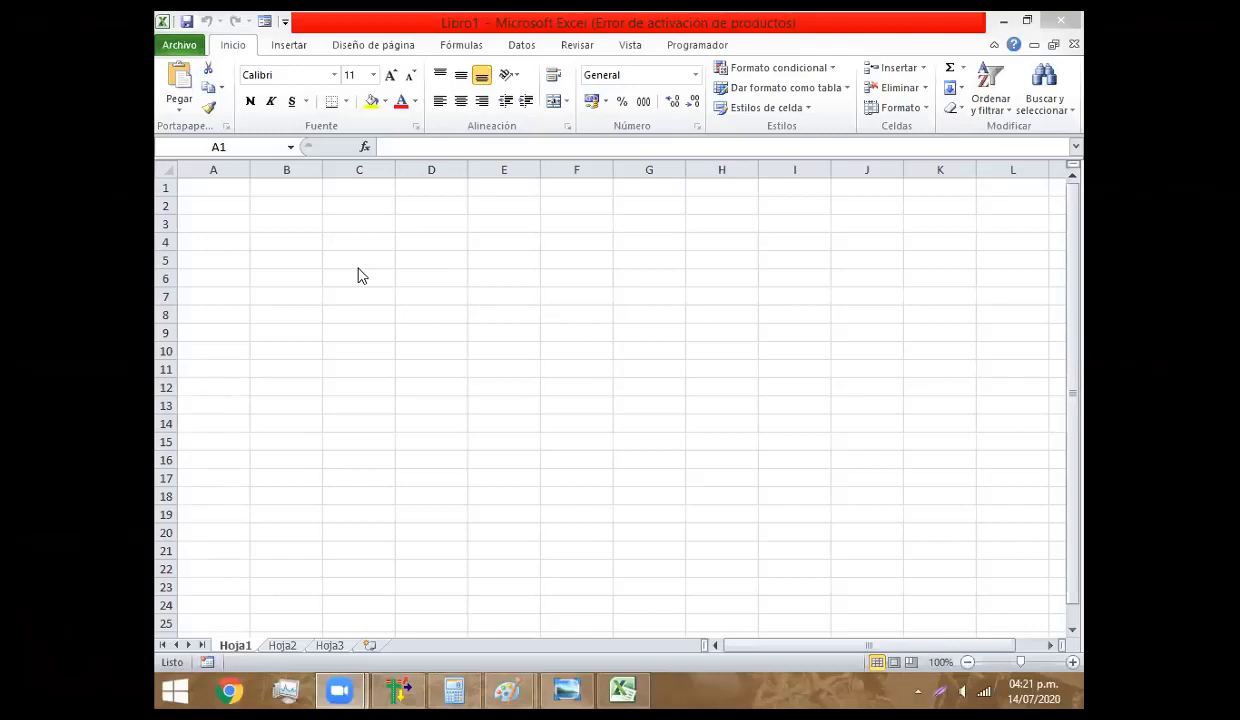
Enter headers Hipotesis, EDS, Min Temp, Max Viento, Max flecha across row 2 from B2
left_click(287, 201)
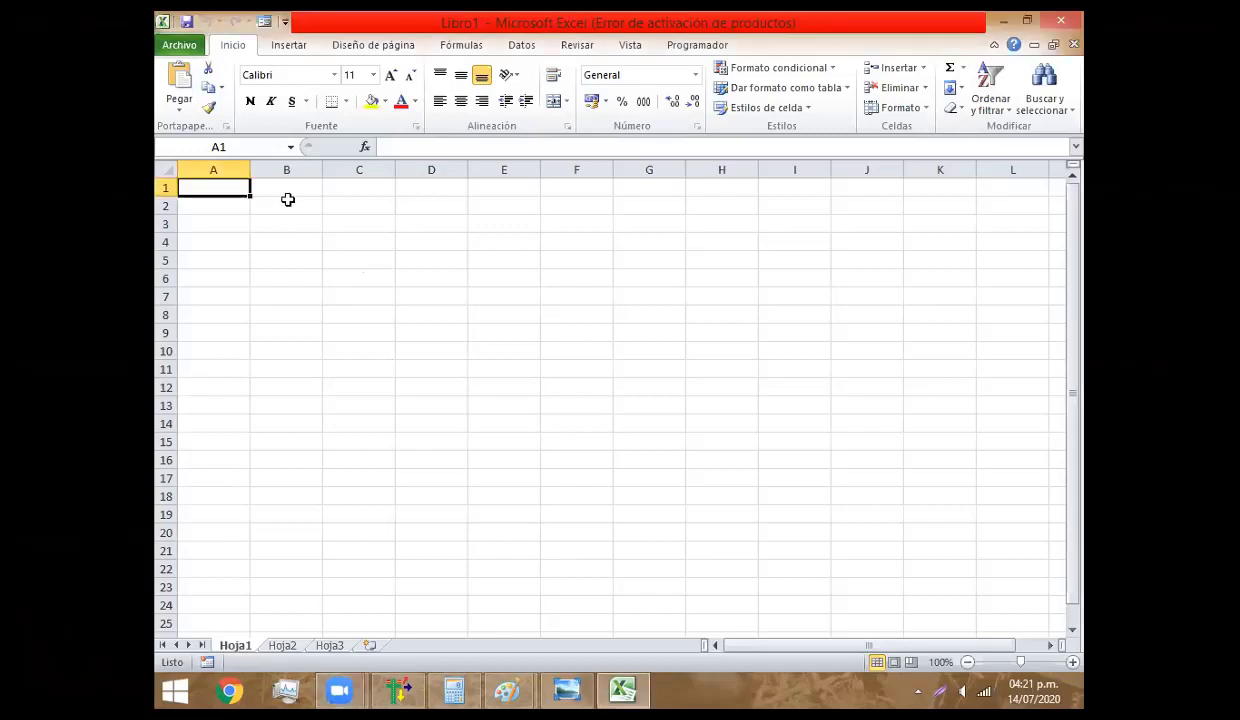
left_click(288, 202)
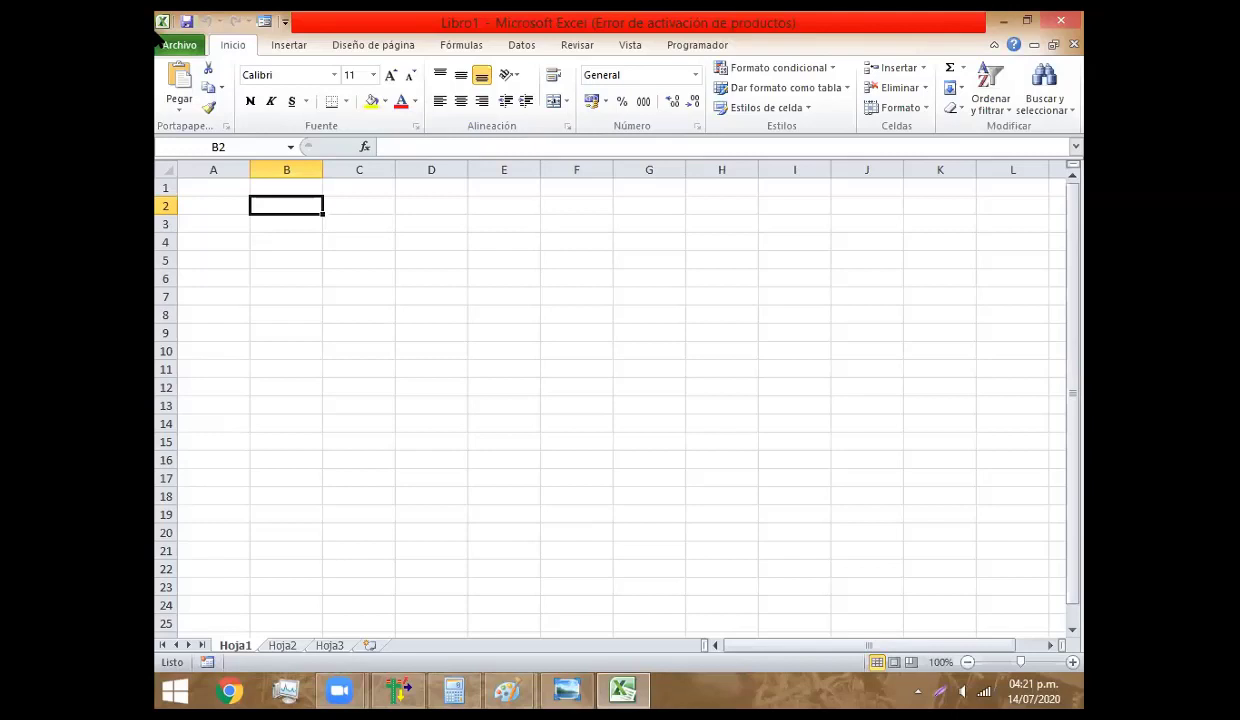
type("Hipotesis")
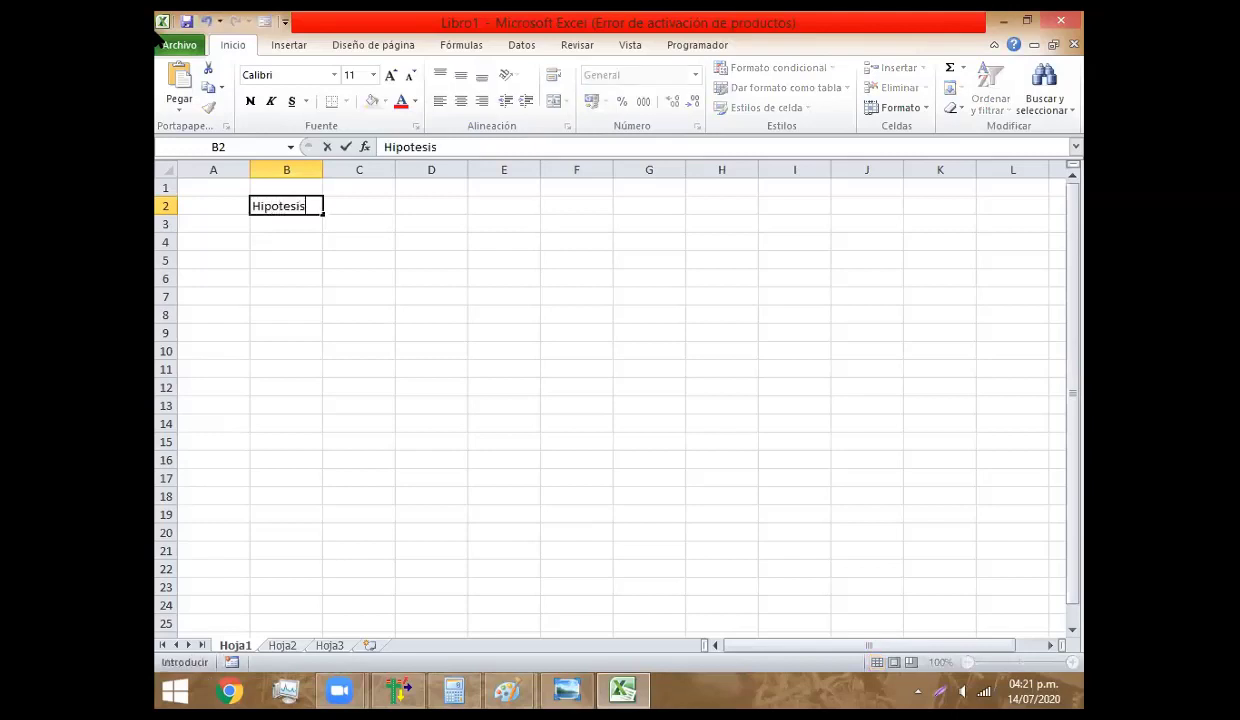
key("Tab")
type("EDS")
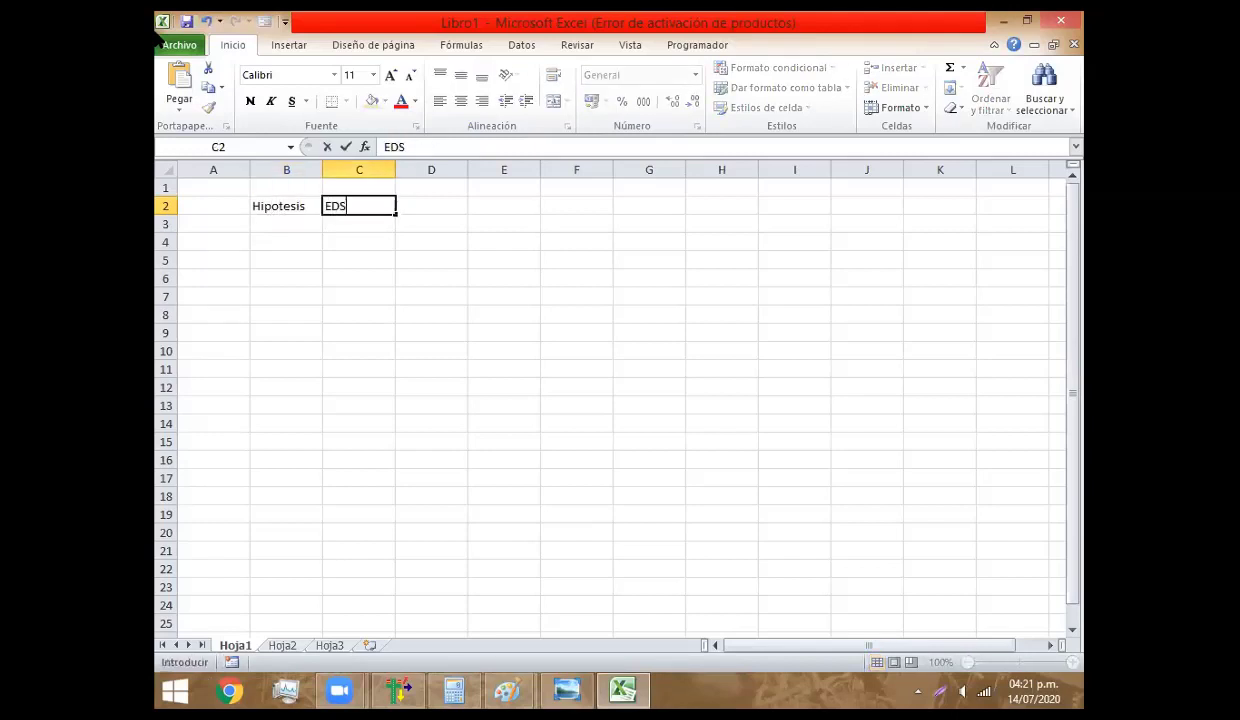
key("Tab")
type("Min Te")
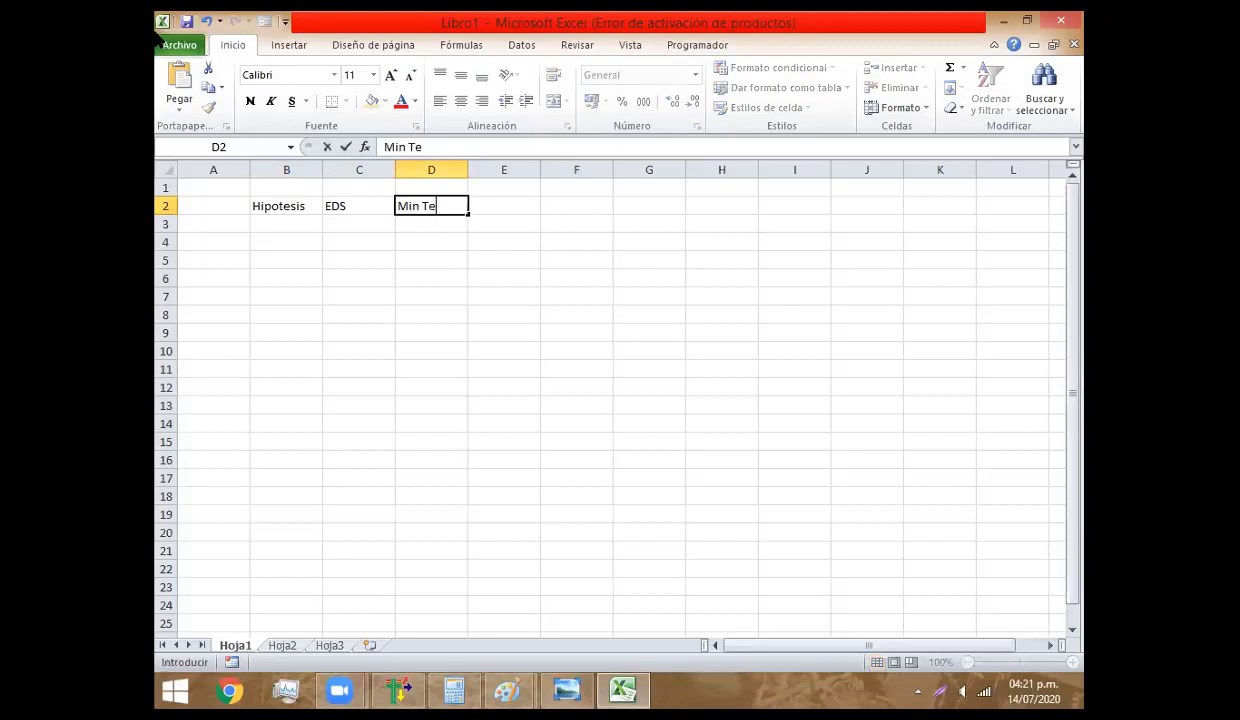
type("mp")
key("Tab")
type("Max")
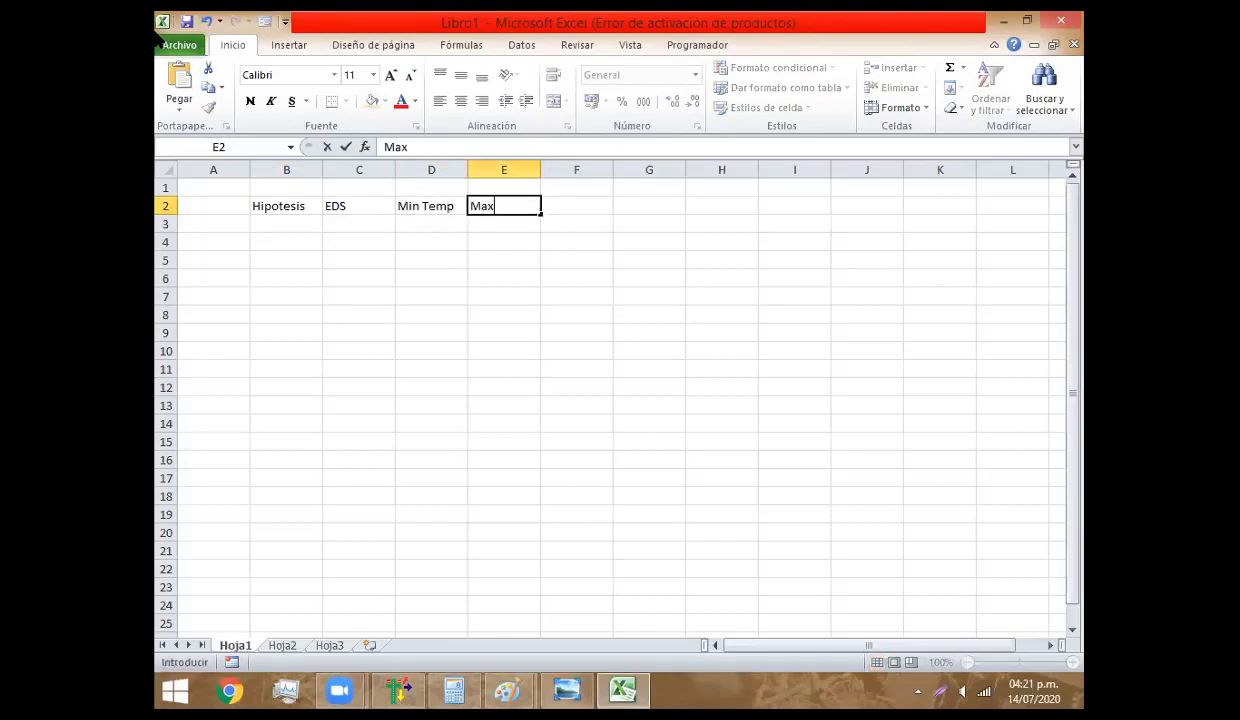
type(" Viento")
key("Tab")
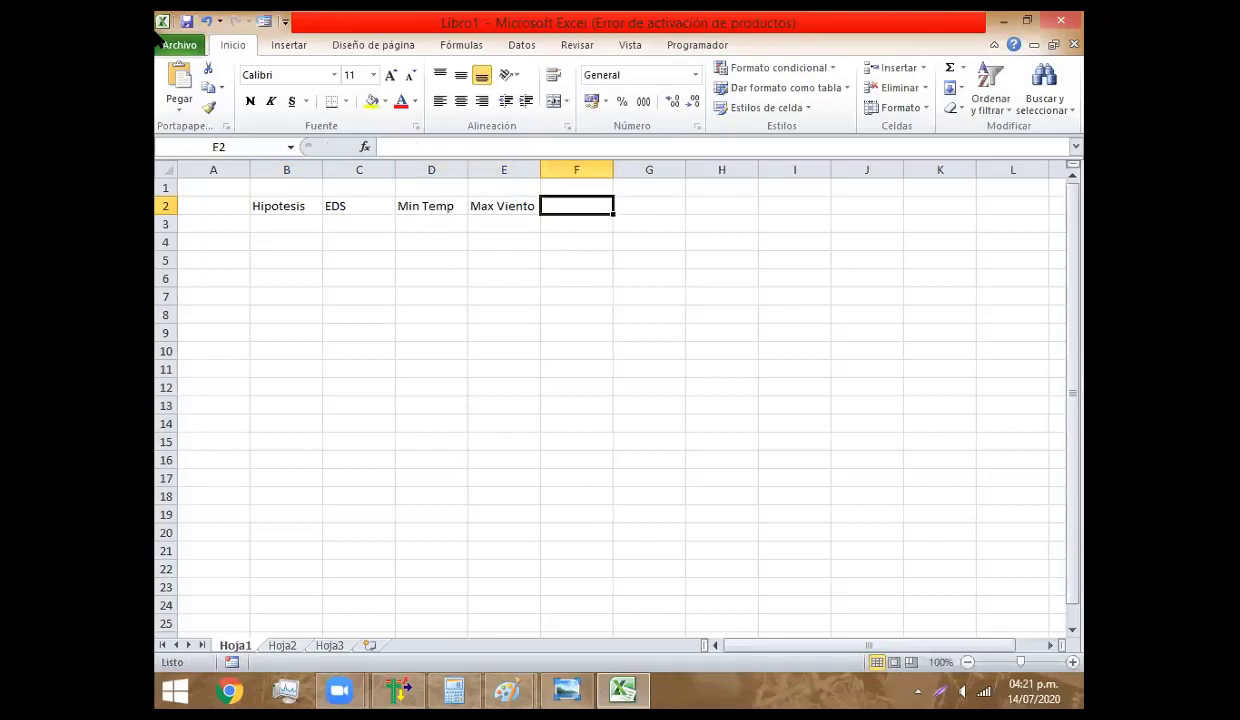
type("Max flech")
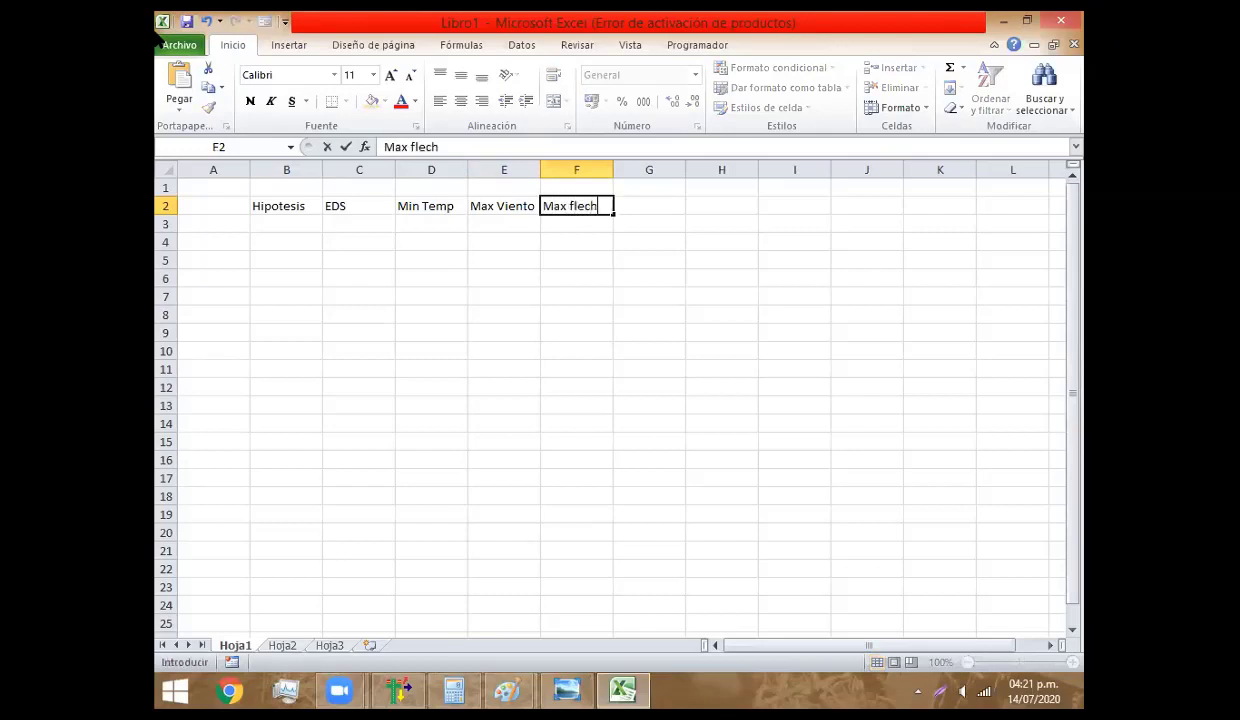
type("a")
Enter row labels Temperatura, Viento, Hielo, %Tiro down column B from B3
left_click(504, 224)
key("Left")
key("Left")
key("Left")
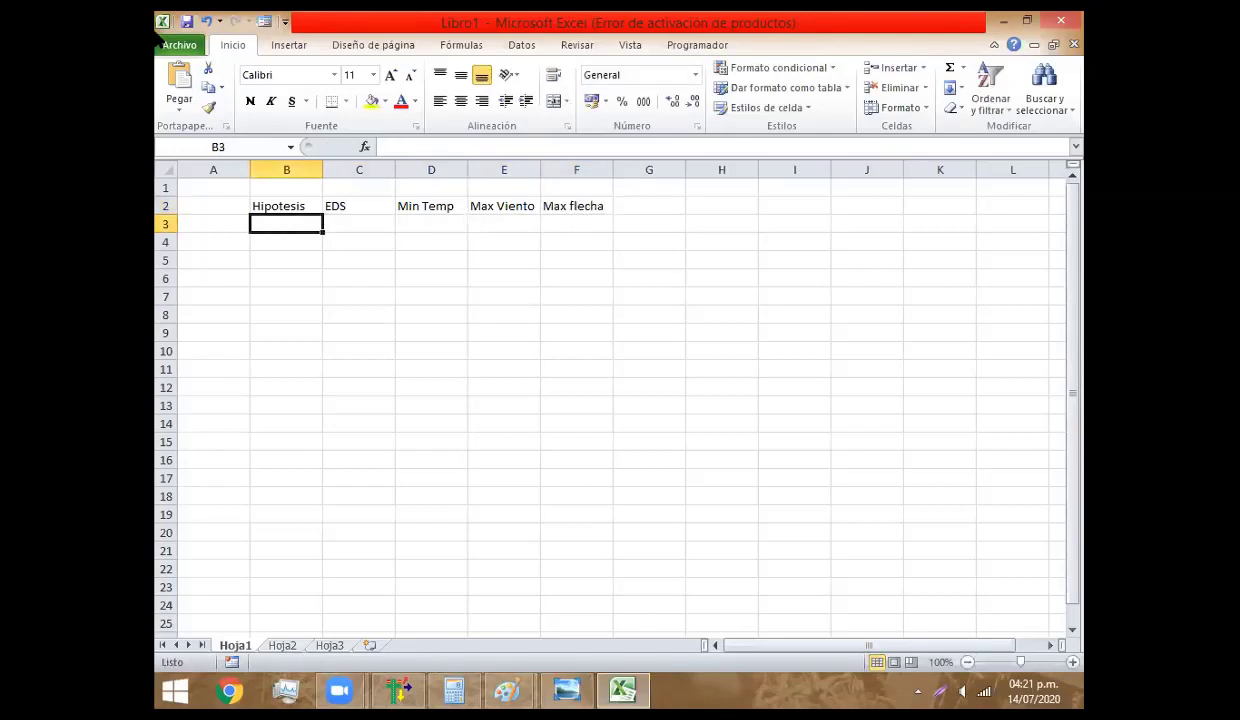
type("Temp")
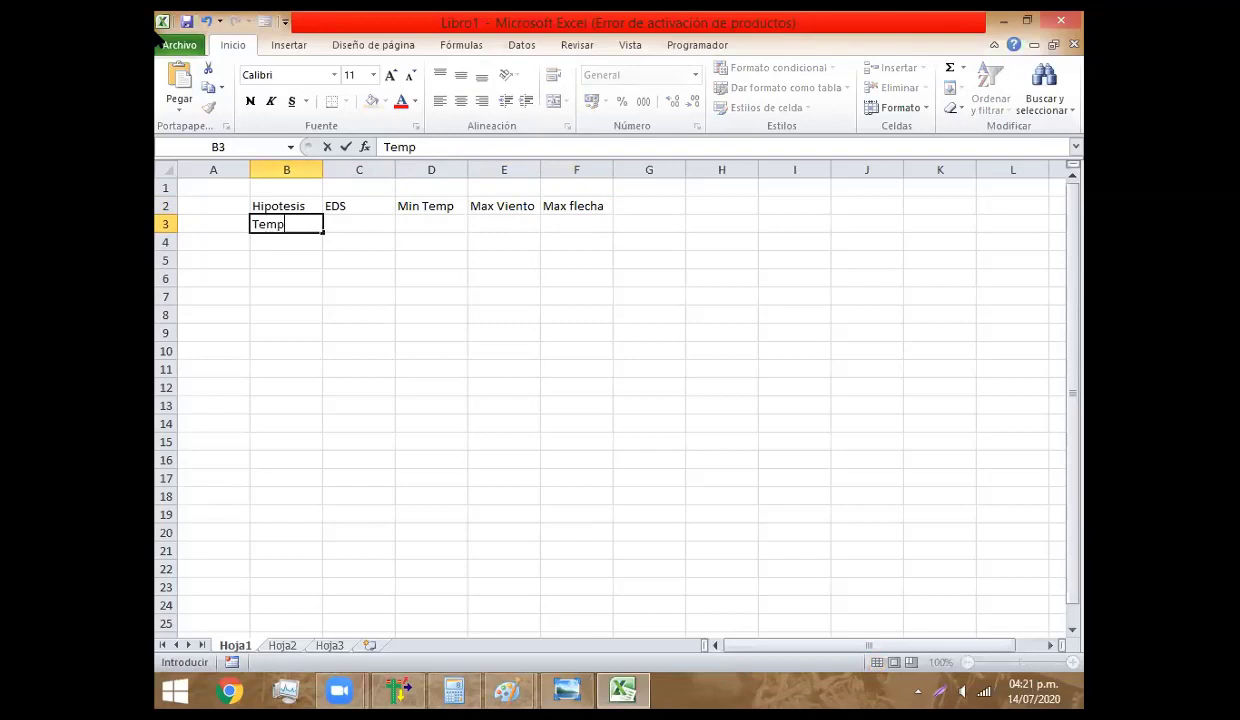
type("eratura")
key("Return")
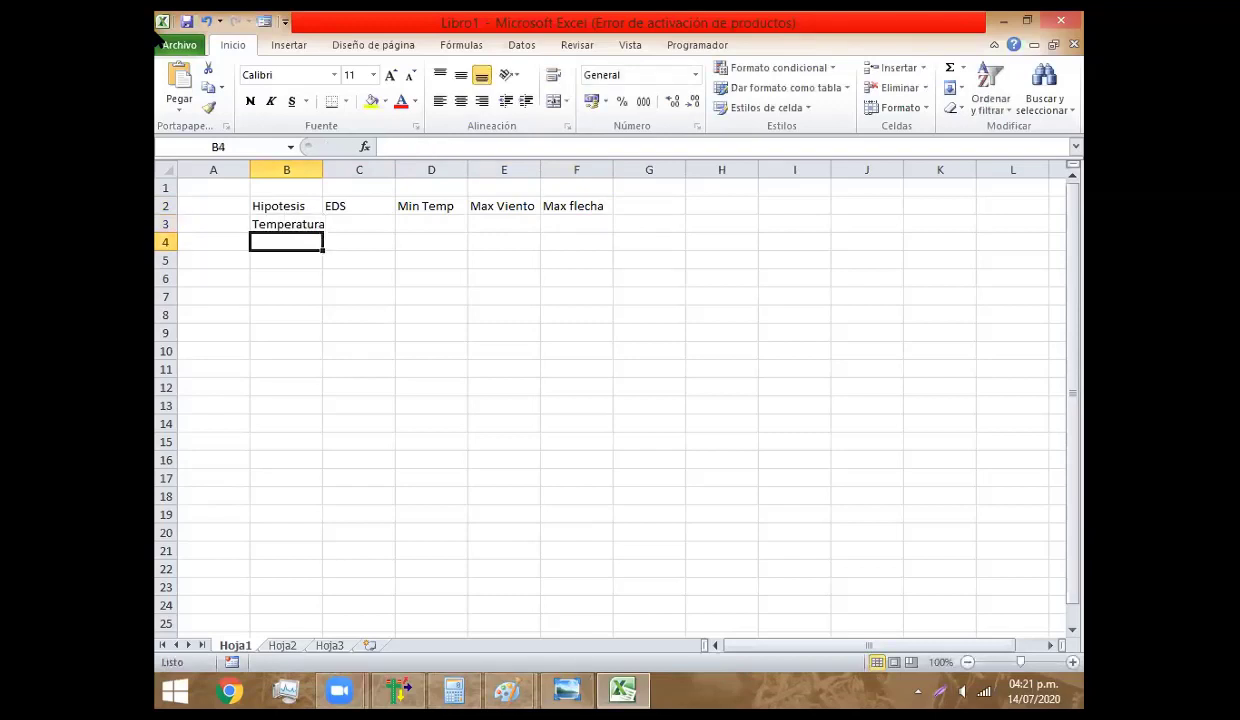
type("Viento")
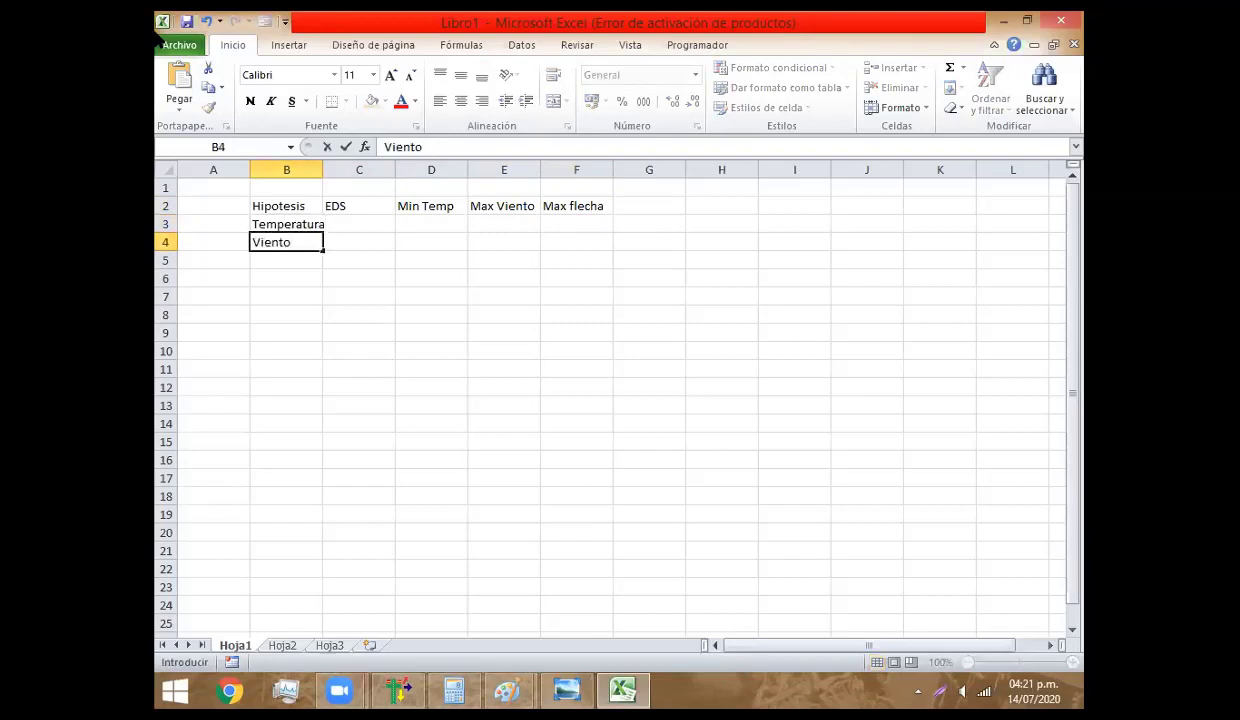
key("Return")
type("Hie")
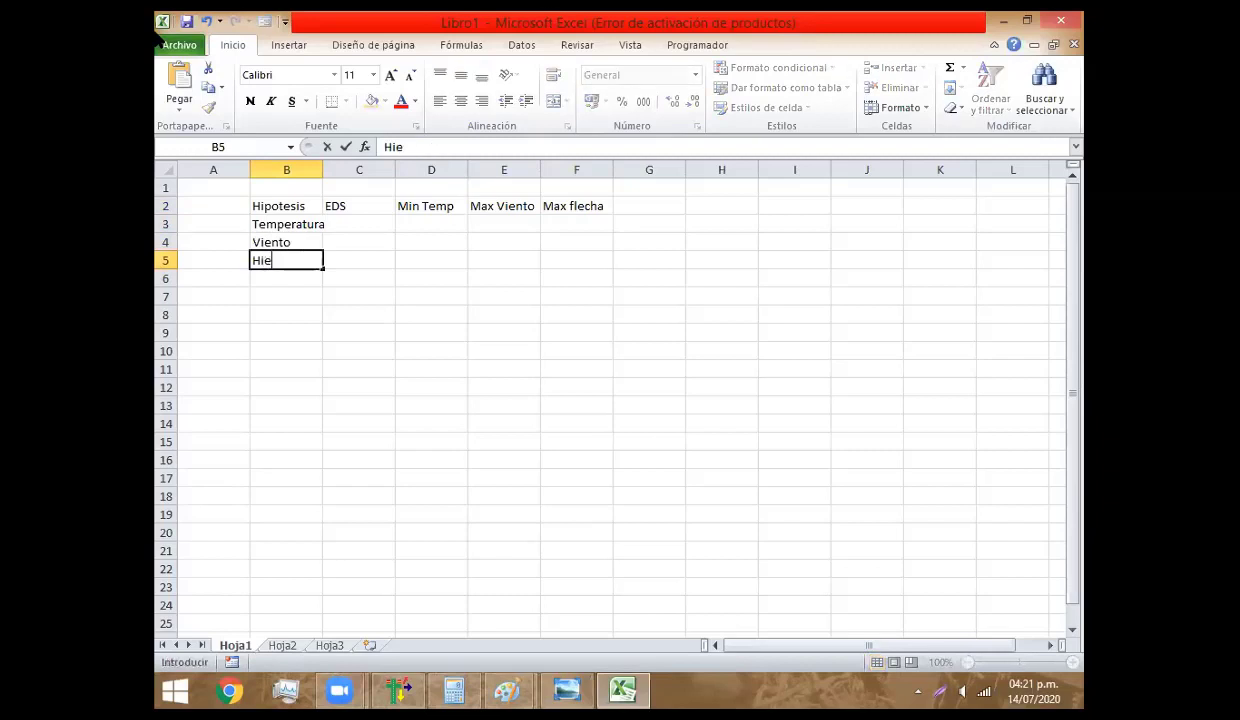
type("lo")
key("Return")
type("%")
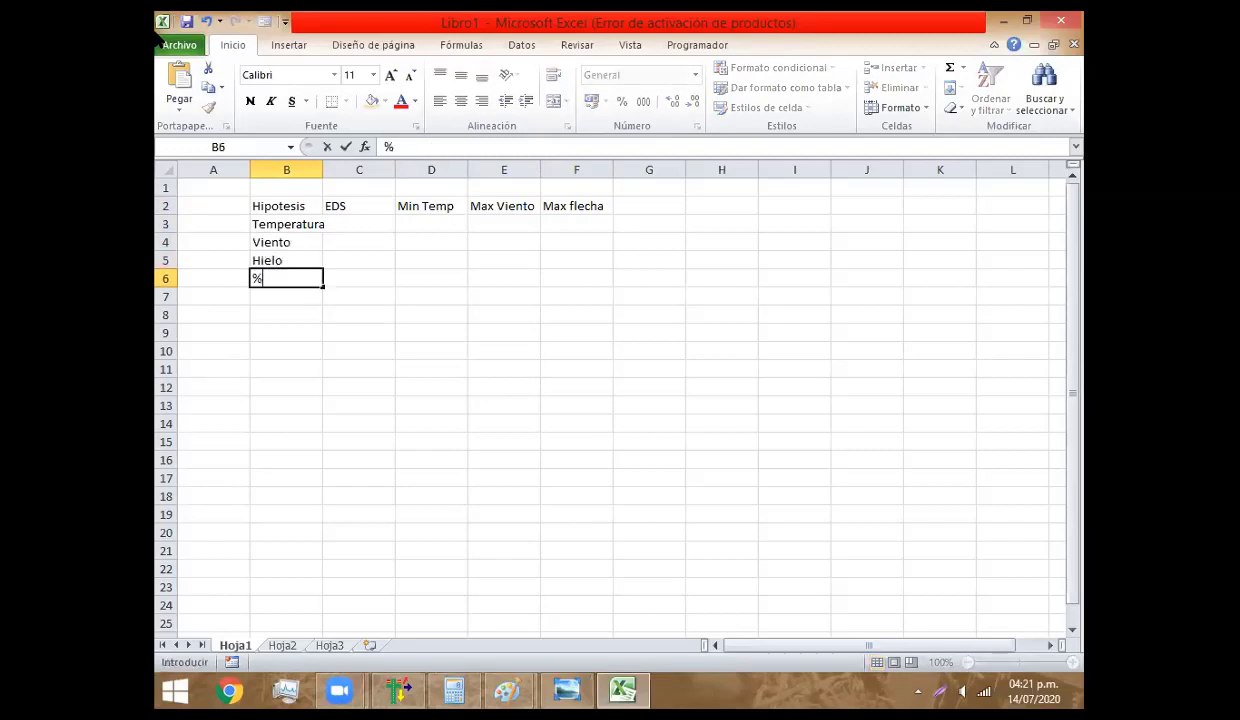
type("Tir")
type("o")
key("Tab")
key("Up")
key("Up")
key("Up")
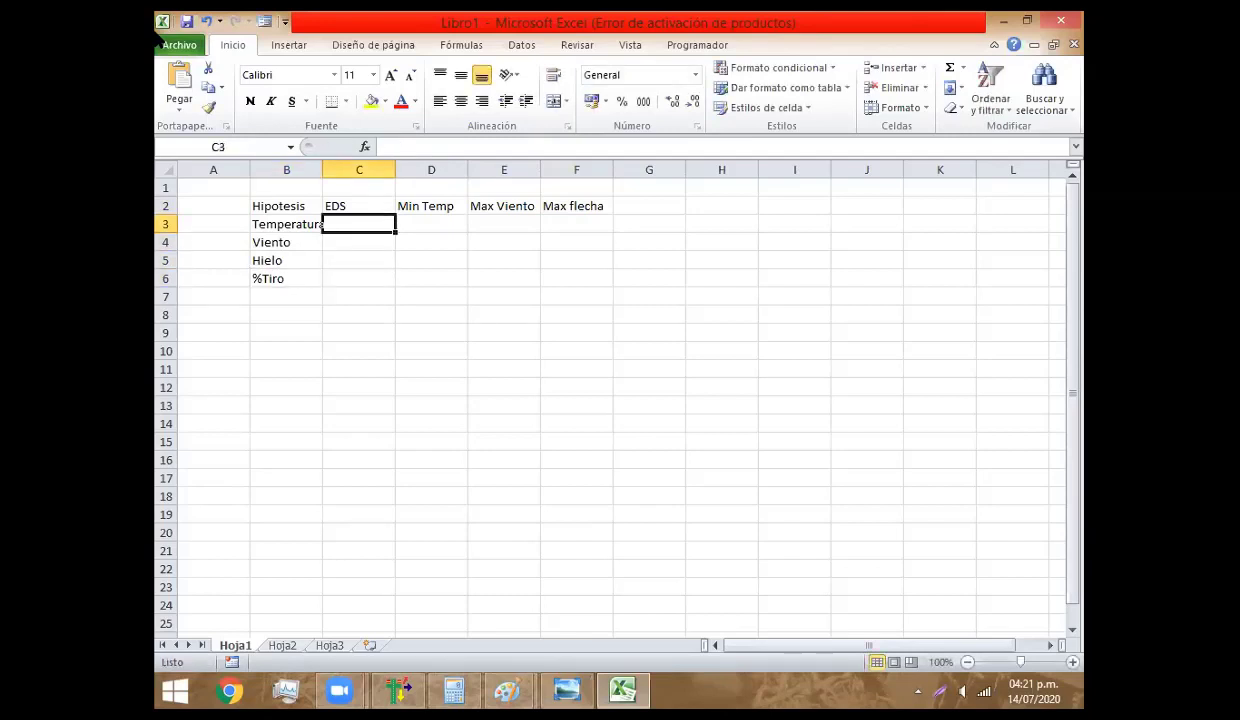
Widen column B and enter EDS values 16, 0, 0, 18 in C3:C6
double_click(323, 163)
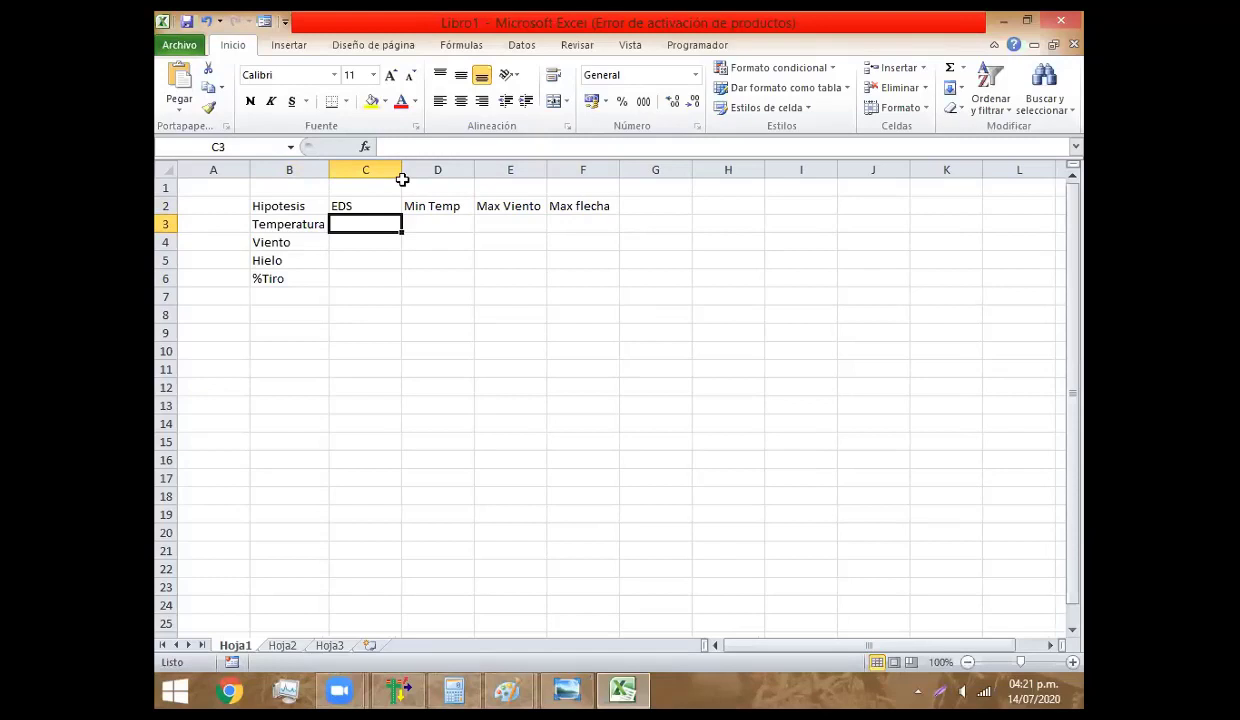
type("16")
key("Return")
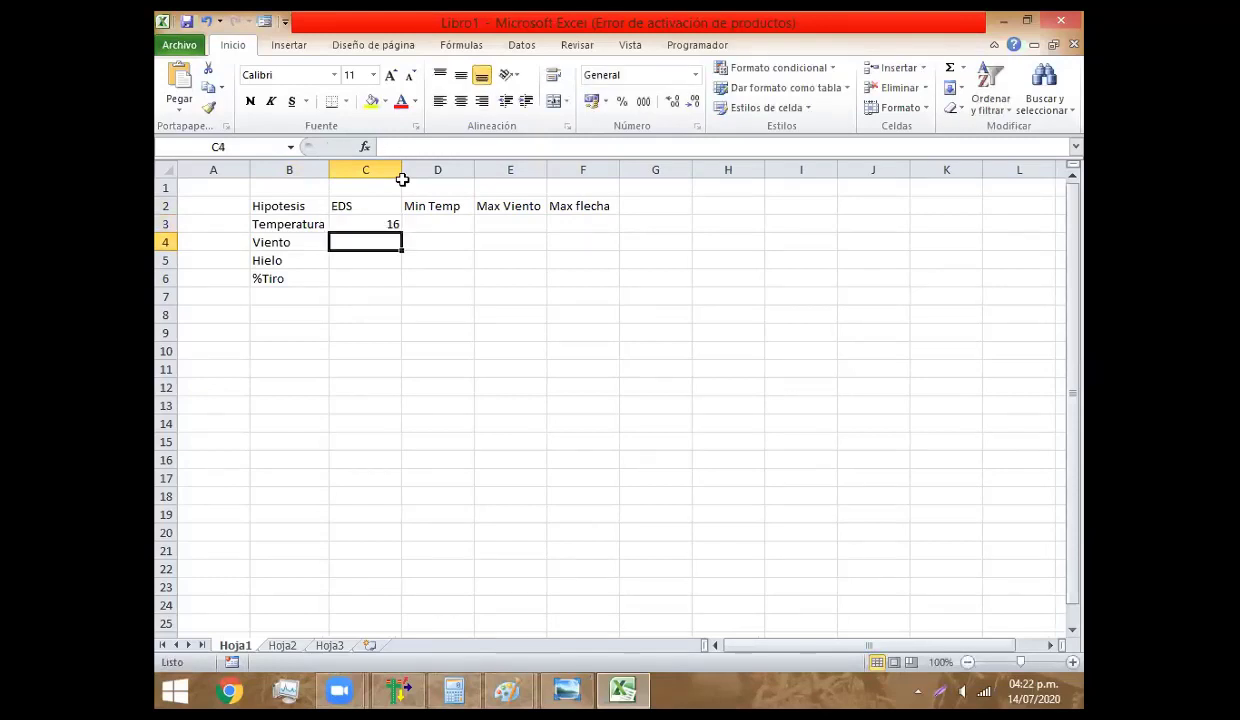
type("0")
key("Return")
type("0")
key("Return")
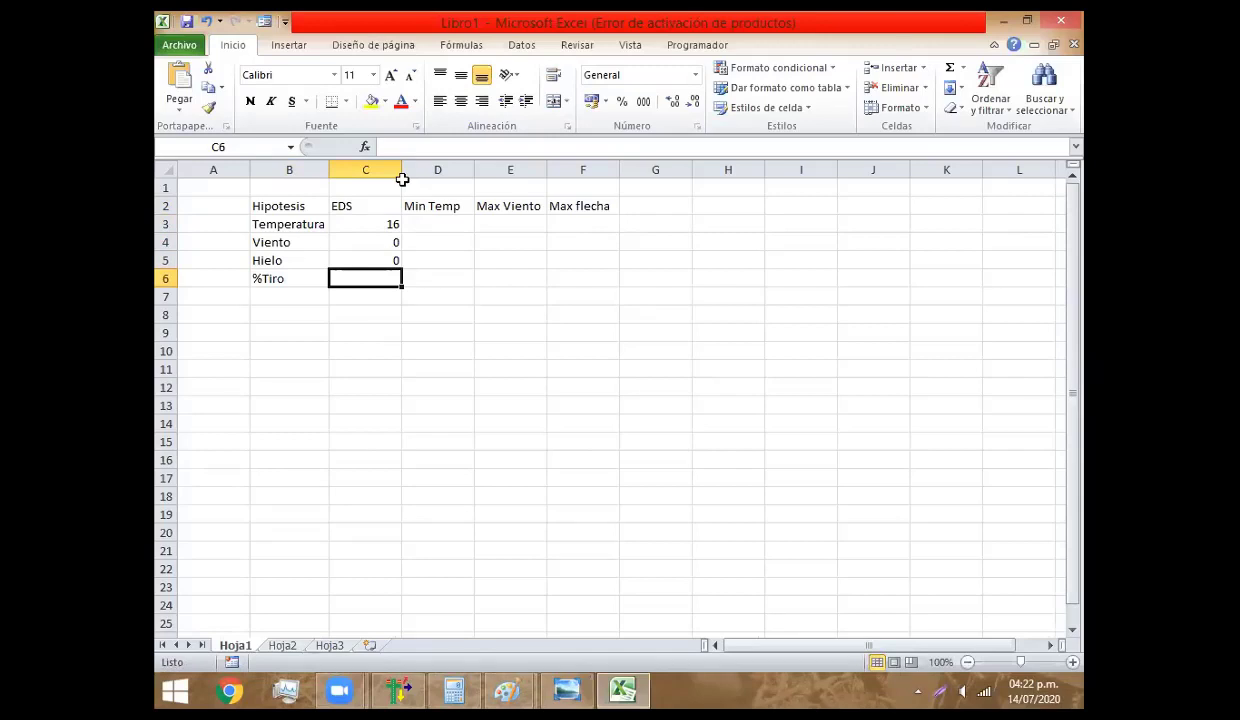
type("18")
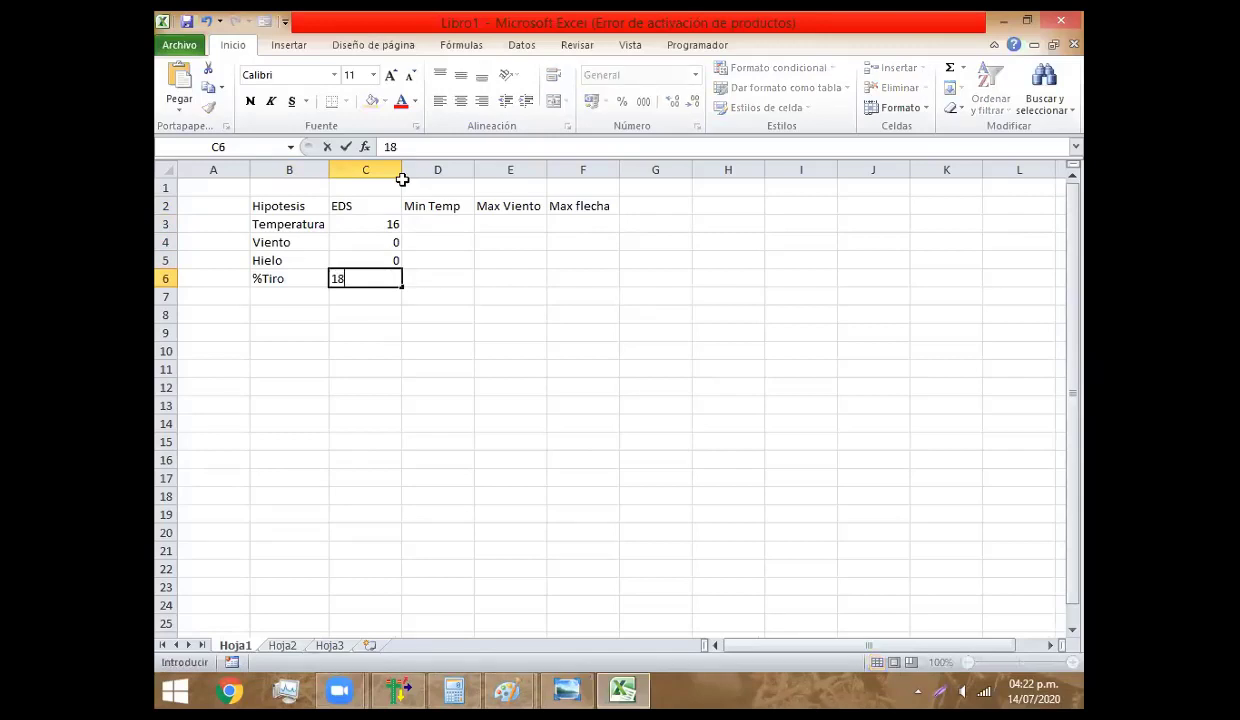
key("Tab")
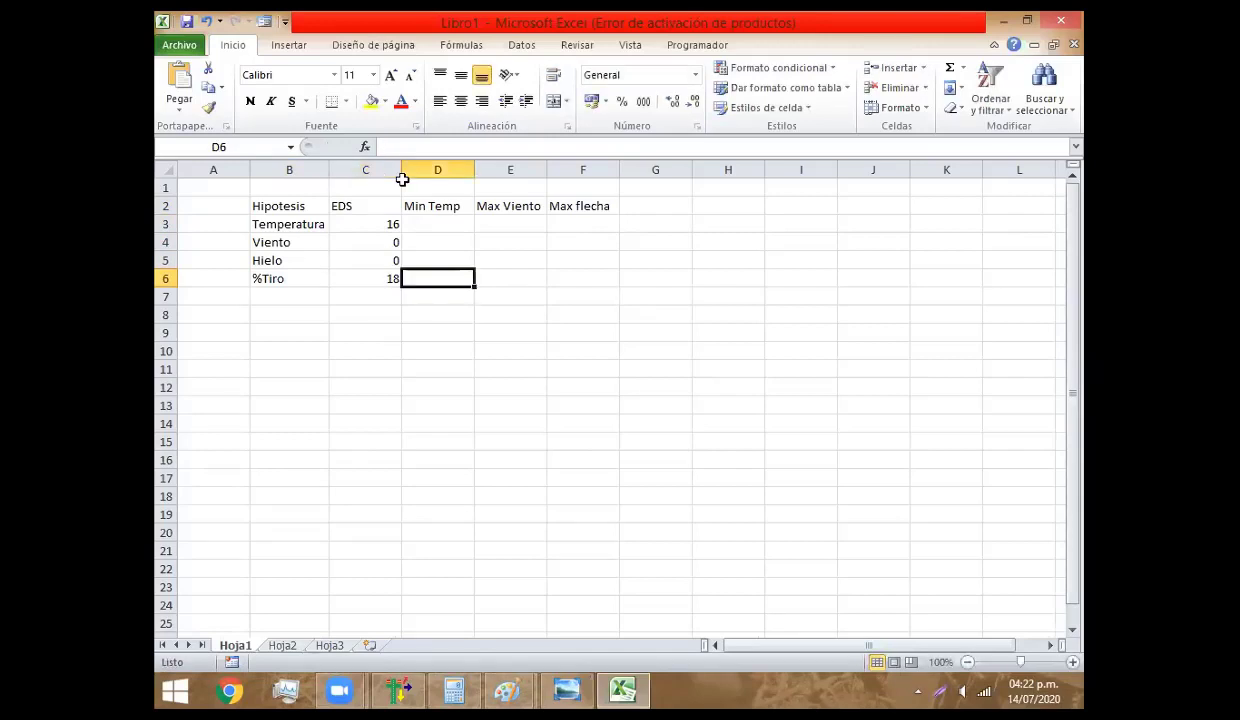
Centre all sheet text horizontally and vertically
left_click(166, 170)
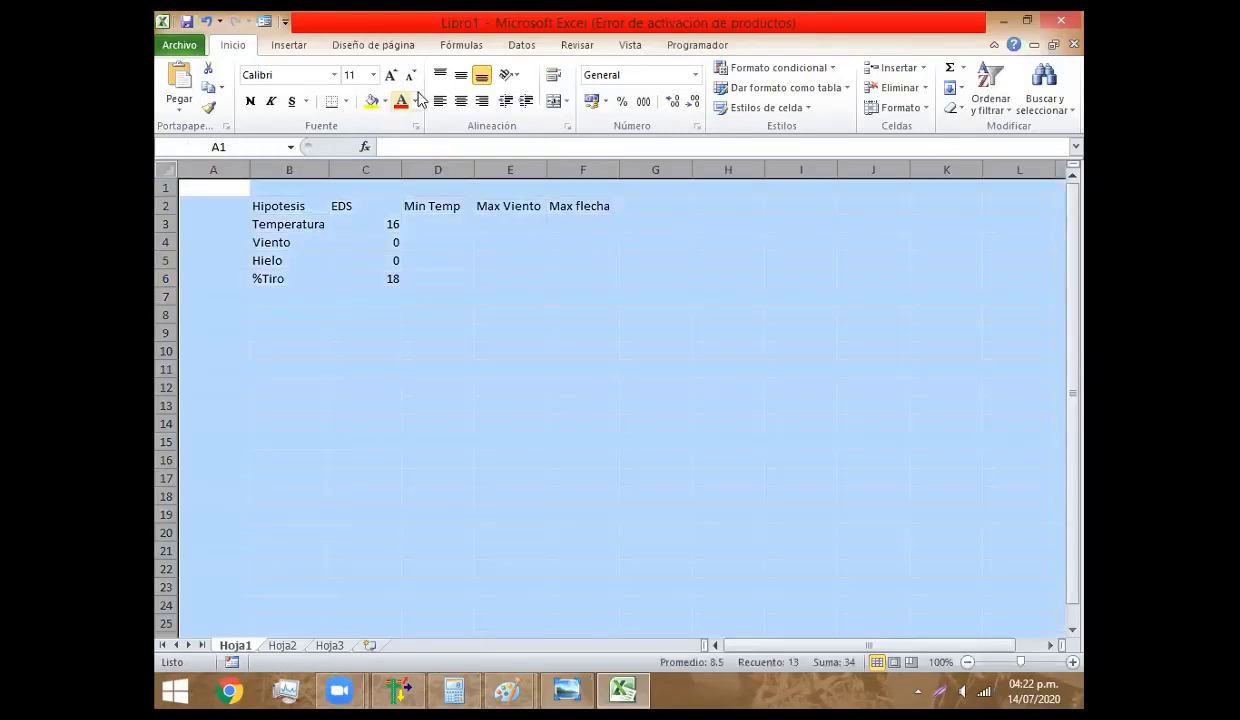
left_click(461, 101)
left_click(461, 74)
Fill the Min Temp column D3:D6 with -10, 0, 0, 60
left_click(429, 224)
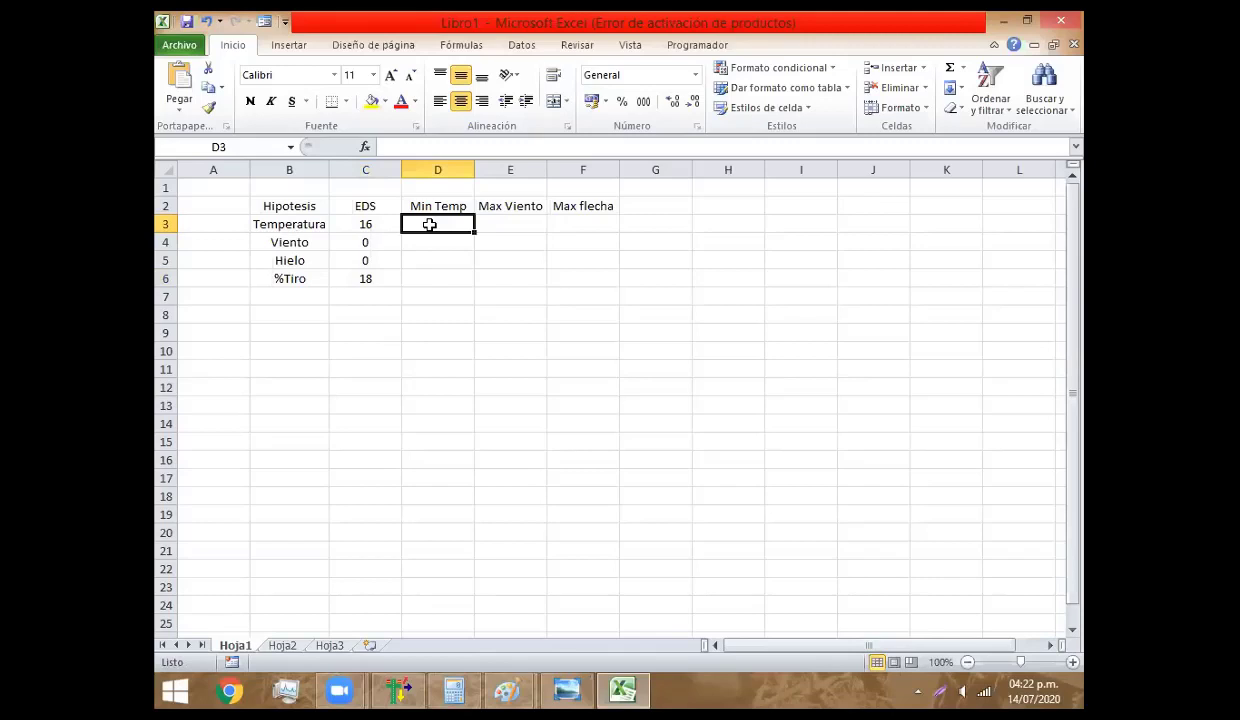
type("1-10")
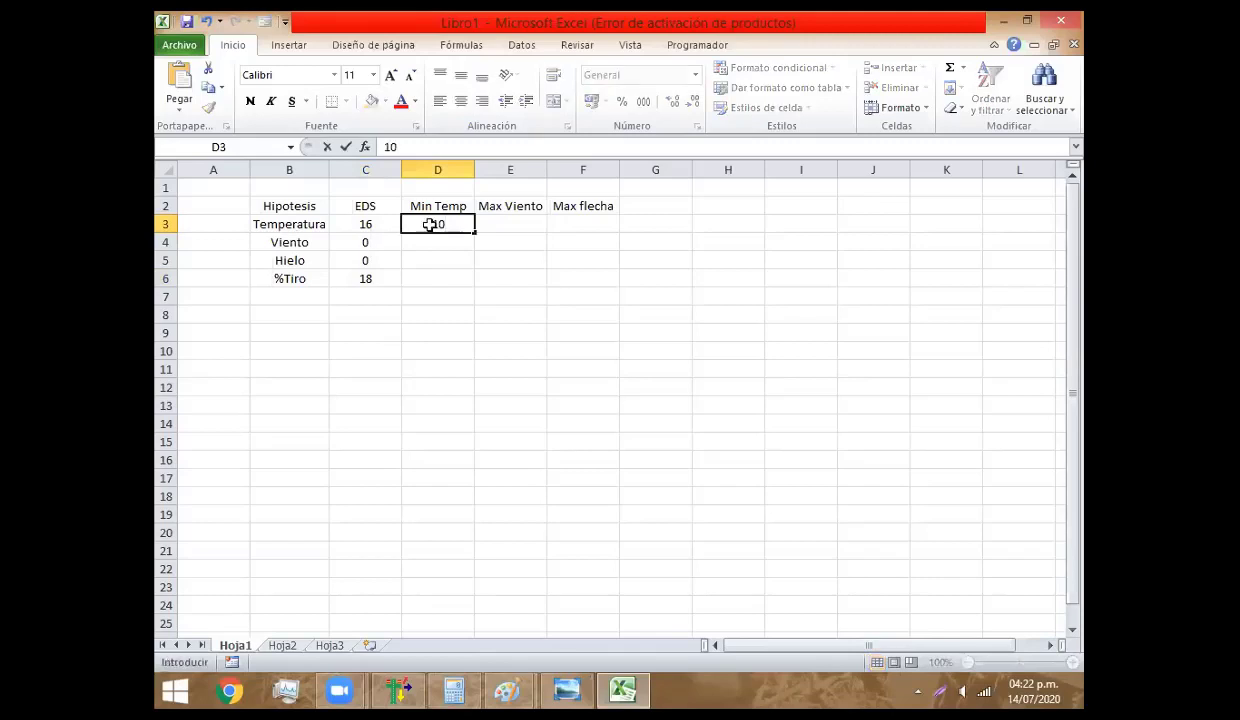
key("Return")
type("0")
key("Return")
type("0")
key("Return")
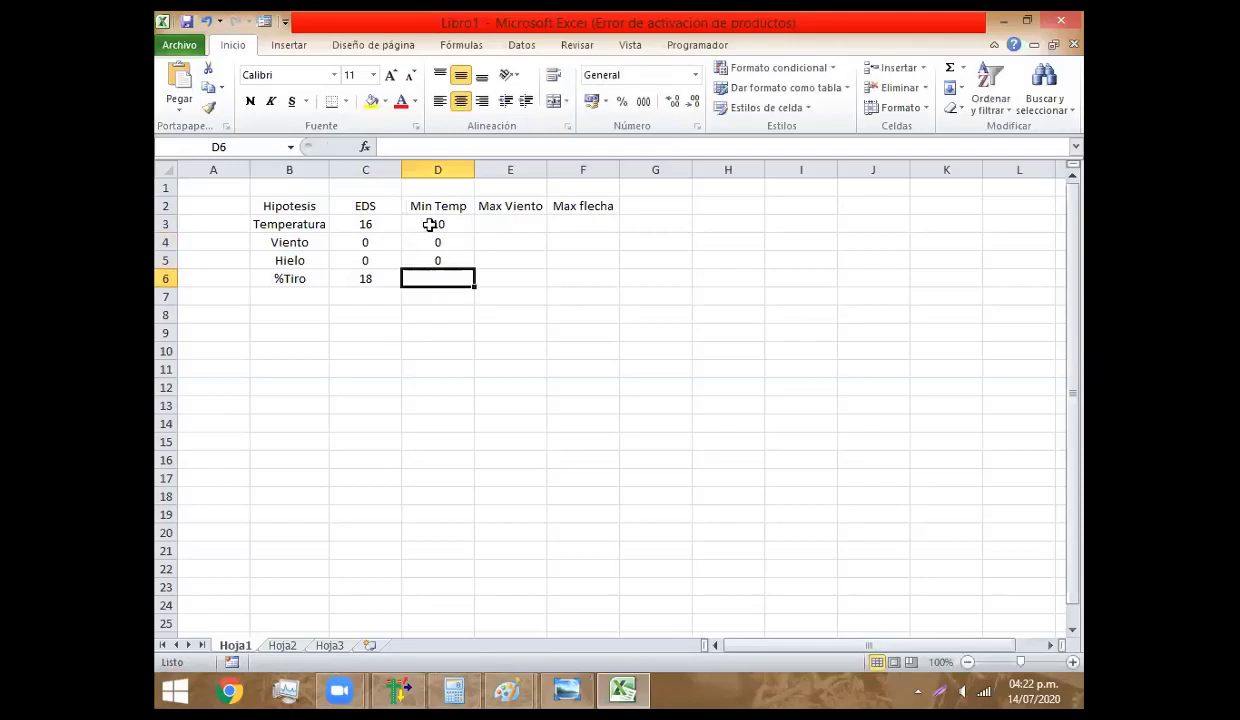
type("60")
key("Return")
key("Up")
key("Right")
key("Left")
key("Left")
key("Left")
key("Right")
key("Right")
key("Right")
key("Right")
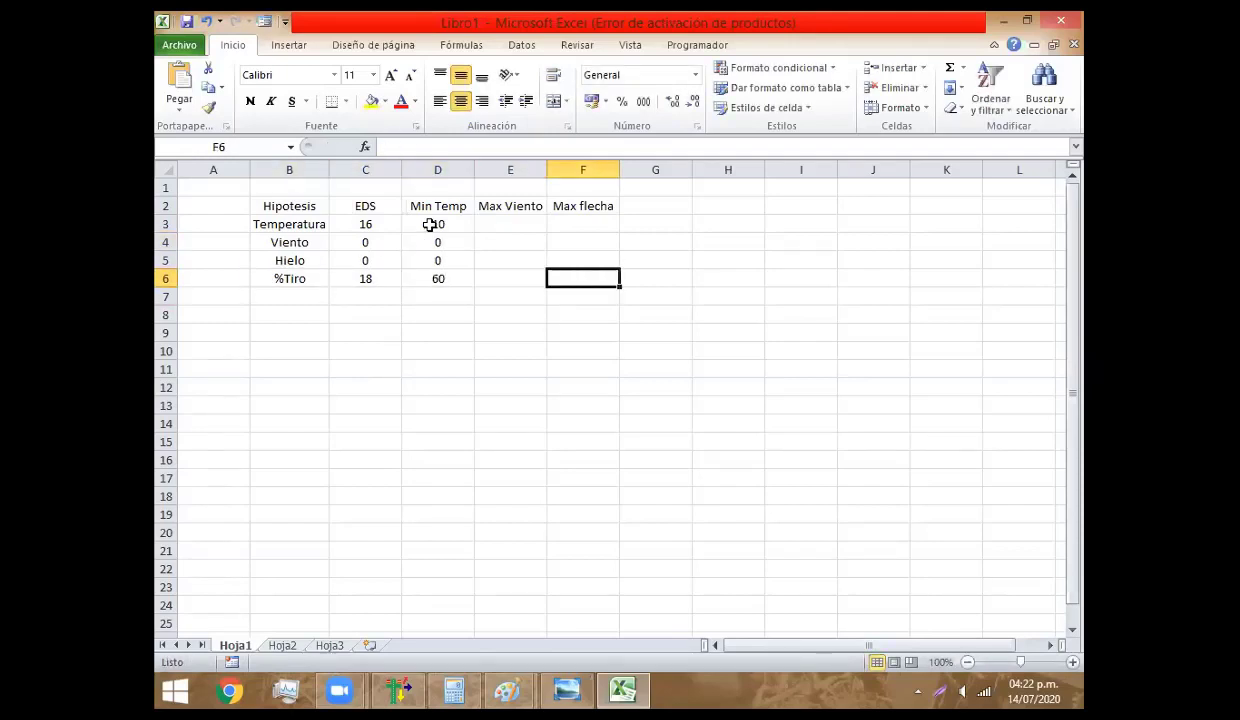
key("Left")
key("Left")
key("Right")
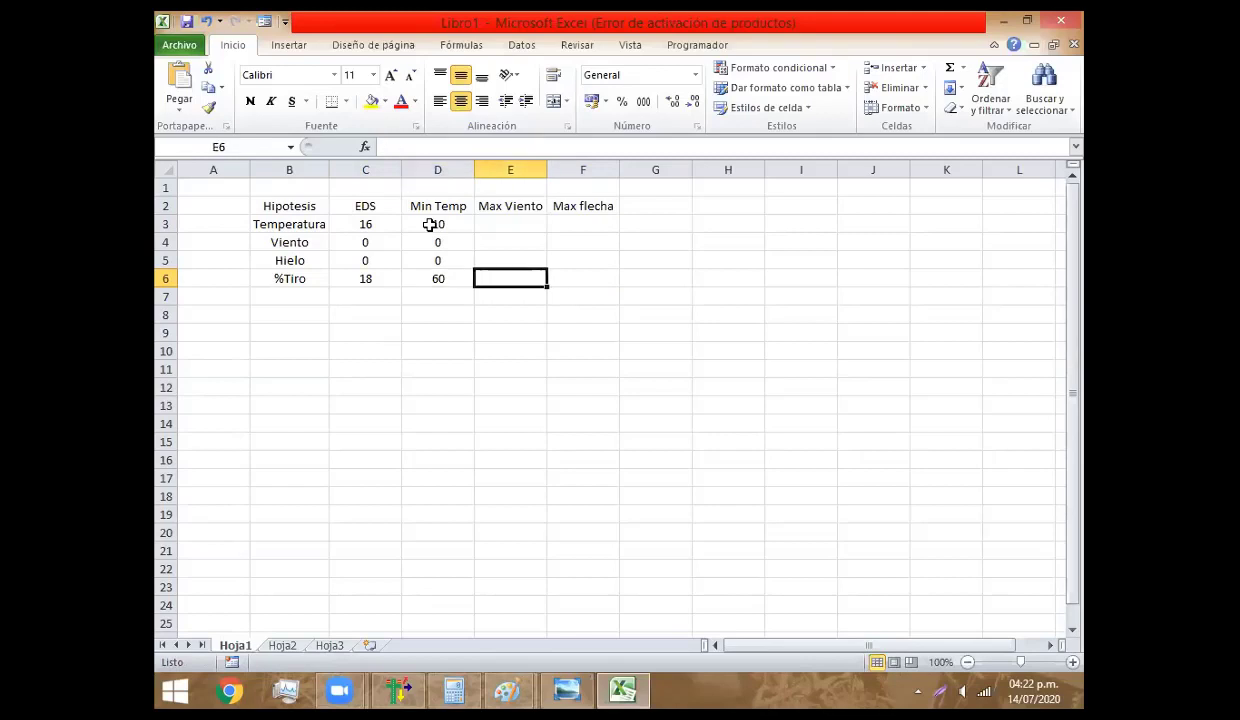
key("Up")
key("Up")
key("Up")
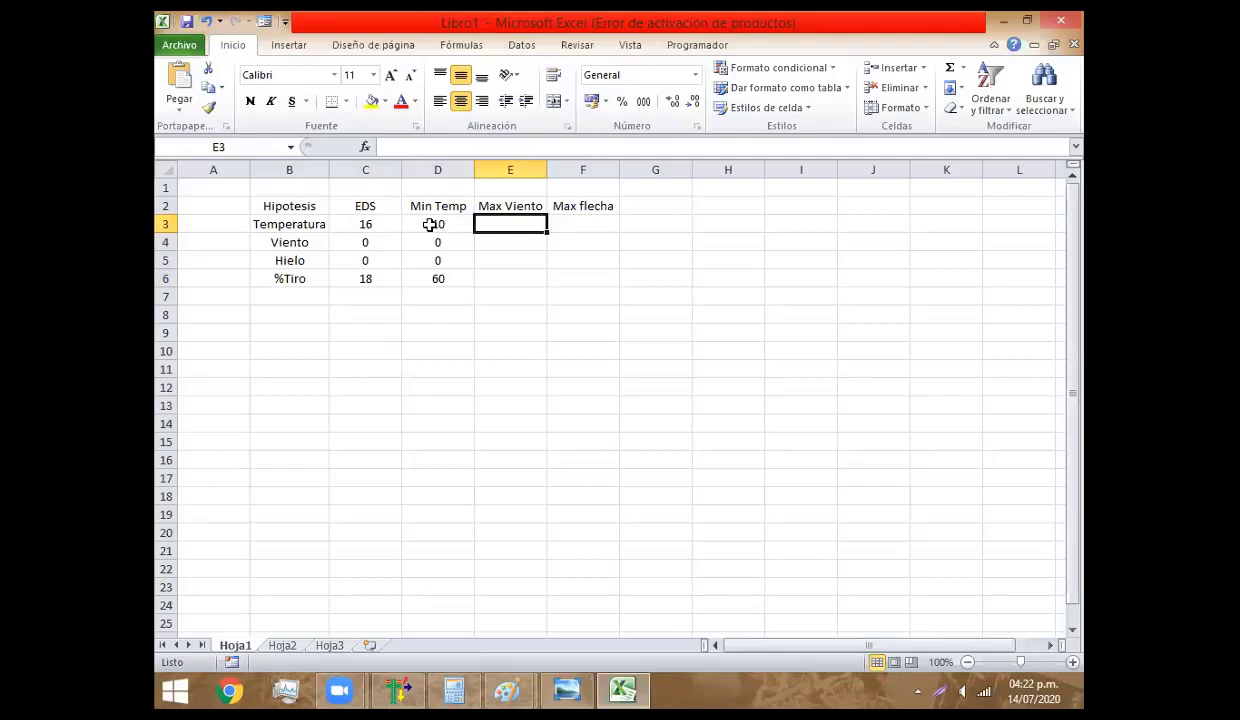
Fill the Max Viento column E3:E6 with 14, 90, 0, 60
type("14")
key("Return")
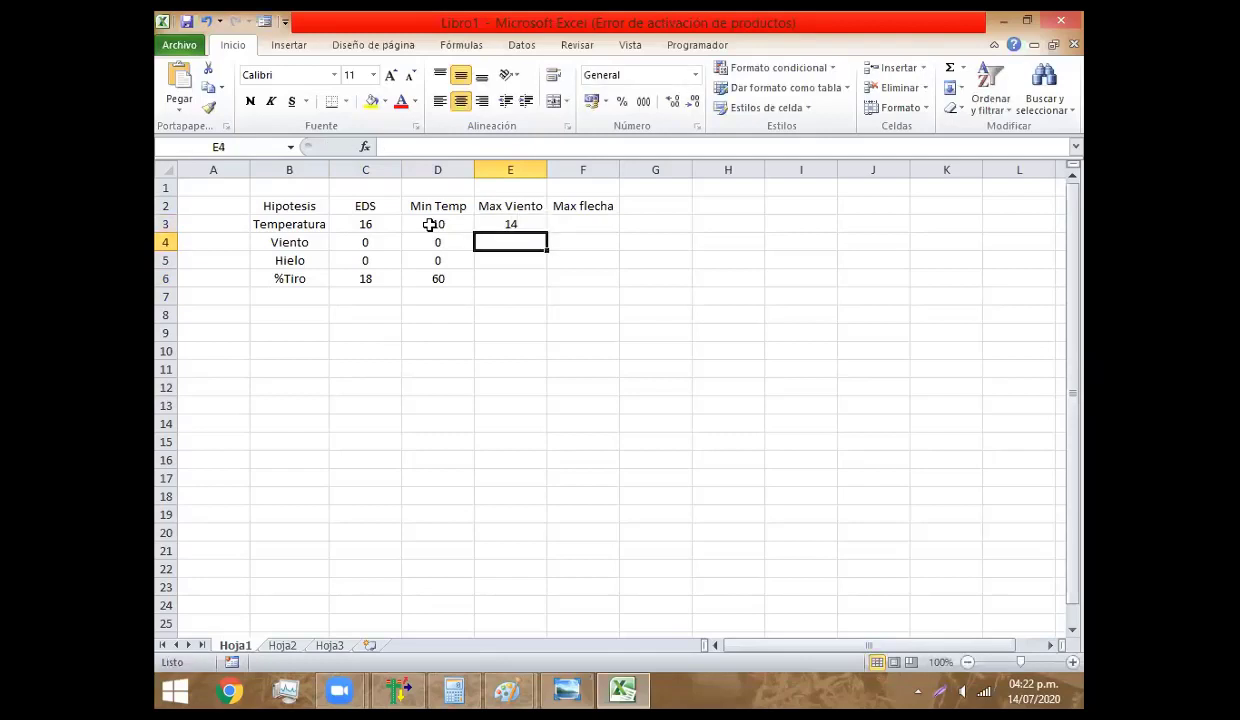
type("90")
key("Return")
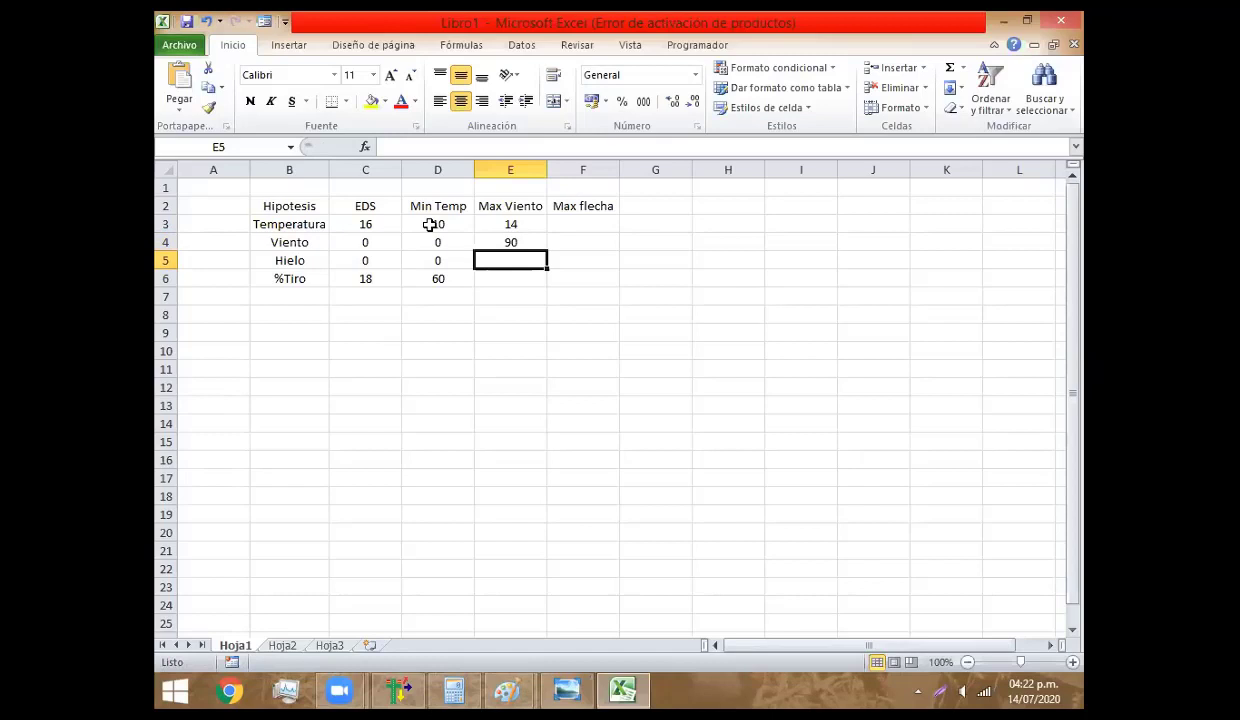
type("0")
key("Return")
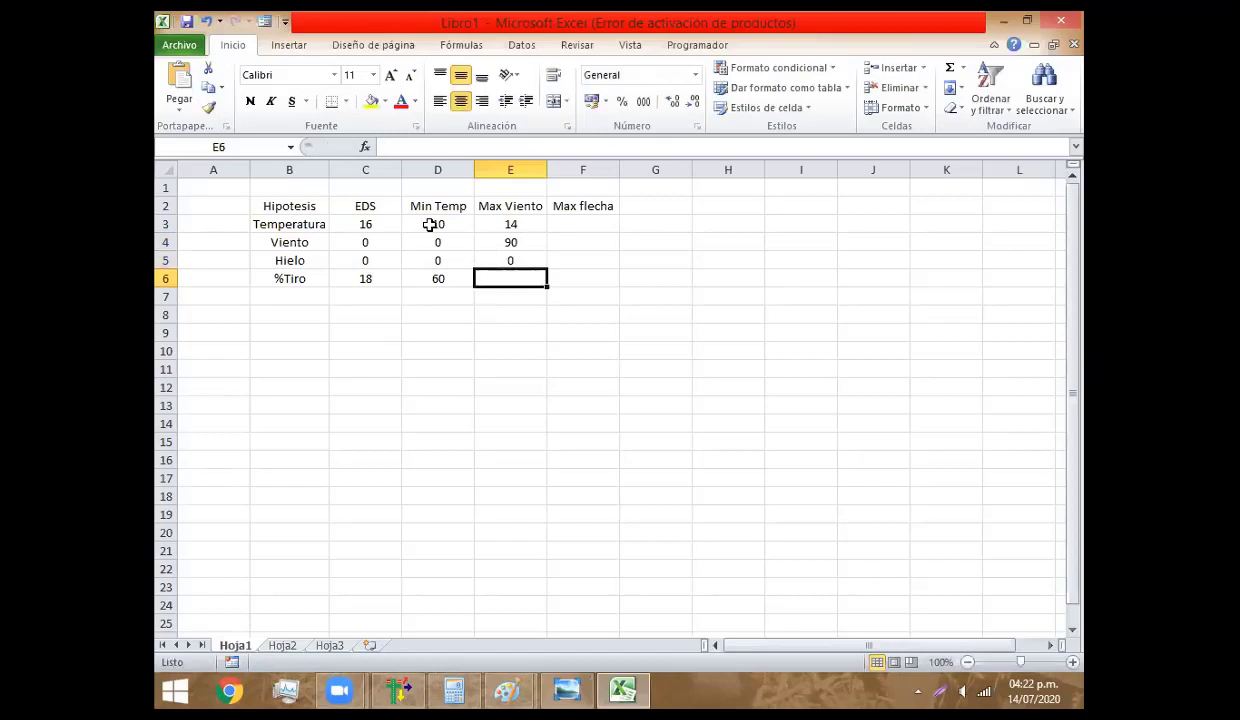
type("60")
key("Tab")
key("Up")
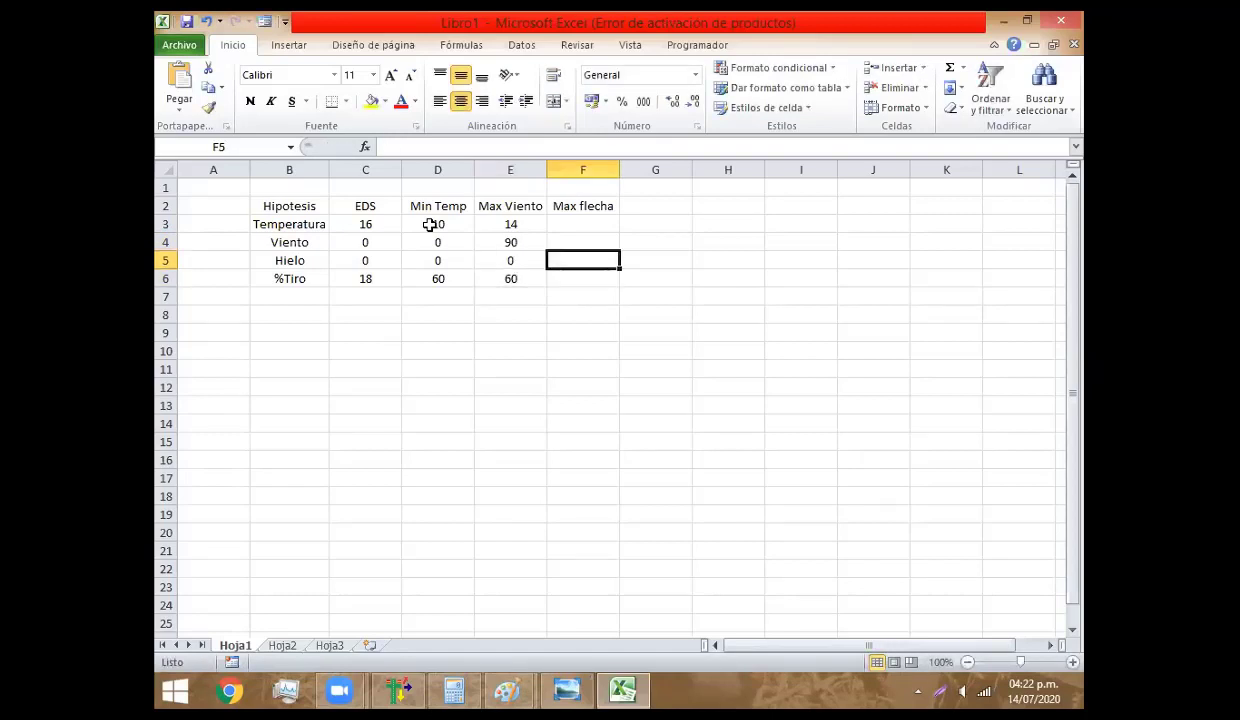
key("Up")
key("Up")
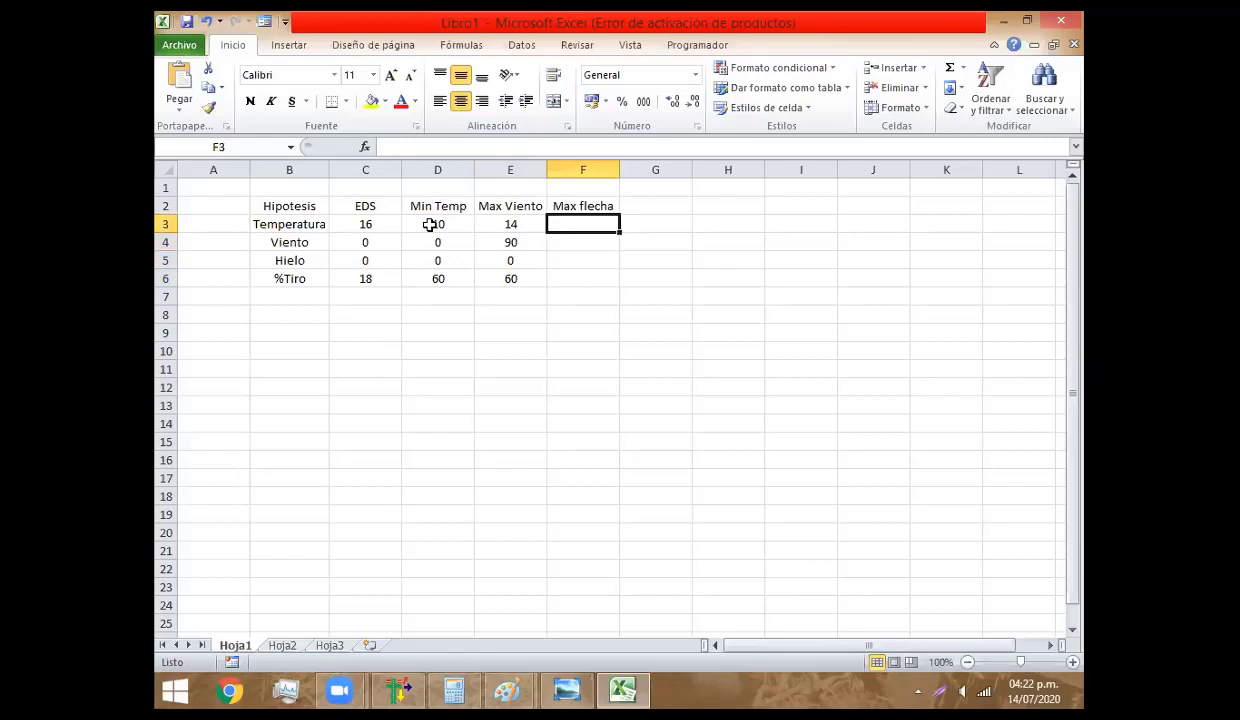
Fill the Max flecha column F3:F6 with 40, 0, 0, 60
type("40")
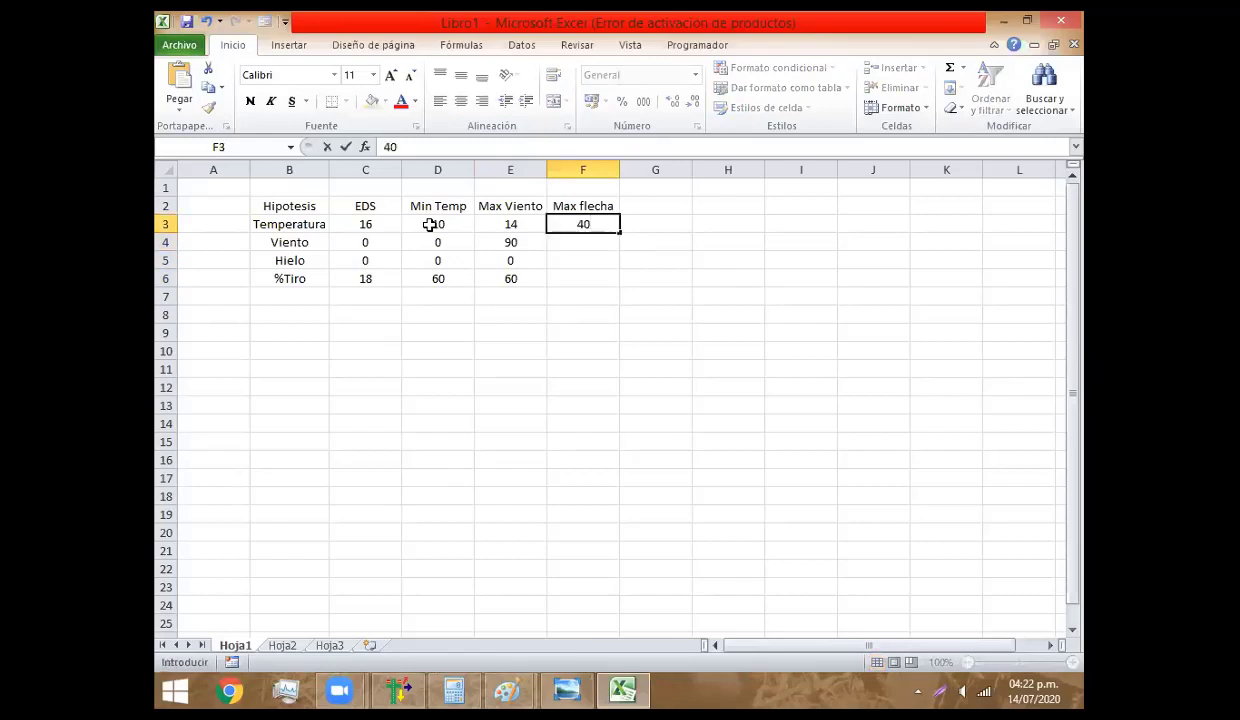
key("Return")
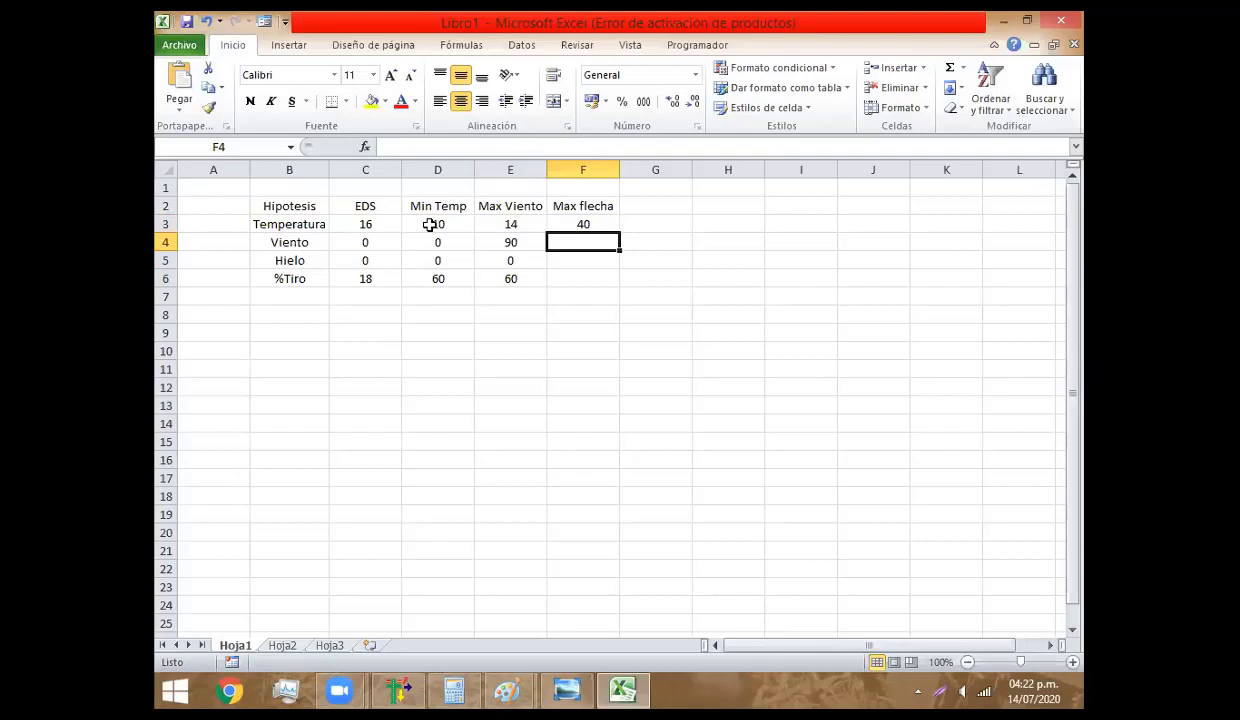
type("0")
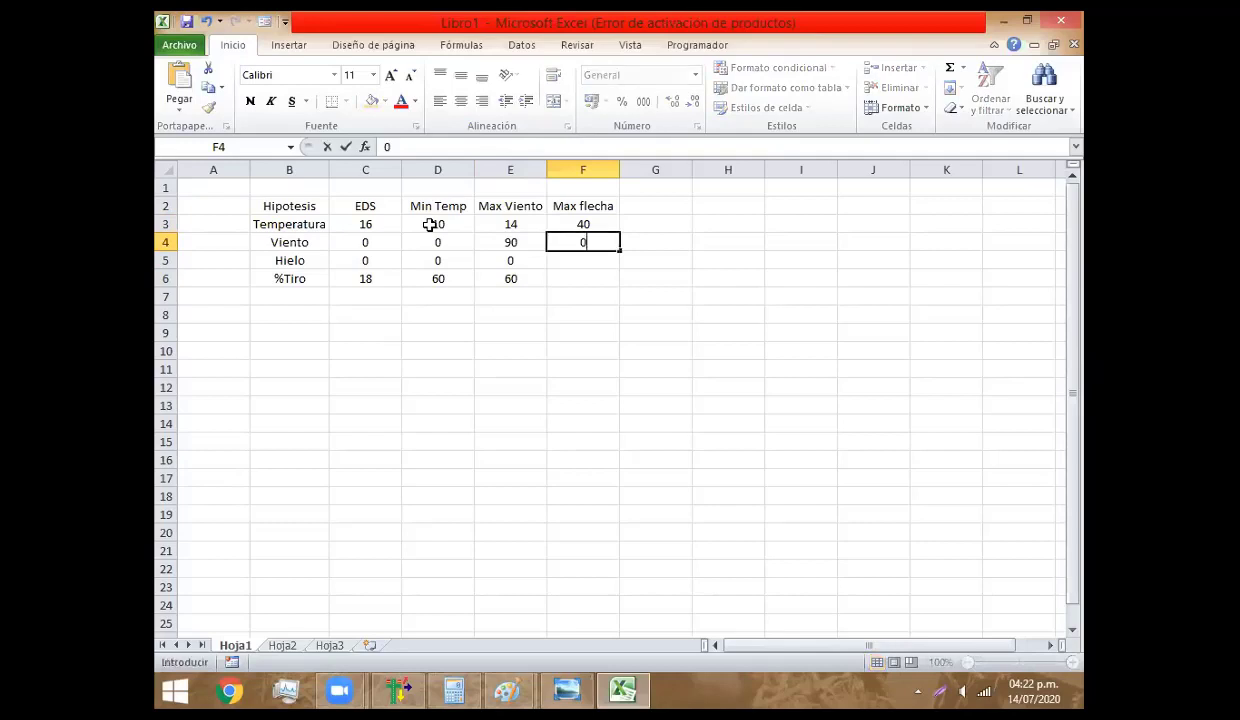
key("Return")
type("0")
key("Return")
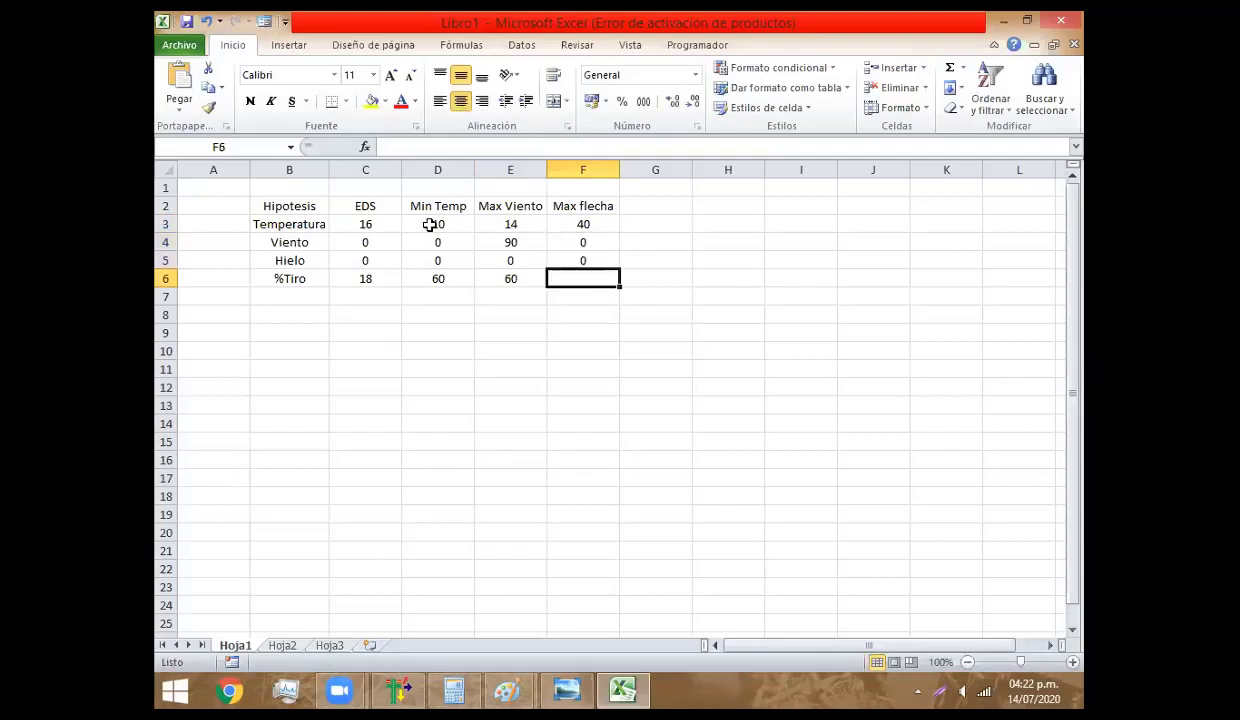
type("60")
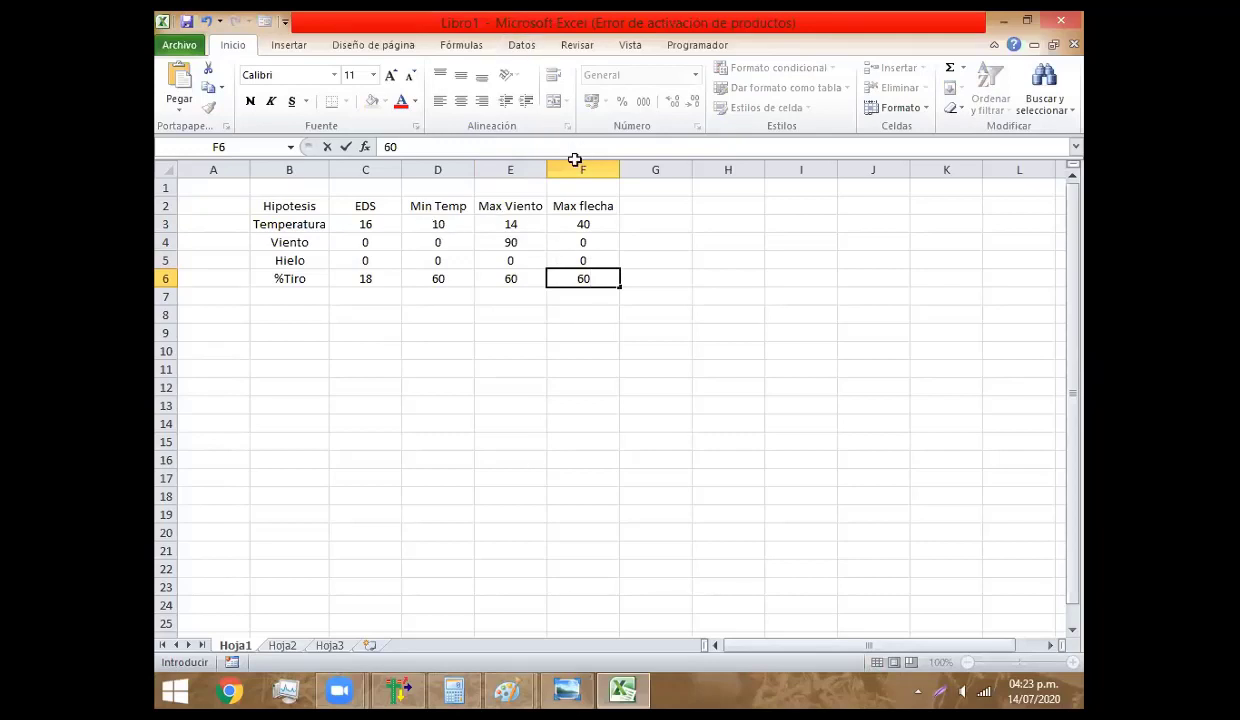
Confirm 60 in F6 and rename the first two sheets Hipótesis and Estructuras
left_click(576, 363)
double_click(236, 645)
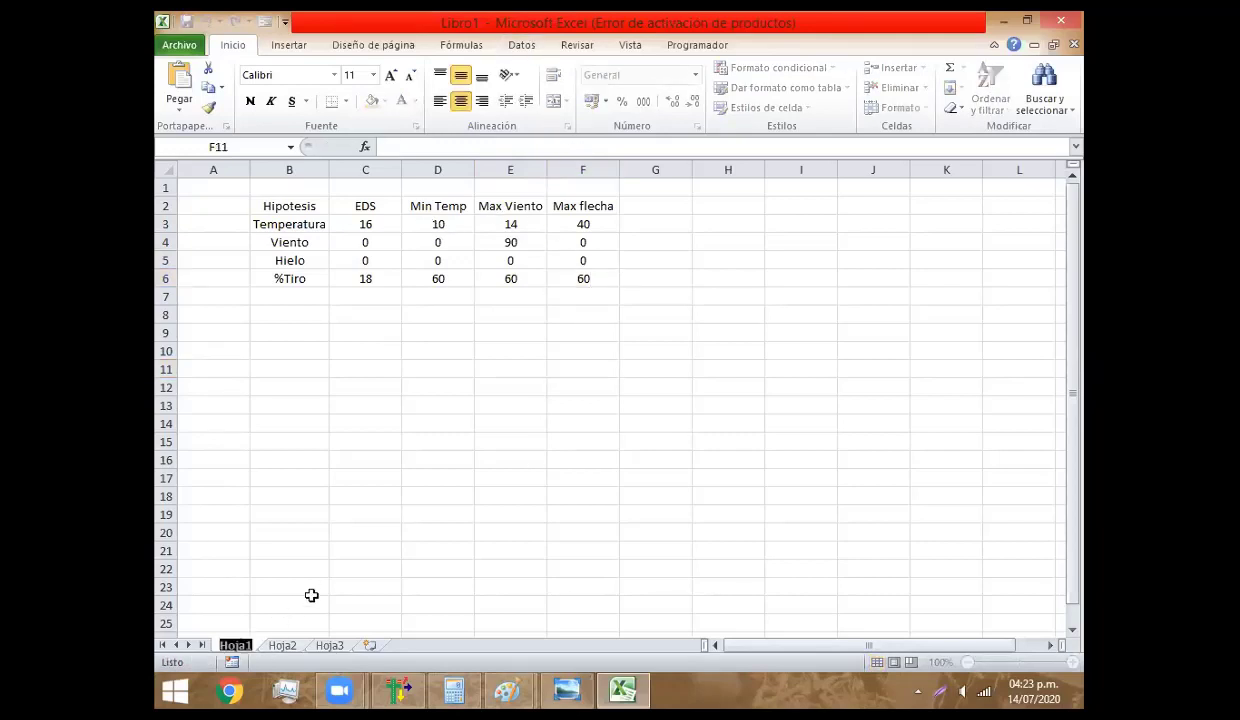
type("Hip")
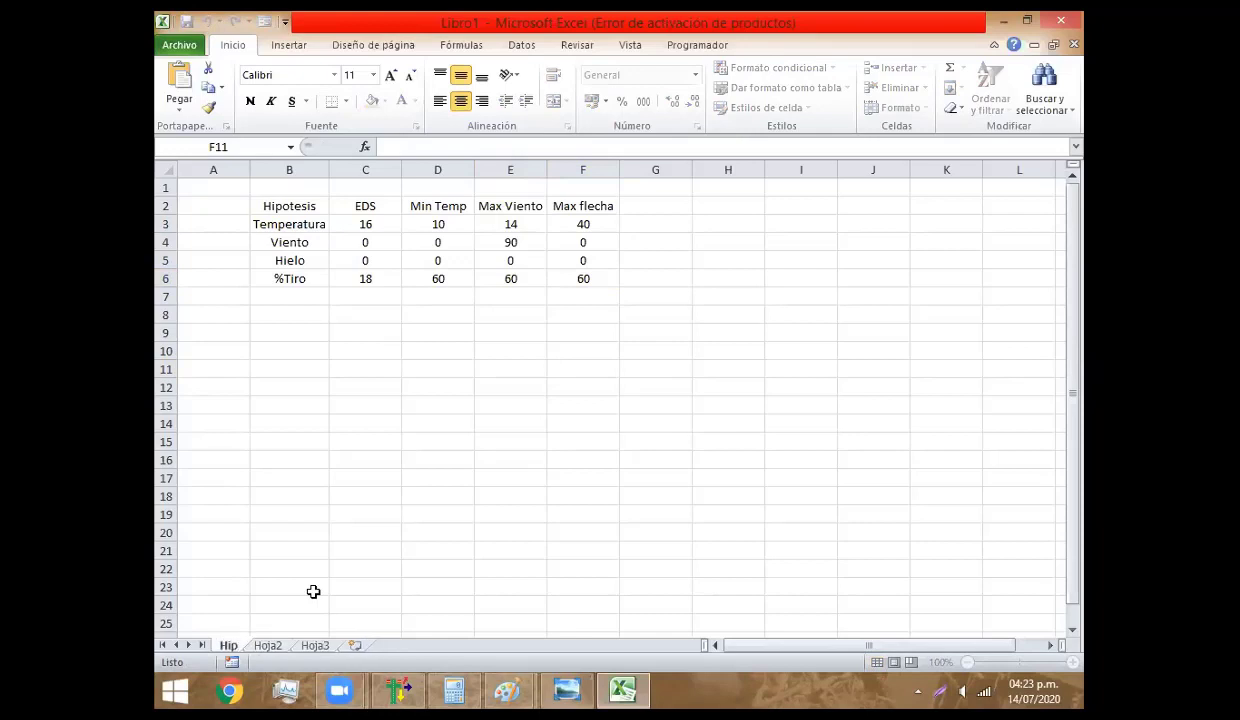
type("ótesis")
key("Return")
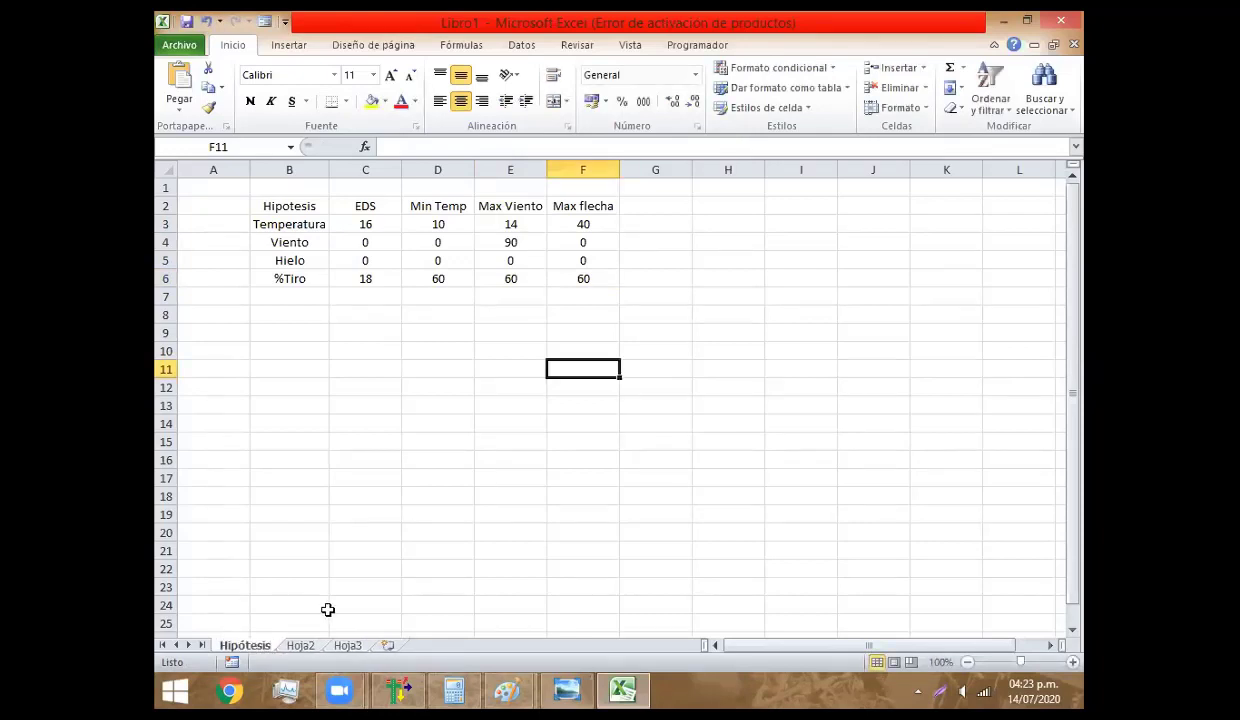
left_click(302, 645)
double_click(301, 646)
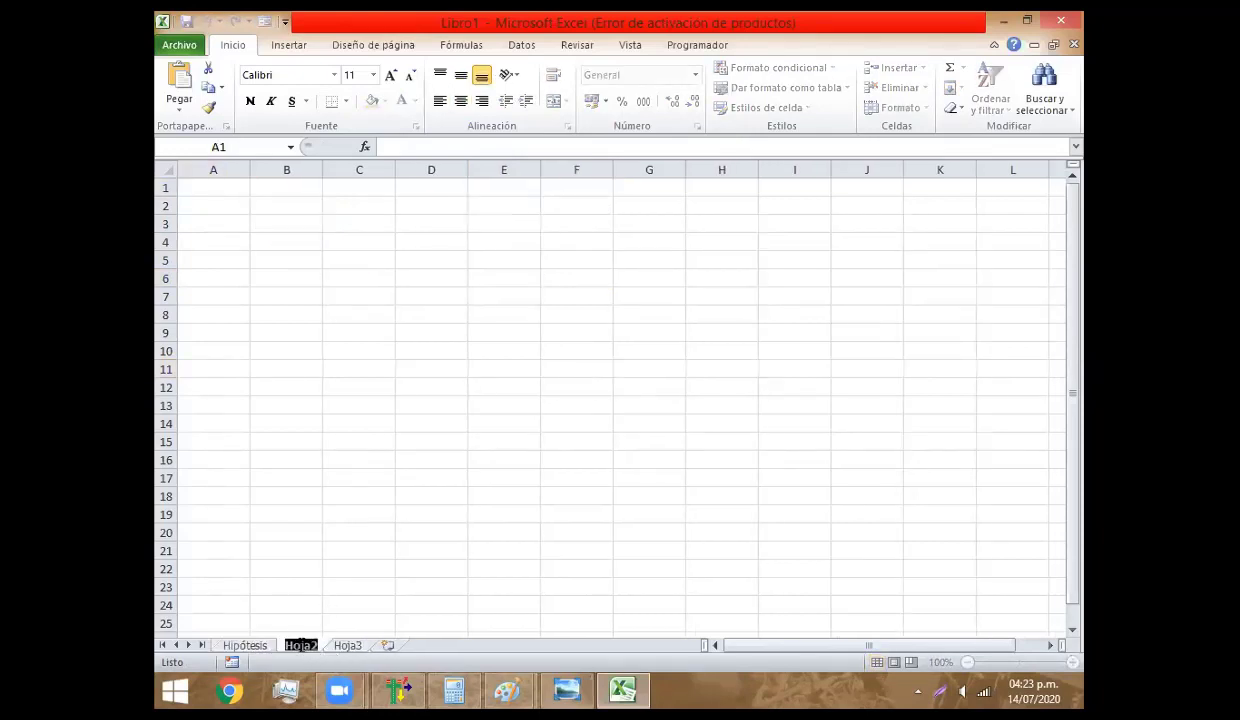
type("Estruc")
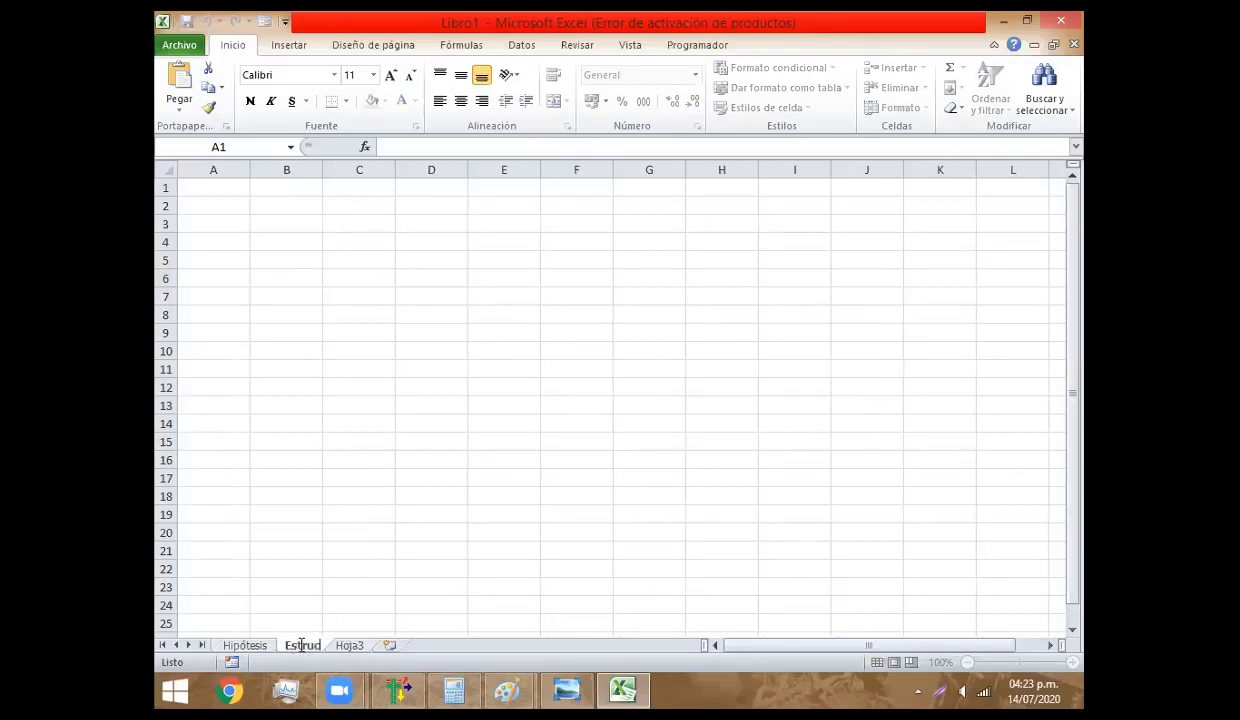
type("turas")
key("Return")
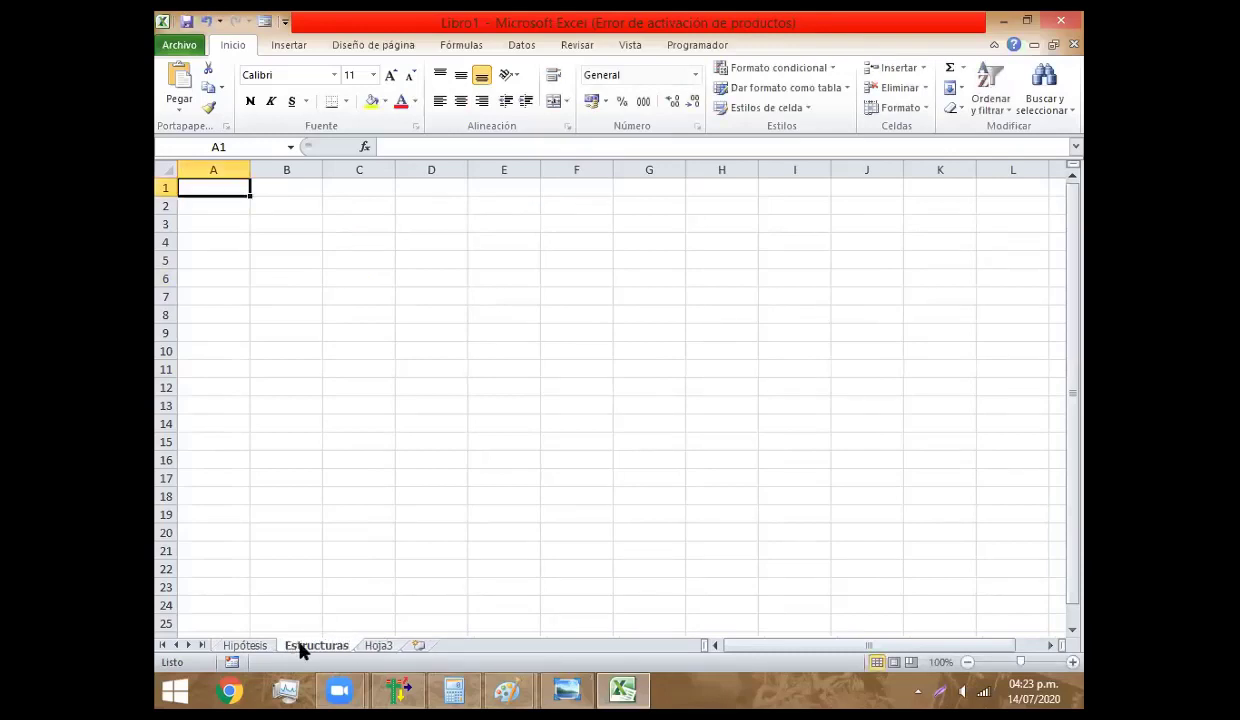
Enter PS1-3L, PA1-3L, PA2-3, PA3-3 and PR3-3 in cells B3 to B7
left_click(297, 219)
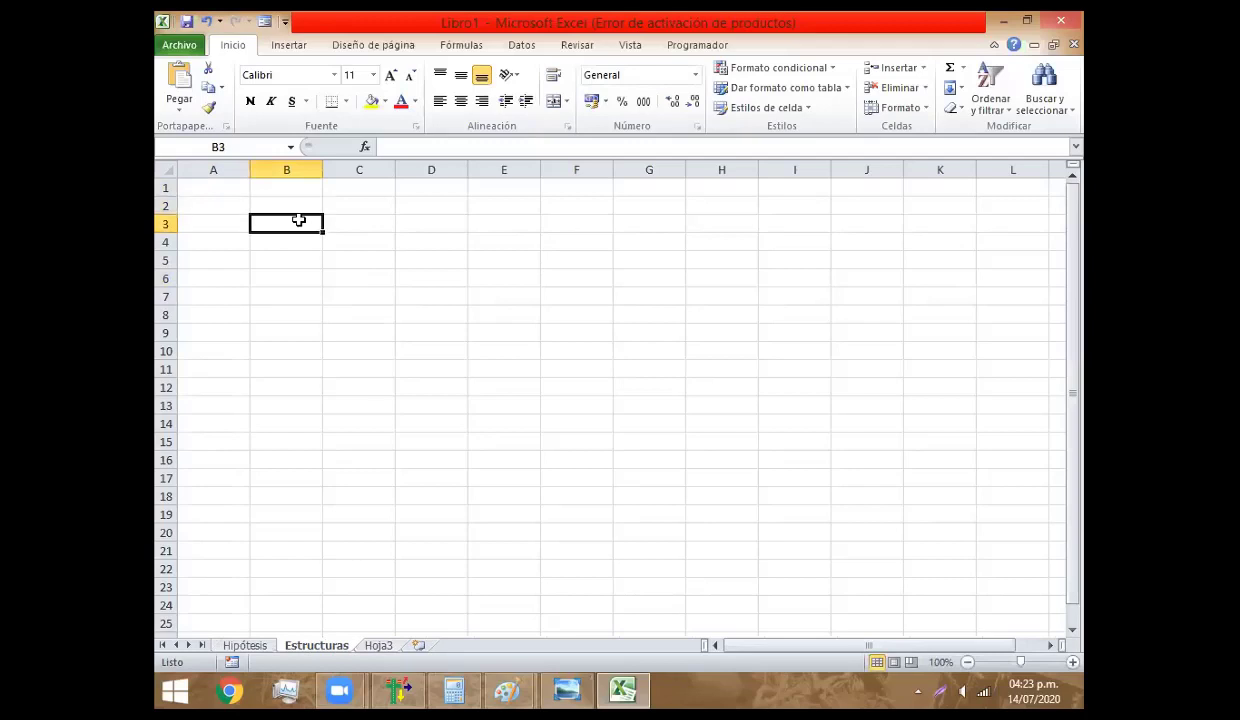
type("PS")
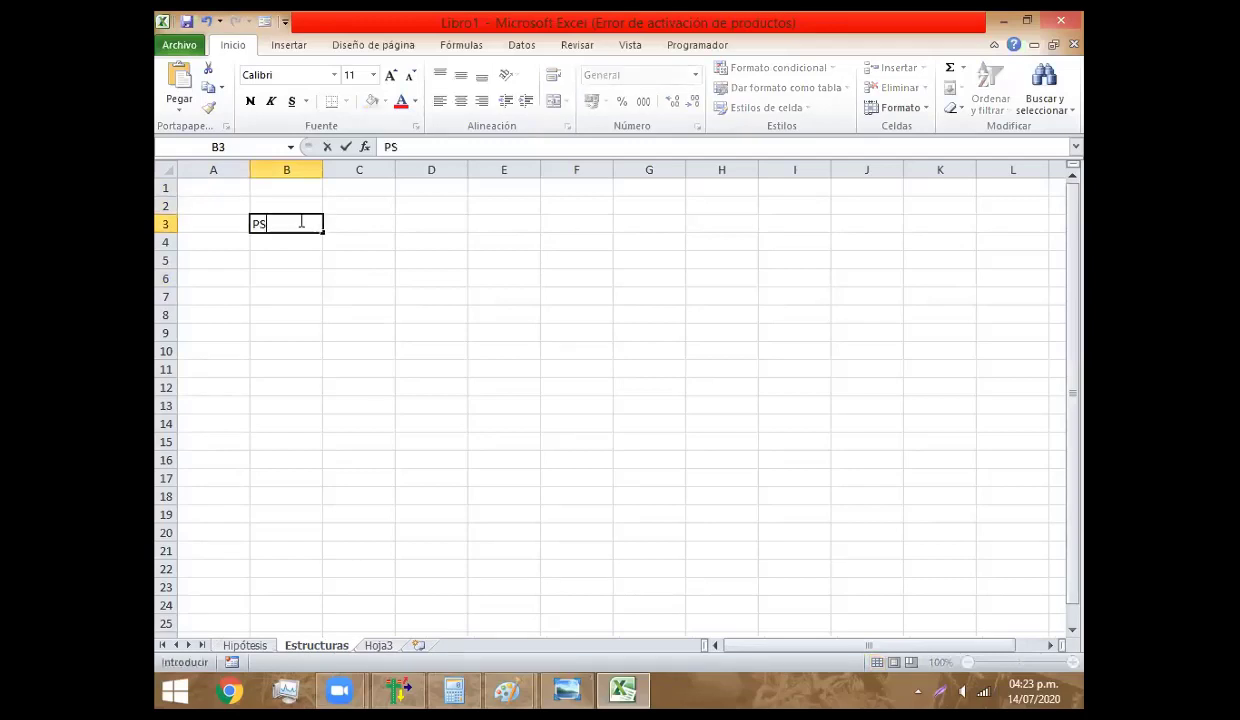
type("1-3")
type("L")
key("Return")
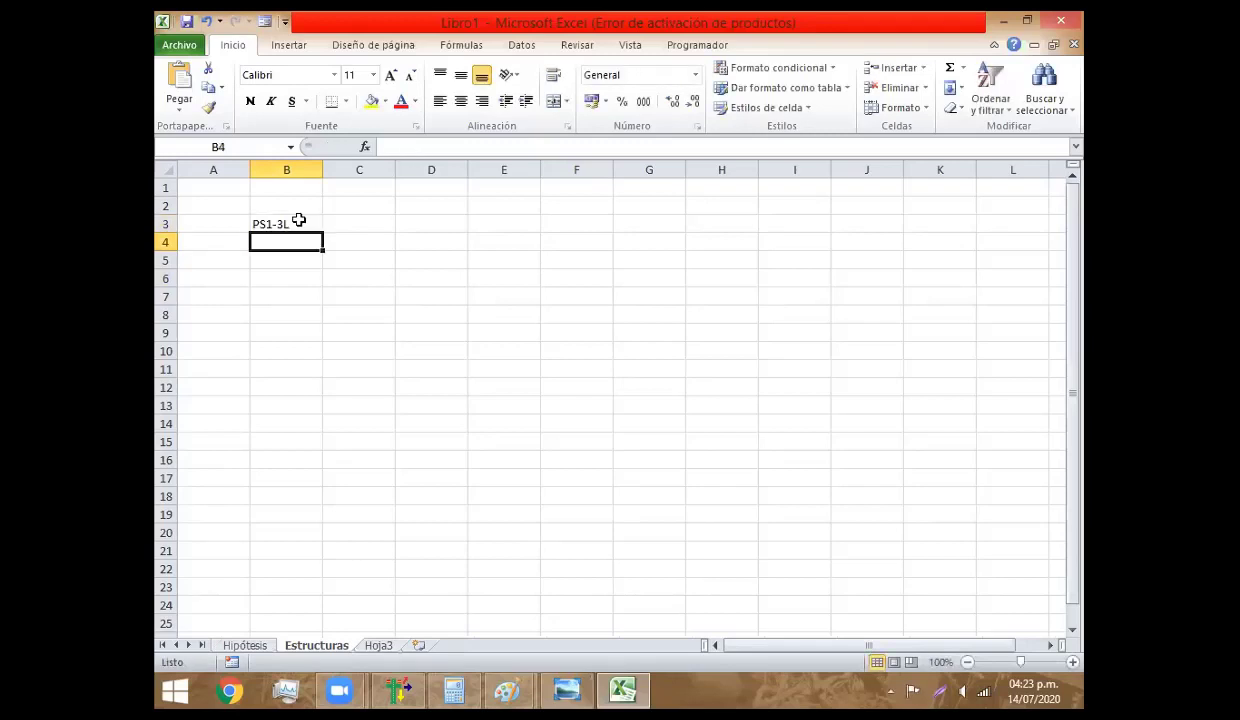
type("P")
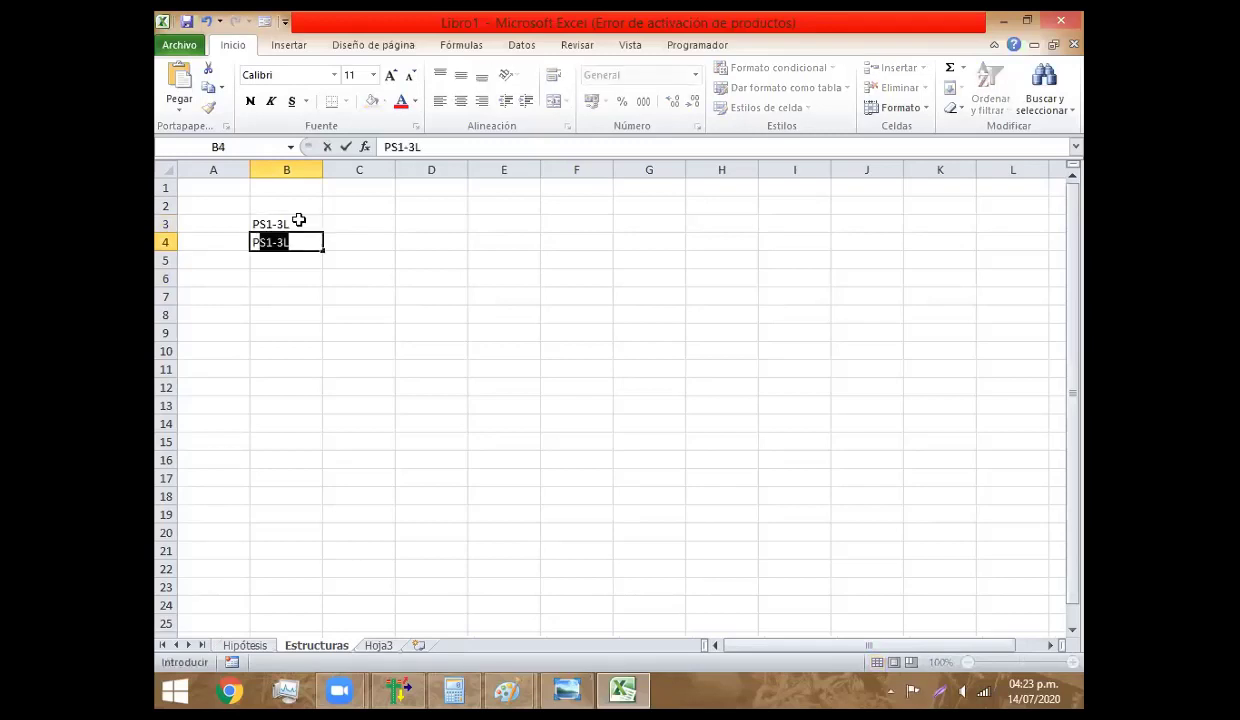
type("A1-")
type("3")
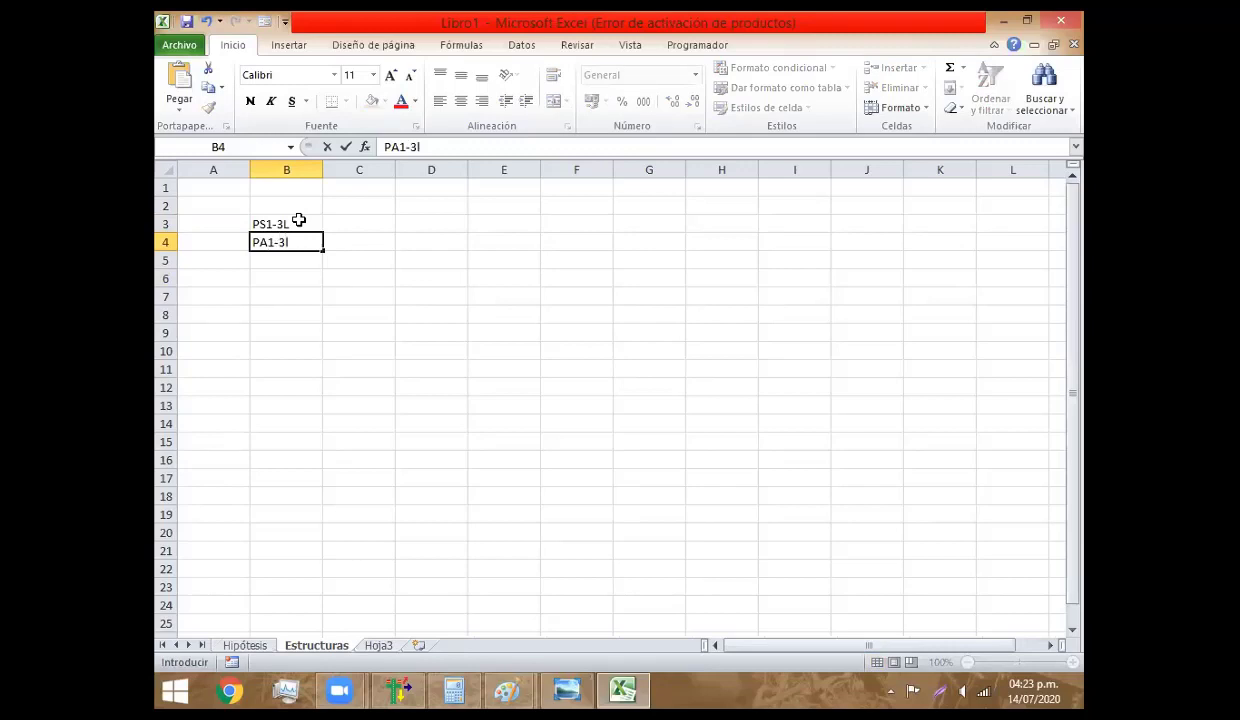
type("L")
key("Return")
type("PA")
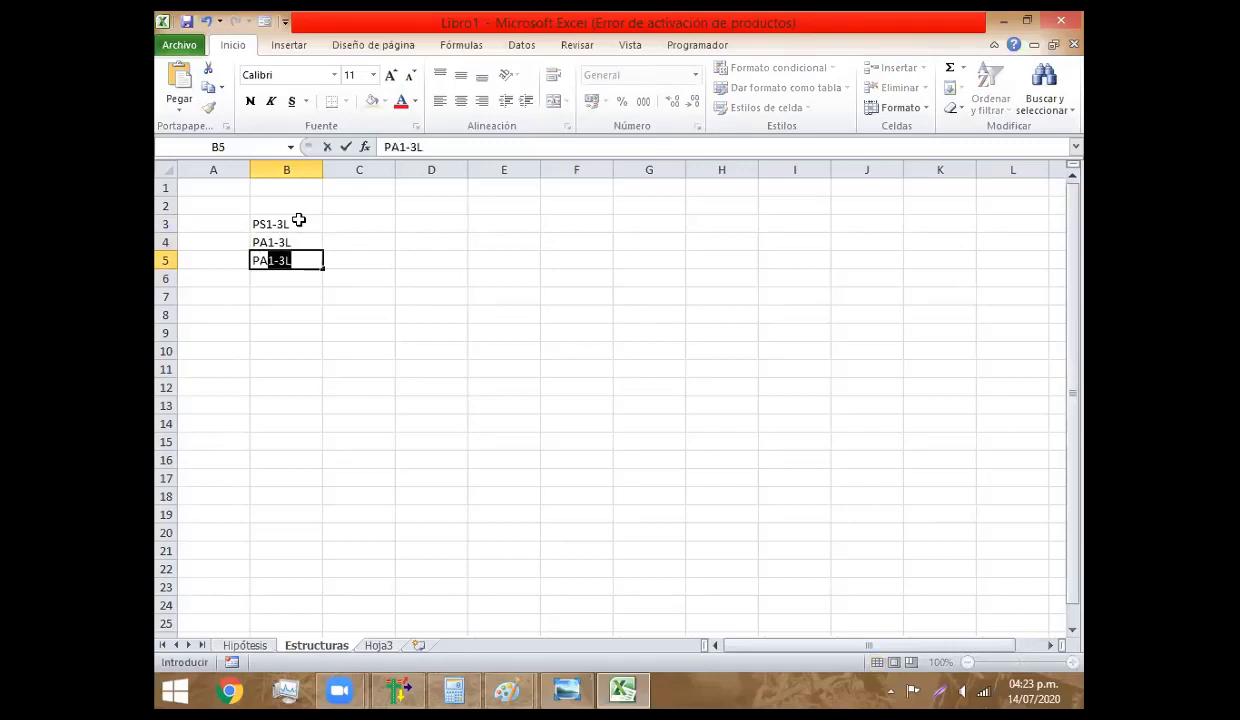
type("2-3")
key("Return")
type("PA3-3")
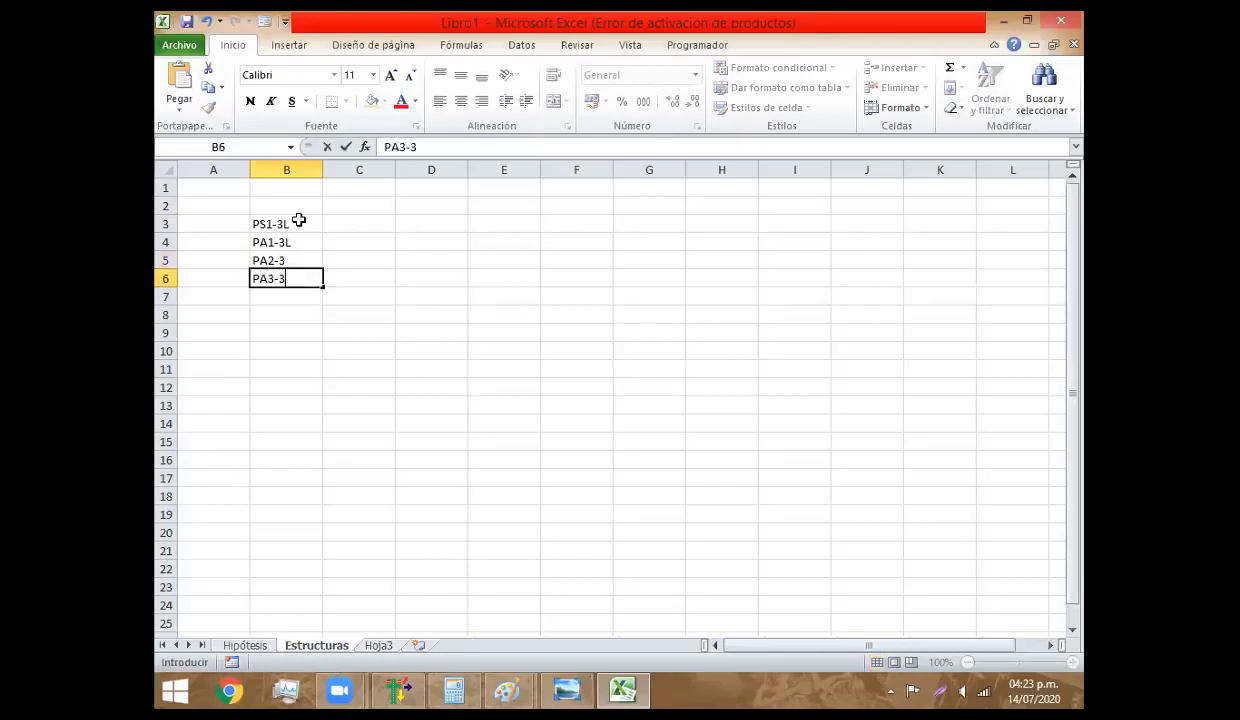
key("Return")
type("PR3-3")
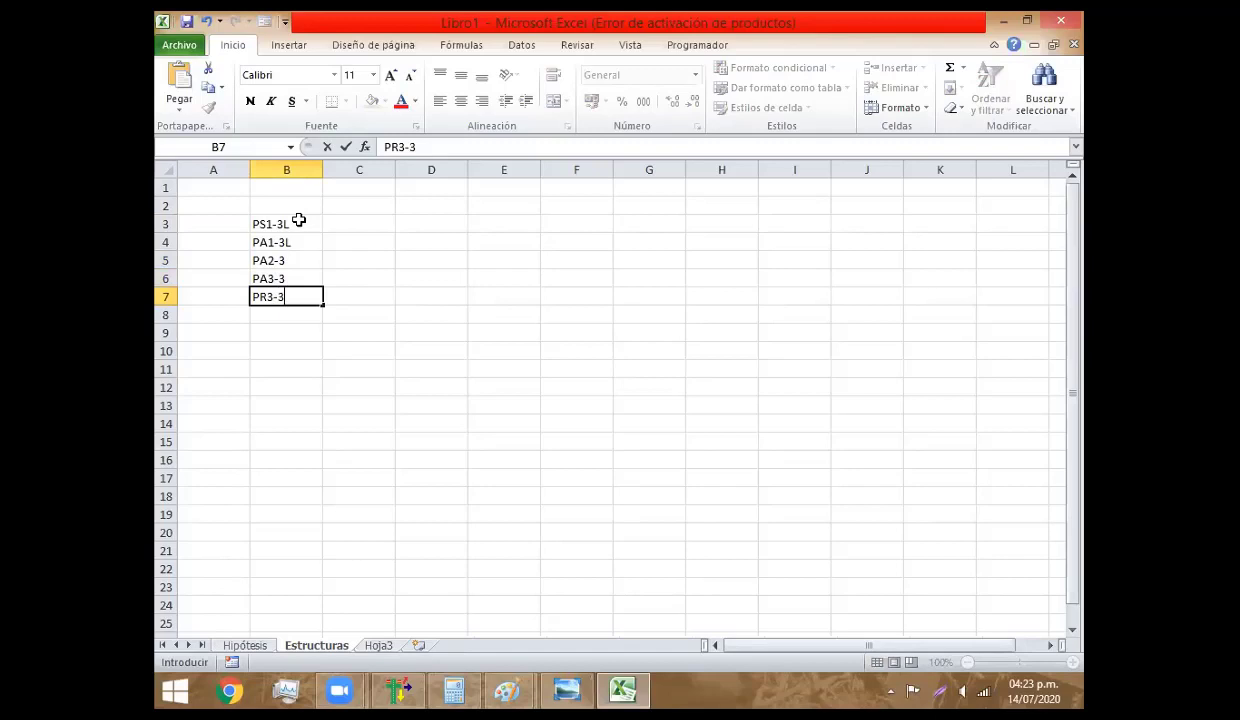
key("Return")
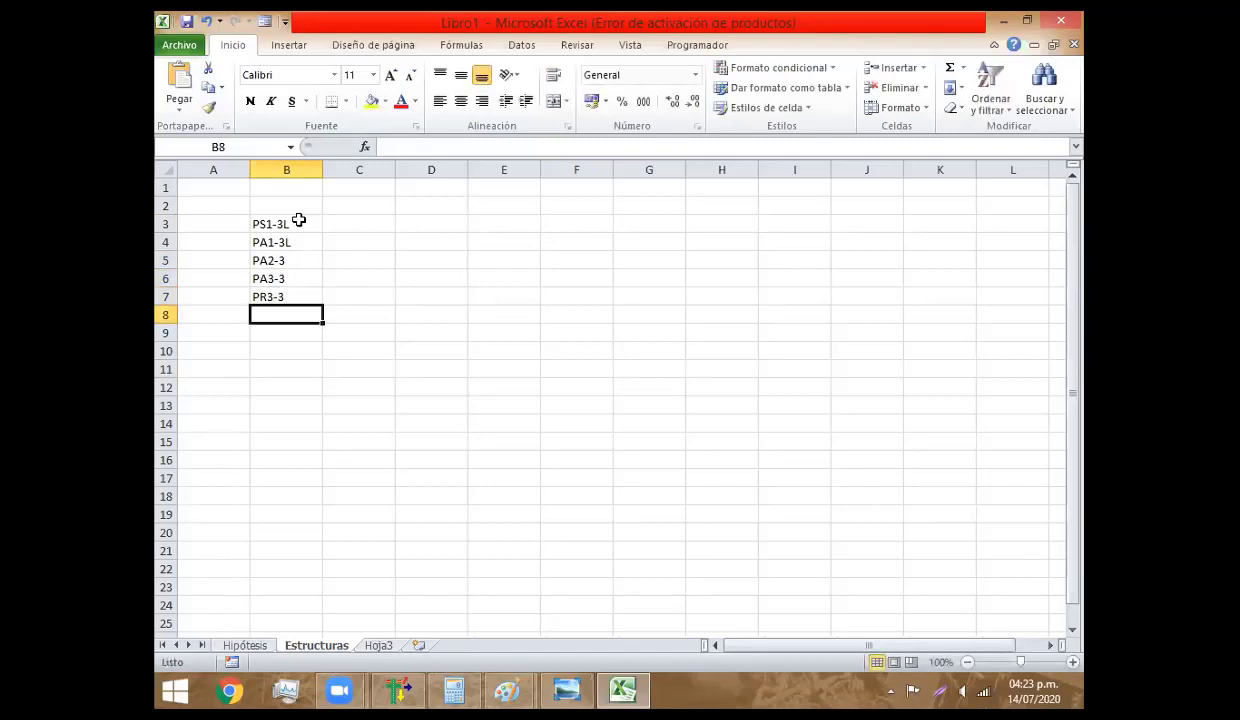
Correct B7 to PR3-3L and add TS-3L, PSH-3 and PRH-3 in B8 to B10
key("Up")
left_click(466, 145)
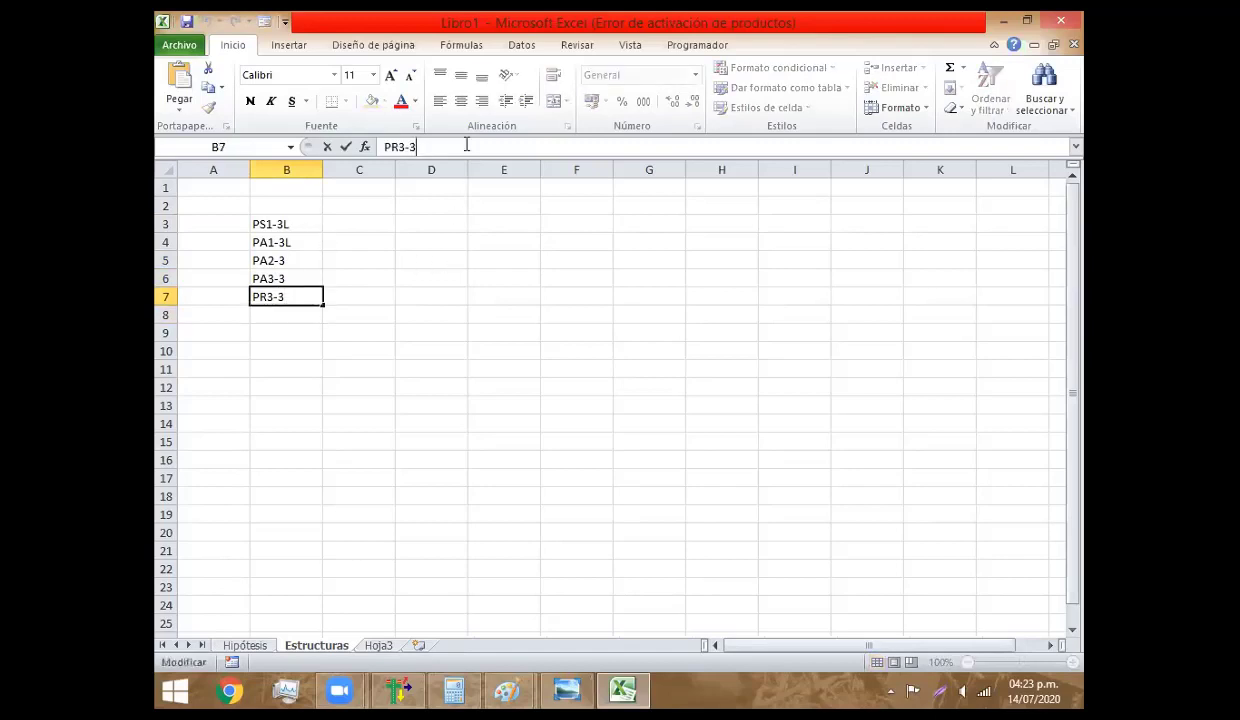
type("L")
key("Return")
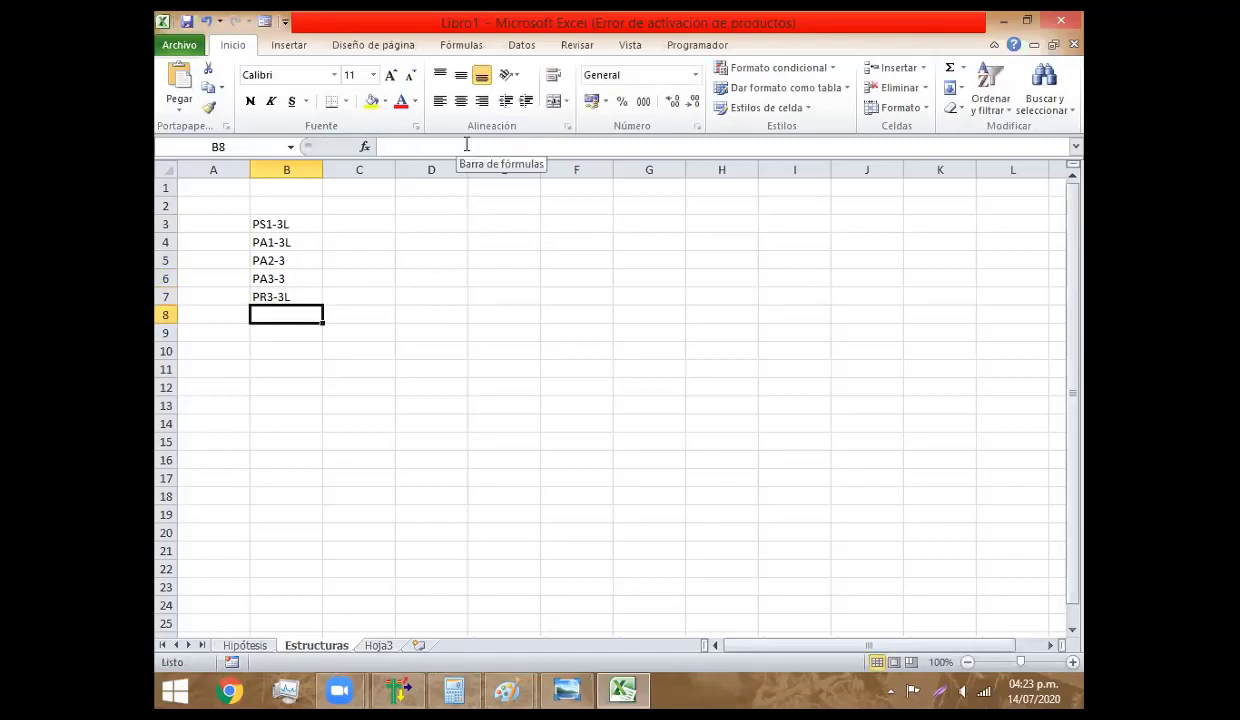
type("P")
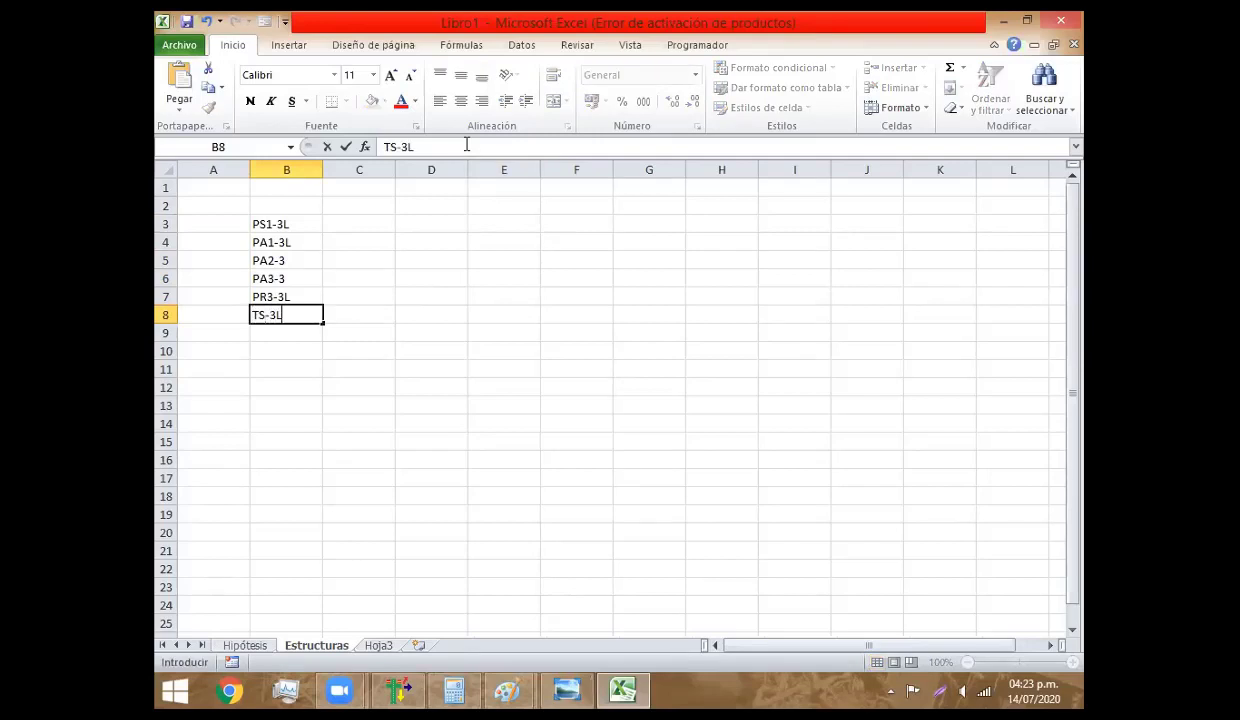
key("Return")
type("P")
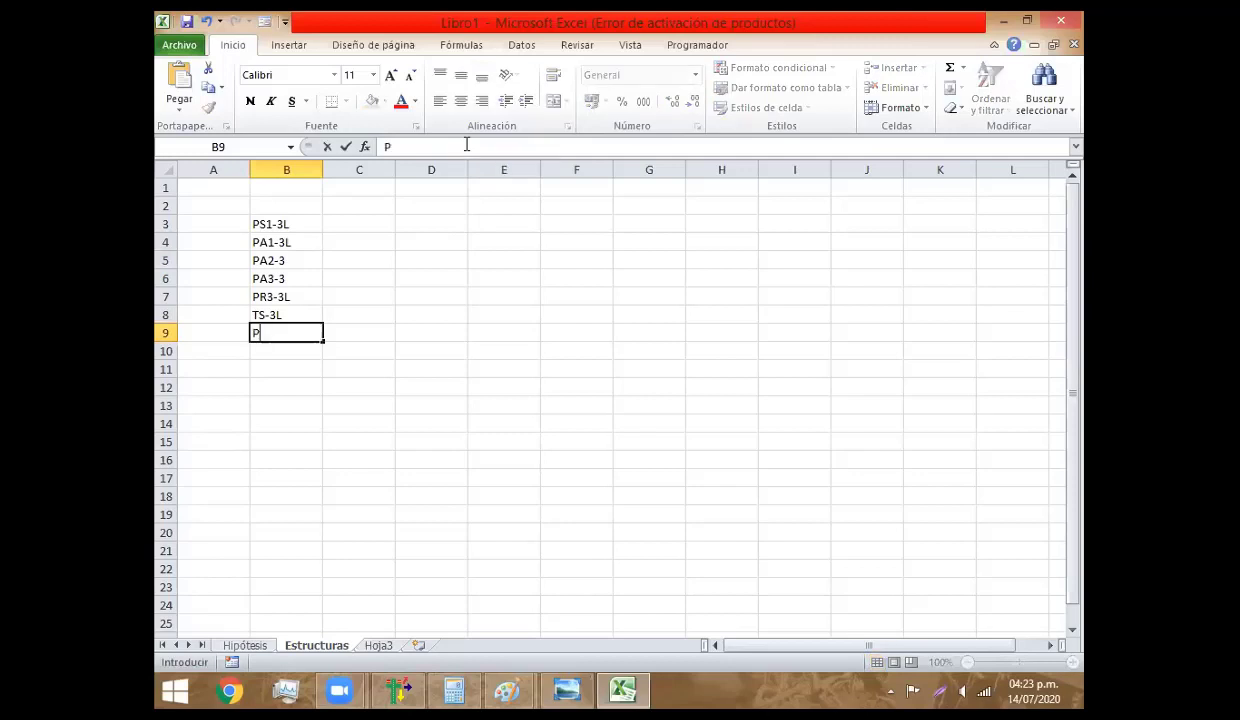
type("SH-")
type("3")
key("Return")
type("PRH")
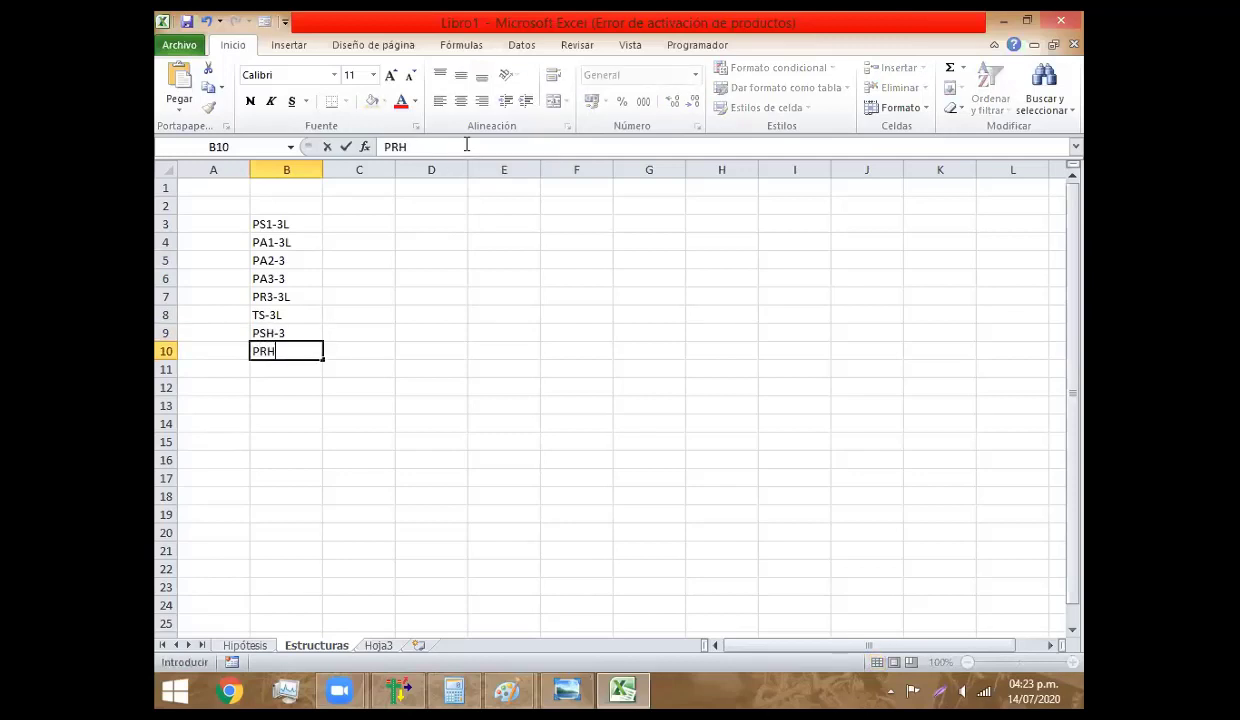
key("Return")
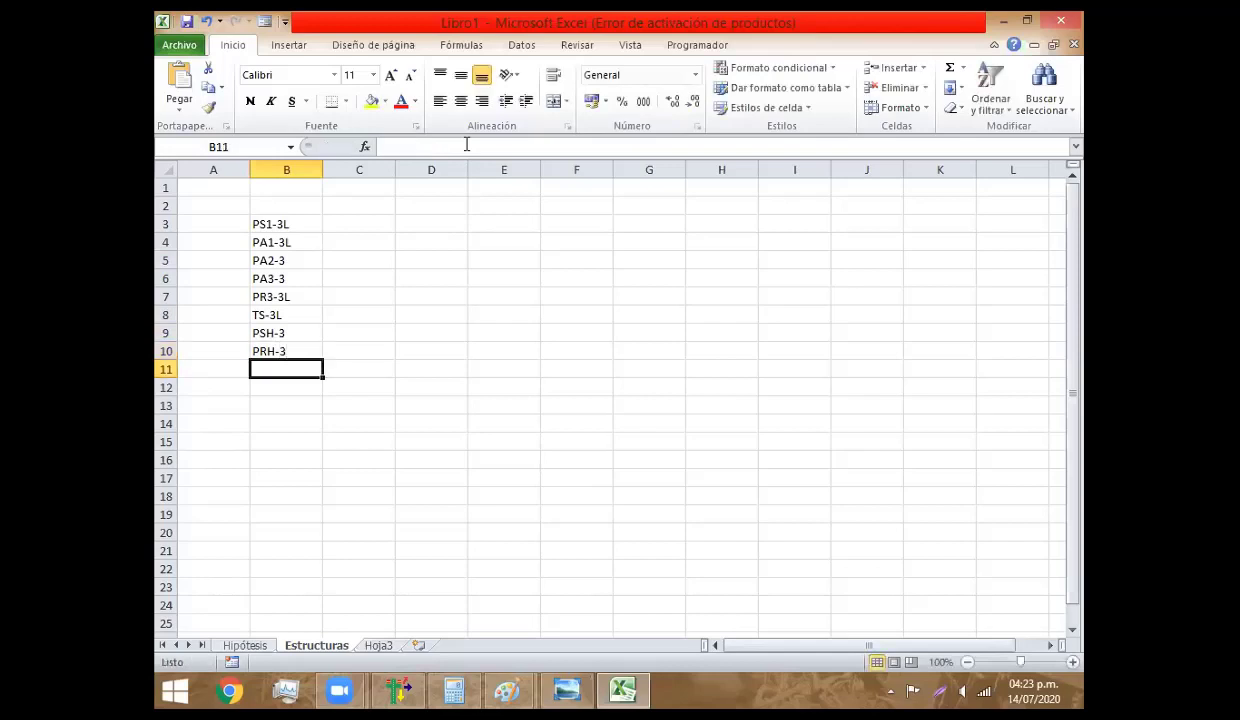
Select the structure codes in column B and minimize Excel to the desktop
left_click(385, 207)
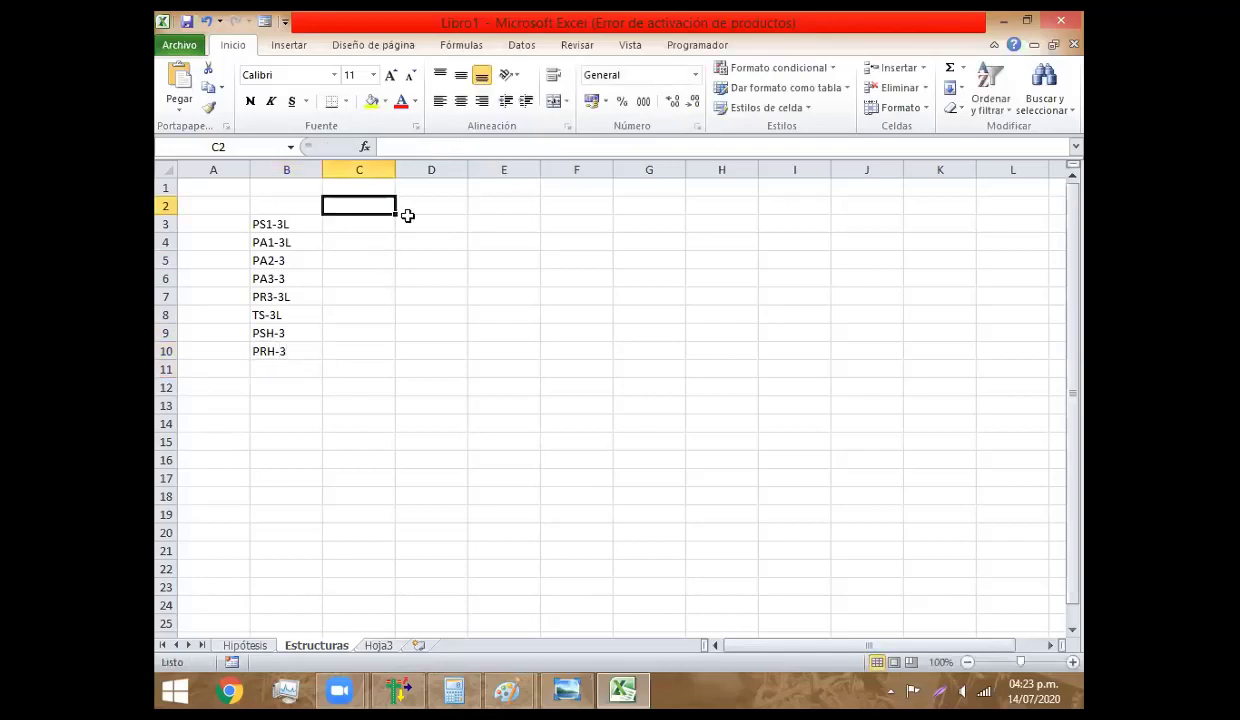
left_click_drag(279, 224, 276, 350)
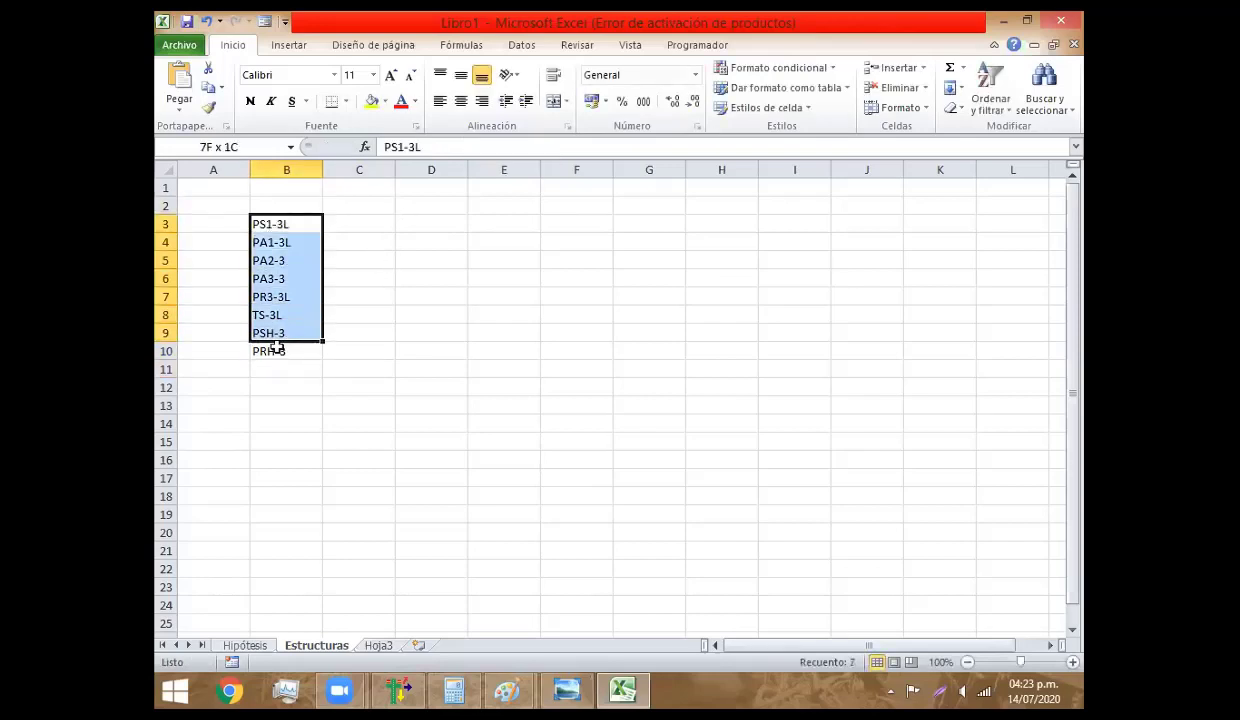
key("super+d")
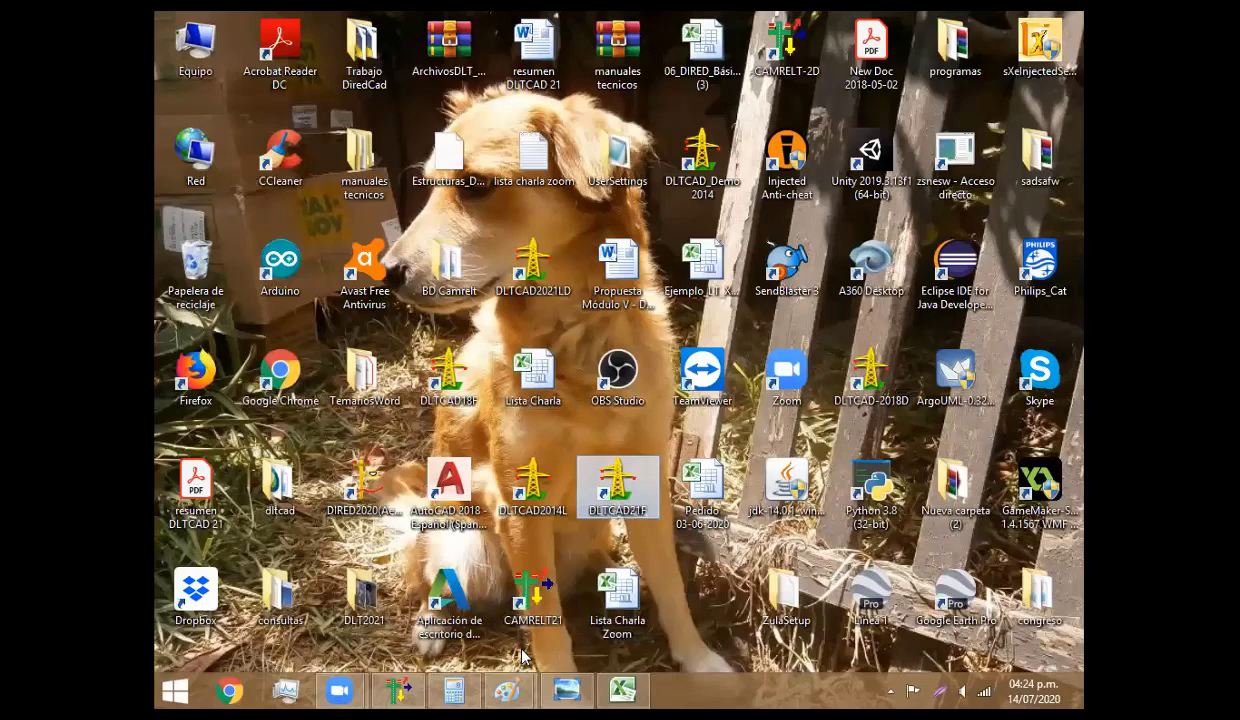
Launch DLT-CAD 2021 and open Ejemplo_1 from the desktop's dltcad folder
left_click(455, 685)
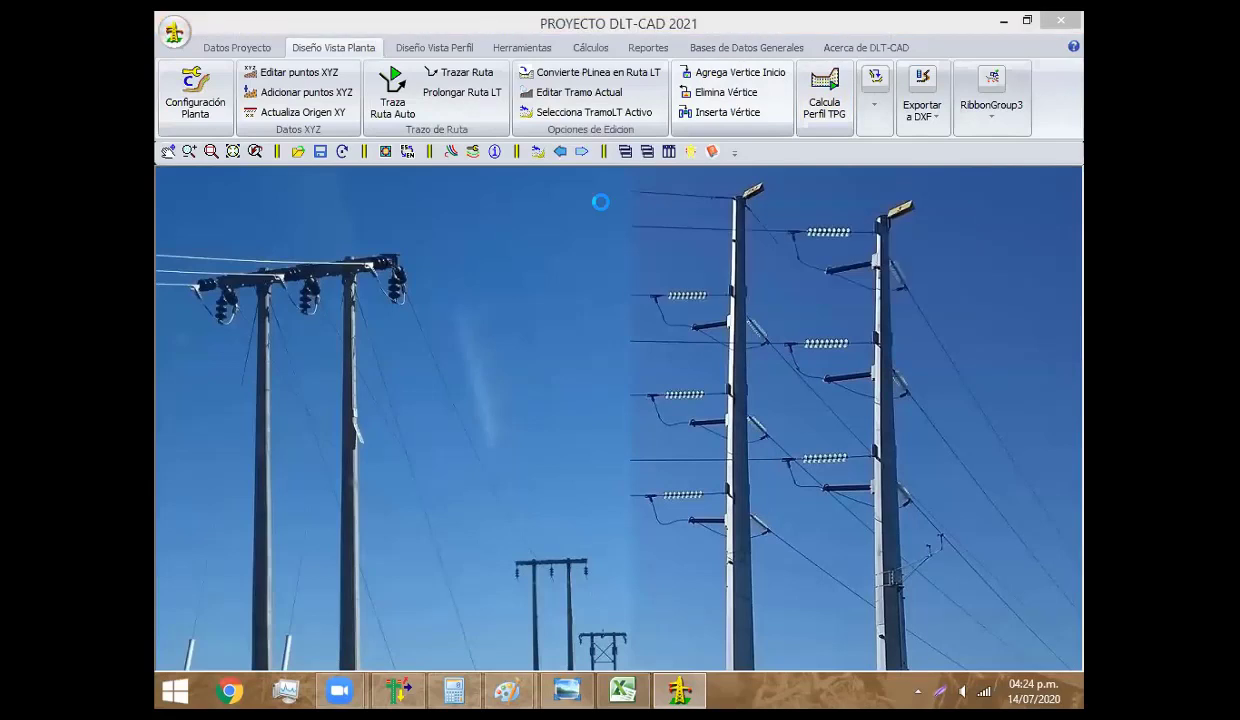
left_click(247, 73)
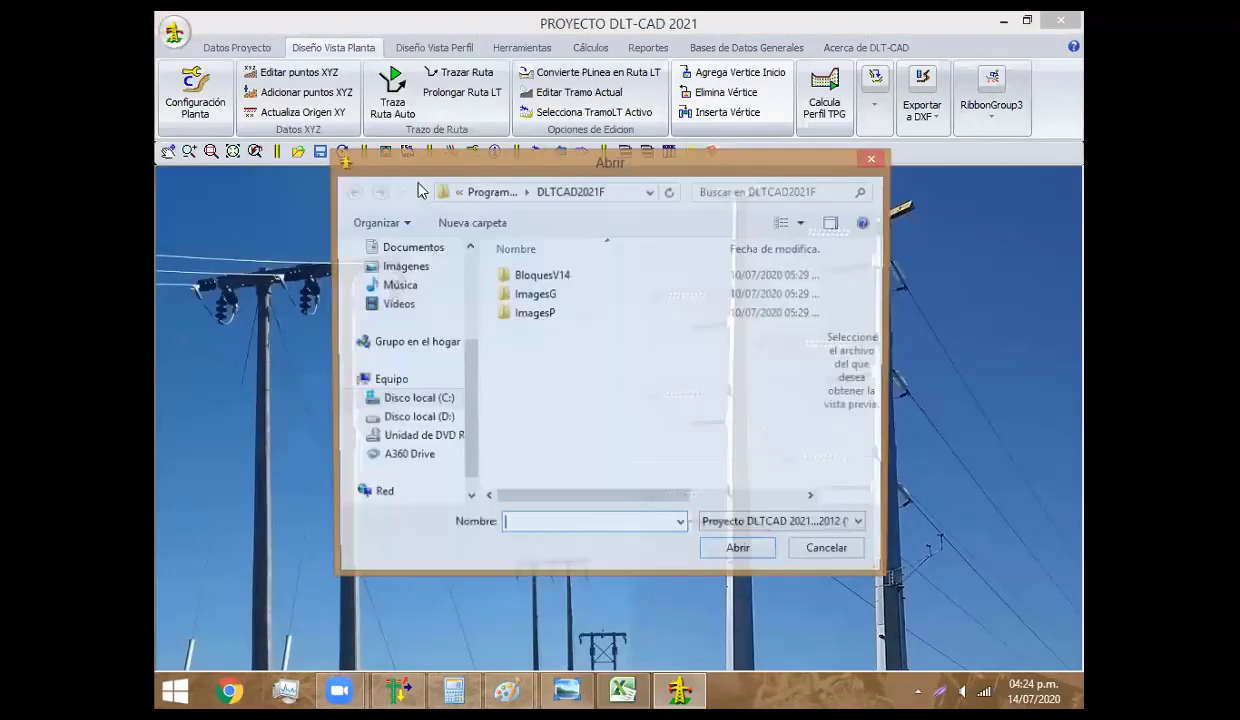
left_click(420, 191)
left_click(420, 191)
left_click(420, 191)
left_click(420, 191)
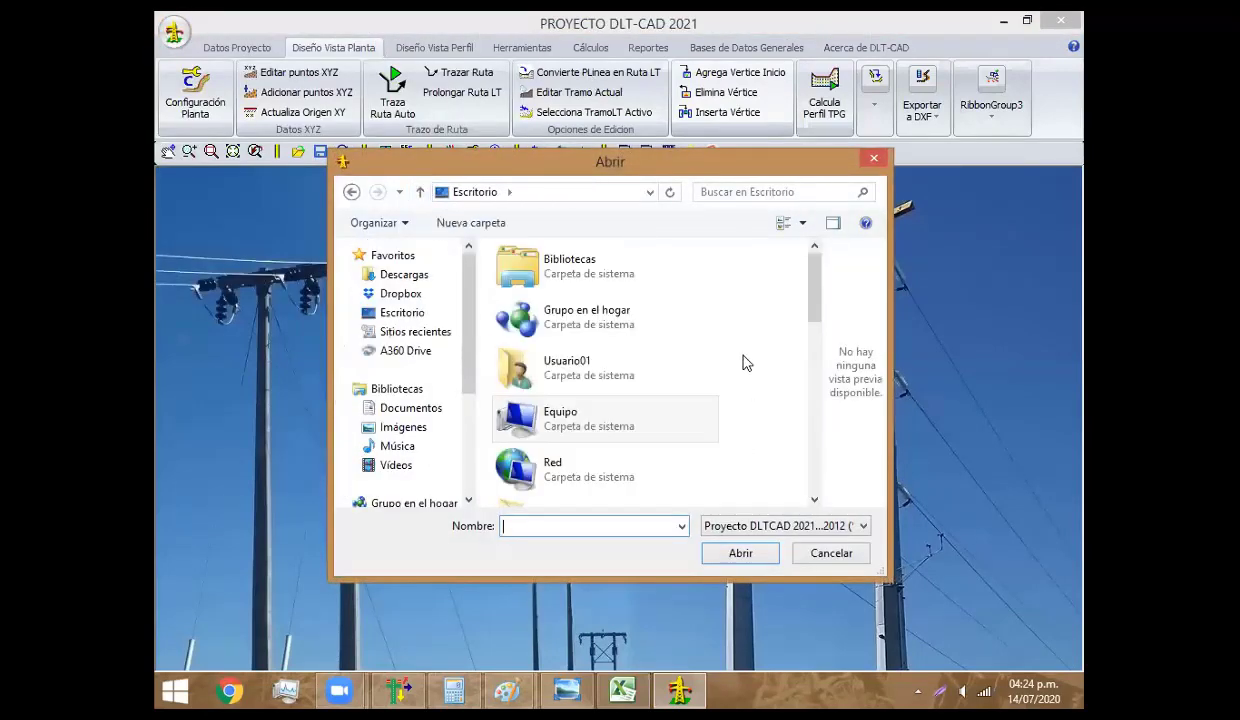
scroll(600, 350, "down", 5)
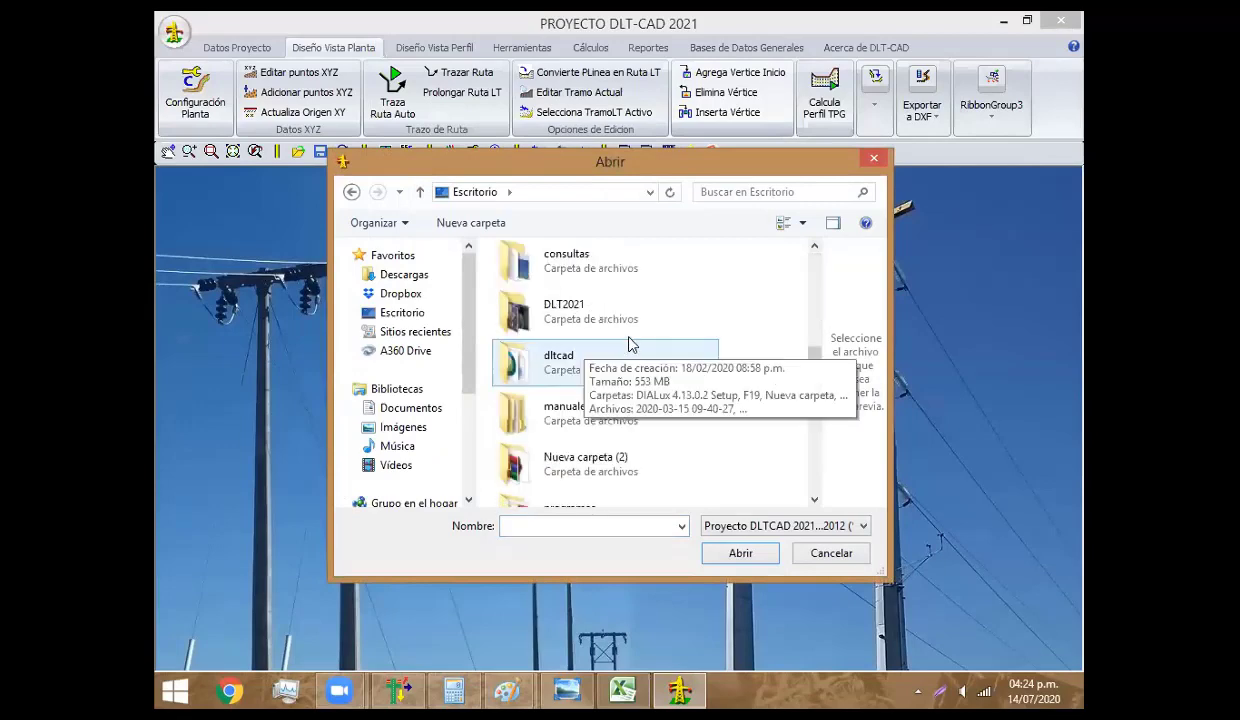
left_click(630, 370)
double_click(630, 370)
scroll(633, 372, "down", 3)
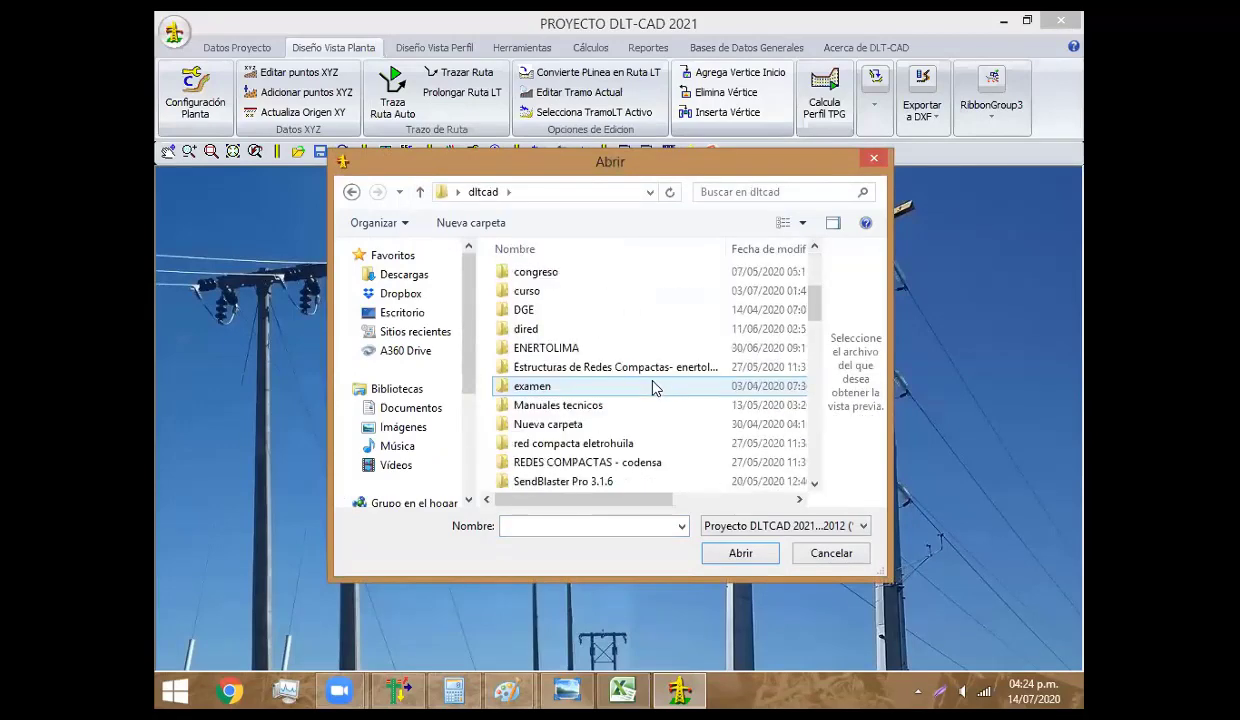
scroll(633, 372, "down", 5)
double_click(576, 352)
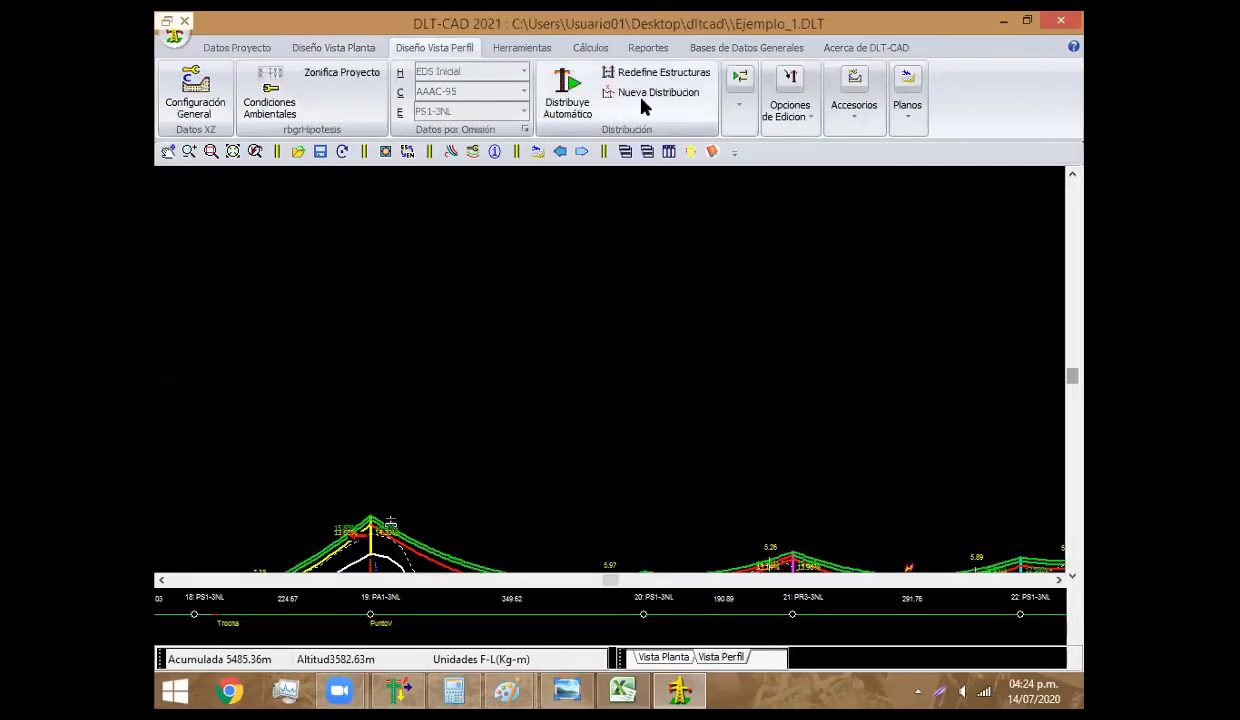
Start a Nueva Distribucion, confirming deletion of the existing poles, then go to Datos Proyecto
left_click(619, 90)
left_click(668, 378)
scroll(440, 318, "down", 2)
scroll(526, 324, "up", 2)
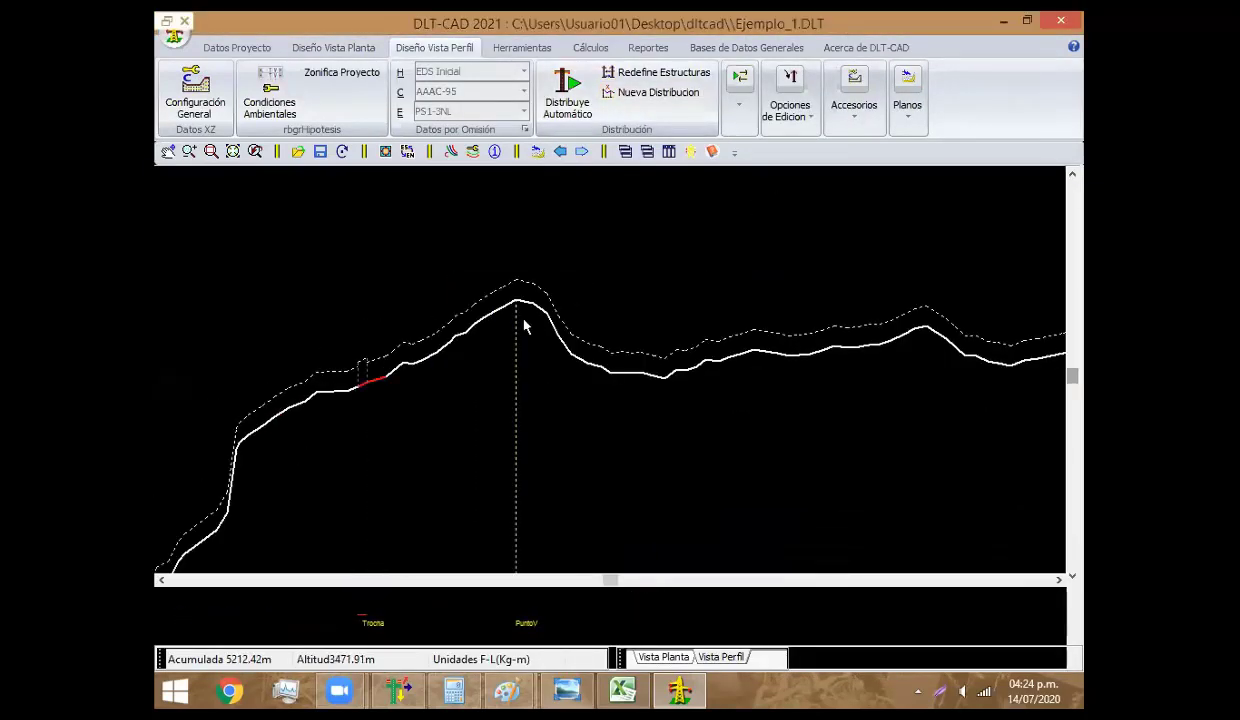
scroll(534, 340, "down", 2)
scroll(449, 316, "up", 2)
scroll(449, 316, "up", 2)
scroll(313, 194, "down", 3)
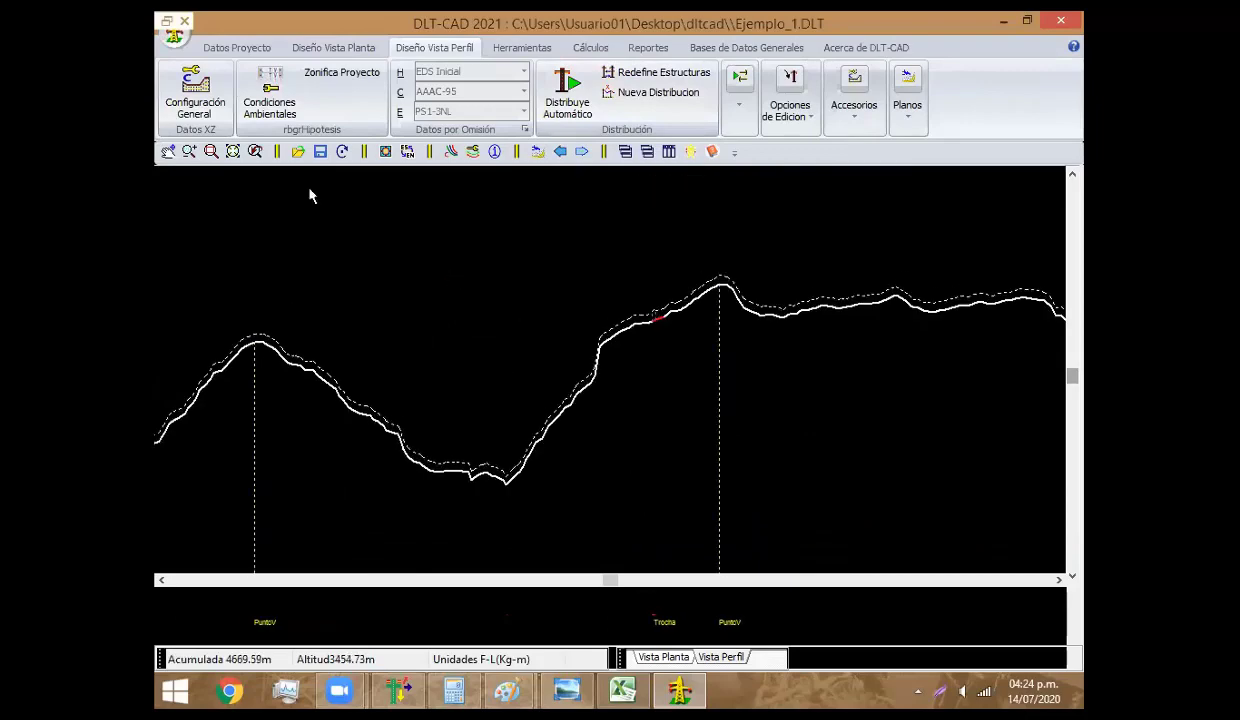
left_click(240, 48)
Replace the project supports with PCAC_13/200, PCAC_13/300 and PCAC_13/400 concrete poles
left_click(309, 90)
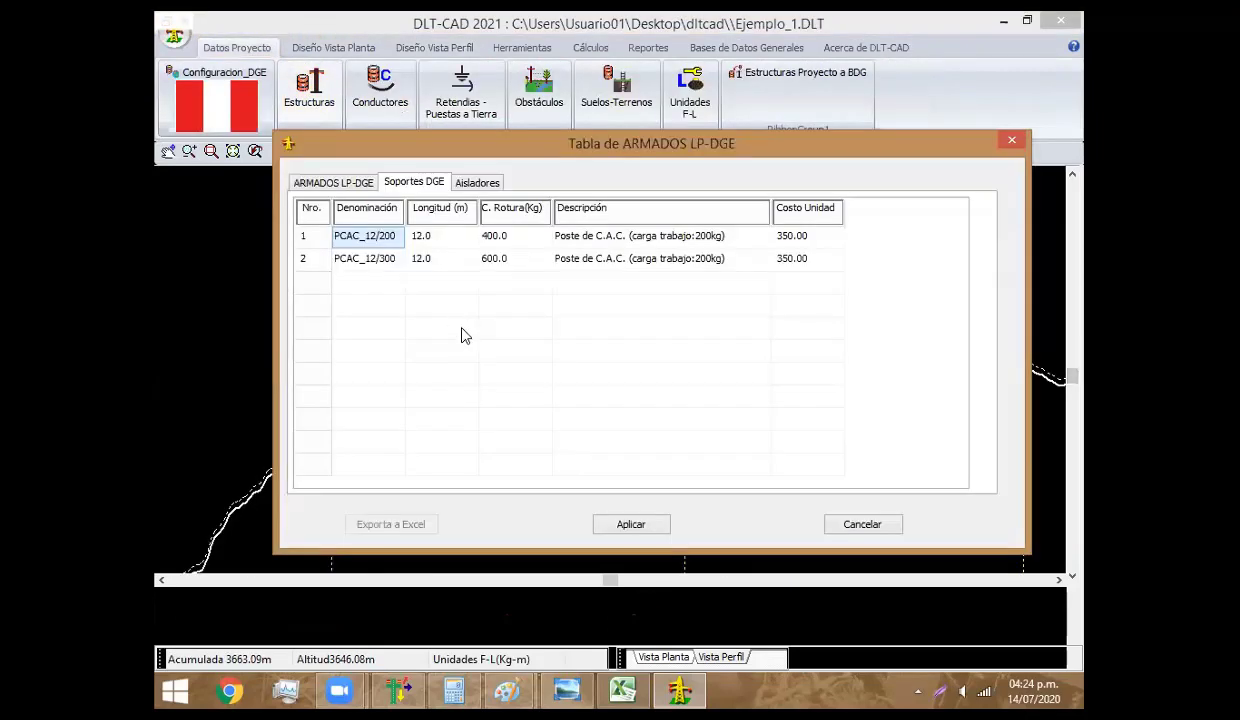
right_click(430, 296)
left_click(476, 354)
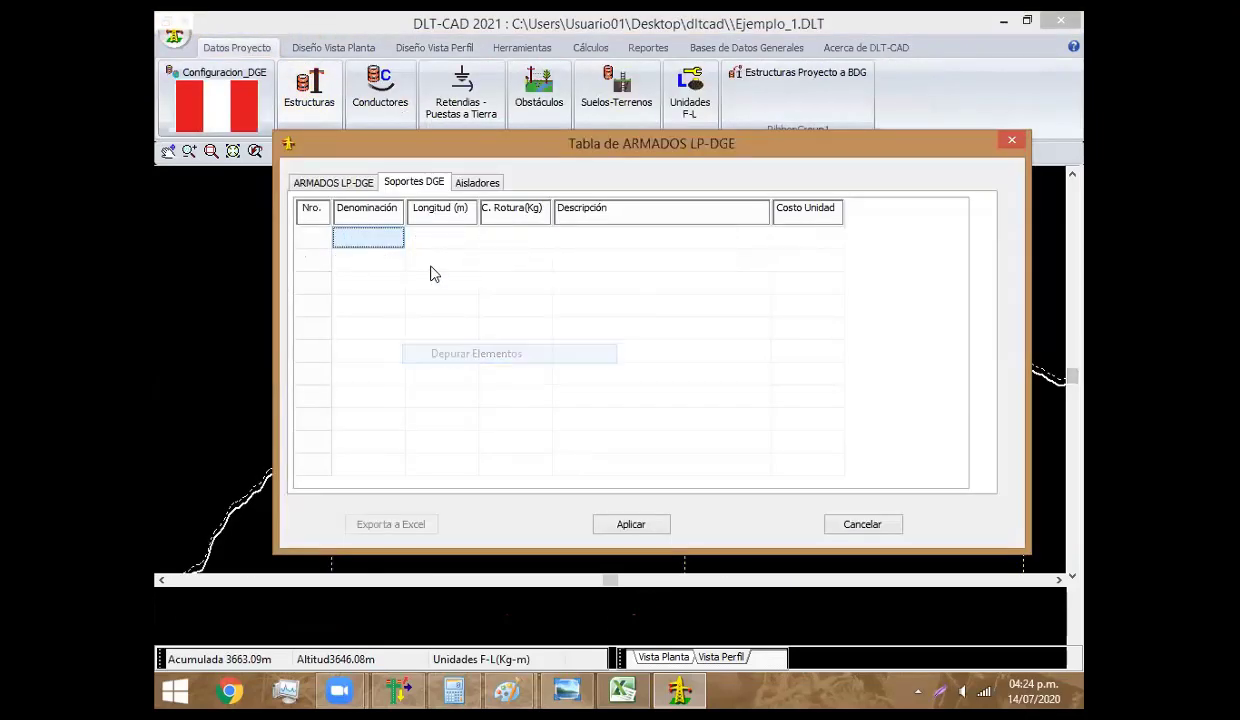
right_click(429, 270)
left_click(476, 280)
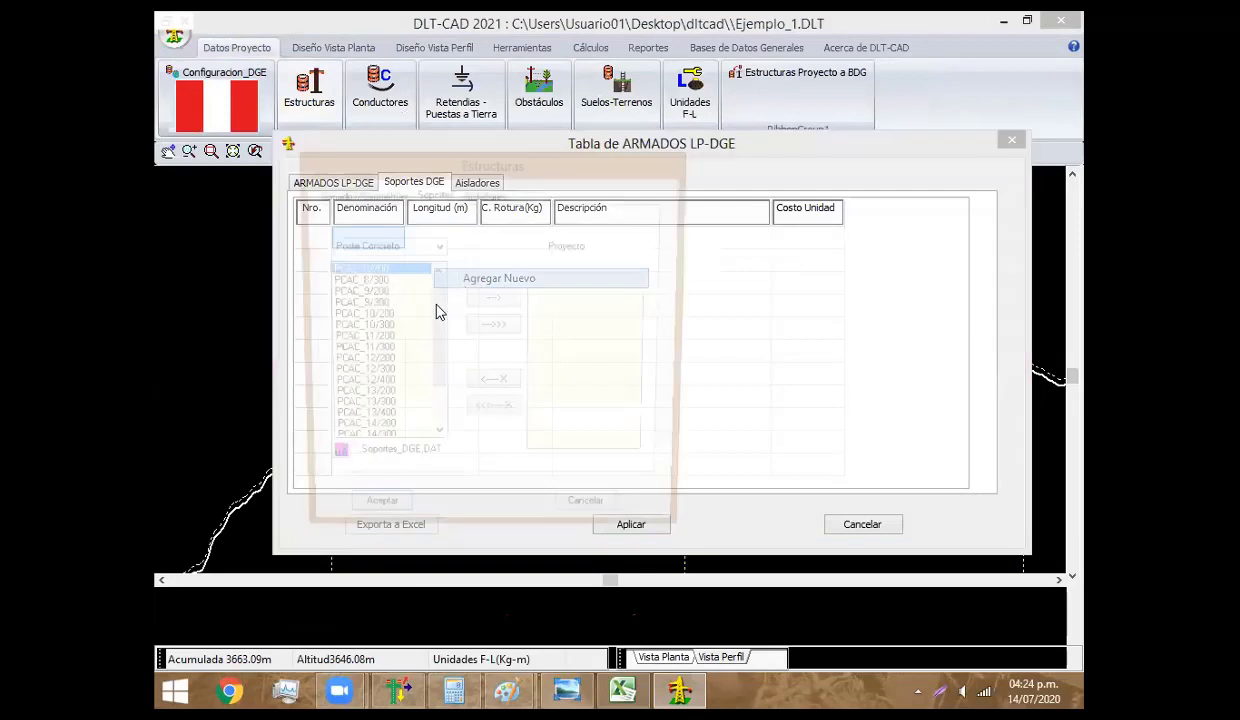
left_click(370, 398)
left_click(500, 296)
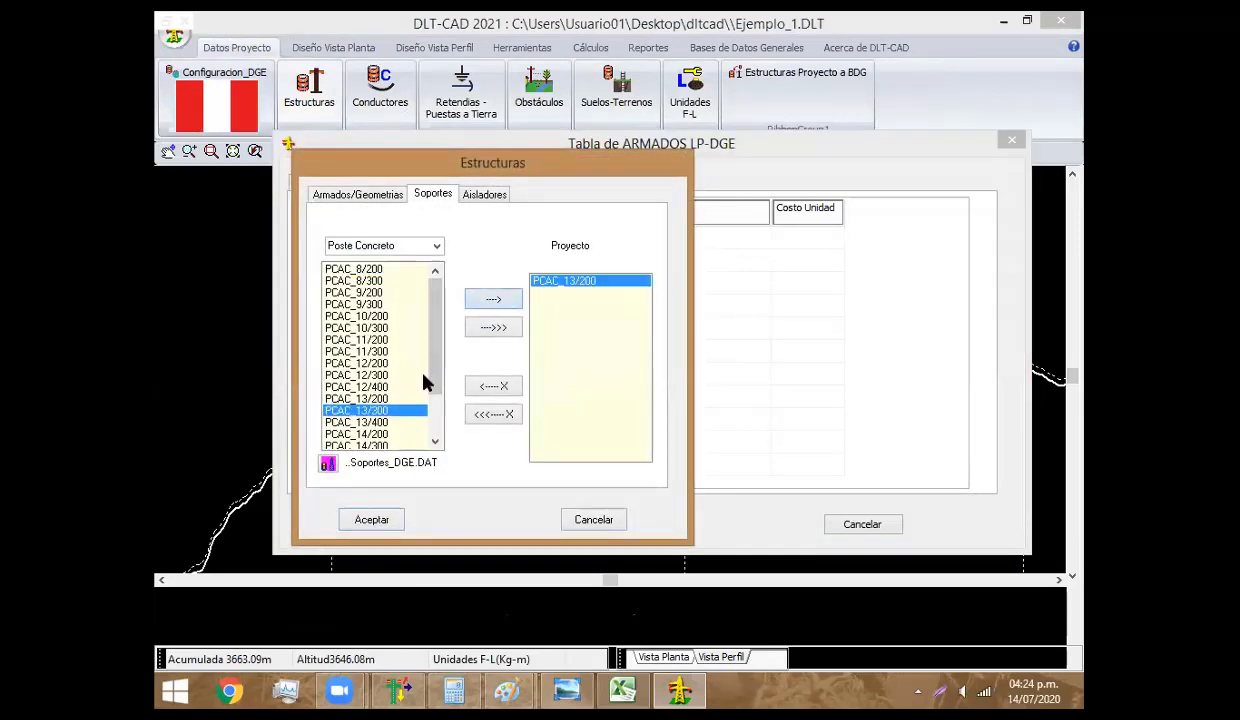
double_click(368, 411)
left_click(479, 303)
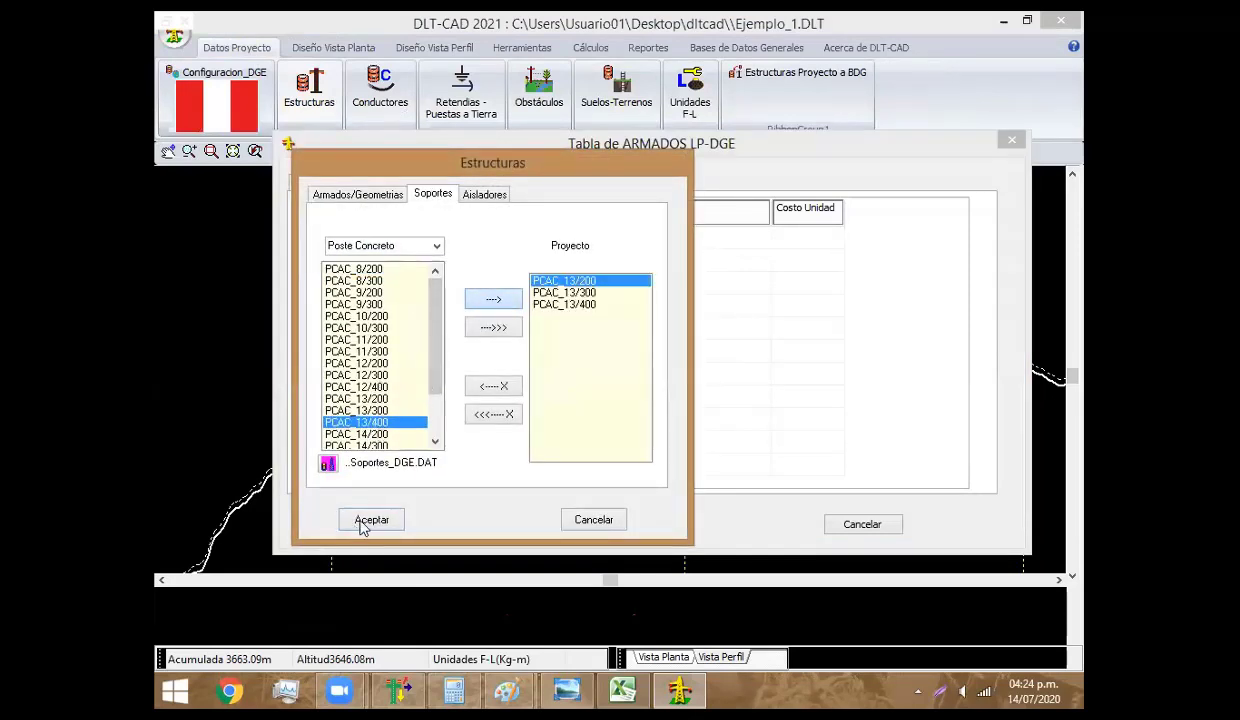
left_click(366, 524)
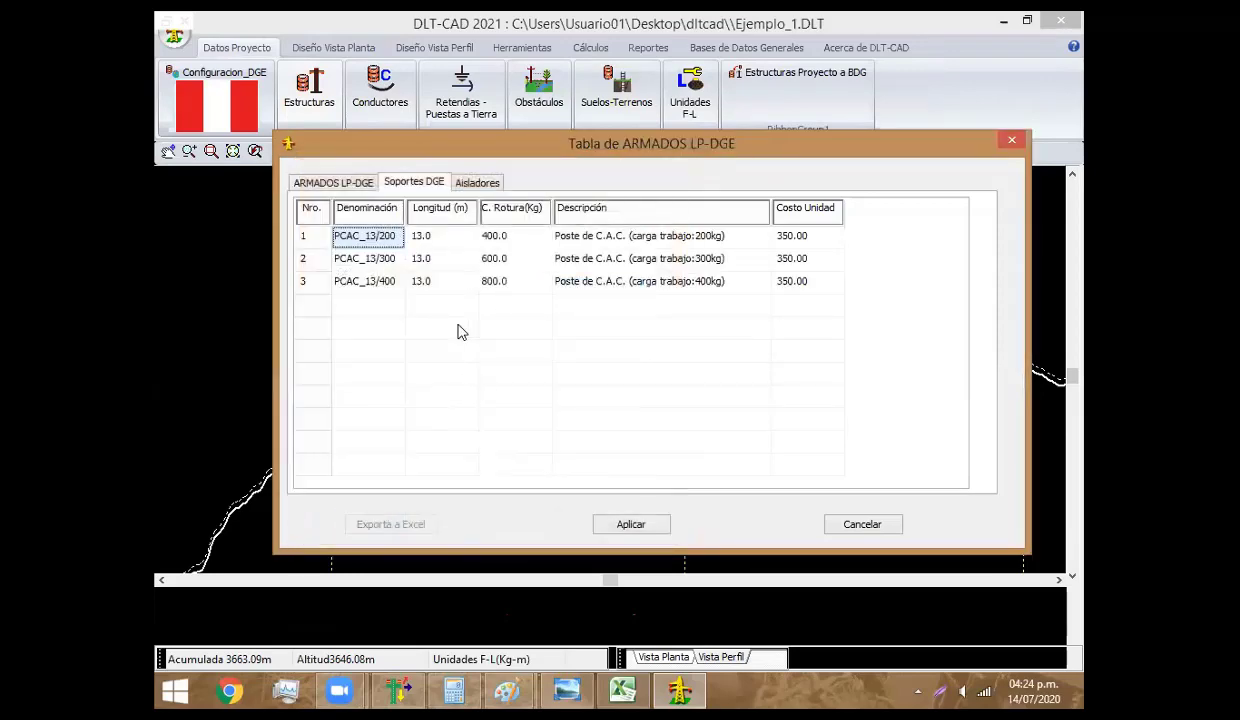
Clear the previous structure list and add PS1-3L, PA1-3L and PA2-3 to the project
right_click(484, 322)
key("Return")
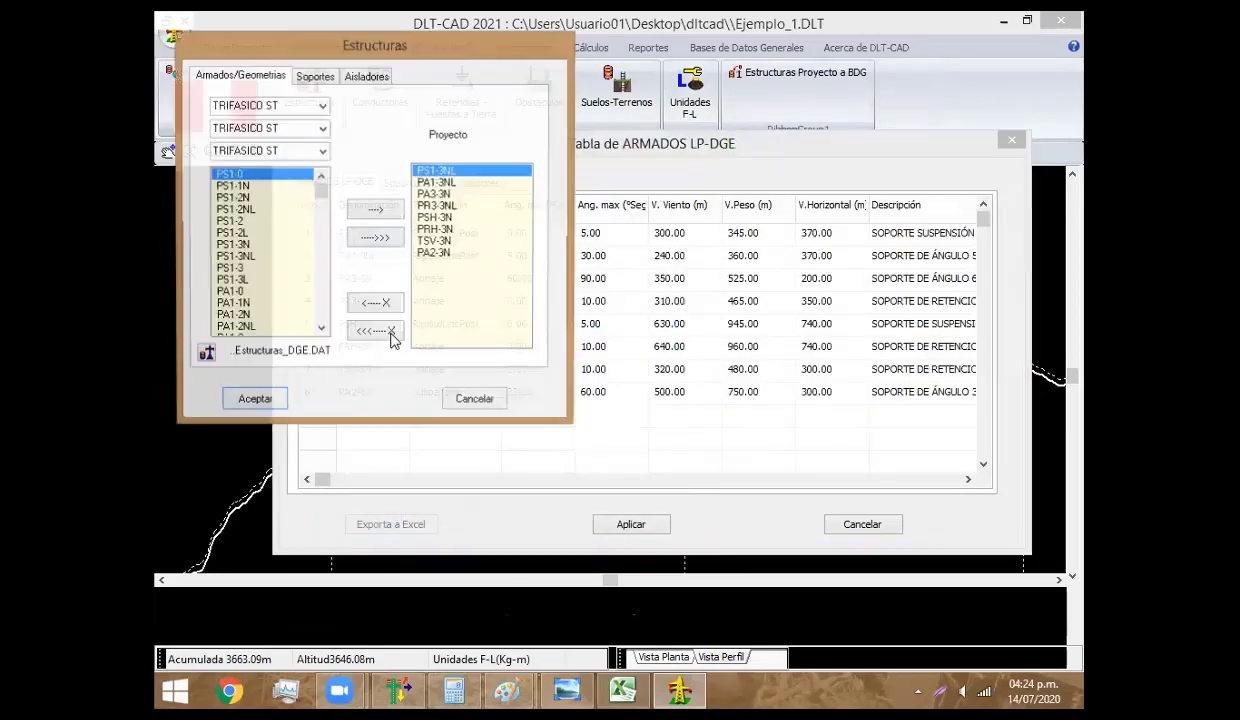
left_click(391, 333)
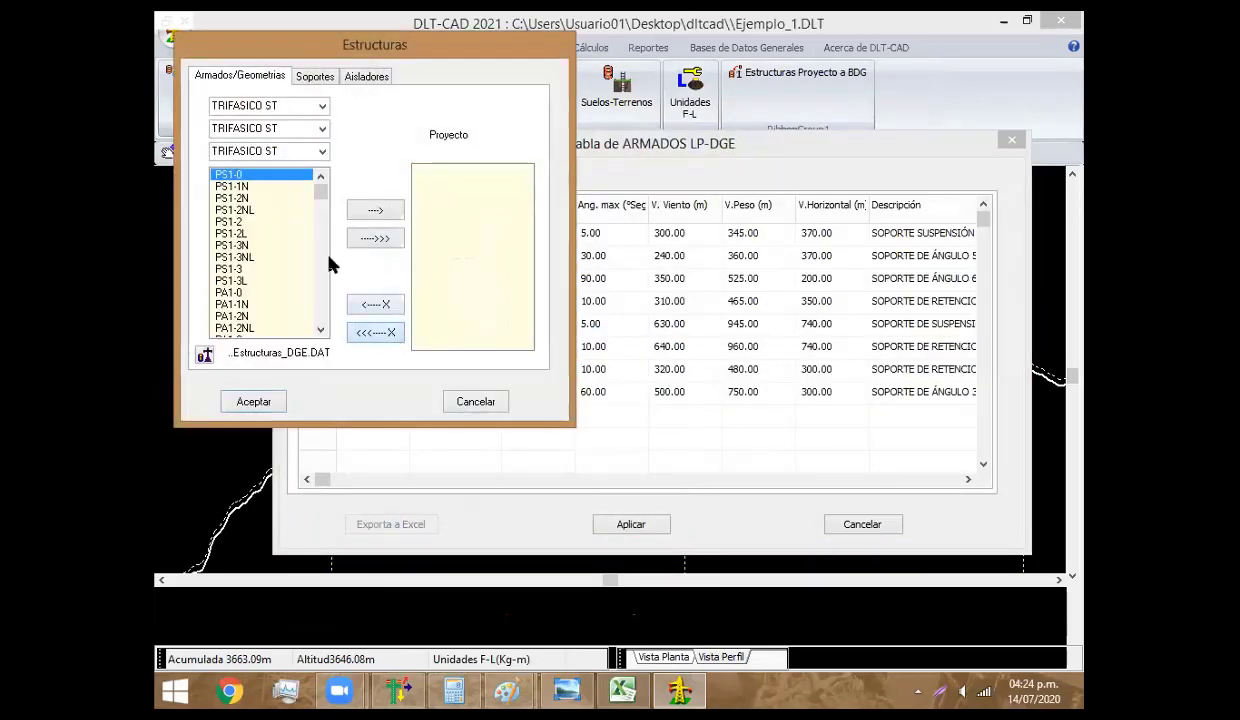
left_click(238, 281)
left_click(370, 210)
scroll(312, 300, "down", 4)
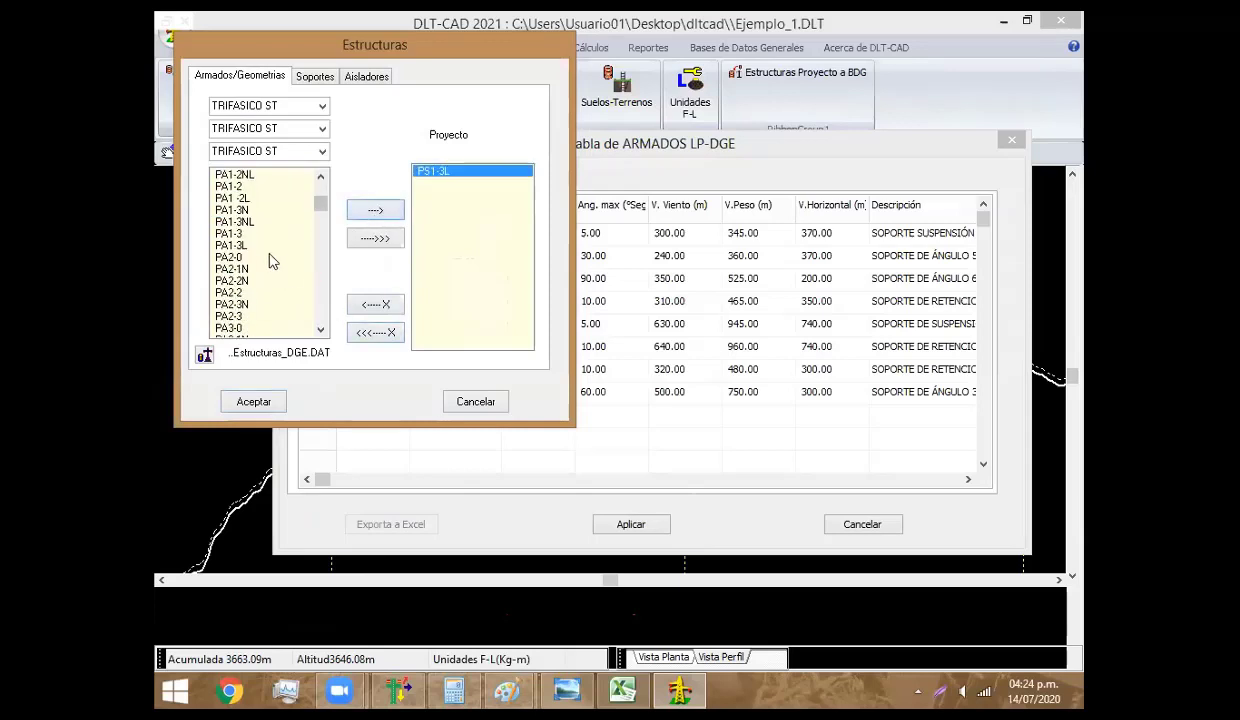
left_click(245, 245)
left_click(370, 210)
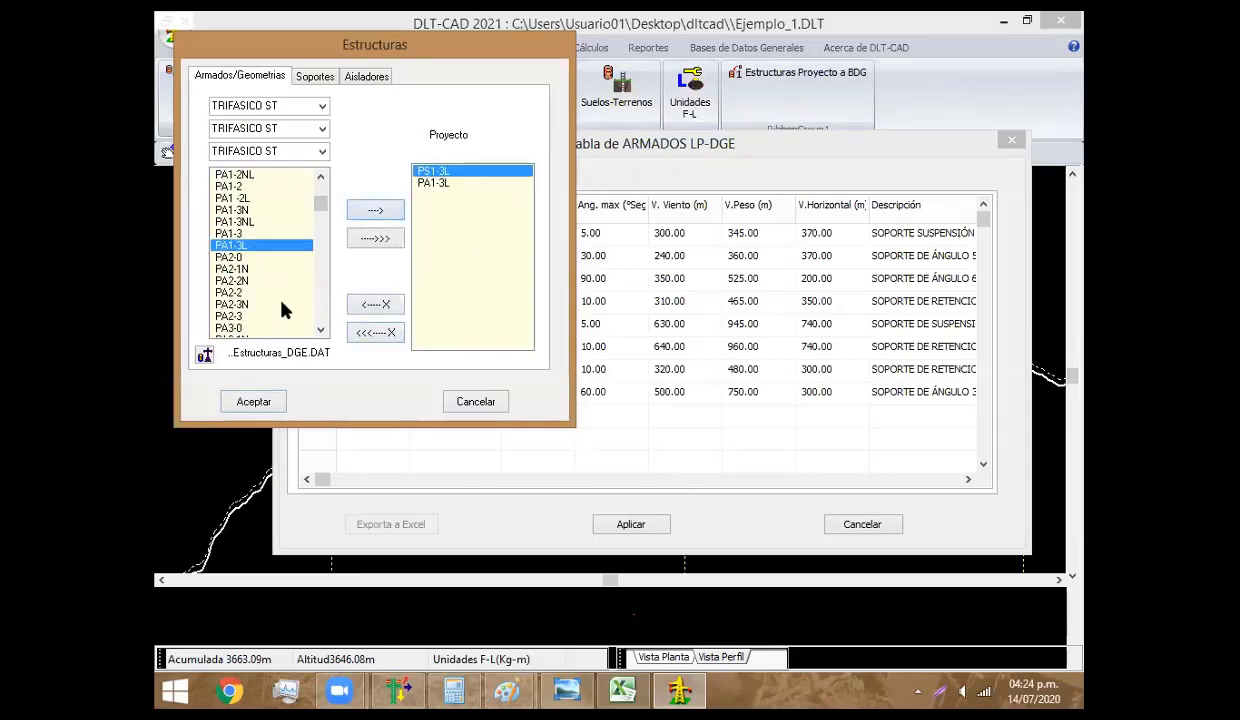
left_click(245, 316)
left_click(375, 210)
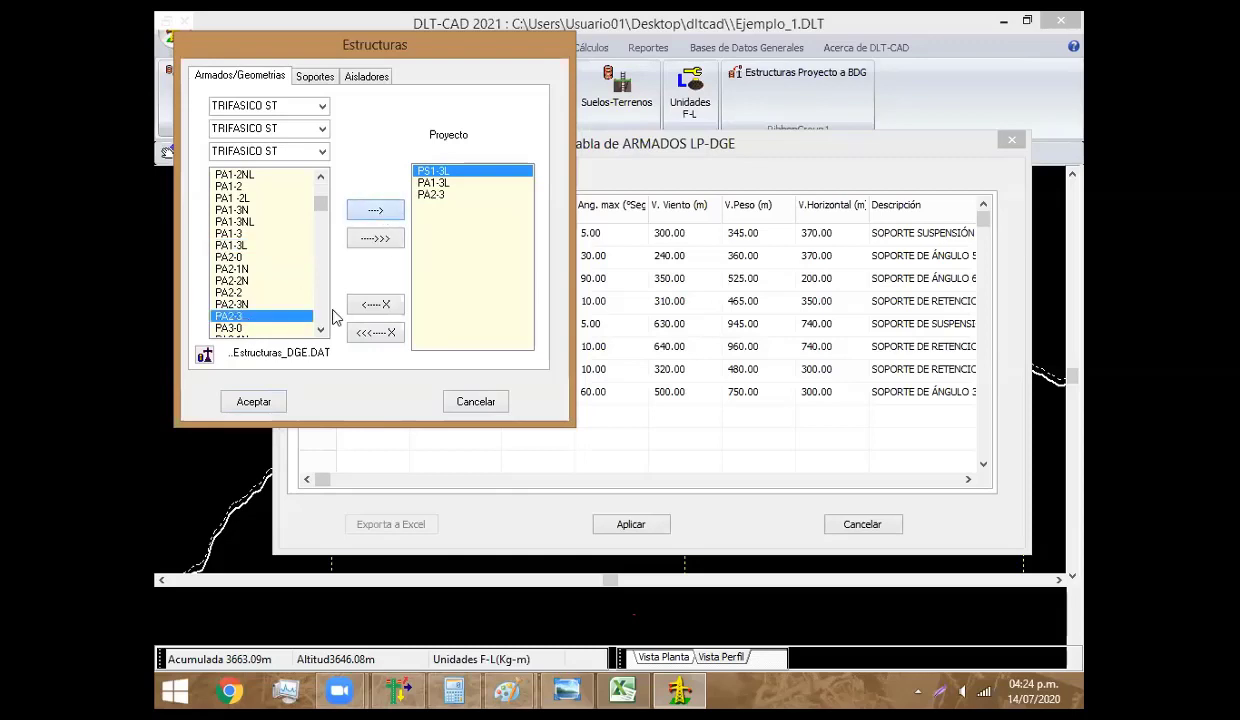
Add structures PA3-3, PR3-3L and TS-3L to the project list
scroll(318, 316, "down", 3)
scroll(300, 280, "down", 1)
left_click(256, 234)
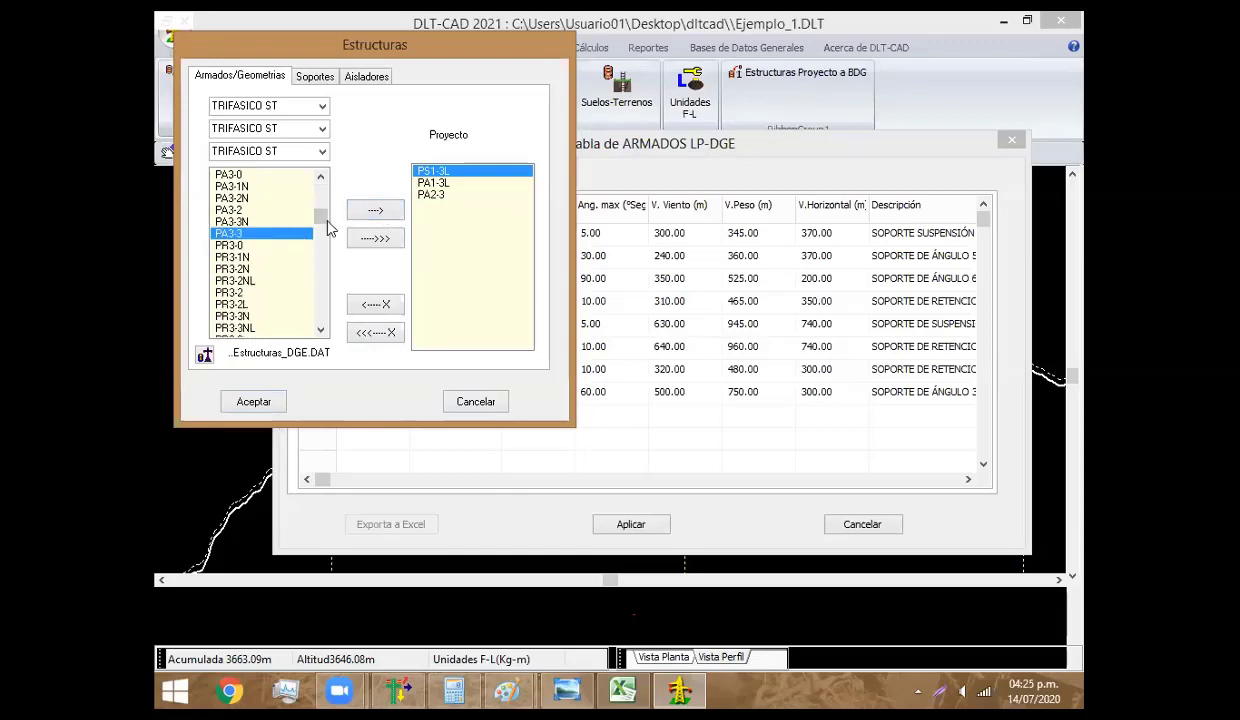
left_click(355, 210)
scroll(318, 326, "down", 4)
left_click(258, 198)
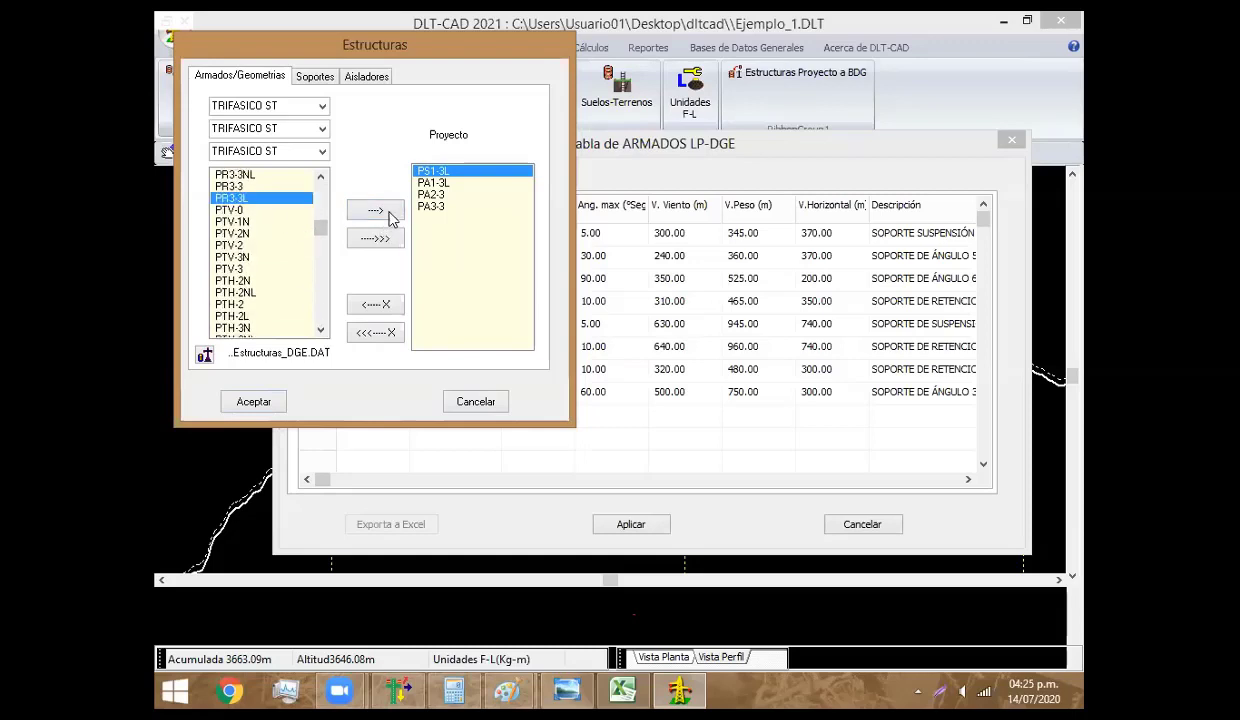
left_click(373, 212)
scroll(322, 312, "down", 4)
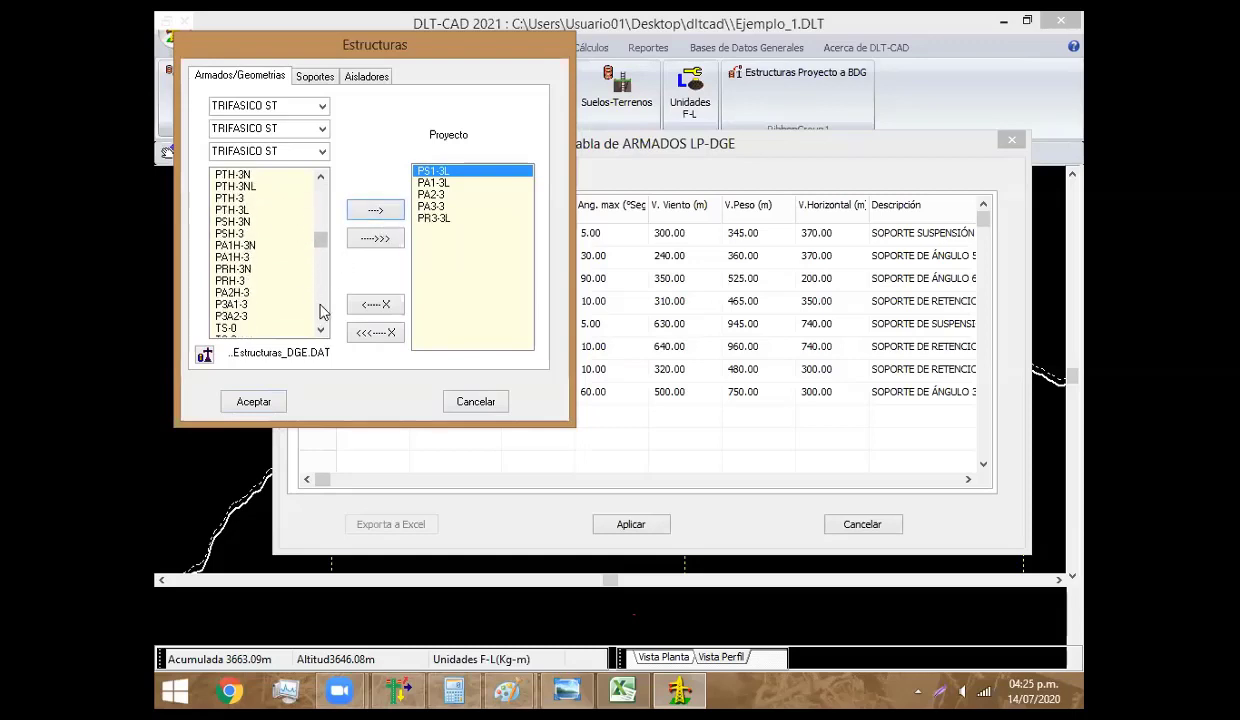
scroll(322, 312, "down", 2)
scroll(318, 305, "down", 2)
left_click(258, 221)
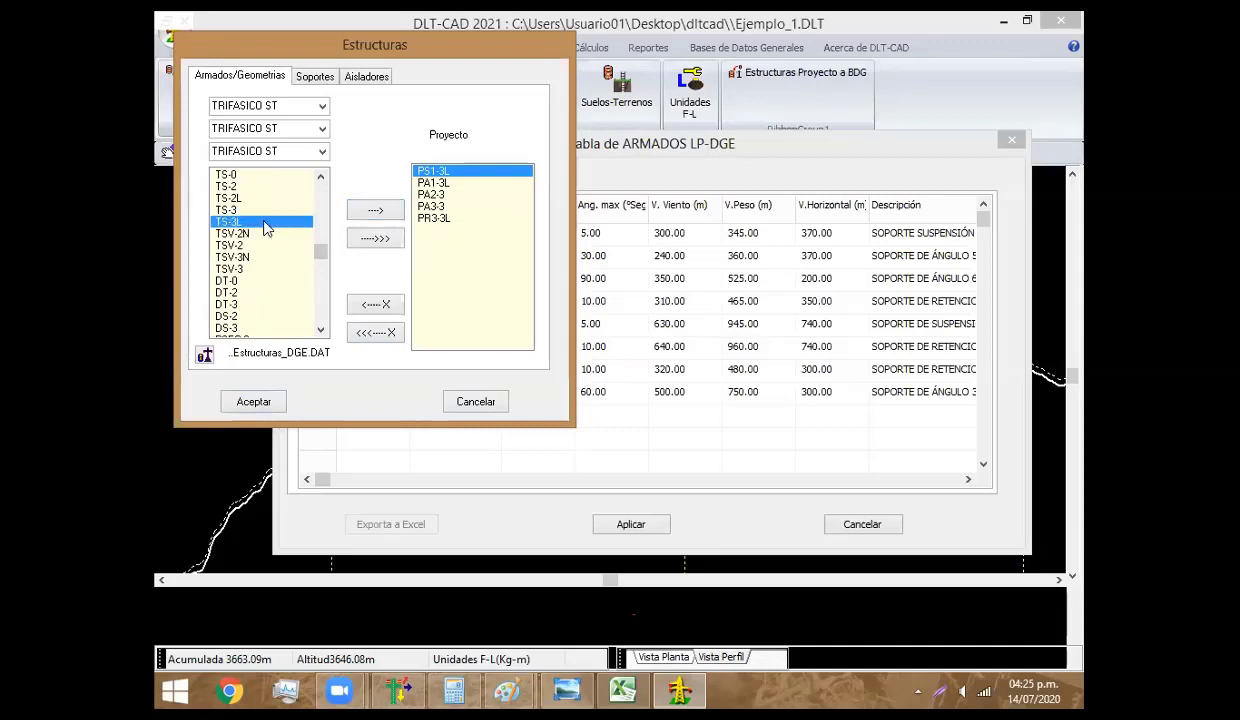
left_click(376, 216)
Add PSH-3 and PRH-3, then accept and apply the eight-structure armados table
scroll(318, 205, "up", 4)
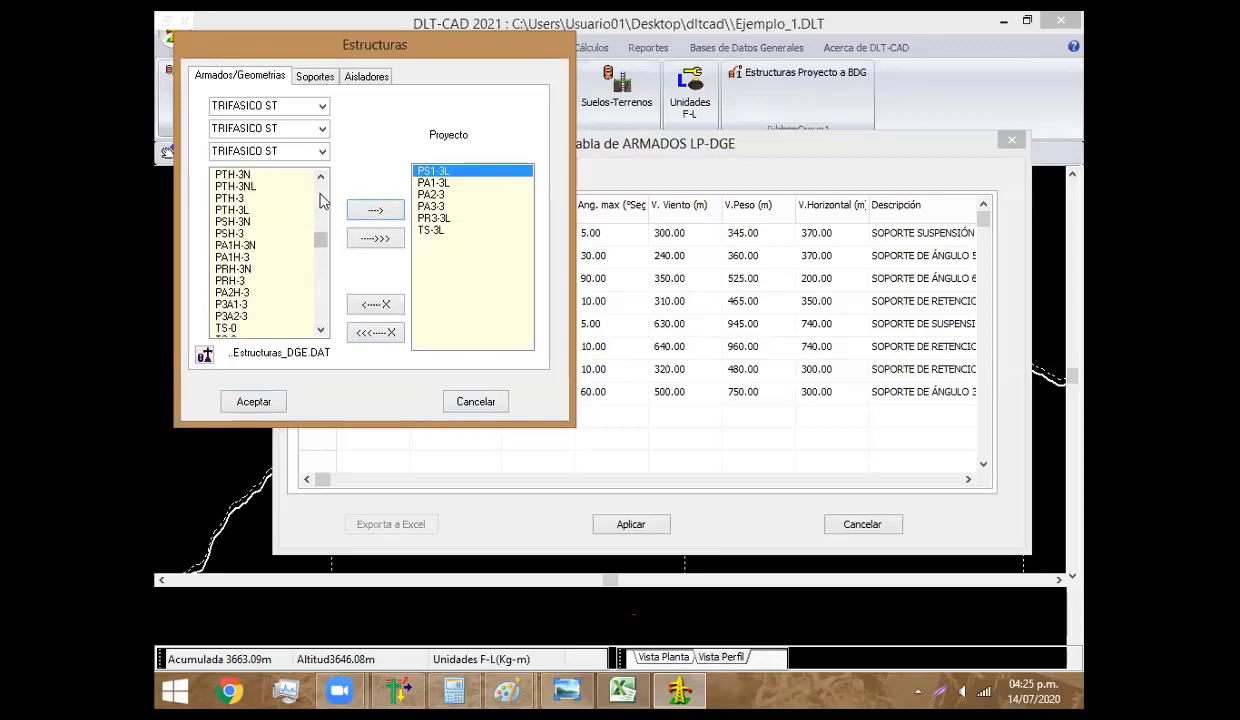
scroll(314, 283, "up", 4)
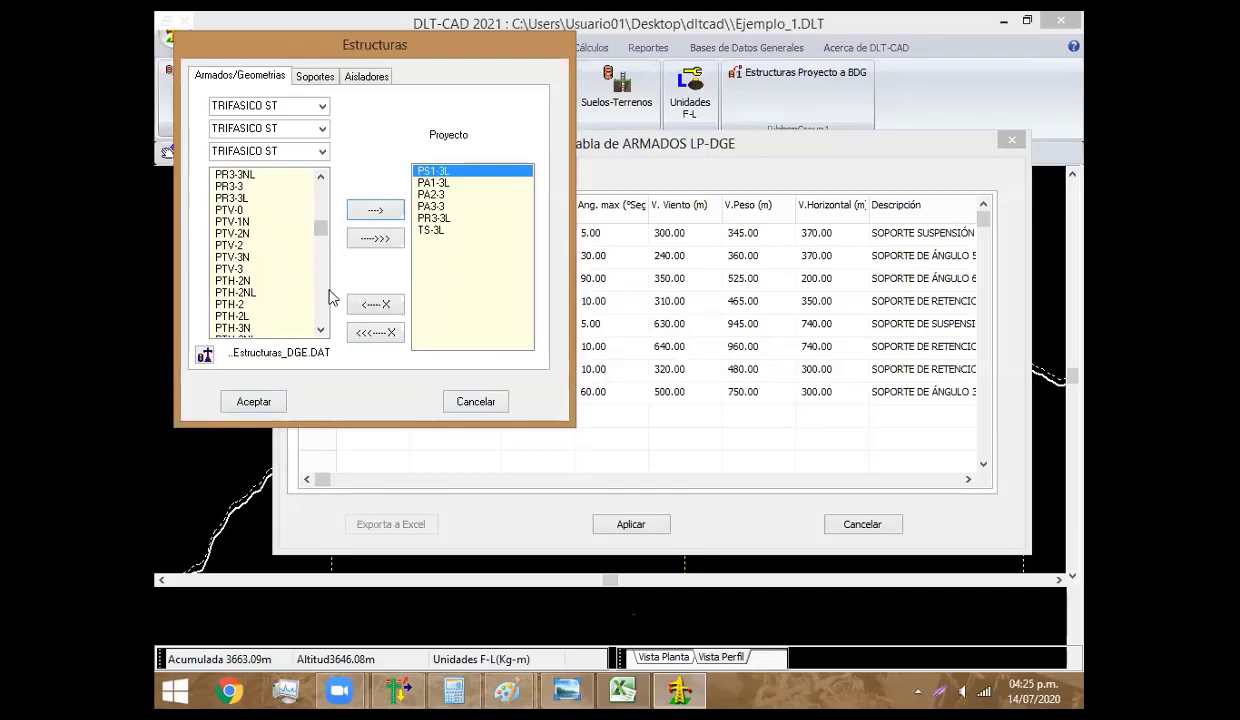
scroll(285, 264, "down", 4)
left_click(240, 233)
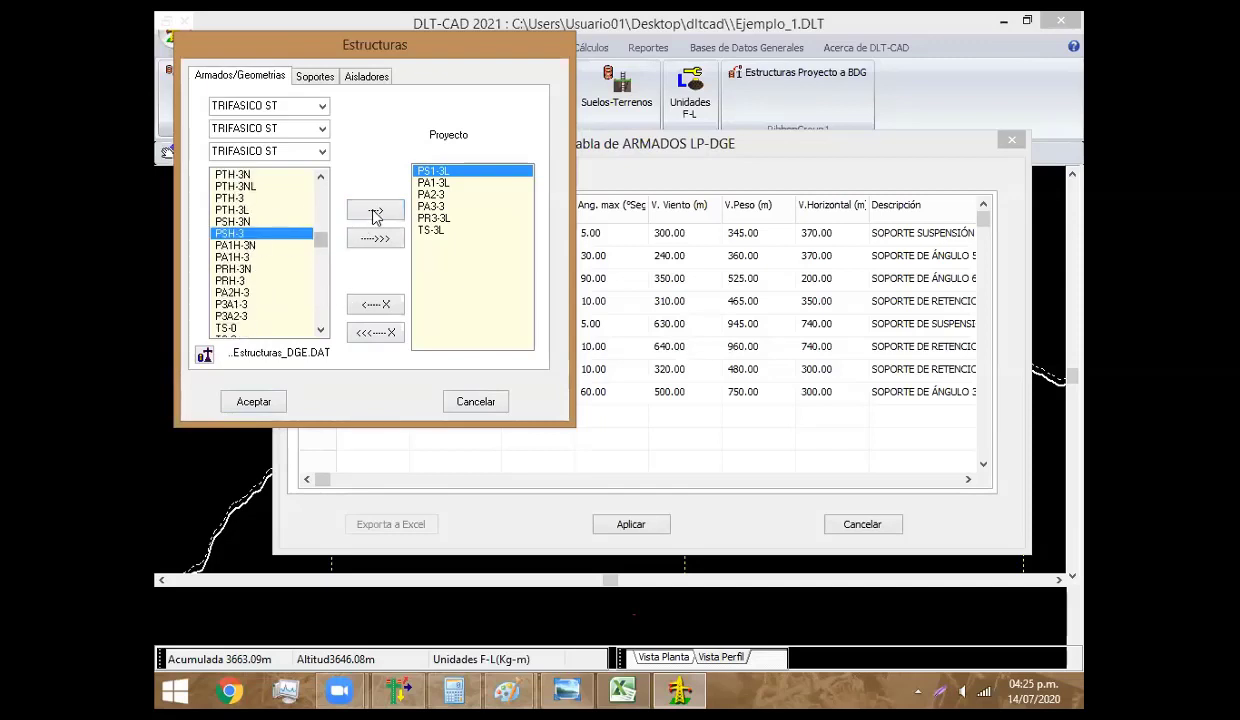
left_click(375, 210)
left_click(231, 282)
left_click(375, 210)
left_click(283, 404)
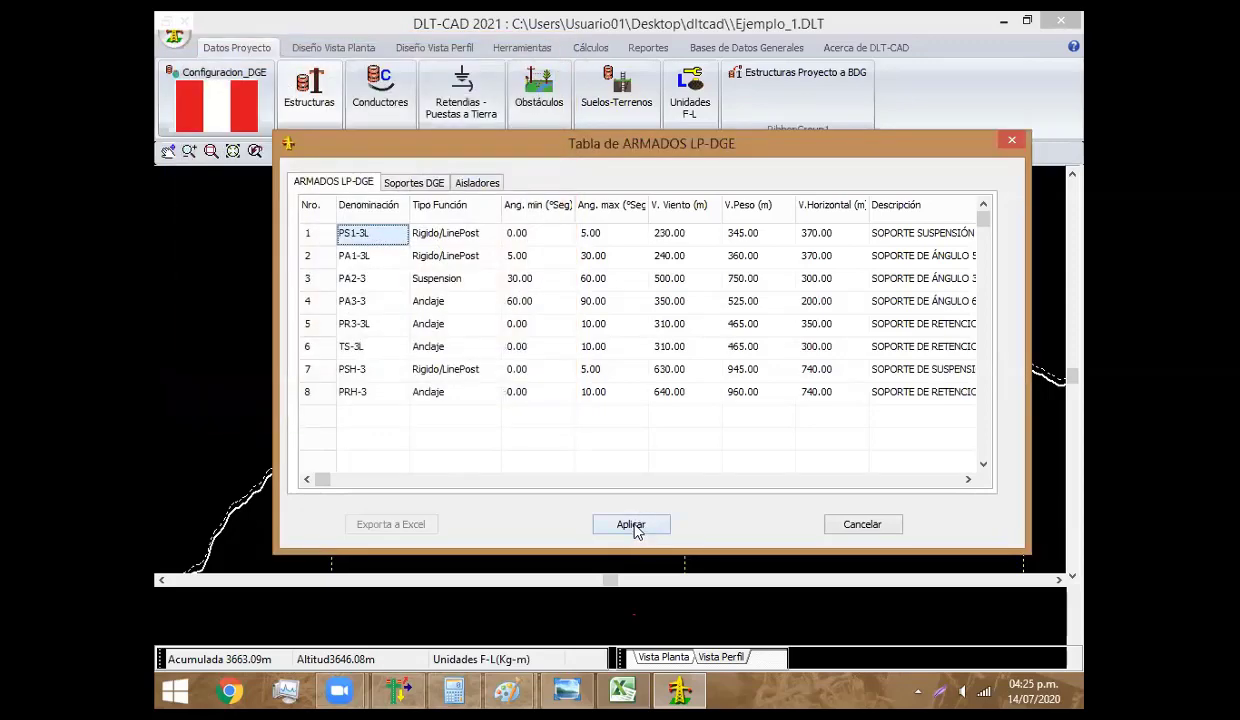
left_click(631, 524)
In Configuración General set voltage 23kV, k2 to 0.6 and neutral cable to Ninguno
left_click(434, 47)
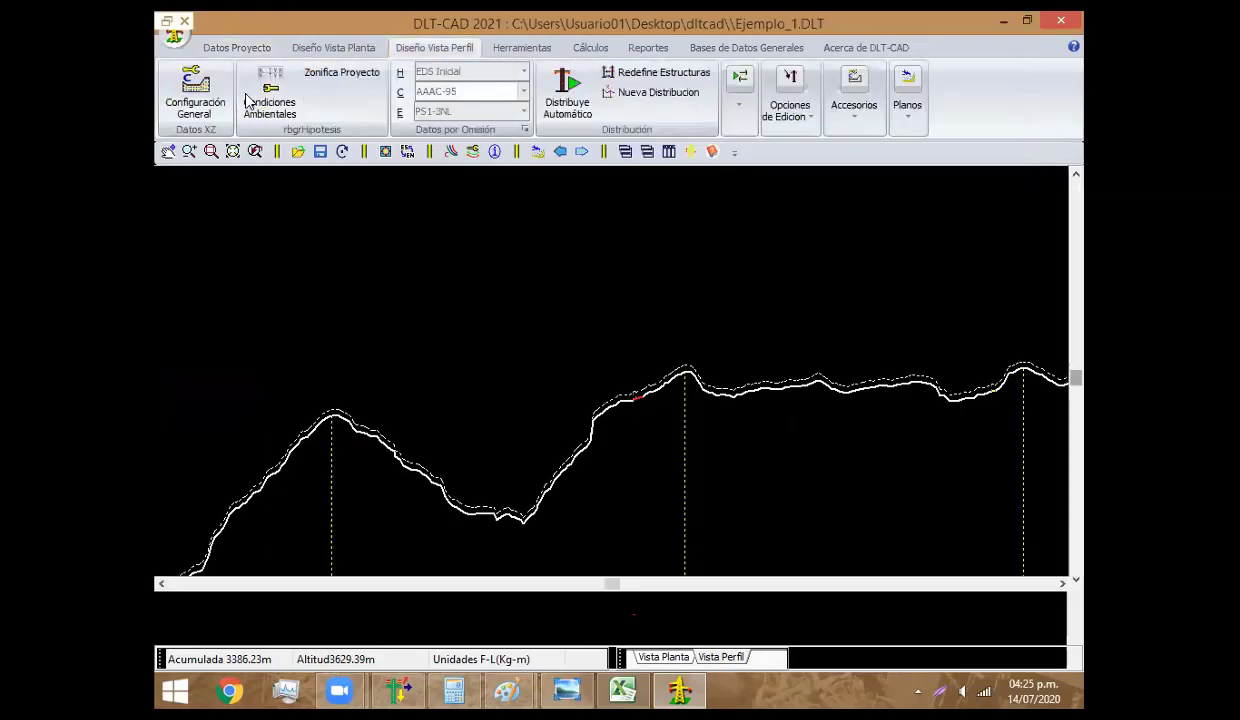
left_click(195, 90)
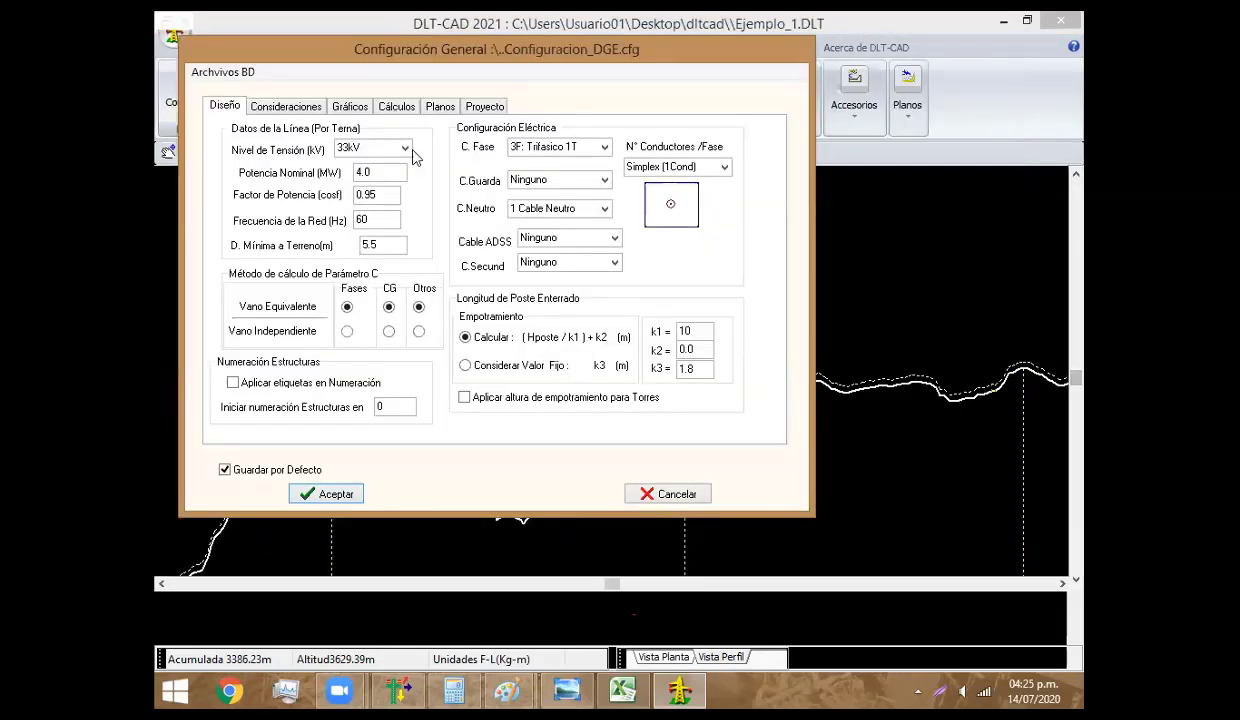
left_click(404, 148)
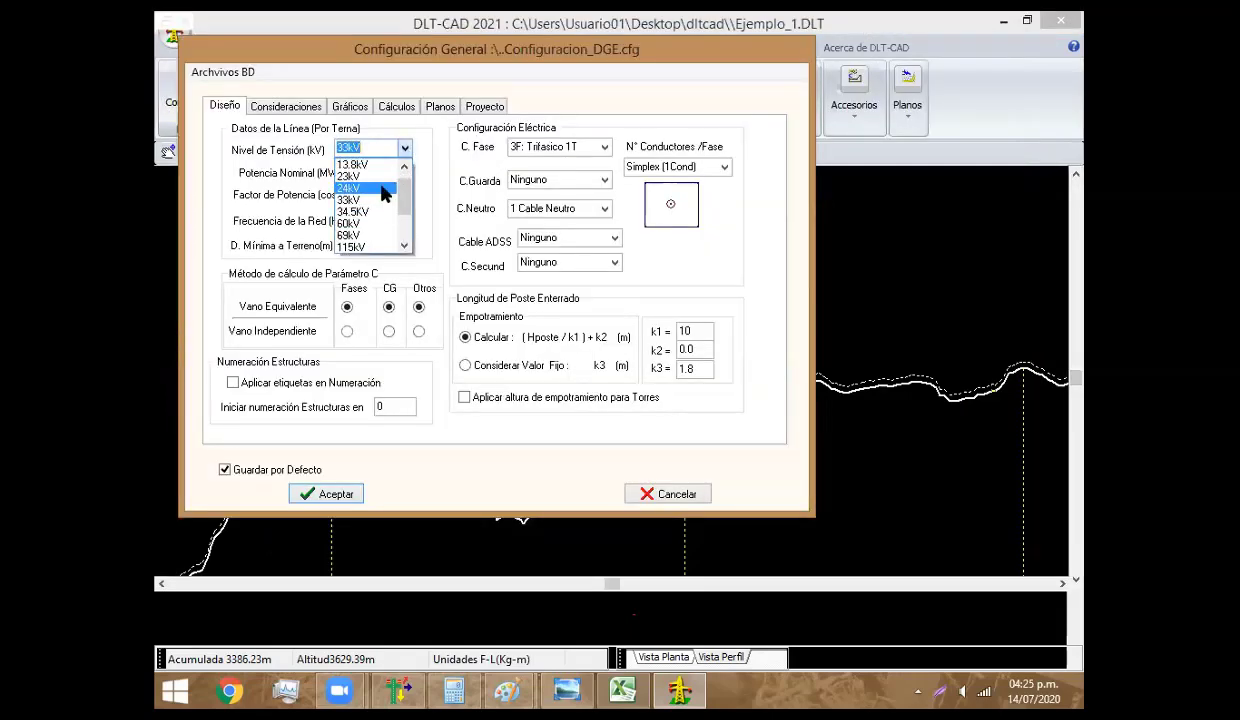
left_click(362, 176)
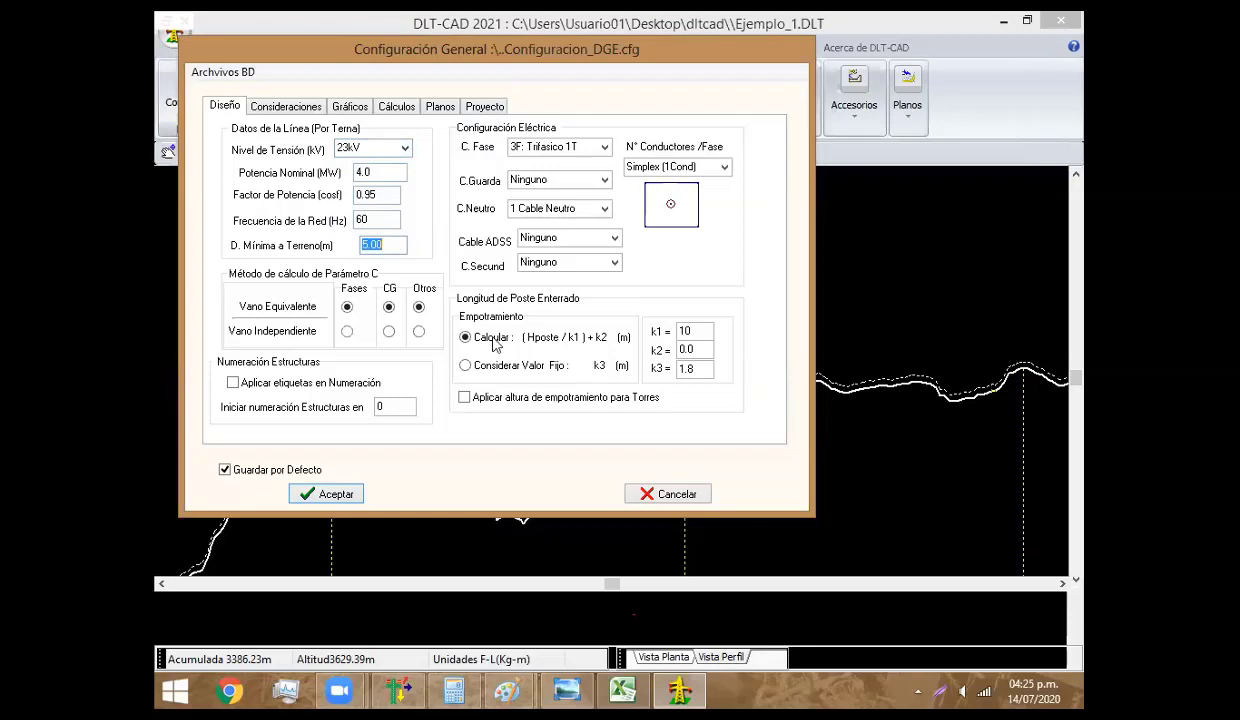
left_click(708, 349)
key("BackSpace")
key("BackSpace")
type("6")
left_click(580, 207)
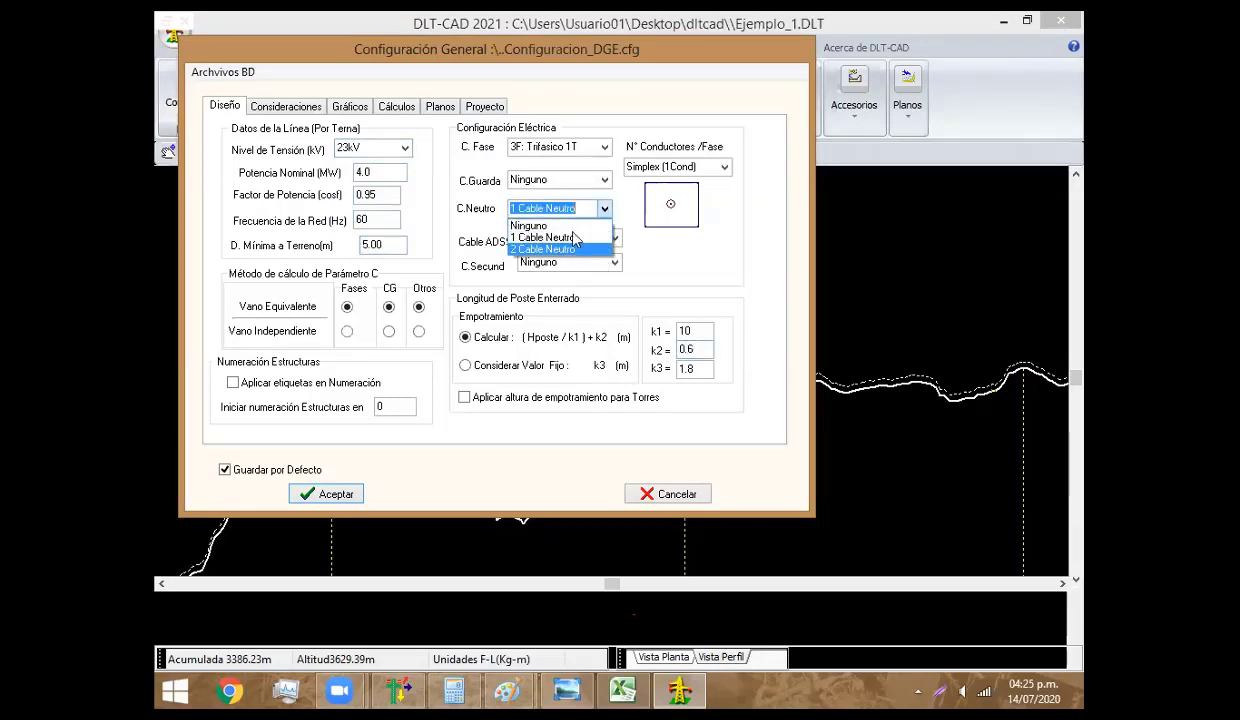
left_click(545, 225)
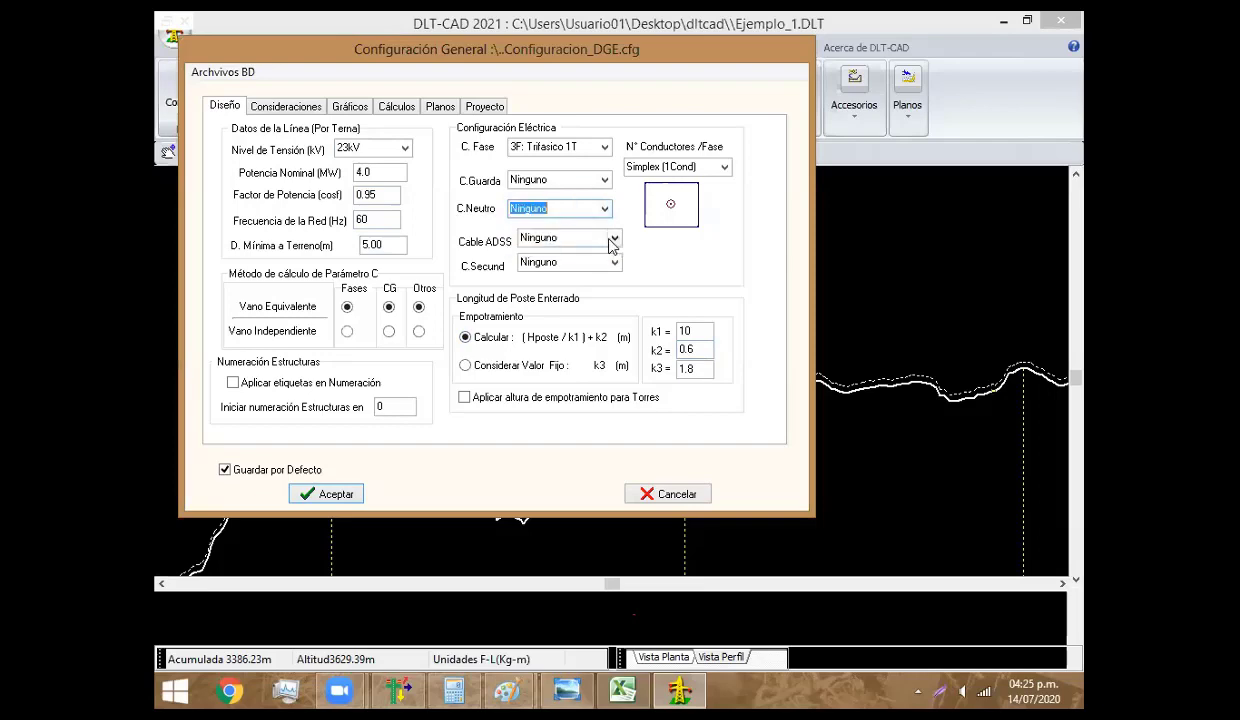
On Cálculos choose Modelo Genérico wind pressure with predefined conductor spacing, and accept
left_click(290, 106)
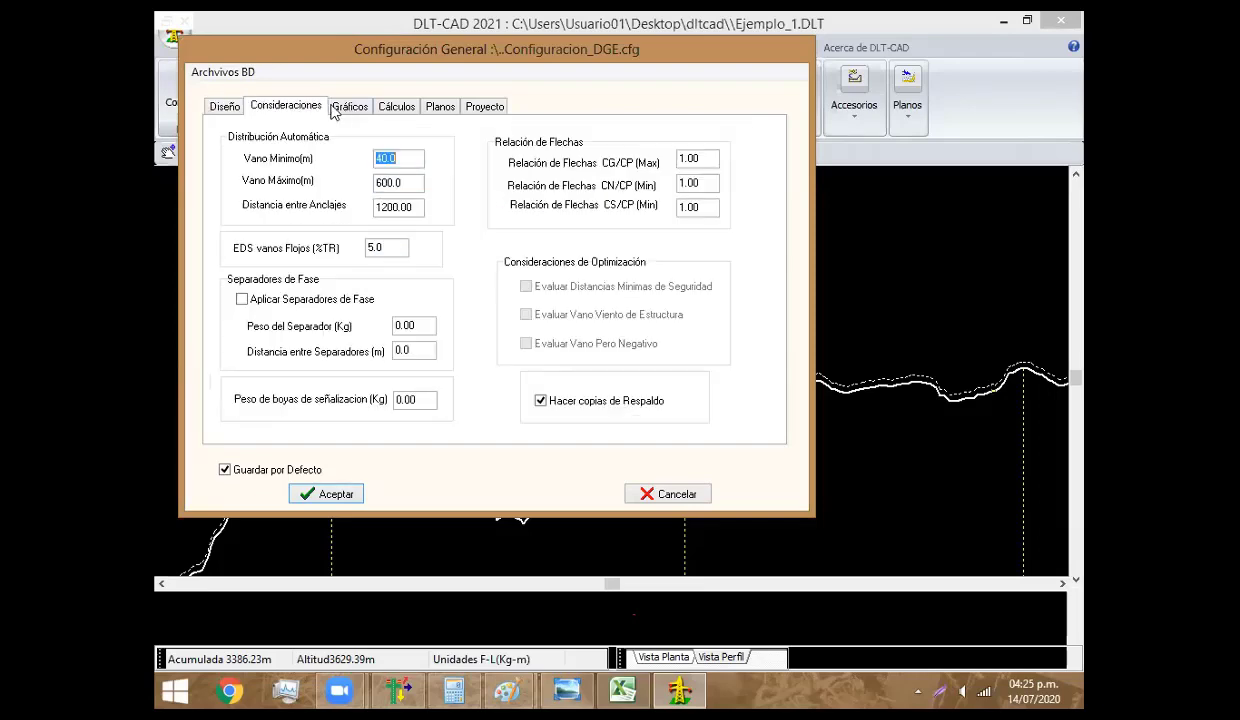
left_click(342, 110)
left_click(278, 108)
left_click(388, 104)
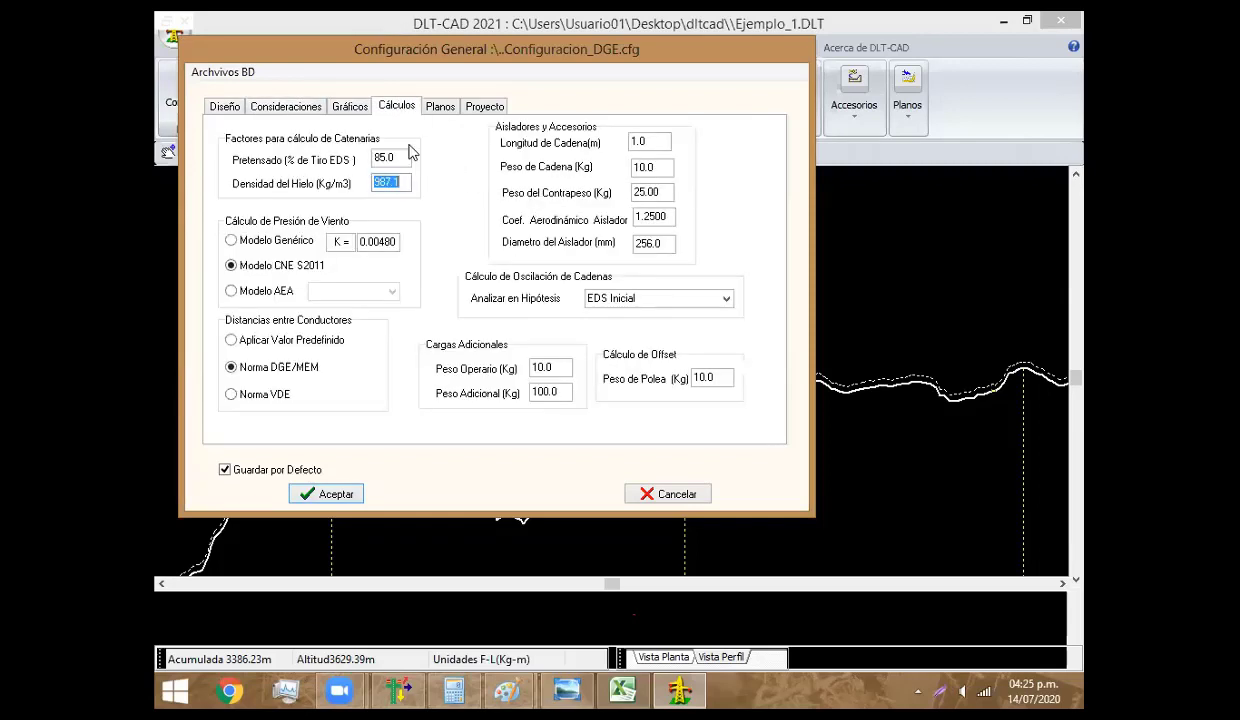
left_click(243, 246)
left_click(338, 494)
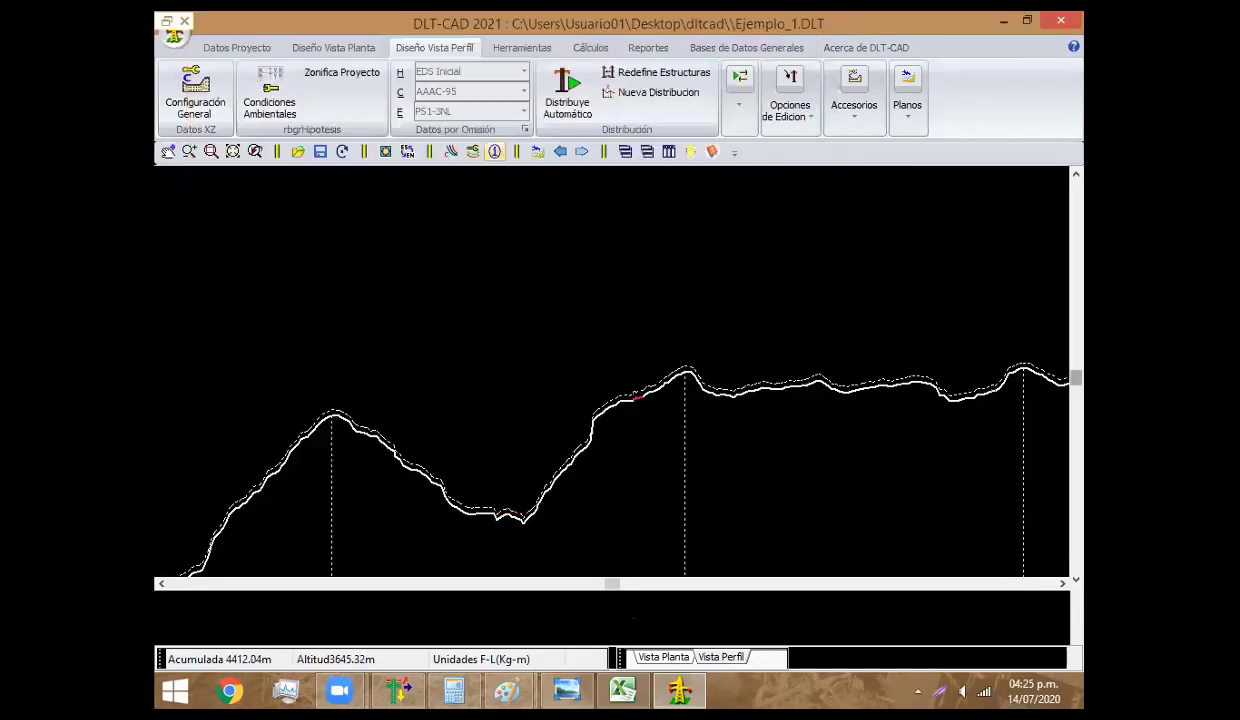
Open Condiciones Ambientales, check the Excel values, and set the Cond P1 temperature to 16
left_click(269, 81)
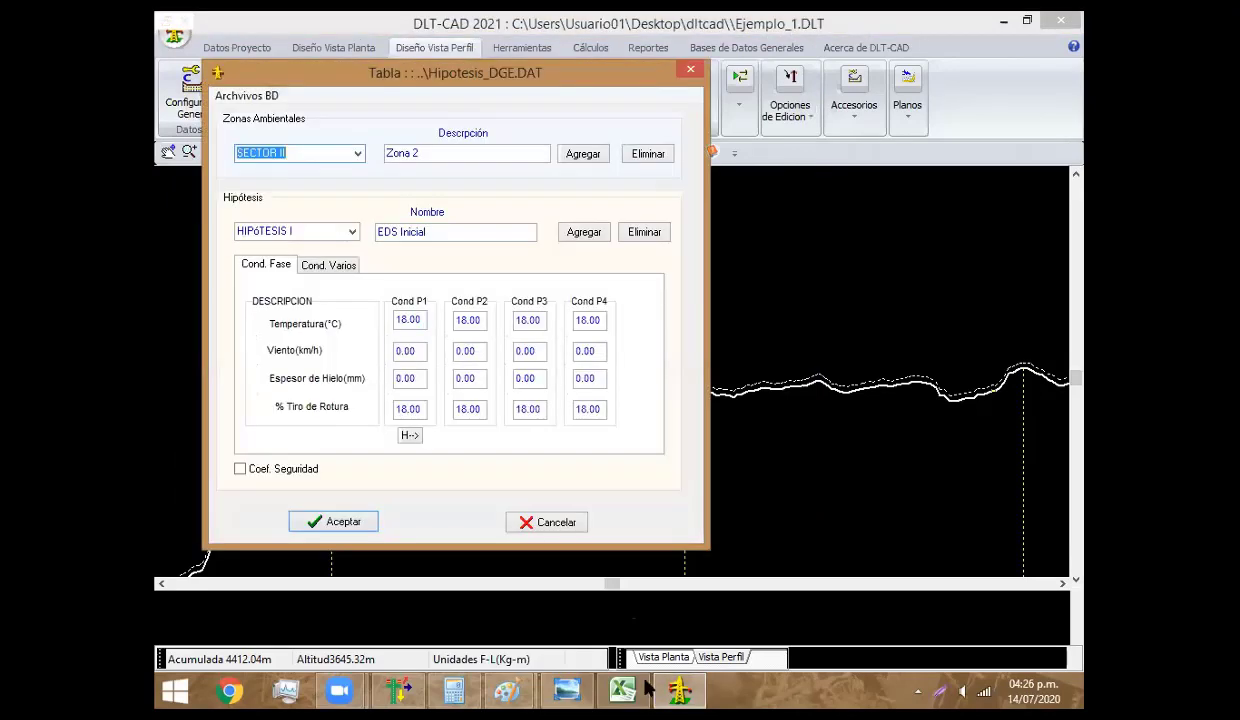
left_click(628, 689)
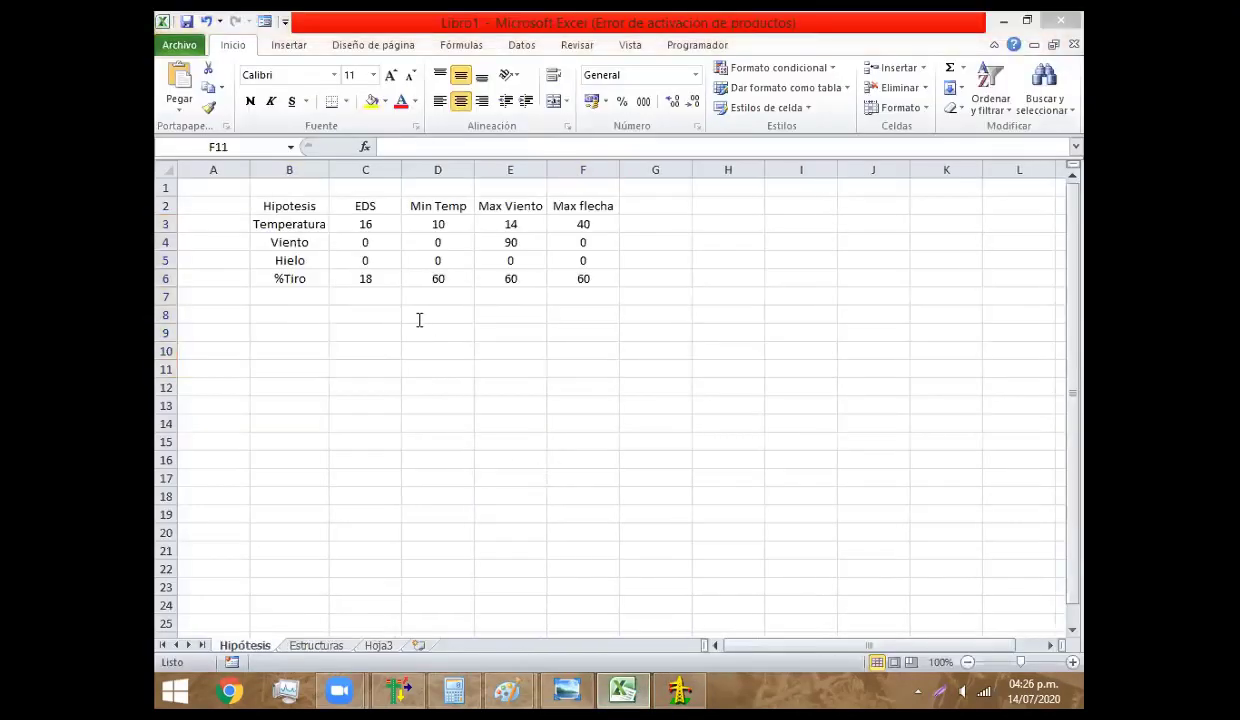
key("alt+Tab")
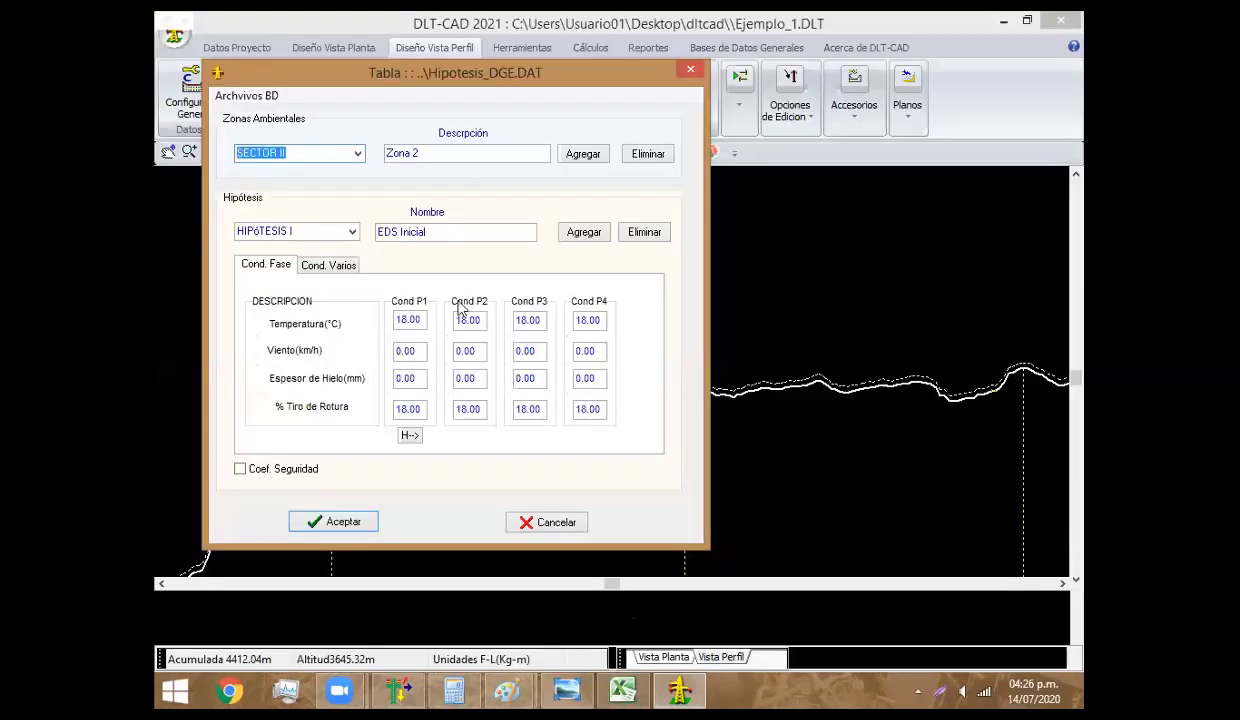
left_click(405, 320)
type("16")
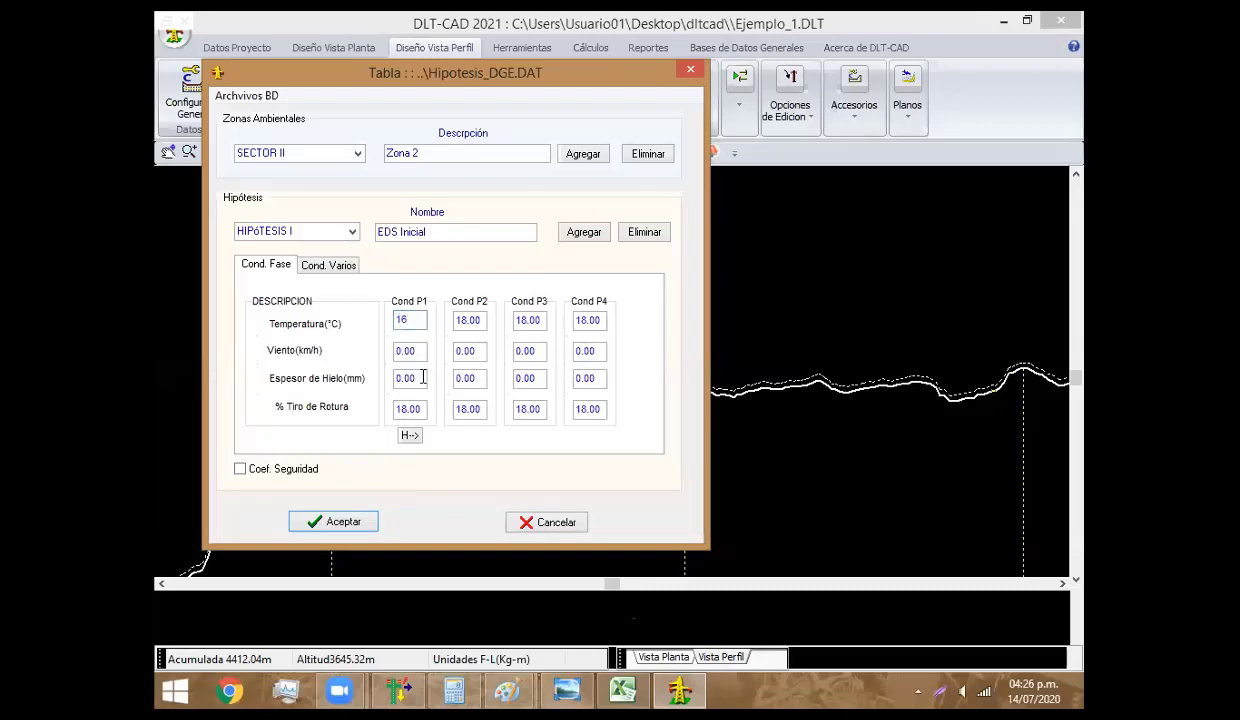
Keep HIPÓTESIS I, select the SECTOR II environmental zone and request its deletion
left_click(354, 232)
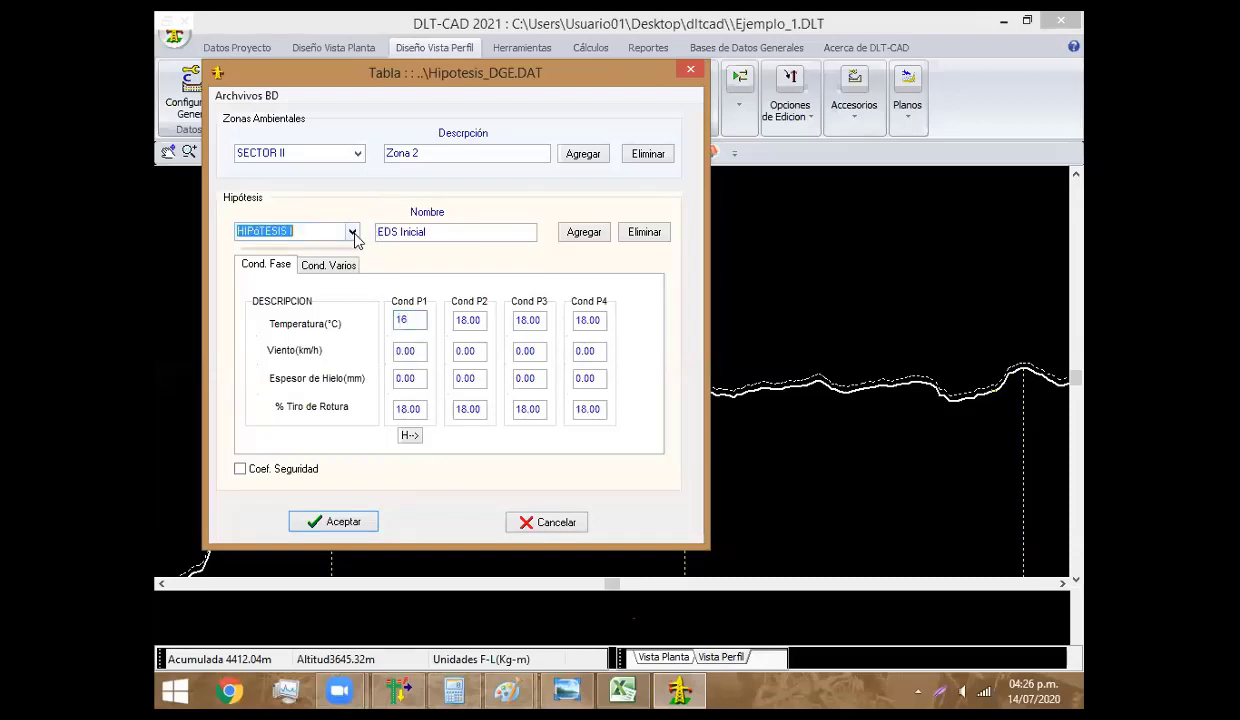
left_click(354, 233)
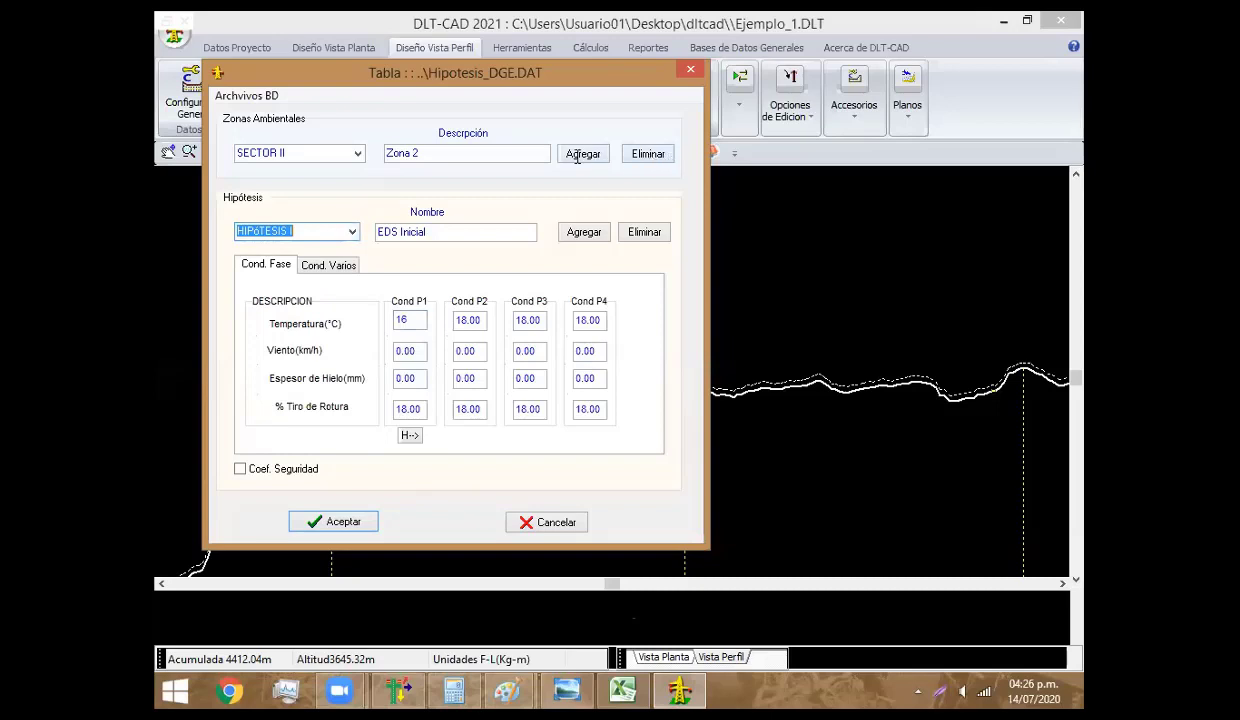
left_click(357, 154)
left_click(358, 156)
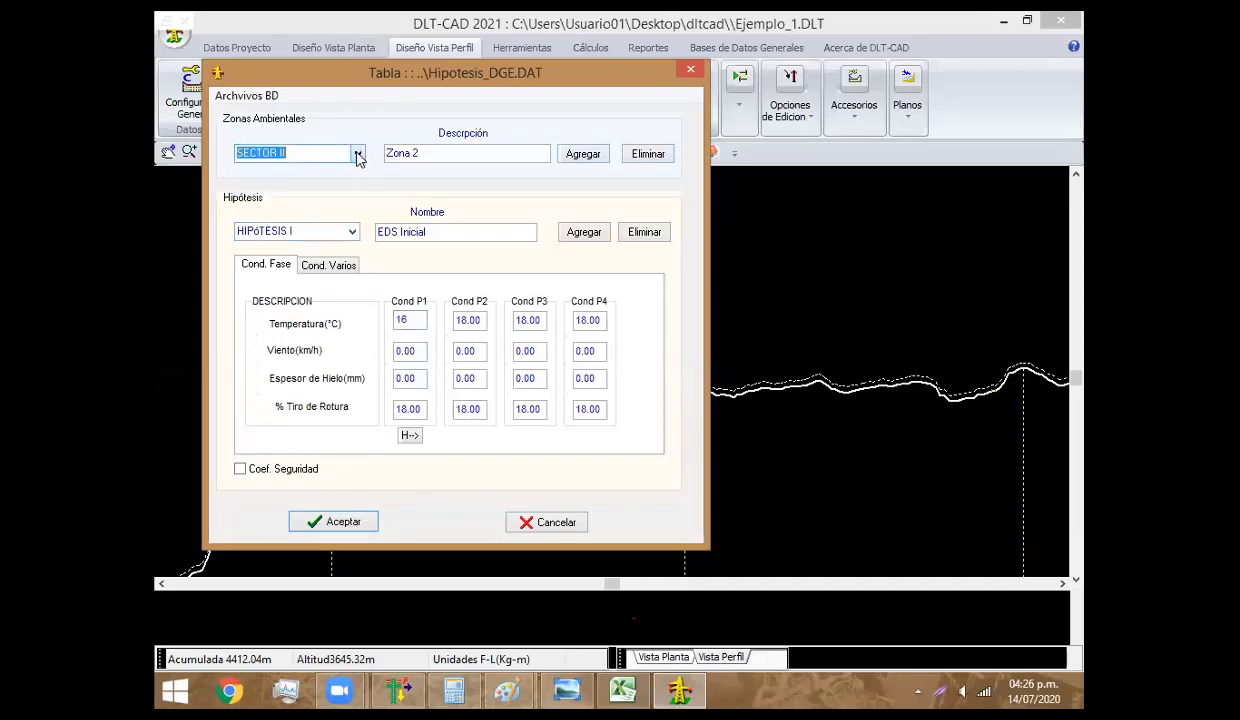
left_click(650, 154)
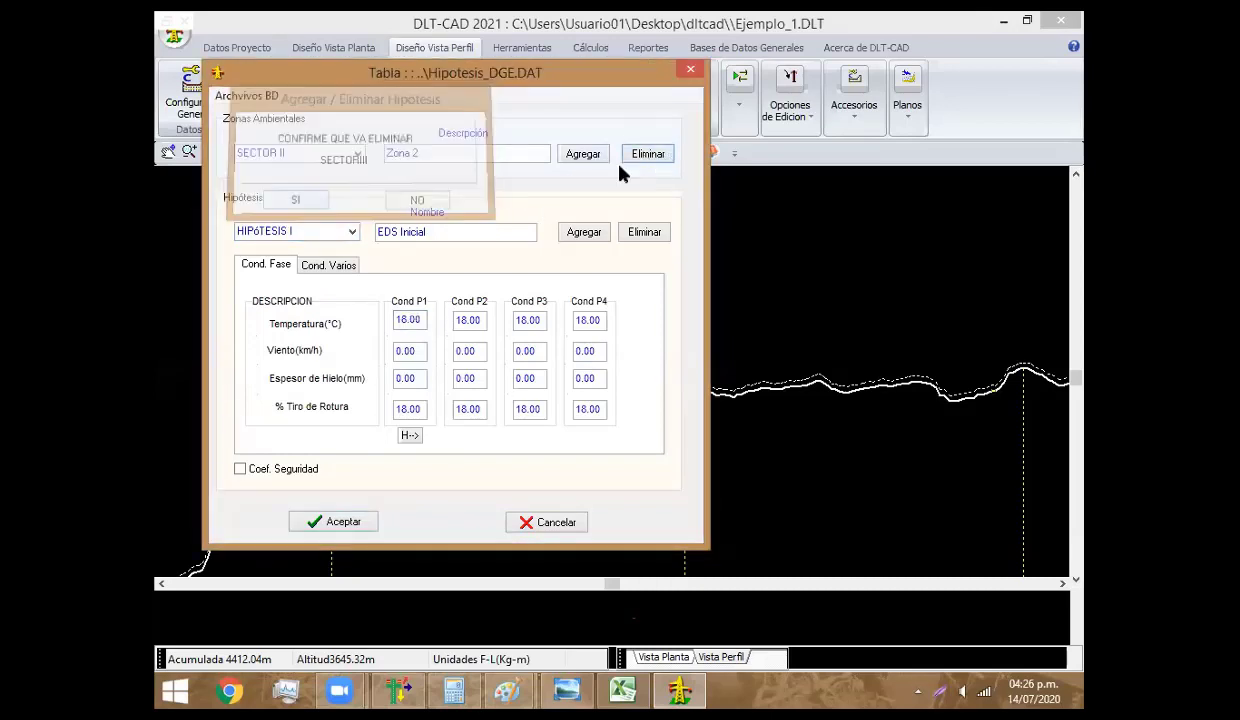
Confirm removal of Sector II and delete hypothesis V (Viento+Hielo)
left_click(340, 224)
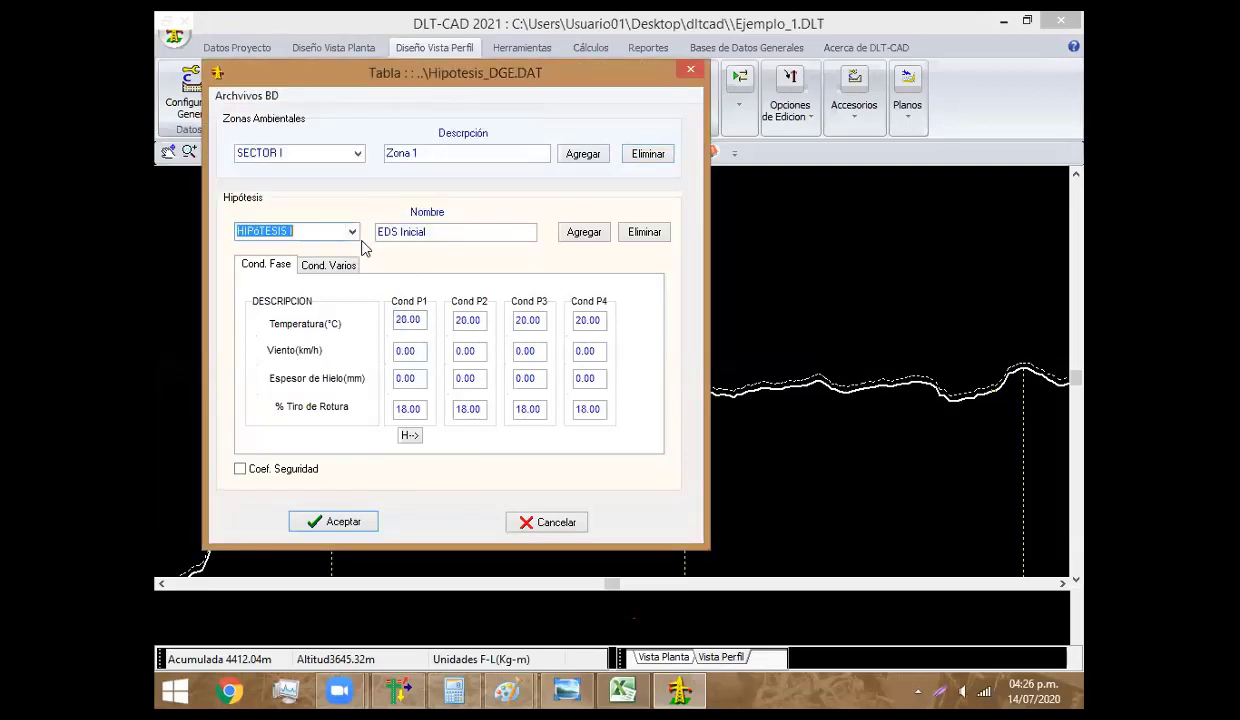
left_click(352, 232)
left_click(335, 293)
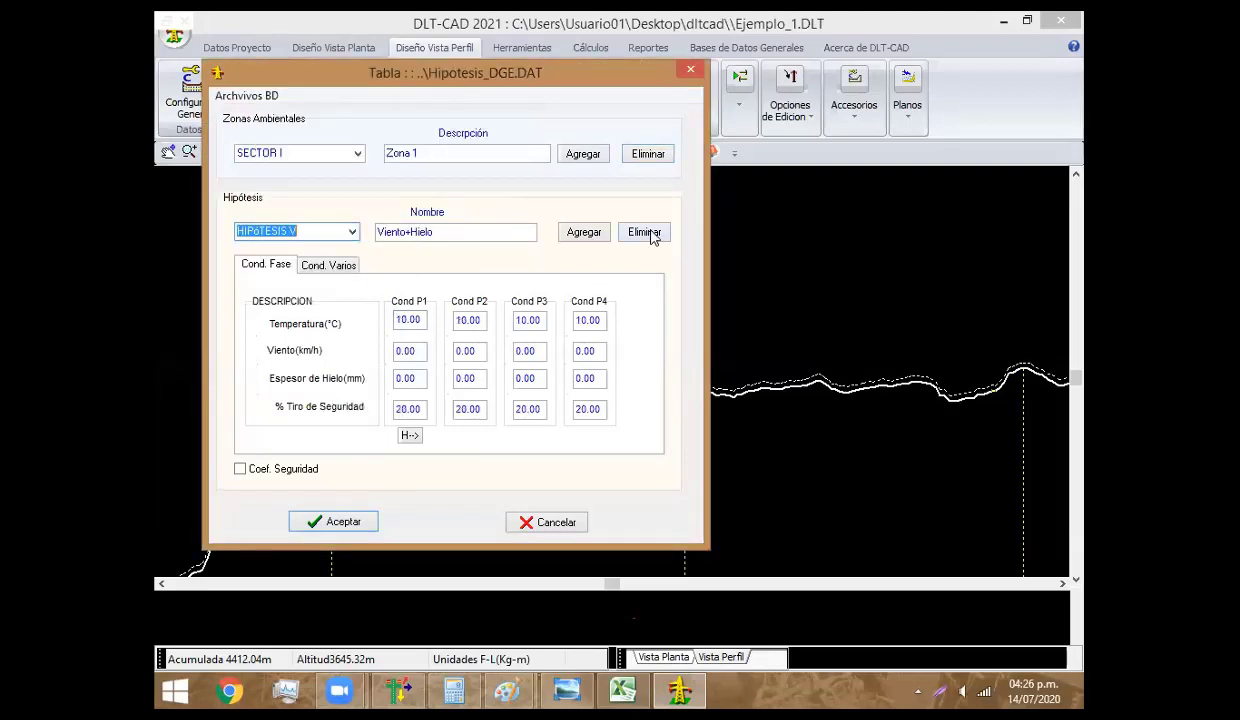
left_click(651, 236)
left_click(350, 238)
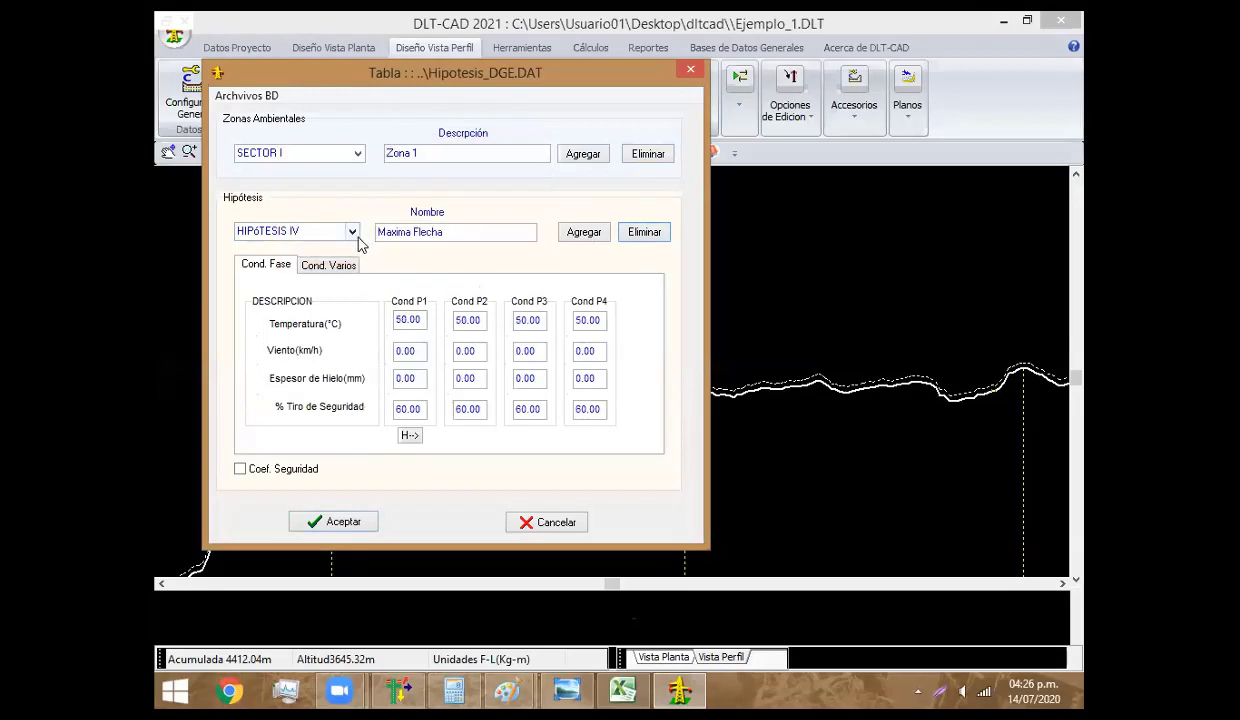
Check hypotheses I (EDS Inicial, Cond P1 16) and II against the Excel reference sheet
left_click(350, 232)
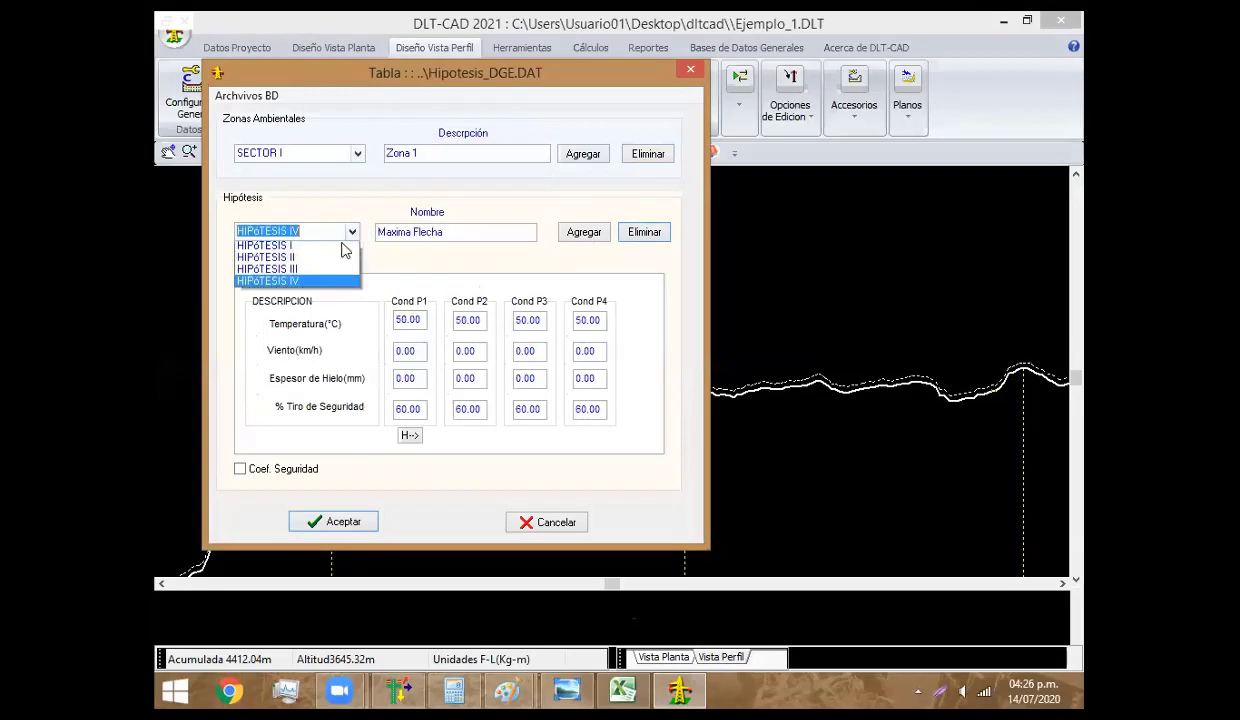
left_click(404, 285)
left_click(424, 321)
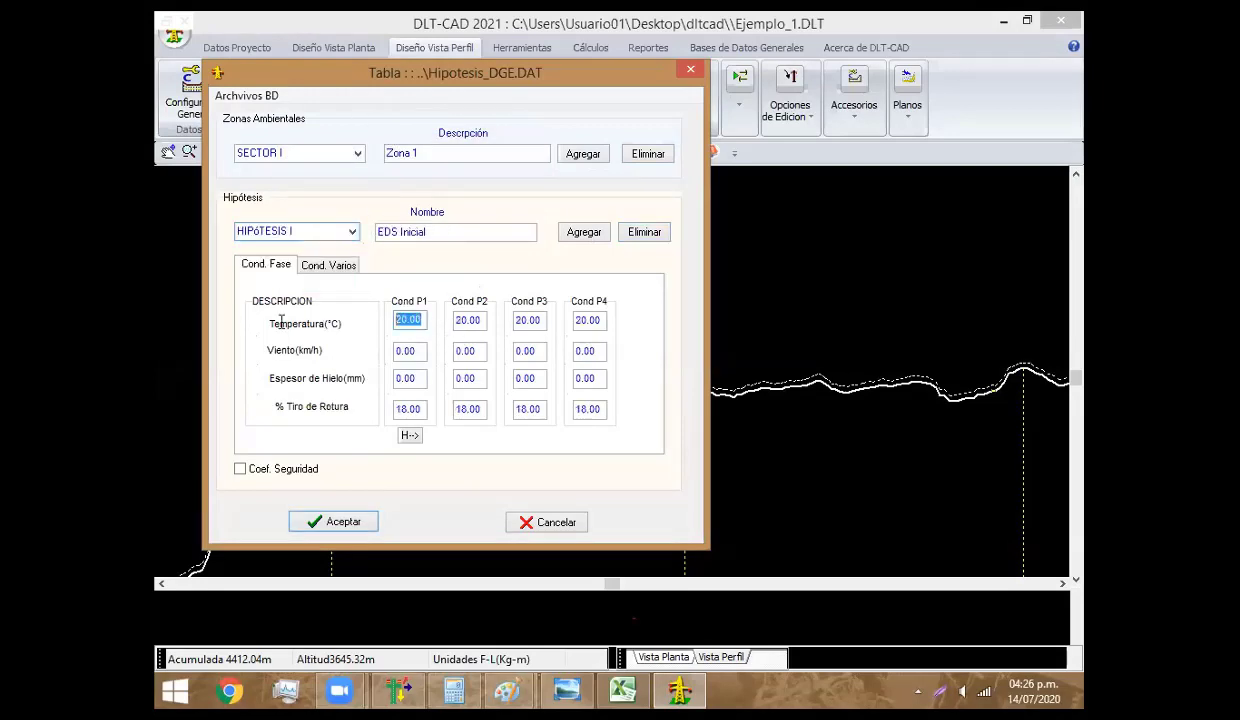
type("16")
key("alt")
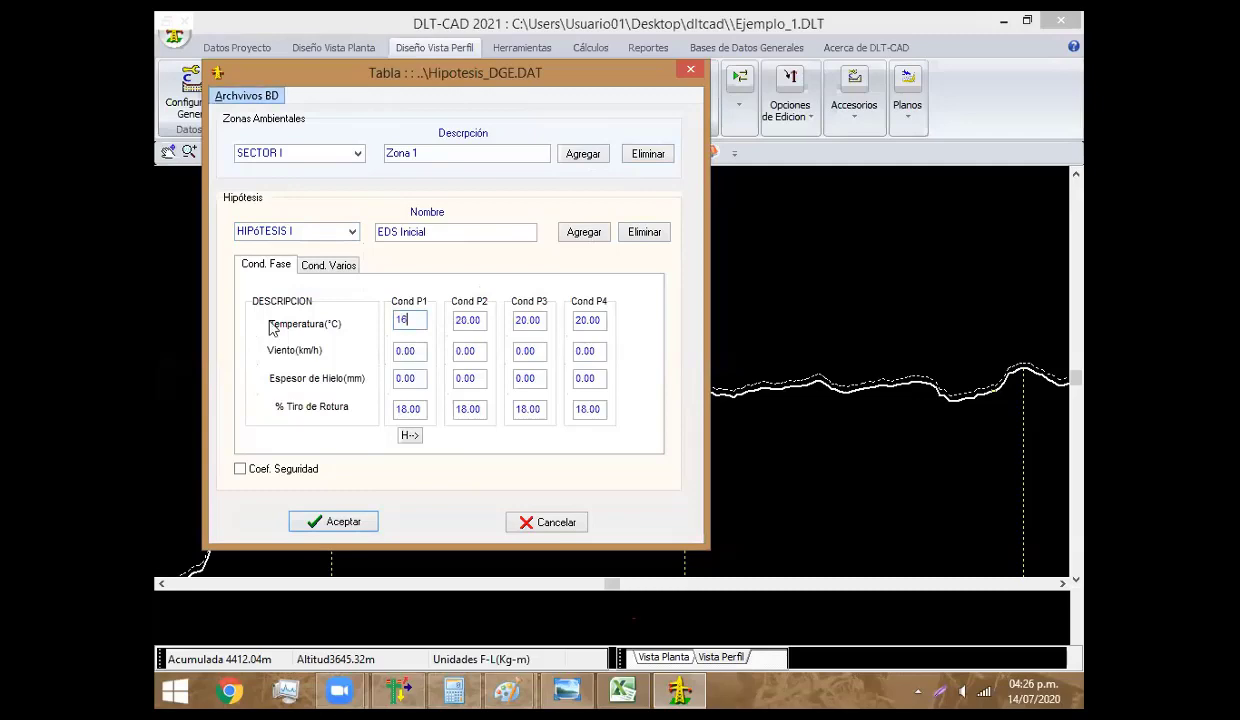
key("alt+Tab")
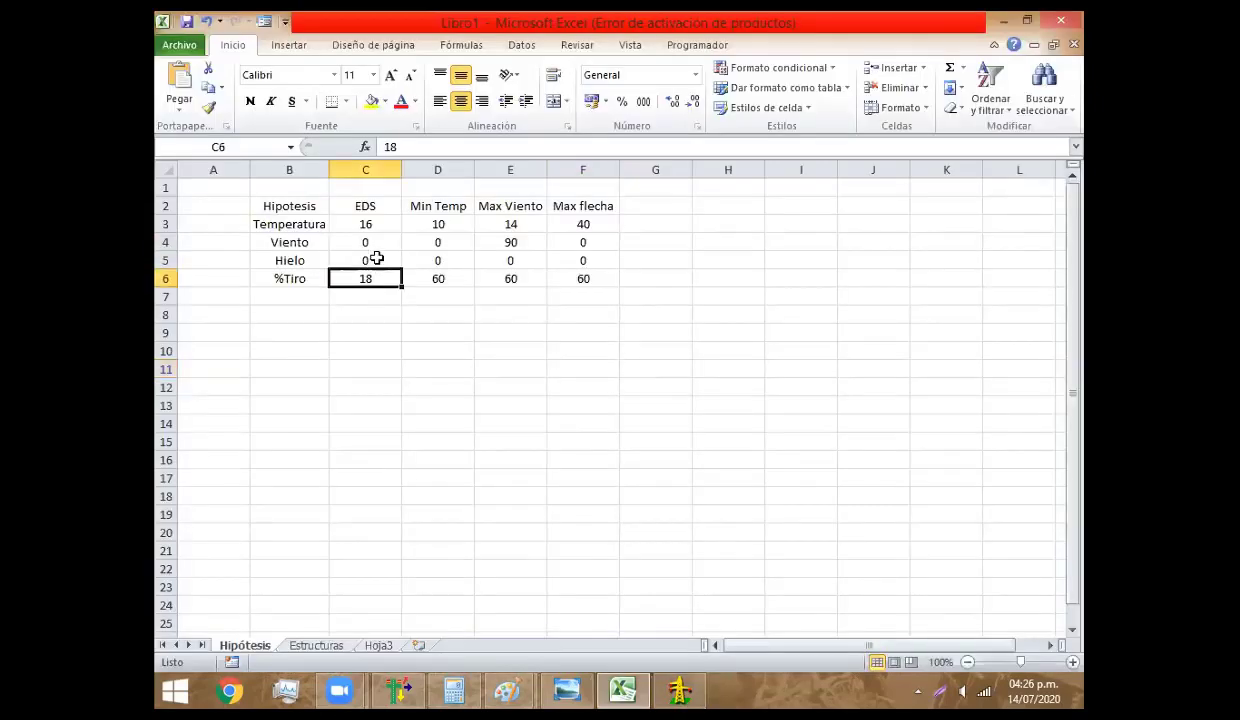
left_click(370, 258)
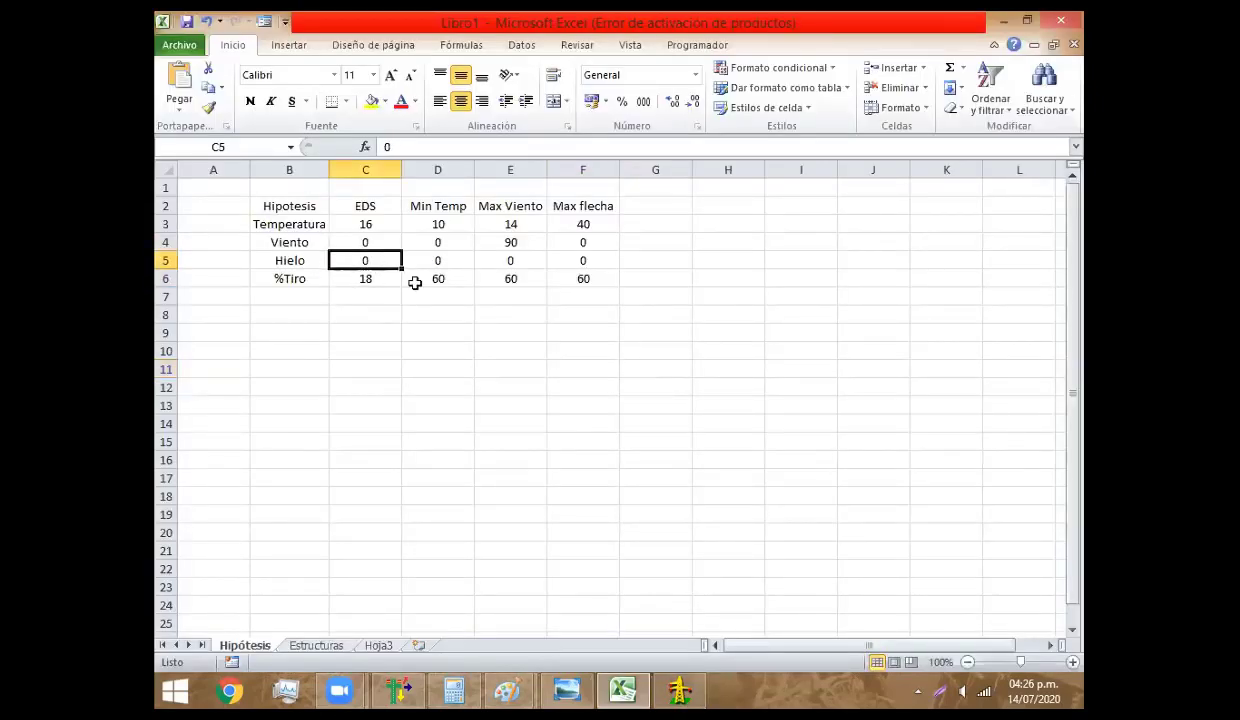
key("alt+Tab")
left_click(352, 231)
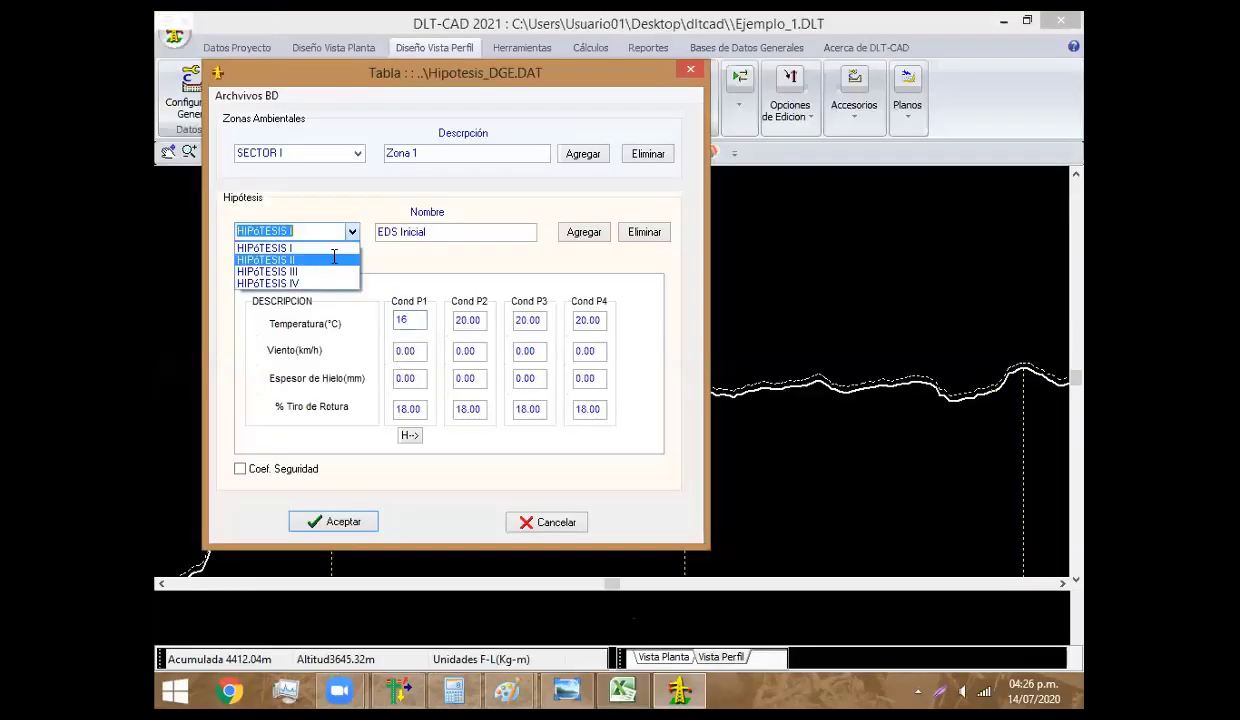
left_click(334, 259)
left_click(421, 320)
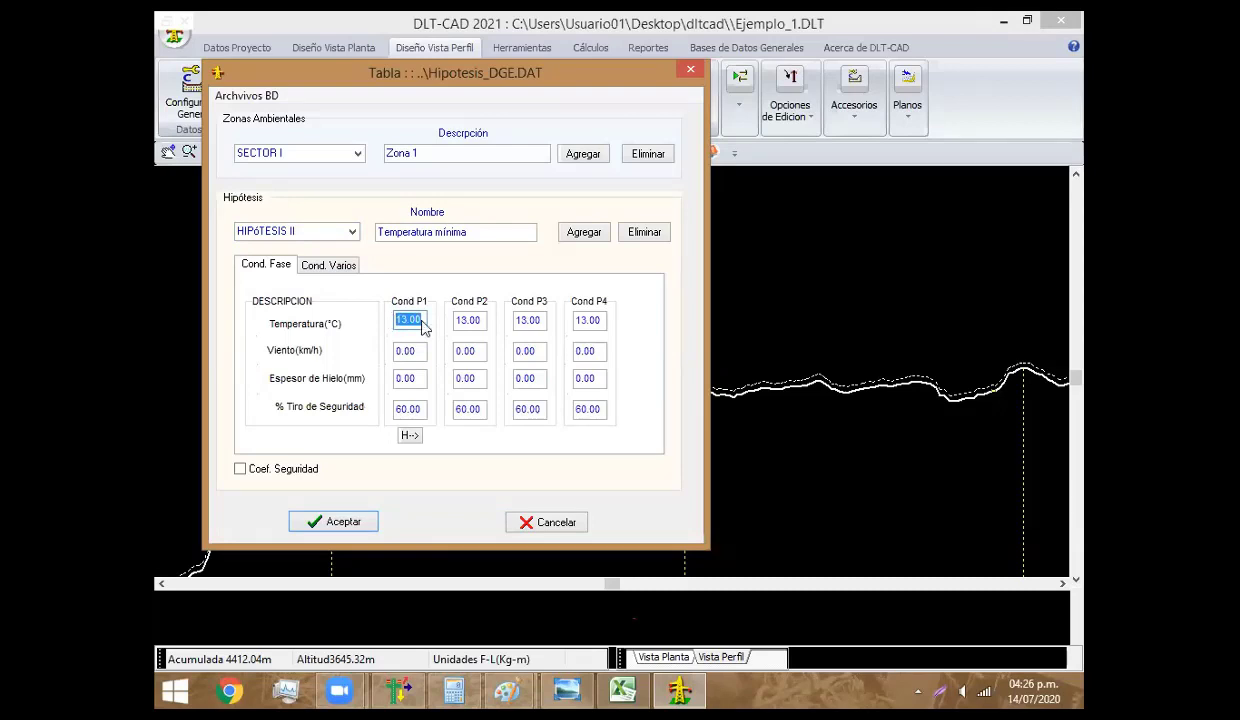
key("Return")
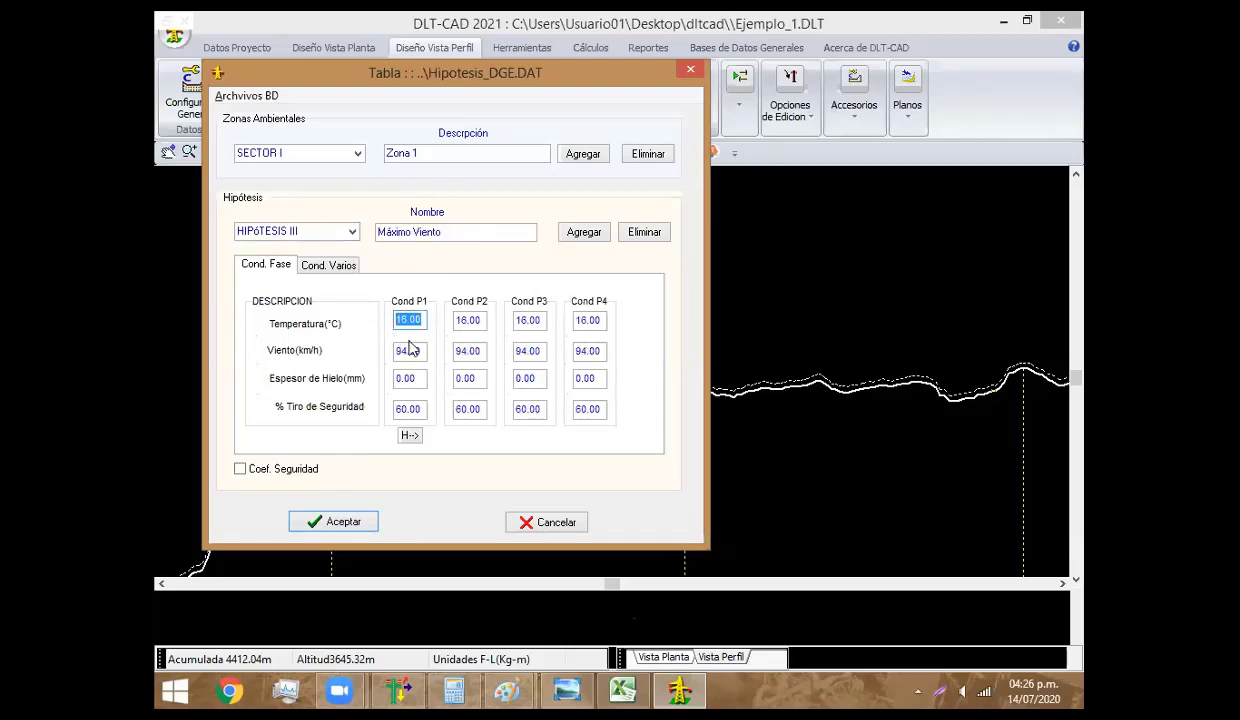
Set hypothesis III to 14 °C and 90 km/h, hypothesis IV to 40 °C, and accept
key("alt+Tab")
key("alt+Tab")
type("14")
key("Tab")
type("90")
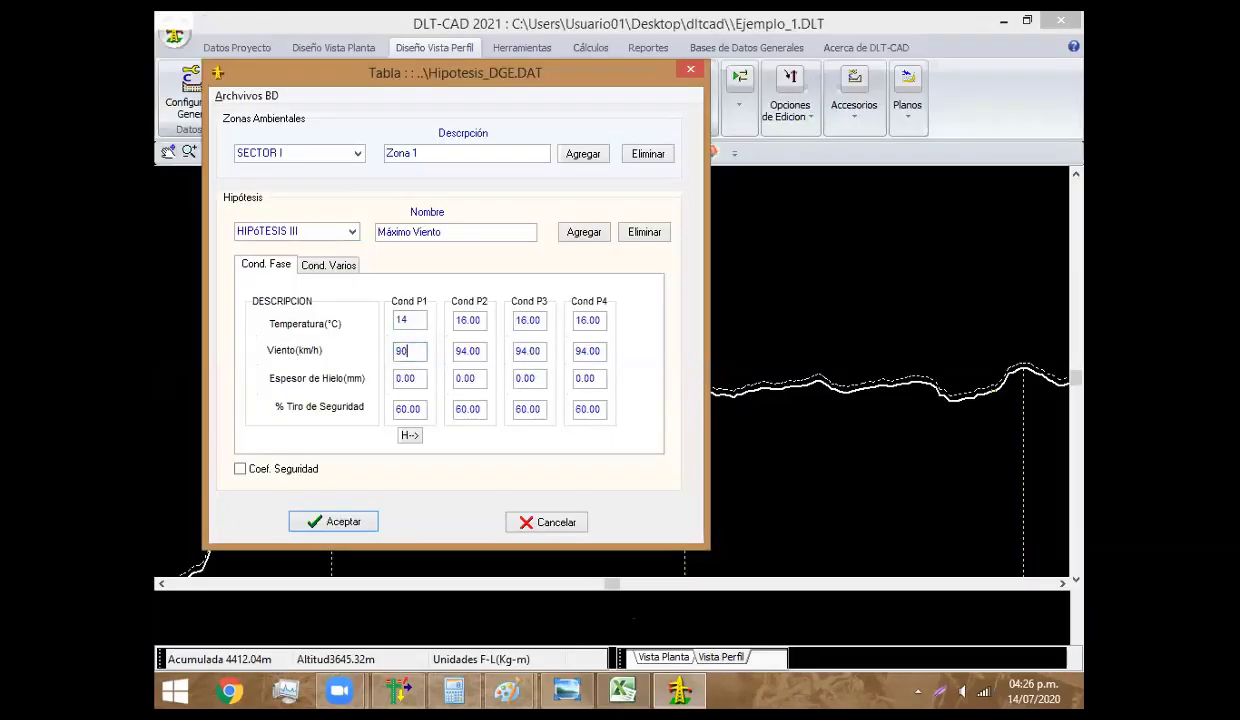
left_click(354, 232)
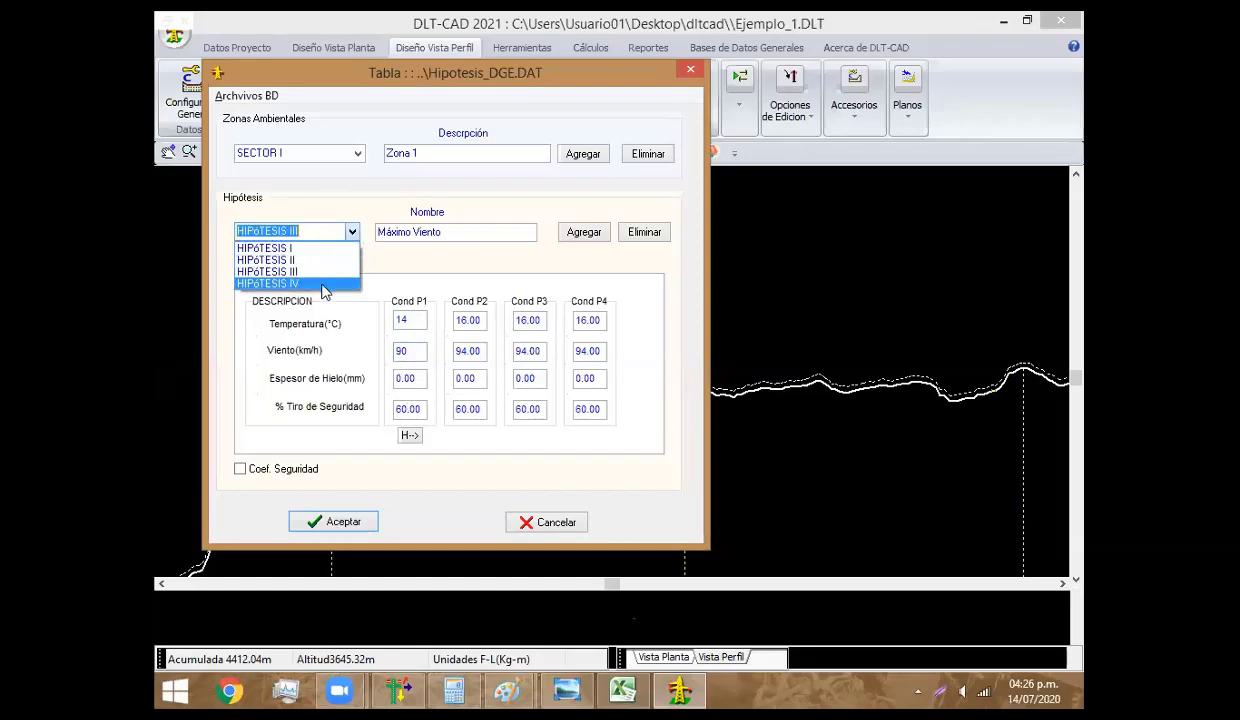
left_click(325, 280)
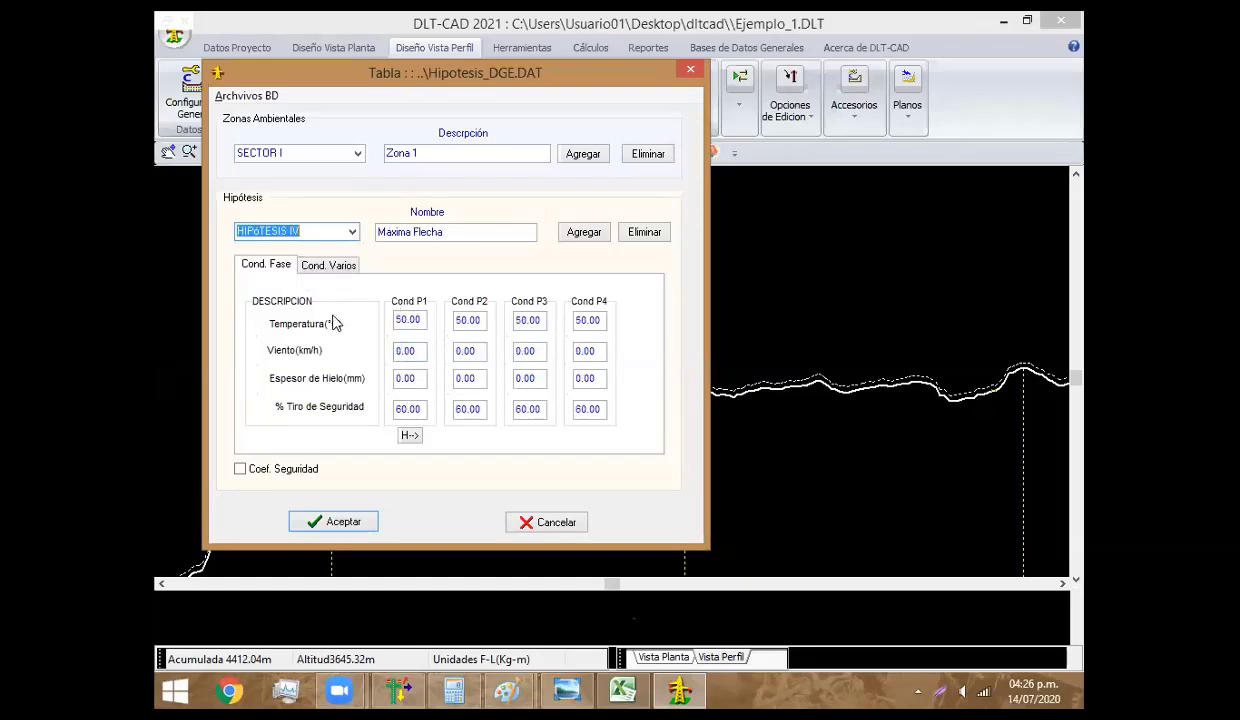
key("Tab")
type("40")
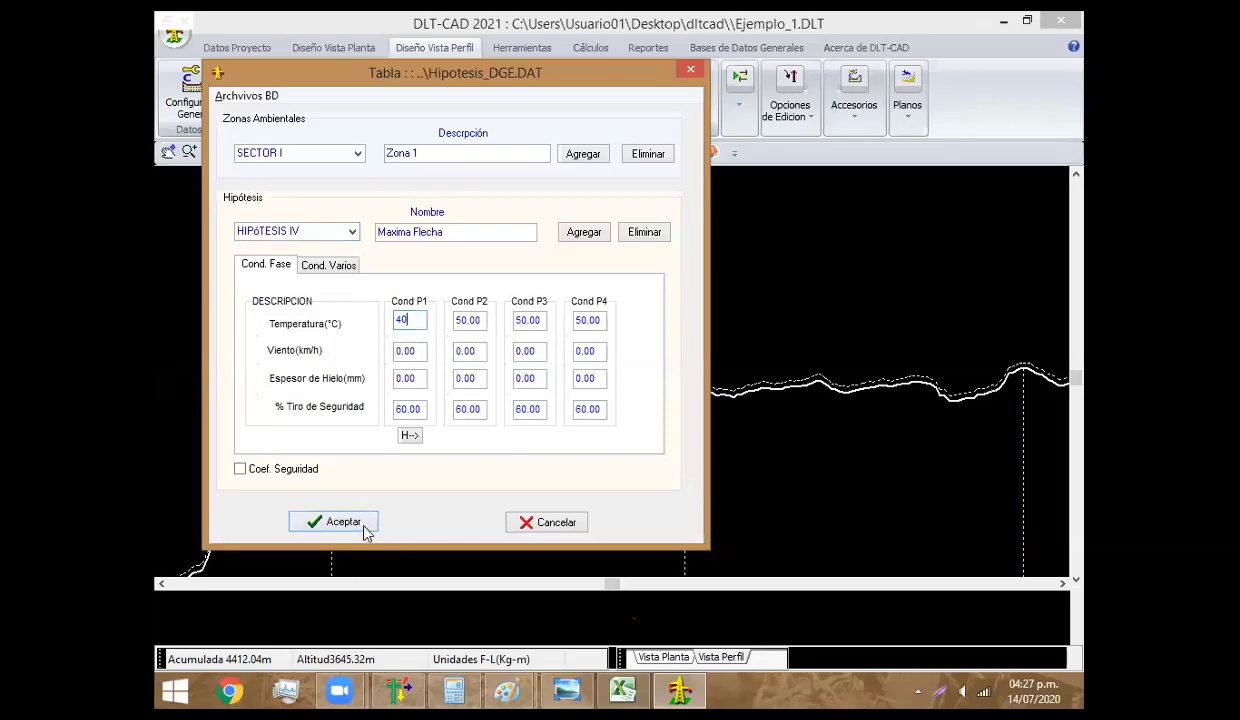
left_click(335, 521)
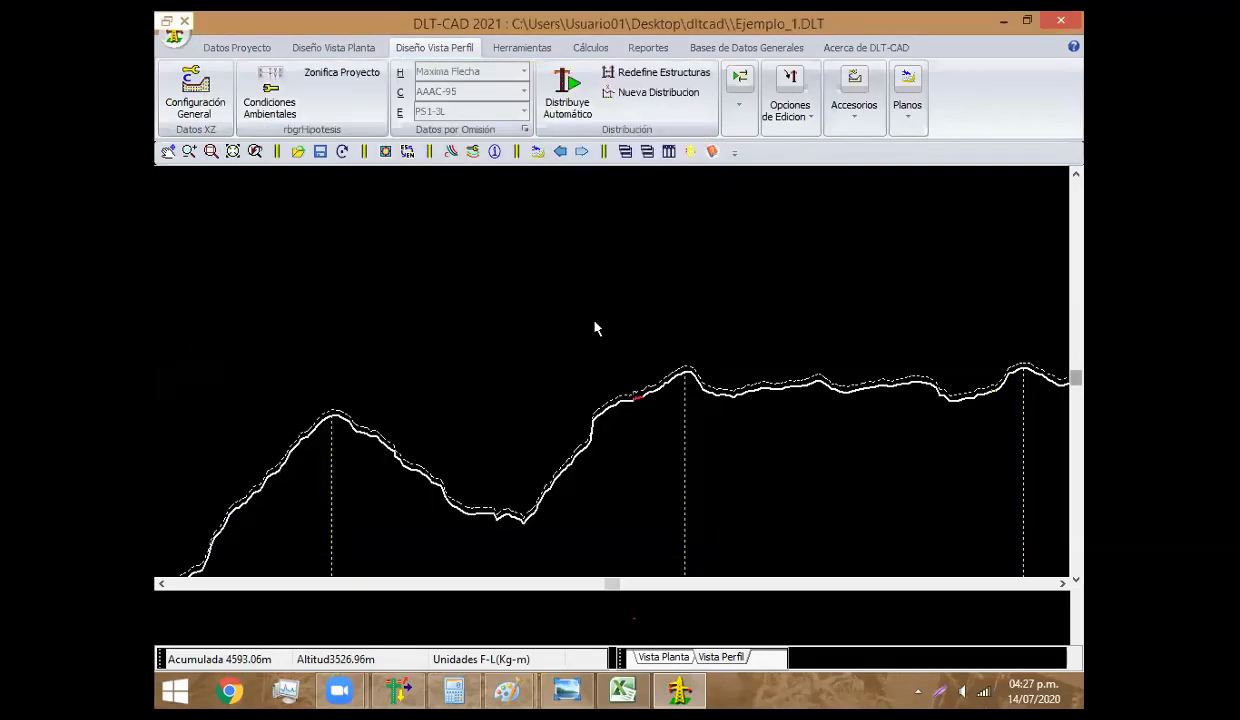
Zoom out the profile and open the Datos por Omisión default settings
scroll(566, 323, "down", 3)
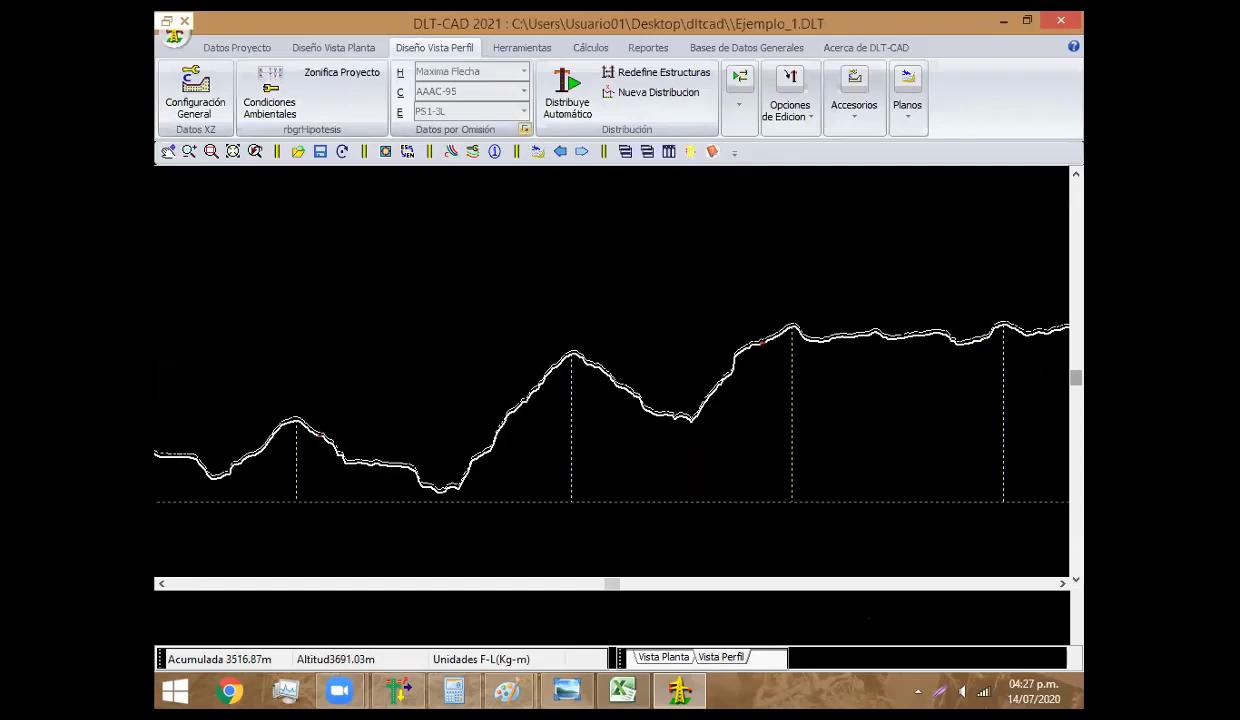
left_click(524, 129)
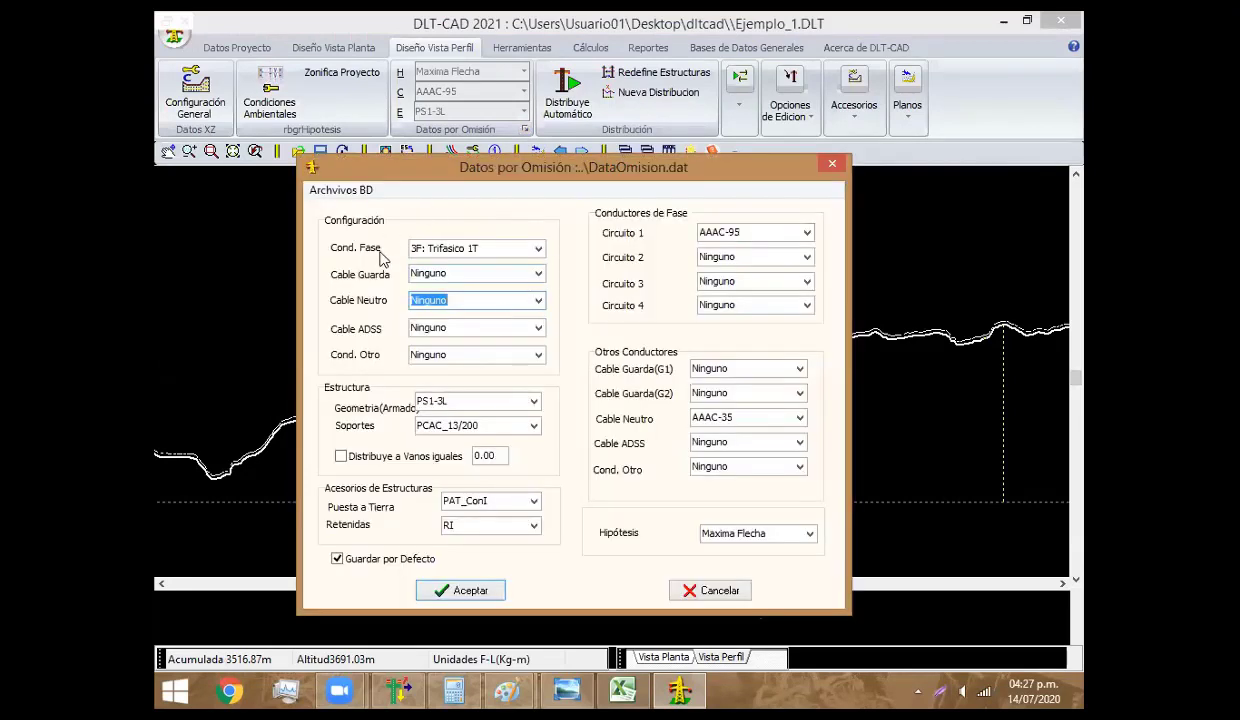
Choose AAAC-35 as circuit 1's conductor and Ninguno as neutral cable, then bring up the structure drawings
left_click(806, 232)
left_click(740, 257)
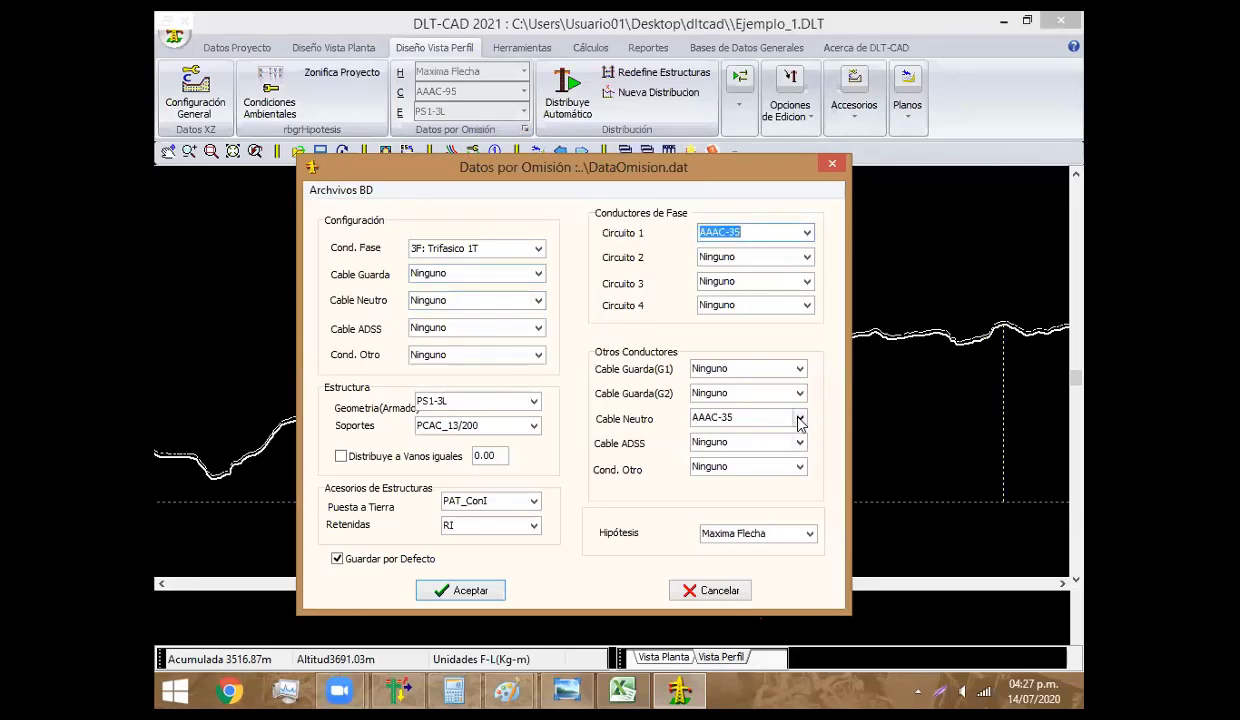
left_click(800, 418)
left_click(750, 430)
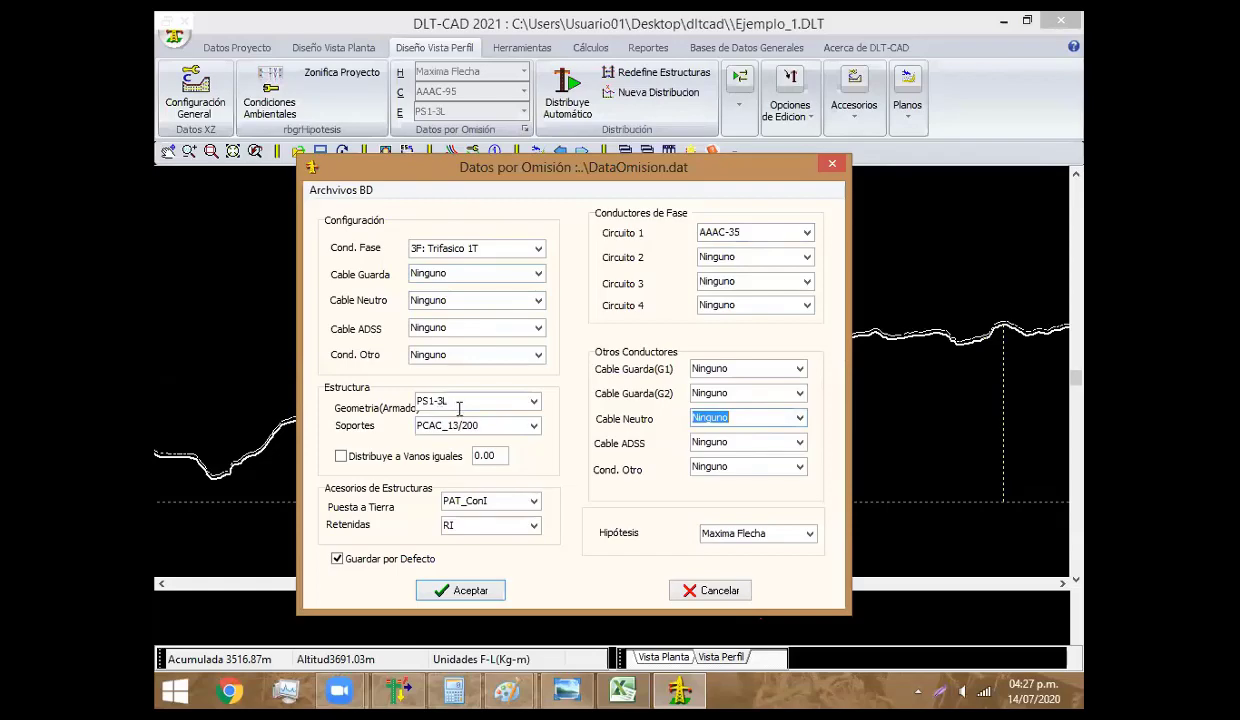
left_click(566, 690)
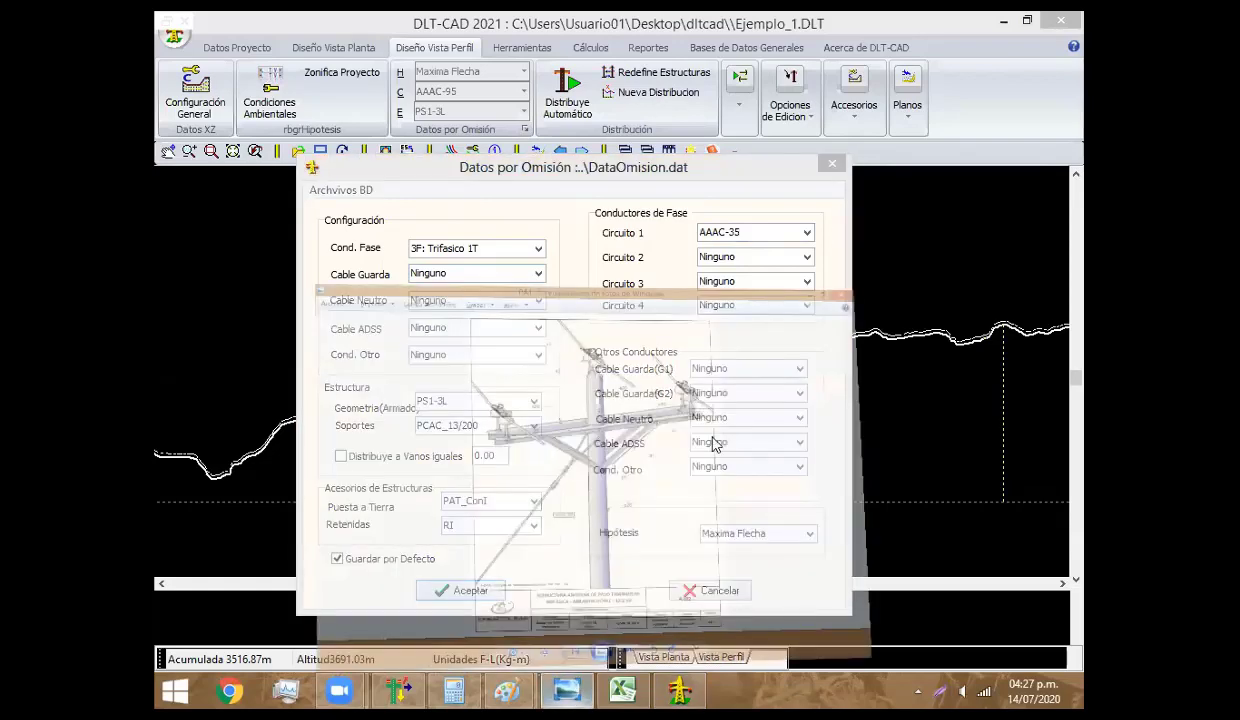
Show the PS1-3 structure drawing, then return to DLT-CAD
key("Right")
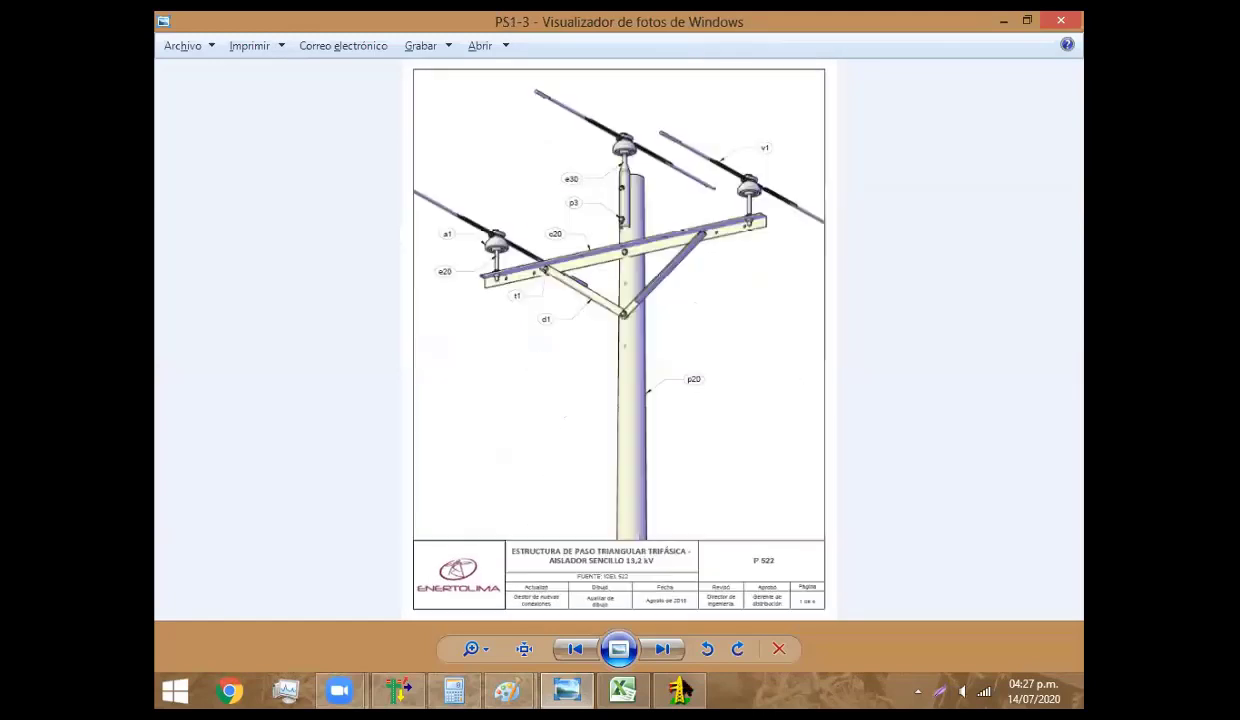
left_click(680, 690)
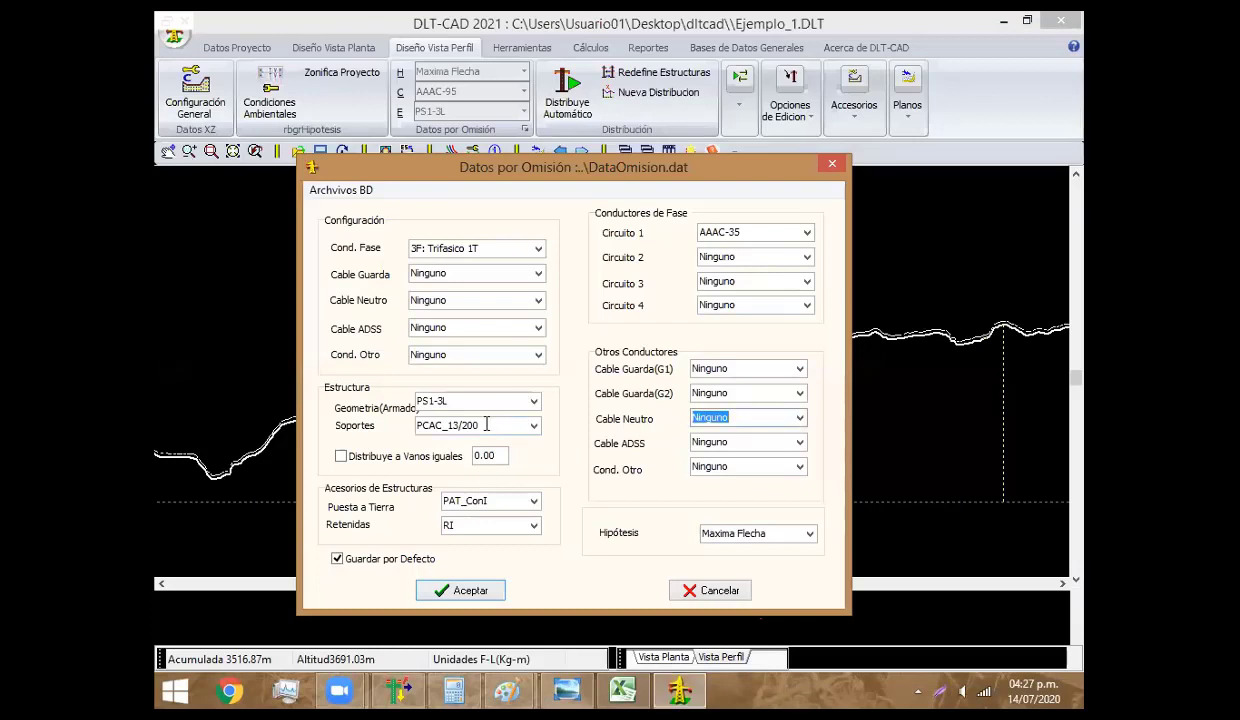
Accept the Datos por Omisión defaults with the AAAC-35 conductor
left_click(470, 589)
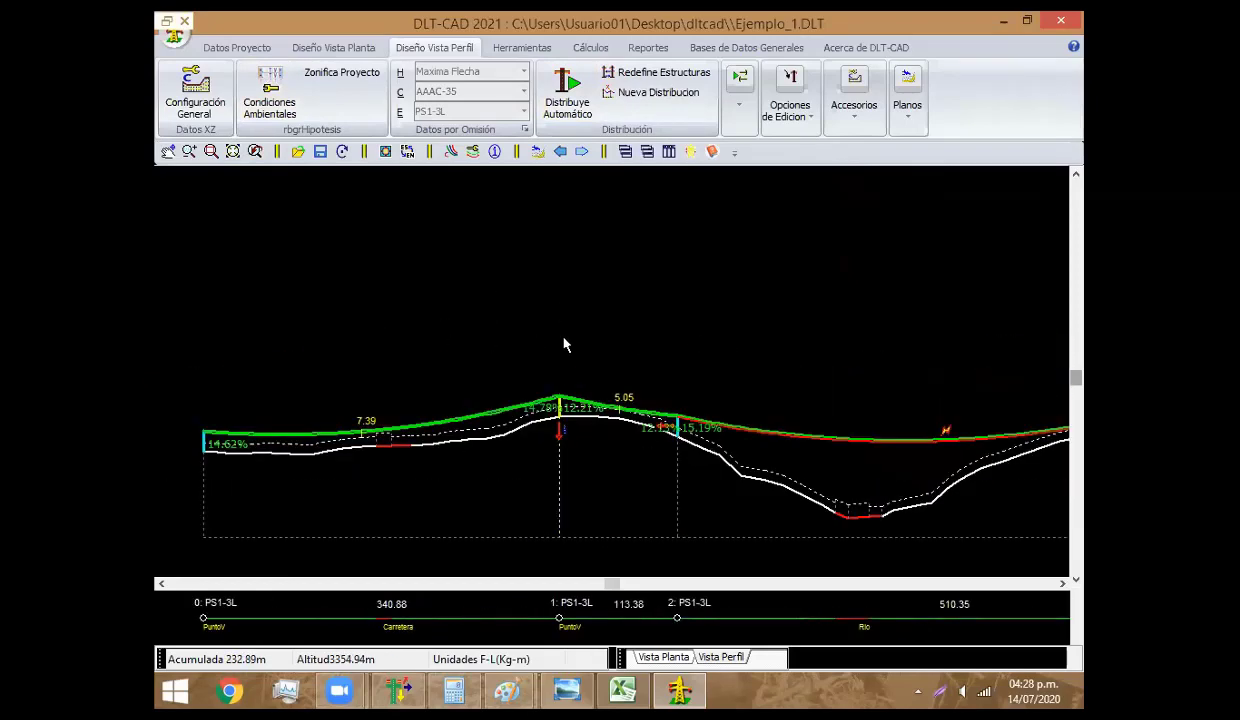
Reopen and dismiss the default data settings, then exit zoom mode on the profile
left_click(525, 130)
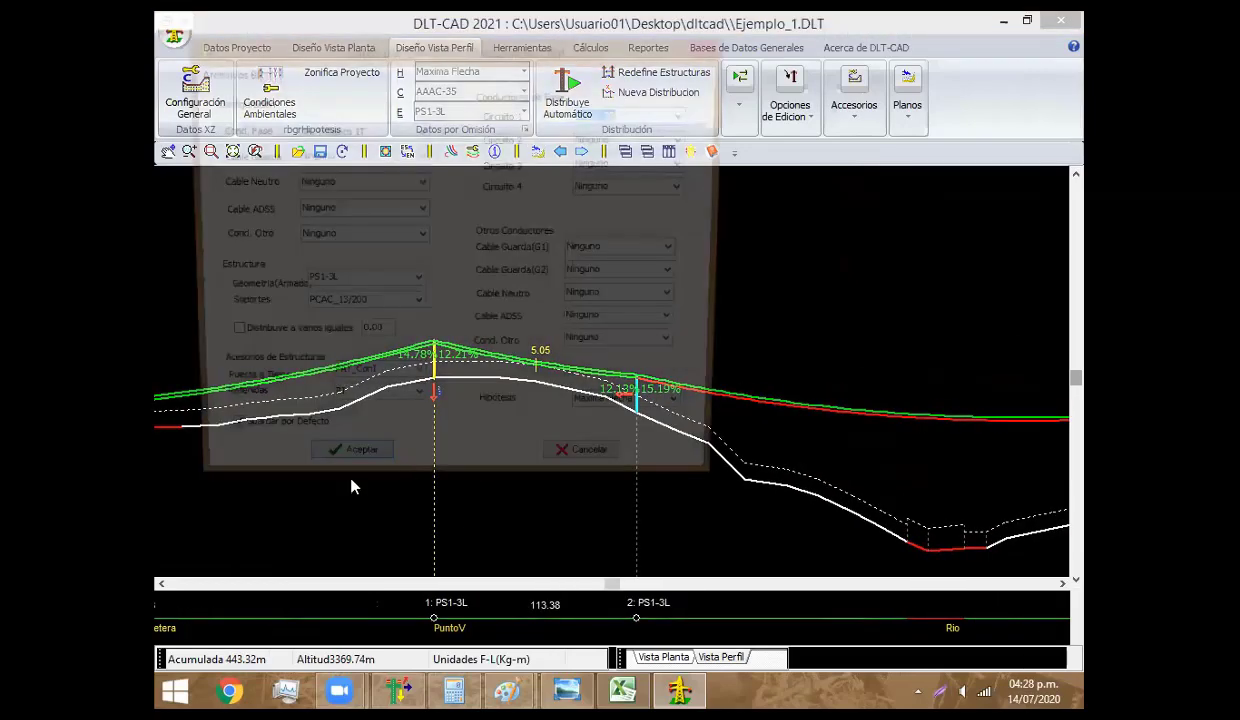
key("Escape")
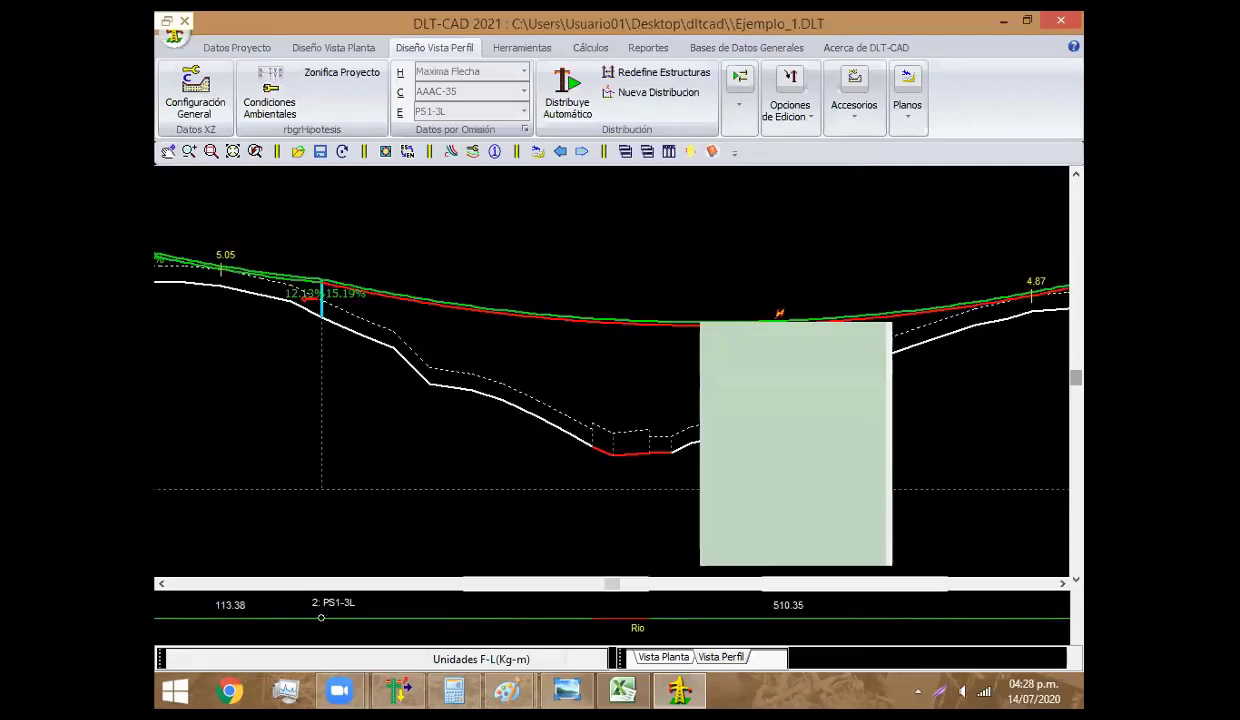
right_click(583, 214)
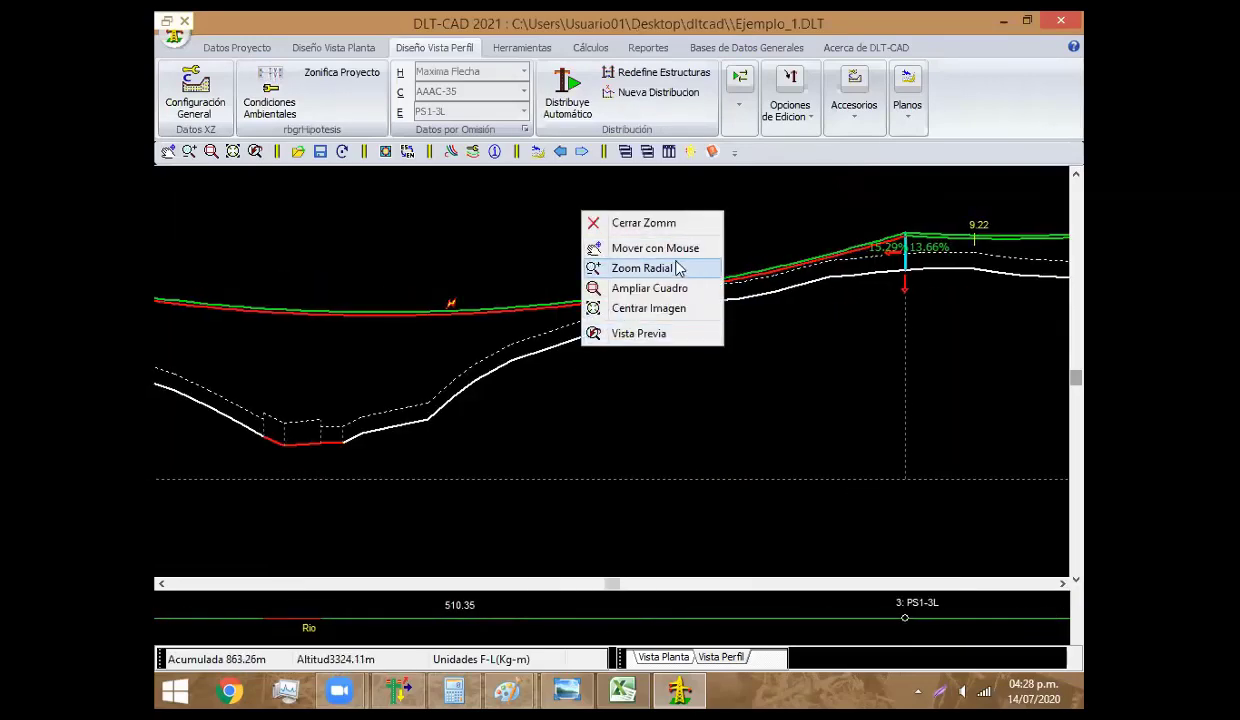
right_click(765, 345)
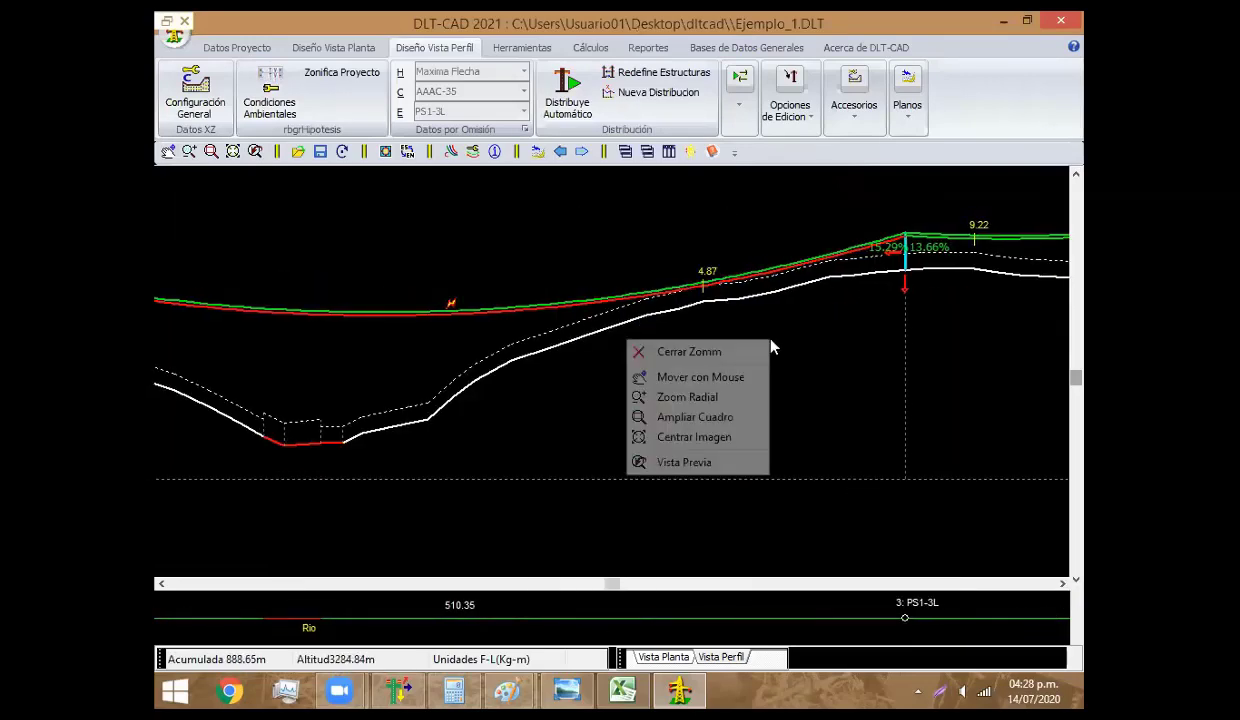
left_click(713, 357)
Drag support 2 slightly to the left along the line
right_click(607, 267)
left_click(898, 295)
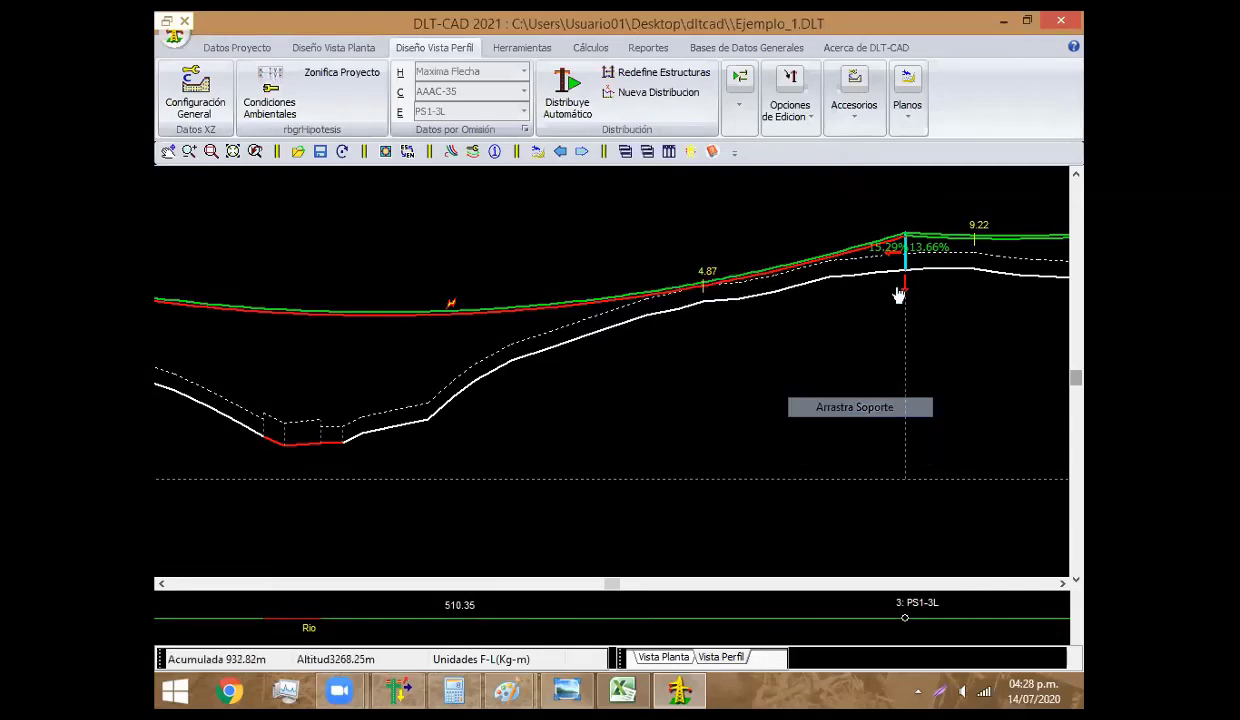
scroll(783, 305, "up", 5)
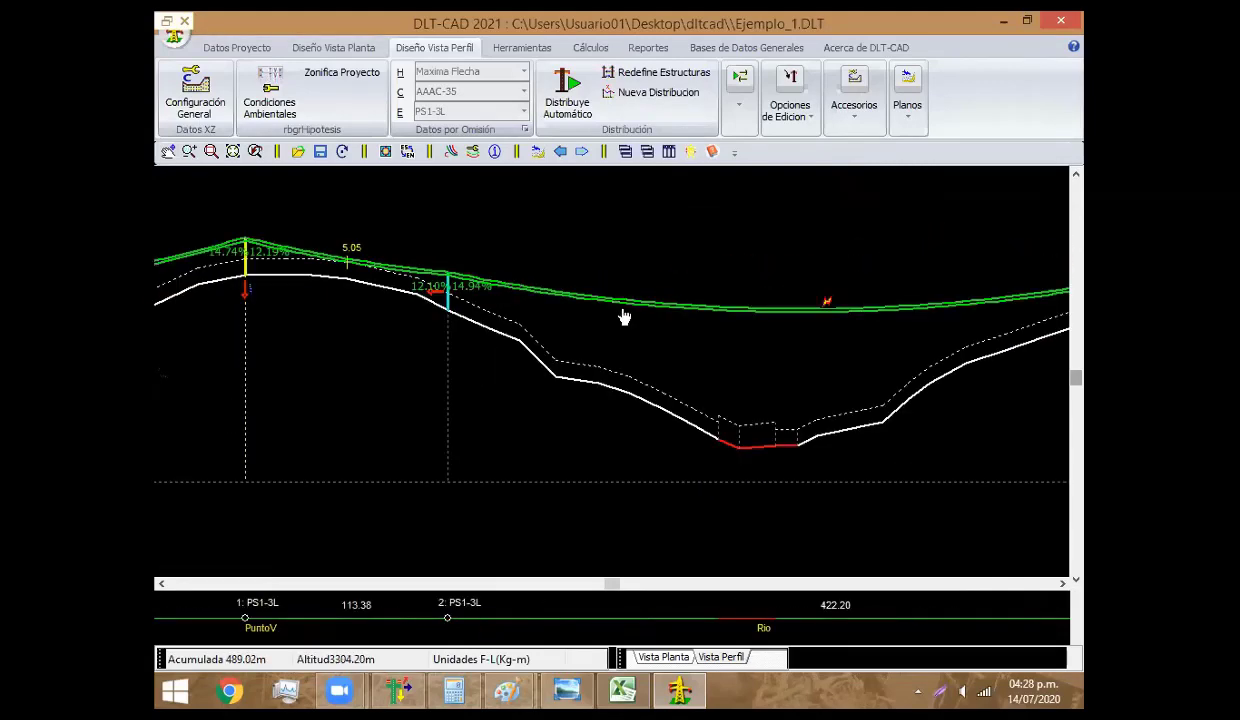
scroll(548, 327, "up", 1)
left_click_drag(548, 327, 534, 327)
Add a new structure between supports 3 and 4
scroll(586, 379, "down", 4)
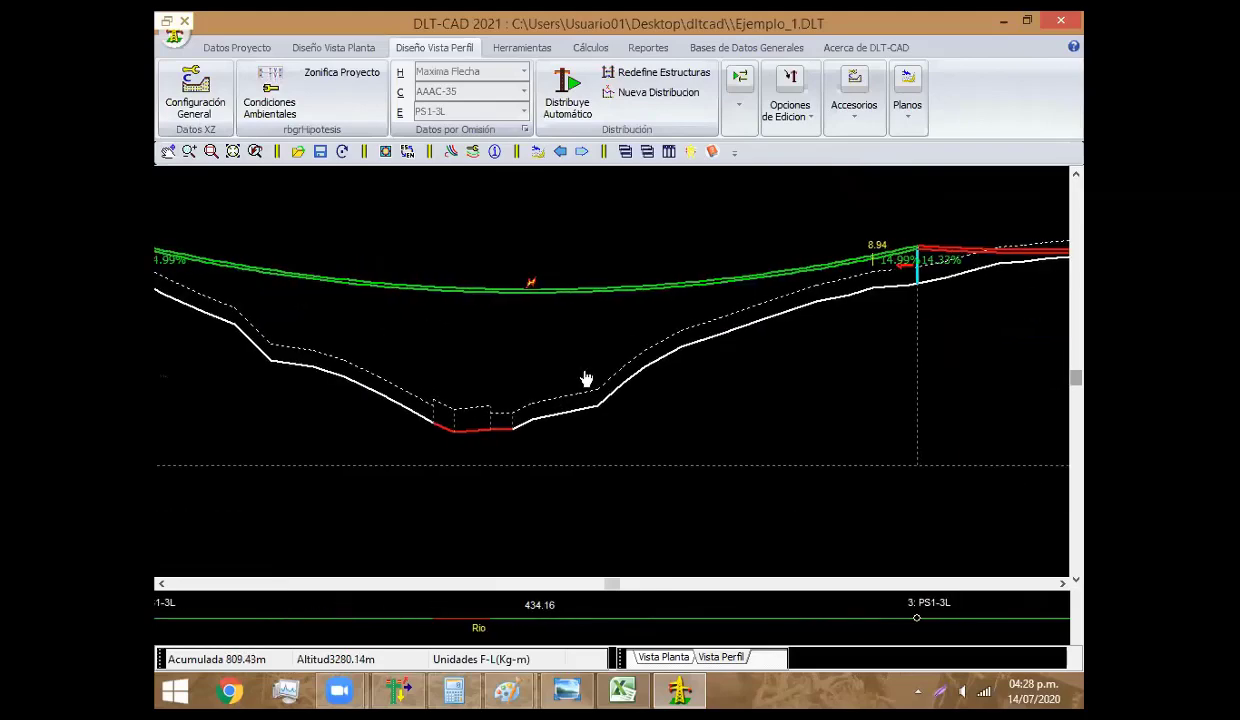
scroll(700, 305, "down", 3)
scroll(680, 305, "down", 1)
scroll(500, 340, "down", 1)
scroll(450, 330, "down", 4)
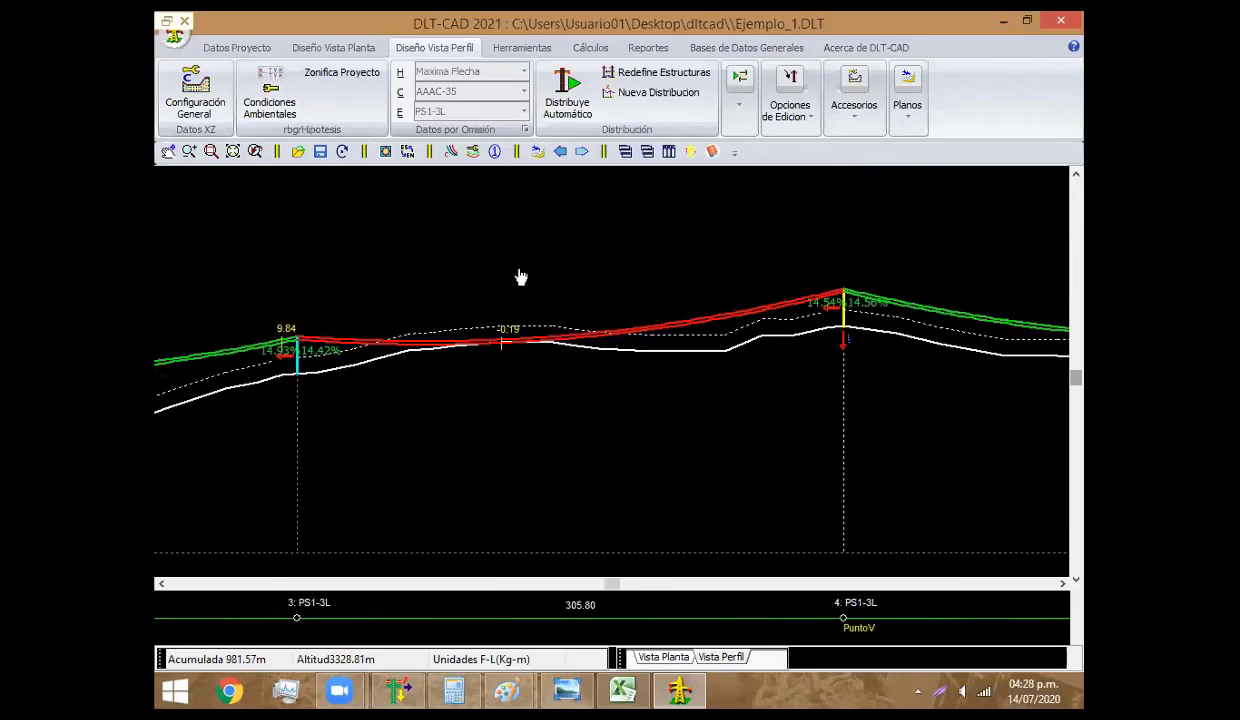
right_click(517, 271)
mouse_move(559, 377)
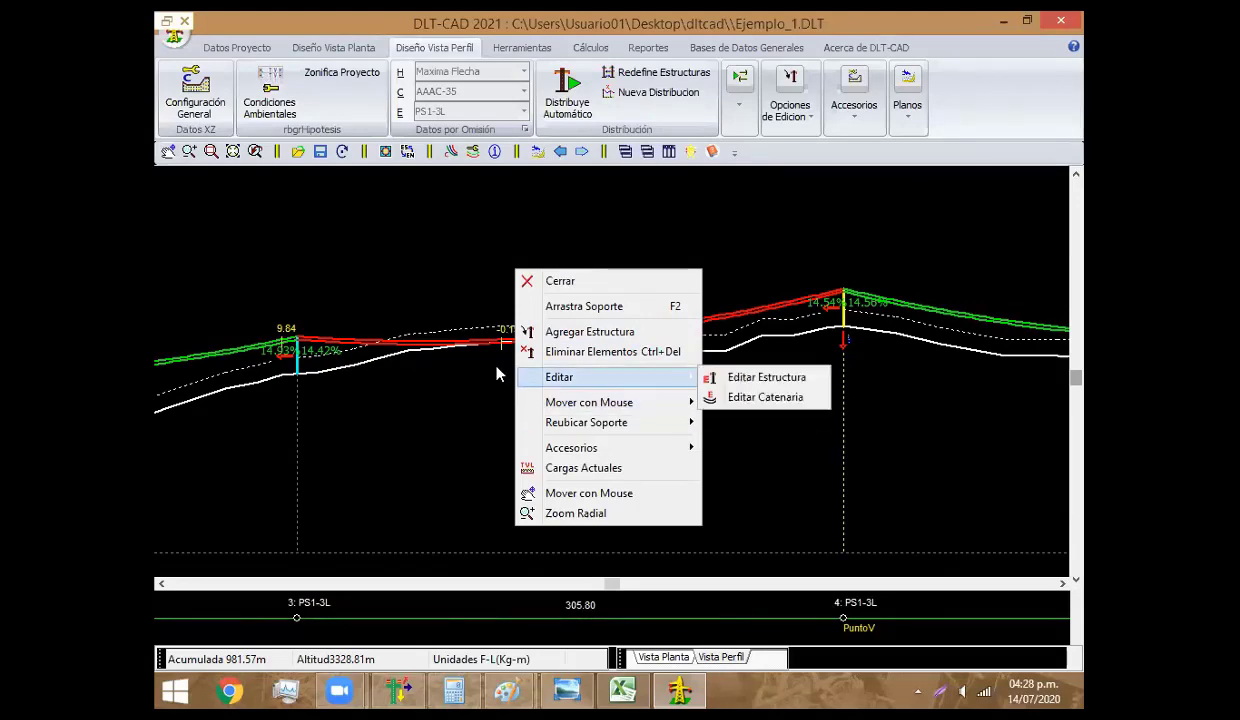
left_click(530, 332)
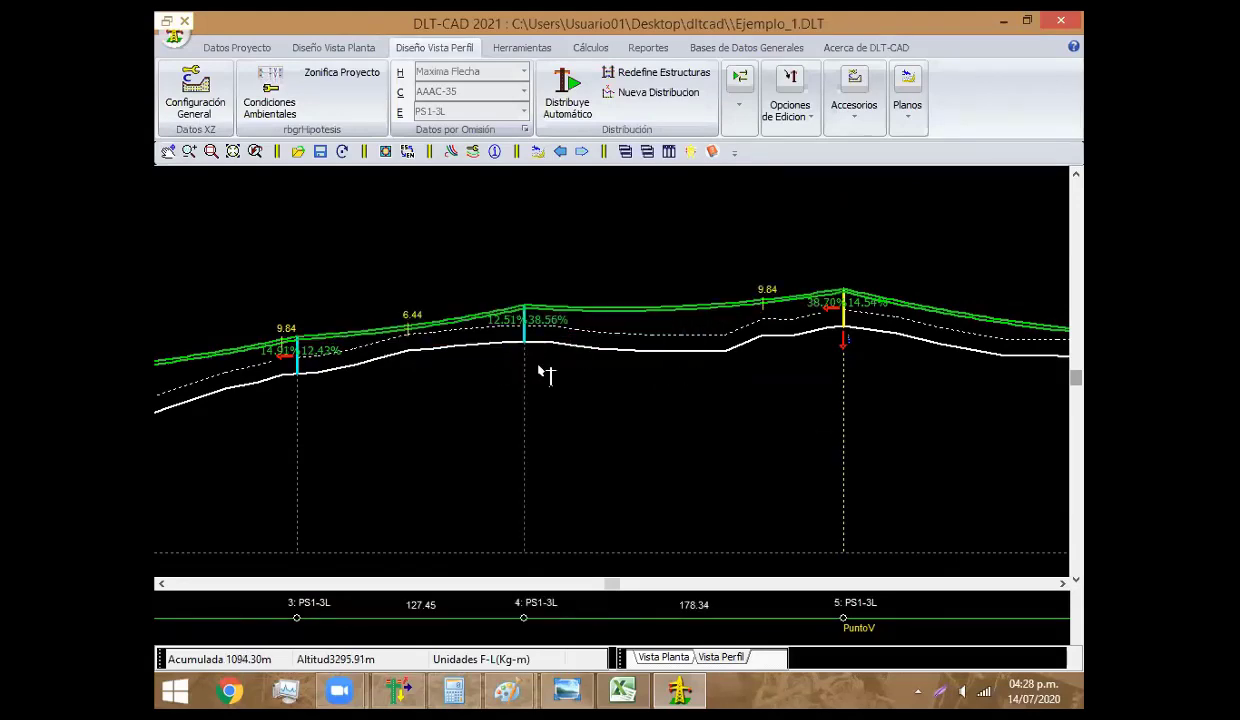
Move support 7 slightly to the left
scroll(545, 374, "down", 3)
scroll(568, 437, "down", 5)
scroll(375, 415, "down", 1)
scroll(378, 415, "down", 3)
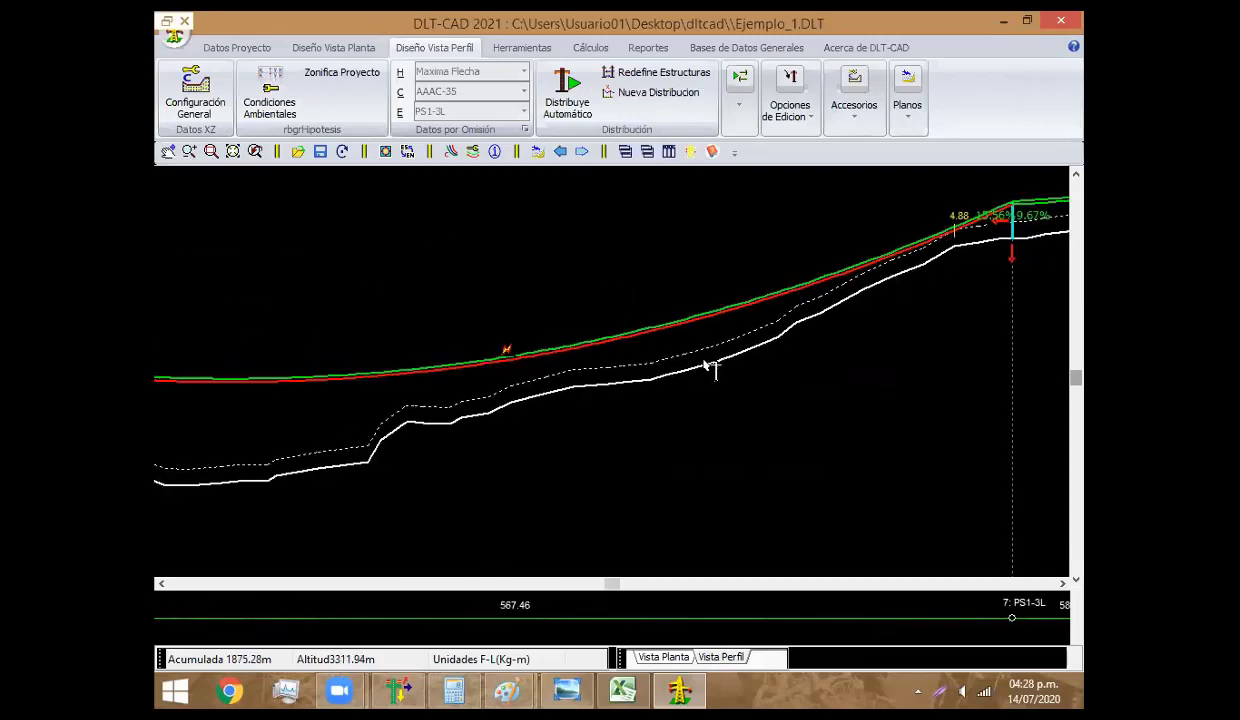
scroll(556, 485, "down", 3)
right_click(537, 342)
mouse_move(552, 424)
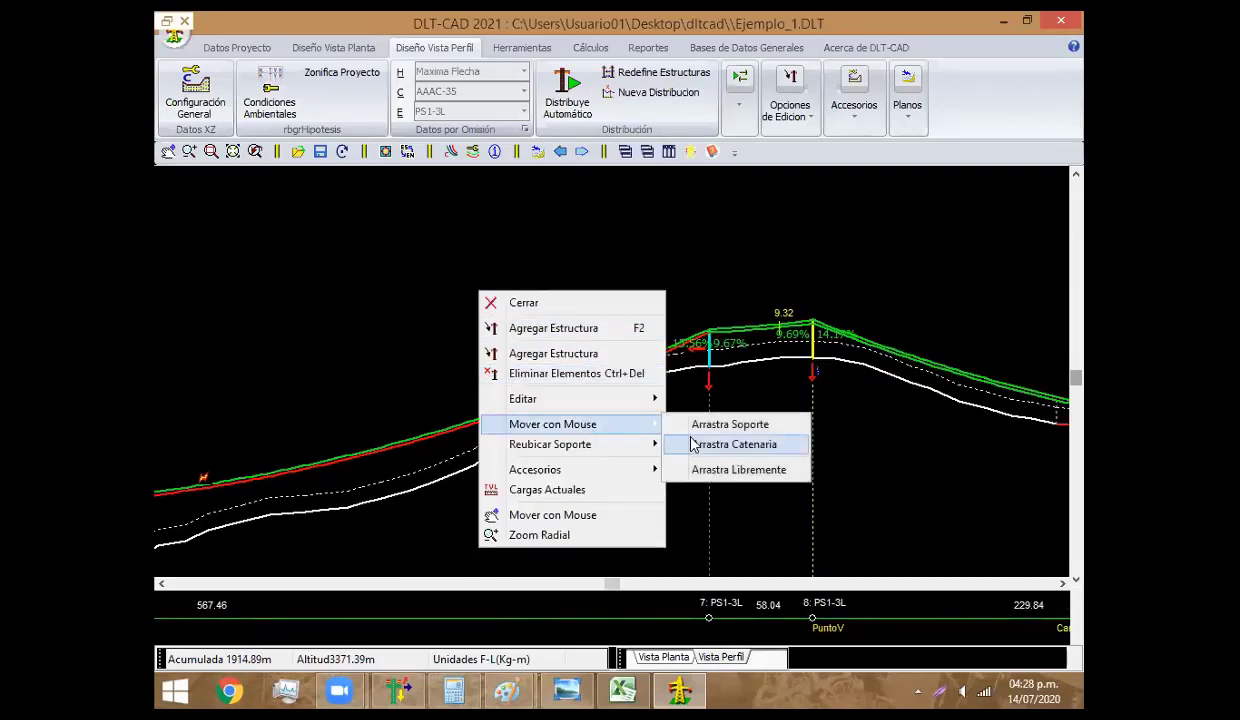
left_click(705, 421)
left_click(666, 360)
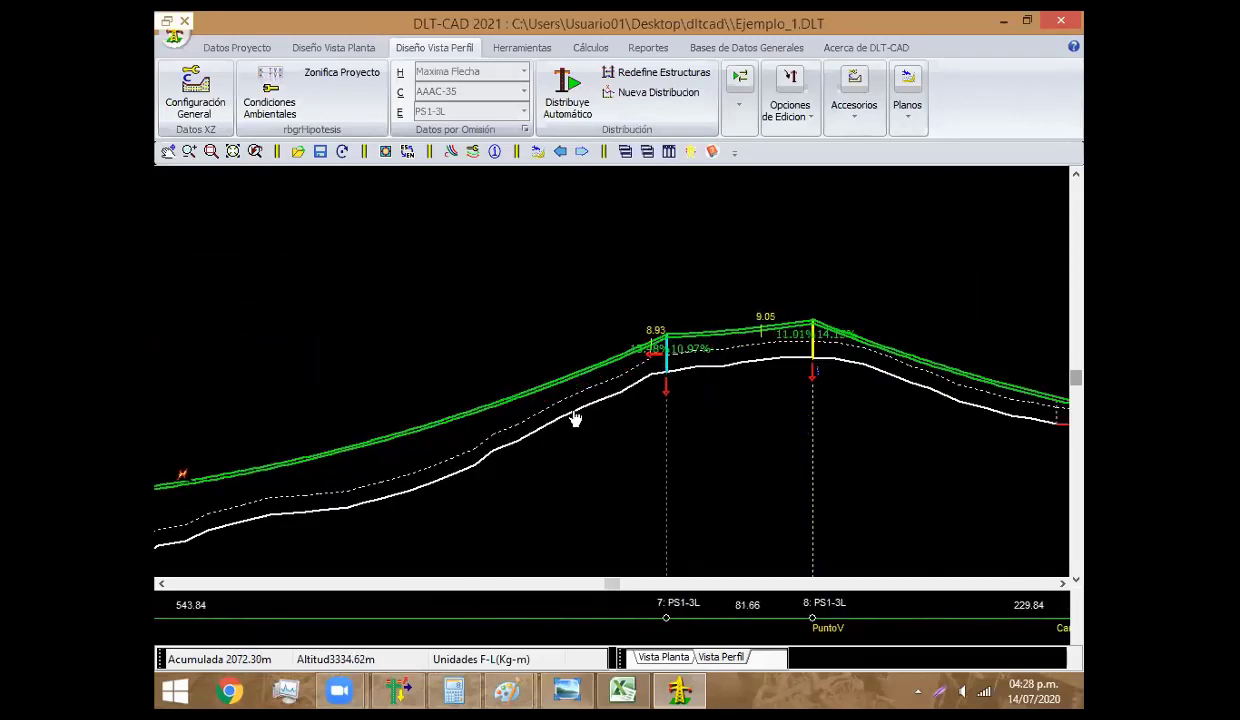
Add a new support on the profile near support 10
left_click_drag(576, 420, 524, 372)
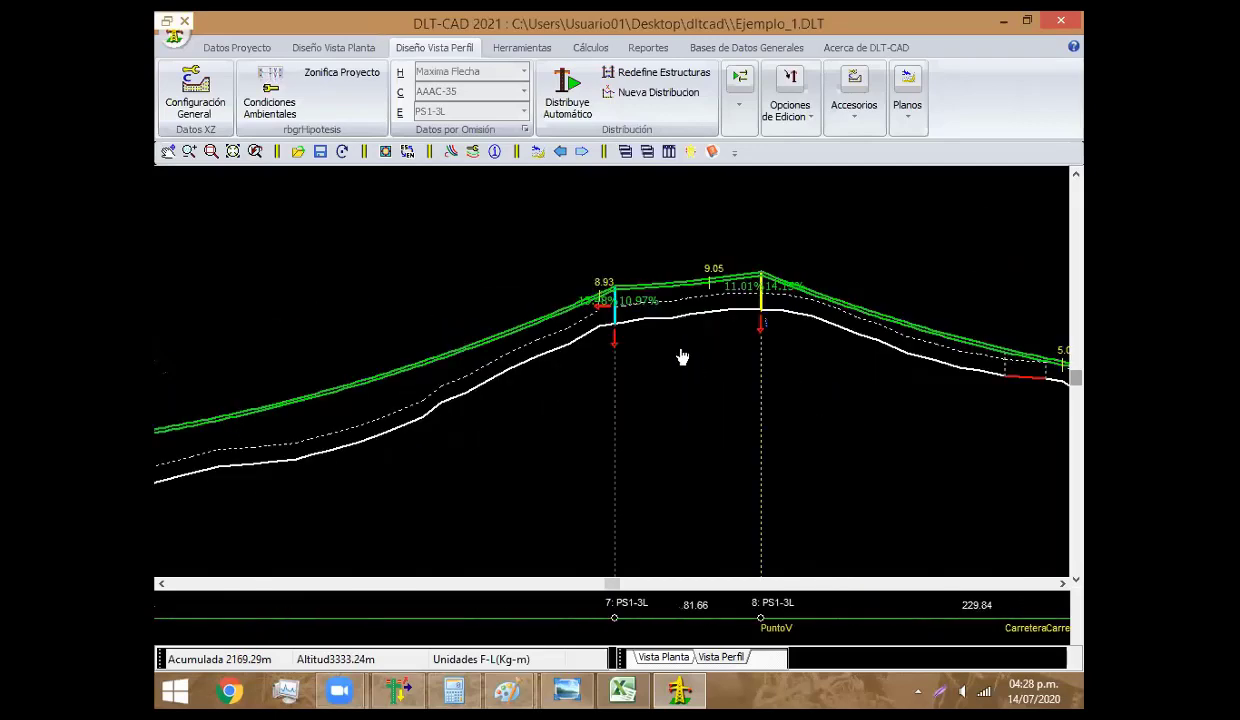
mouse_move(739, 399)
left_mouse_down()
mouse_move(396, 415)
mouse_move(603, 418)
left_mouse_up()
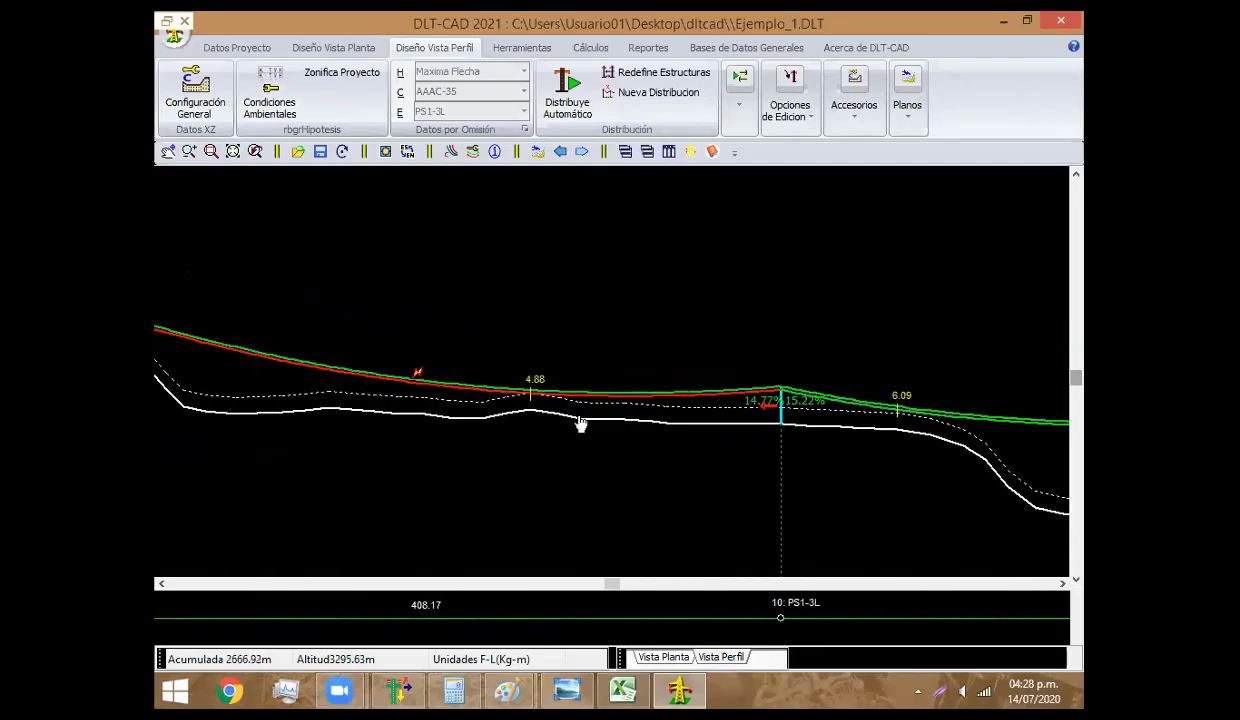
right_click(488, 349)
mouse_move(545, 526)
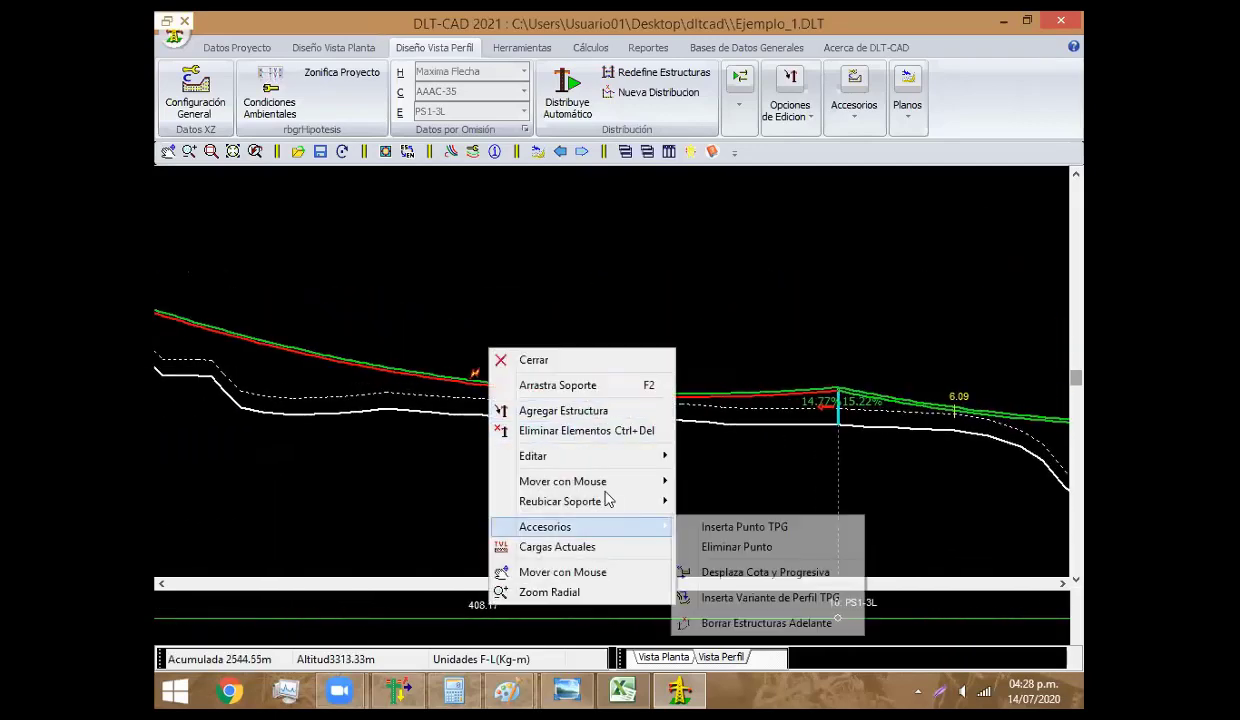
left_click(595, 411)
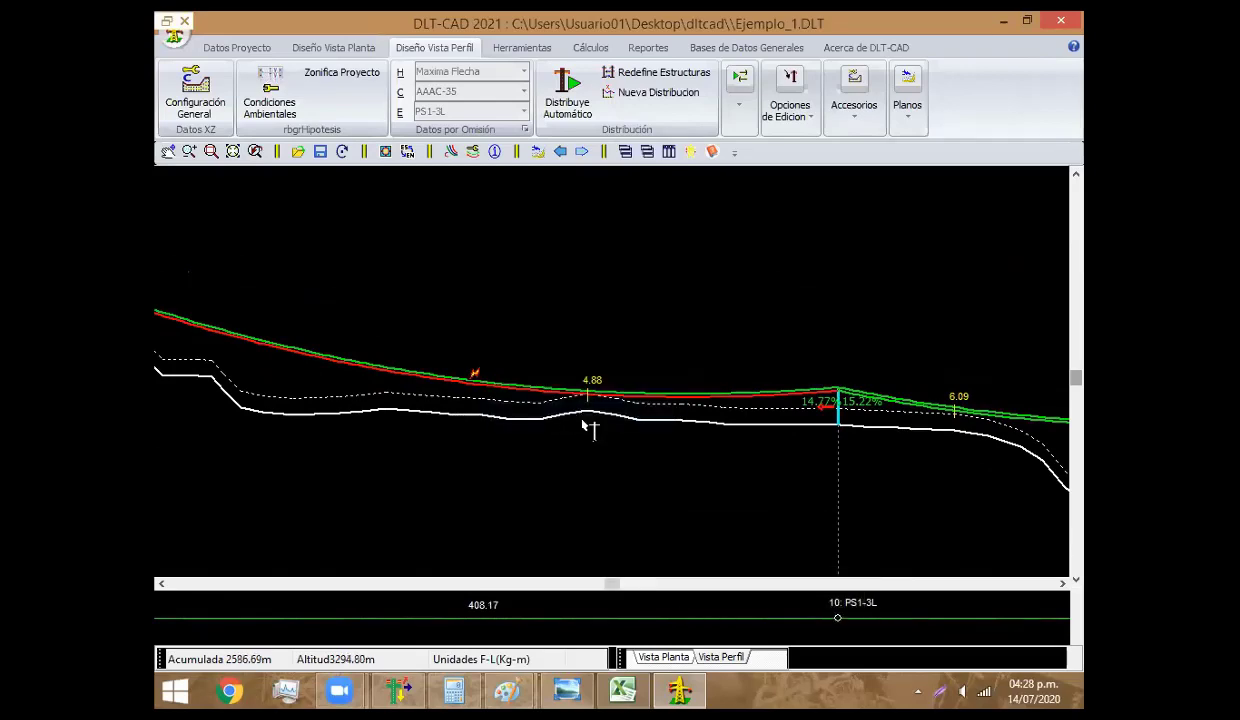
left_click(587, 429)
Shift support 13 left and support 12 right, shortening the span to 73.12
key("Right")
key("Right")
key("Right")
key("Right")
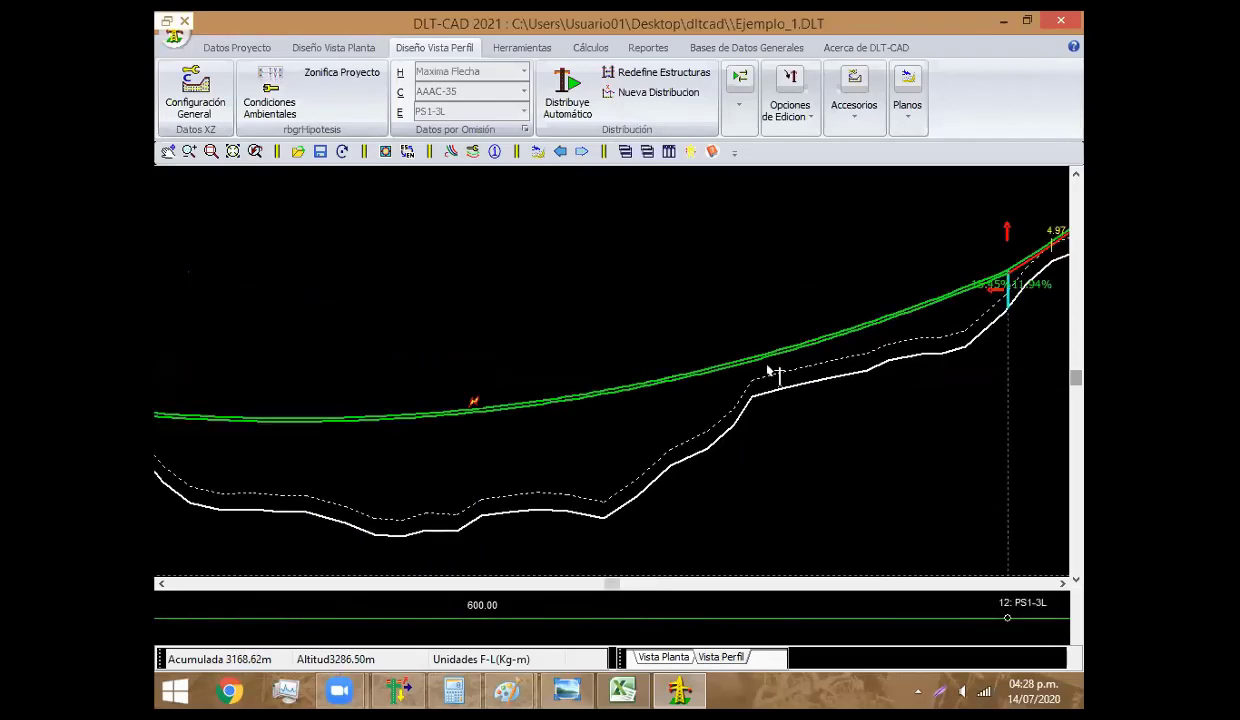
key("Right")
key("Right")
right_click(643, 313)
mouse_move(716, 444)
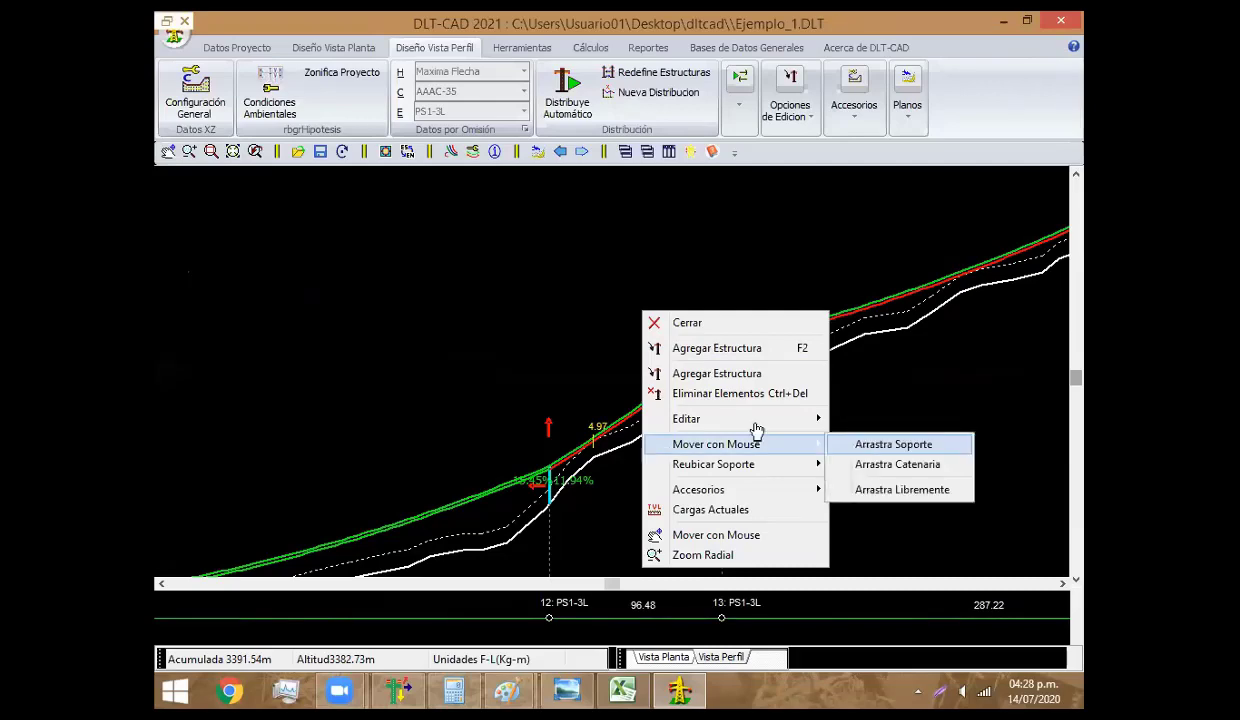
left_click(914, 446)
left_click(700, 367)
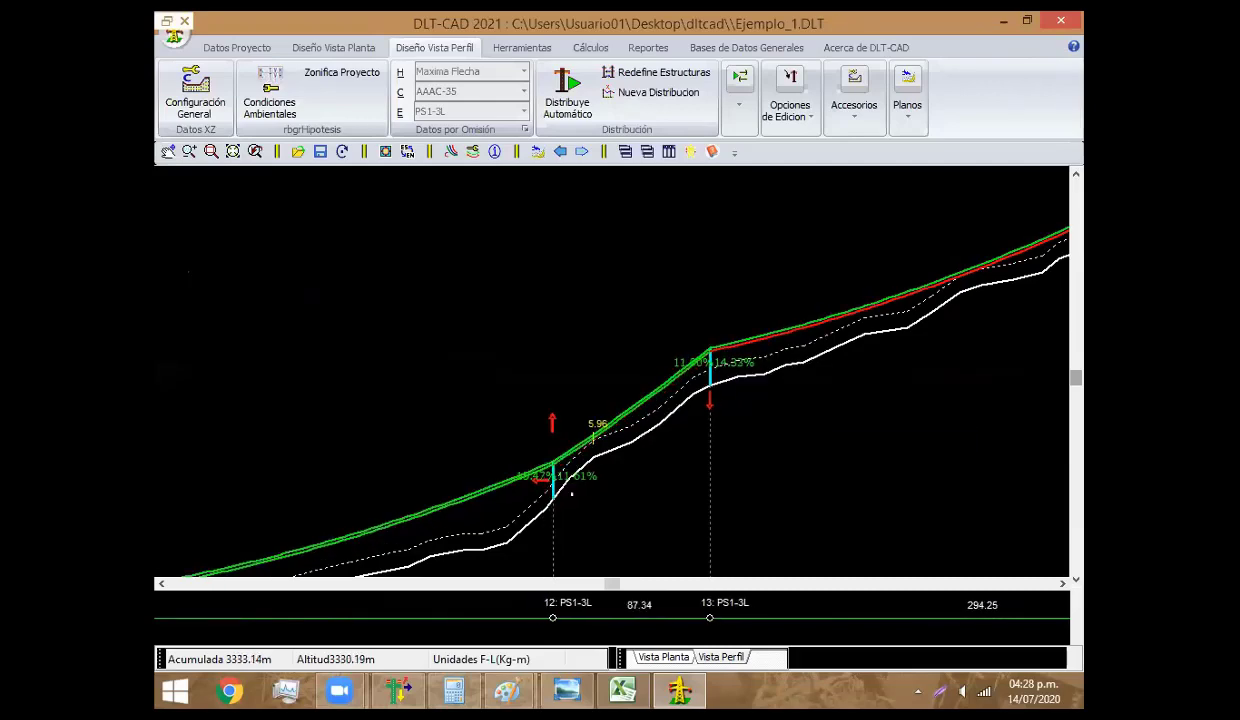
left_click(581, 478)
Move support 14 left and add new support 15 on the uphill slope
key("Right")
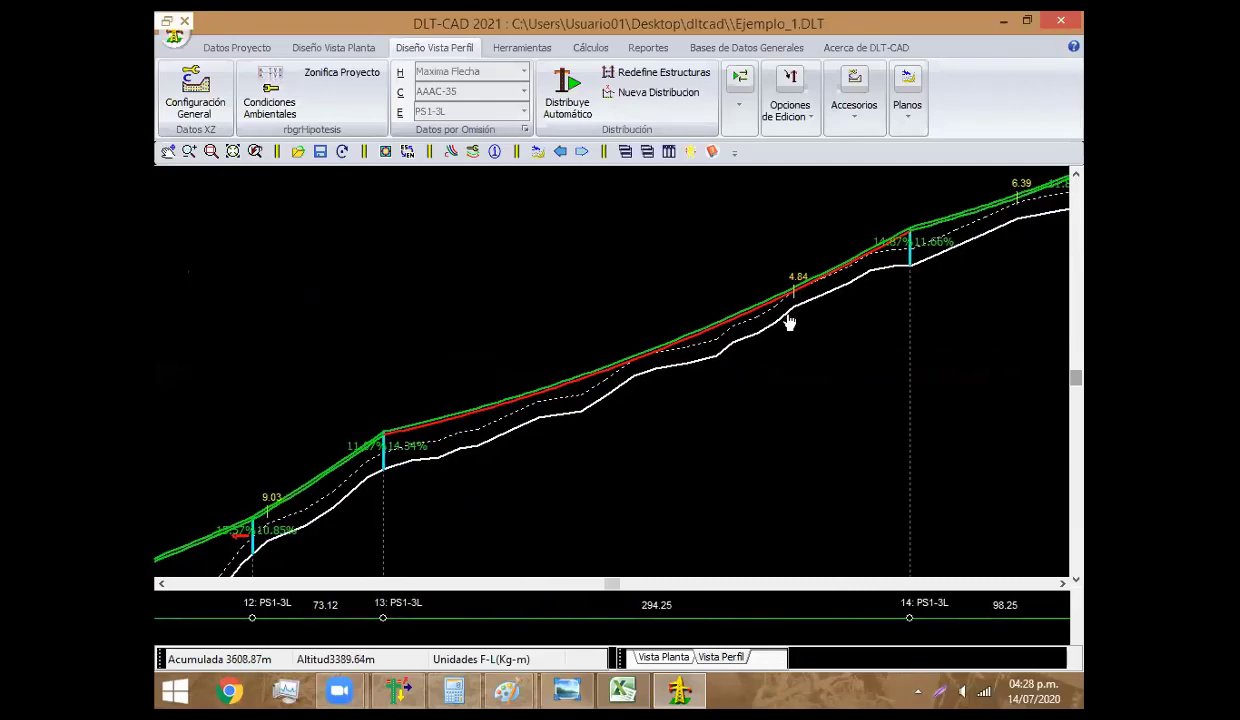
left_click(607, 383)
left_click(589, 380)
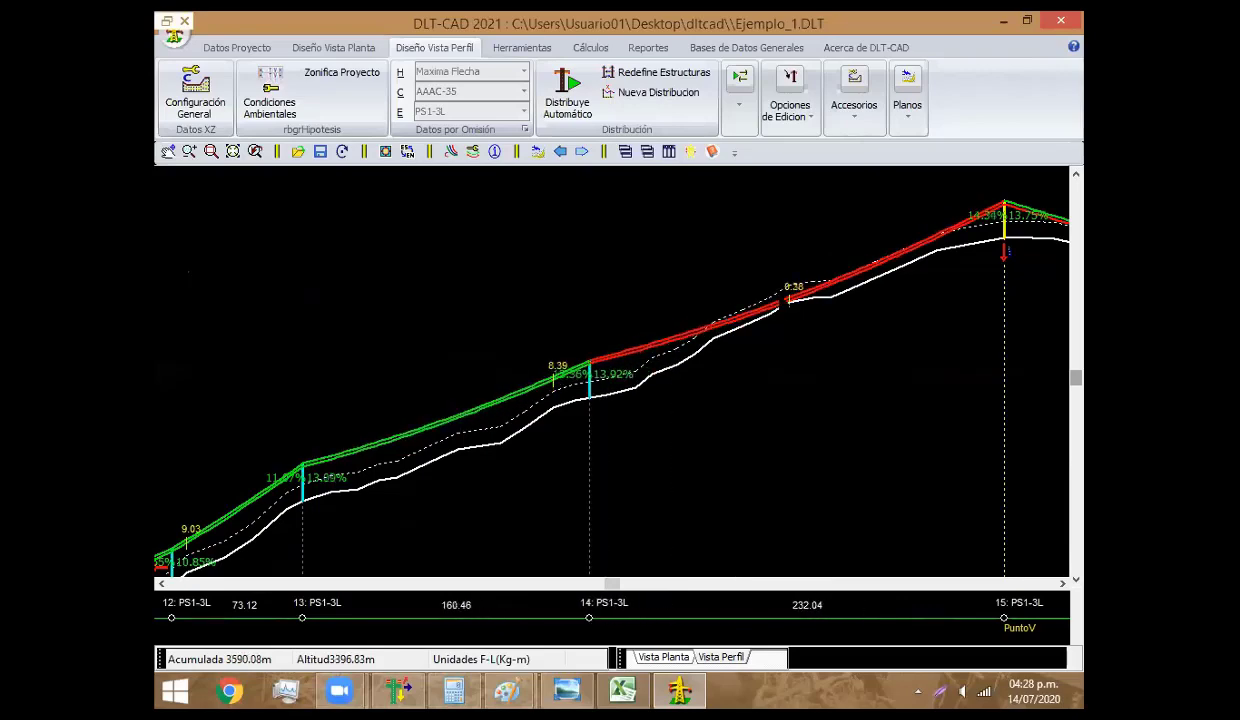
right_click(780, 258)
left_click(820, 328)
left_click(822, 297)
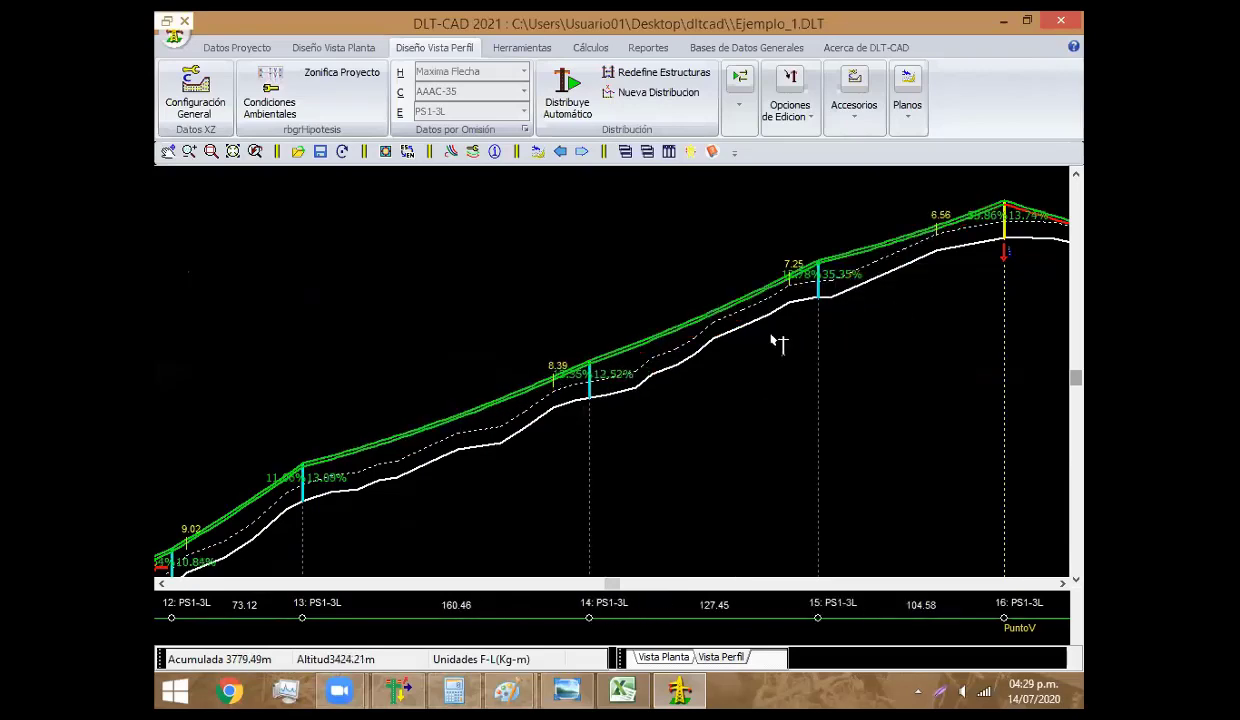
Drag support 19 slightly left along the terrain and review supports 20 and 21
key("Right")
key("Right")
key("Right")
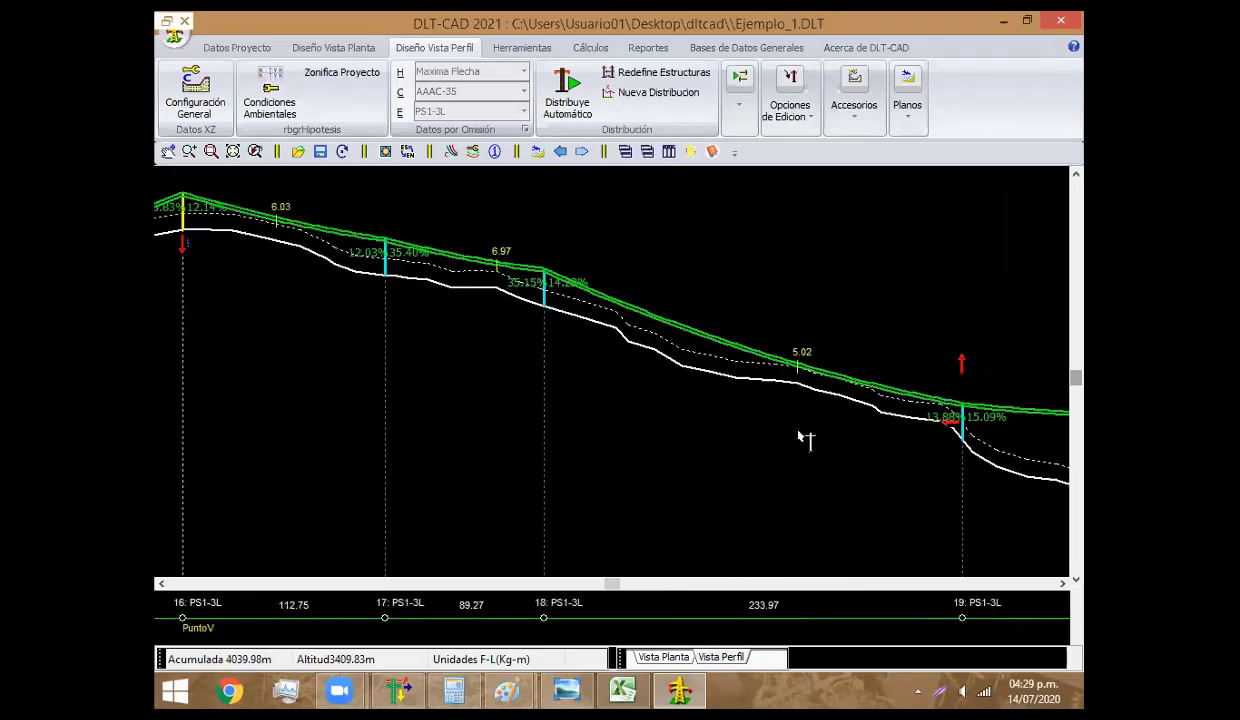
key("Right")
key("Right")
right_click(613, 317)
mouse_move(686, 449)
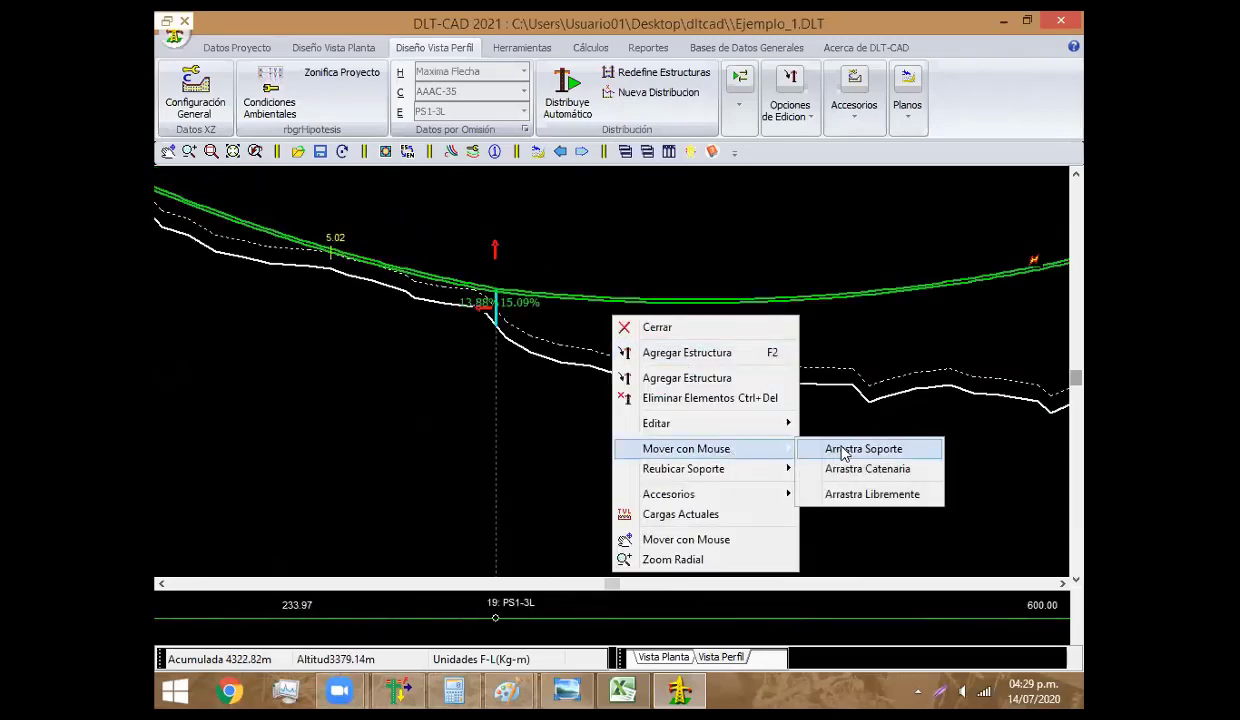
left_click(845, 448)
left_click_drag(498, 327, 476, 318)
key("Right")
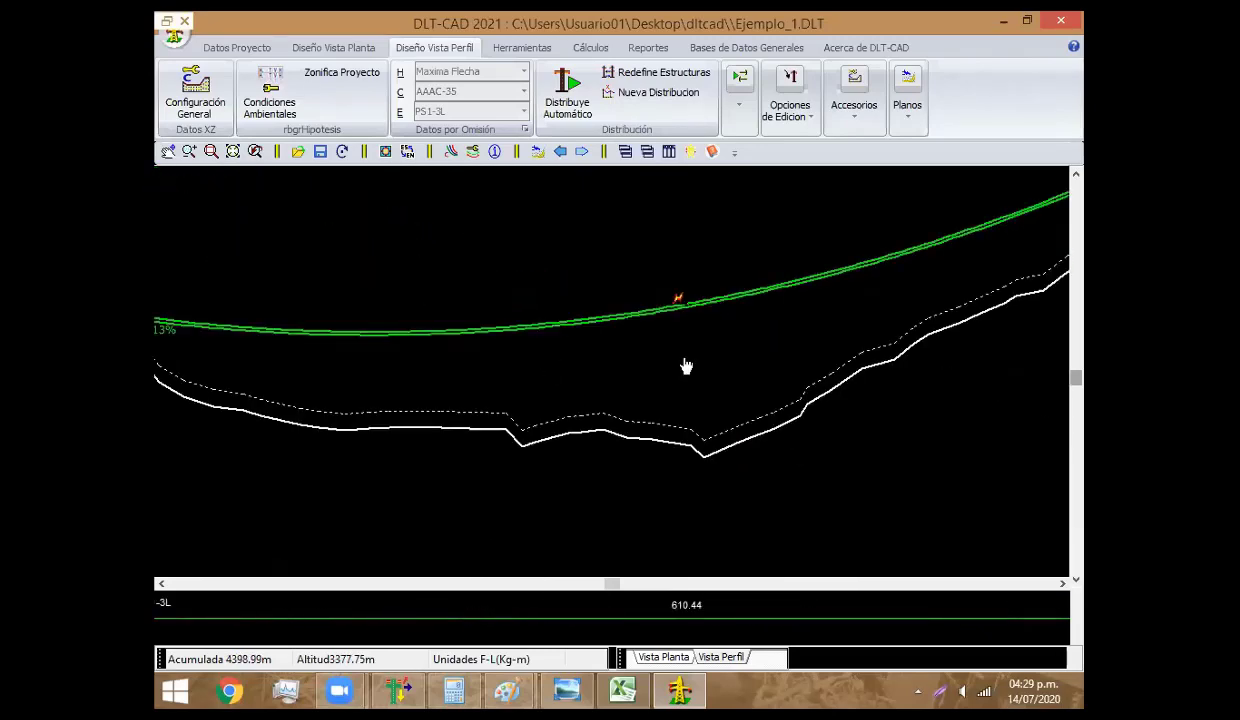
key("Right")
key("Left")
scroll(515, 433, "down", 3)
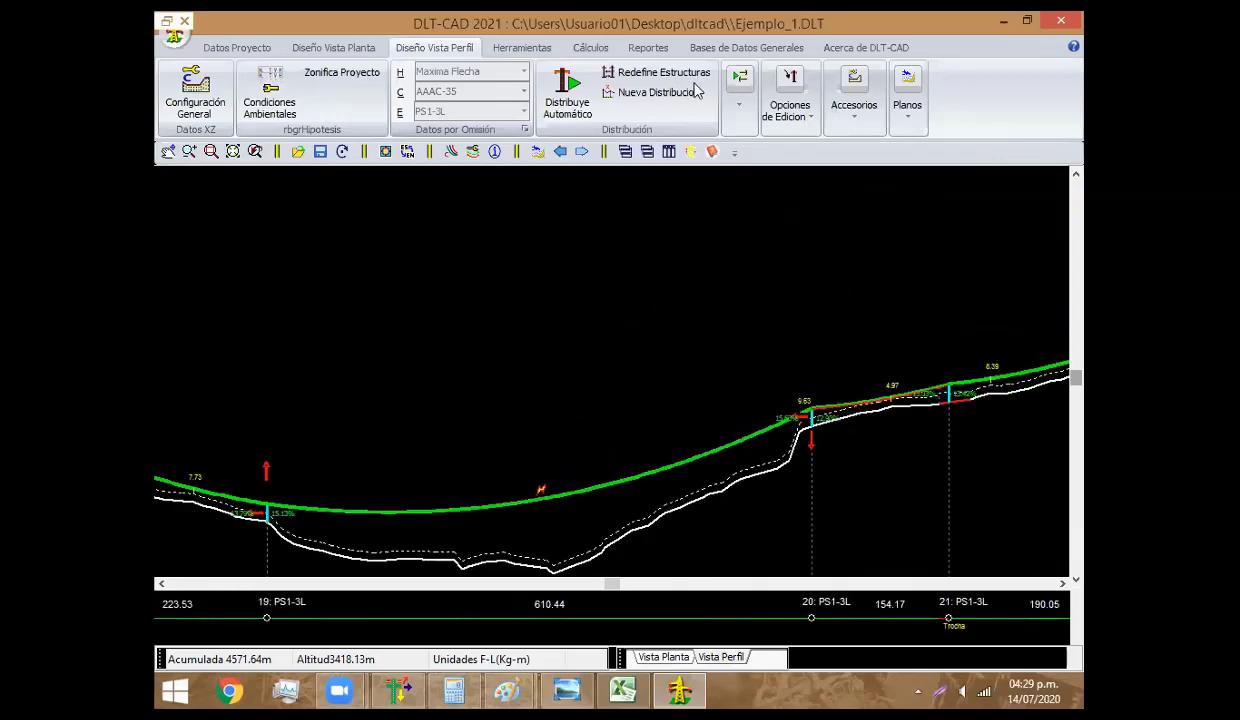
left_click(660, 72)
Enable automatic end-of-line and angle lists, using TS-3L for line ends and PR3-3L anchors
left_click(214, 176)
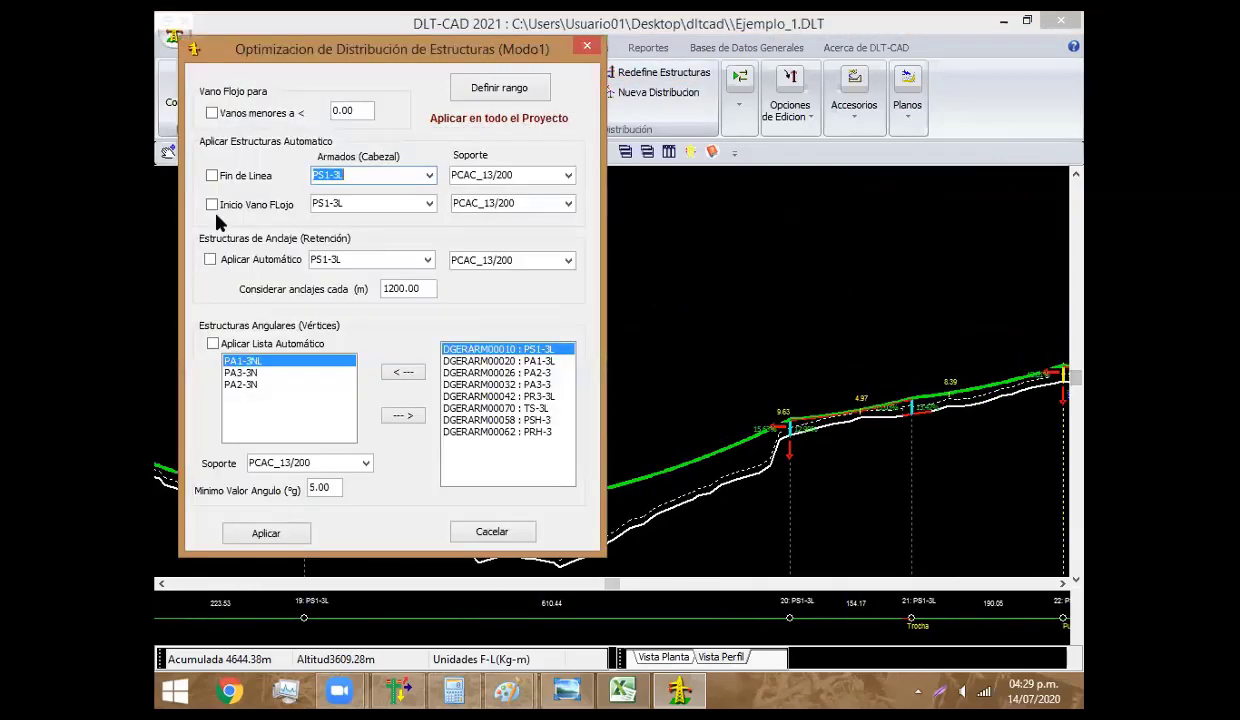
left_click(214, 344)
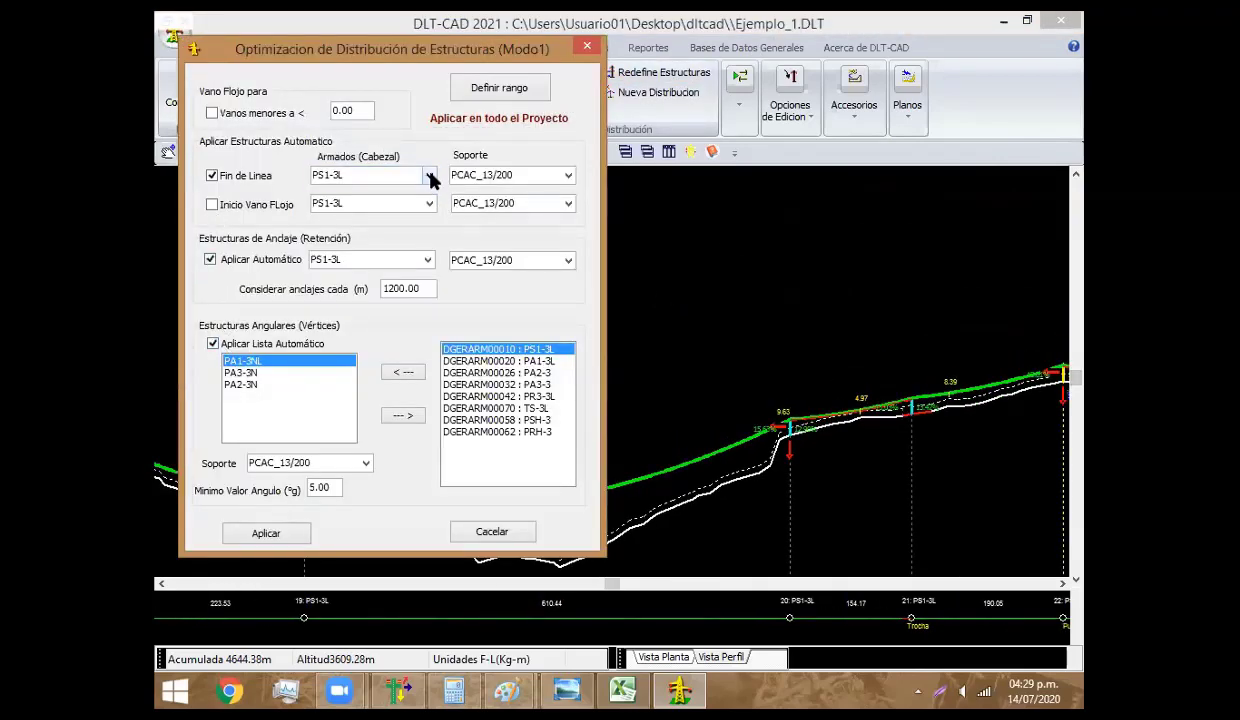
left_click(430, 178)
left_click(410, 250)
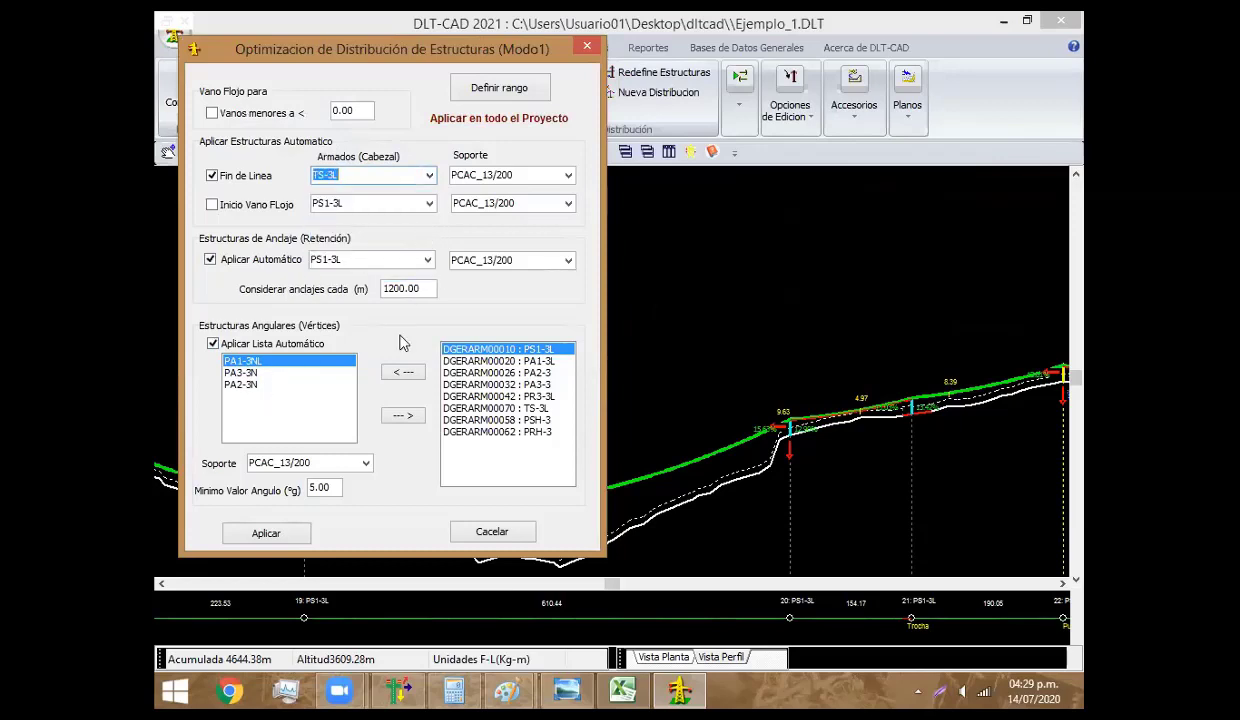
left_click(428, 261)
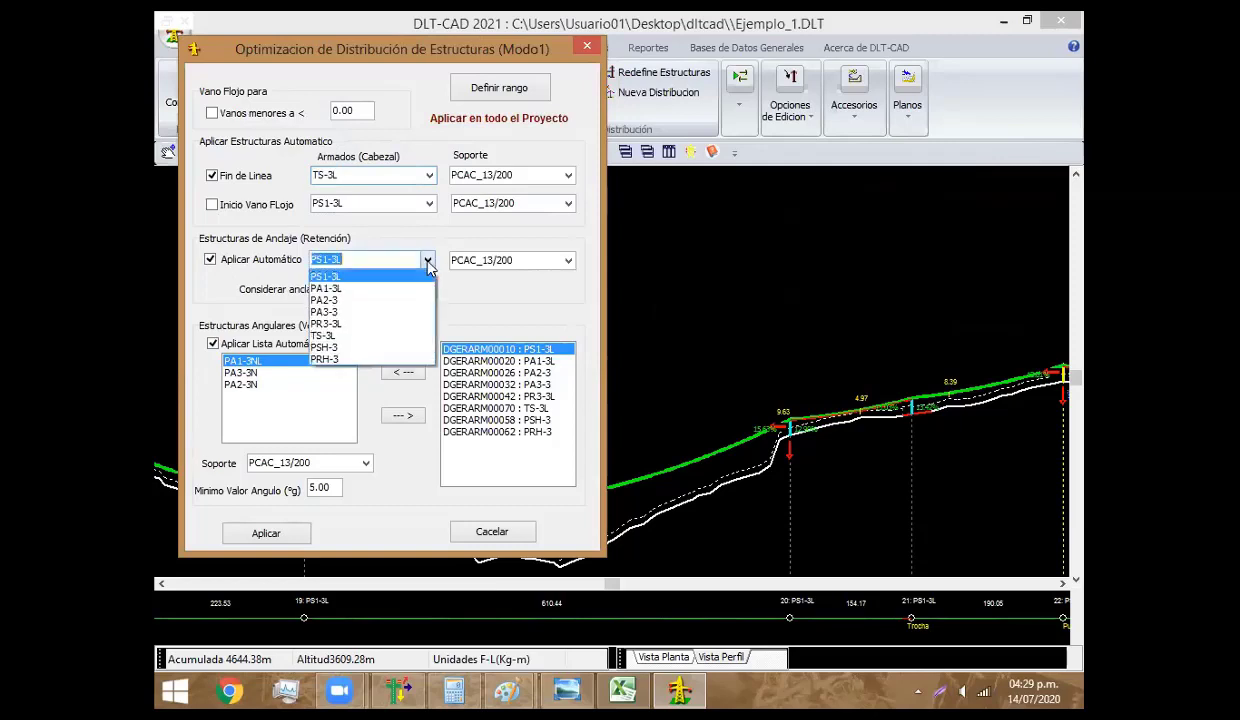
left_click(366, 324)
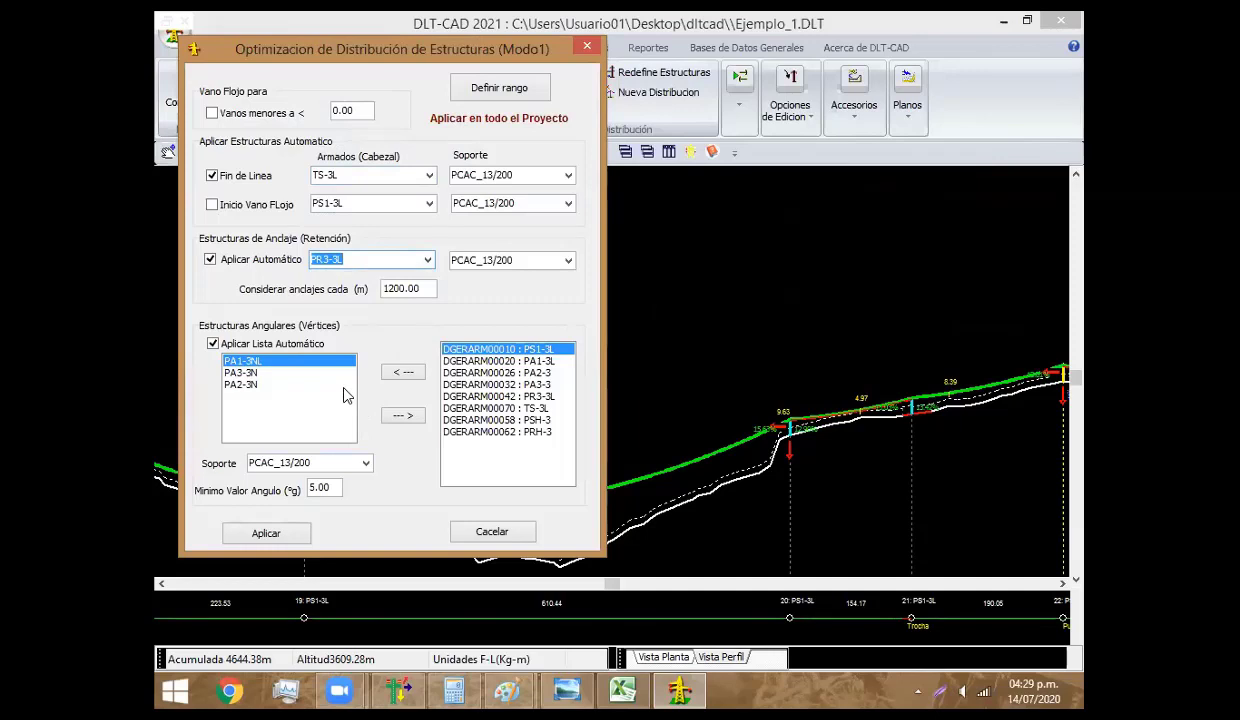
Replace the angle structure list with PA1-3L, PA2-3 and PA3-3
left_click(405, 418)
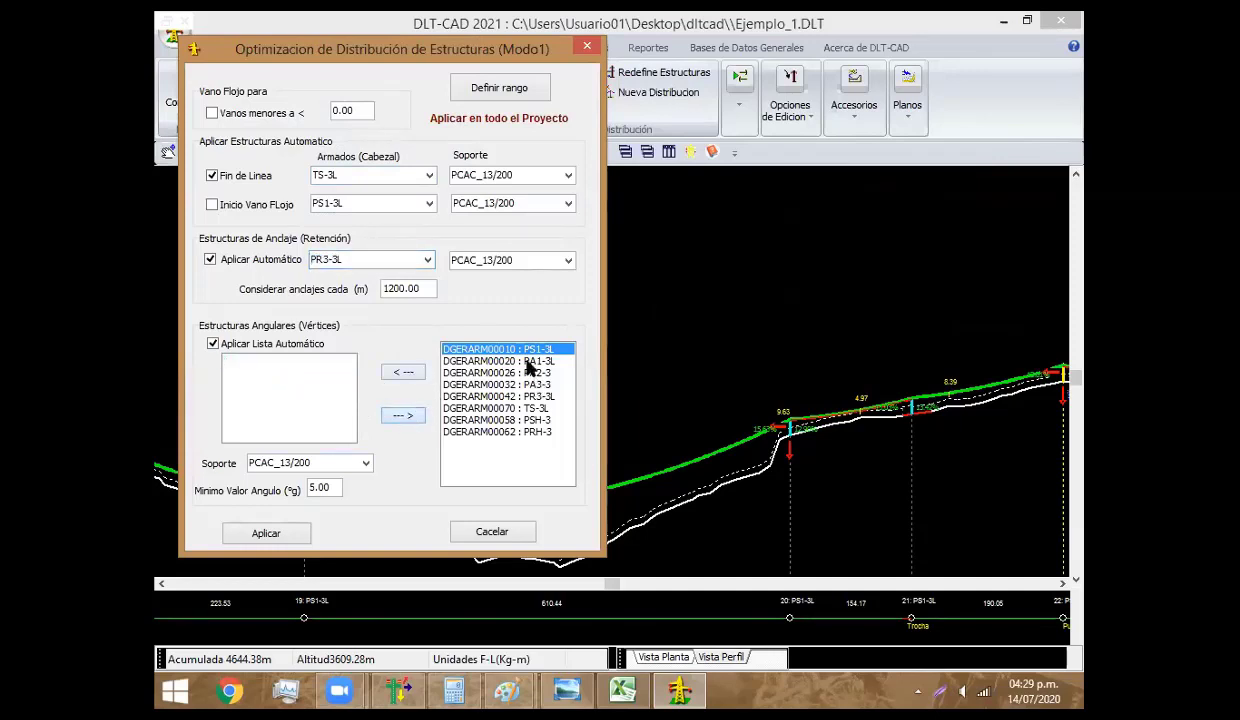
left_click(527, 362)
left_click(405, 373)
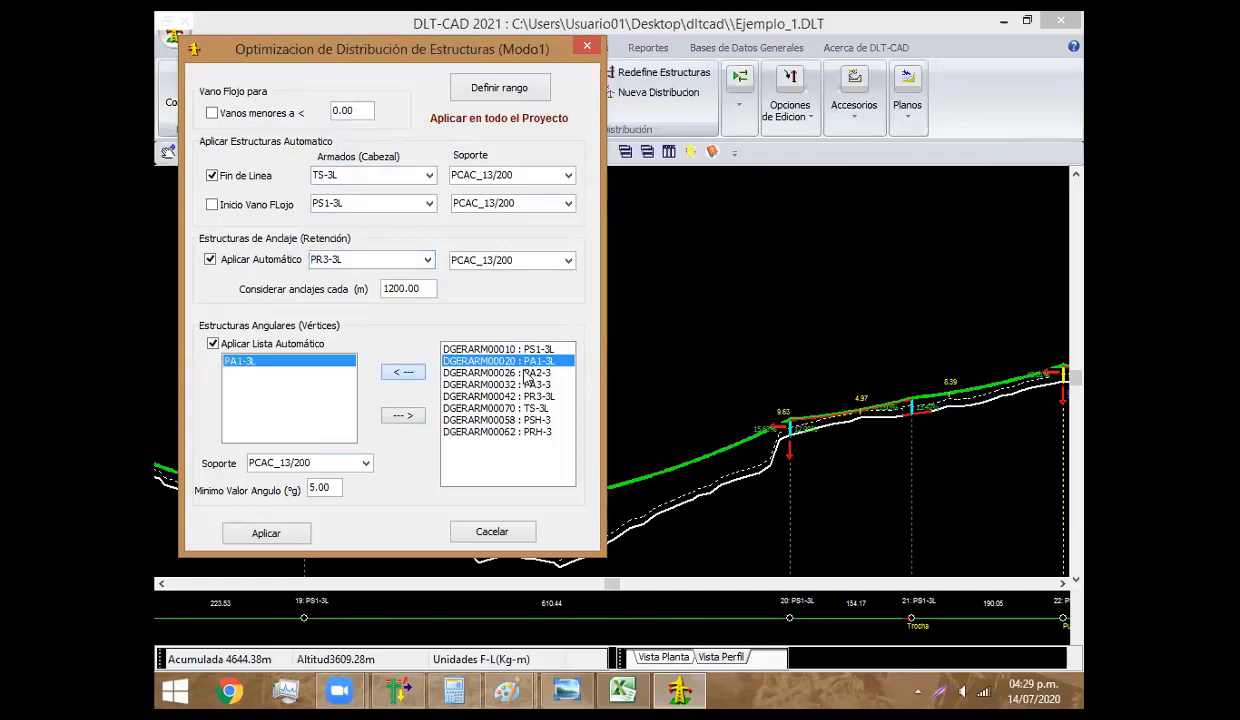
left_click(500, 372)
left_click(405, 373)
left_click(513, 385)
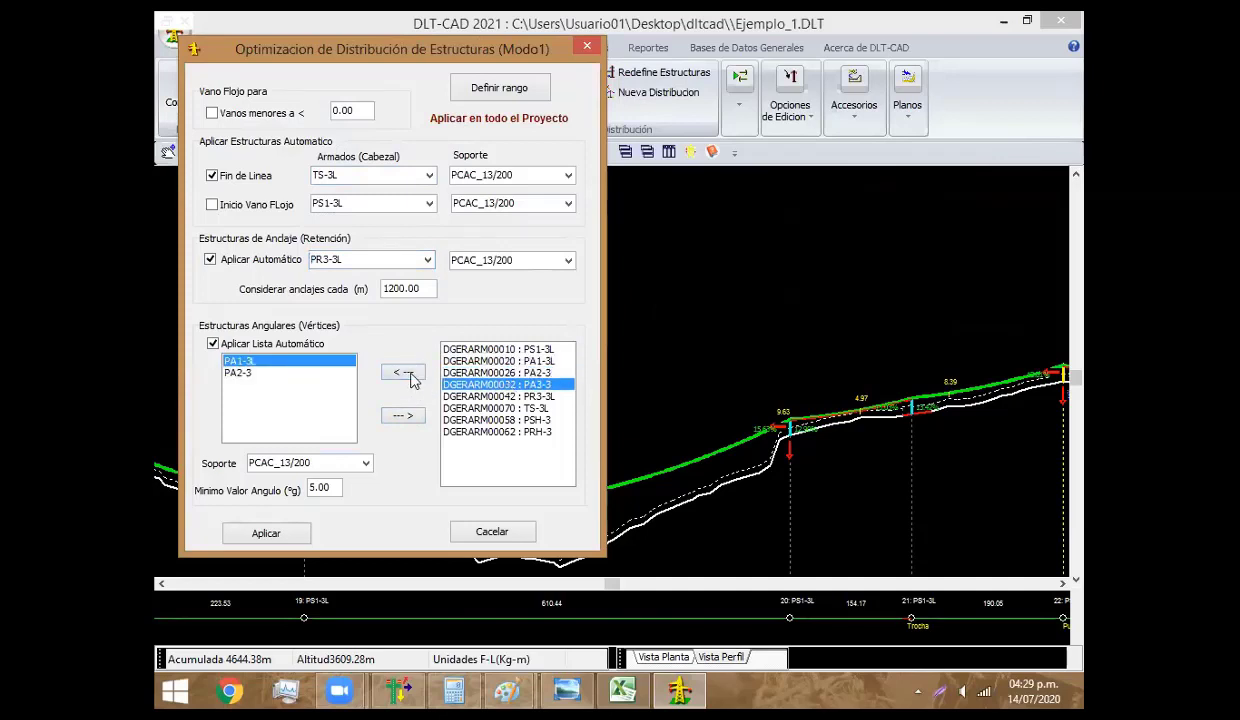
left_click(403, 372)
Use PCAC_13/300 poles for angle, anchor and end-of-line structures and apply project-wide
left_click(367, 463)
left_click(340, 488)
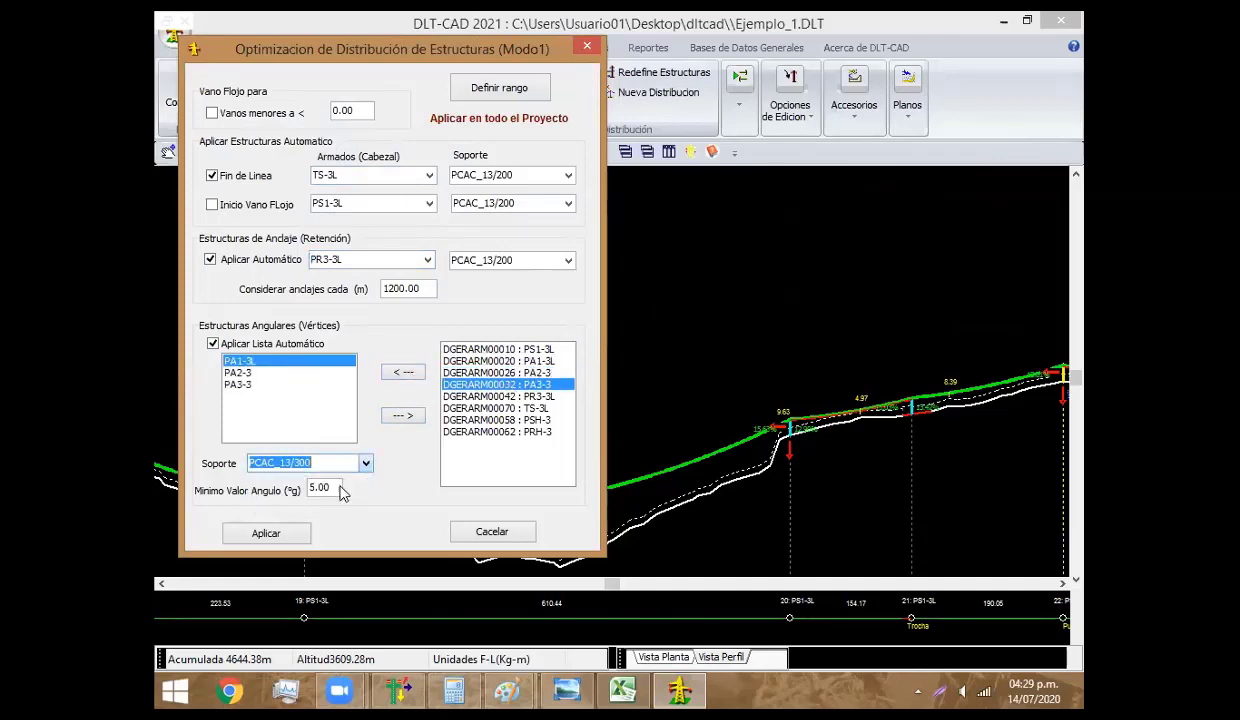
left_click(568, 260)
left_click(540, 288)
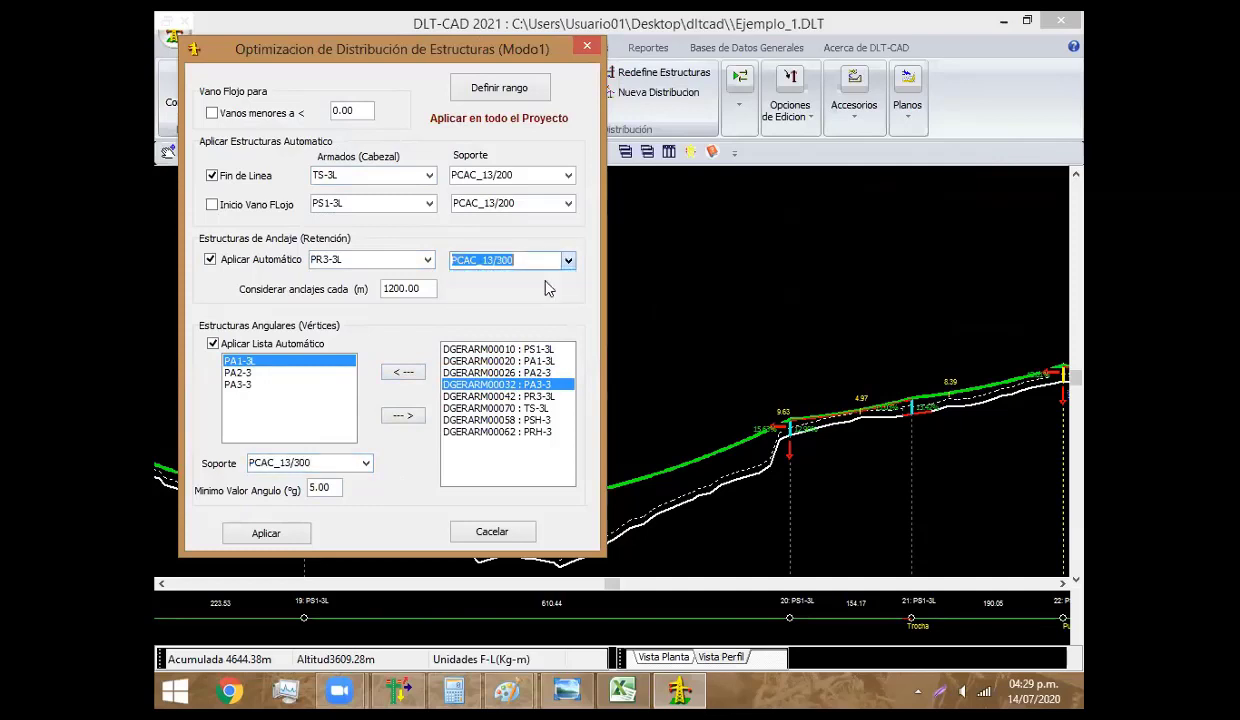
left_click(568, 175)
left_click(549, 205)
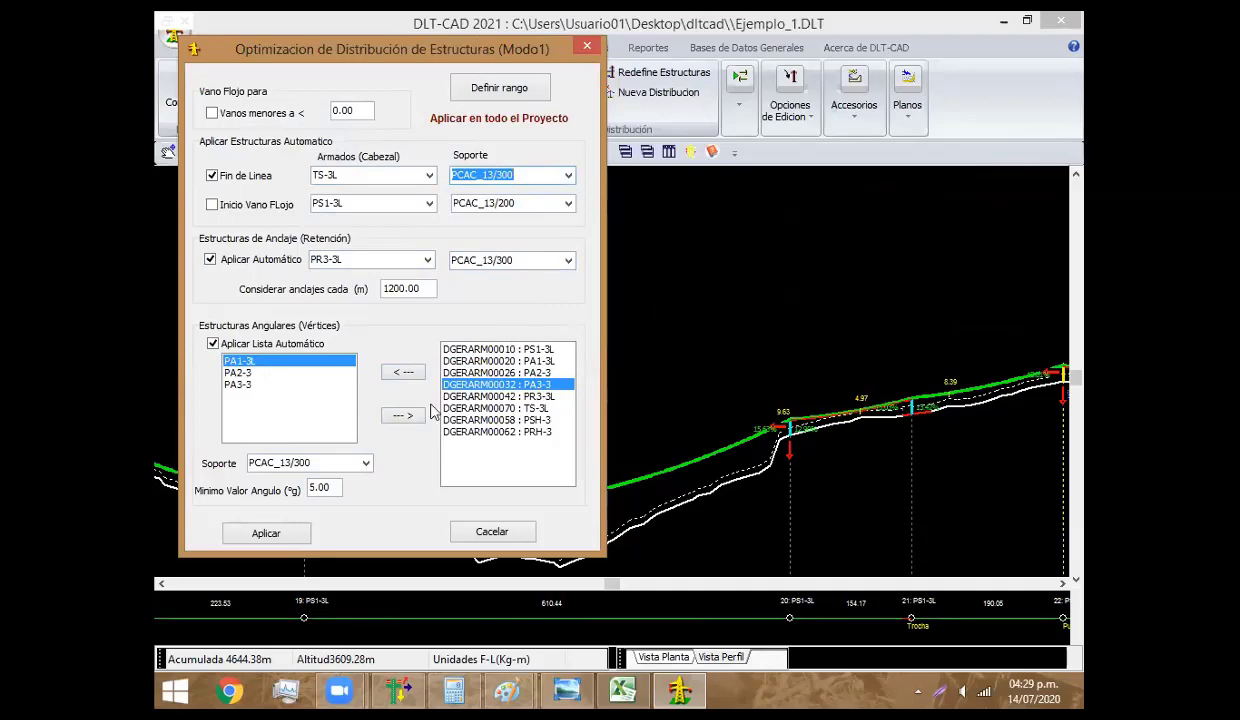
left_click(267, 533)
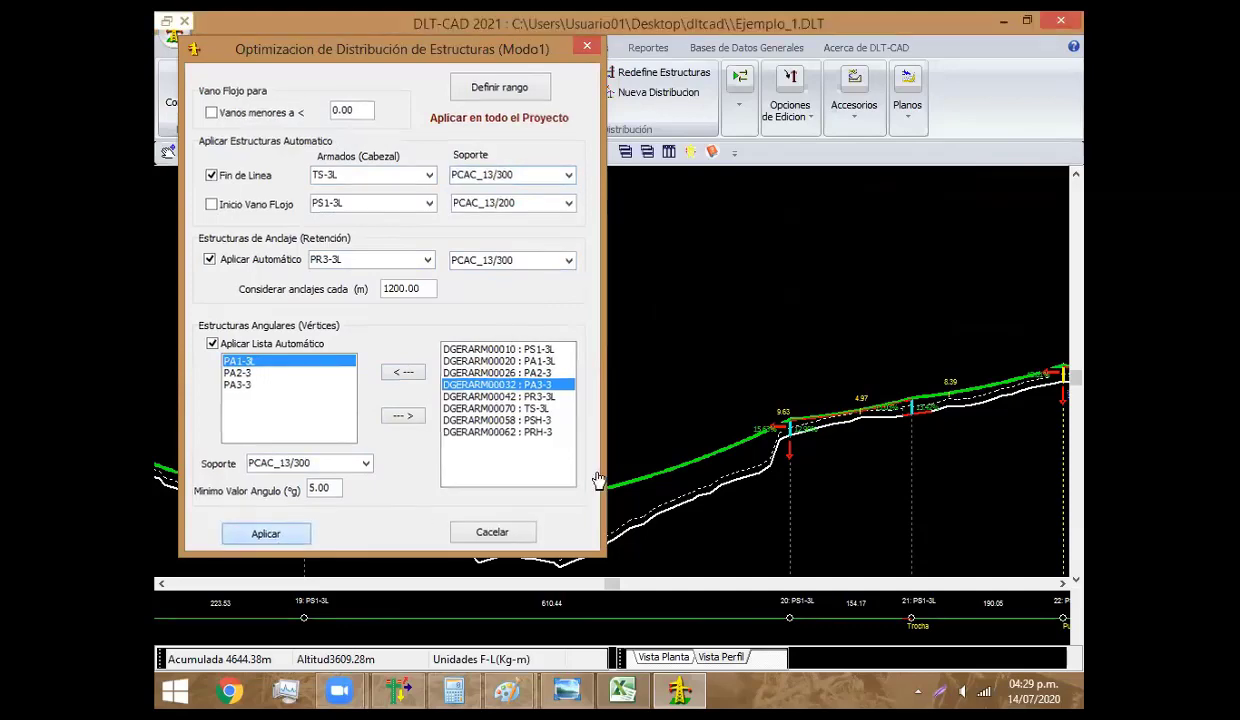
Shift support 21 left and add a new support in the long span after support 22
scroll(811, 379, "down", 2)
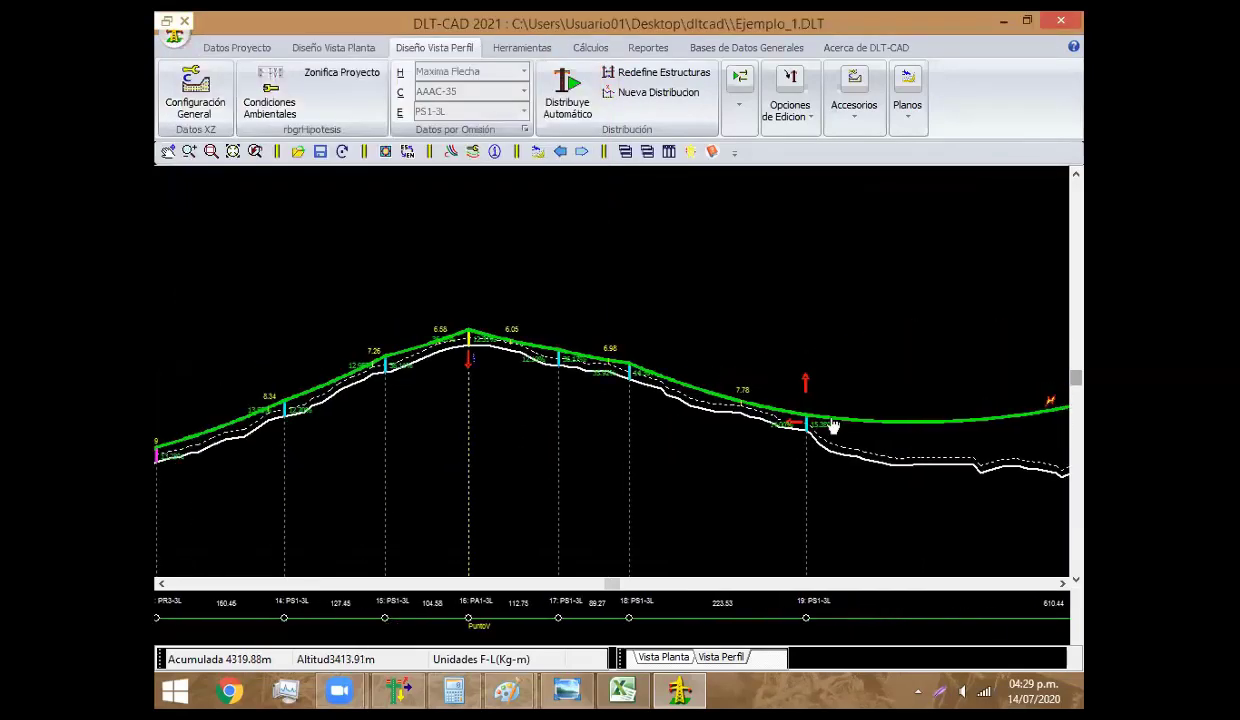
scroll(830, 426, "up", 2)
scroll(578, 502, "up", 2)
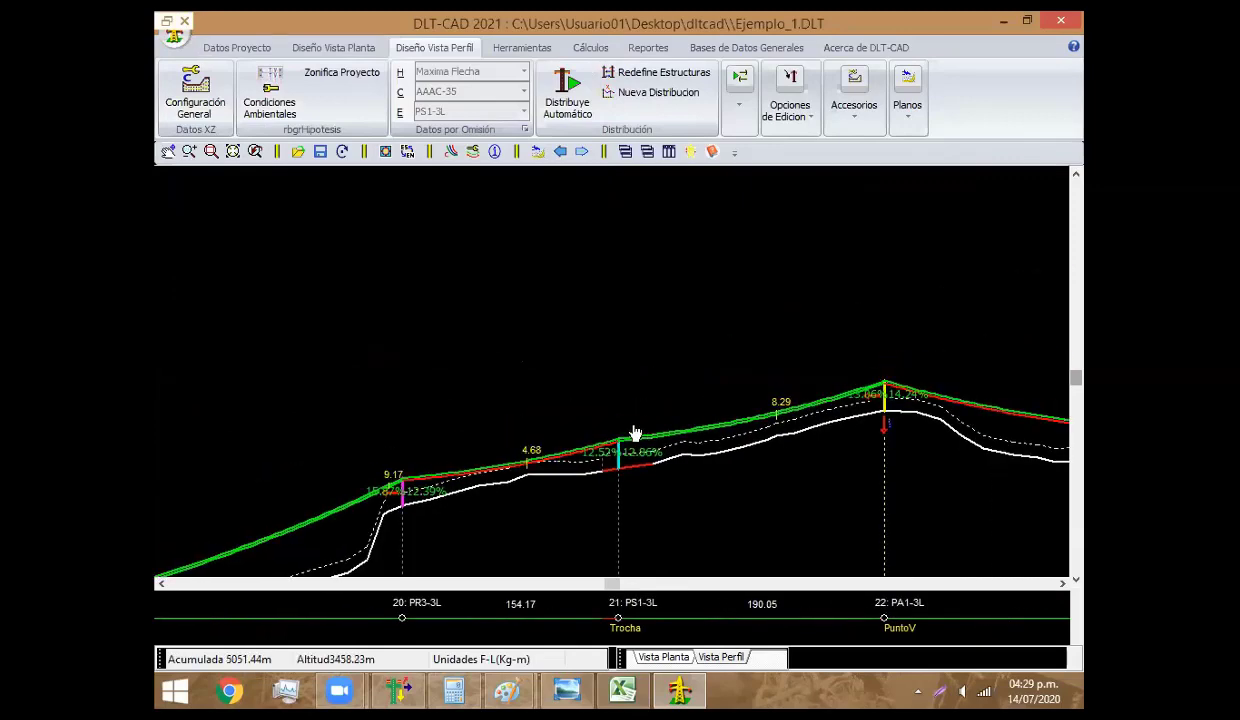
scroll(637, 435, "up", 2)
left_click_drag(607, 432, 561, 448)
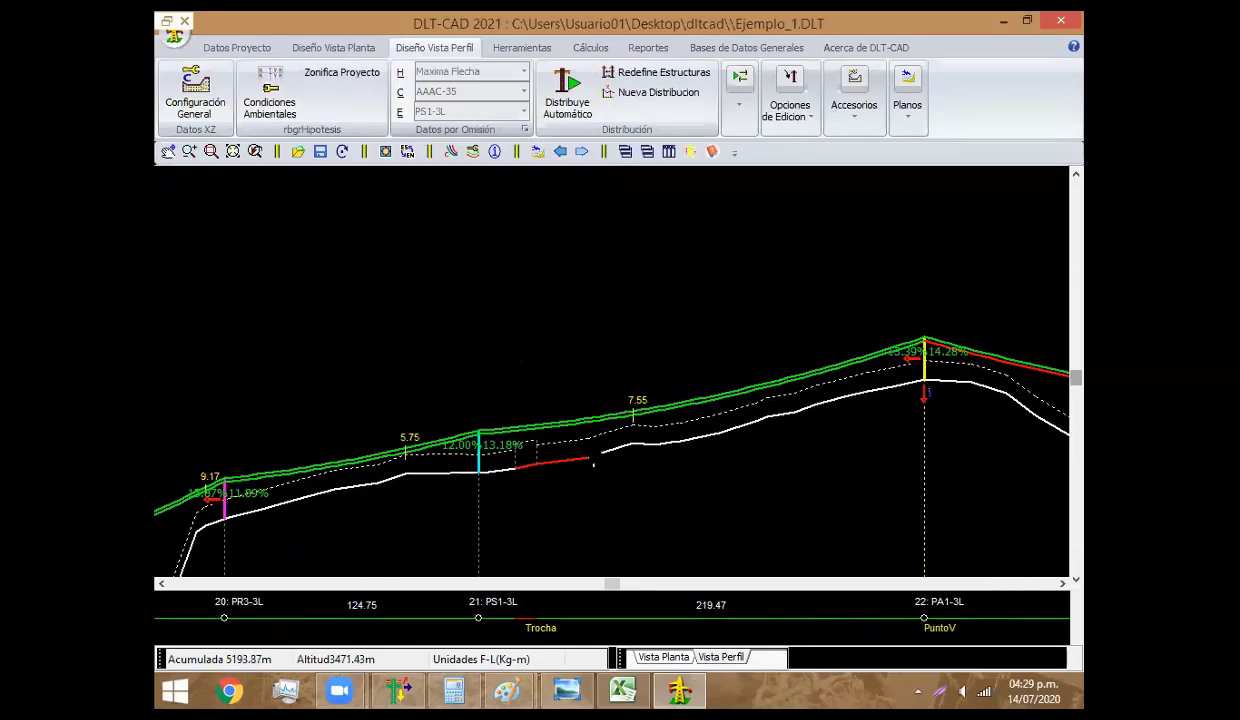
key("Right")
right_click(567, 404)
mouse_move(612, 510)
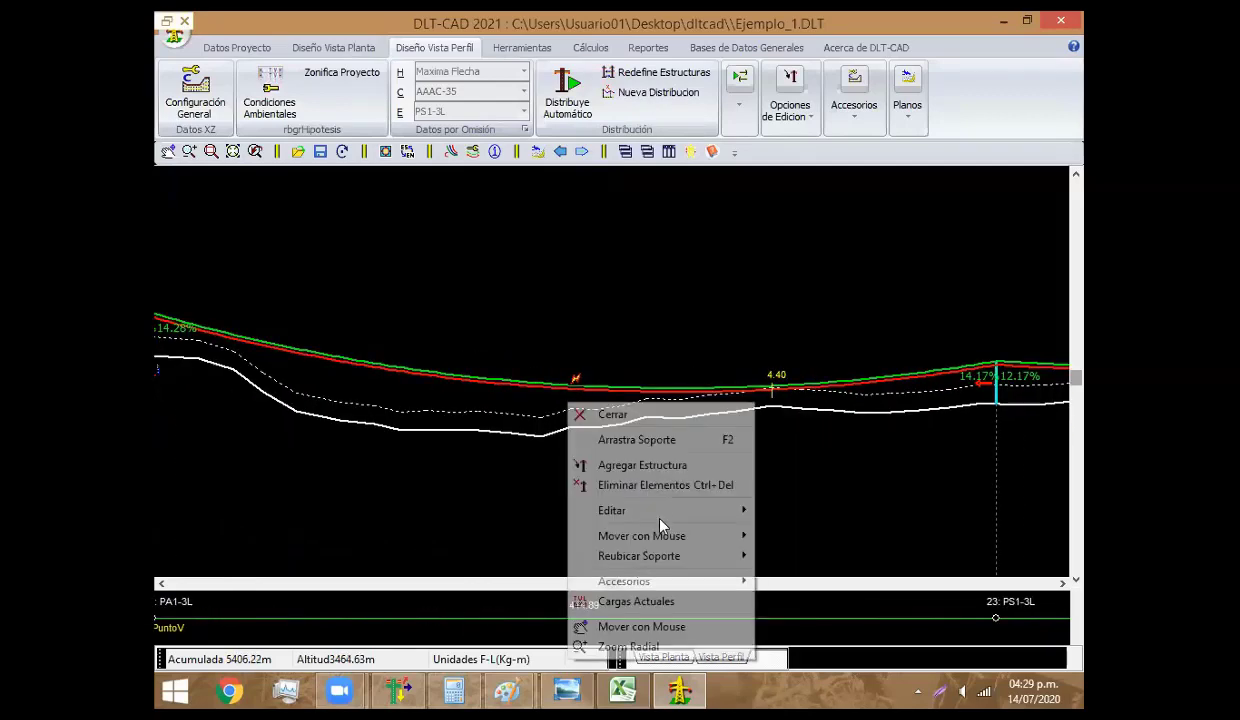
left_click(642, 465)
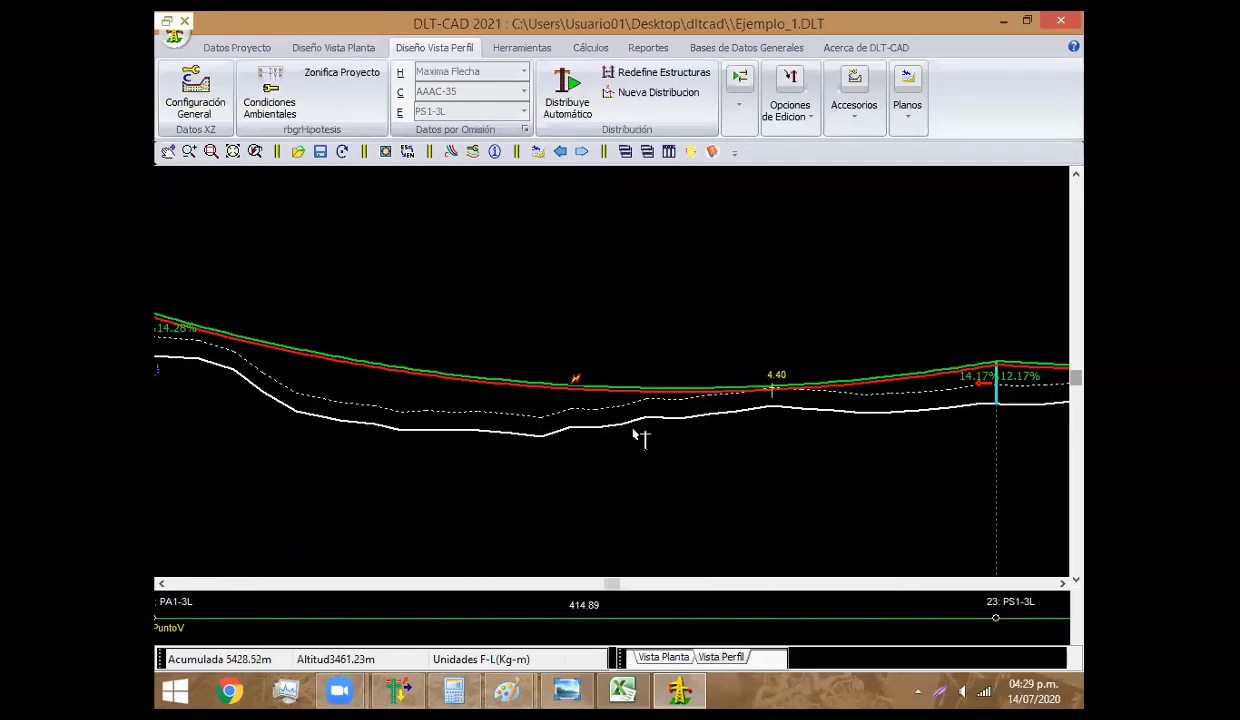
left_click(641, 435)
Move supports 24 and 26 to even out spans, inserting a new support between them
right_click(589, 379)
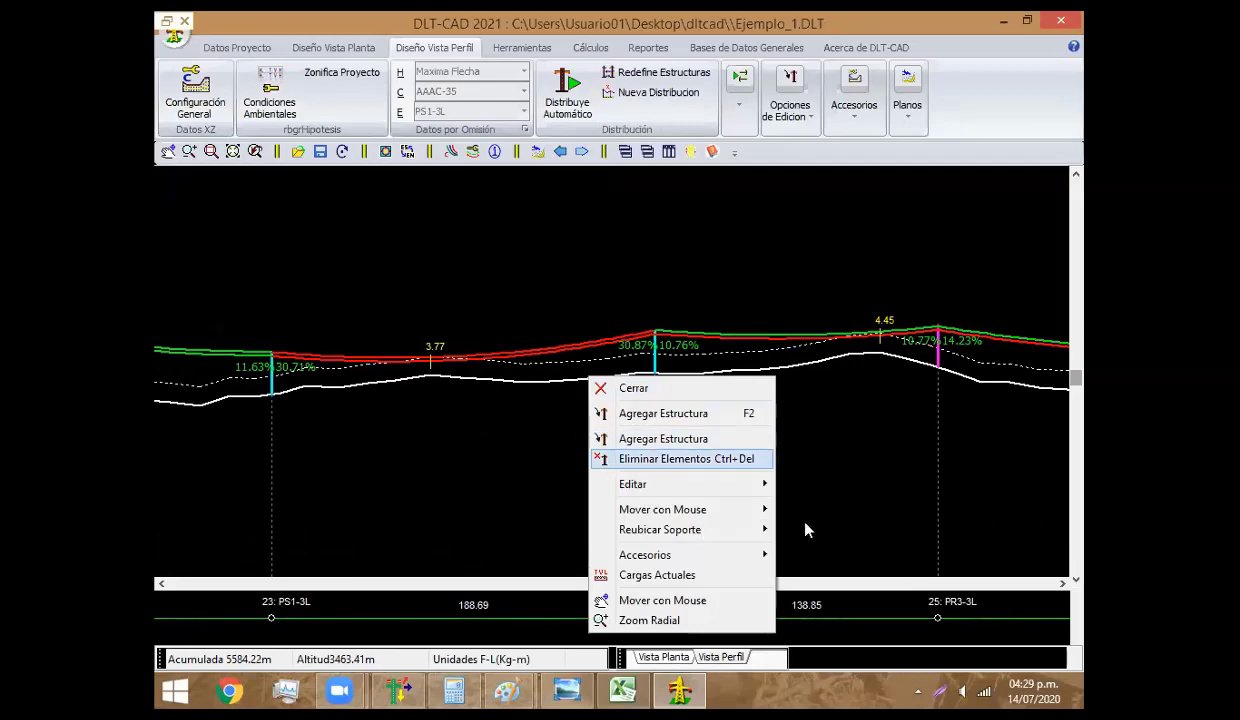
left_click(835, 507)
left_click(486, 374)
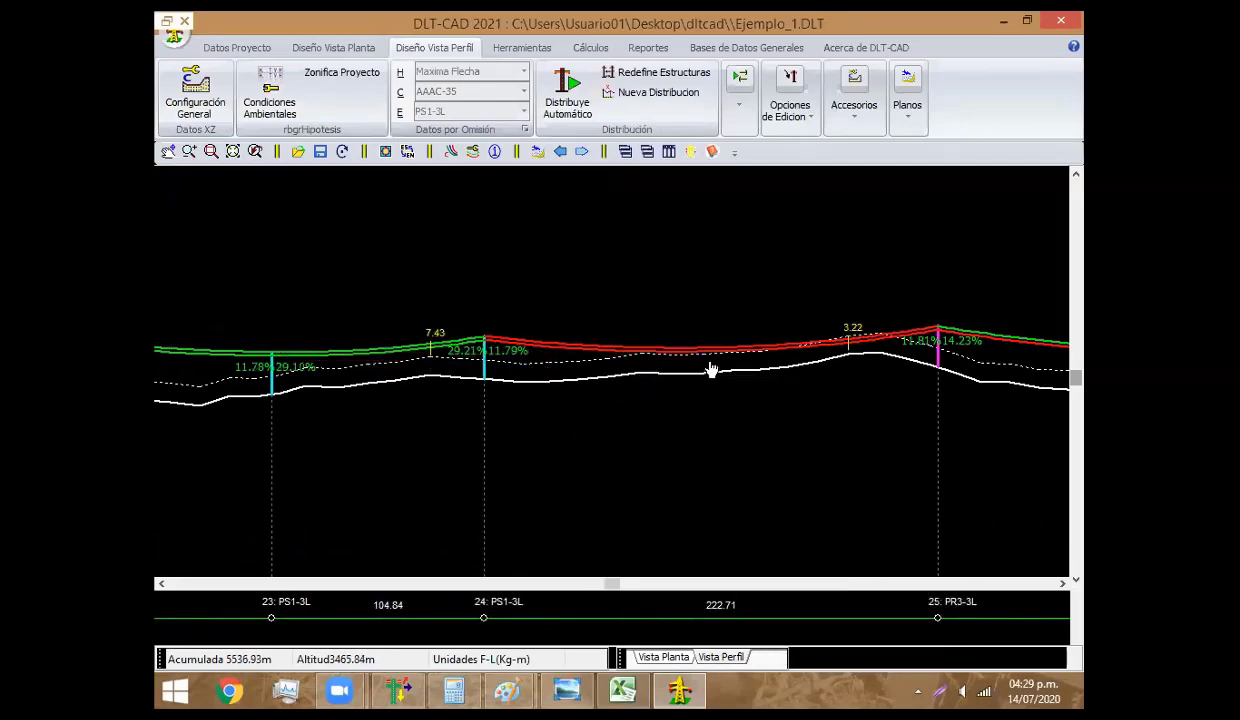
right_click(742, 358)
left_click(816, 419)
left_click(735, 368)
right_click(737, 345)
mouse_move(814, 475)
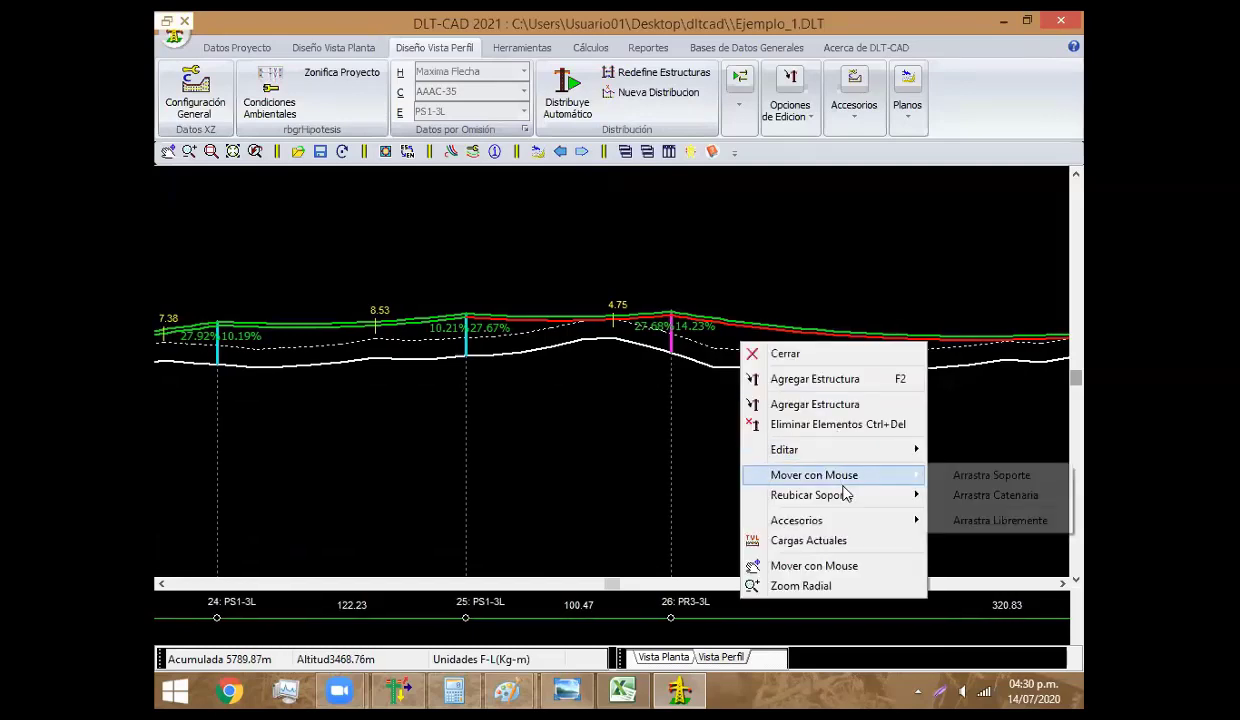
left_click(958, 474)
left_click(652, 352)
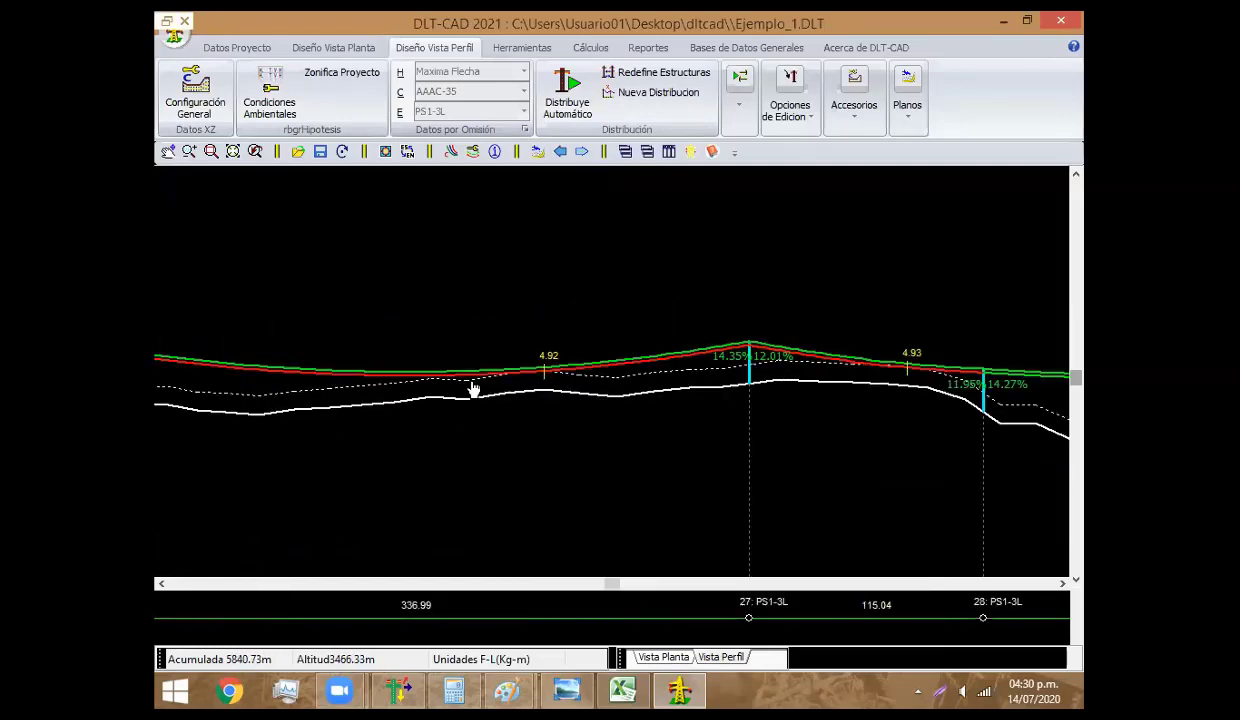
Insert structure 27, reposition support 28, and add a structure near structure 31
right_click(431, 357)
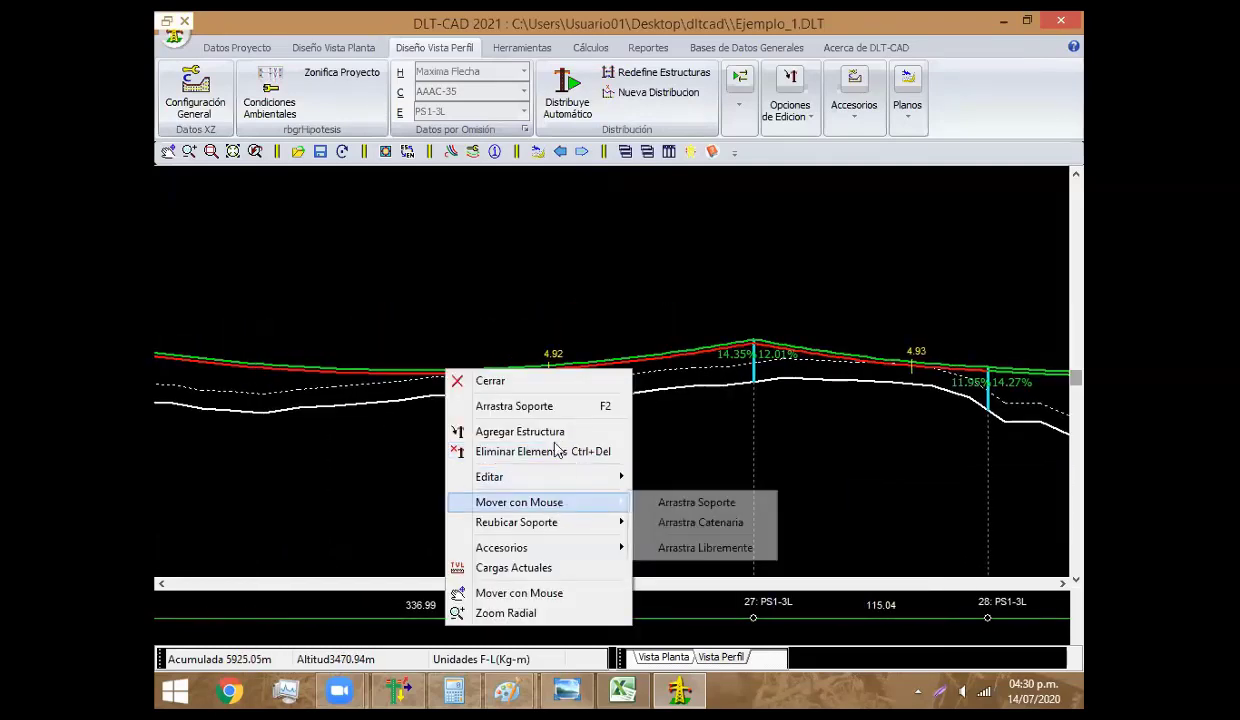
left_click(476, 433)
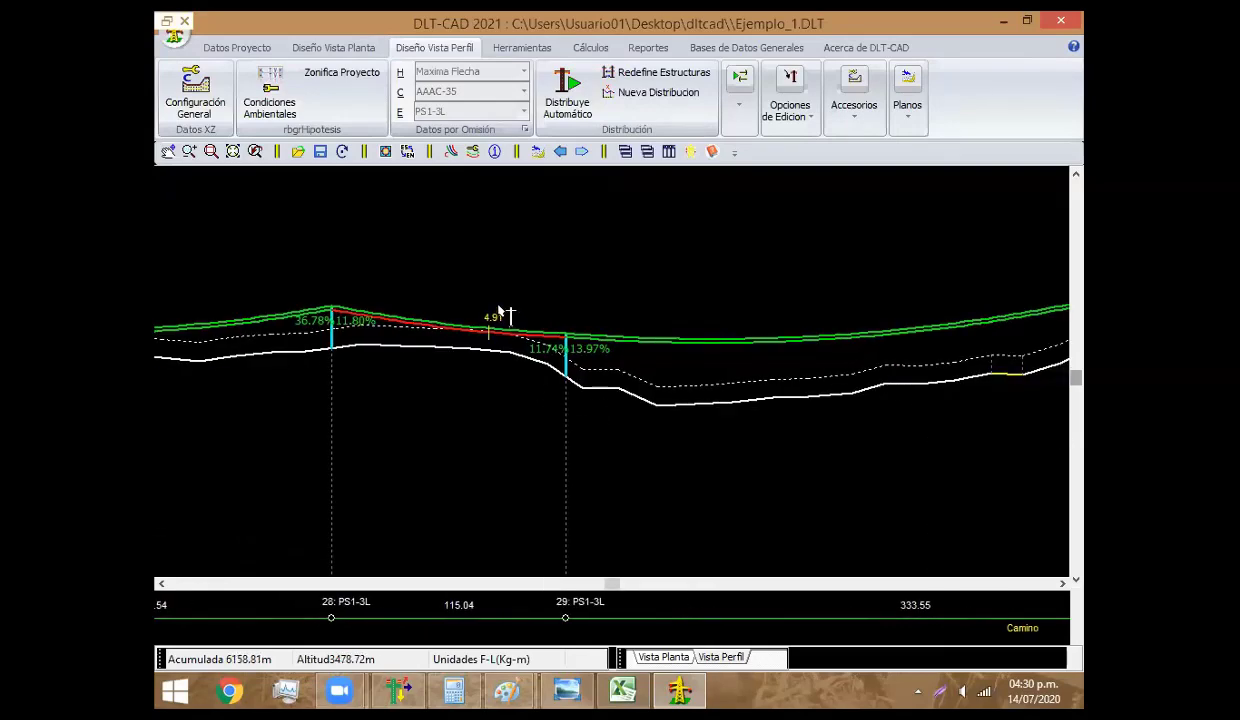
right_click(510, 313)
left_click(726, 446)
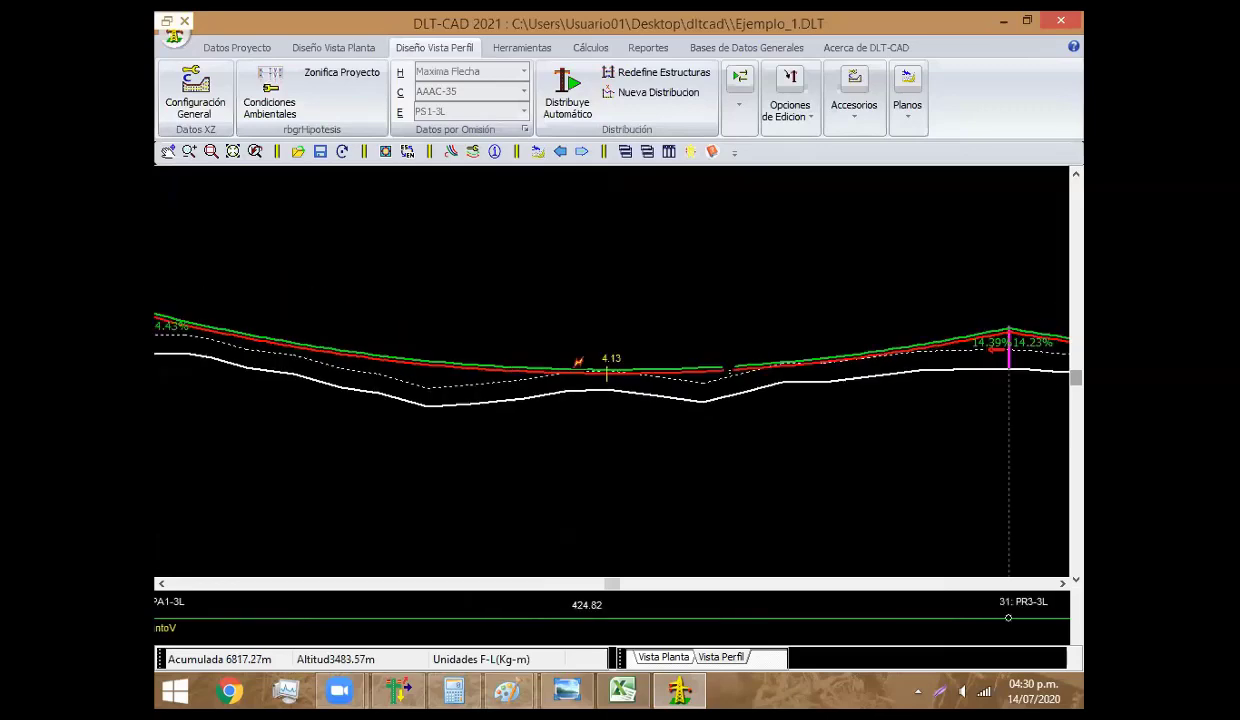
right_click(503, 349)
left_click(533, 421)
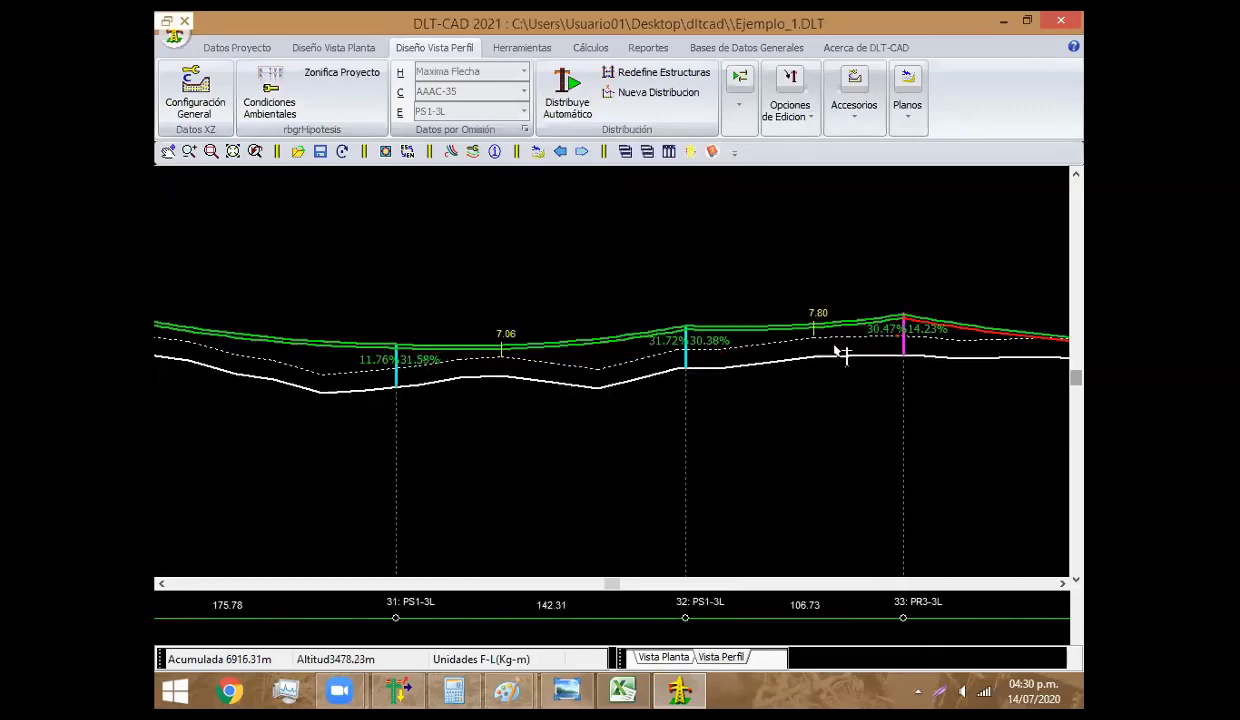
Advance to structures 36–38, insert a structure 38, and undo the extra addition
key("Right")
key("Right")
key("Right")
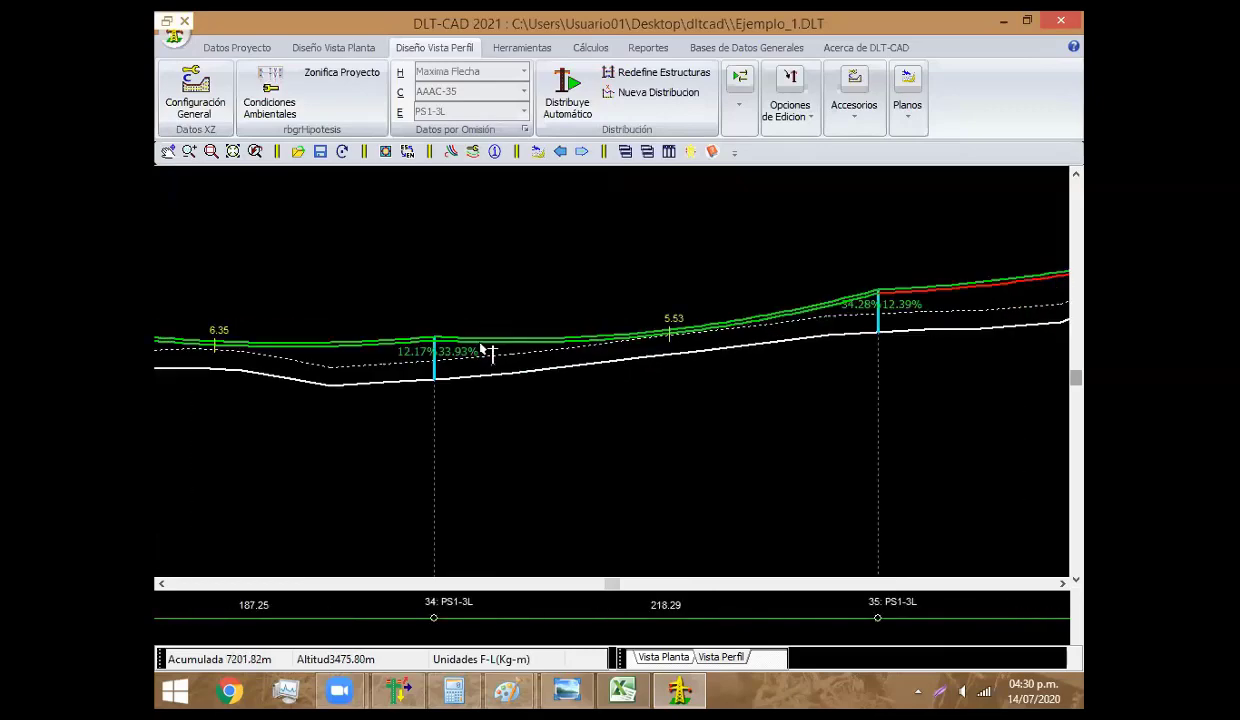
key("Right")
key("Right")
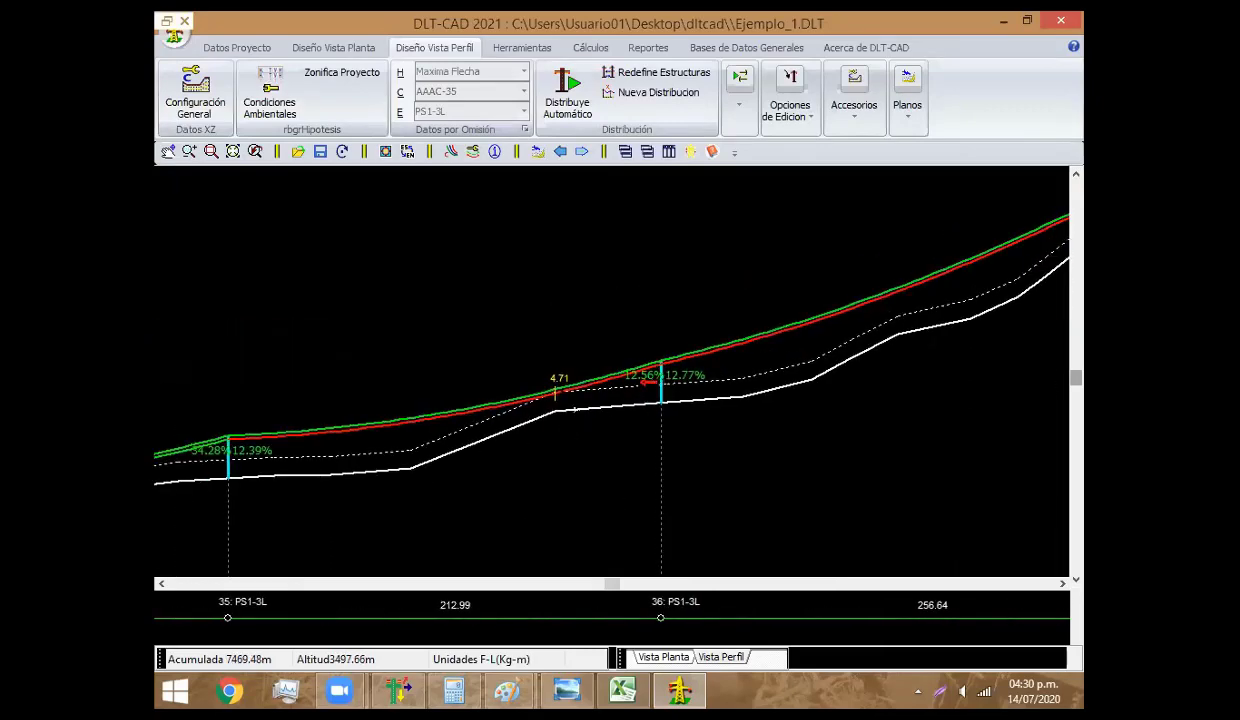
key("Right")
key("Right")
right_click(556, 356)
mouse_move(600, 462)
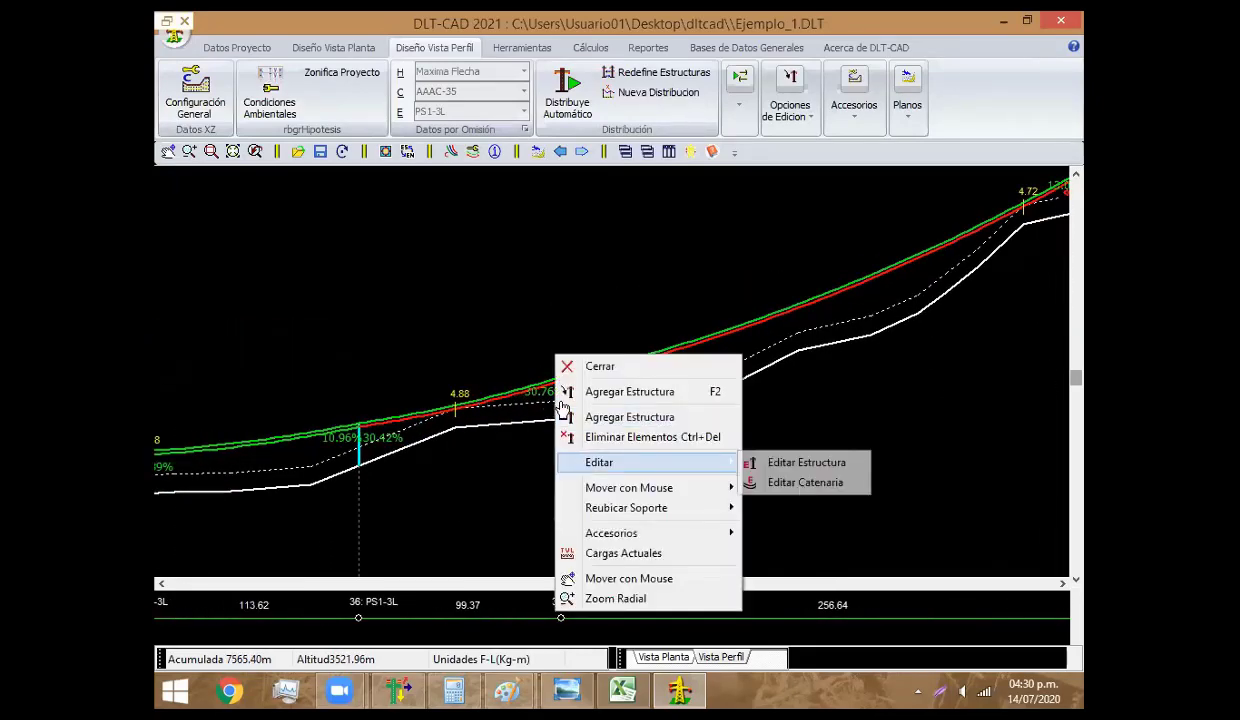
key("Escape")
key("Right")
key("Right")
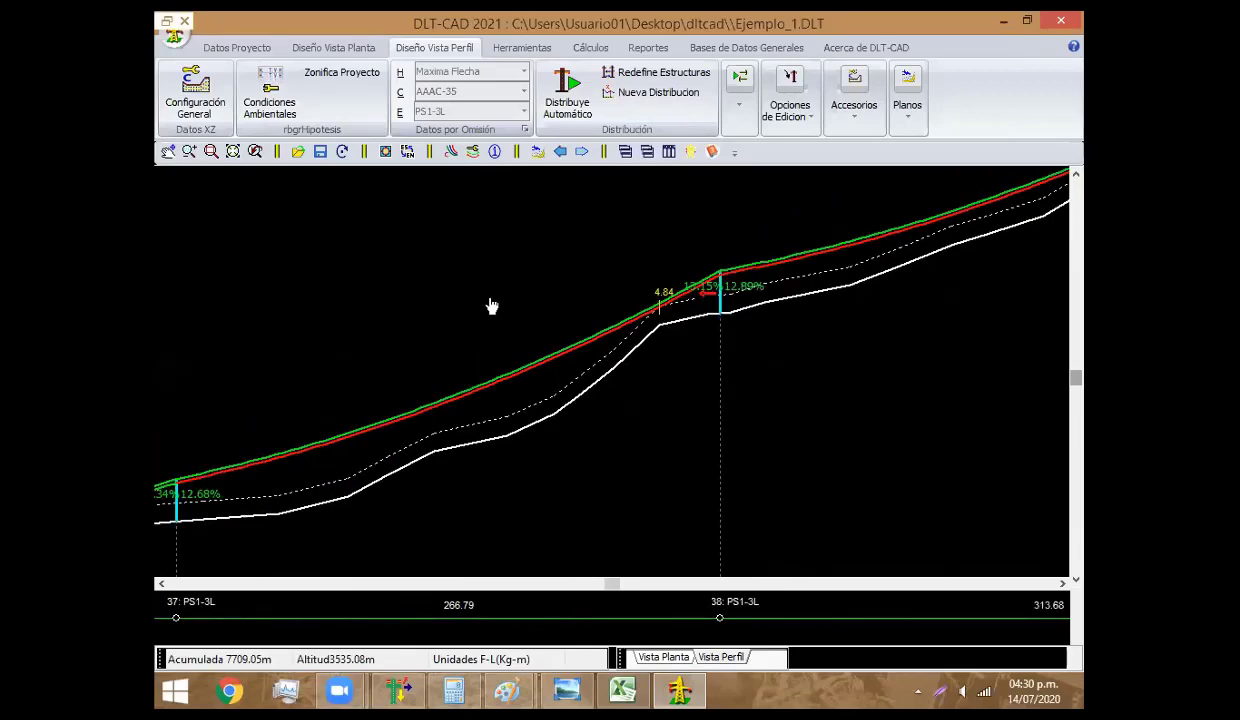
right_click(467, 289)
left_click(545, 360)
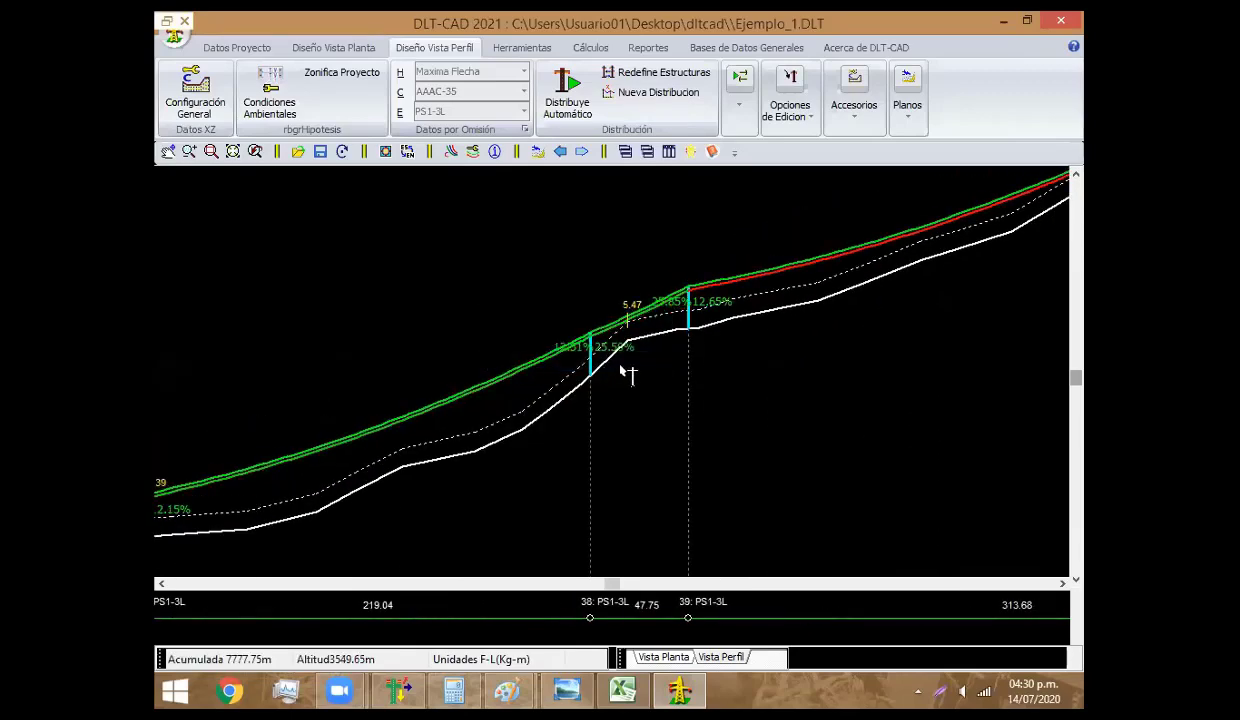
right_click(627, 346)
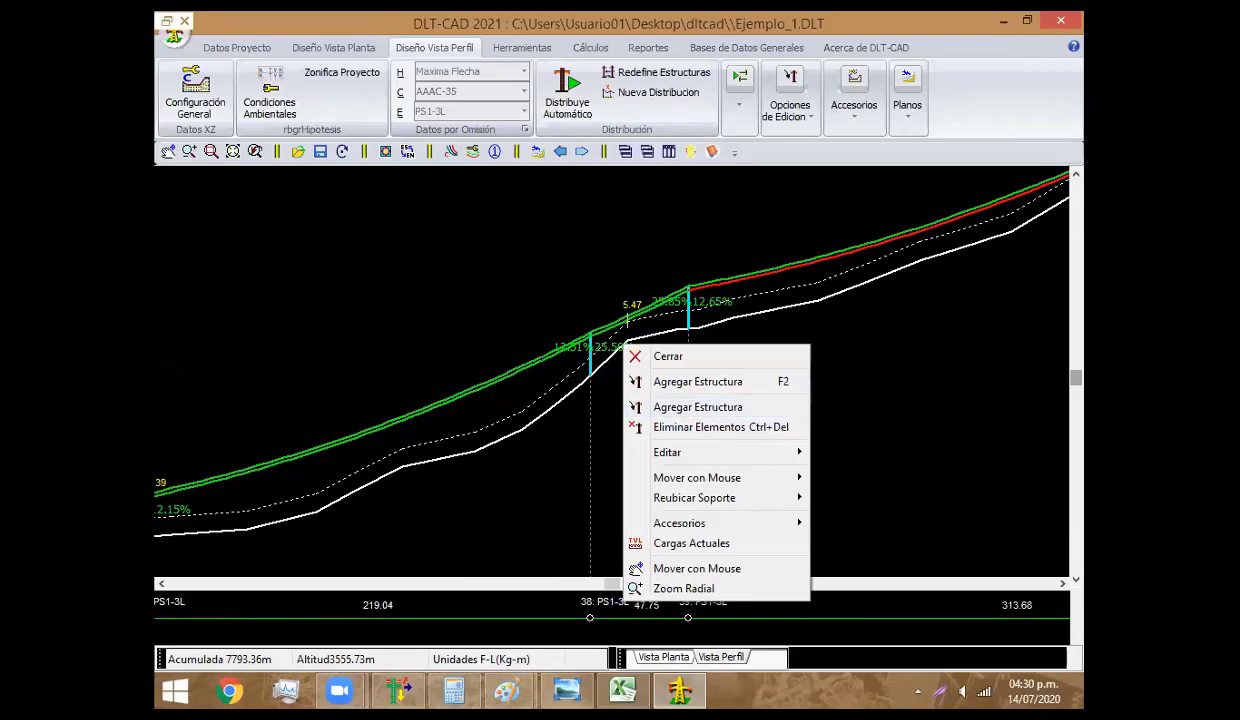
left_click(697, 406)
key("ctrl+z")
key("ctrl+z")
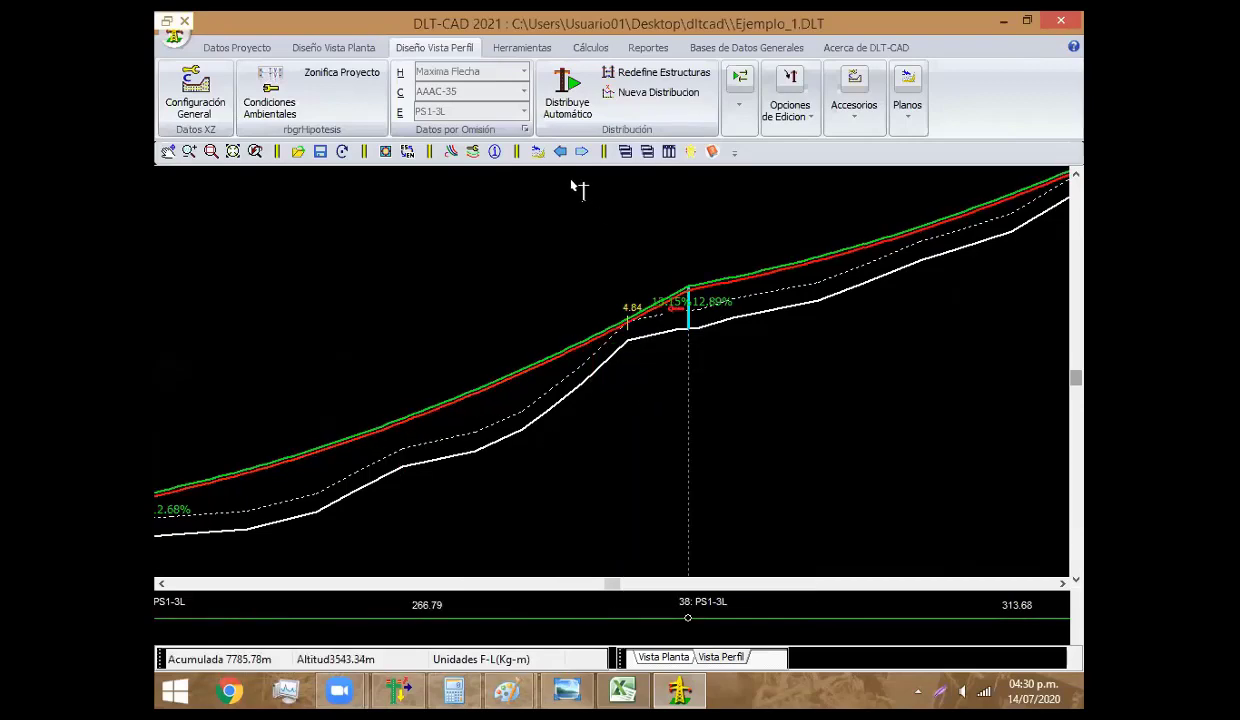
Move support 38 and insert new structures 39 and 40 up the slope
right_click(688, 330)
left_click(810, 326)
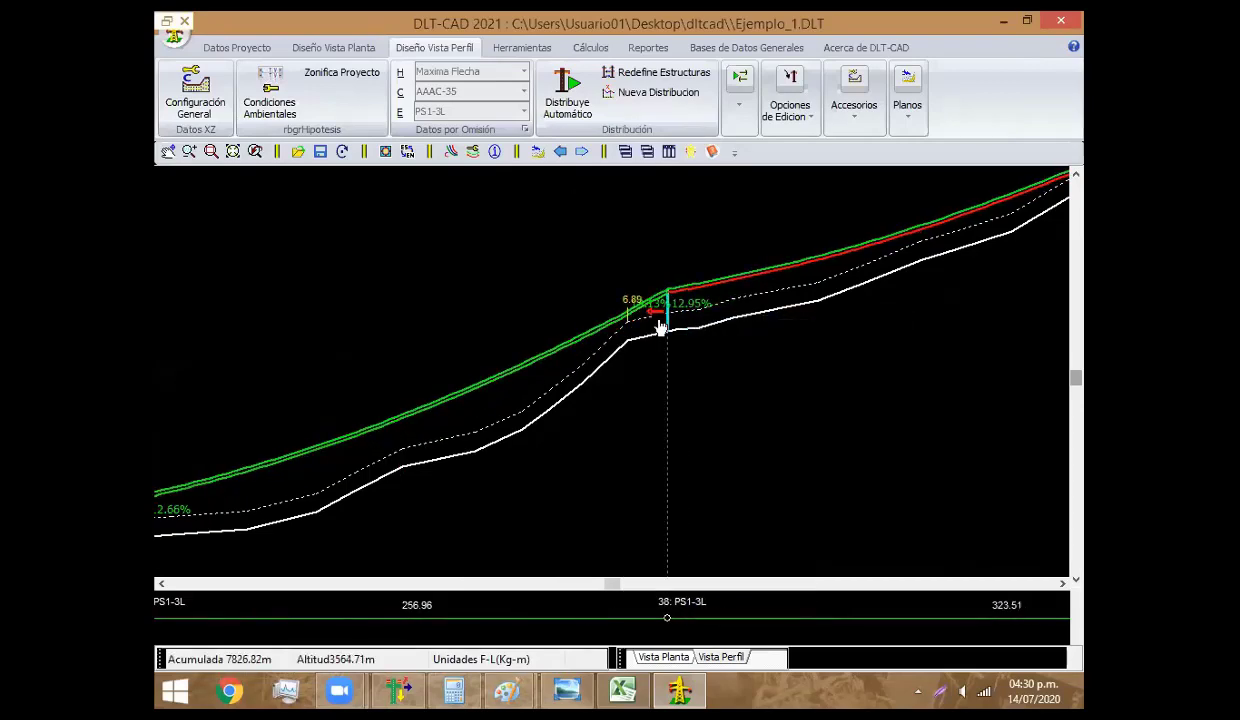
right_click(569, 350)
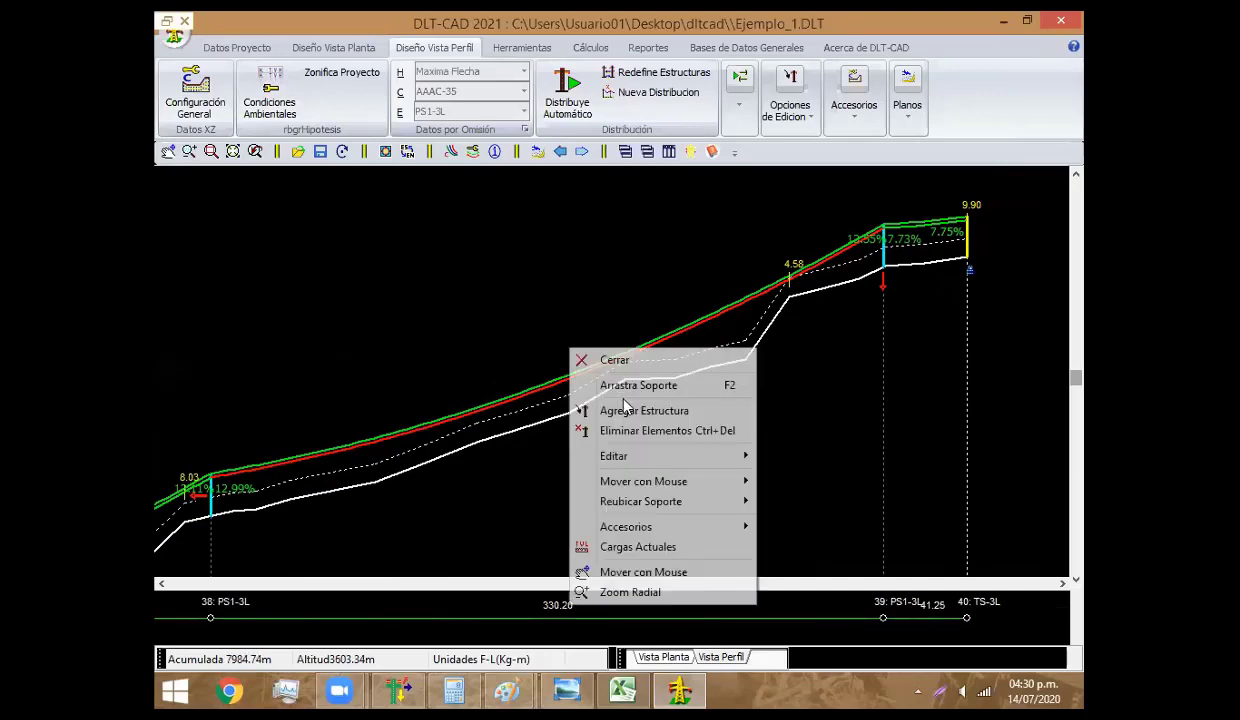
left_click(612, 406)
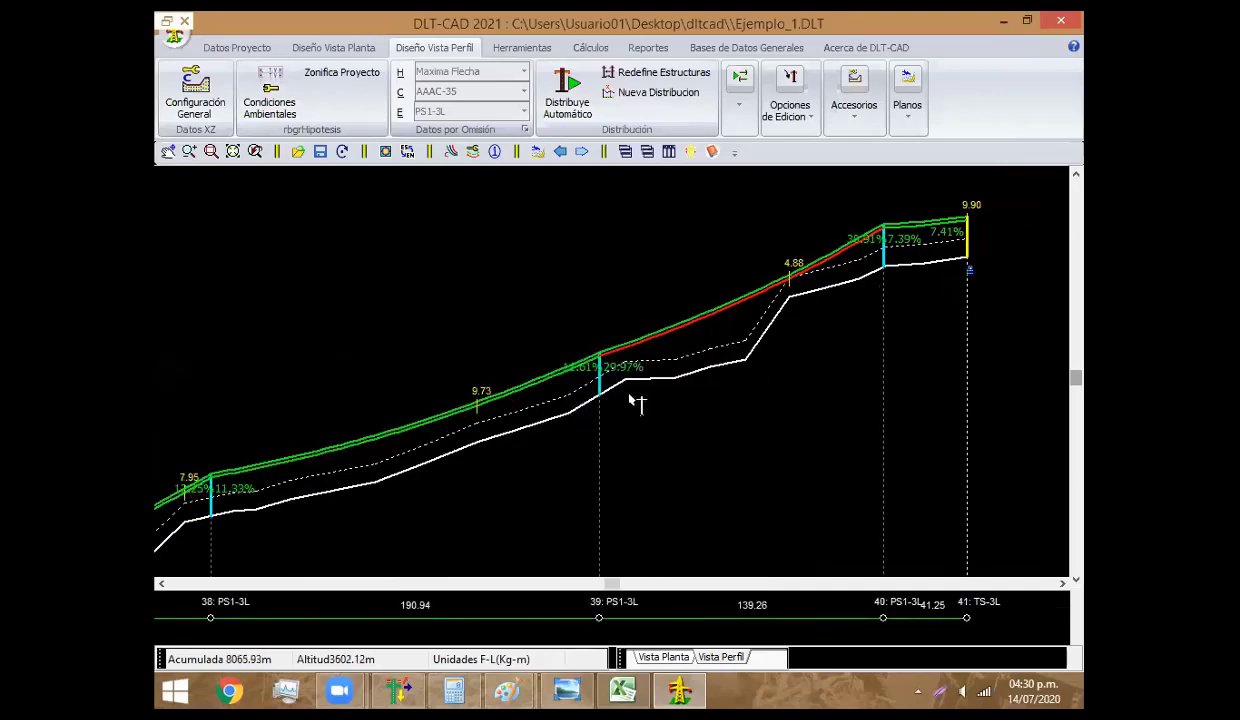
left_click(684, 348)
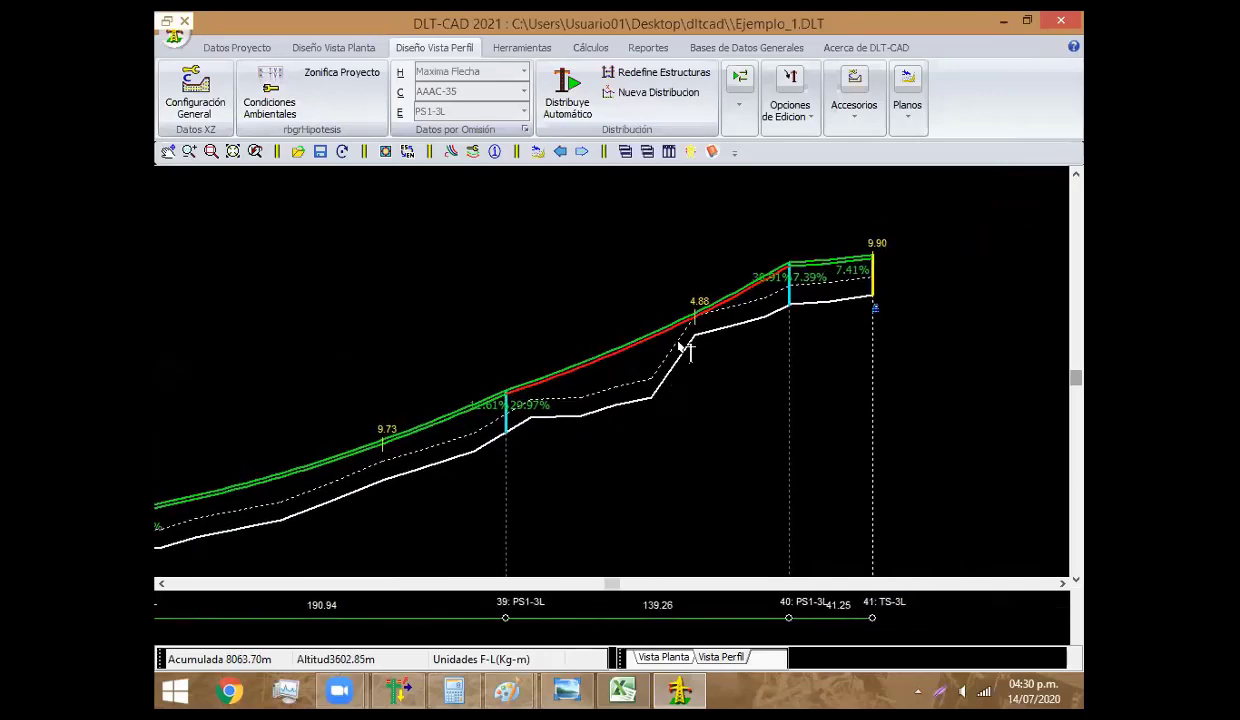
right_click(567, 253)
left_click(590, 265)
Back near the line start, insert structure 9 (PS1-3L) in the span after structure 8
scroll(576, 363, "down", 4)
scroll(688, 370, "up", 2)
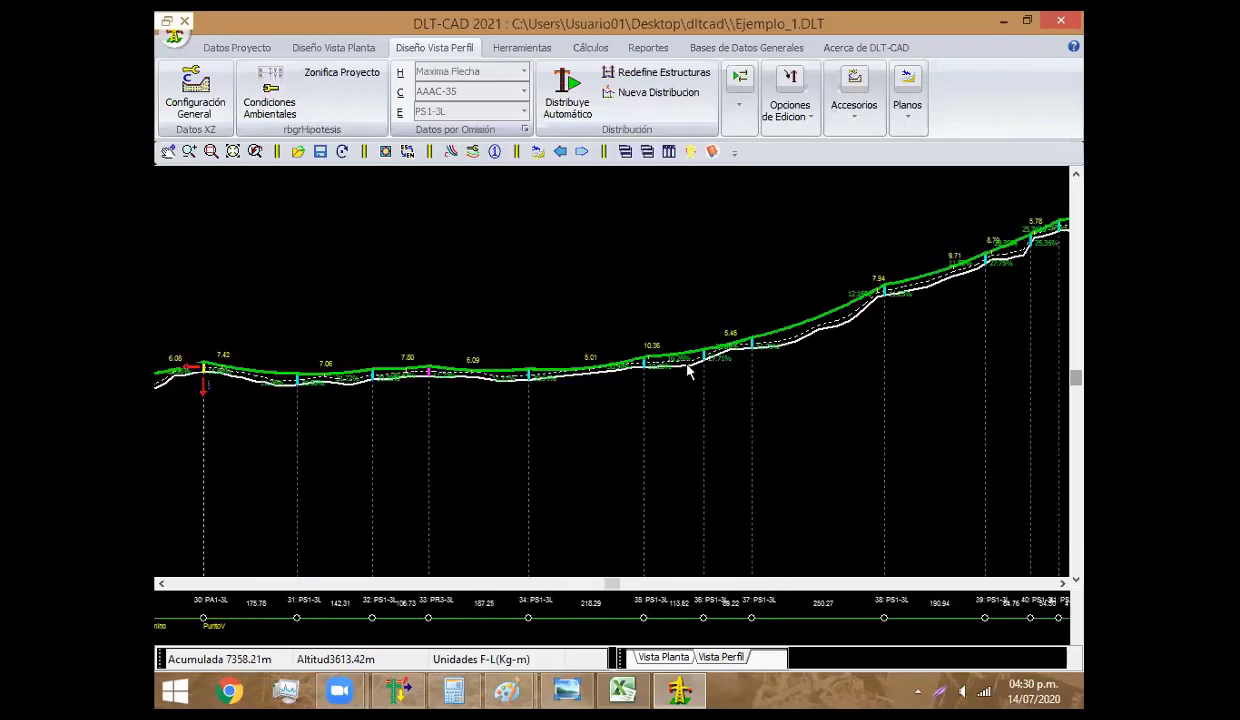
scroll(296, 421, "up", 3)
scroll(357, 399, "up", 3)
scroll(667, 374, "up", 3)
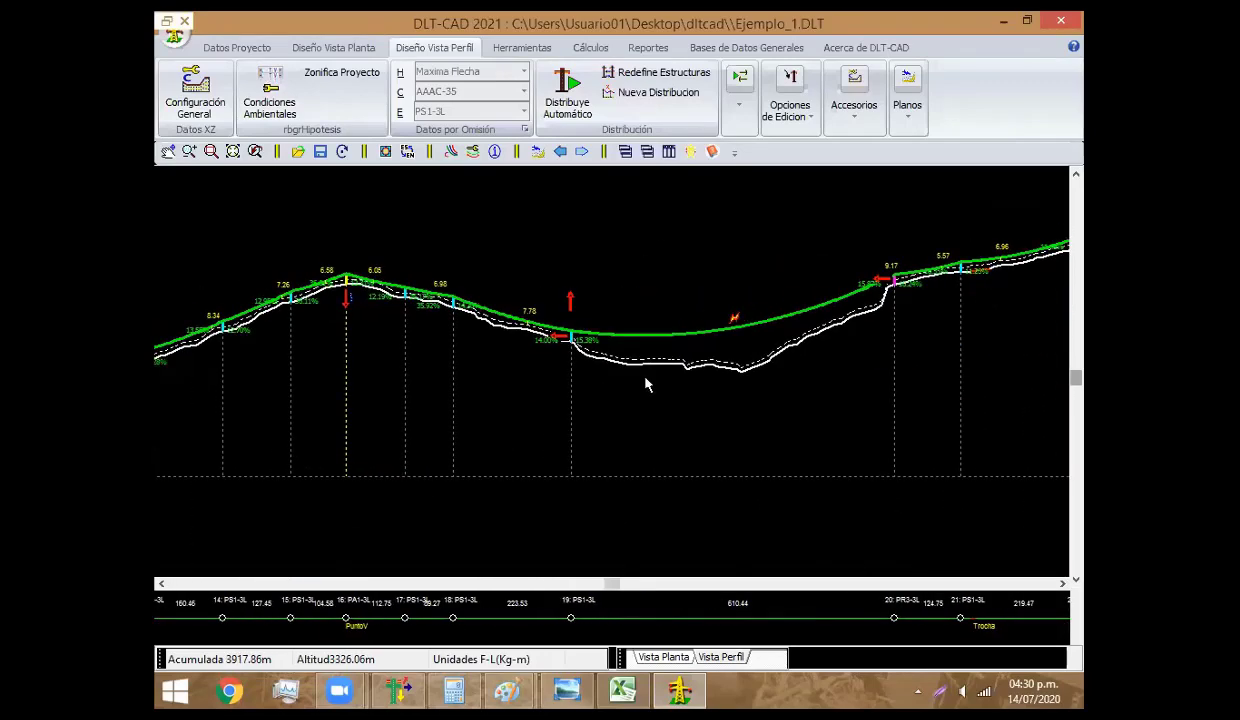
scroll(646, 385, "up", 2)
scroll(650, 370, "up", 1)
scroll(653, 354, "up", 2)
scroll(796, 313, "up", 1)
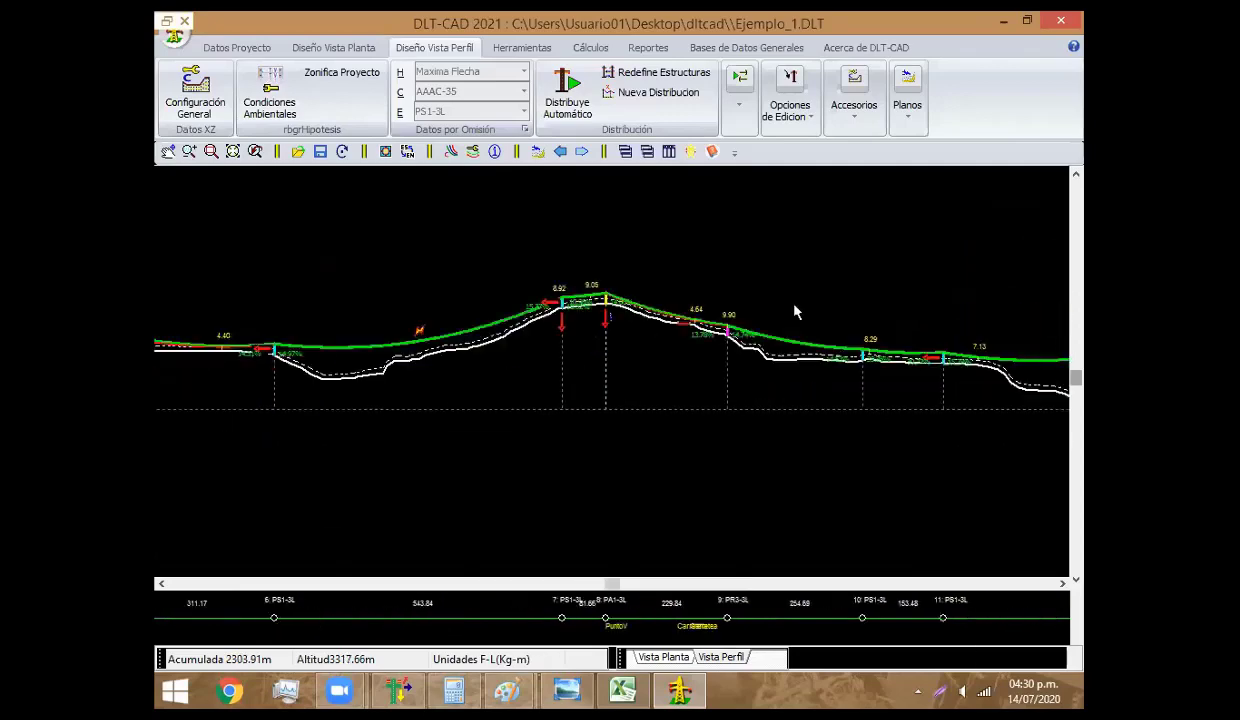
scroll(576, 534, "up", 1)
scroll(576, 534, "up", 1)
scroll(576, 534, "up", 1)
scroll(576, 534, "up", 1)
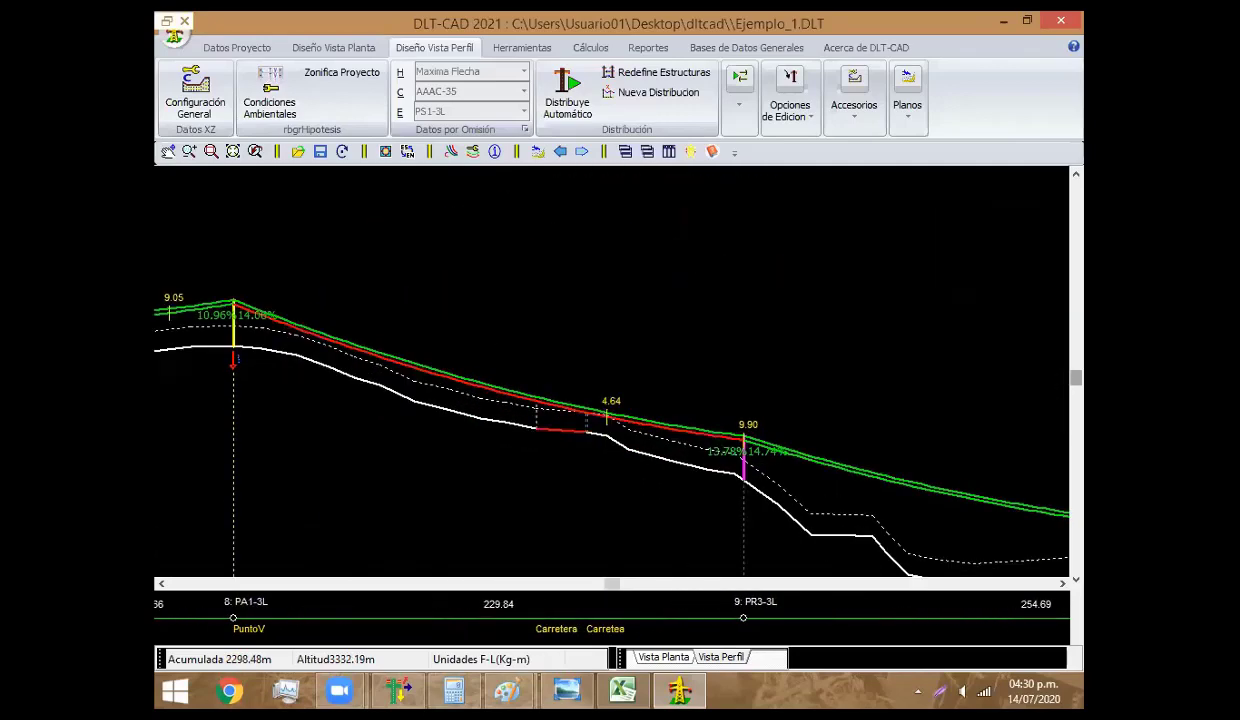
scroll(602, 457, "up", 1)
right_click(493, 346)
left_click(626, 413)
left_click(484, 382)
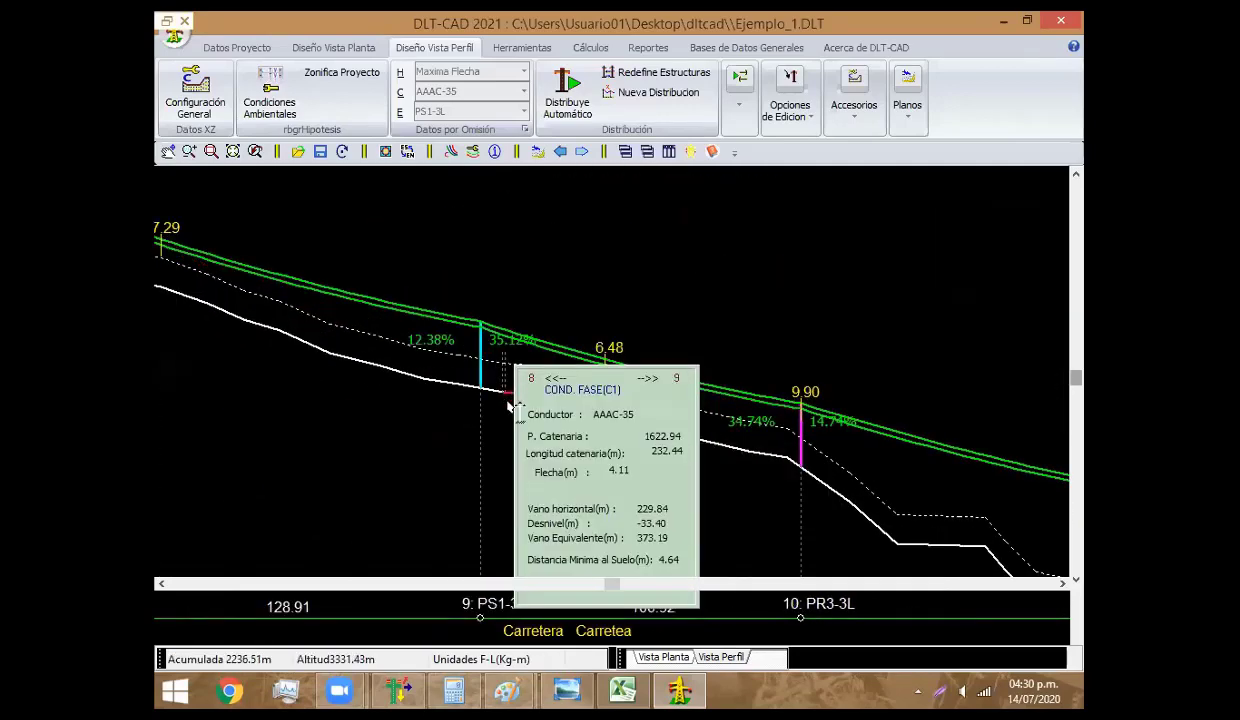
right_click(495, 279)
left_click(565, 296)
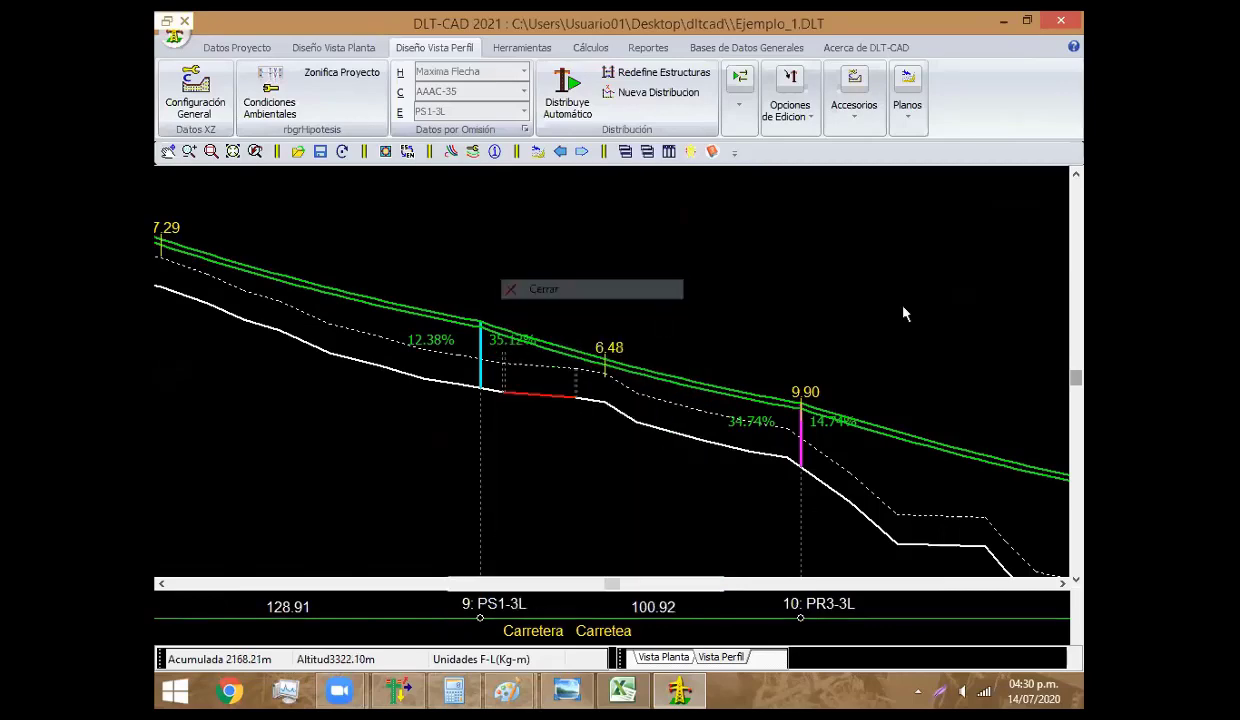
Add structure 6 (PS1-3L) between structures 5 and 7
scroll(313, 451, "down", 2)
scroll(620, 400, "down", 1)
scroll(912, 402, "down", 1)
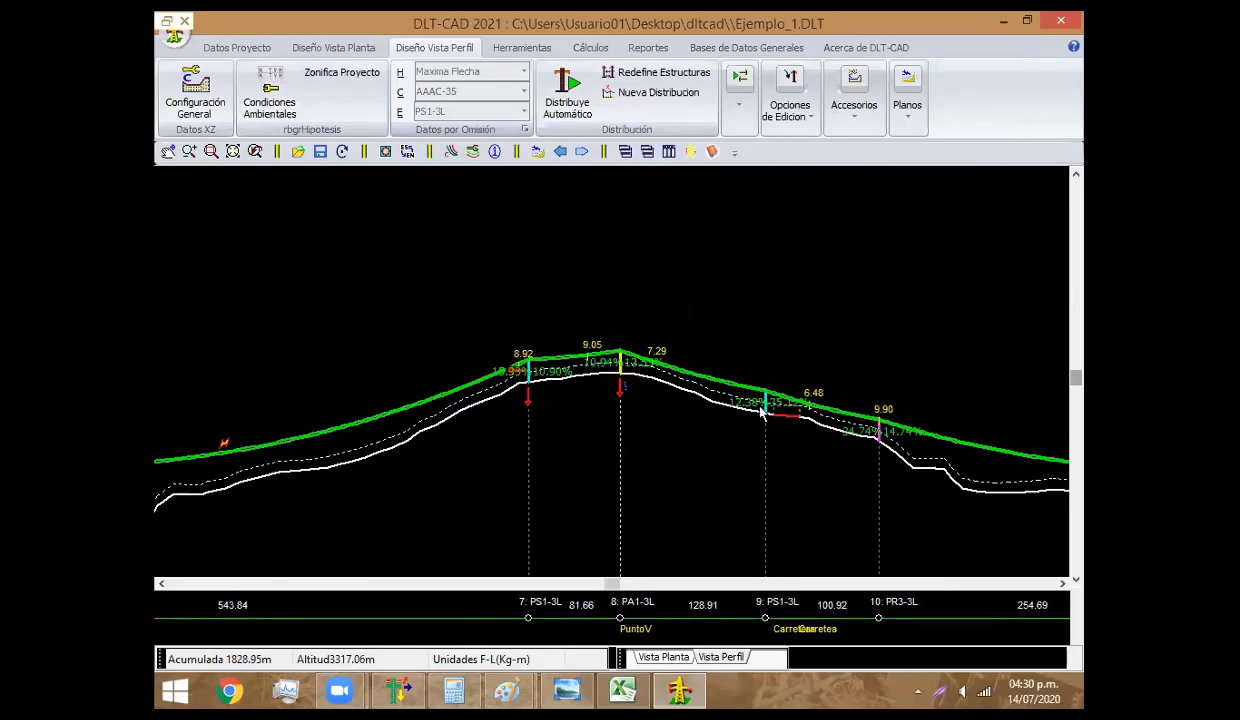
scroll(836, 374, "up", 1)
right_click(842, 377)
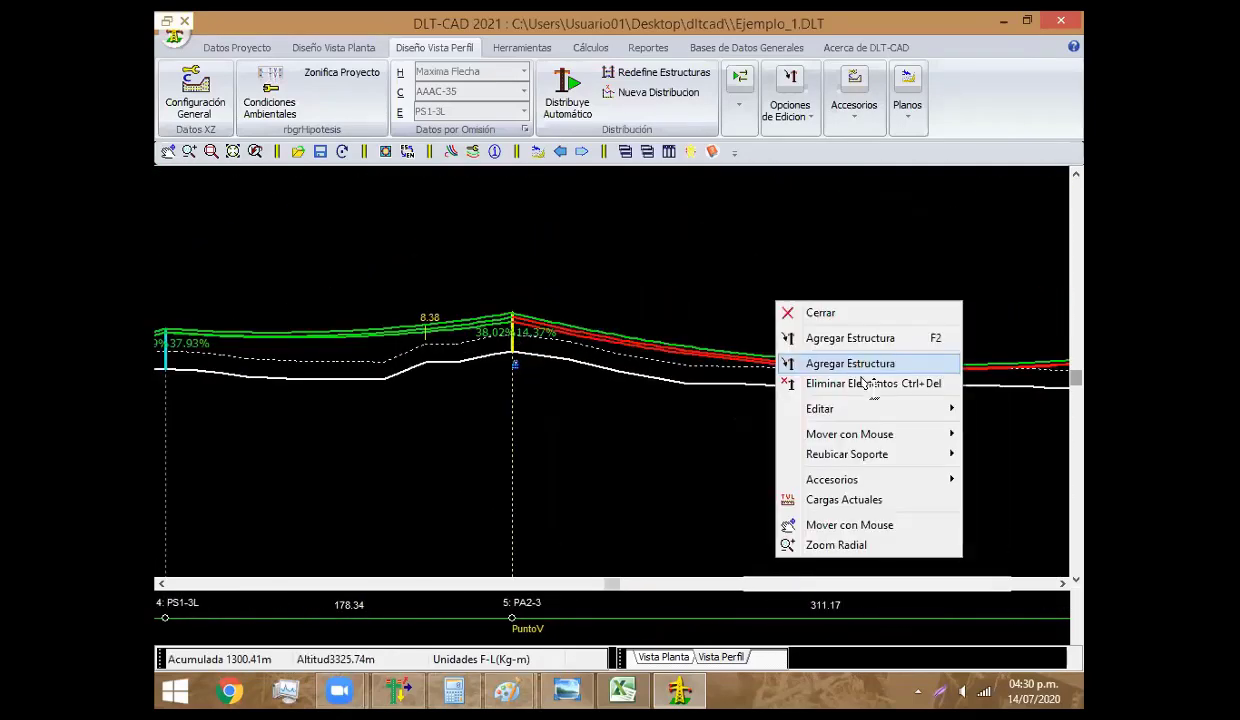
left_click(858, 368)
left_click(903, 388)
Insert structure 1 (PS1-3L) in the first span and open structure 3 in Editar Estructura
middle_click_drag(833, 460, 526, 465)
scroll(600, 465, "down", 1)
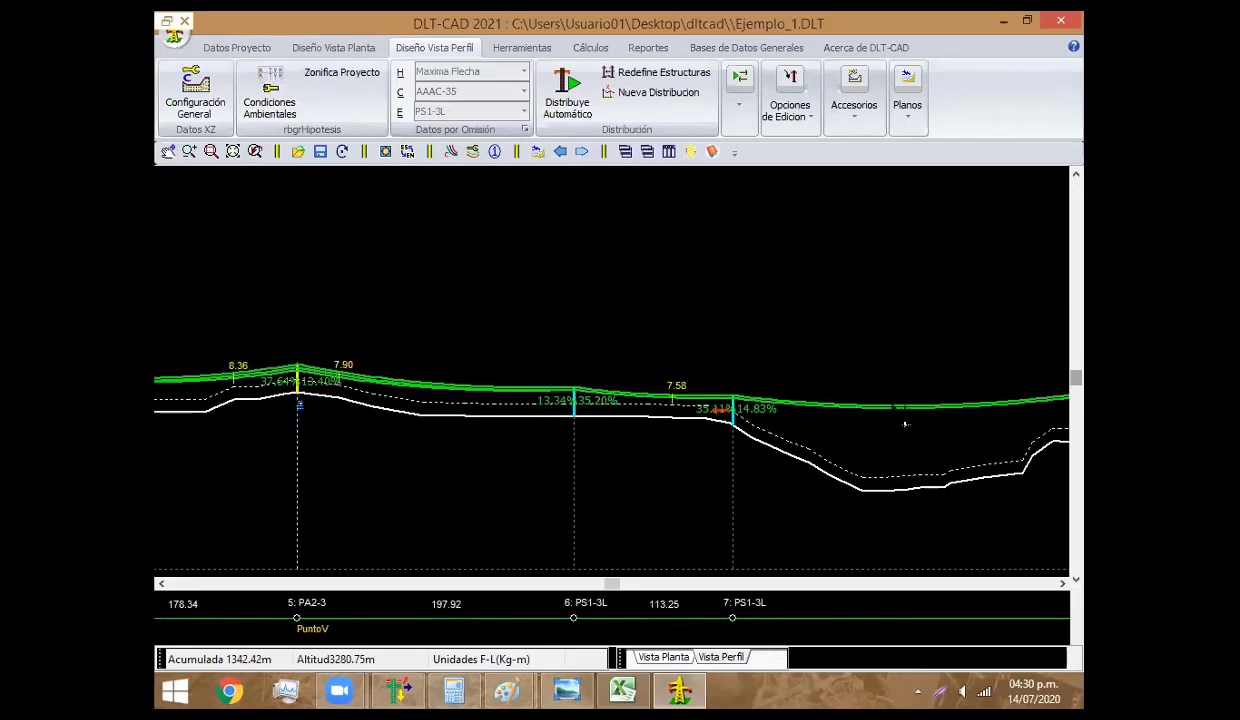
scroll(578, 374, "down", 1)
scroll(667, 352, "down", 1)
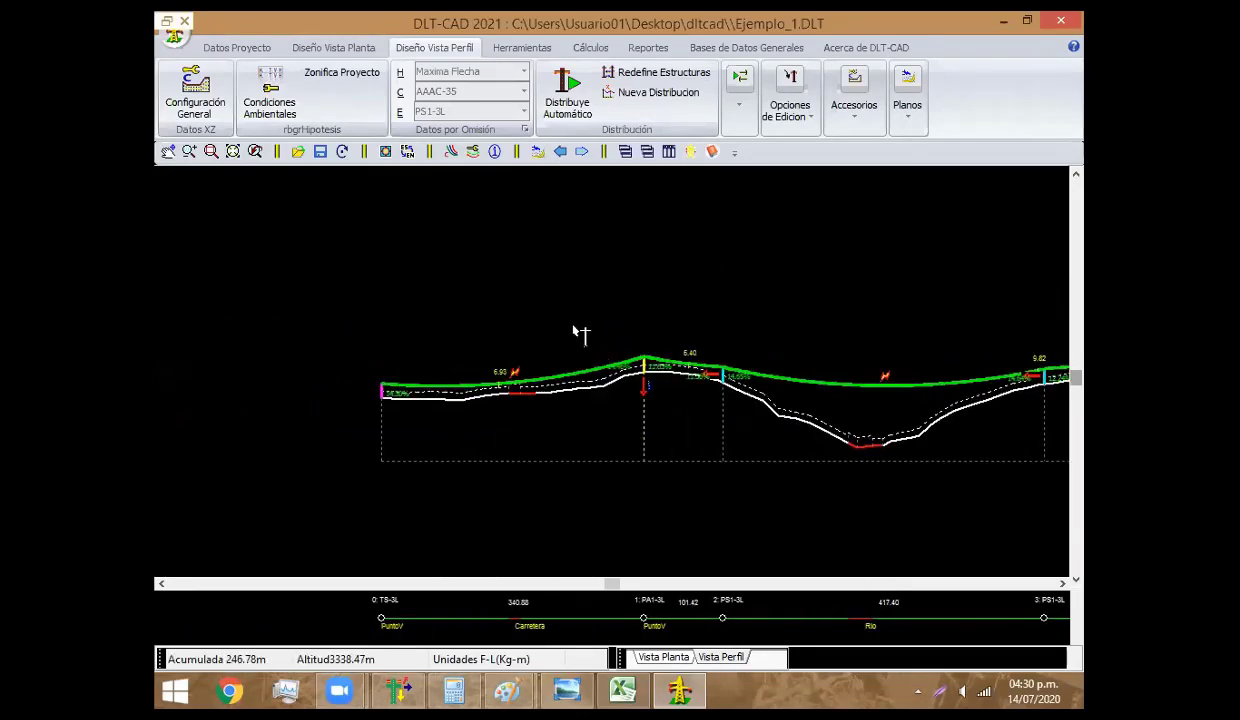
scroll(581, 333, "up", 1)
left_click(551, 350)
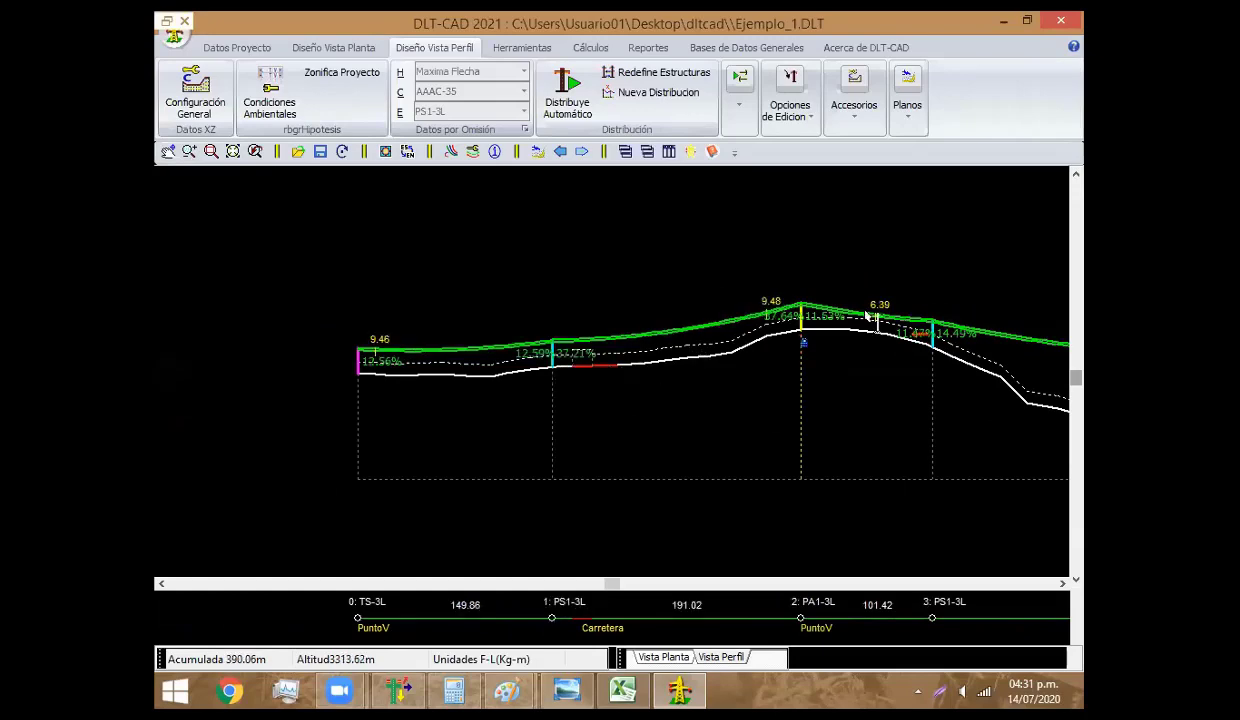
middle_click_drag(868, 316, 545, 318)
right_click(682, 314)
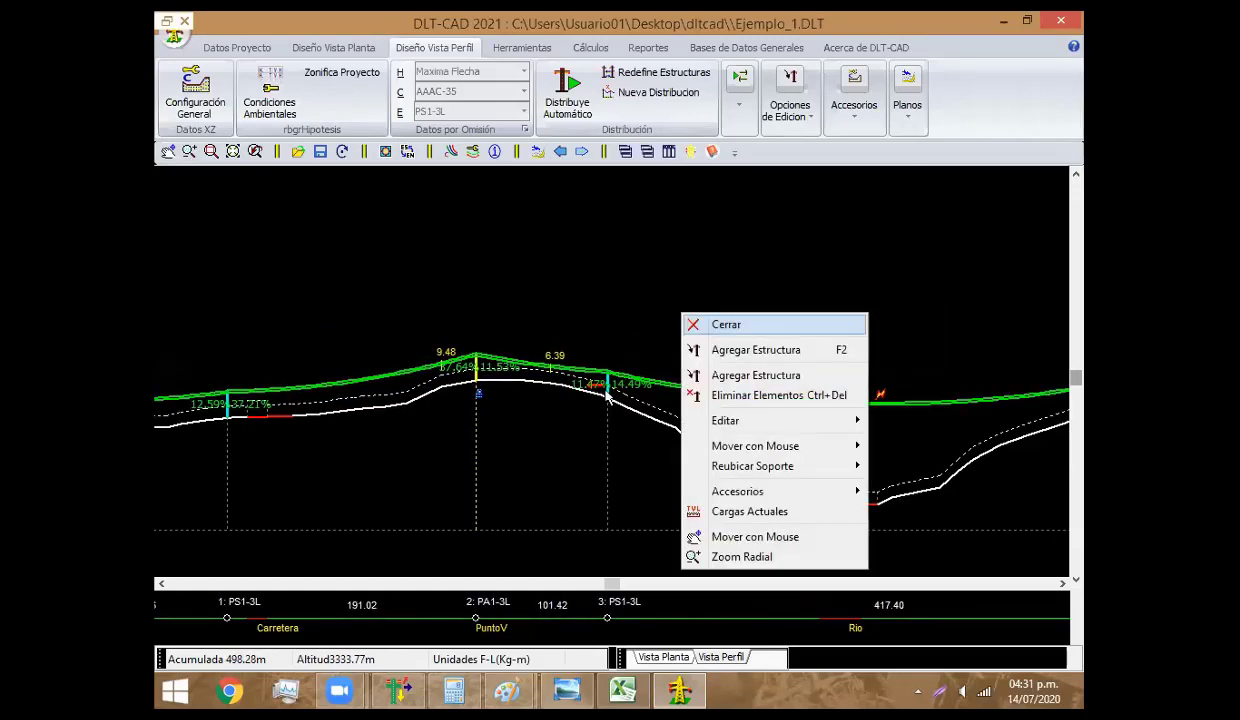
left_click(608, 395)
Change structure 3's main geometry to the PSH-3 H-frame
double_click(608, 392)
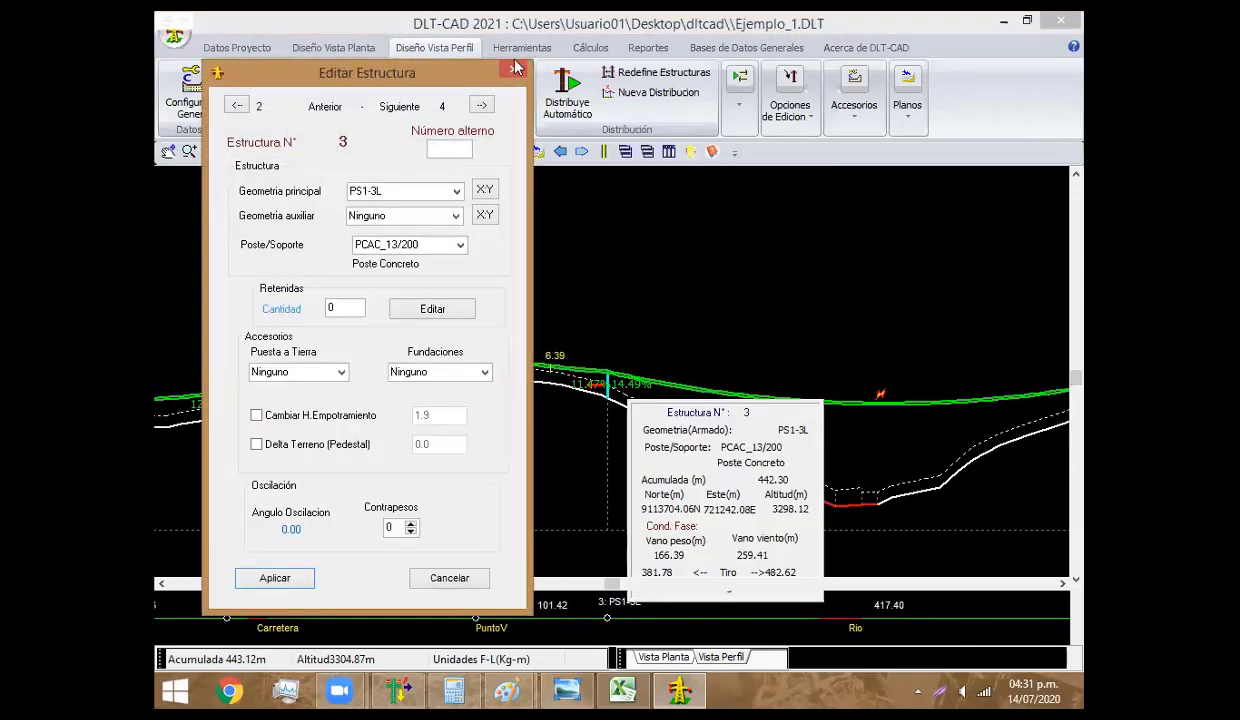
left_click(512, 73)
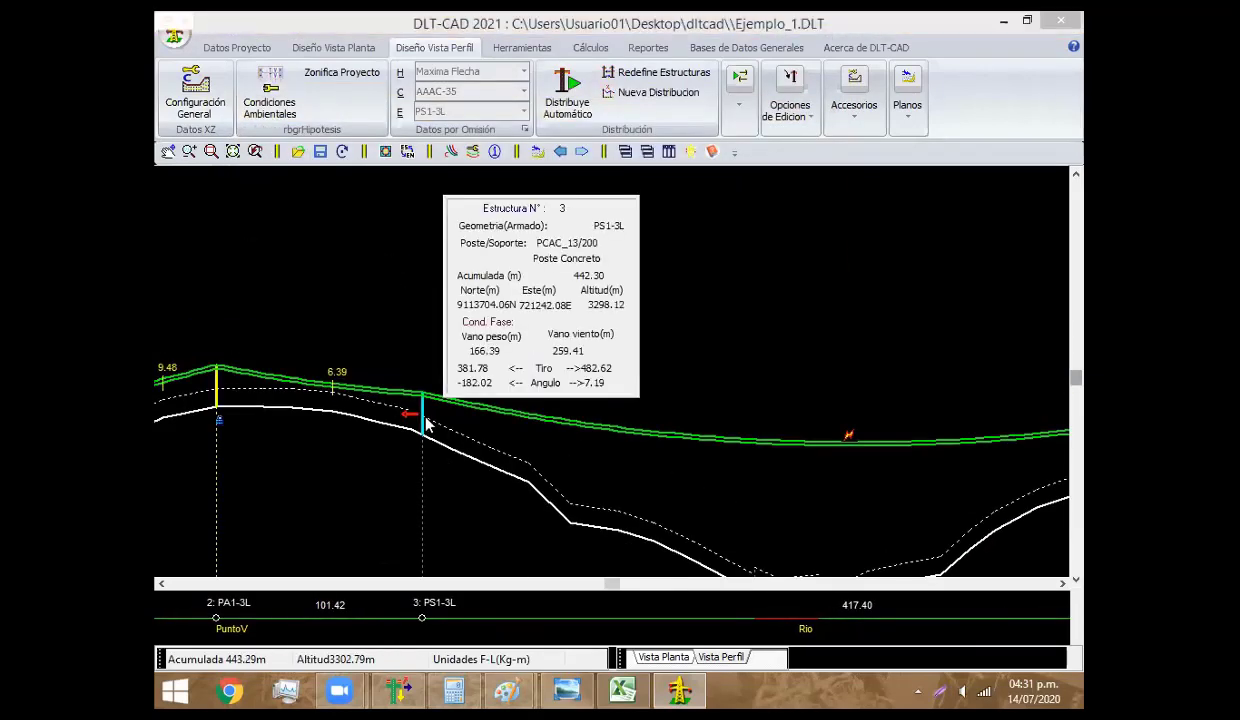
double_click(425, 418)
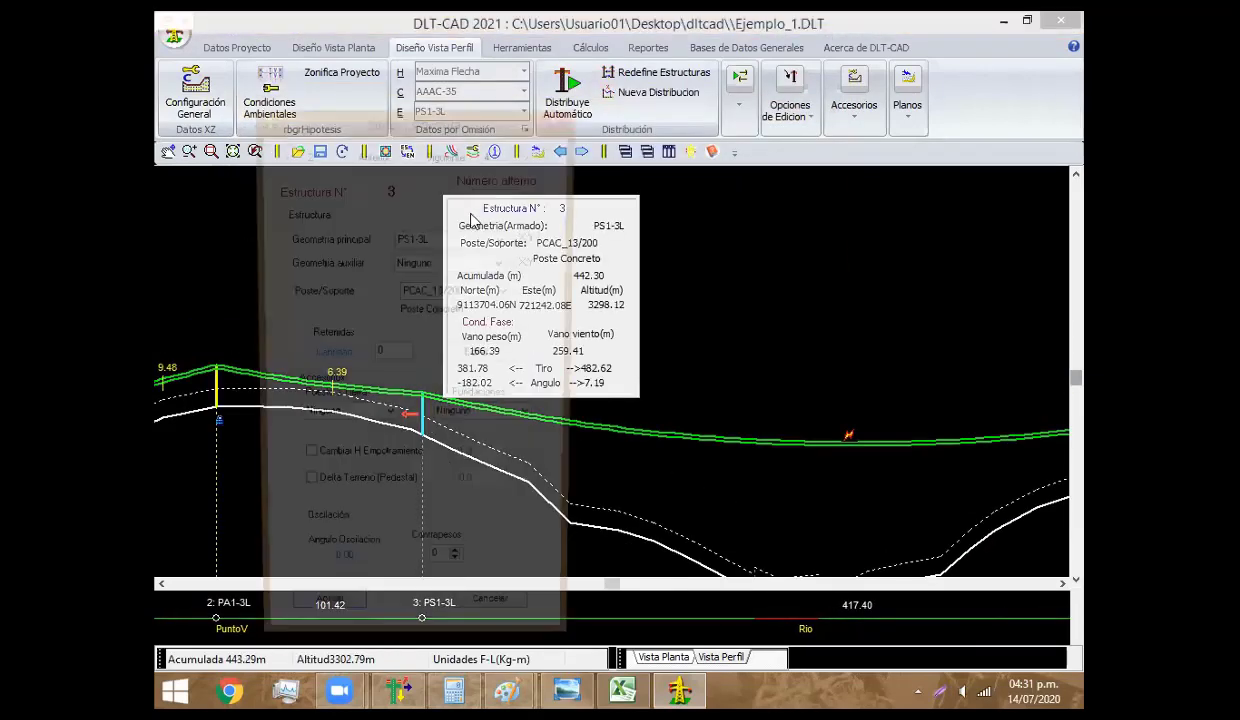
left_click(504, 238)
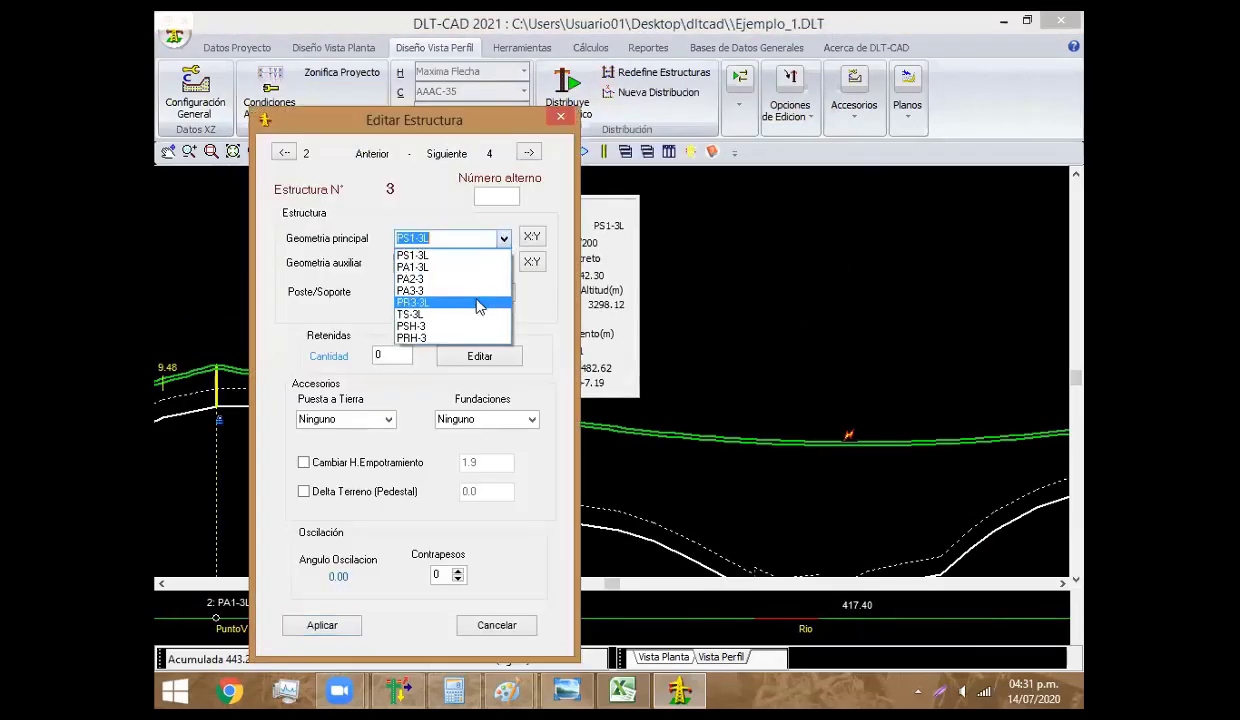
left_click(468, 326)
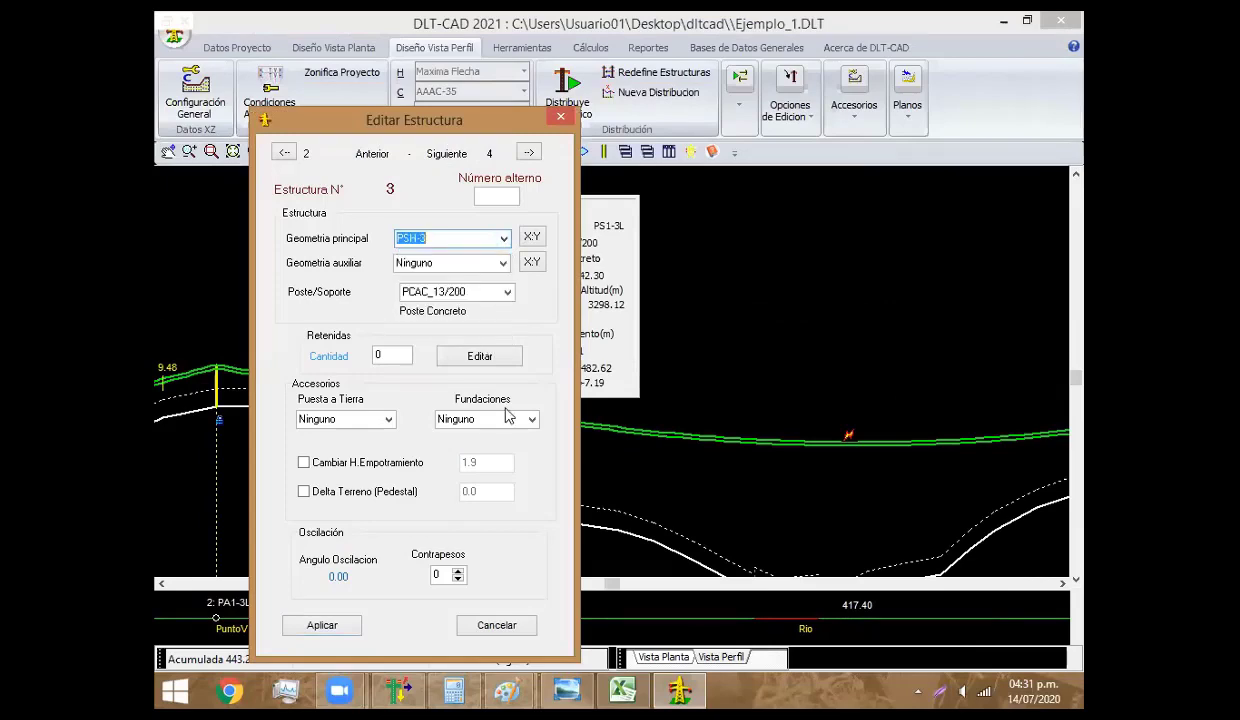
left_click(321, 625)
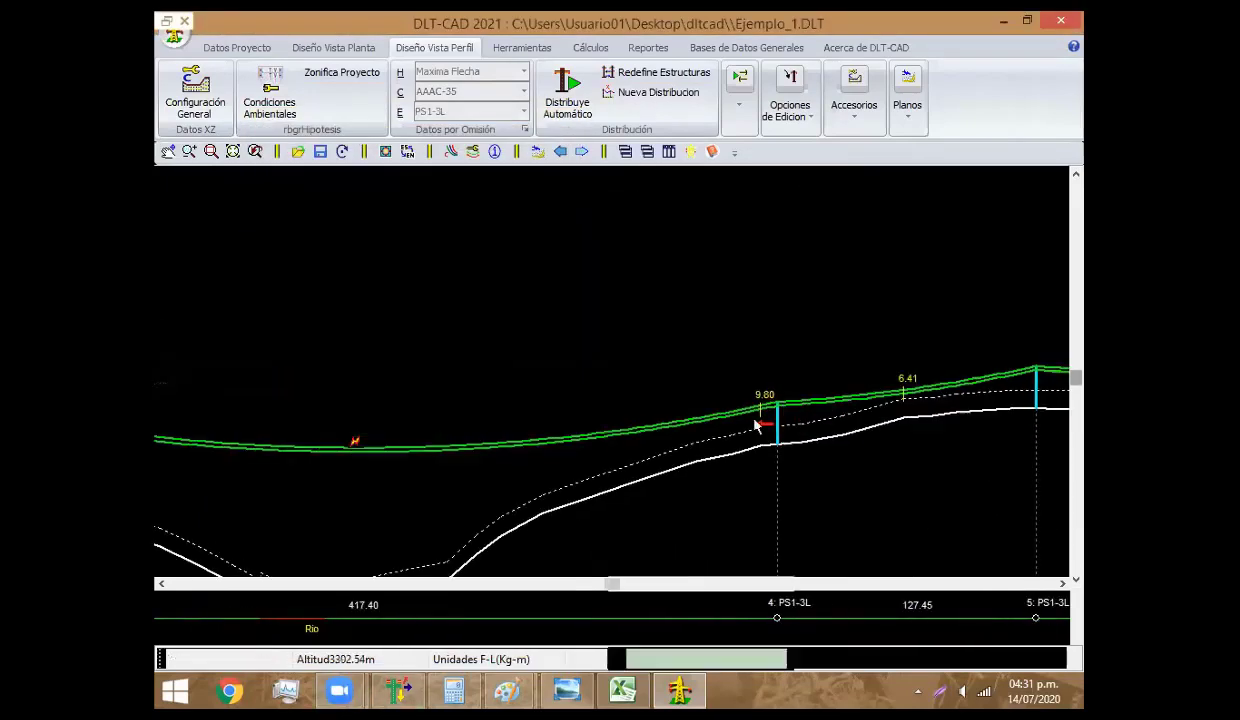
Change structure 4's main geometry to PSH-3 as well
double_click(781, 434)
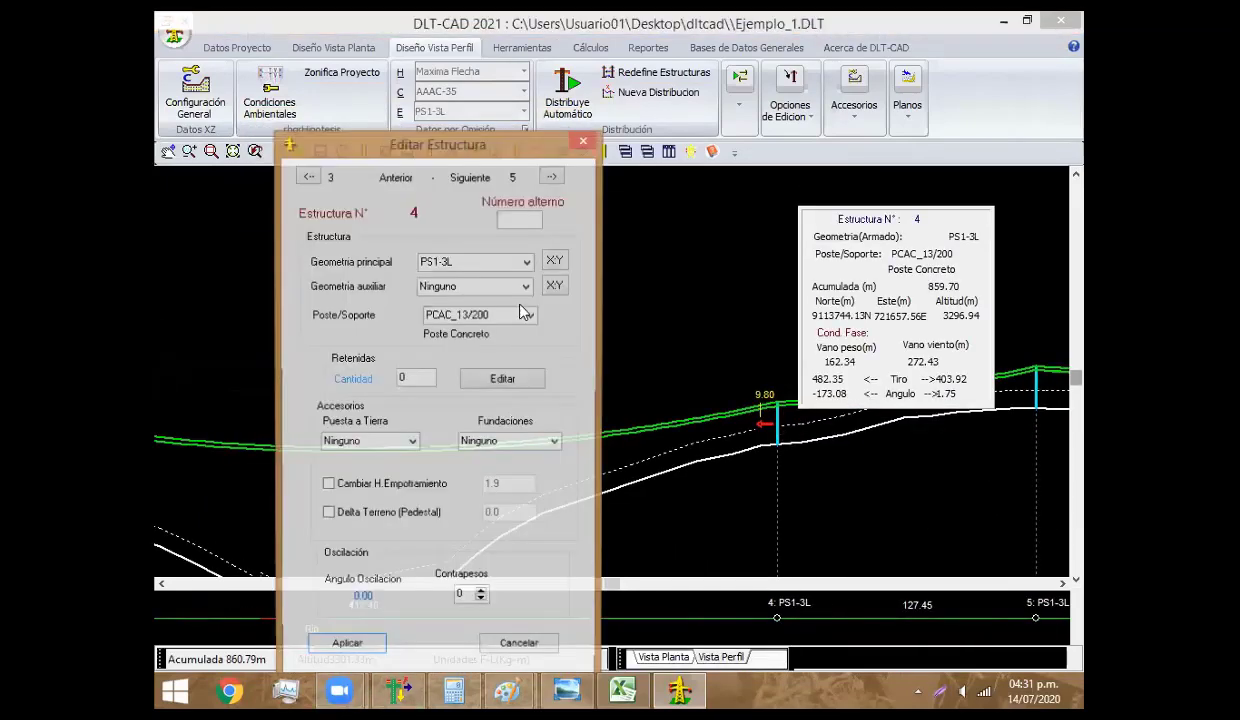
left_click(510, 261)
left_click(486, 351)
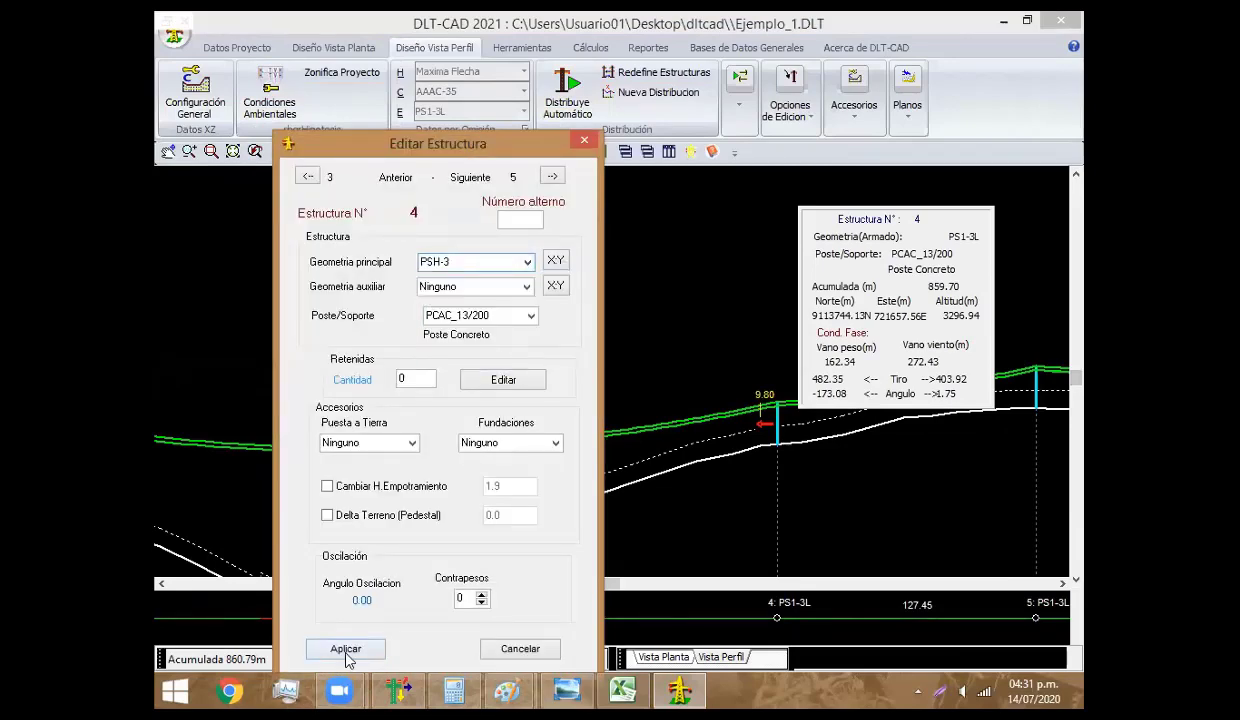
left_click(345, 649)
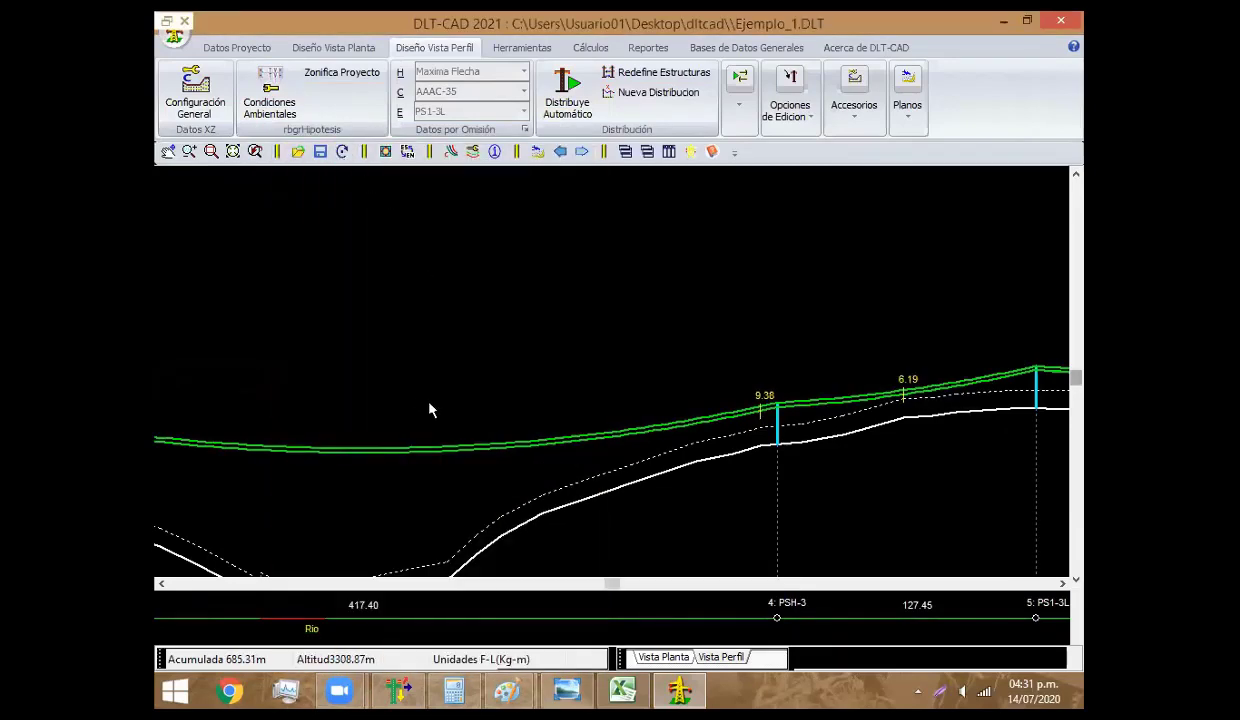
double_click(697, 371)
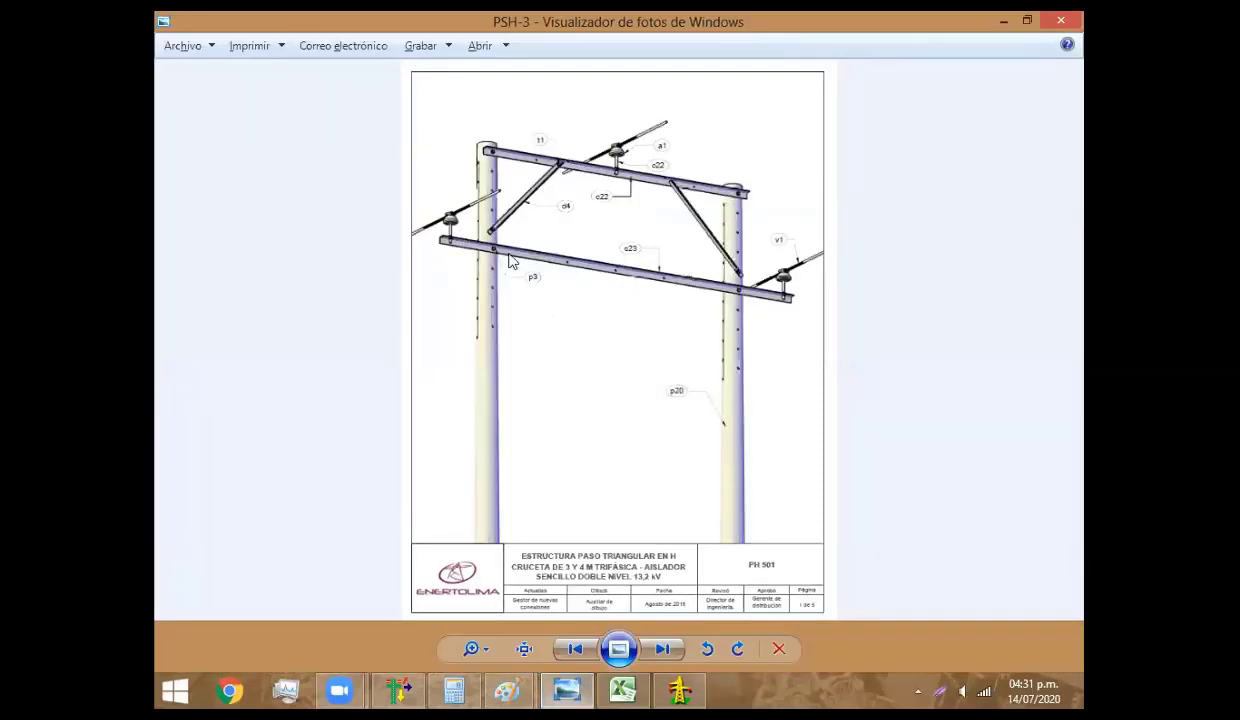
key("Escape")
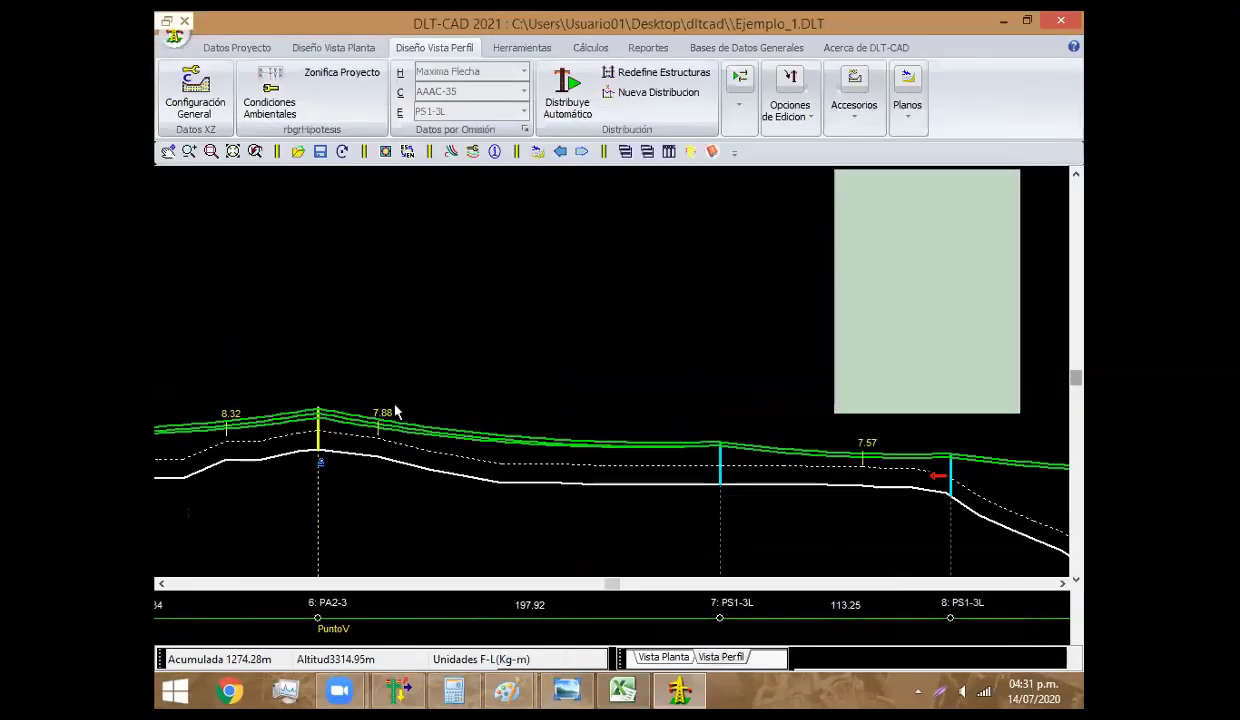
Set structures 8 and 9 to the PSH-3 H-frame geometry
scroll(697, 424, "down", 3)
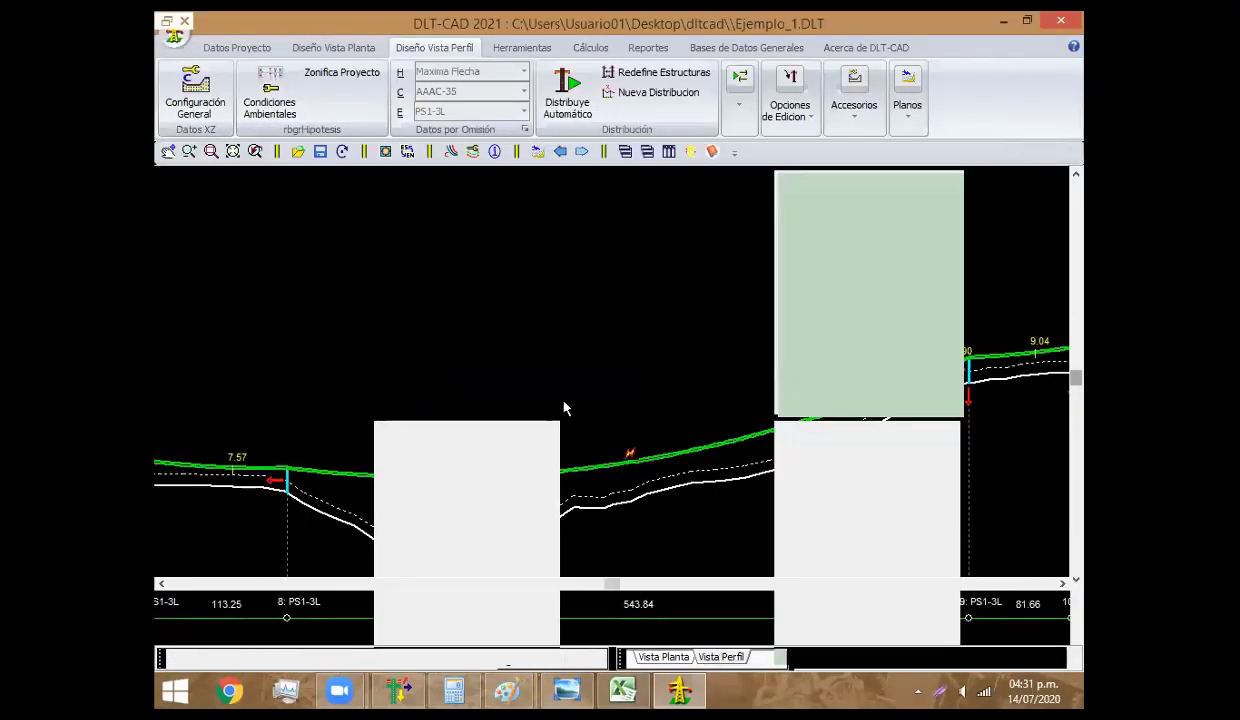
scroll(415, 481, "up", 2)
double_click(400, 468)
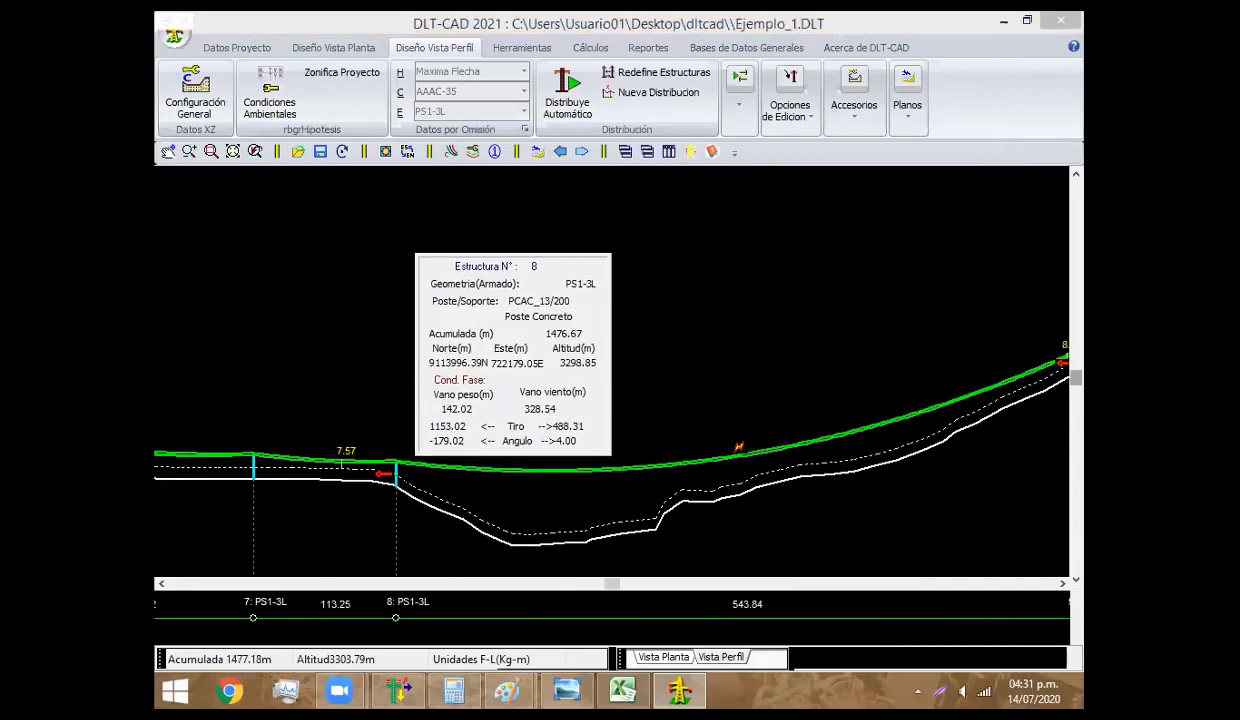
left_click(551, 286)
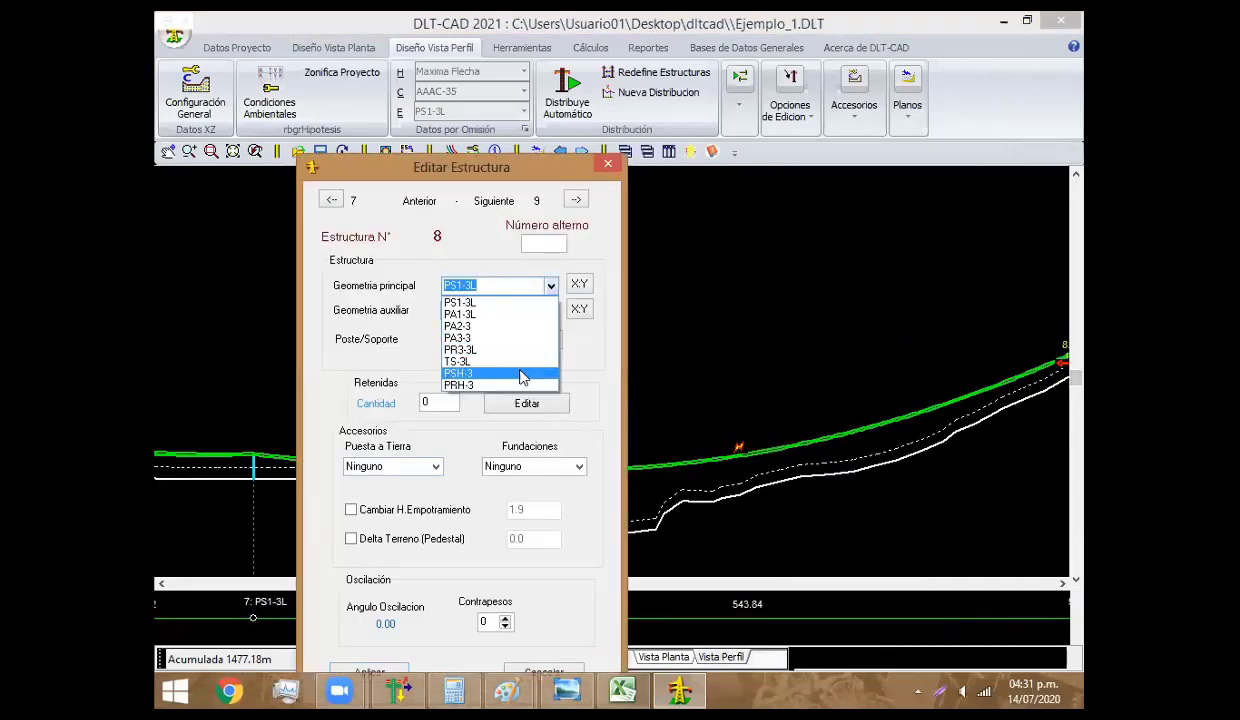
left_click(512, 378)
left_click(378, 670)
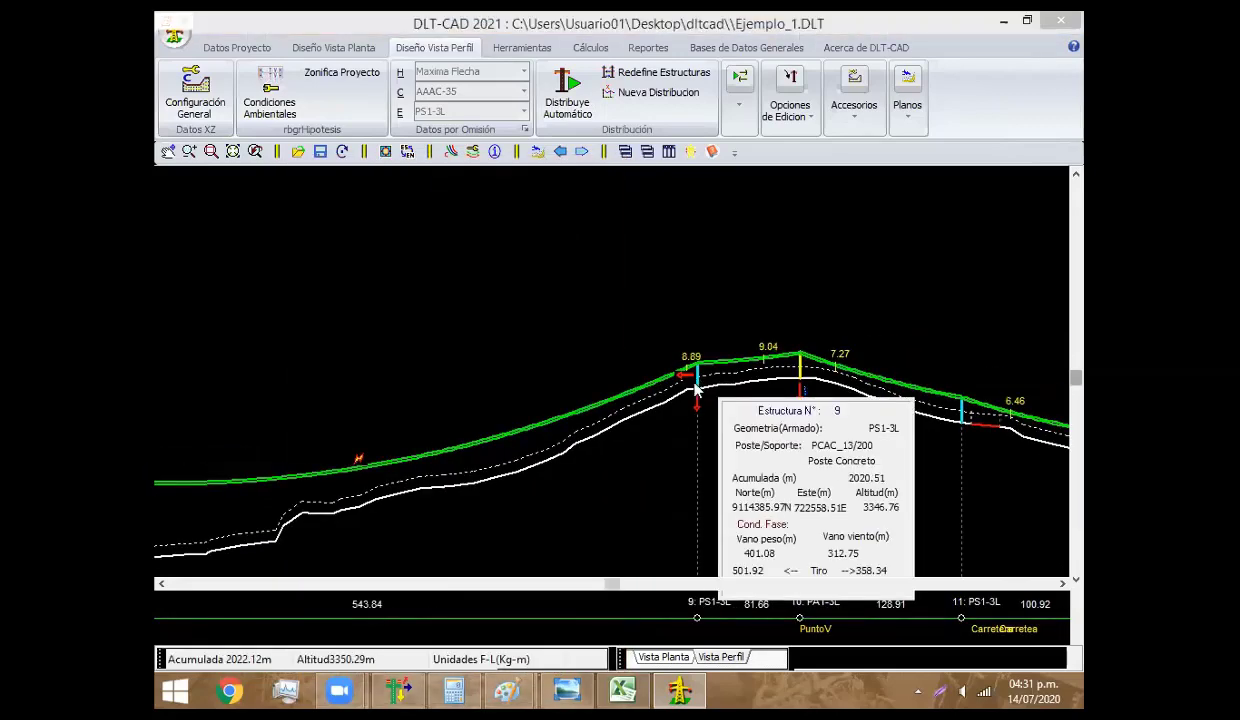
double_click(698, 381)
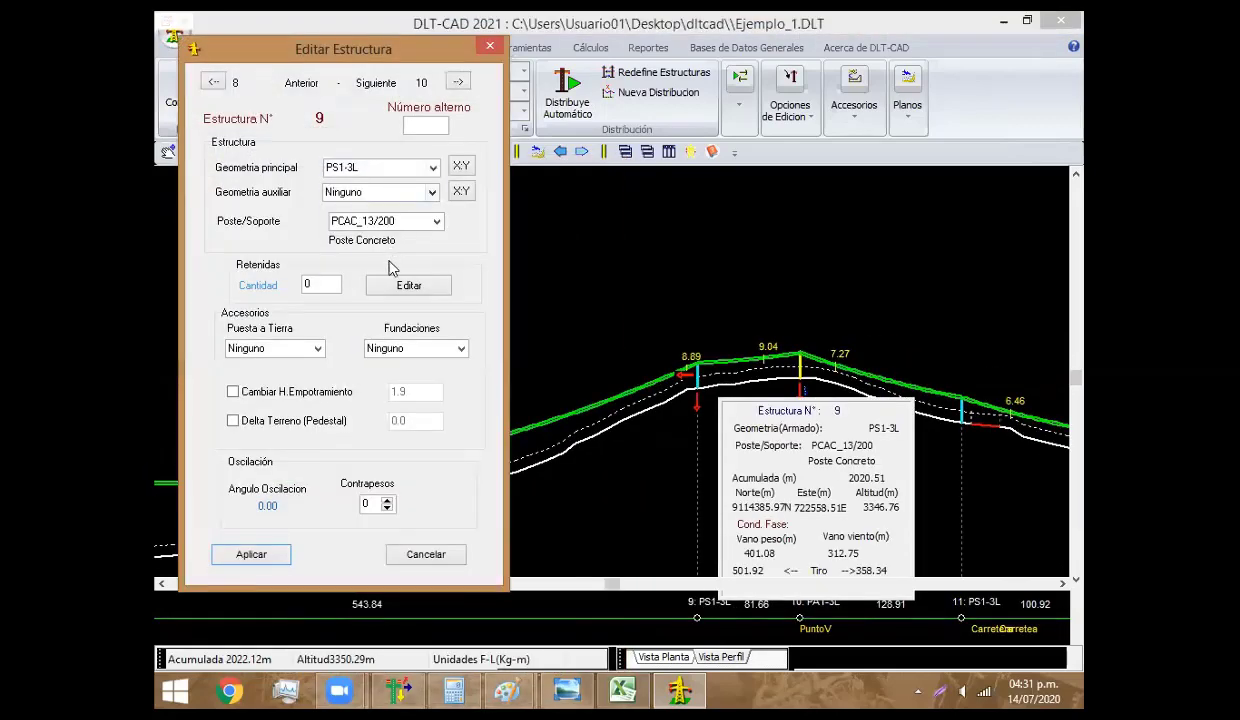
key("Return")
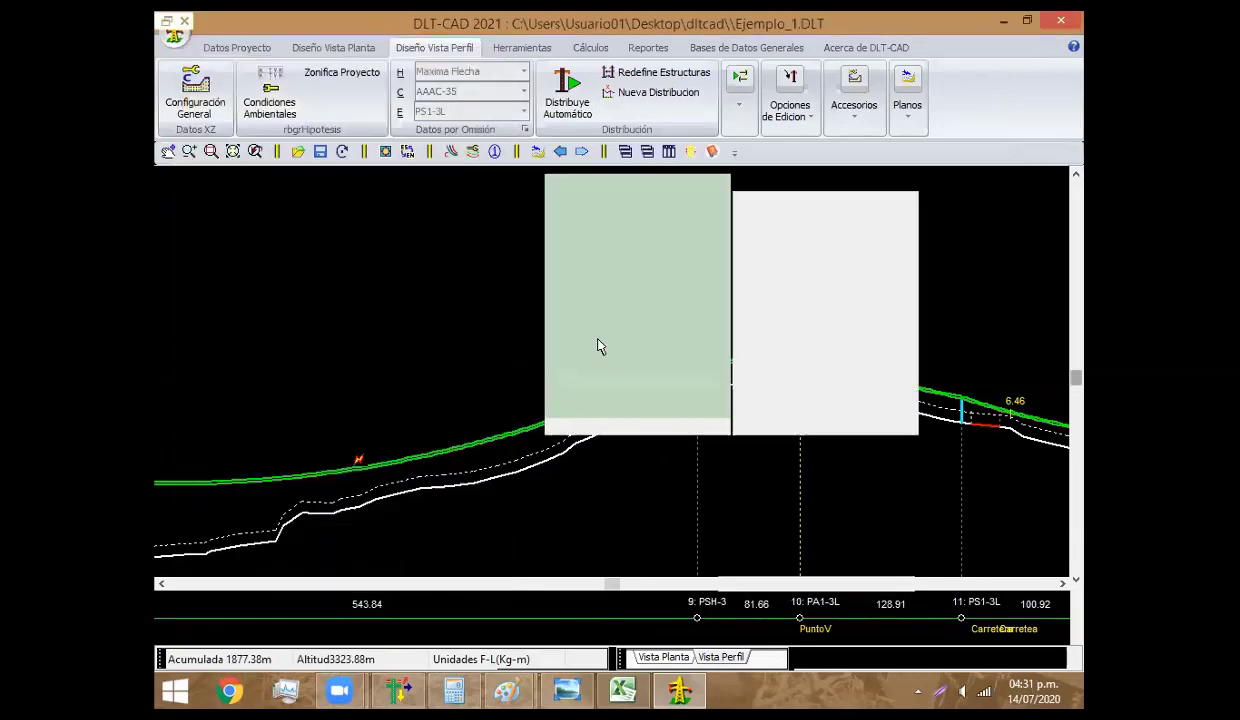
Insert a new support 15 in the long span after structure 14
scroll(435, 332, "right", 3)
scroll(354, 346, "right", 3)
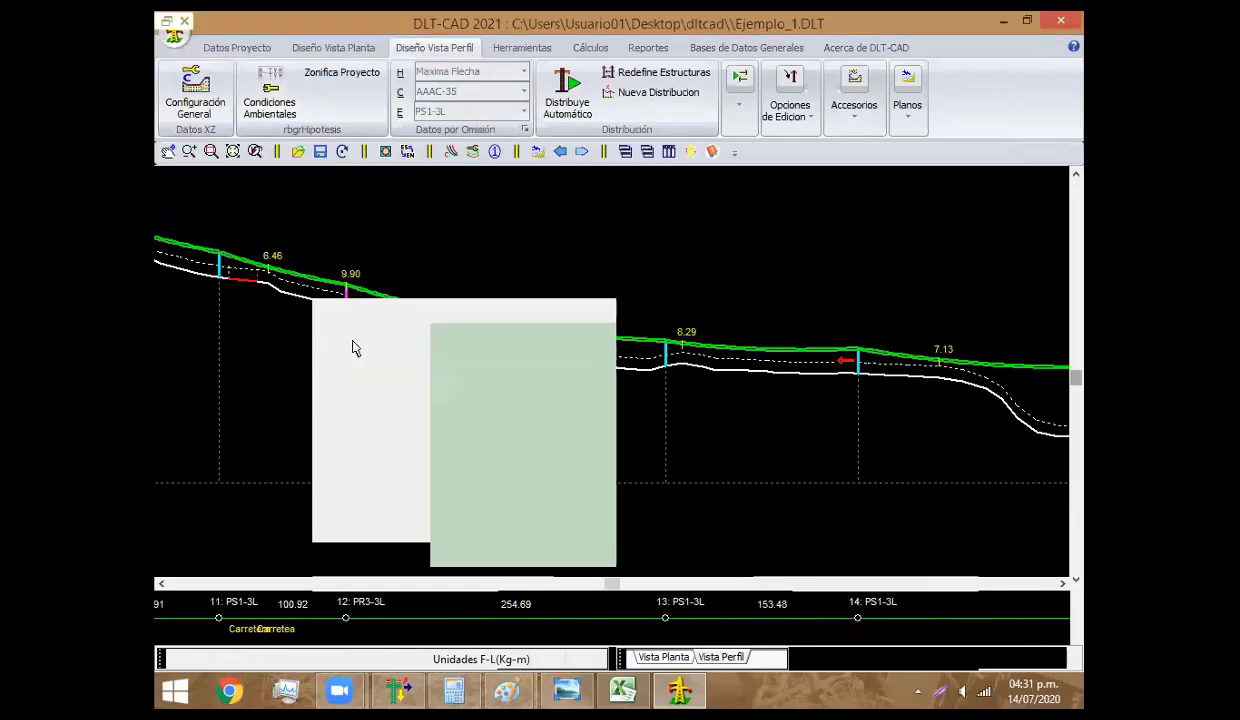
scroll(500, 360, "right", 1)
scroll(650, 390, "left", 2)
scroll(700, 410, "right", 4)
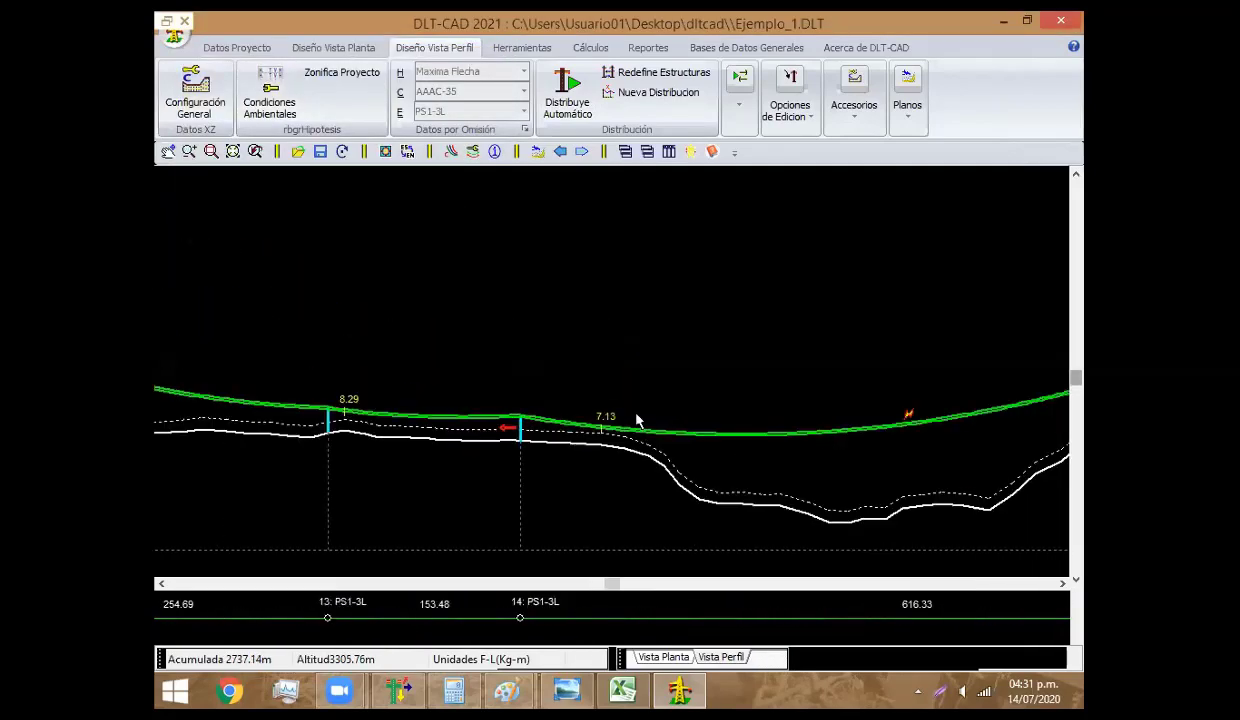
scroll(560, 415, "right", 2)
scroll(462, 401, "right", 1)
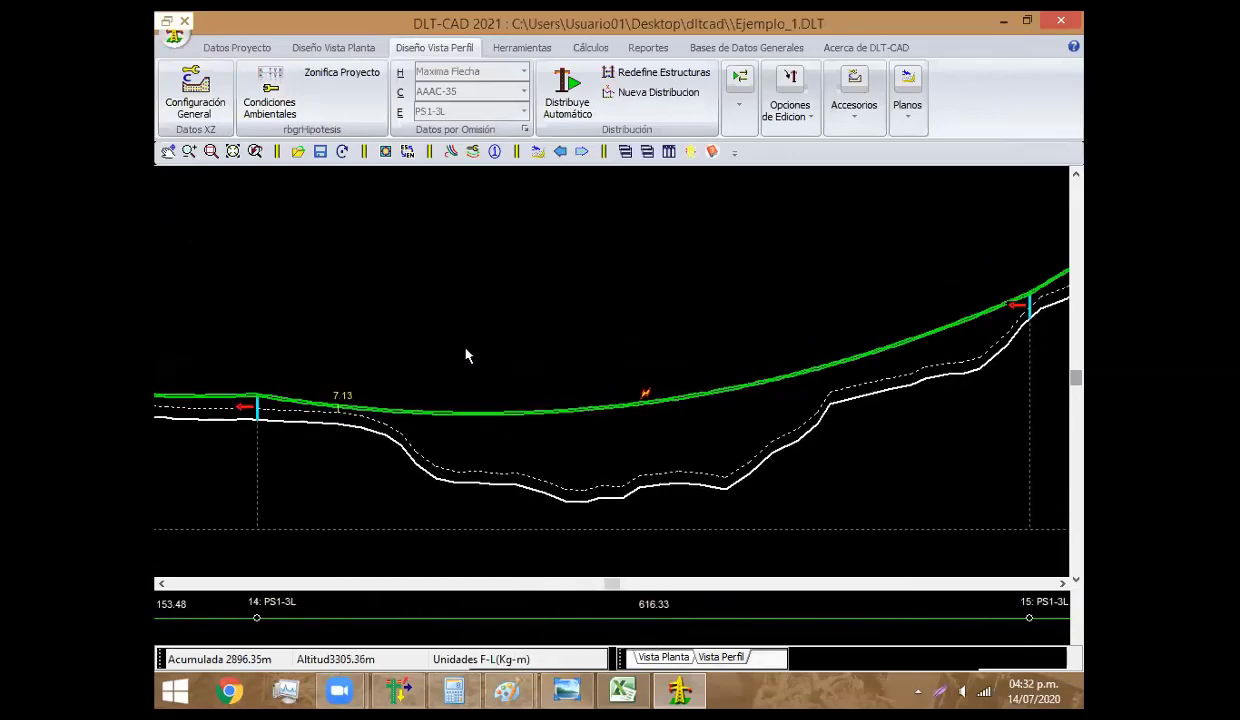
scroll(465, 352, "left", 3)
right_click(456, 342)
left_click(537, 404)
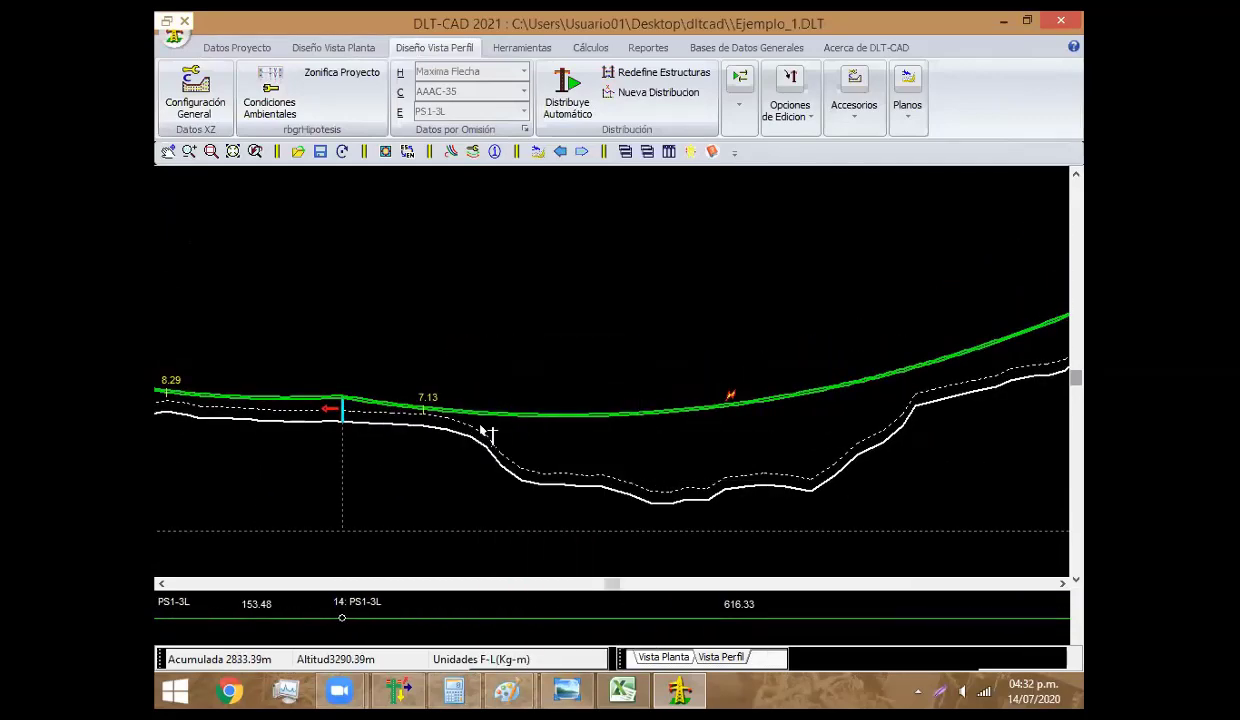
left_click(460, 420)
right_click(446, 328)
left_click(487, 342)
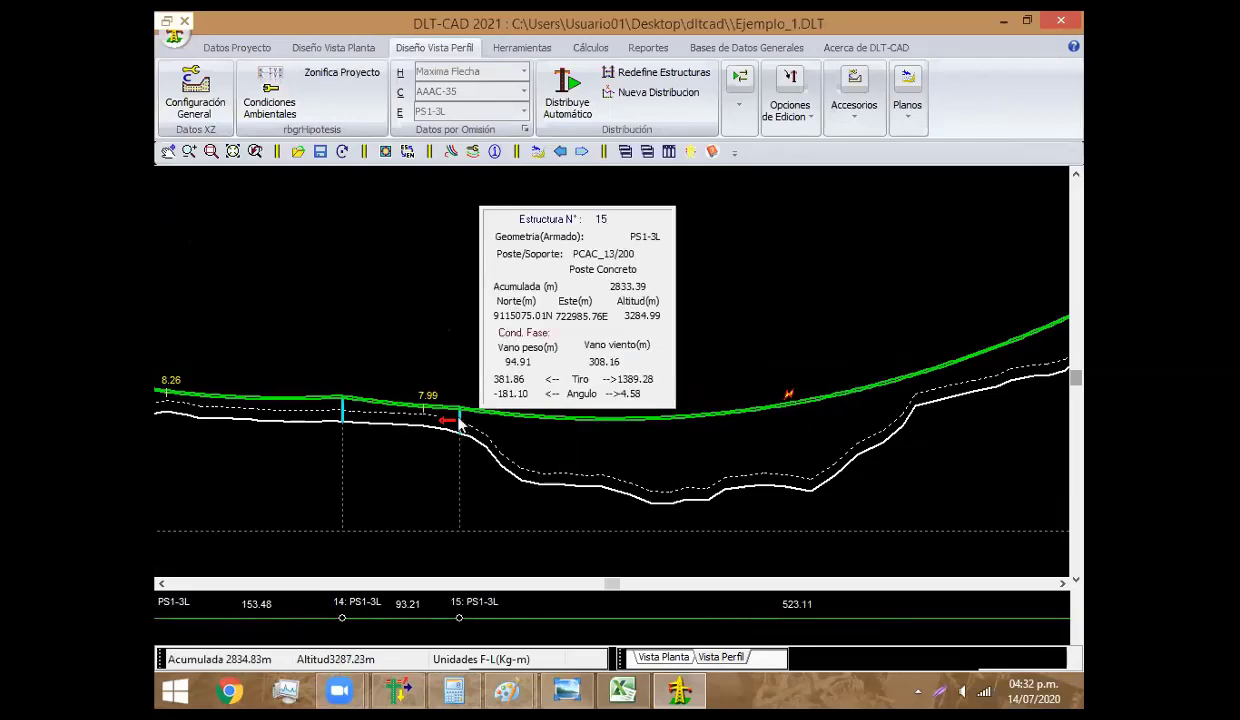
Set support 15's main geometry to PSH-3
double_click(421, 404)
left_click(380, 167)
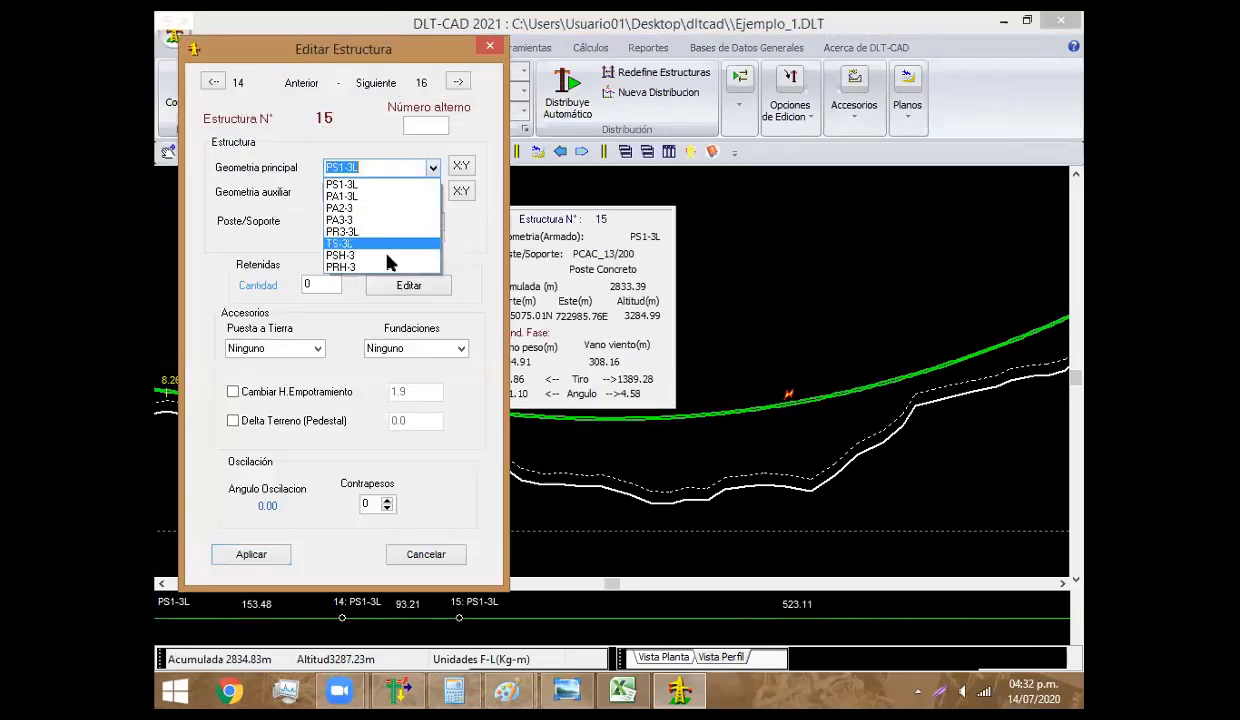
left_click(388, 256)
left_click(250, 555)
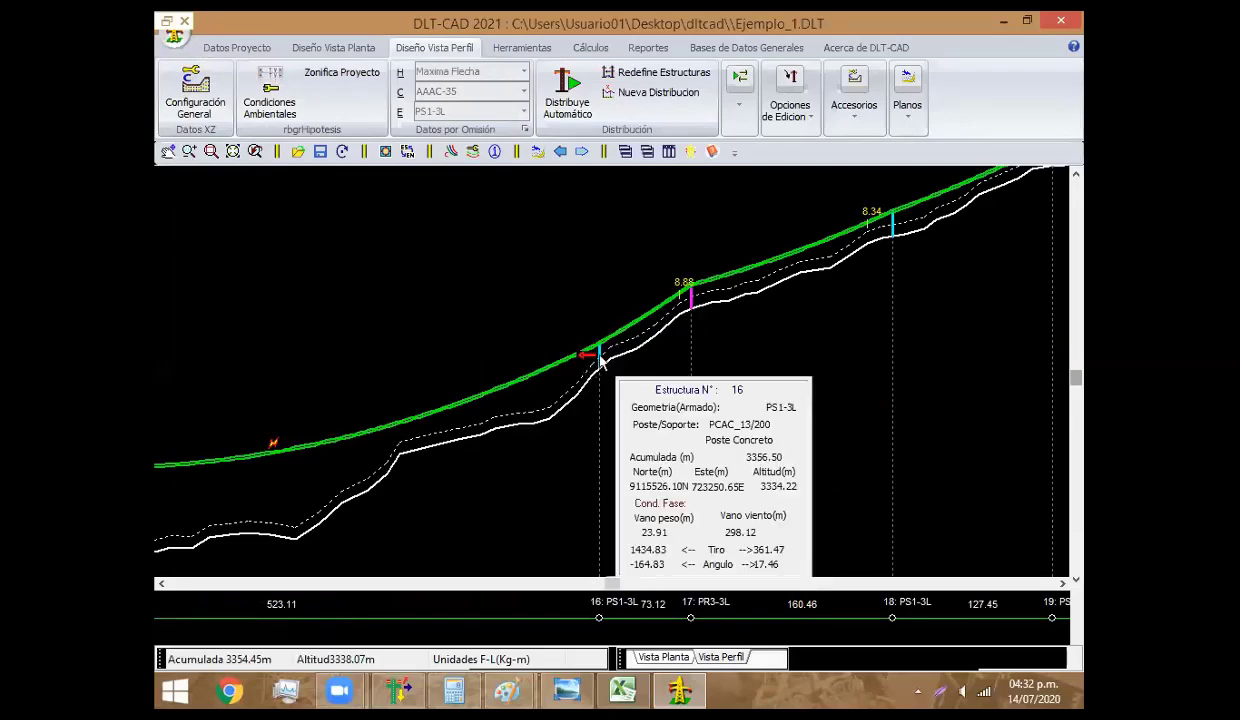
Change structure 16 from PS1-3L to the PRH-3 H-frame geometry
double_click(587, 365)
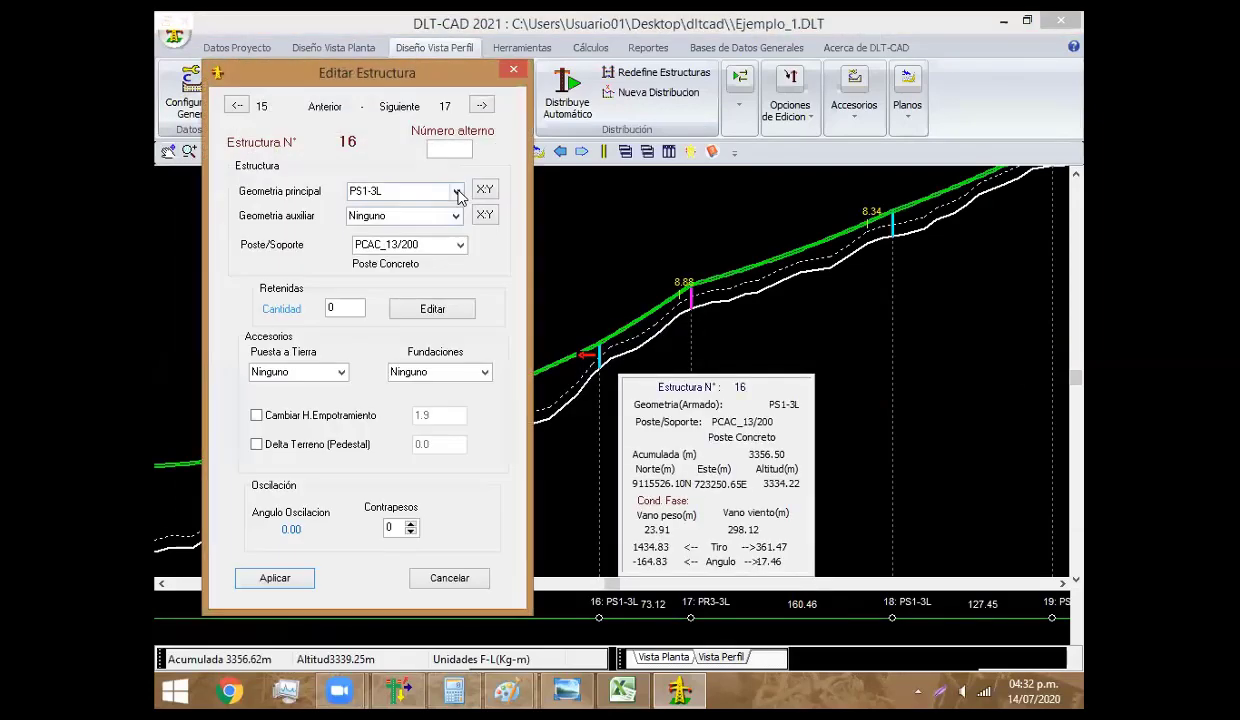
left_click(456, 191)
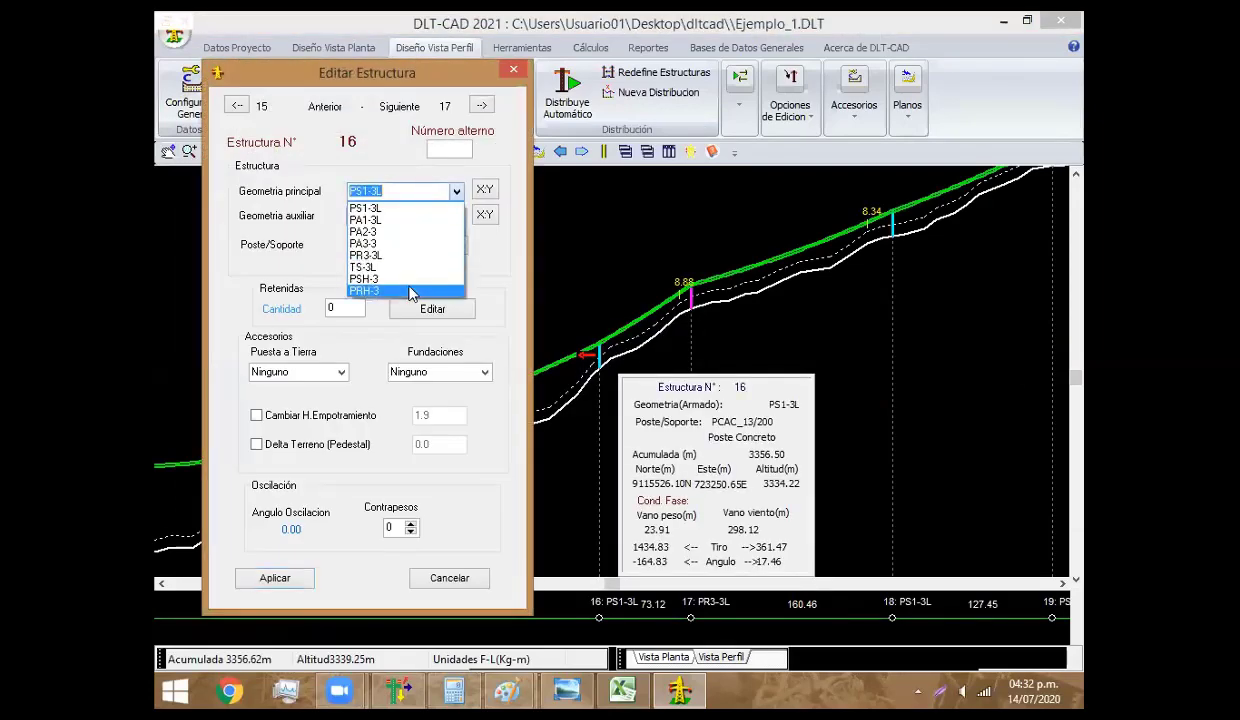
left_click(406, 291)
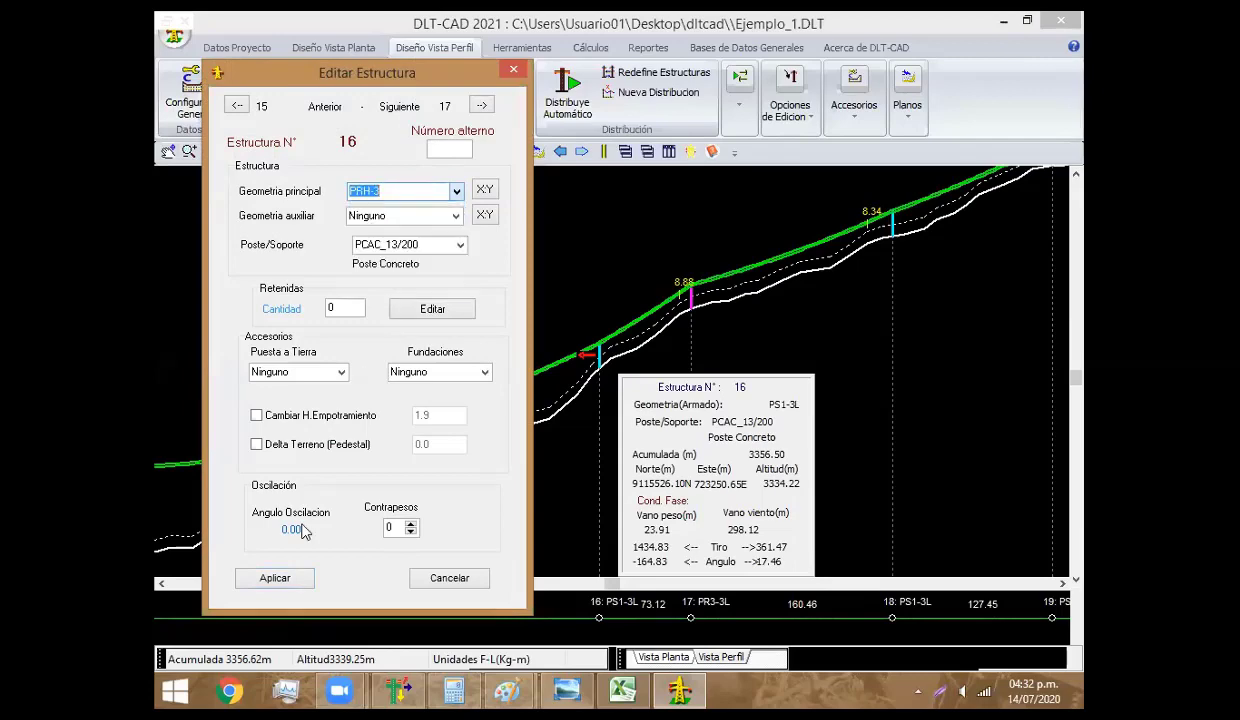
left_click(276, 579)
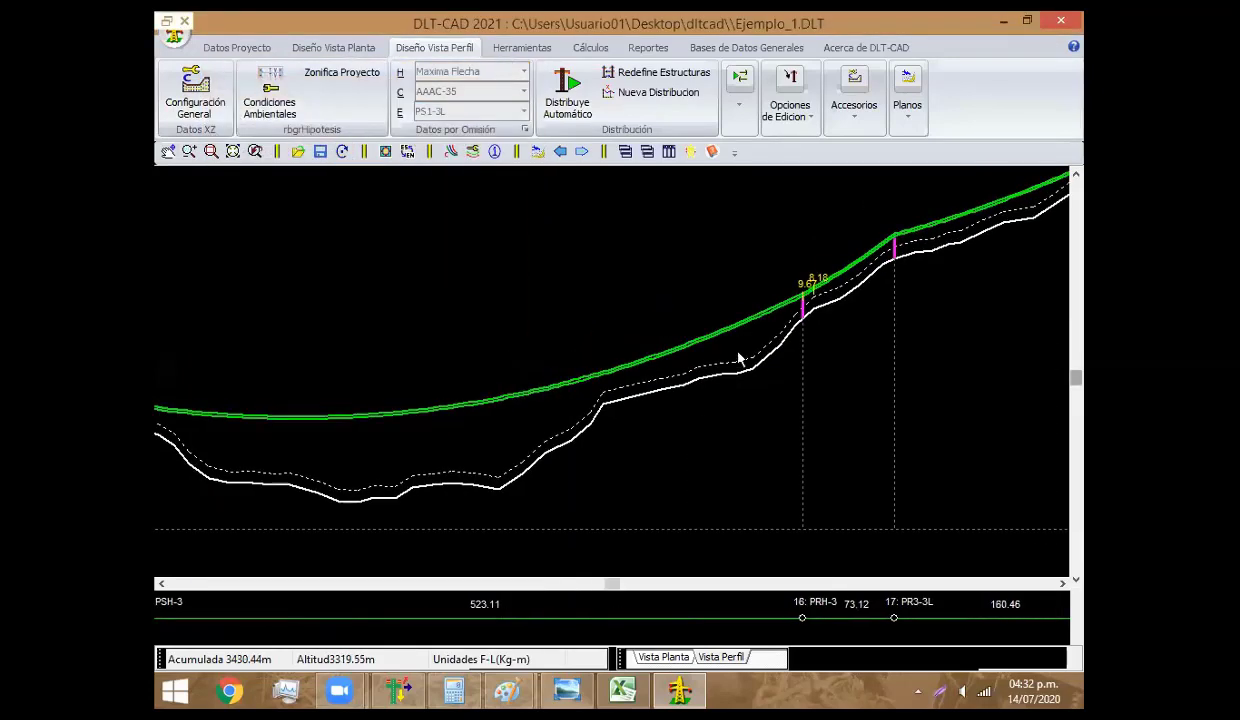
scroll(738, 357, "down", 3)
scroll(652, 379, "down", 3)
scroll(533, 404, "down", 3)
scroll(600, 420, "down", 3)
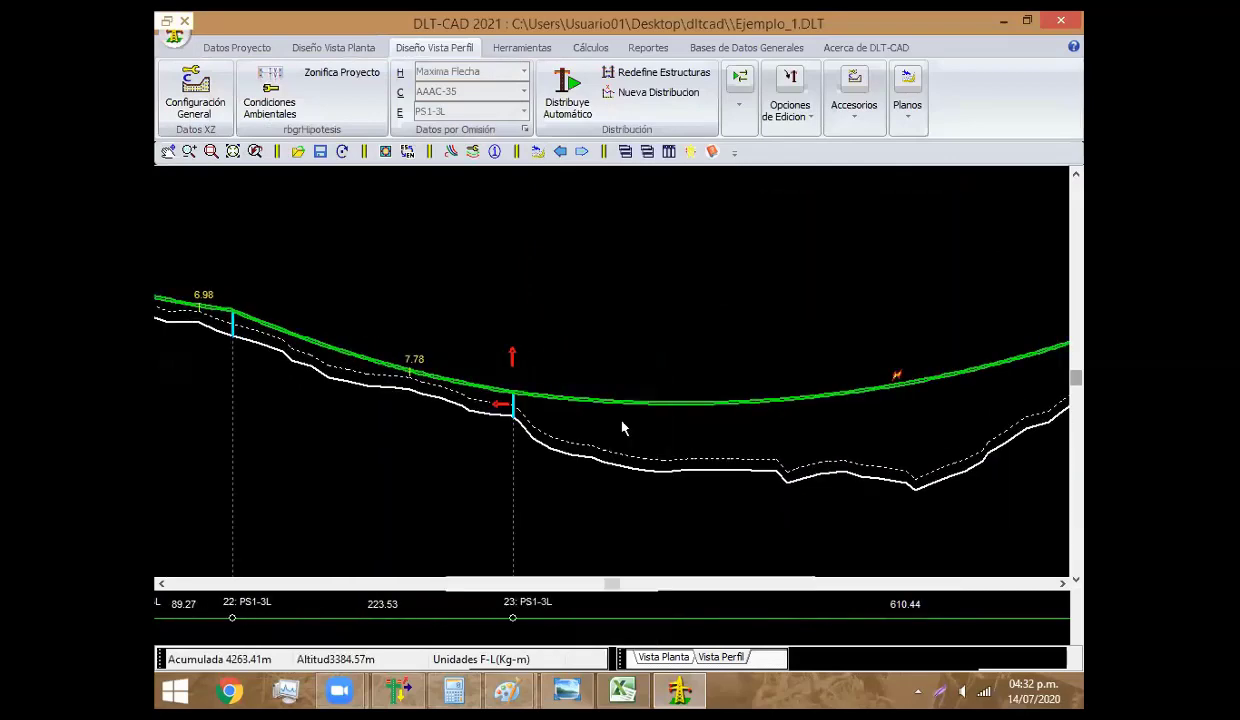
scroll(490, 389, "down", 3)
scroll(487, 389, "down", 3)
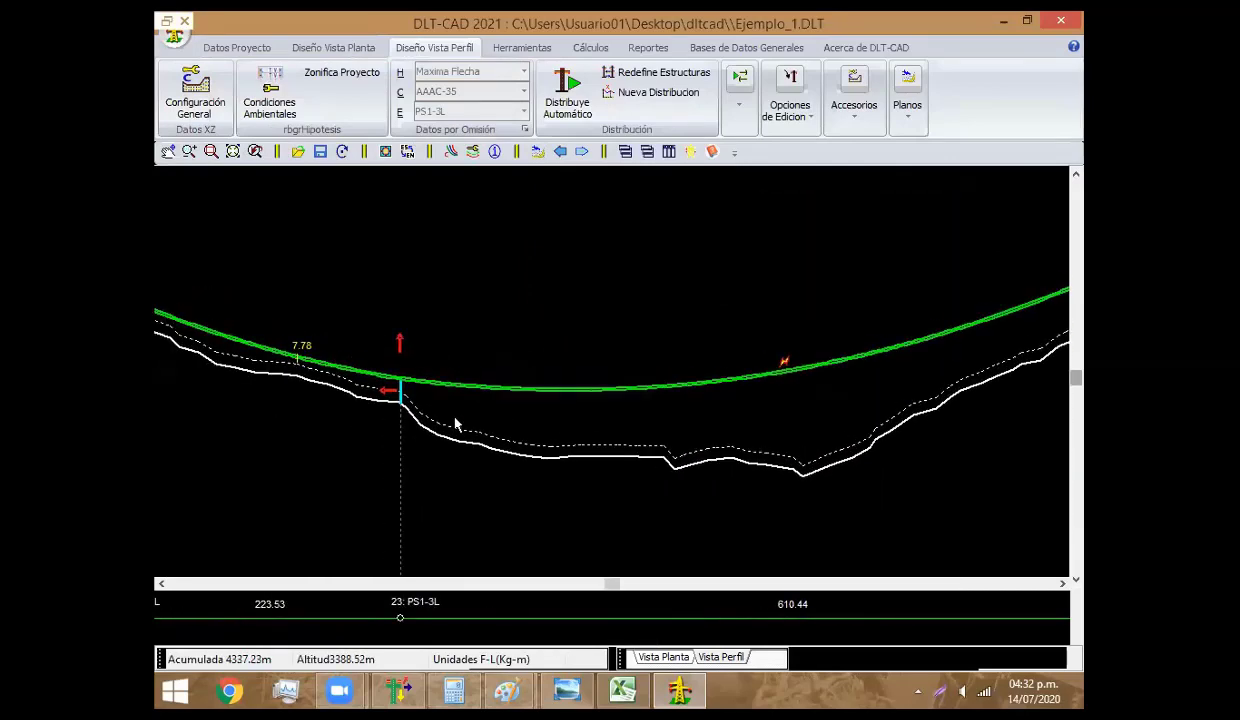
scroll(480, 410, "down", 3)
scroll(595, 396, "up", 6)
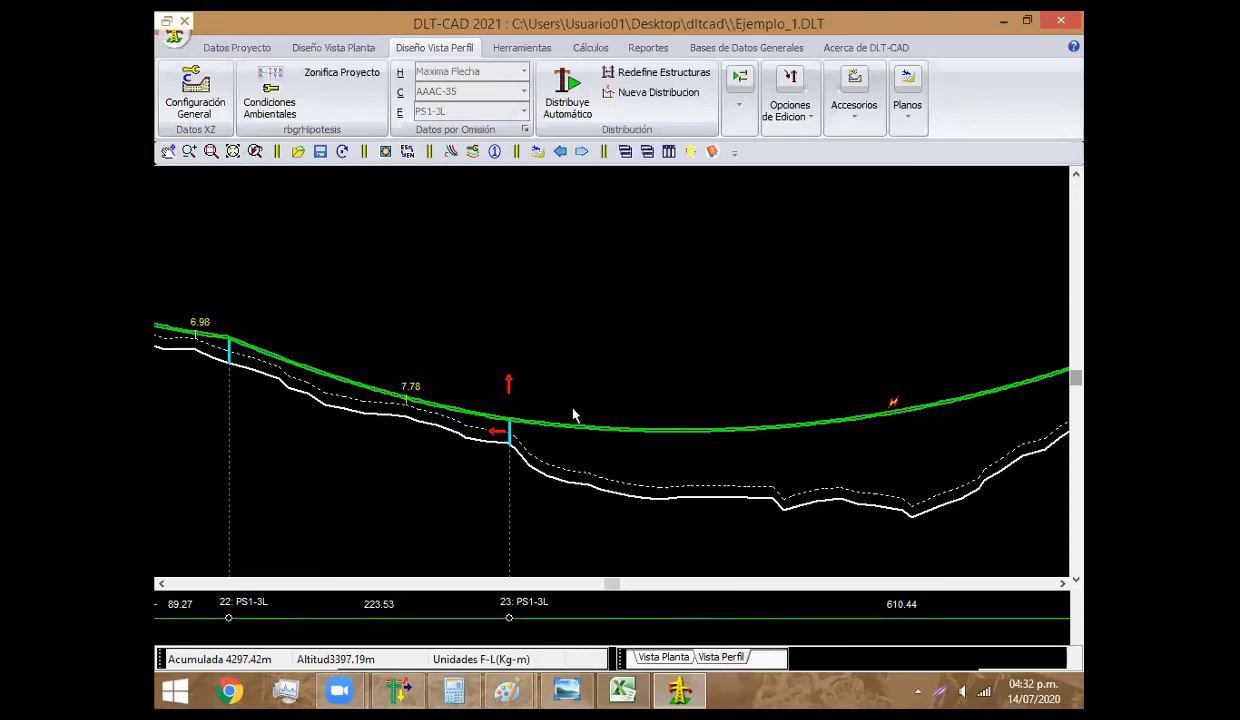
right_click(551, 383)
left_click(570, 388)
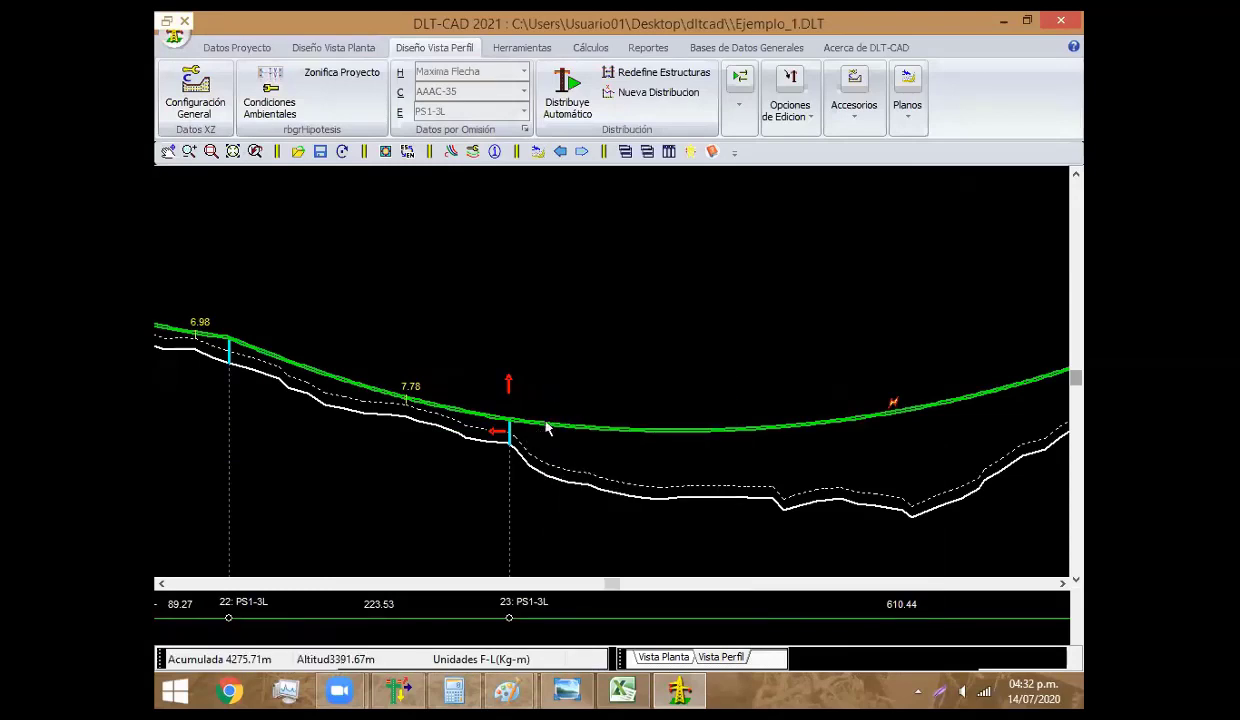
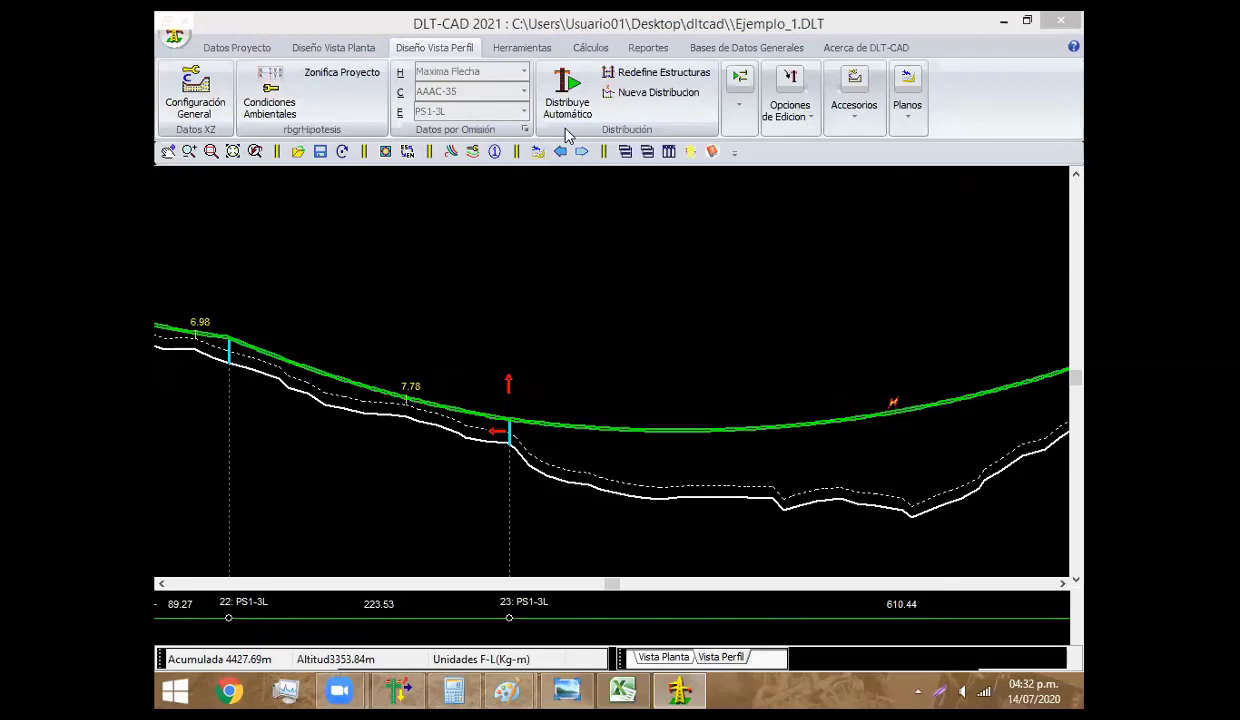
Shift structure 23 further left along the profile with Arrastra Soporte
right_click(507, 362)
left_click(570, 332)
right_click(511, 411)
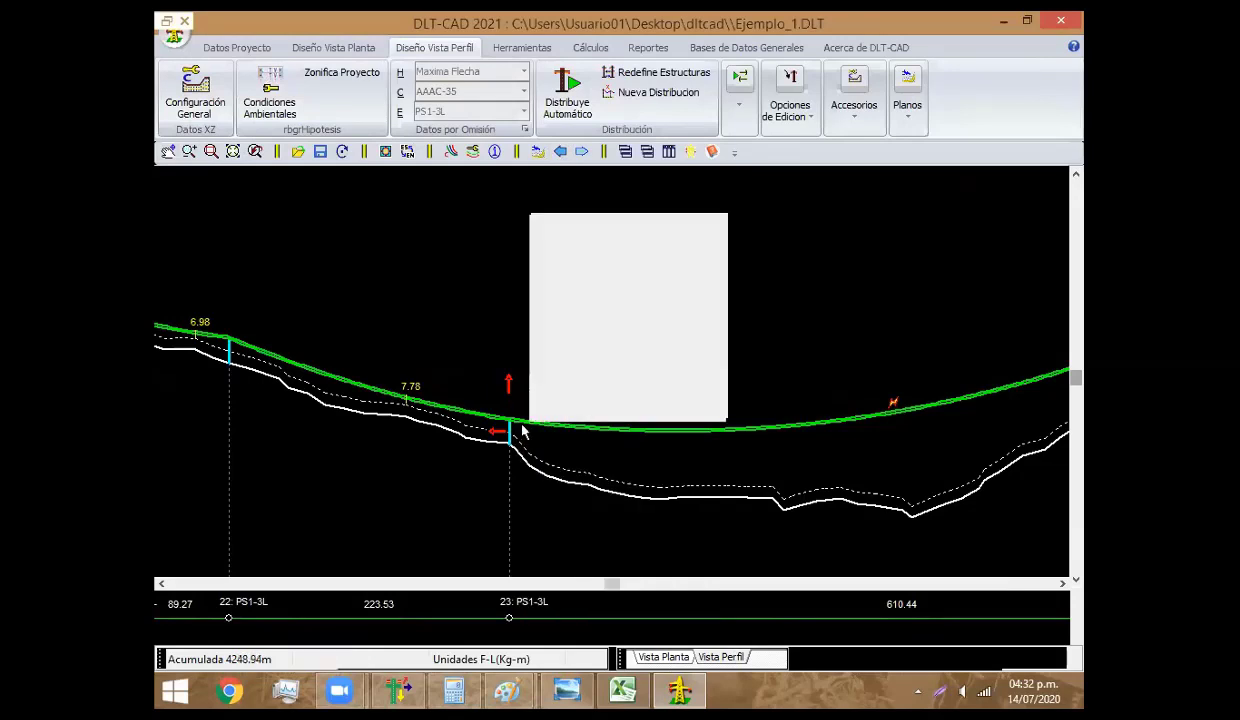
left_click(521, 429)
right_click(532, 396)
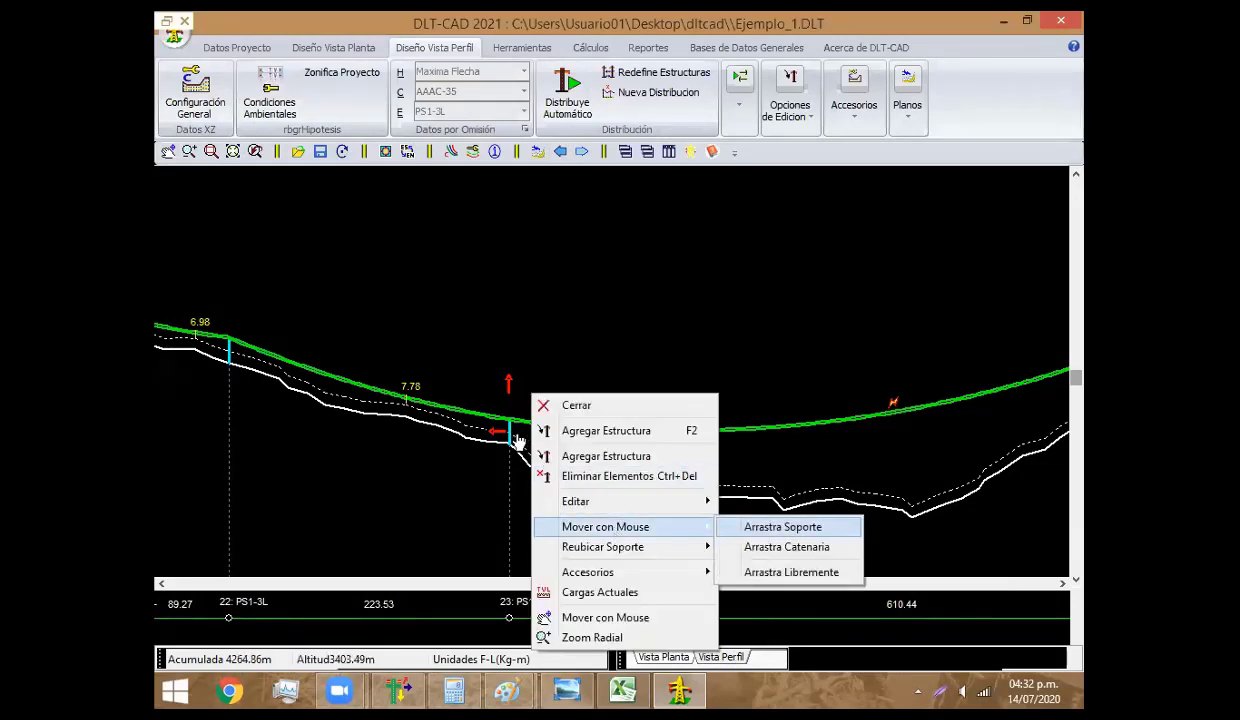
key("Return")
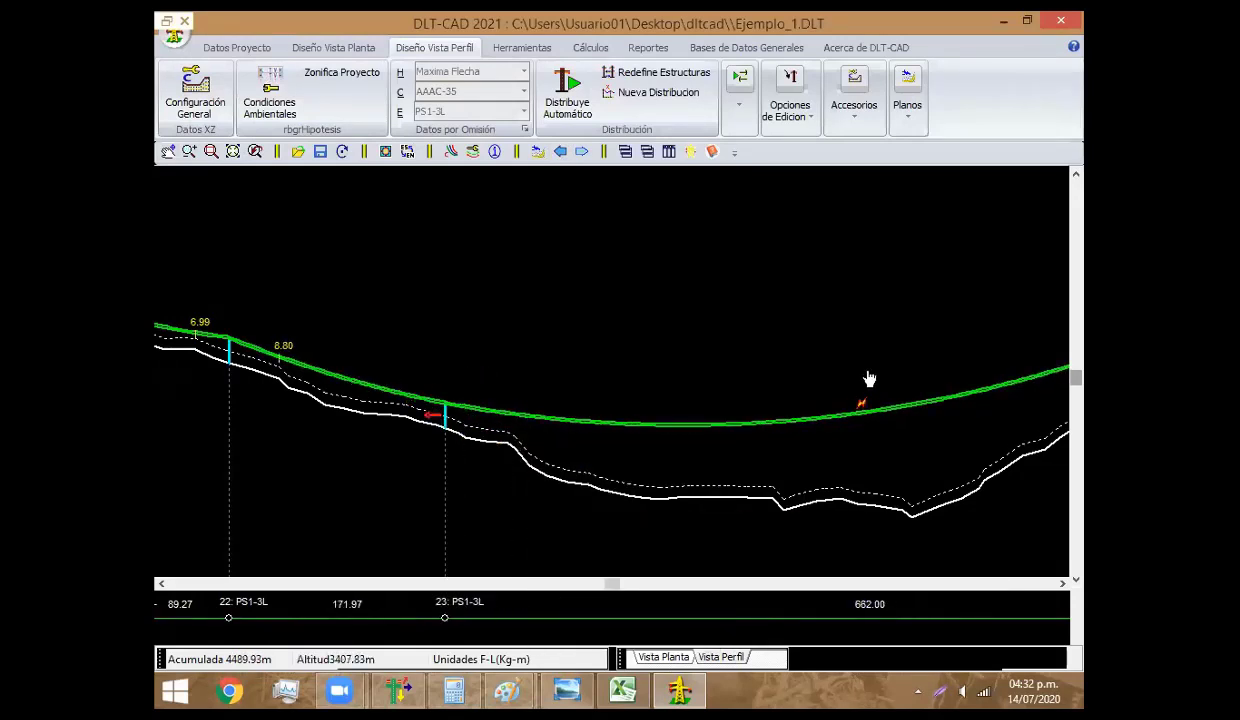
scroll(869, 378, "down", 3)
scroll(434, 368, "up", 3)
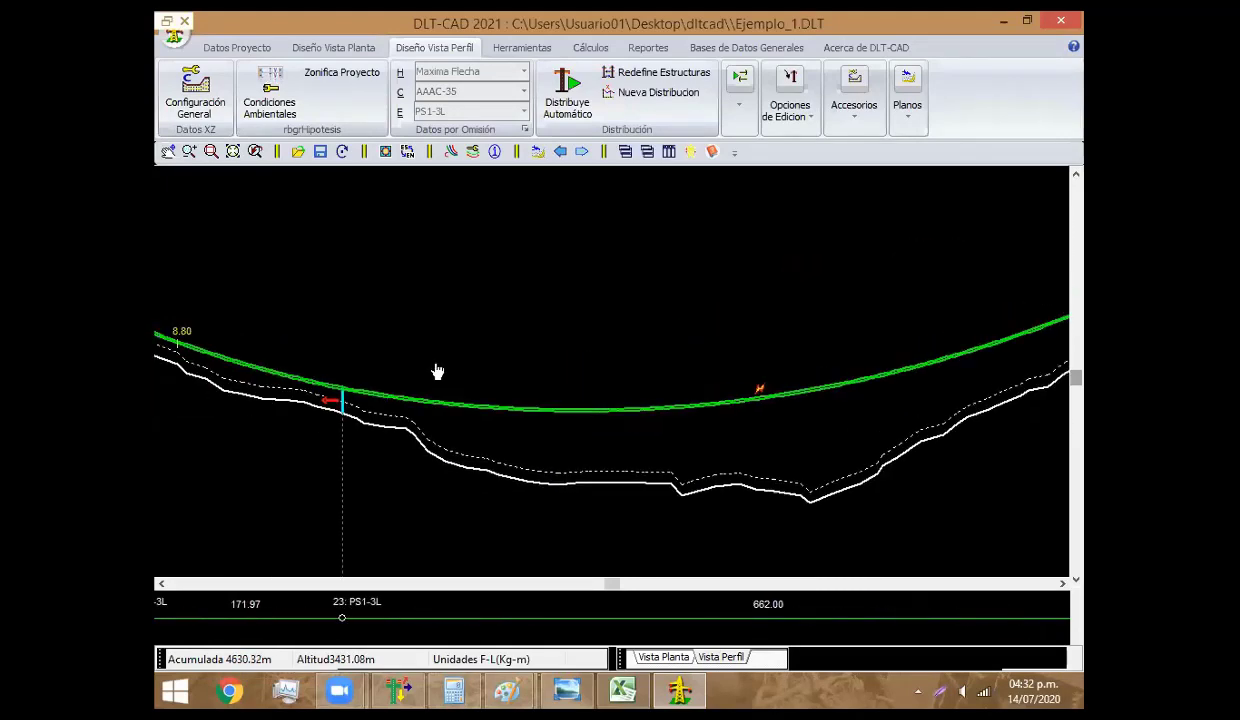
Change structure 23's main geometry to PSH-3 and apply it
right_click(343, 327)
left_click(345, 413)
double_click(345, 413)
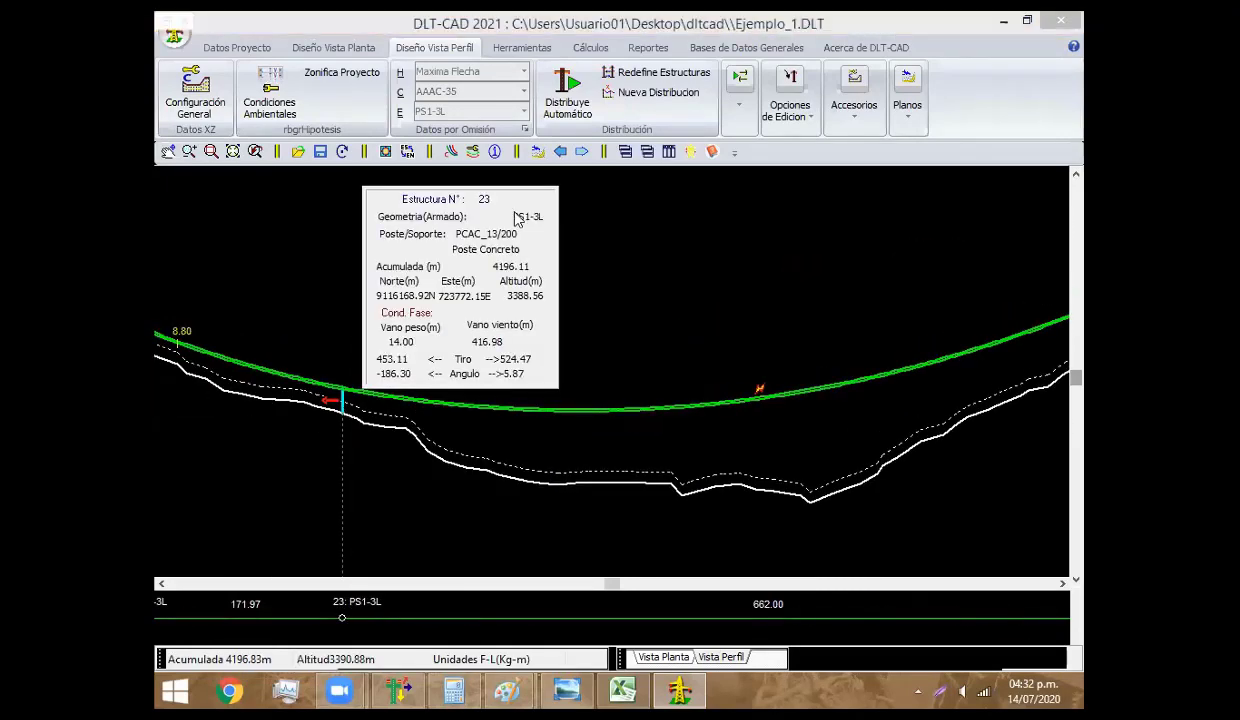
left_click(480, 214)
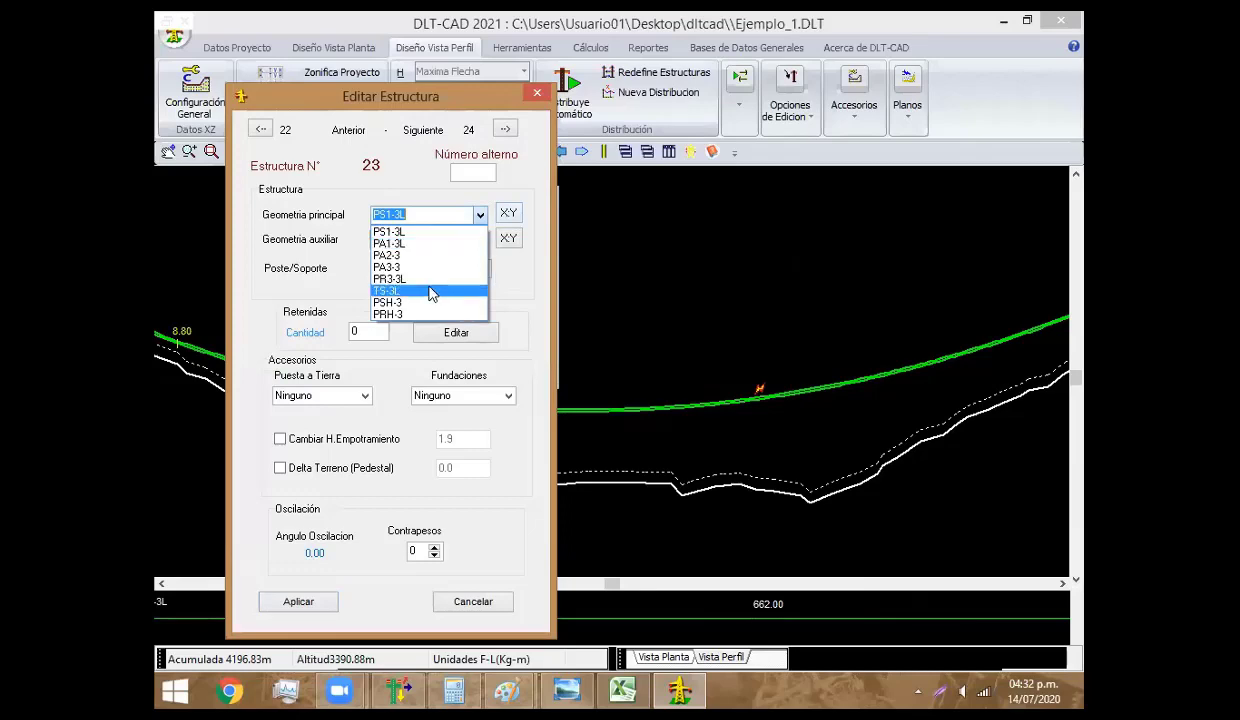
left_click(428, 306)
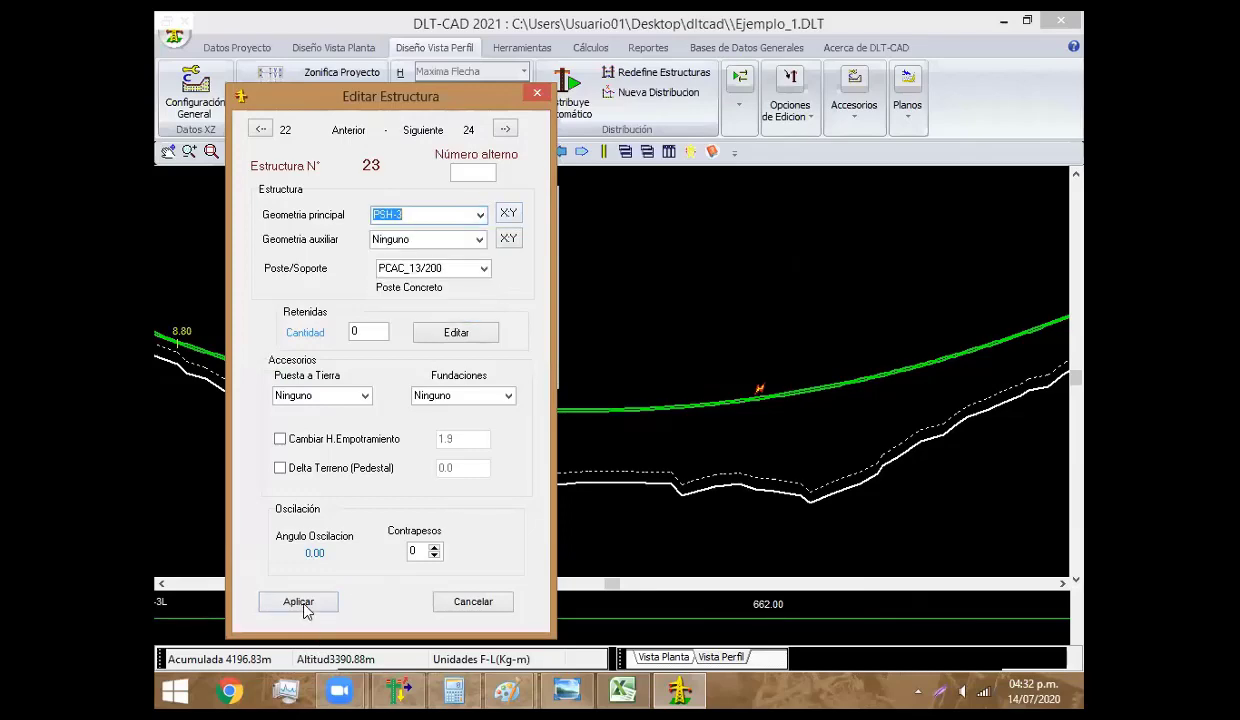
left_click(299, 602)
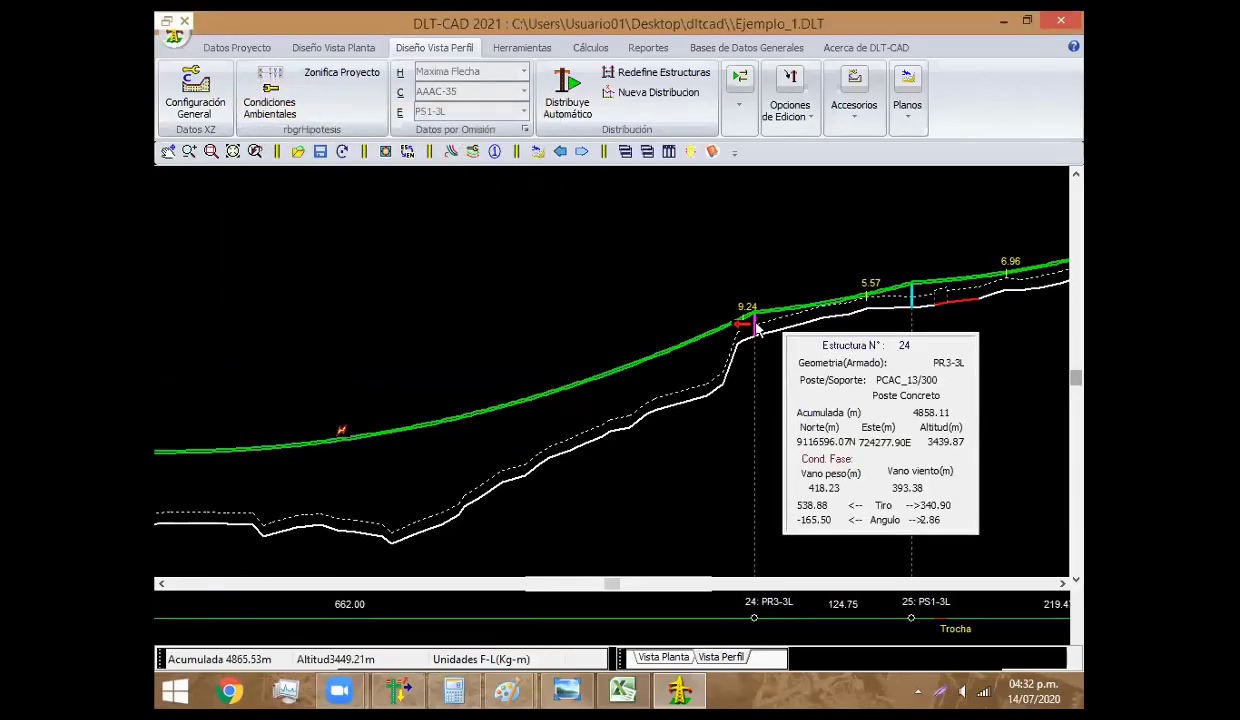
Set structure 24's main geometry to PRH-3
double_click(752, 326)
left_click(503, 238)
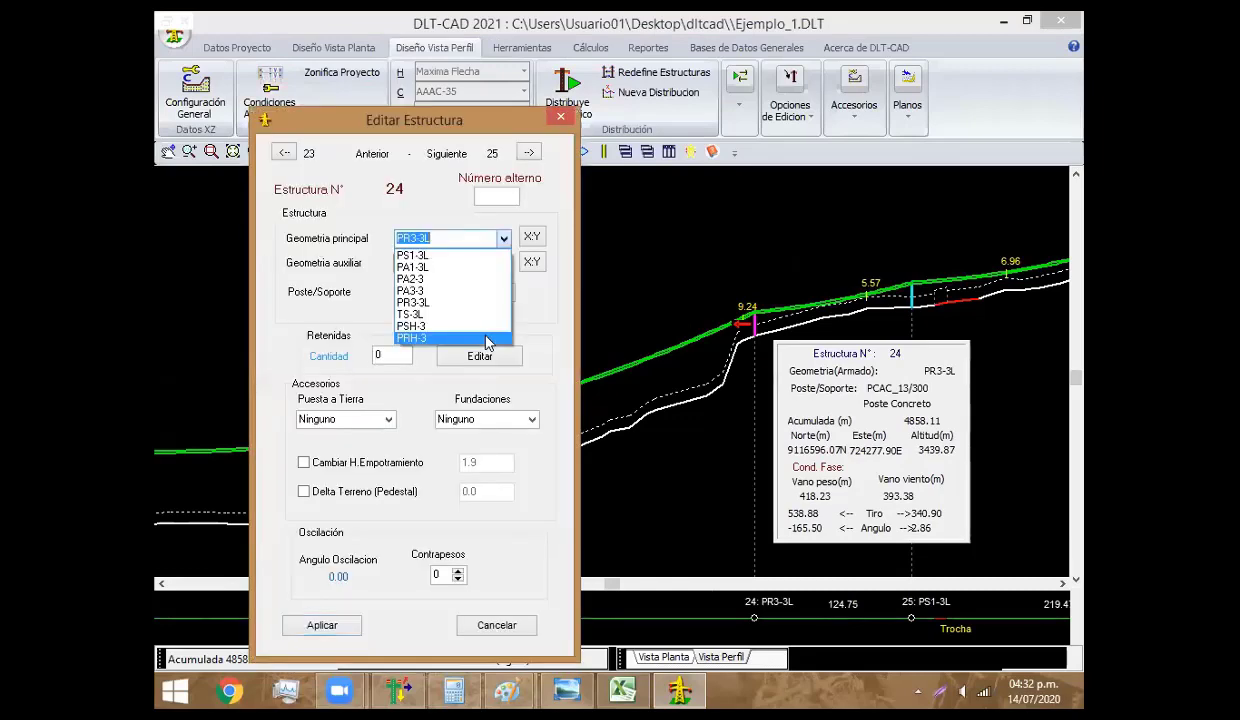
left_click(488, 338)
Confirm structure 24's PRH-3 geometry and scroll the profile to structures 32–36
key("Return")
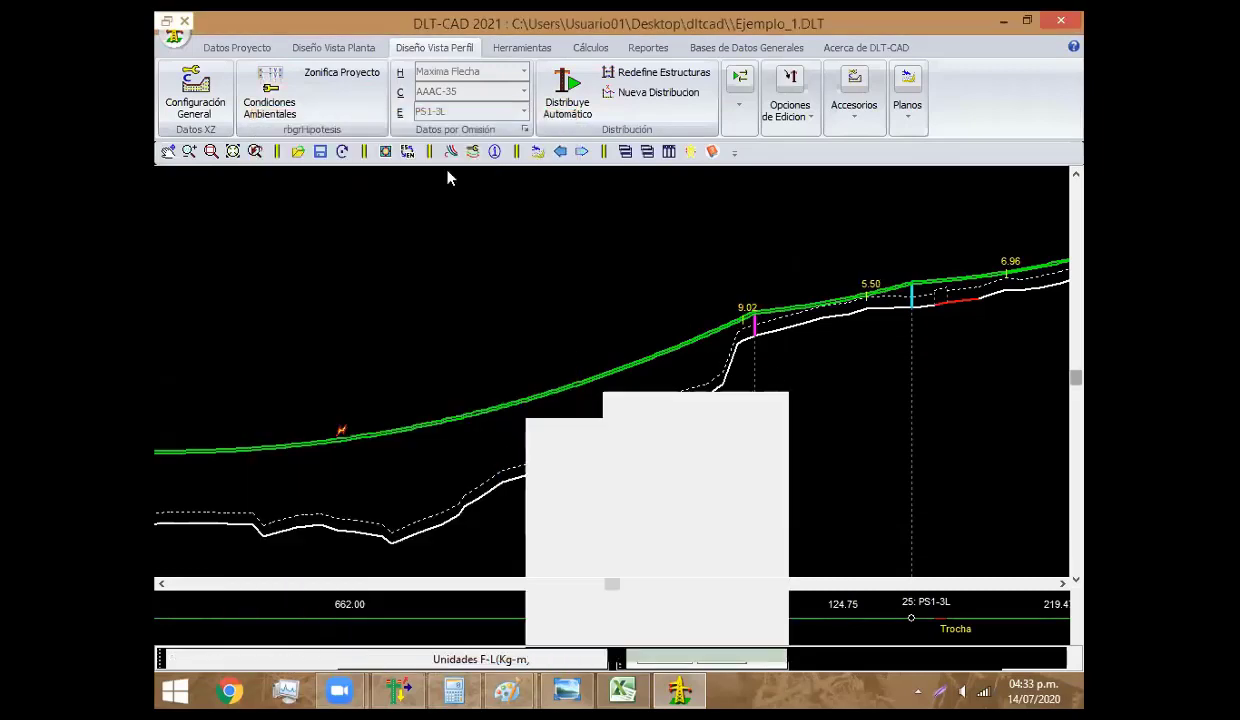
scroll(720, 380, "down", 2)
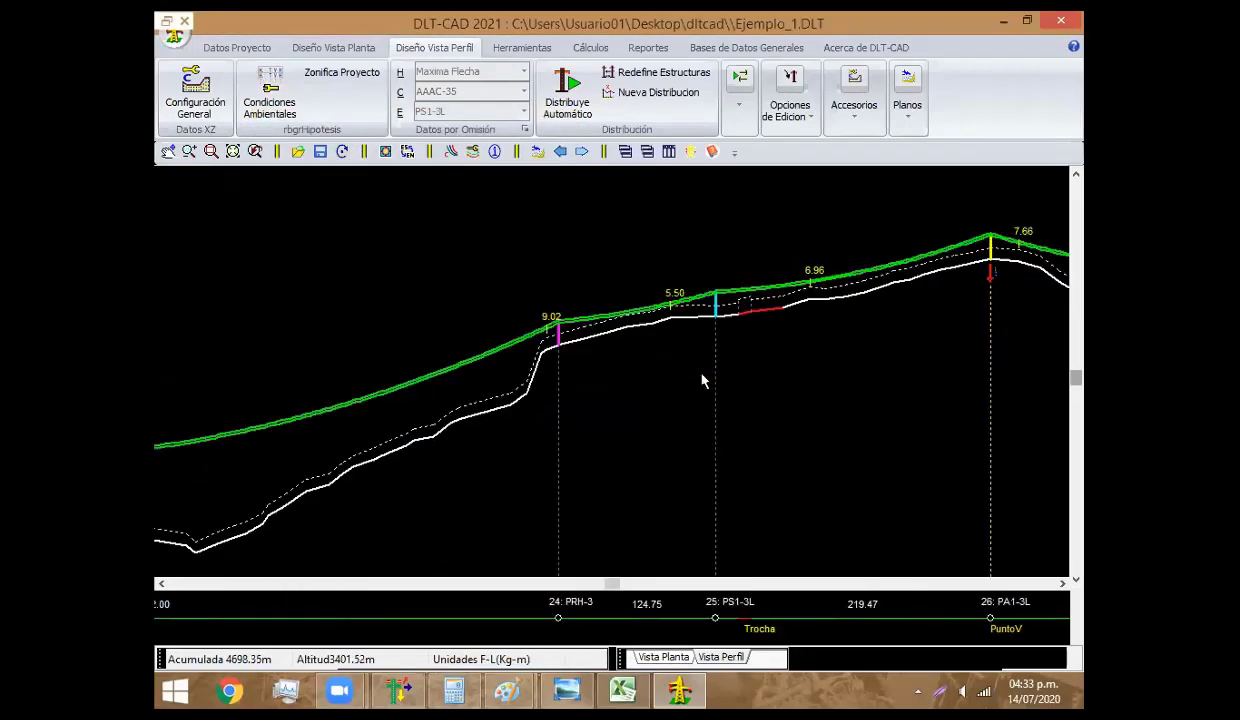
scroll(700, 379, "down", 2)
scroll(690, 385, "down", 2)
scroll(600, 370, "down", 3)
scroll(525, 345, "down", 2)
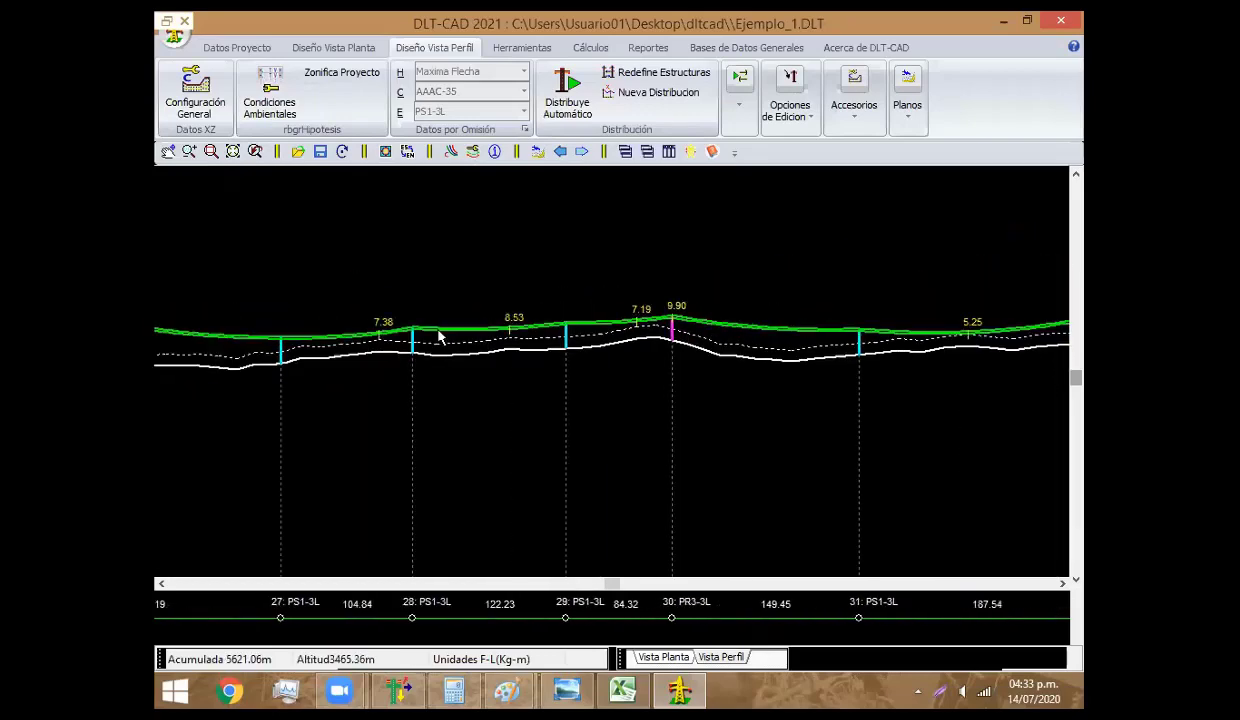
scroll(797, 343, "down", 2)
scroll(760, 380, "down", 1)
scroll(729, 406, "down", 1)
scroll(700, 390, "up", 1)
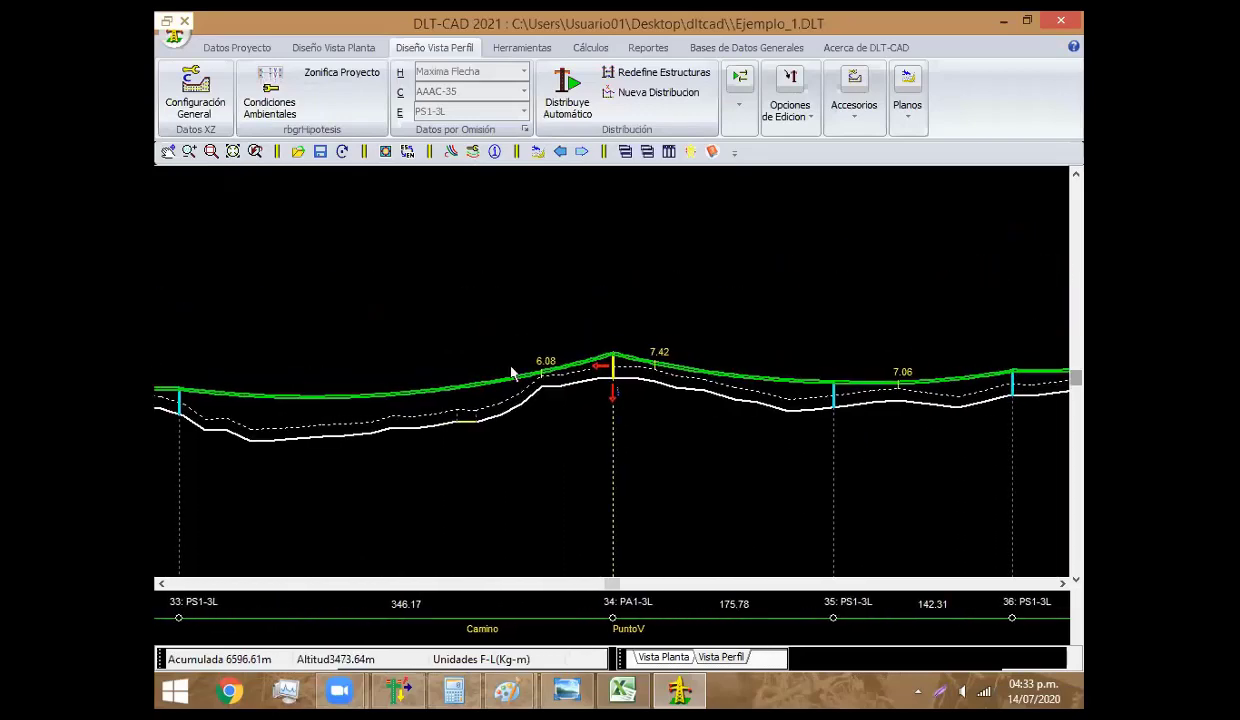
scroll(537, 338, "up", 2)
Insert a new PS1-3L structure on the span just before the PA1-3L angle
right_click(484, 290)
left_click(575, 332)
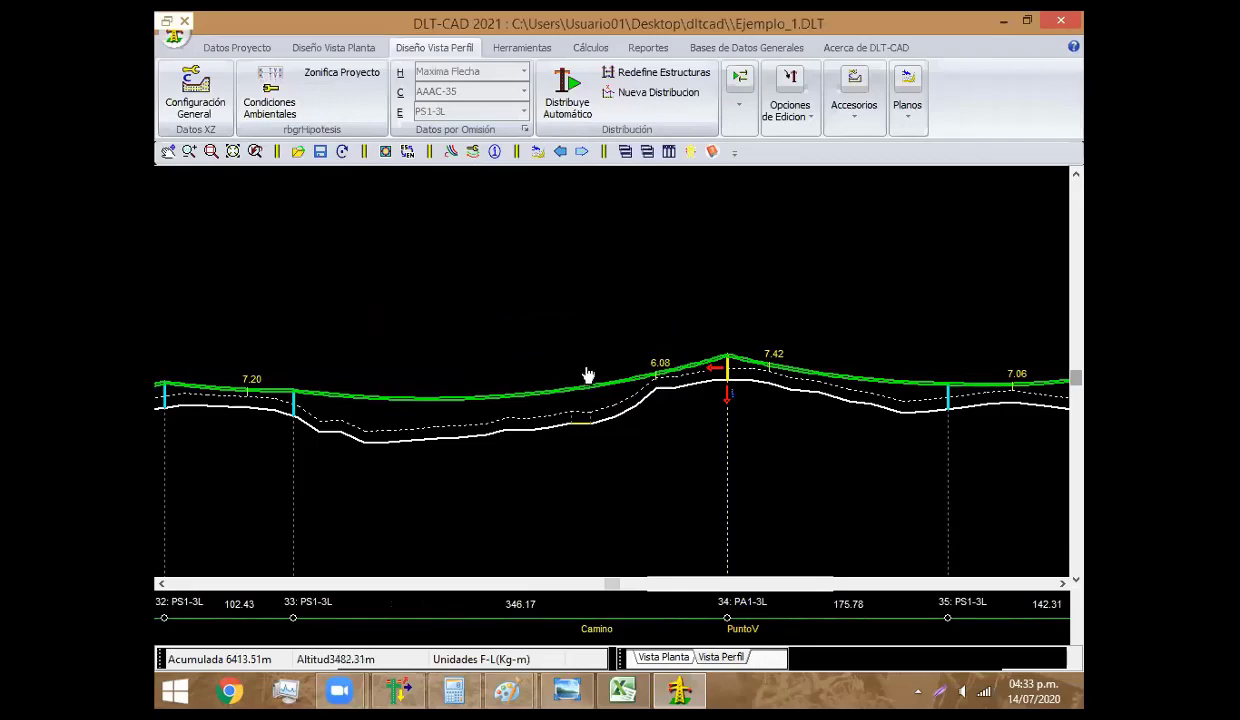
right_click(488, 332)
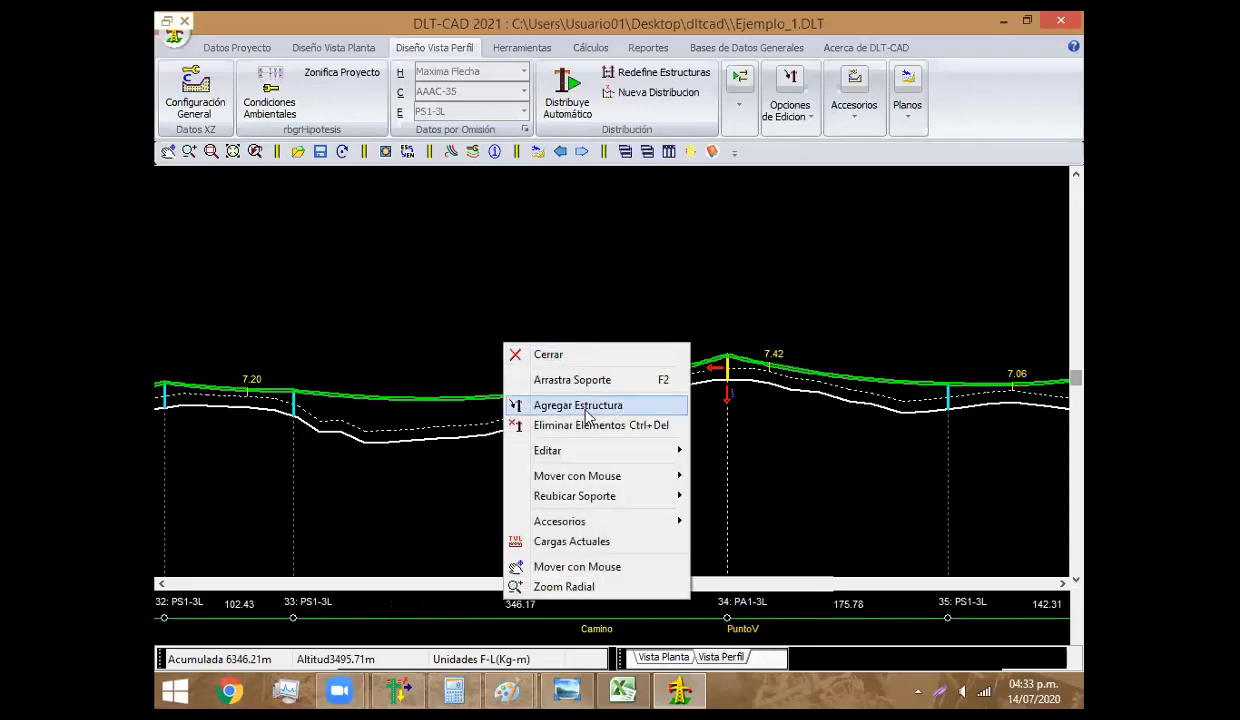
left_click(532, 404)
left_click(641, 398)
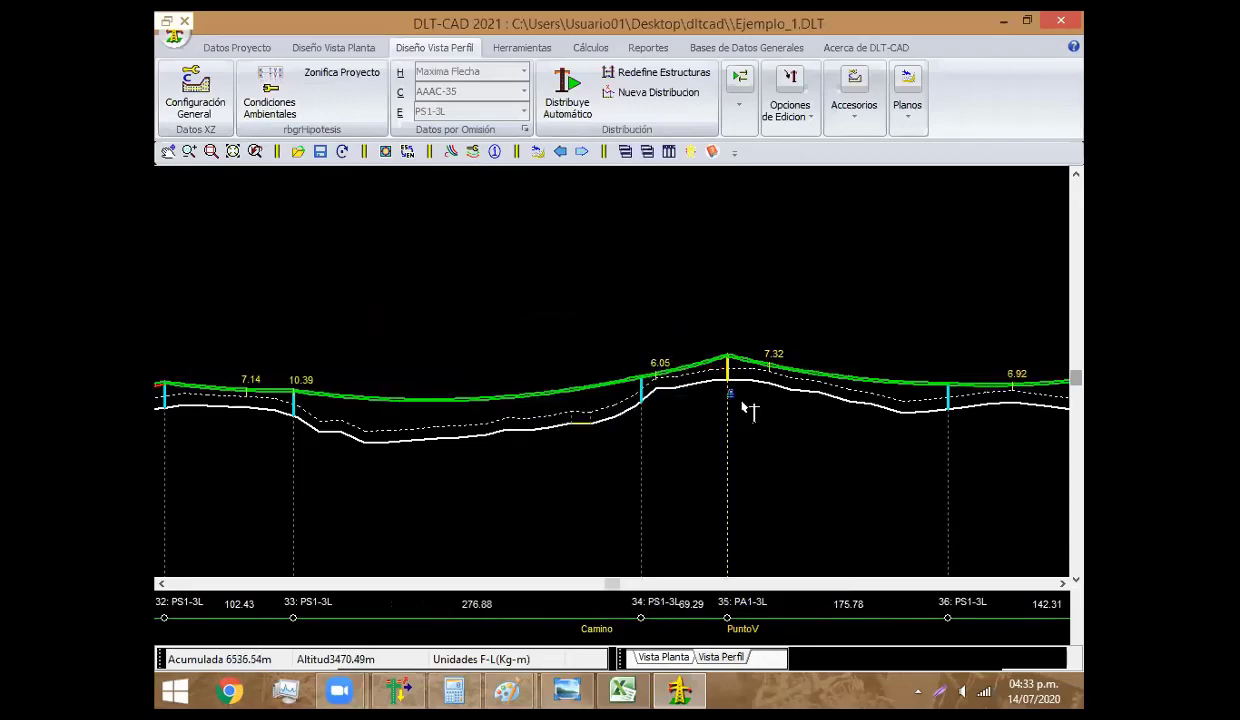
Scroll along the profile to check the new 276.88 and 69.29 m spans
scroll(745, 408, "down", 3)
scroll(720, 360, "down", 3)
scroll(753, 396, "down", 3)
scroll(706, 421, "down", 2)
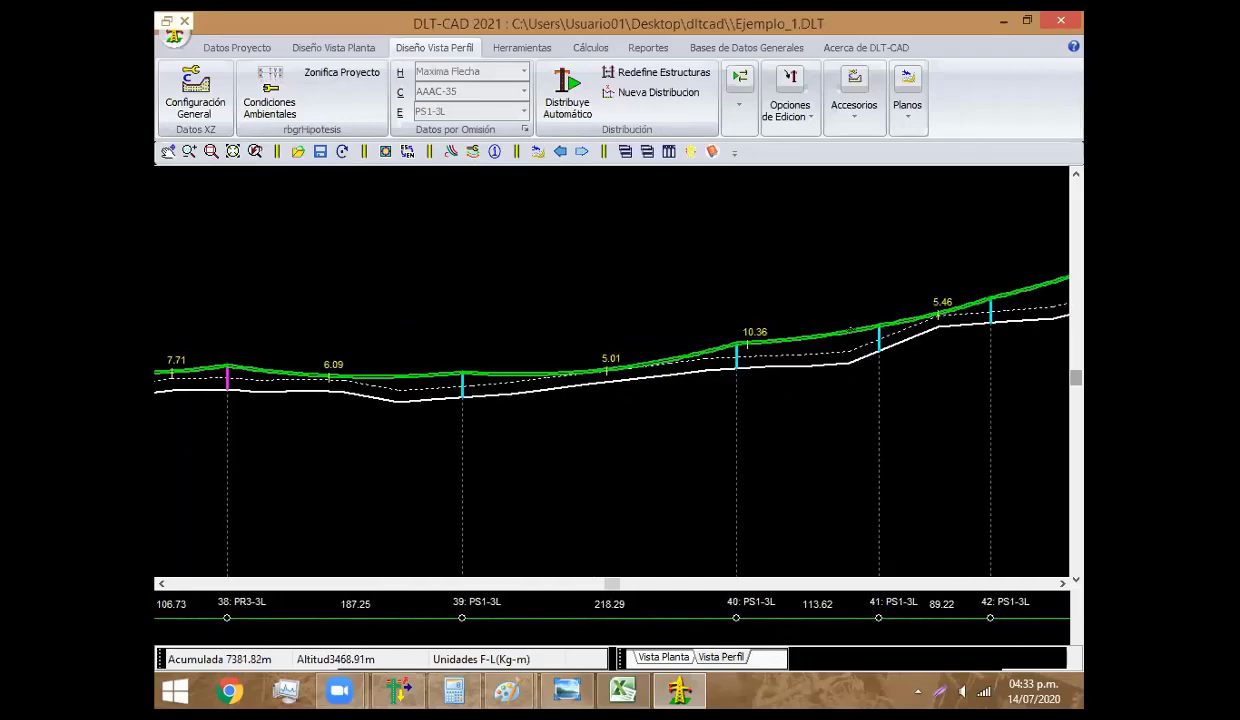
scroll(835, 320, "down", 3)
scroll(760, 335, "down", 2)
scroll(458, 246, "down", 1)
right_click(458, 246)
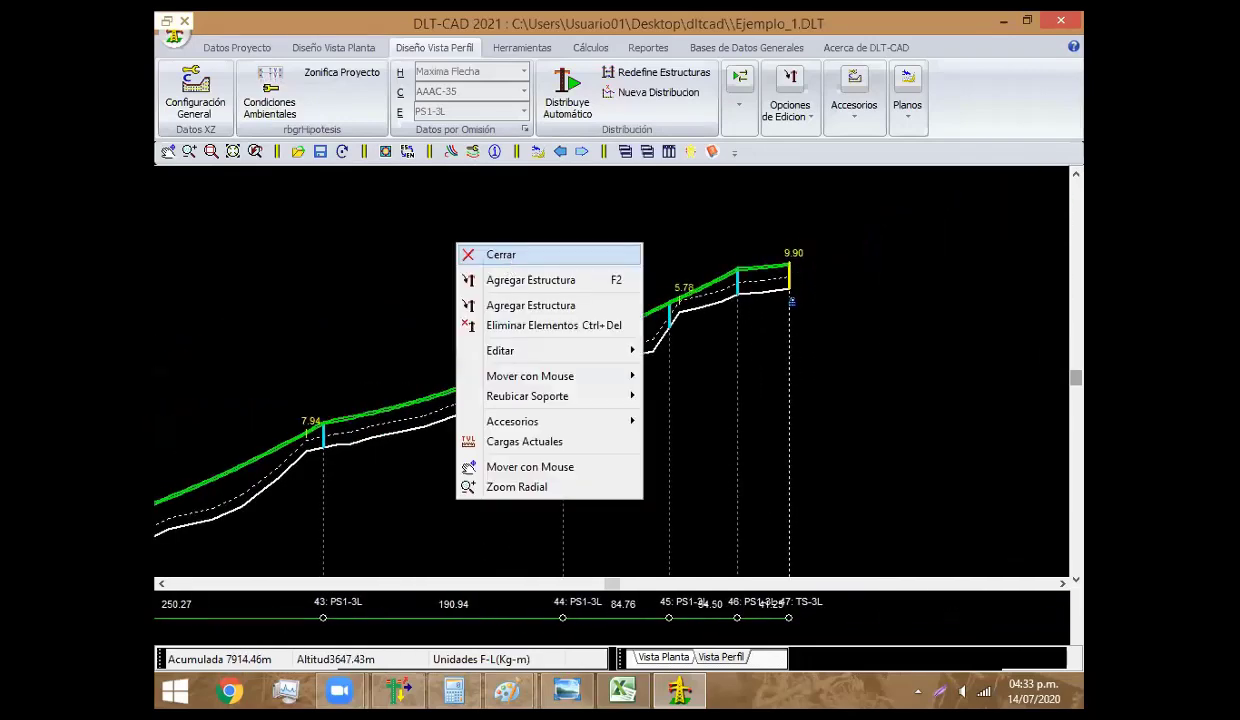
left_click(500, 254)
scroll(800, 299, "down", 1)
scroll(595, 415, "down", 2)
scroll(817, 354, "down", 2)
scroll(491, 380, "down", 1)
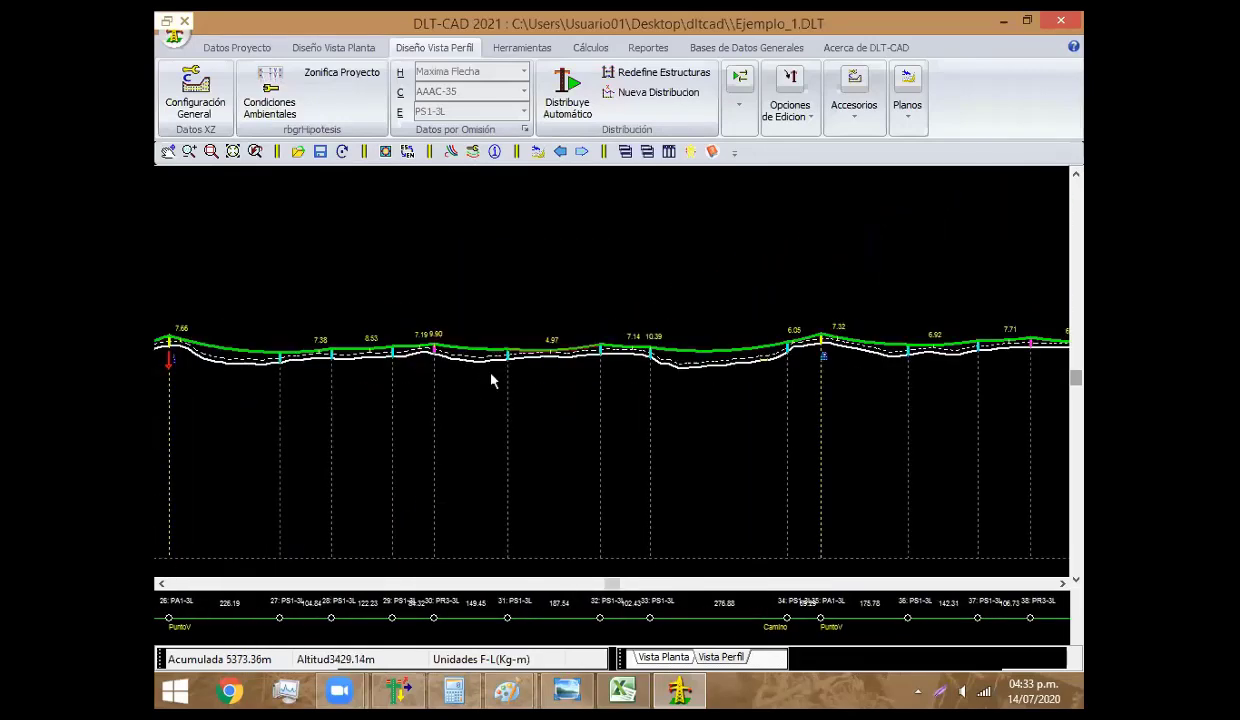
scroll(491, 380, "up", 2)
scroll(750, 357, "up", 1)
scroll(742, 374, "up", 1)
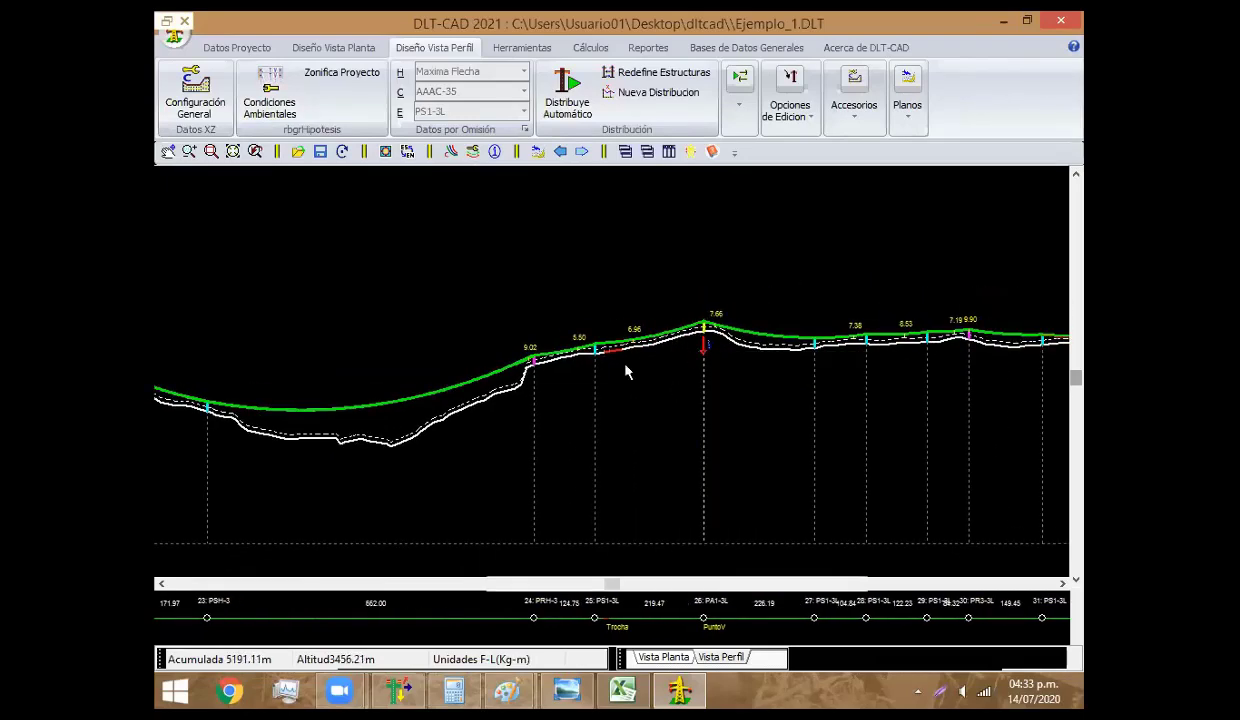
scroll(250, 370, "up", 1)
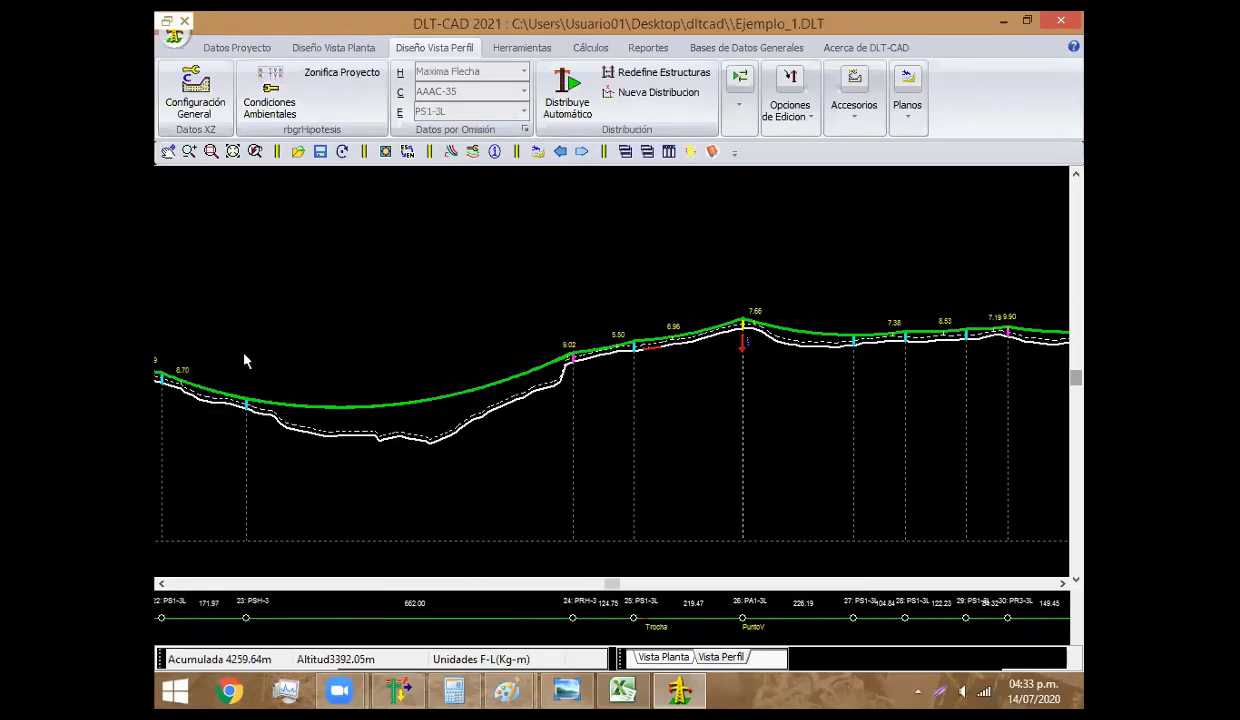
scroll(245, 361, "up", 8)
scroll(703, 346, "up", 7)
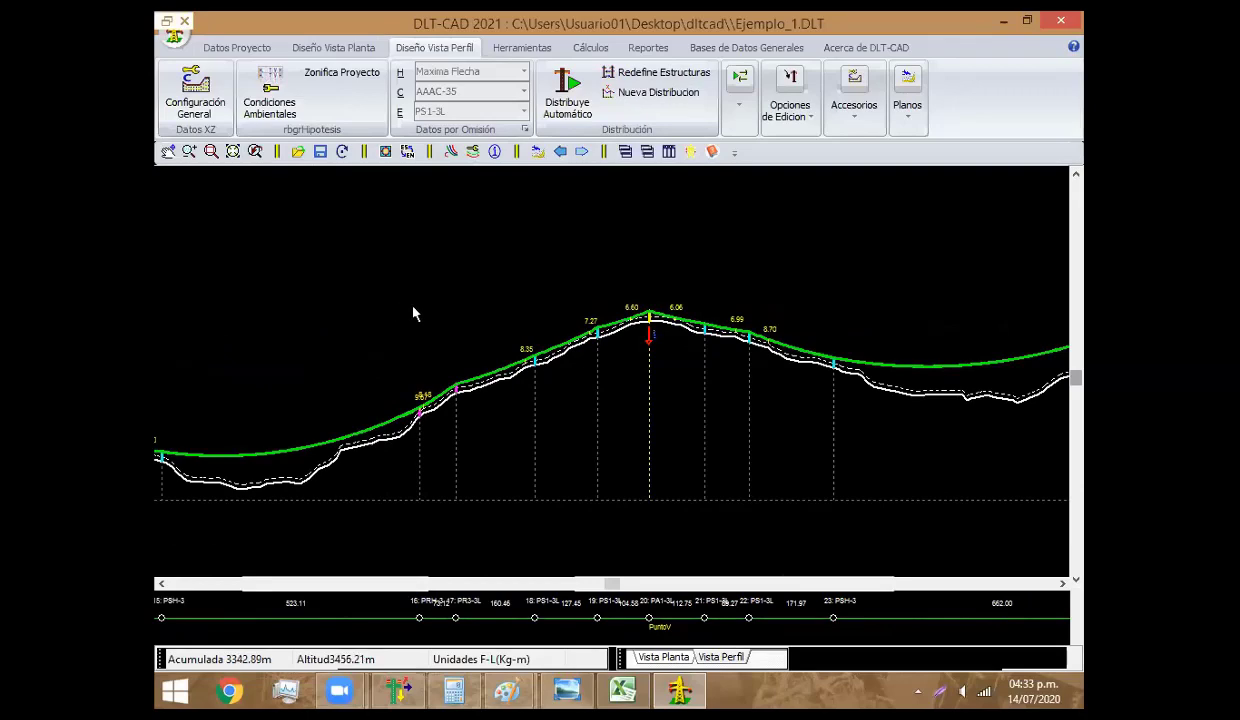
scroll(430, 340, "up", 2)
scroll(468, 313, "up", 2)
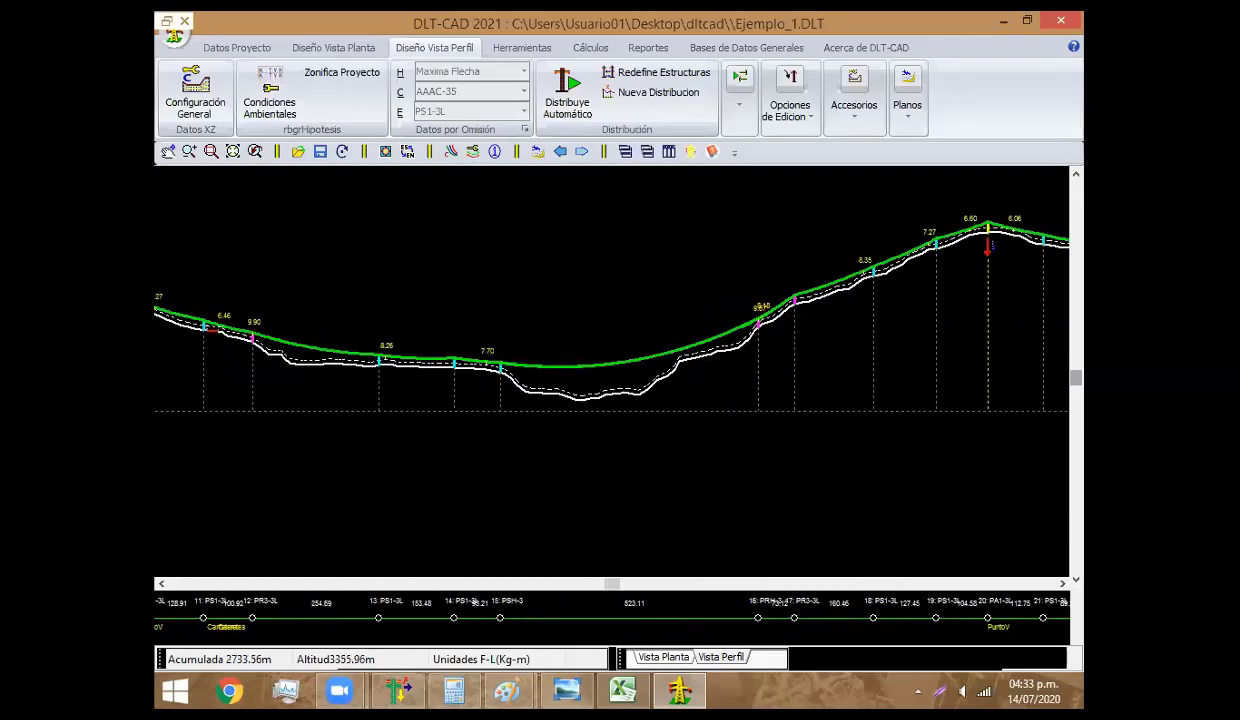
scroll(490, 325, "up", 2)
scroll(500, 331, "up", 4)
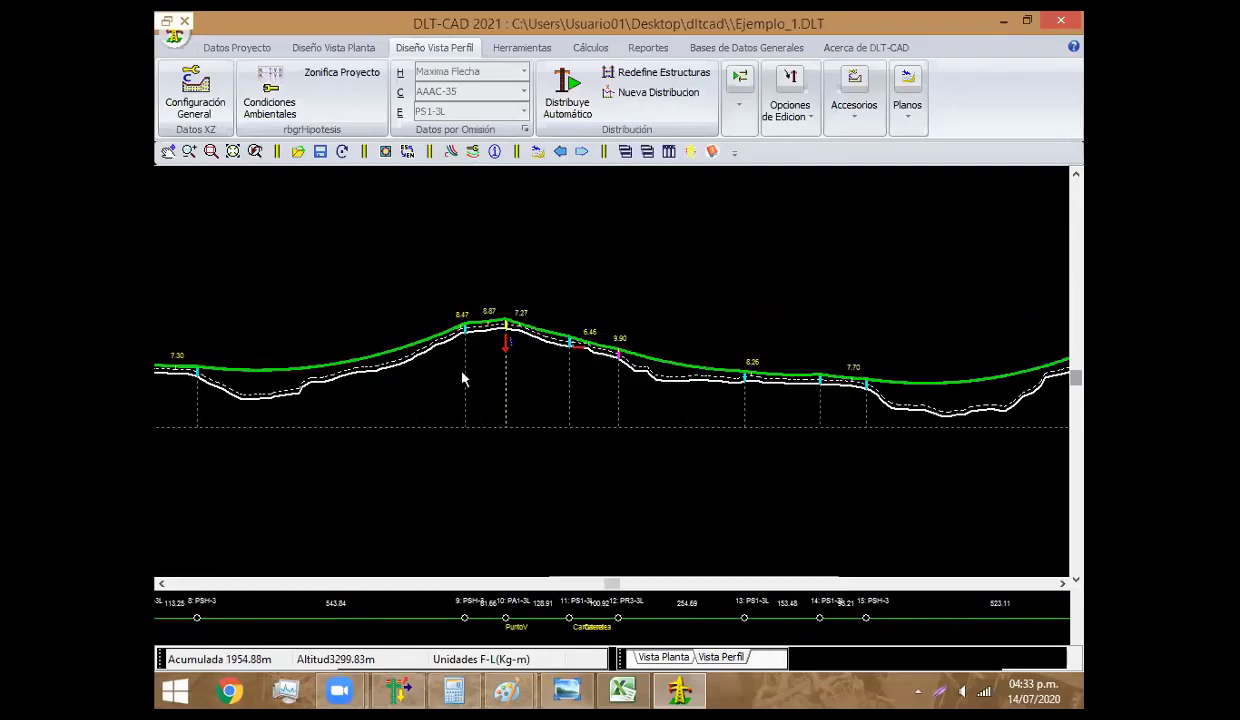
scroll(640, 300, "up", 2)
scroll(560, 300, "up", 7)
scroll(480, 295, "up", 6)
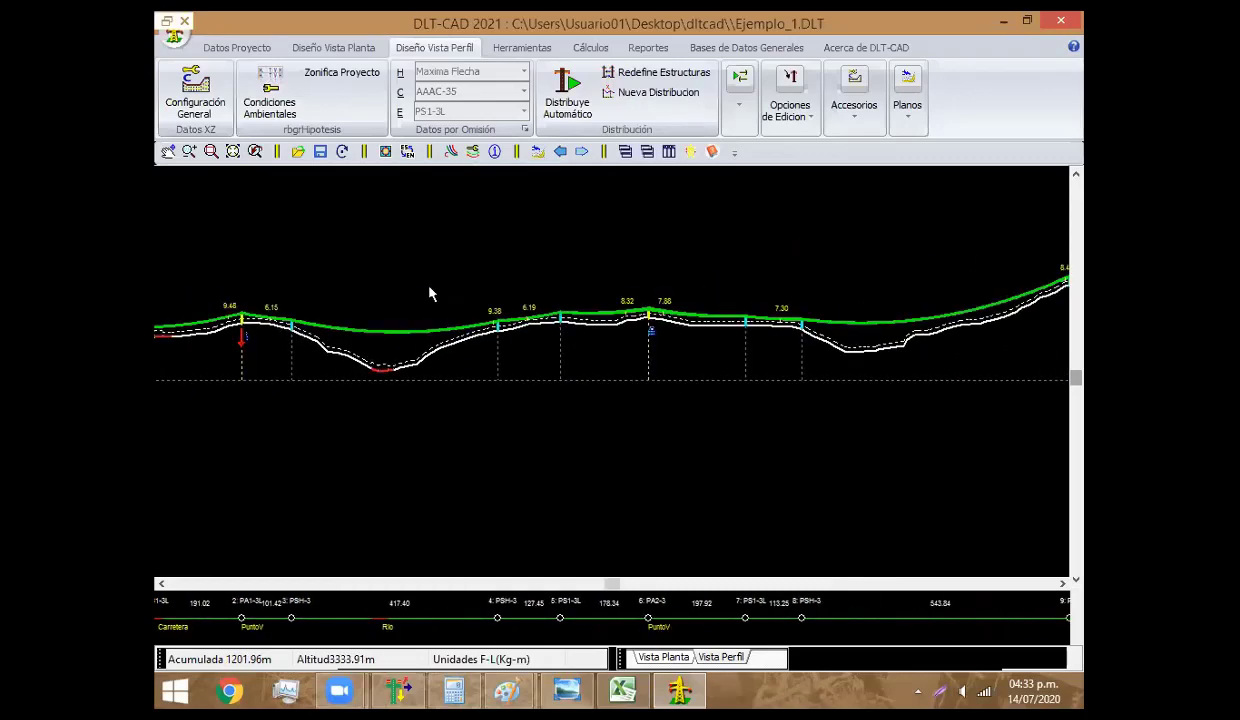
scroll(430, 293, "up", 5)
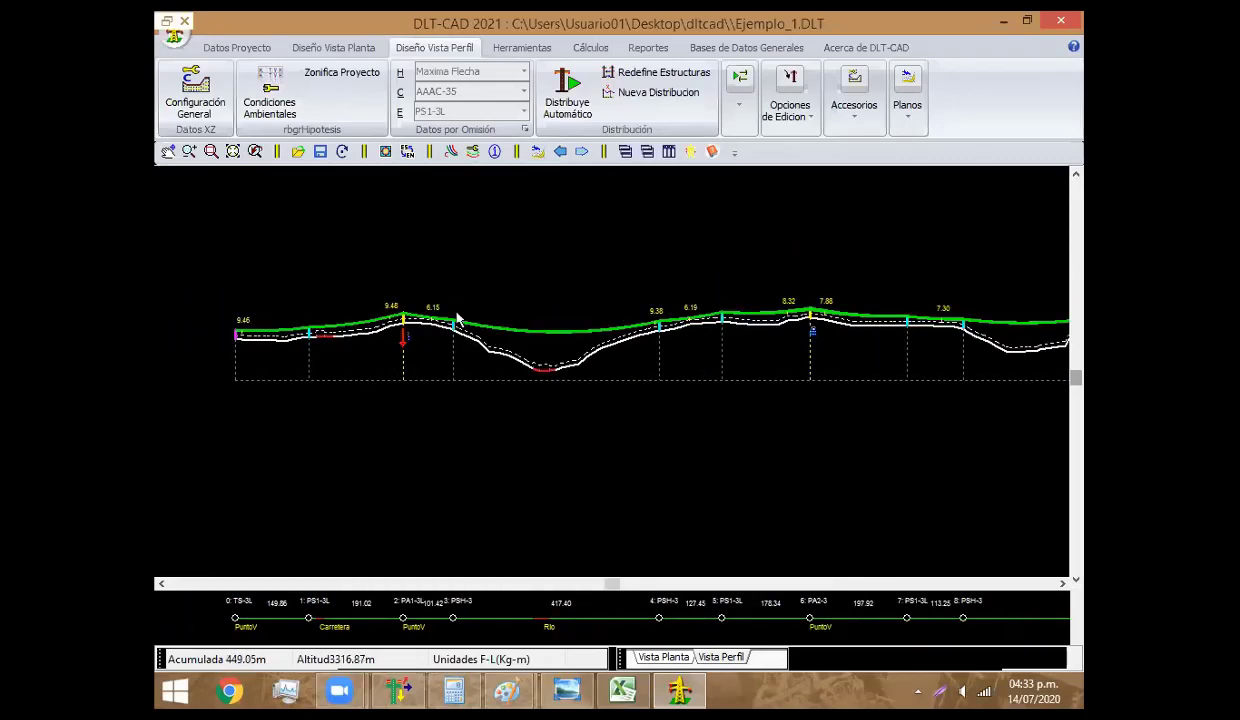
middle_click_drag(728, 285, 580, 285)
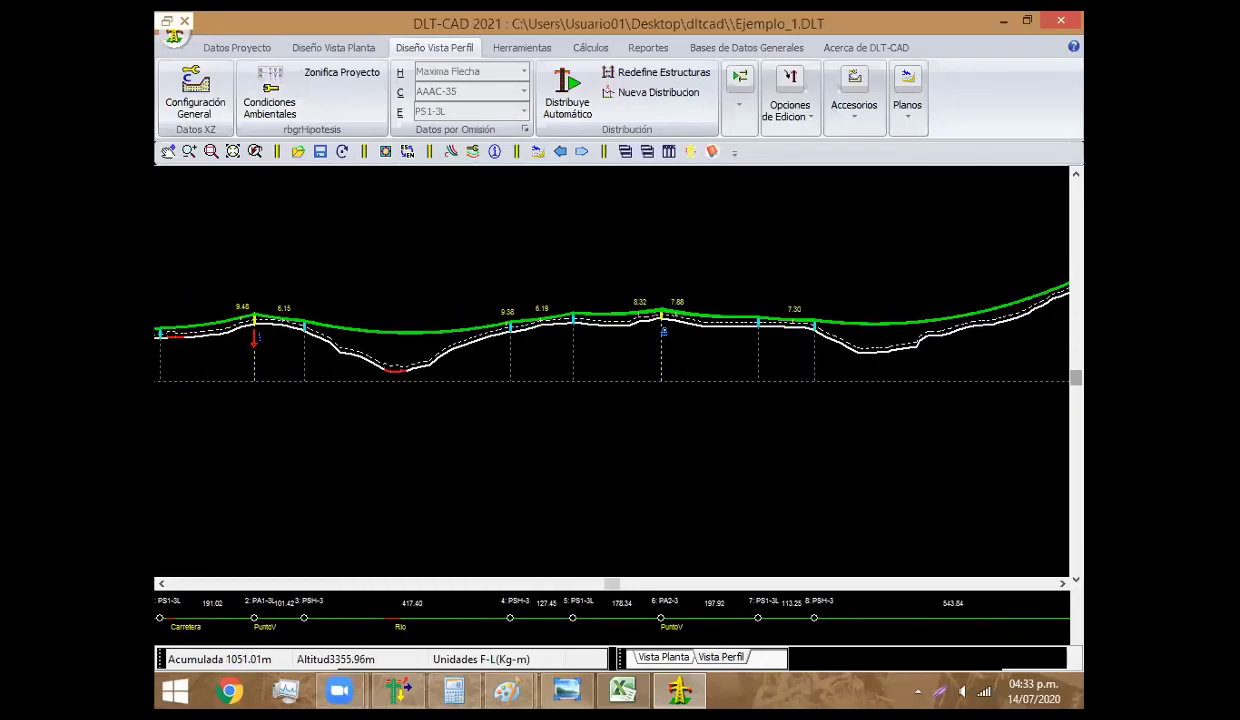
middle_click_drag(636, 257, 479, 257)
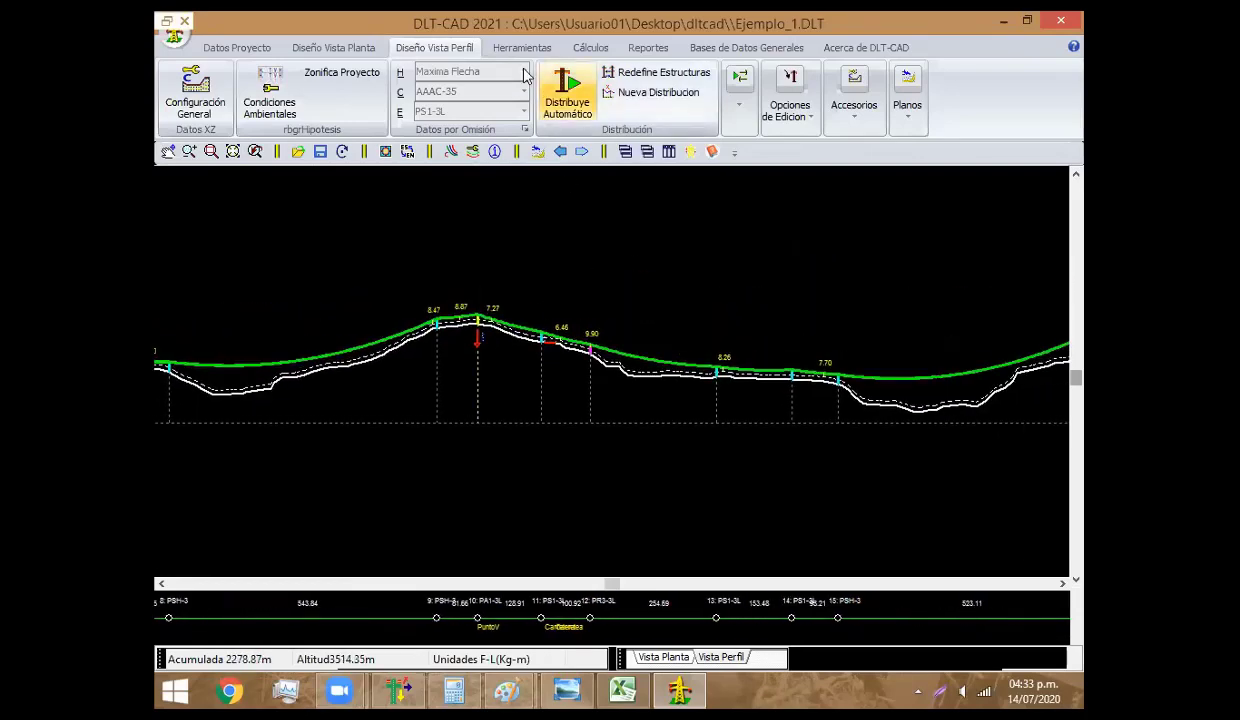
Keep Maxima Flecha displayed and drag support 32 left, giving spans of 157.07 and 132.90 m
left_click(463, 68)
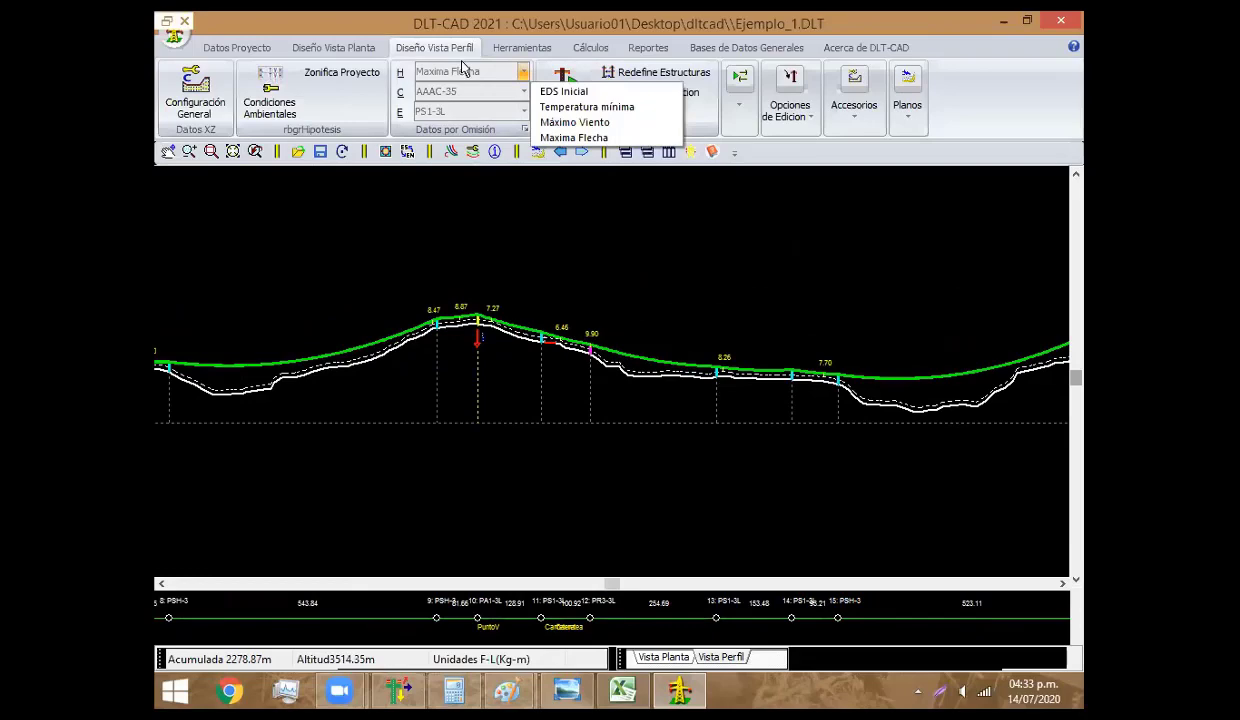
left_click(573, 137)
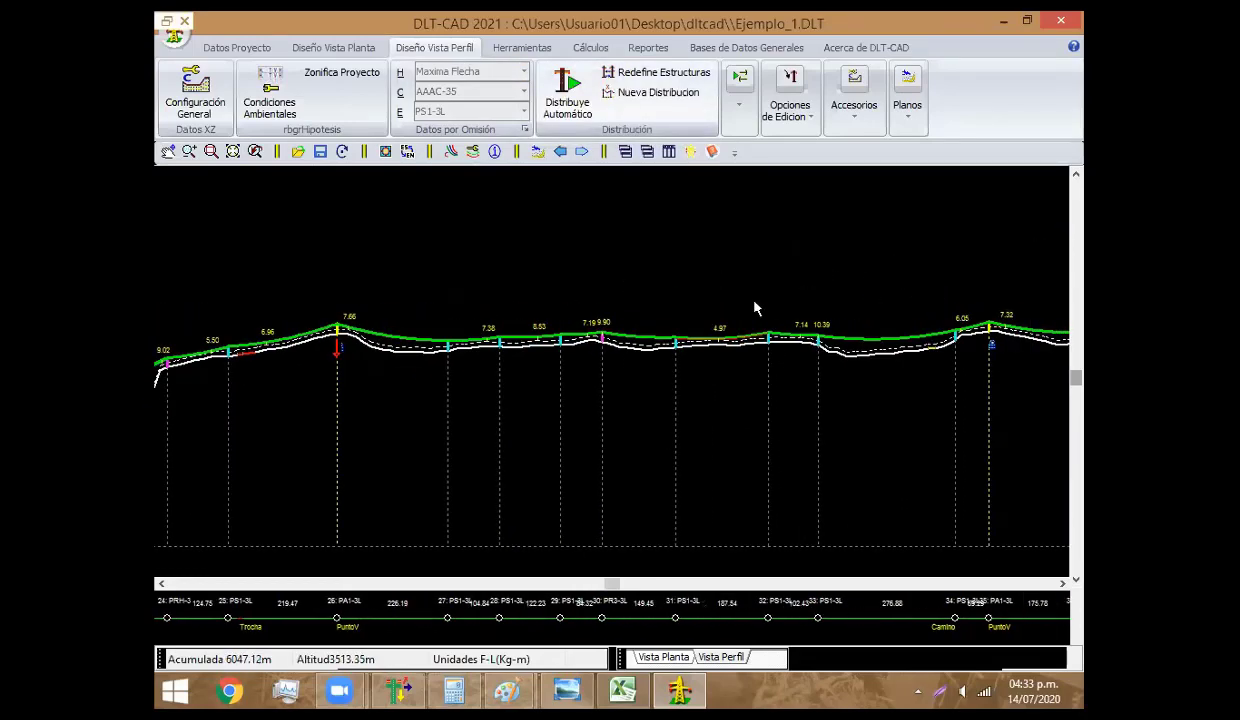
right_click(598, 385)
mouse_move(607, 445)
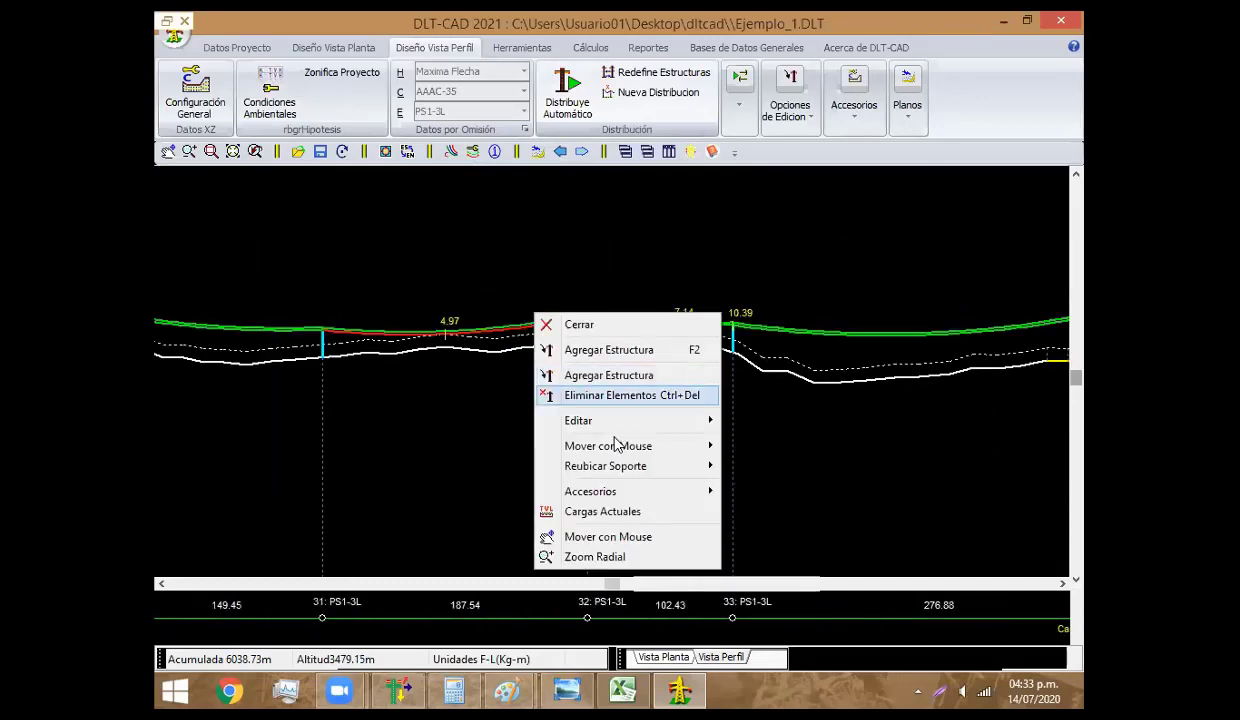
left_click(752, 445)
left_click_drag(593, 343, 549, 343)
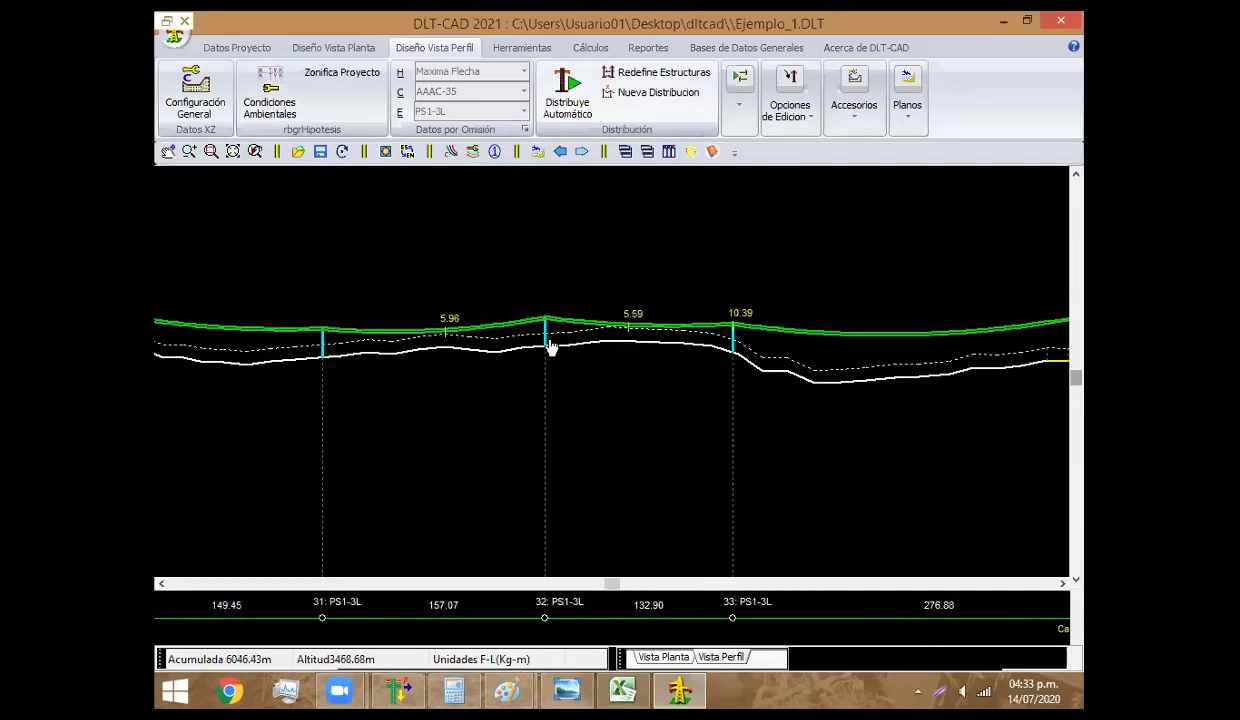
right_click(601, 257)
left_click(607, 262)
Apply Distribuye Retenidas with Terminales, Retención and Ángulo ticked to add RI guys
left_click(739, 102)
left_click(772, 153)
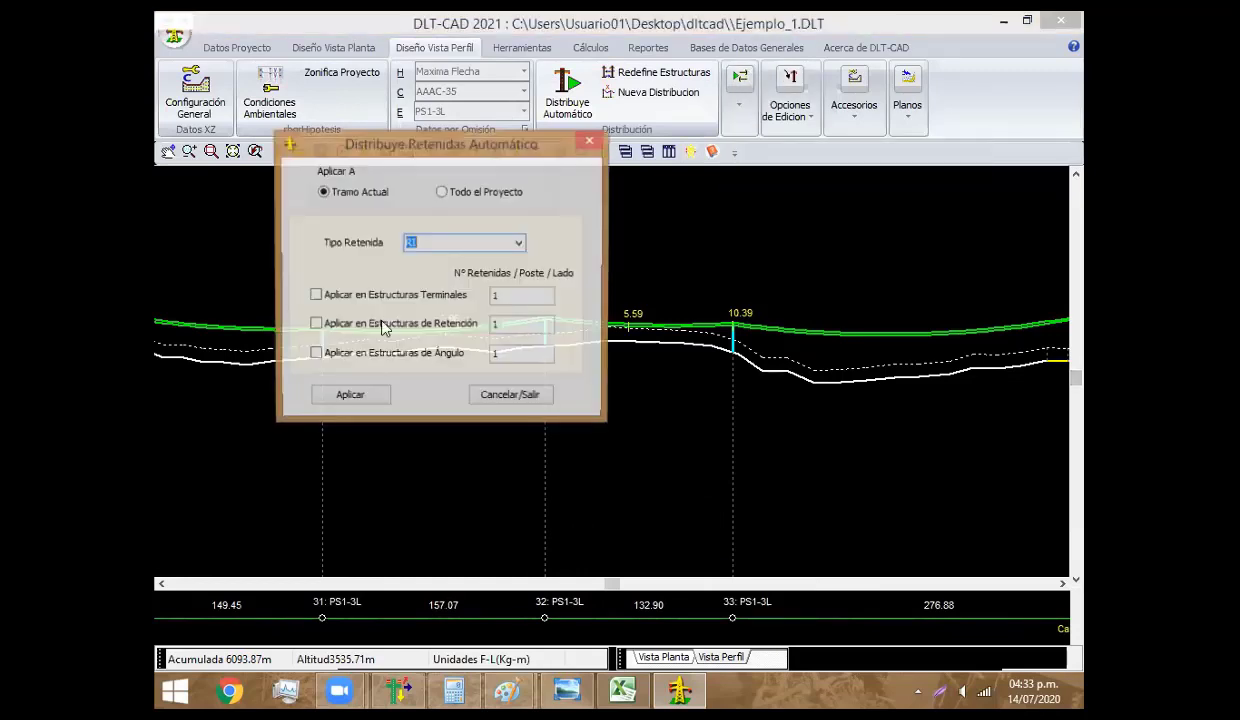
left_click(315, 296)
left_click(315, 325)
left_click(315, 355)
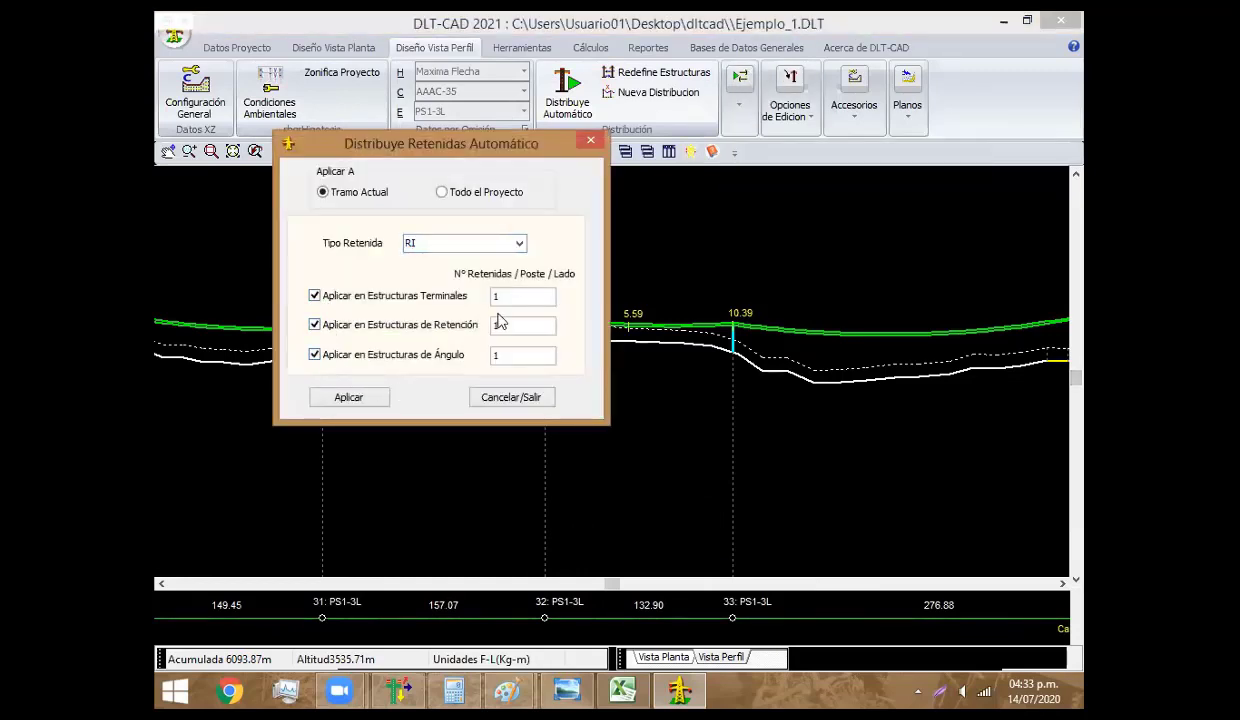
left_click(370, 399)
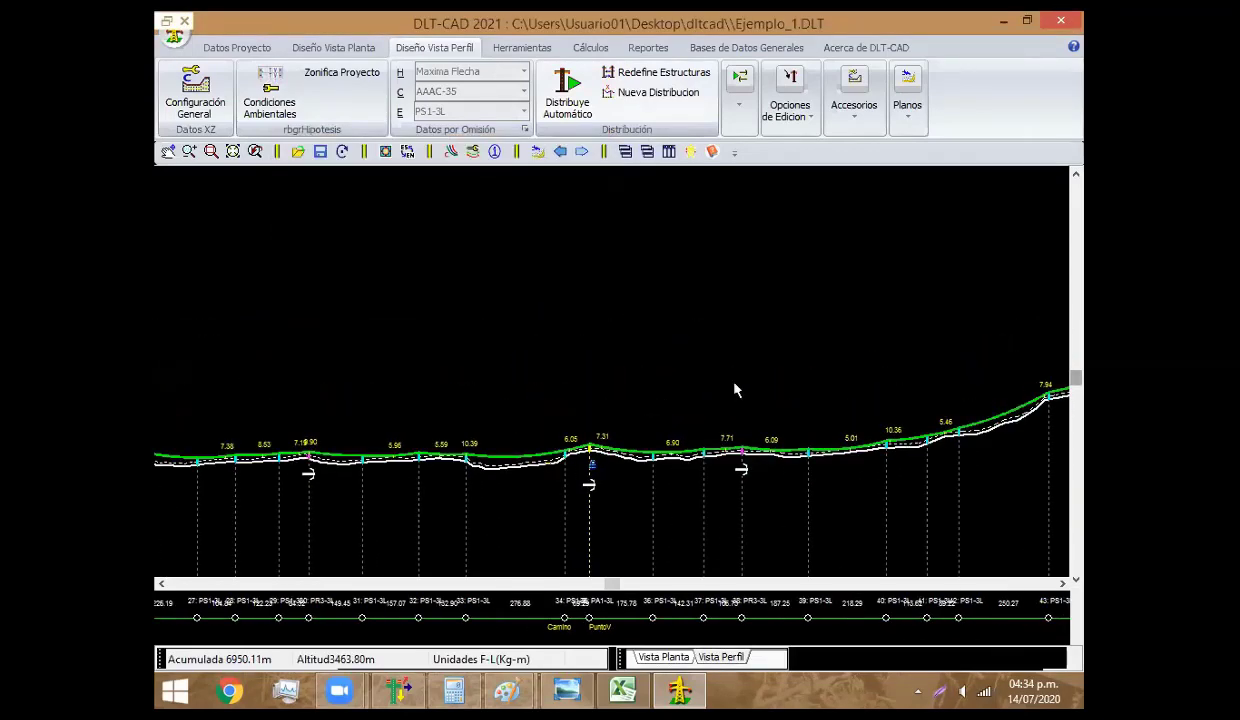
Open the CM Soportes CA transverse structure report from the Cálculos tools
left_click(594, 49)
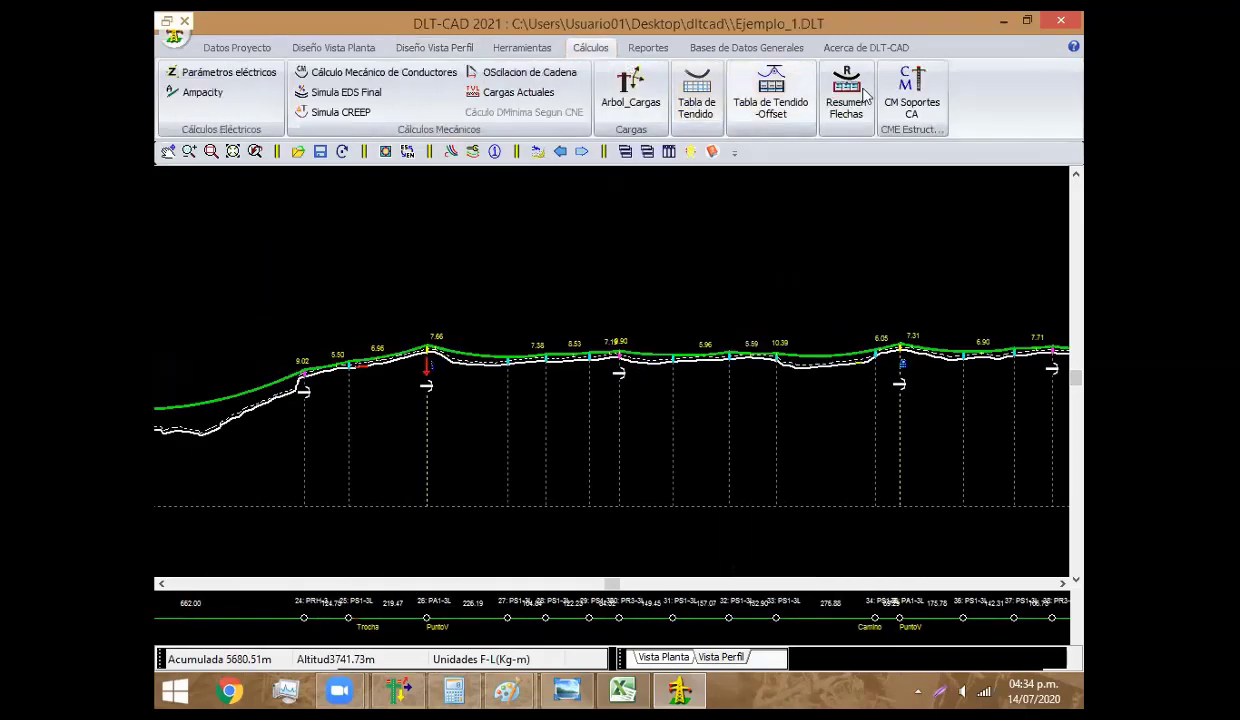
left_click(914, 88)
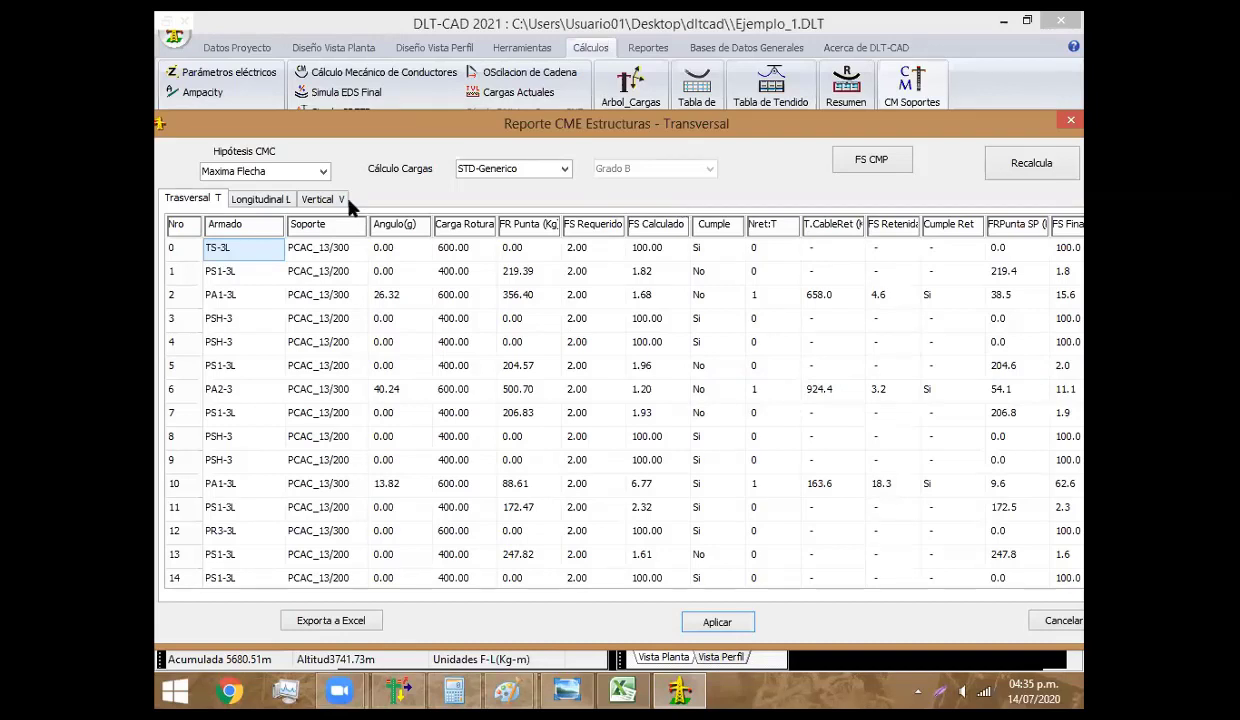
Recalculate the transverse report under the Máximo Viento hypothesis
left_click(318, 171)
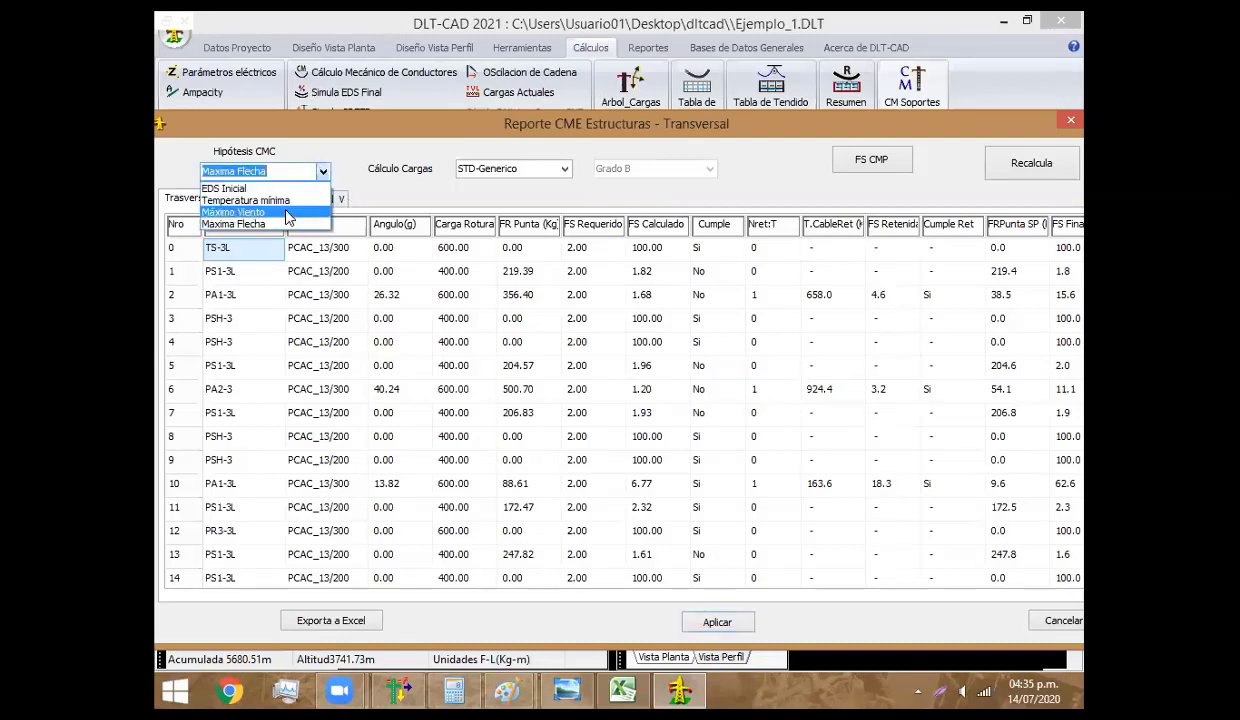
left_click(240, 212)
left_click(1007, 163)
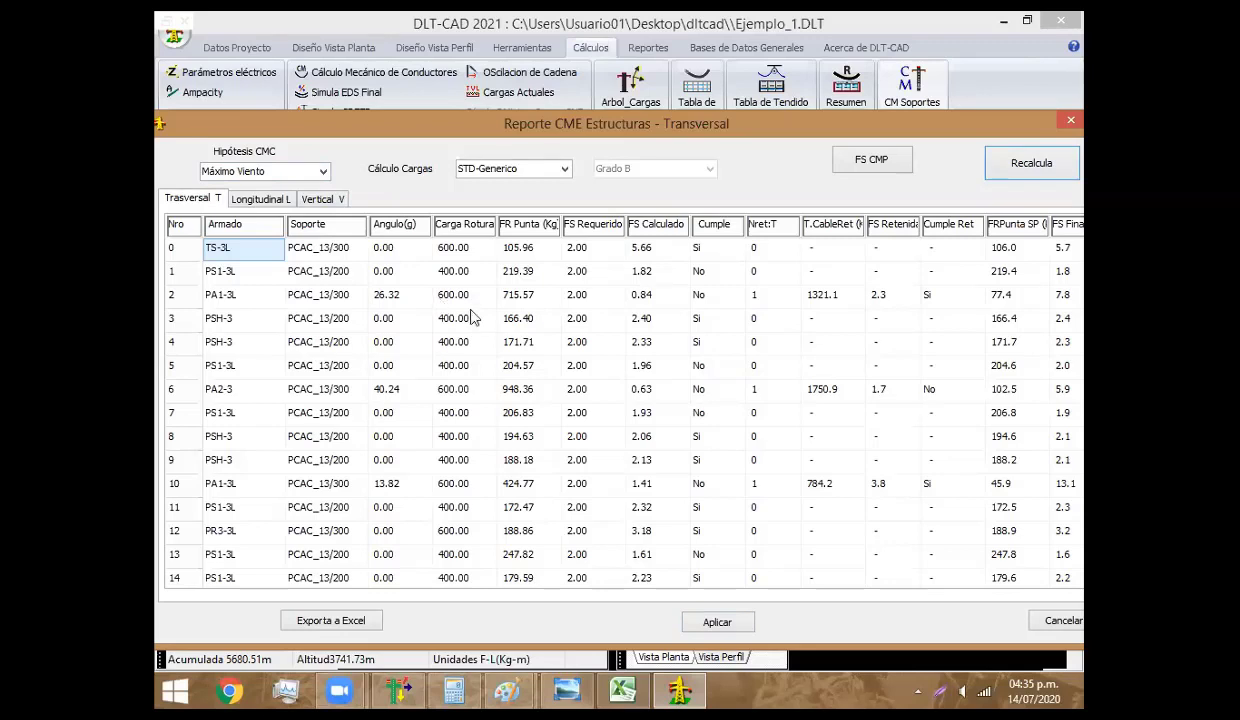
Review PA1-3L's guy count, tension and safety factor, check PS1-3L's 1.82, then close
left_click(755, 297)
left_click(815, 295)
key("Tab")
key("Tab")
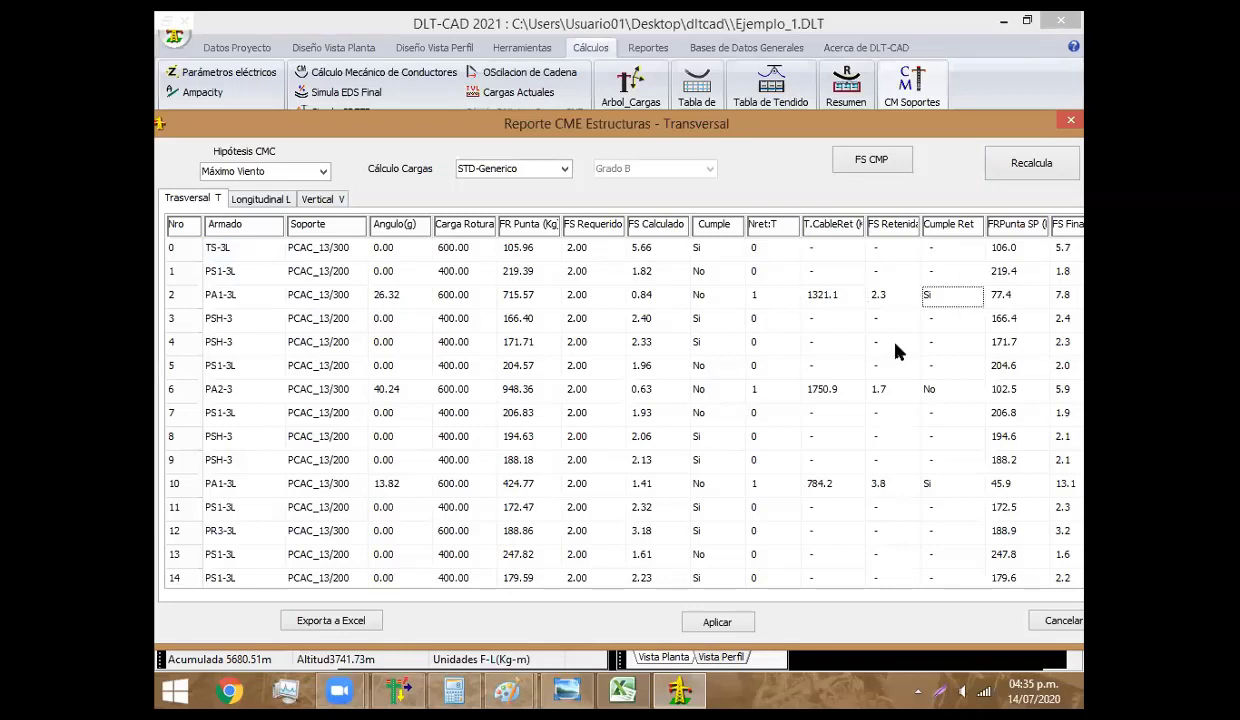
key("Tab")
key("Tab")
left_click_drag(975, 133, 947, 137)
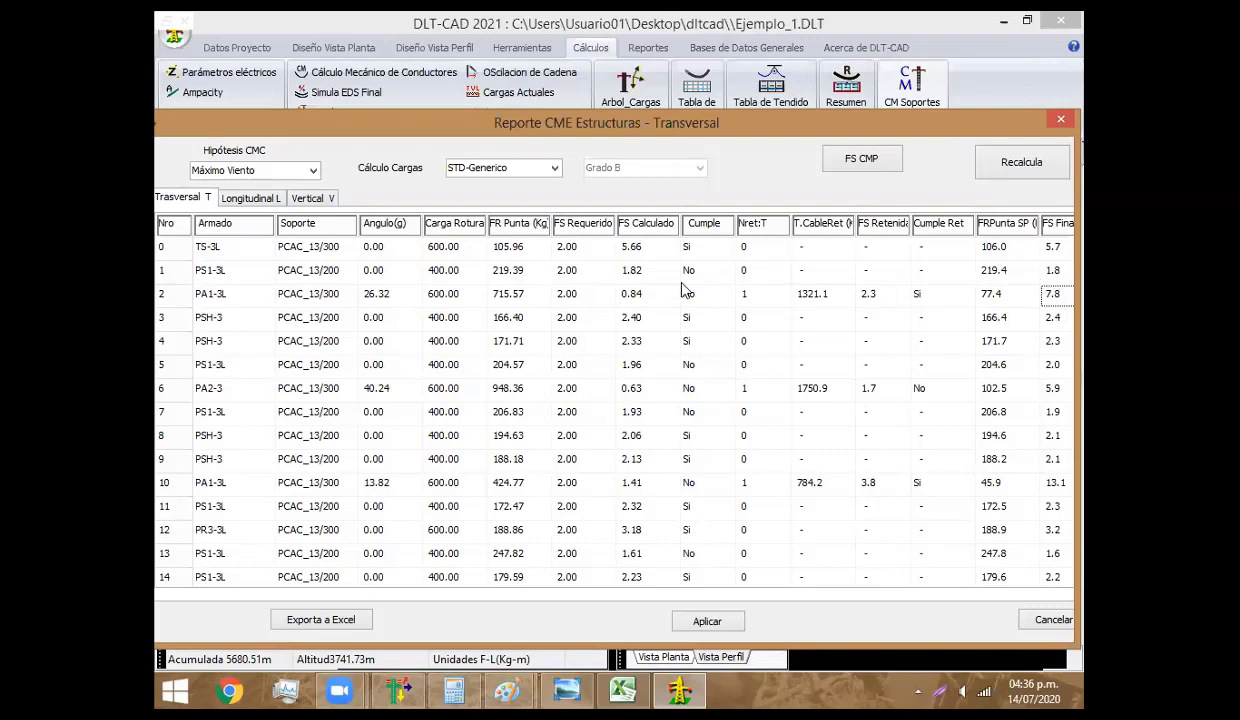
left_click(622, 265)
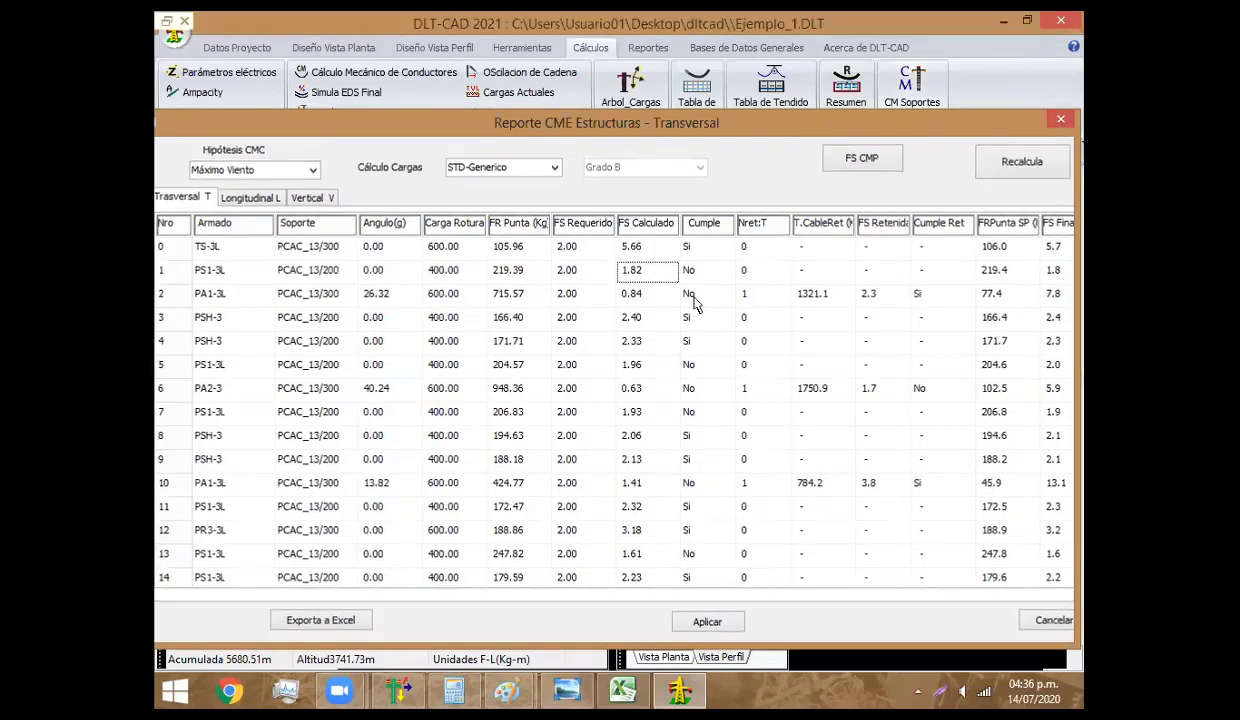
key("Escape")
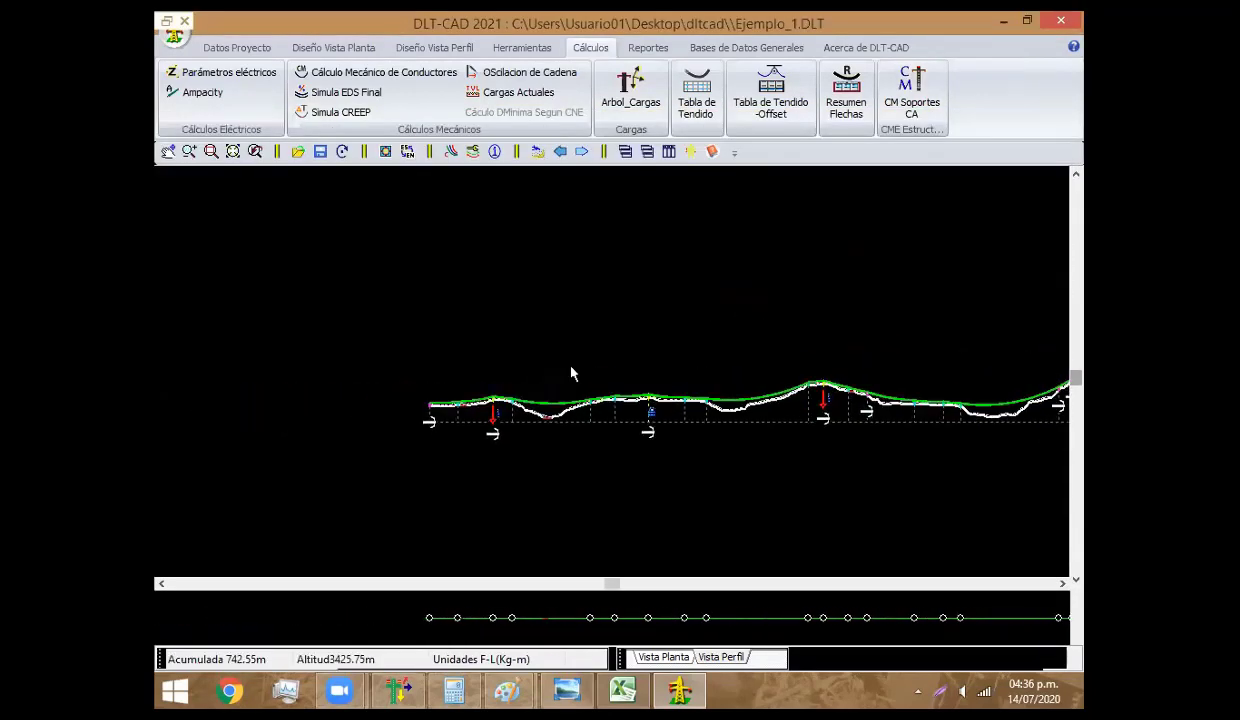
Zoom the profile to the TS-3L to PA1-3L line start and show the general database tools
scroll(571, 374, "up", 1)
scroll(575, 400, "up", 1)
scroll(500, 420, "up", 1)
scroll(650, 400, "up", 1)
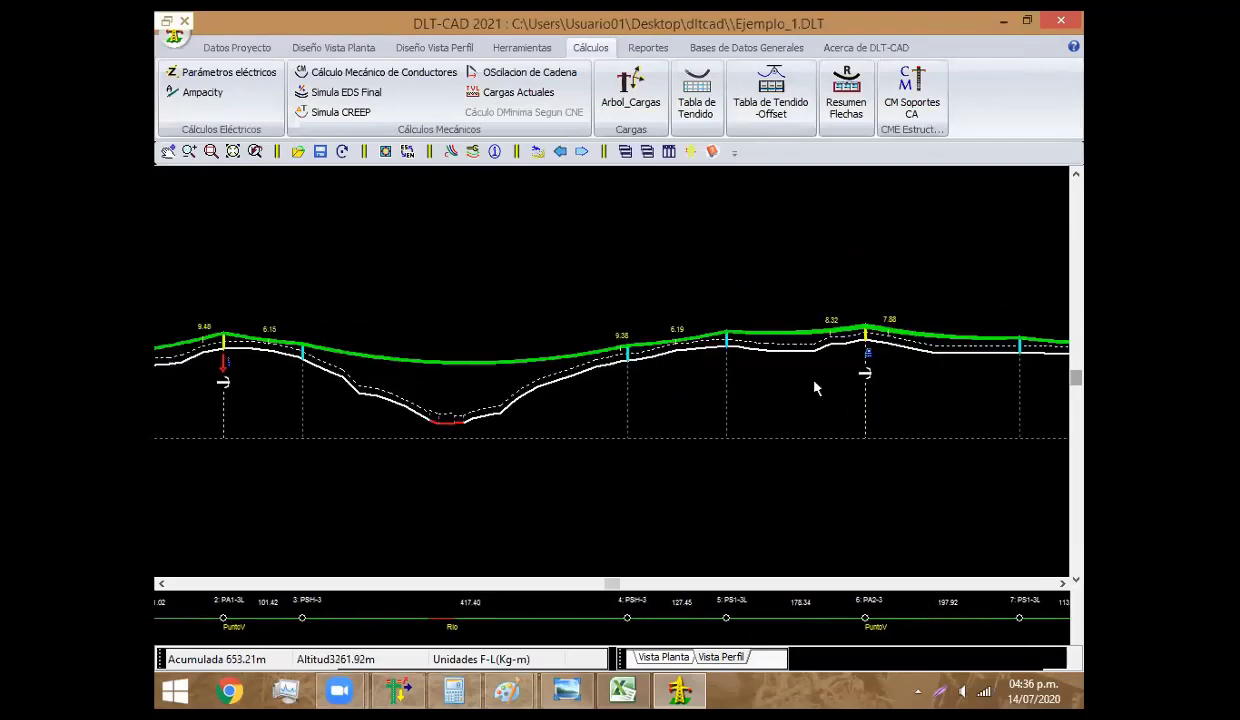
scroll(812, 370, "down", 1)
scroll(808, 355, "up", 1)
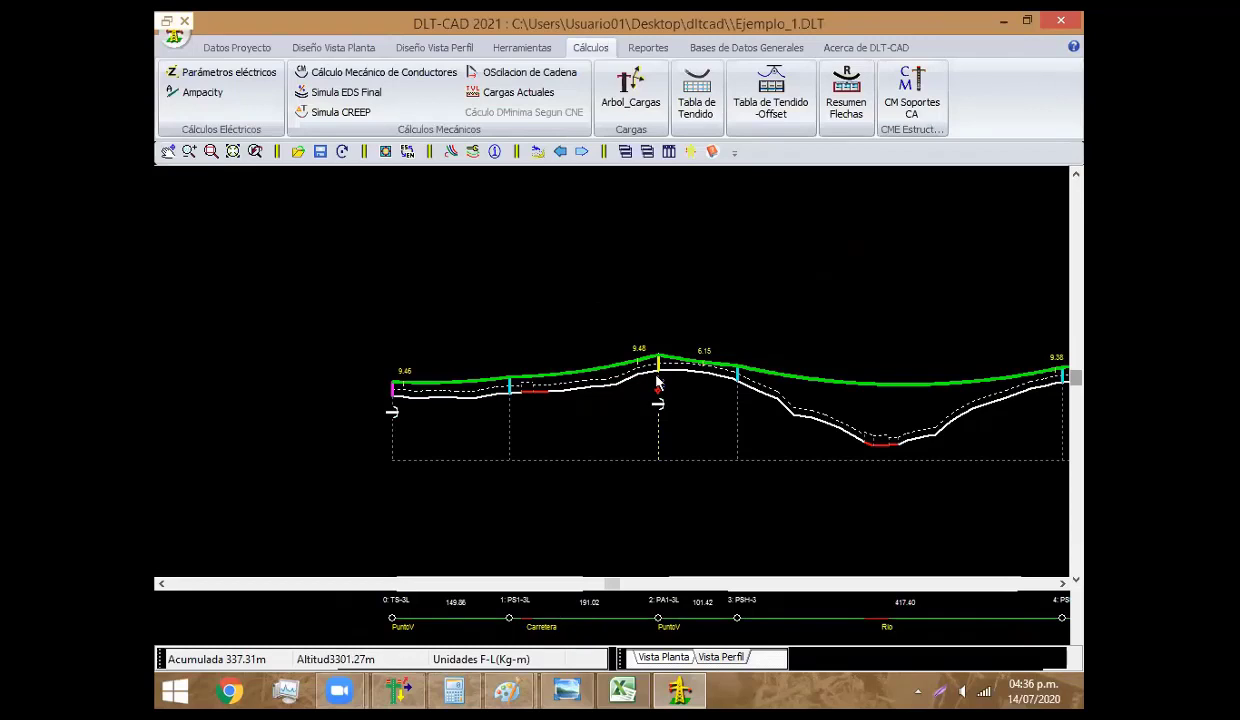
left_click(748, 49)
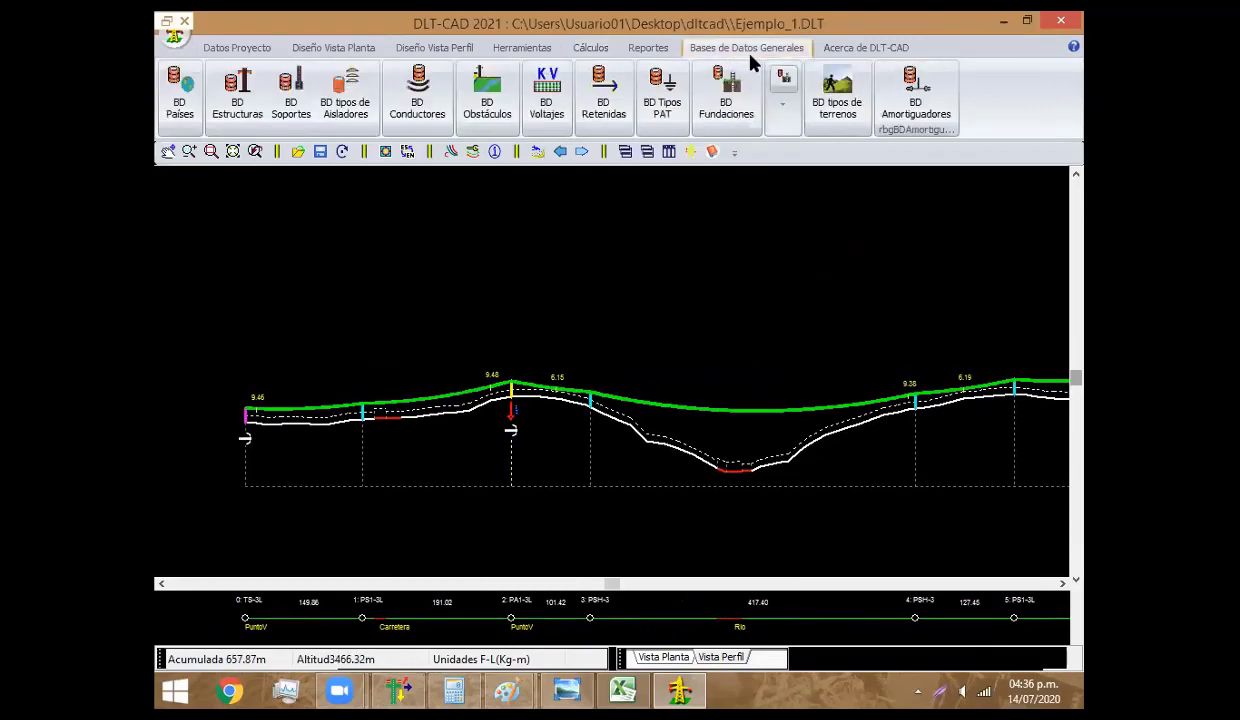
left_click(242, 100)
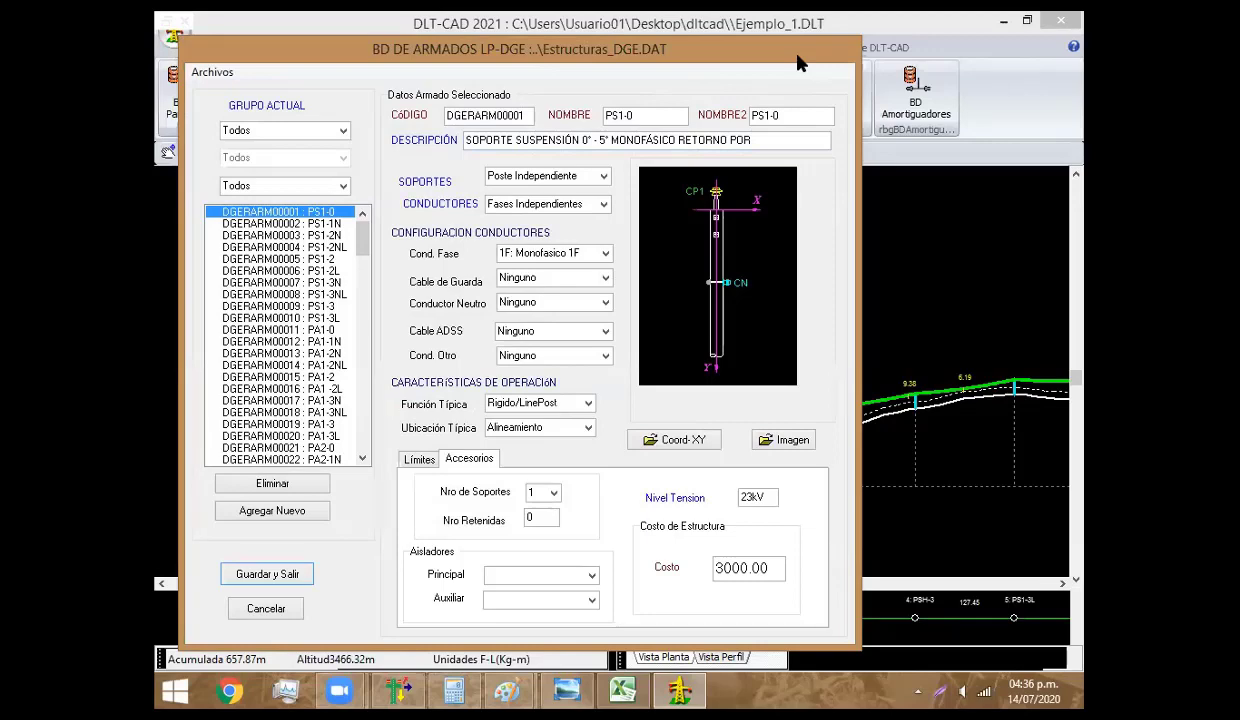
left_click_drag(797, 58, 969, 56)
left_click(465, 280)
left_click(493, 245)
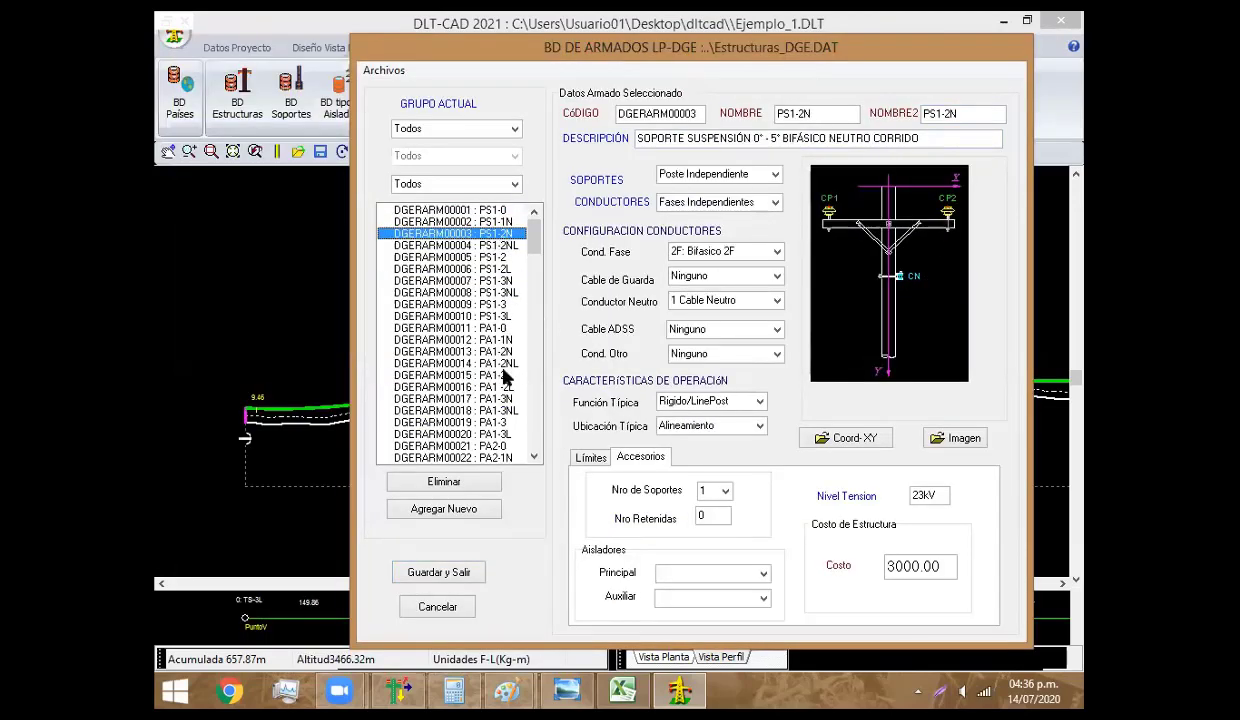
left_click(450, 375)
left_click(590, 456)
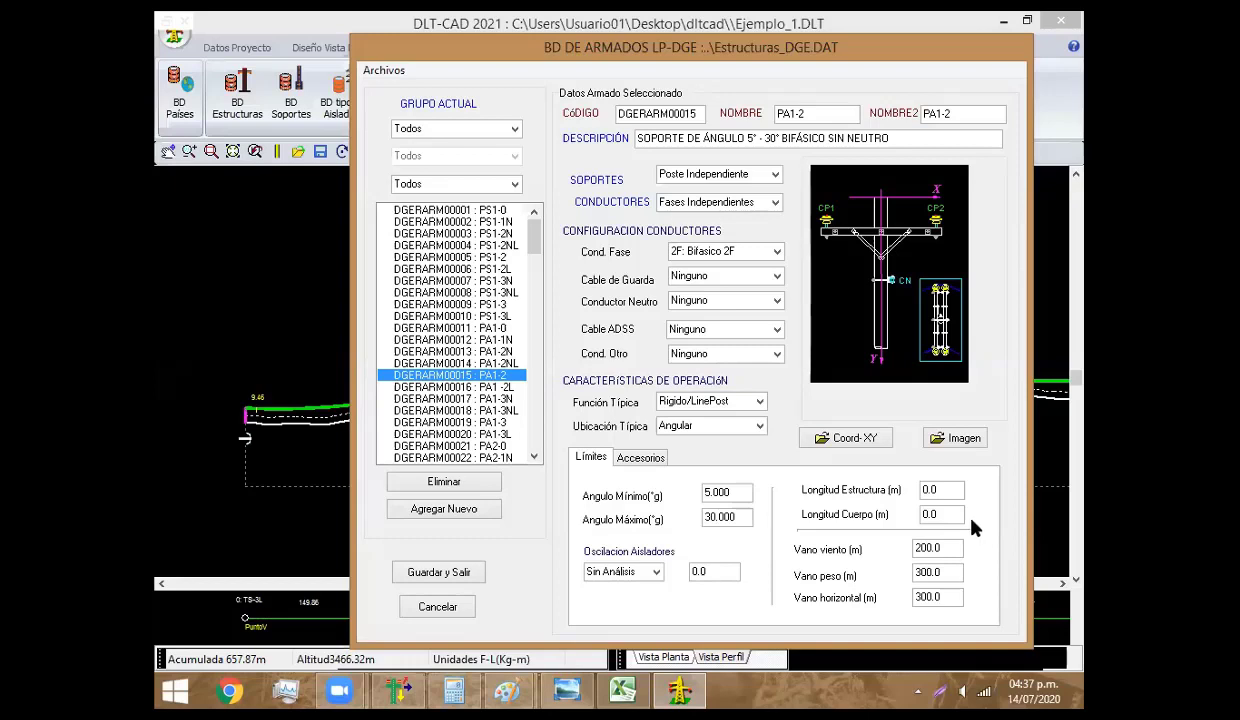
scroll(522, 384, "down", 3)
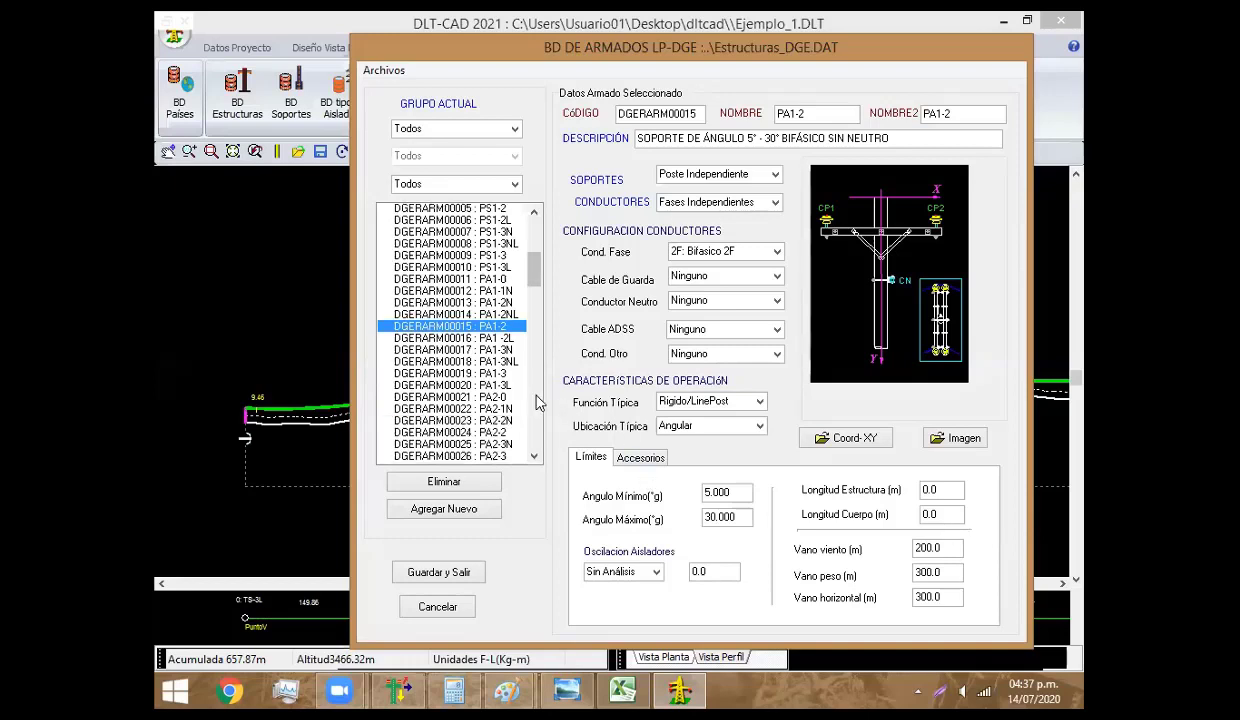
scroll(522, 384, "down", 4)
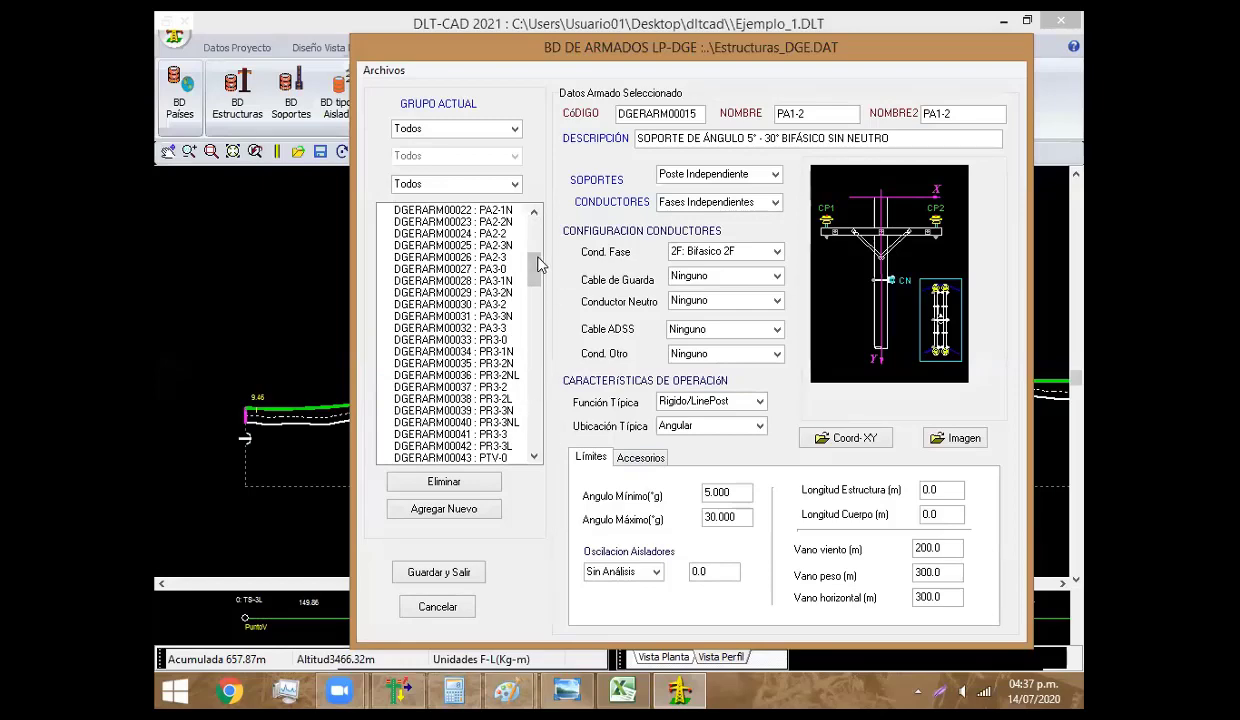
scroll(537, 250, "up", 3)
scroll(537, 247, "up", 4)
left_click(487, 316)
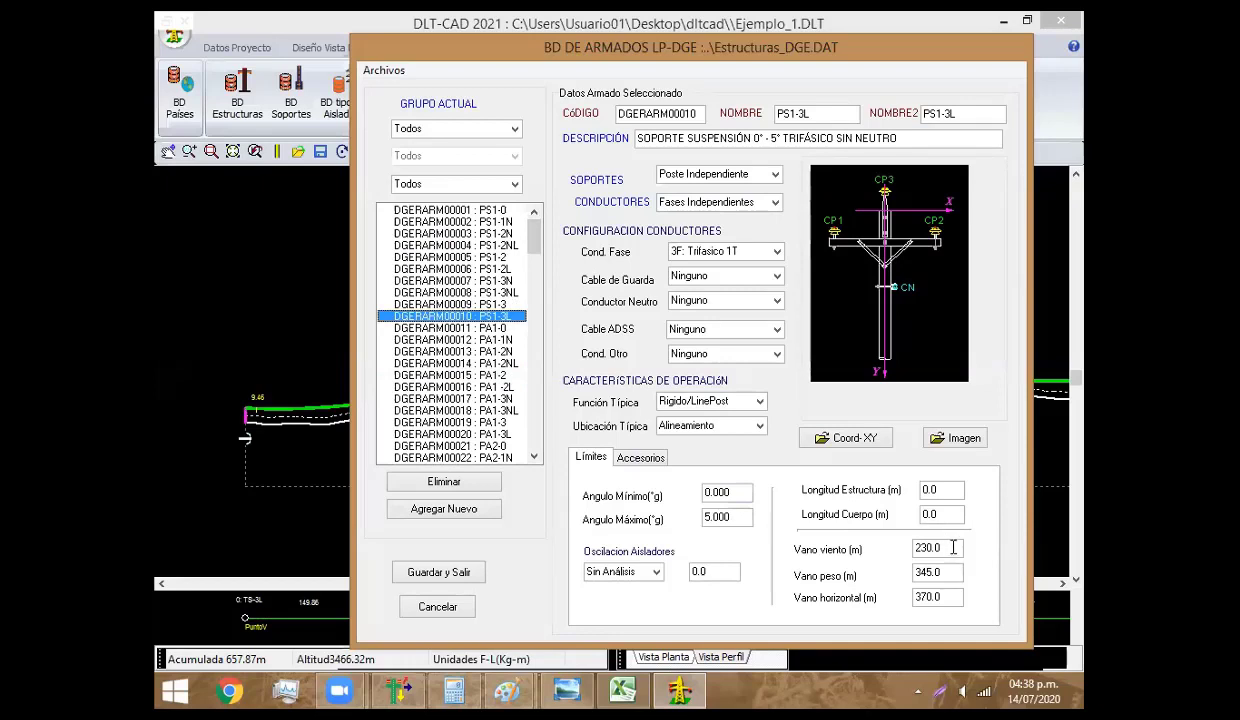
double_click(916, 548)
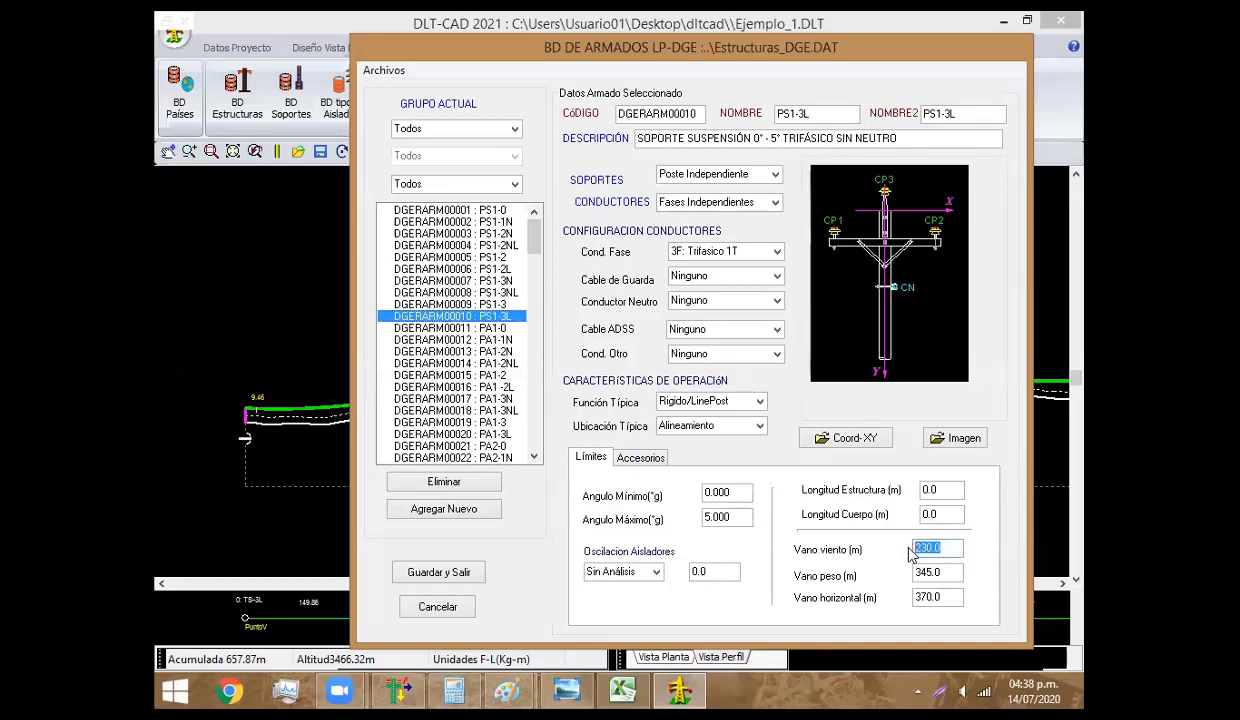
key("Tab")
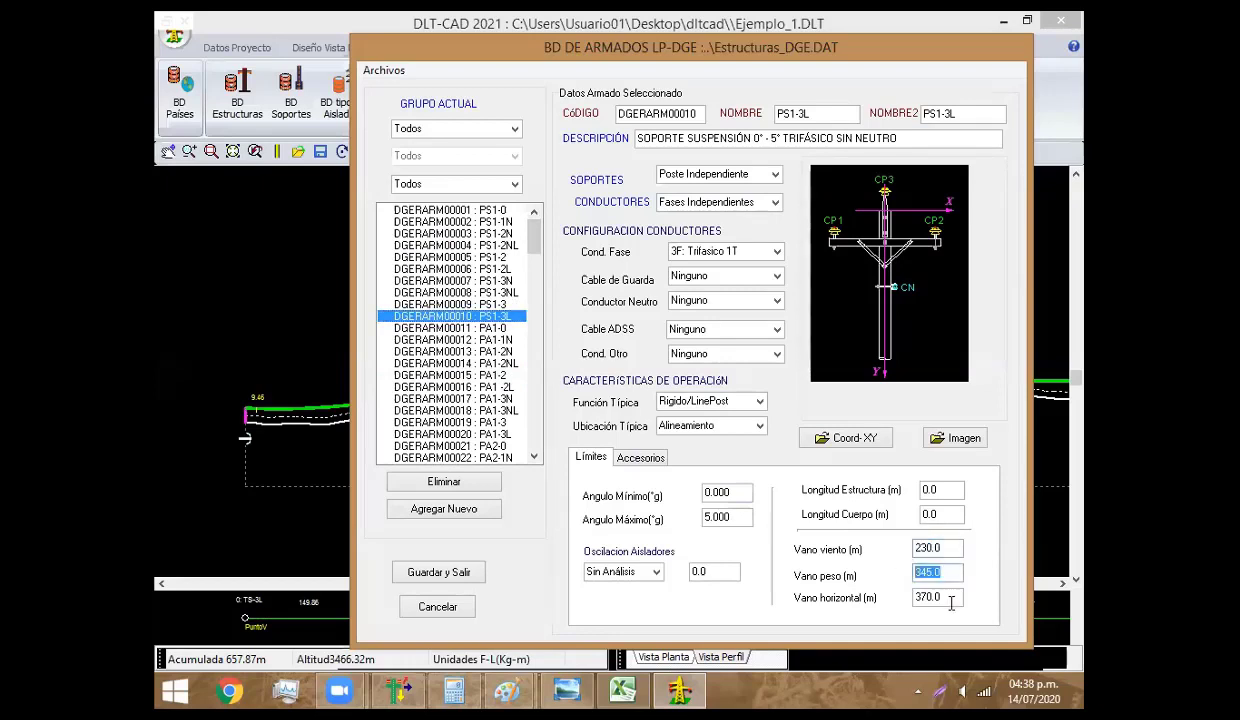
key("Tab")
left_click(455, 612)
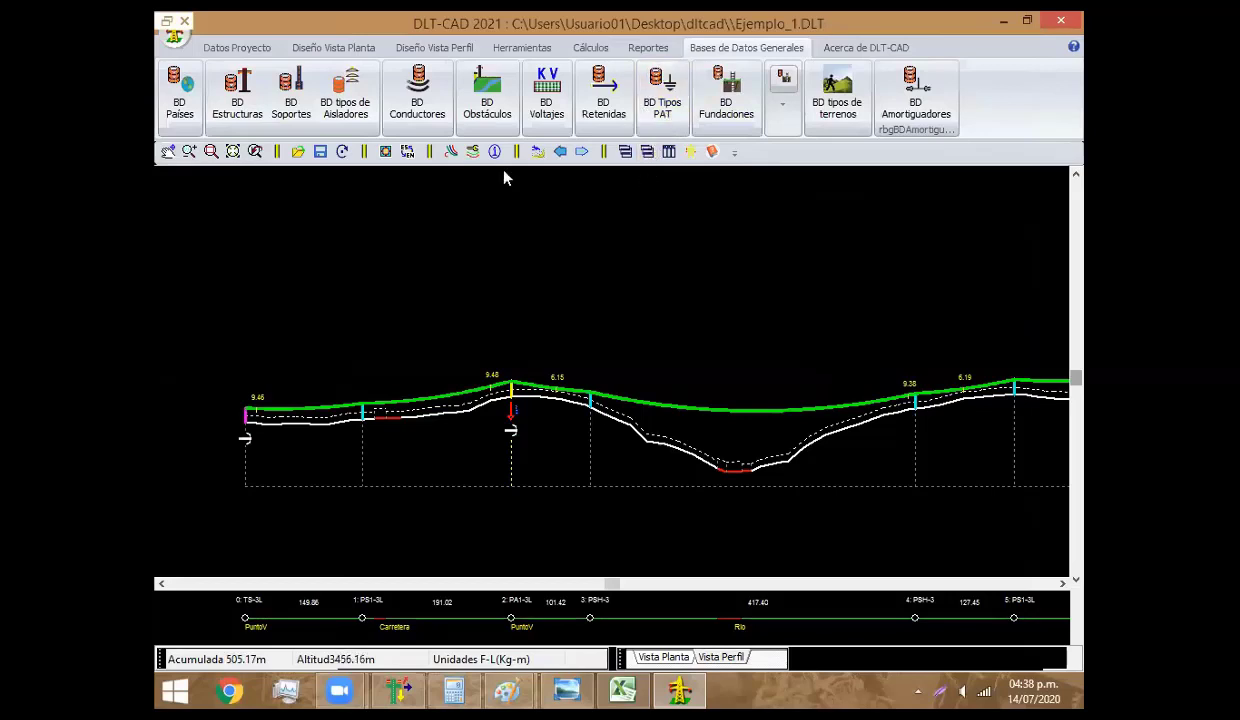
Open CM Soportes CA, recalculate it under Máximo Viento, and close the report
left_click(590, 48)
left_click(905, 100)
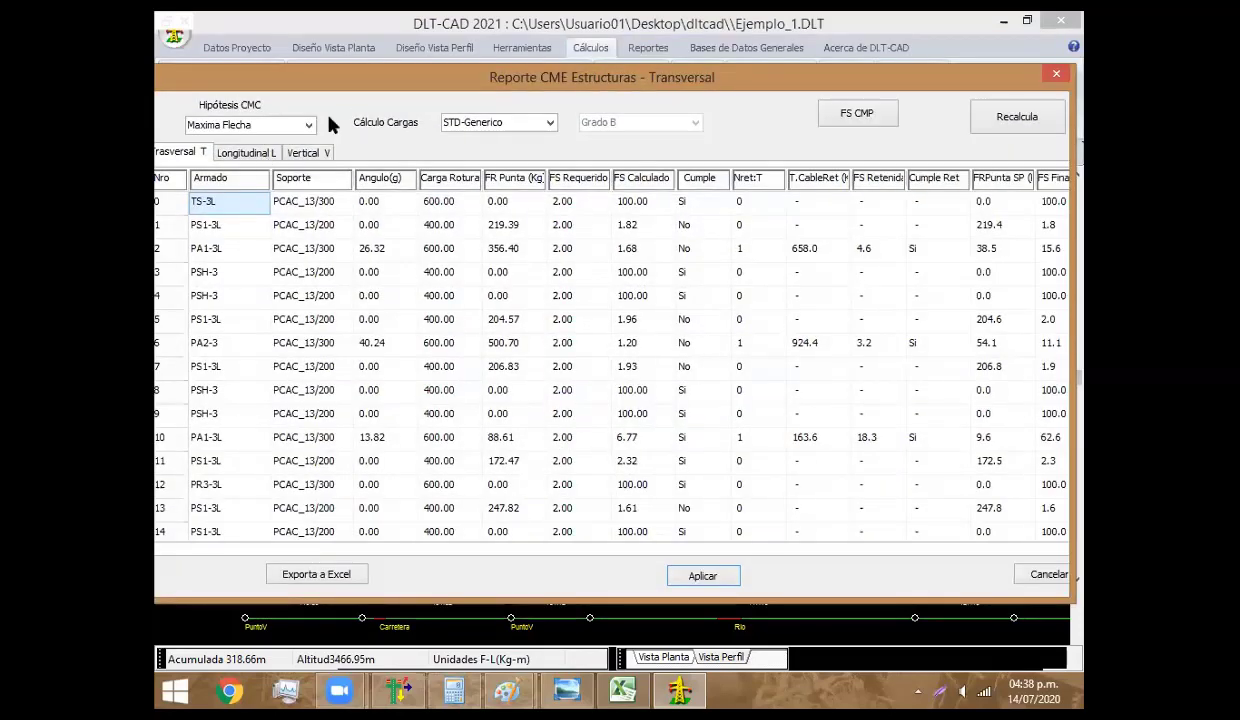
left_click(327, 124)
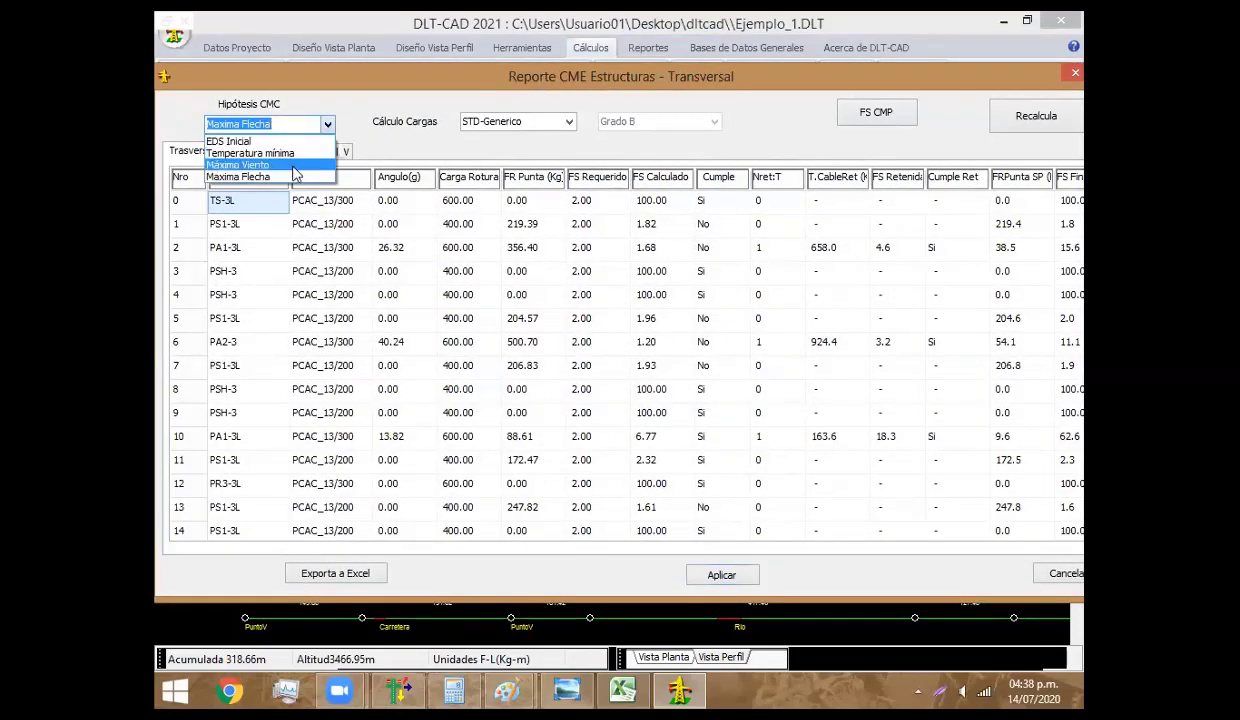
left_click(320, 163)
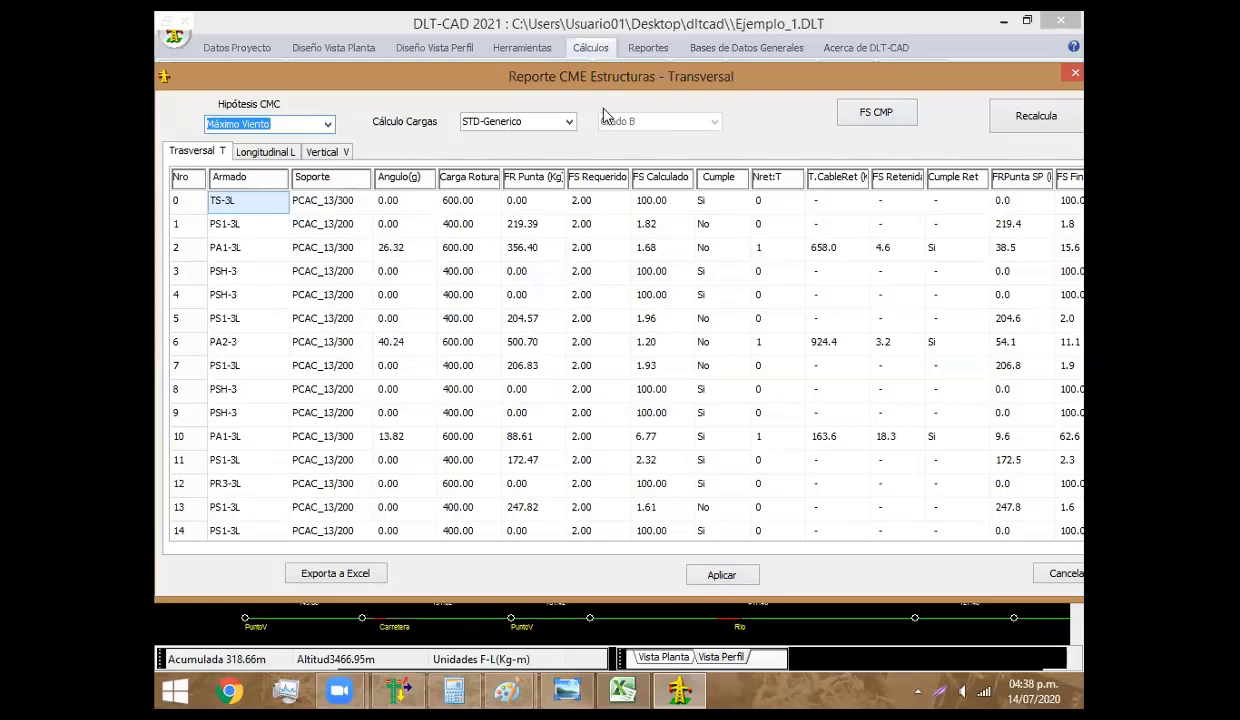
left_click_drag(602, 88, 604, 101)
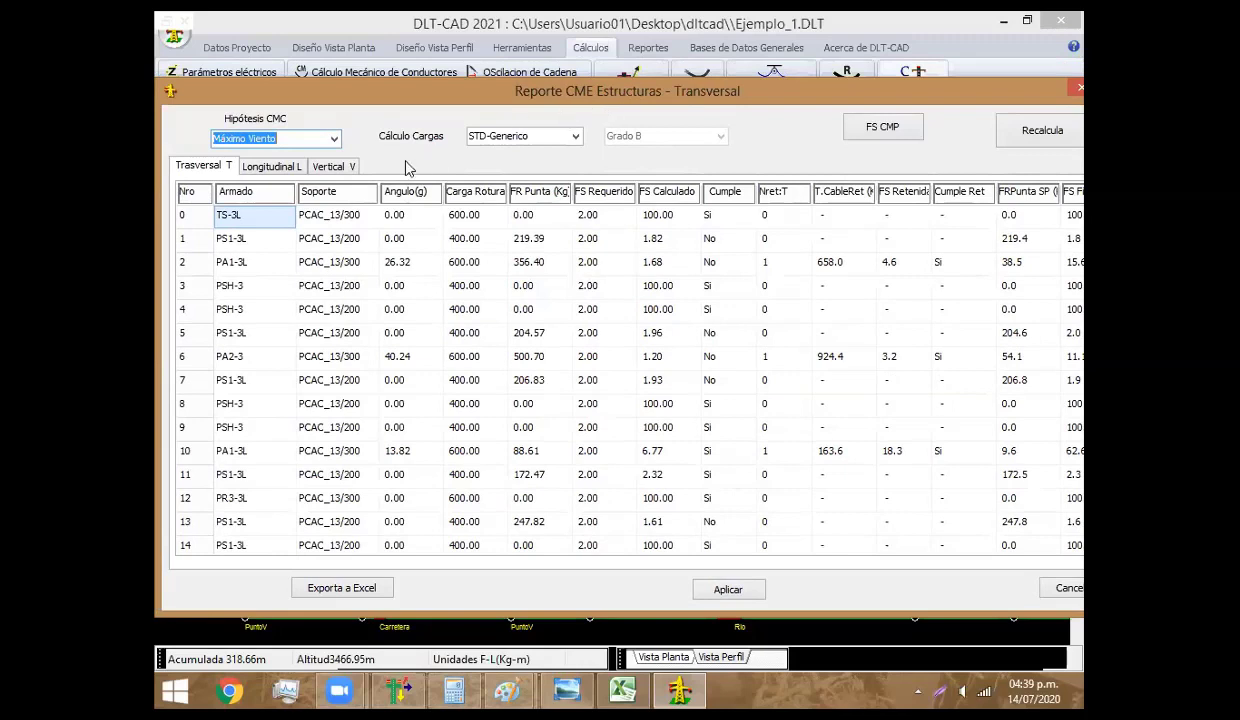
left_click(1040, 130)
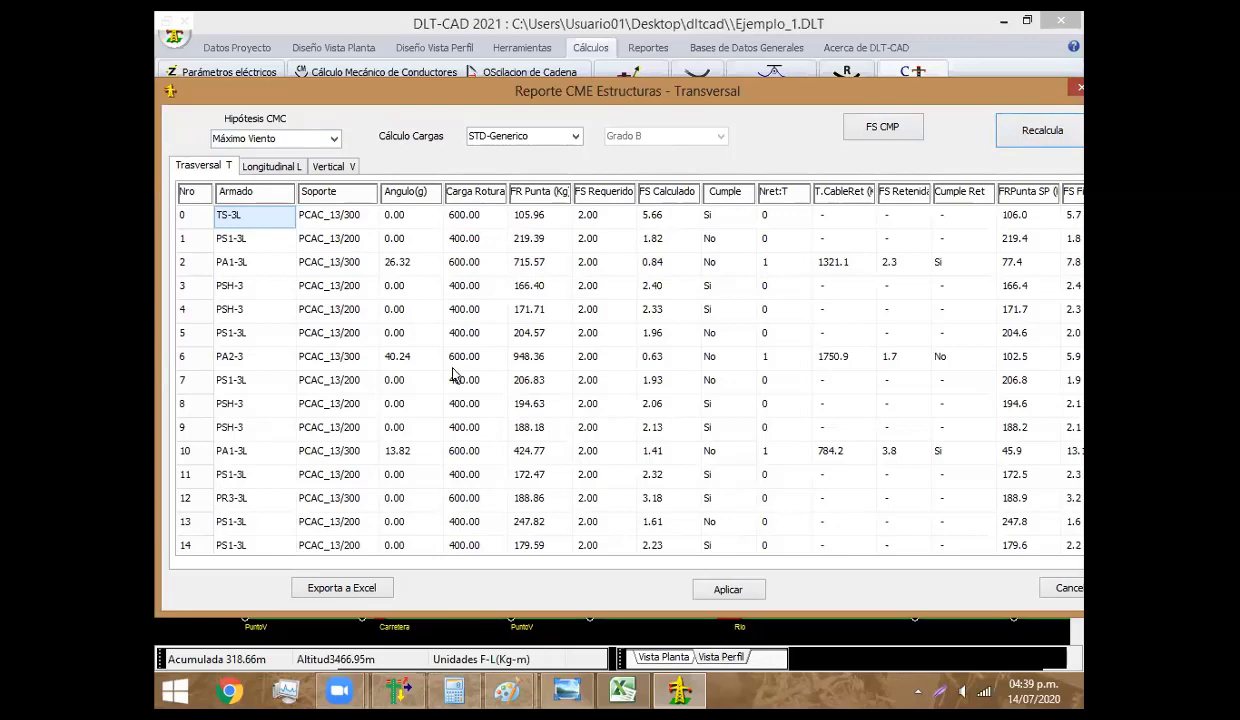
key("Escape")
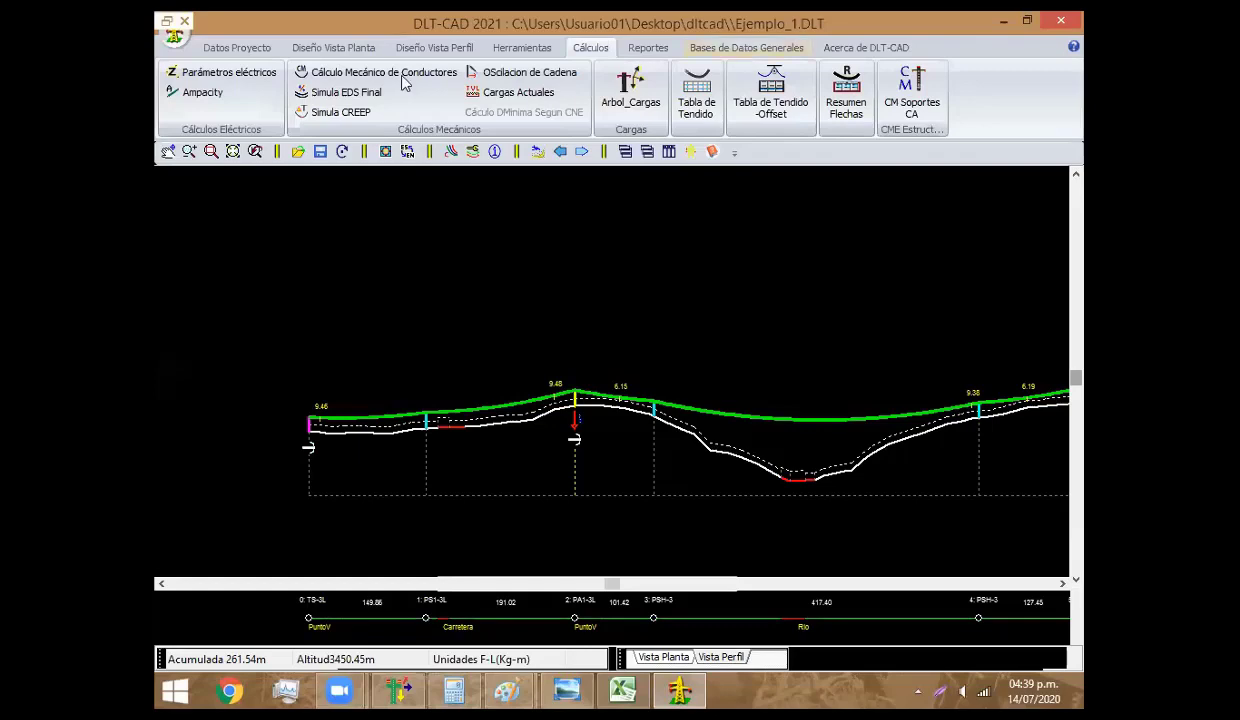
Check the V. Viento limits in the Tabla de ARMADOS LP-DGE assemblies table and apply
left_click(247, 50)
left_click(310, 90)
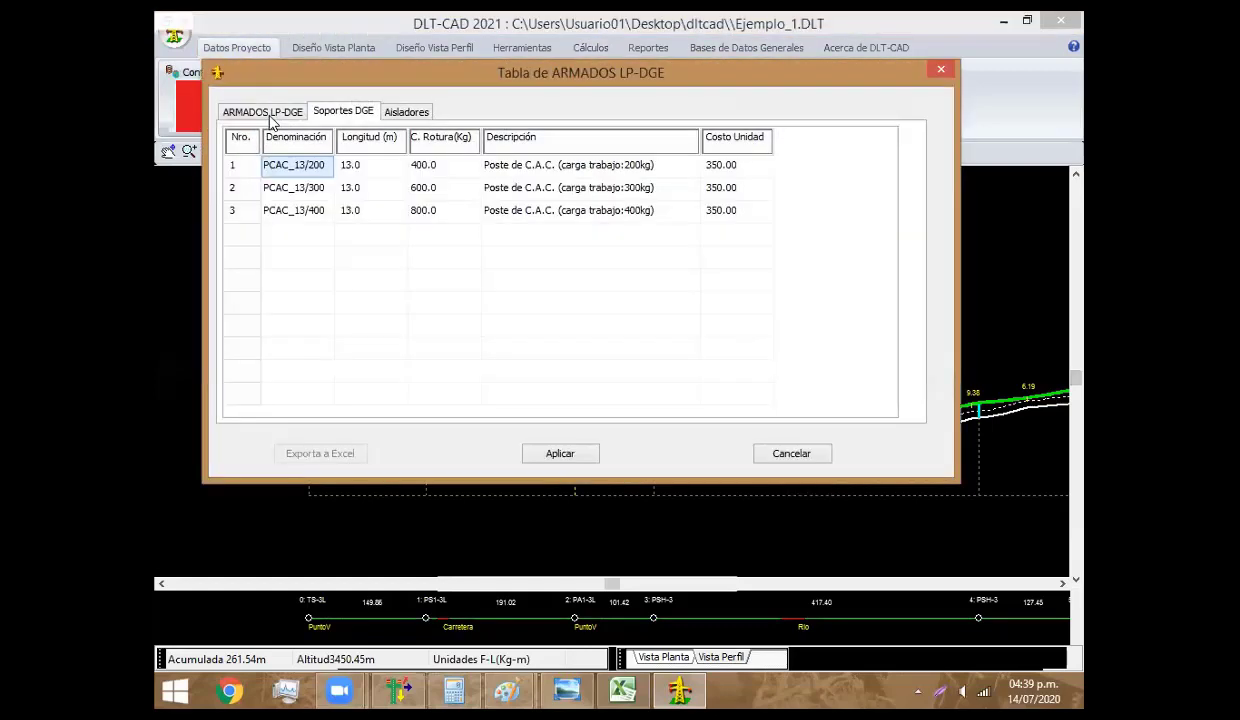
left_click(262, 112)
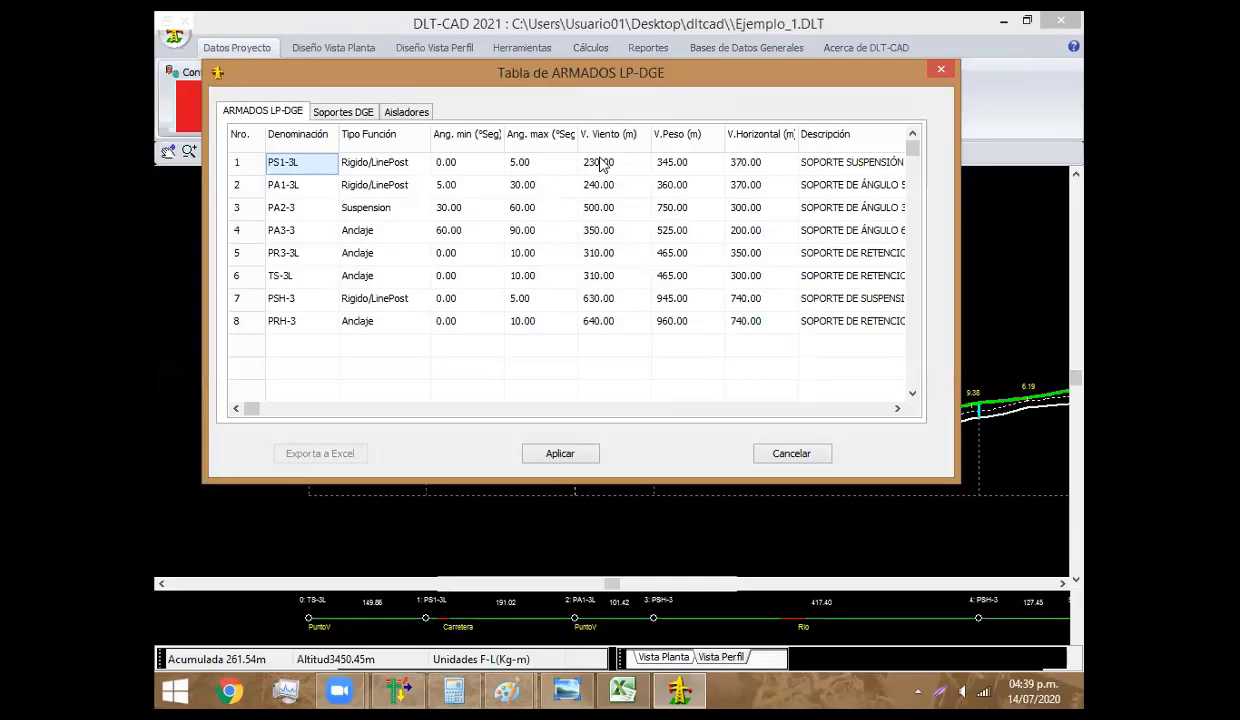
left_click(562, 452)
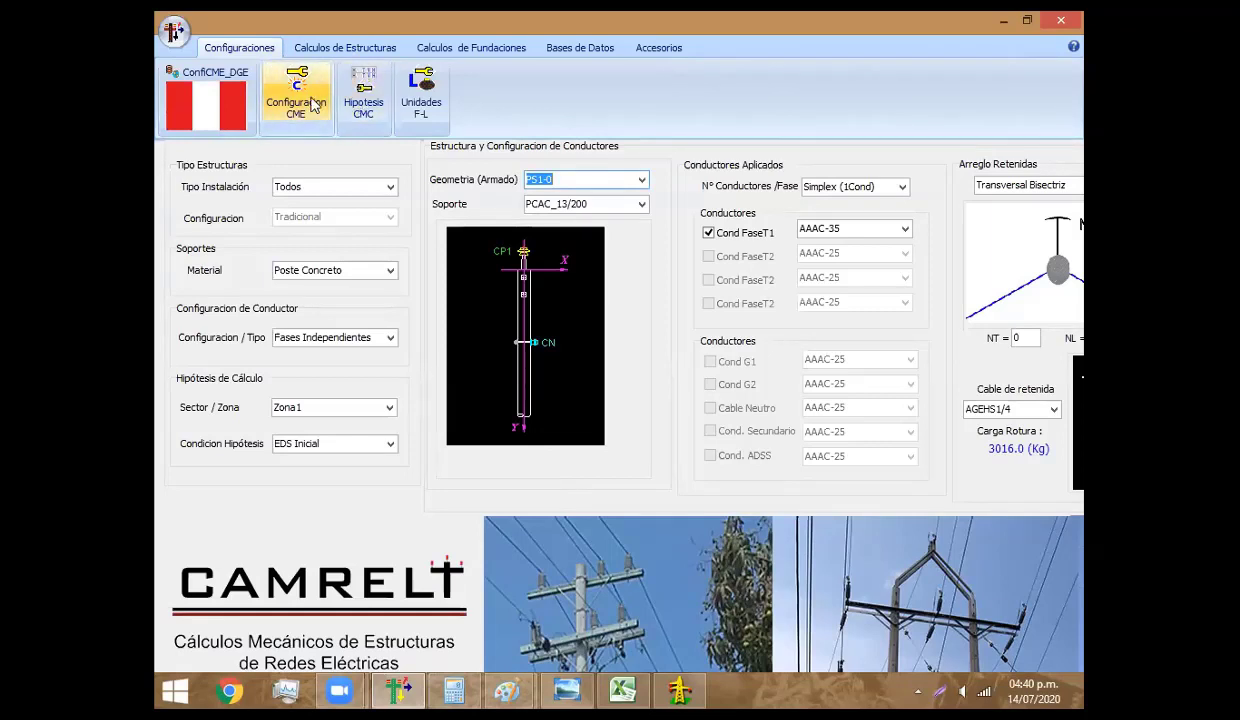
Inspect CAMRELT's Configuracion CME safety factors, then show the pole and guy-wire Paint sketch
left_click(314, 105)
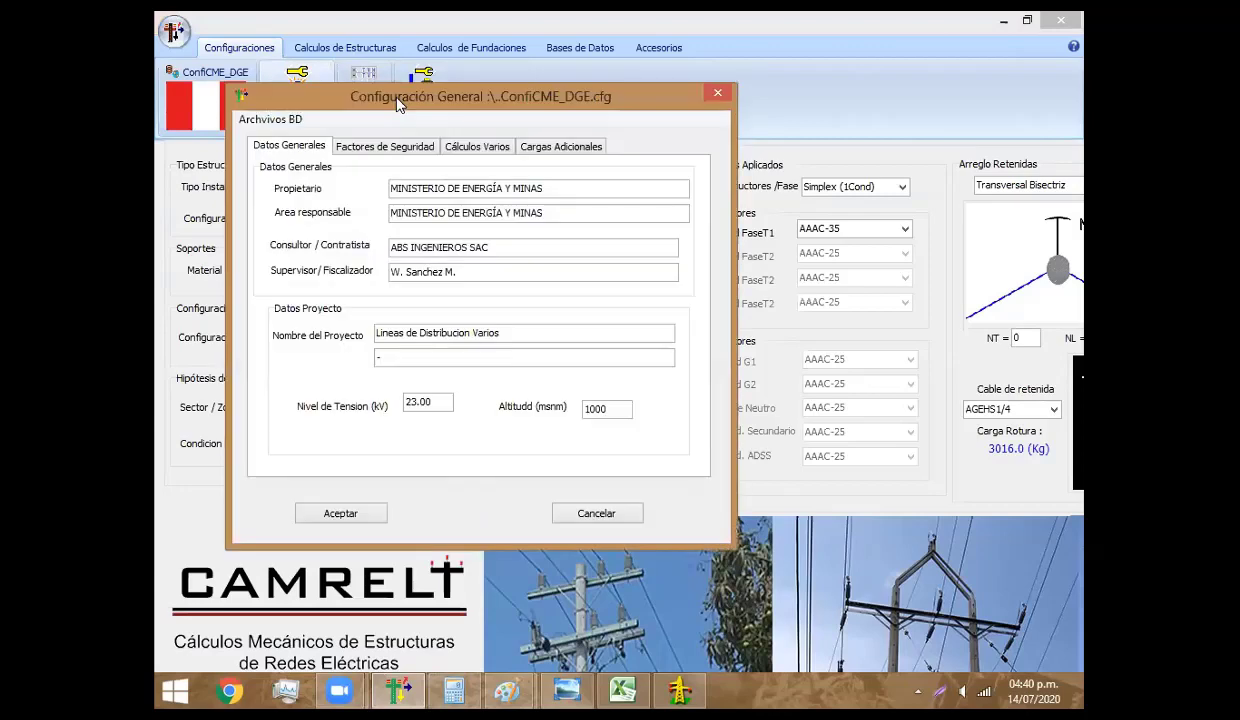
mouse_move(398, 104)
left_mouse_down()
mouse_move(475, 146)
mouse_move(540, 220)
left_mouse_up()
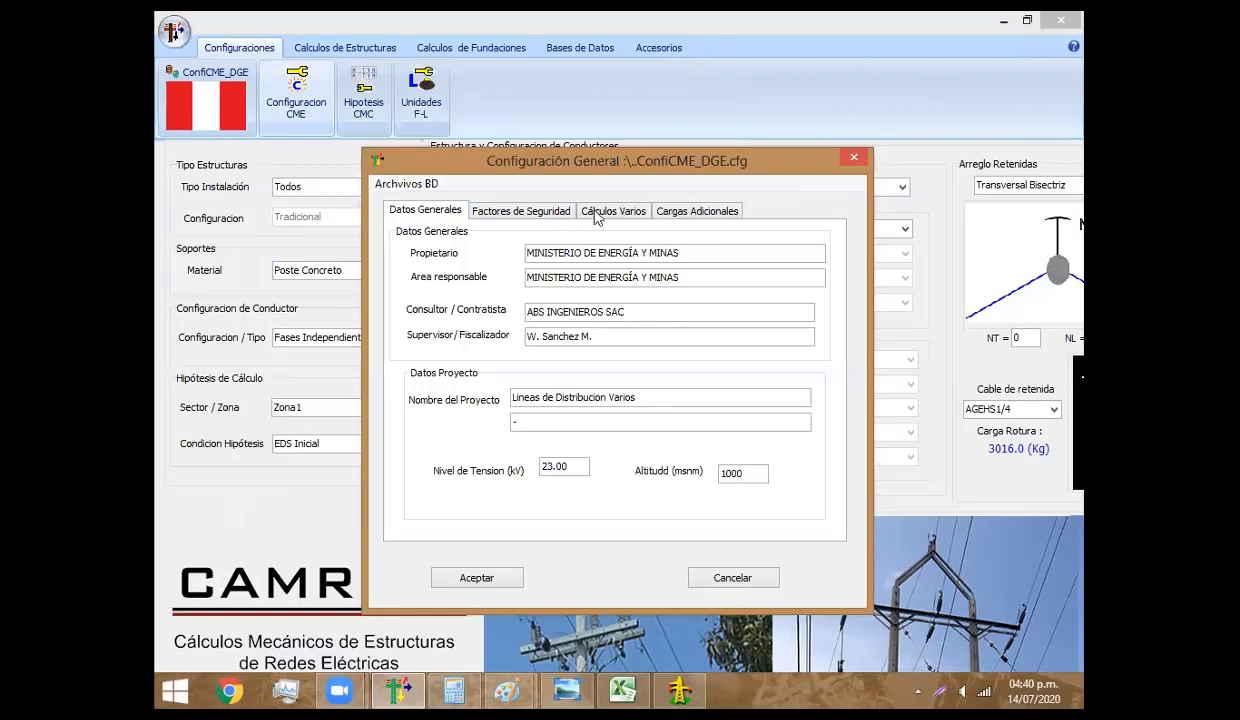
left_click(533, 215)
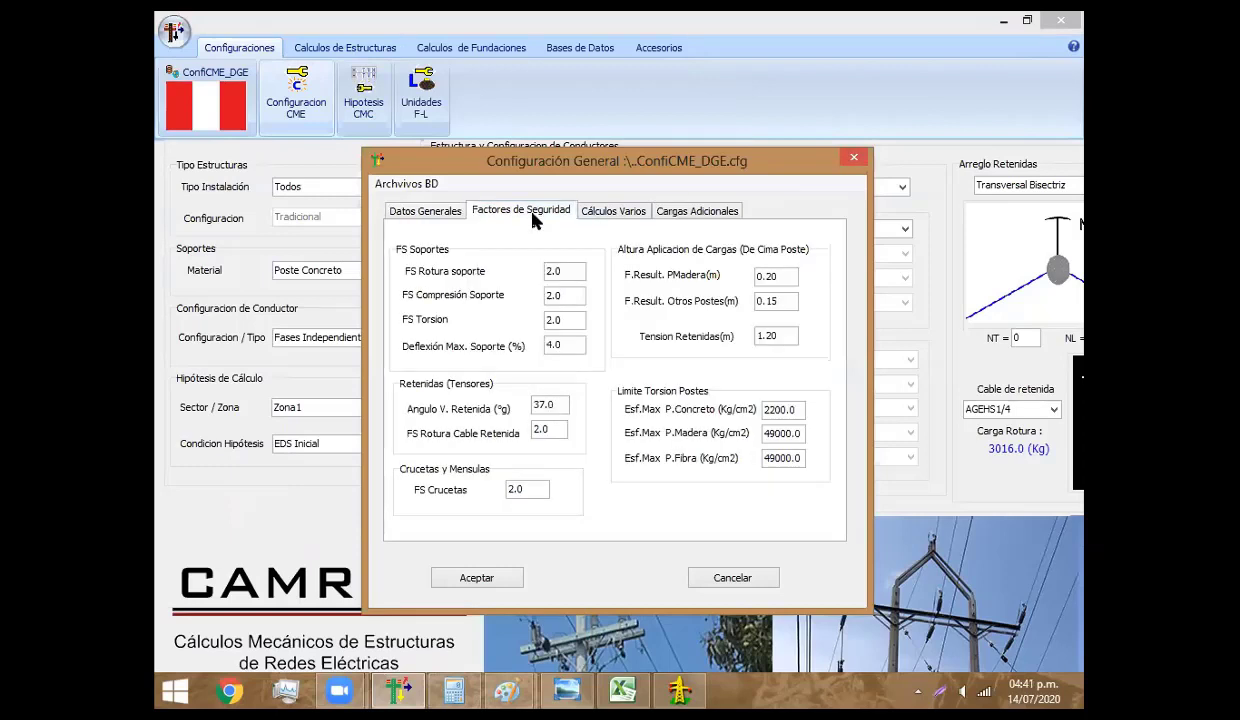
left_click(552, 270)
left_click(561, 296)
left_click_drag(561, 297, 545, 292)
key("Tab")
key("Tab")
left_click(508, 690)
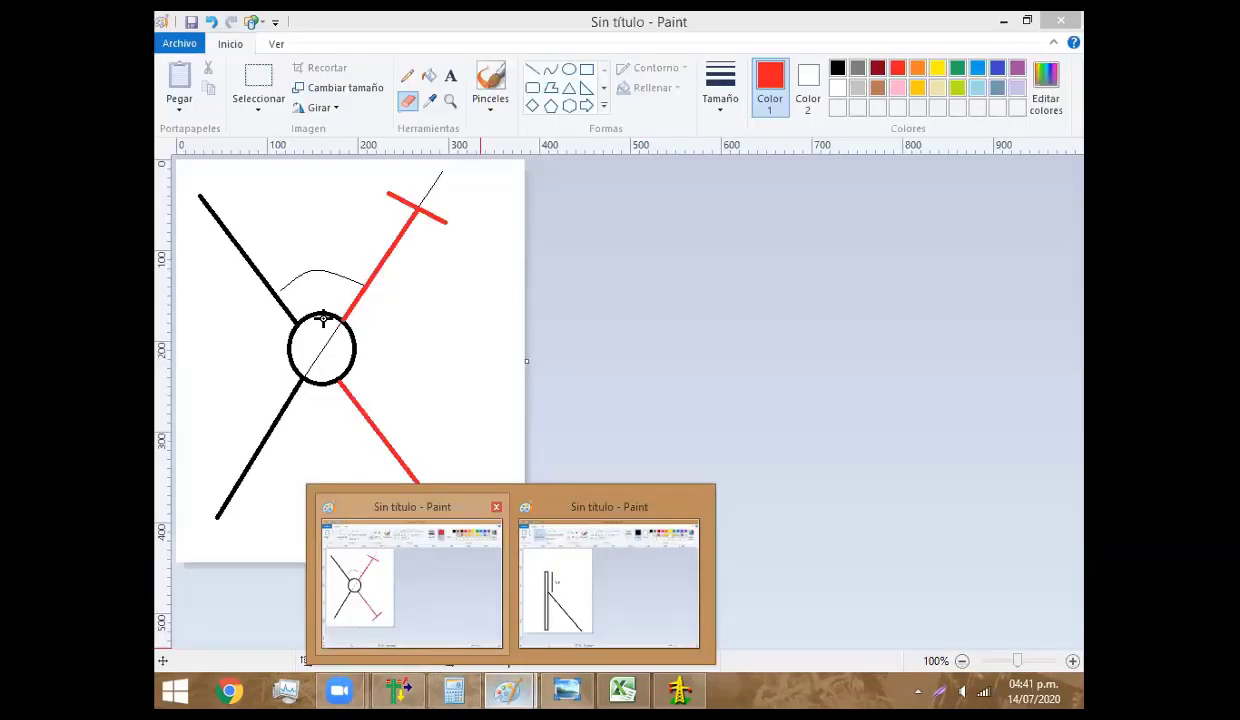
left_click(536, 614)
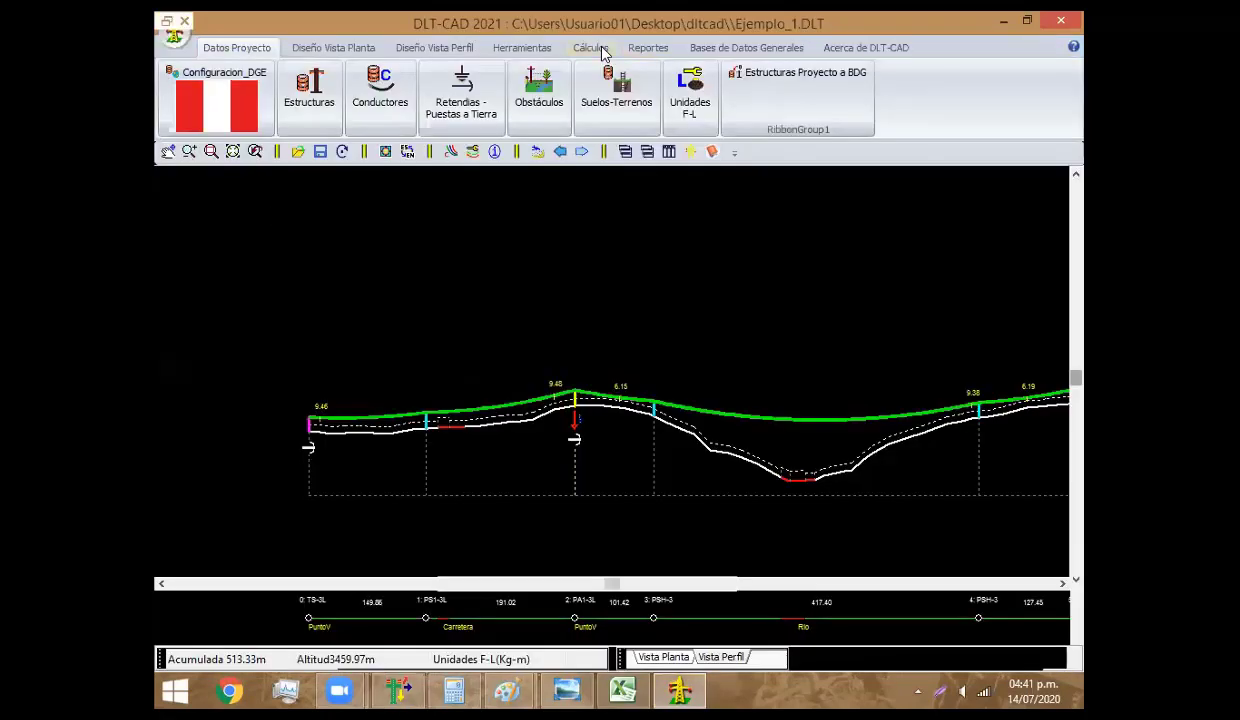
Accept the FS CMP factors with 1.2 m Alt Aplicación de Cabeza, then close the structures report
left_click(600, 50)
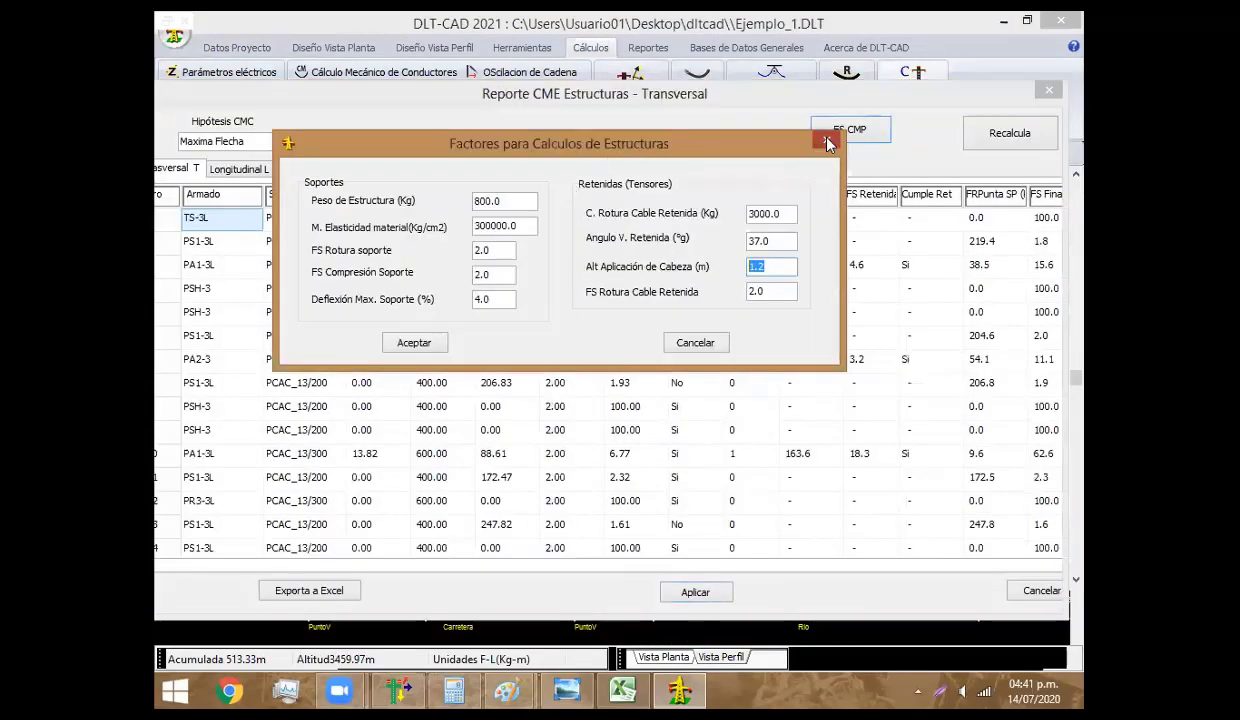
left_click(828, 144)
left_click(856, 134)
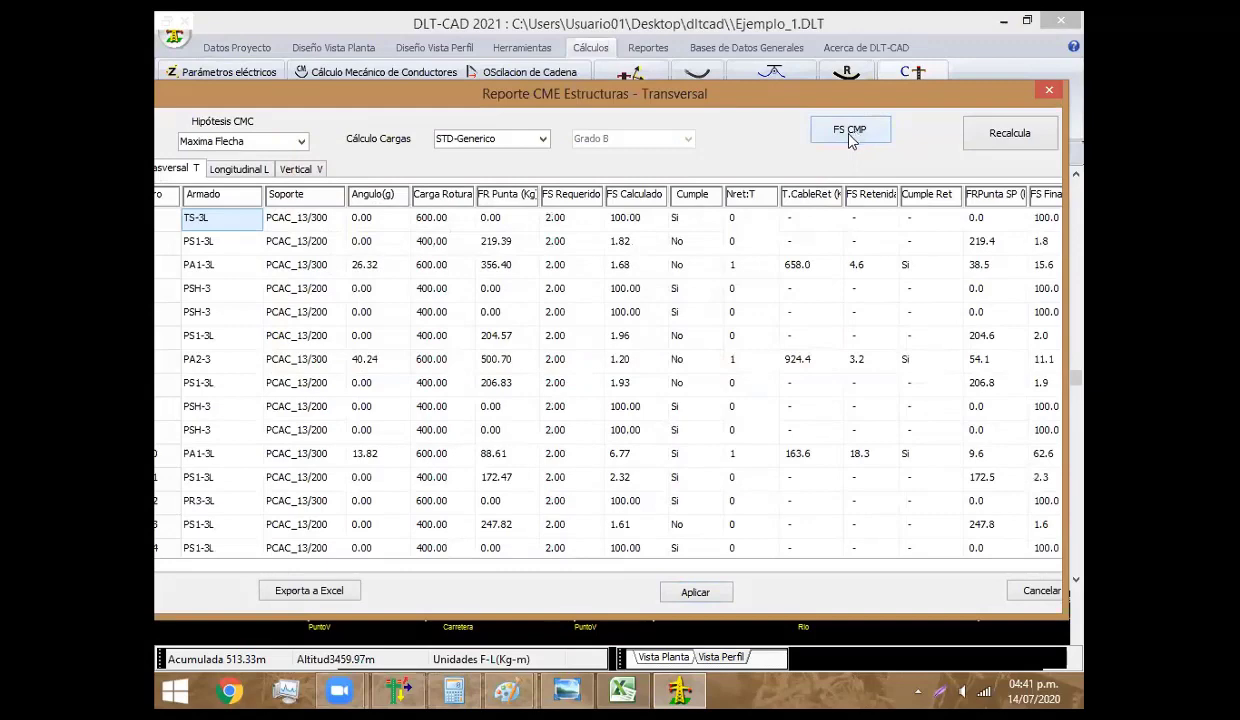
left_click_drag(800, 289, 760, 287)
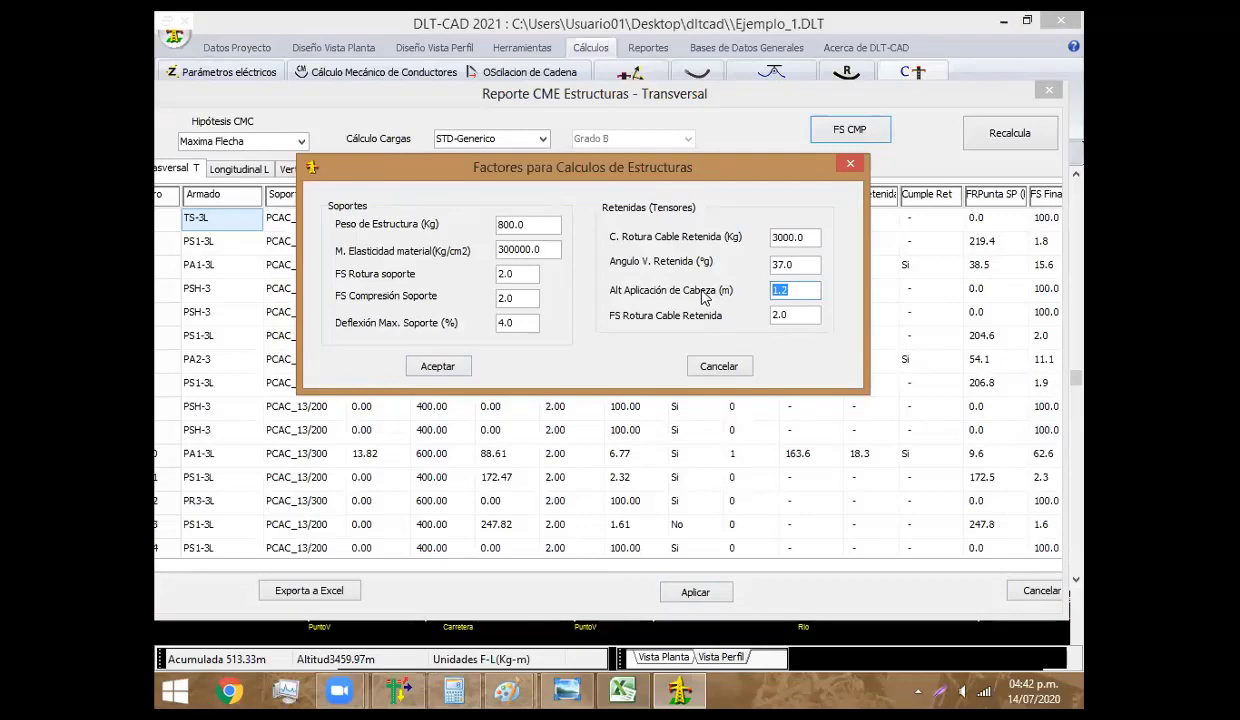
left_click(447, 368)
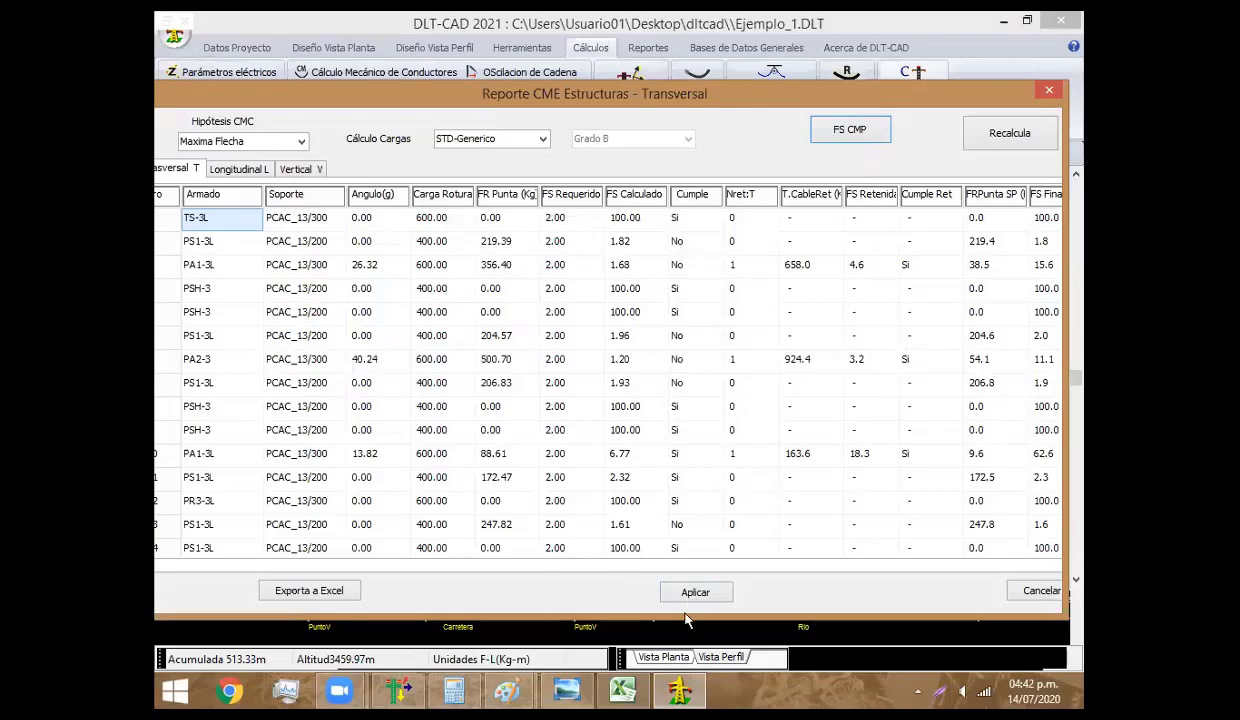
left_click(408, 686)
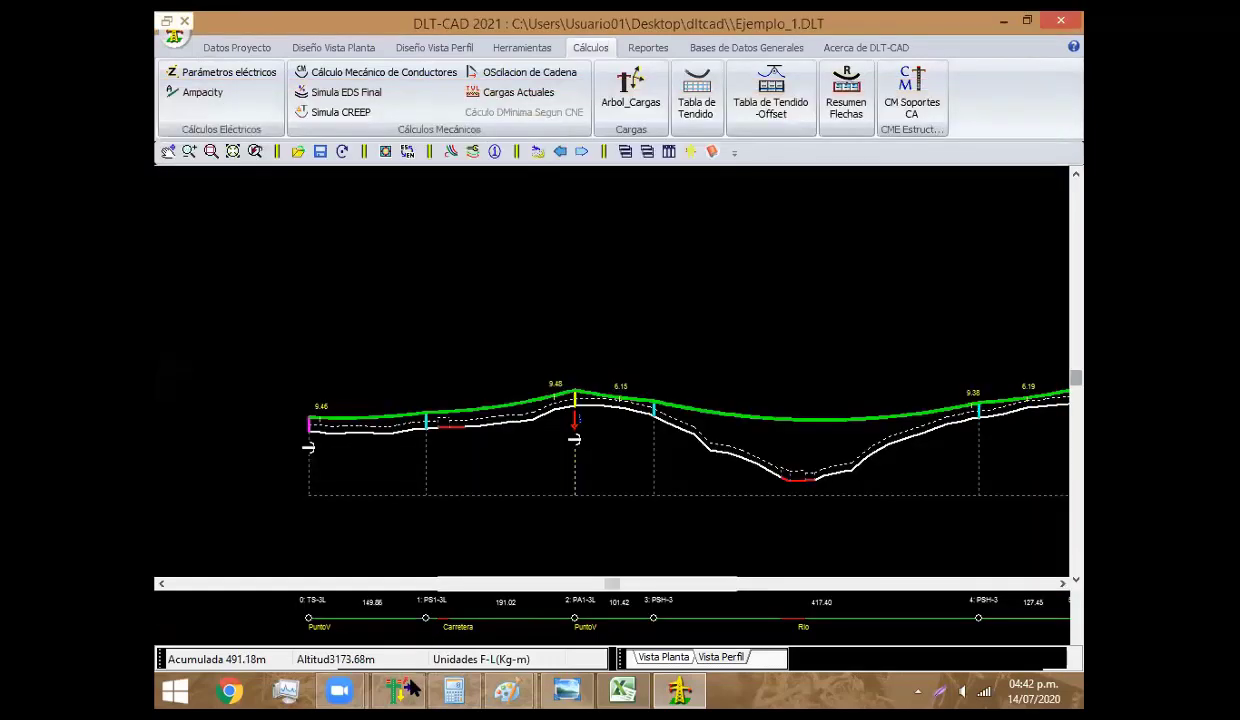
Bring CAMRELT's configuration page (PS1-0 on PCAC_13/200, AAAC-35 conductor) to the front
left_click(408, 686)
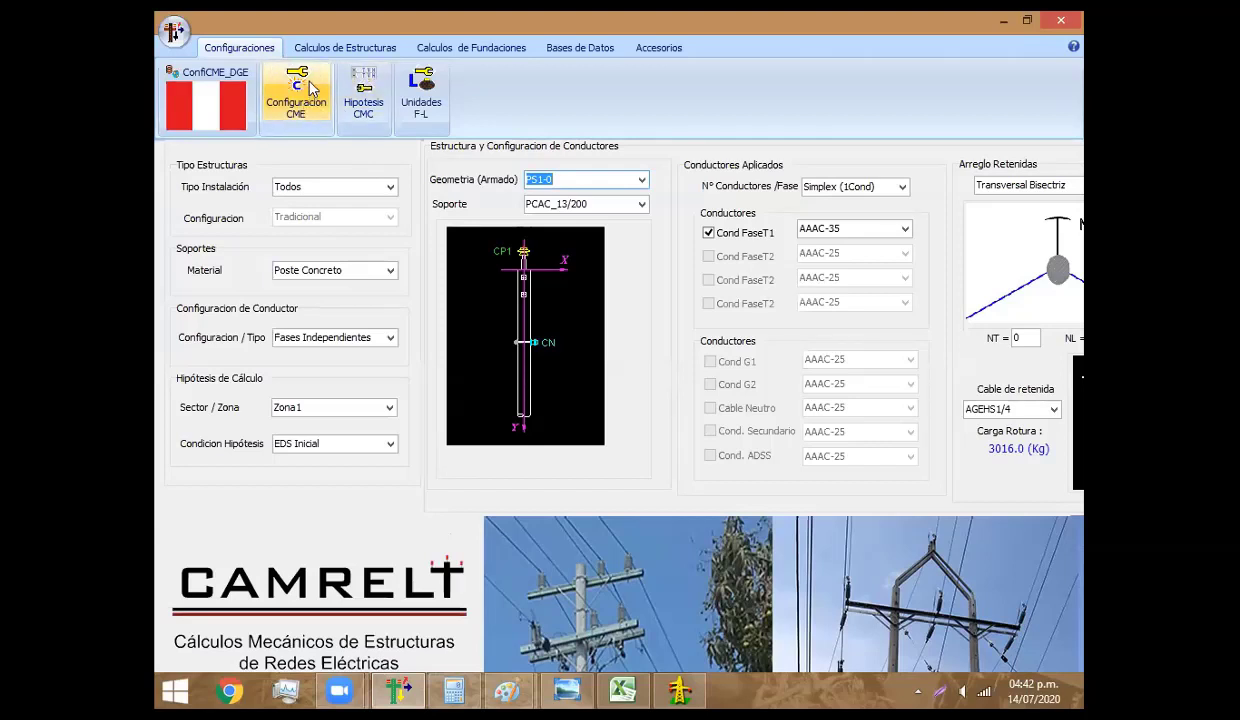
left_click(311, 90)
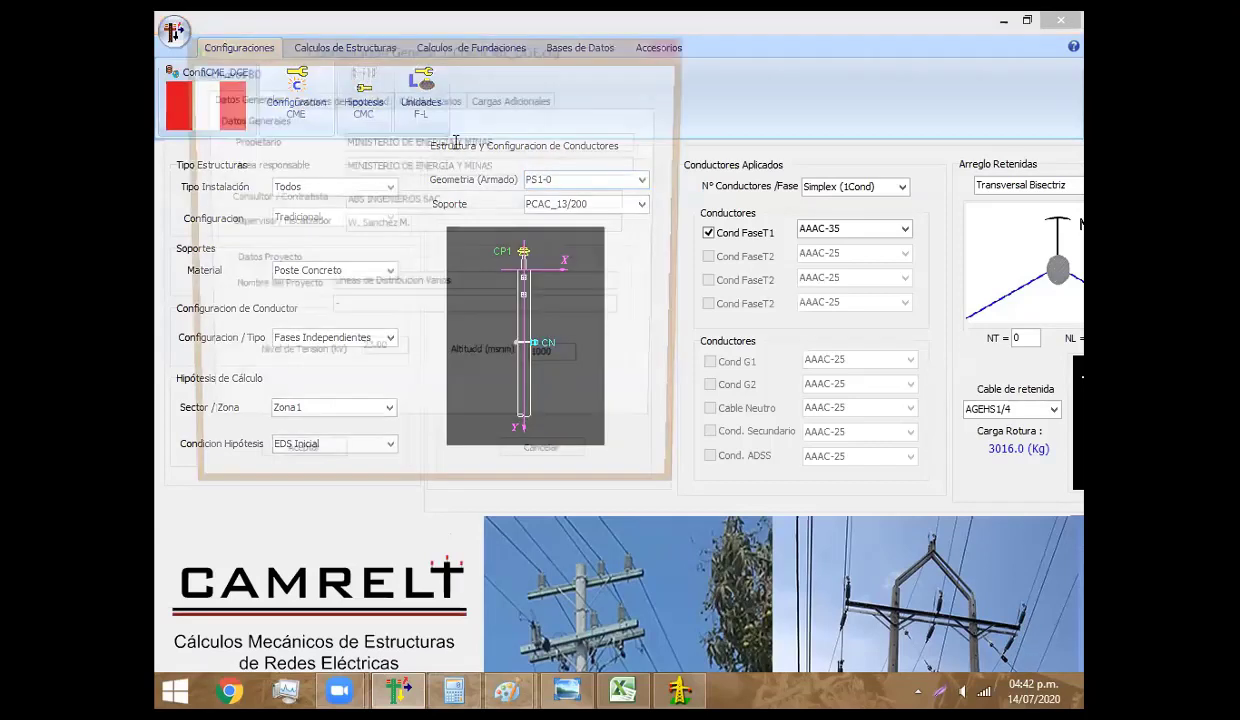
left_click(513, 175)
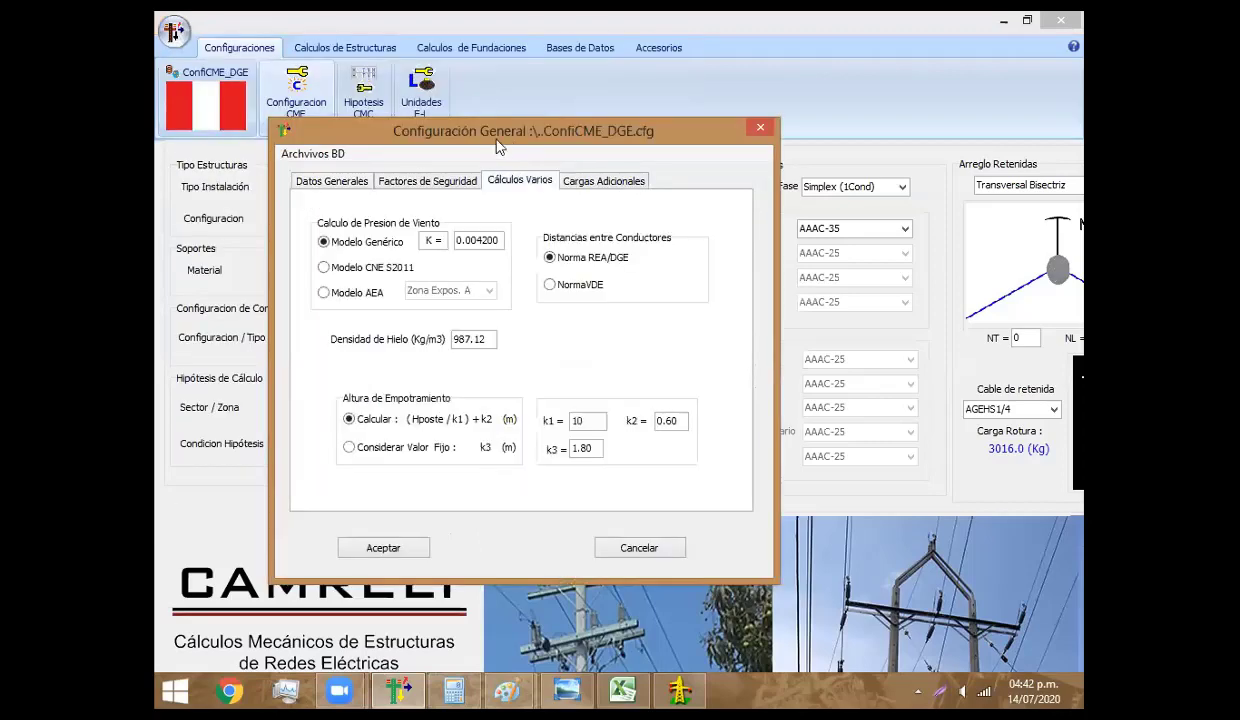
left_click_drag(505, 140, 600, 140)
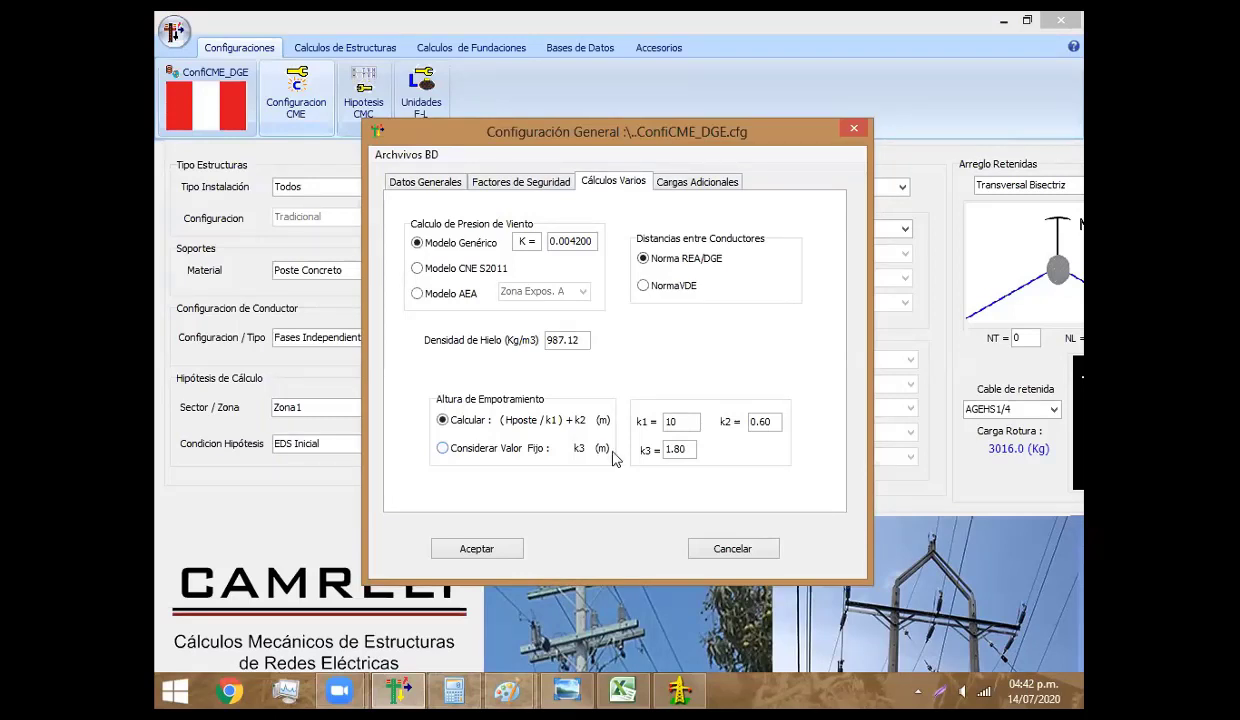
left_click(497, 551)
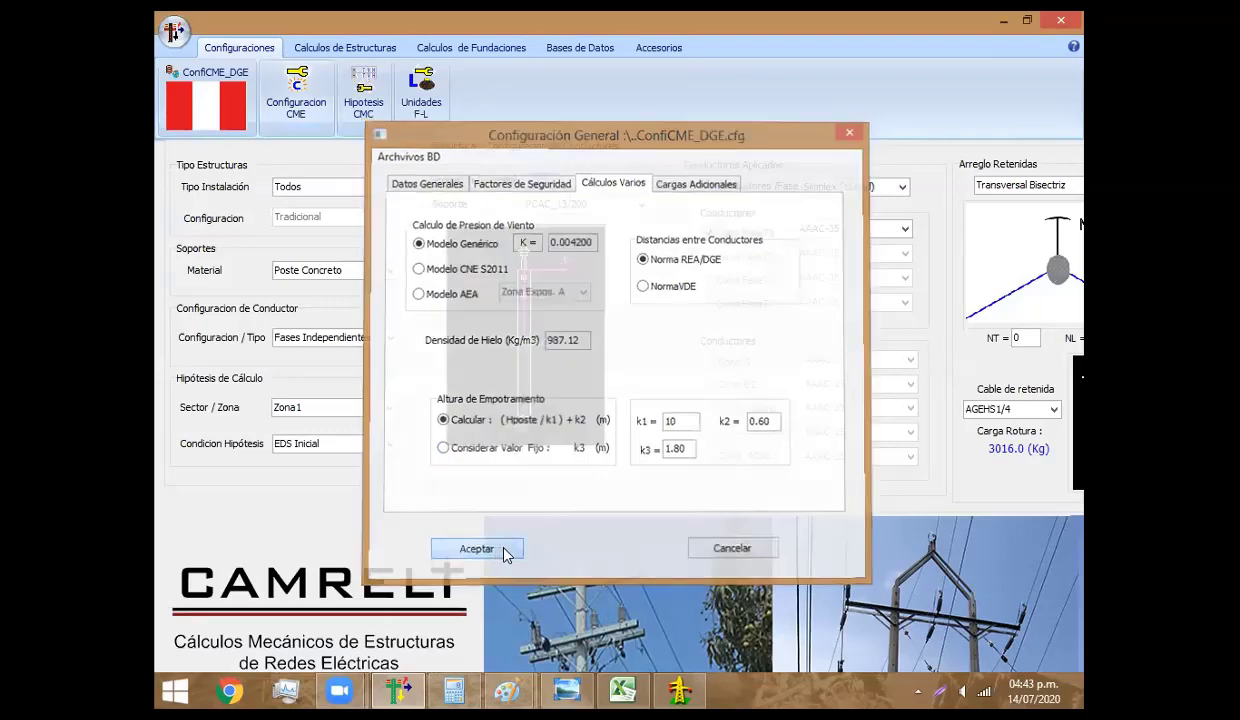
Keep SECTOR I as the environmental zone, cross-checking the Excel hypotheses sheet
left_click(363, 92)
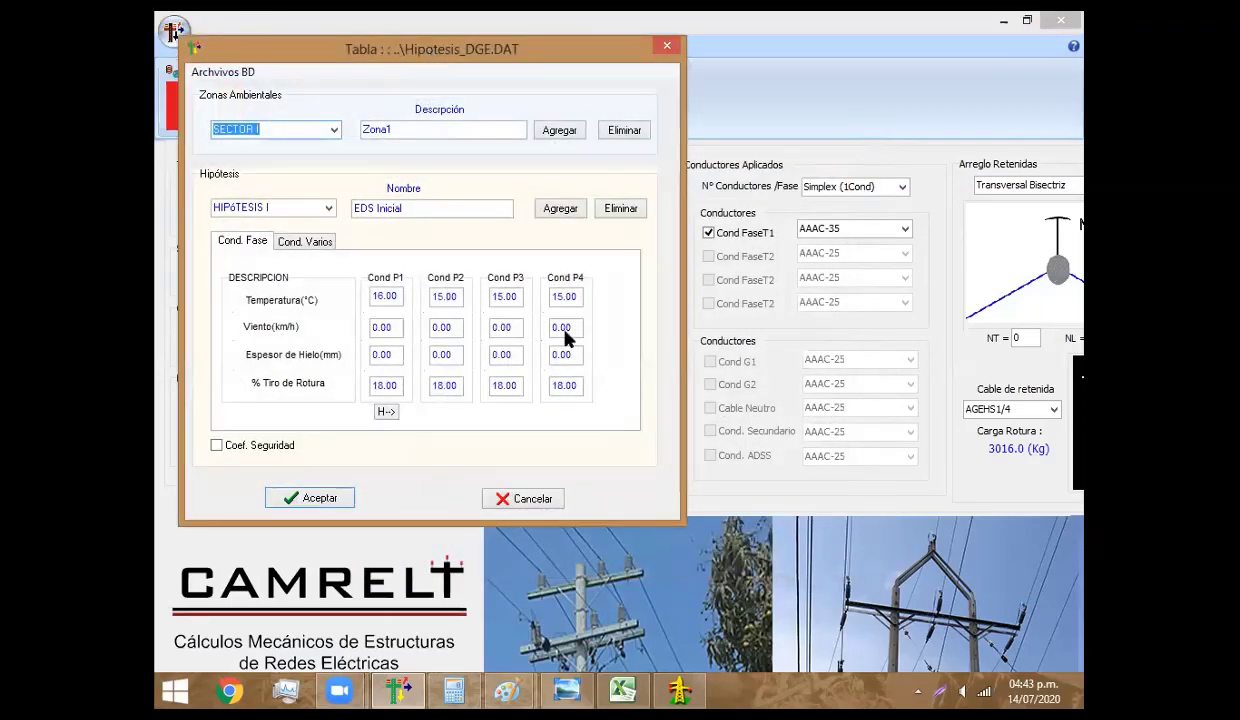
left_click(494, 228)
left_click(501, 260)
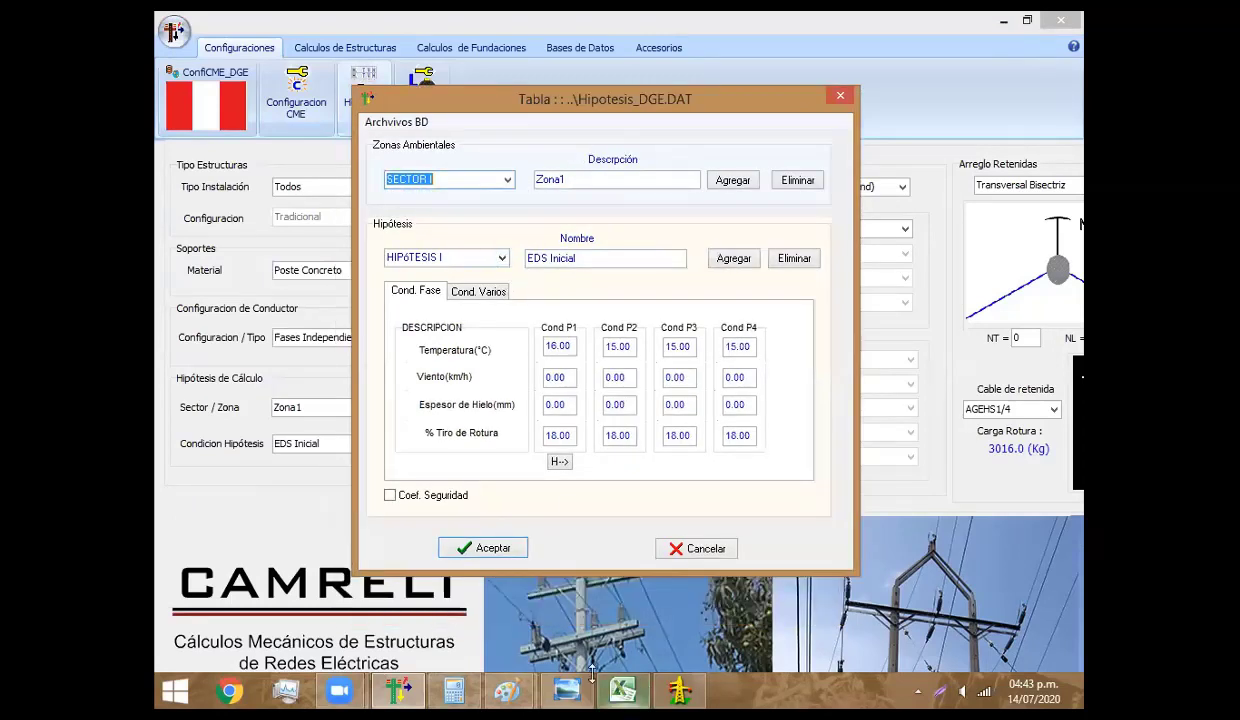
left_click(622, 688)
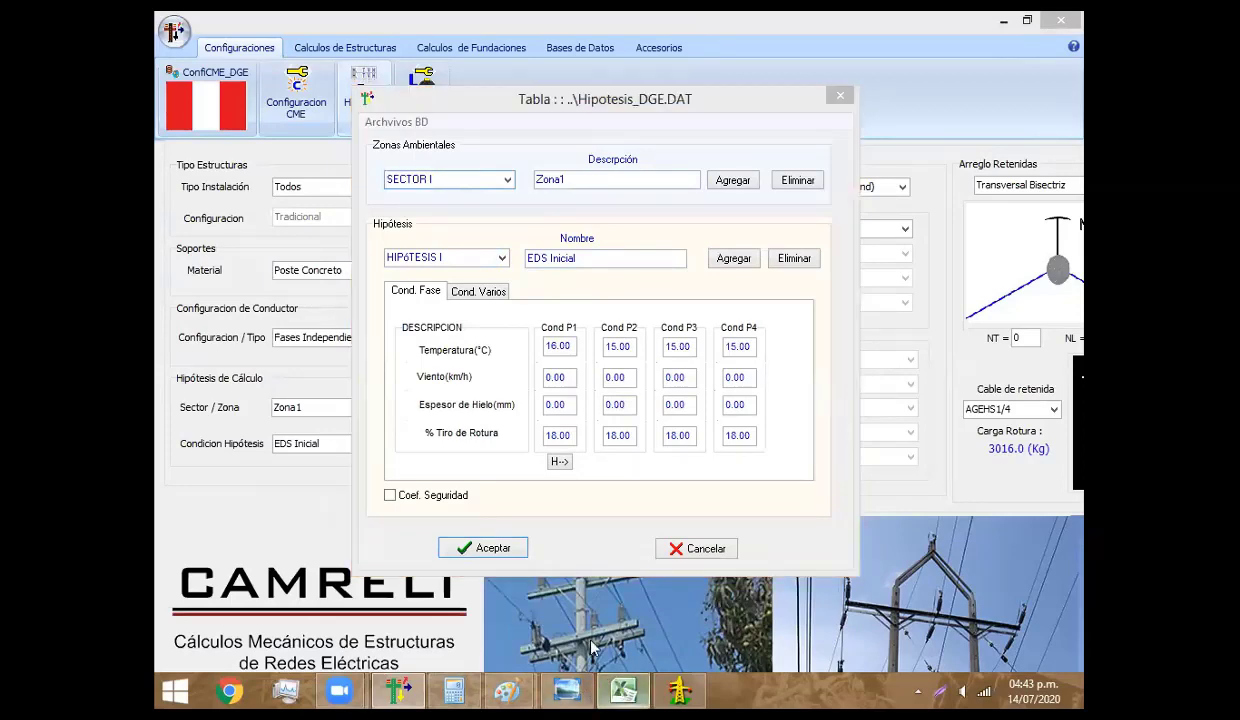
key("alt+Tab")
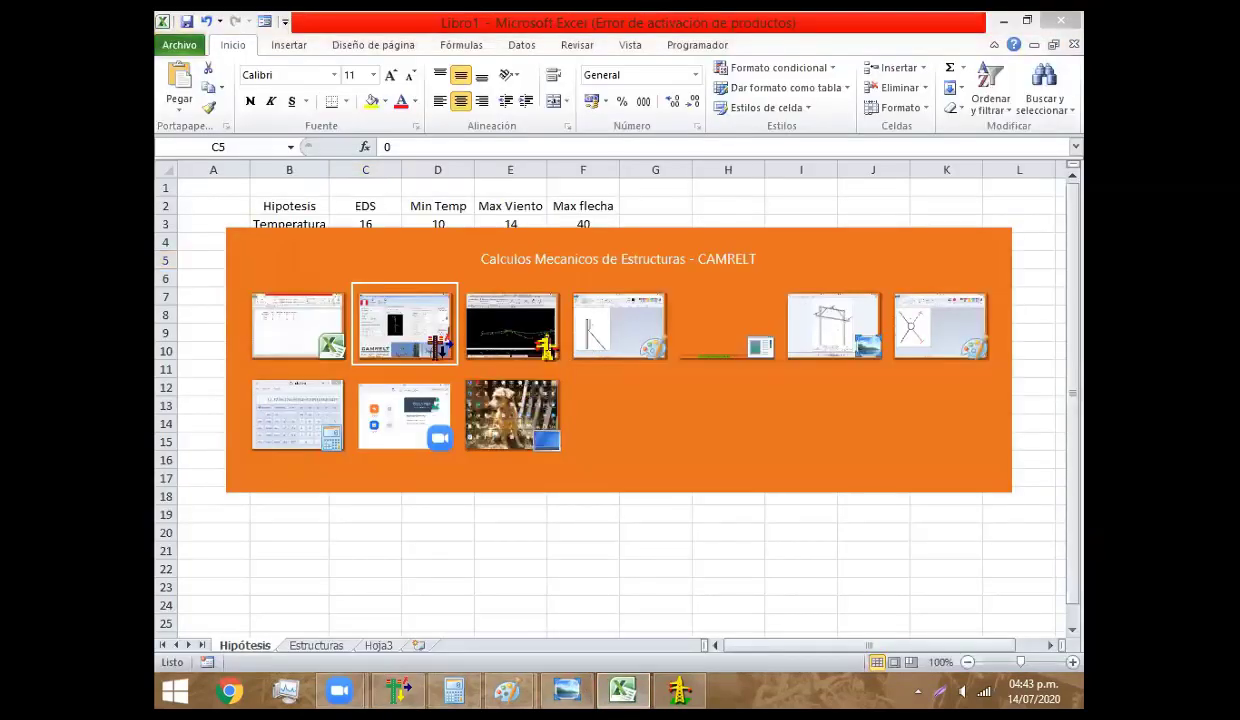
Review the Min Temp and Max viento values, then accept Maxima Flecha as the hypothesis
left_click(490, 260)
left_click(457, 284)
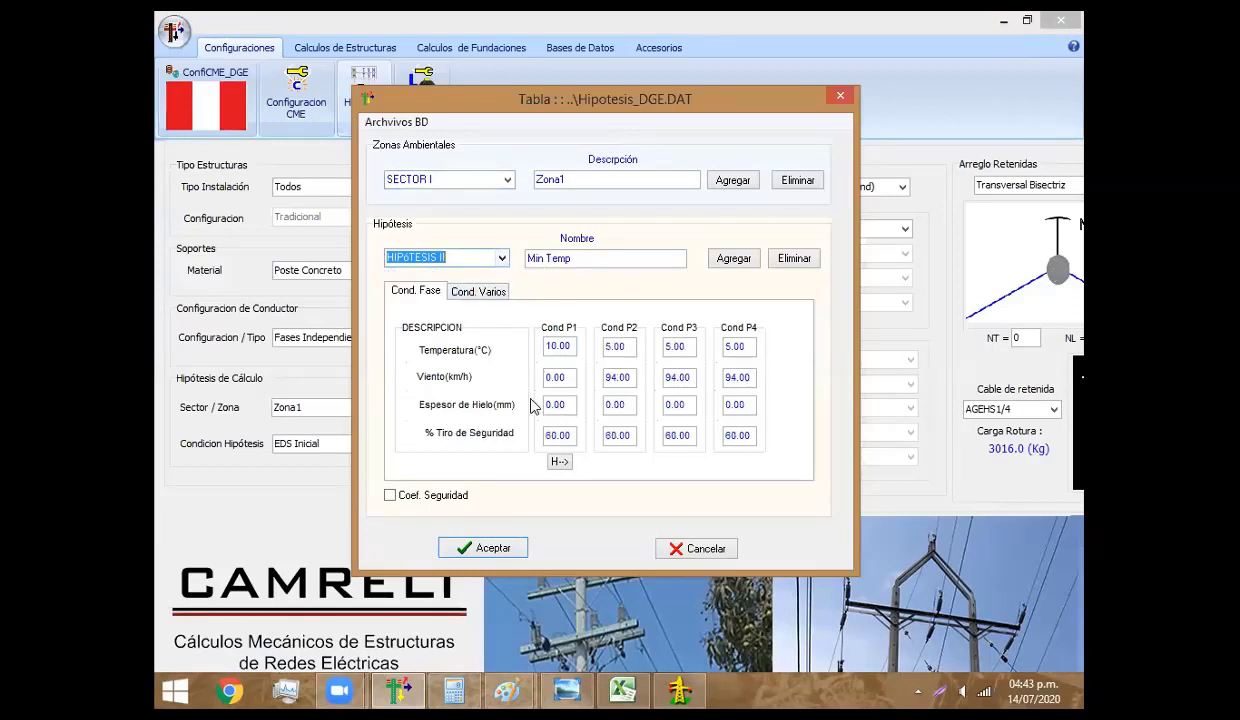
left_click(503, 260)
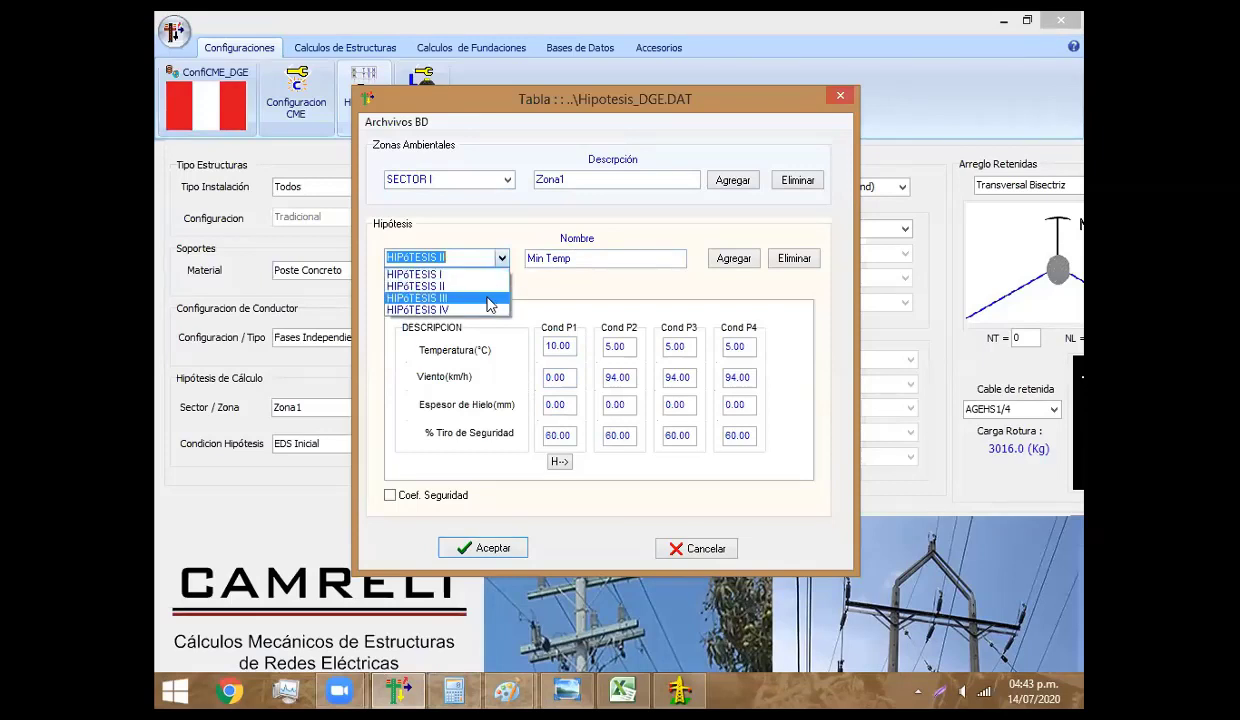
left_click(455, 296)
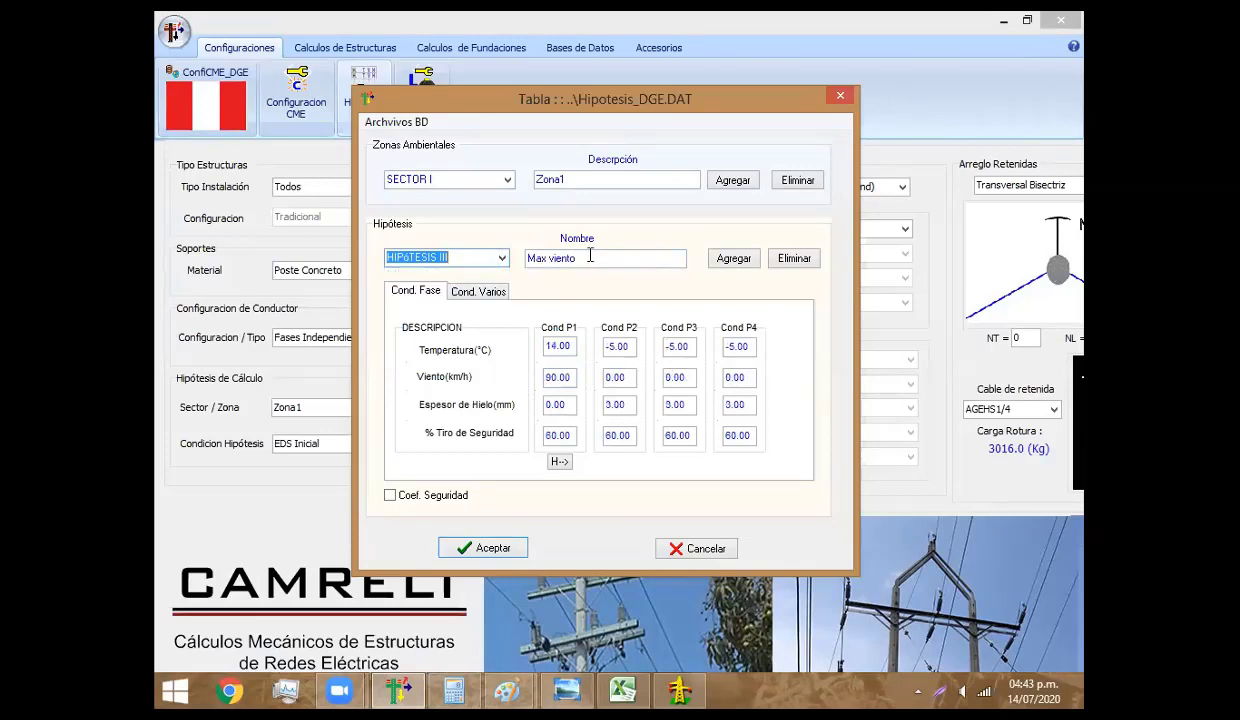
left_click(503, 260)
left_click(475, 312)
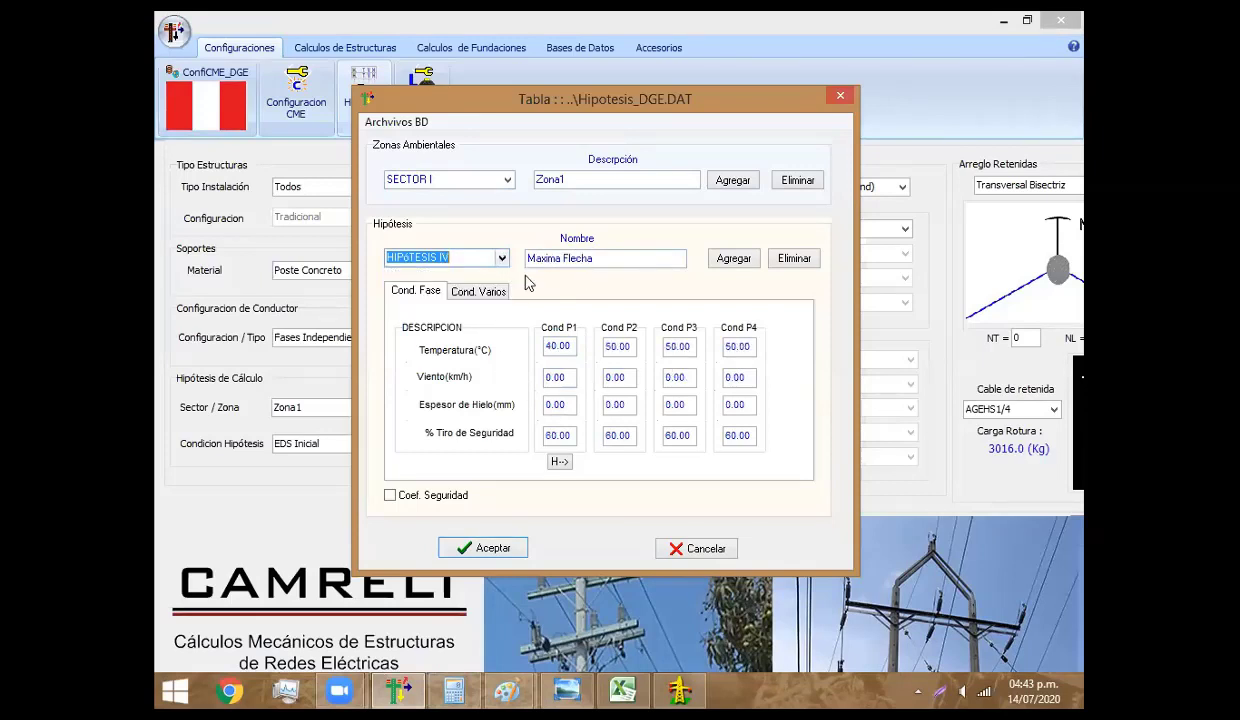
left_click(494, 549)
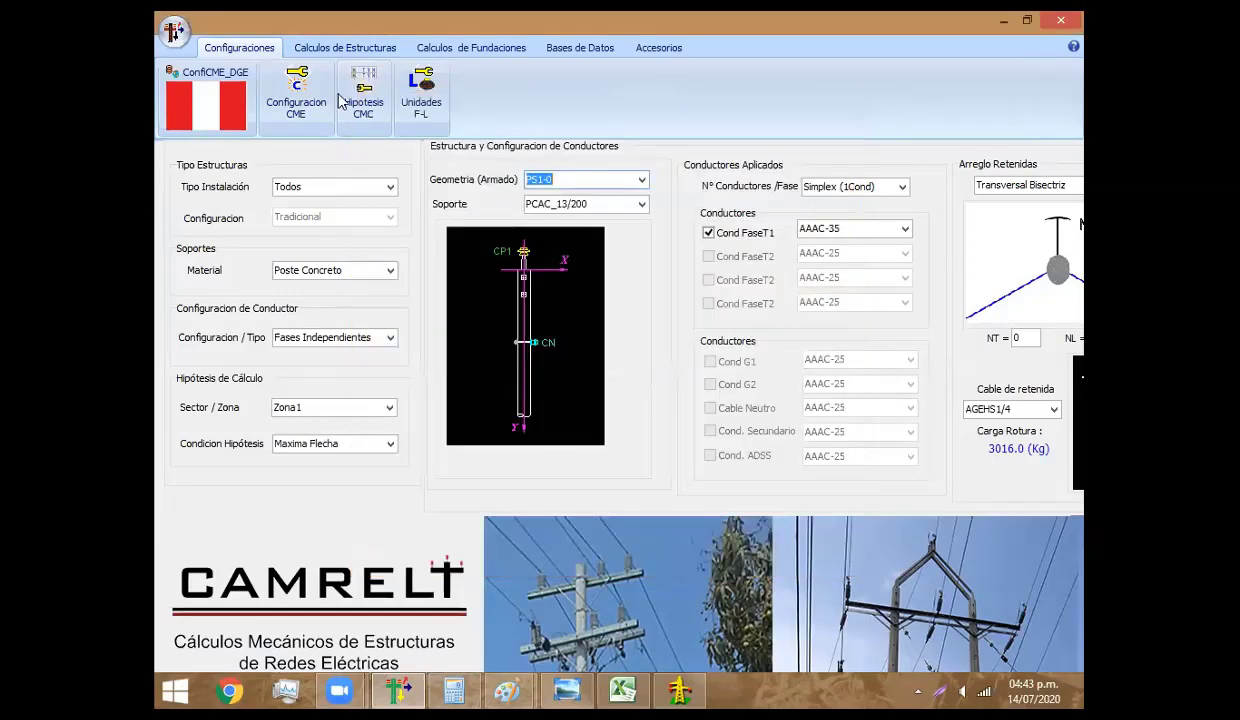
Keep kilogram force and length units and show the Calculos de Estructuras tools
left_click(439, 113)
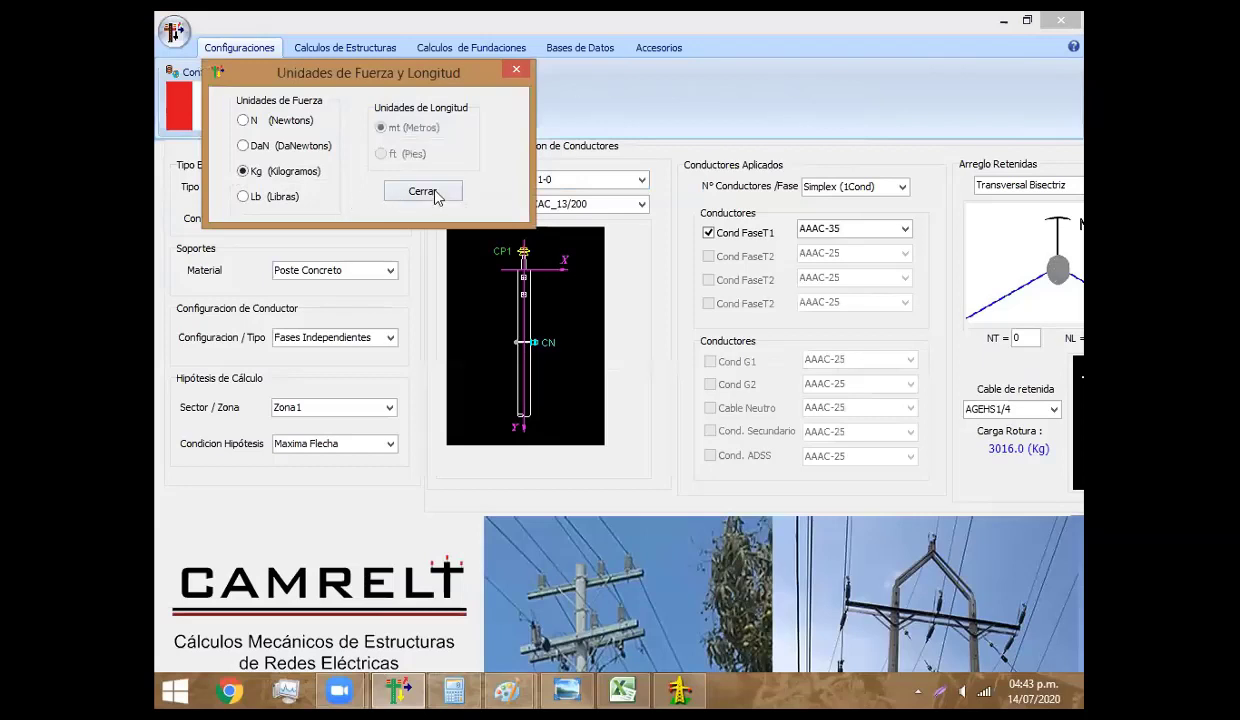
left_click(428, 191)
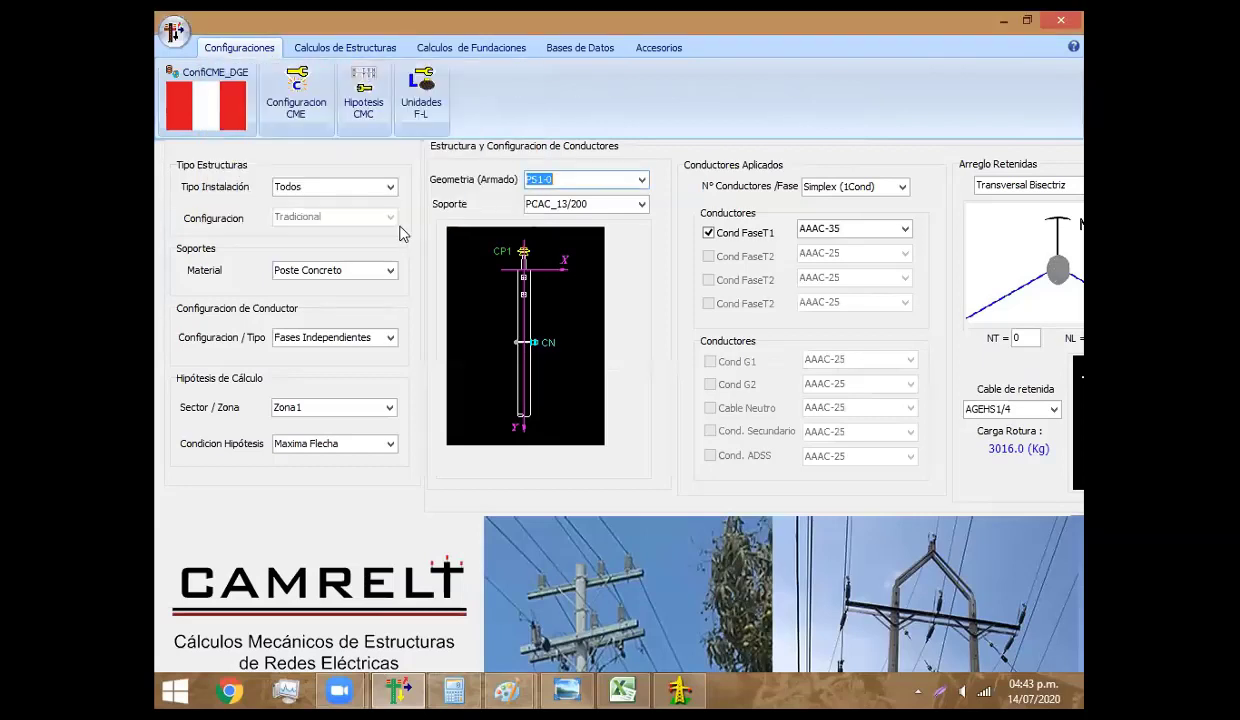
left_click(380, 50)
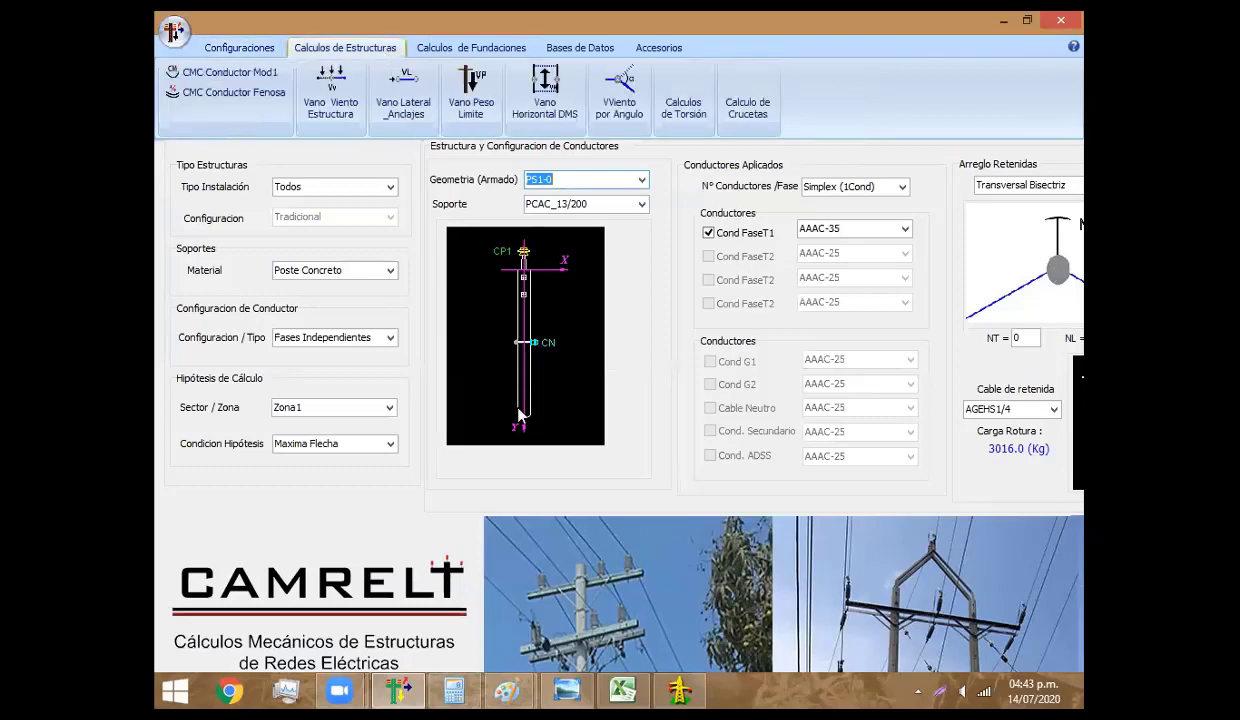
Enter the Vviento and Vpeso headers in C2 and D2 of the Estructuras sheet
left_click(617, 688)
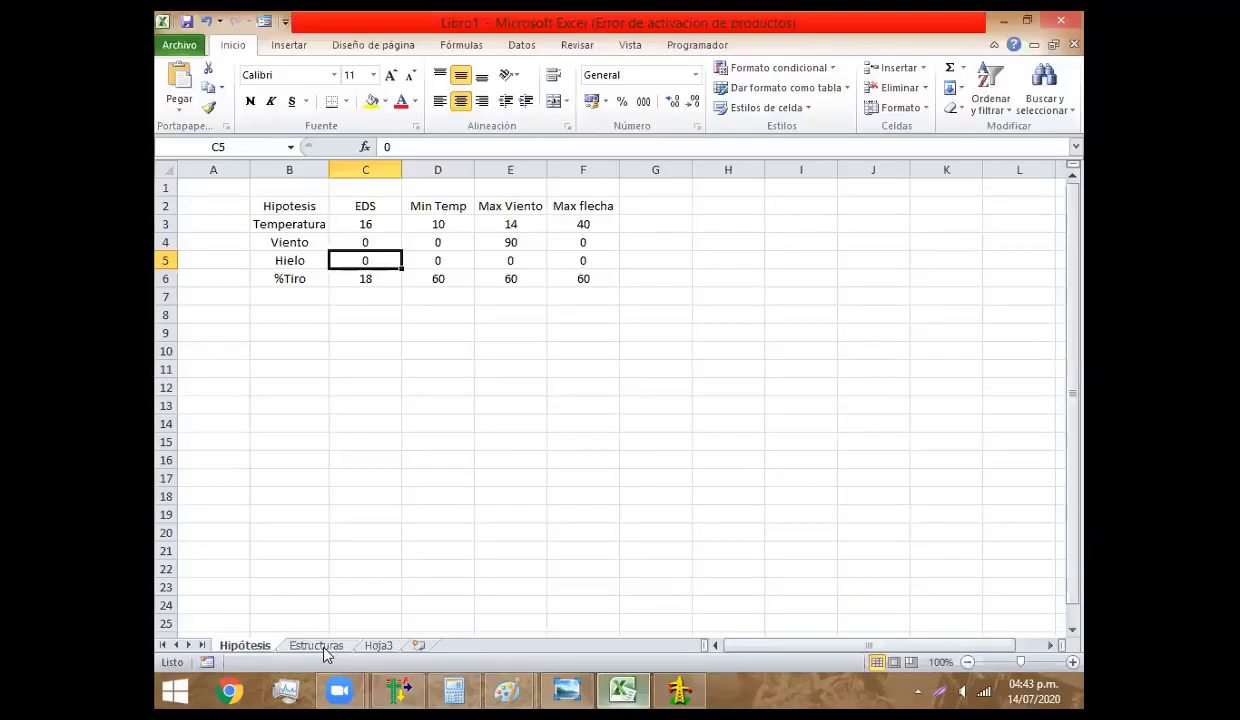
left_click(316, 645)
left_click(347, 203)
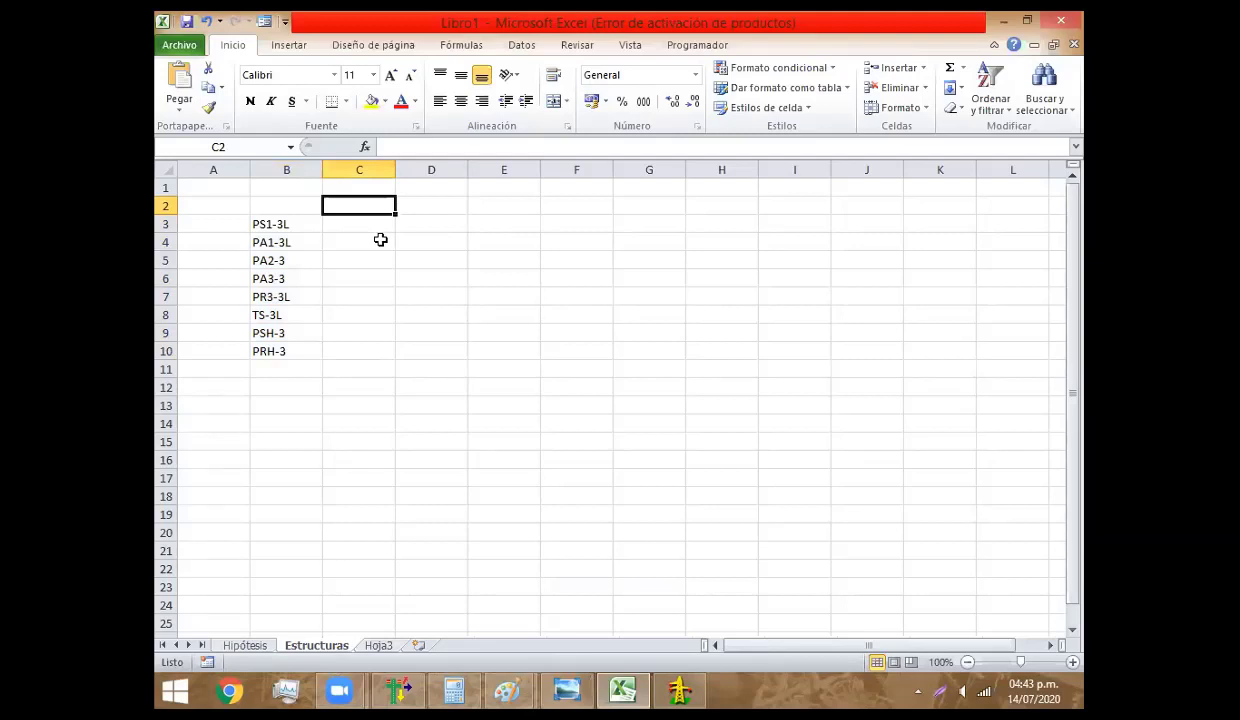
type("Vviento")
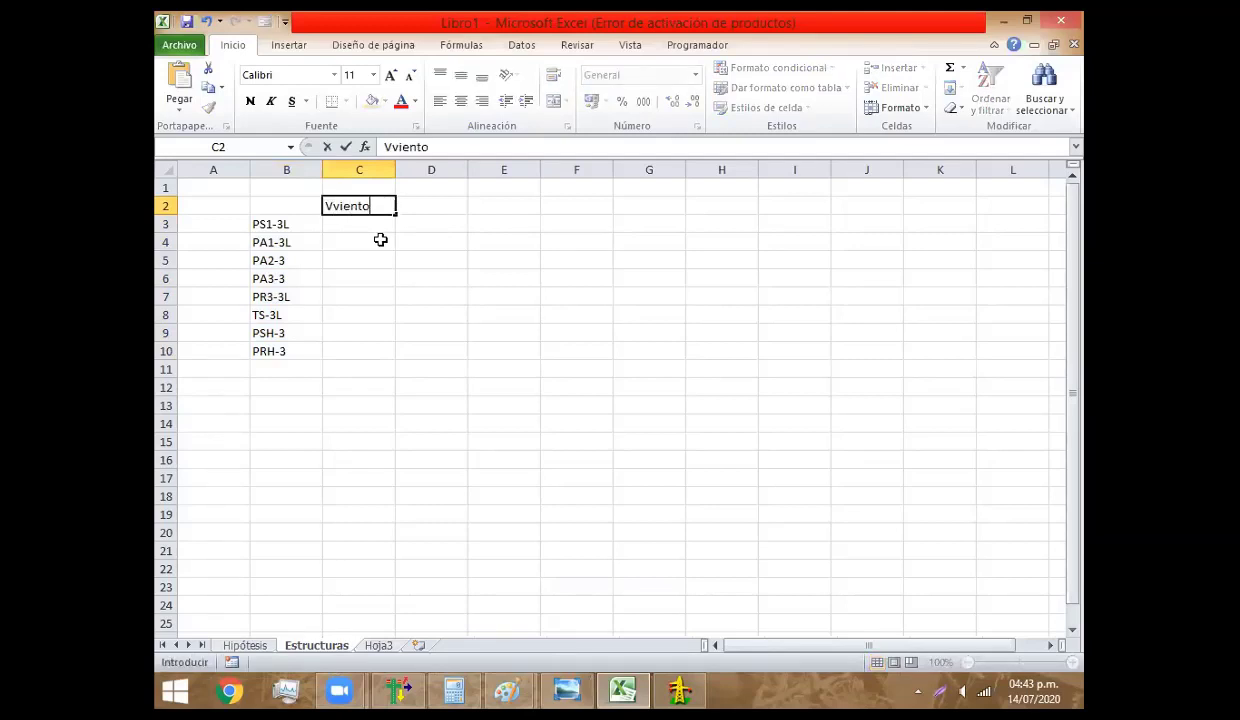
key("Tab")
type("V")
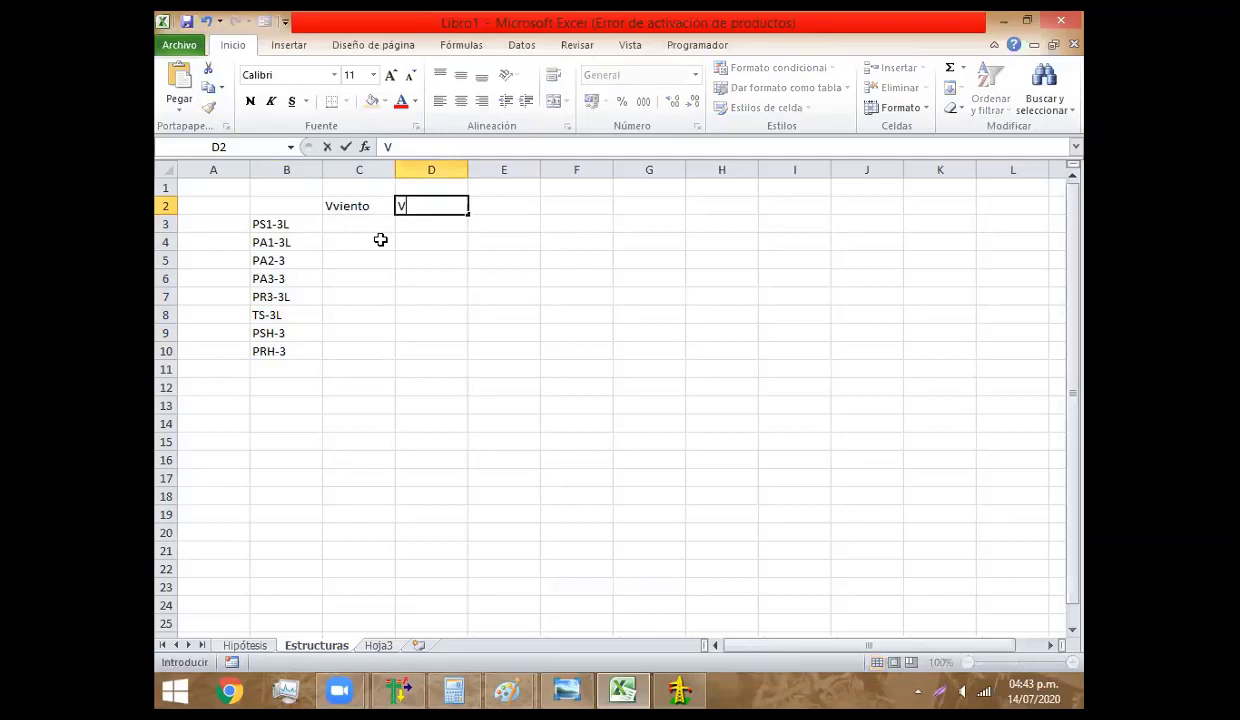
type("peso")
key("Tab")
Add the Vlateral header in E2, select C3, and return to CAMRELT
type("V")
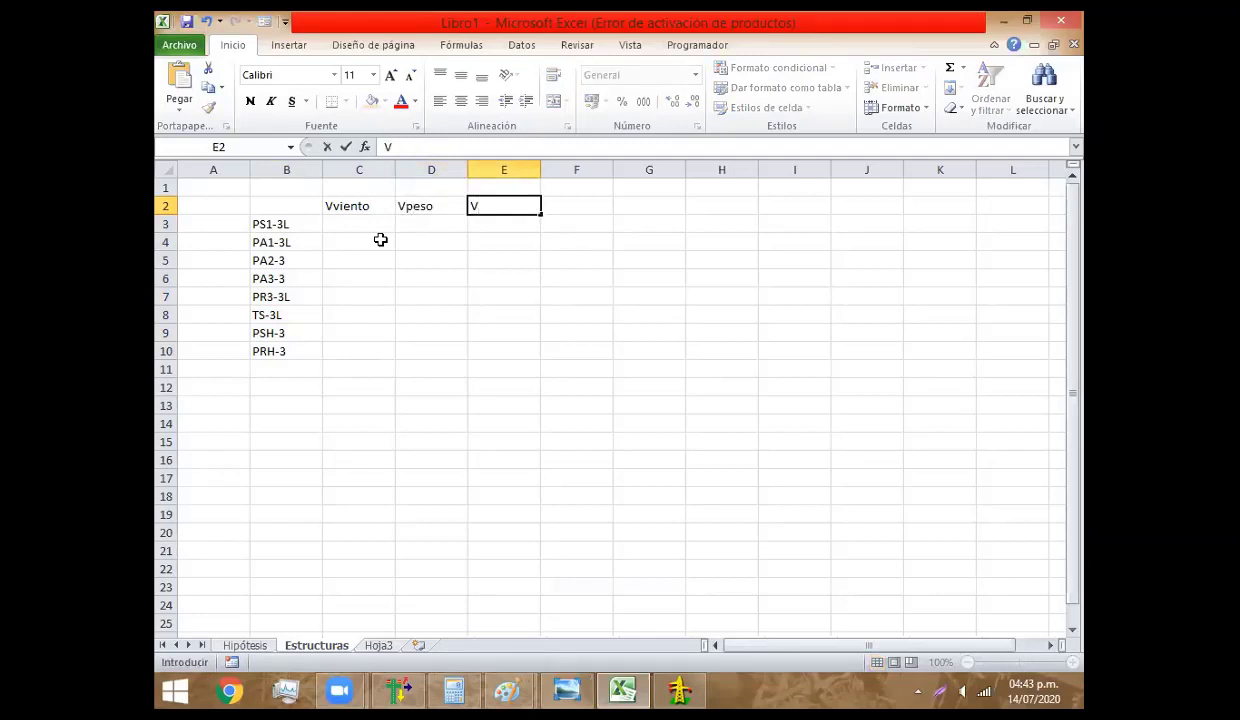
type("horiz")
type("ontal")
key("BackSpace")
key("BackSpace")
key("BackSpace")
key("BackSpace")
key("BackSpace")
key("BackSpace")
key("BackSpace")
type("lateral")
key("Return")
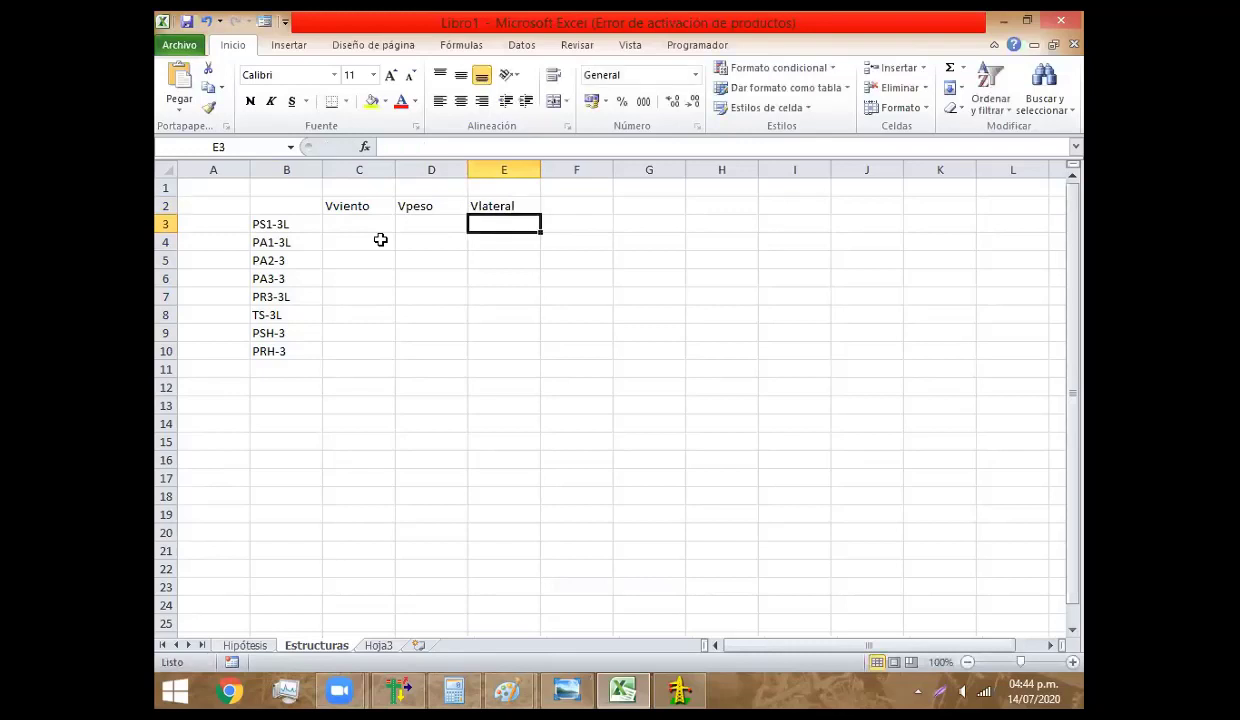
left_click(367, 228)
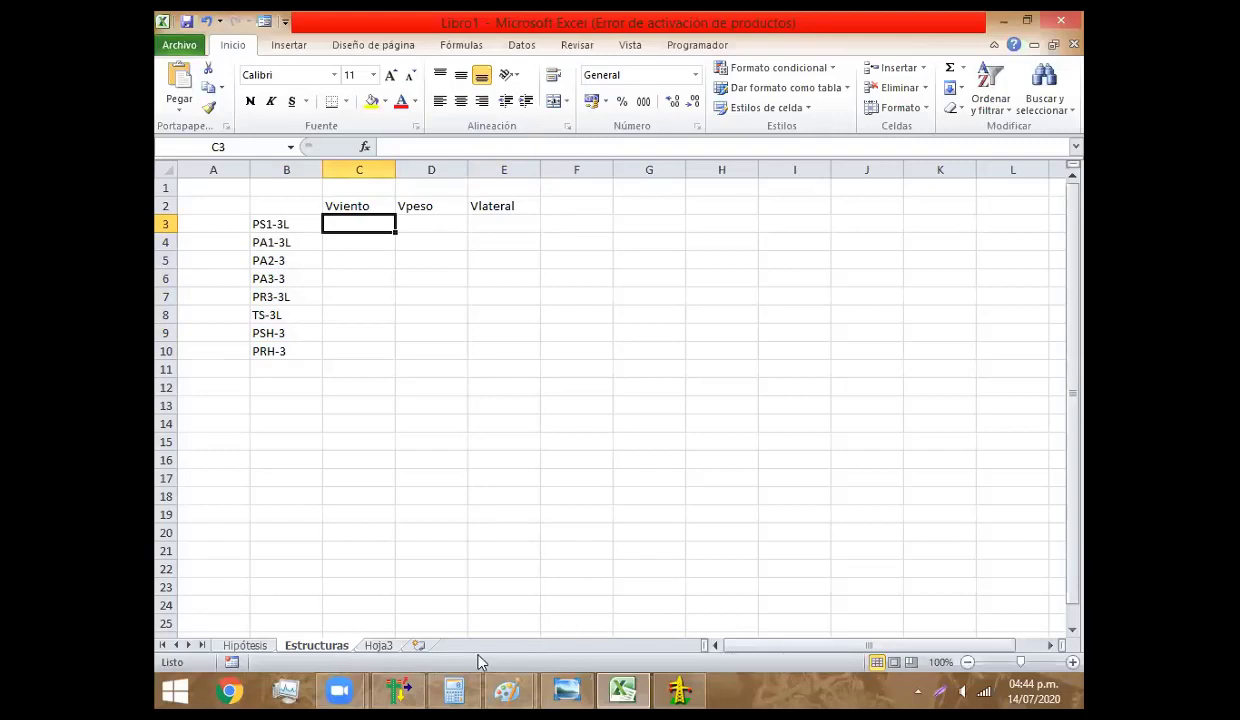
left_click(401, 687)
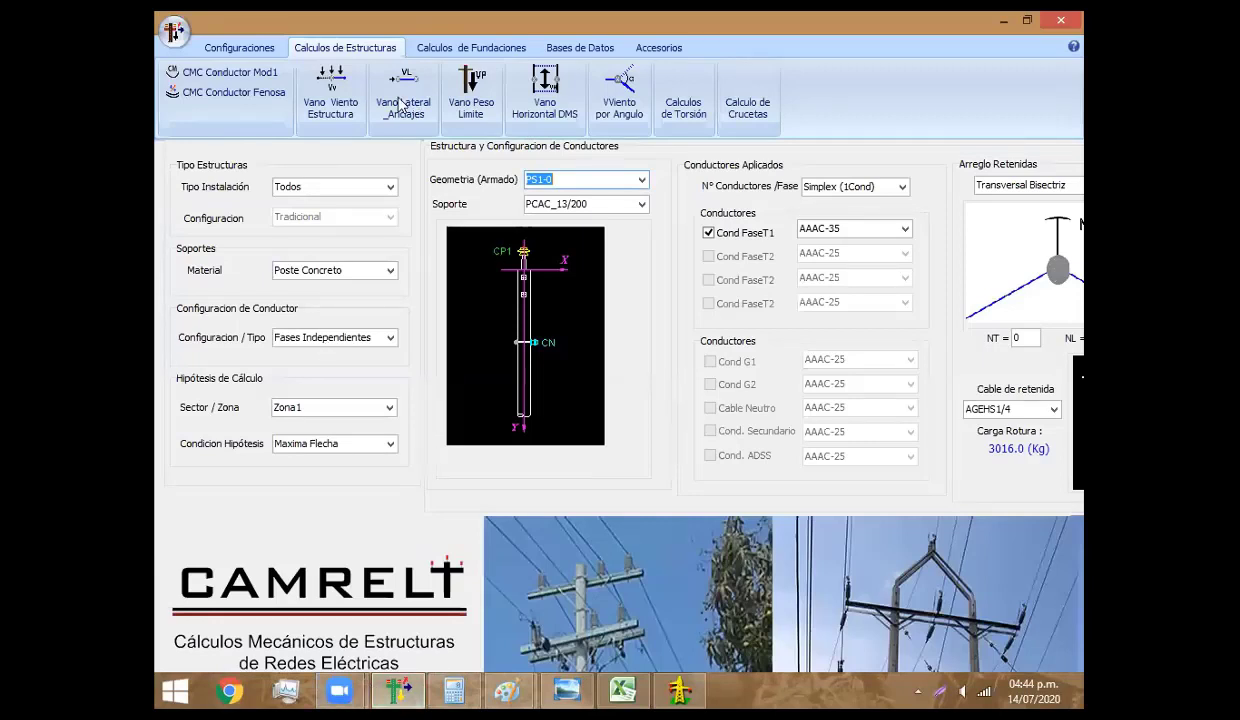
left_click(378, 186)
left_click(335, 92)
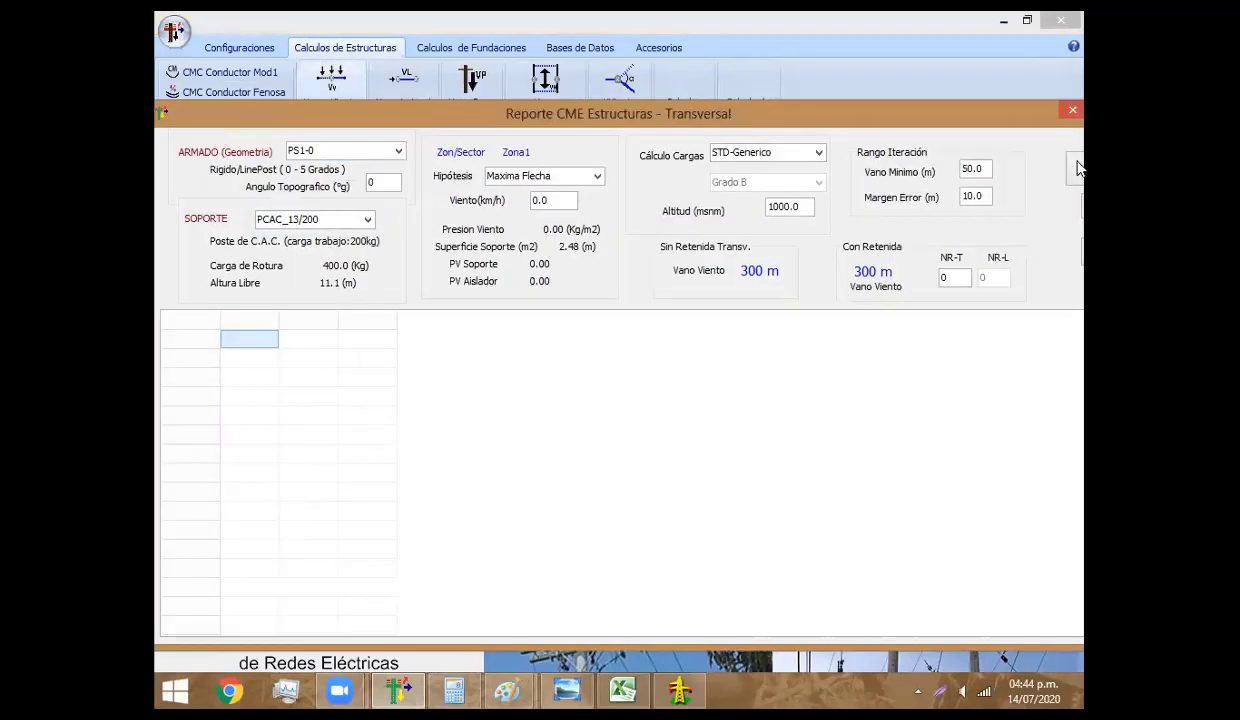
left_click(1074, 167)
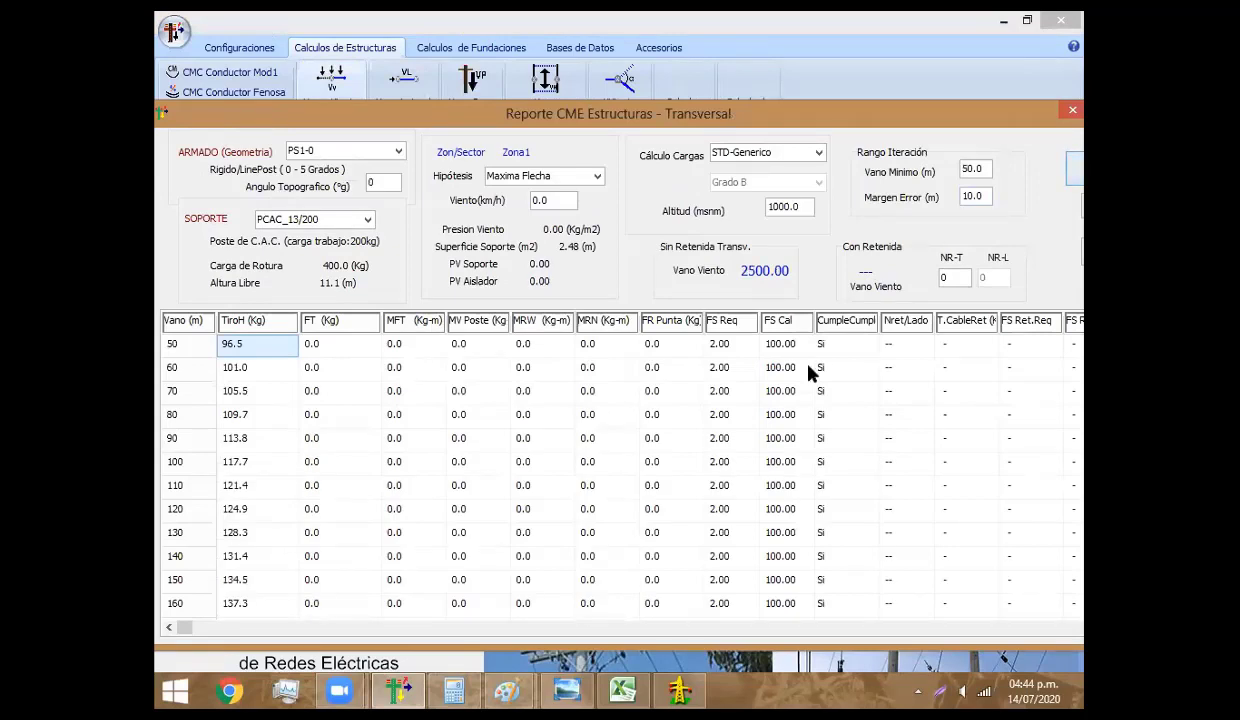
left_click(766, 369)
key("Down")
key("Down")
key("Down")
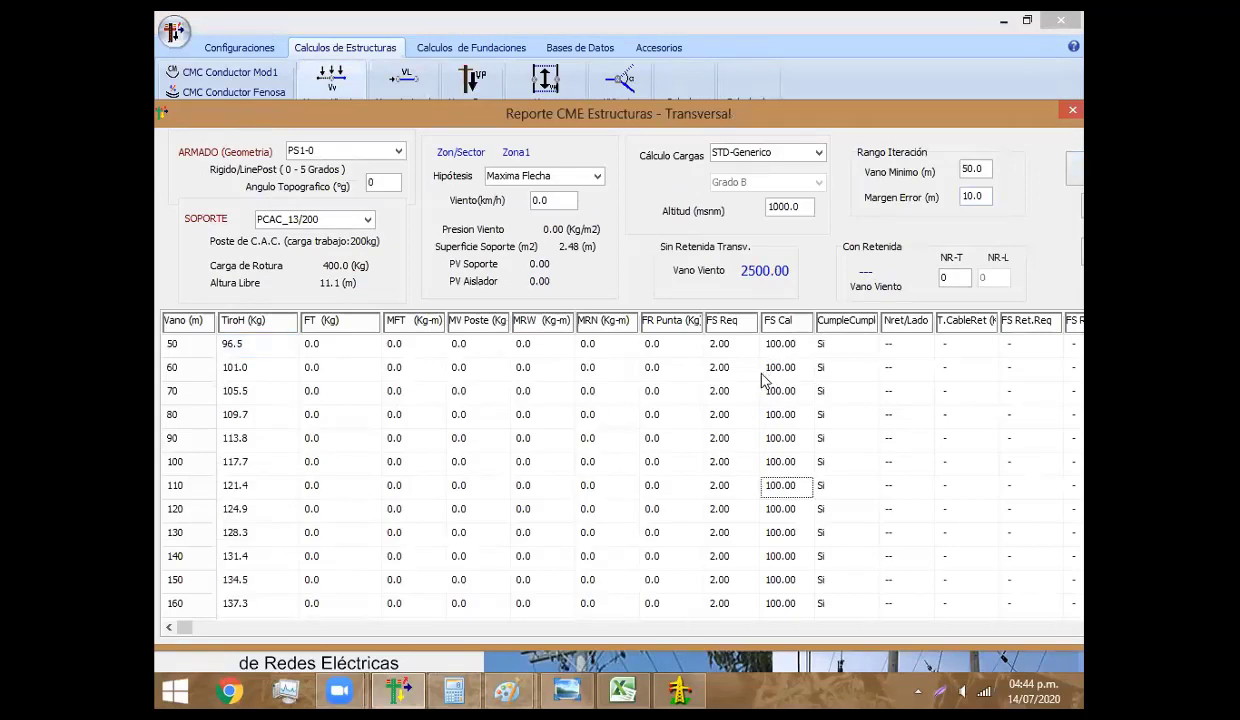
key("Down")
key("Down")
key("Down")
key("Down")
key("Down")
key("Down")
key("Down")
key("Down")
key("Down")
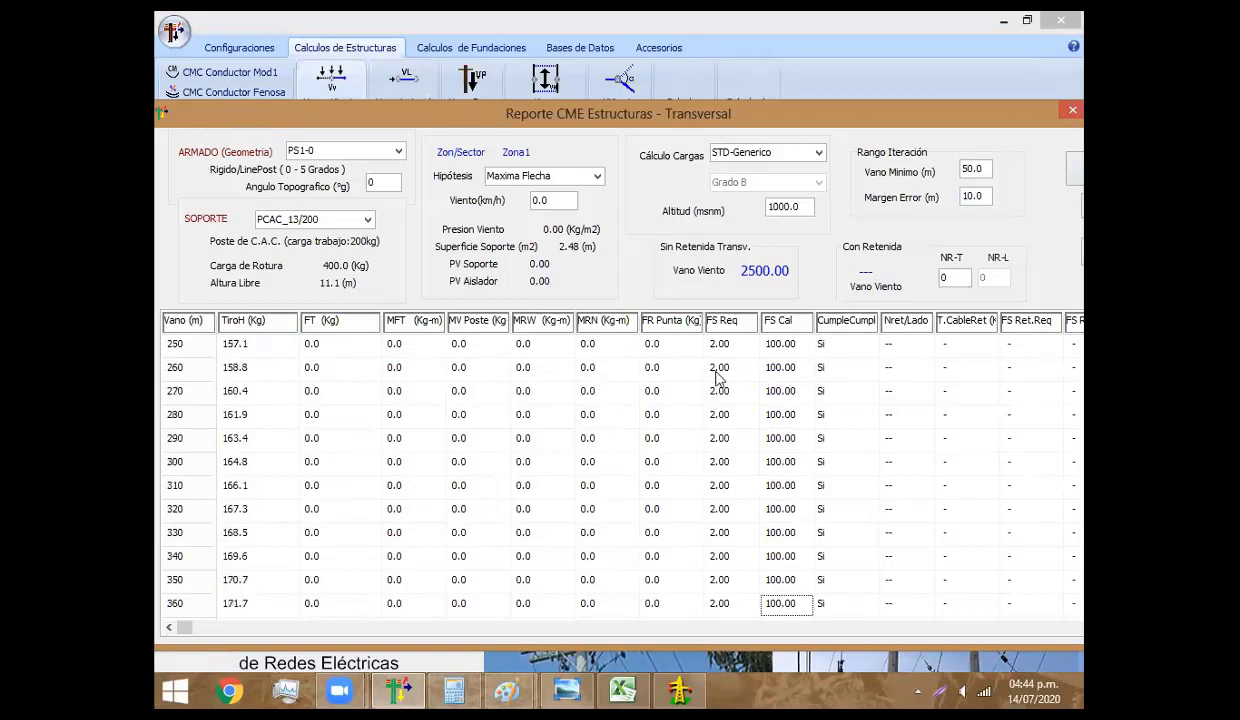
key("Up")
key("Up")
key("Up")
key("Up")
key("Up")
key("Up")
key("Up")
key("Up")
key("Up")
key("Up")
key("Up")
key("Up")
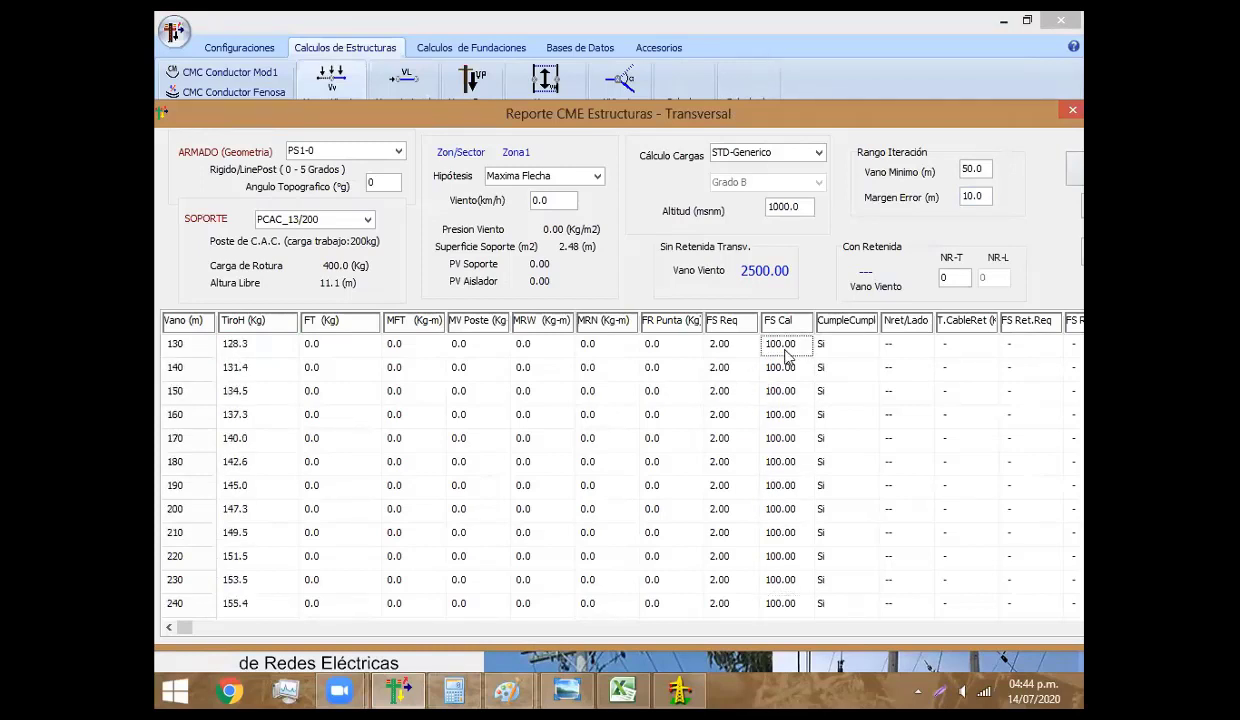
key("Up")
key("Up")
key("Up")
left_click(1071, 113)
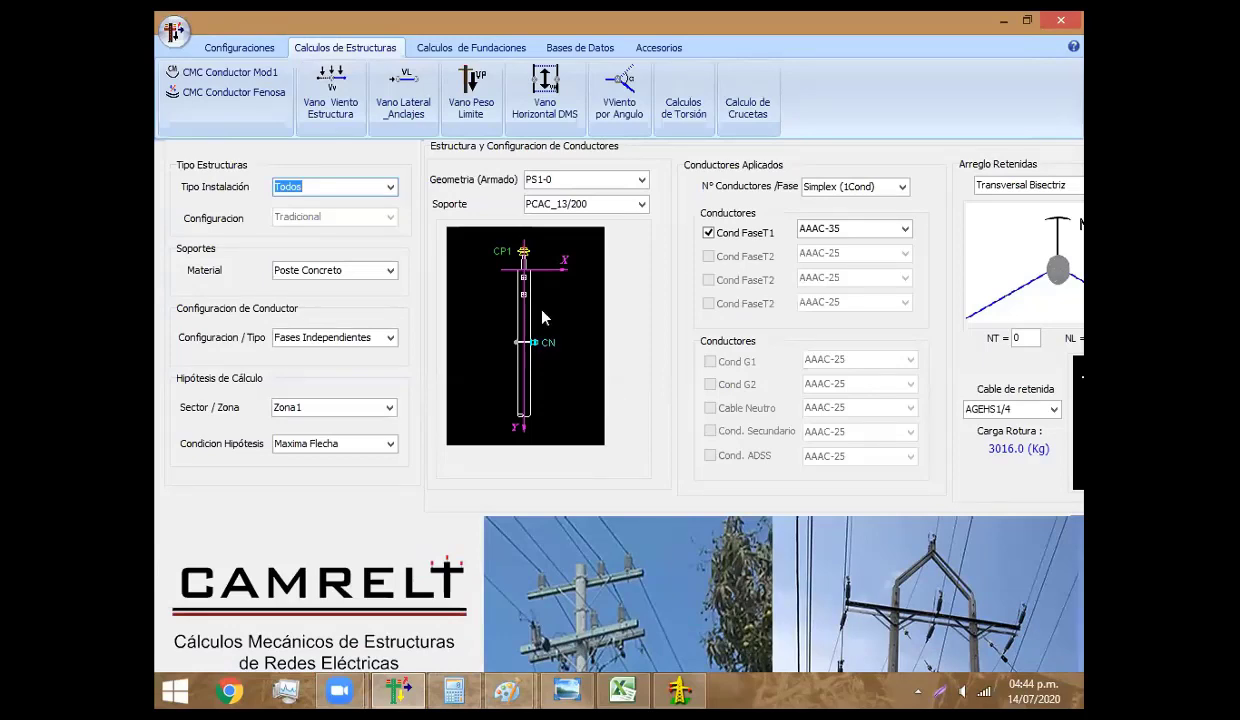
Set Fases Independientes, 3F: Trifasico 1T configuration and PS1-3L geometry on the PCAC_13/200 pole
left_click(626, 688)
left_click(389, 188)
left_click(382, 224)
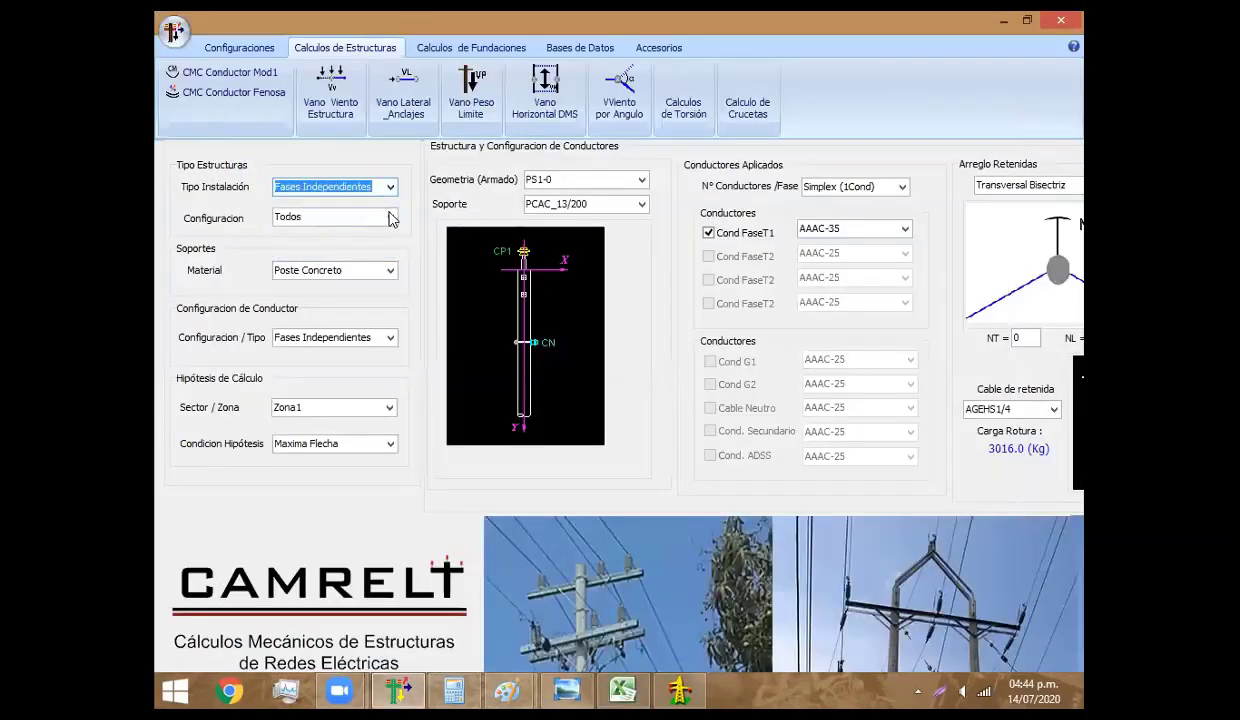
left_click(394, 218)
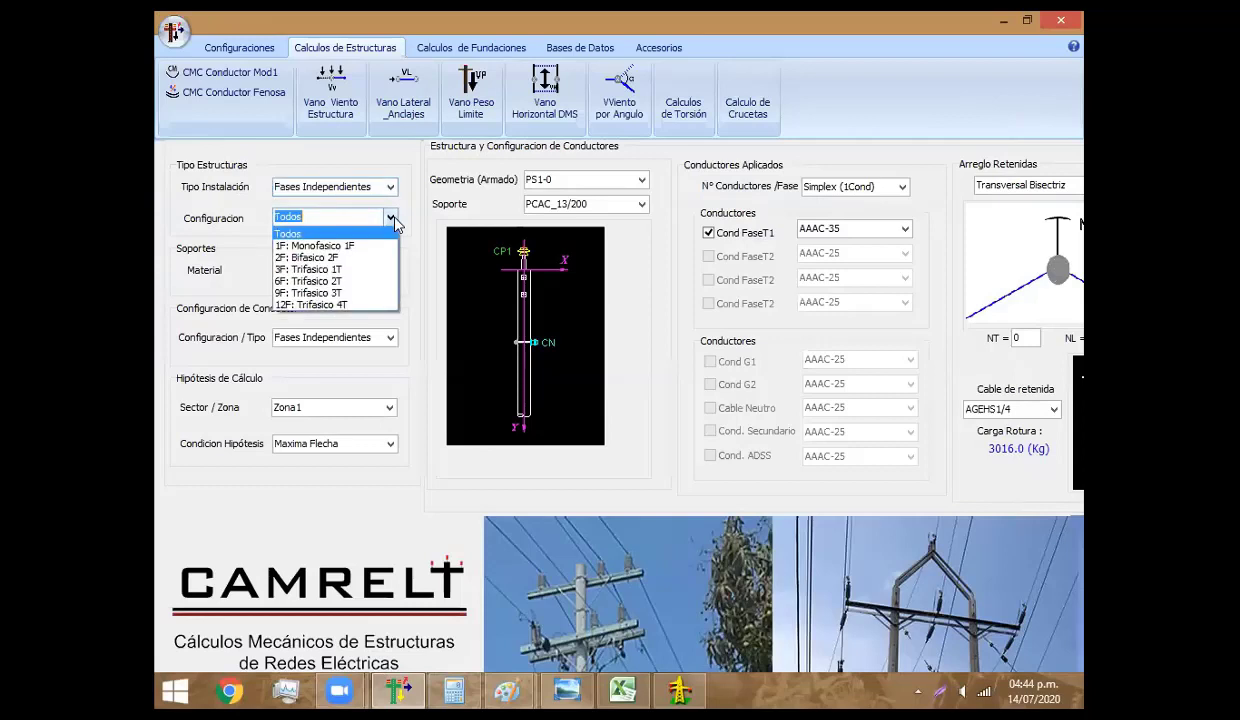
left_click(359, 269)
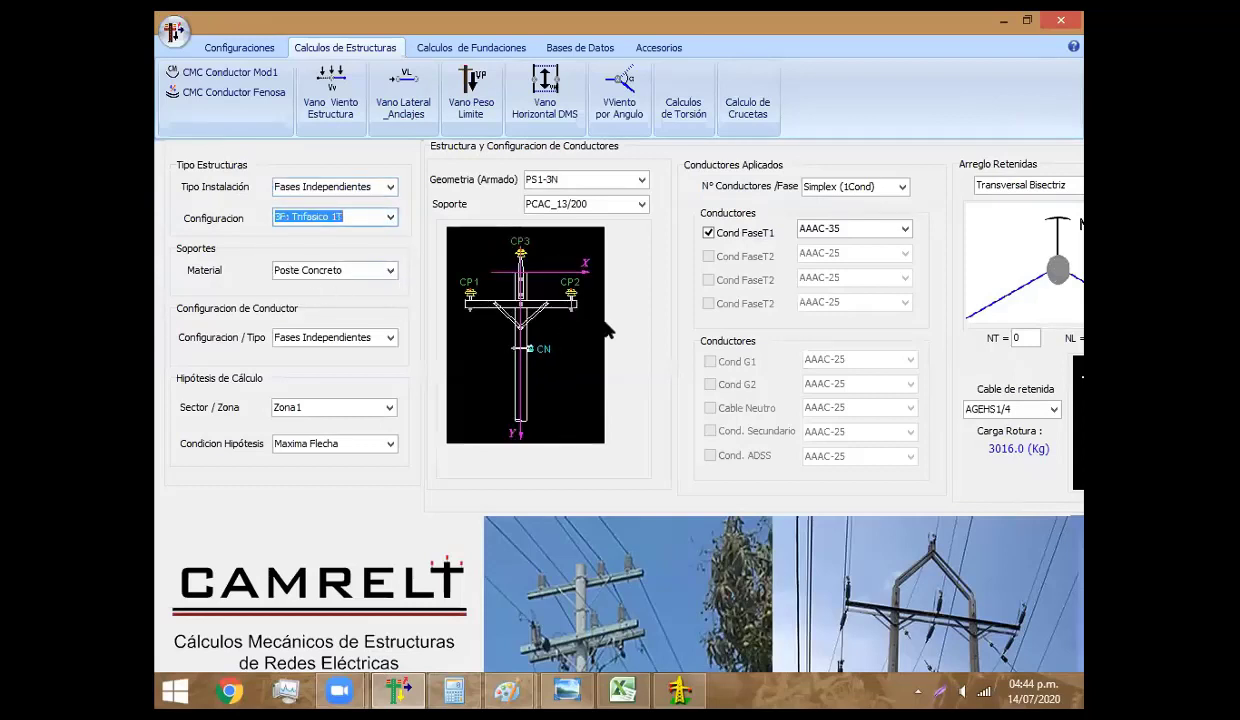
left_click(642, 181)
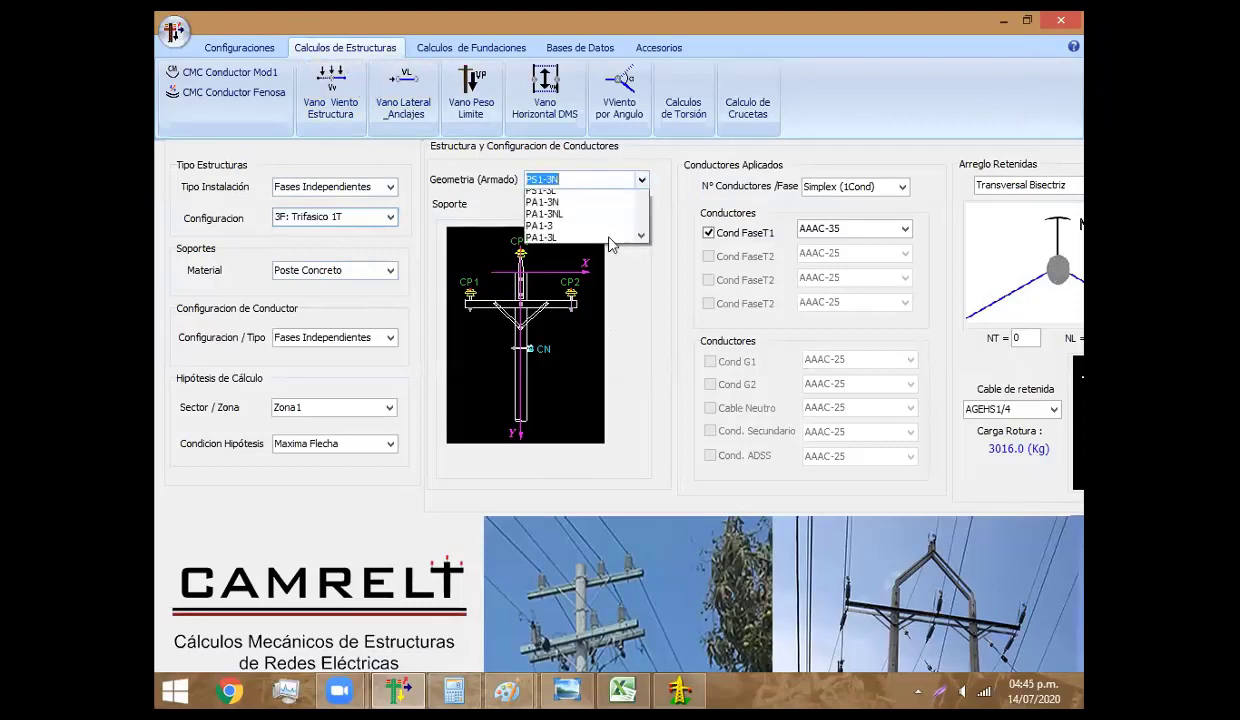
left_click(590, 230)
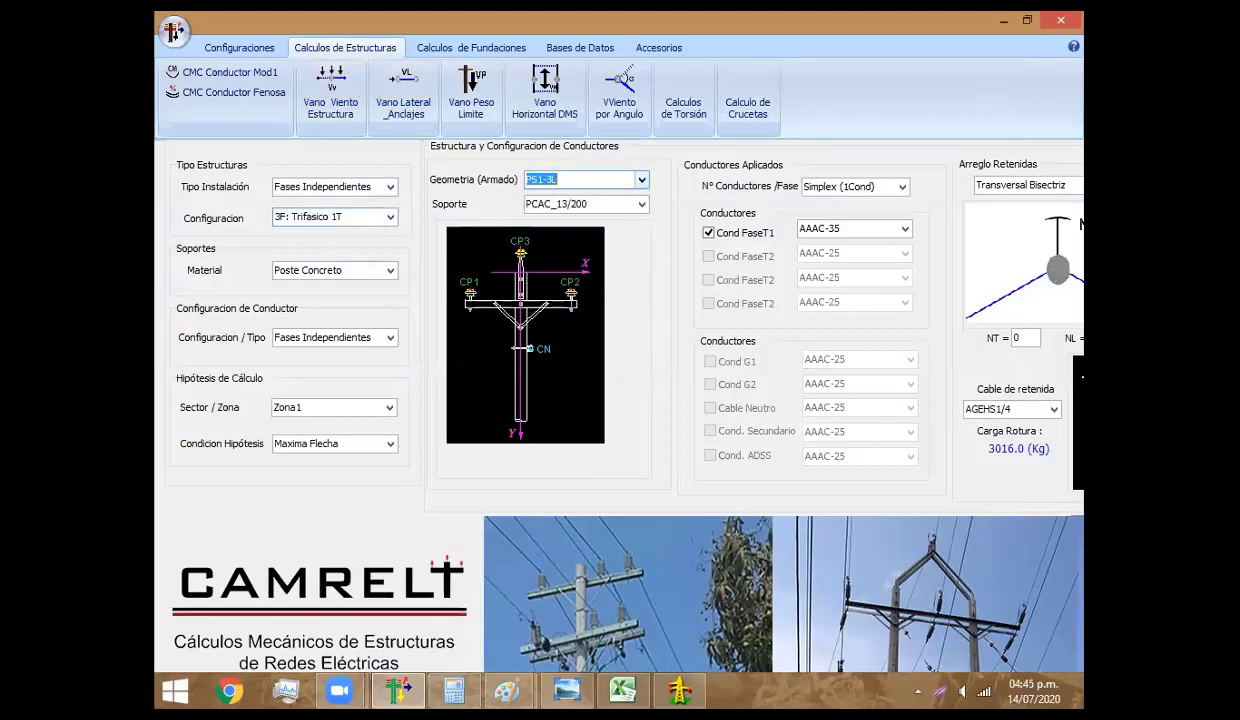
Recalculate PS1-3L's wind span under the Max viento hypothesis, giving 180.00 m
left_click(331, 100)
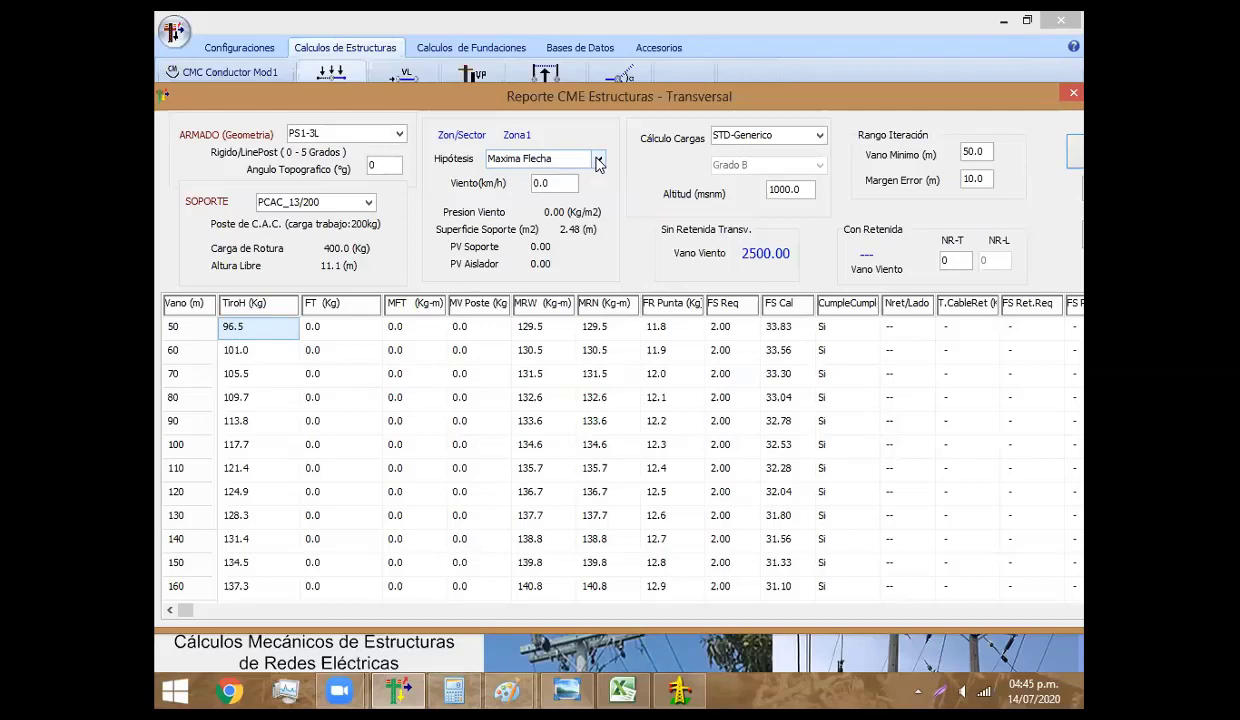
left_click(598, 162)
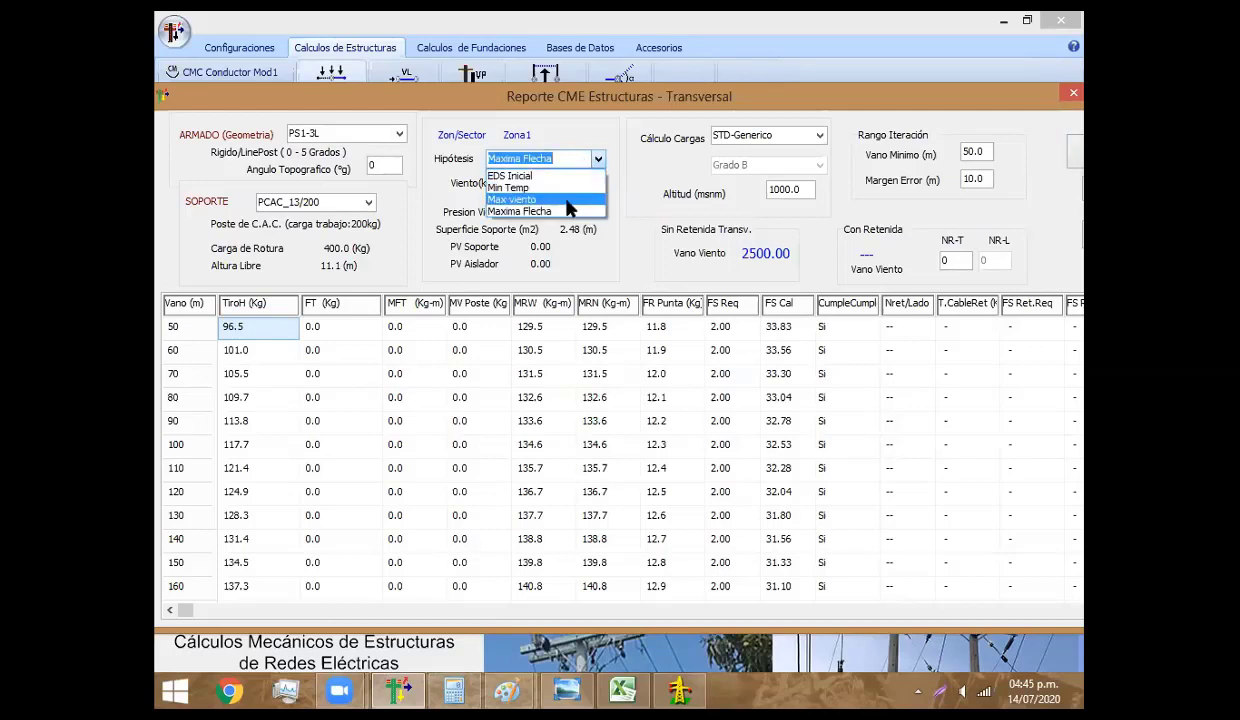
left_click(568, 200)
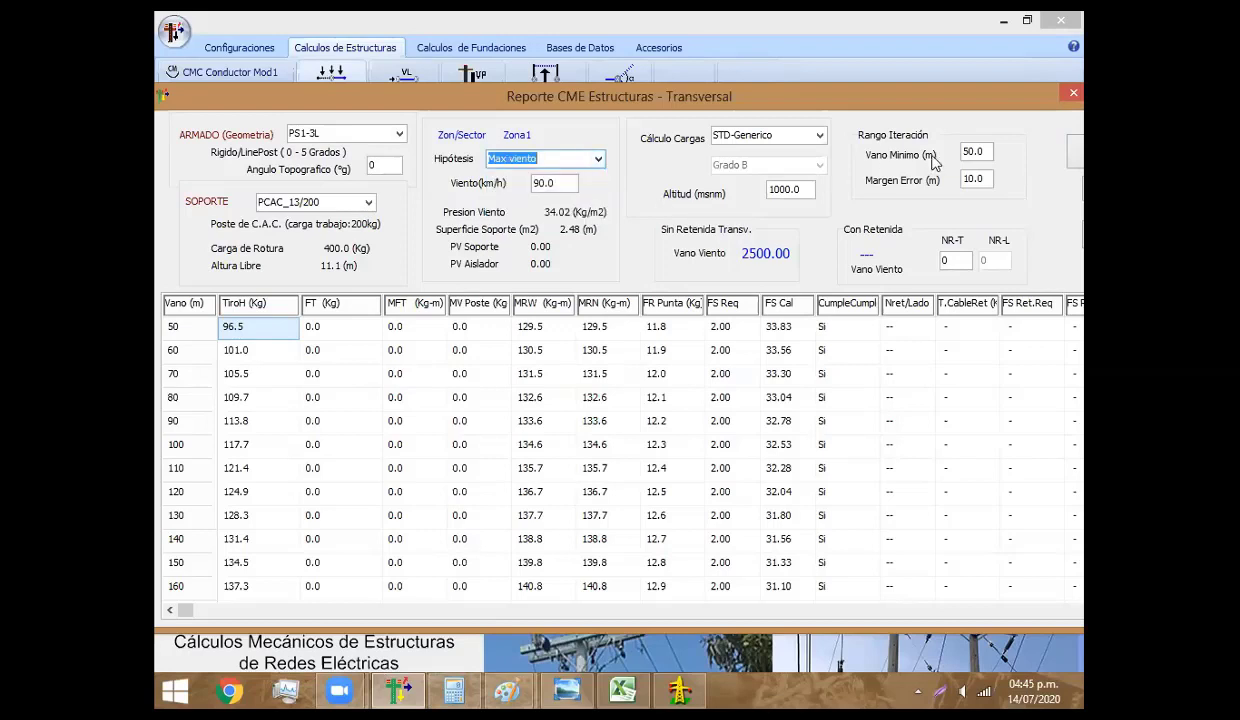
left_click(1040, 150)
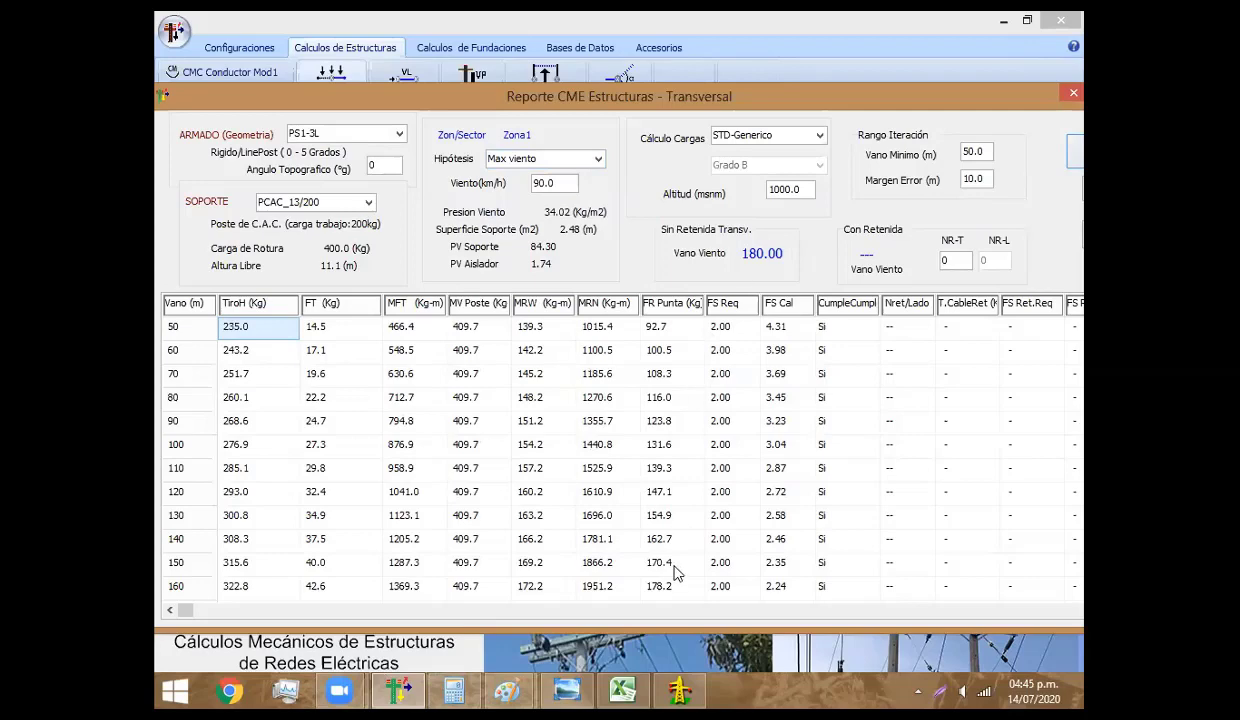
left_click(620, 688)
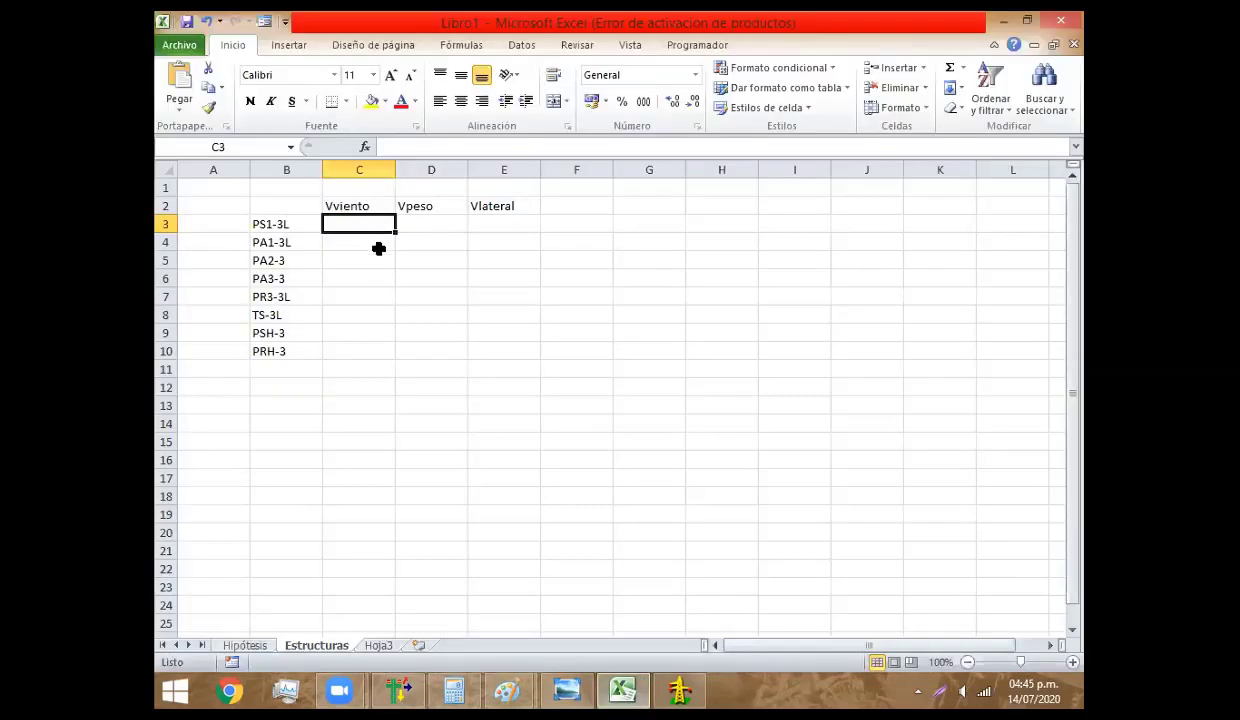
Enter 170 as PS1-3L's Vviento in cell C3
type("170")
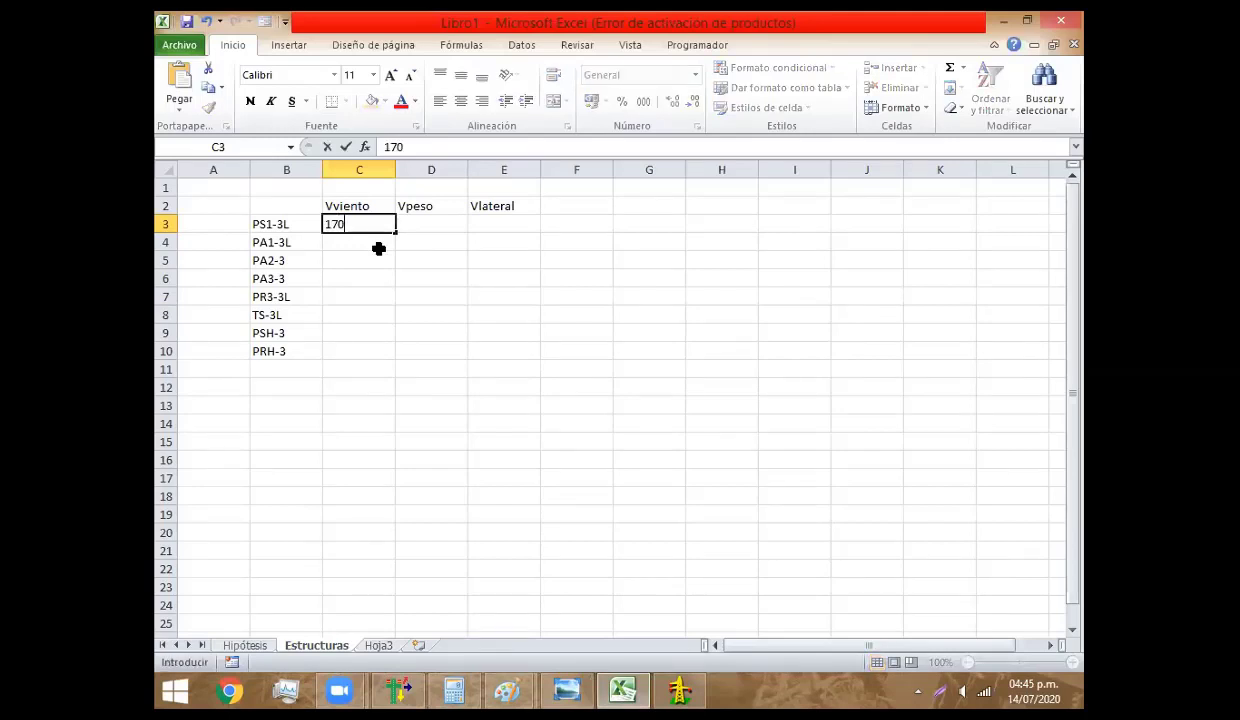
key("Return")
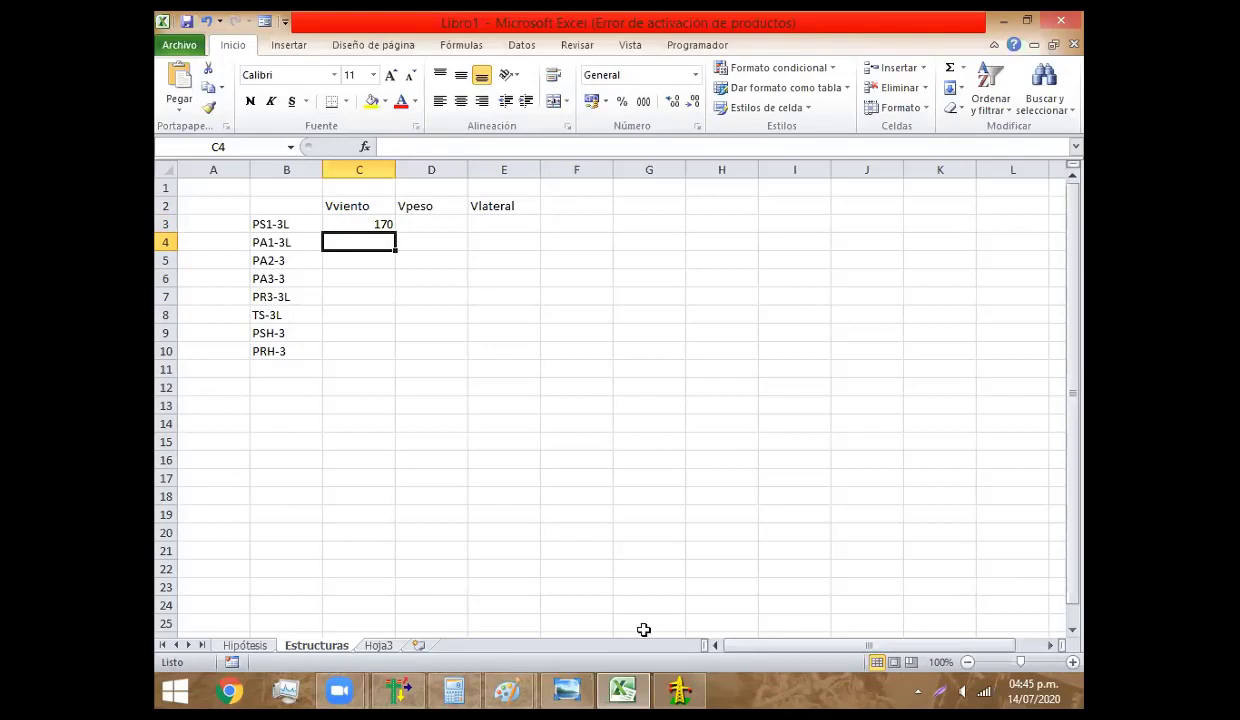
left_click(678, 688)
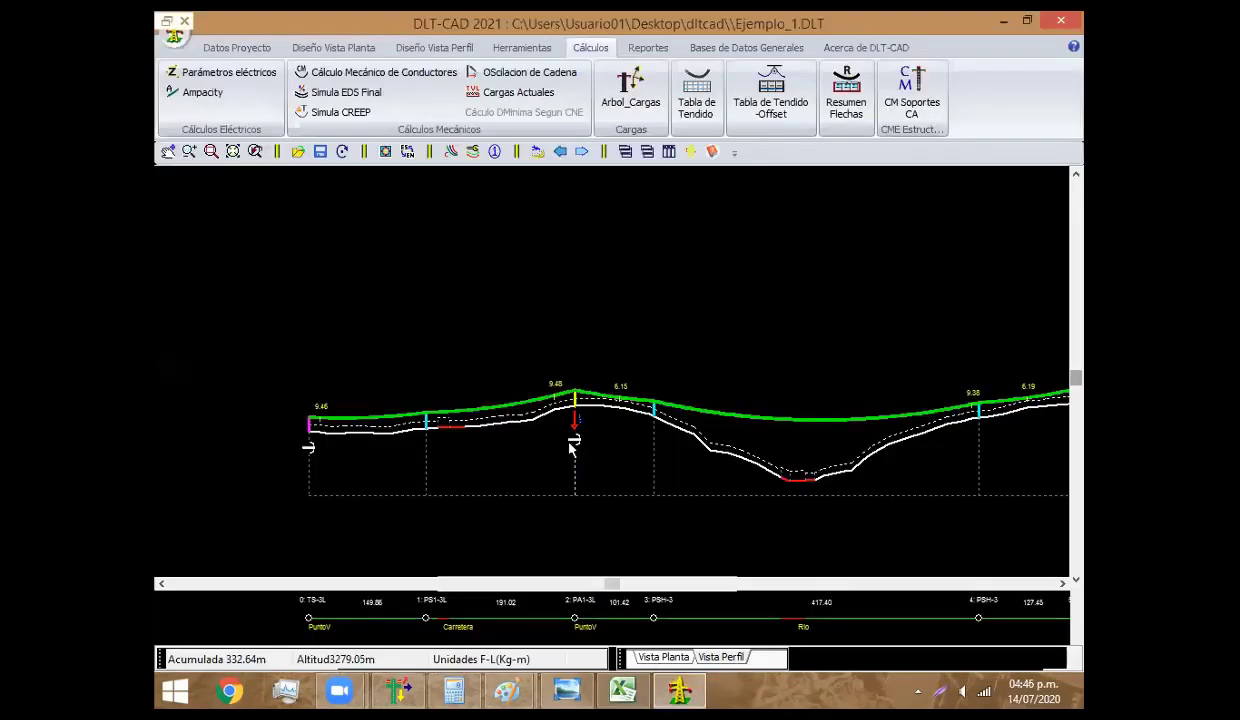
scroll(510, 412, "up", 2)
scroll(520, 437, "up", 2)
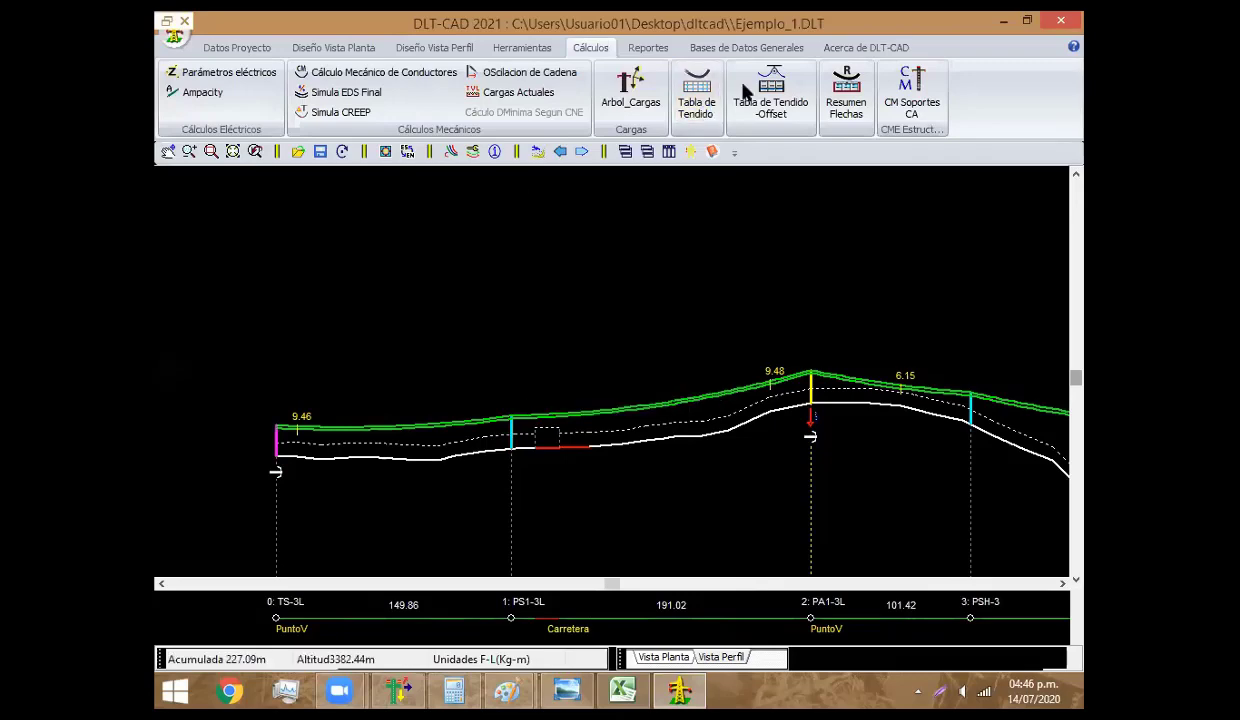
left_click(745, 47)
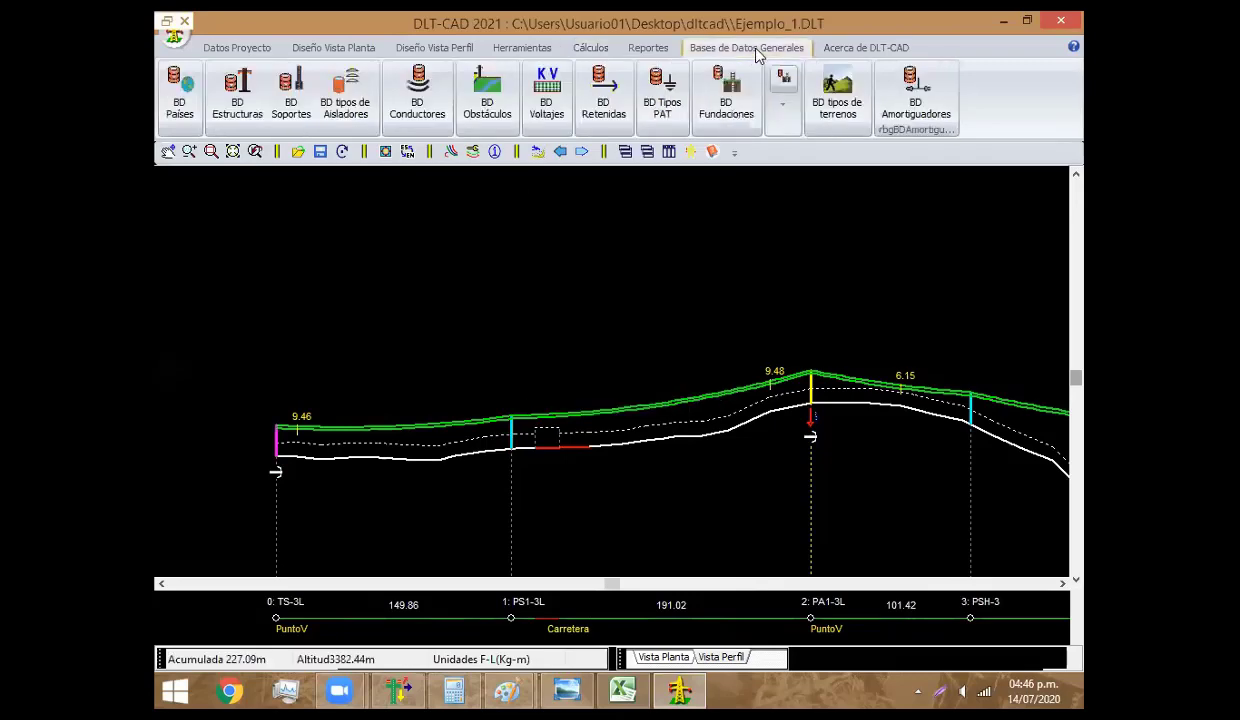
left_click(592, 47)
left_click(910, 90)
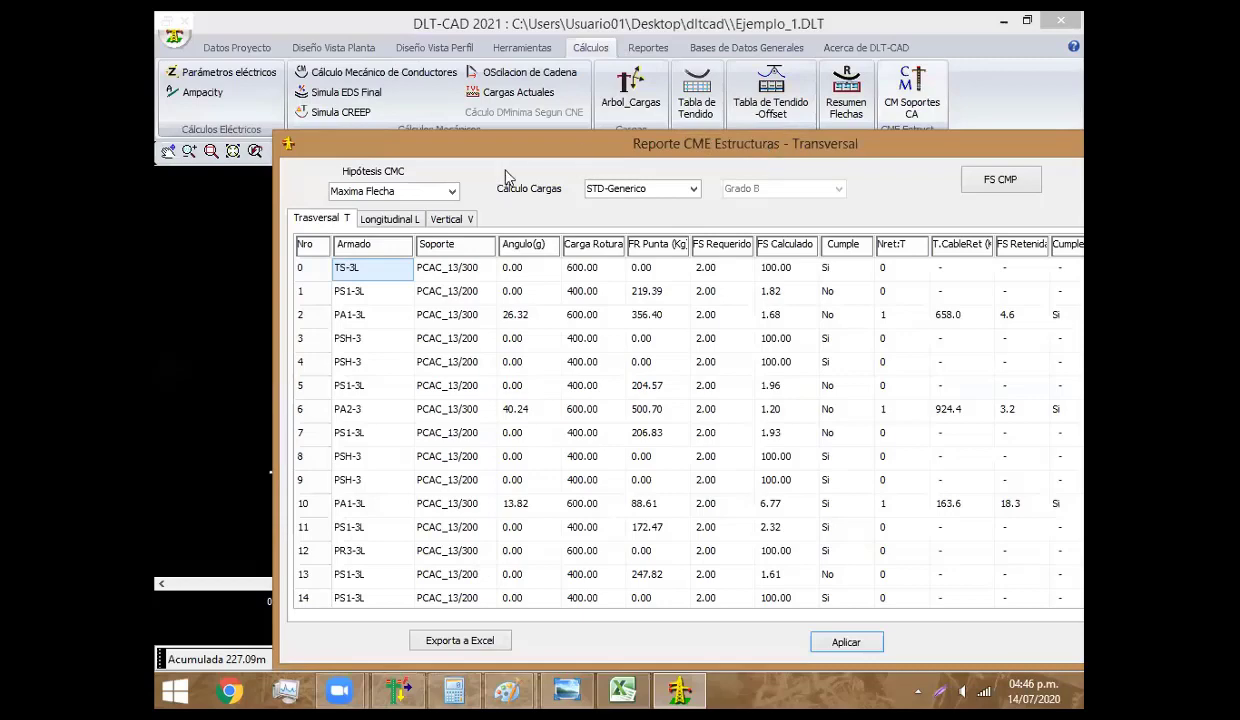
double_click(745, 143)
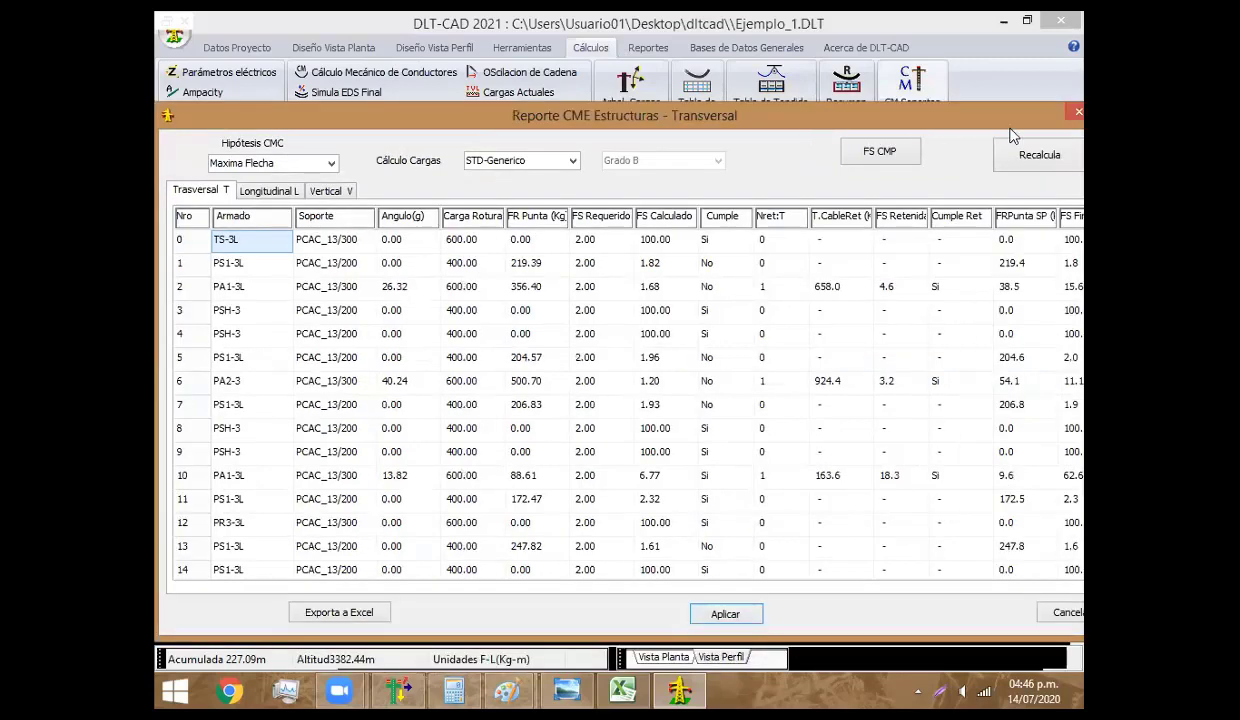
left_click(1070, 114)
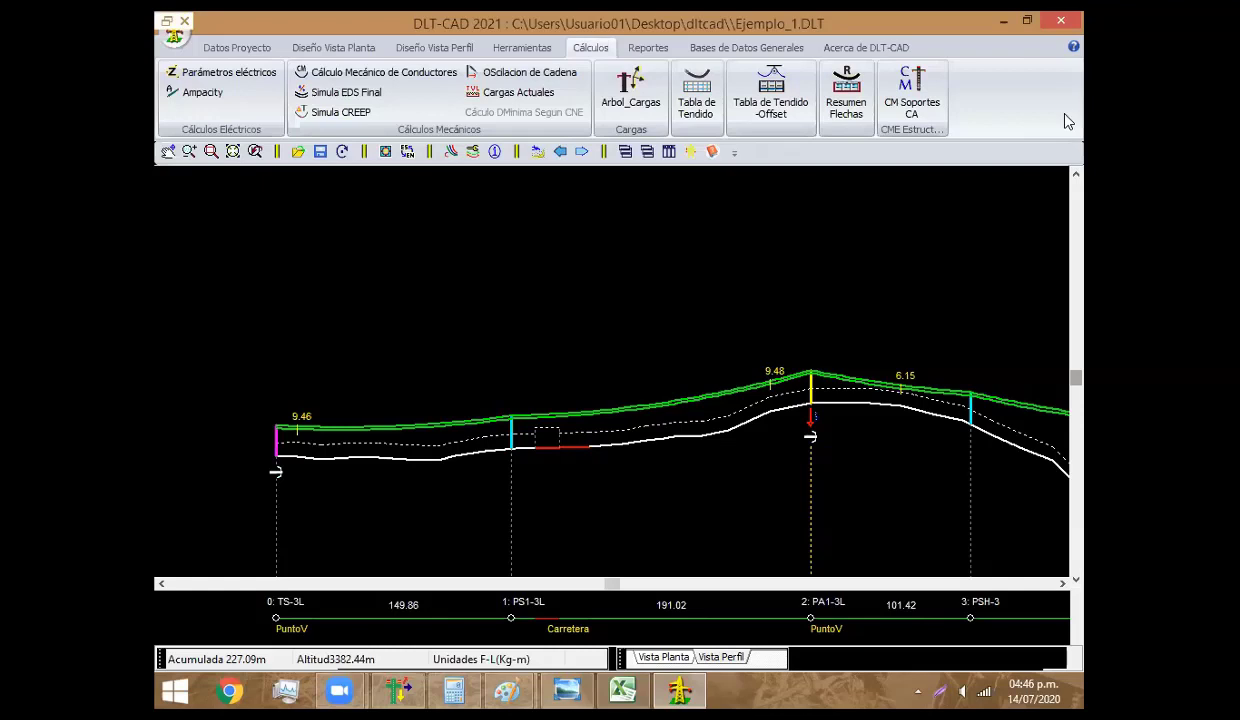
Inspect the PS1-3L support details and compare with the Excel wind-span sheet
double_click(513, 450)
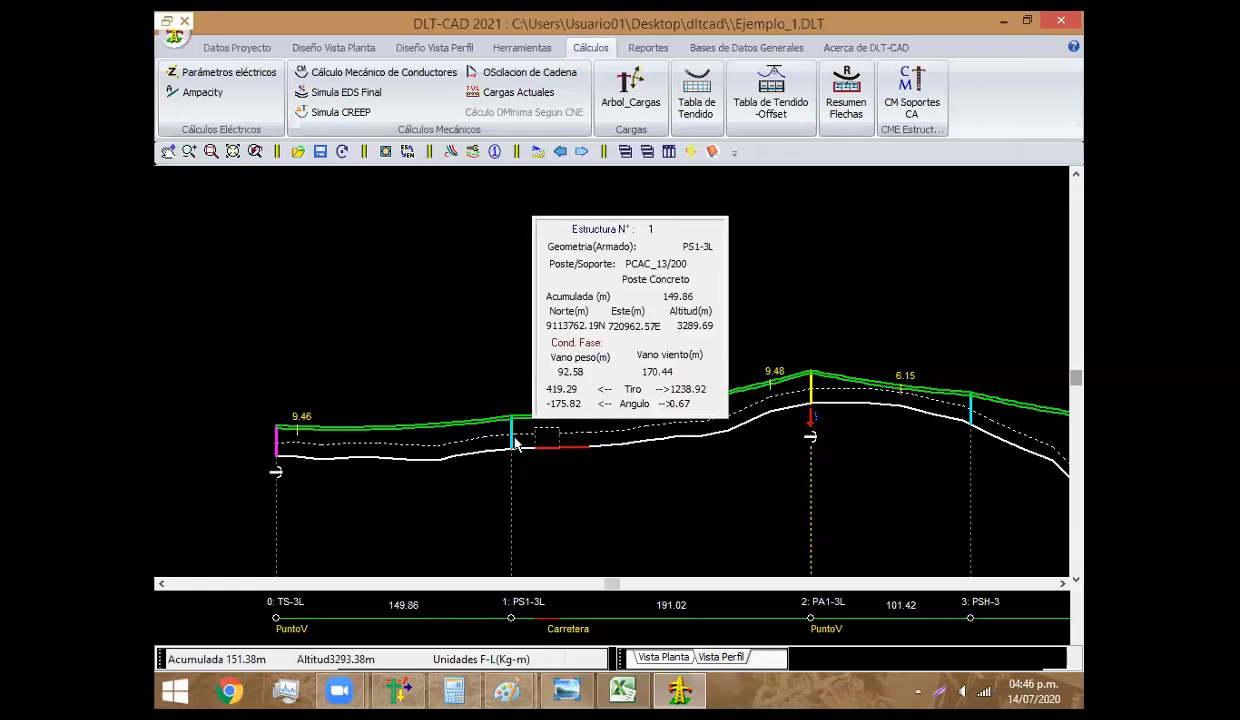
left_click(628, 688)
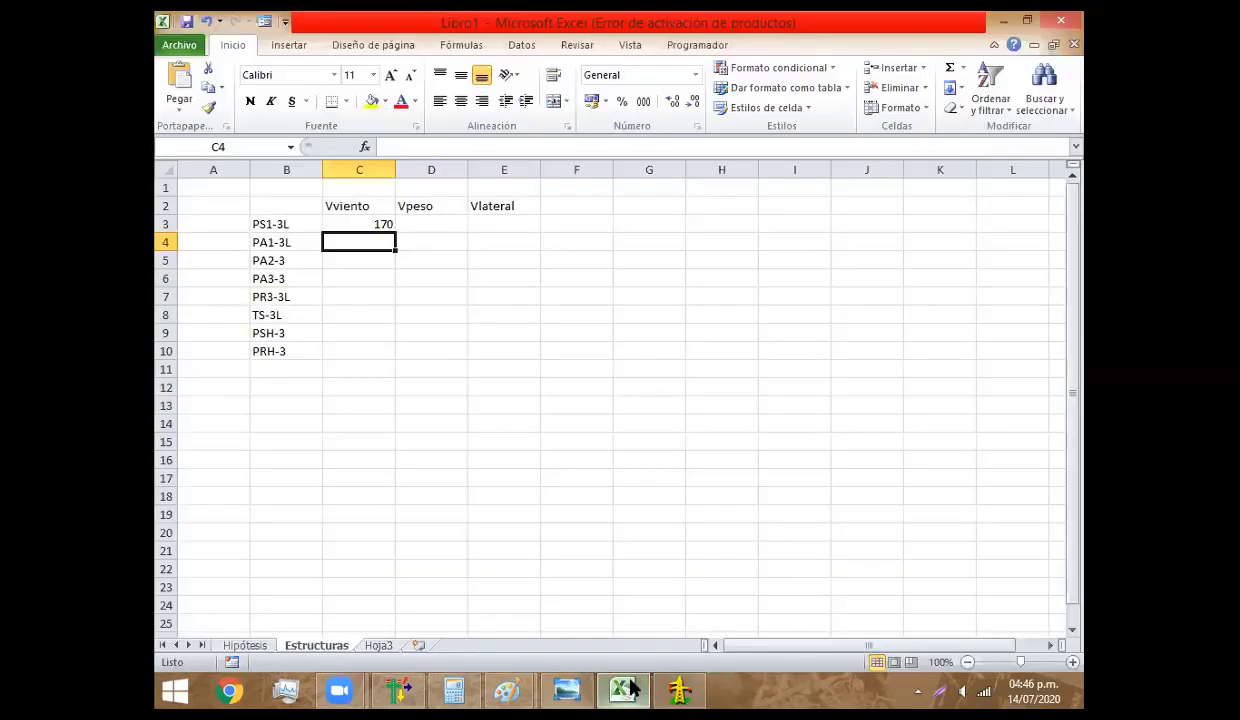
left_click(680, 688)
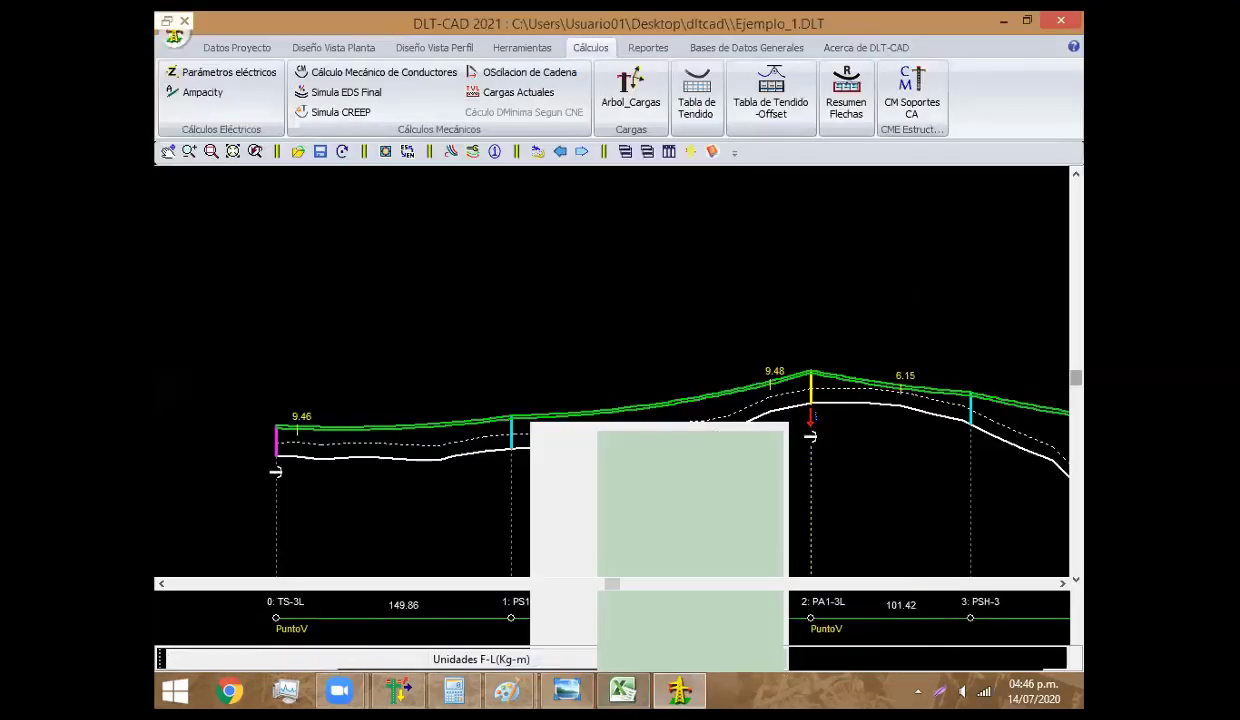
Drag PS1-3L slightly left so its spans become 135.78 m and 205.10 m
right_click(465, 386)
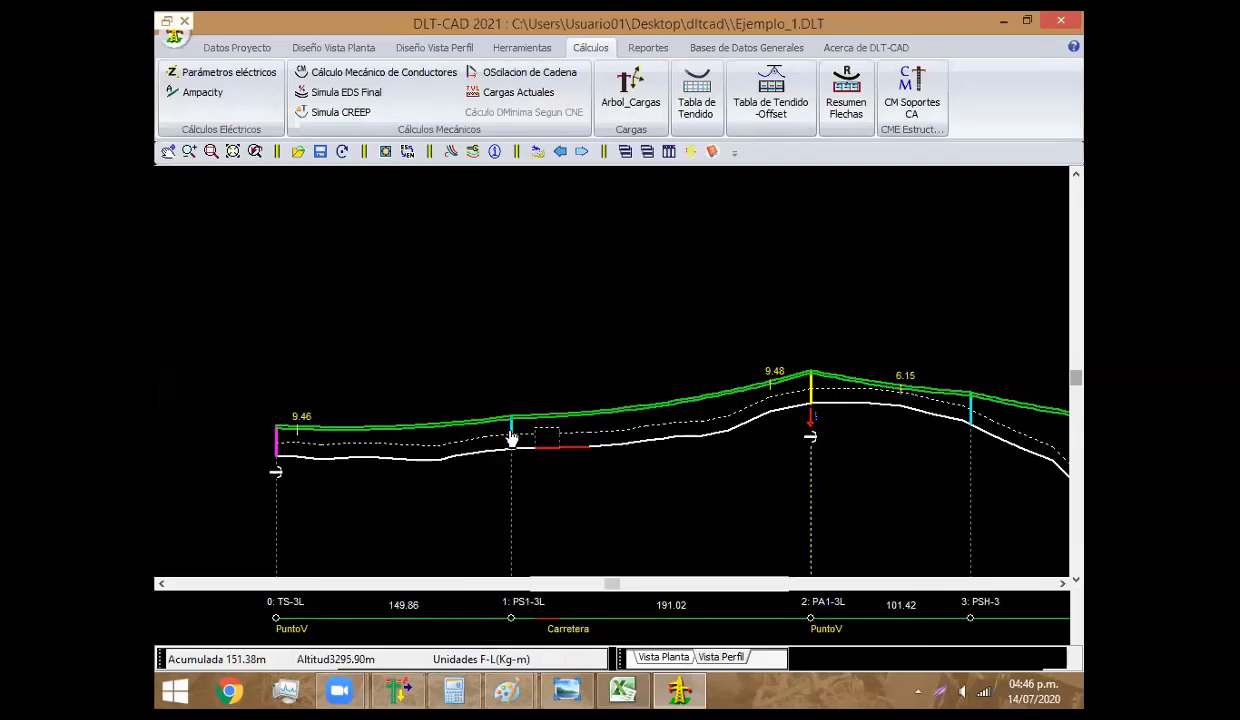
left_click_drag(511, 435, 488, 435)
right_click(524, 358)
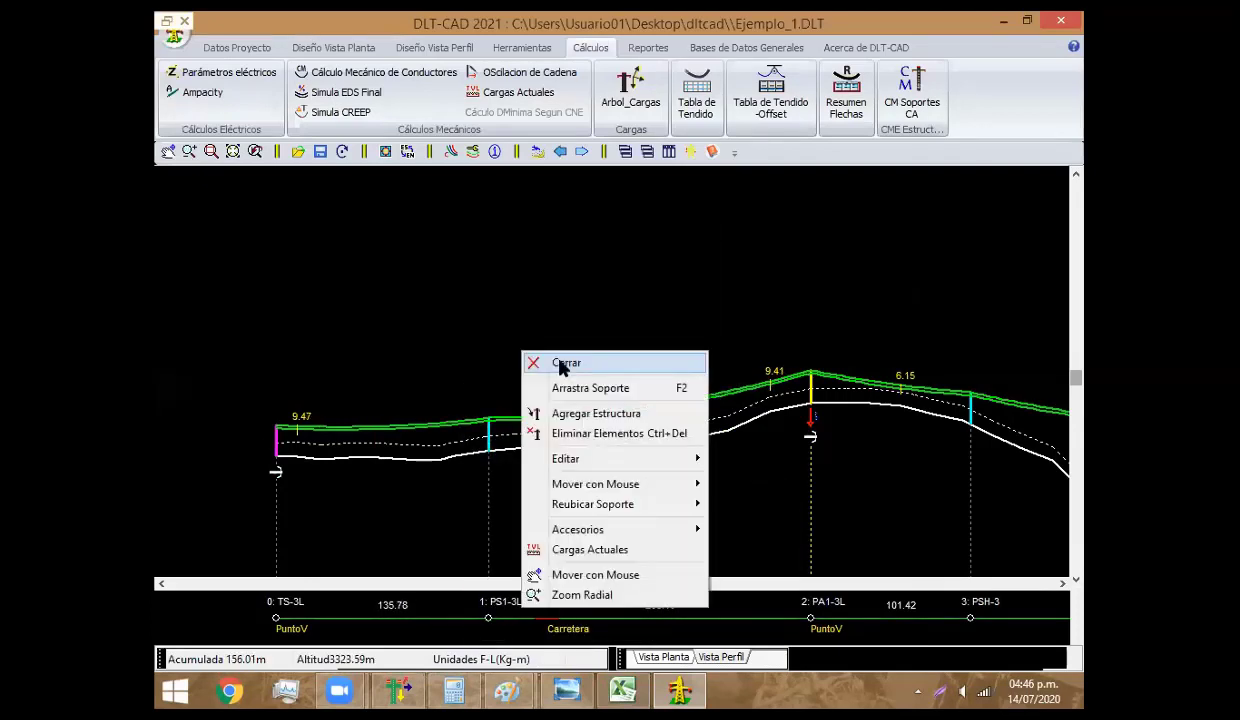
left_click(540, 348)
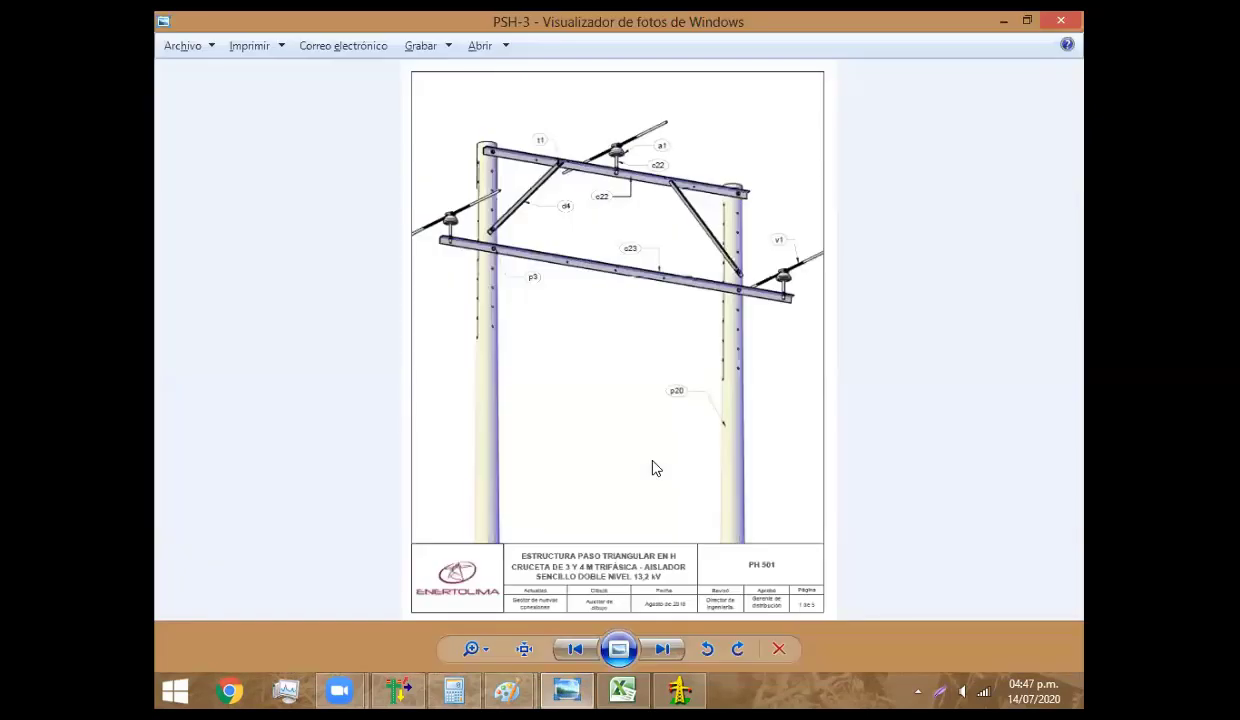
left_click(645, 460)
scroll(667, 330, "up", 3)
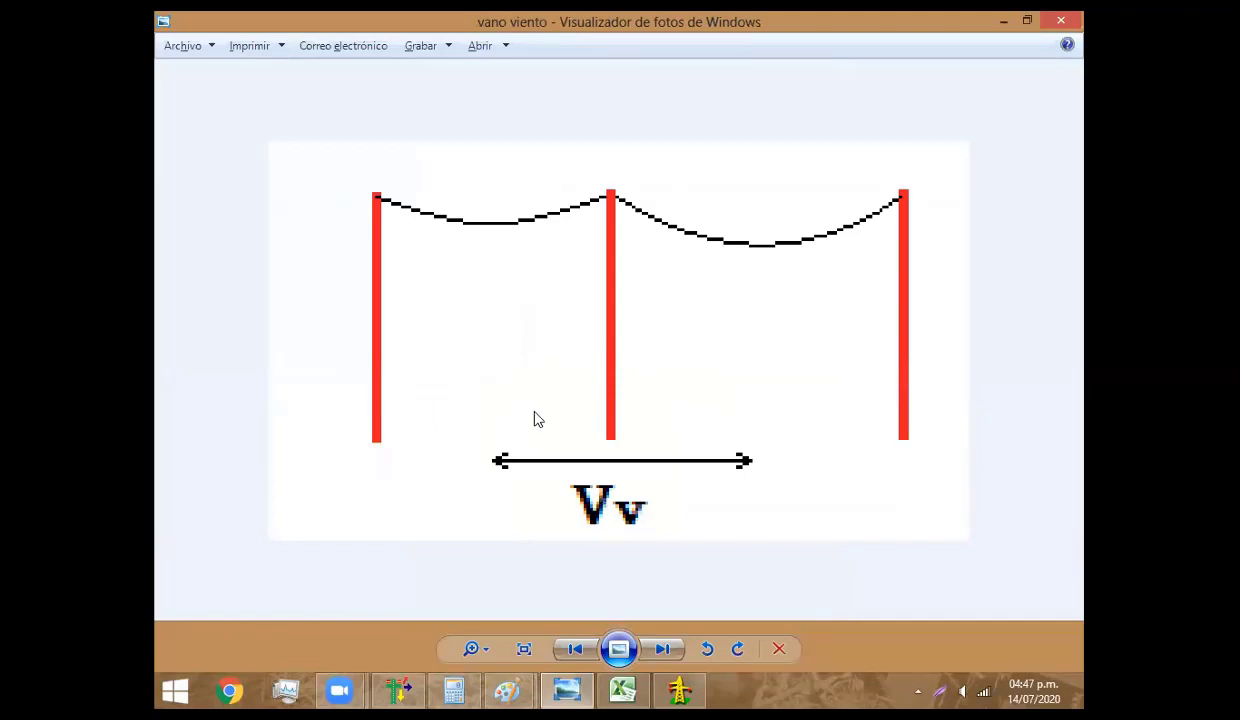
left_click(679, 690)
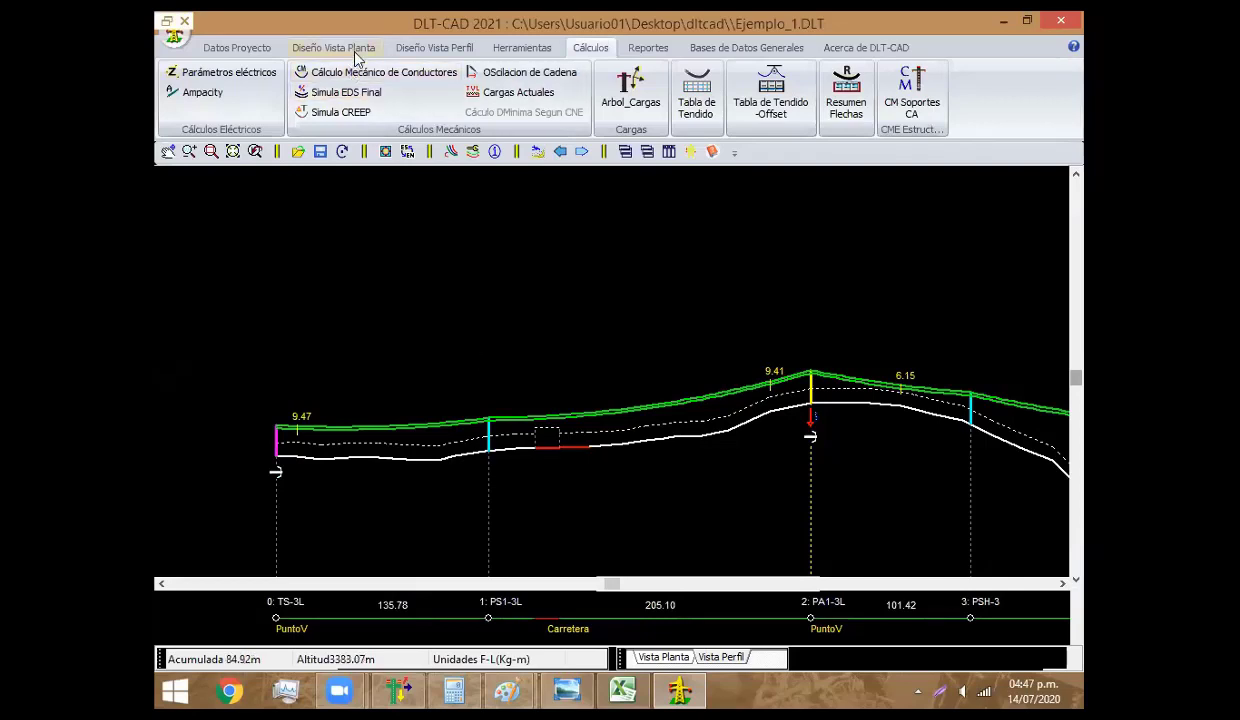
Add a PS1-3L structure just before PA1-3L, splitting the span into 154.89 m and 50.21 m
right_click(631, 277)
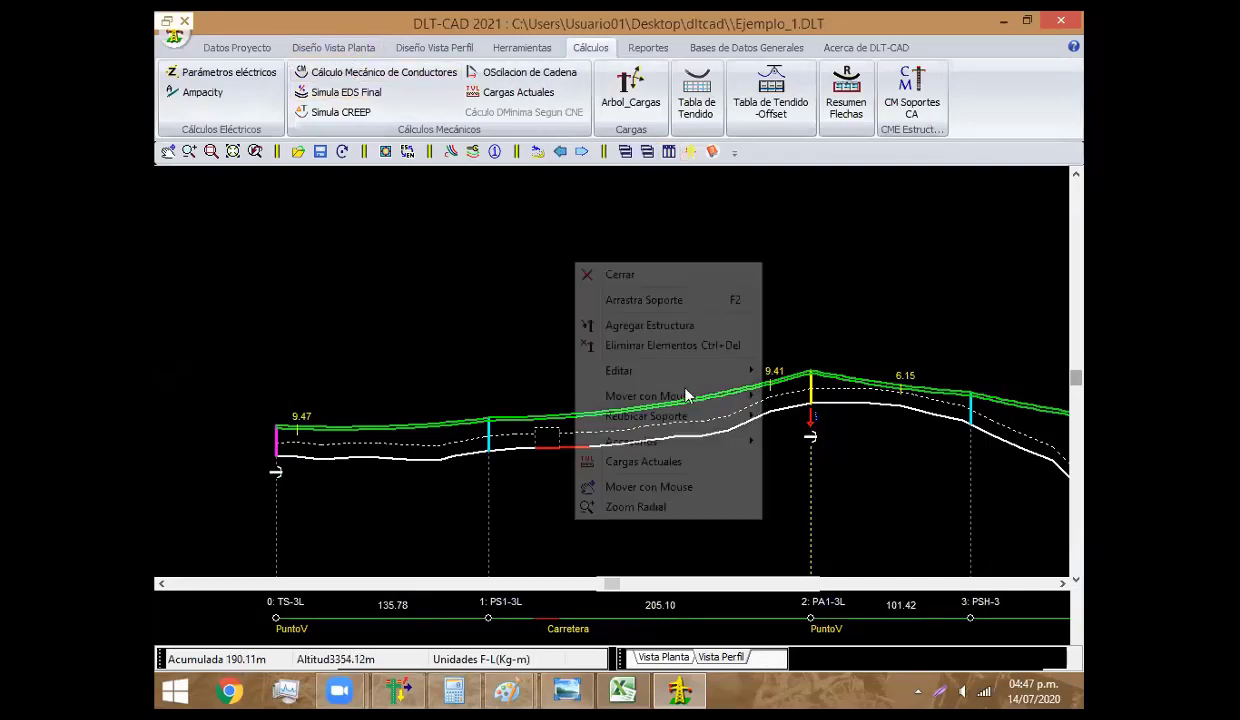
left_click(670, 326)
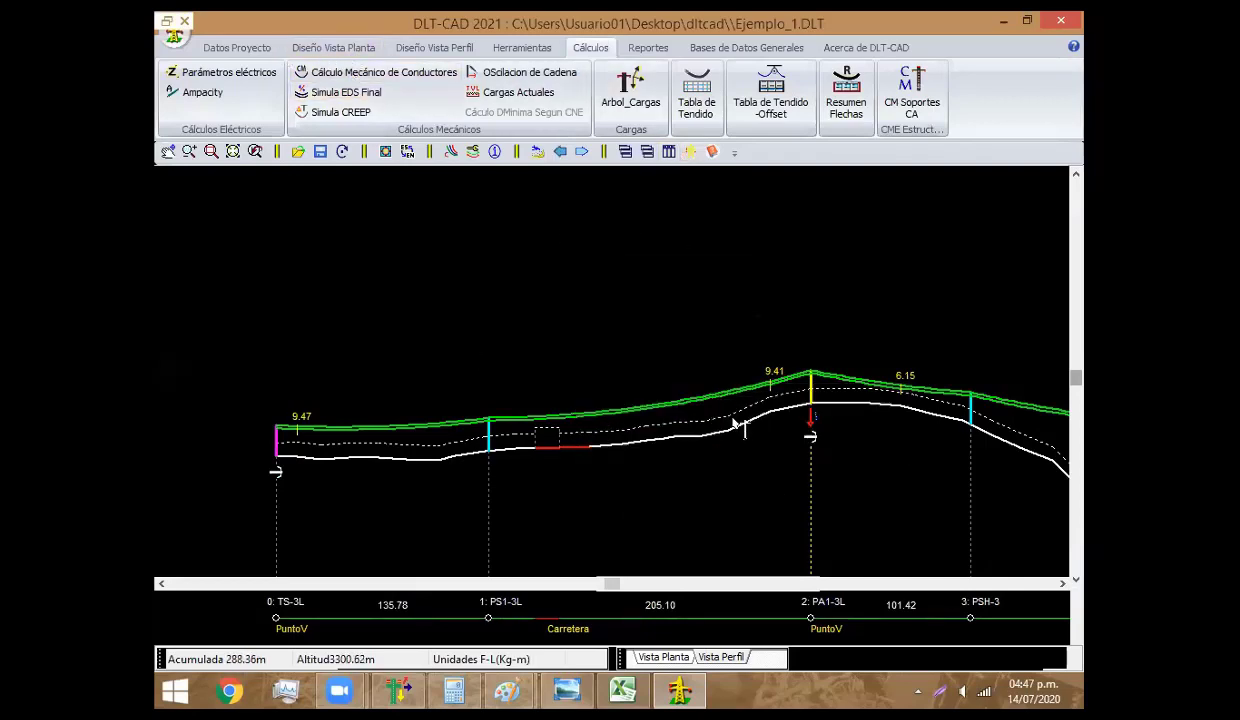
left_click(730, 420)
right_click(716, 346)
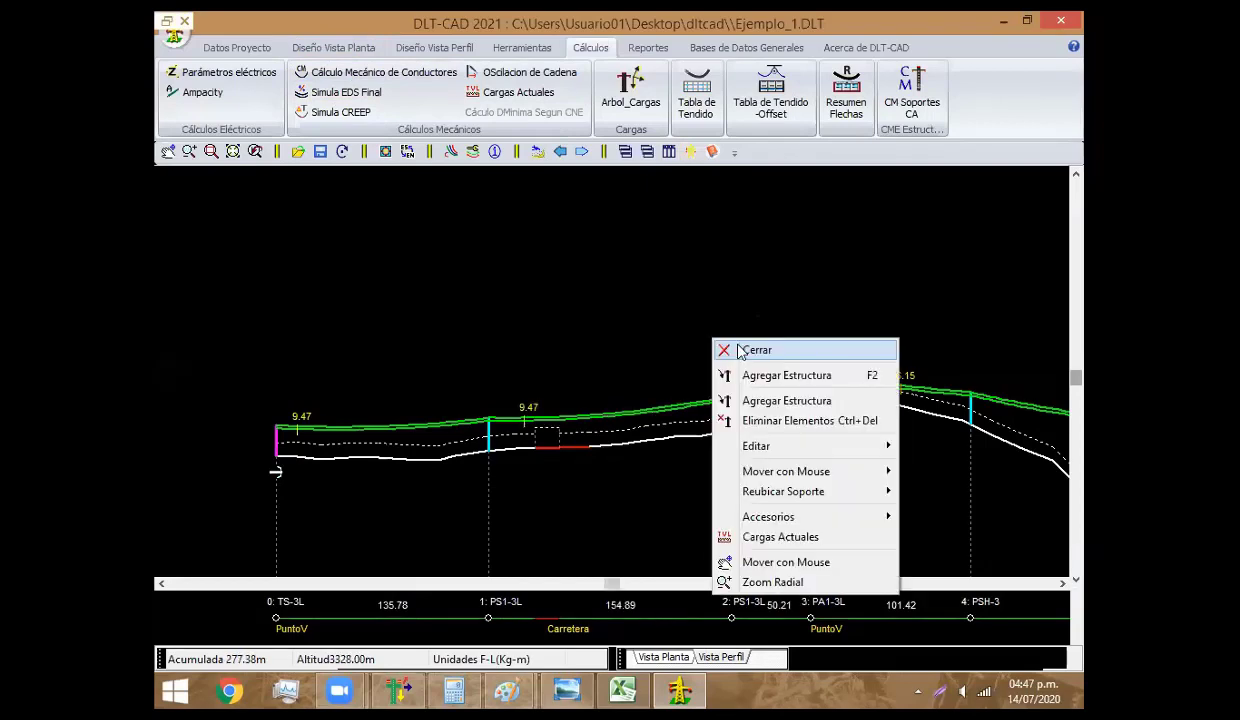
left_click(722, 350)
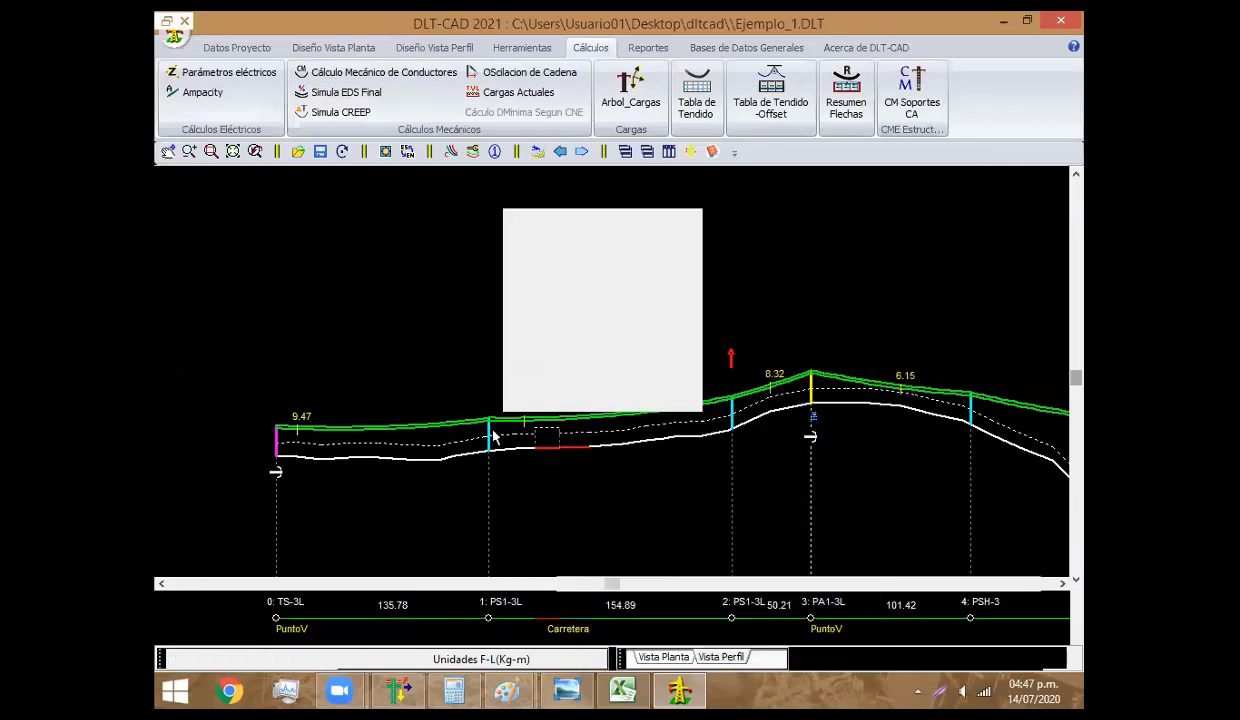
mouse_move(489, 436)
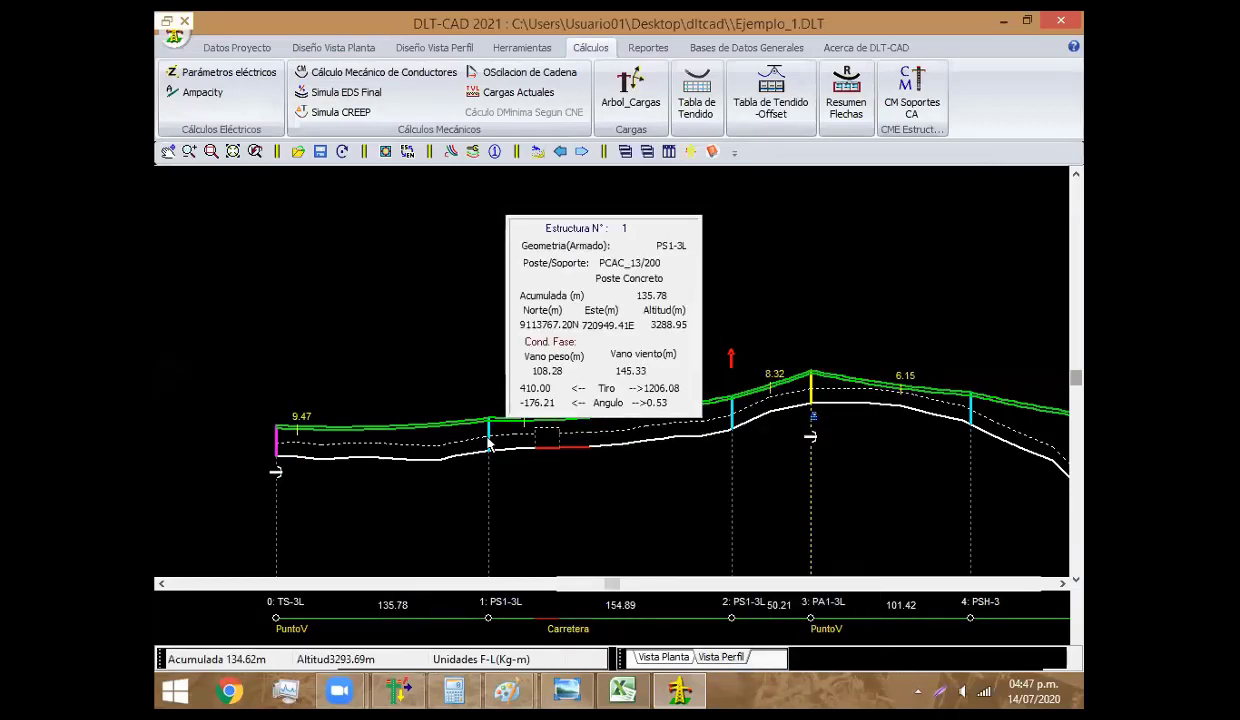
left_click(622, 690)
key("alt+Tab")
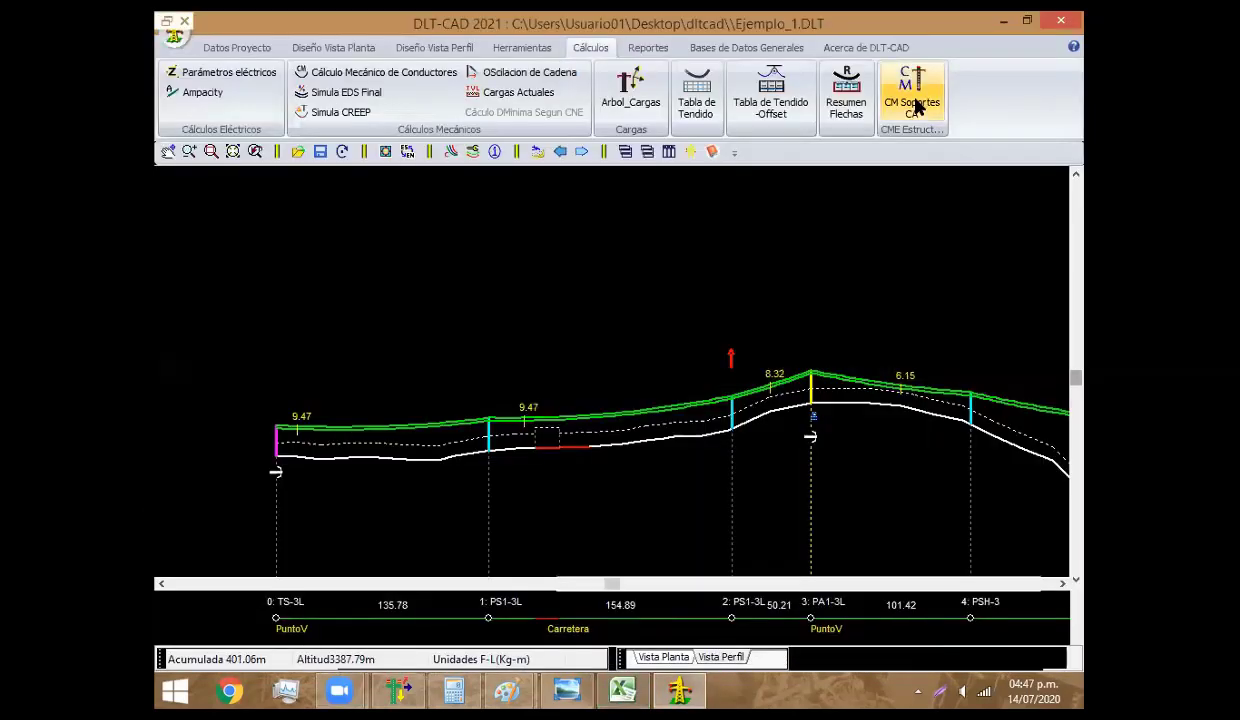
left_click(916, 108)
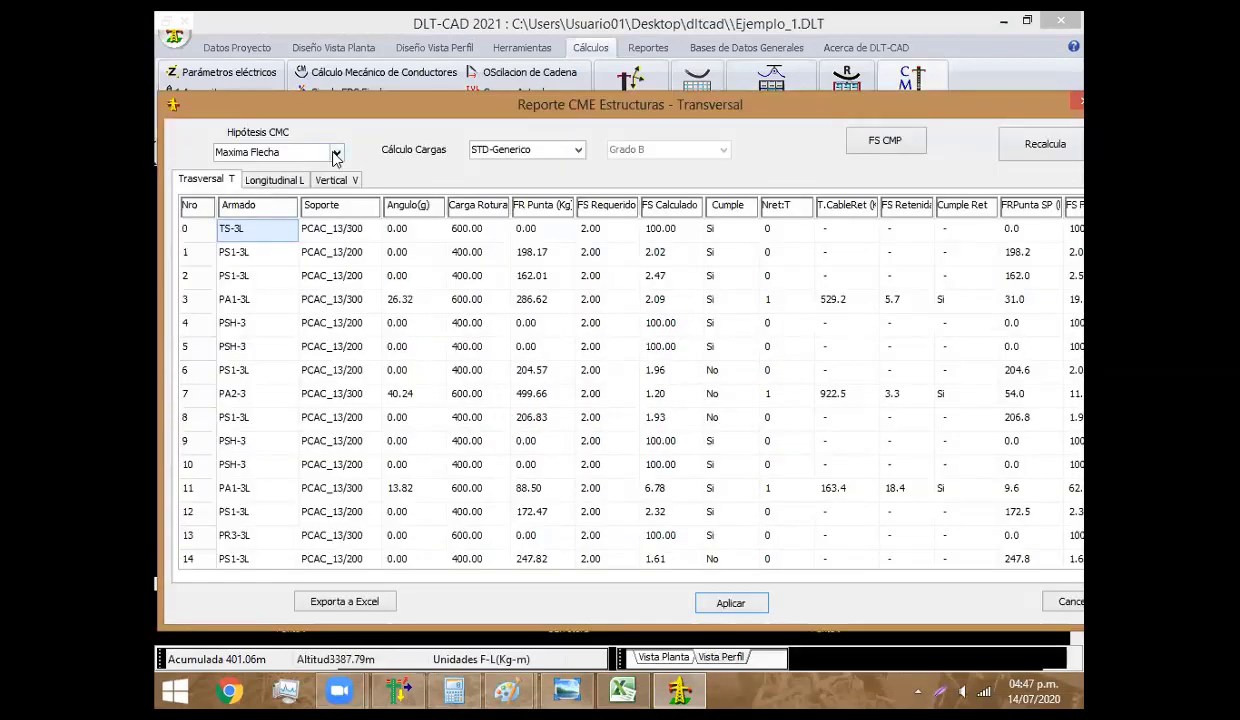
left_click(336, 153)
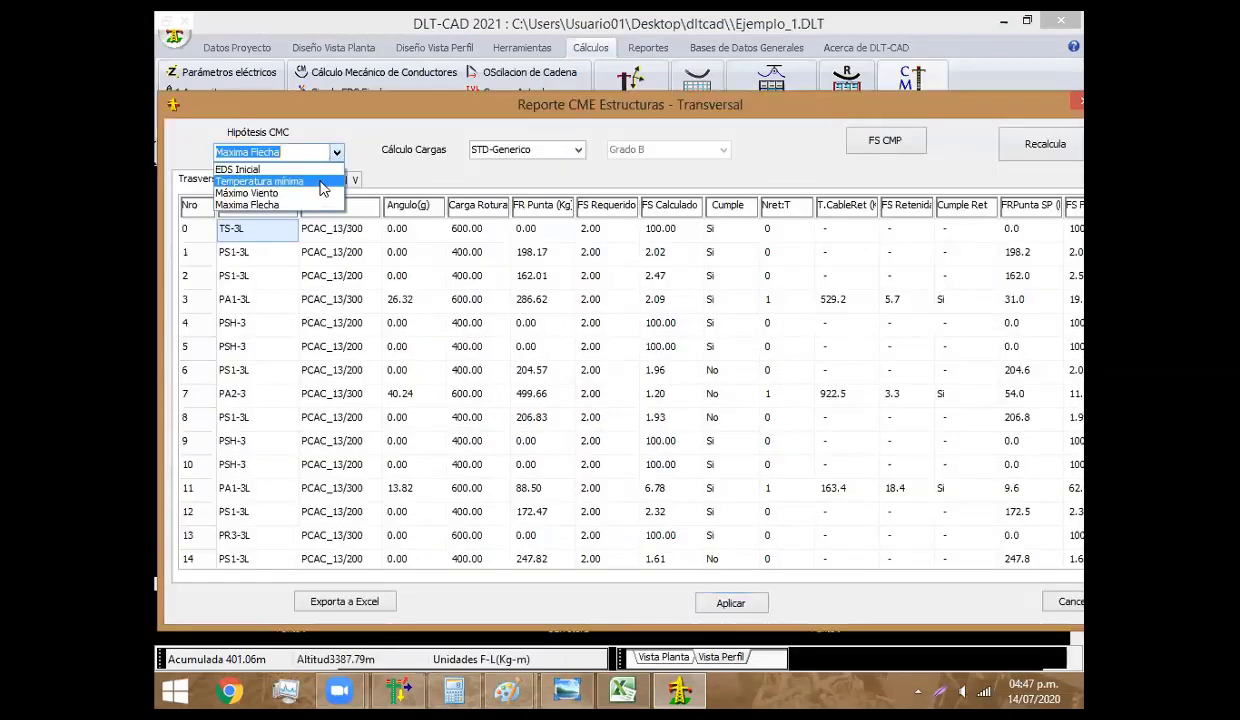
left_click(310, 180)
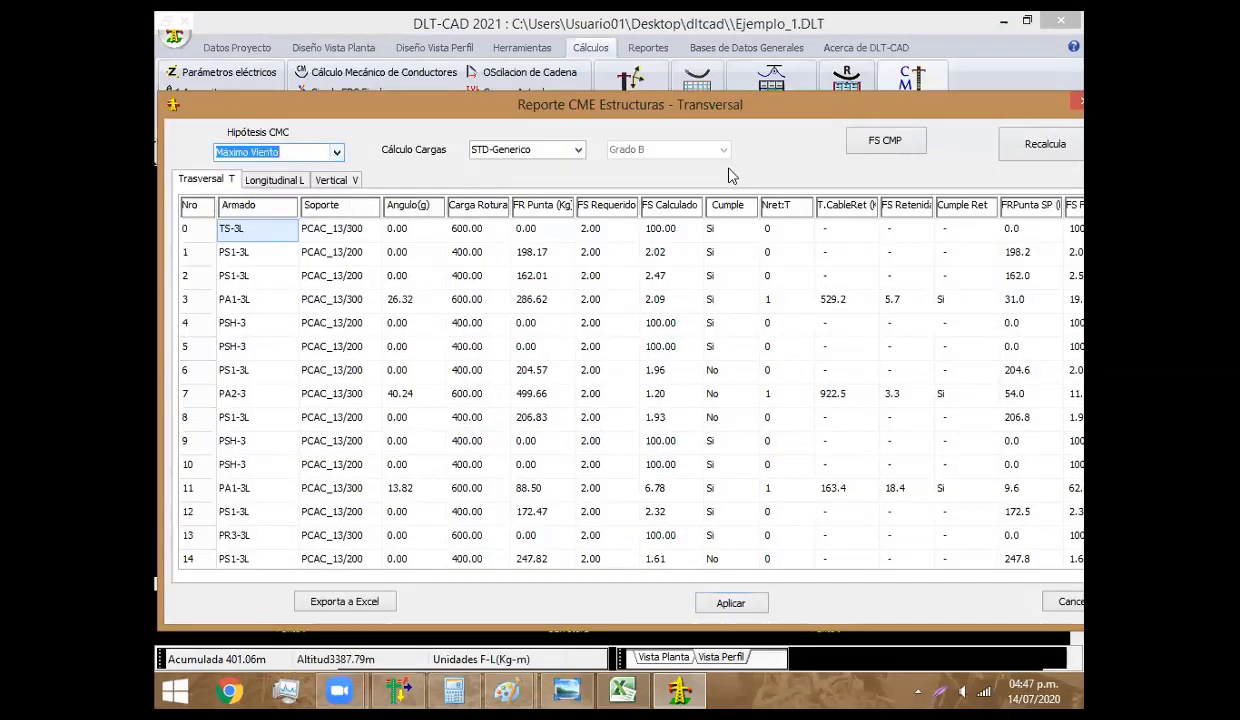
left_click(1024, 147)
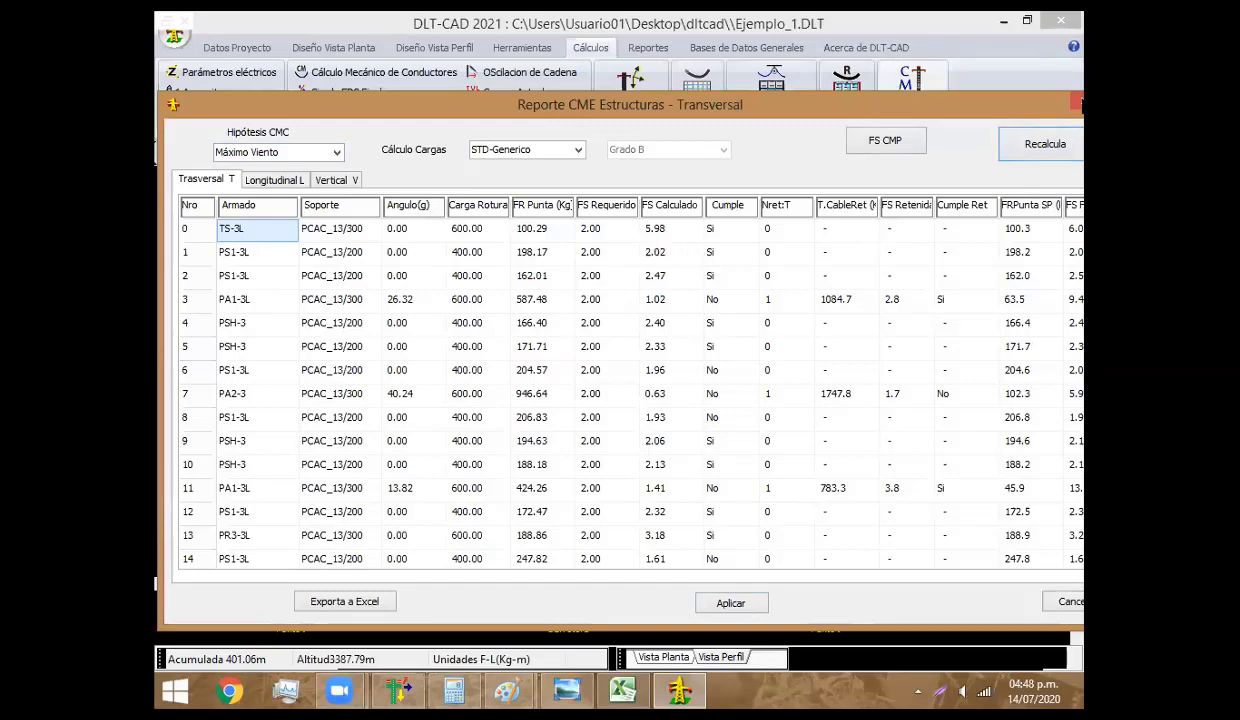
left_click(1076, 101)
mouse_move(732, 410)
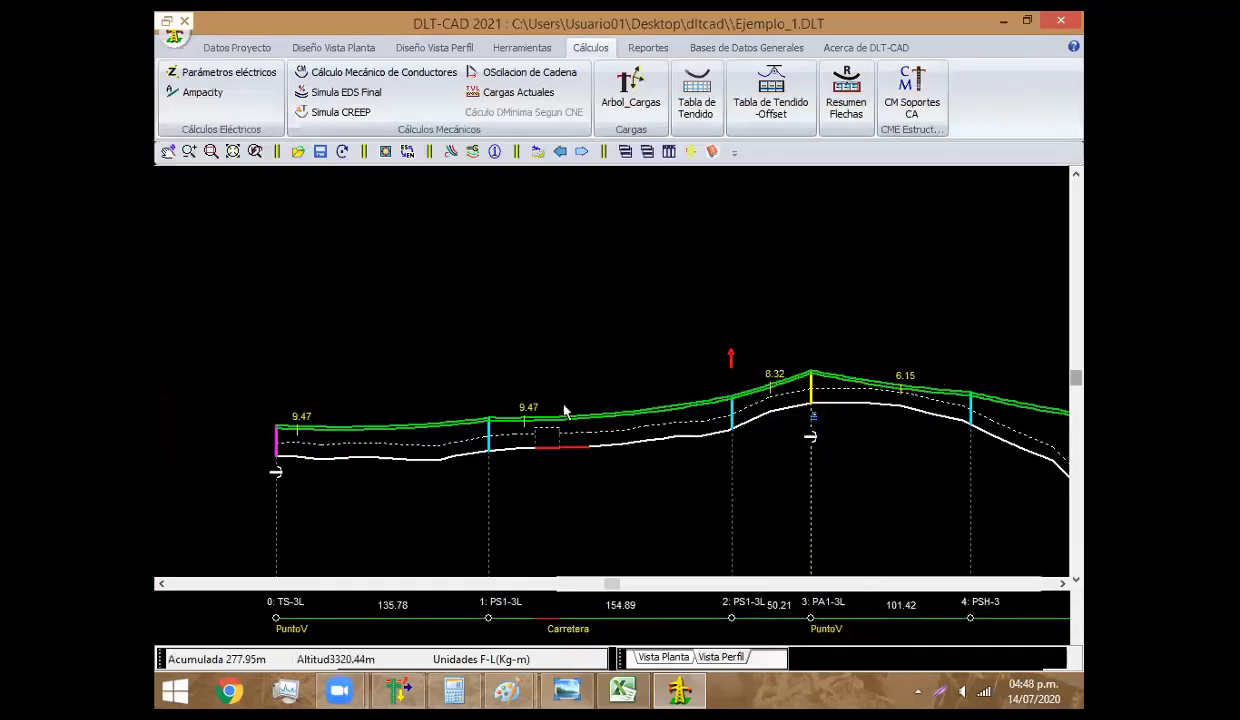
Drag structure 2 to the right toward PA1-3L
right_click(693, 423)
left_click(946, 301)
left_click_drag(735, 420, 757, 422)
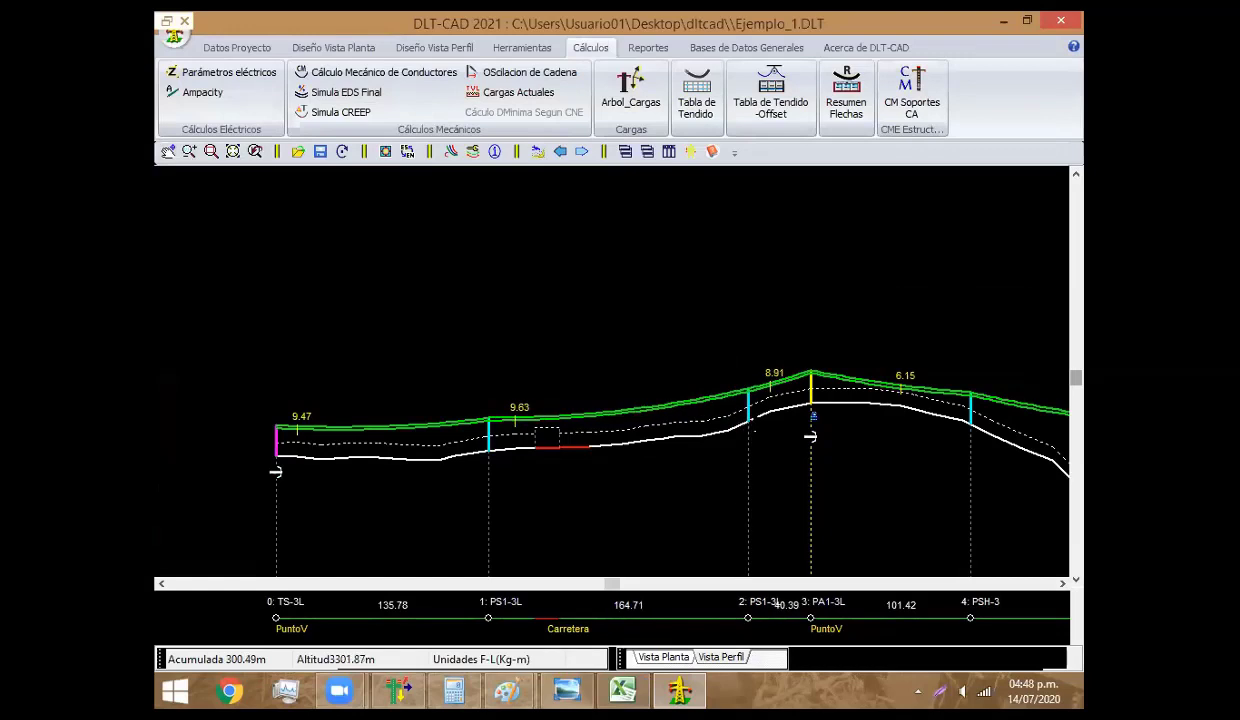
right_click(698, 322)
left_click(725, 354)
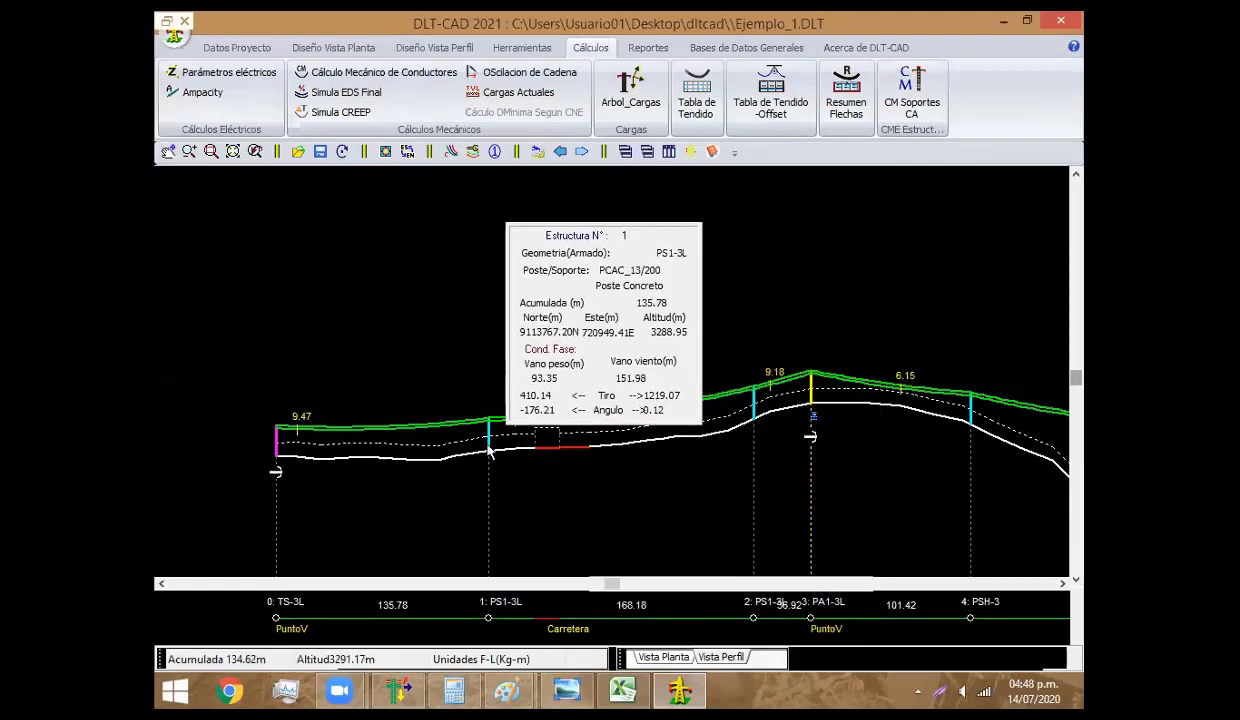
mouse_move(753, 405)
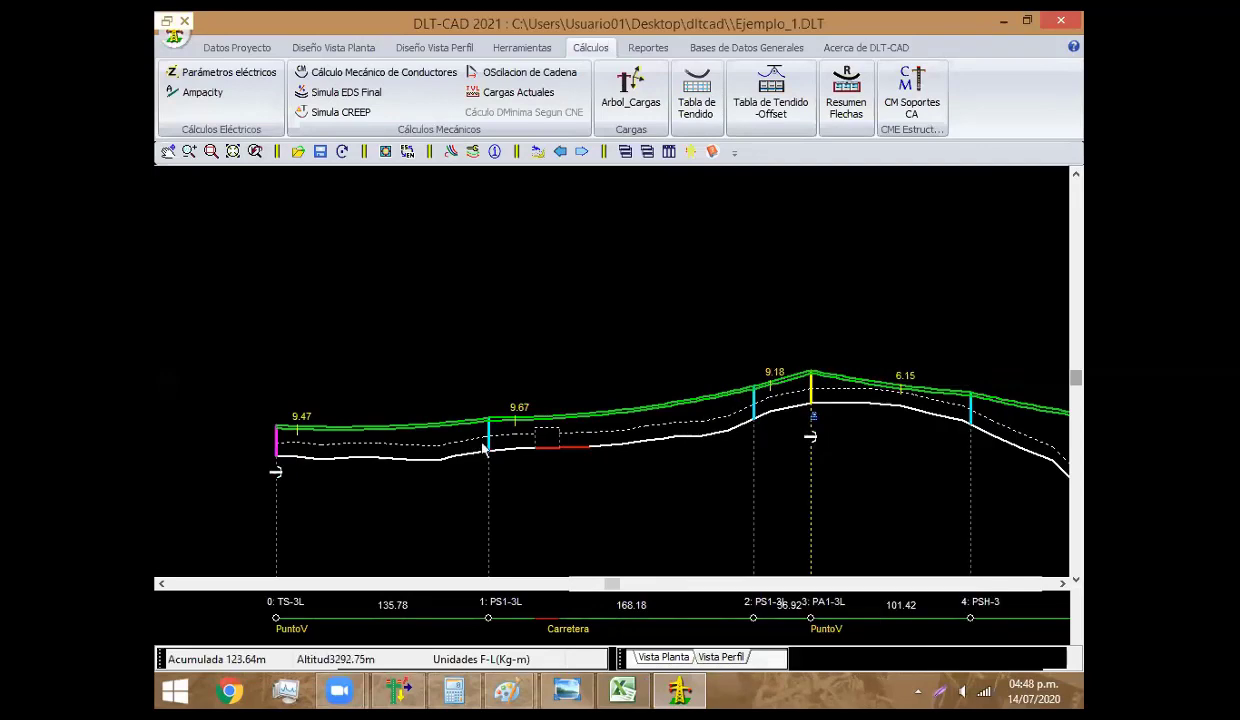
Fine-tune structure 2's position so its back span becomes 178.59 m
right_click(755, 364)
mouse_move(828, 495)
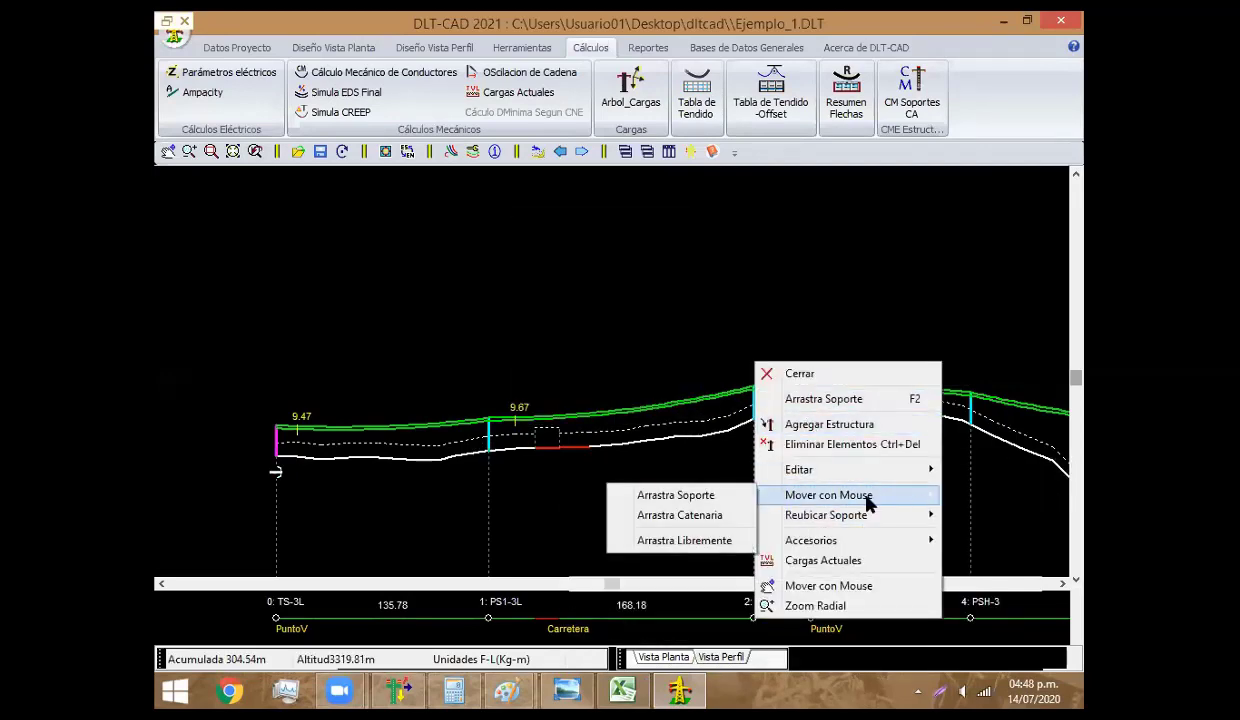
left_click(660, 493)
left_click_drag(755, 418, 769, 418)
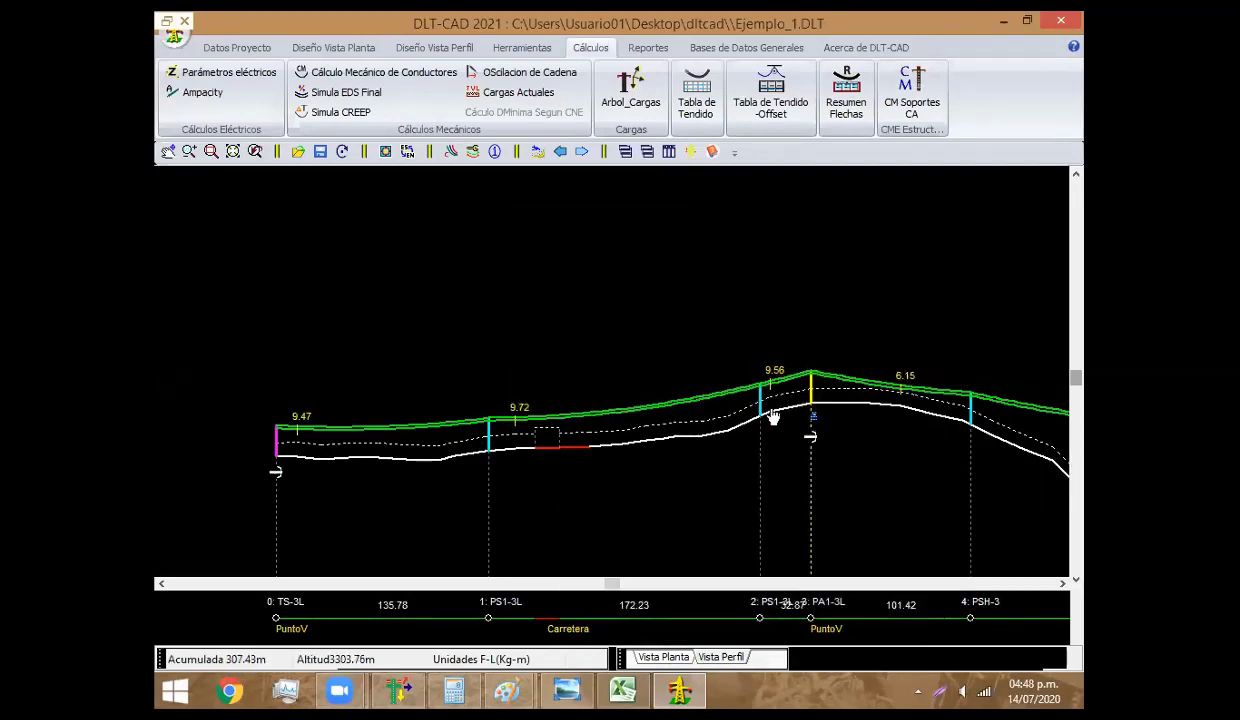
right_click(742, 338)
left_click(765, 342)
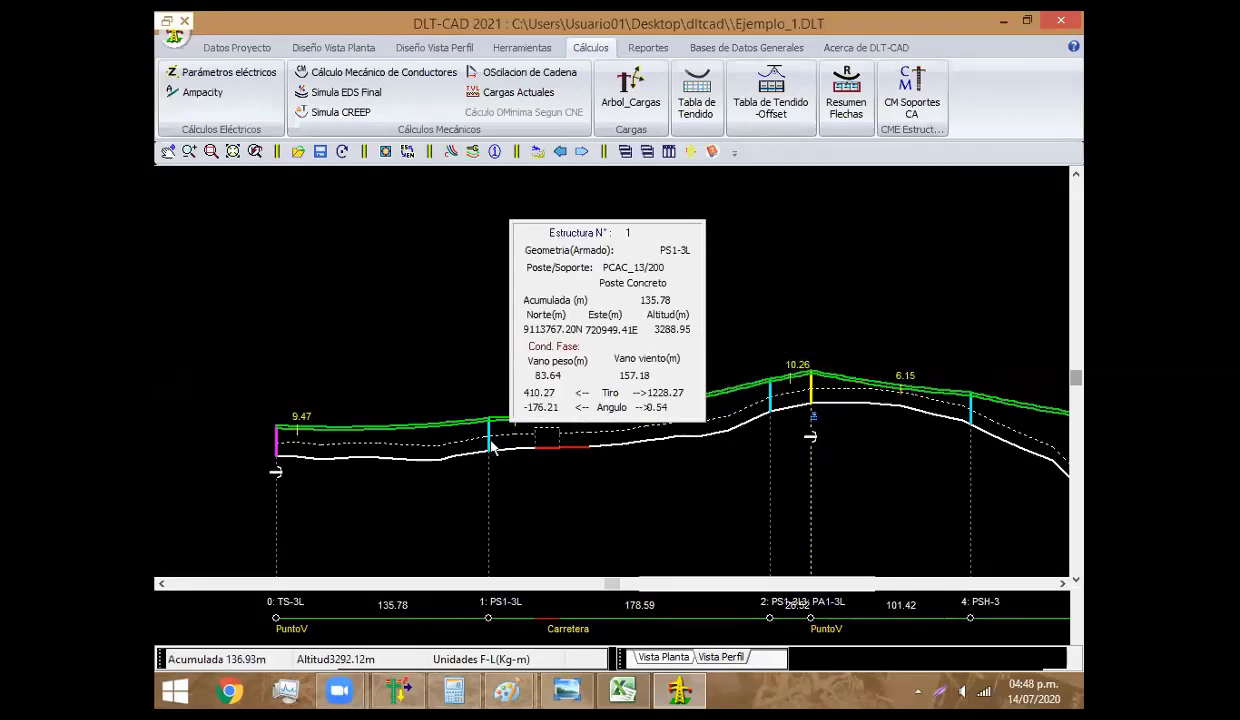
left_click(921, 87)
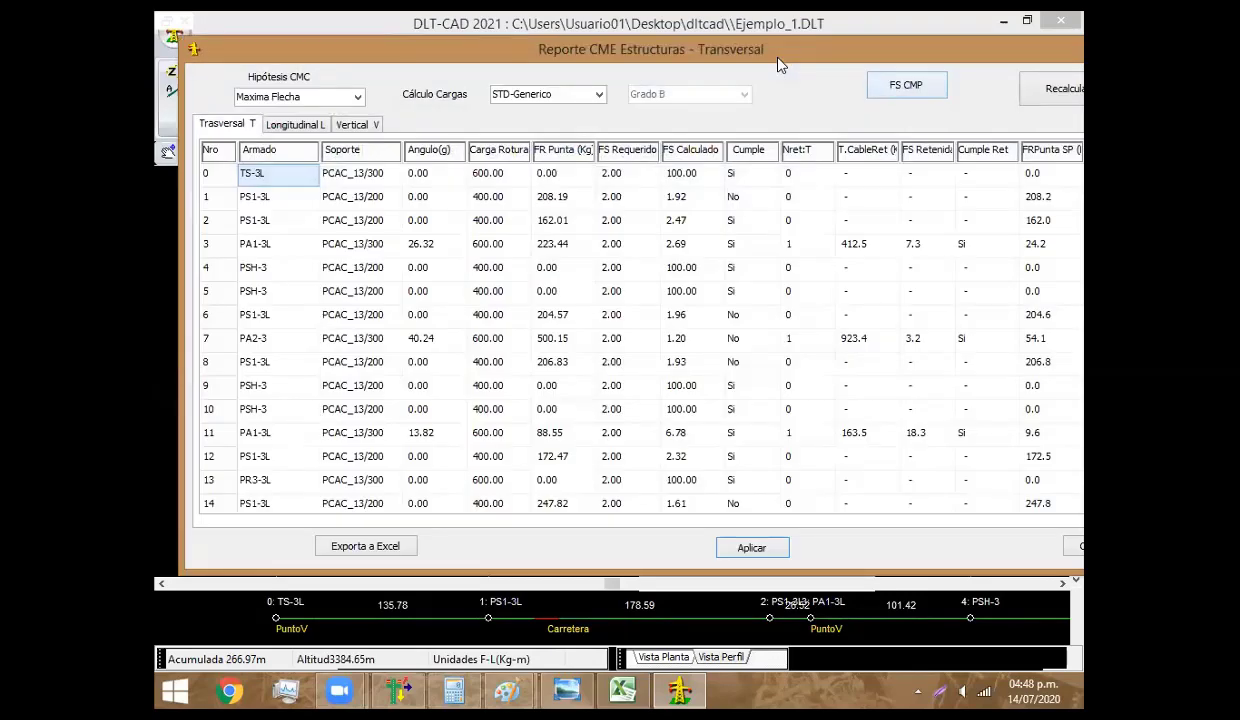
left_click(326, 122)
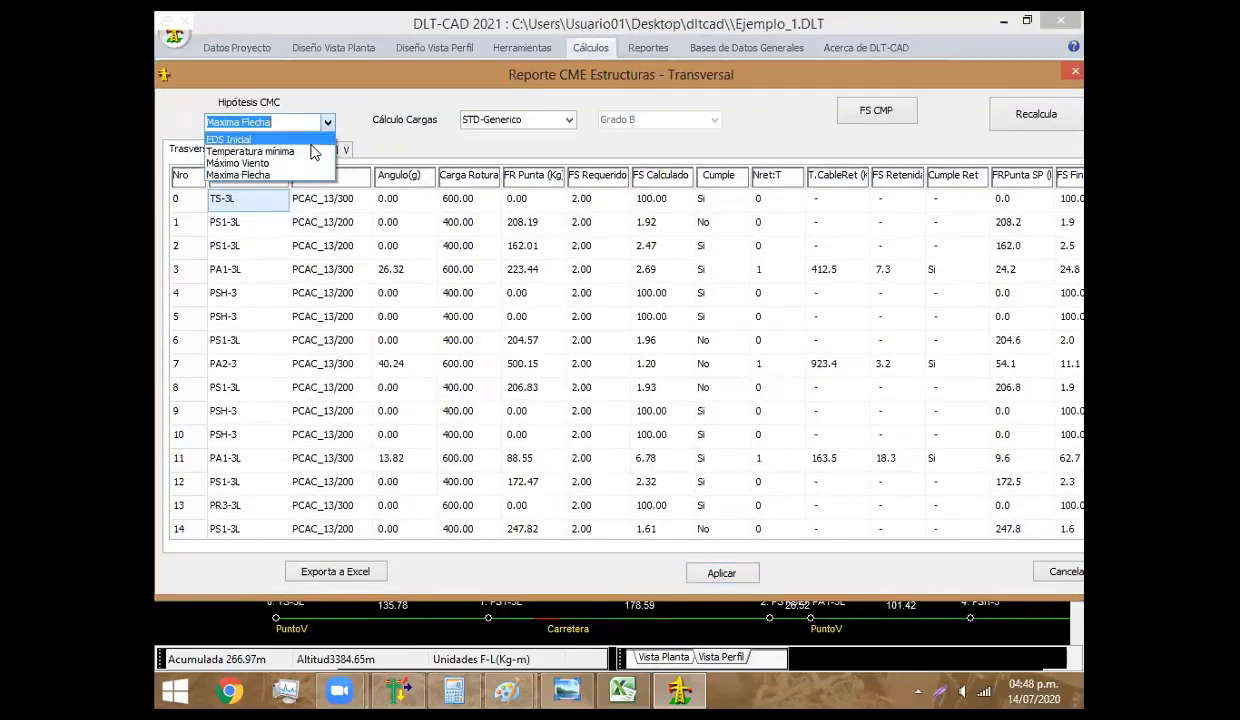
left_click(240, 163)
left_click(1036, 114)
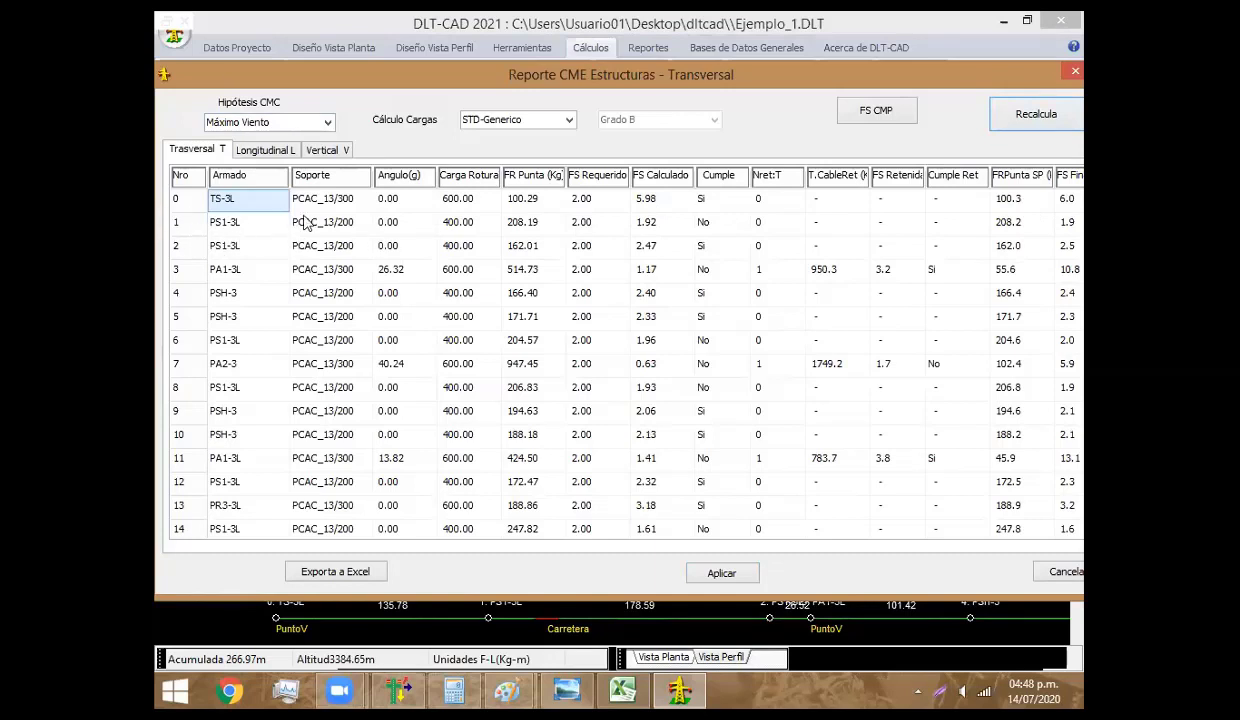
left_click_drag(540, 84, 545, 84)
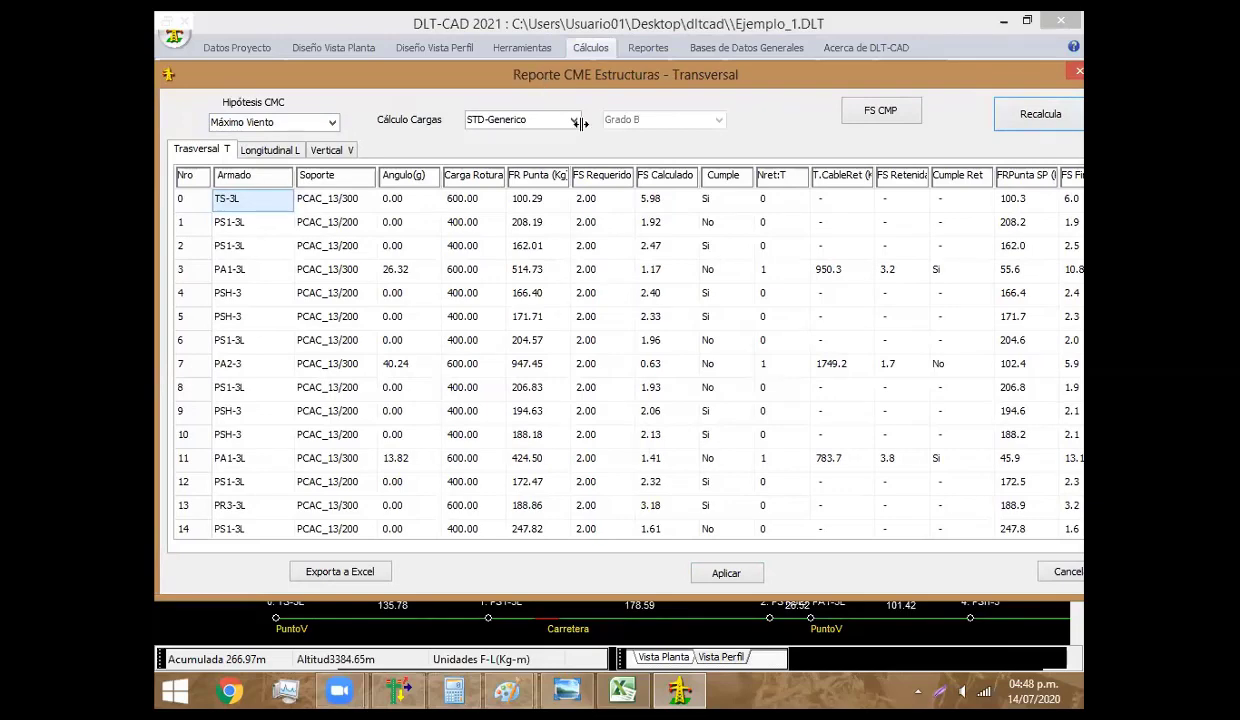
left_click_drag(545, 84, 550, 78)
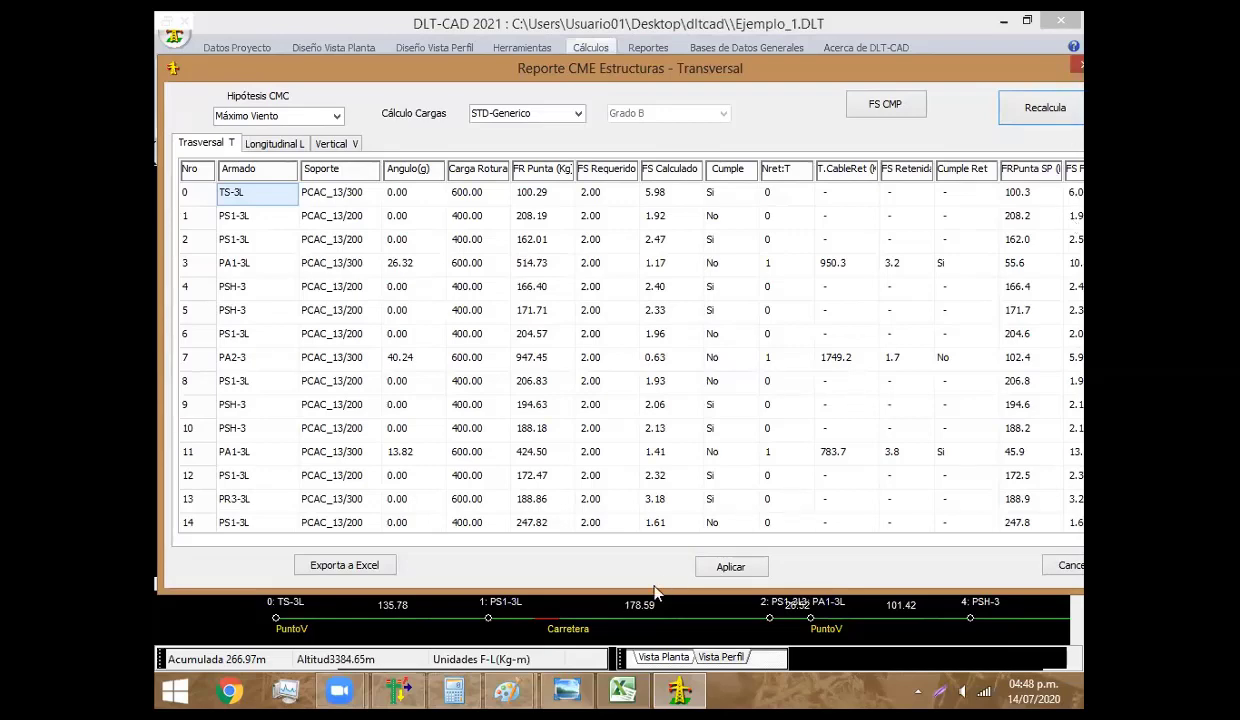
left_click(405, 690)
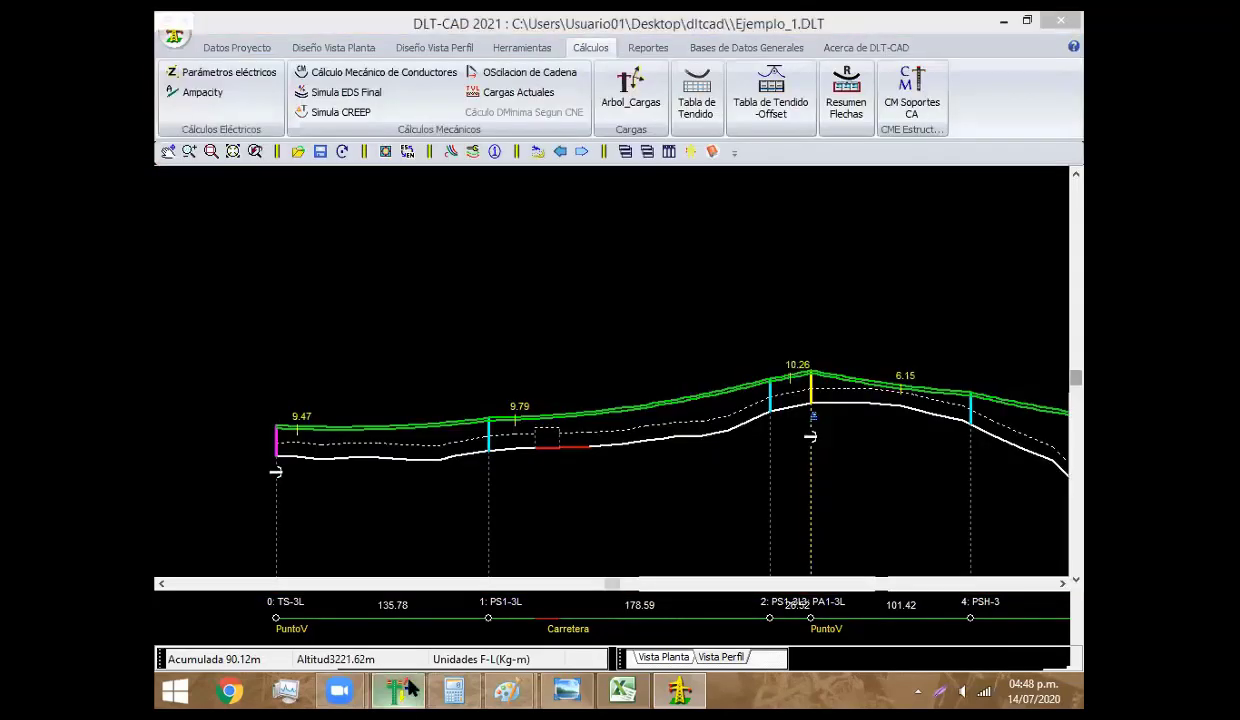
Close CAMRELT's PS1-3L structure report and return to DLT-CAD on the Diseño Vista Perfil tab
left_click(410, 689)
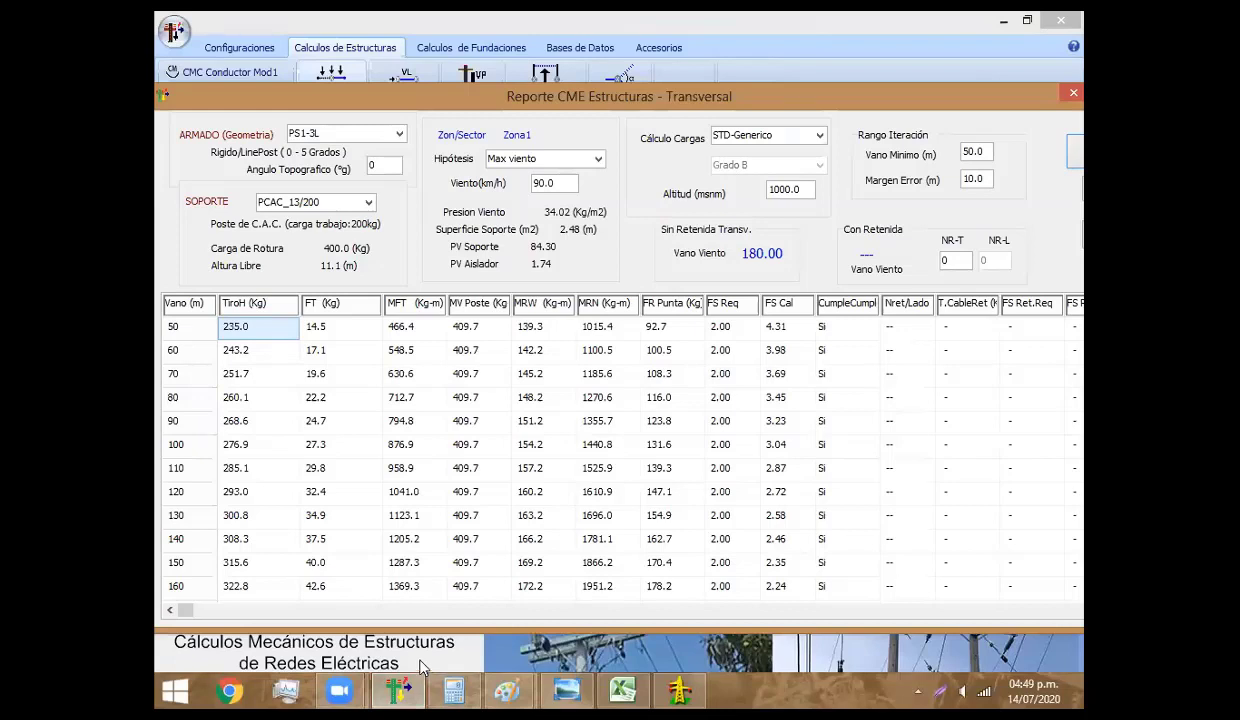
left_click(1073, 98)
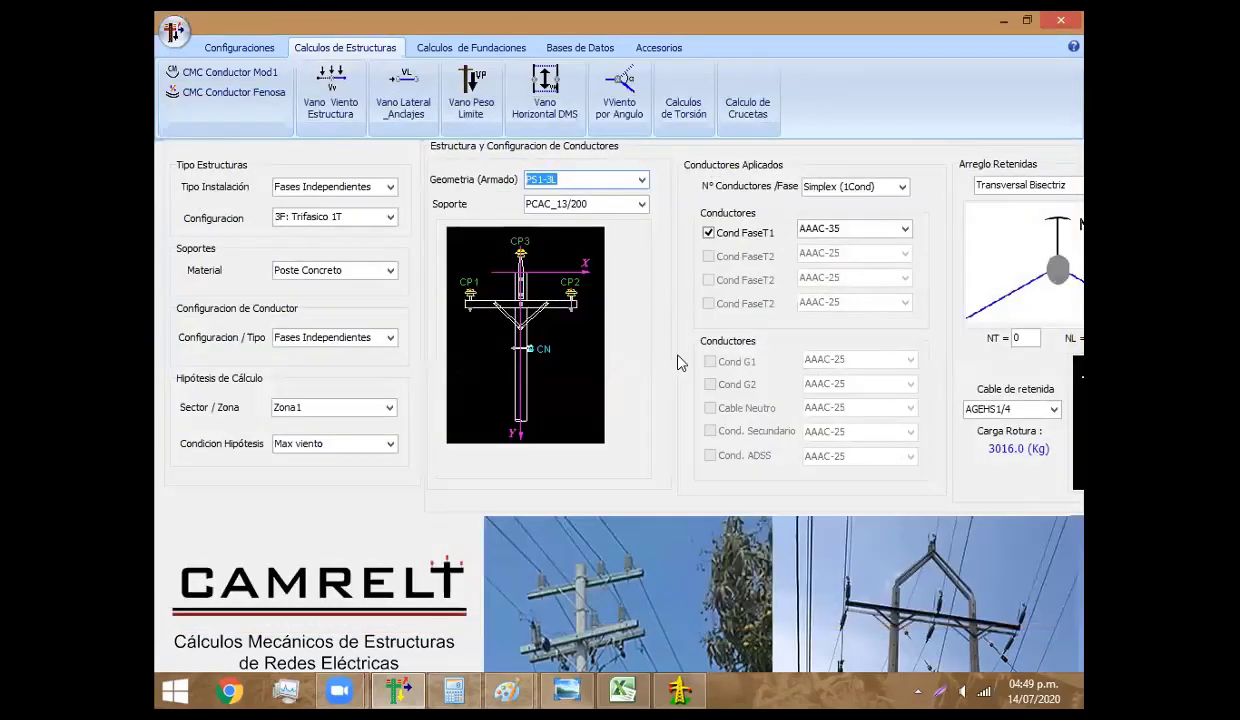
left_click(680, 690)
left_click(445, 50)
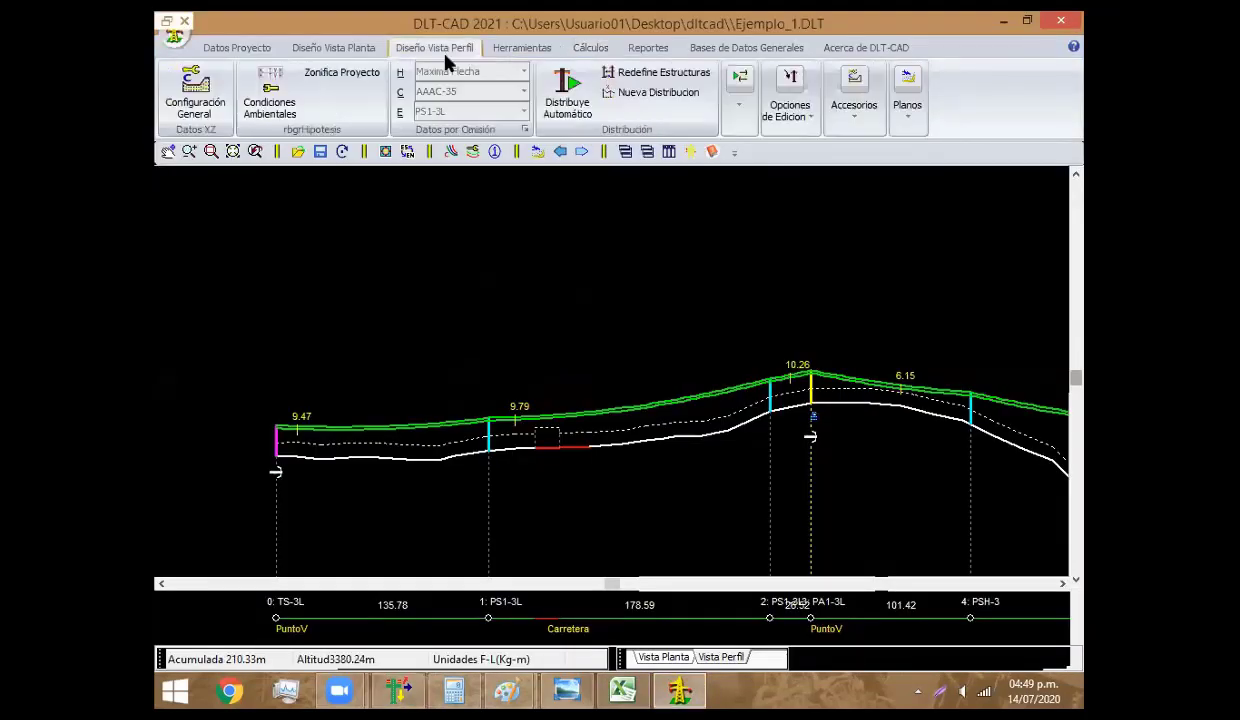
Review the Cálculos settings and accept DLT-CAD's general configuration with Modelo Genérico K = 0.00480
left_click(403, 152)
left_click(394, 106)
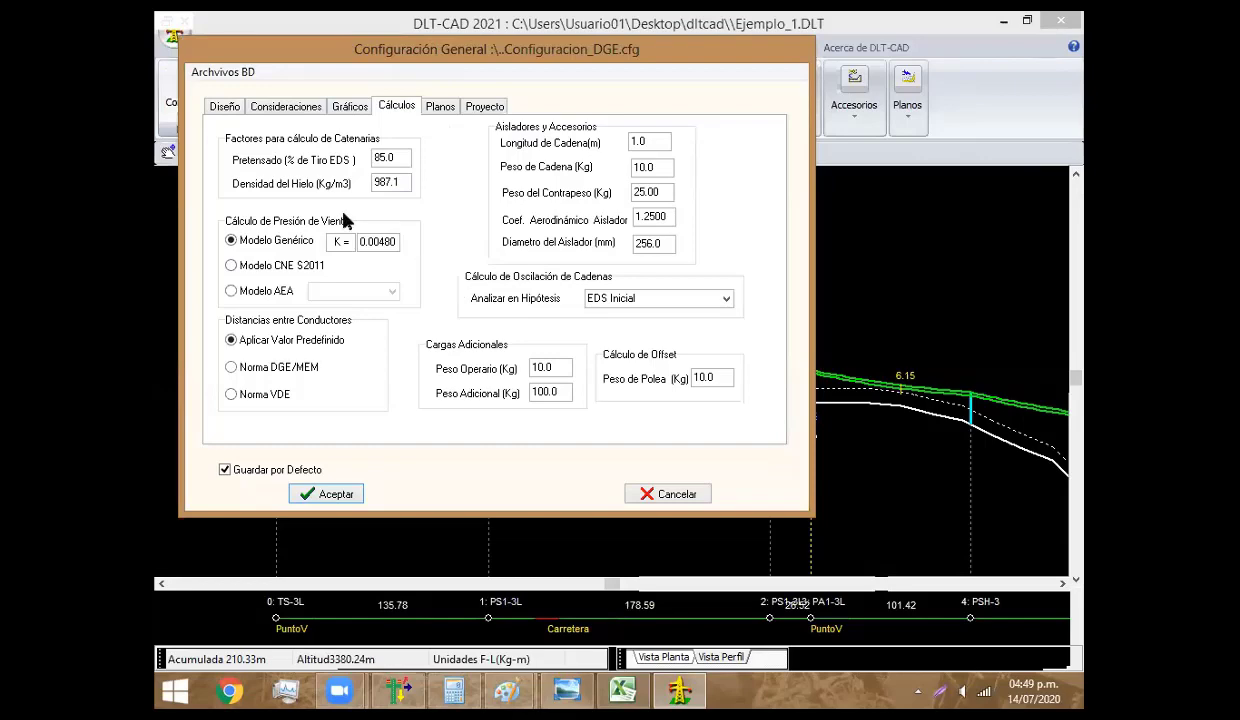
left_click(327, 493)
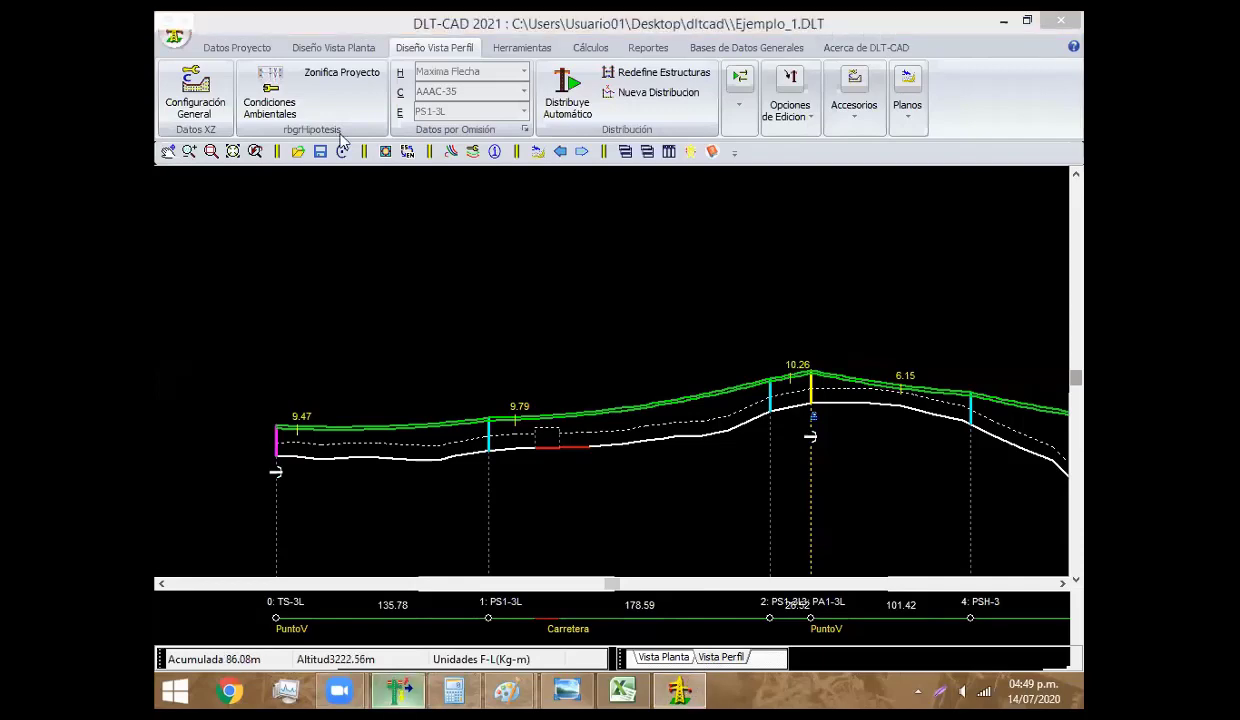
Change CAMRELT's Modelo Genérico wind-pressure coefficient K to 0.004800 in Configuración CME and accept
left_click(274, 87)
left_click(270, 48)
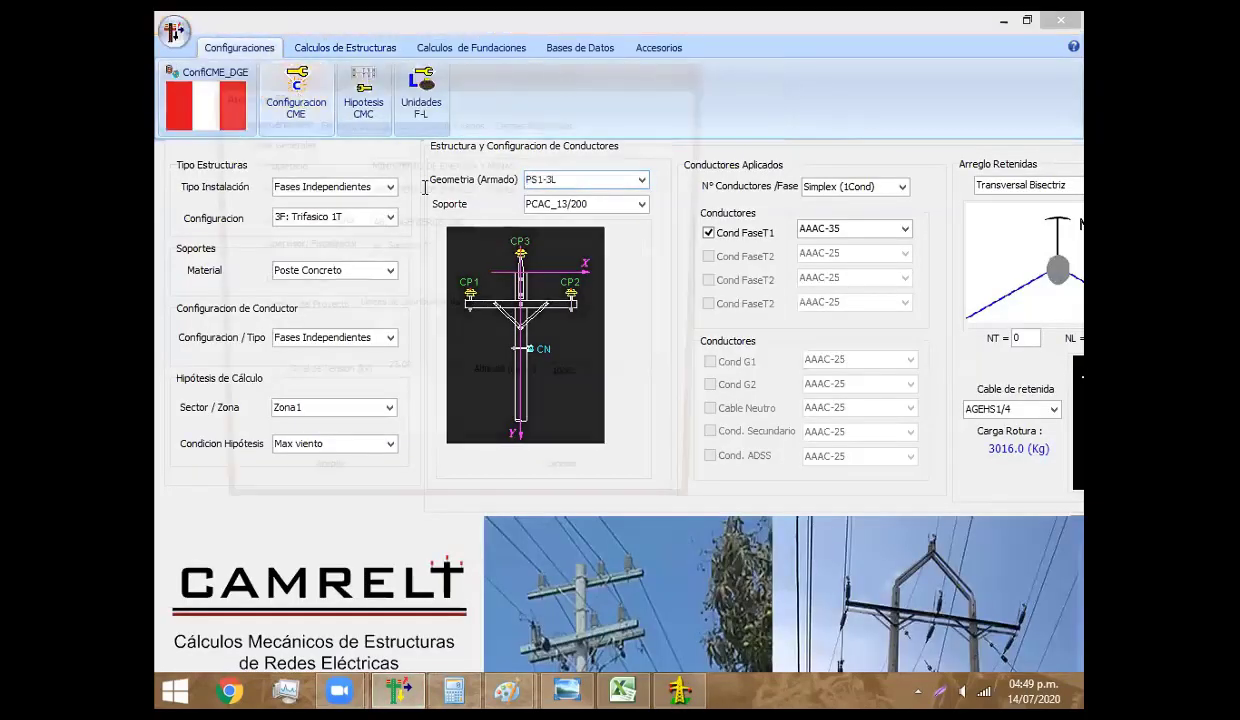
left_click(262, 100)
left_click(378, 124)
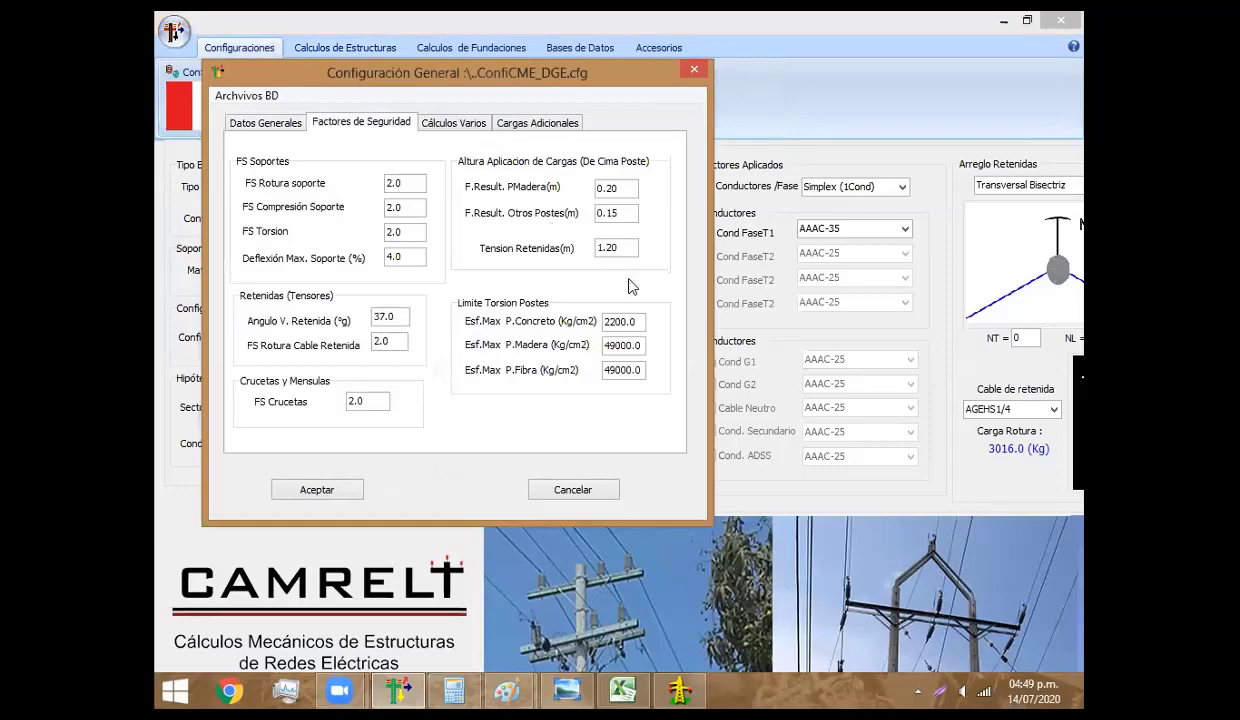
left_click(452, 123)
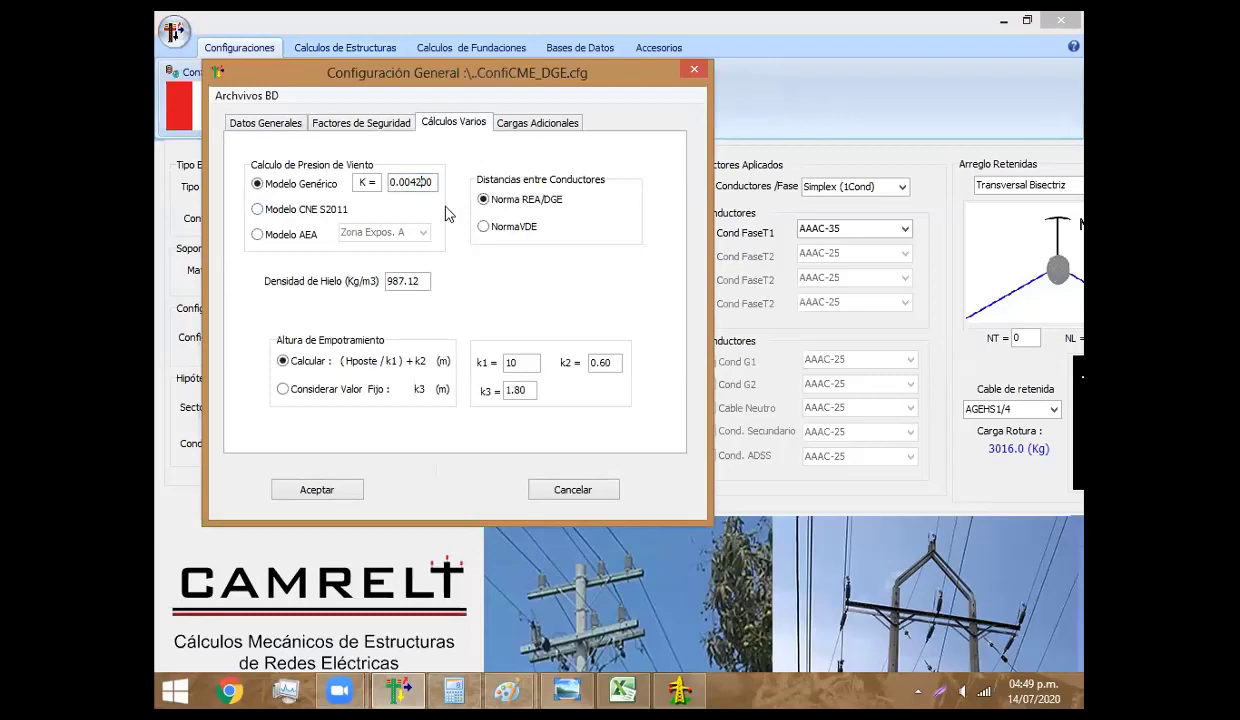
type("8")
left_click(345, 492)
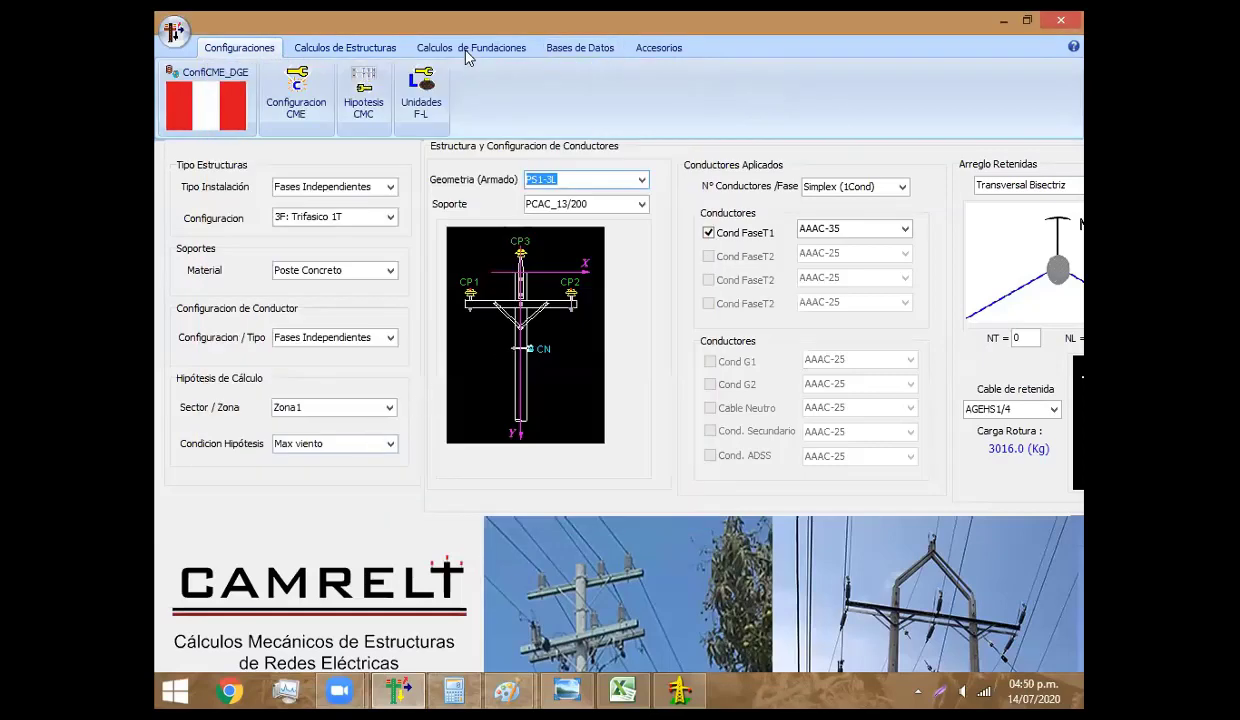
Run CAMRELT's Vano Viento Estructura for PS1-3L (150.00), then enter 140 as its Excel Vviento
left_click(343, 52)
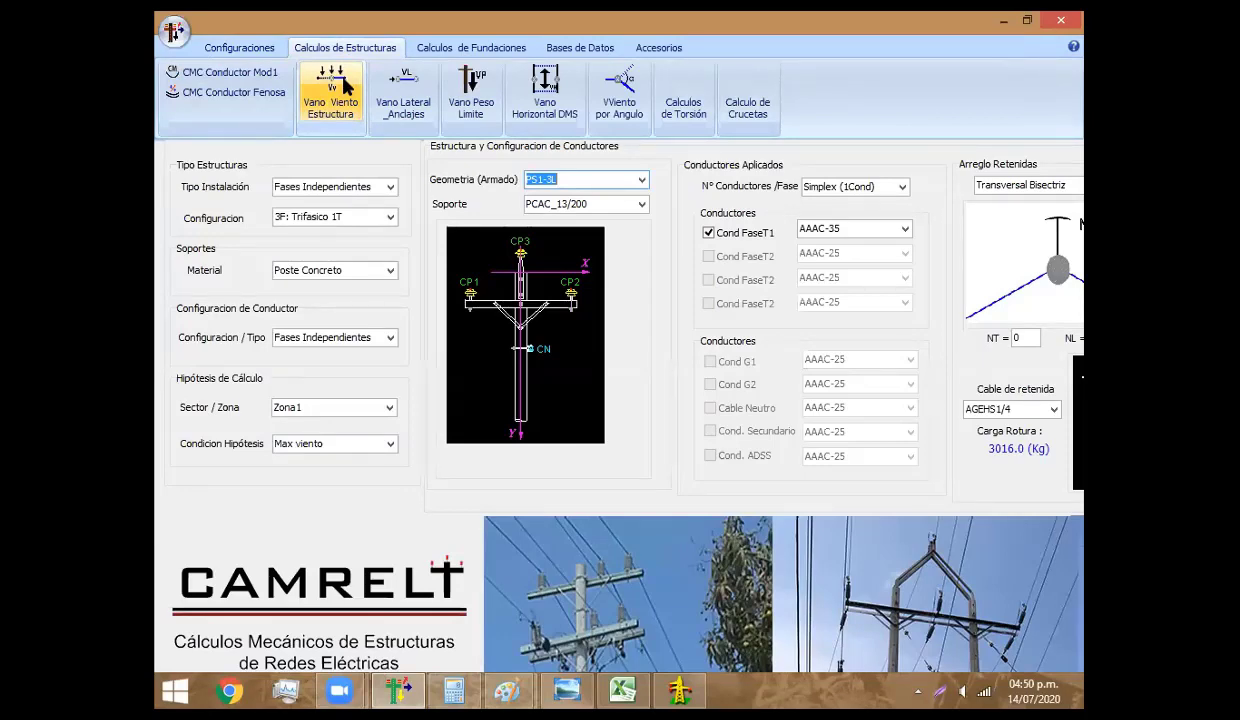
left_click(343, 85)
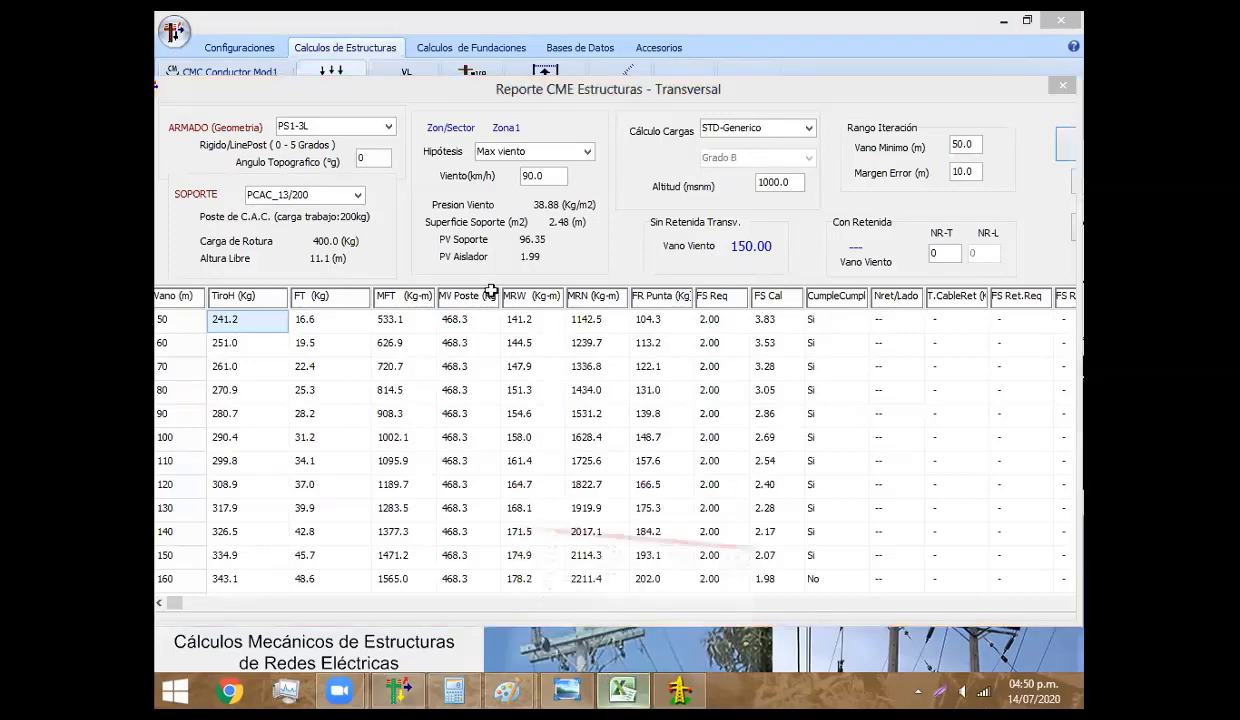
type("14")
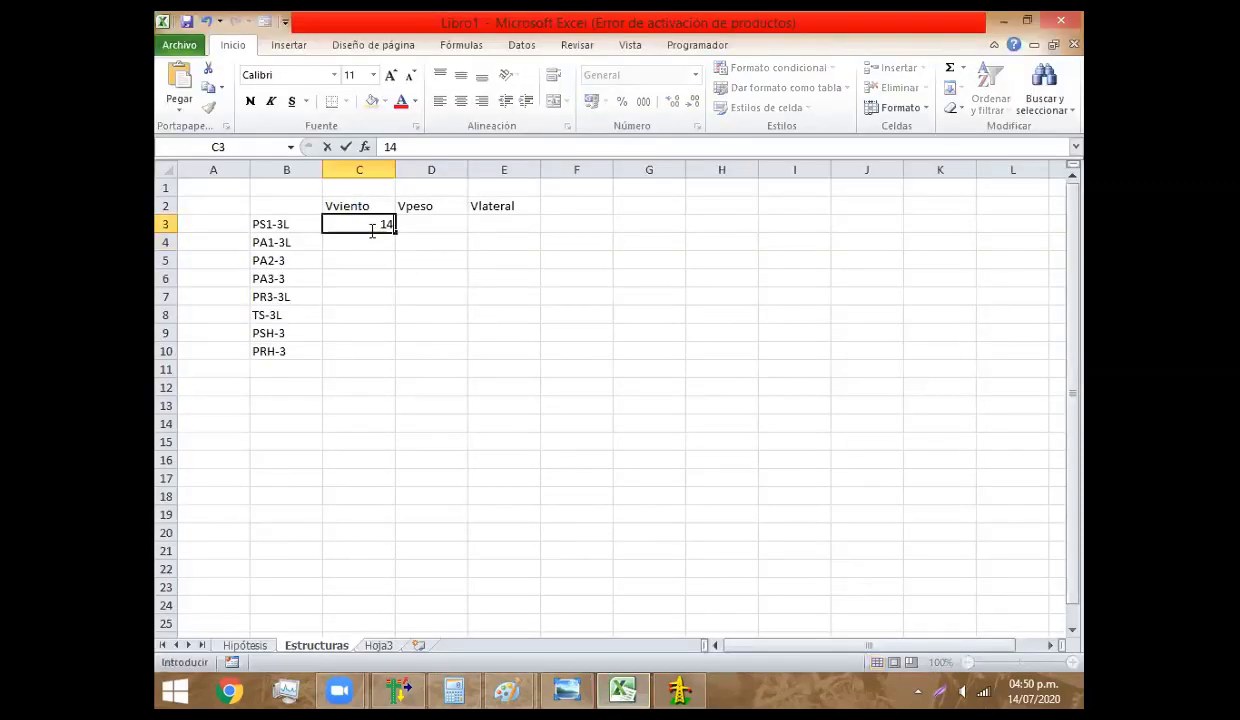
type("0")
key("Return")
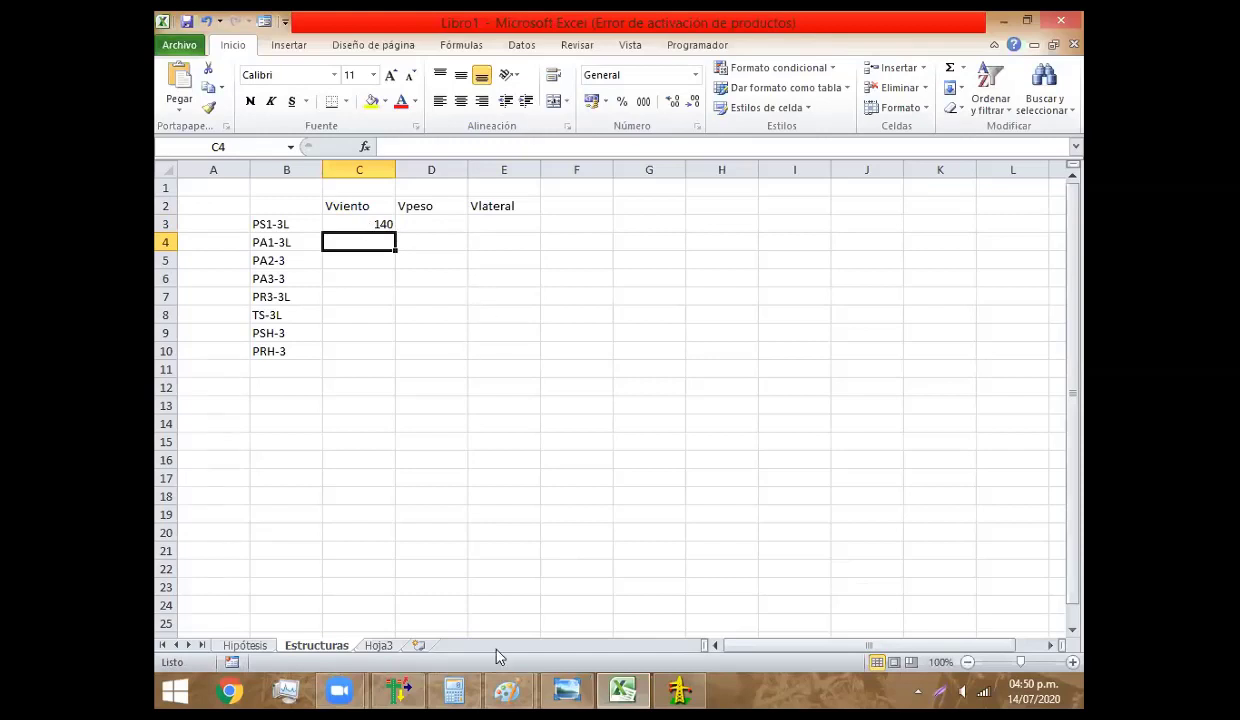
left_click(679, 690)
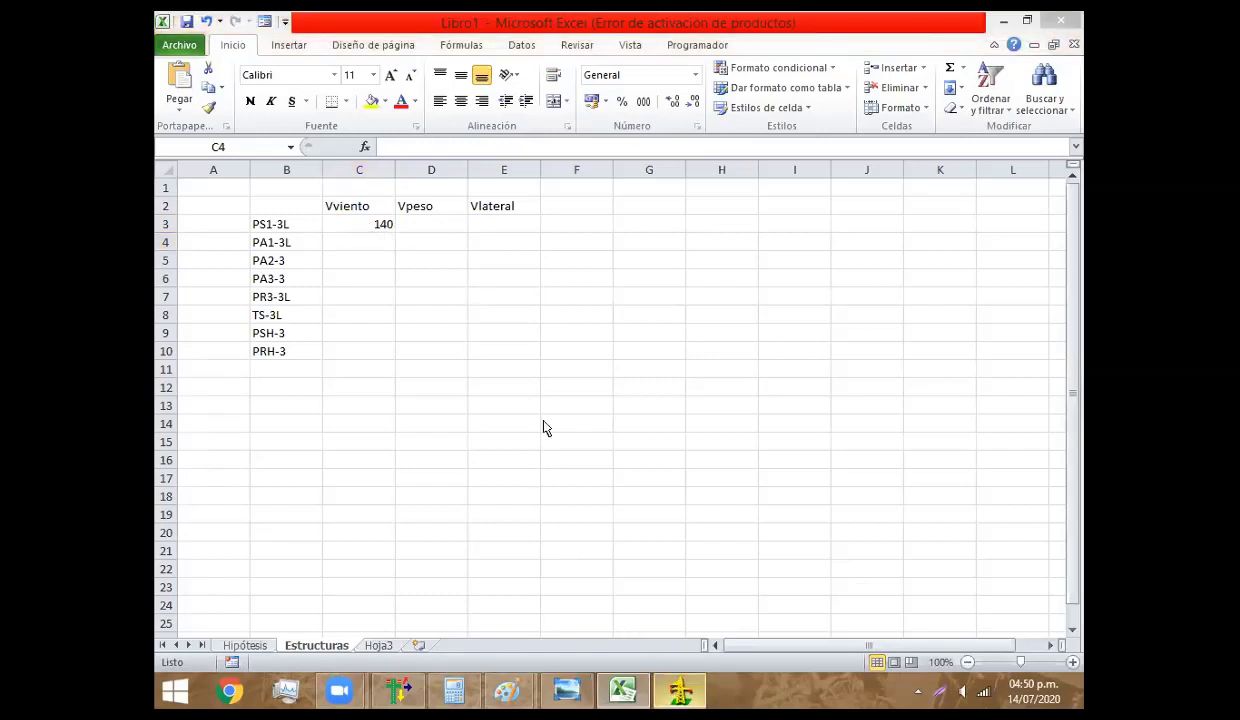
mouse_move(491, 441)
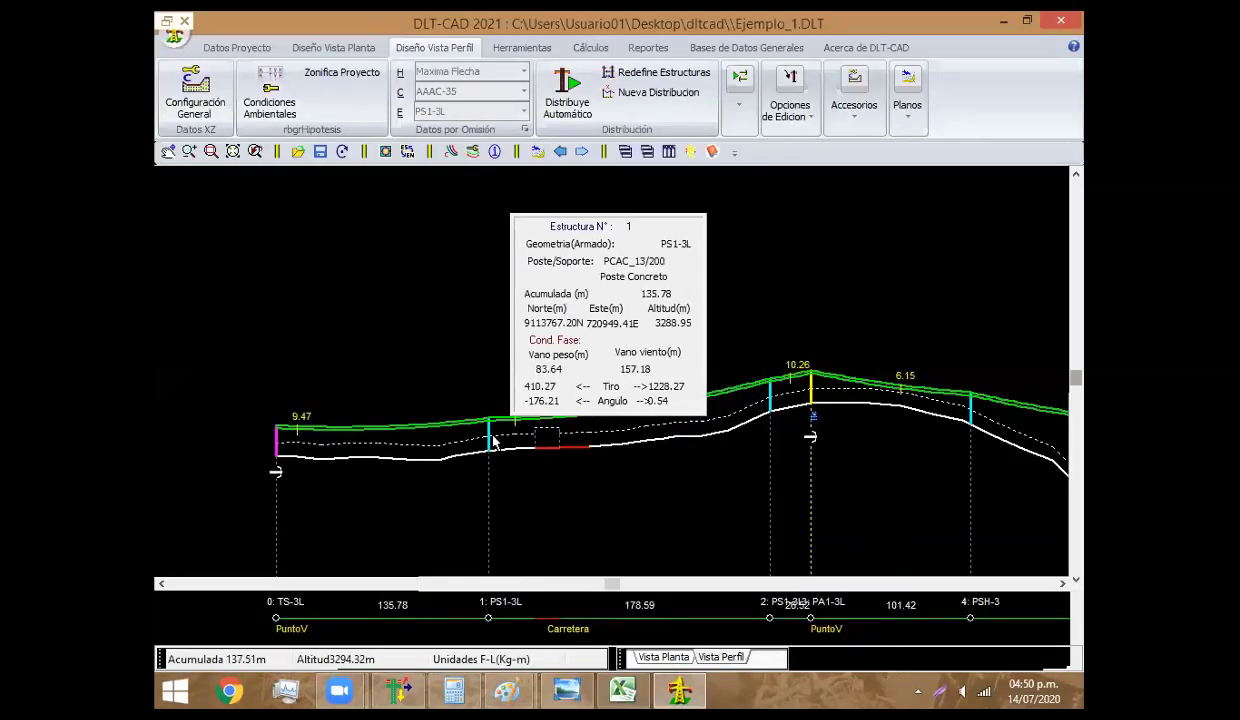
Drag support 2 (PS1-3L) along the profile with Arrastra Soporte, first left, then back right
right_click(636, 373)
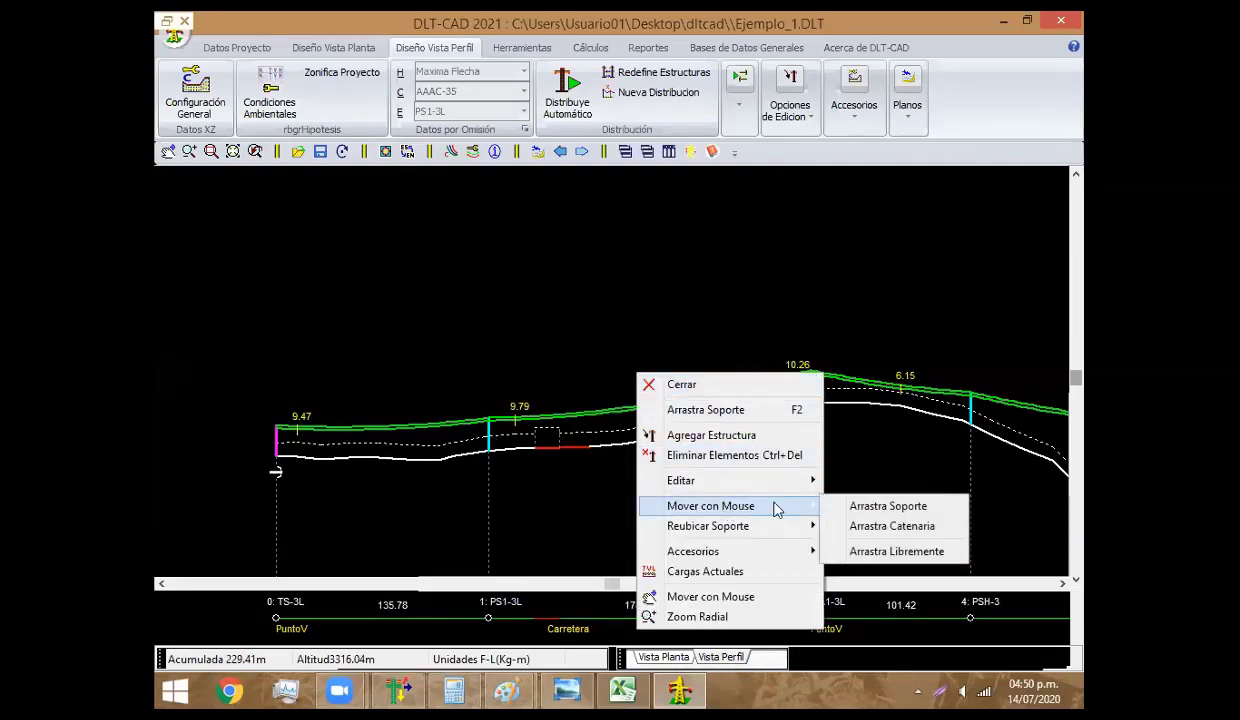
left_click(888, 506)
left_click_drag(768, 405, 672, 426)
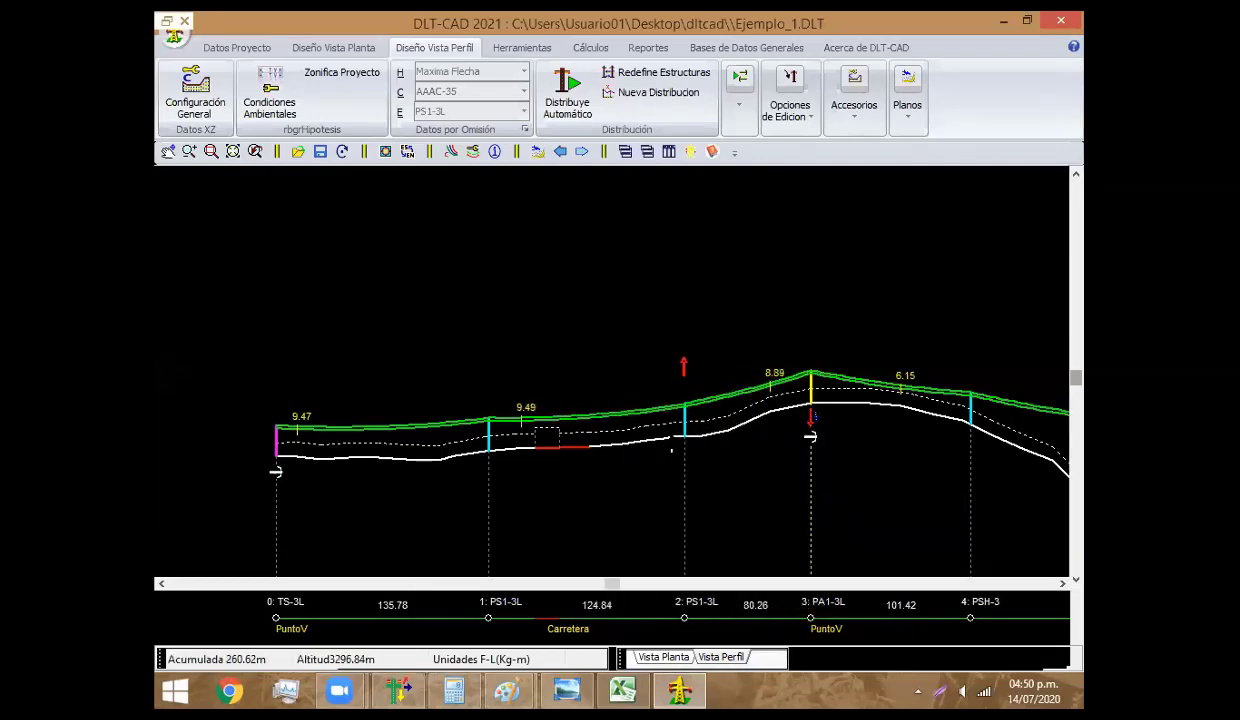
right_click(512, 397)
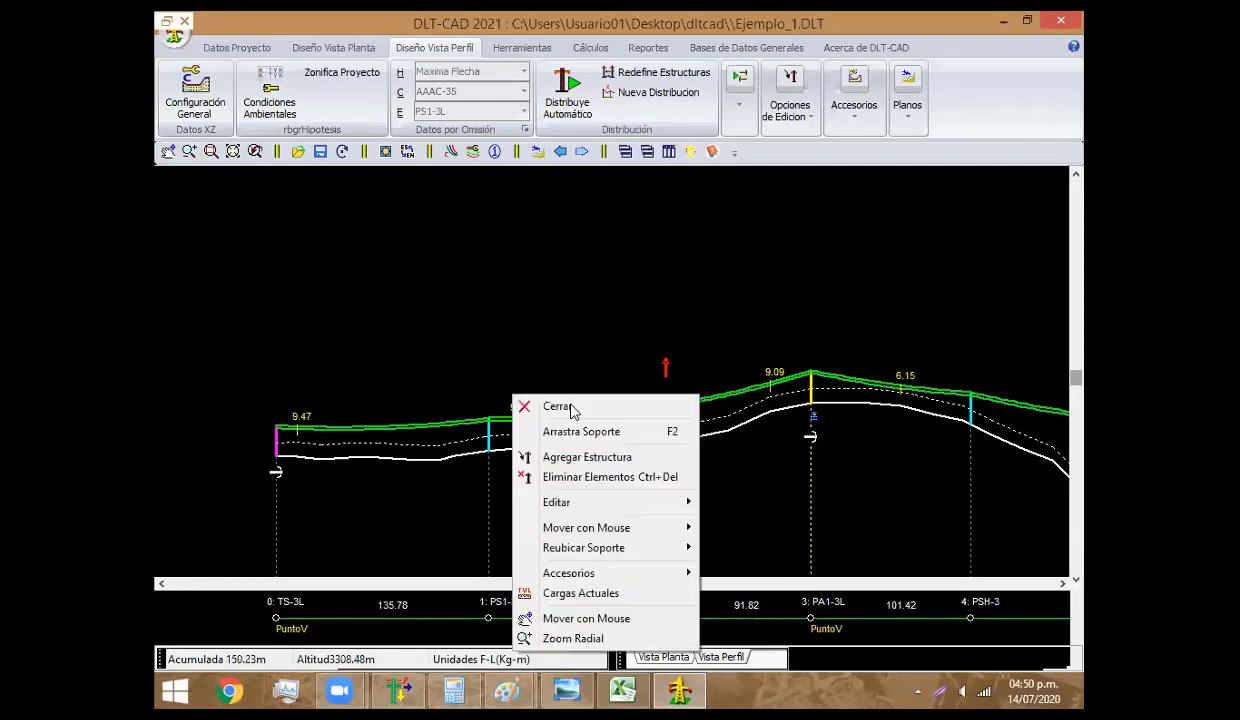
left_click(490, 447)
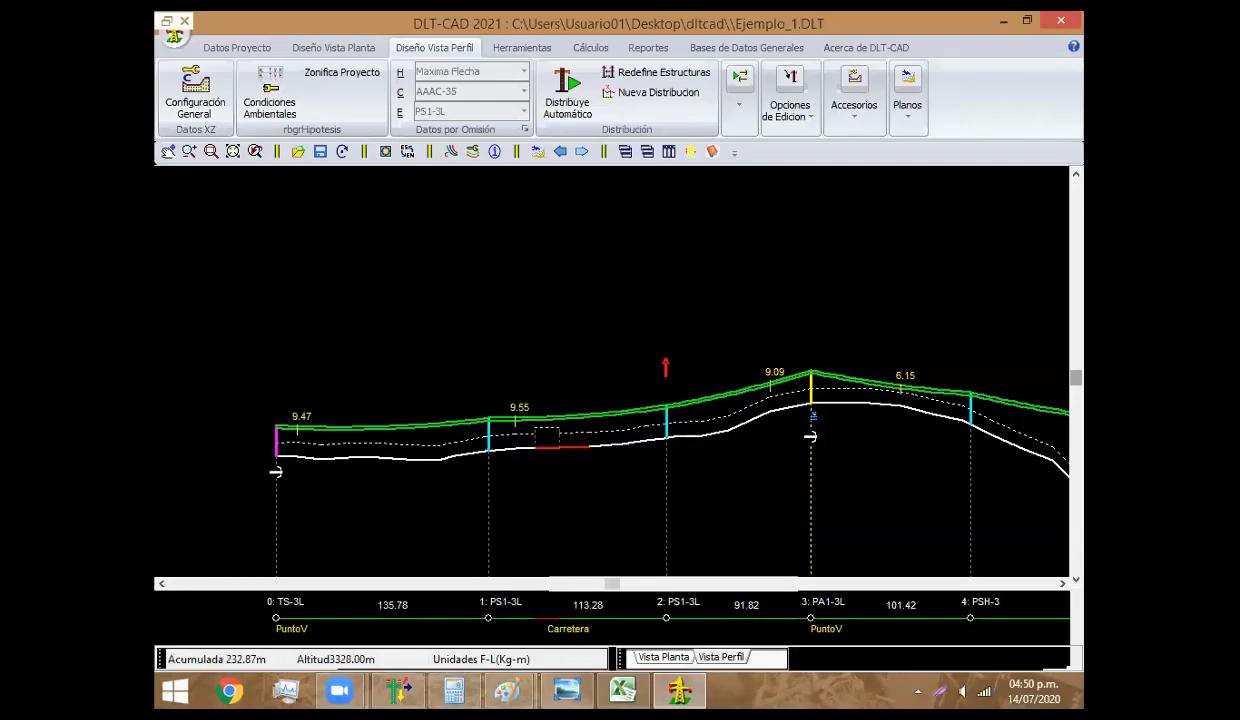
right_click(642, 343)
left_click(893, 476)
left_click_drag(668, 433, 727, 430)
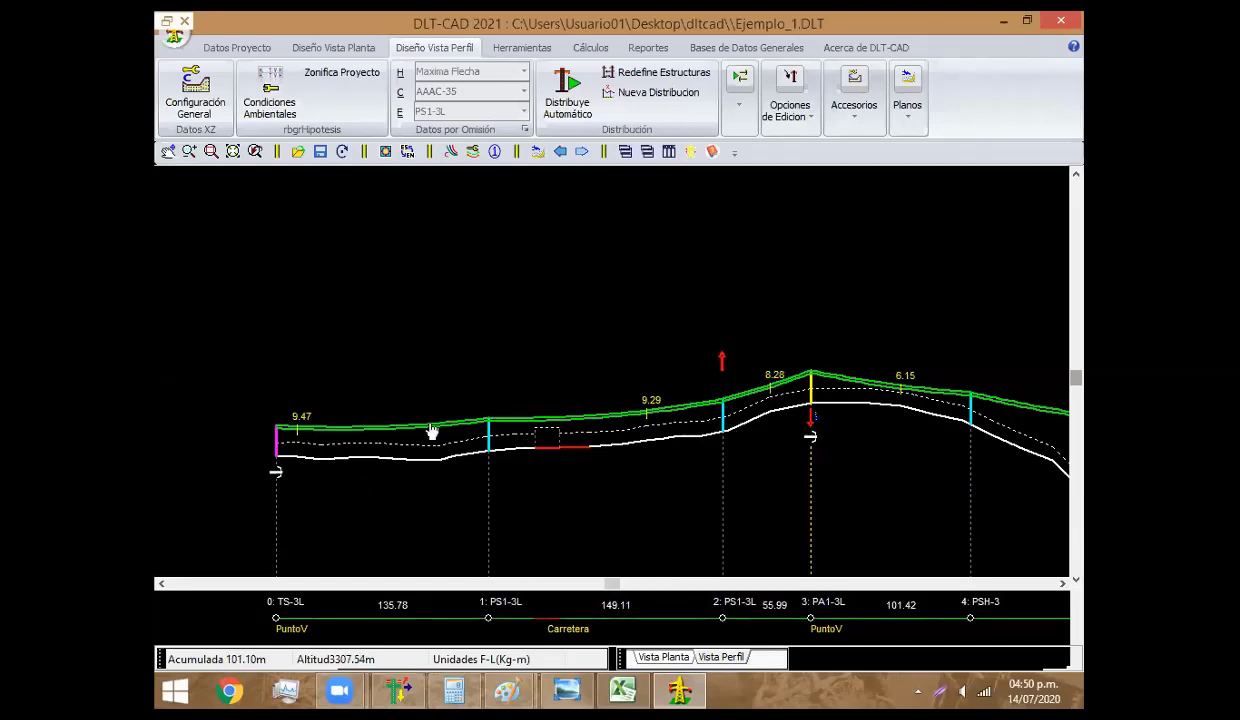
right_click(540, 331)
left_click(560, 344)
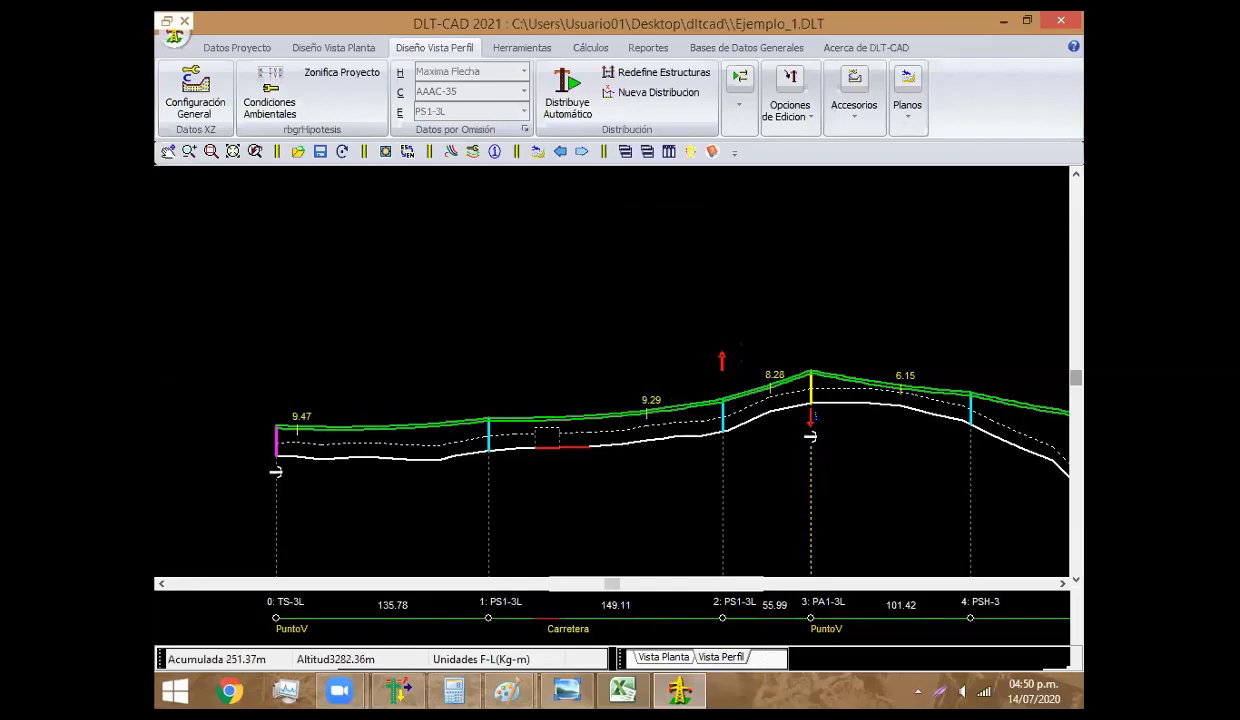
Fix support 2 at its final position, giving adjacent spans of 132.93 m and 72.17 m
right_click(733, 370)
mouse_move(928, 346)
left_click(895, 347)
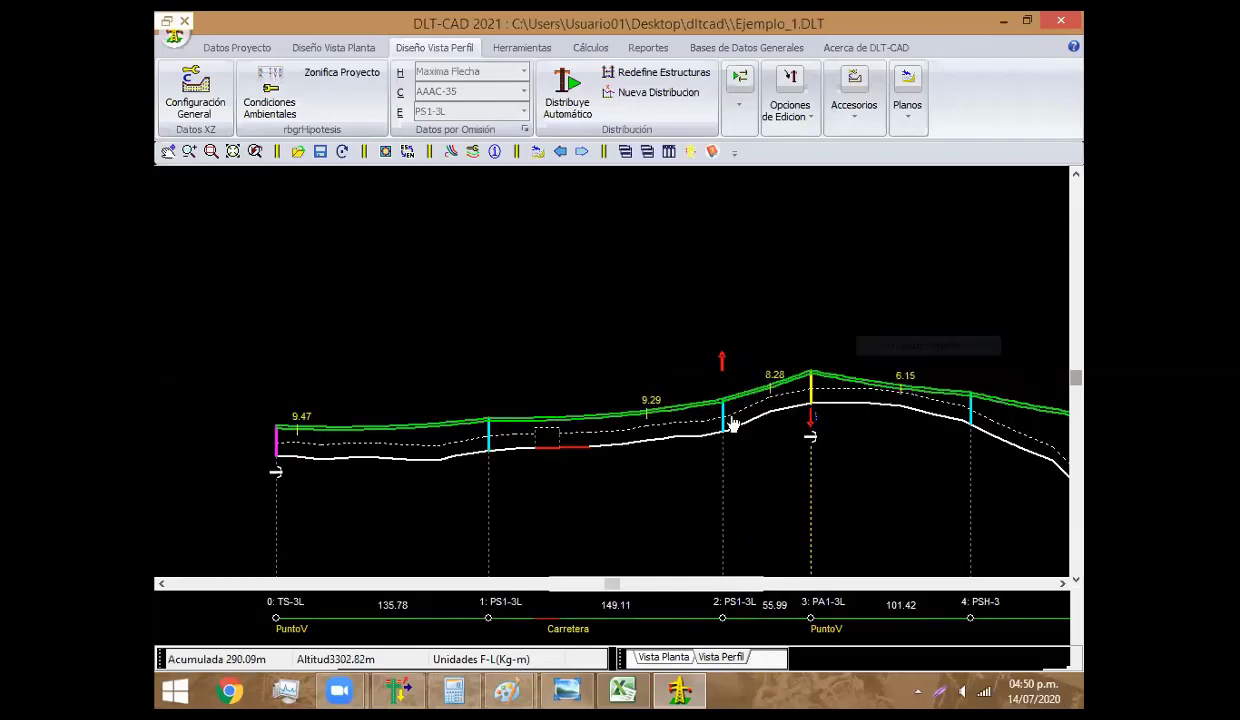
left_click(699, 430)
right_click(609, 357)
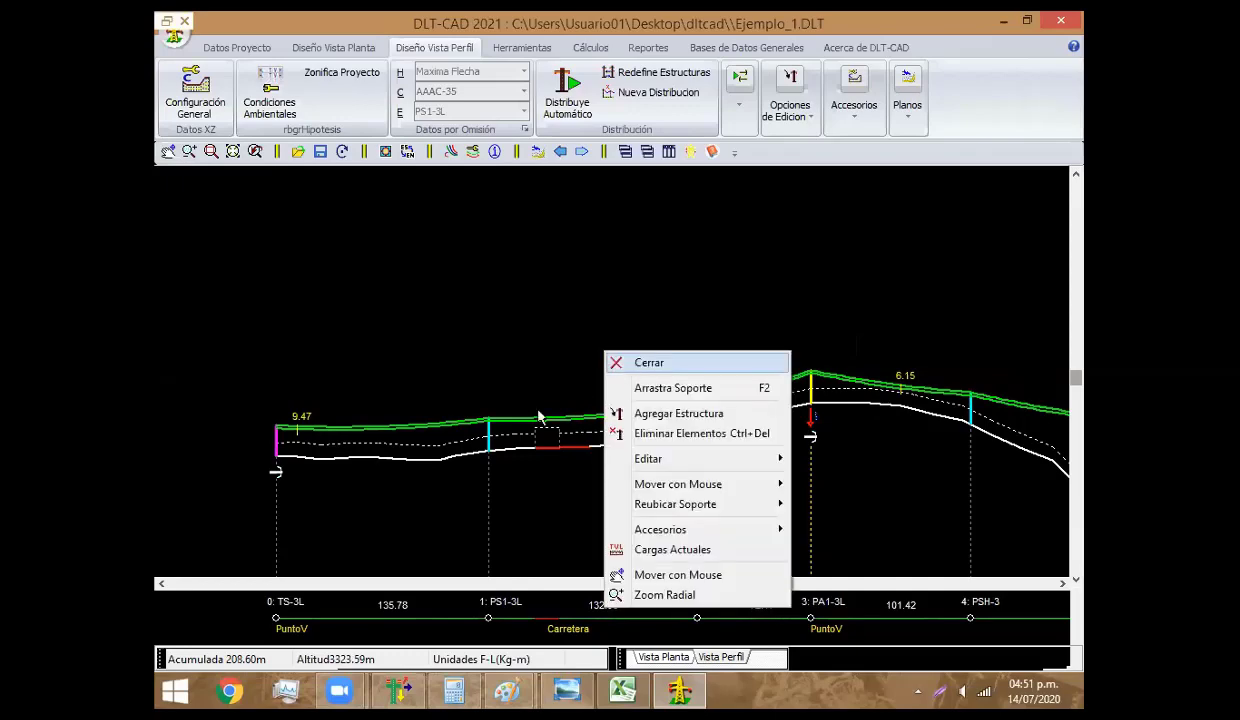
left_click(622, 361)
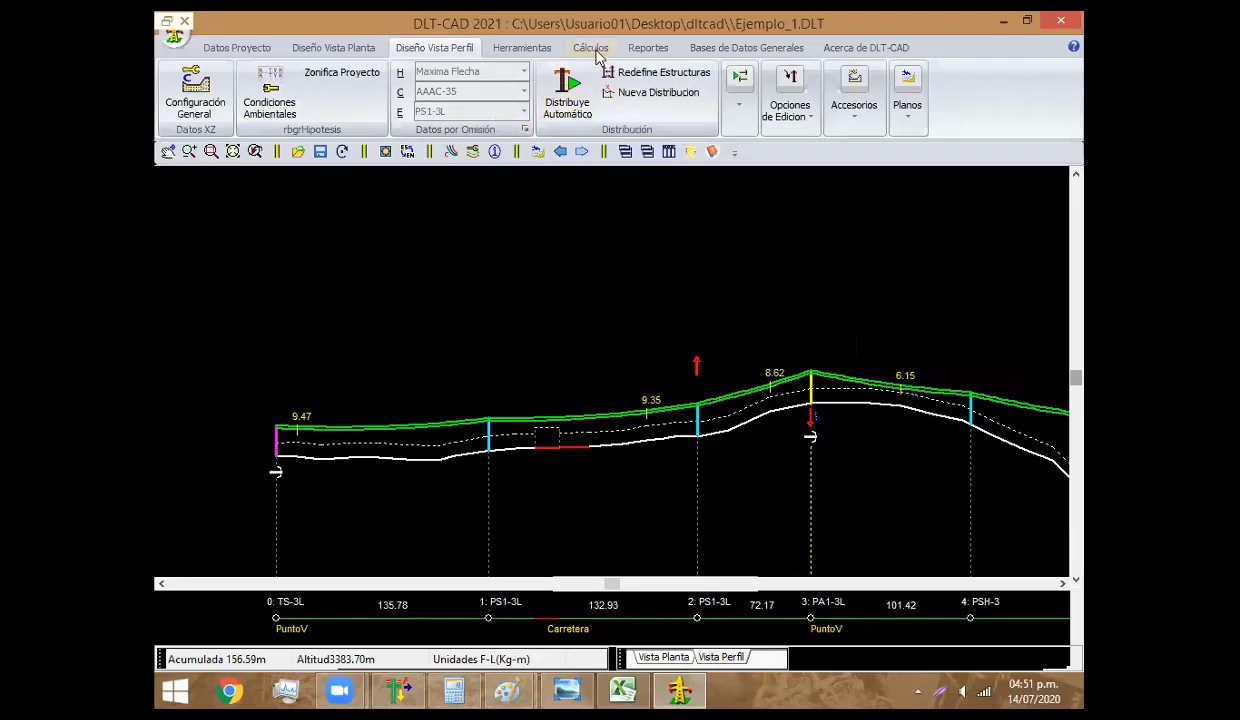
Recalculate CM Soportes CA under Máximo Viento: PA1-3L FS 0.96, PS1-3L above 2.00
left_click(592, 50)
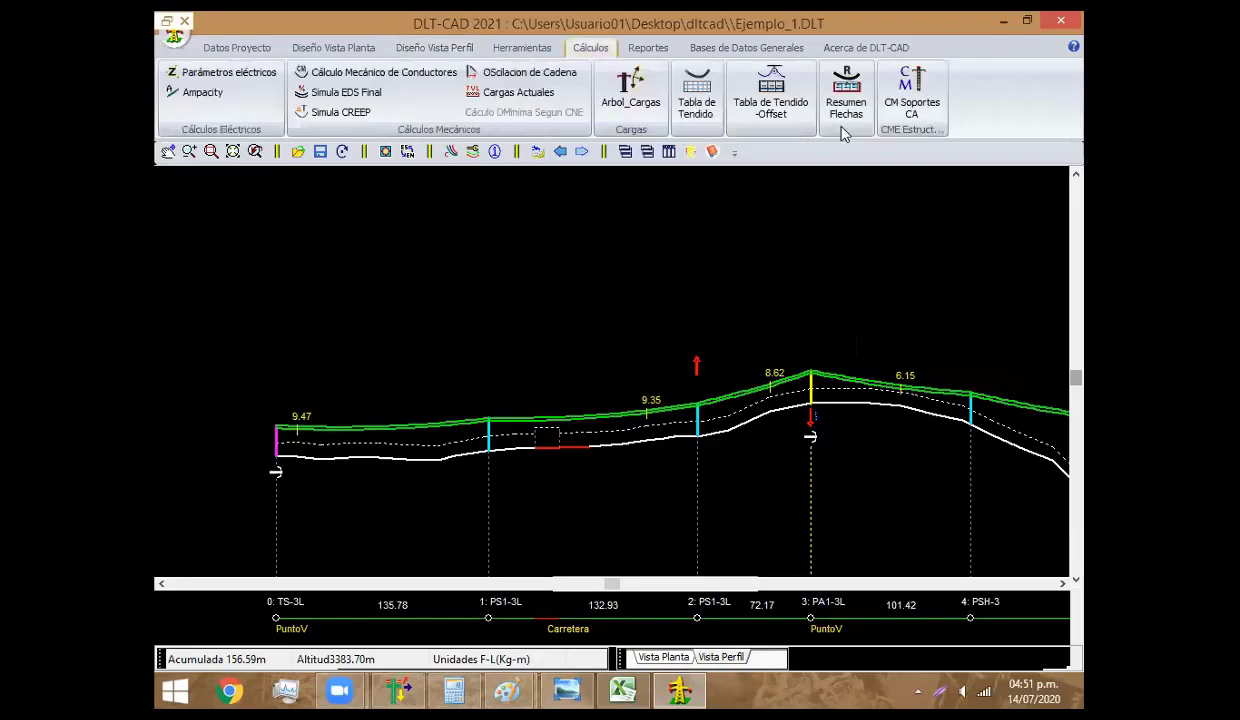
left_click(920, 95)
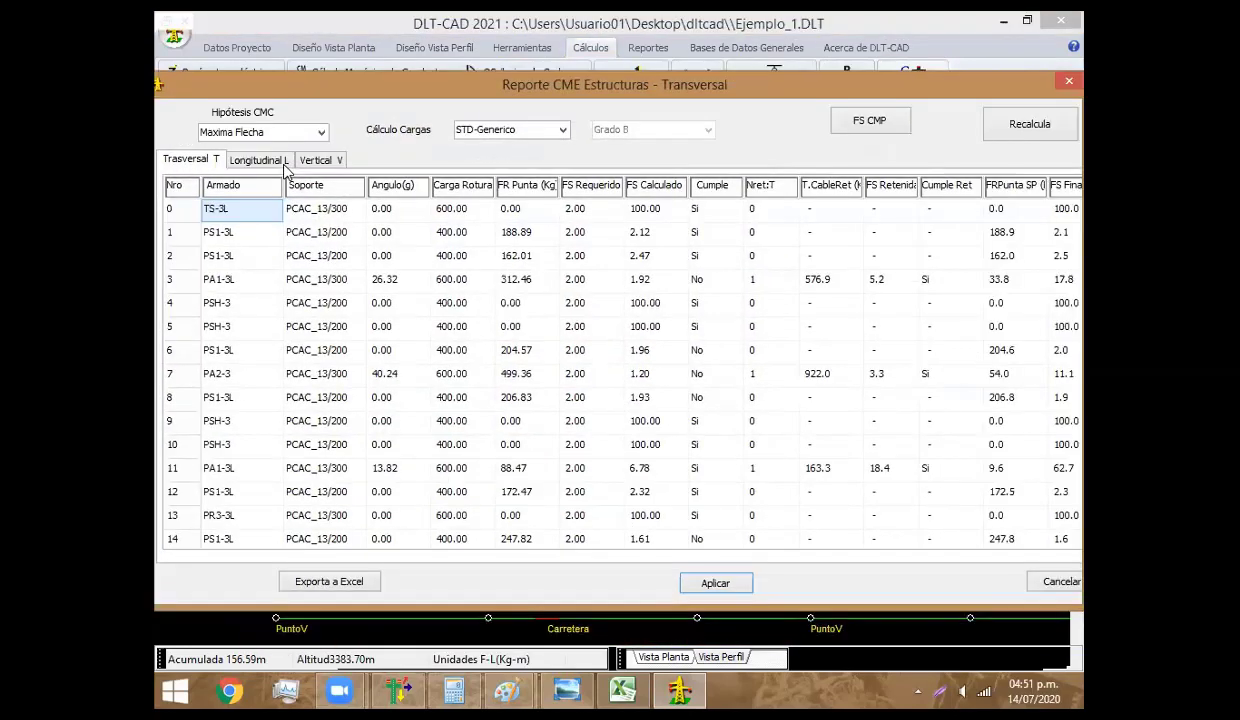
left_click(262, 132)
left_click(250, 158)
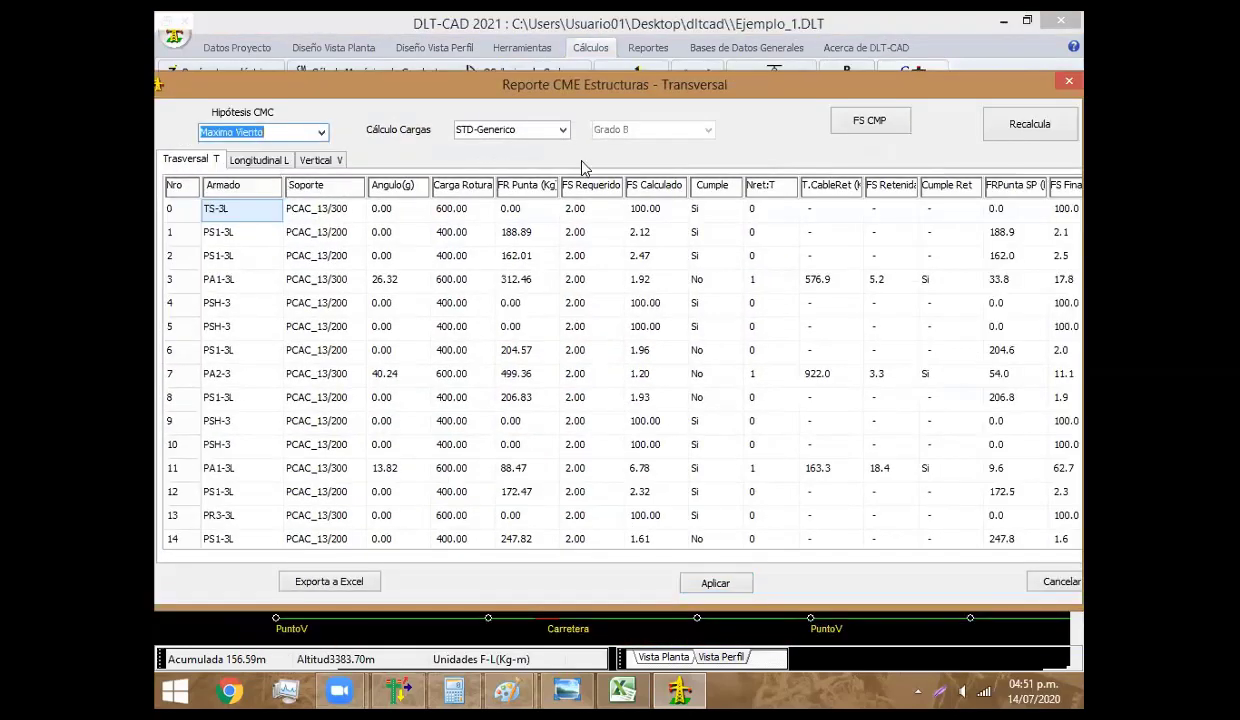
left_click(1028, 130)
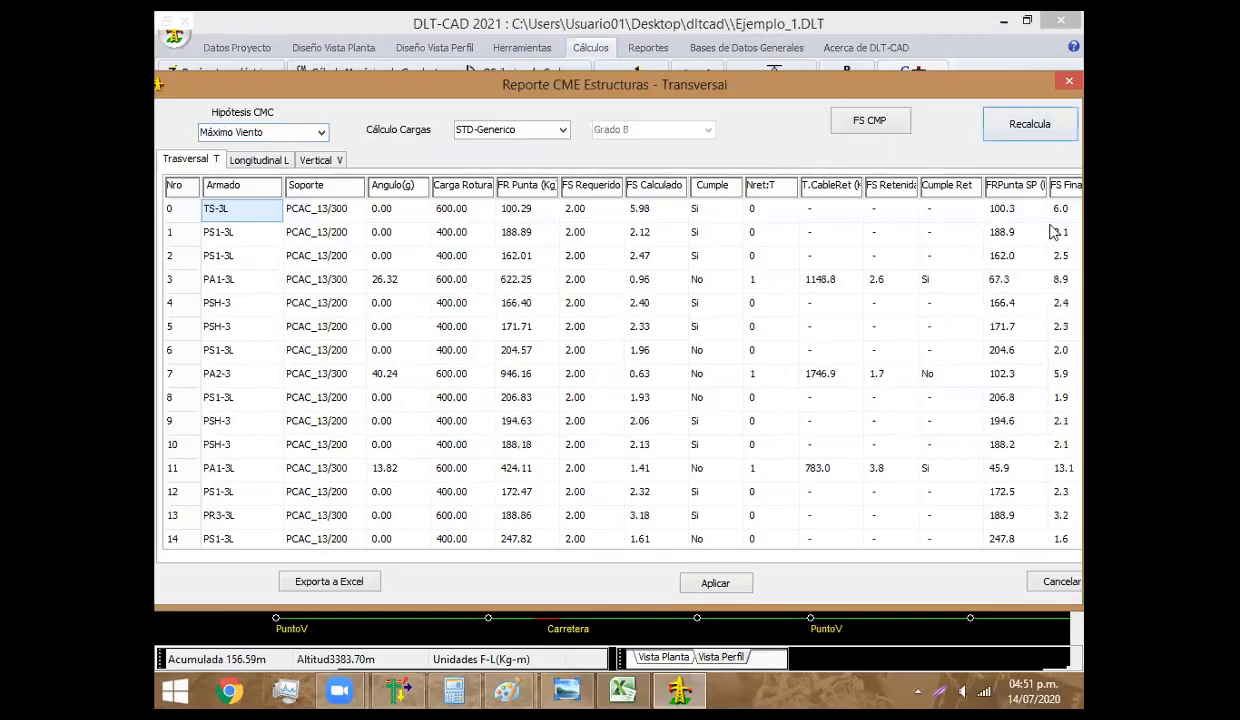
left_click(652, 233)
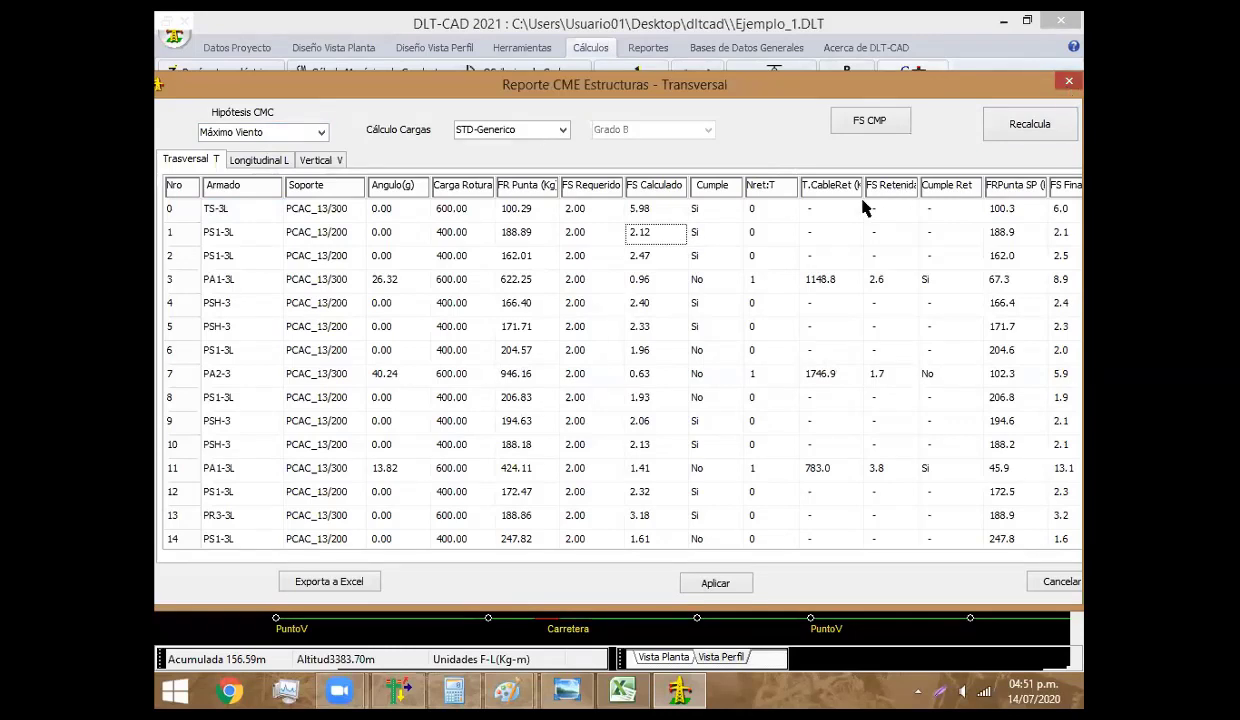
left_click(1068, 81)
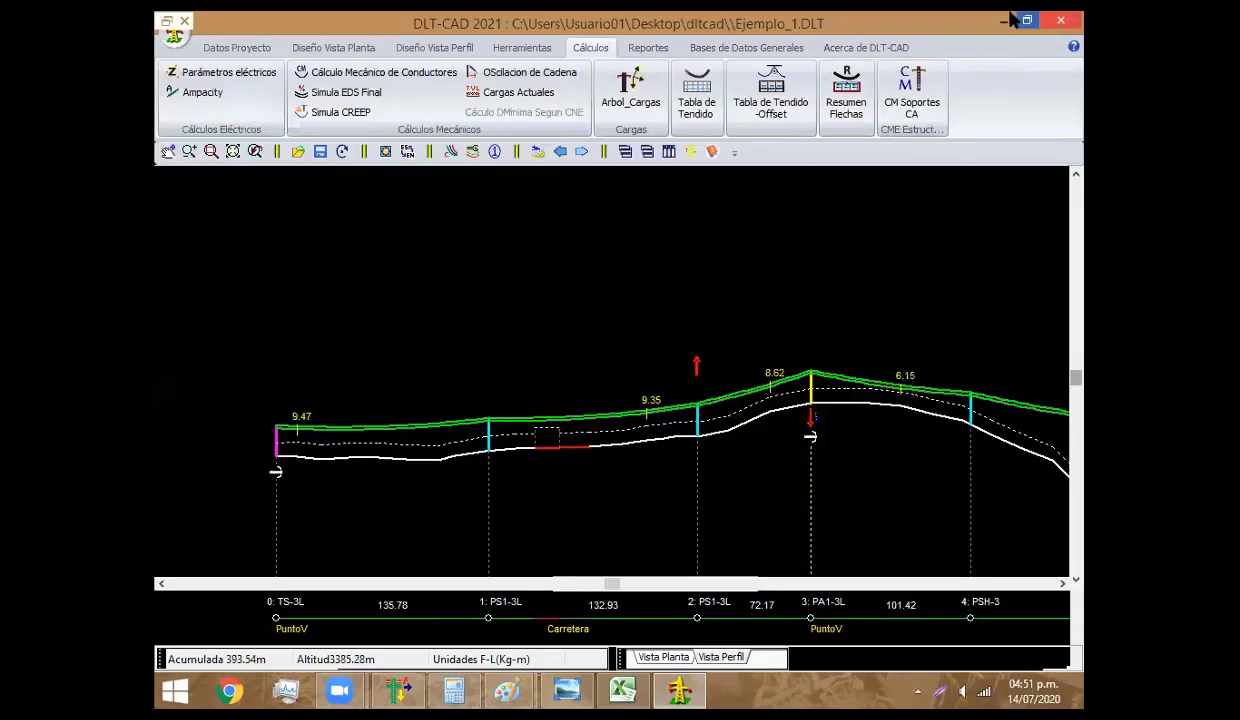
left_click(399, 688)
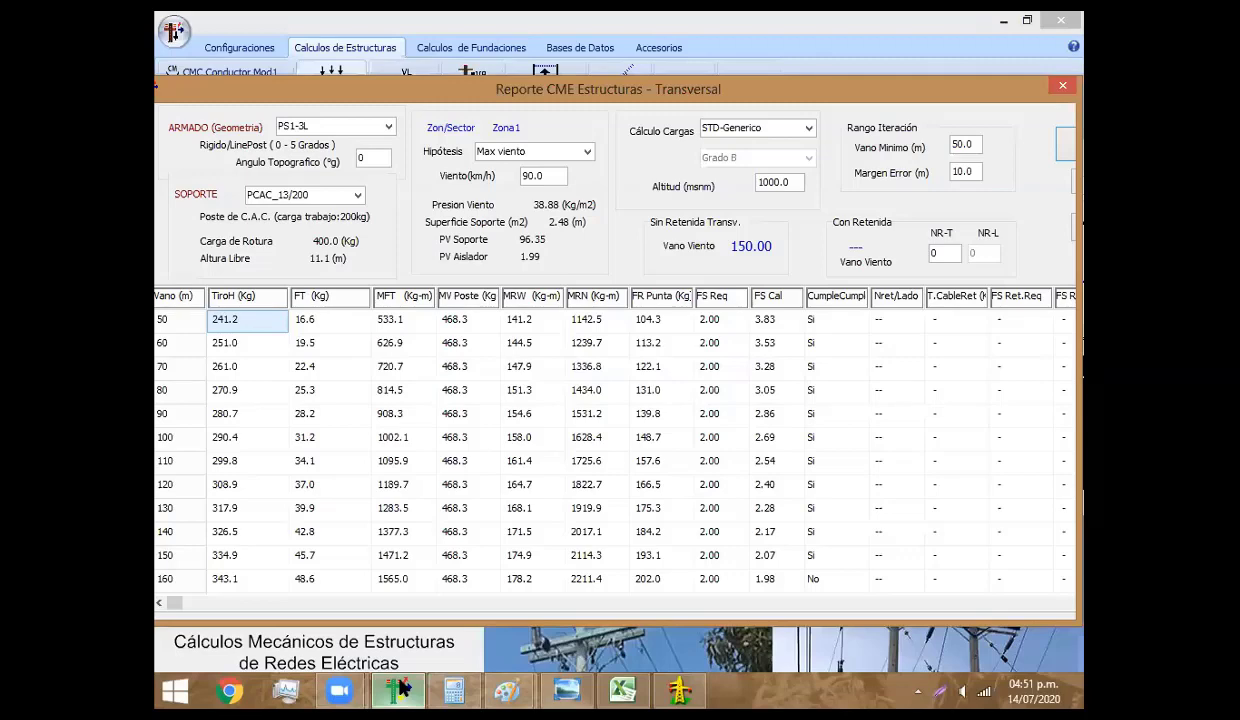
left_click(622, 688)
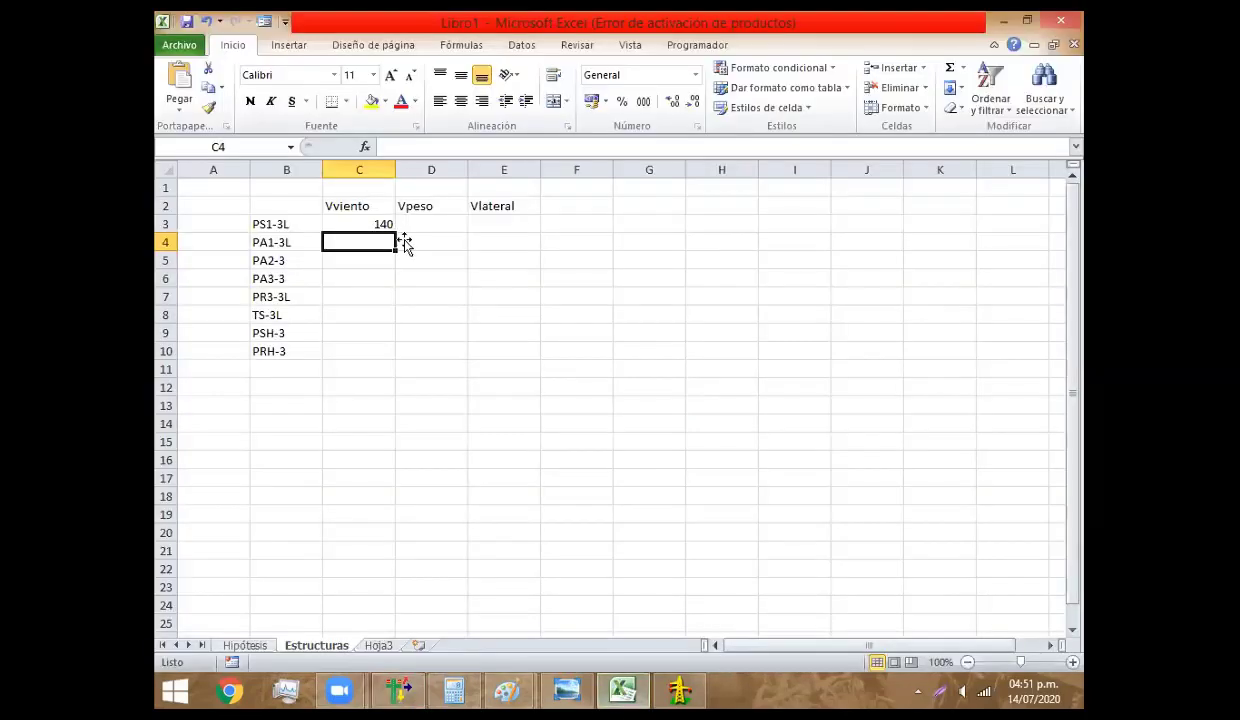
left_click(165, 169)
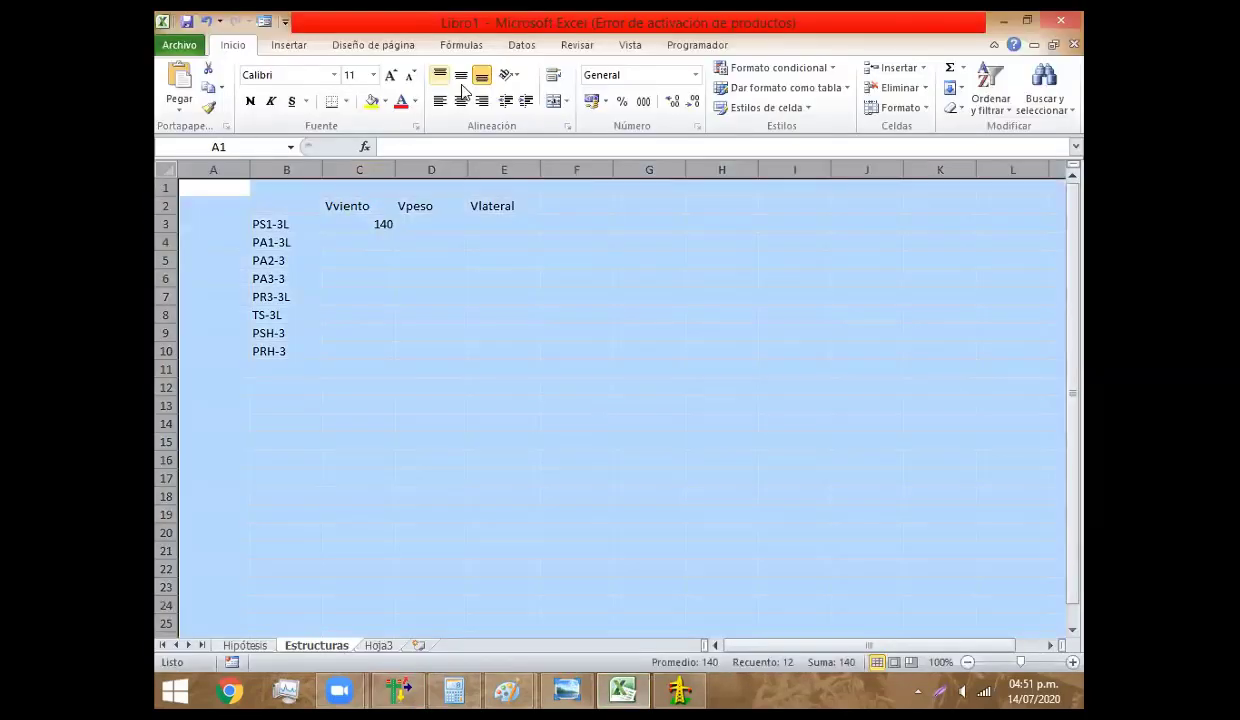
left_click(461, 101)
left_click(350, 240)
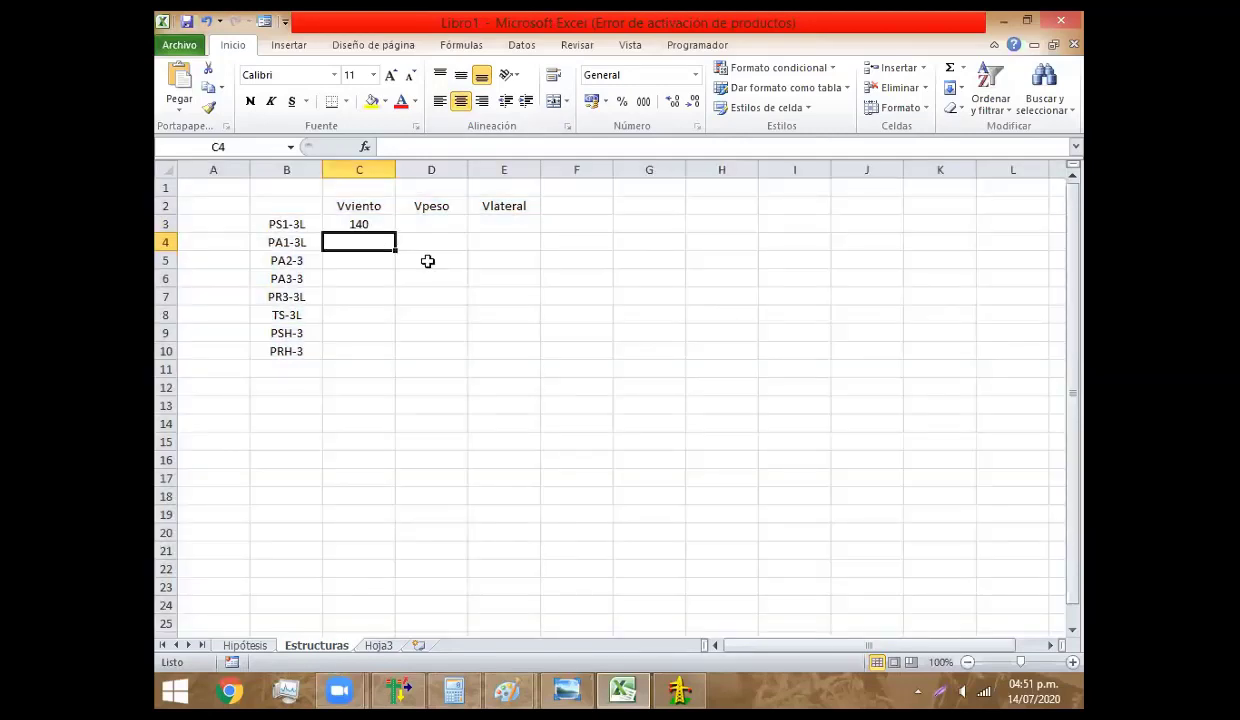
left_click(616, 688)
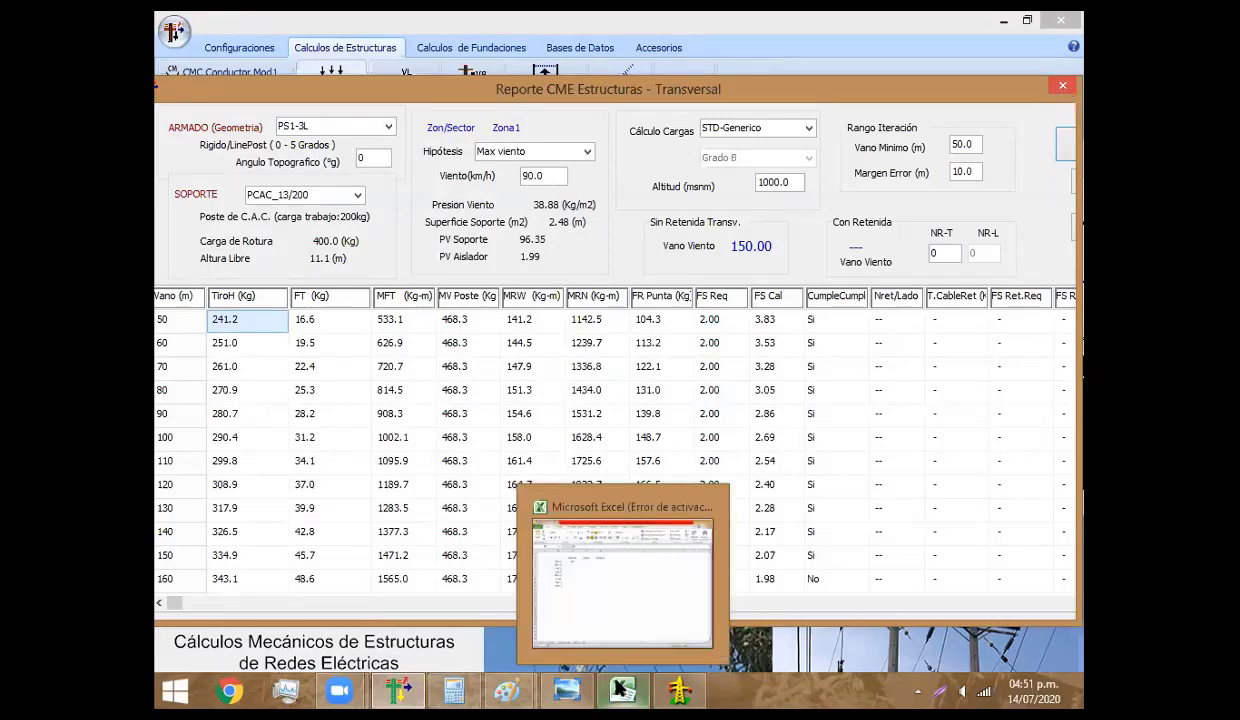
left_click(700, 580)
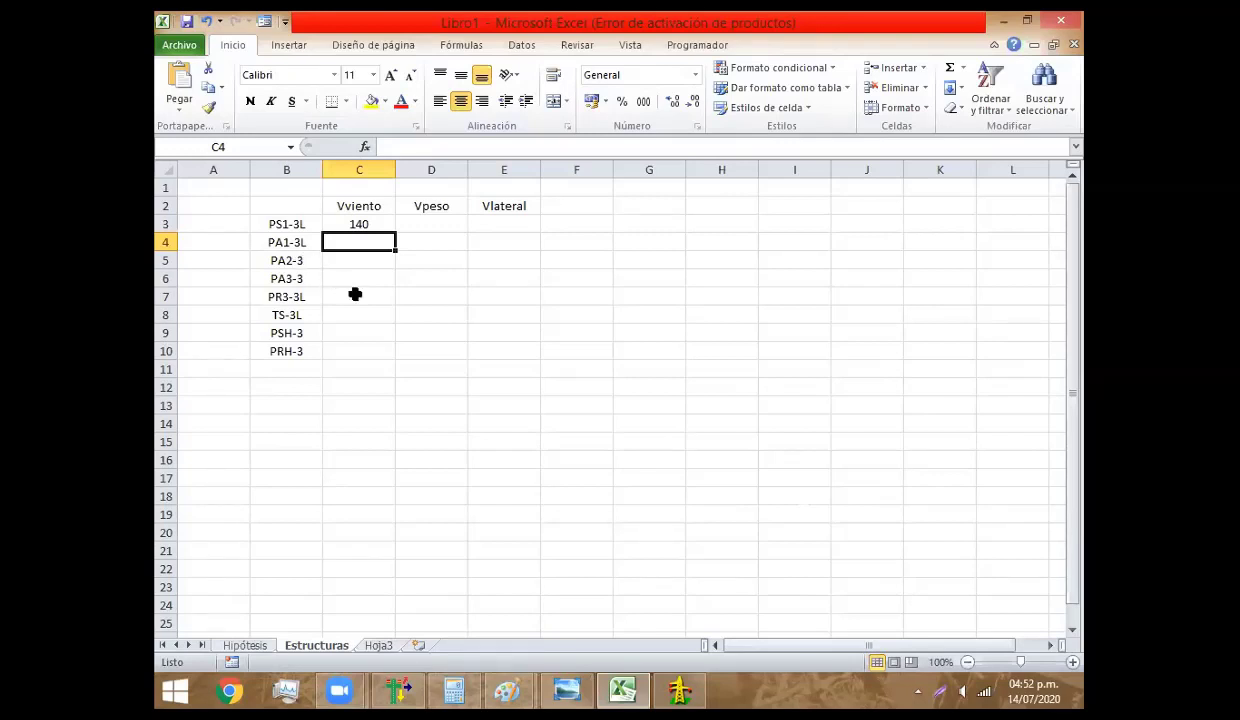
left_click(285, 293)
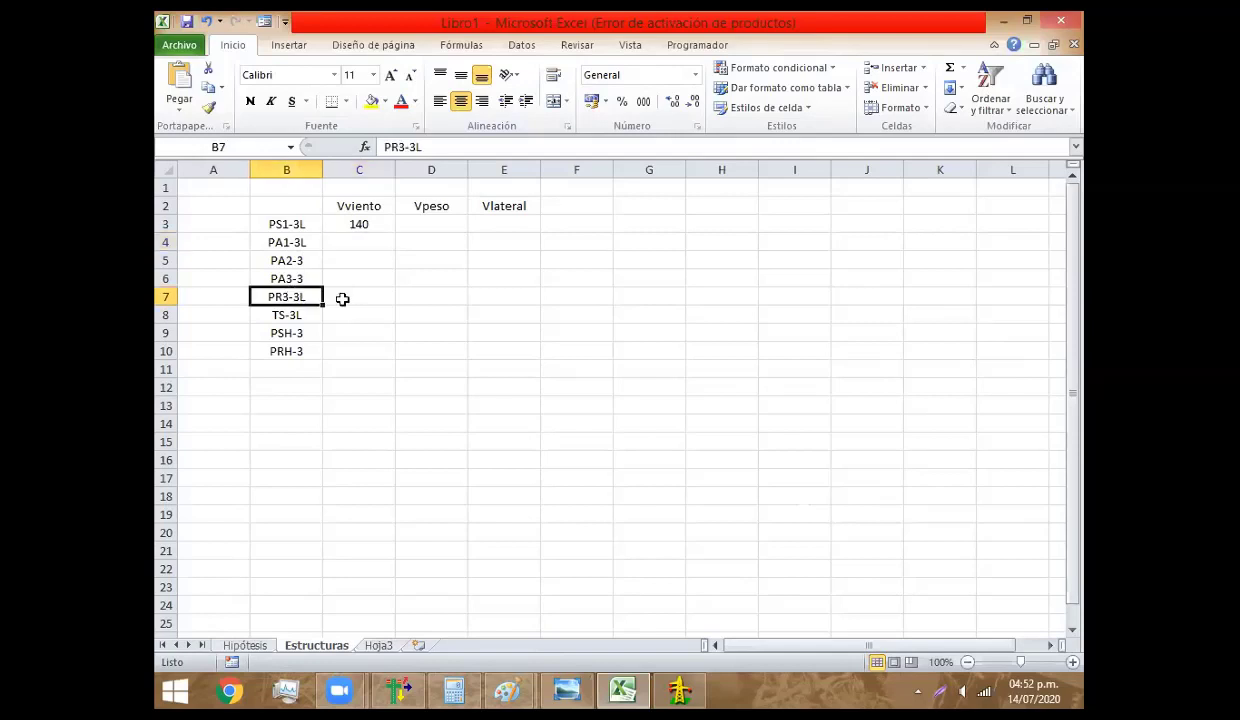
left_click(330, 296)
left_click(290, 290)
left_click(335, 296)
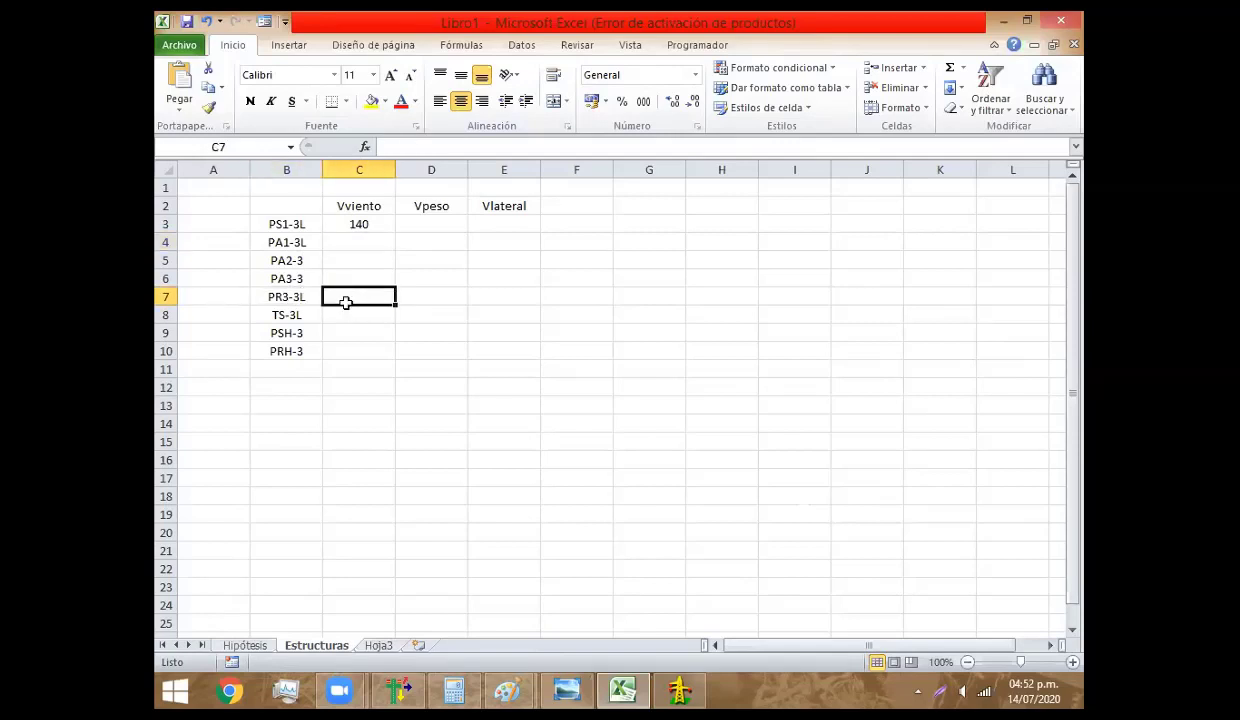
Recalculate CAMRELT's report for ARMADO PR3-3L on a PCAC_13/300 pole, giving a 280.00 wind span
left_click(646, 658)
left_click(388, 127)
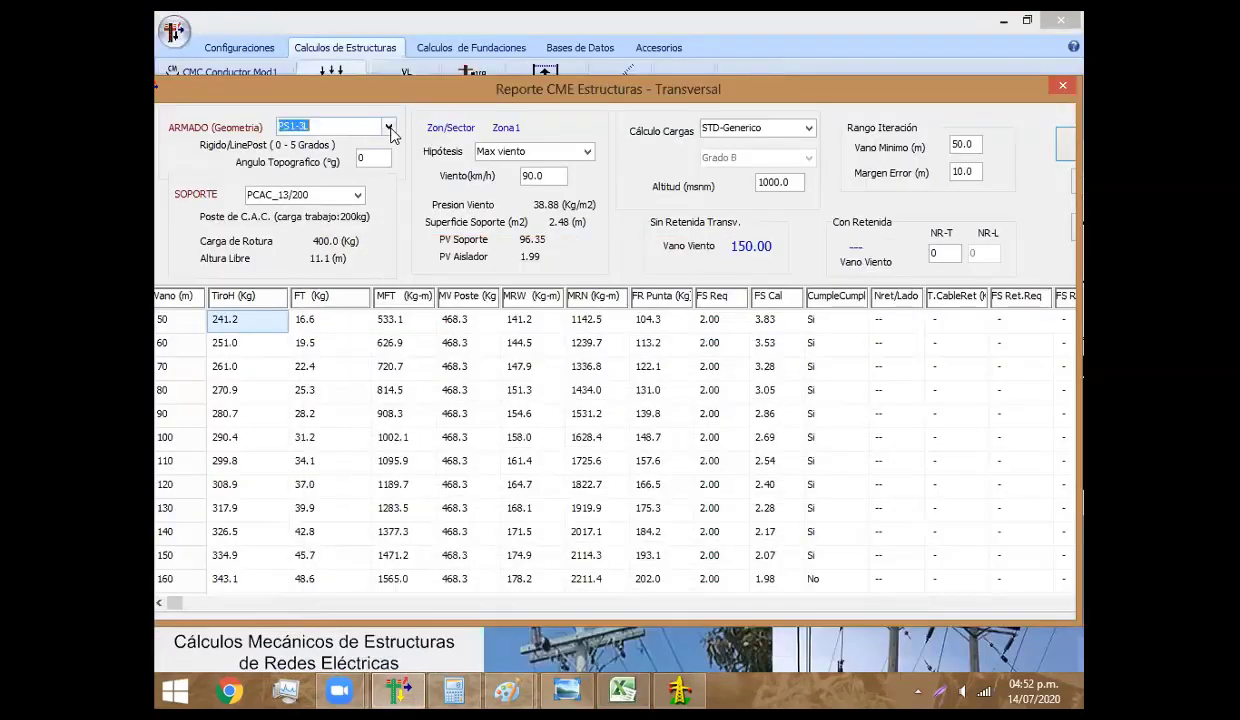
scroll(375, 195, "down", 1)
scroll(355, 190, "down", 1)
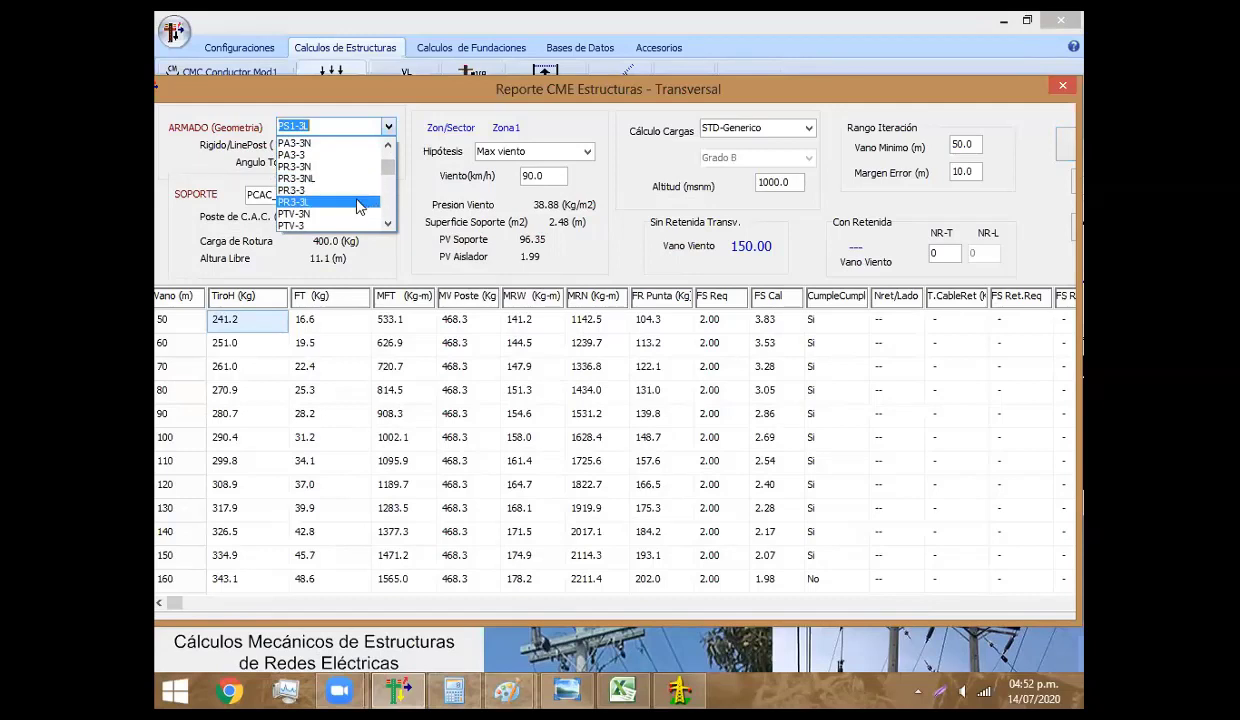
left_click(355, 201)
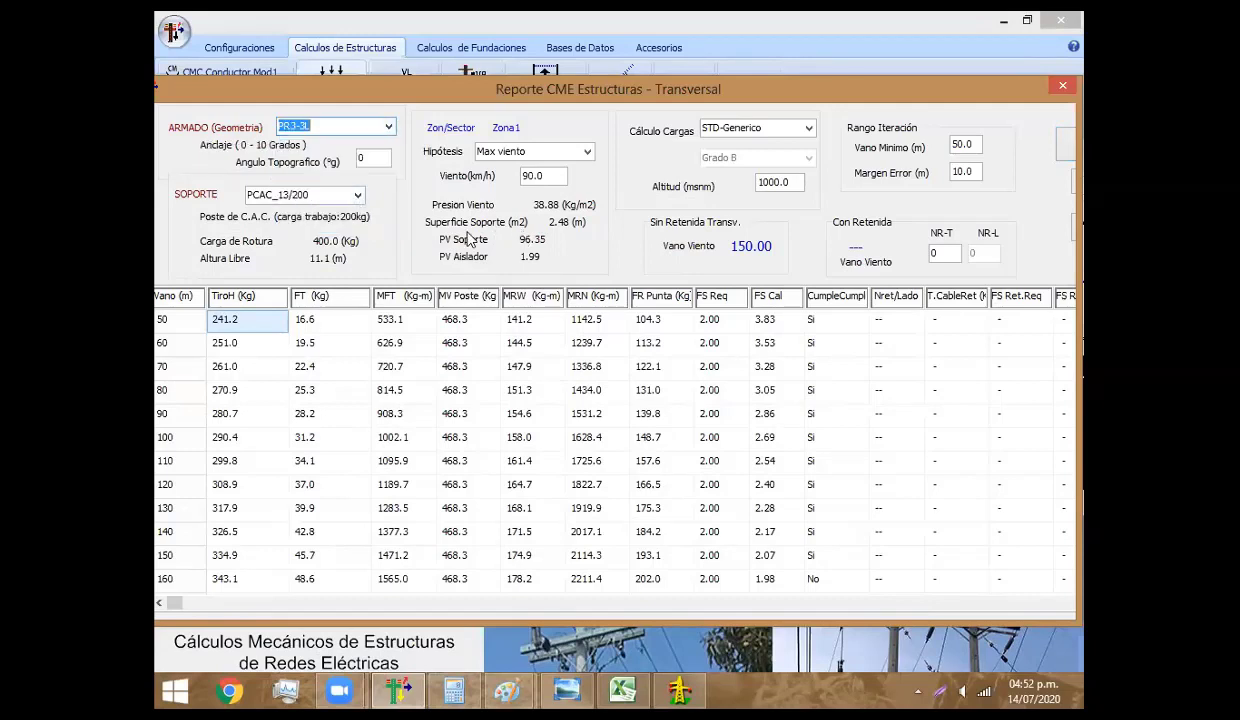
left_click(356, 197)
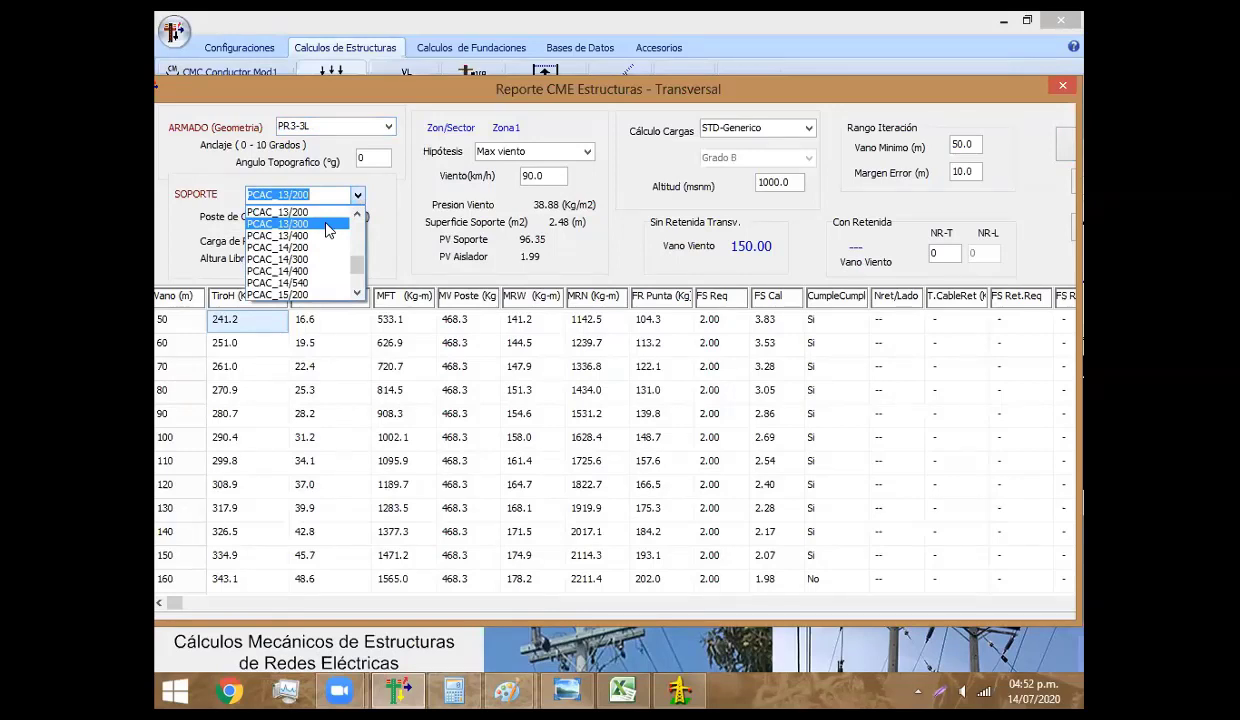
left_click(326, 226)
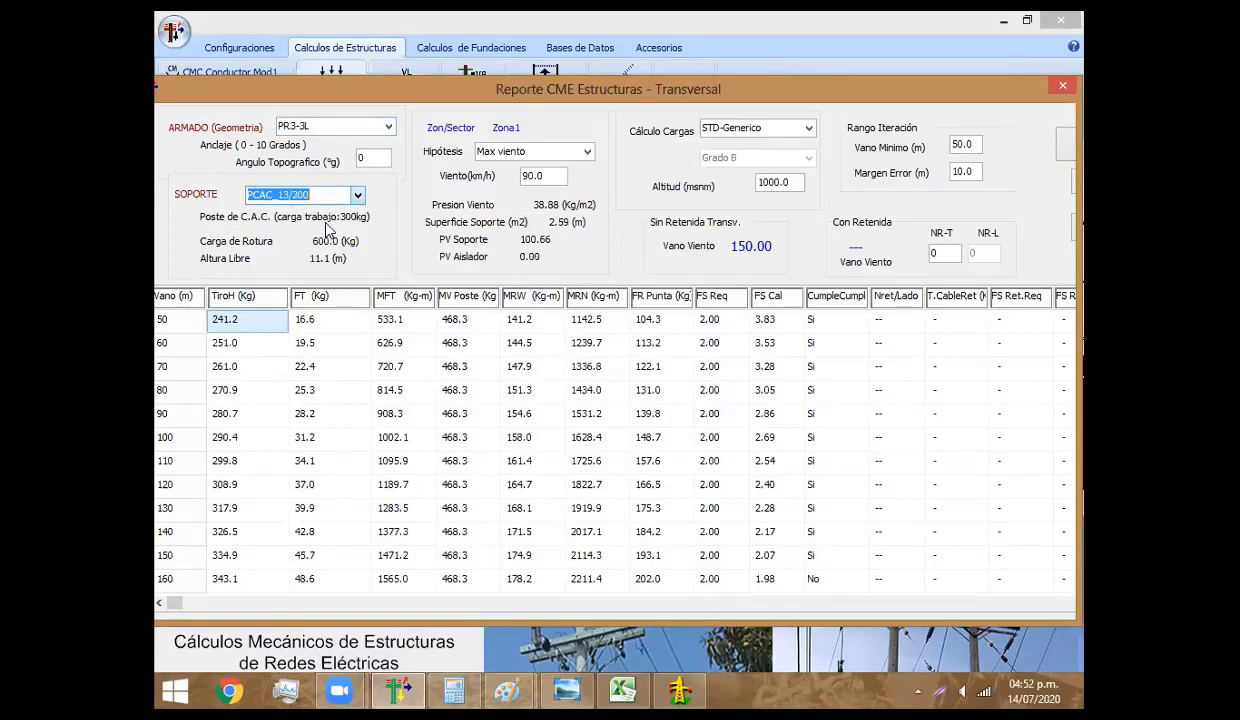
left_click(1066, 145)
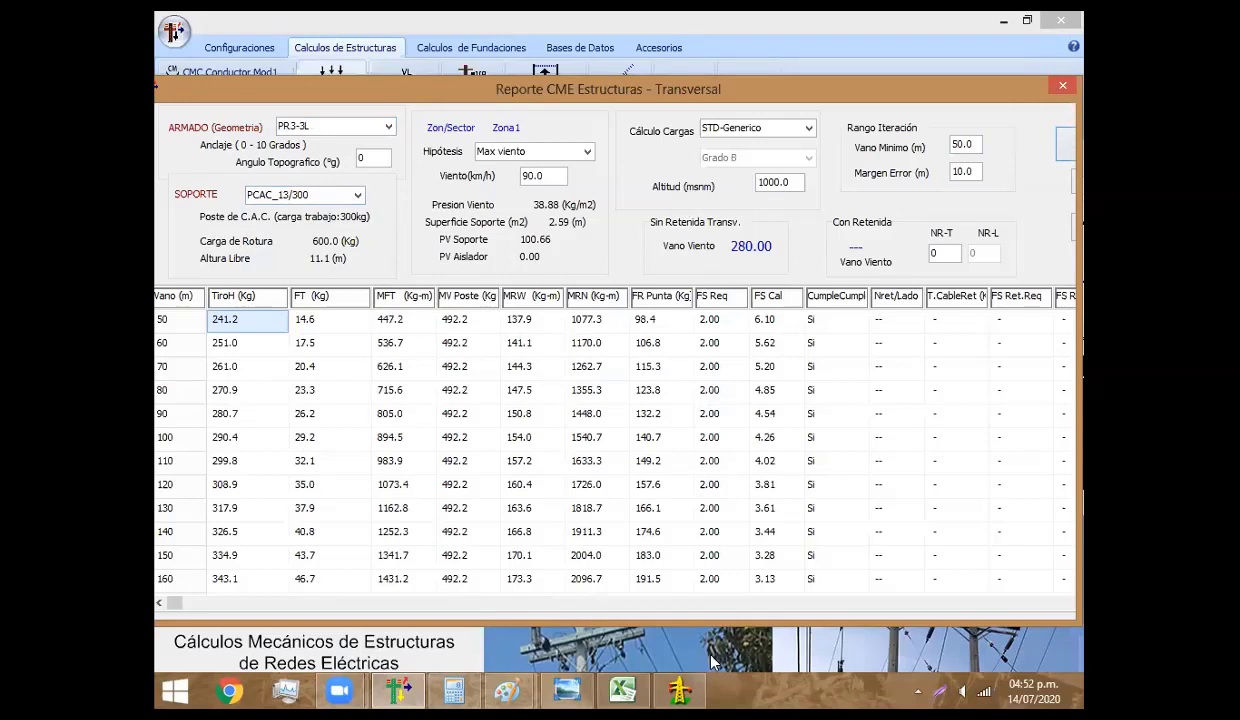
left_click(620, 688)
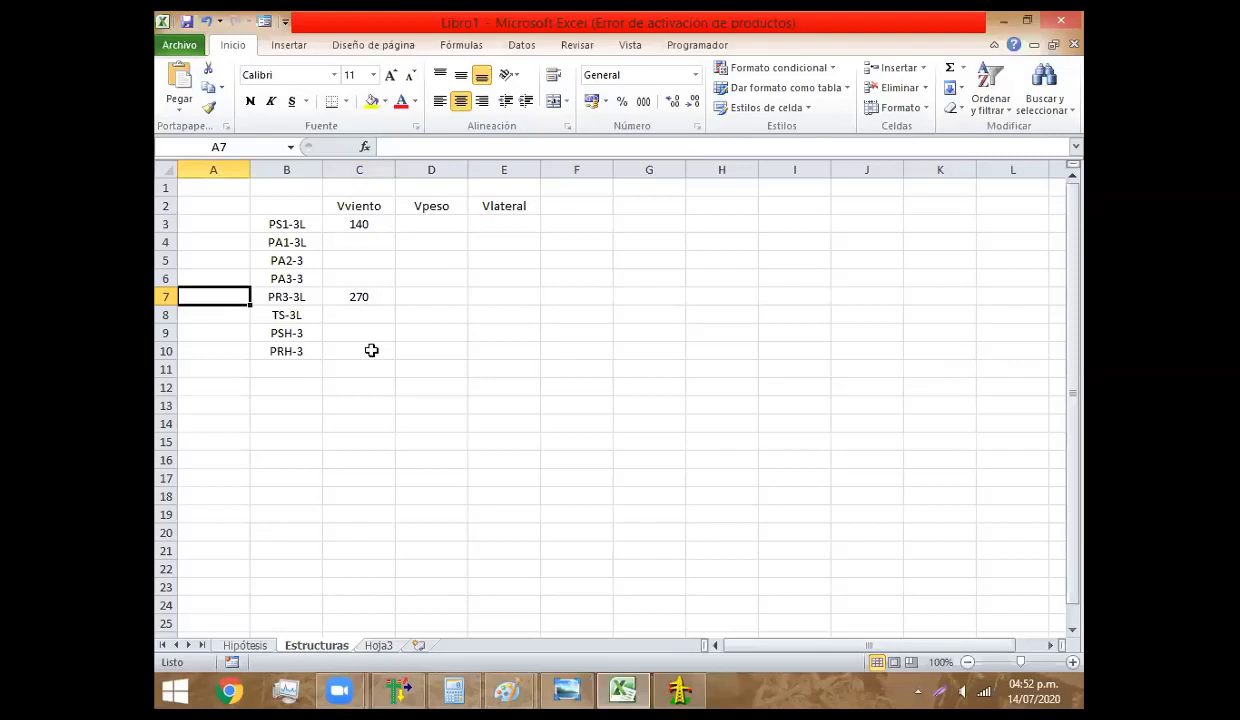
Enter pole type 13/300 for PR3-3L and 13/200 for PS1-3L in column A
type("13/")
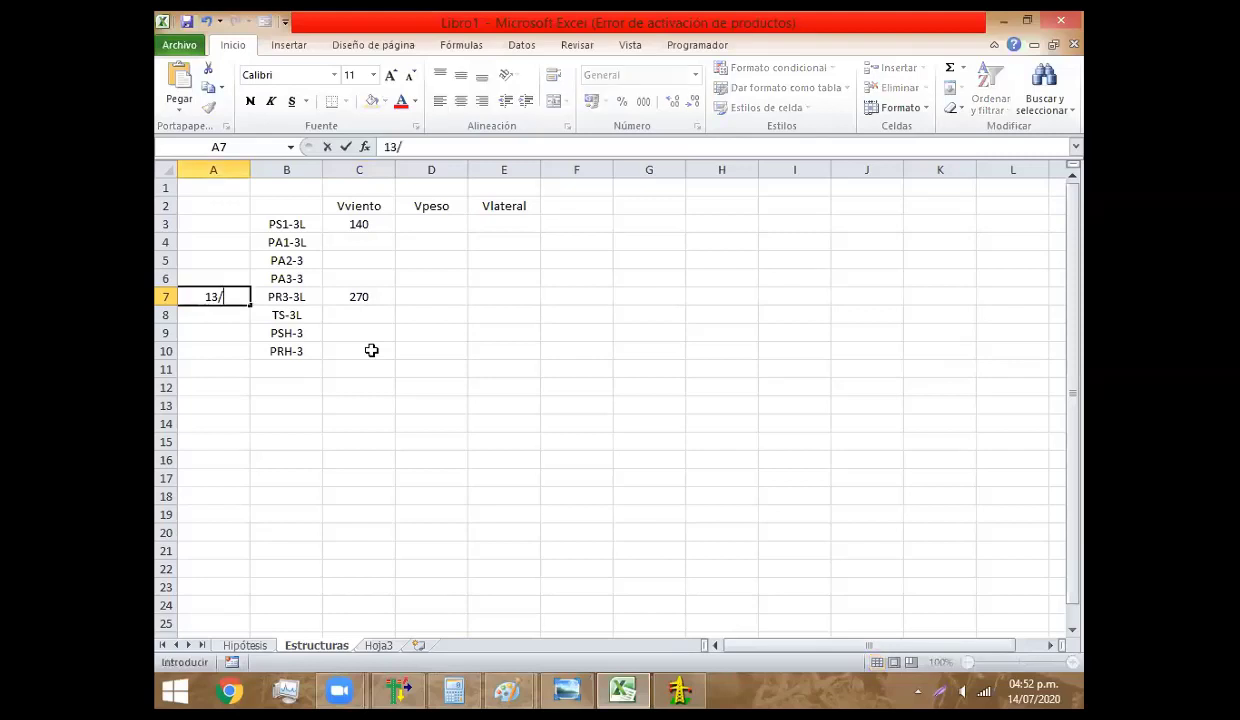
type("300")
key("Up")
key("Up")
key("Up")
key("Up")
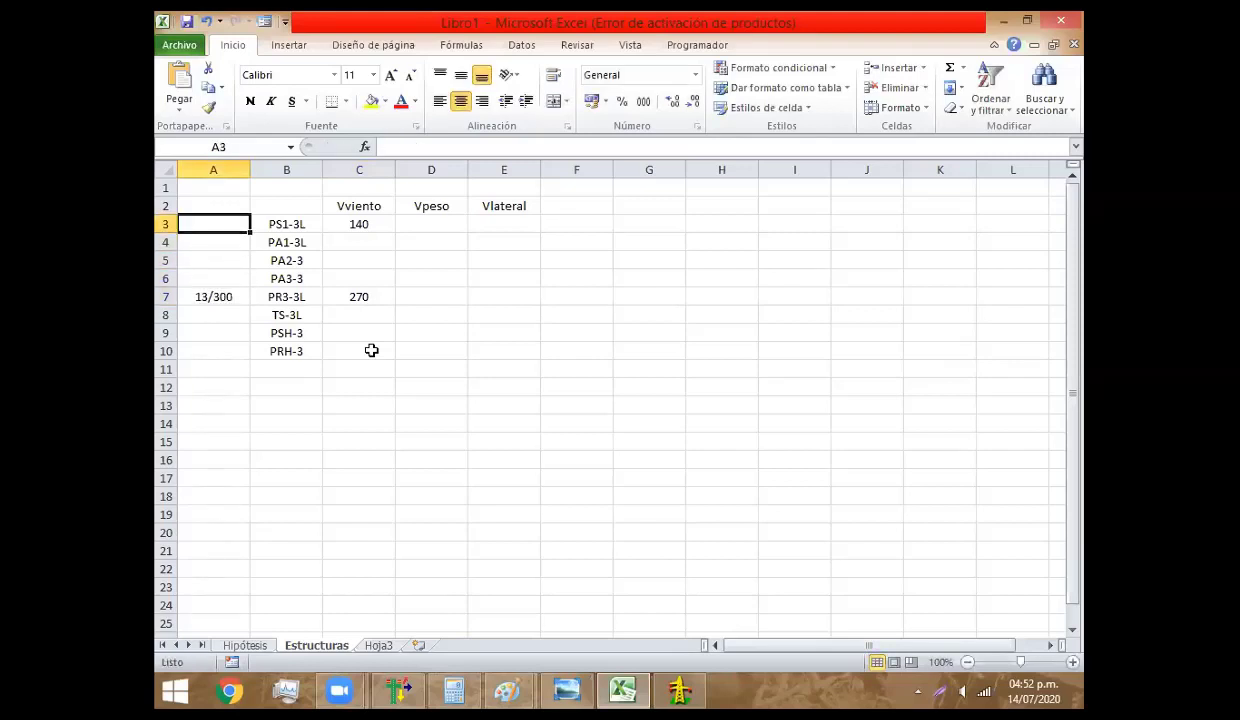
type("2")
key("BackSpace")
type("13")
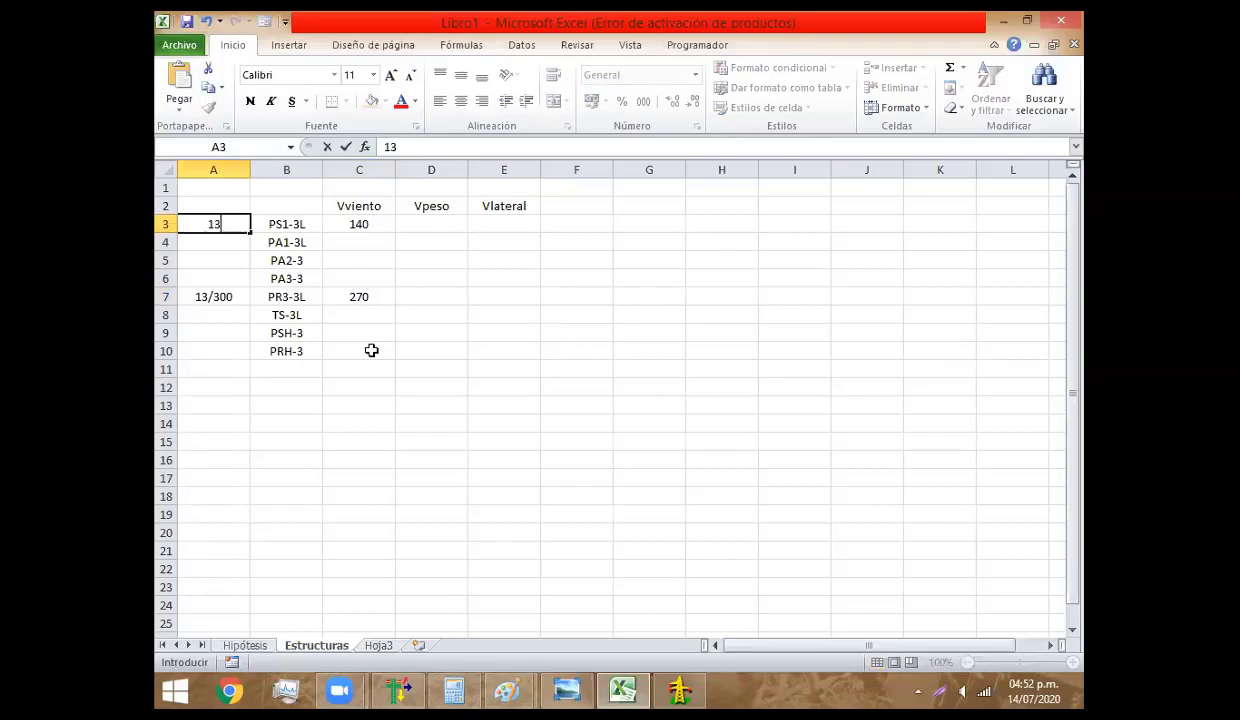
type("/200")
key("Return")
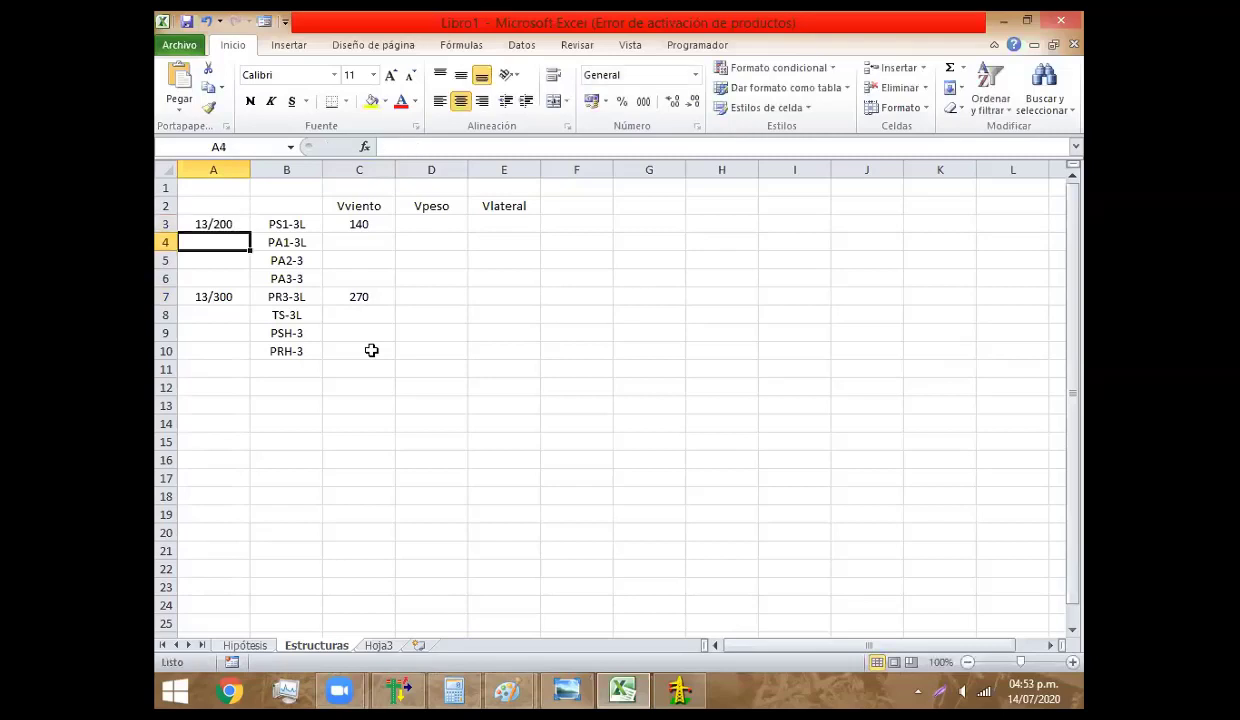
Copy 13/300 into the PA1-3L pole cell, undoing an accidental incrementing fill
left_click(216, 295)
key("ctrl+c")
left_click(222, 243)
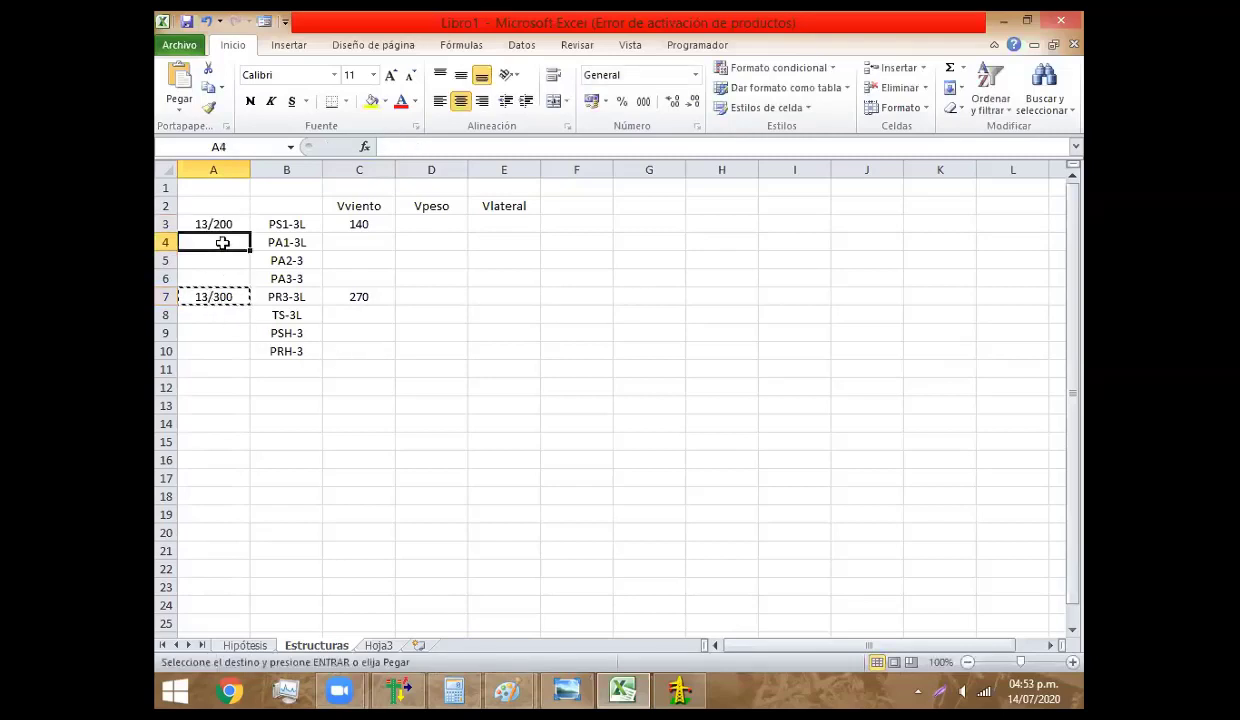
key("ctrl+v")
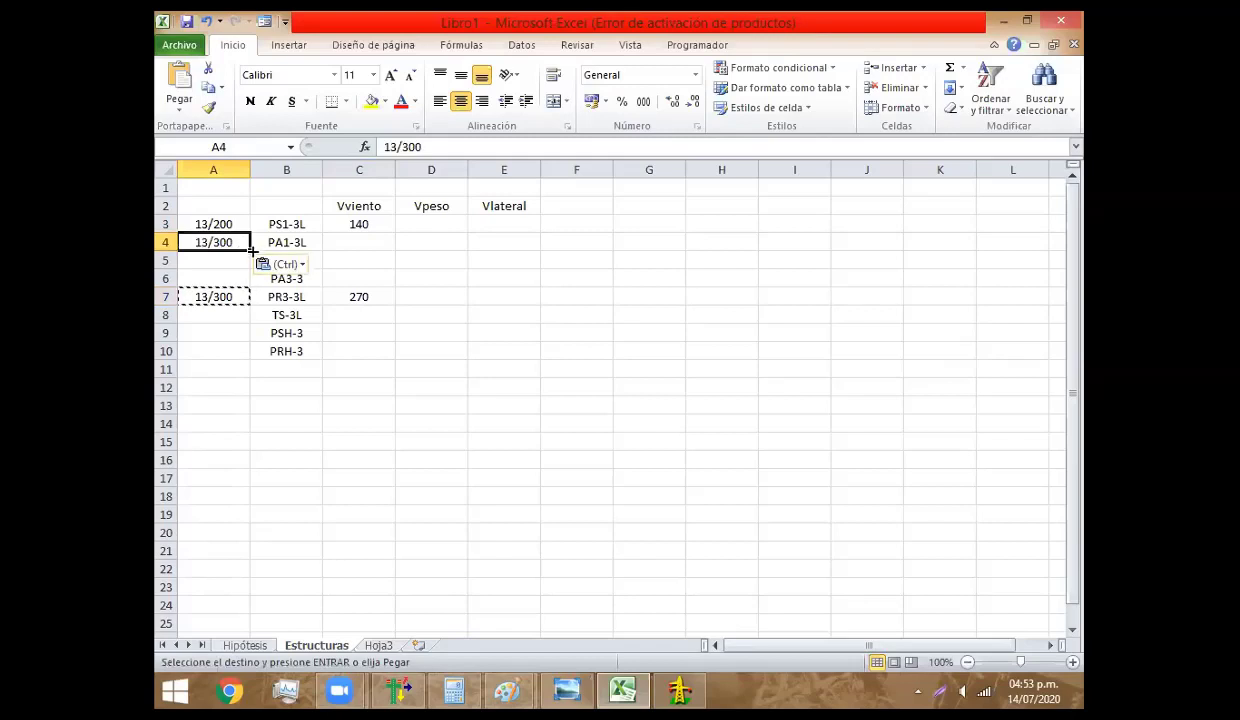
left_click(476, 288)
mouse_move(250, 251)
left_mouse_down()
mouse_move(249, 262)
mouse_move(211, 259)
left_mouse_up()
key("ctrl+z")
key("ctrl+c")
Fill 13/300 down the pole column for every structure through PRH-3 (A10)
left_click(216, 241)
left_click(217, 256)
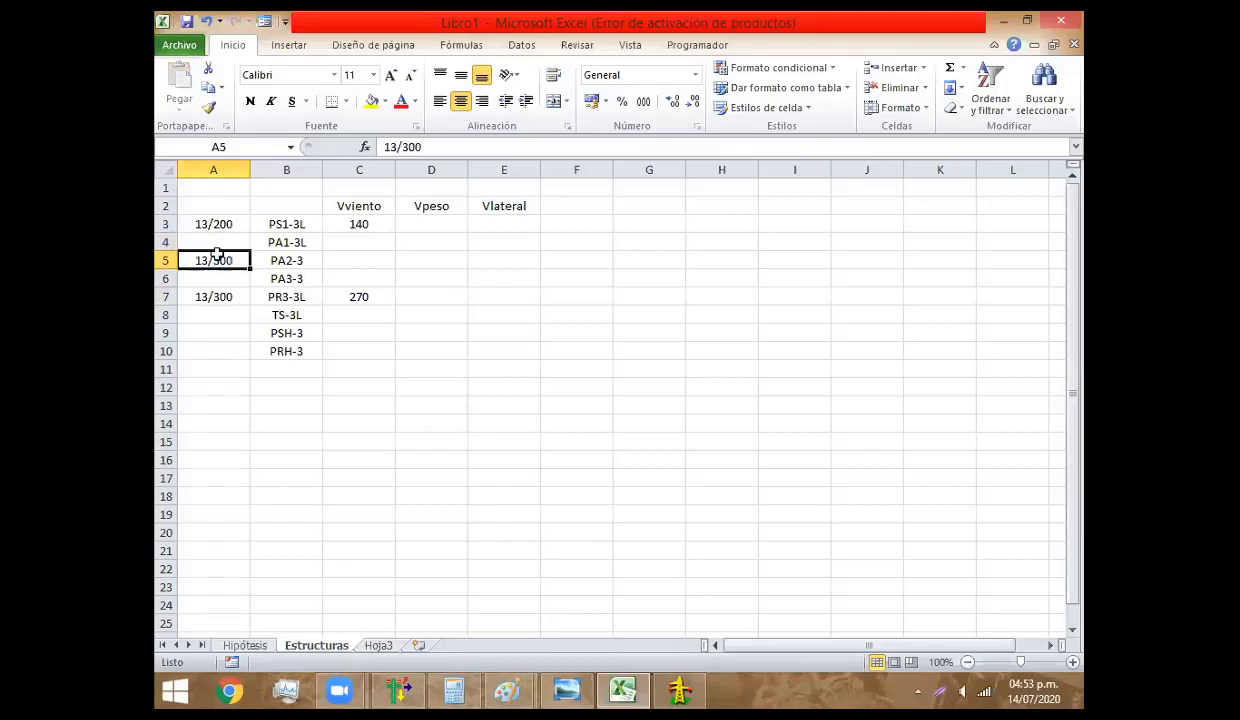
key("ctrl+c")
left_click(213, 244)
key("ctrl+v")
mouse_move(230, 246)
left_mouse_down()
mouse_move(244, 263)
mouse_move(244, 354)
left_mouse_up()
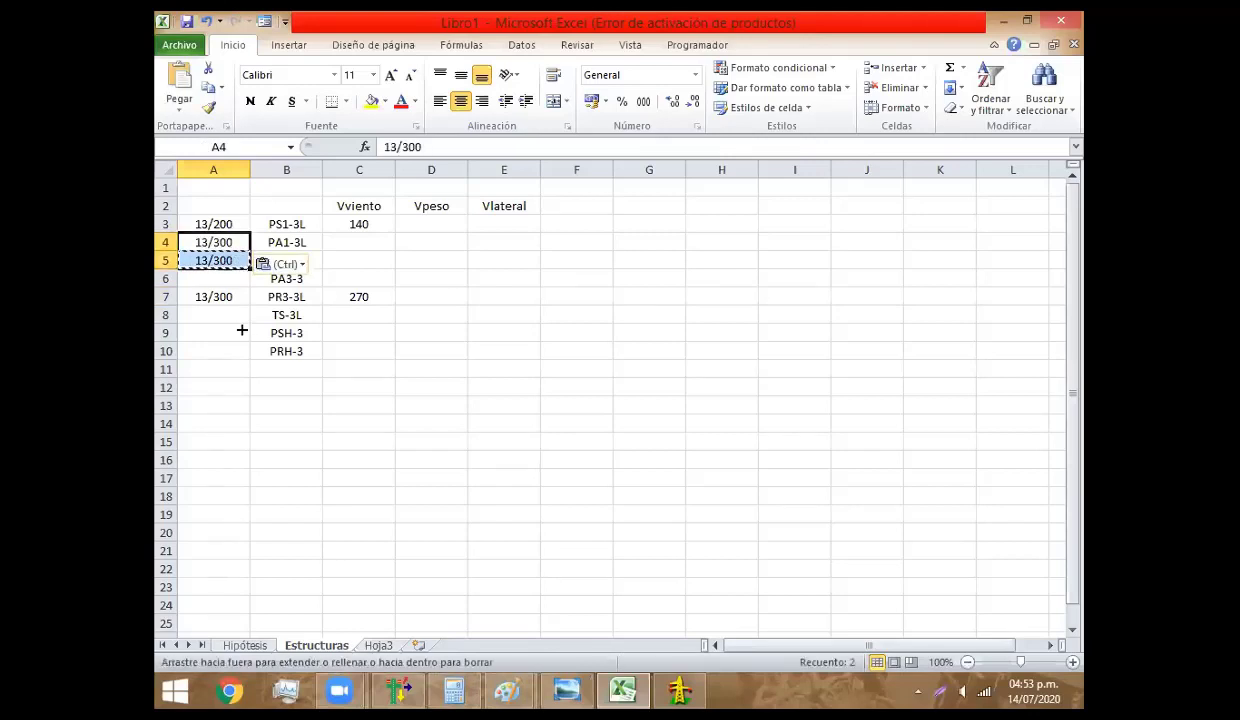
left_click(296, 333)
left_click(299, 346)
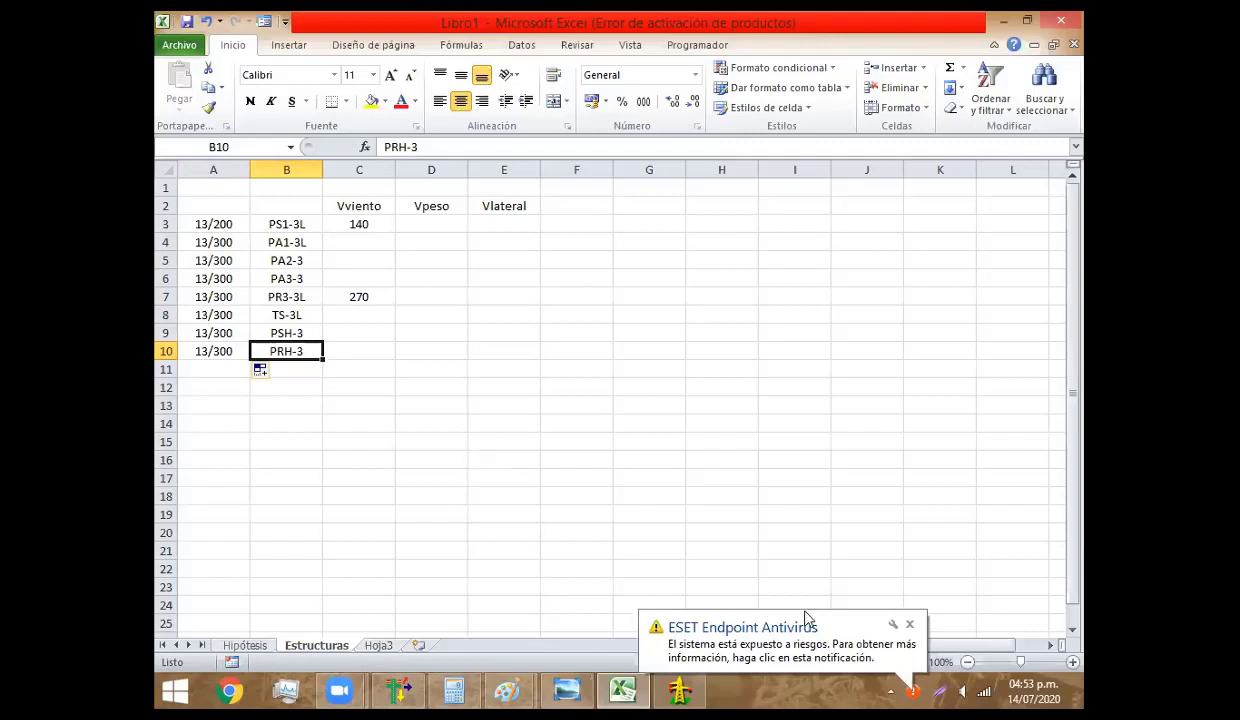
left_click(910, 626)
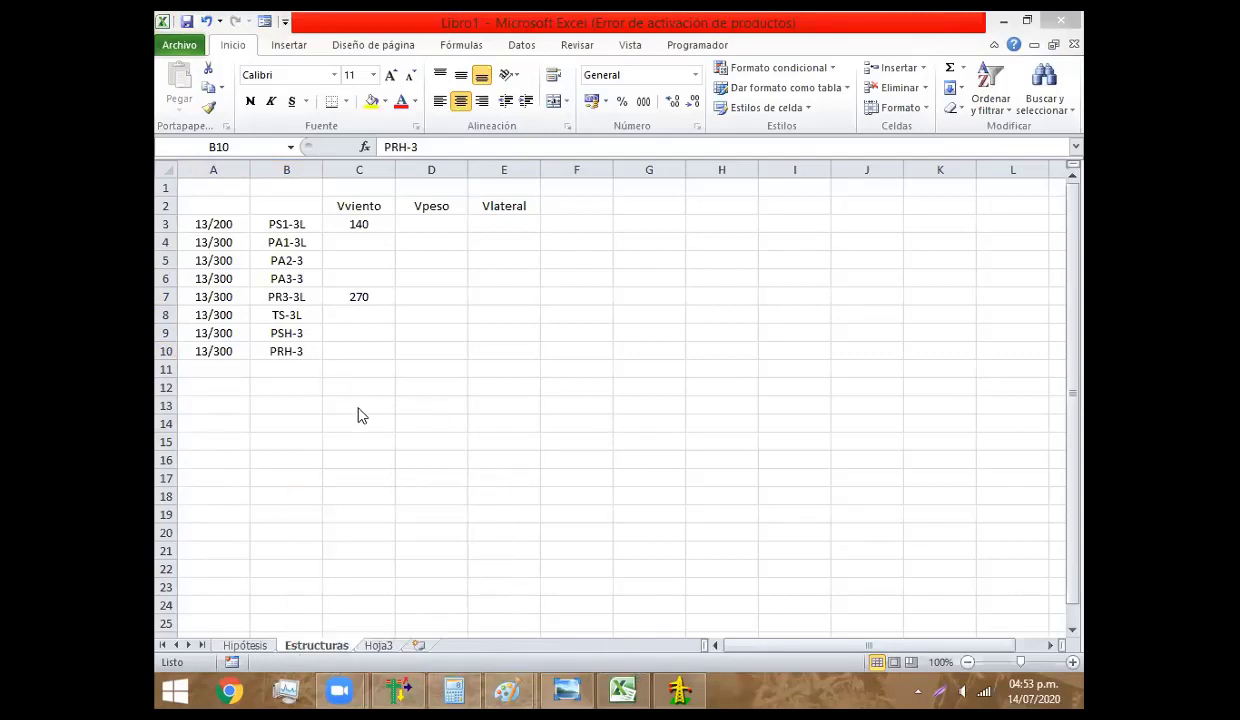
mouse_move(397, 690)
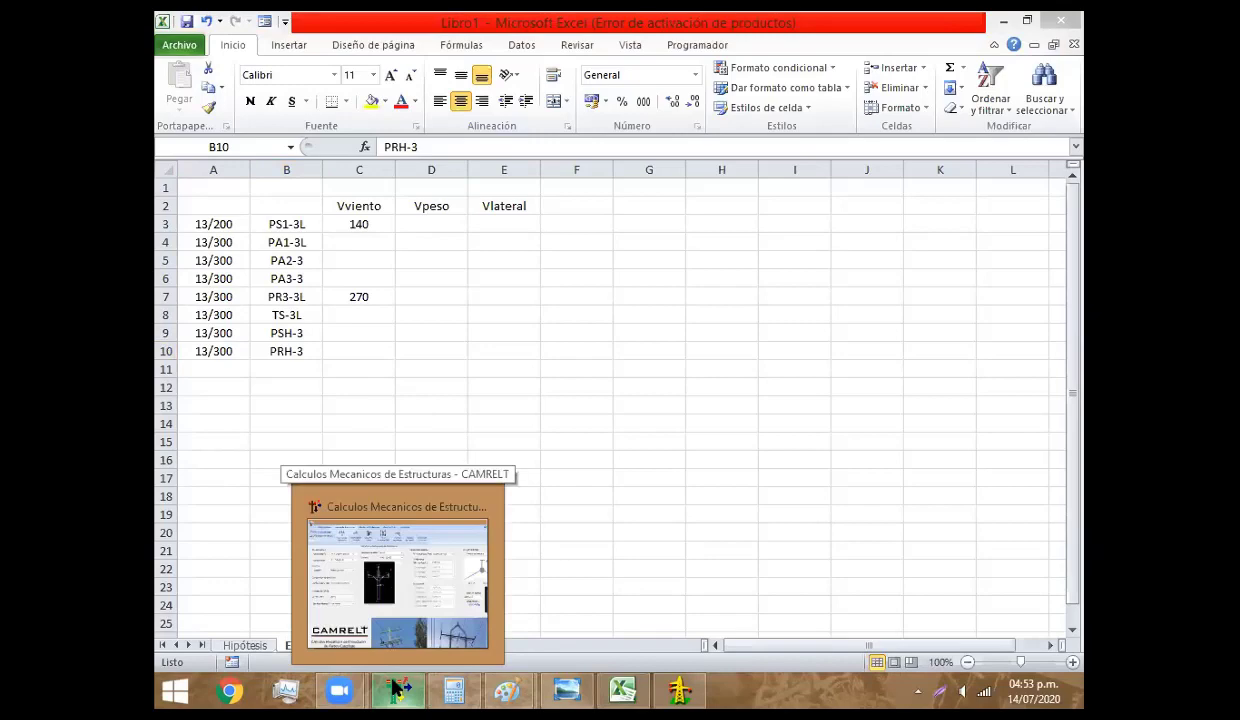
Switch CAMRELT's report geometry to TS-3L (280.00 m wind span) and bring up the vano viento diagram
left_click(395, 688)
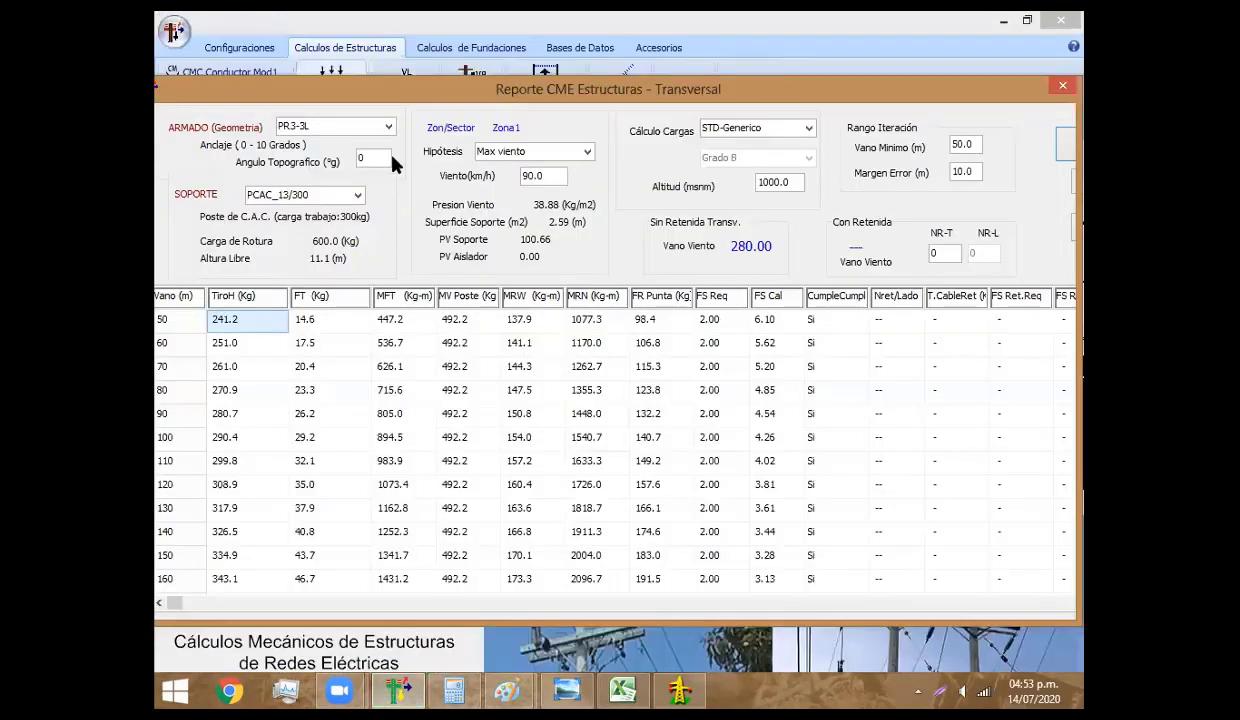
left_click(390, 128)
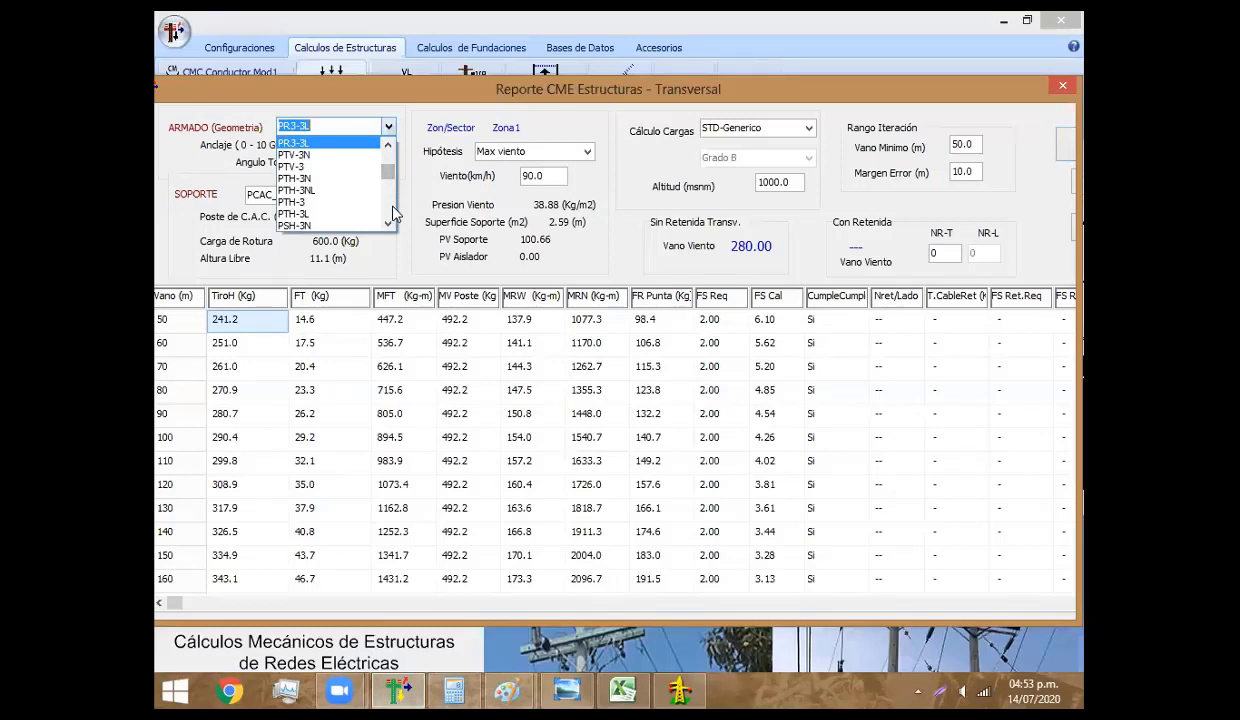
scroll(360, 200, "down", 3)
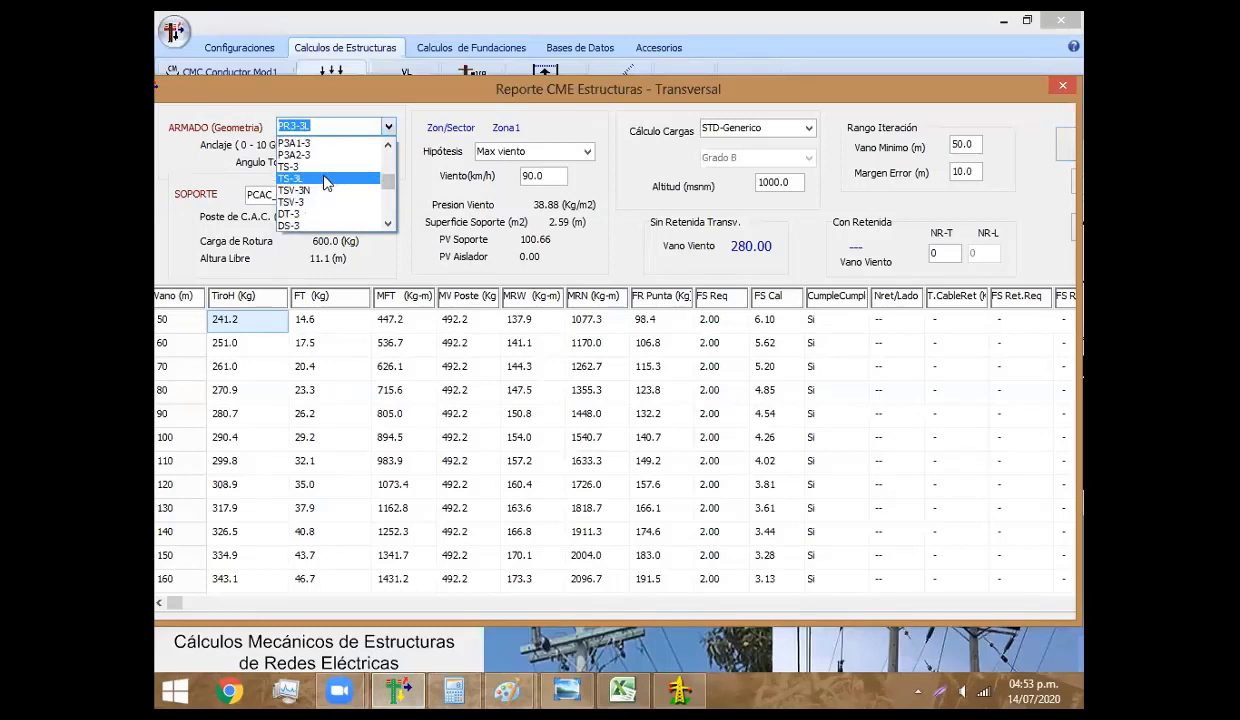
left_click(324, 180)
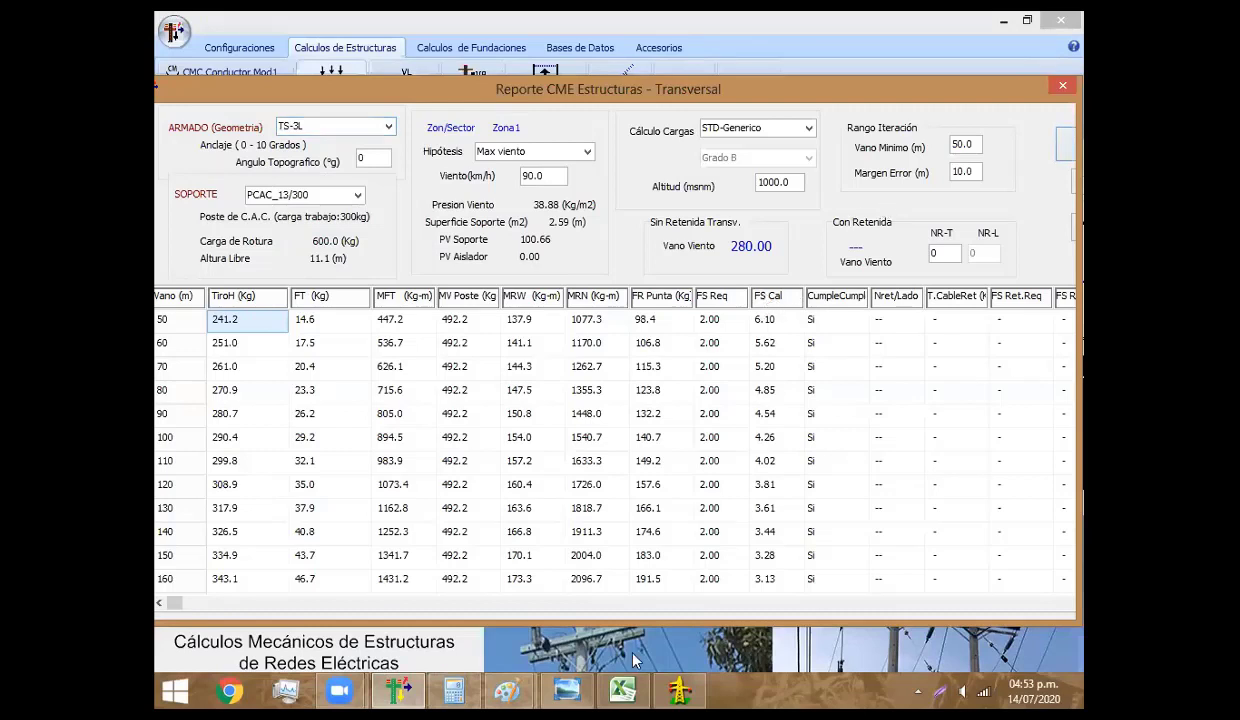
left_click(566, 688)
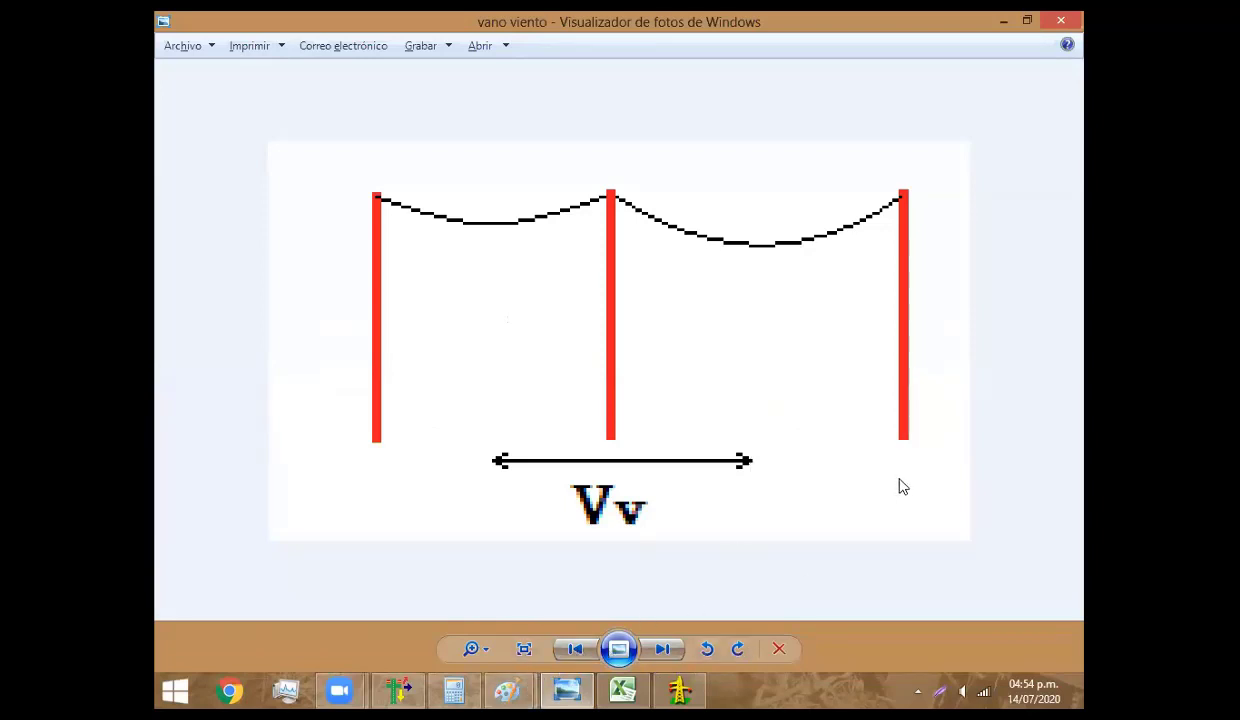
Step through the PA3-3, PSH-3 and TS-3 structure drawings, then minimize Photo Viewer
scroll(885, 476, "down", 1)
scroll(885, 476, "down", 1)
scroll(885, 476, "down", 1)
scroll(884, 468, "down", 1)
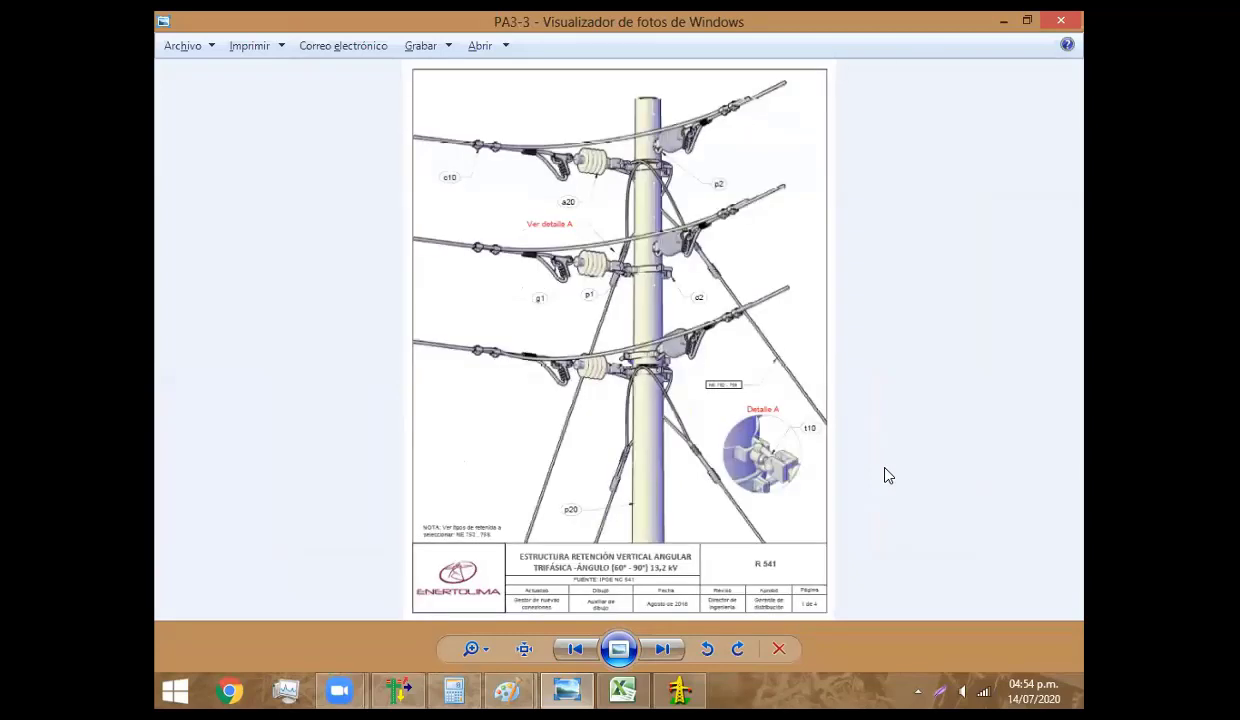
scroll(884, 468, "down", 1)
scroll(884, 468, "down", 1)
scroll(877, 464, "down", 1)
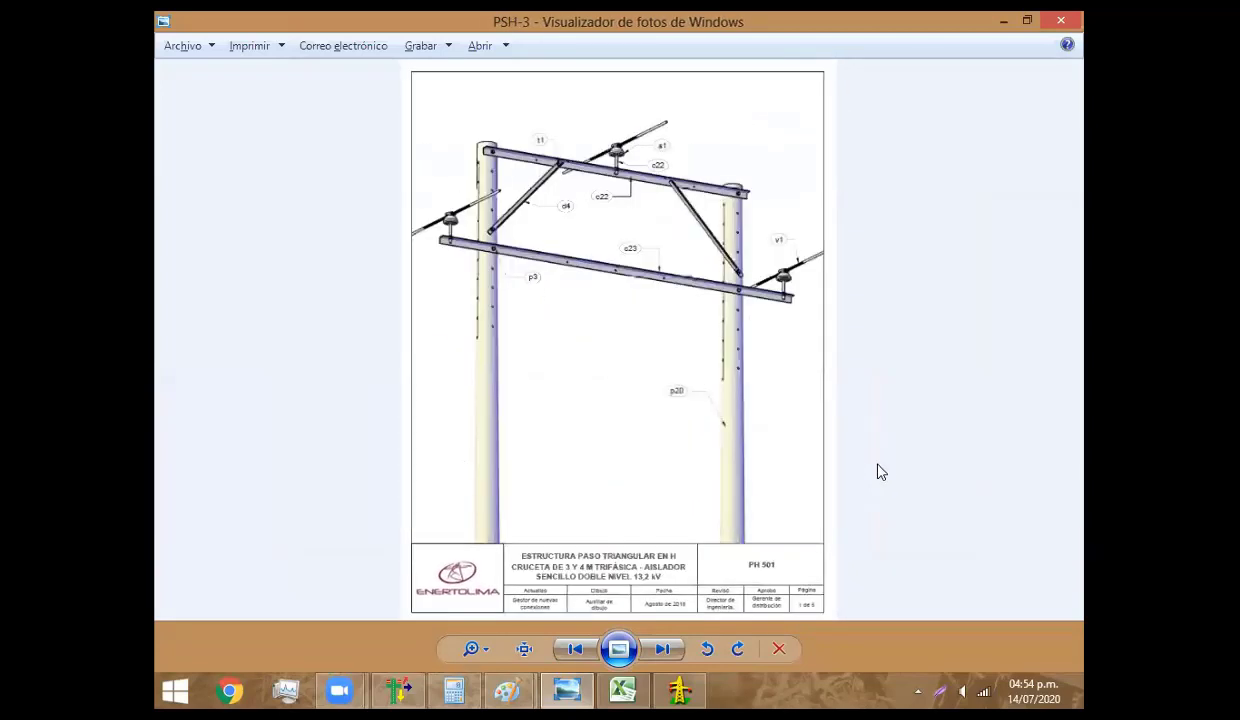
scroll(880, 471, "down", 1)
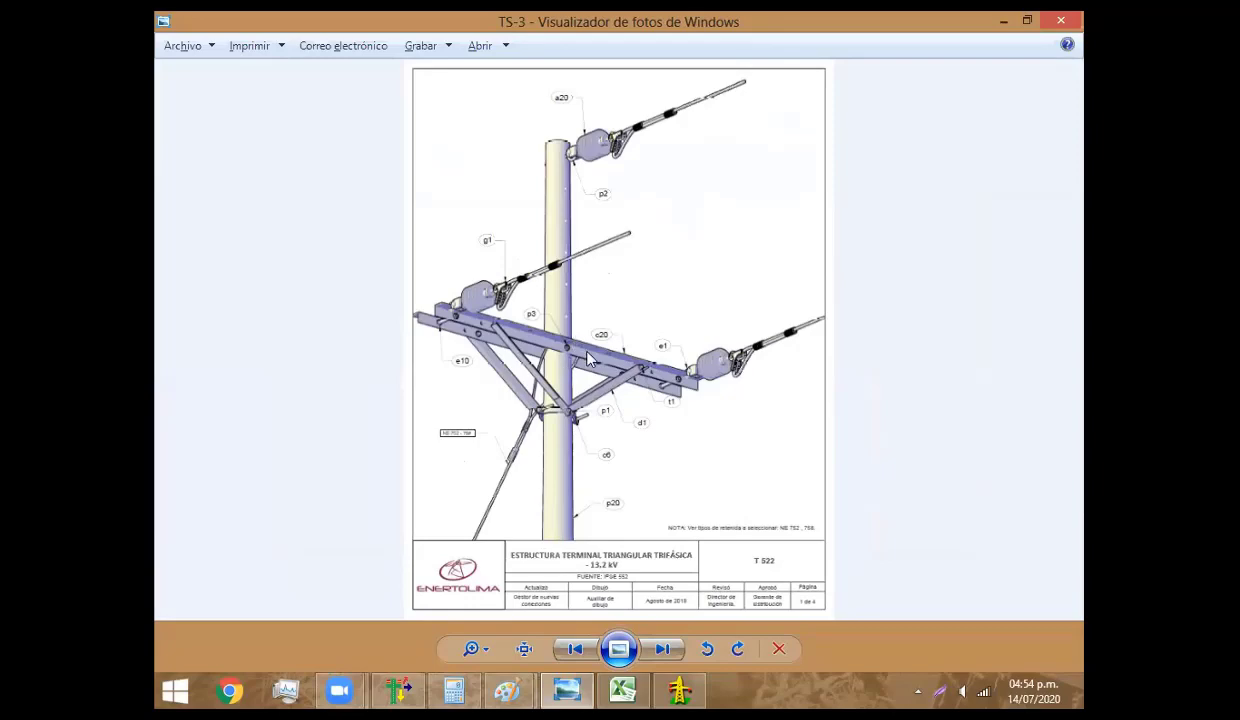
left_click(566, 688)
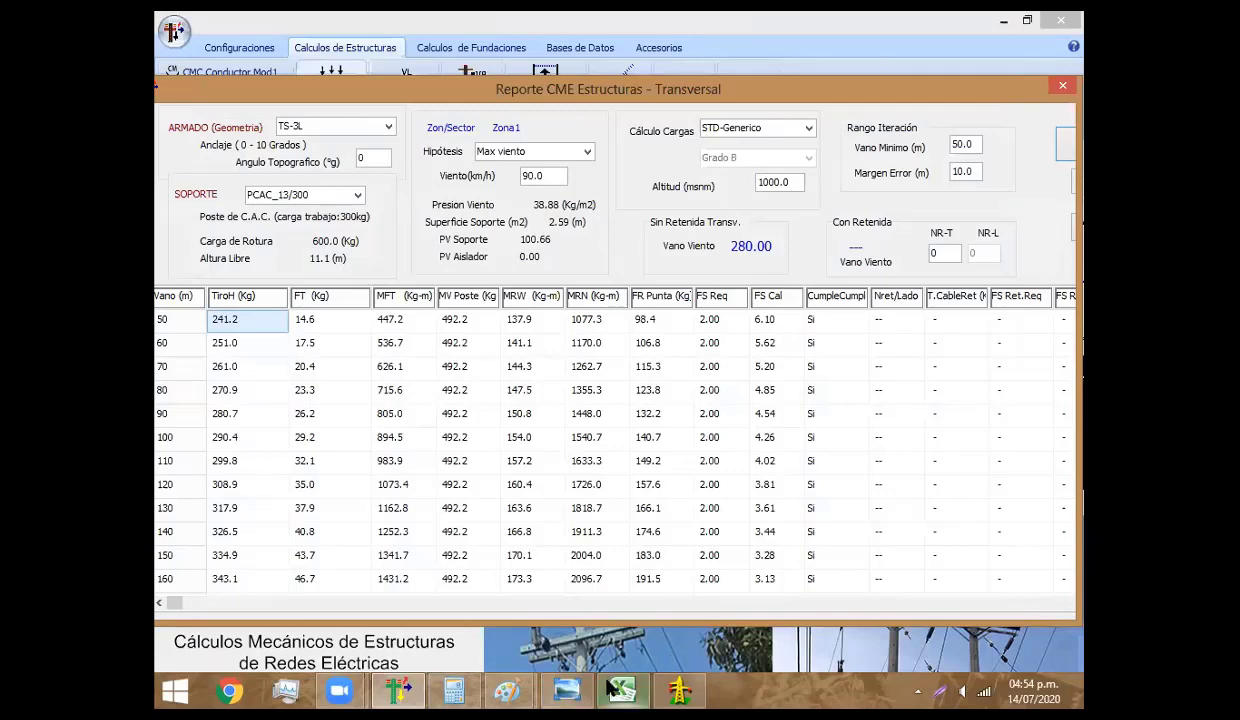
mouse_move(622, 690)
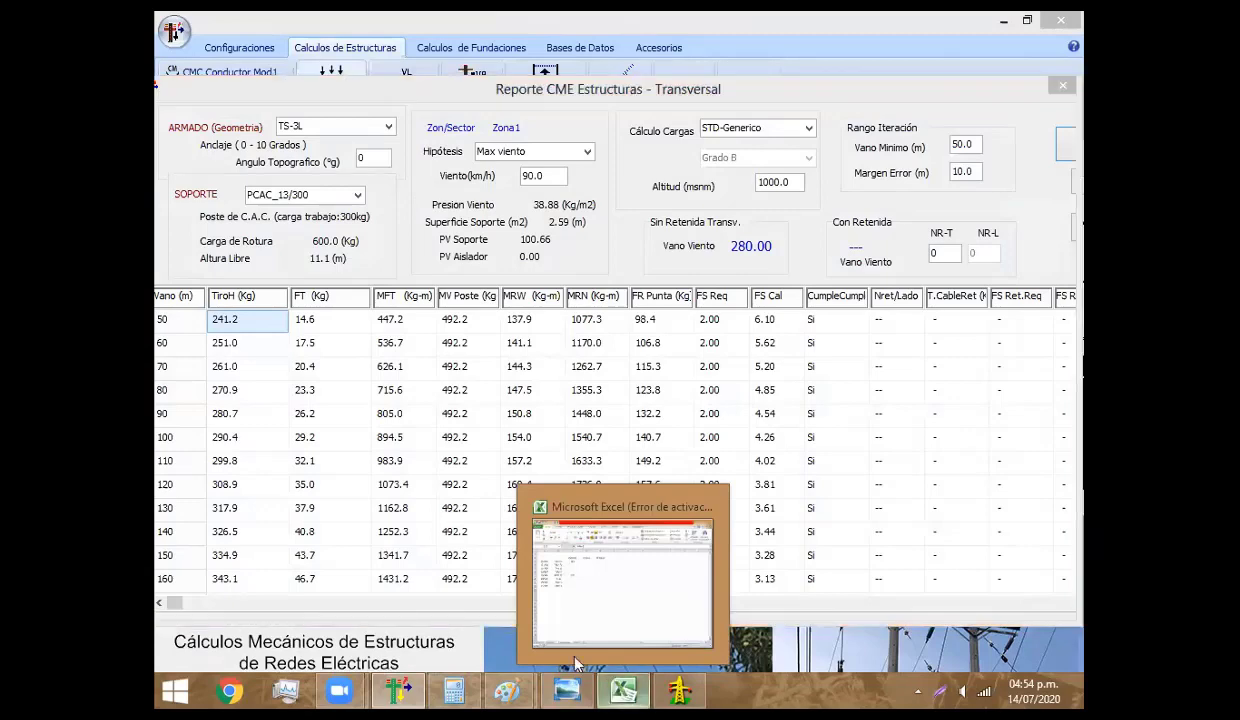
Enter 270 as TS-3L's Vviento in Excel cell C8
left_click(558, 642)
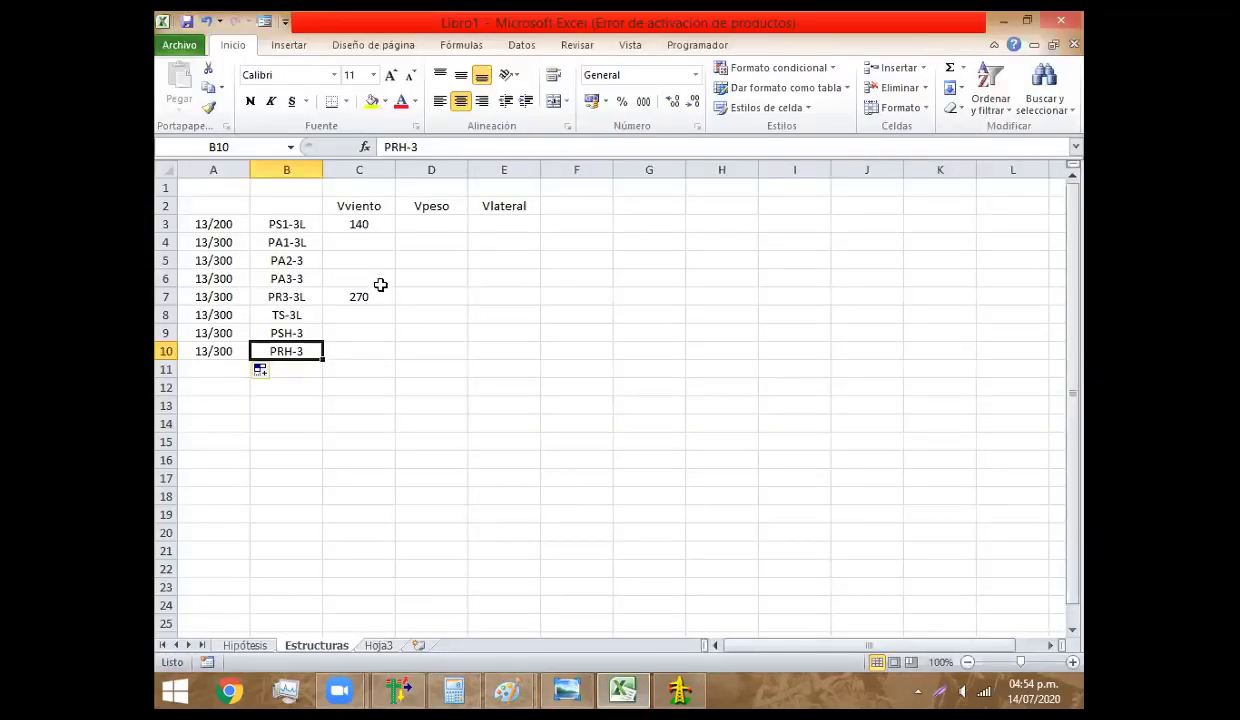
left_click(358, 314)
left_click(612, 680)
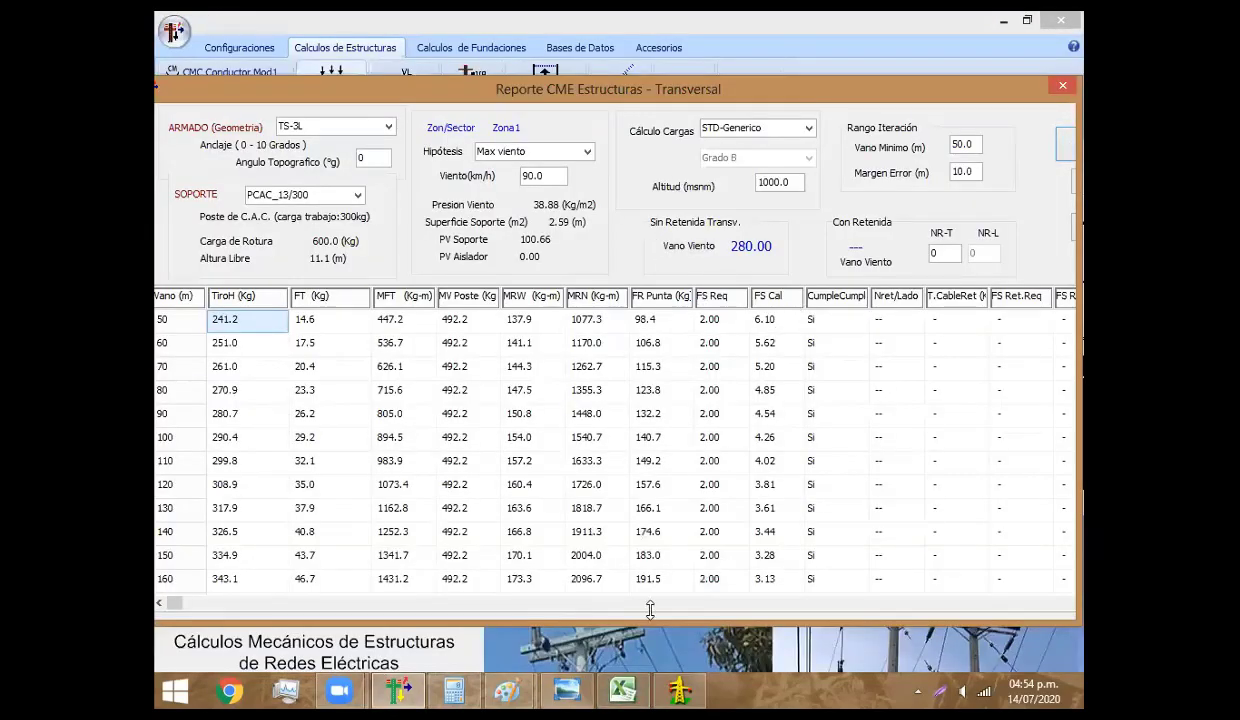
left_click(620, 683)
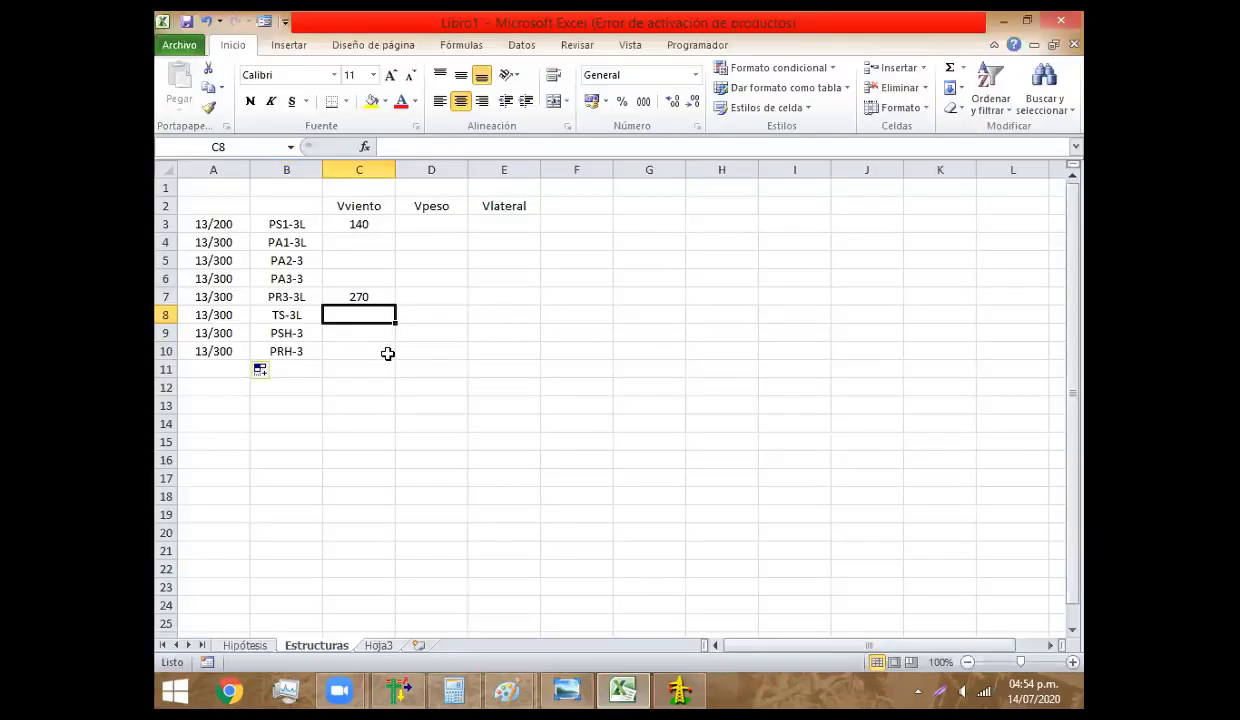
type("270")
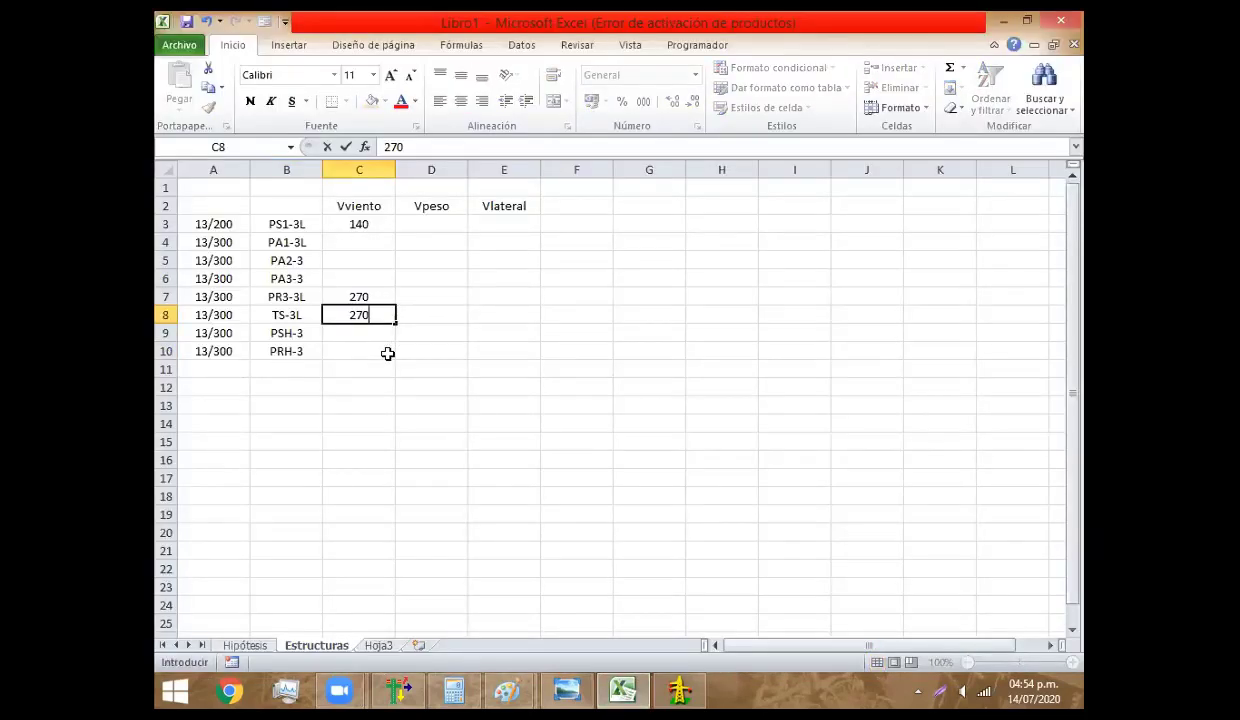
key("Return")
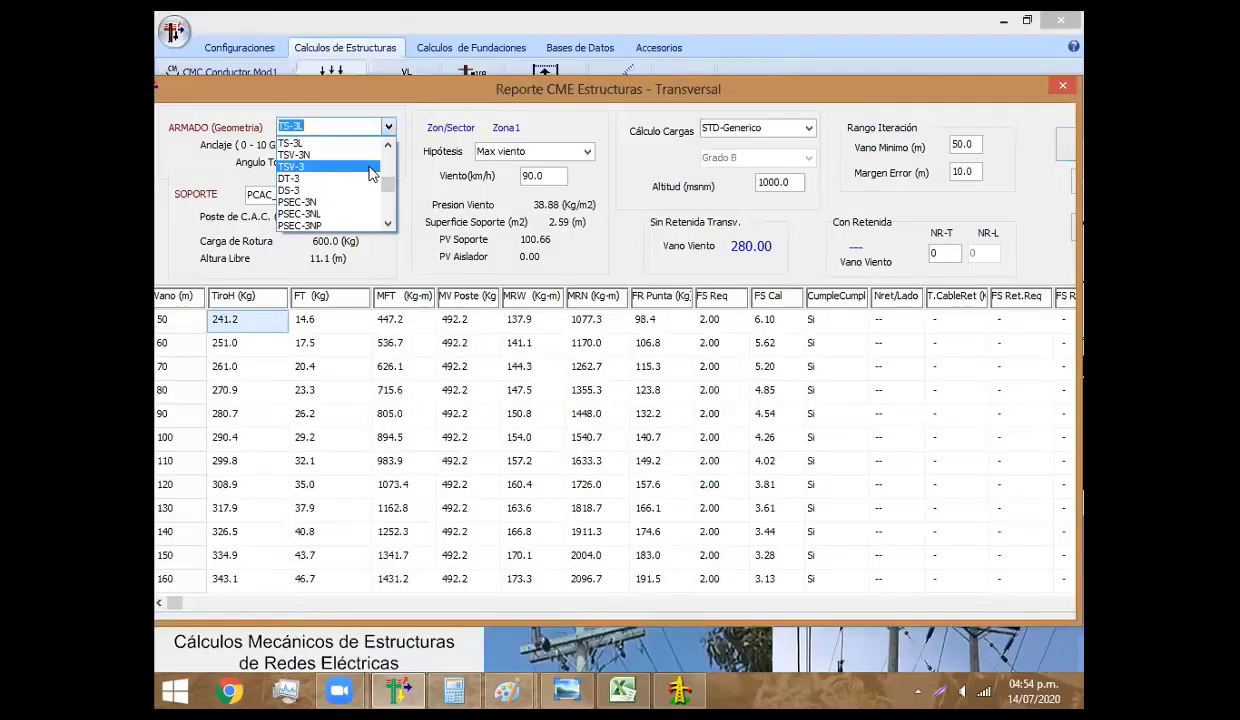
Choose PSH-3 as the ARMADO structure in CAMRELT and recalculate the report
scroll(370, 175, "up", 2)
scroll(370, 175, "up", 2)
scroll(370, 175, "up", 2)
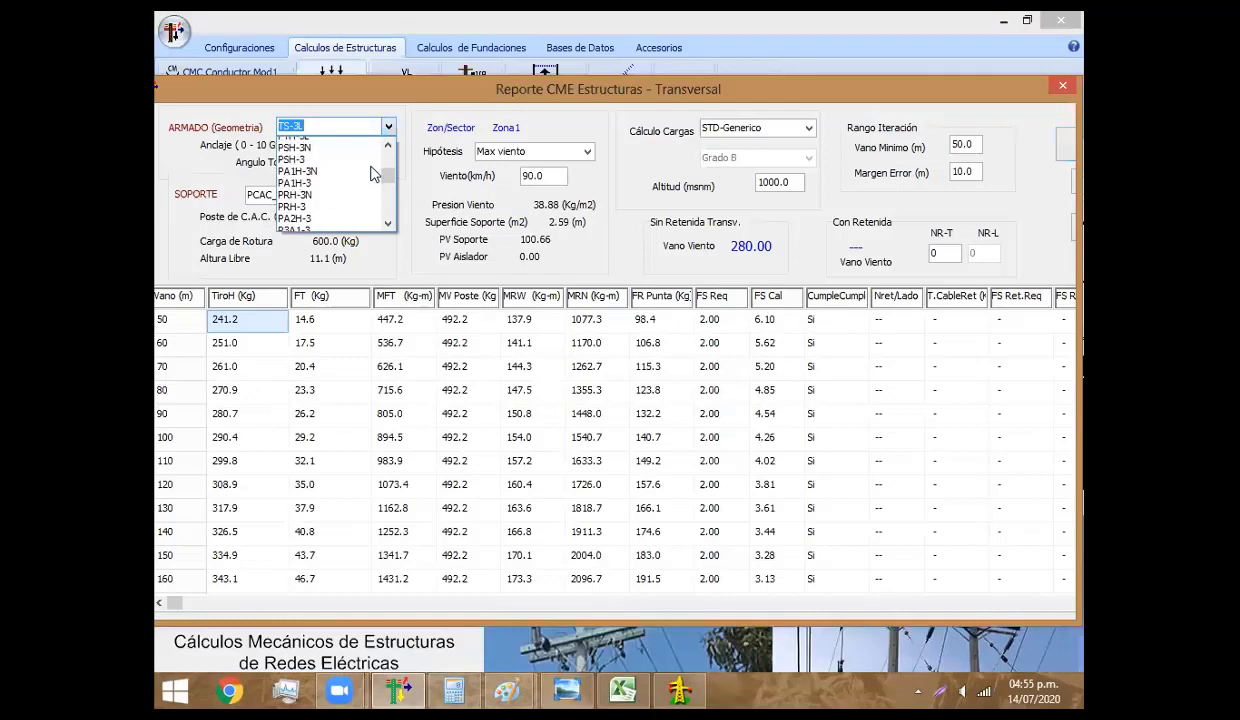
scroll(370, 175, "up", 2)
left_click(348, 174)
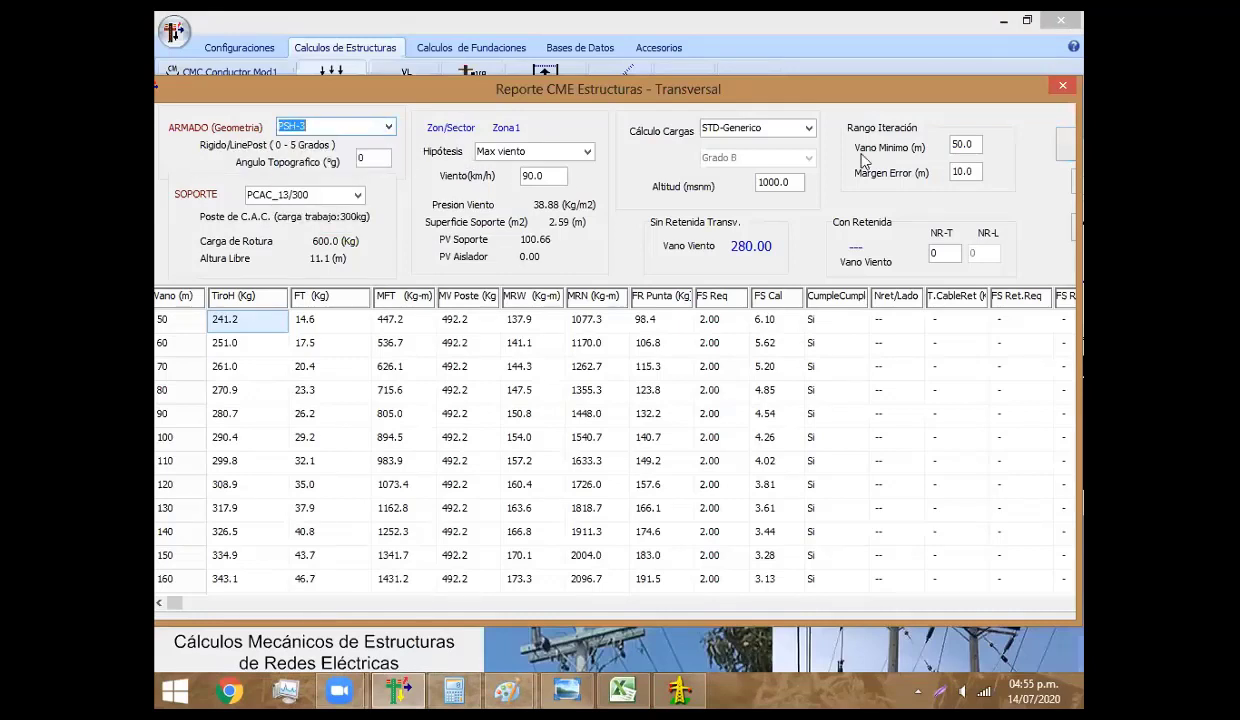
left_click(1068, 147)
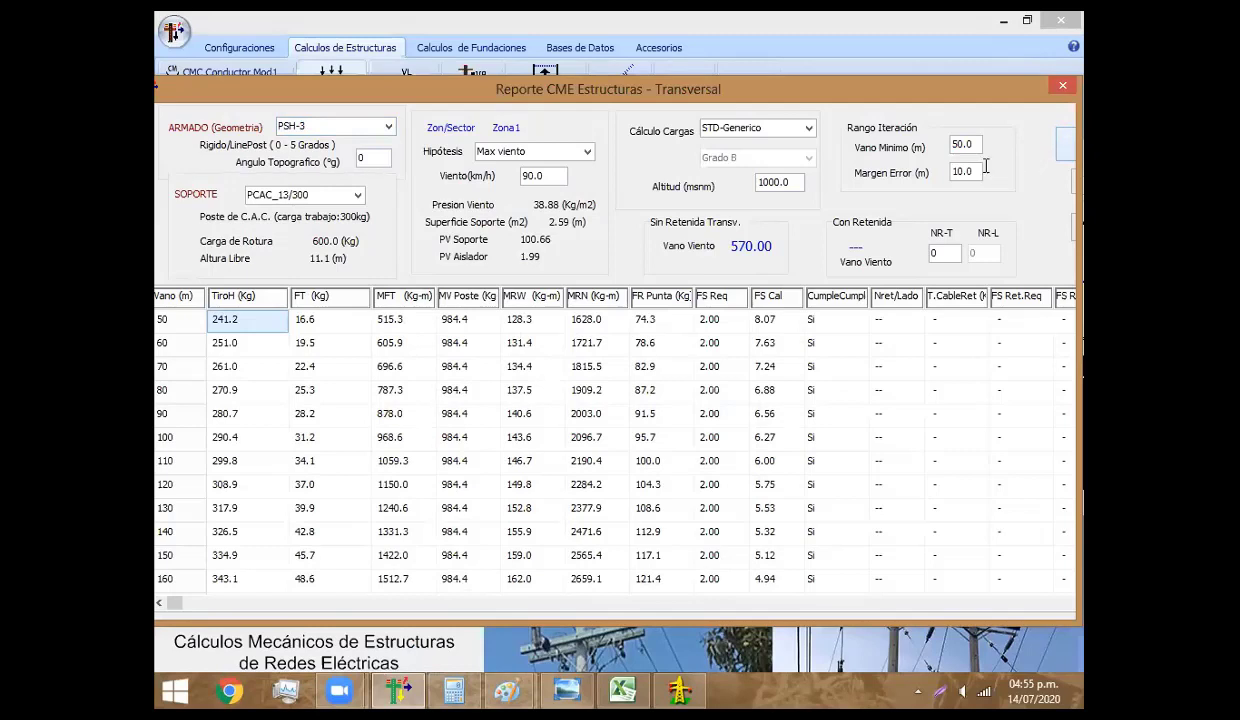
Recalculate with Margen Error 5, then 10, and check the MRW values at 60 m and 80 m spans
left_click_drag(976, 174, 940, 178)
type("5")
left_click(1066, 148)
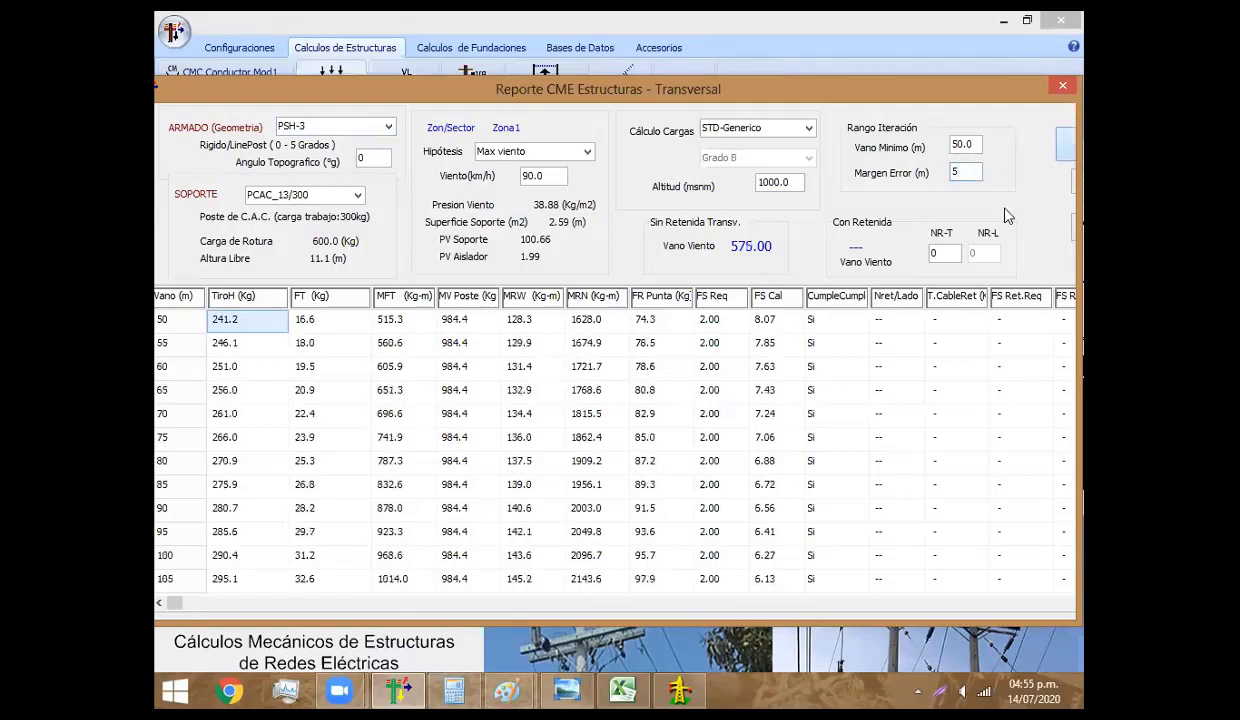
left_click_drag(962, 172, 921, 182)
type("10")
key("Tab")
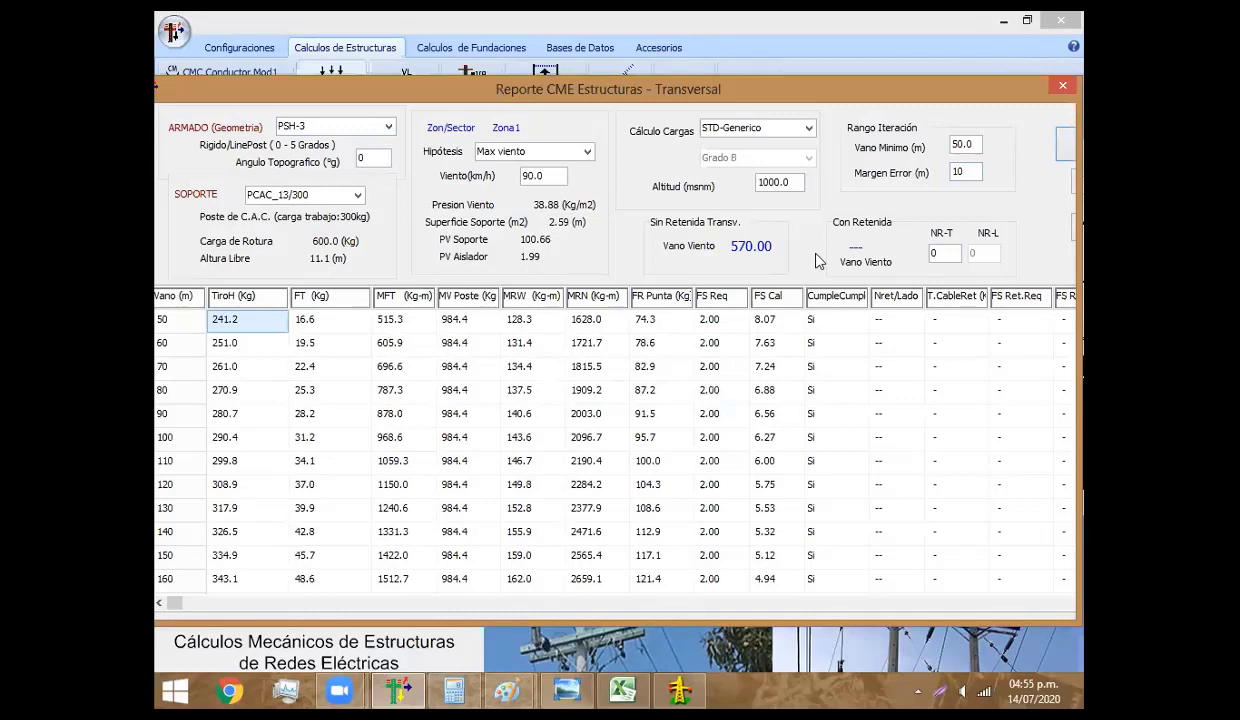
left_click(522, 342)
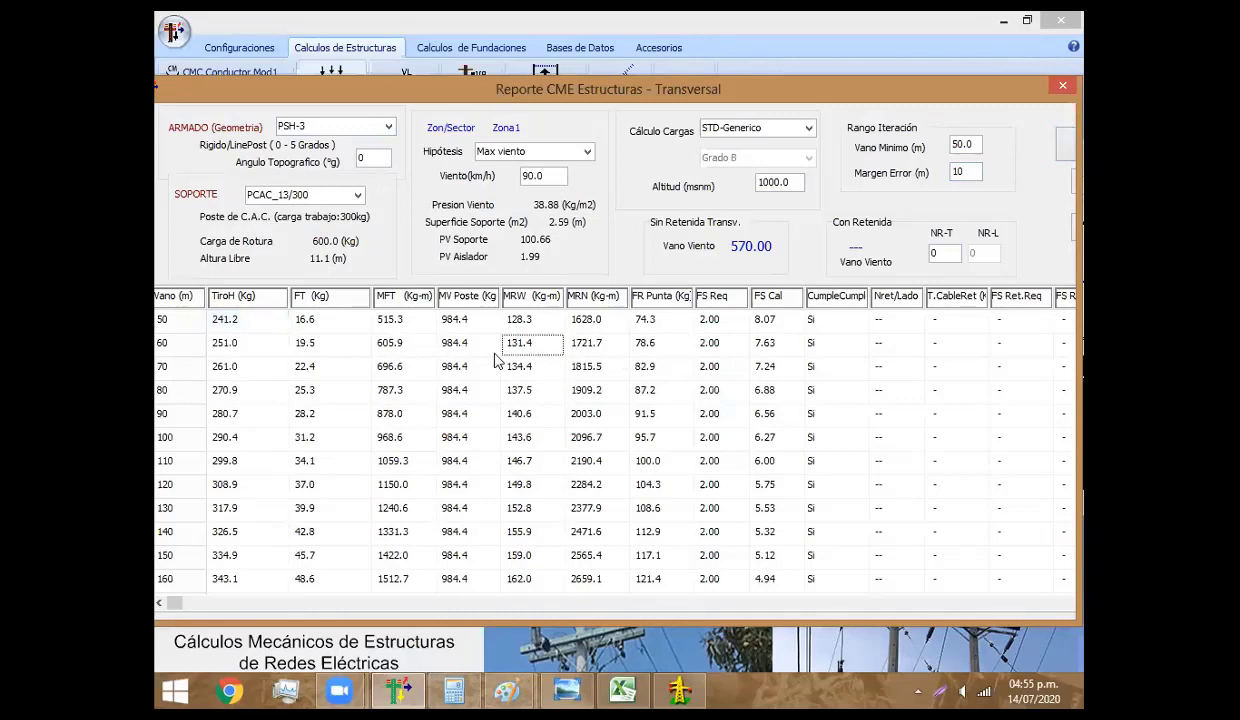
left_click(508, 388)
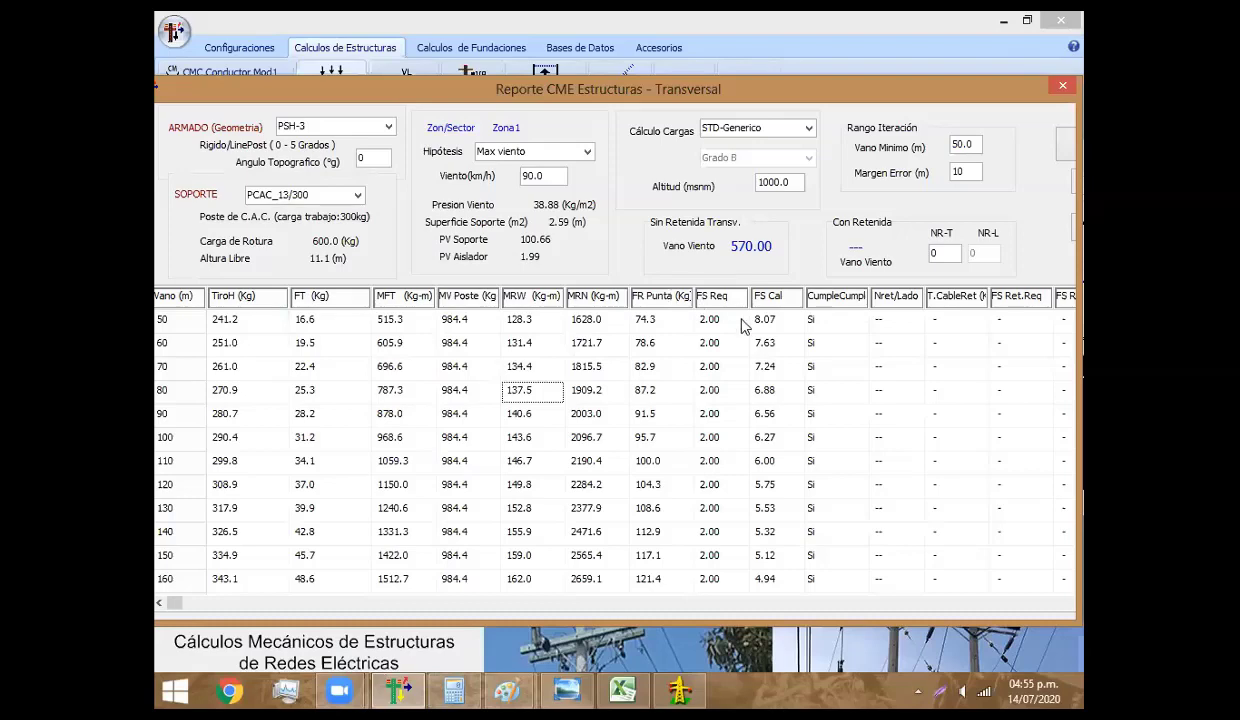
Enter 560 as PSH-3's Vviento in Excel cell C9, then return to CAMRELT
left_click(622, 688)
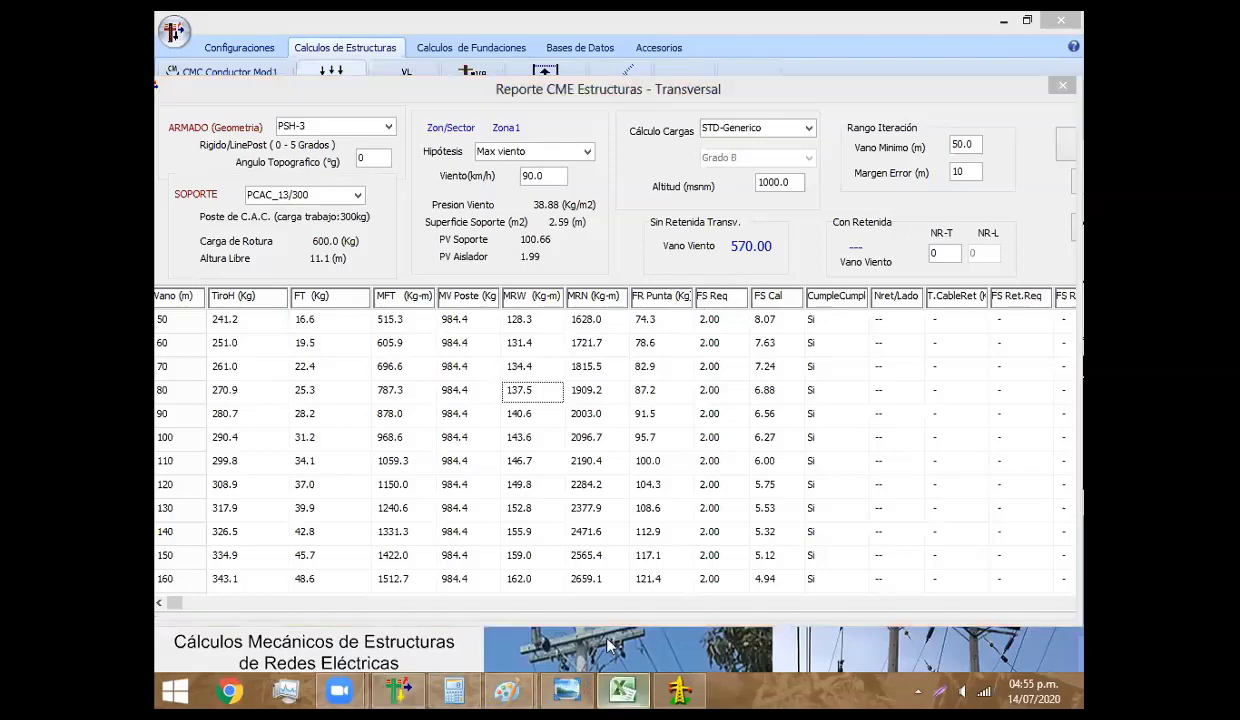
type("56")
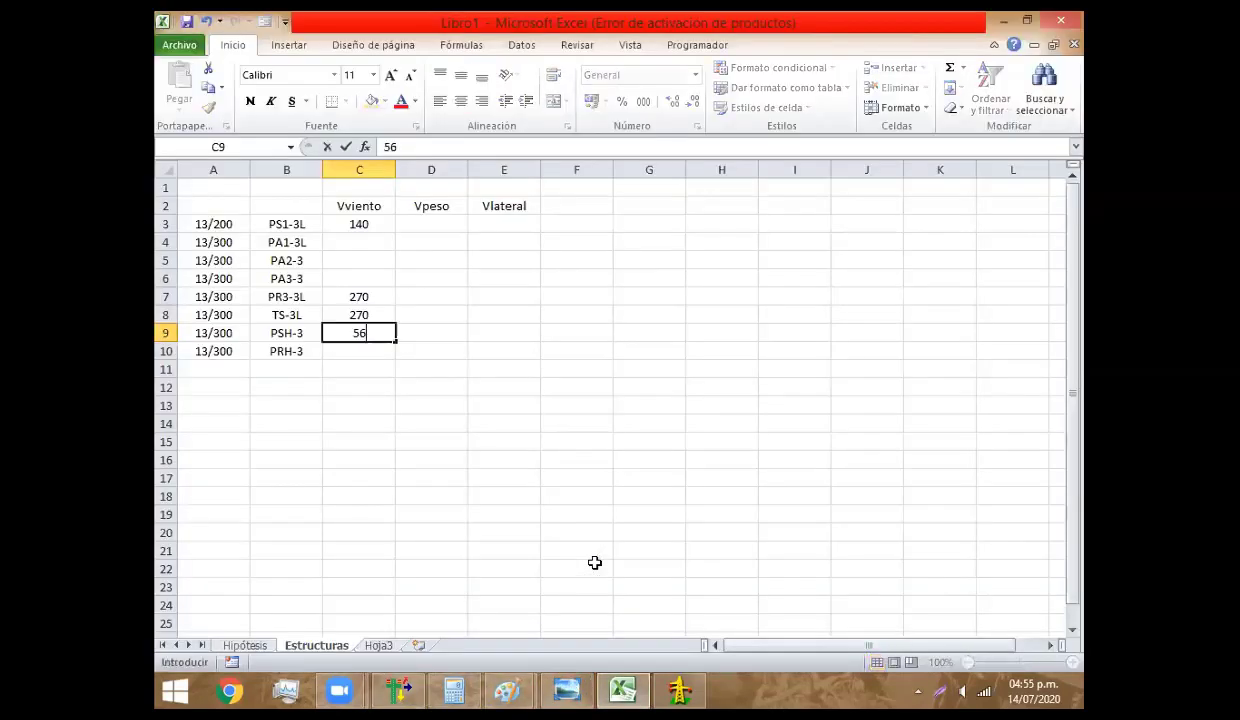
type("0")
key("Return")
key("alt+Tab")
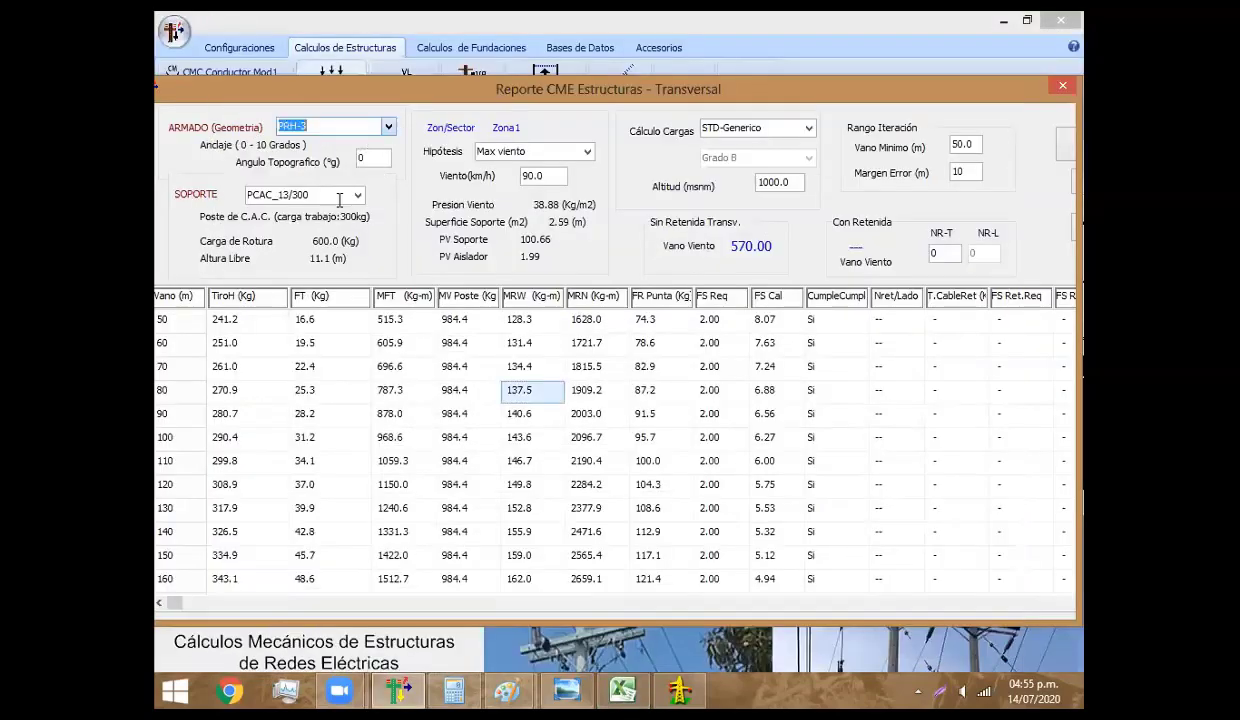
Recalculate PRH-3 (590 m wind span), then enter 580 in Excel C10 and move up to C4
left_click(1062, 143)
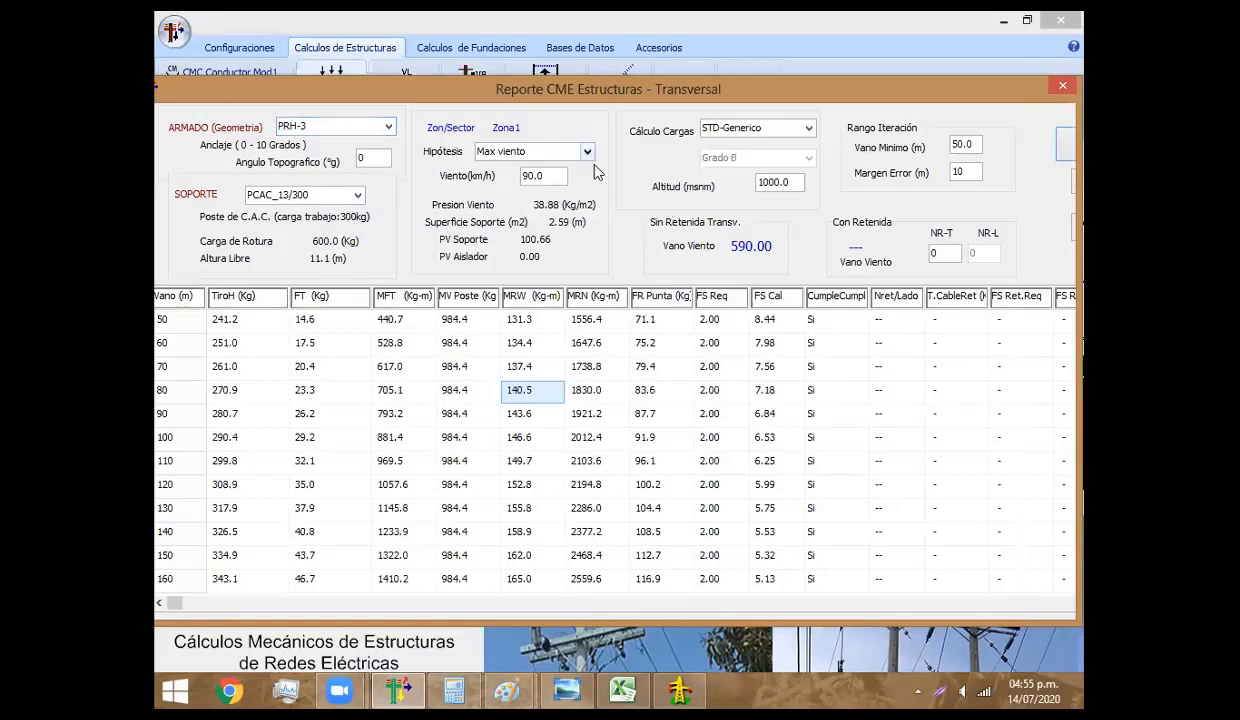
left_click(622, 688)
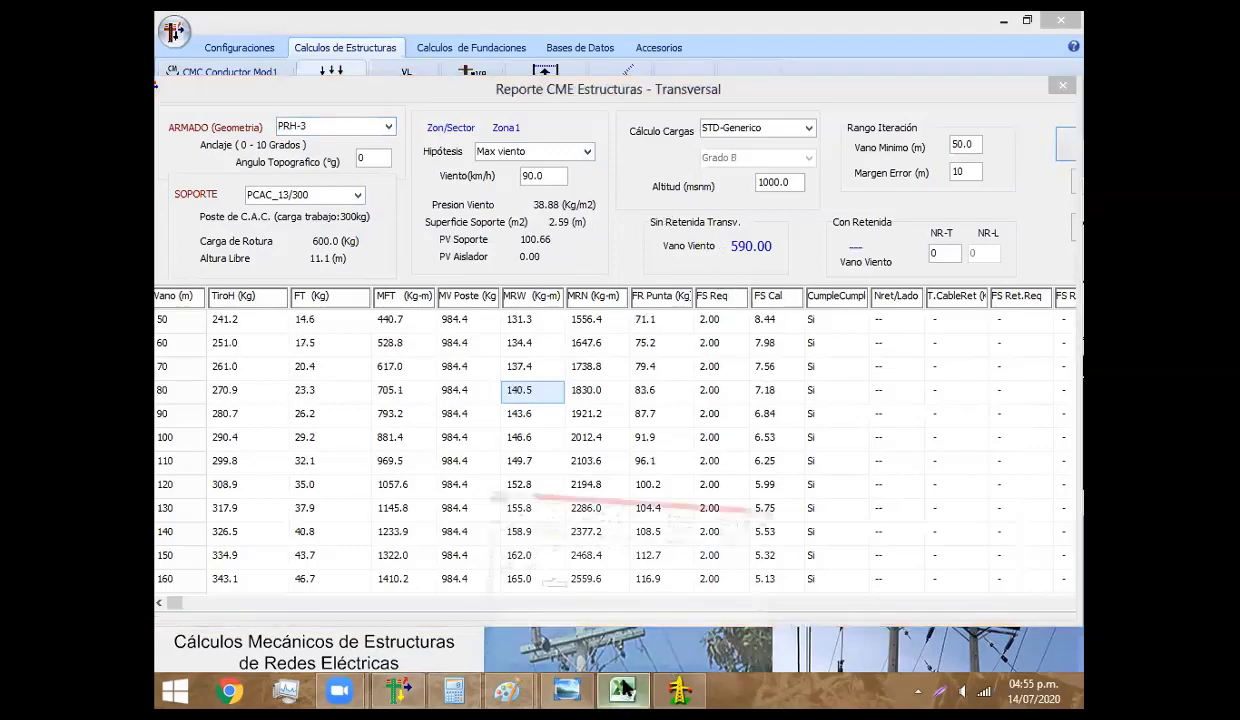
type("580")
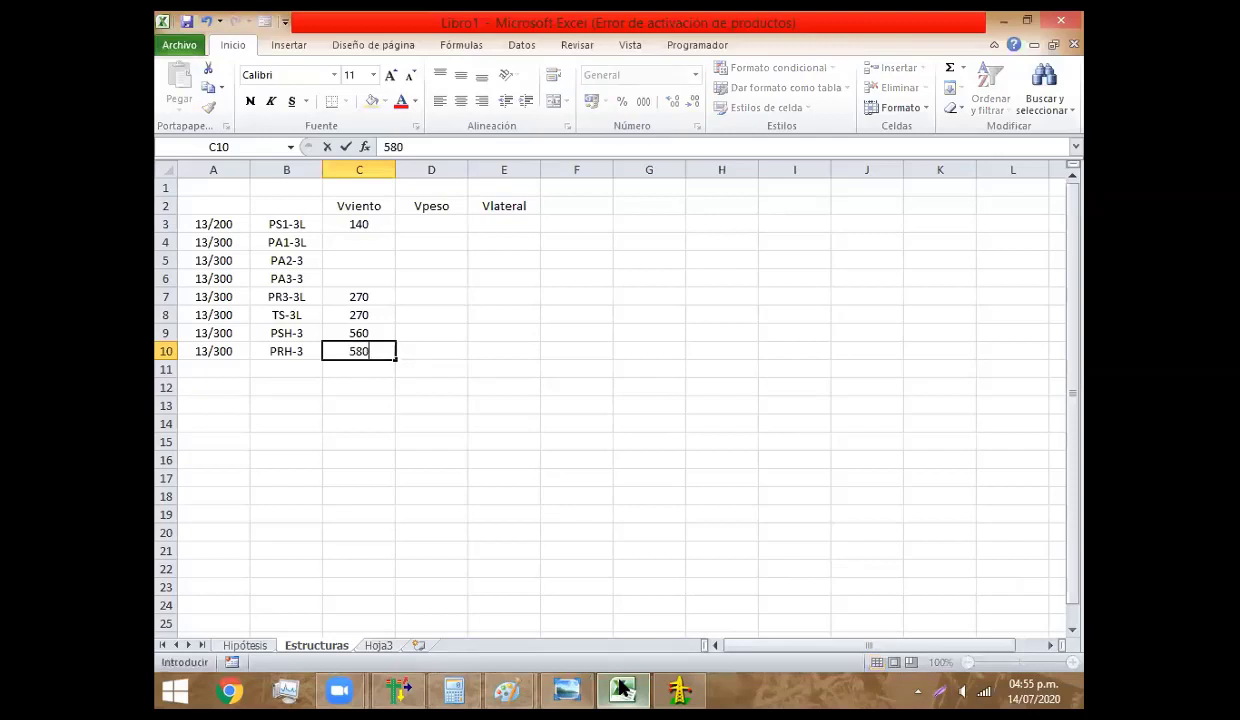
key("Return")
key("Up")
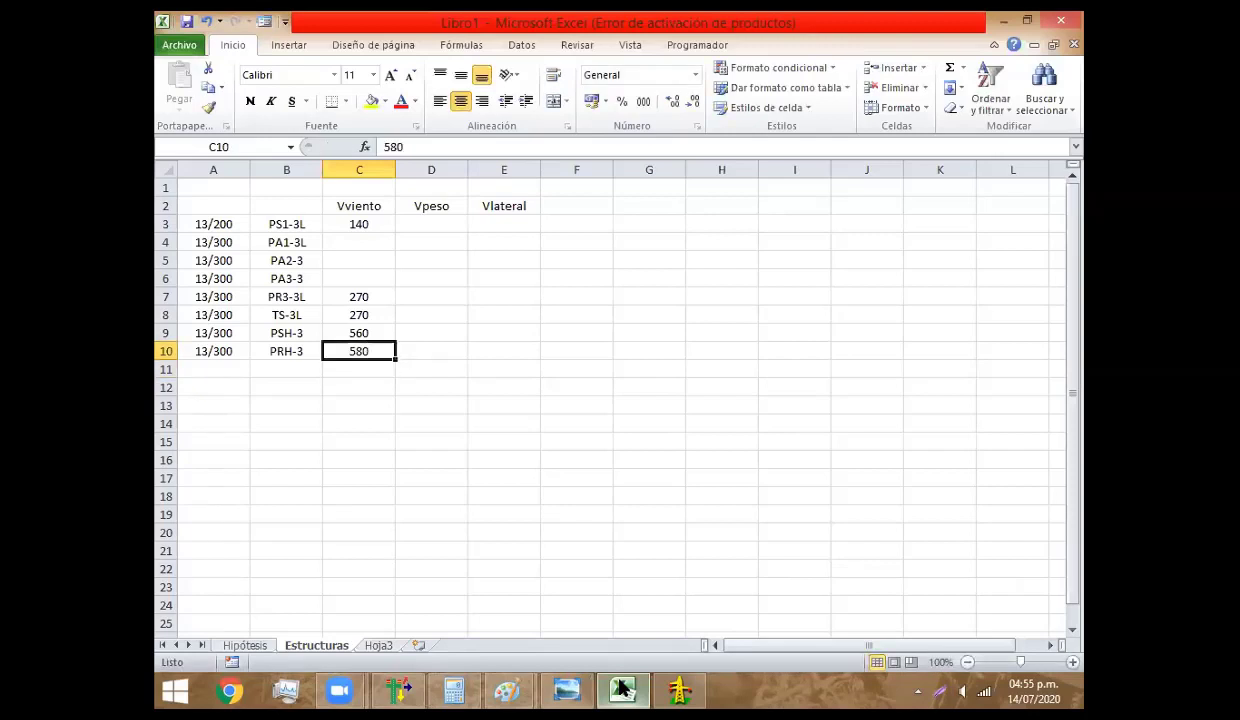
key("Up")
key("Up")
key("Up")
key("Up")
key("Up")
key("Up")
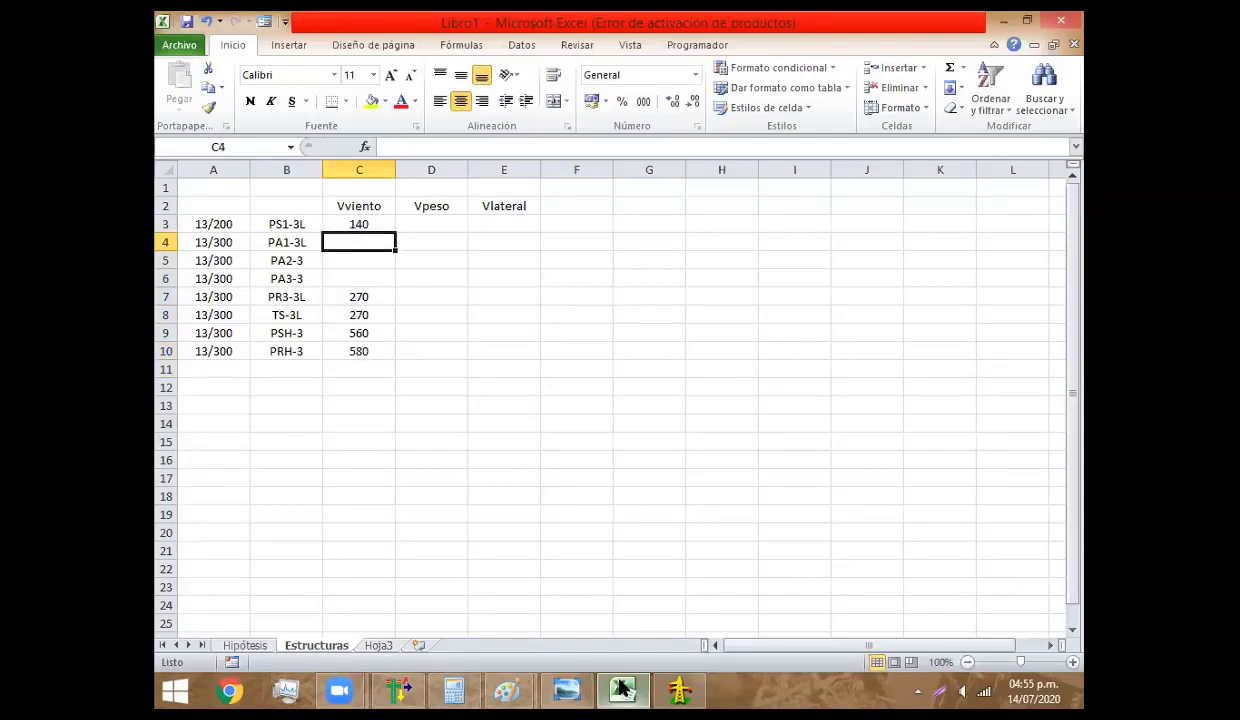
left_click(622, 688)
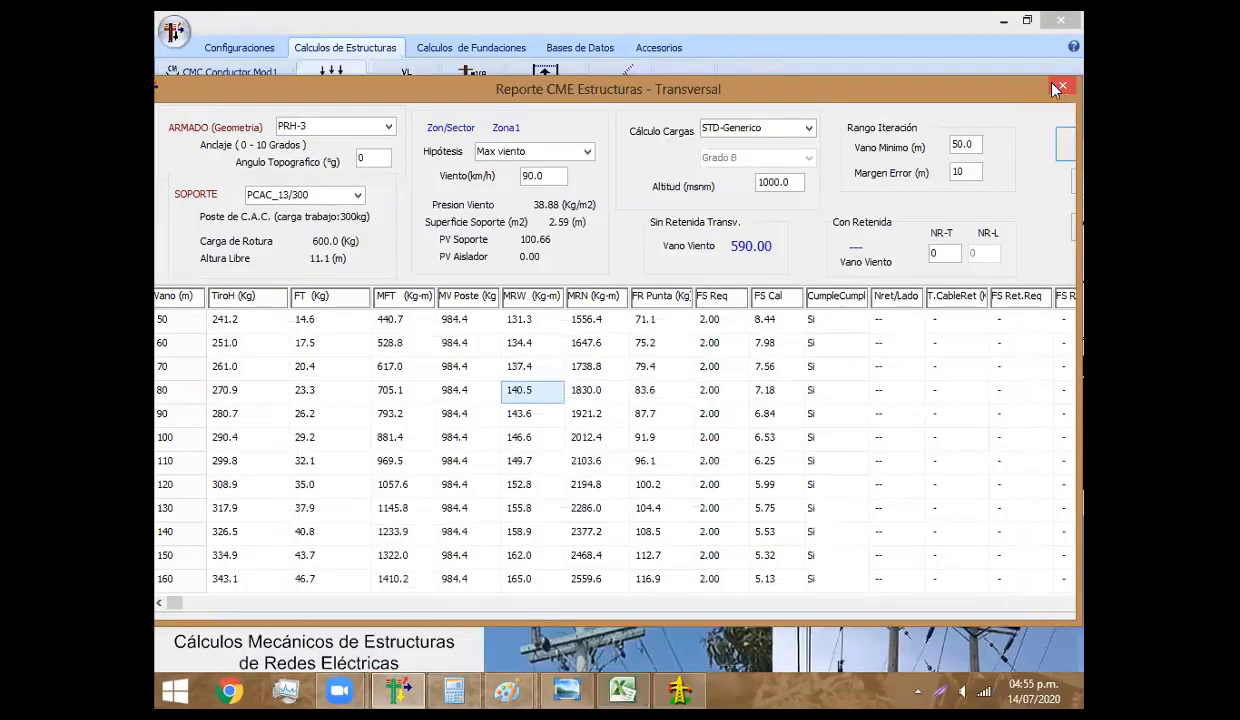
Run Vviento por Angulo for PA1-3L with a 5° increment, giving 160, 100, 50 and 10 m
left_click(610, 90)
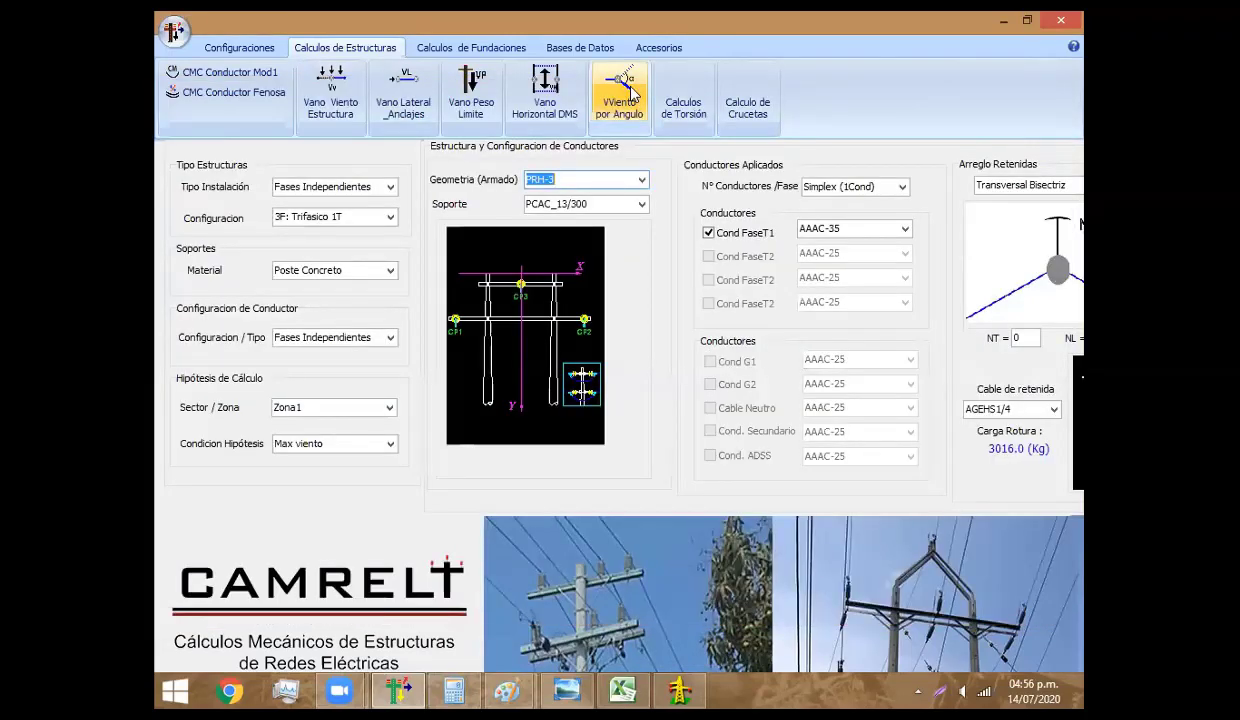
left_click(631, 92)
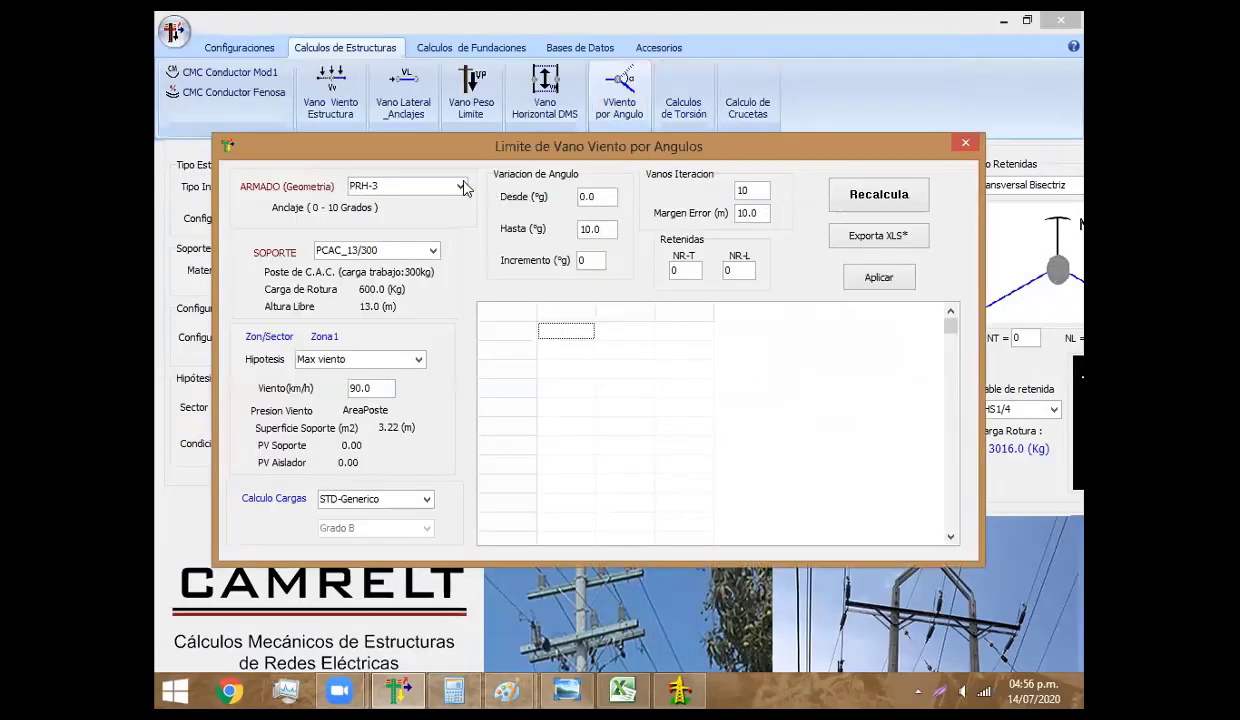
left_click(461, 186)
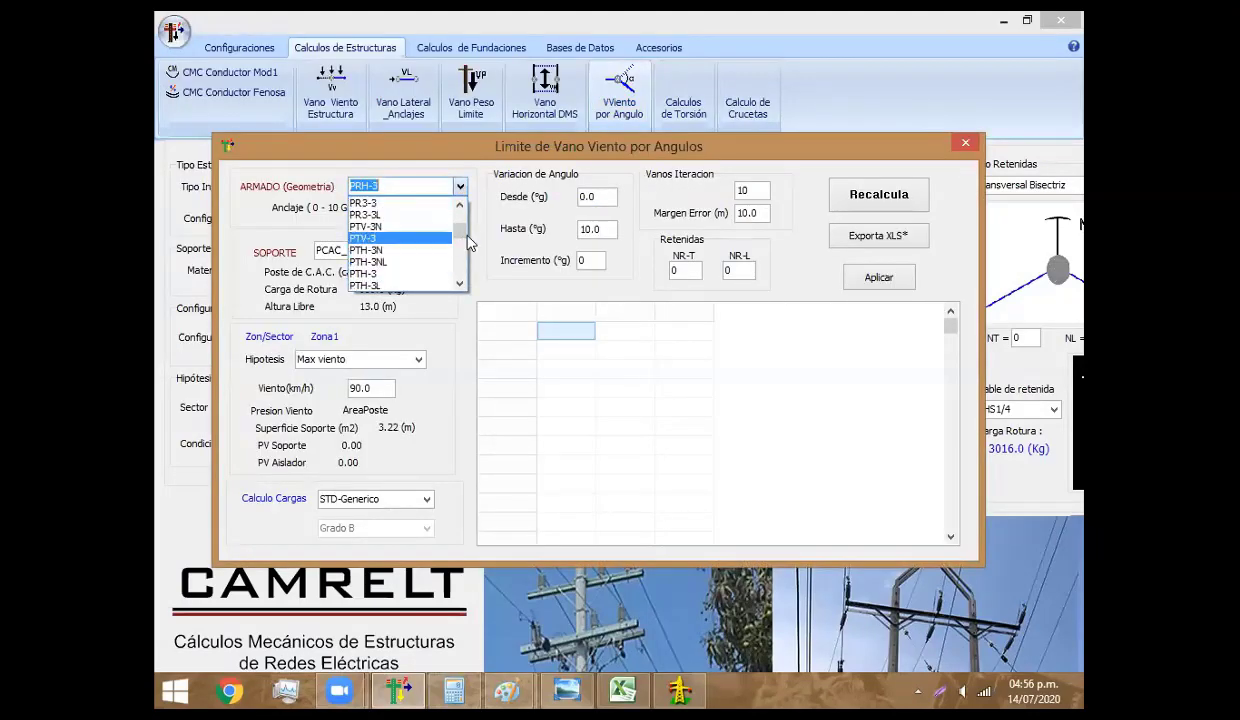
left_click_drag(460, 236, 460, 212)
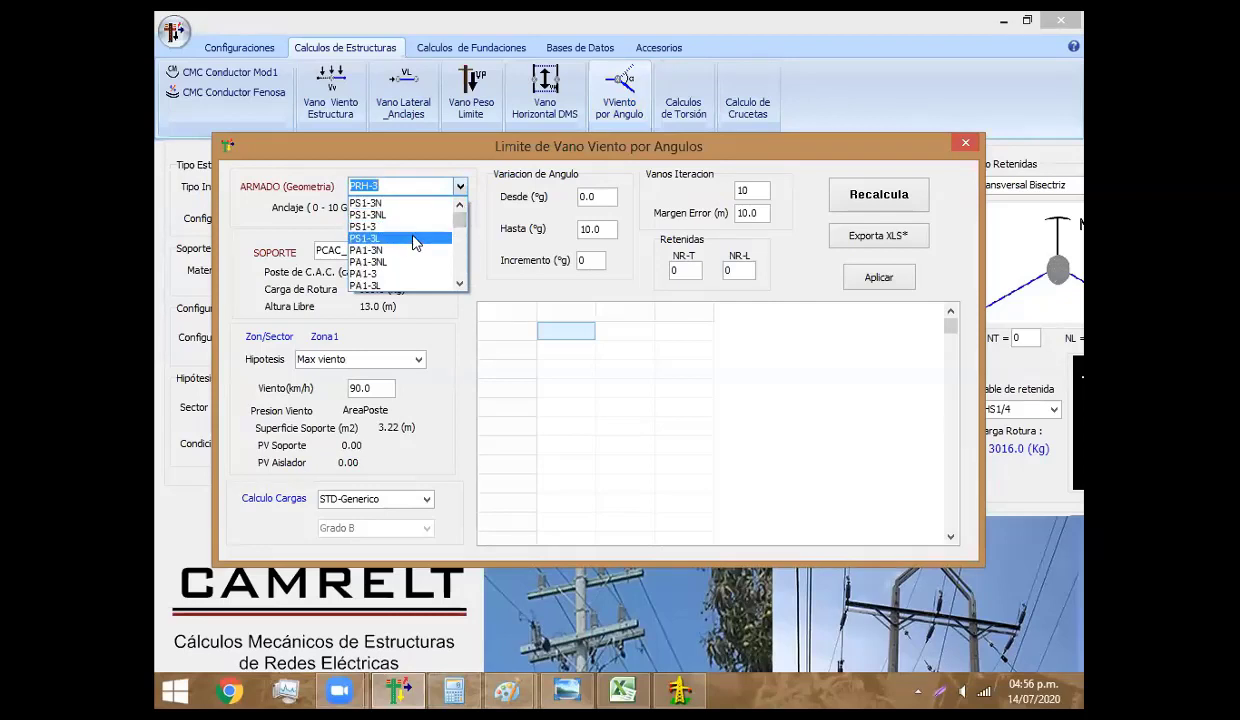
left_click(391, 287)
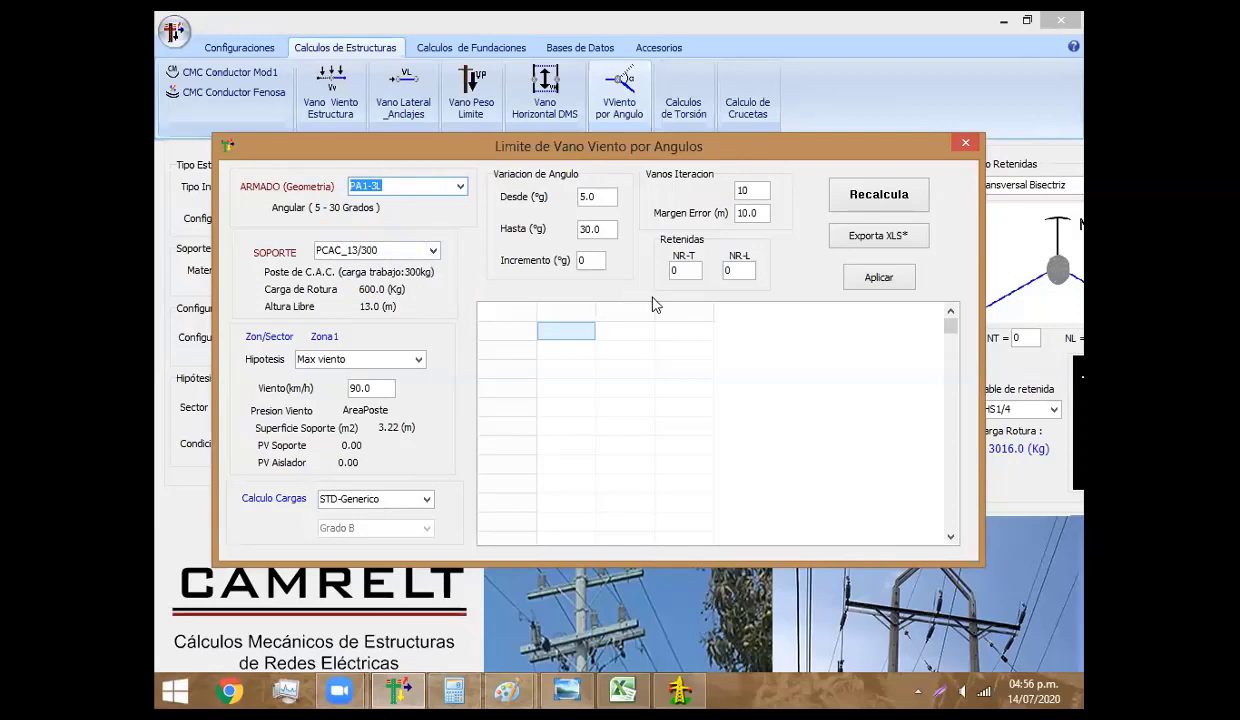
left_click(598, 259)
type("5")
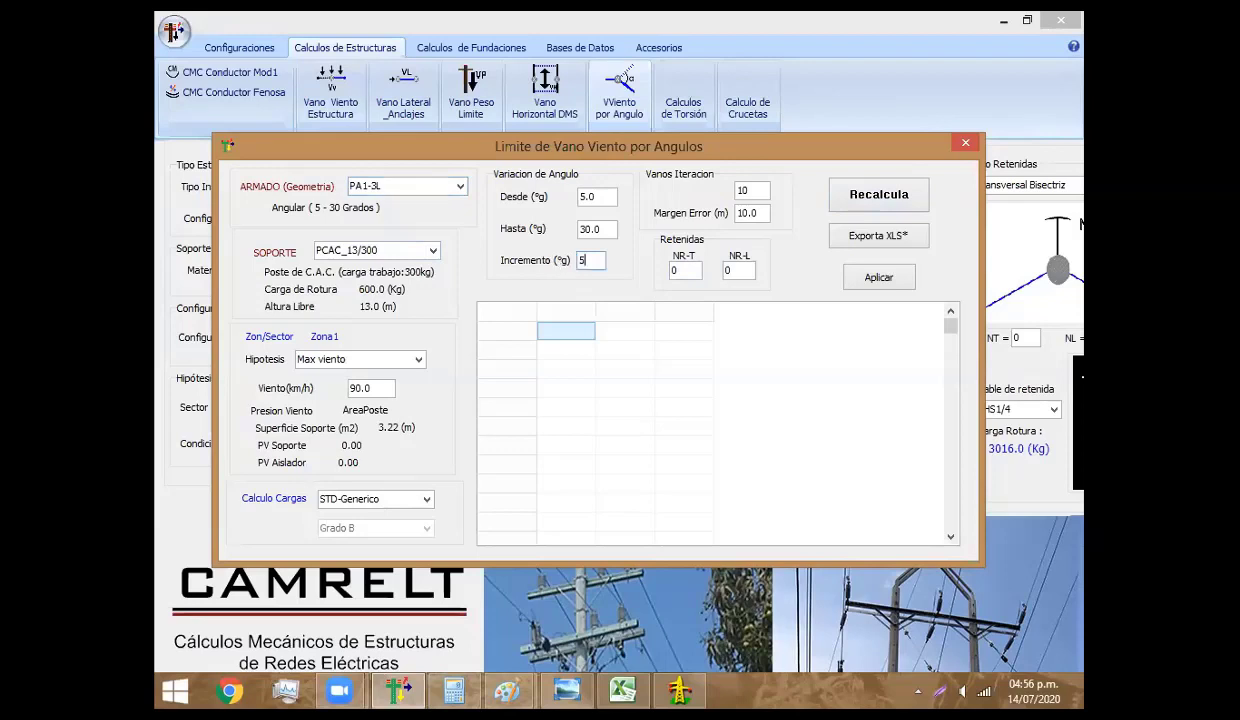
left_click(867, 203)
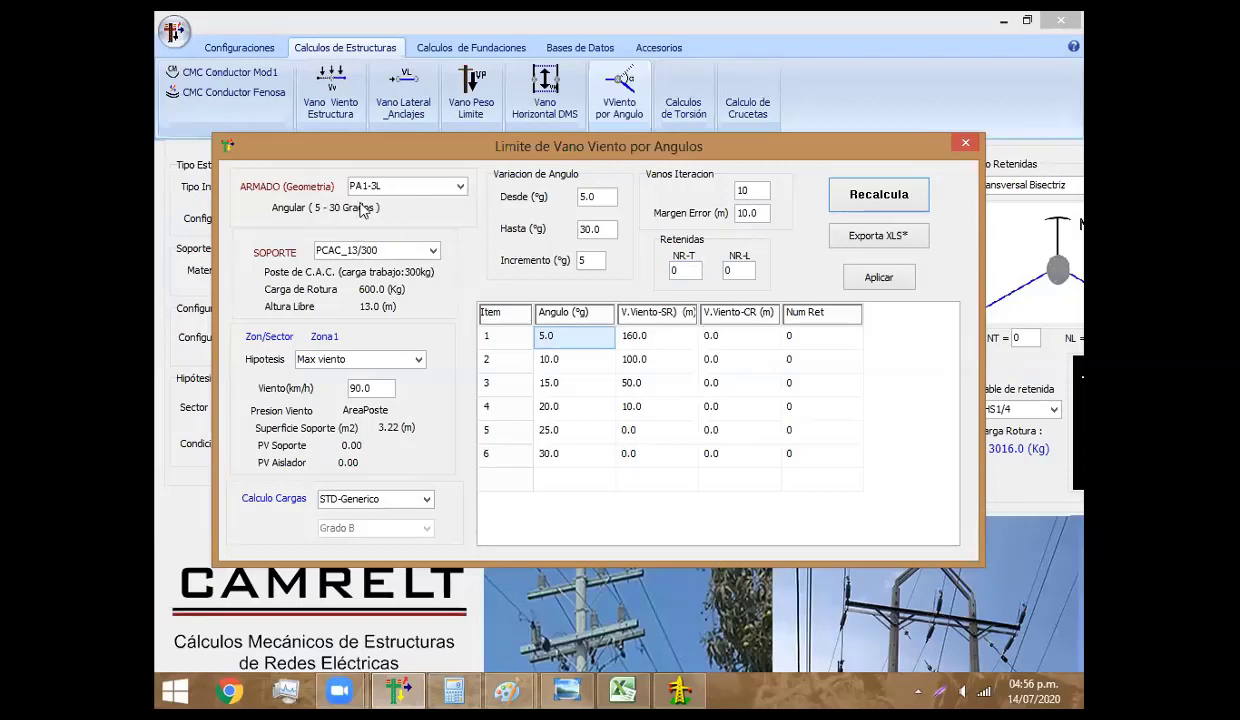
Set NR-T to 1 guy wire and recalculate, giving guyed spans from 690 m to 200 m
left_click_drag(672, 270, 650, 268)
type("1")
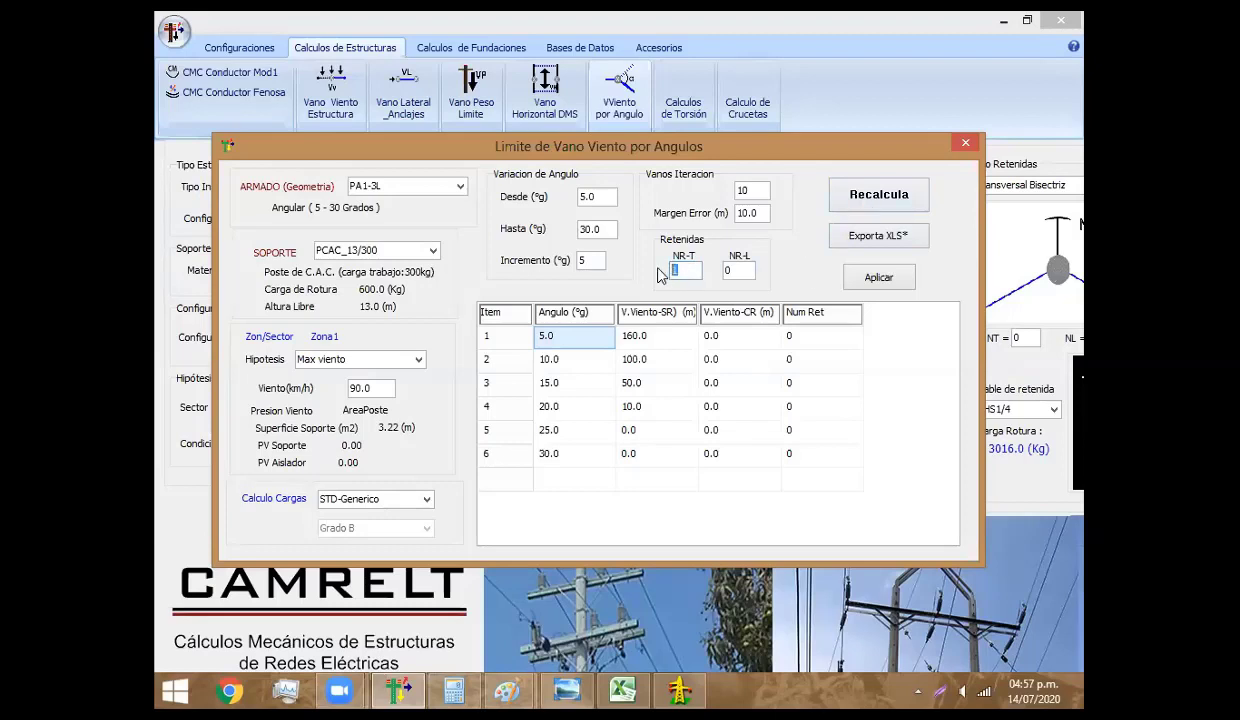
left_click(873, 199)
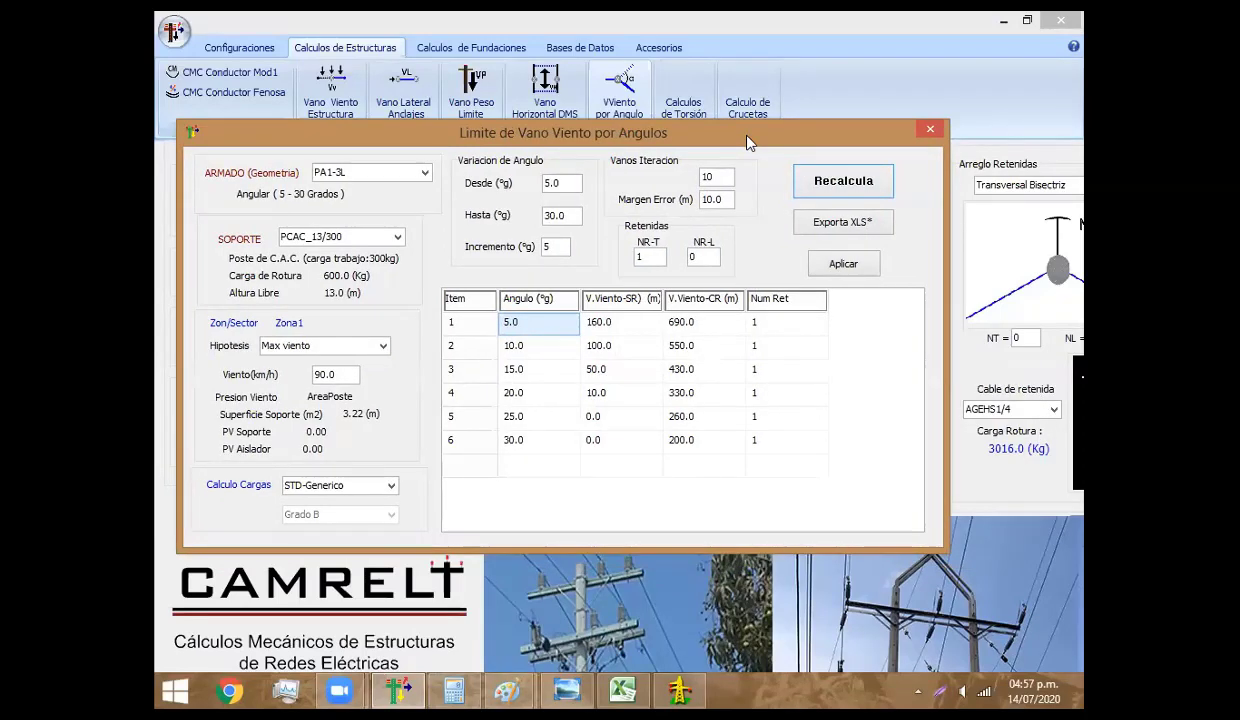
mouse_move(730, 137)
left_mouse_down()
mouse_move(748, 148)
mouse_move(741, 160)
left_mouse_up()
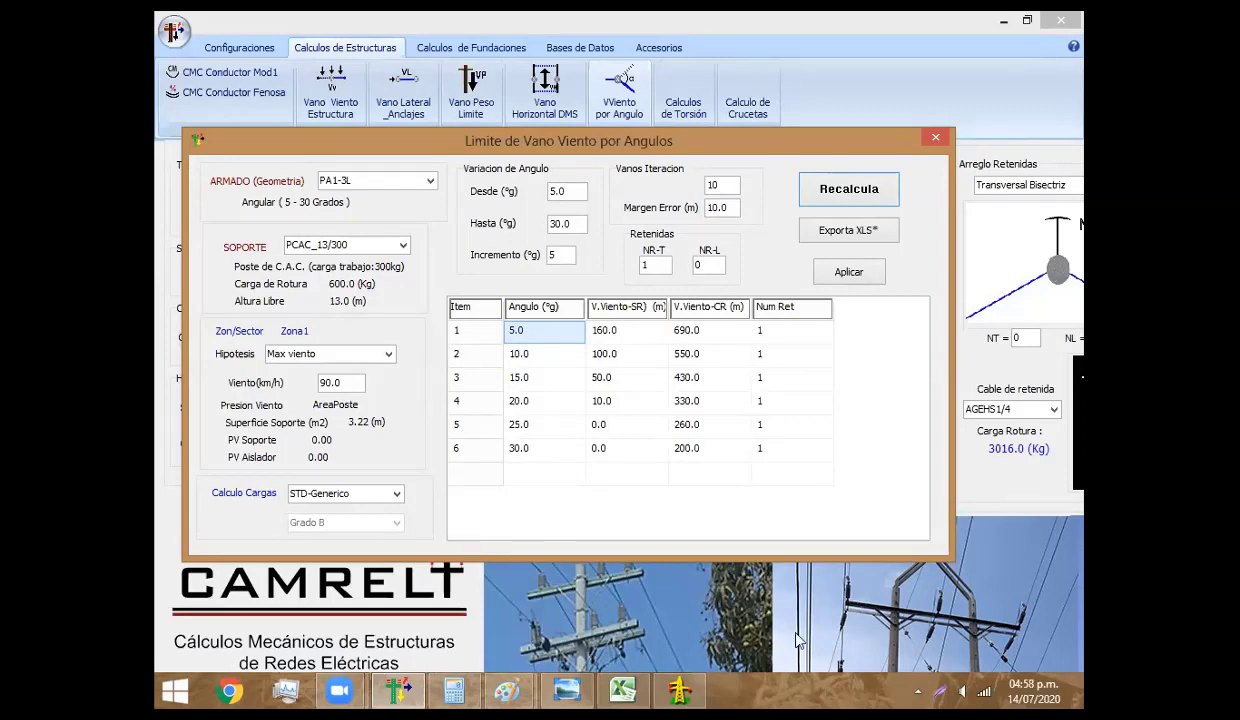
Return from CAMRELT to the Ejemplo_1.DLT profile and scroll to structures PS1-3L, PA1-3L and PSH-3
left_click(679, 690)
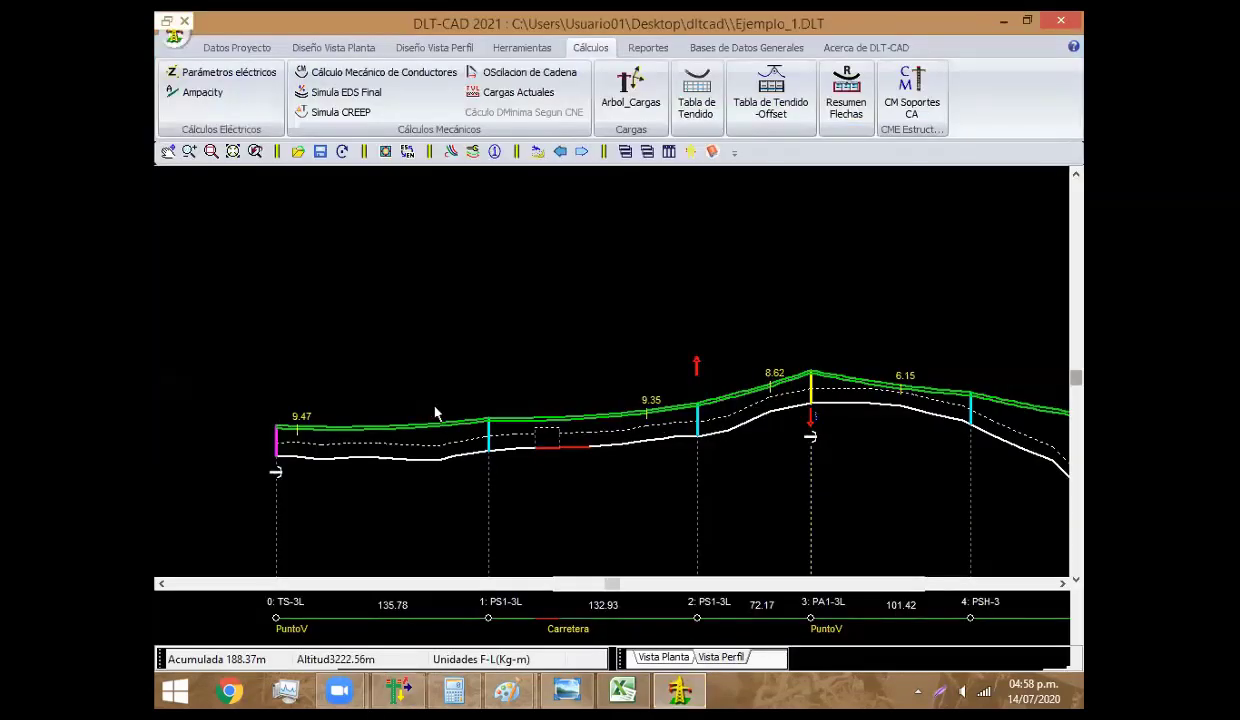
left_click(630, 583)
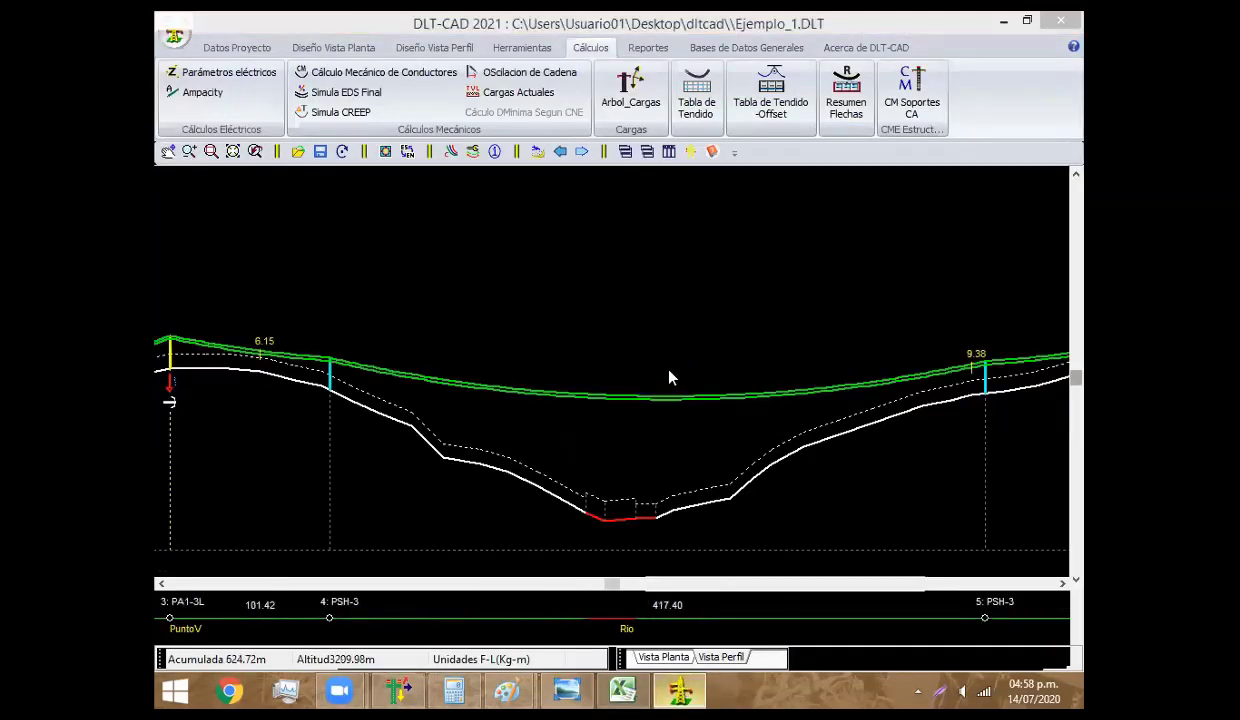
key("alt+Tab")
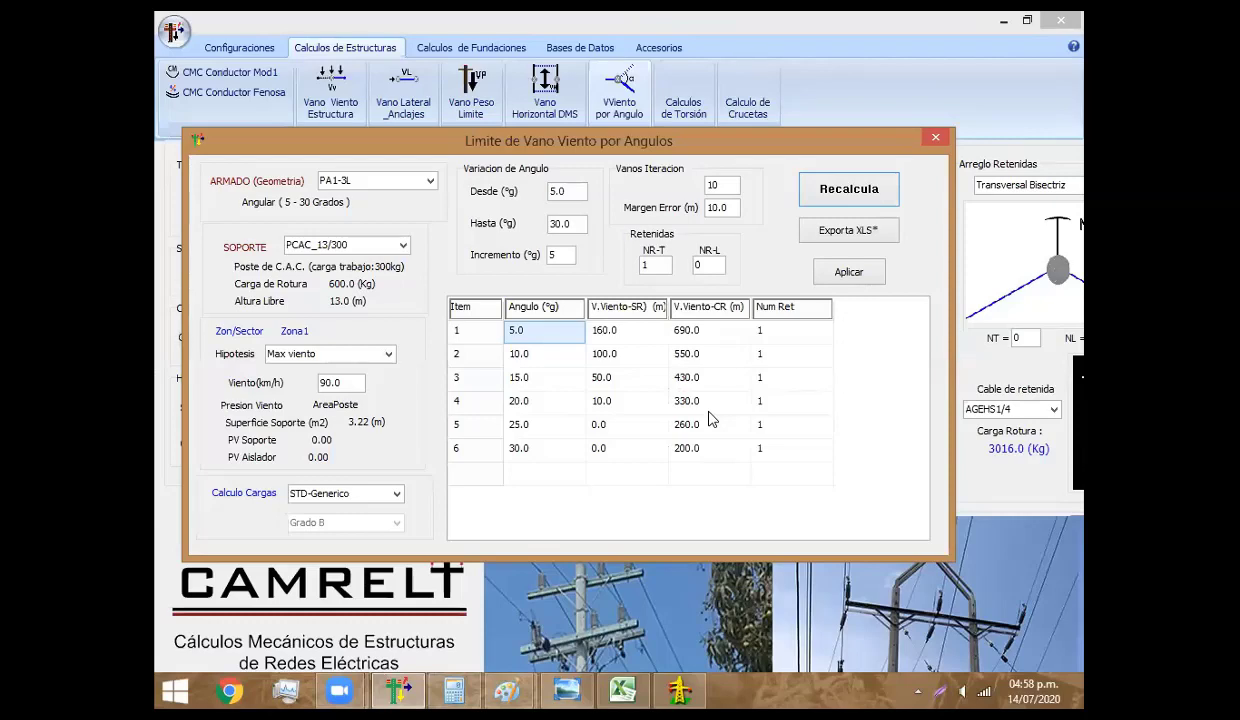
left_click(680, 690)
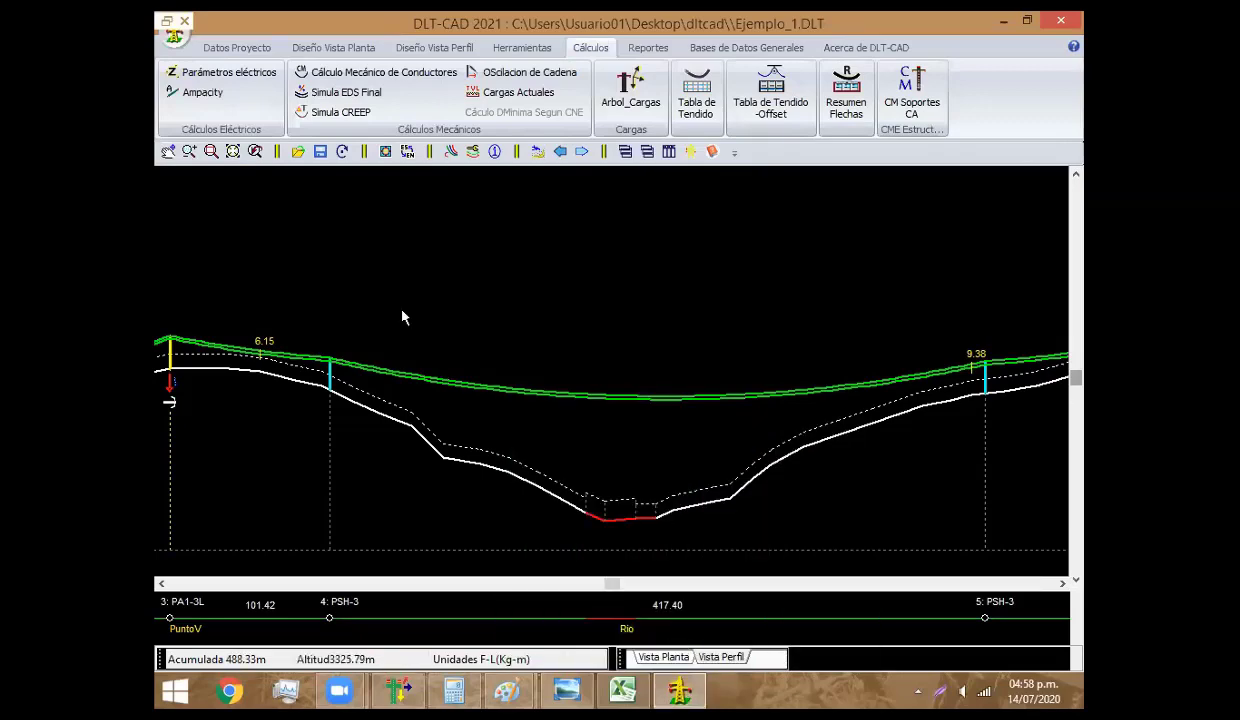
scroll(223, 325, "up", 5)
scroll(430, 300, "down", 1)
scroll(580, 305, "down", 1)
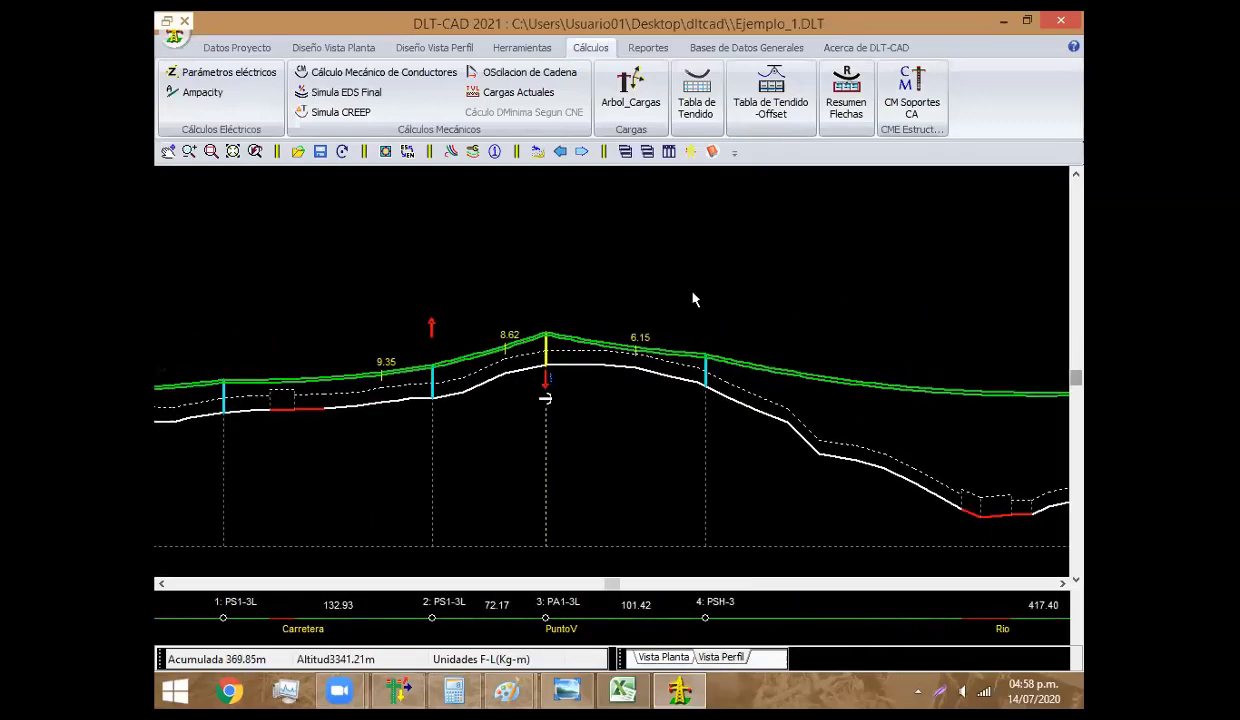
scroll(600, 330, "down", 1)
scroll(463, 385, "down", 1)
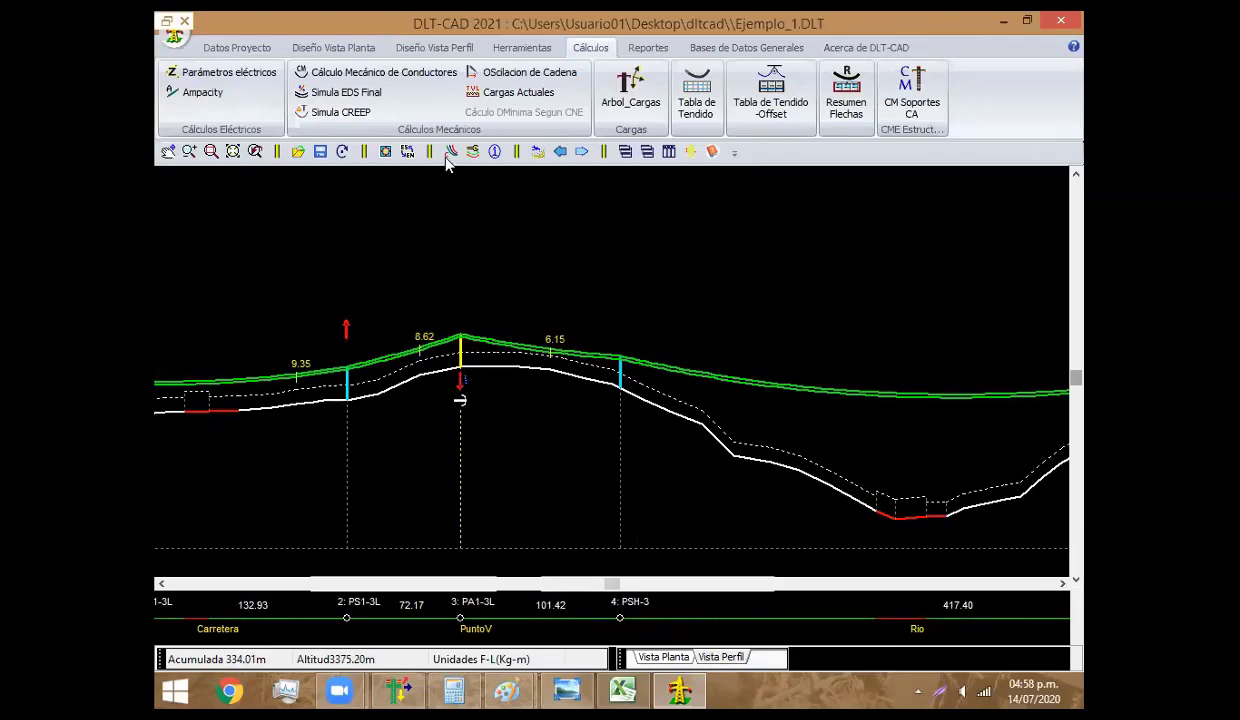
Apply the Configuración General graphics settings so structure data shows on the profile
left_click(472, 151)
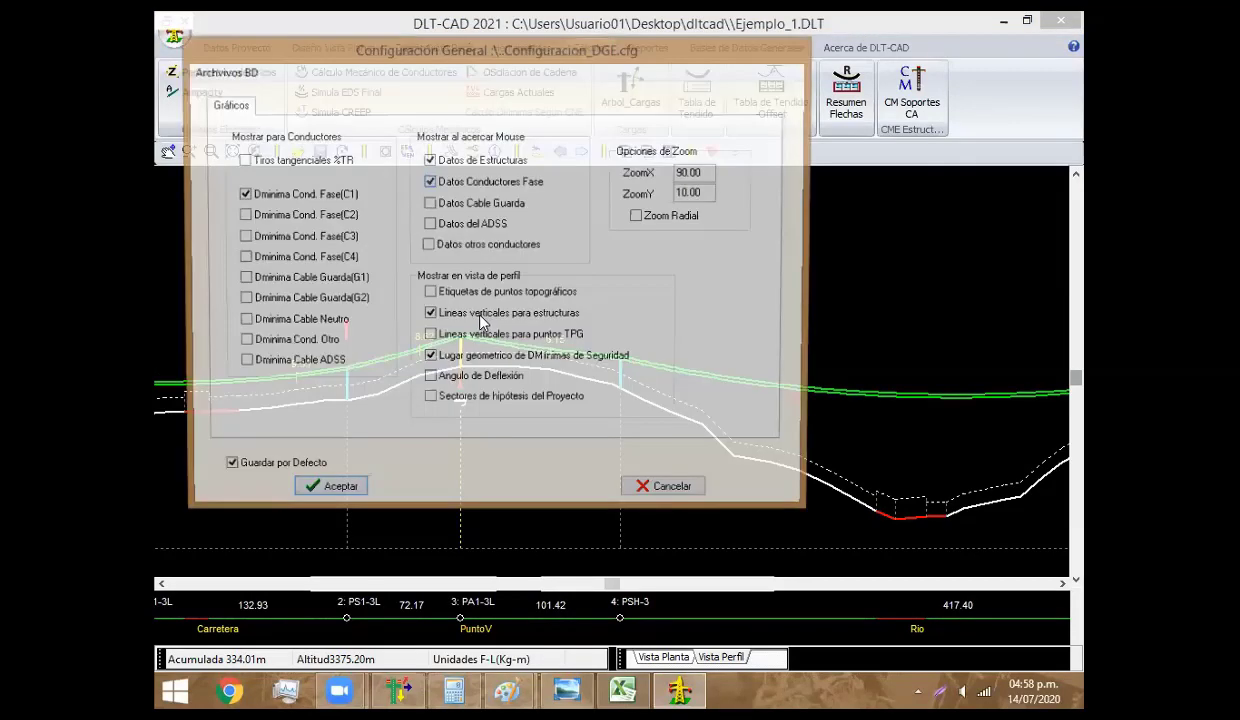
left_click(328, 493)
scroll(570, 500, "down", 1)
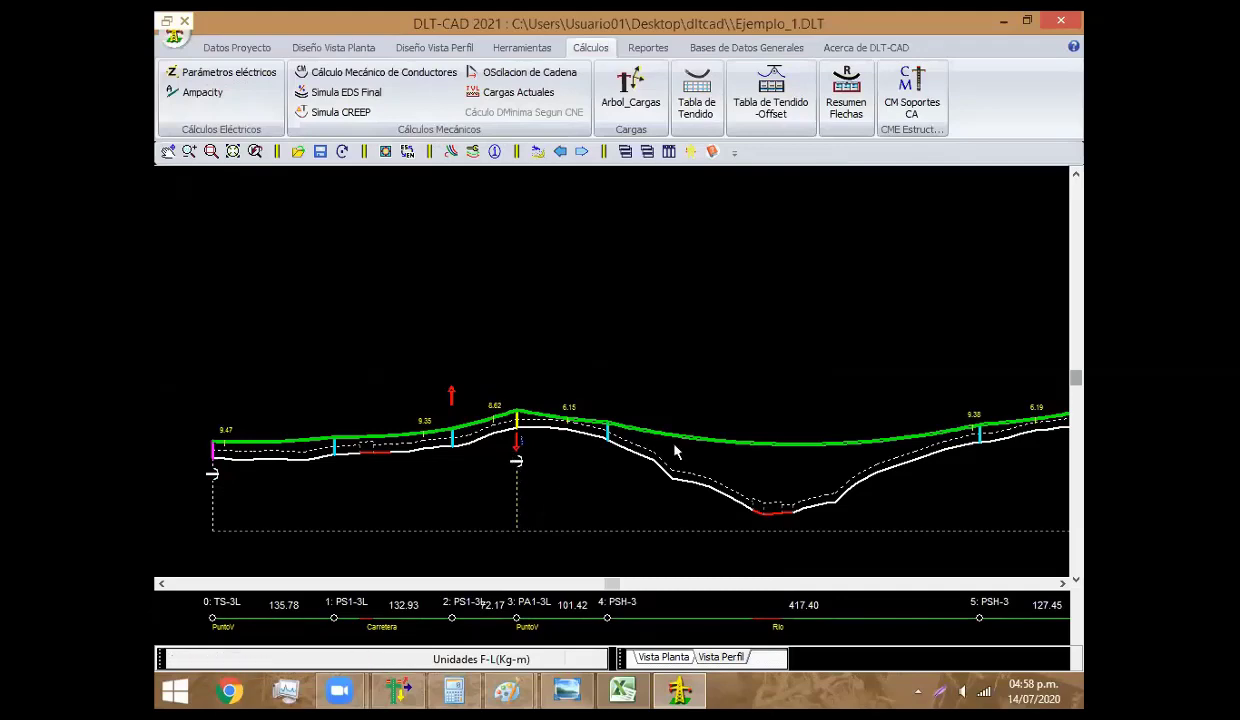
Shift the profile through structures 2–9, then back to structures 1–5 near the river
left_click(855, 450)
left_click(855, 450)
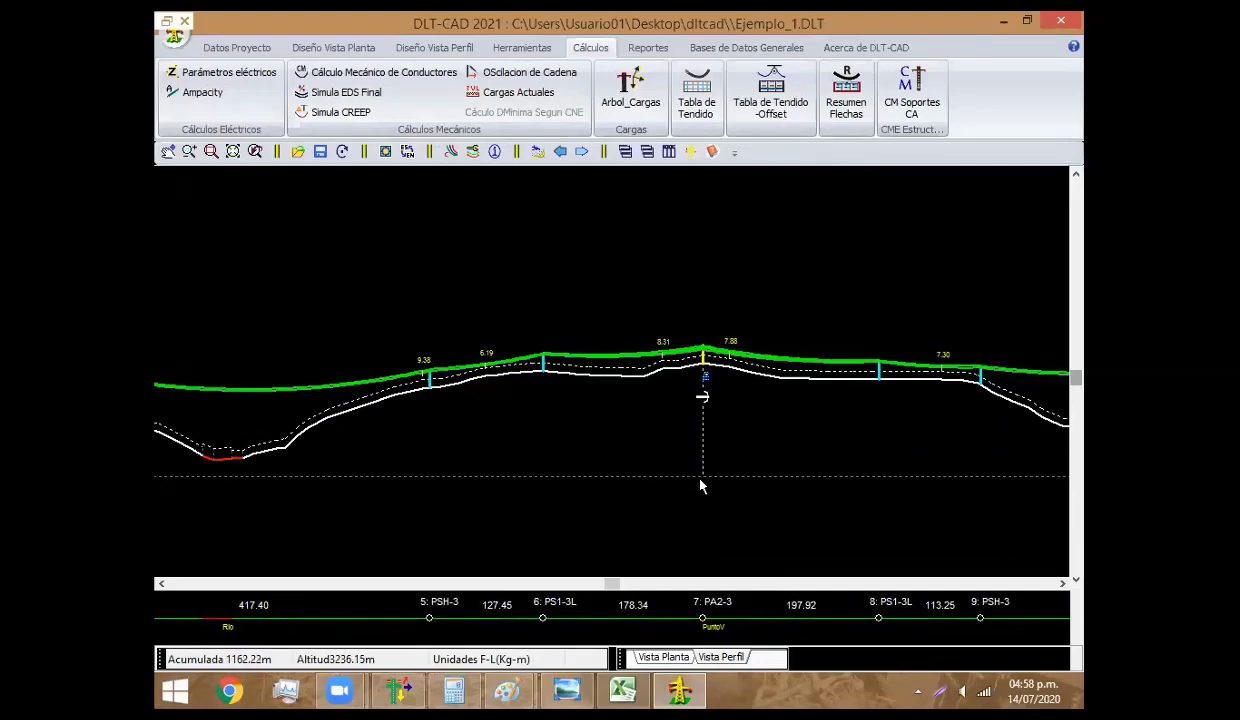
left_click(466, 383)
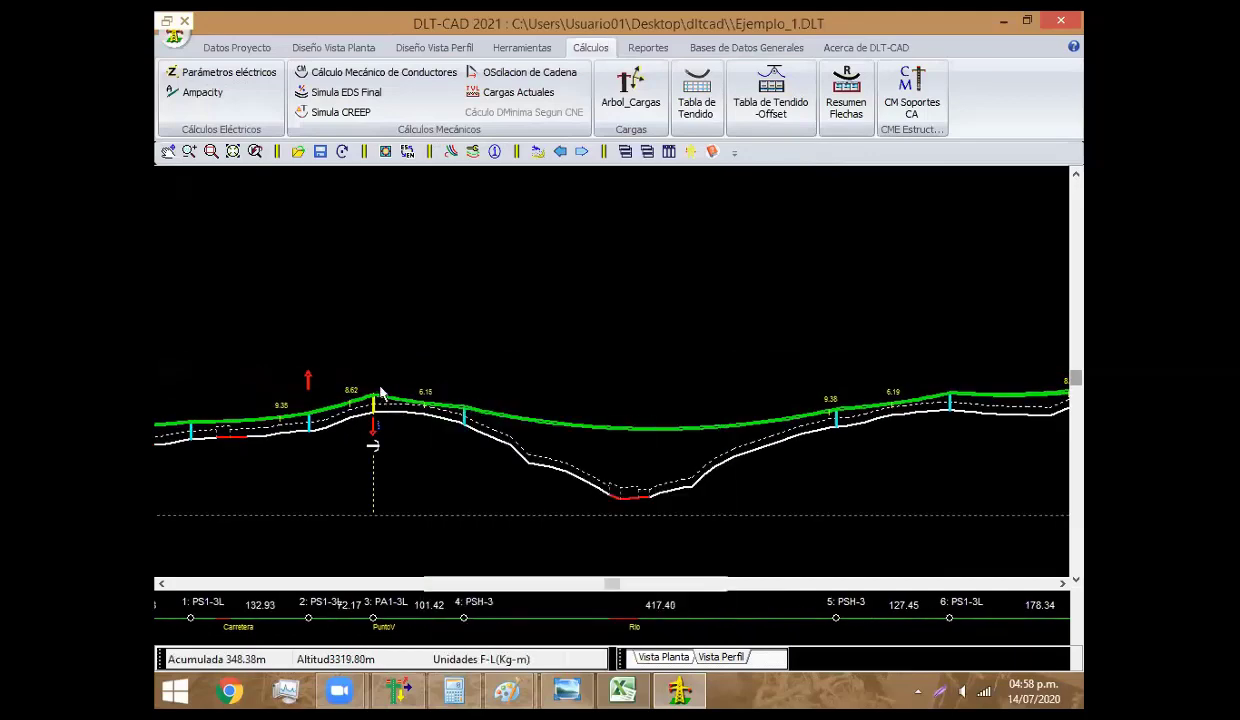
scroll(738, 466, "up", 2)
scroll(738, 466, "down", 2)
scroll(506, 352, "up", 2)
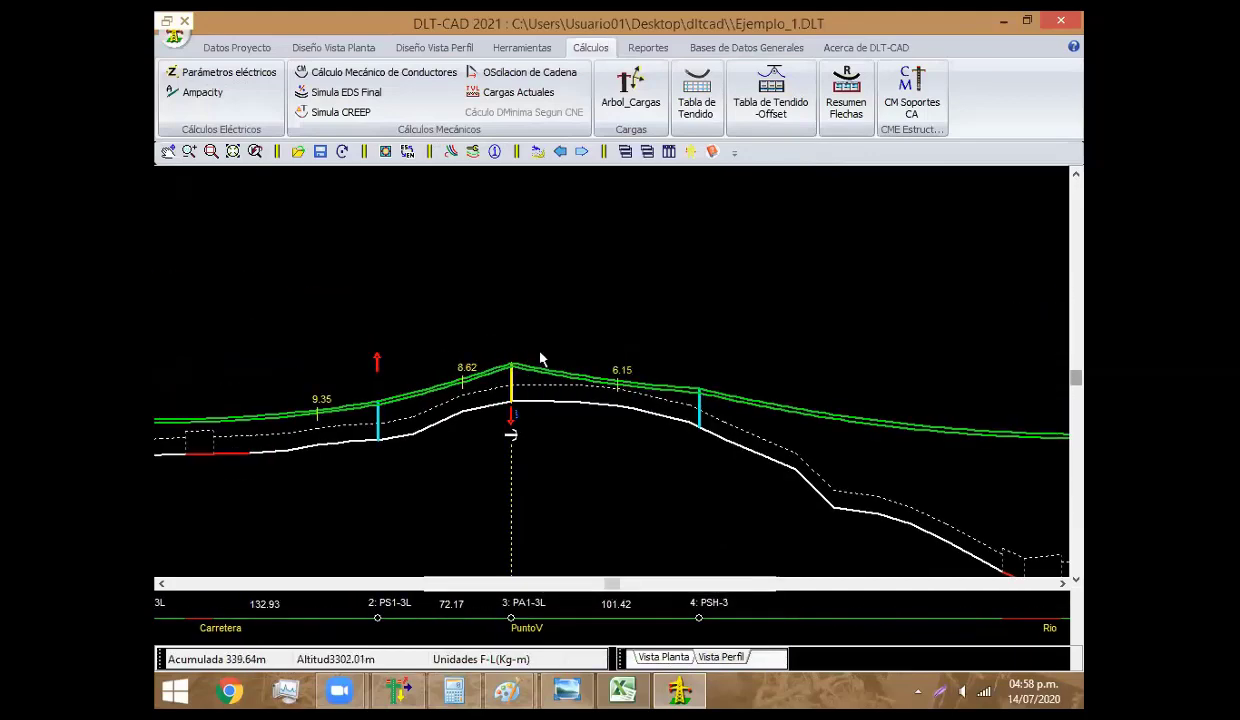
mouse_move(463, 414)
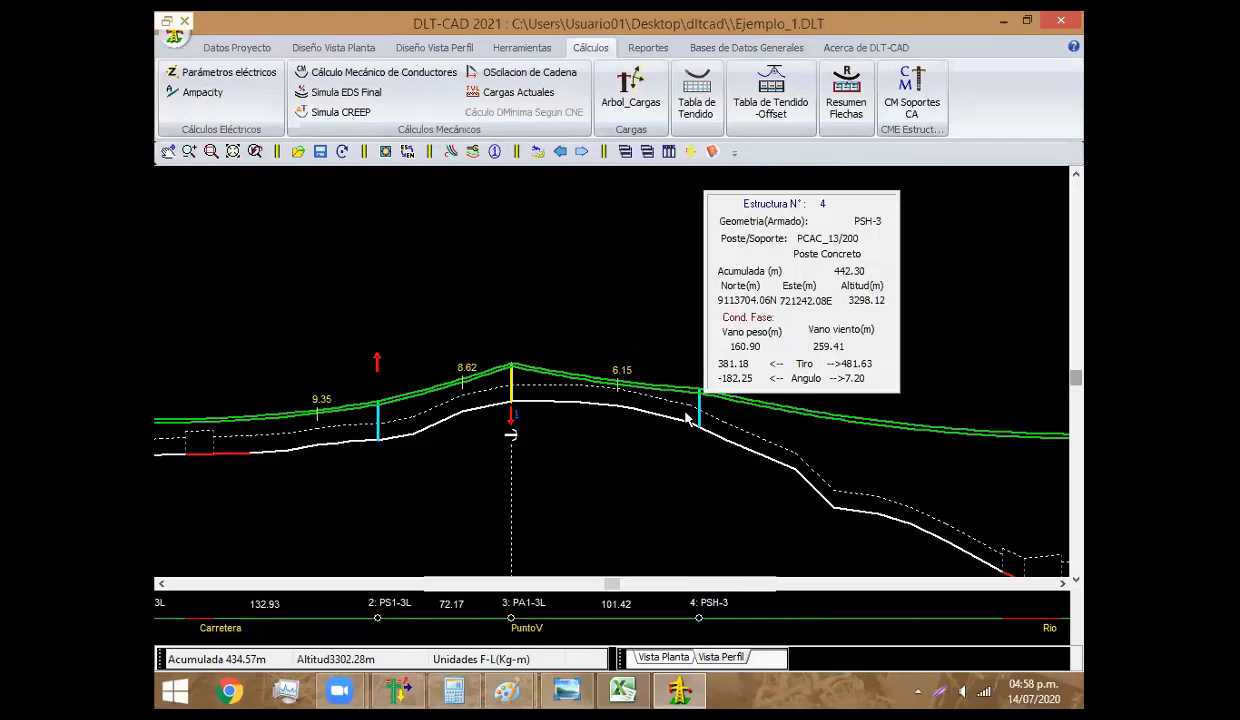
mouse_move(373, 400)
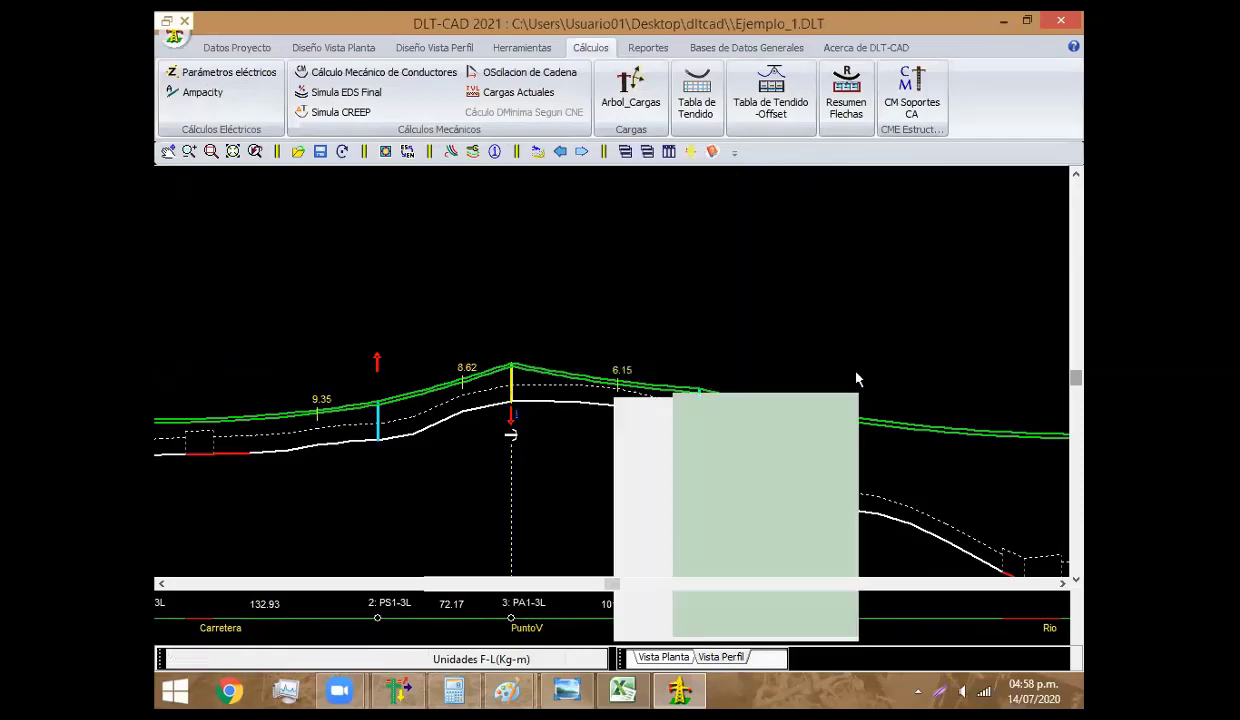
Zoom along the conductor to read spans and clearances 9.35, 8.62, 6.15, 9.38 and 6.19
scroll(690, 325, "down", 3)
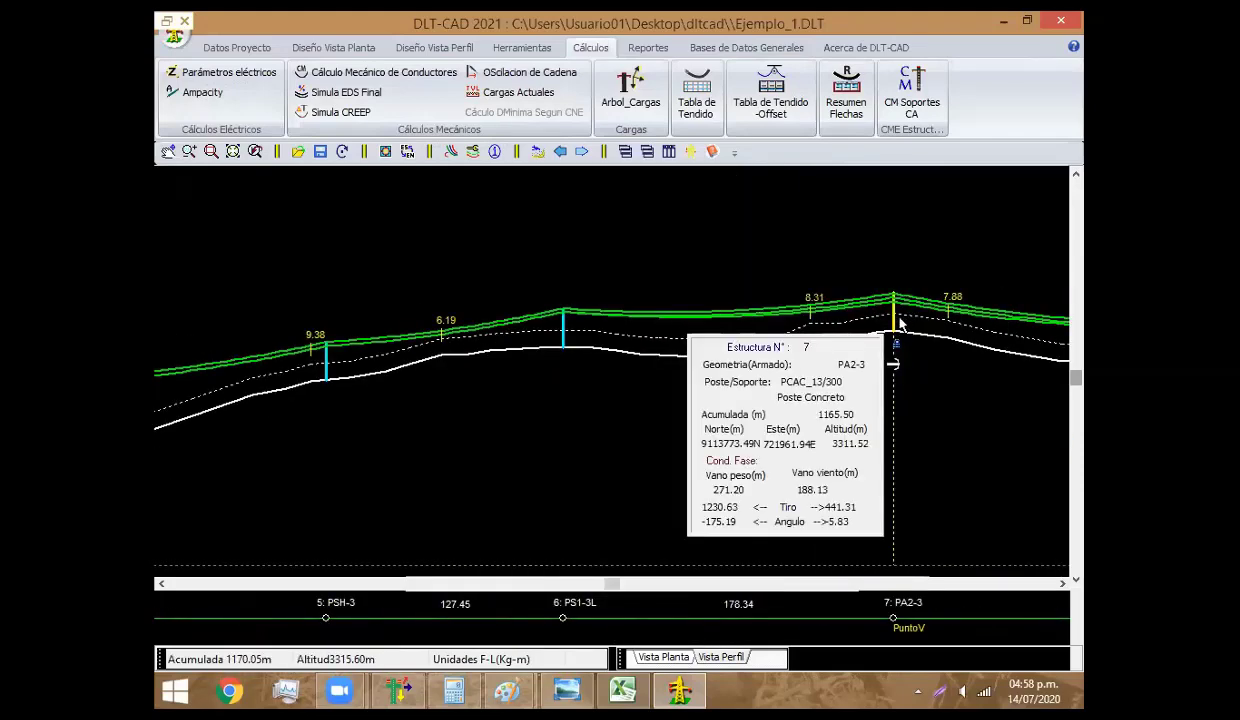
scroll(410, 354, "down", 2)
scroll(363, 404, "down", 2)
scroll(363, 404, "down", 2)
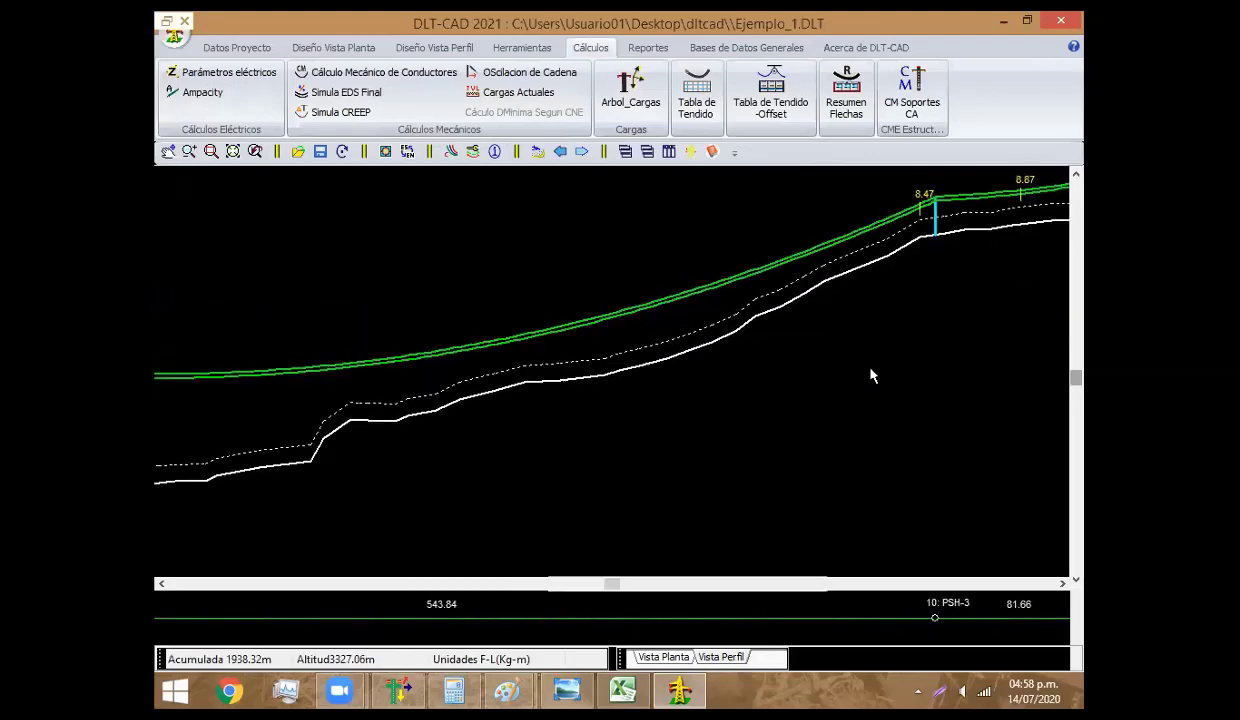
scroll(690, 350, "down", 1)
scroll(480, 330, "up", 2)
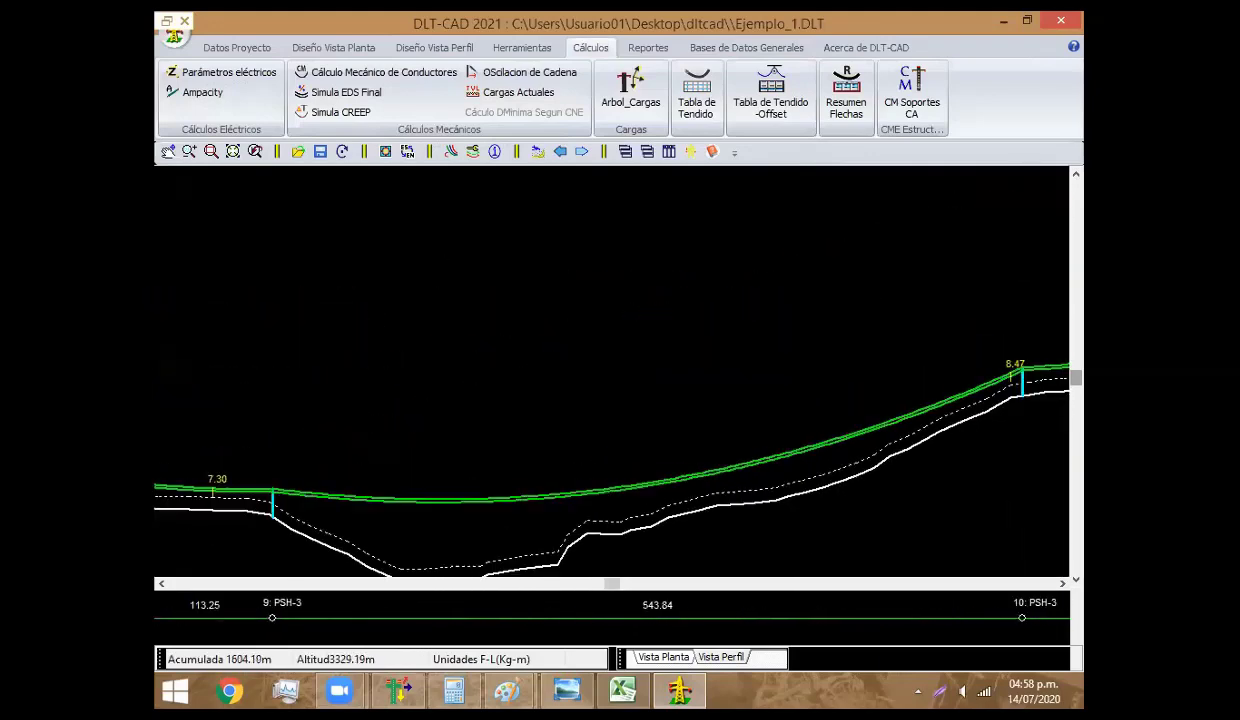
scroll(262, 305, "up", 2)
scroll(262, 305, "up", 2)
scroll(262, 305, "up", 2)
scroll(449, 428, "up", 1)
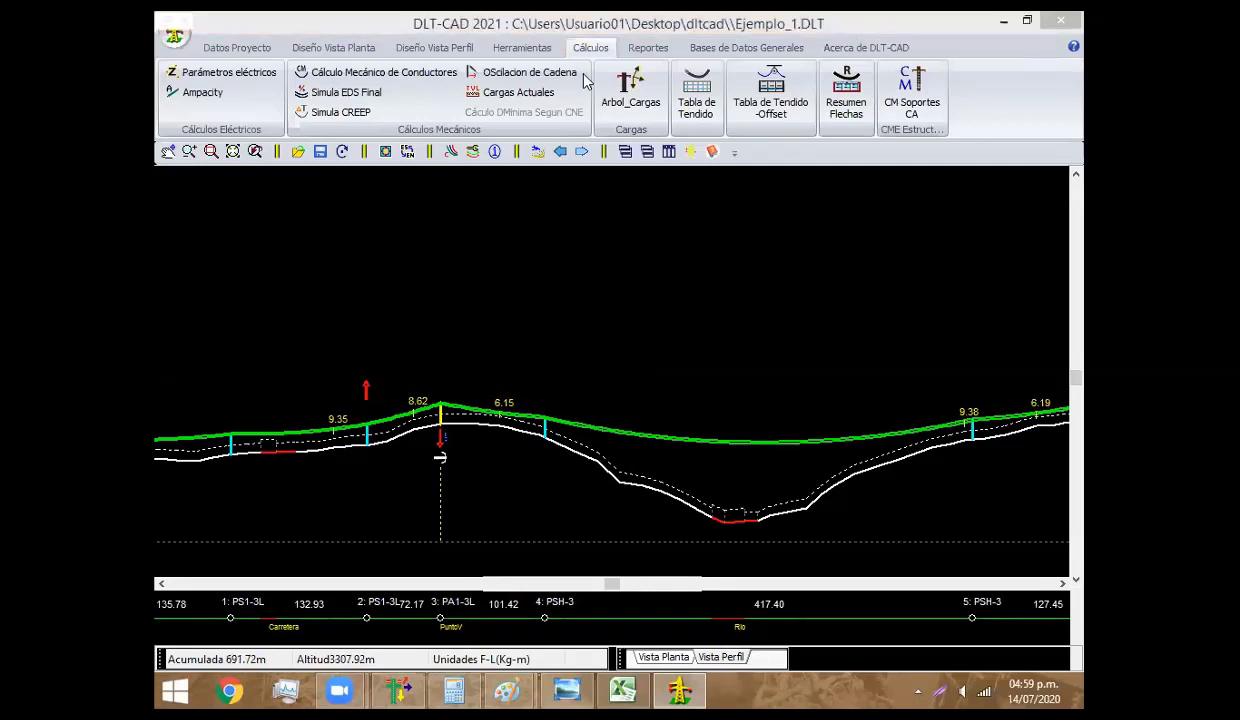
double_click(440, 441)
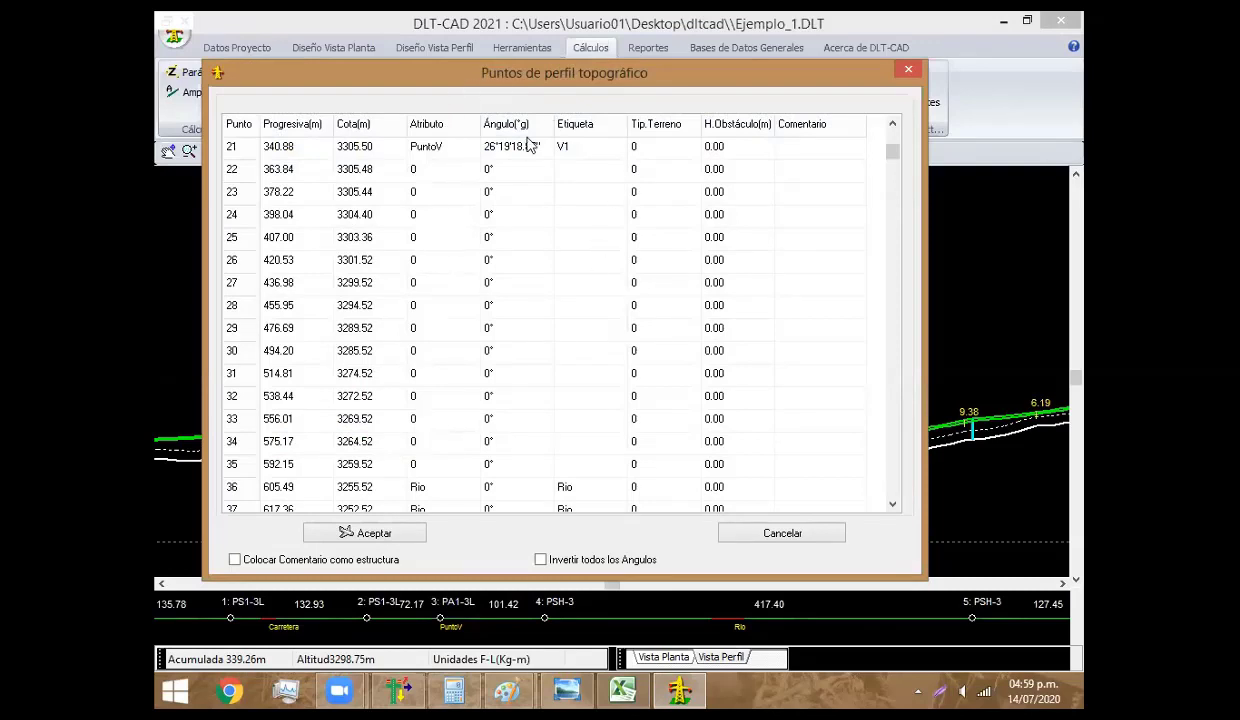
left_click(491, 147)
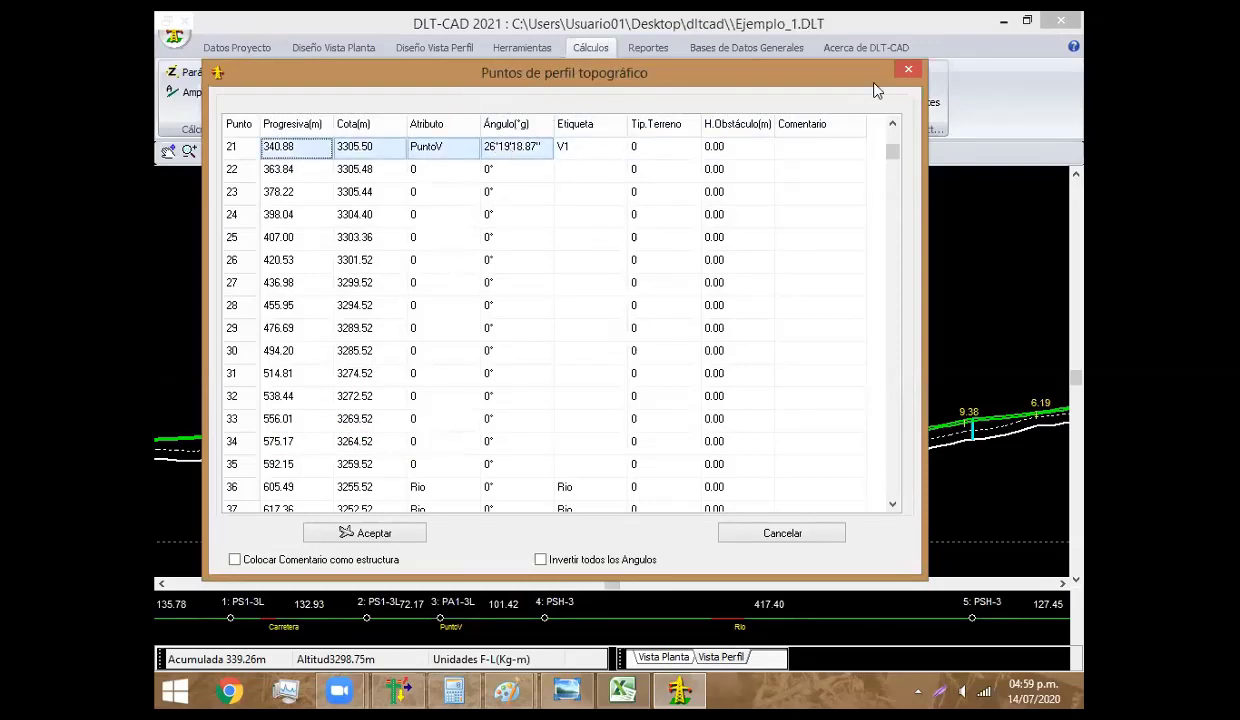
left_click(908, 72)
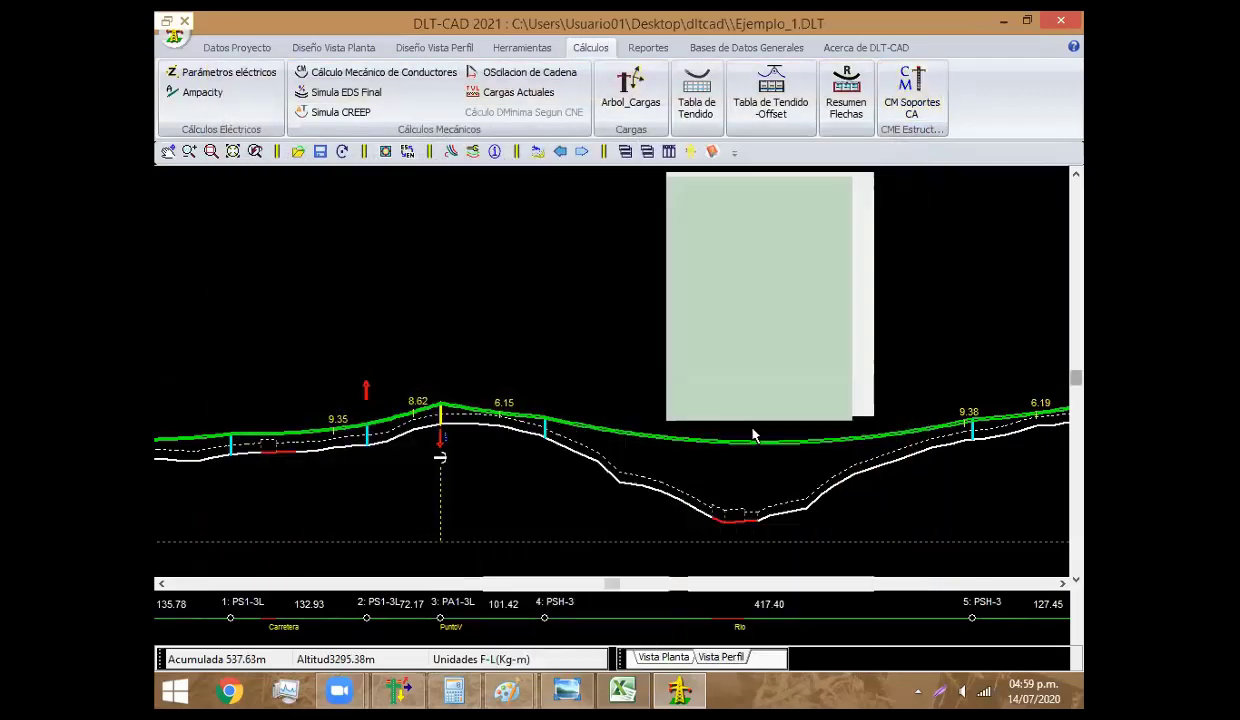
mouse_move(872, 358)
middle_mouse_down()
mouse_move(893, 424)
mouse_move(753, 354)
mouse_move(578, 410)
middle_mouse_up()
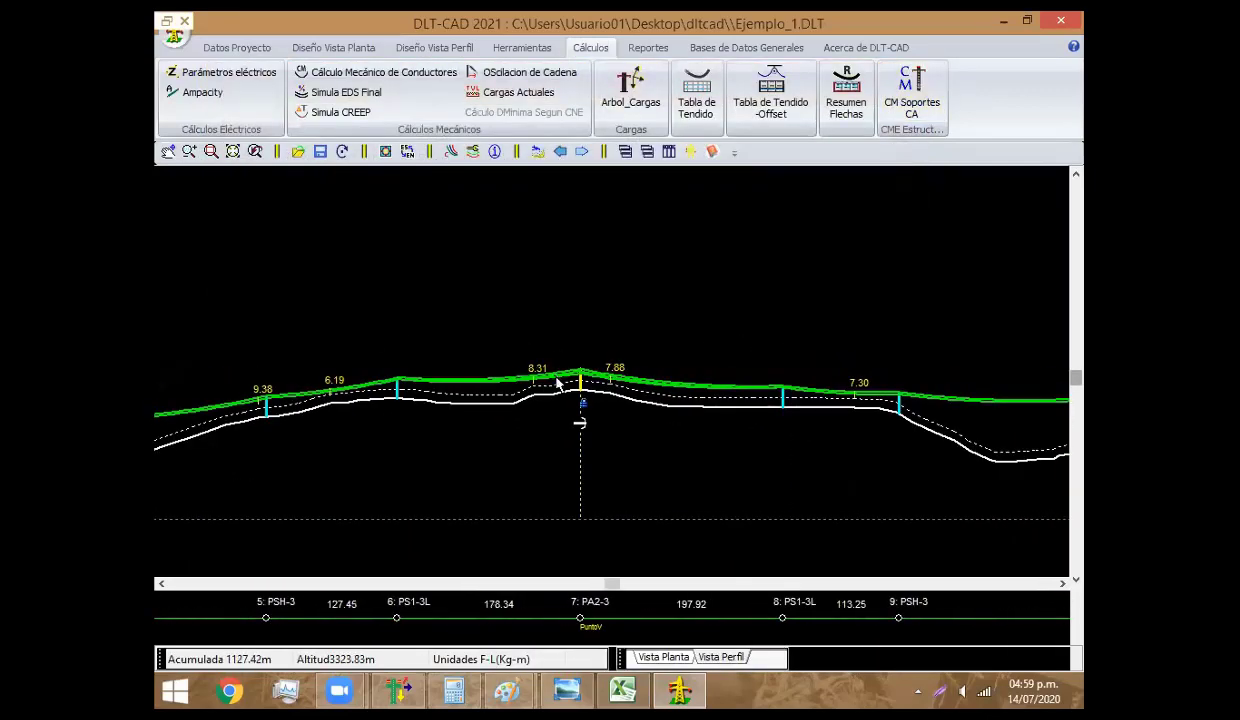
scroll(584, 396, "up", 1)
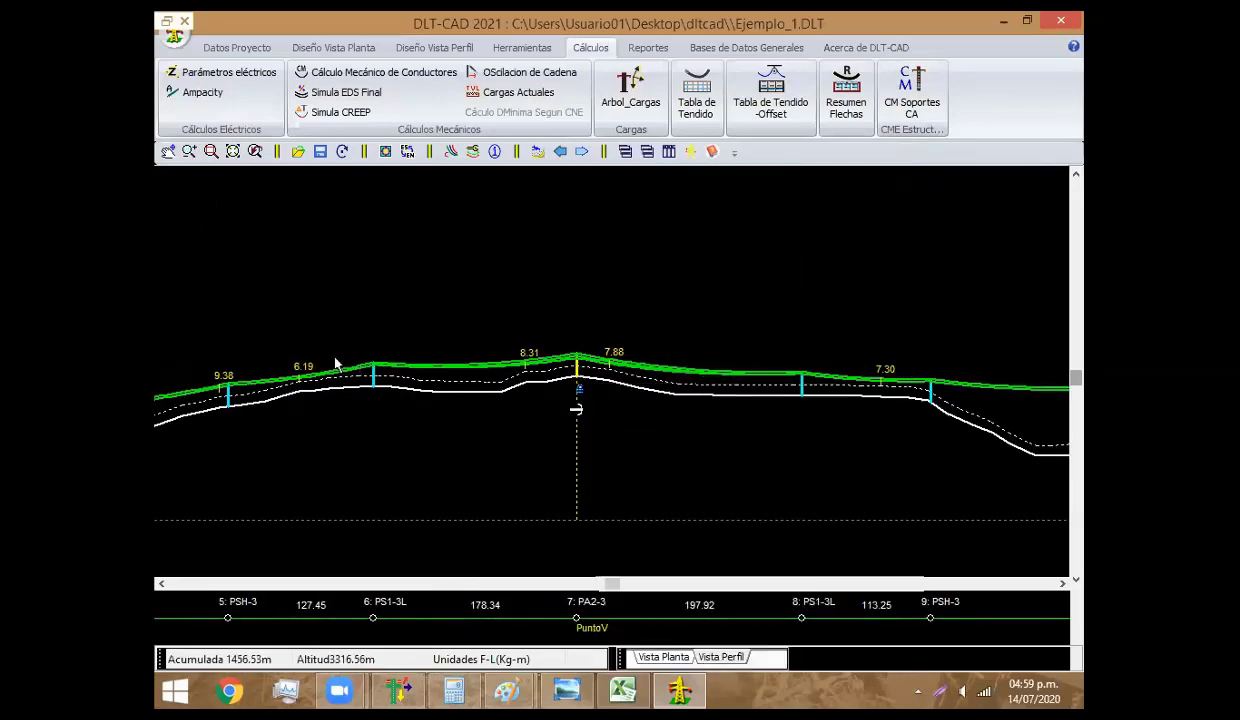
middle_click_drag(960, 380, 340, 380)
middle_click_drag(1060, 410, 525, 416)
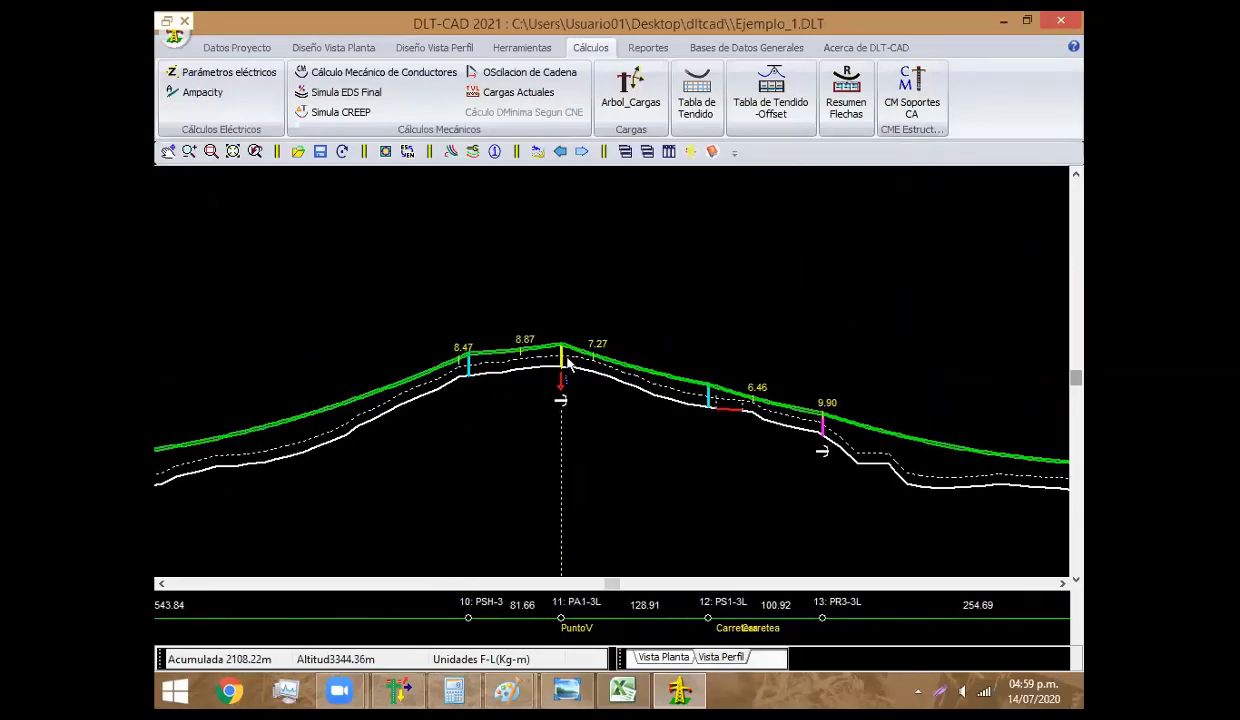
double_click(562, 390)
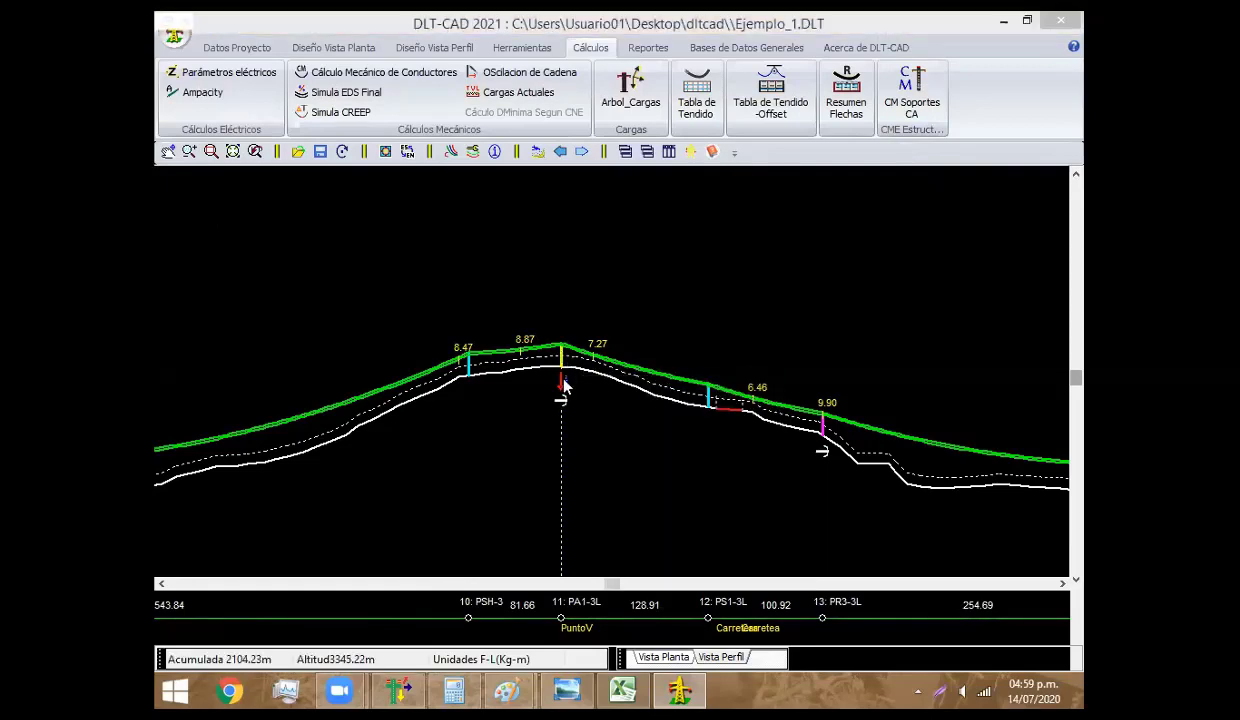
left_click(932, 96)
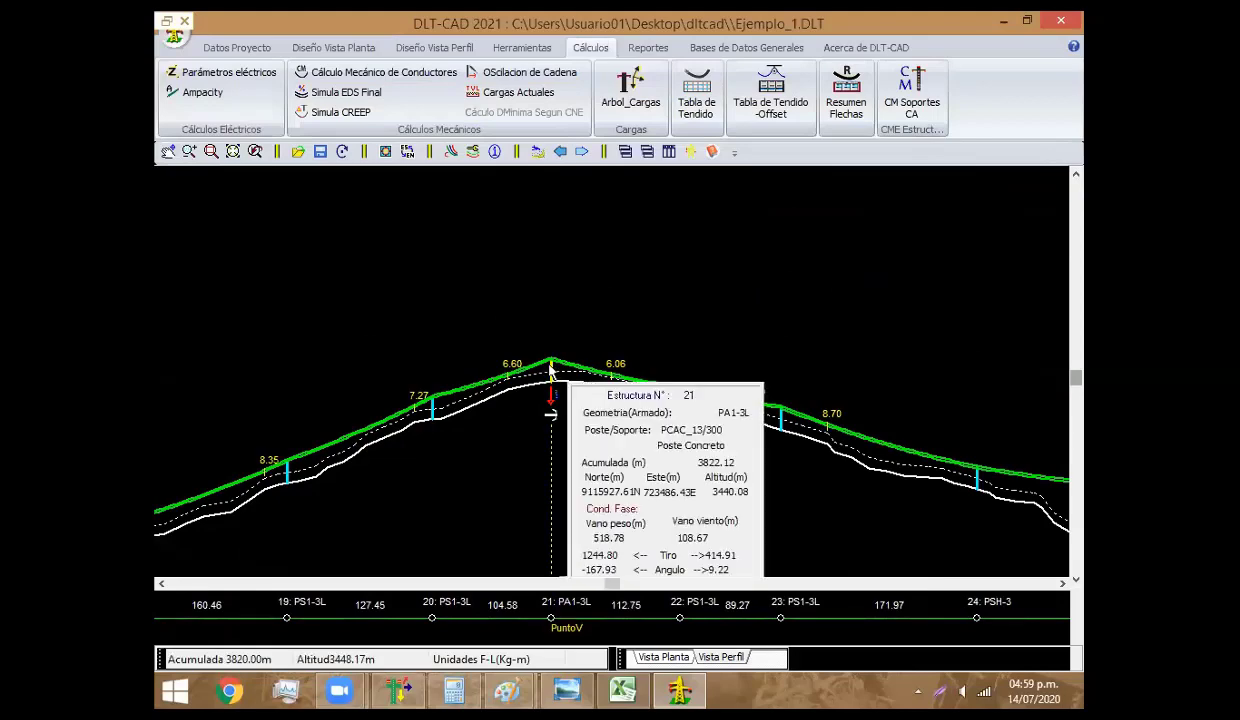
double_click(552, 405)
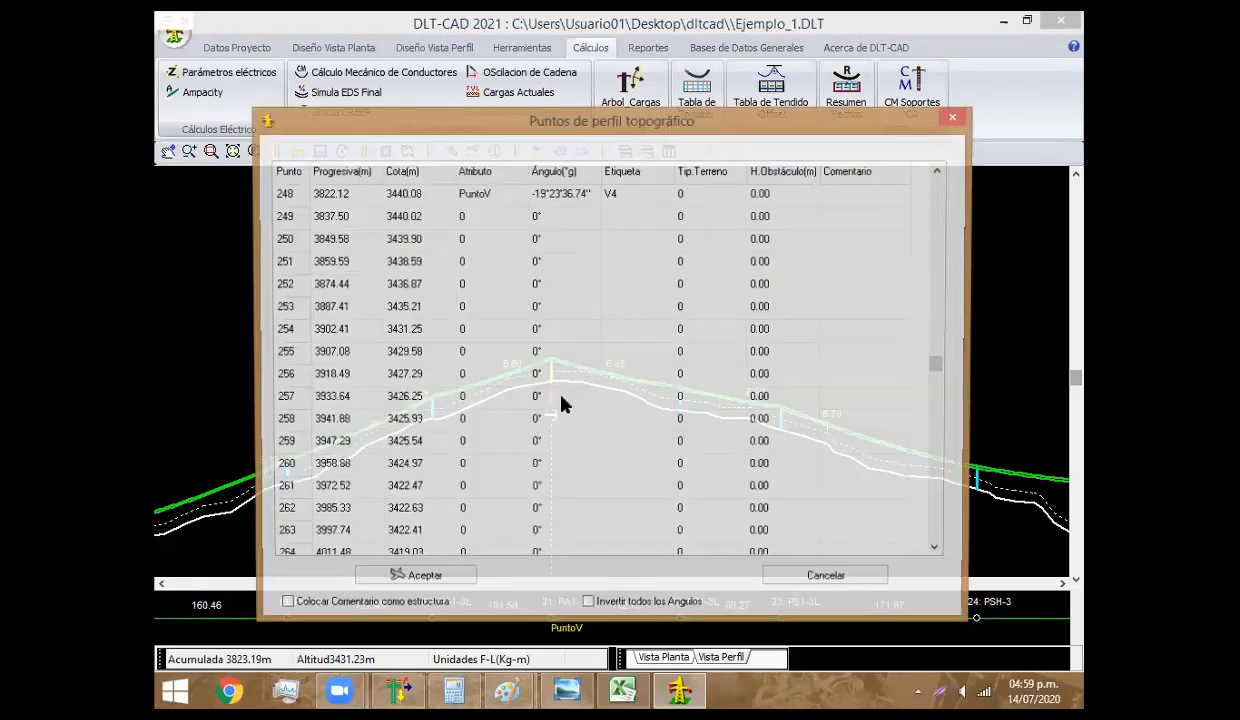
key("Escape")
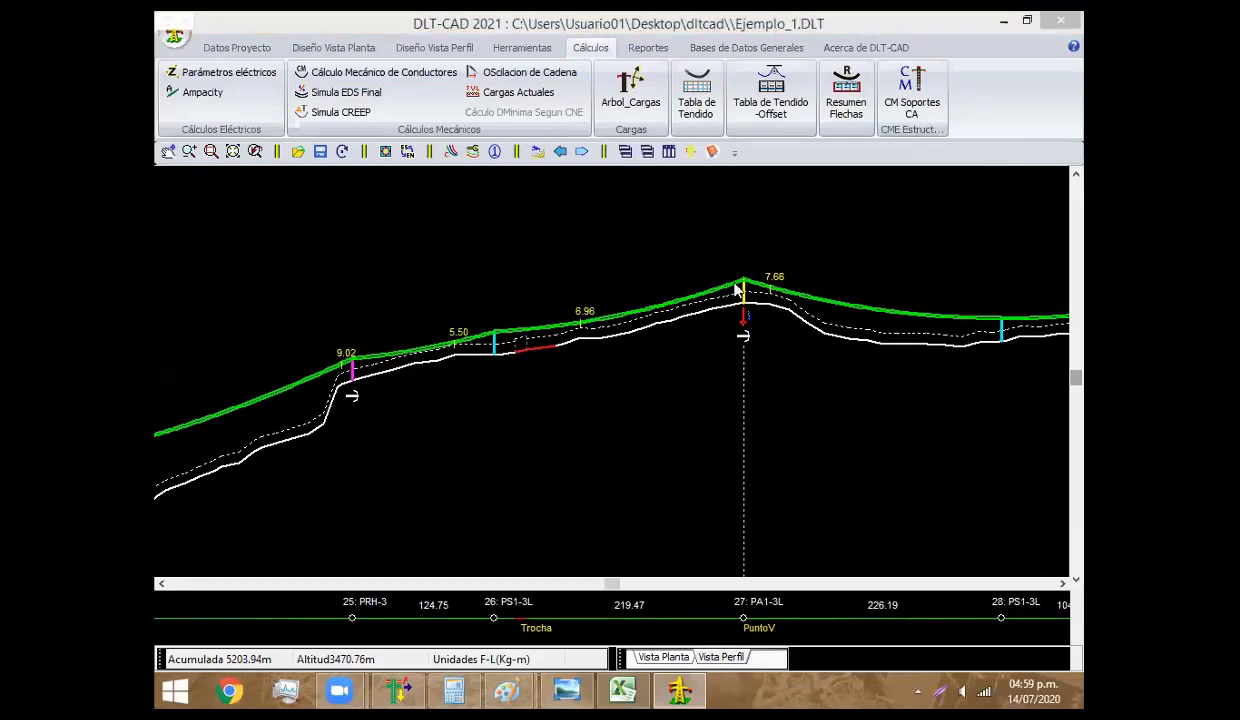
double_click(741, 284)
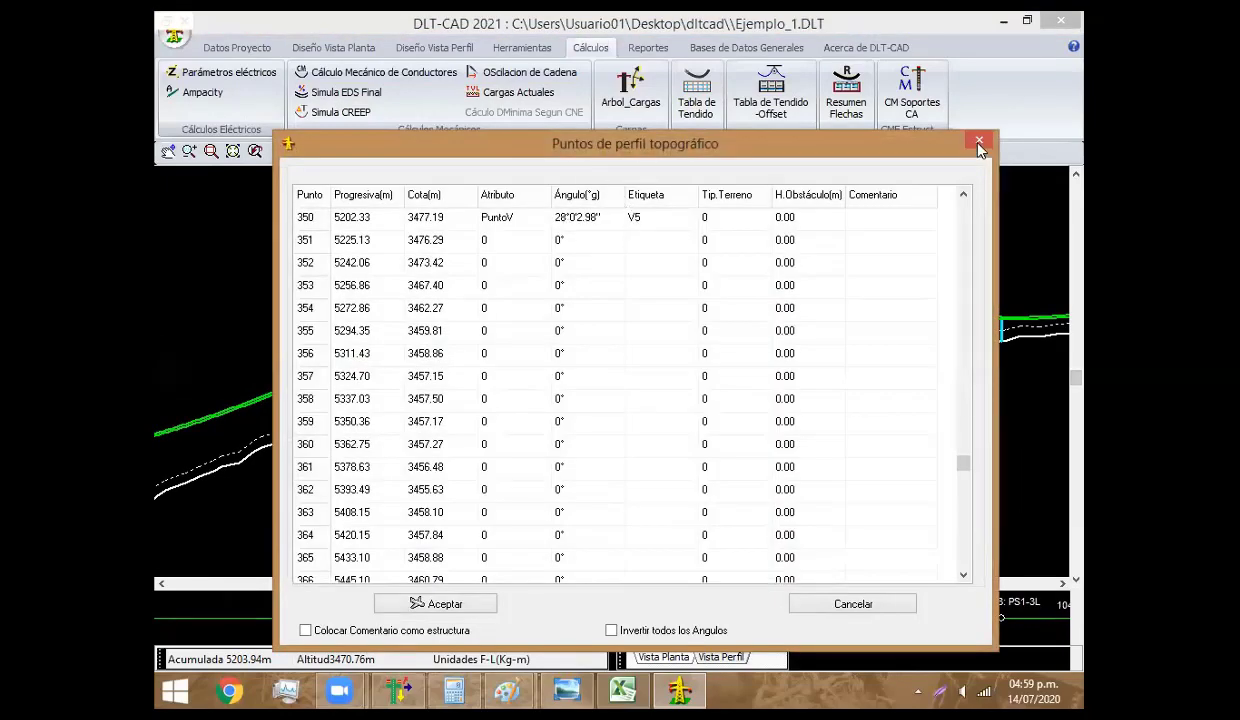
key("Escape")
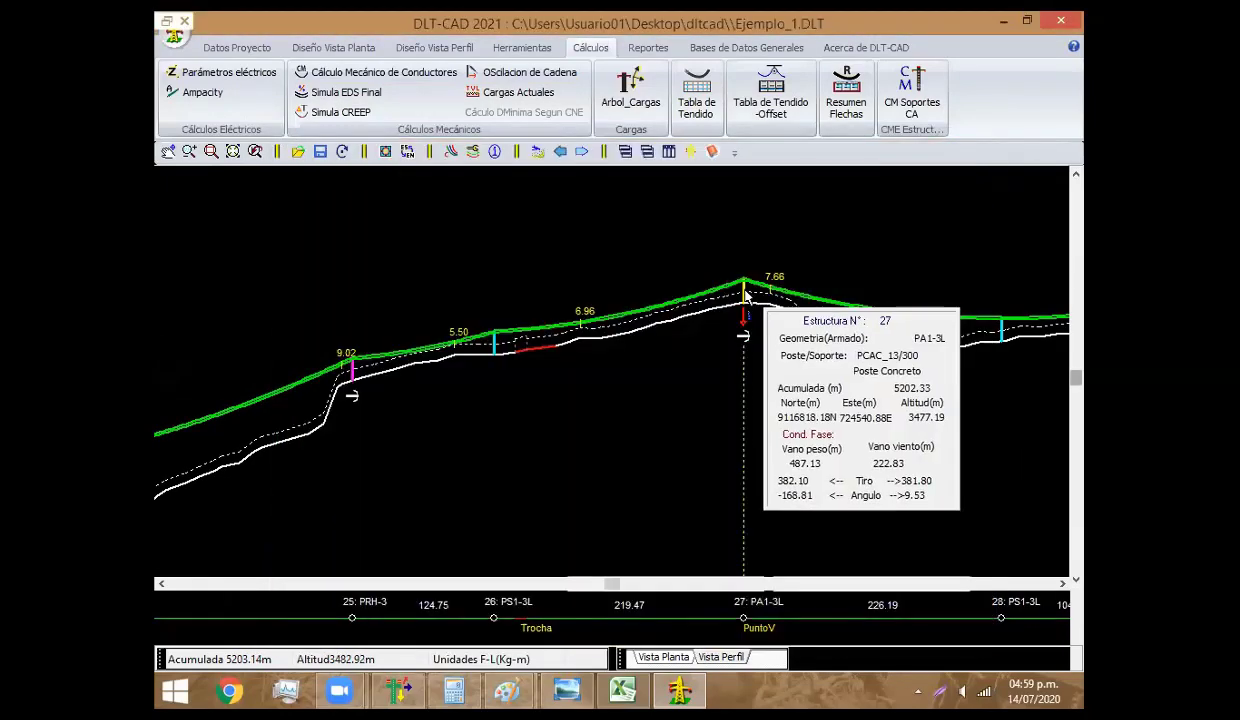
double_click(743, 290)
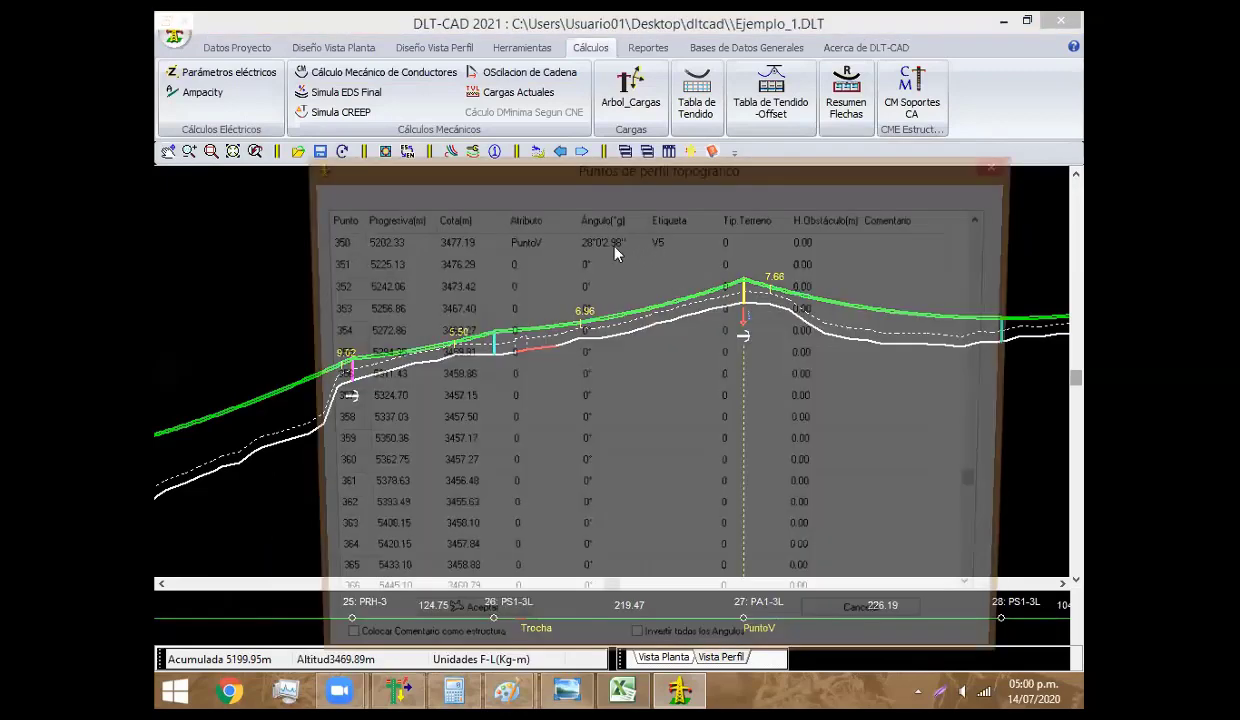
key("Escape")
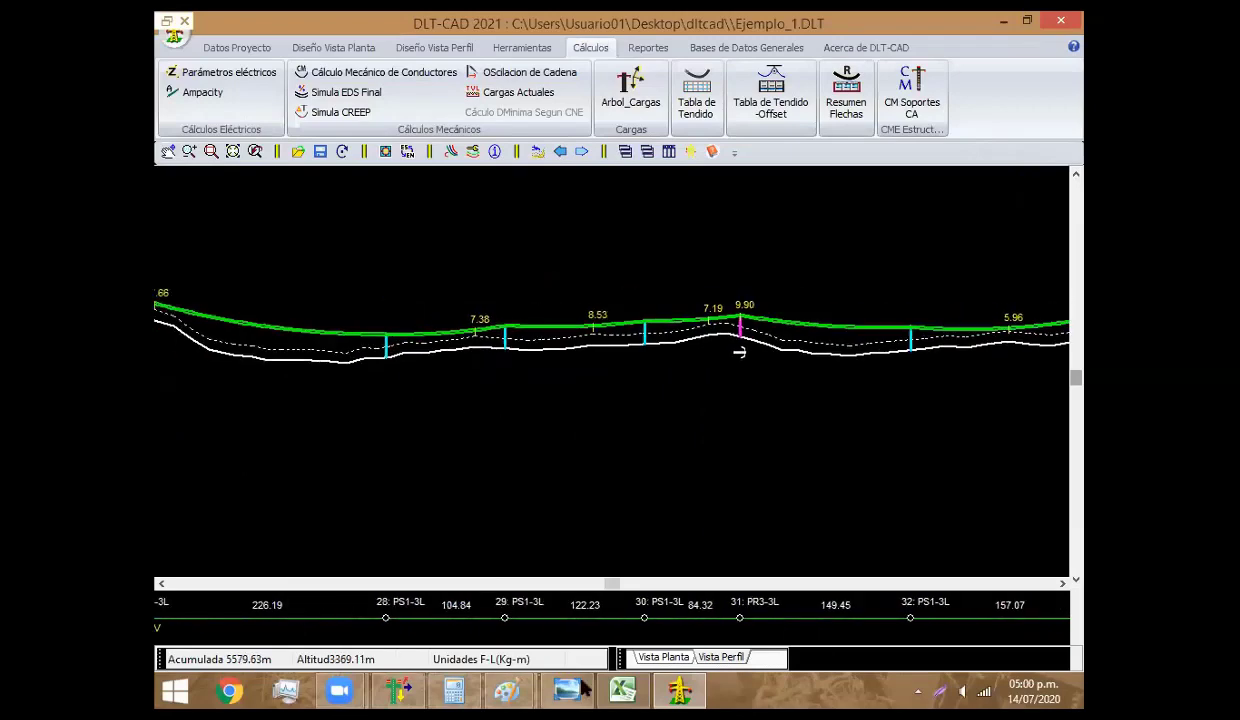
mouse_move(622, 690)
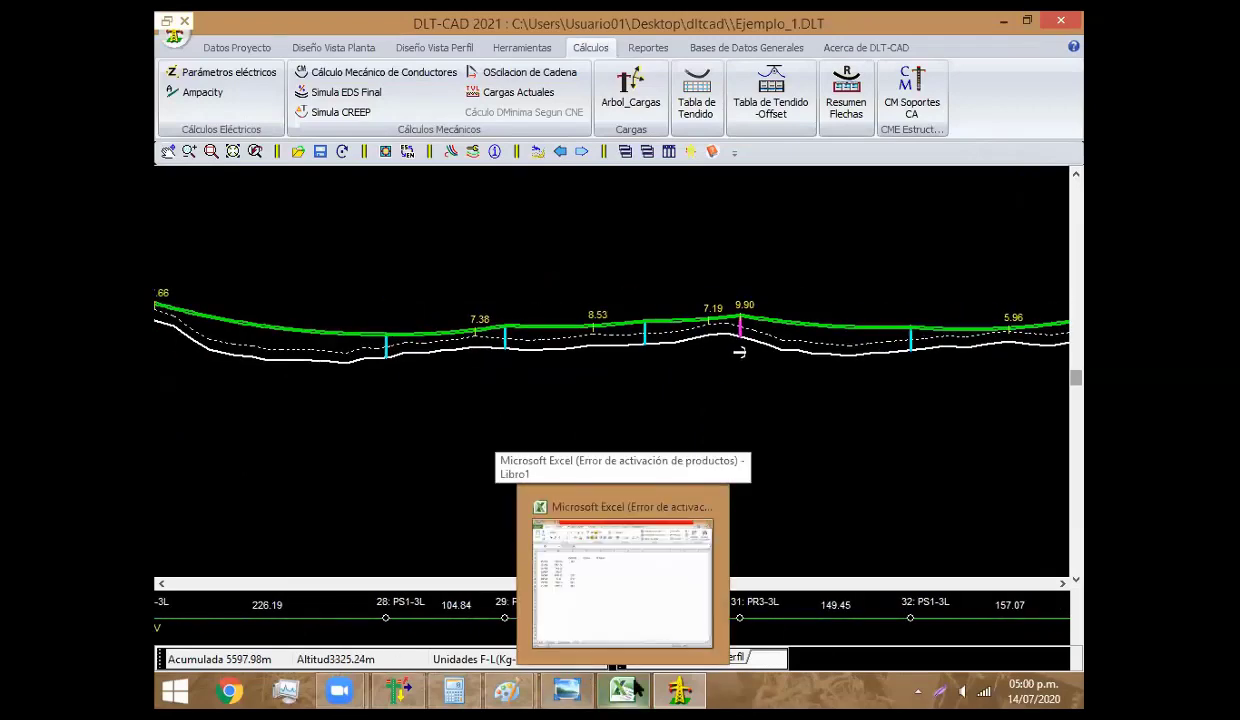
left_click(398, 690)
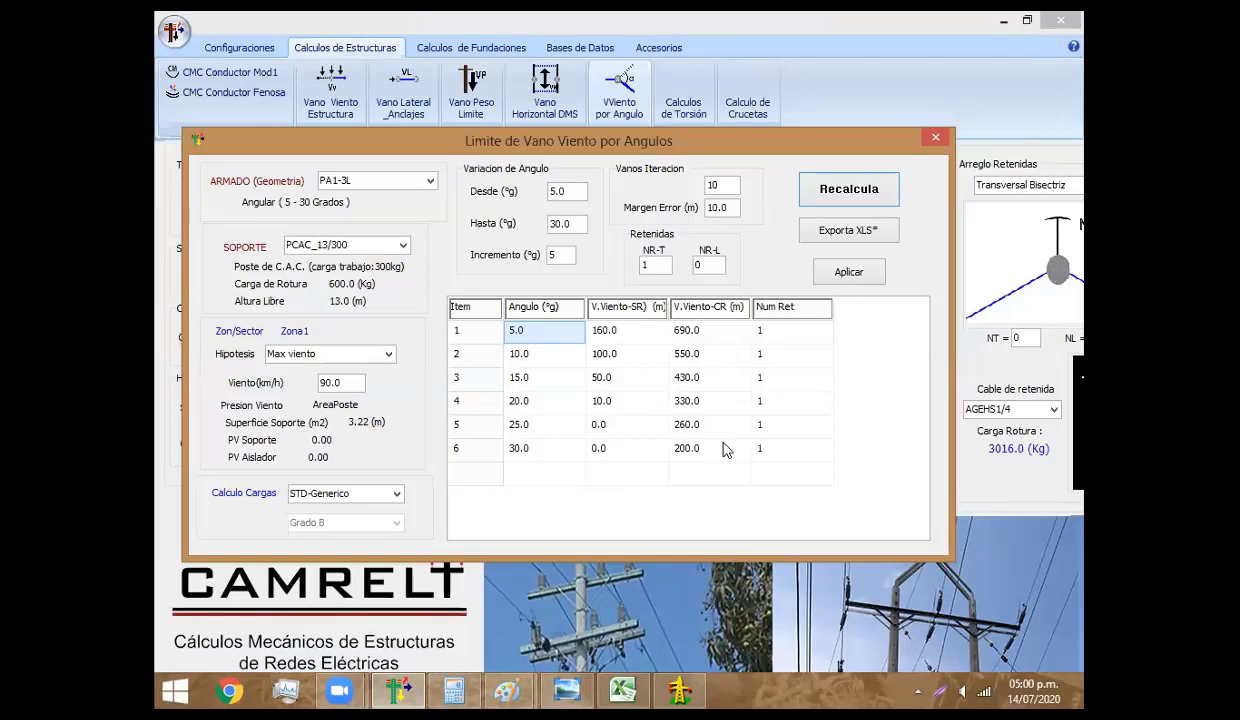
left_click(712, 447)
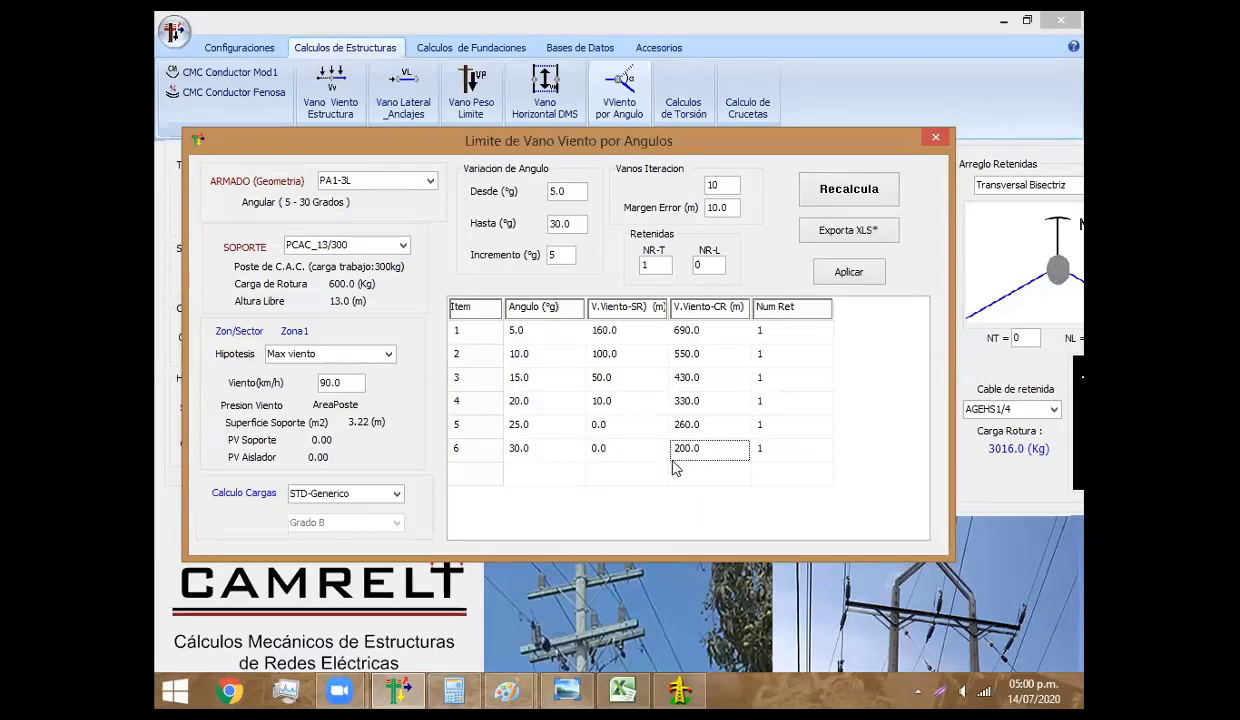
left_click(618, 688)
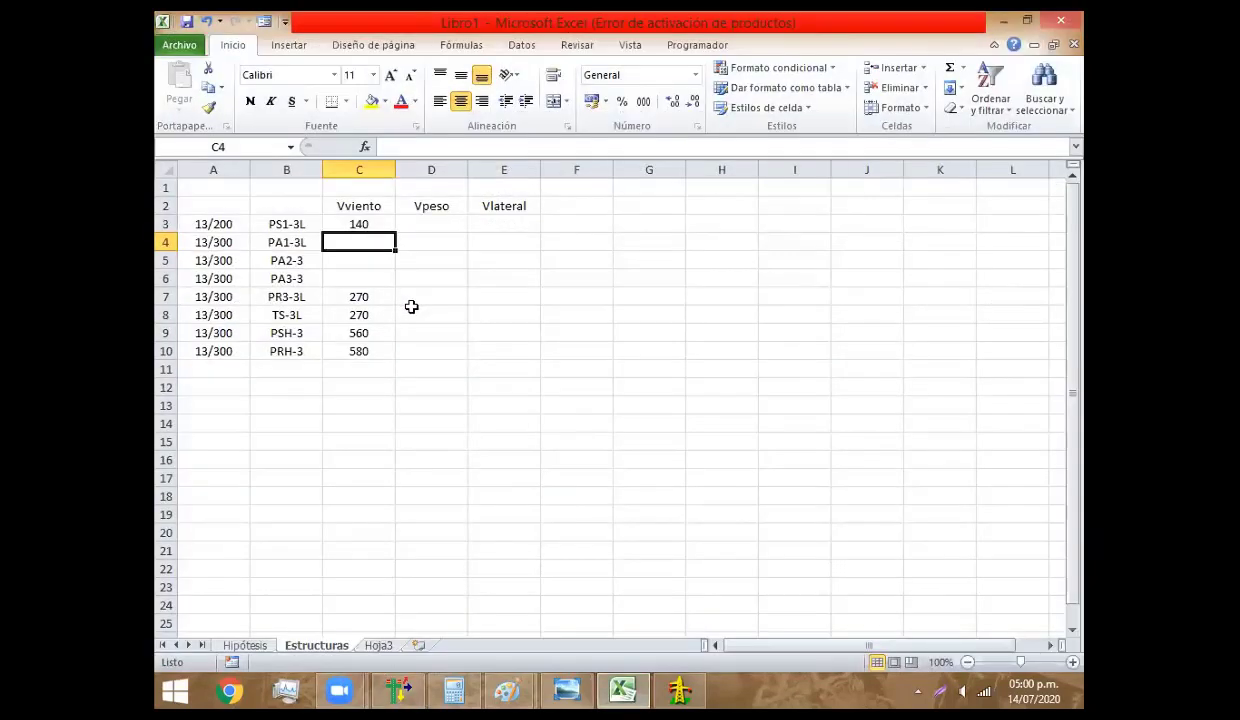
left_click(679, 690)
left_click(398, 688)
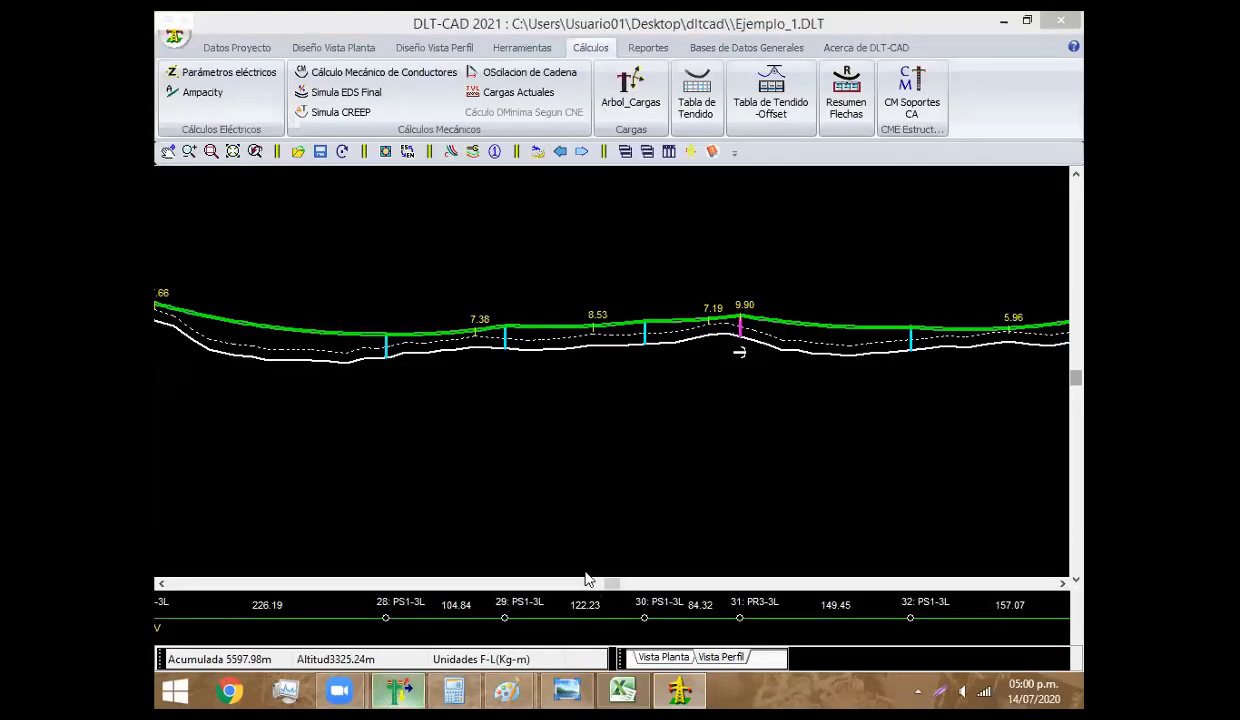
Recalculate wind-span limits for armado PA2-3, checking 260 m at 30° through the 60° row
left_click(425, 180)
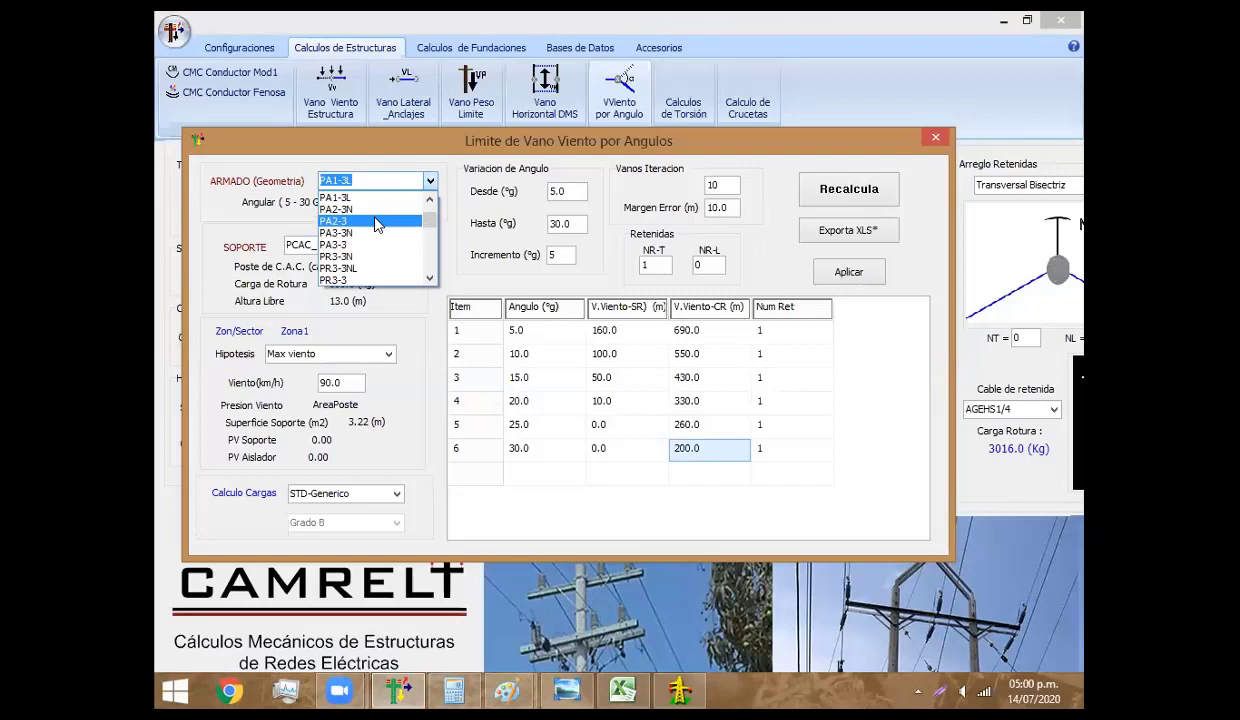
left_click(375, 221)
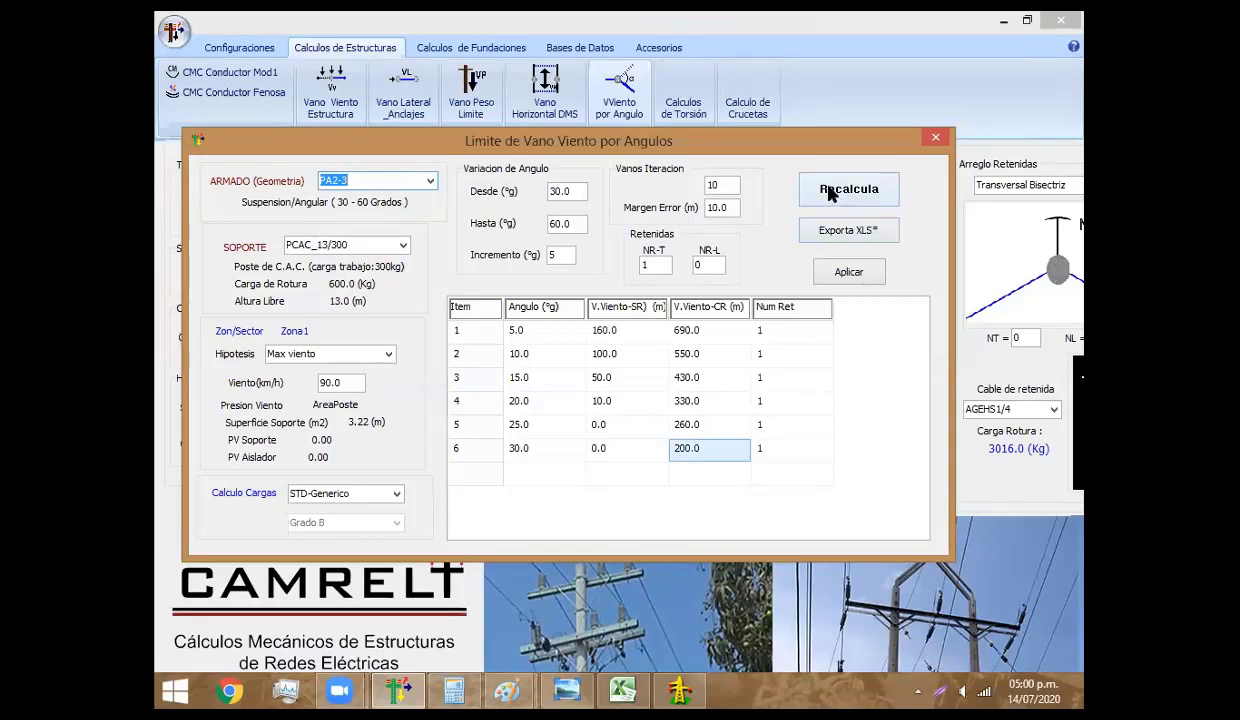
left_click(829, 193)
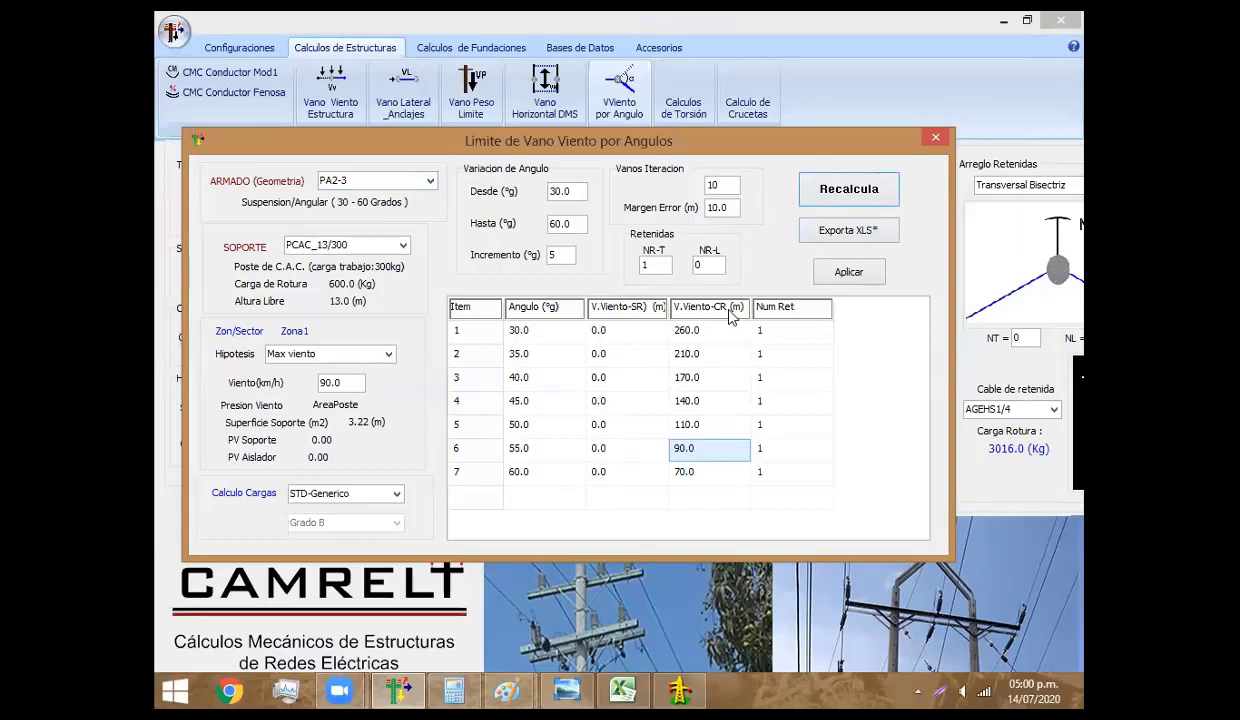
left_click(702, 328)
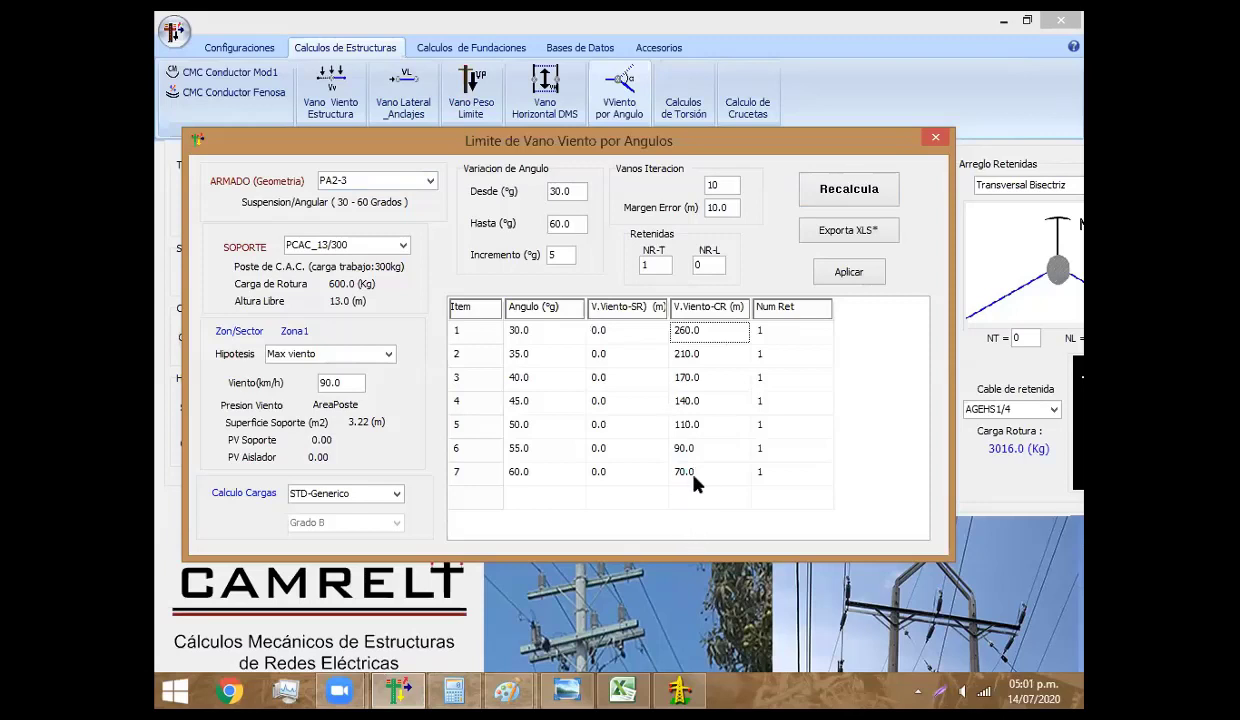
left_click(525, 472)
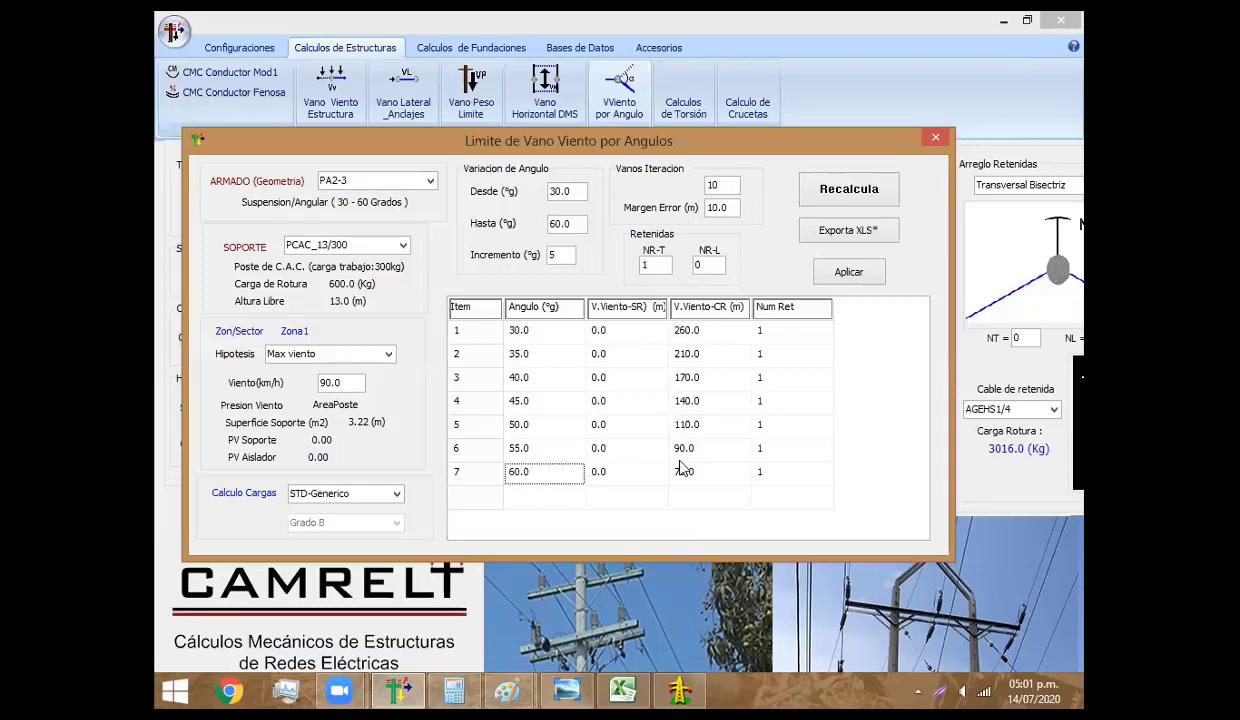
Bring up the DLT-CAD profile and scroll to structure 7, the PA2-3 support with 188.13 m wind span
left_click(685, 685)
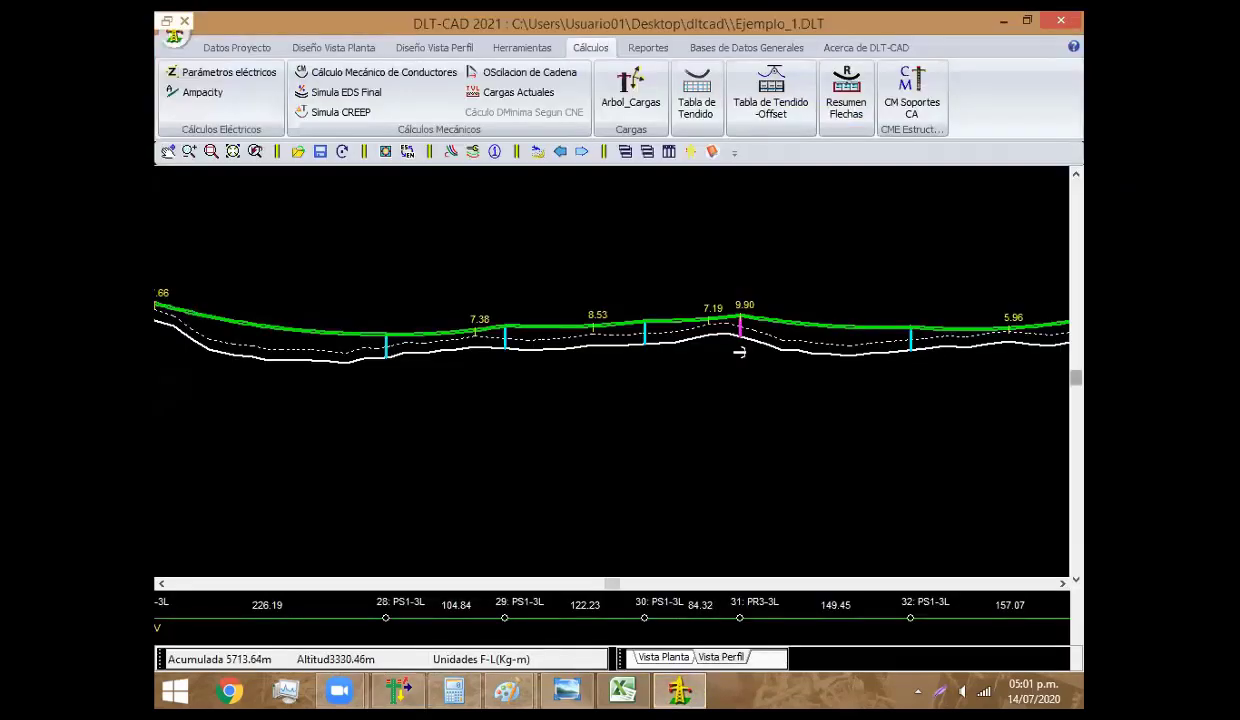
scroll(542, 368, "down", 2)
scroll(809, 285, "down", 1)
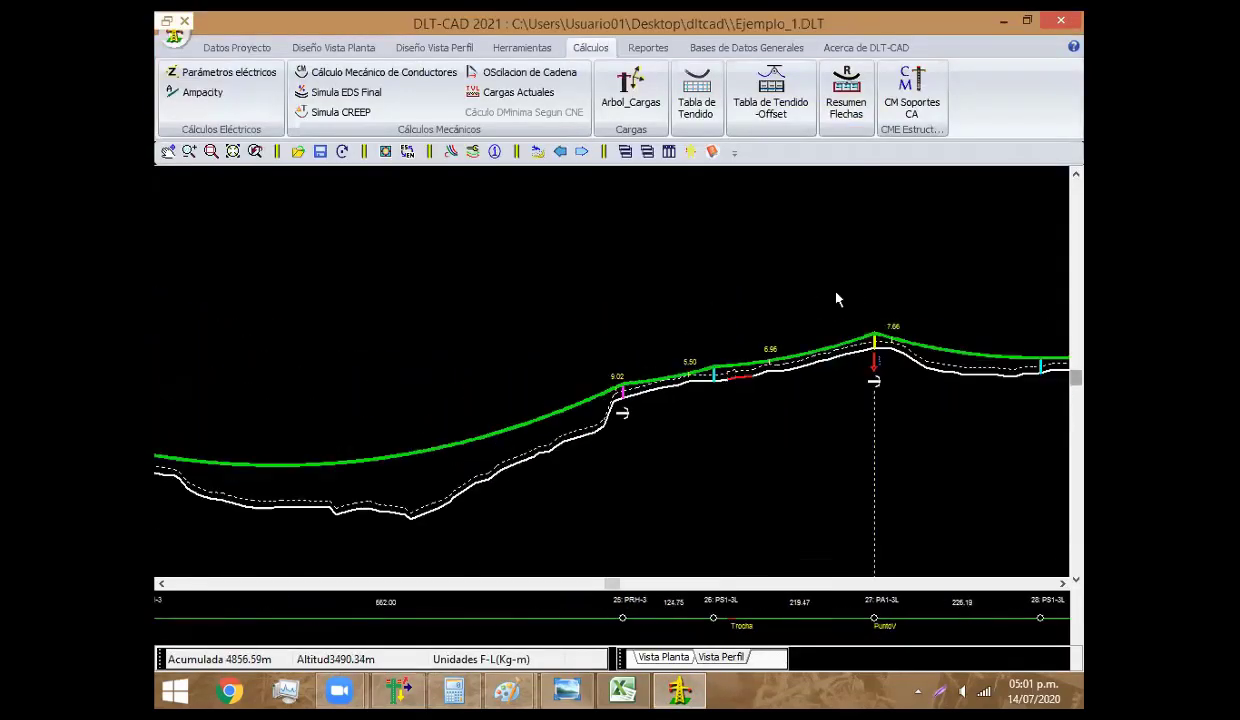
scroll(700, 320, "down", 2)
scroll(900, 345, "down", 1)
scroll(722, 232, "down", 1)
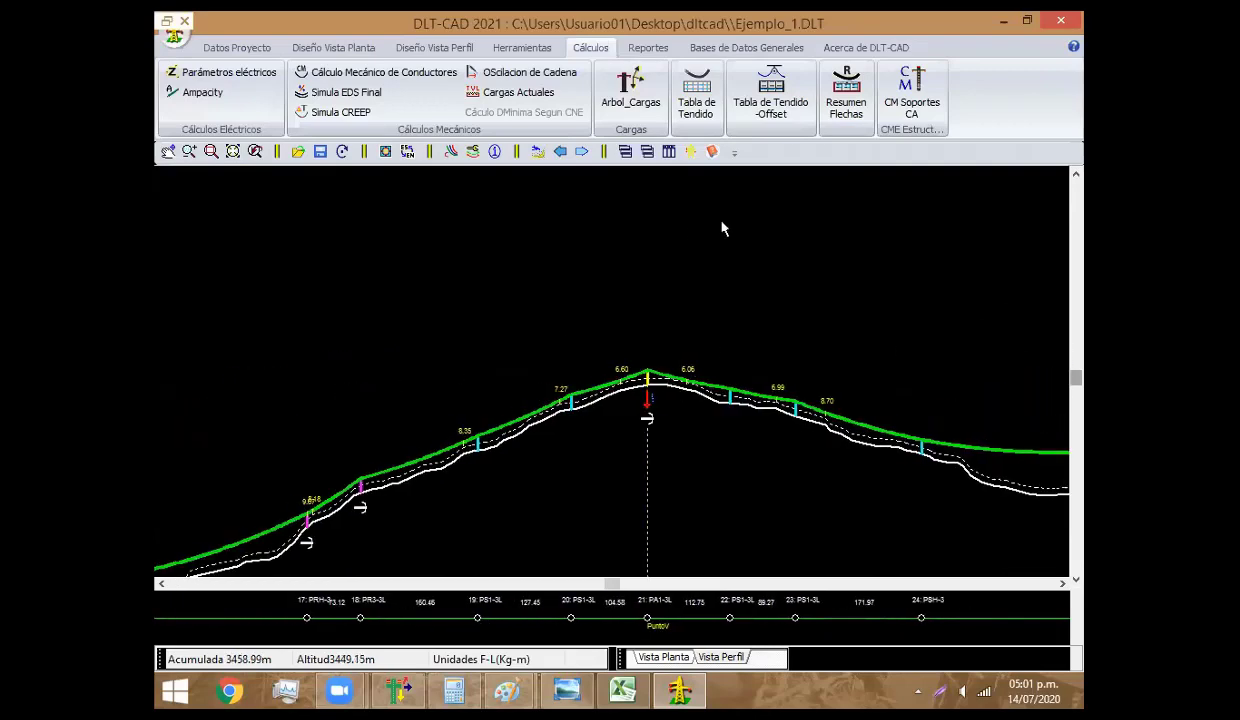
scroll(735, 200, "down", 1)
scroll(750, 180, "down", 1)
scroll(755, 170, "down", 1)
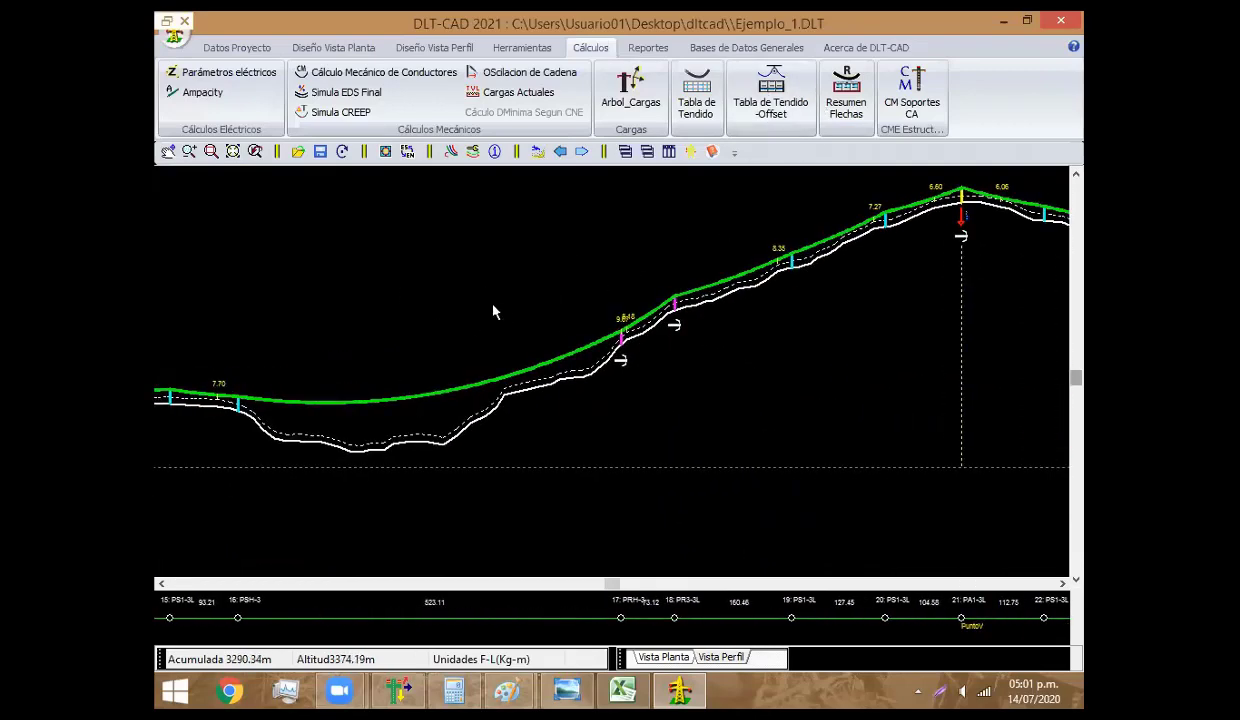
scroll(477, 294, "down", 2)
scroll(680, 240, "down", 2)
scroll(818, 294, "down", 2)
scroll(540, 268, "down", 1)
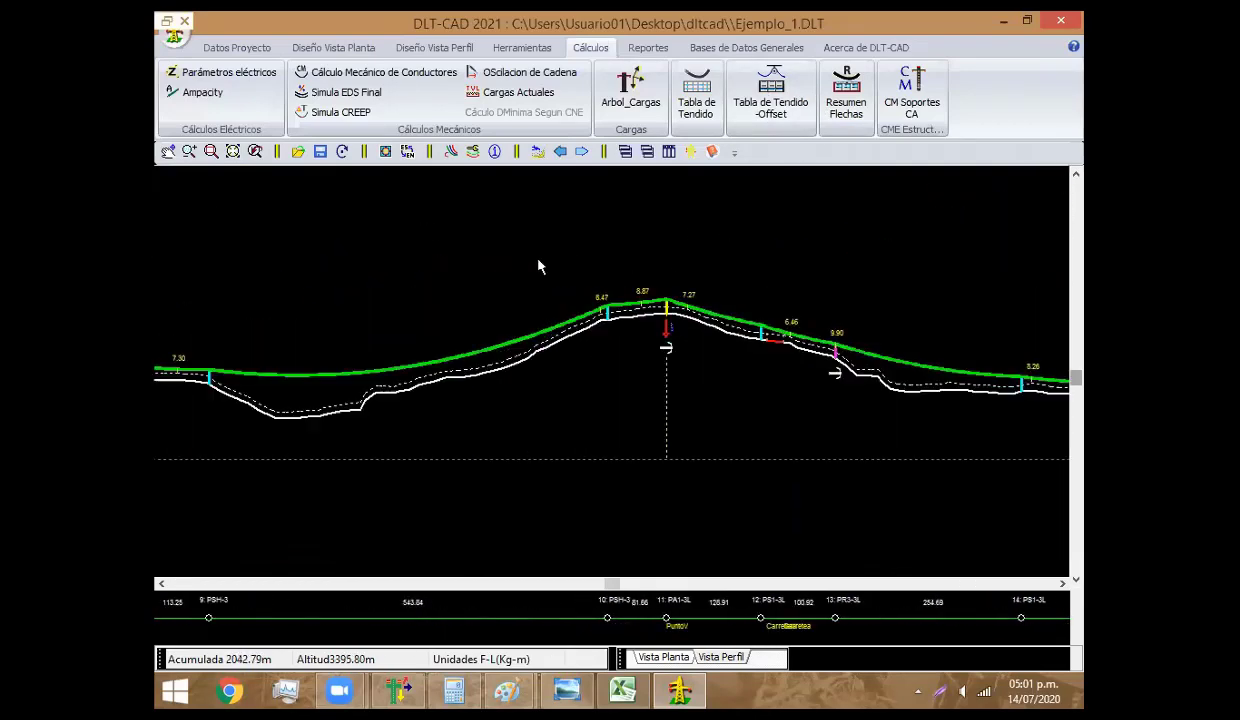
scroll(429, 296, "down", 2)
scroll(493, 324, "down", 2)
scroll(621, 326, "down", 1)
scroll(630, 330, "down", 1)
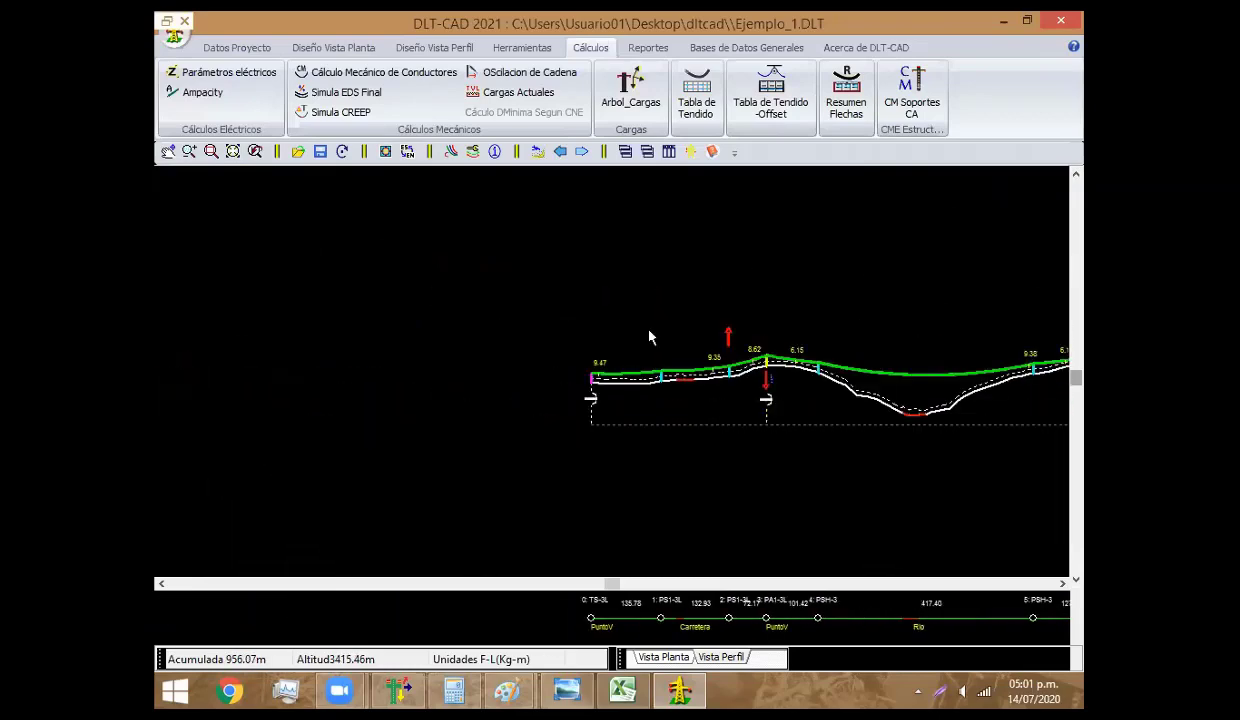
scroll(640, 370, "up", 2)
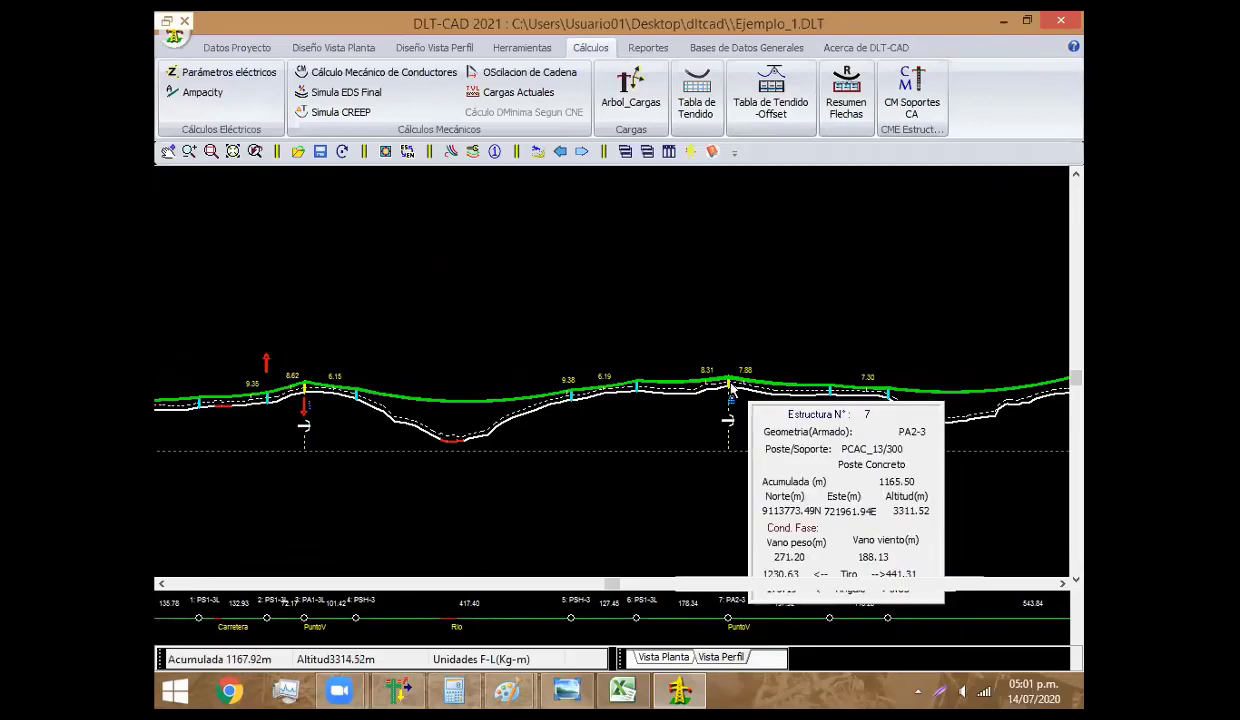
View structure 7's topographic profile points, then page back and forth through neighbouring profile sections
double_click(731, 401)
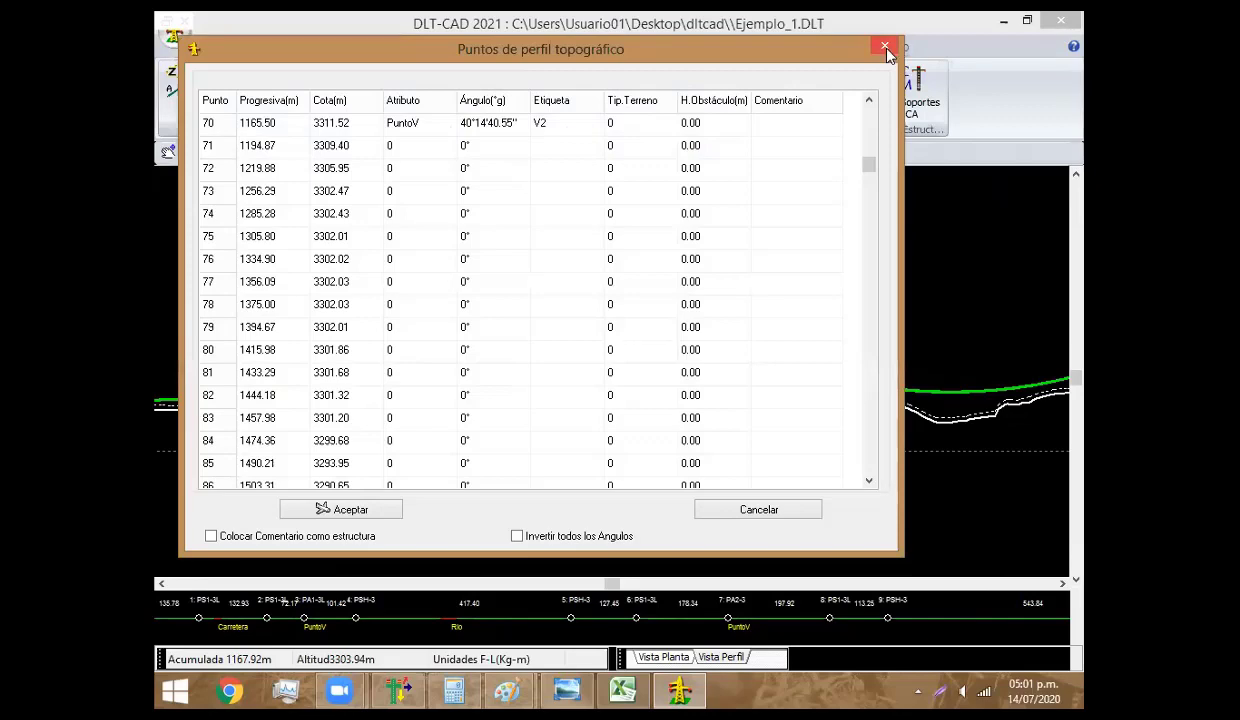
left_click(886, 48)
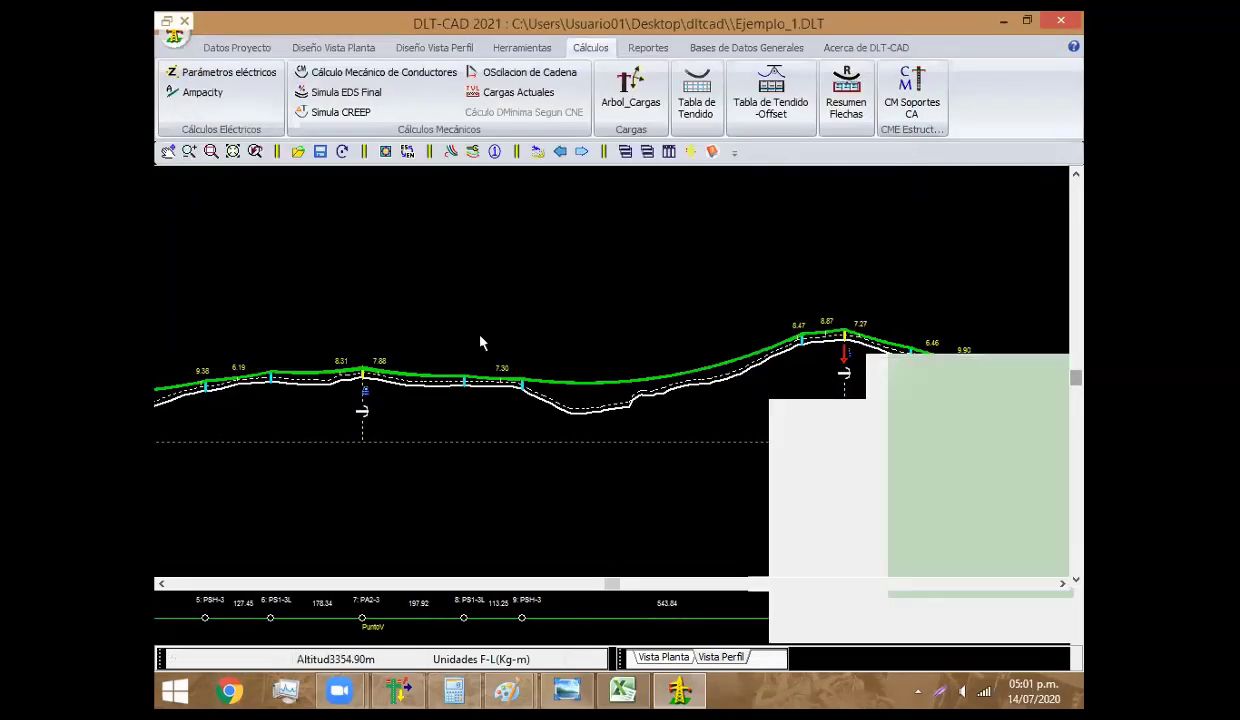
key("Right")
key("Right")
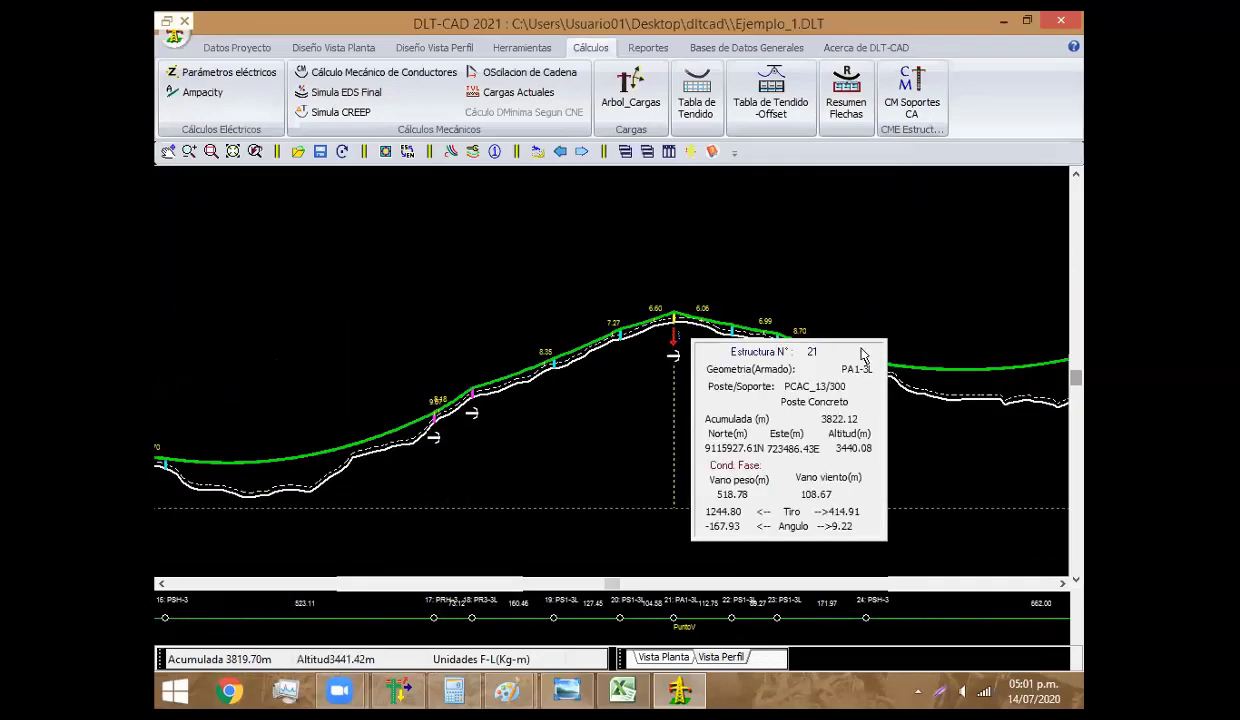
key("Right")
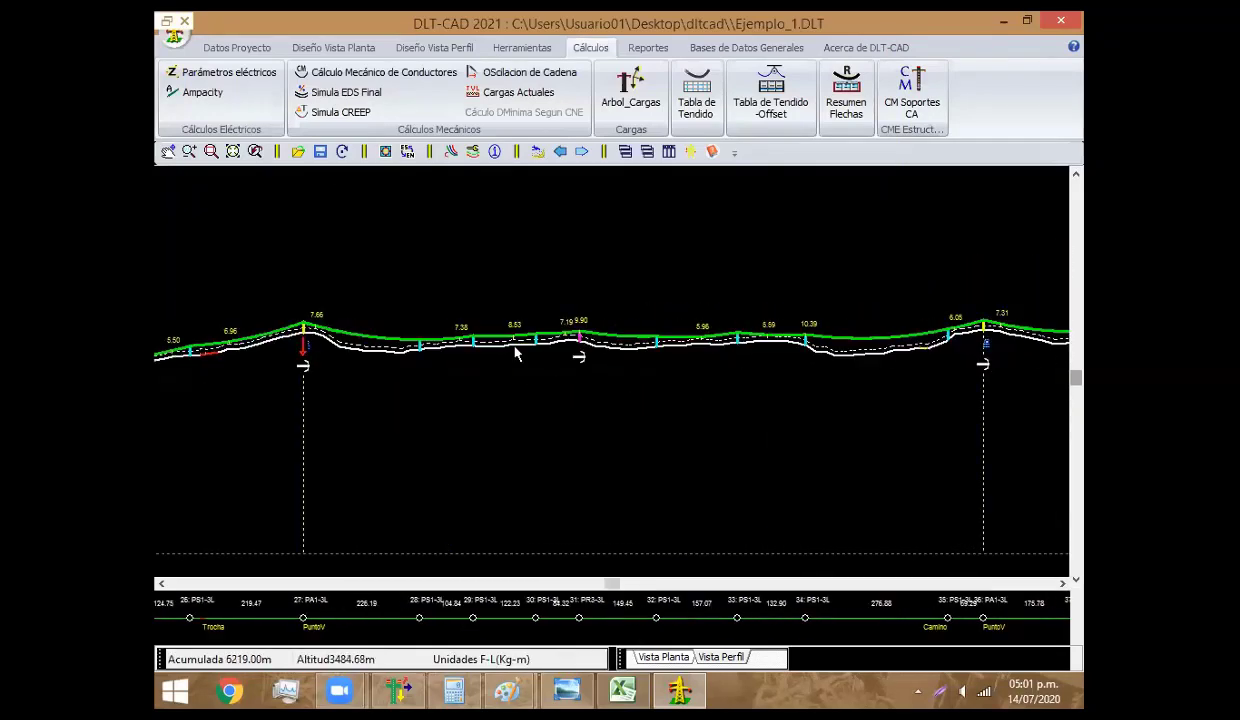
key("Left")
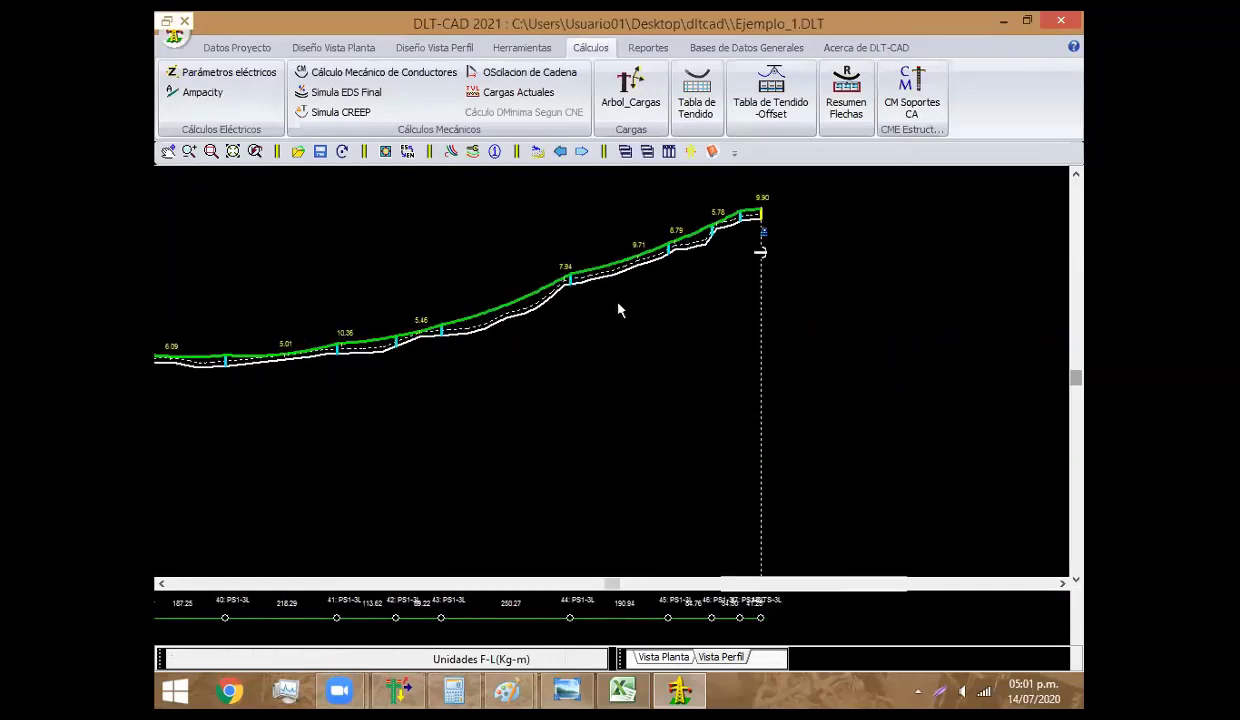
key("Right")
key("Left")
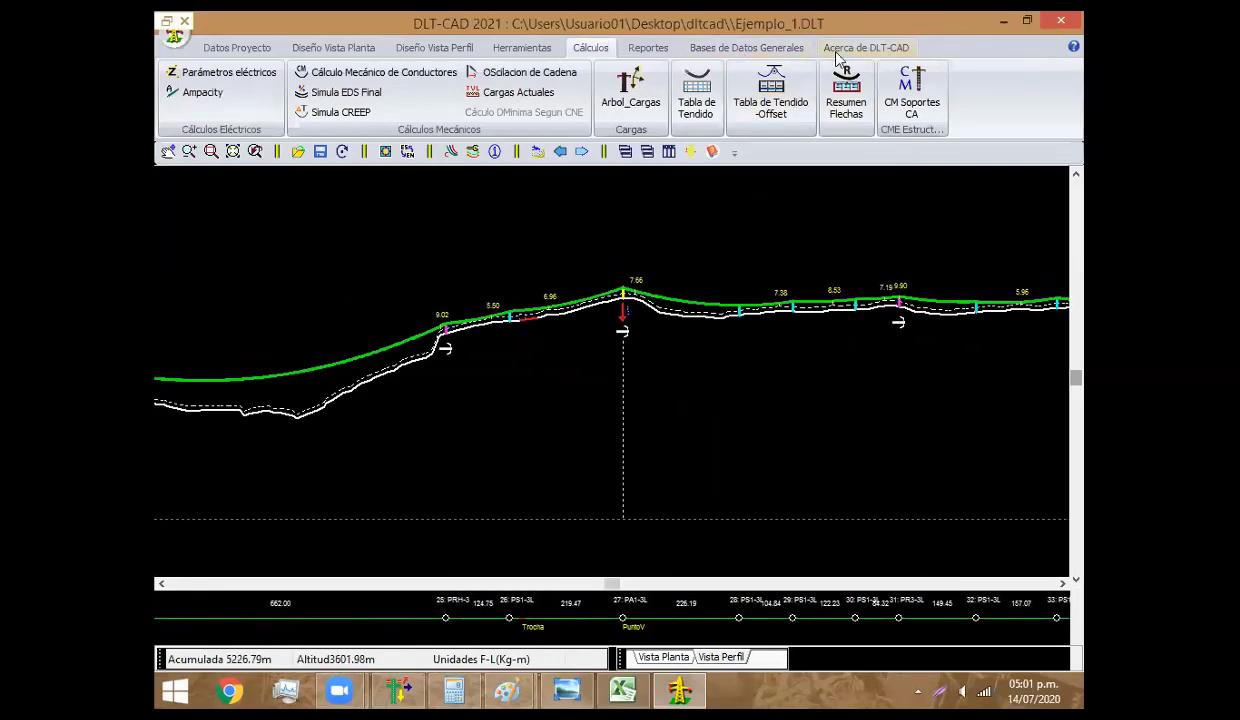
left_click(636, 50)
Check in the materials summary that the line has only one PA2-3 structure
left_click(380, 92)
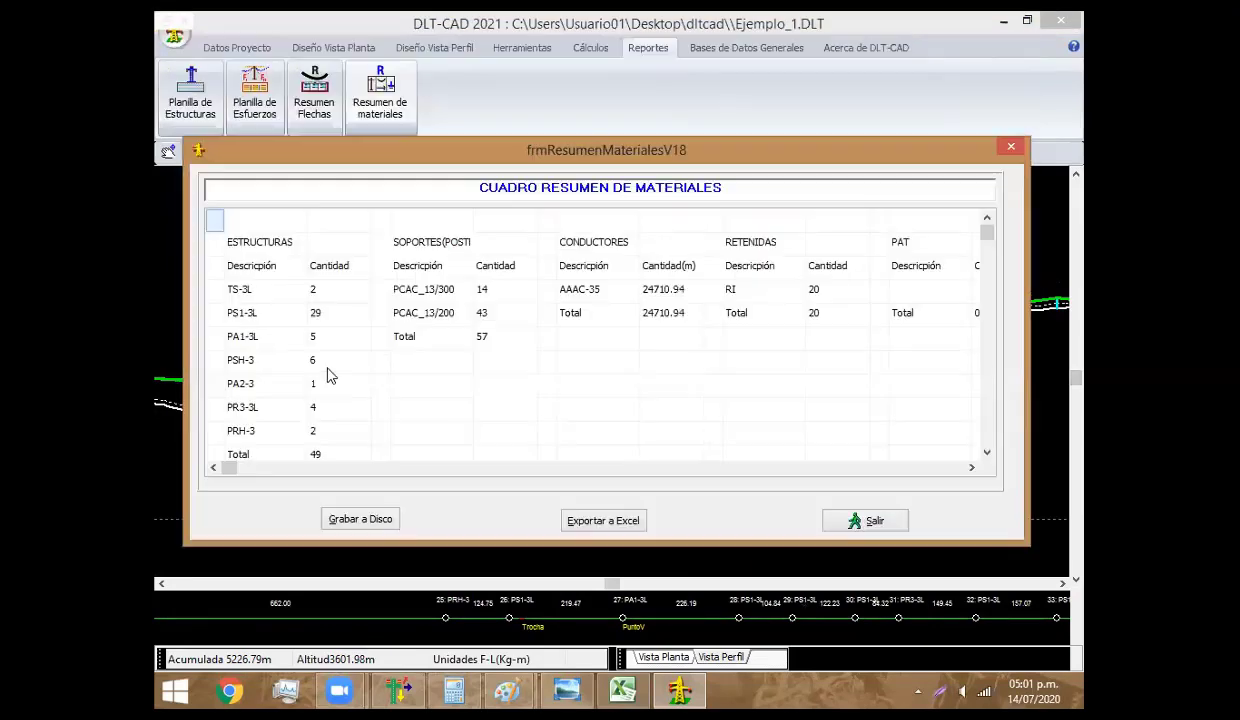
left_click(316, 336)
left_click(326, 388)
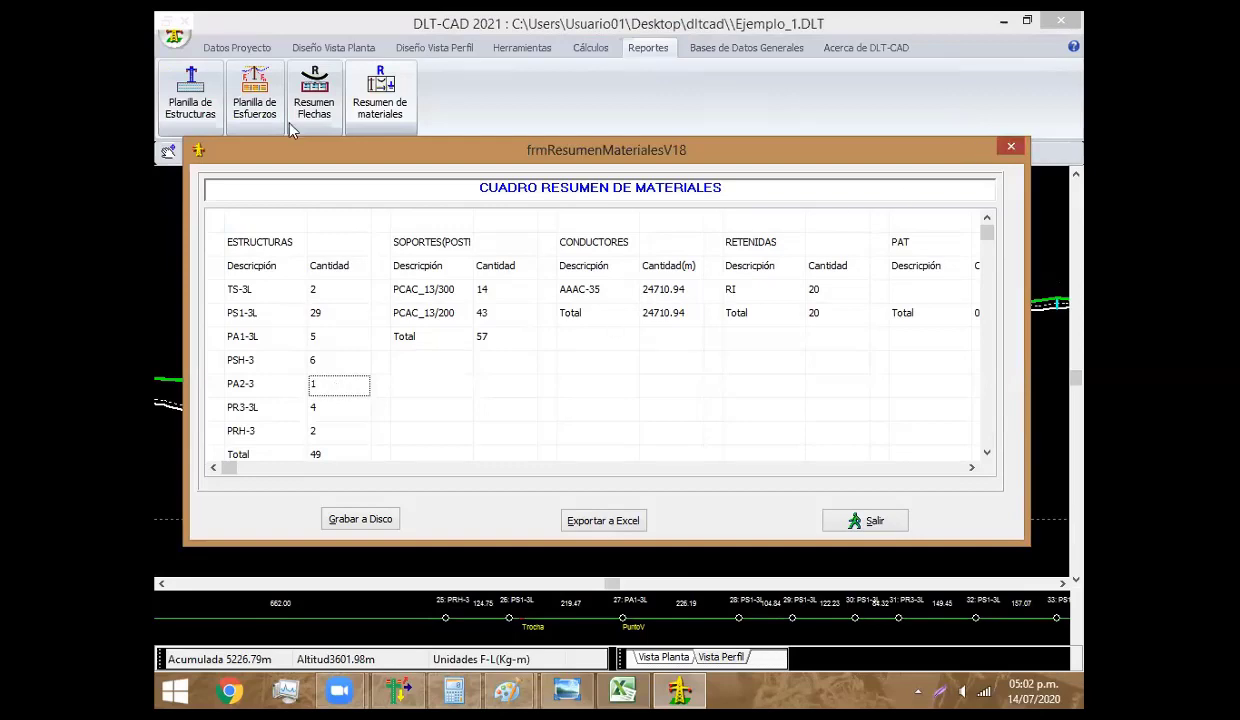
left_click(1010, 147)
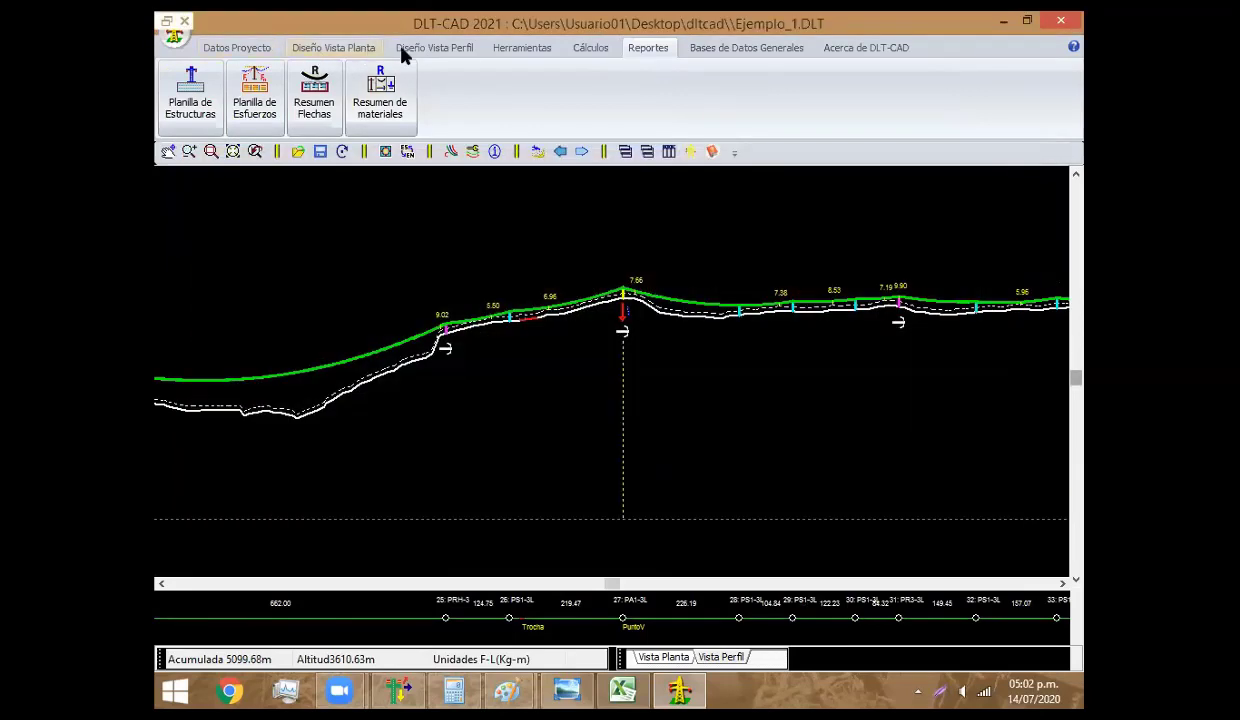
Recheck structure 7's topographic points in the profile view, then return to CAMRELT
left_click(434, 47)
scroll(565, 290, "up", 5)
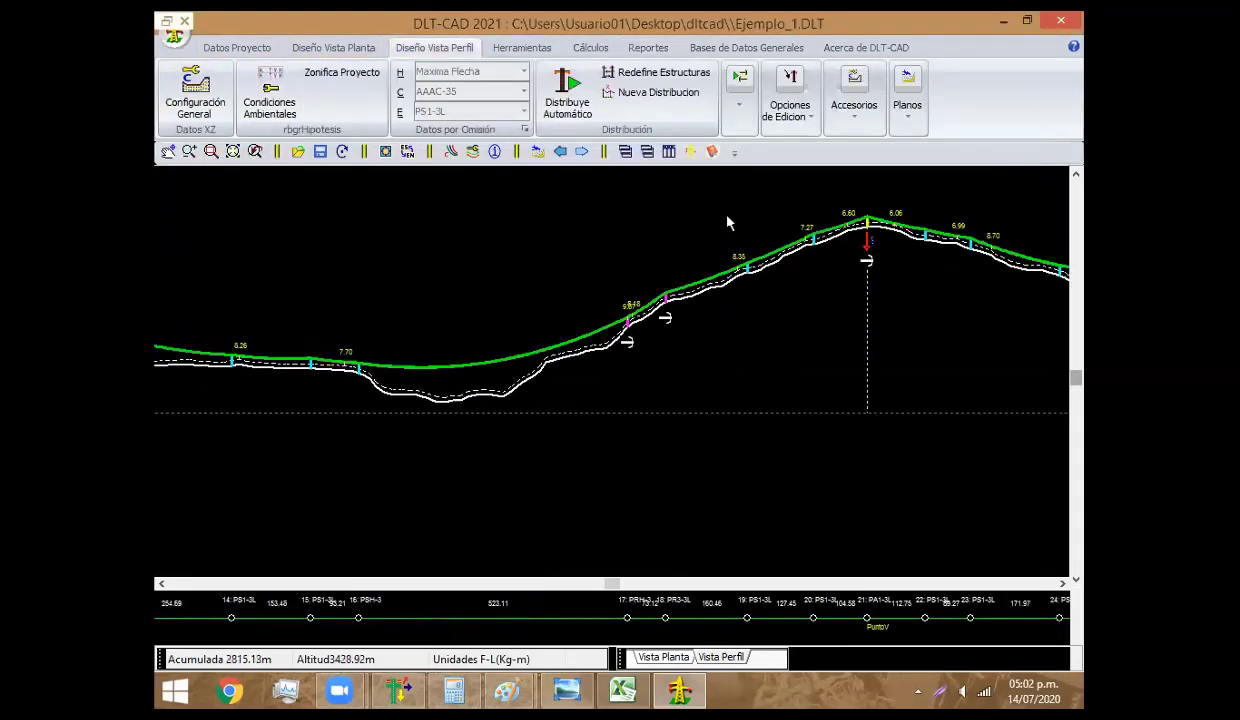
scroll(515, 313, "up", 2)
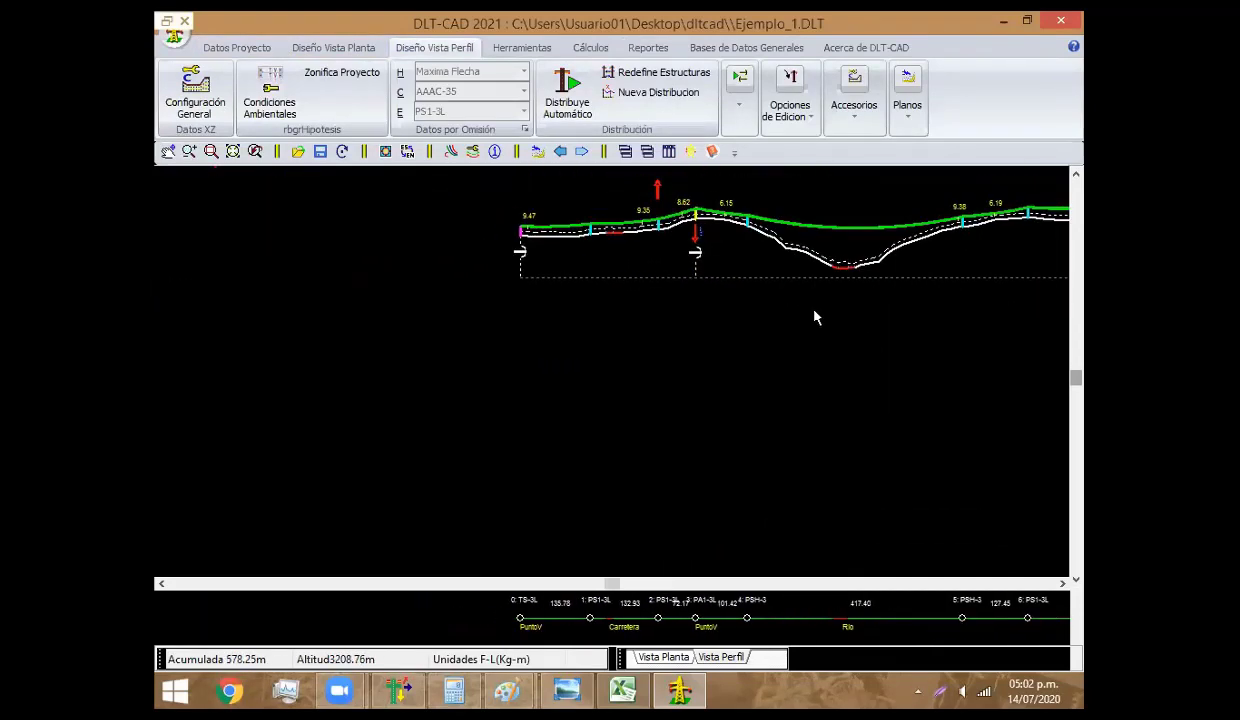
mouse_move(559, 344)
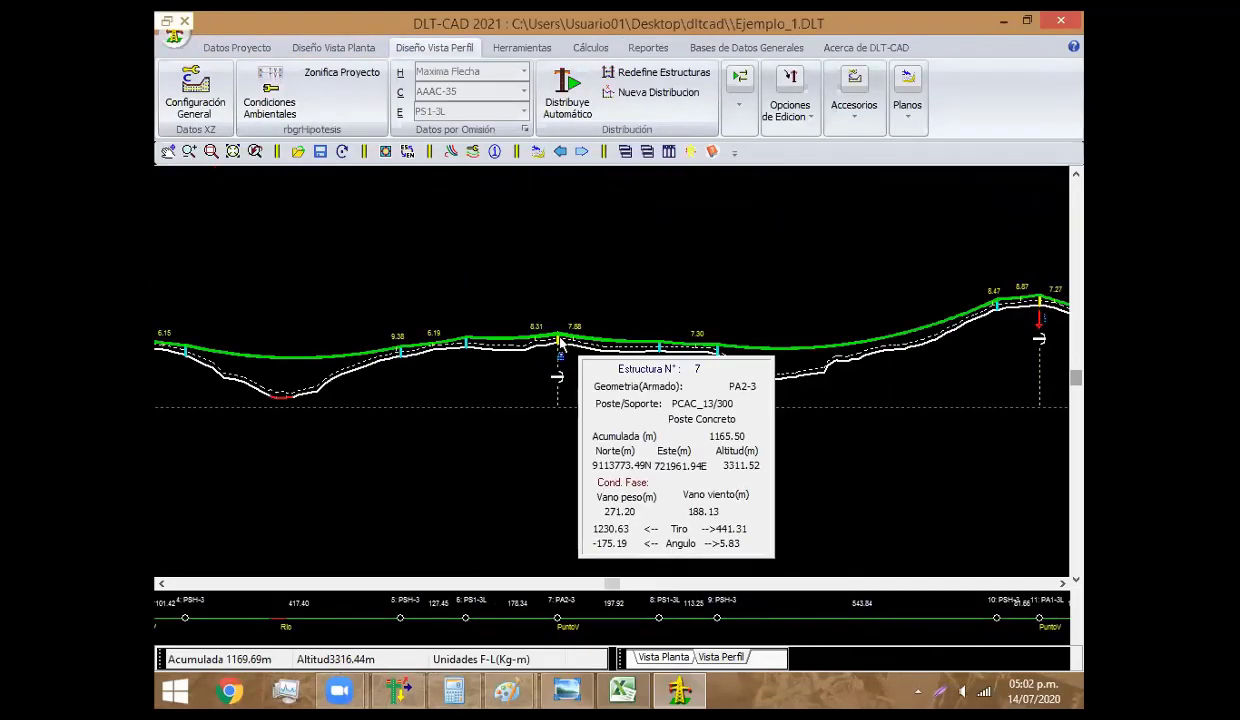
double_click(560, 356)
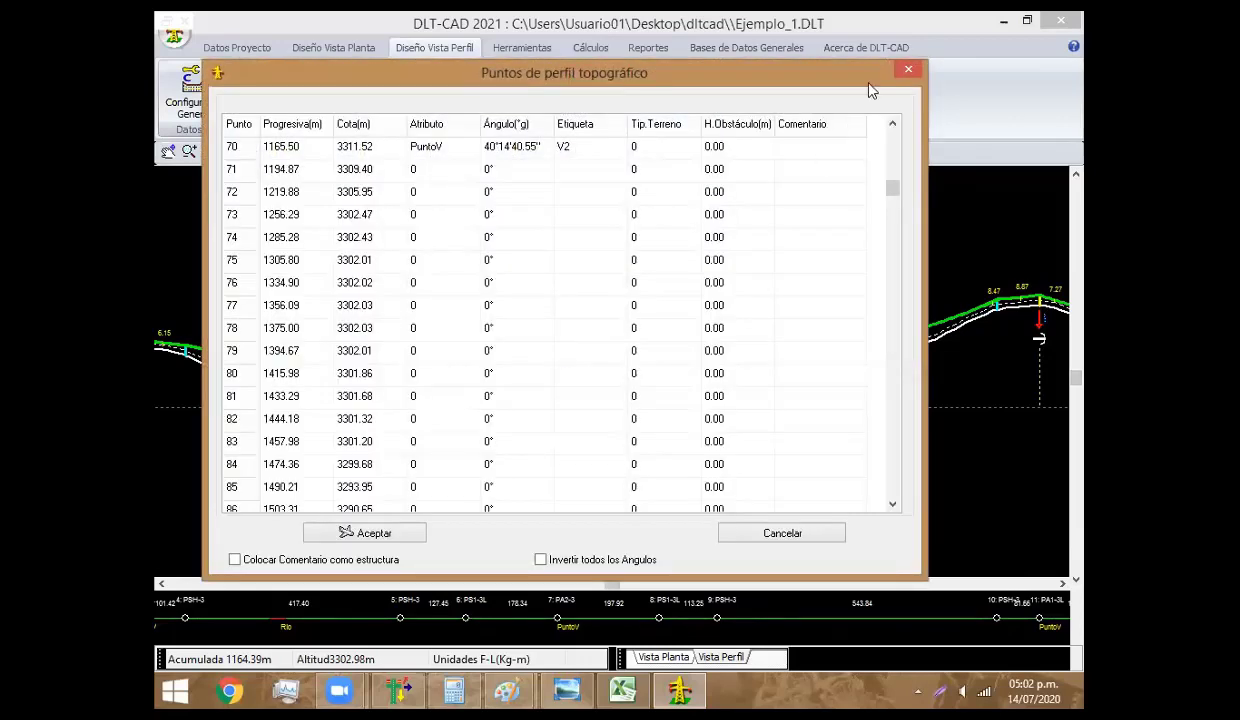
left_click(905, 69)
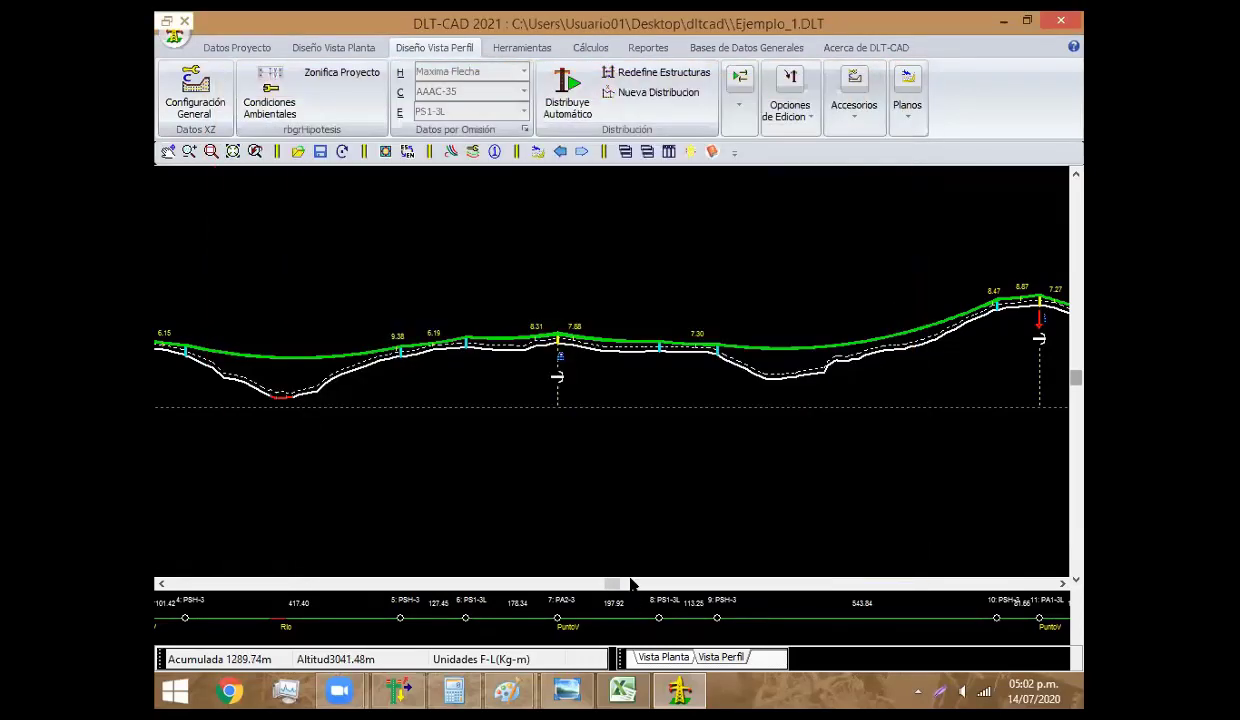
left_click(405, 688)
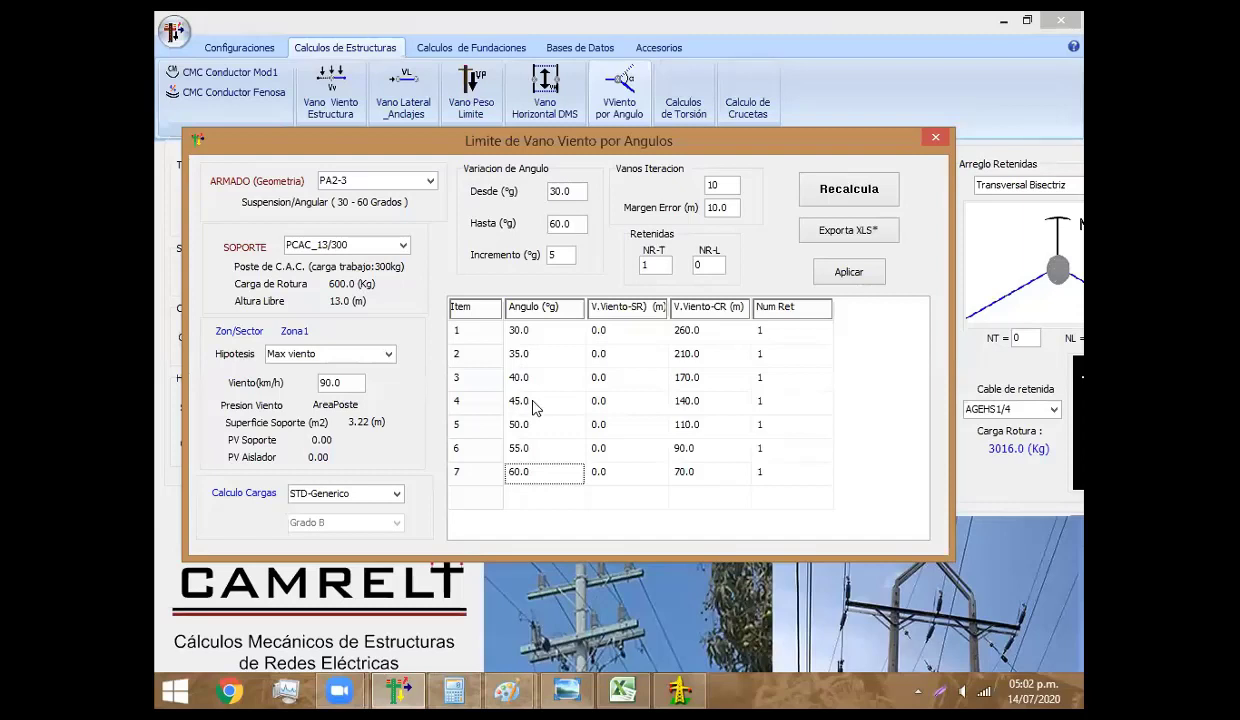
Read the 140.0 m PA2-3 wind-span limit at 45°, then switch to Excel
left_click(697, 405)
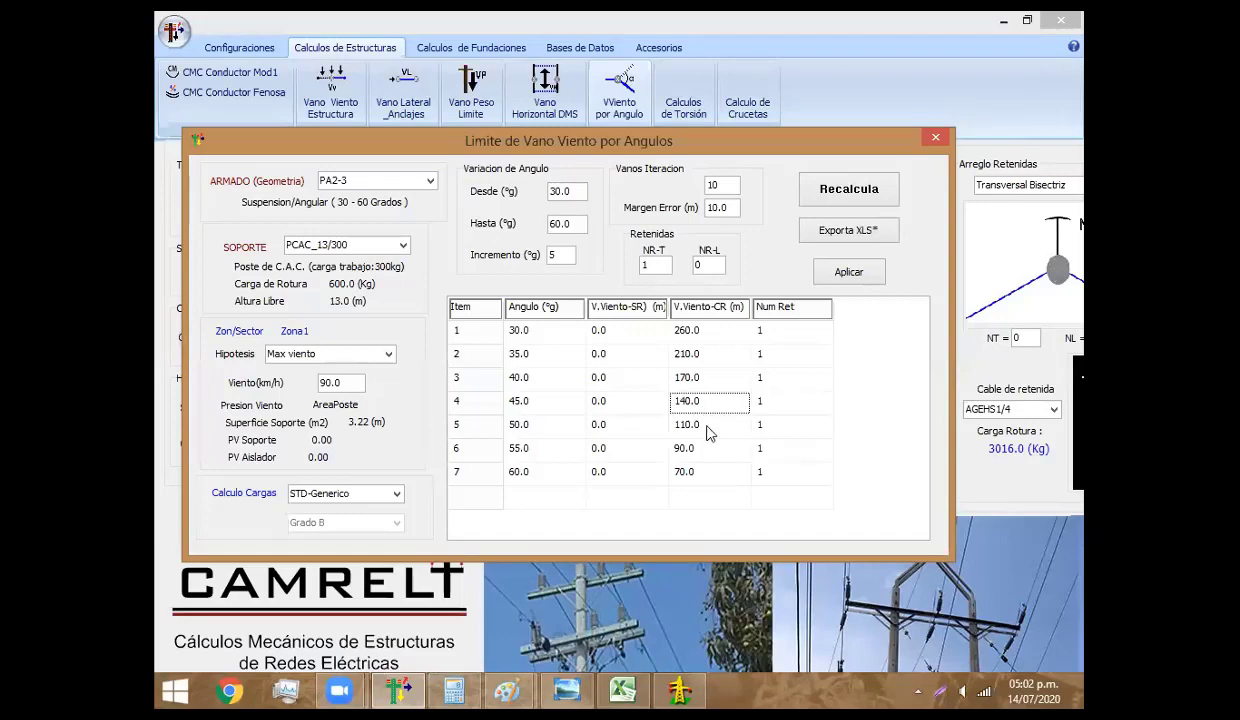
left_click(621, 689)
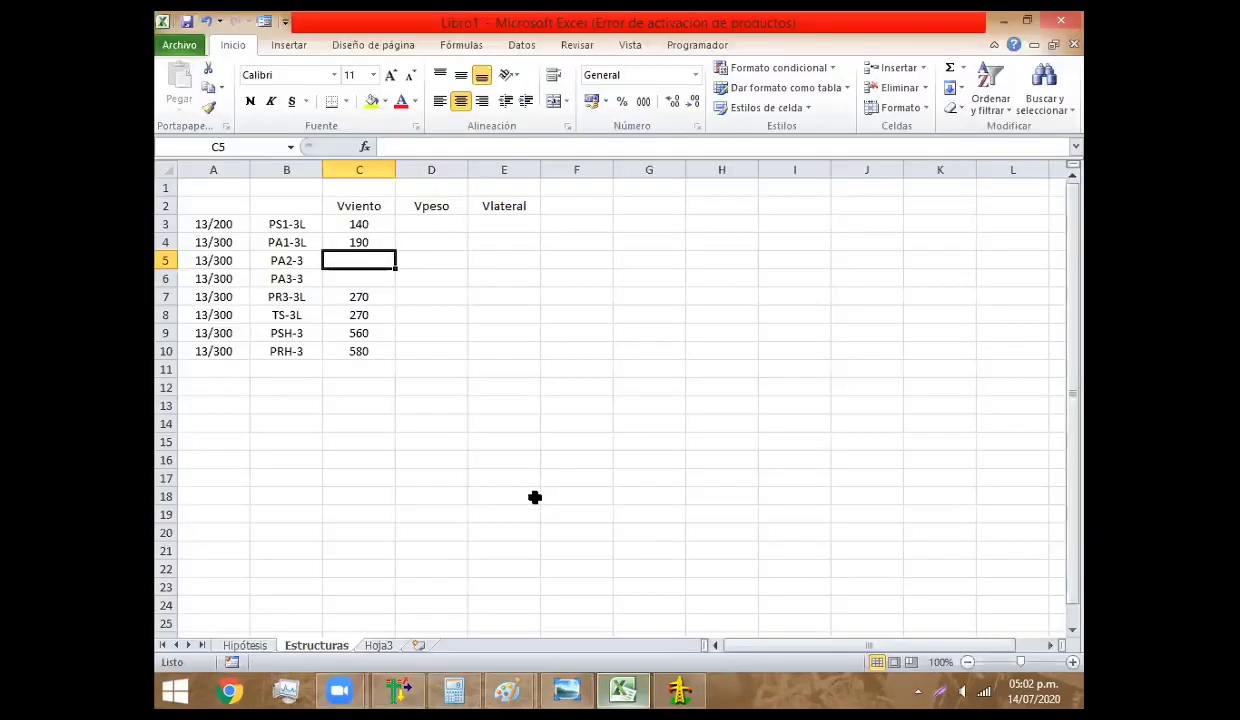
Enter 140 as PA2-3's Vviento in C5, then return to CAMRELT
type("140")
key("Return")
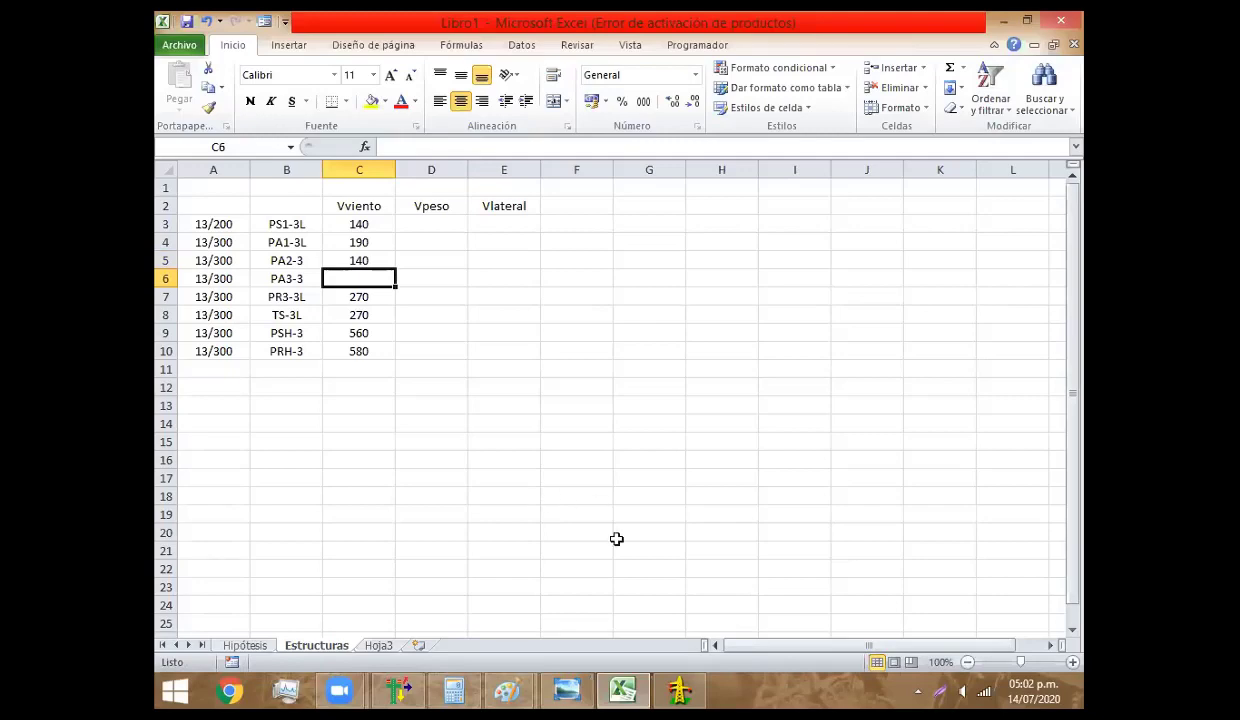
left_click(624, 689)
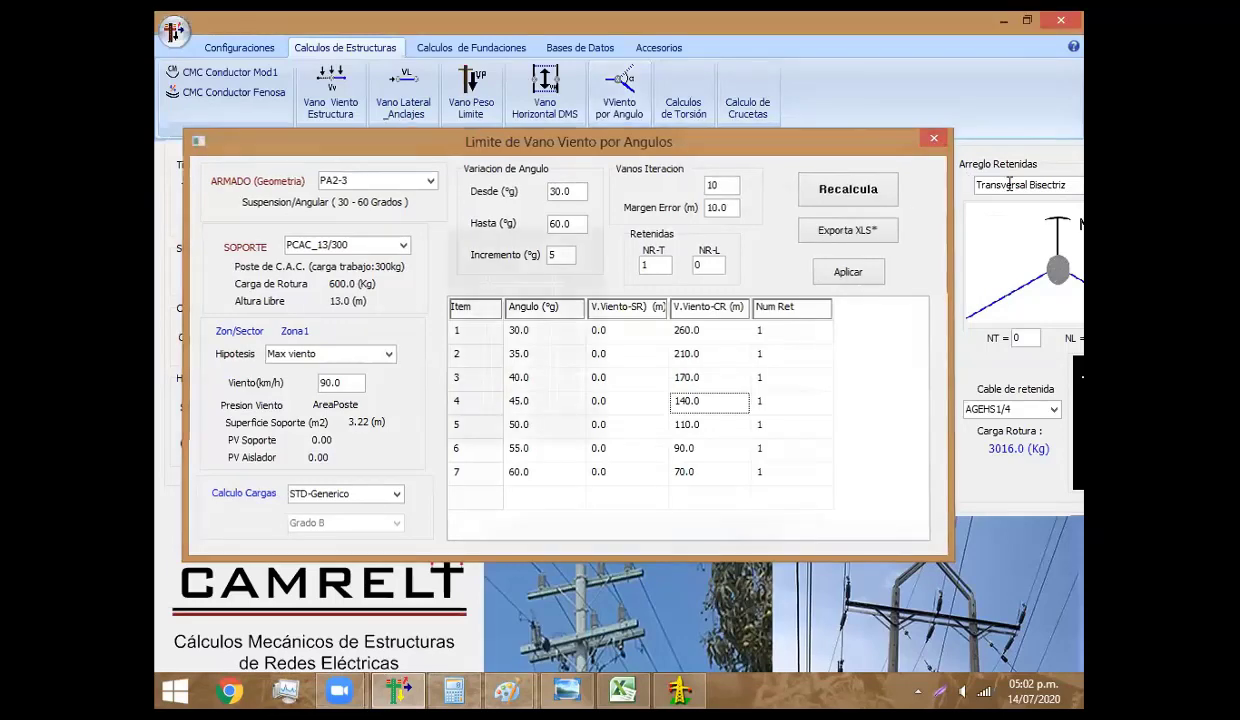
Close the wind-span-by-angle dialog and bring up the 'vano peso 1' reference image in Photo Viewer
left_click(935, 140)
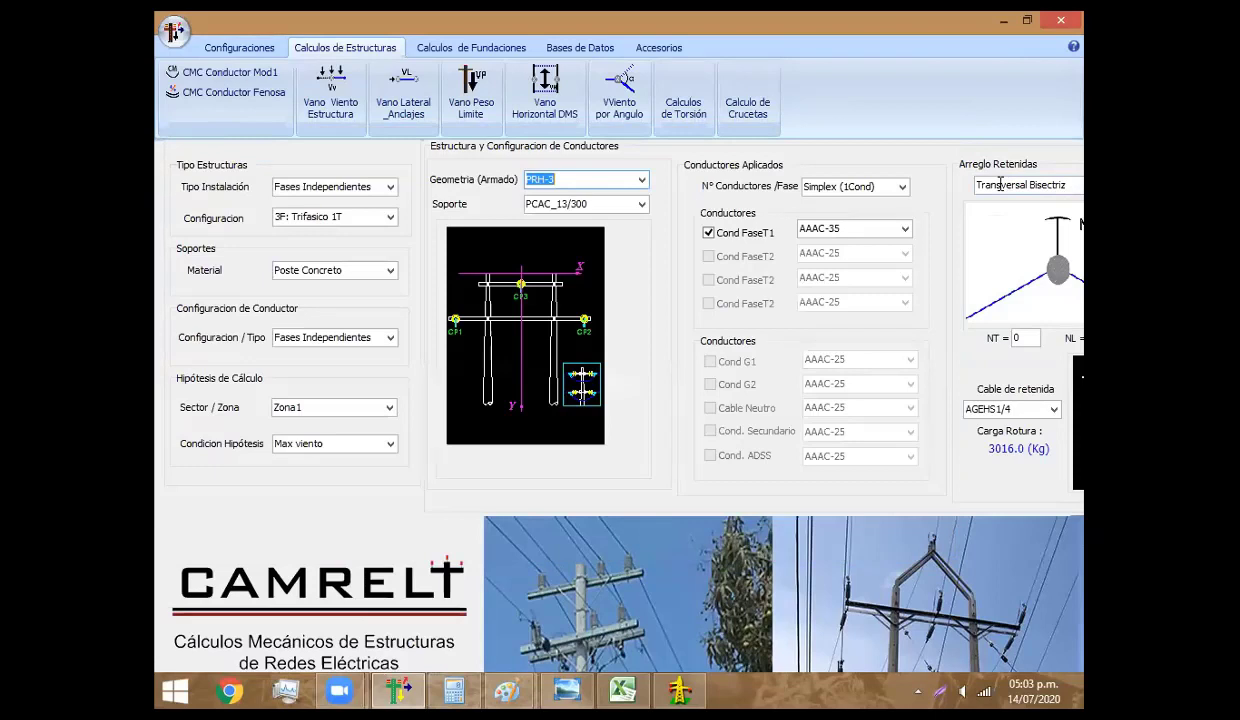
left_click(1000, 184)
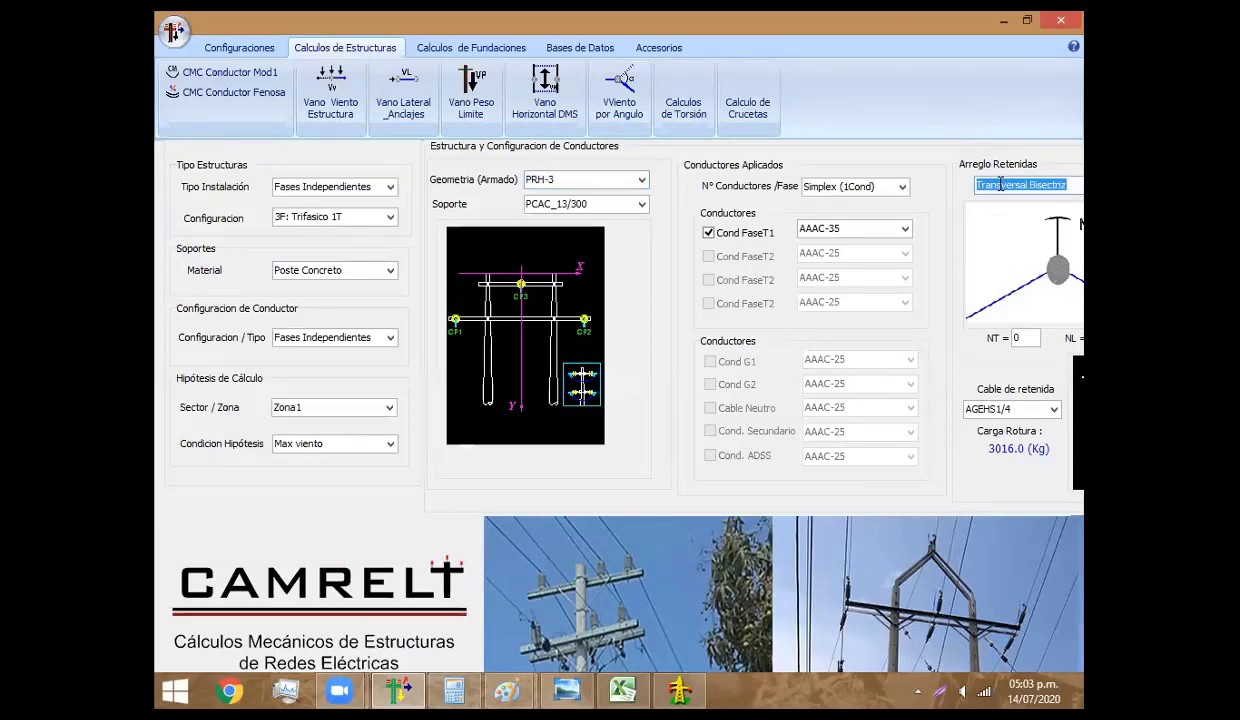
left_click(527, 659)
Step through the reference drawings to the PA3-3 angular structure, then return to CAMRELT
key("Right")
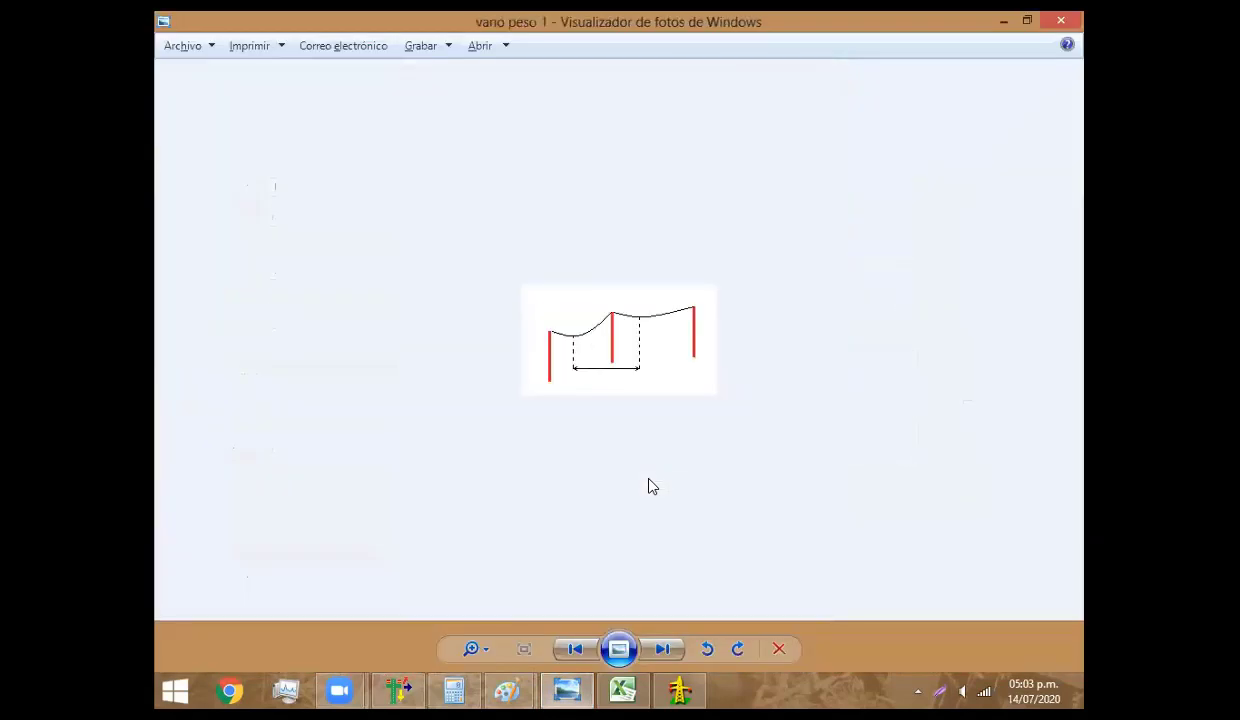
key("Right")
key("Right")
key("Right")
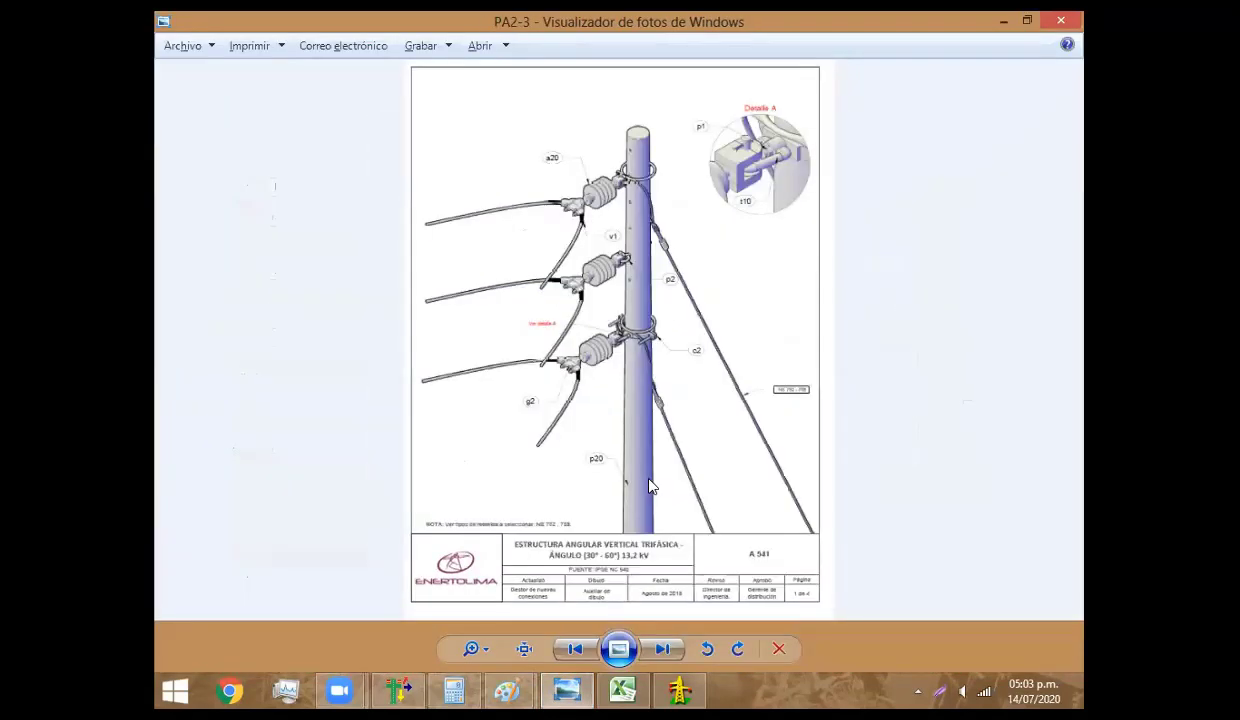
key("Right")
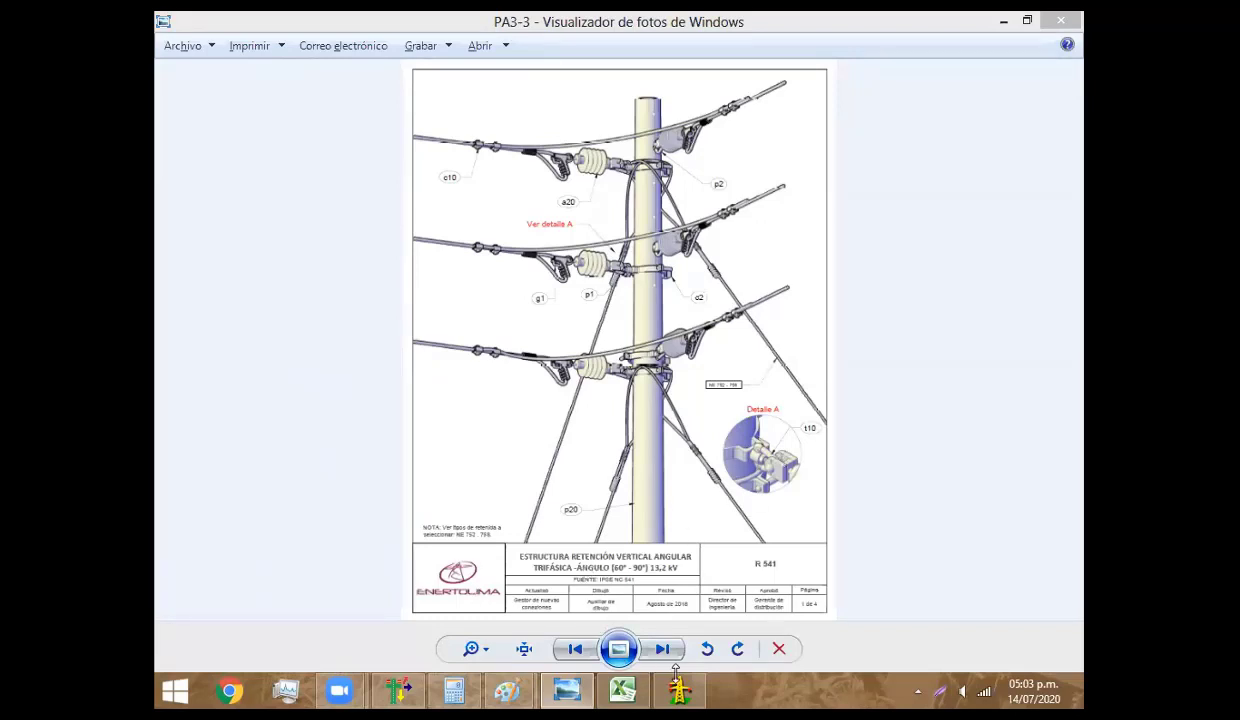
mouse_move(679, 690)
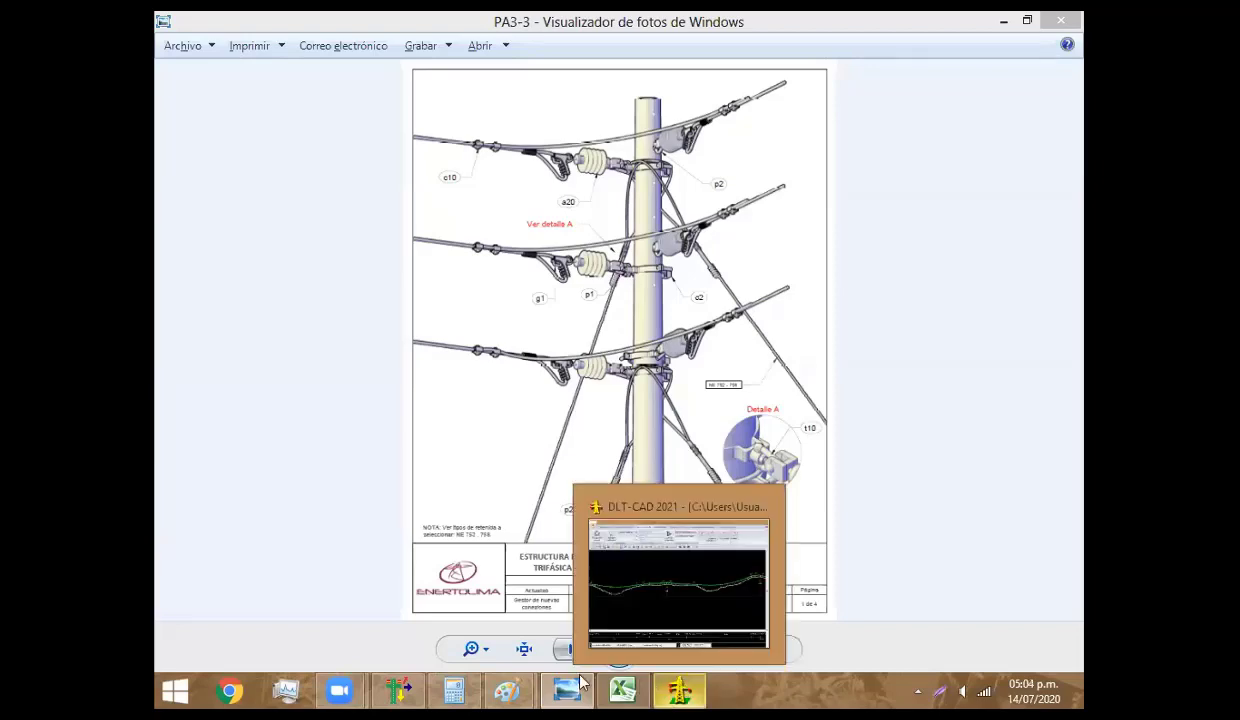
left_click(397, 690)
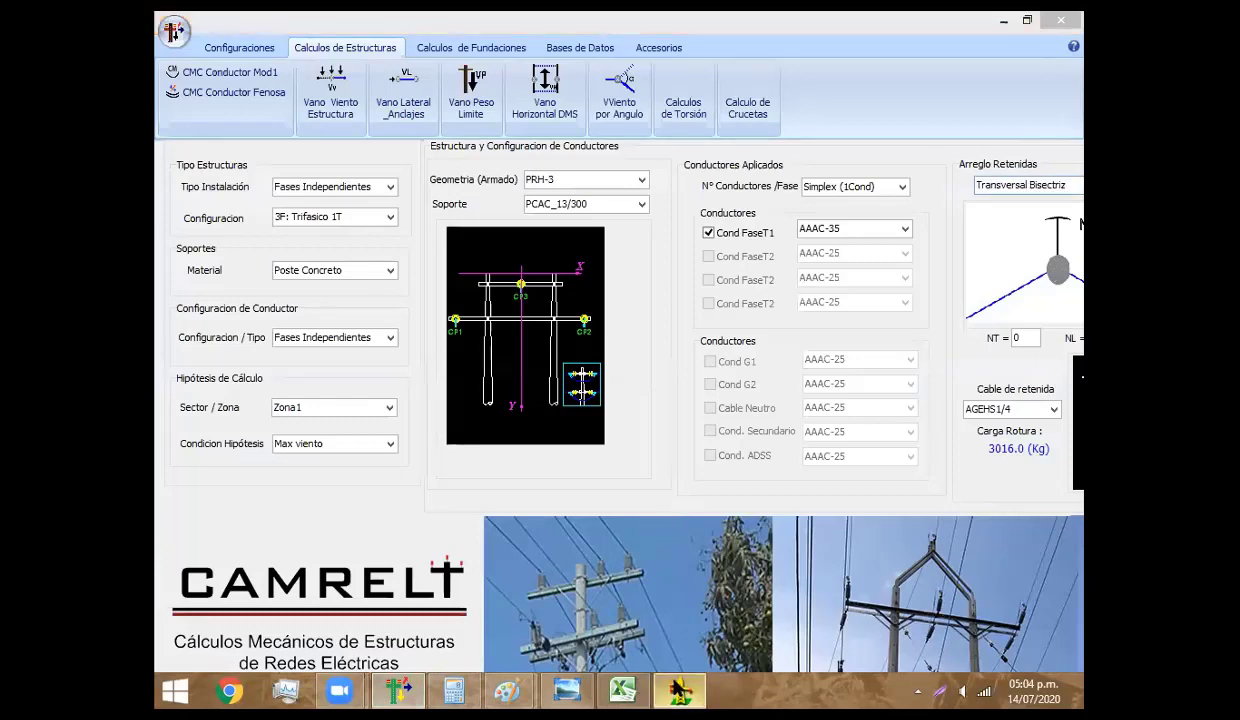
Recheck the PA3-3 drawing and set Arreglo Retenidas to Longitudinal en Angulo
left_click(678, 689)
left_click(397, 690)
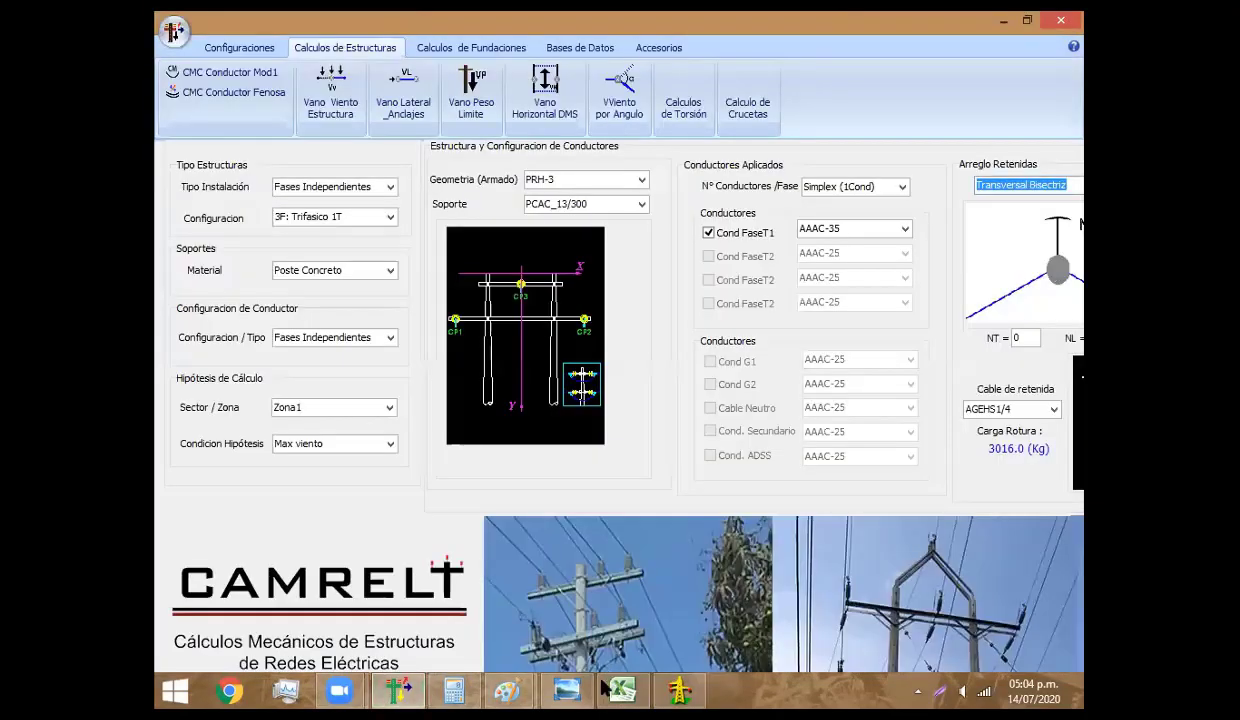
left_click(572, 688)
scroll(1002, 184, "down", 1)
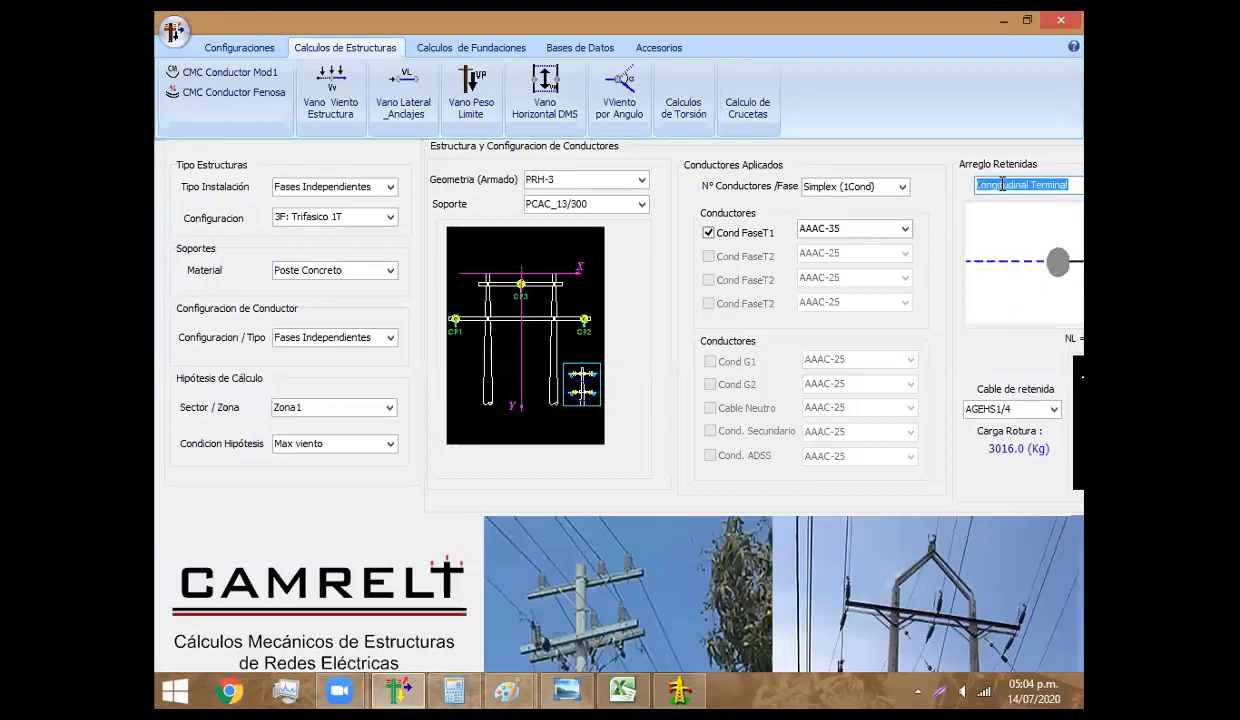
scroll(1002, 184, "down", 1)
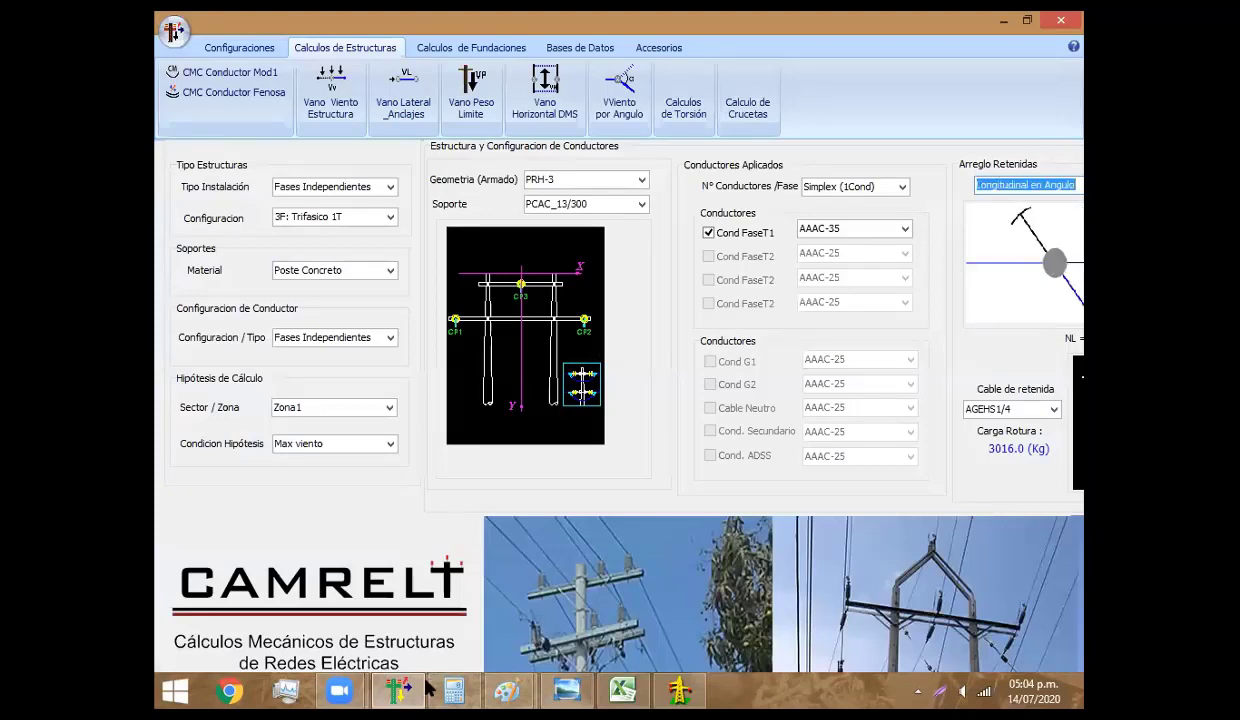
left_click(505, 688)
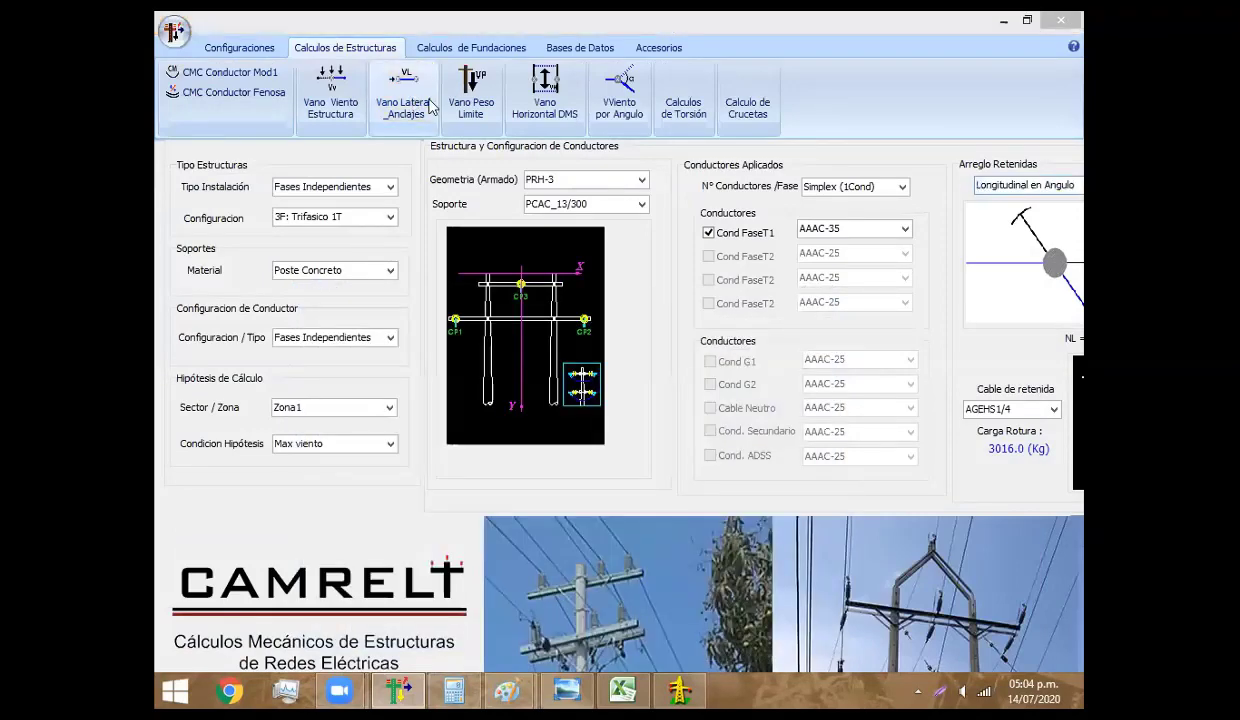
Open the wind-span-by-angle limit calculation for PRH-3 on PCAC_13/300
left_click(411, 104)
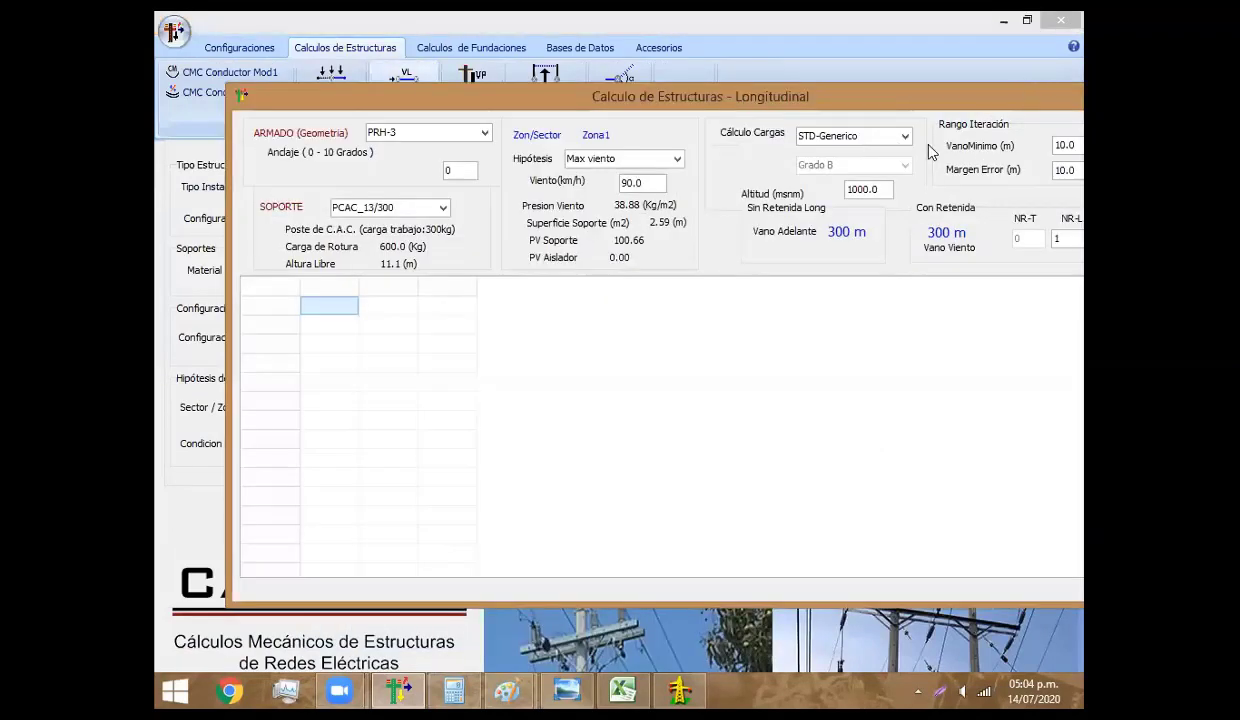
left_click(765, 103)
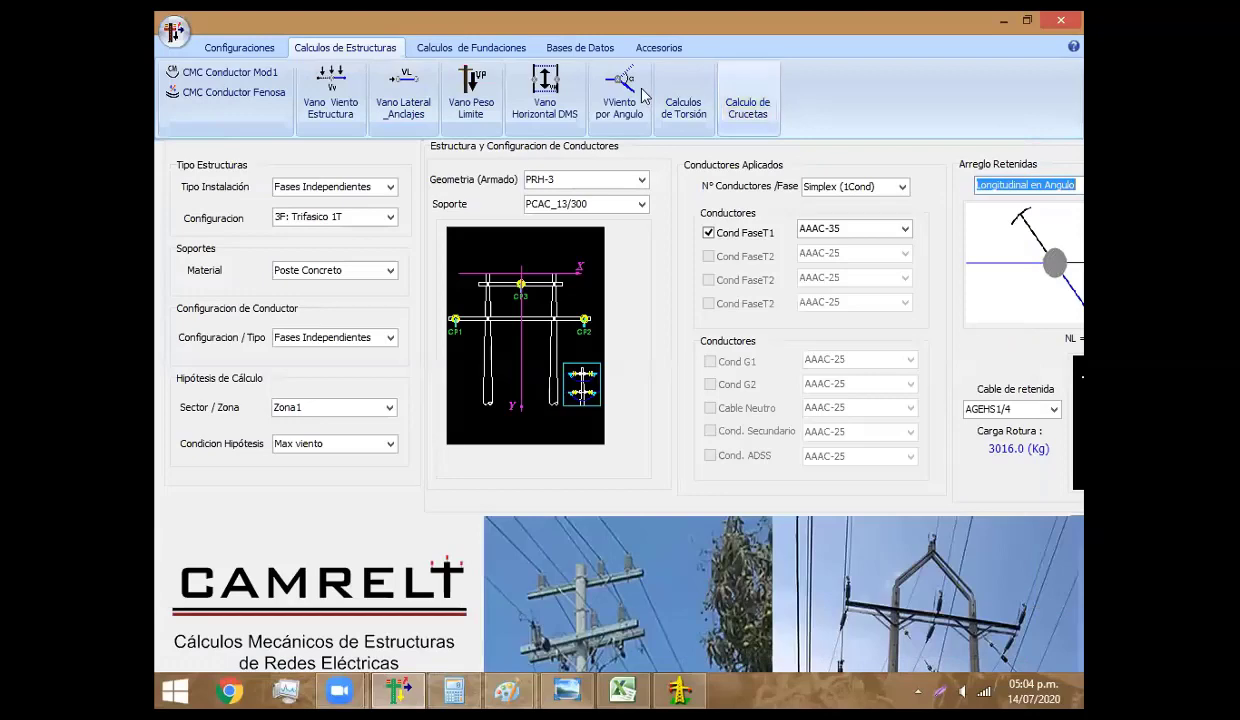
left_click(618, 100)
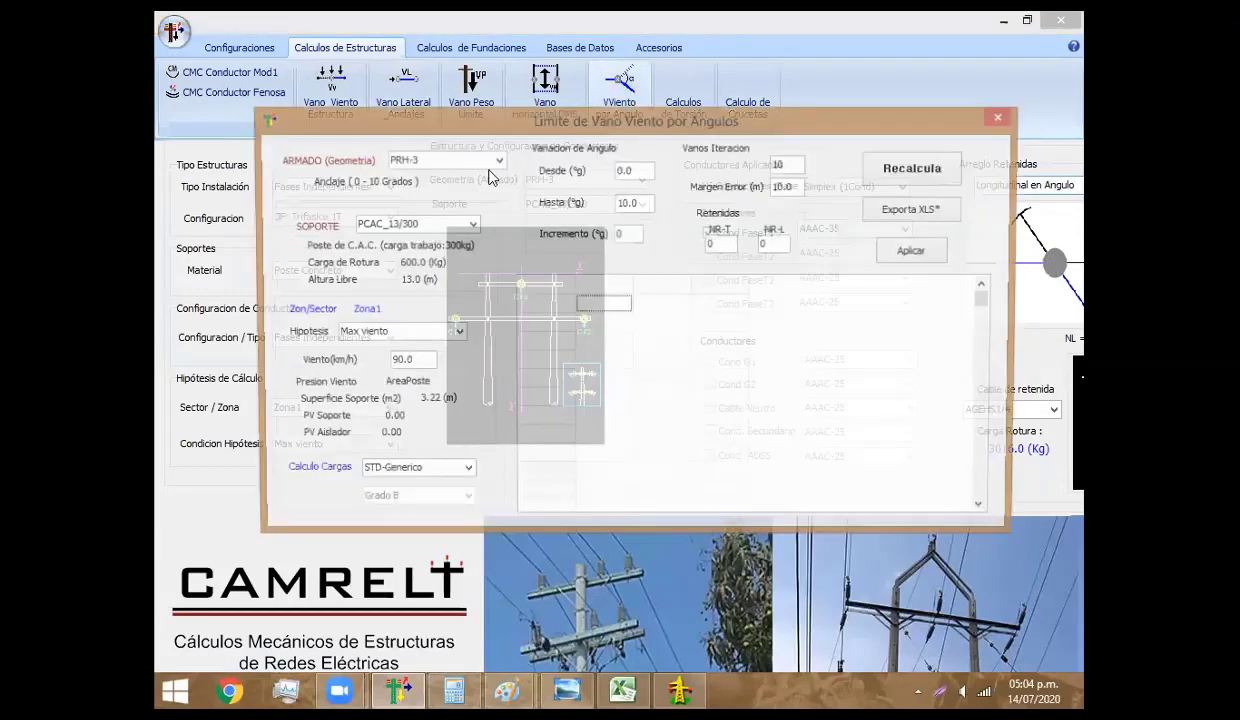
Select PA3-3 as the ARMADO structure geometry
left_click(458, 169)
scroll(449, 228, "up", 1)
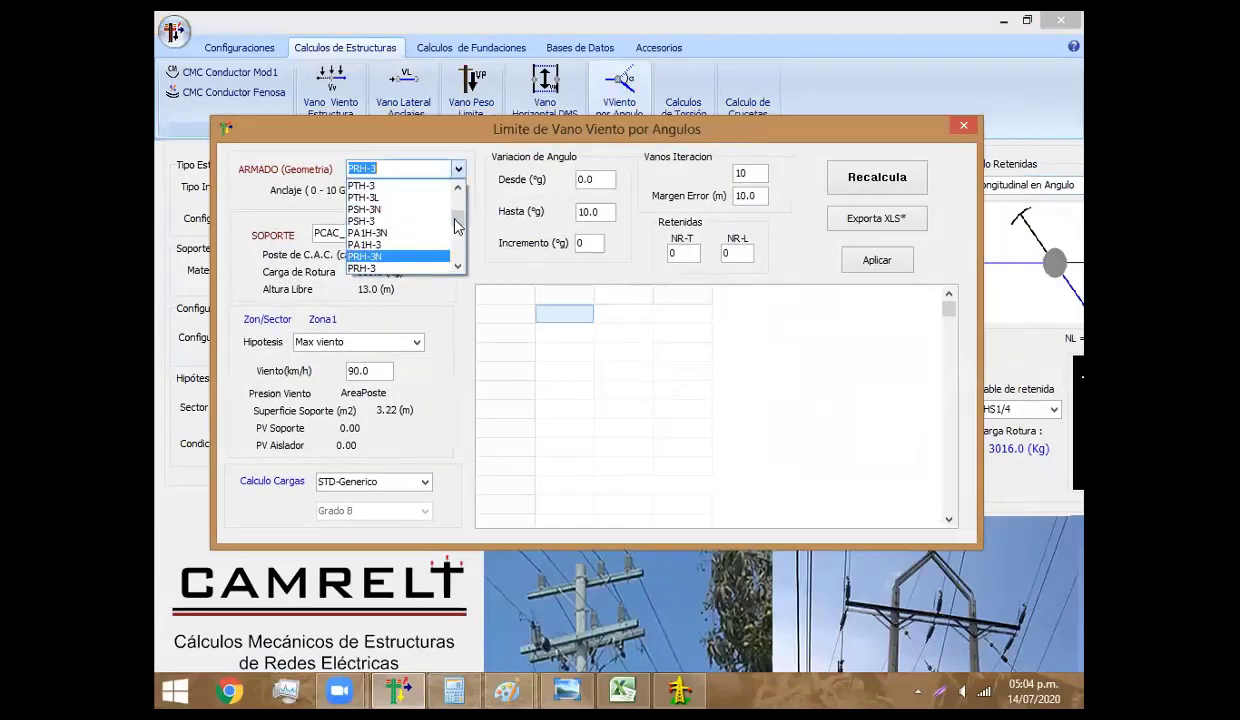
scroll(420, 231, "up", 3)
scroll(420, 231, "up", 2)
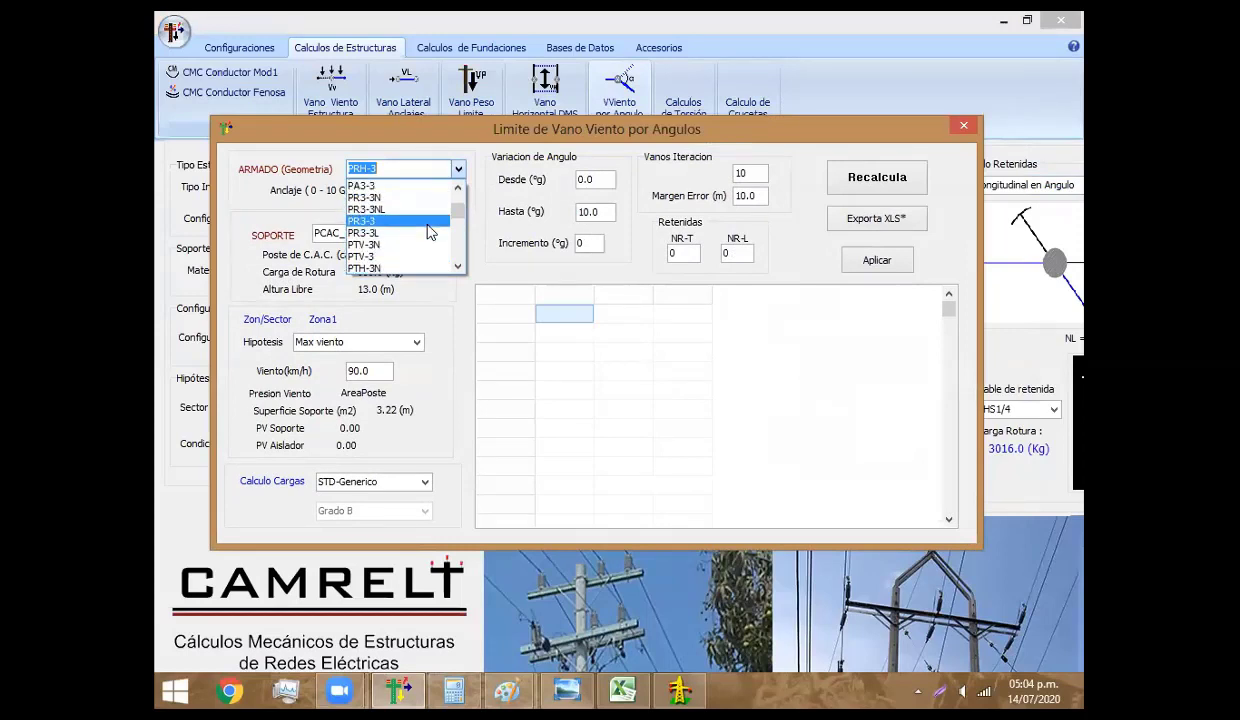
scroll(420, 231, "up", 2)
scroll(420, 231, "down", 3)
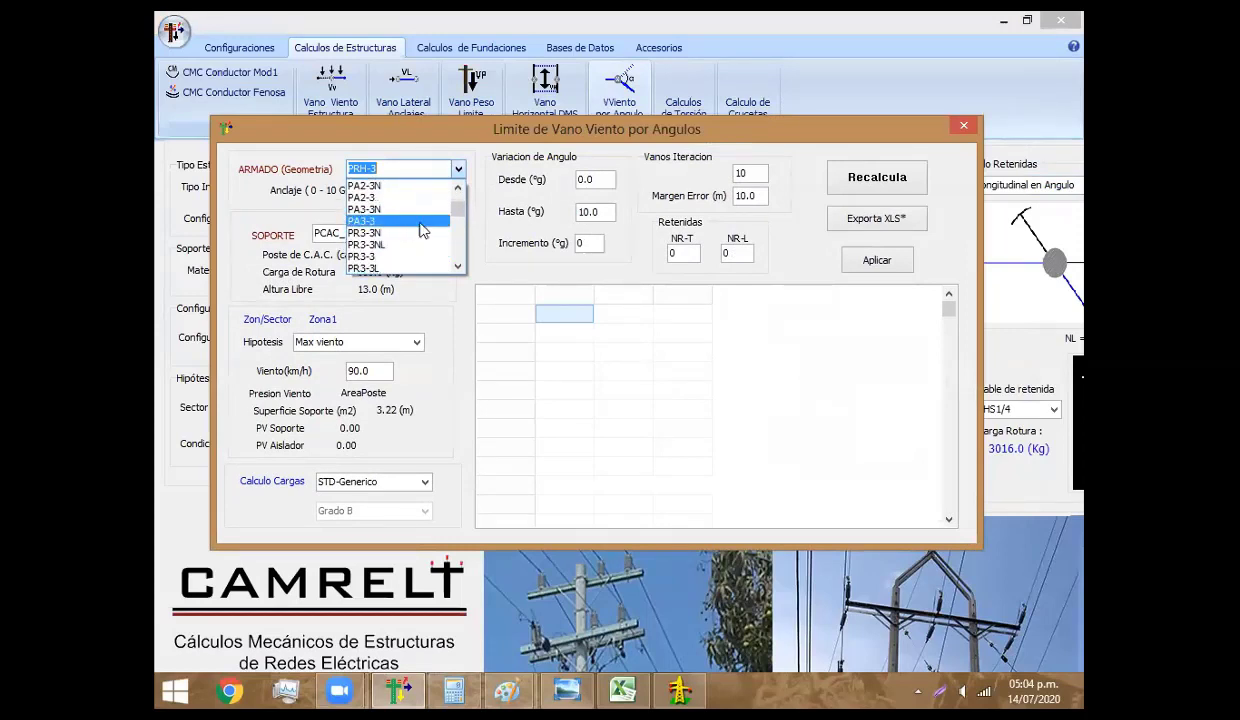
left_click(729, 250)
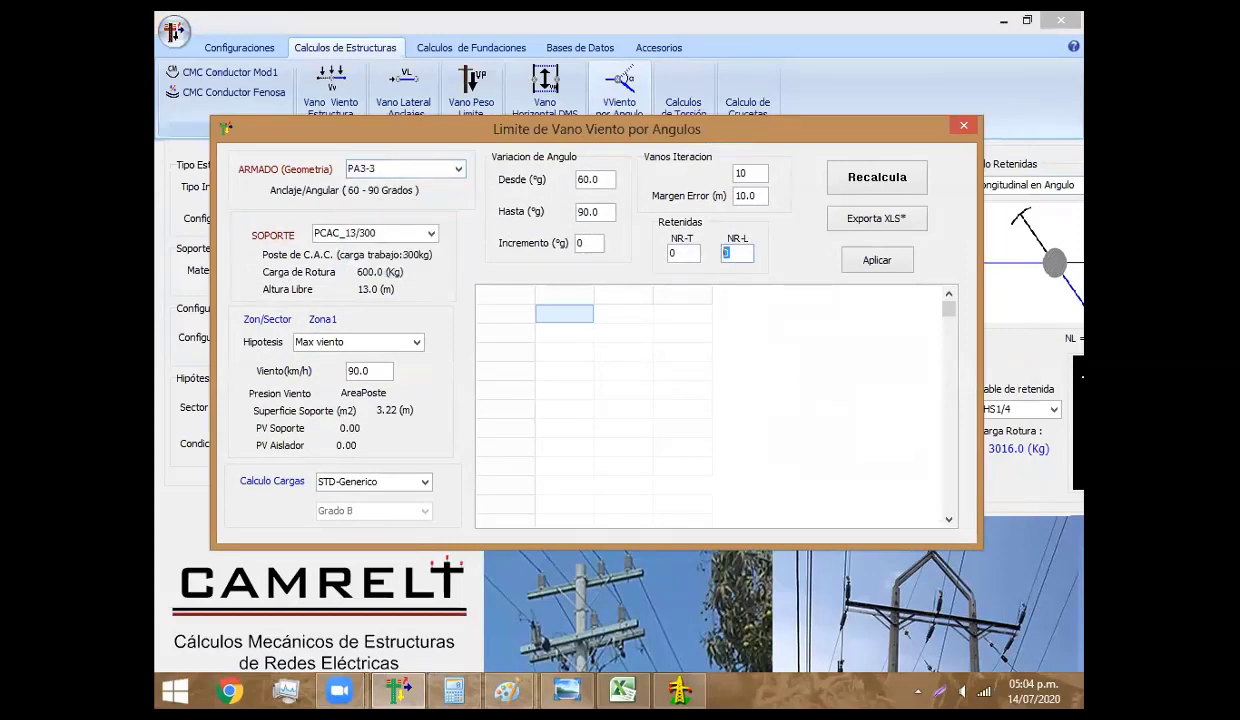
Set NR-L to 1 and Incremento to 5°, recalculating spans from 430 m at 60° to 90 m at 90°
type("1")
left_click(875, 177)
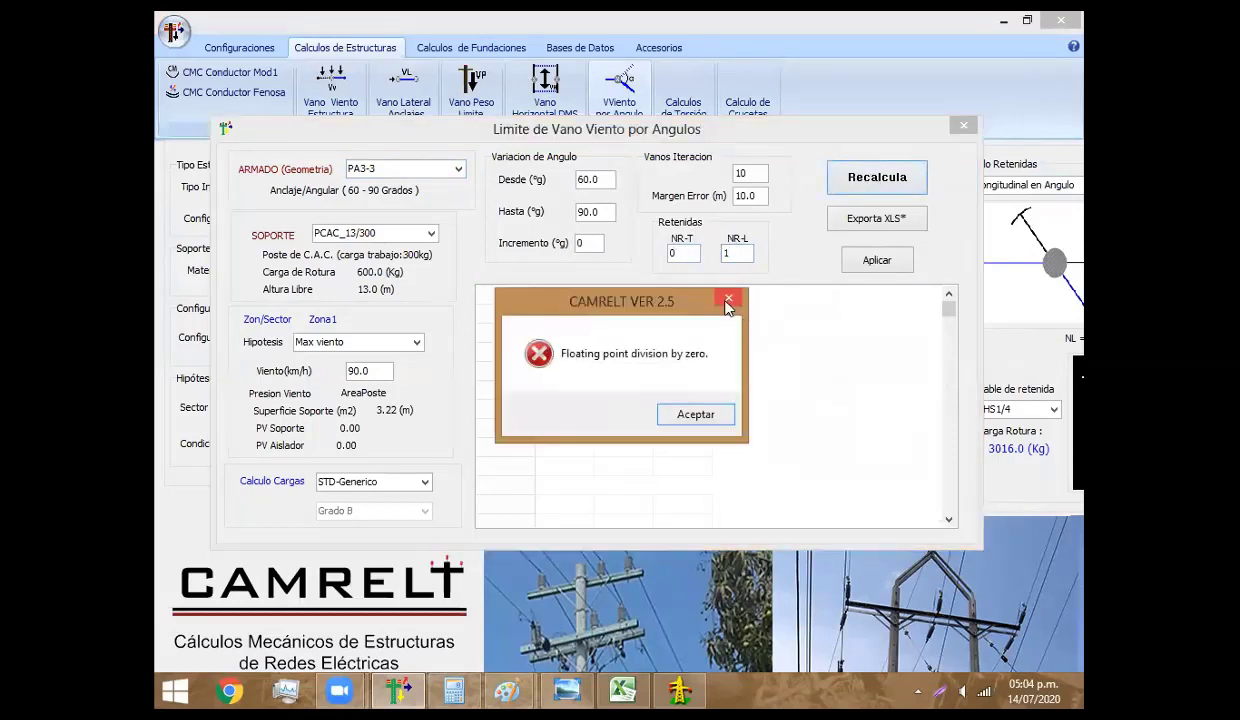
left_click(727, 304)
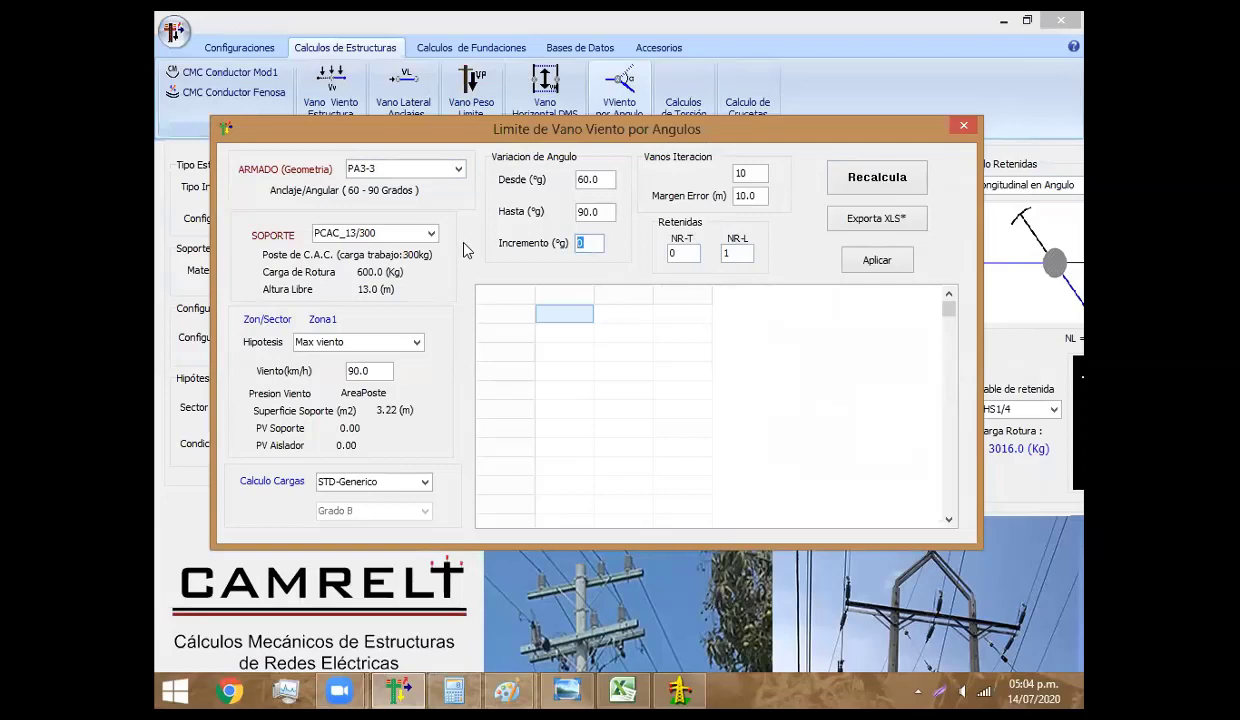
type("5")
left_click(873, 188)
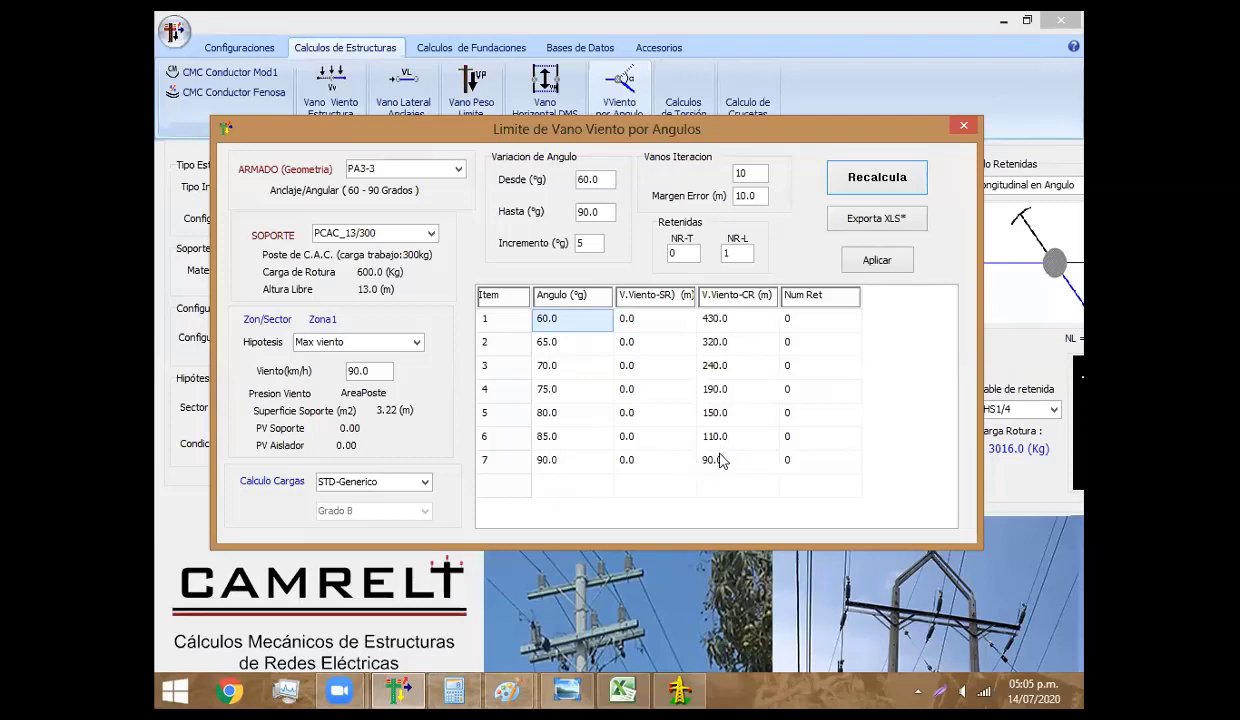
left_click(615, 686)
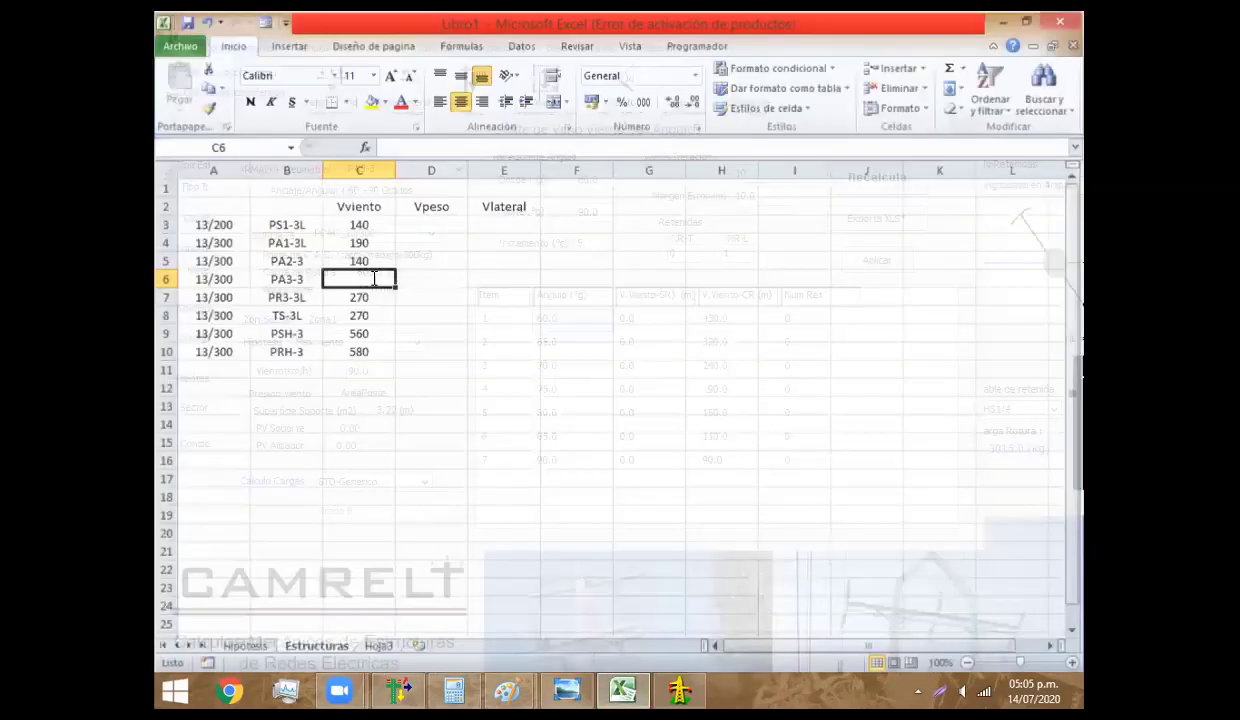
Enter 80 as PA3-3's Vviento in C6, keep 270 for PR3-3, and move to D3
type("80")
key("Return")
type(".")
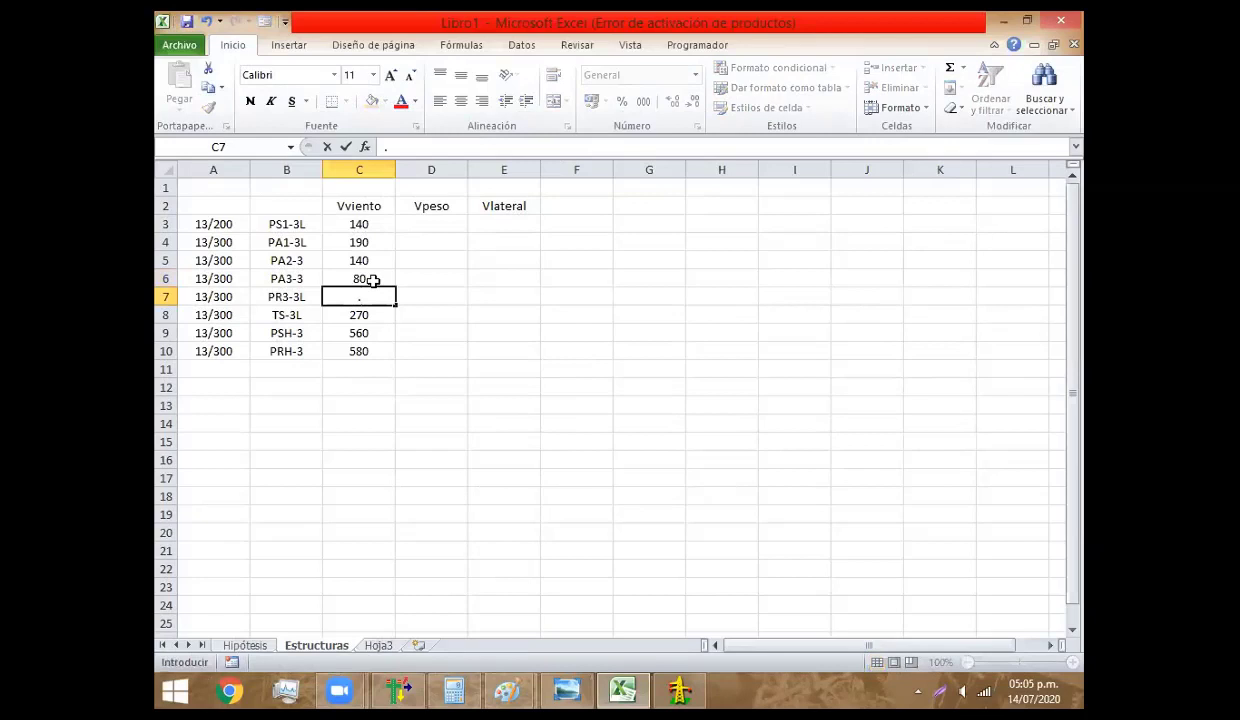
key("BackSpace")
type("270")
key("Tab")
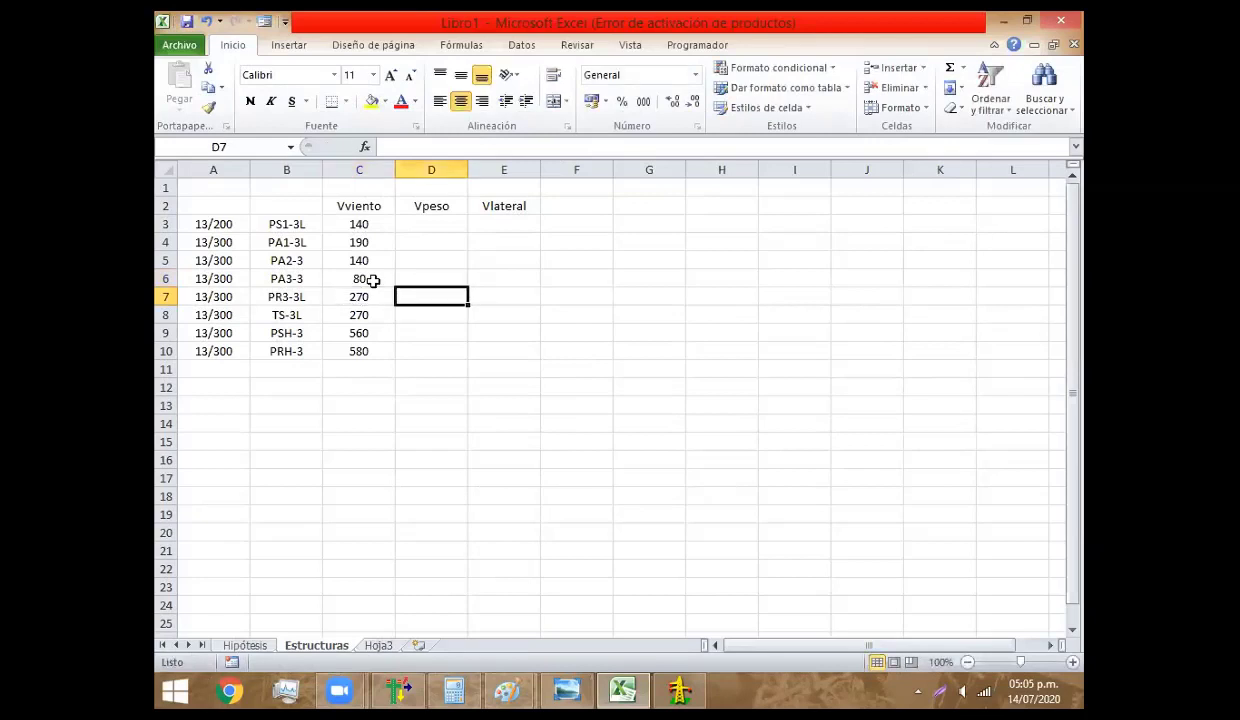
key("Up")
key("Up")
key("Up")
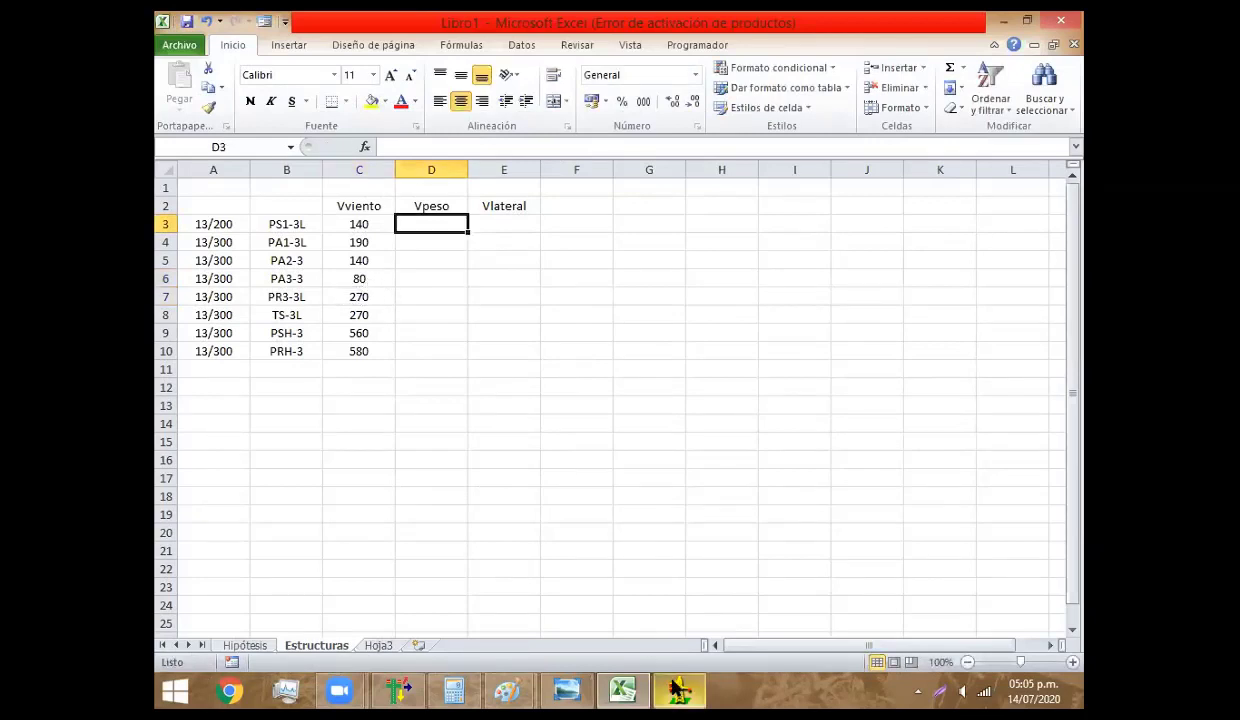
mouse_move(398, 690)
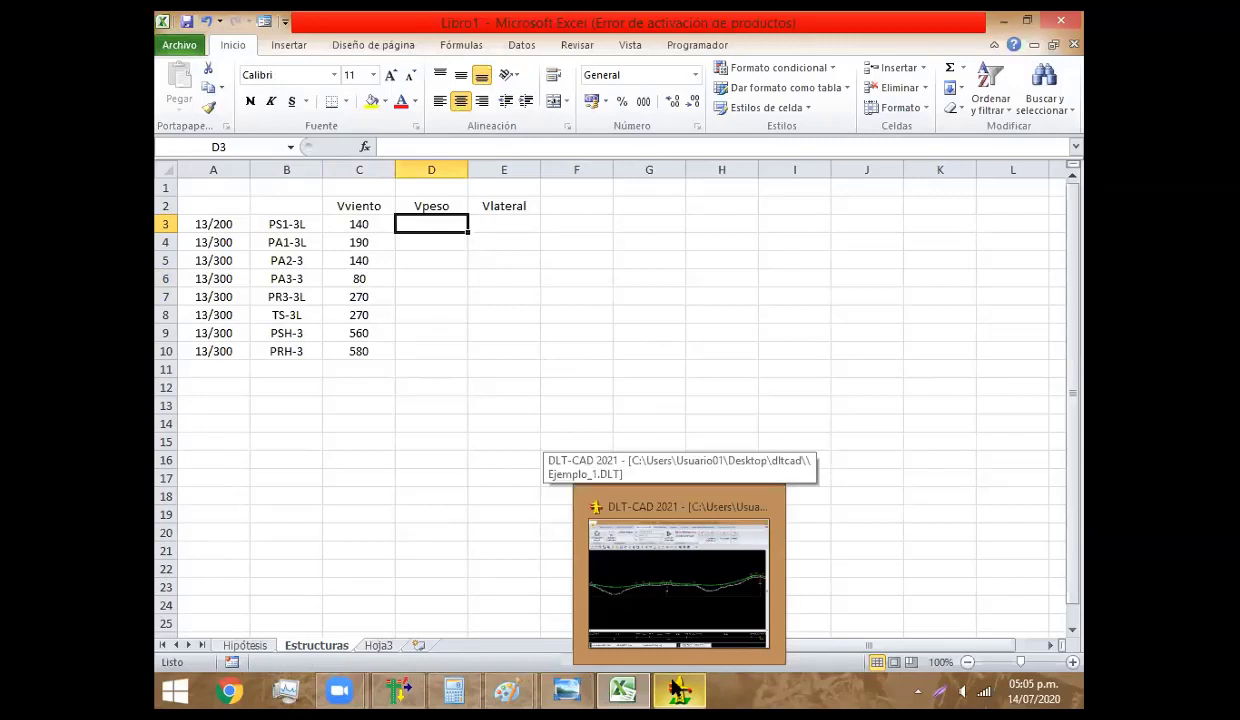
Close CAMRELT's wind-span-by-angle calculation and open the weight-span limit dialog
left_click(398, 690)
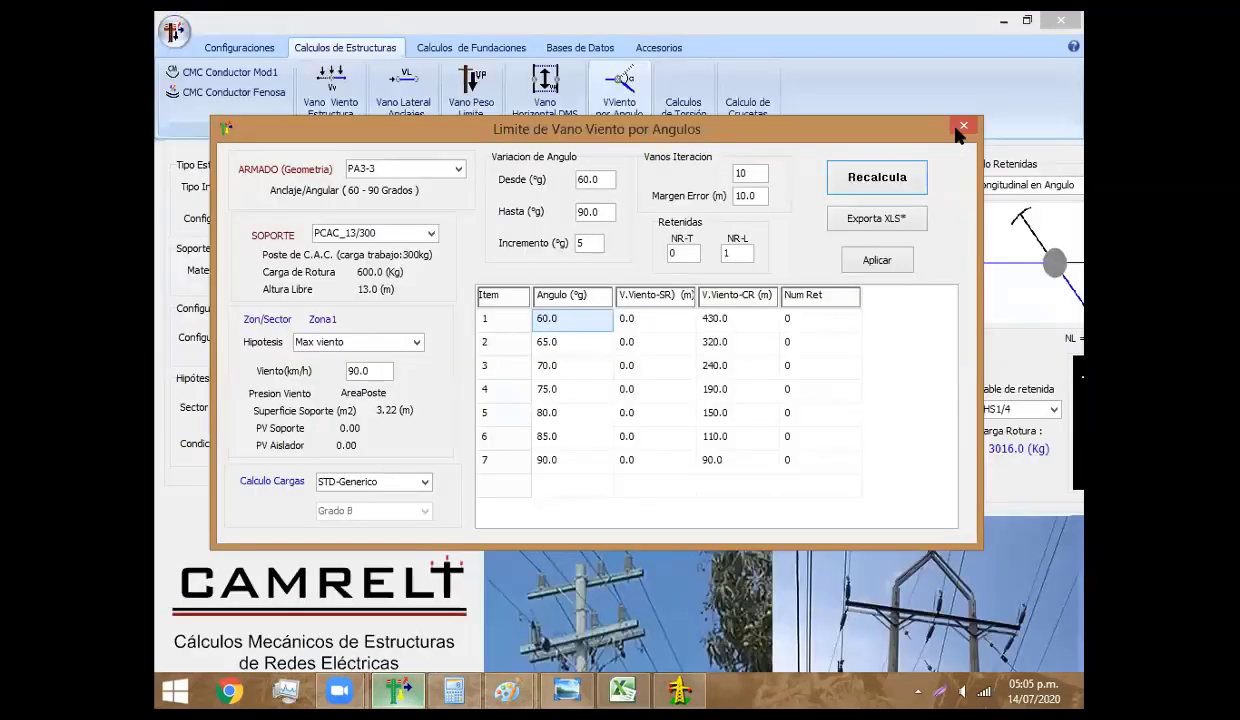
left_click(957, 129)
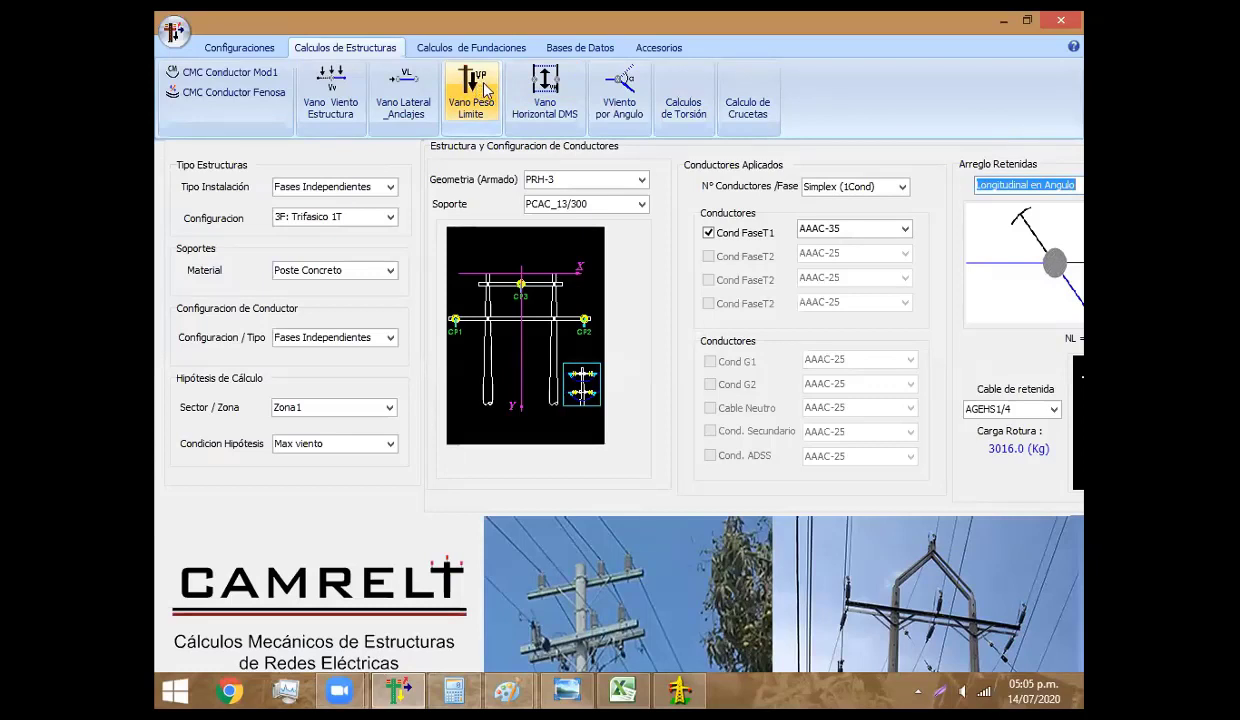
left_click(485, 90)
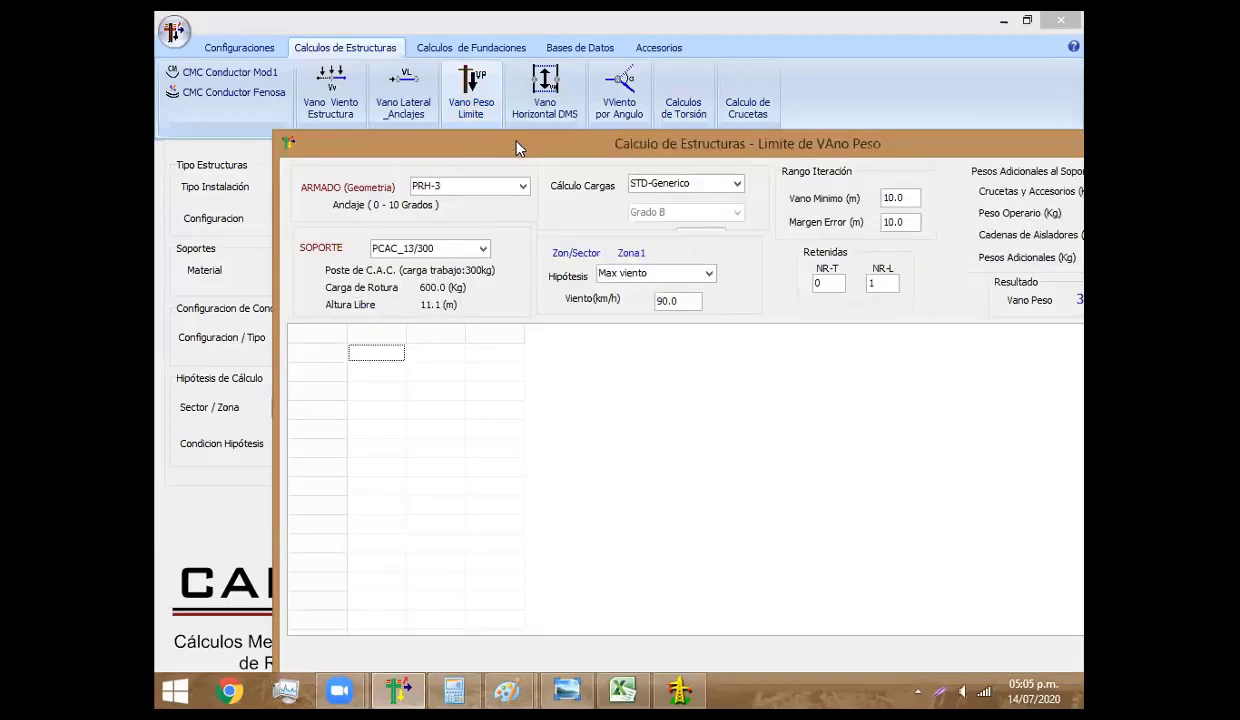
left_click_drag(449, 154, 363, 112)
Recalculate the weight span for PS1-3L on support PCAC_13/200, giving 2500.00 m
left_click(436, 144)
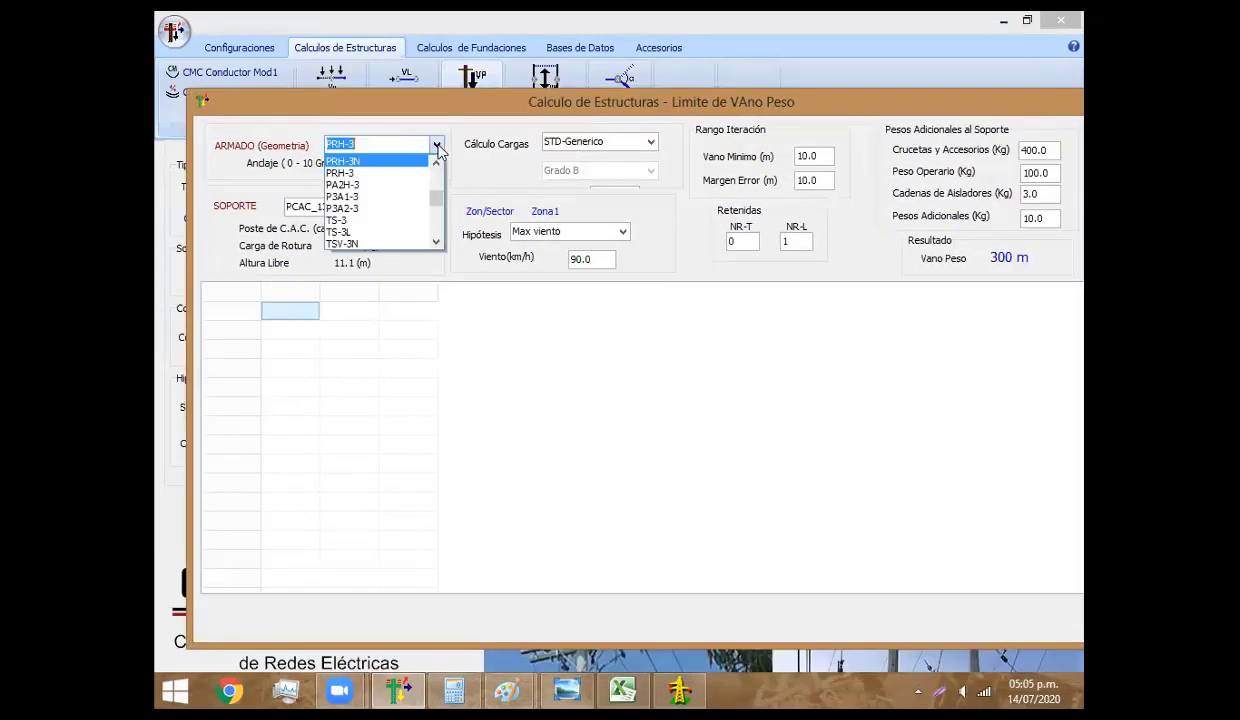
left_click(436, 144)
left_click(436, 144)
scroll(420, 177, "up", 2)
scroll(420, 177, "down", 3)
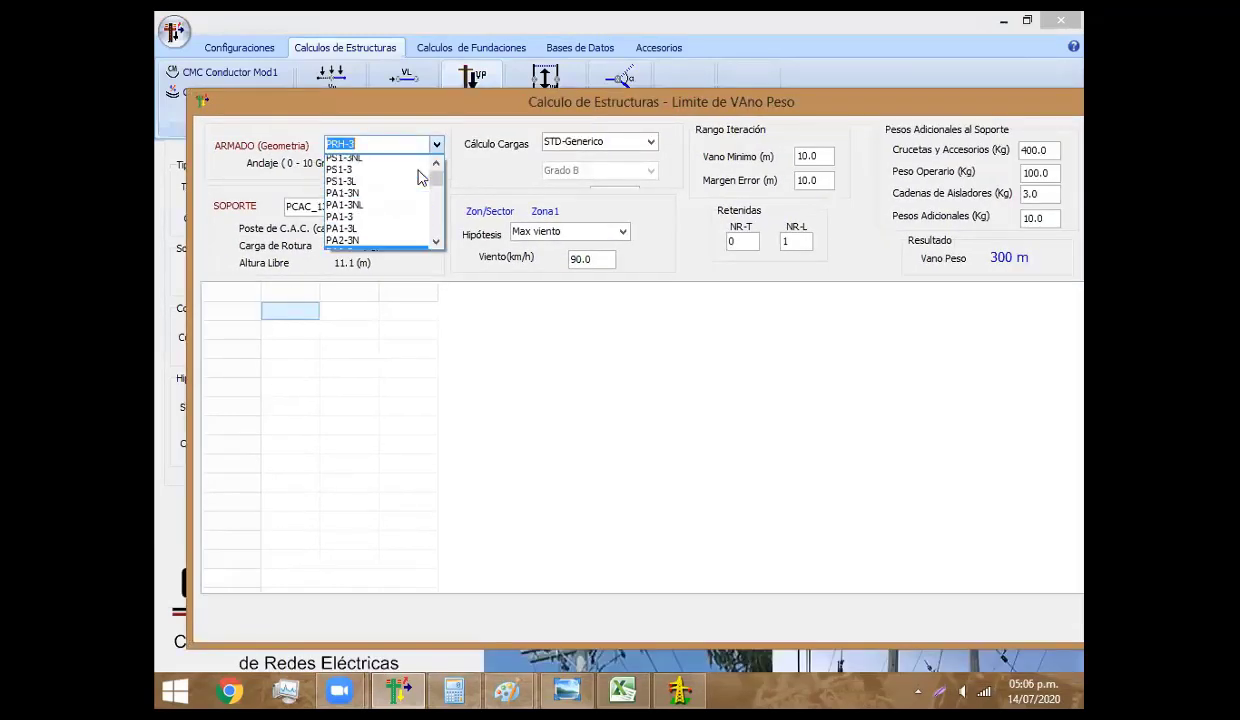
left_click(382, 206)
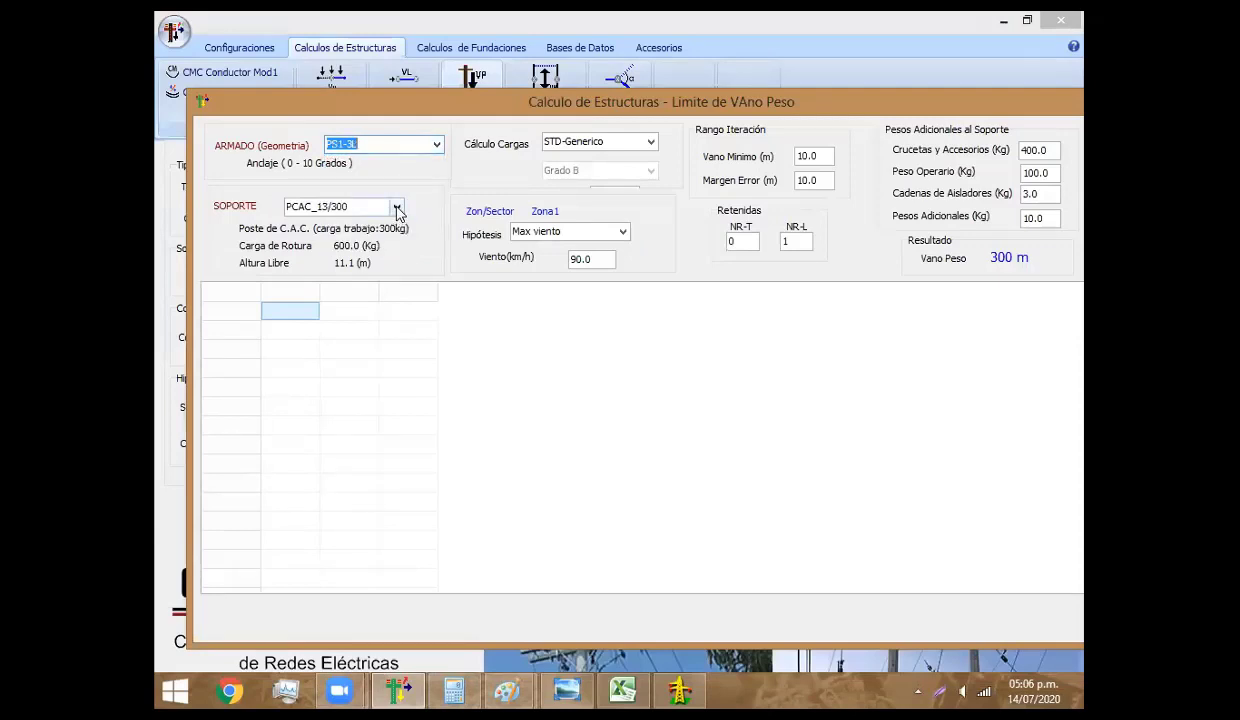
left_click(395, 208)
scroll(366, 280, "up", 1)
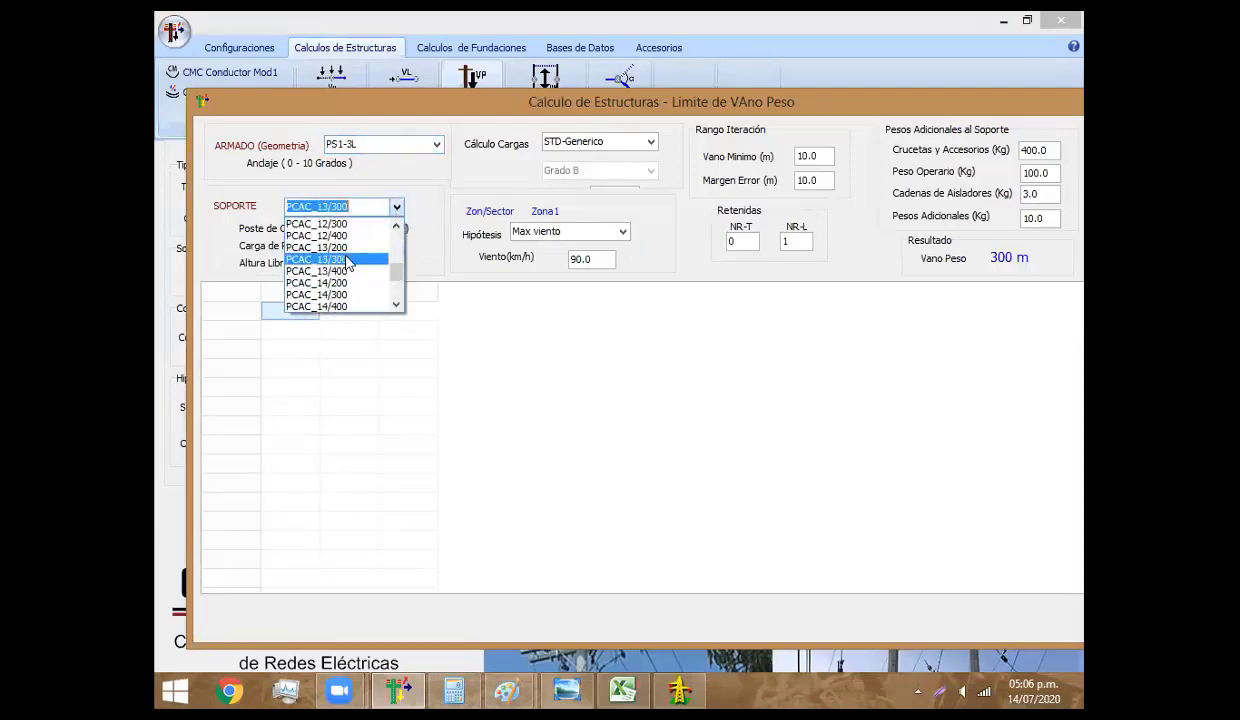
left_click(352, 249)
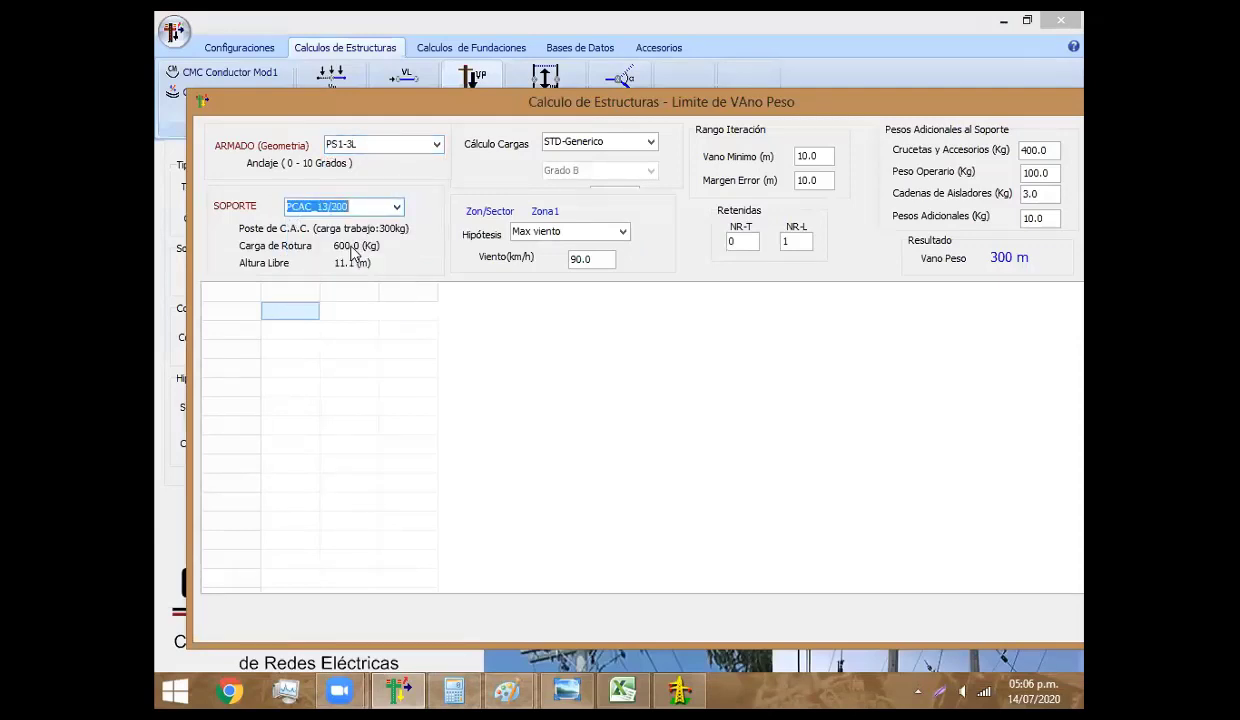
left_click(990, 150)
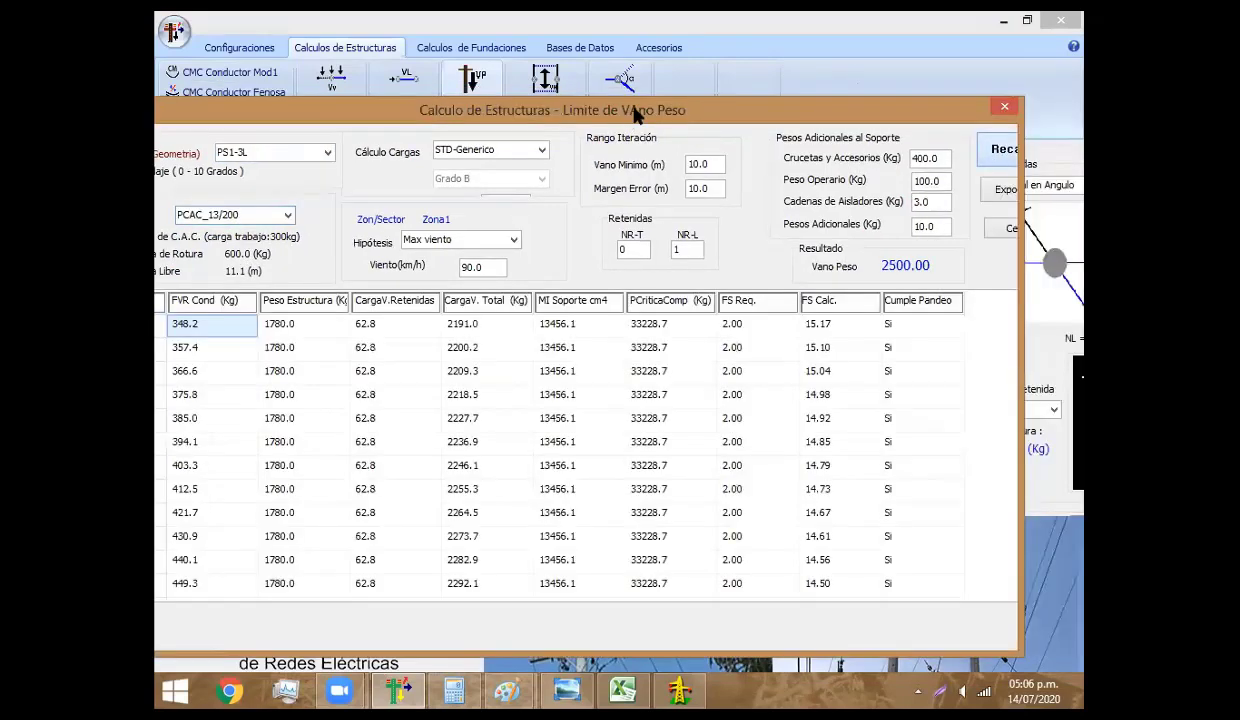
Reposition the calculation window and step through the CargaV. Total results rows
left_click_drag(636, 115, 700, 95)
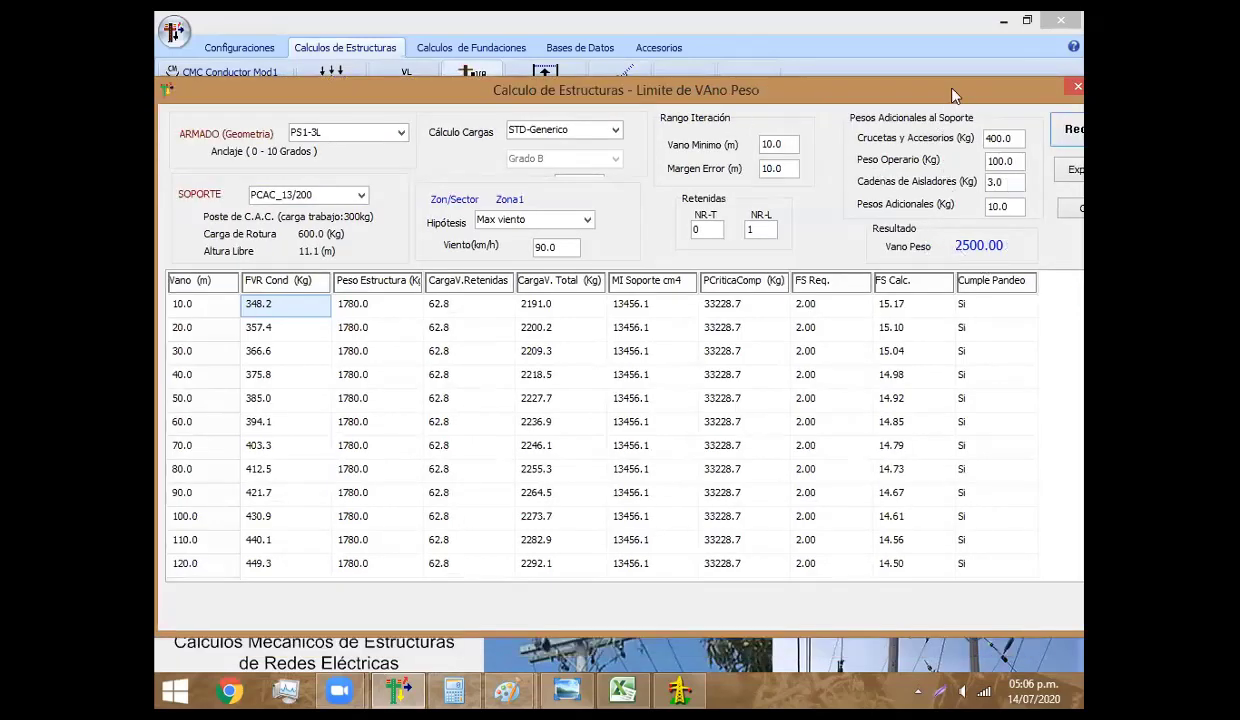
left_click_drag(918, 89, 897, 90)
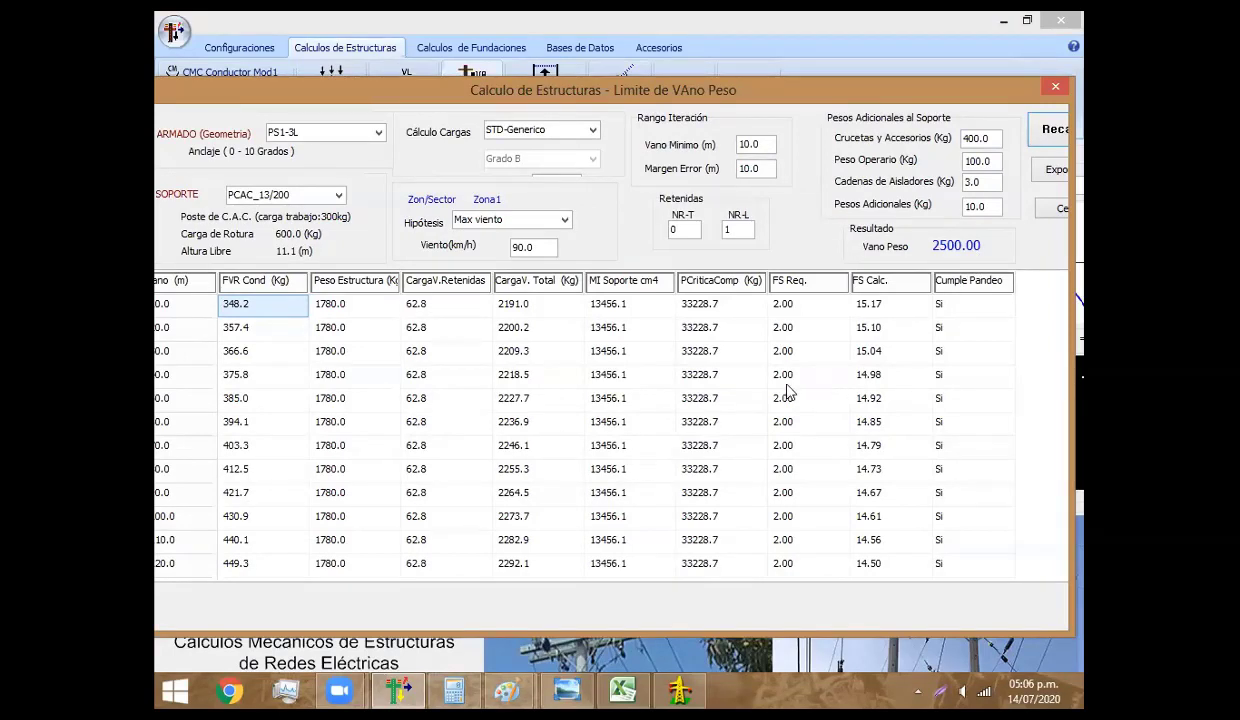
left_click(540, 374)
key("Down")
key("Down")
key("Down")
key("Down")
key("Down")
key("Down")
key("Down")
key("Down")
key("Down")
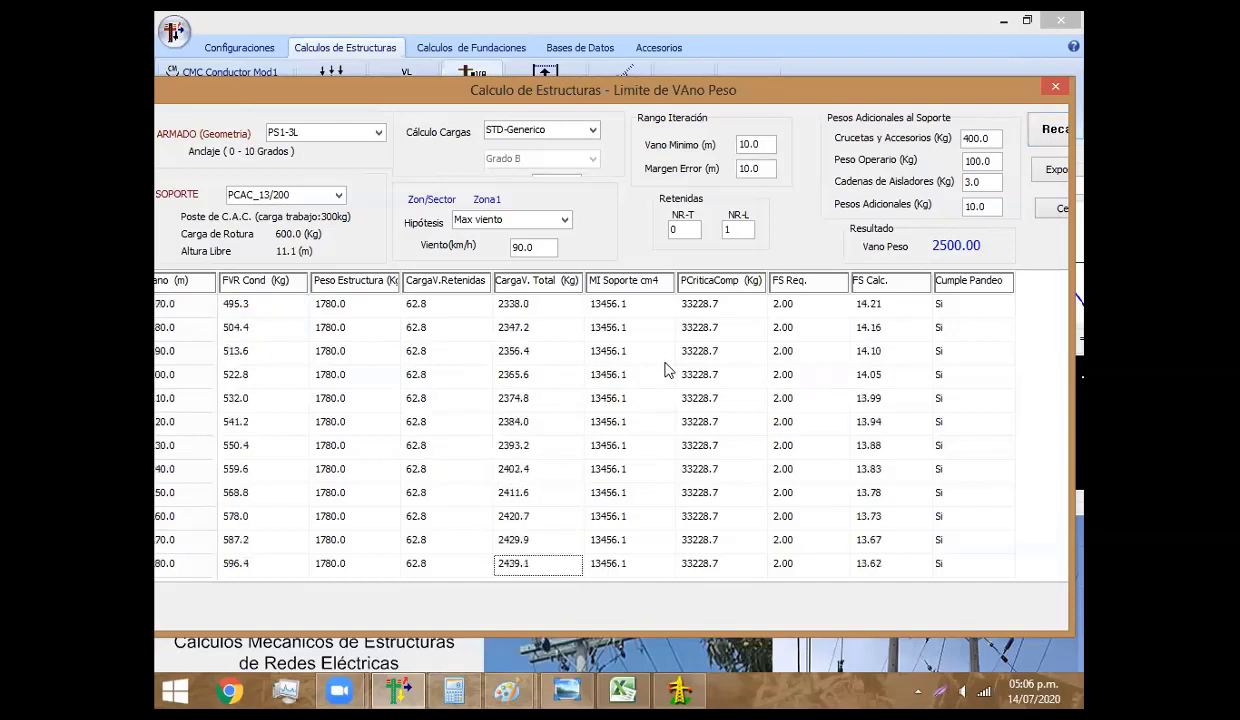
key("Down")
key("Down")
key("Down")
key("Up")
key("Up")
key("Up")
key("Up")
key("Up")
key("Up")
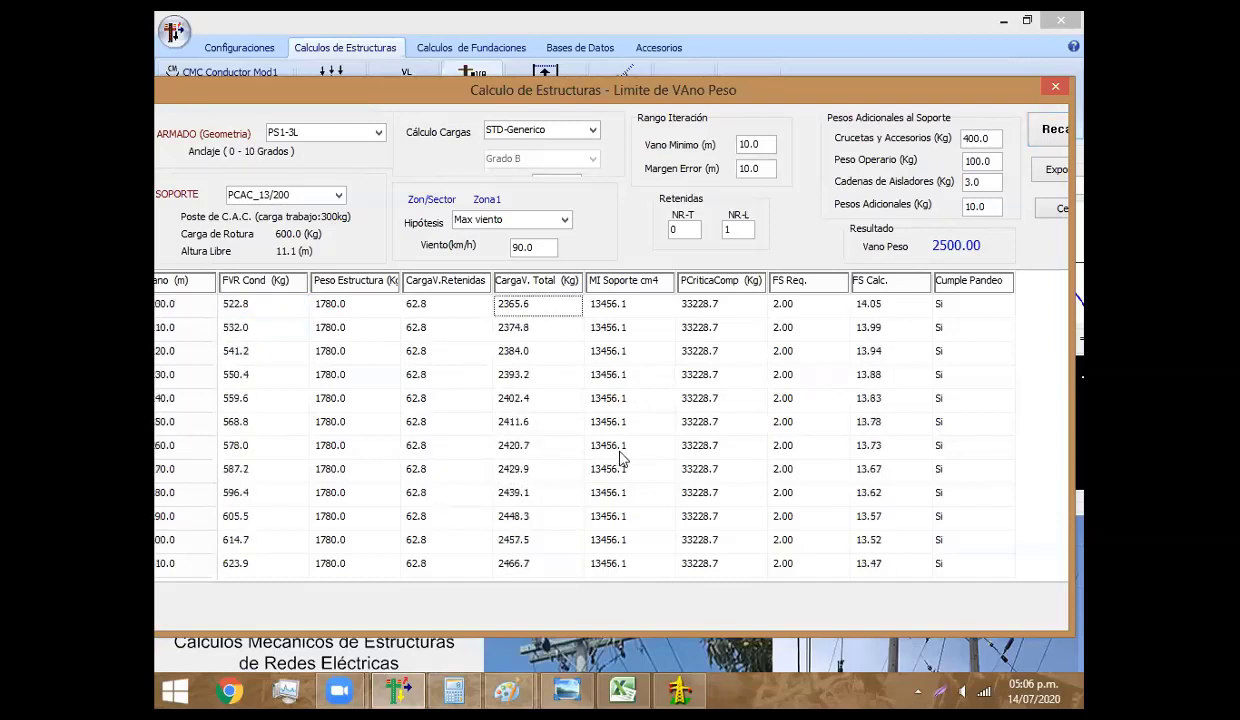
key("Up")
key("Up")
key("Up")
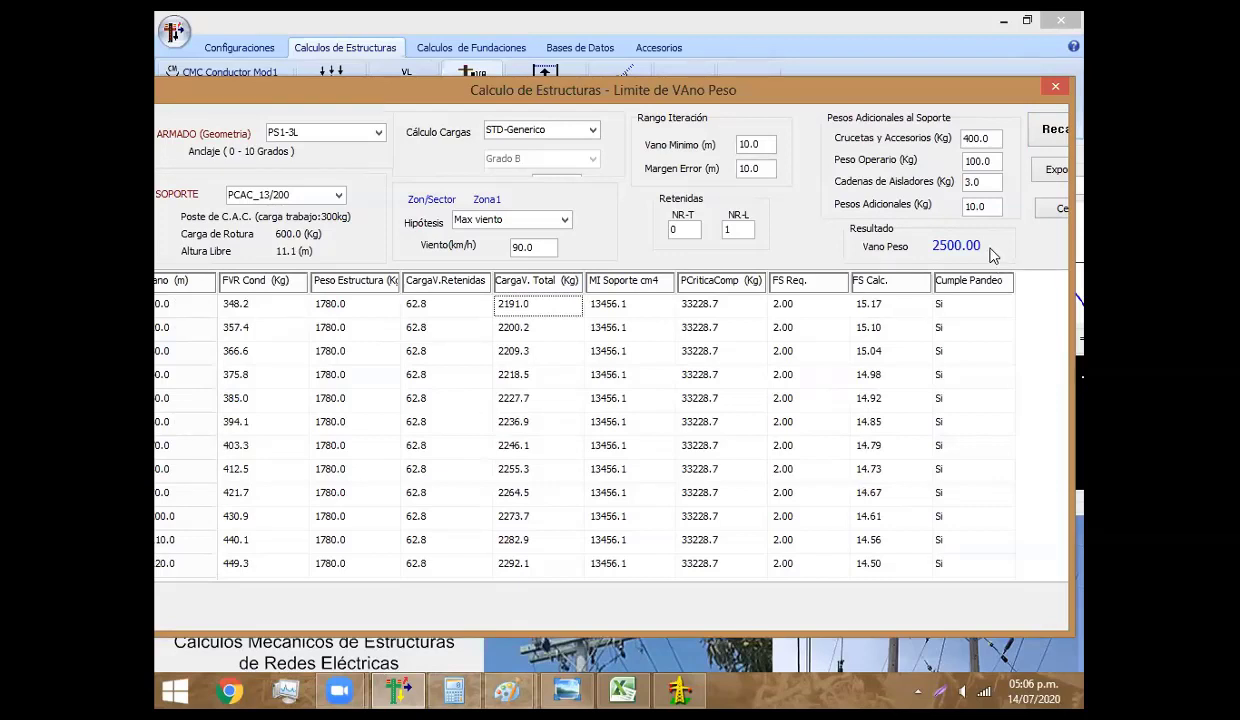
Set PA2-3, compare the Min Temp and Maxima Flecha hypotheses, and recalculate under Max viento
left_click(372, 128)
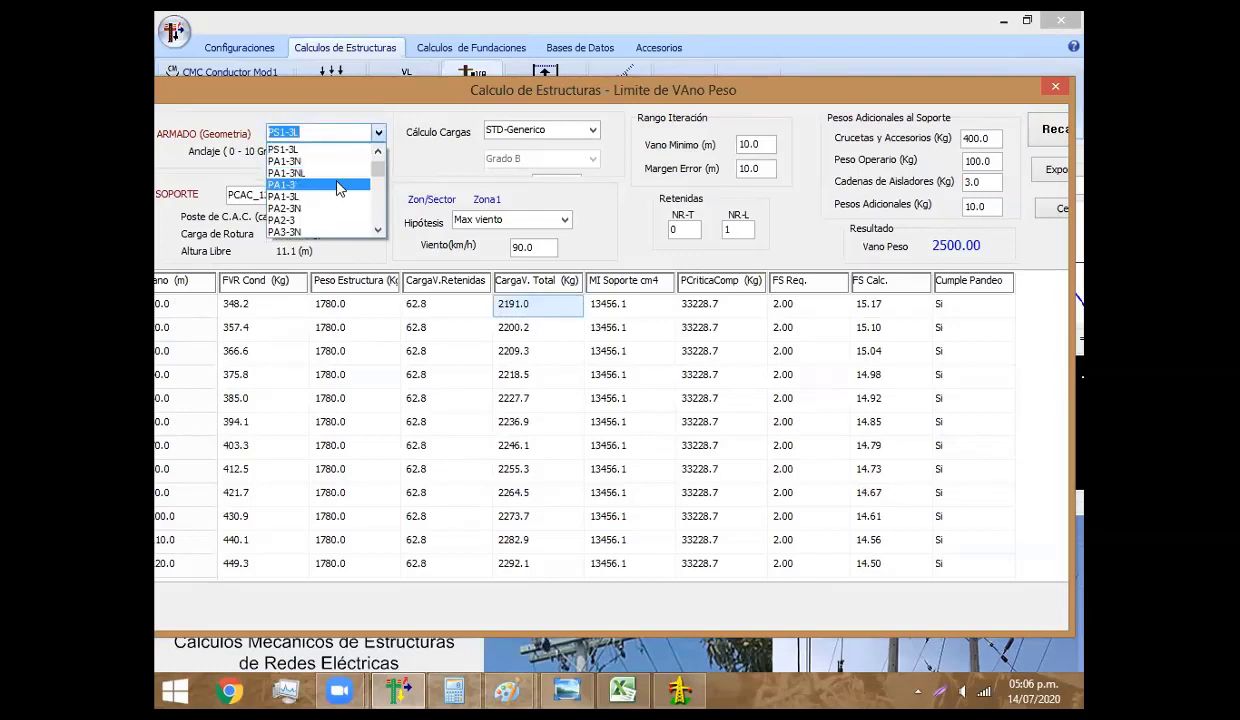
left_click(330, 184)
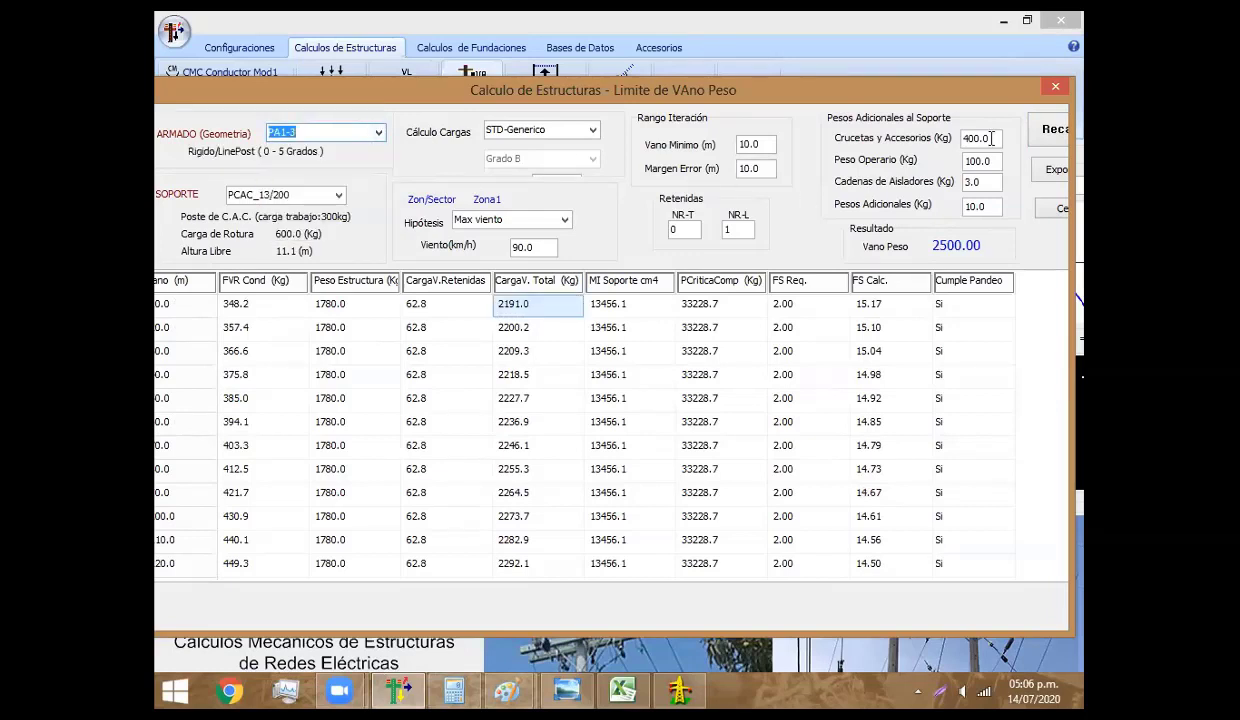
left_click(378, 132)
left_click(360, 208)
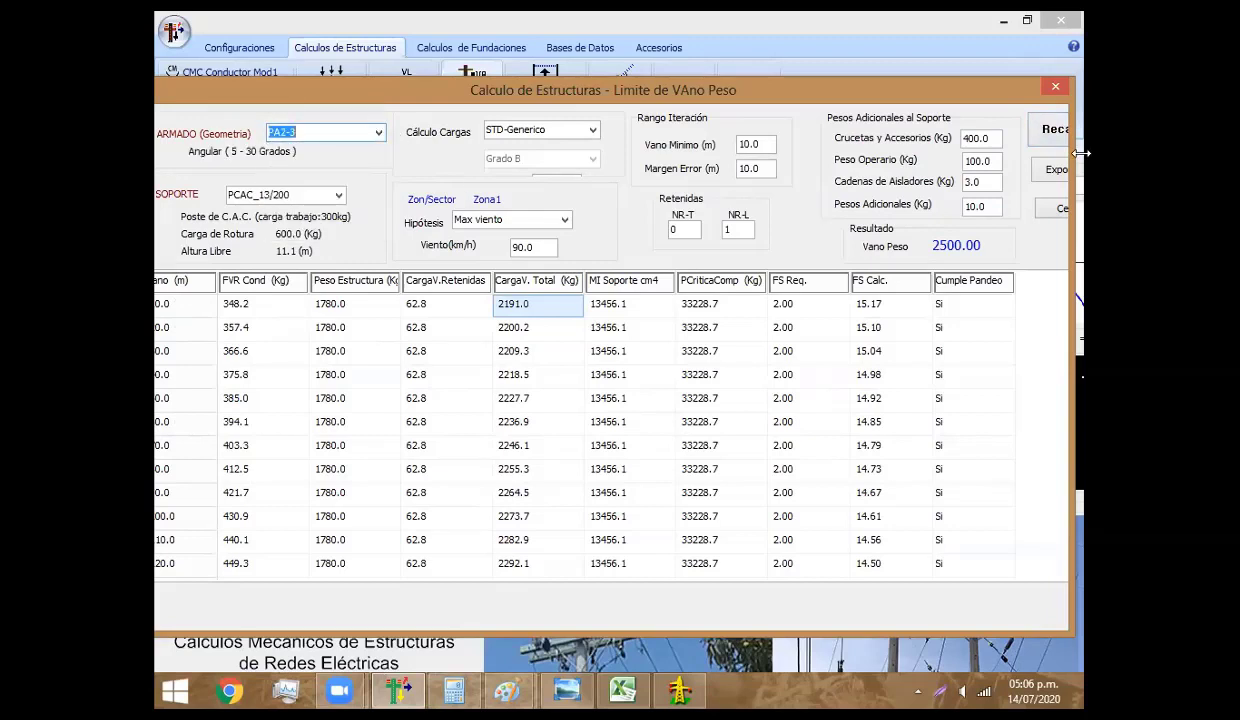
left_click(565, 221)
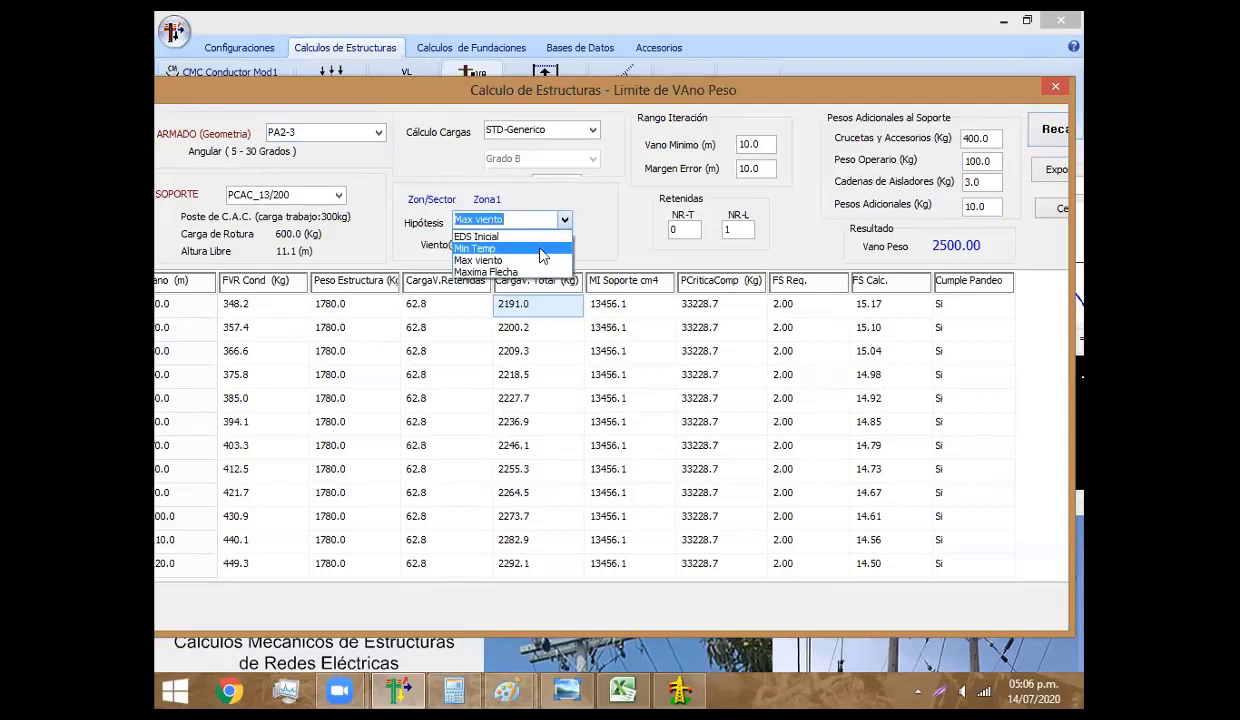
left_click(541, 250)
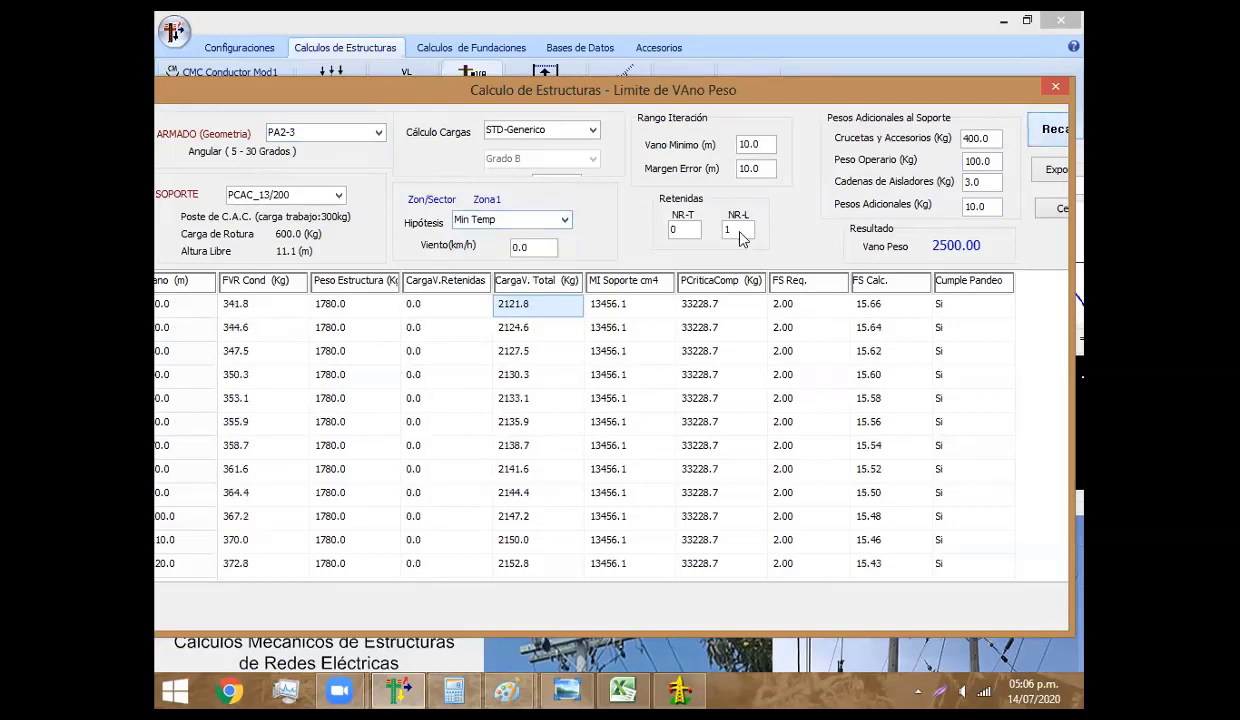
left_click(545, 220)
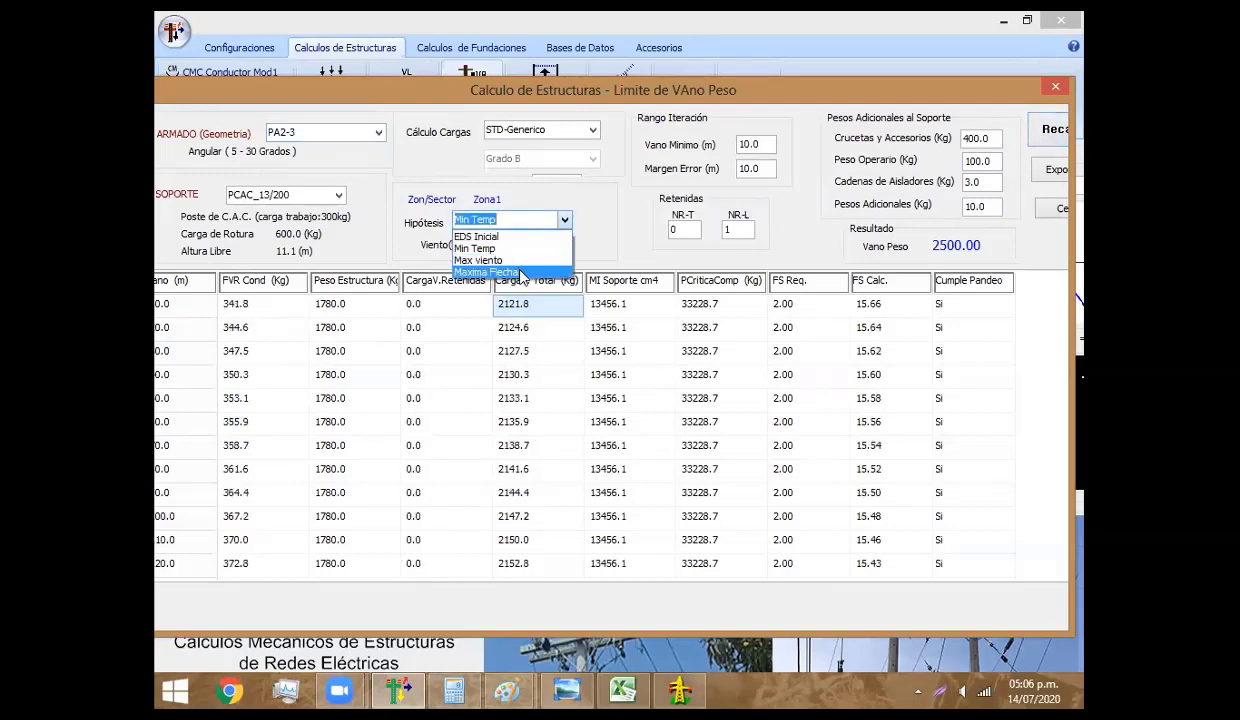
left_click(519, 273)
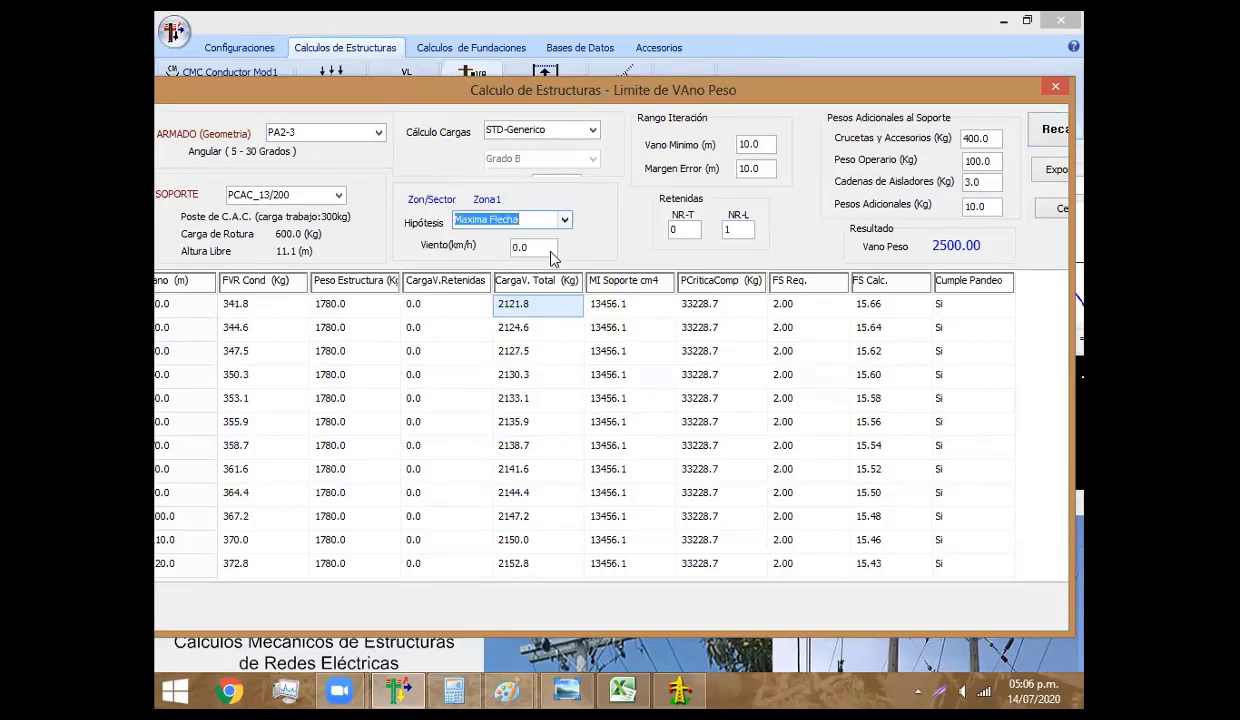
left_click(545, 220)
left_click(520, 260)
left_click(1050, 129)
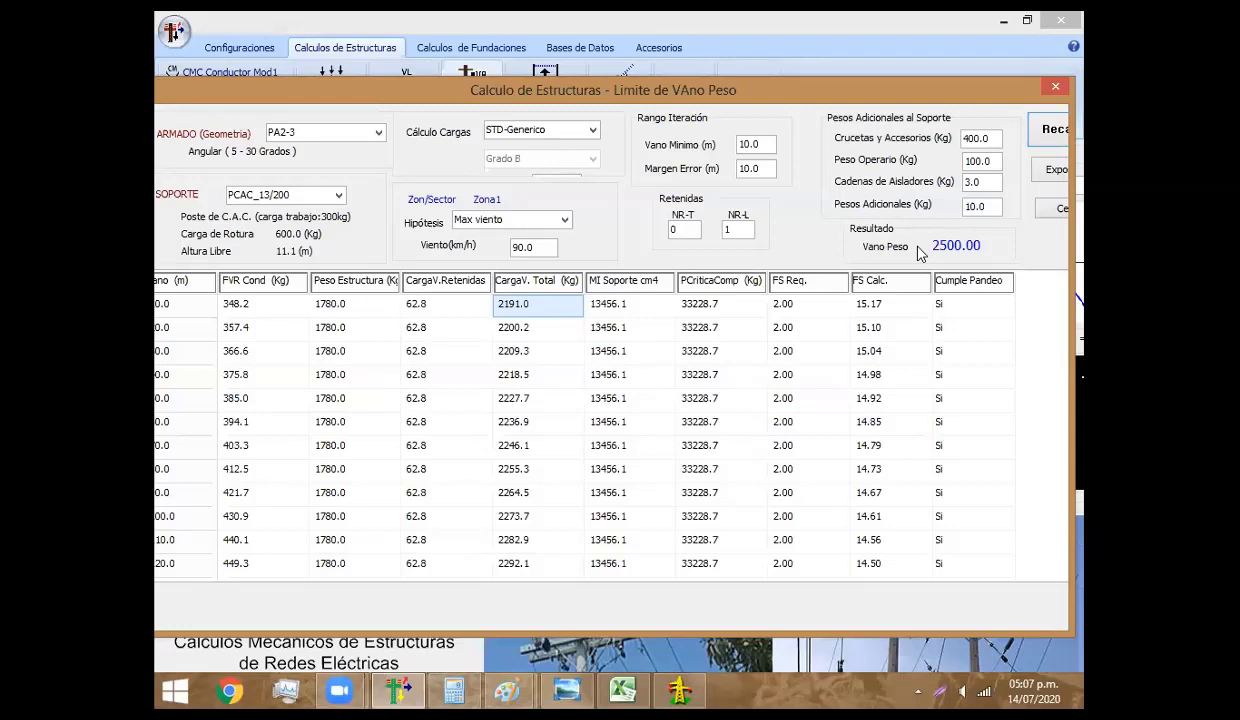
Recalculate the weight-span results for structure PA3-3
left_click(378, 133)
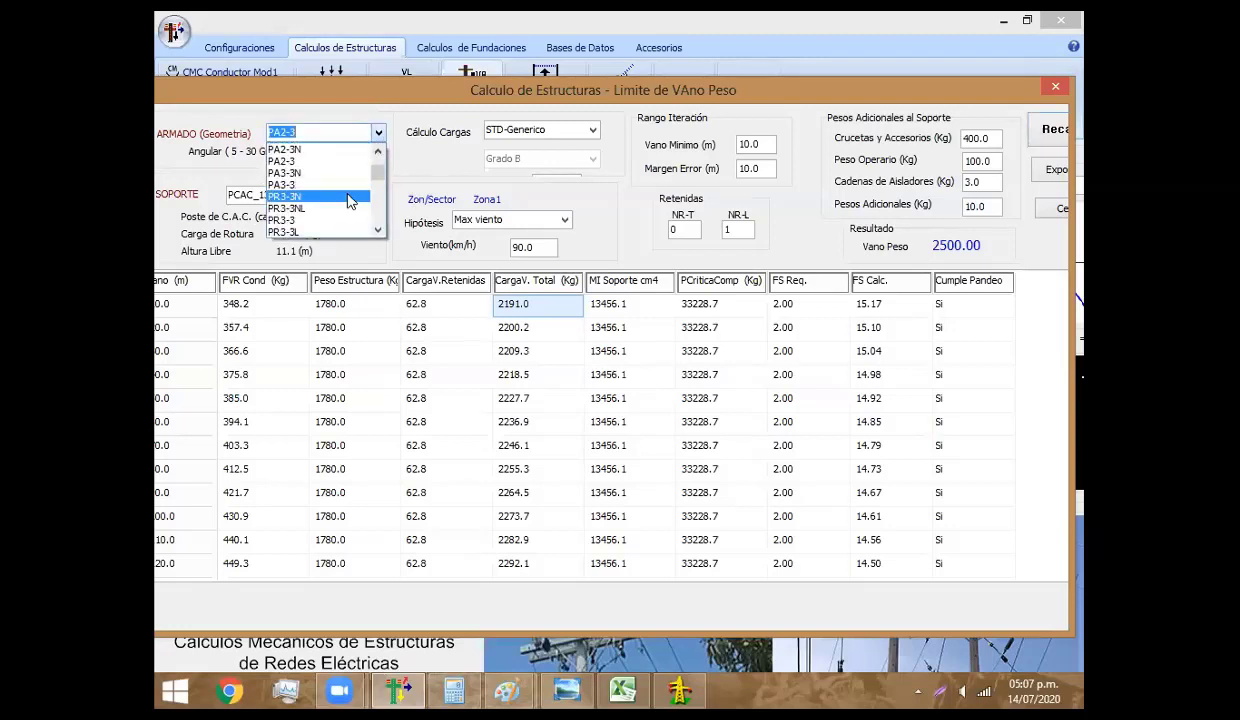
scroll(348, 201, "down", 1)
scroll(346, 200, "down", 2)
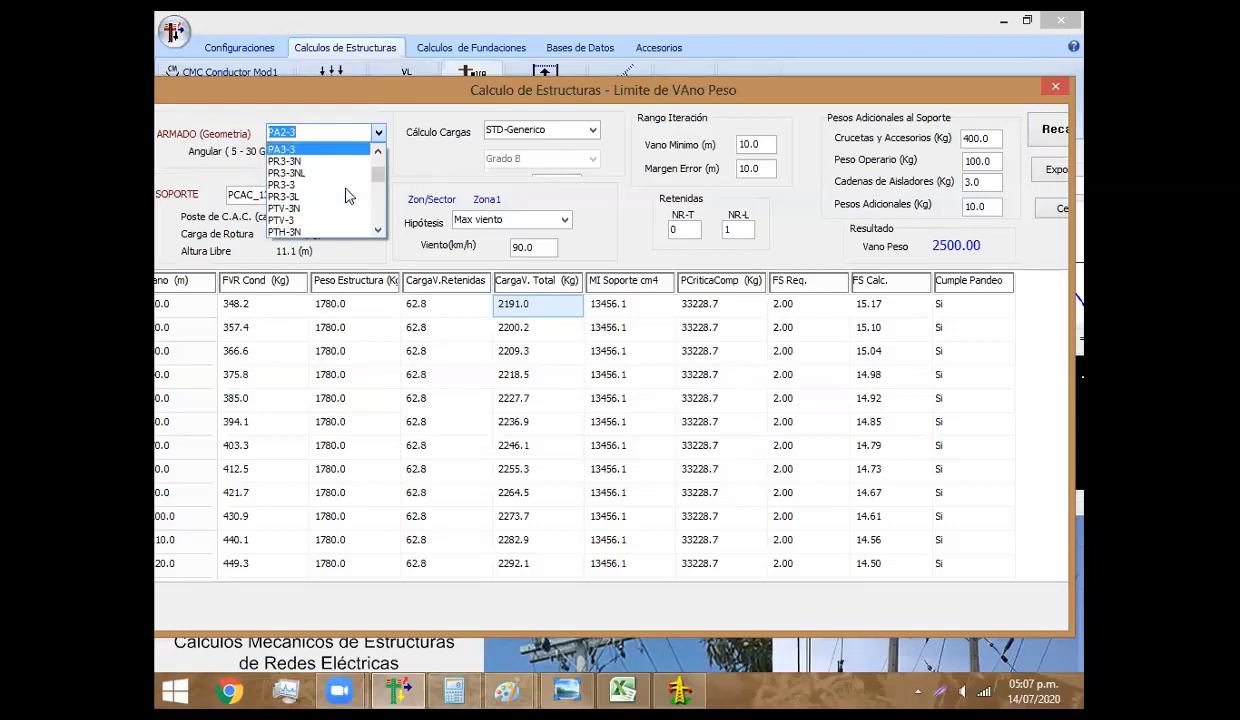
scroll(340, 195, "up", 3)
left_click(326, 185)
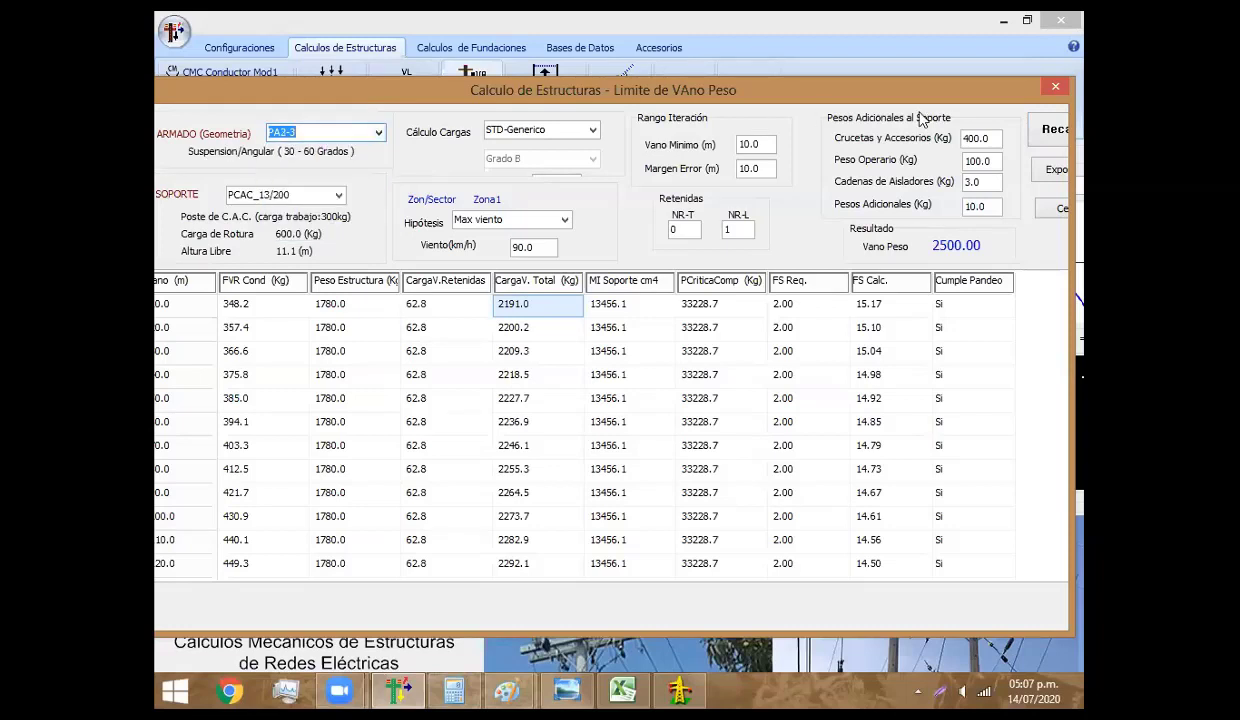
left_click(1041, 139)
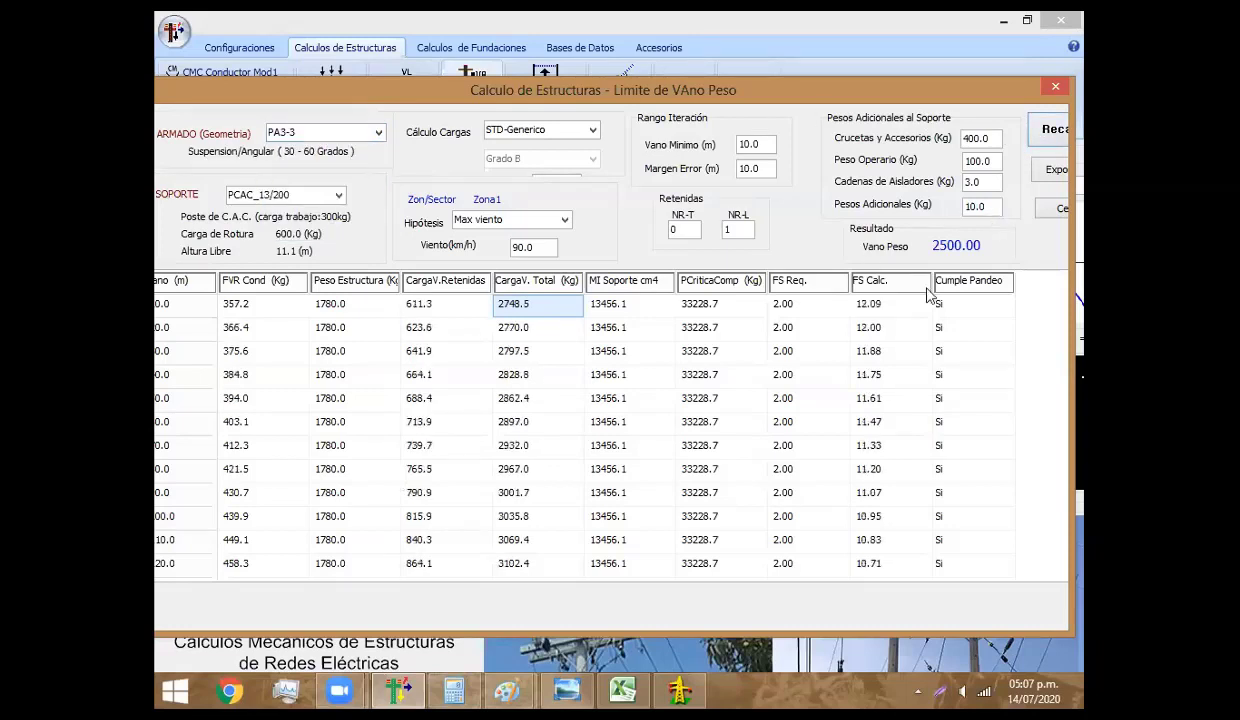
Recalculate PA3-3 on support PCAC_13/300, then bring up the Excel workbook
left_click(338, 196)
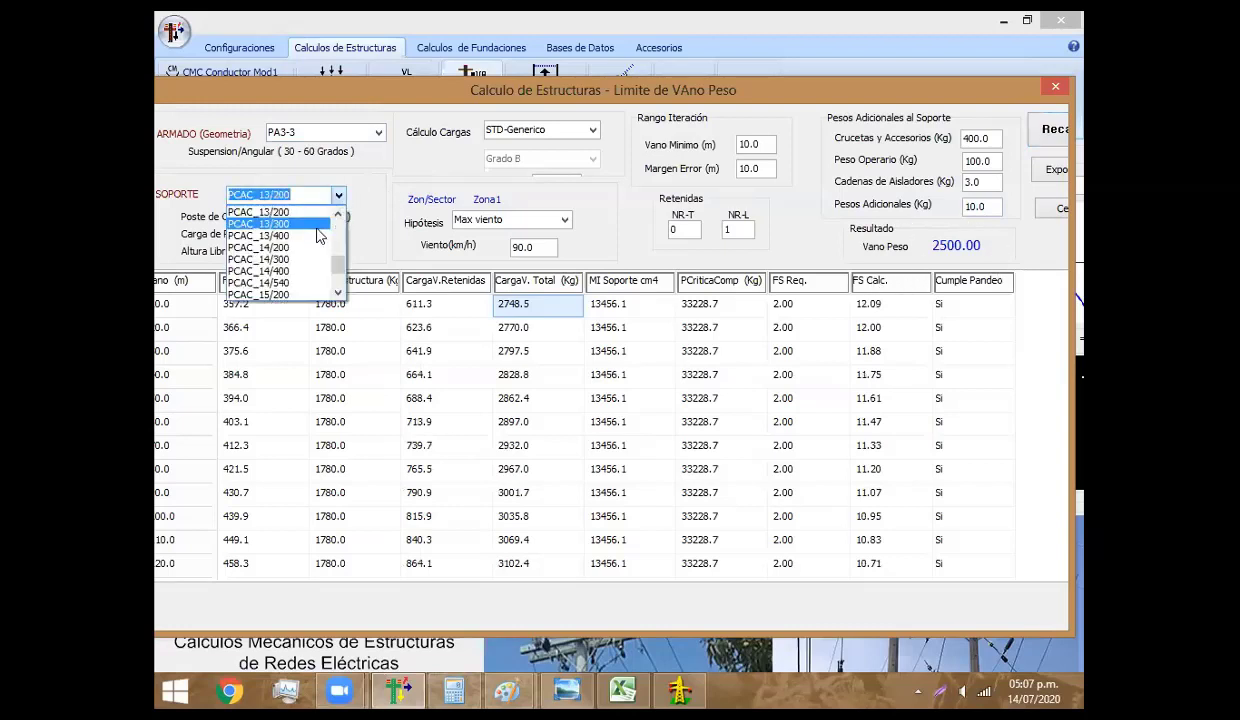
left_click(265, 221)
left_click(1045, 130)
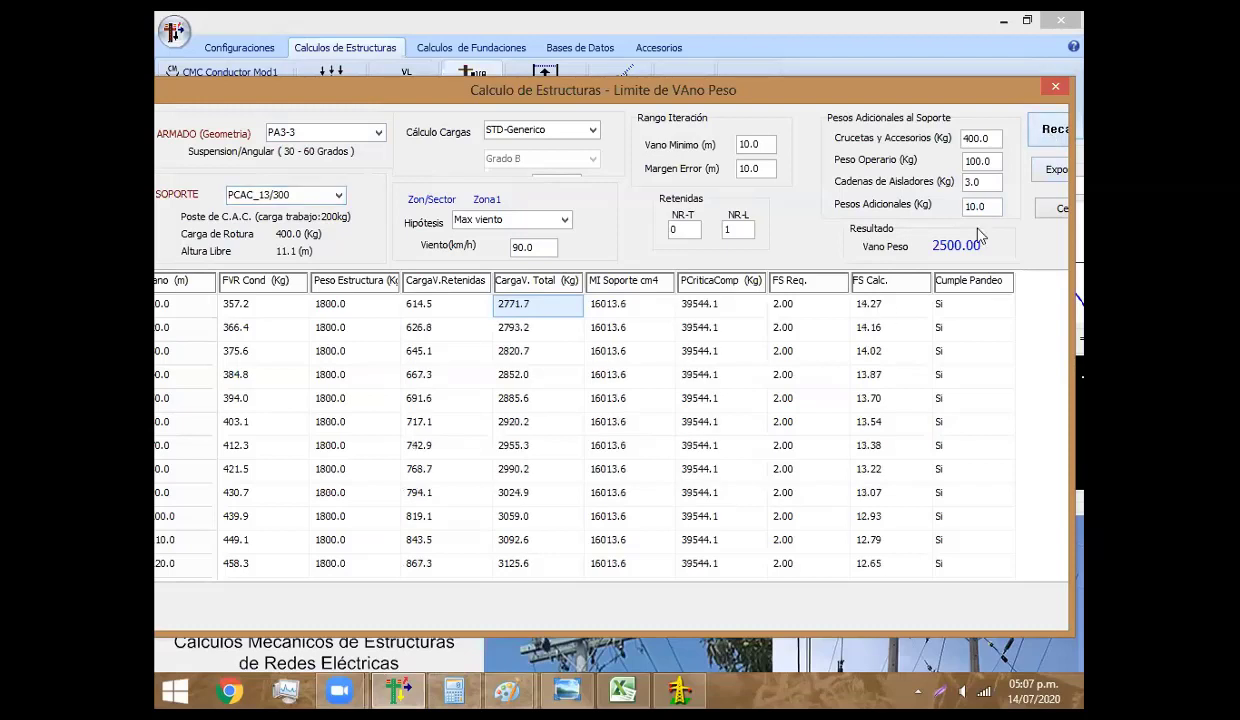
left_click(678, 690)
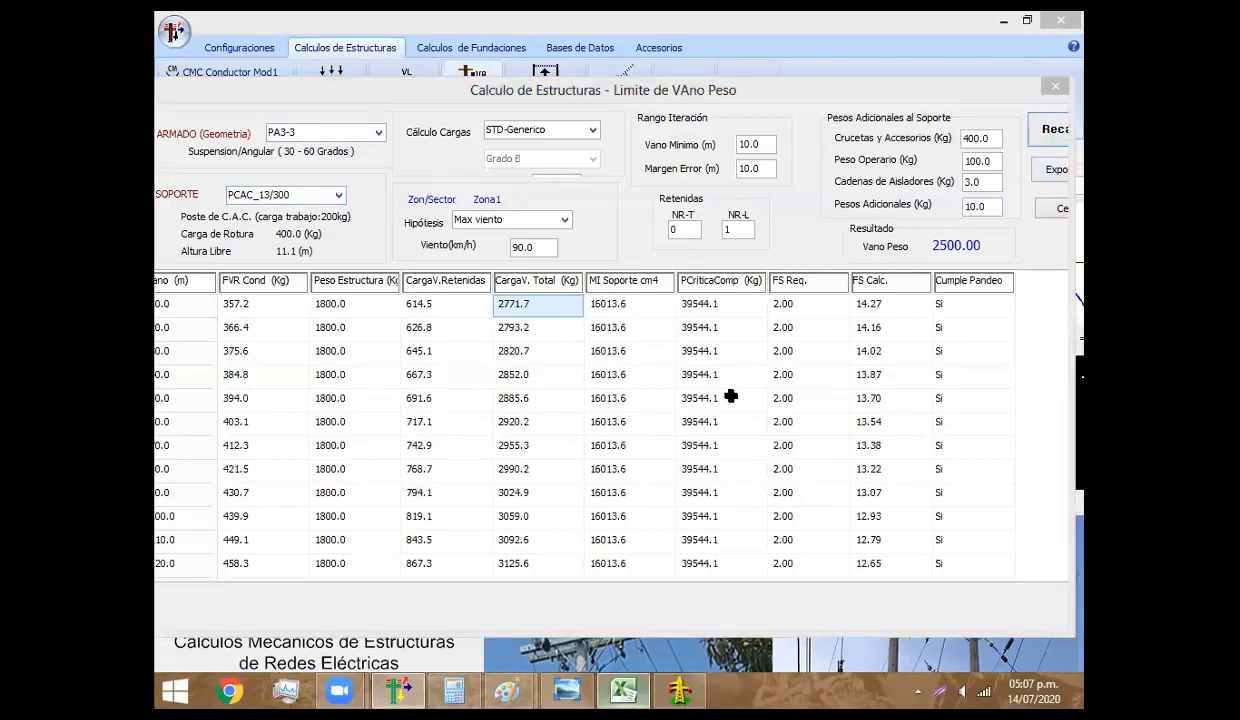
Enter 1000 as the Vpeso for PS1-3L and PA1-3L
key("alt+Tab")
type("1000")
key("Return")
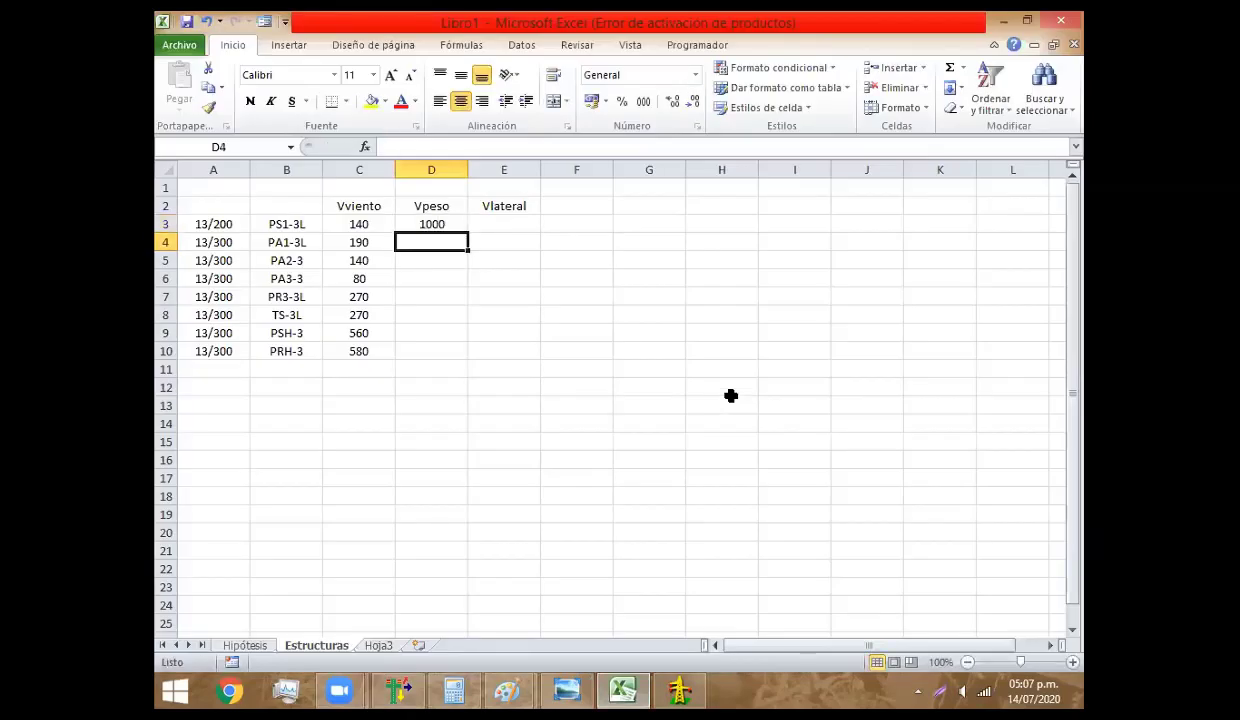
type("1")
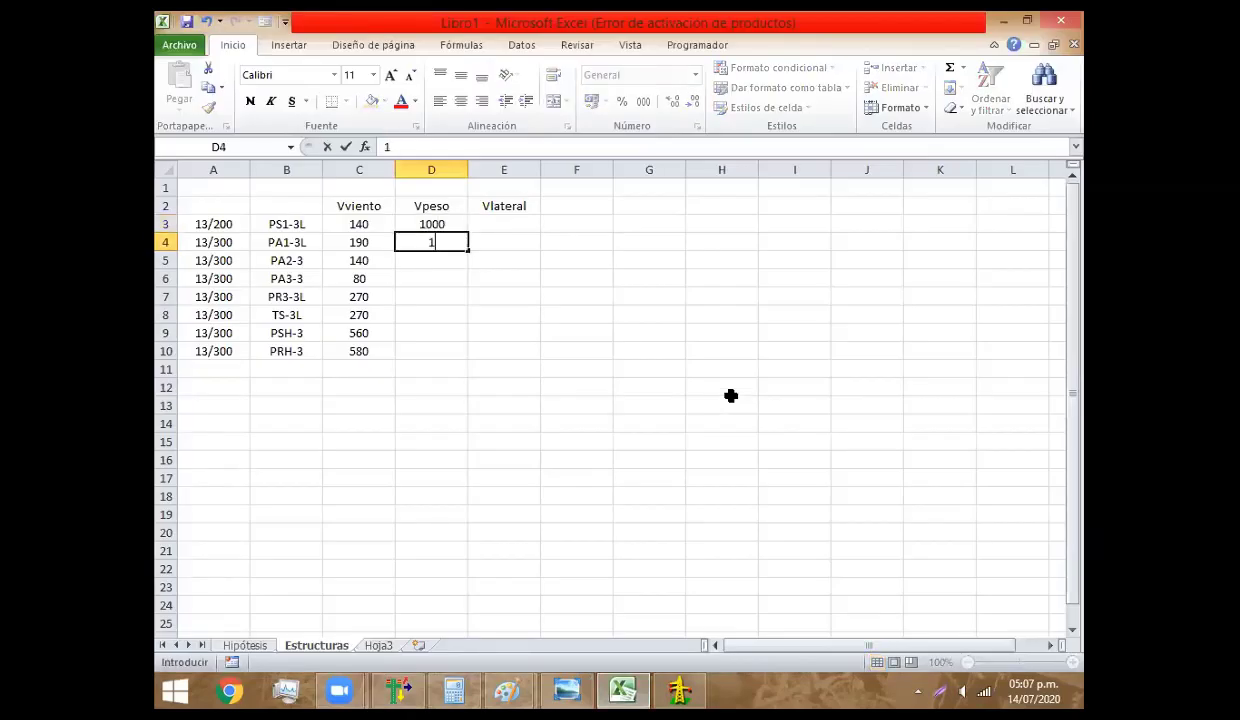
type("000")
key("Return")
Select the Vpeso D3:D10, Vviento C3:C10 and Vlateral E3:E10 ranges to compare values
left_click_drag(431, 224, 462, 352)
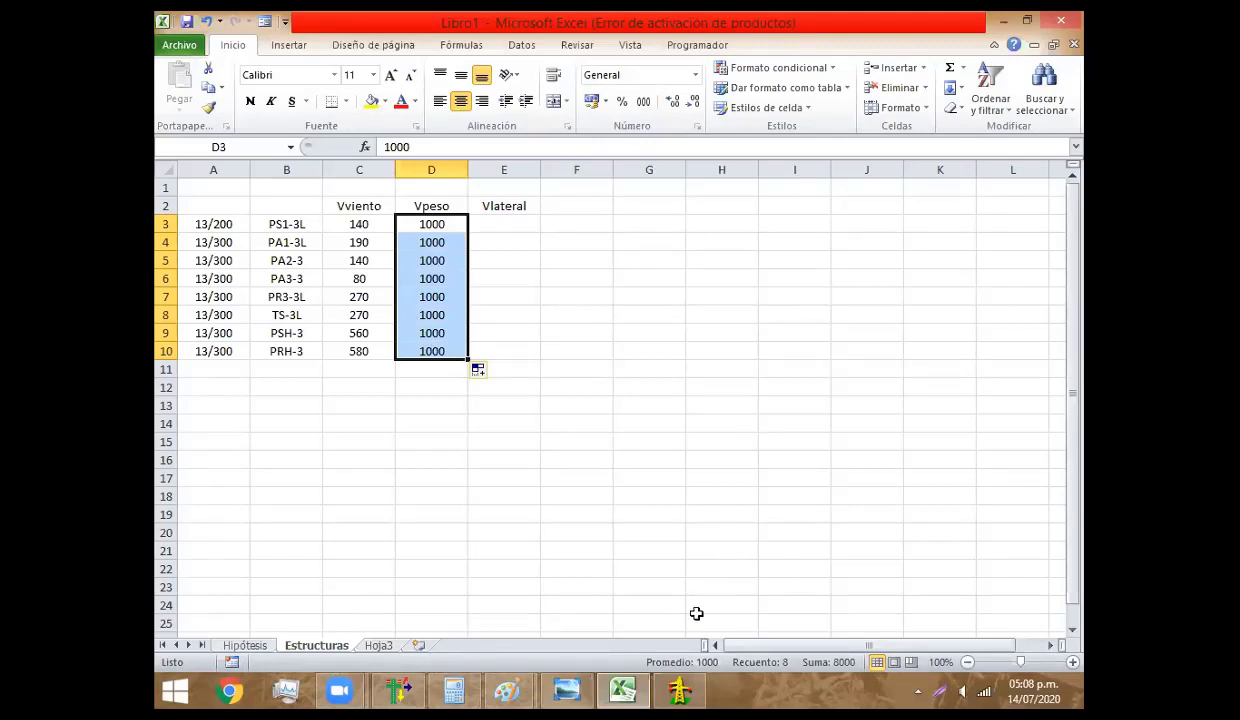
left_click(427, 226)
left_click(433, 349, "shift")
left_click_drag(358, 224, 362, 341)
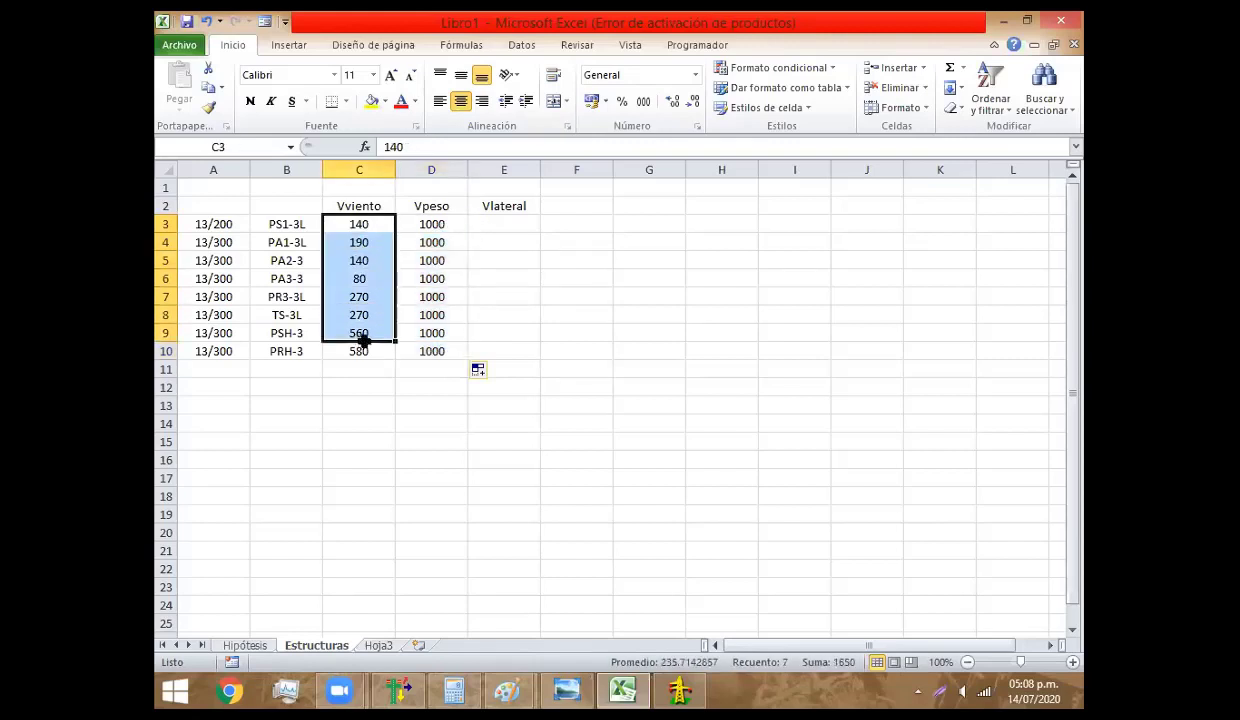
left_click_drag(490, 225, 500, 350)
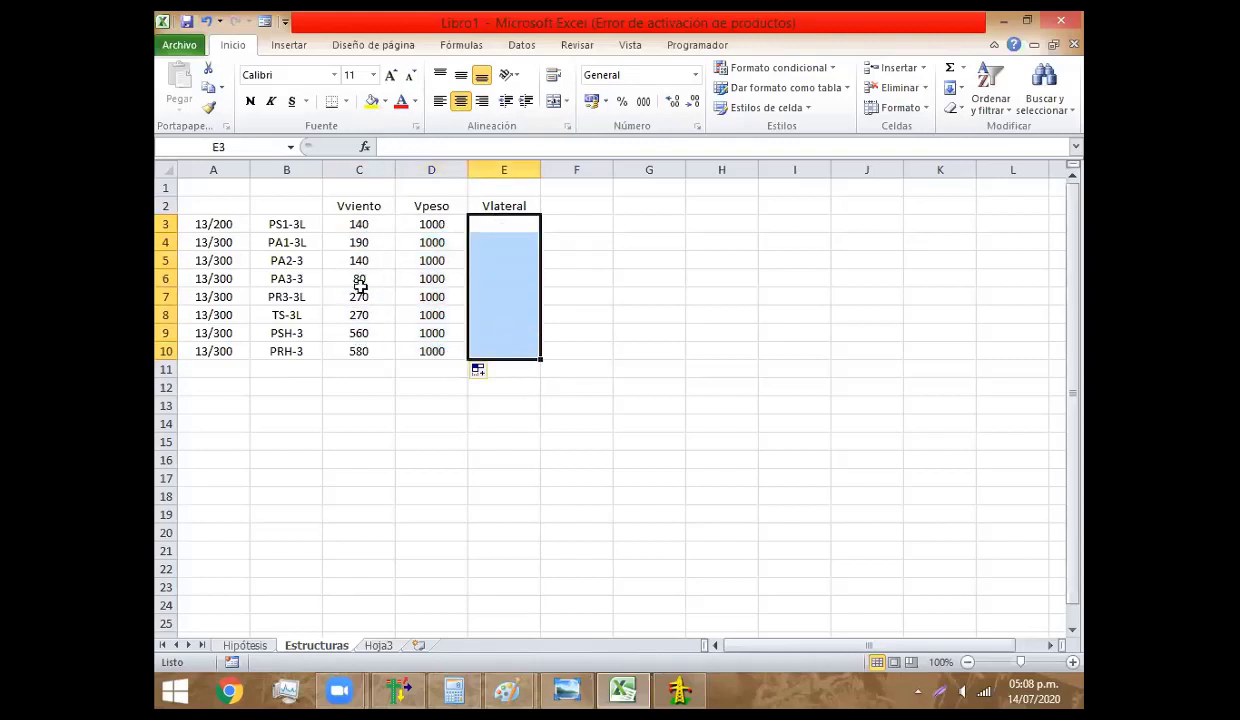
left_click_drag(358, 224, 362, 352)
left_click(485, 222)
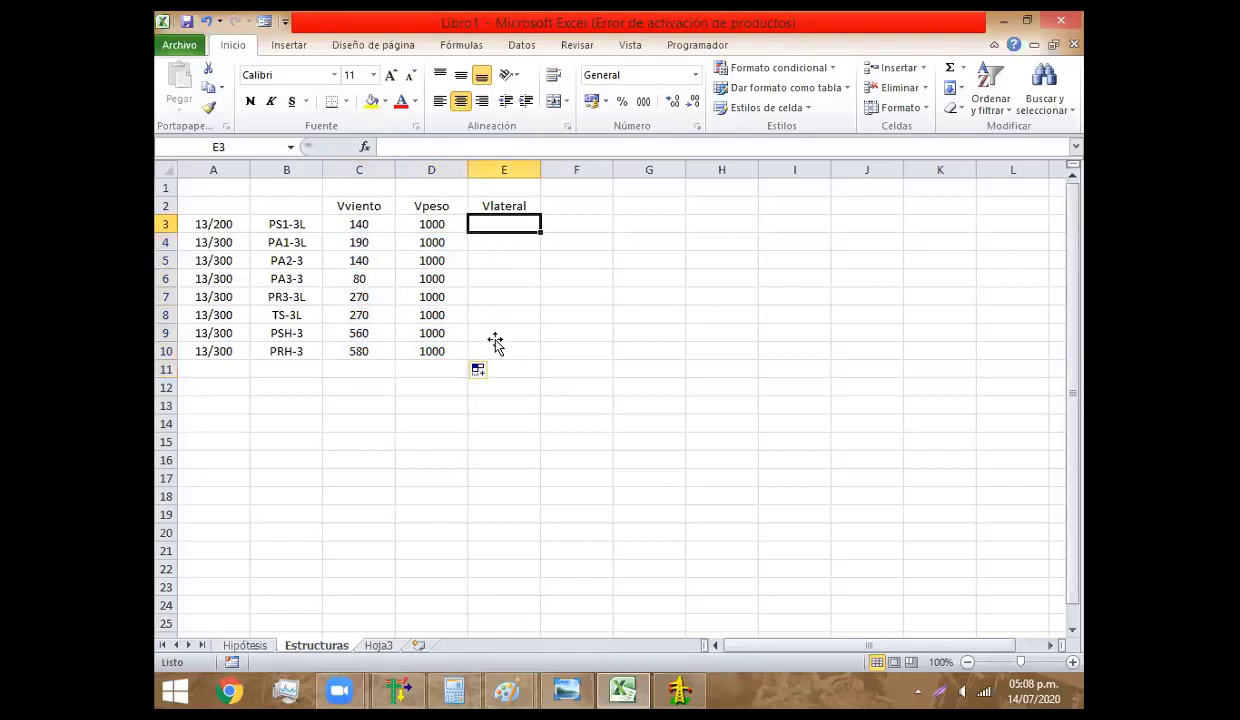
left_click(495, 343, "shift")
left_click_drag(431, 224, 436, 343)
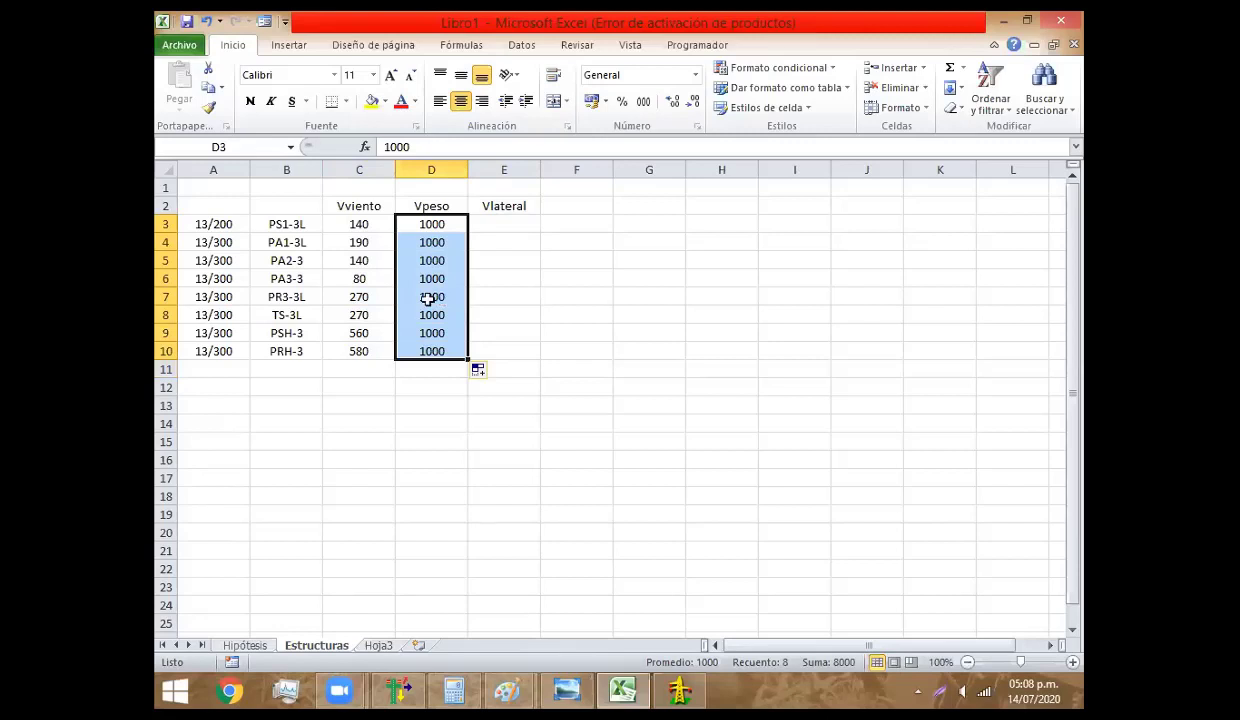
Inspect the Vviento values C3 to C7, select E3, and return to CAMRELT's weight-span results
left_click(367, 241)
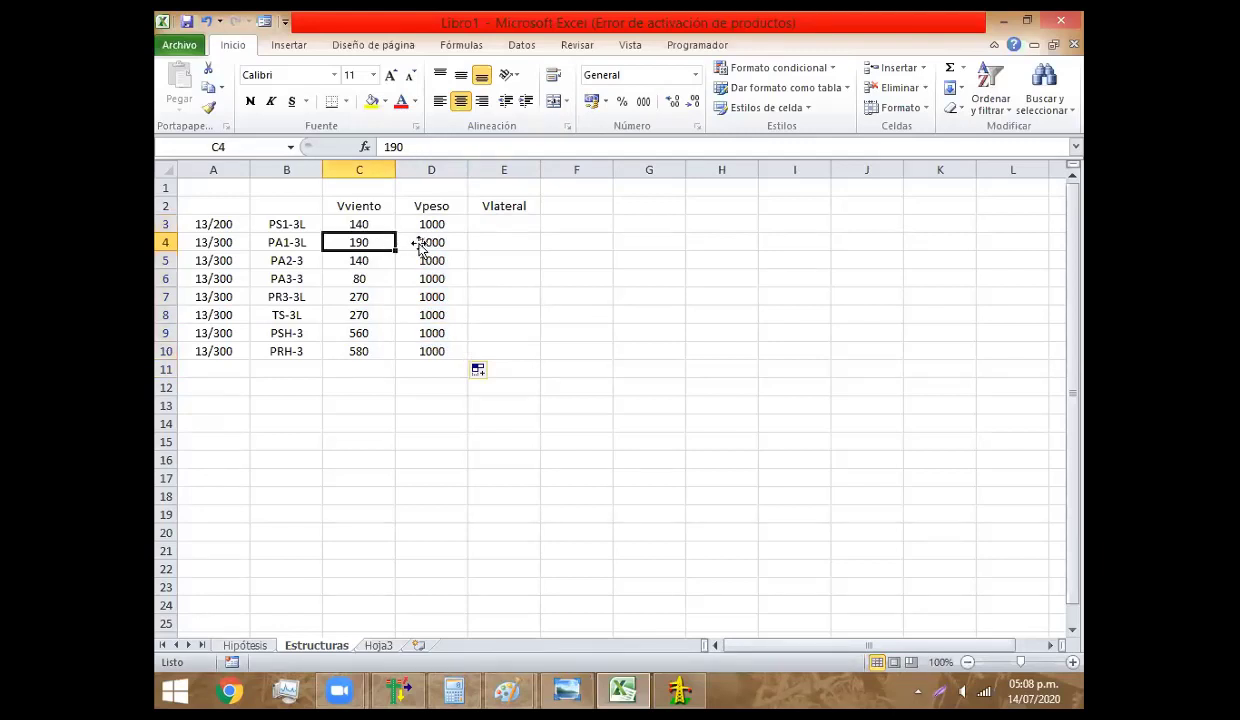
left_click_drag(362, 224, 364, 302)
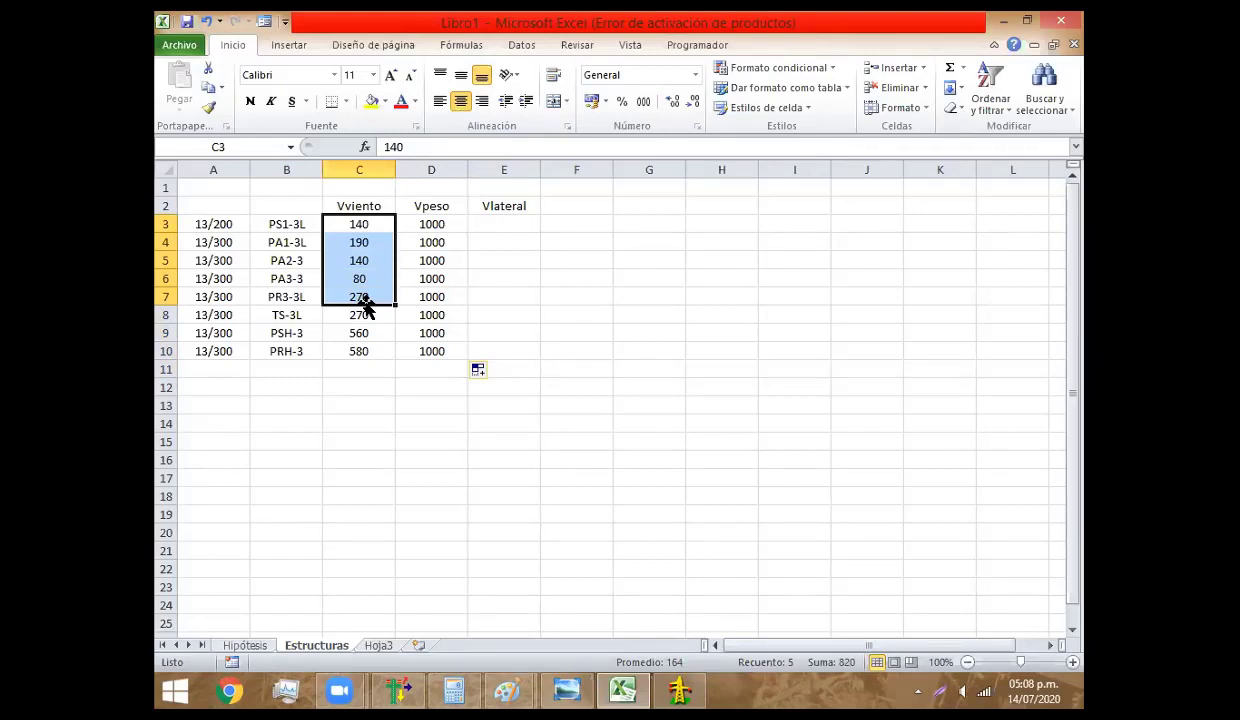
left_click(500, 227)
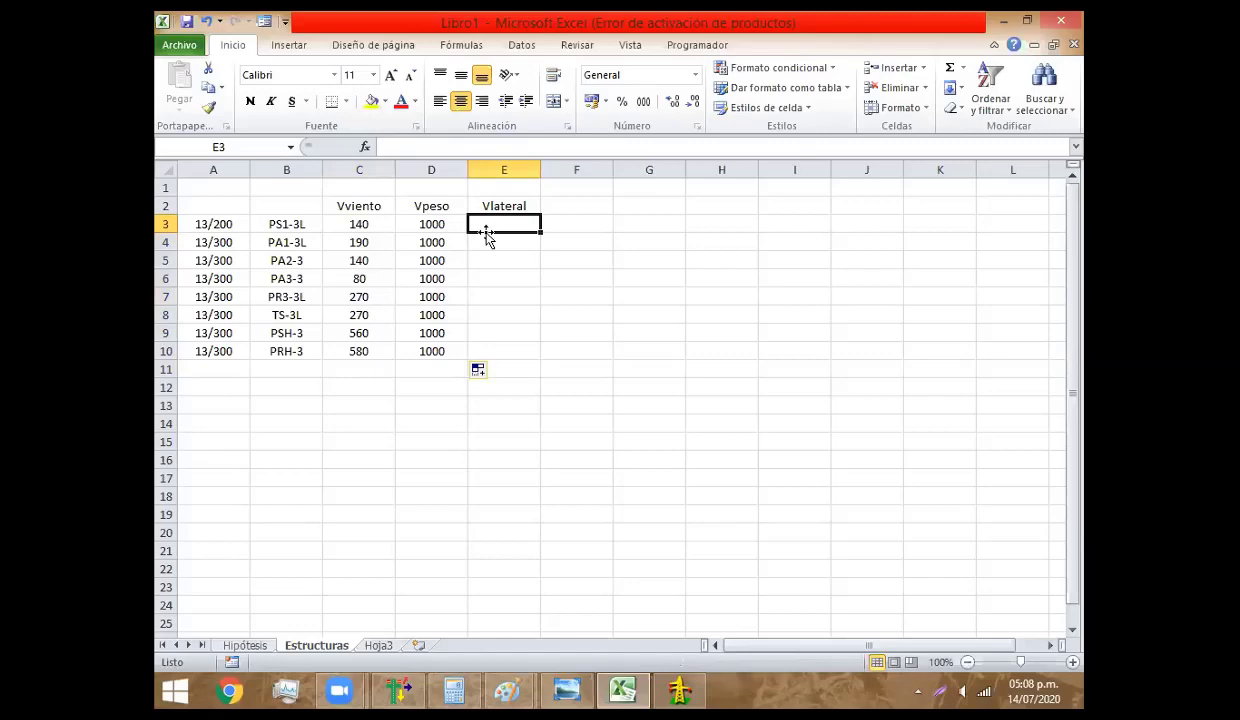
left_click(402, 688)
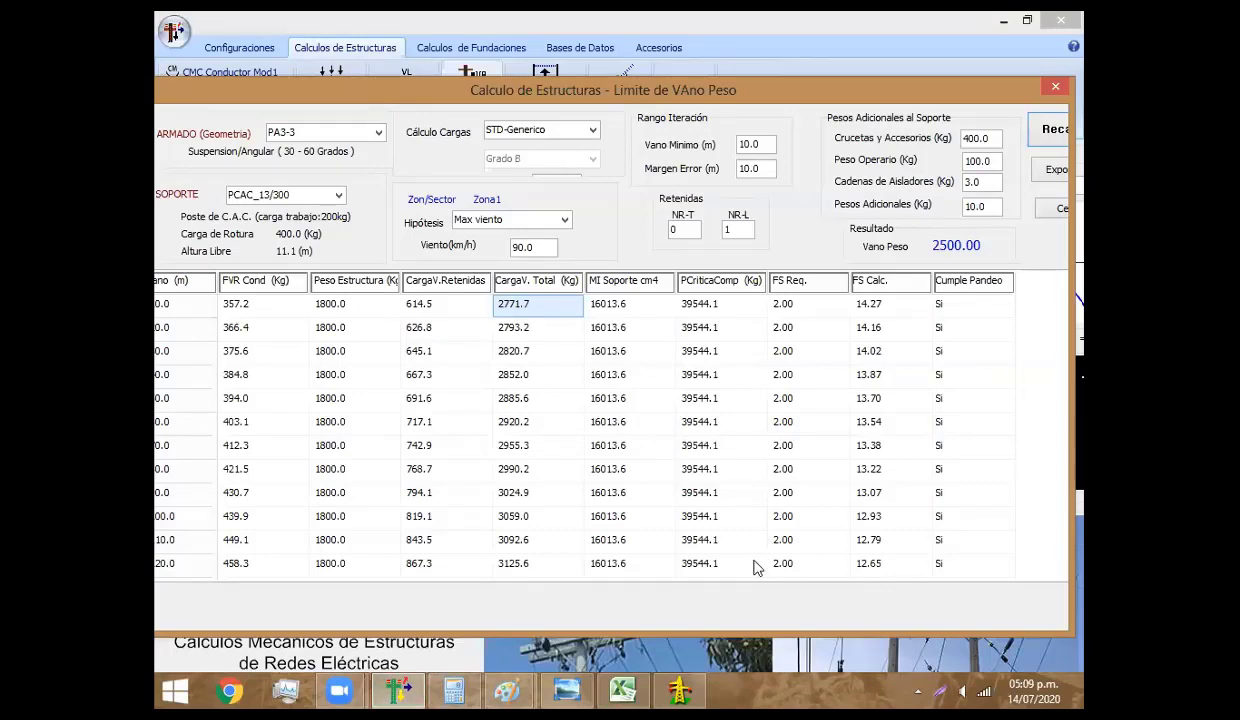
Cycle between the DLT-CAD line profile, CAMRELT windows and Excel sheet, then show the PA3-3 drawing
left_click(695, 688)
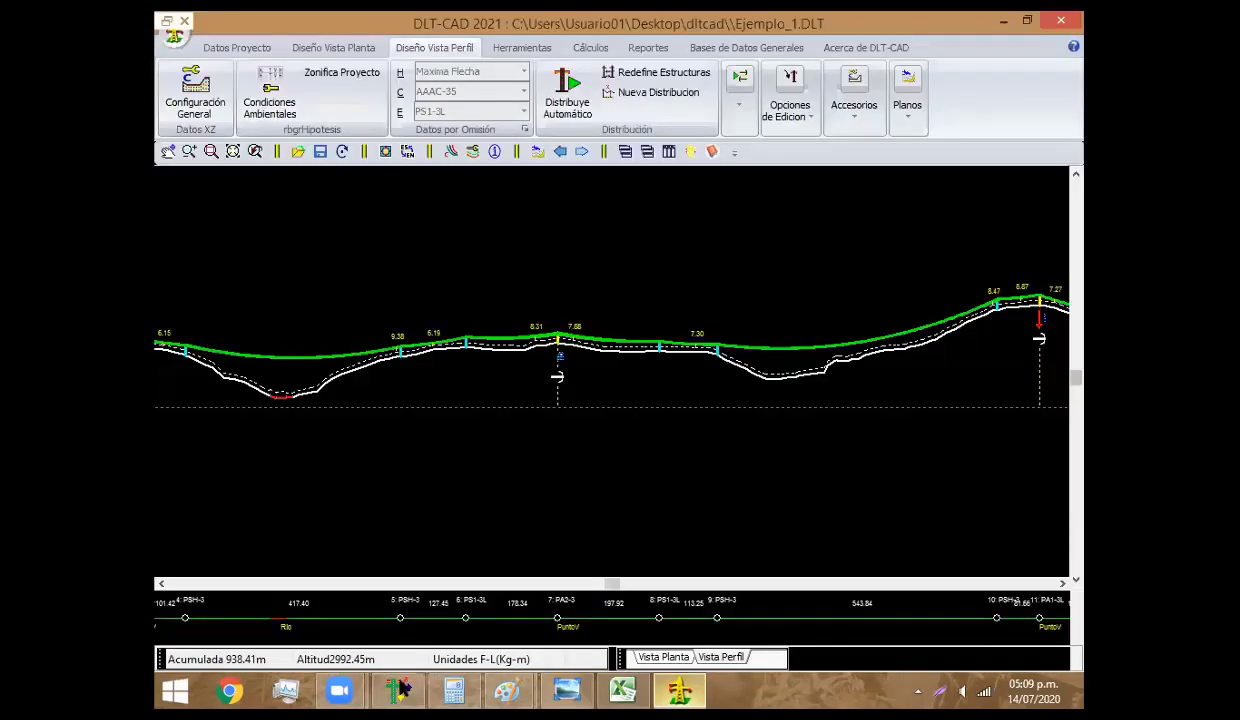
key("alt+Tab")
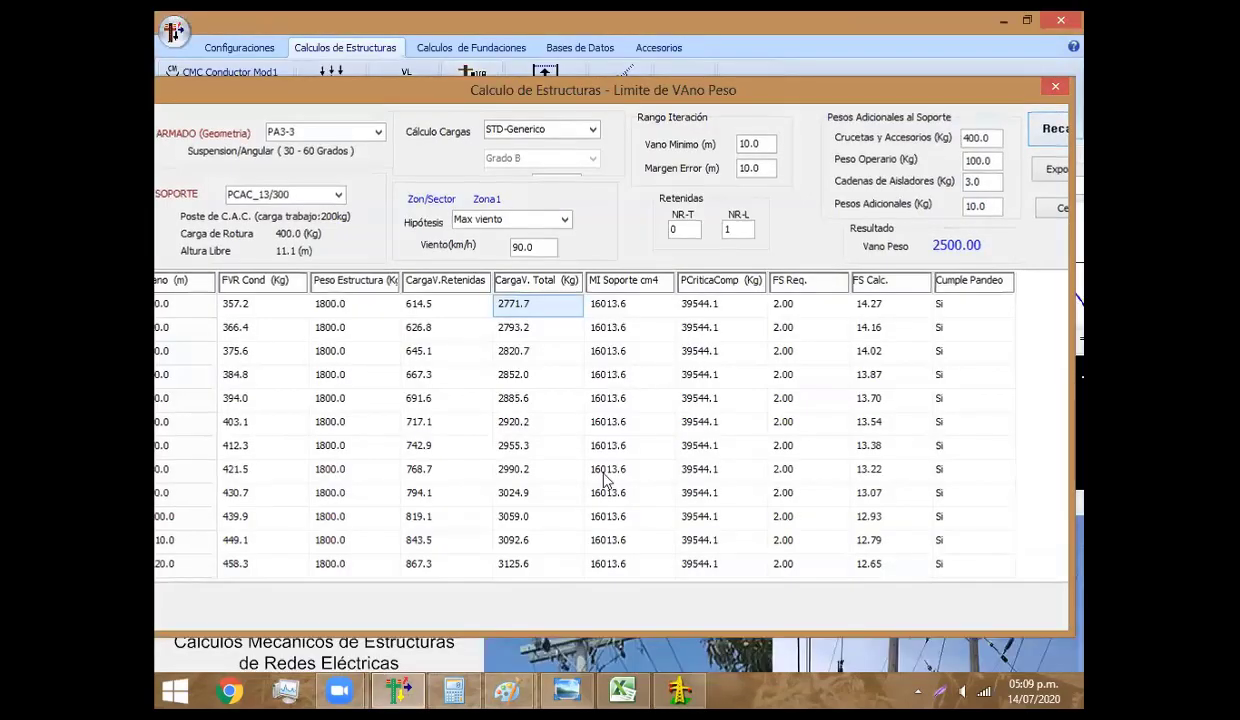
key("alt+Tab")
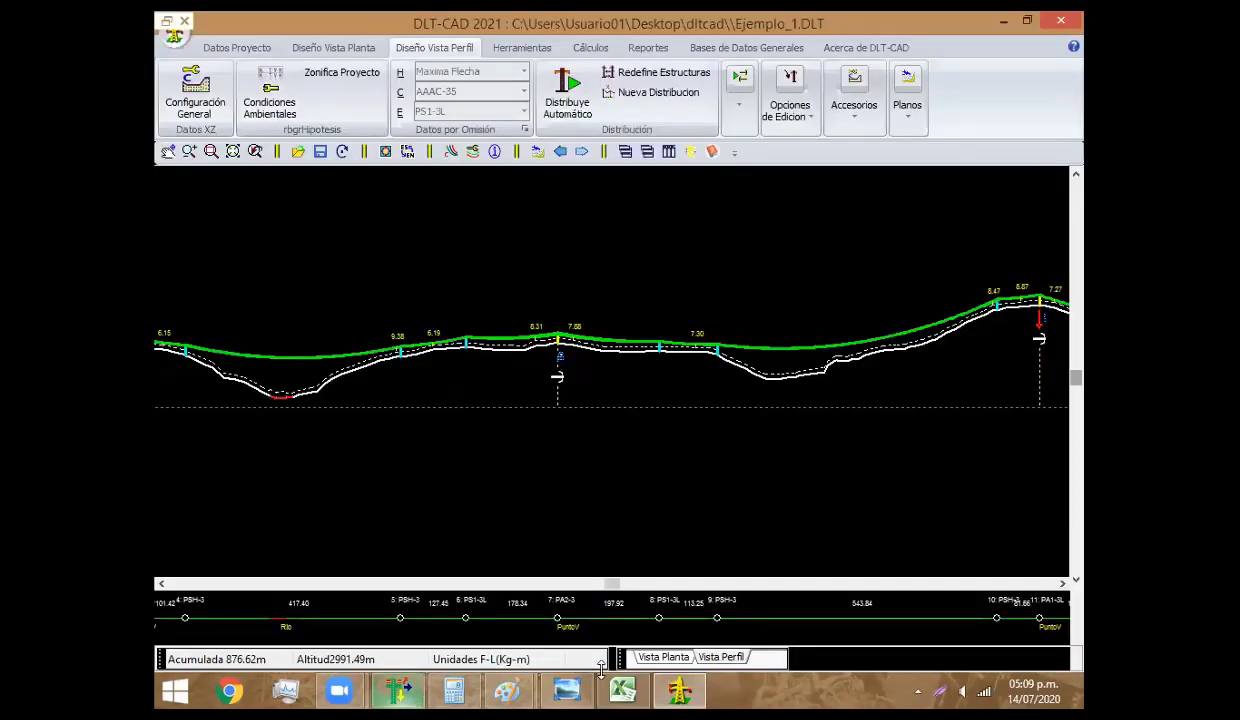
key("alt+Tab")
left_click(620, 689)
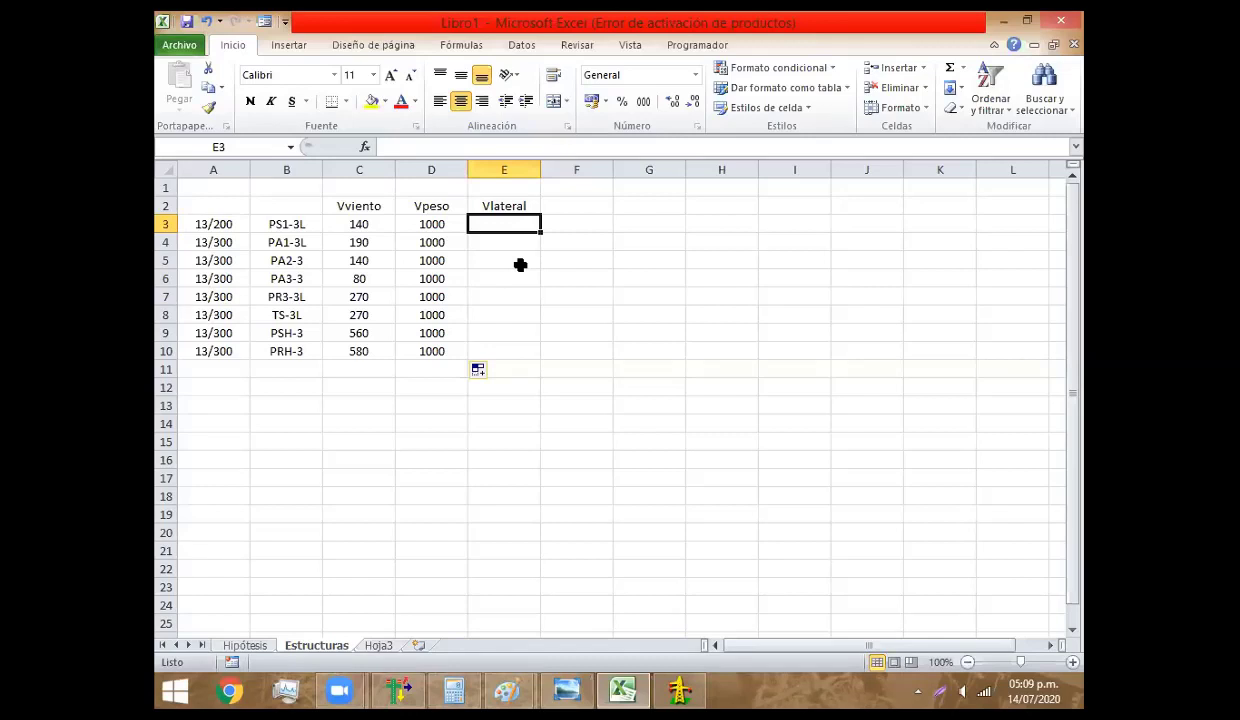
mouse_move(679, 689)
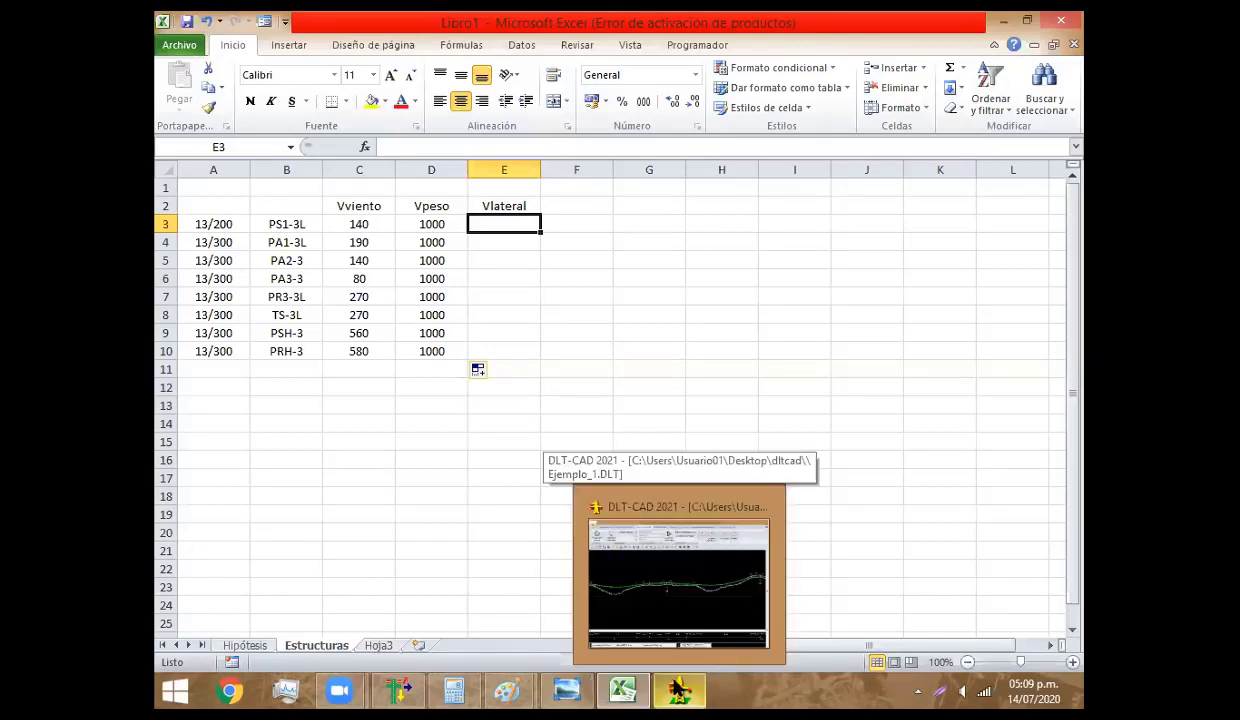
left_click(679, 580)
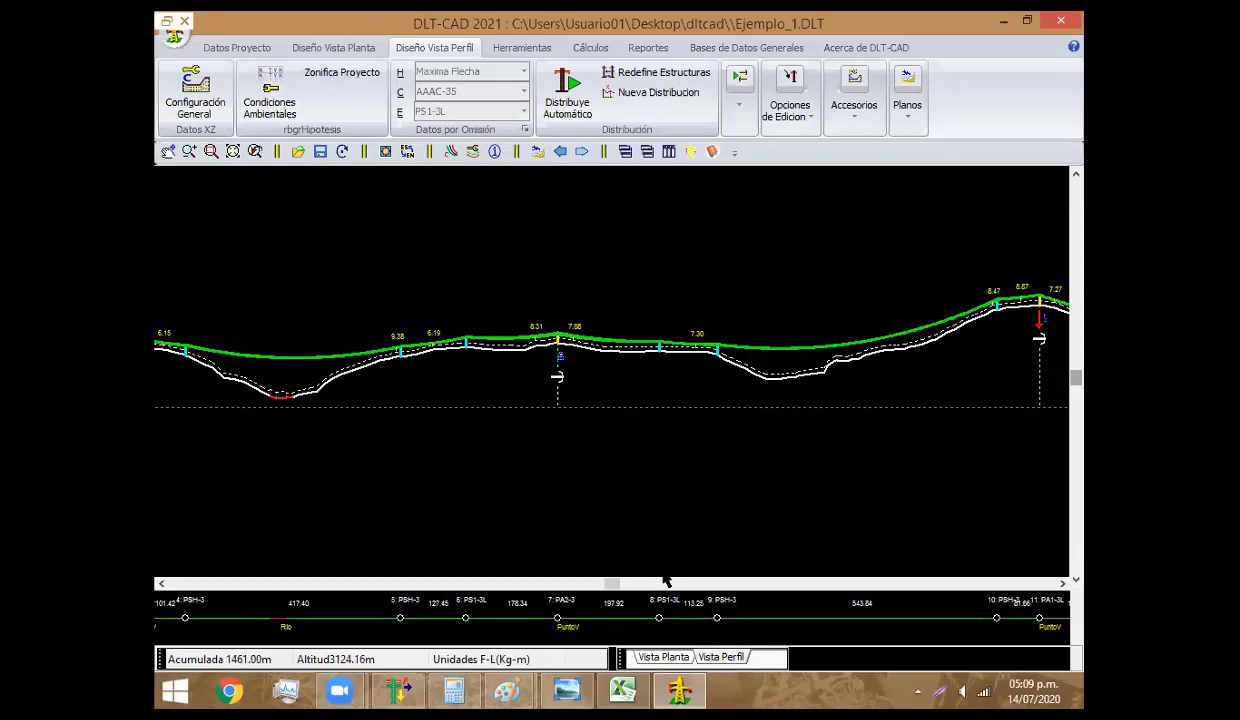
left_click(566, 690)
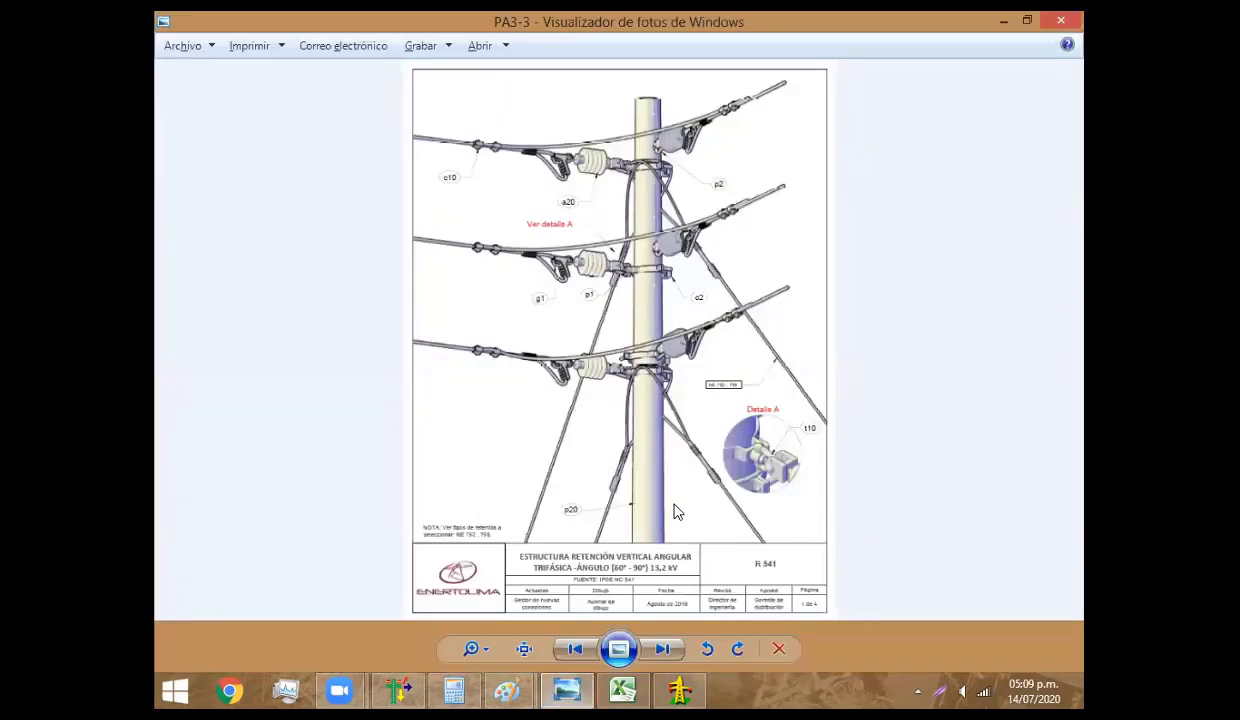
Flip between the PRH-3 and PS1-3 drawings, then return to CAMRELT's structure configuration
key("Right")
key("Right")
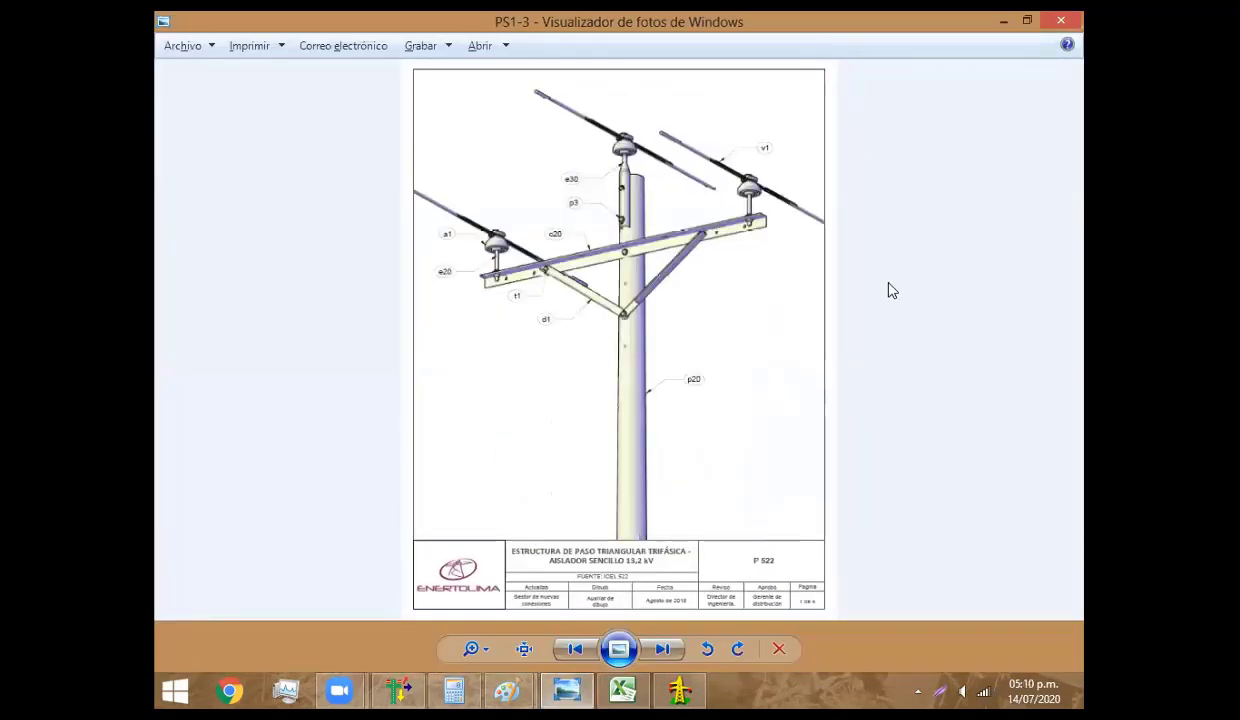
key("Left")
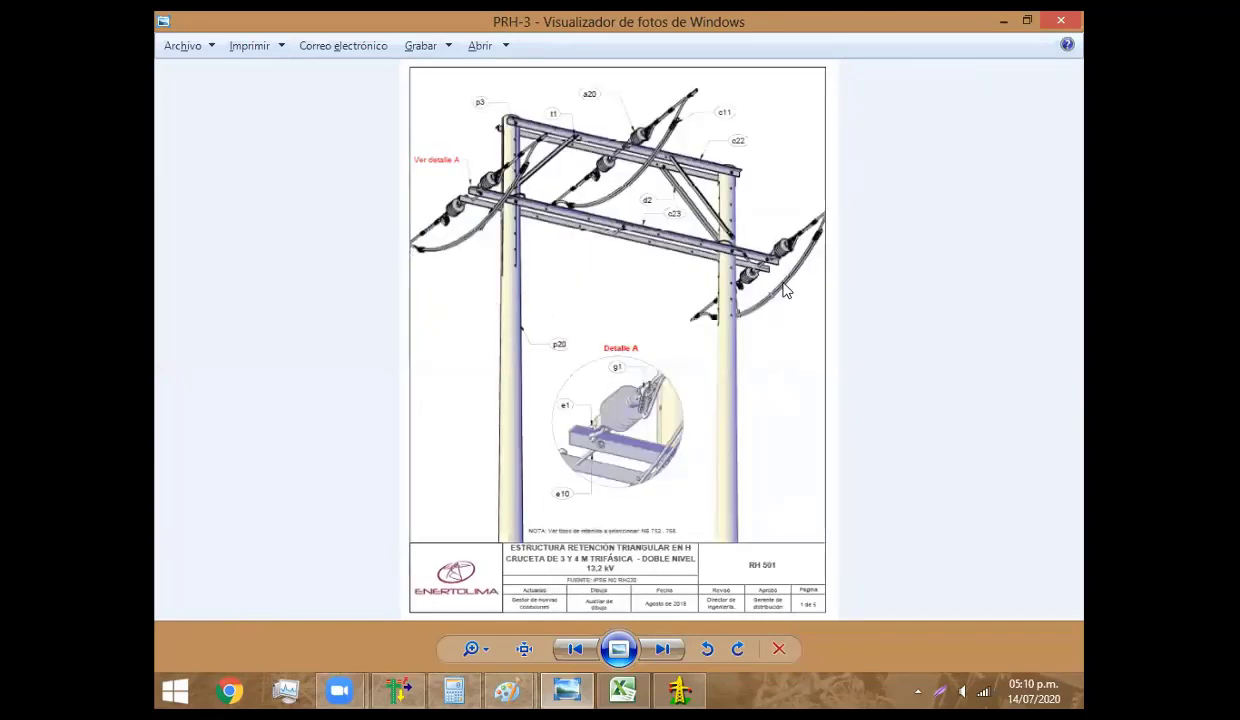
key("Right")
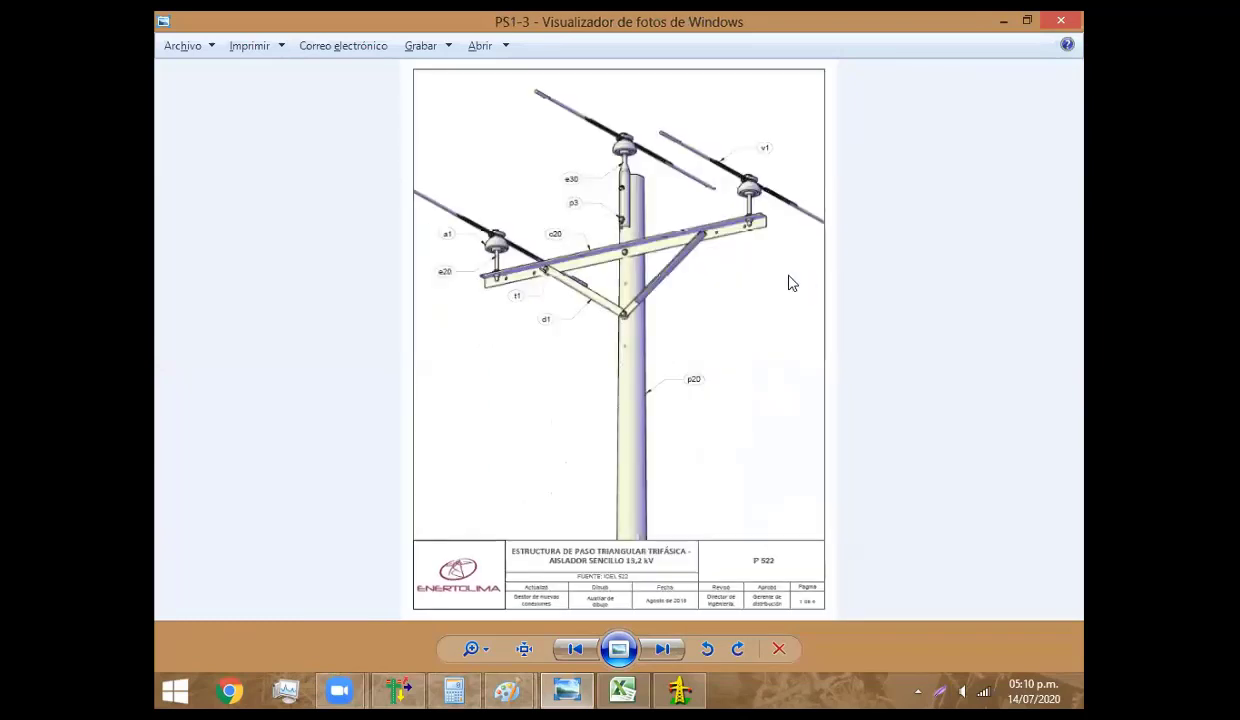
key("Left")
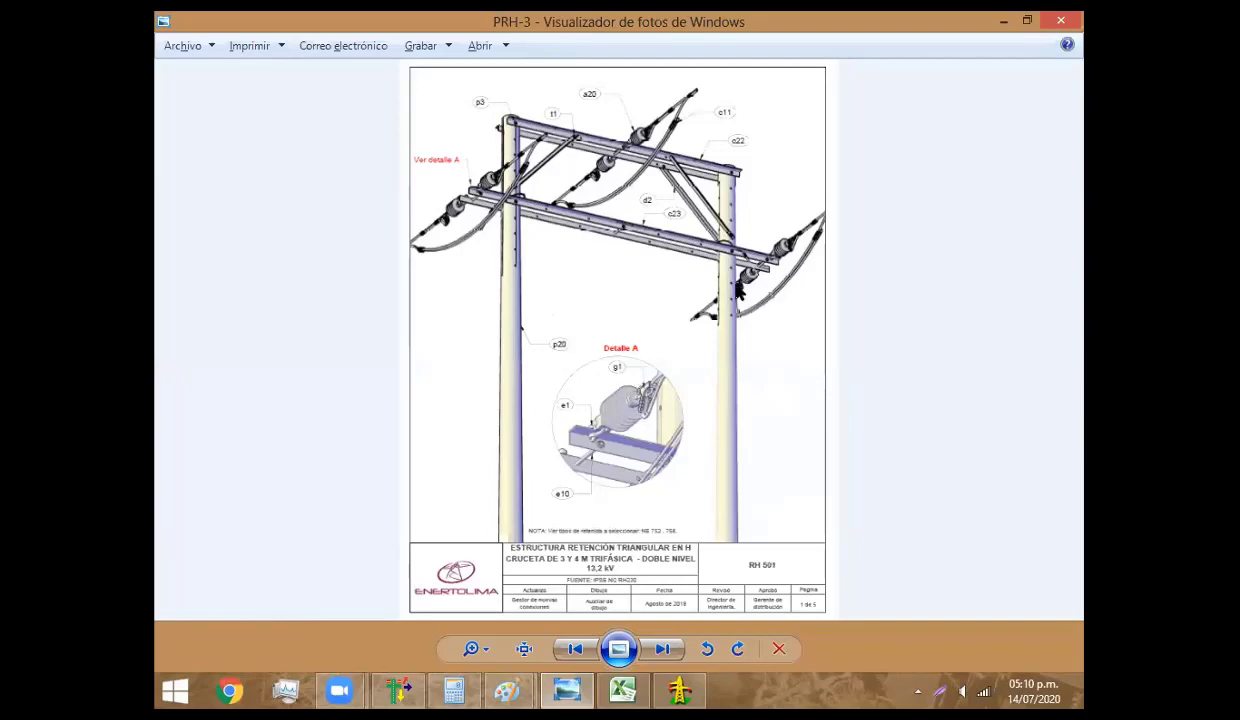
scroll(742, 297, "down", 1)
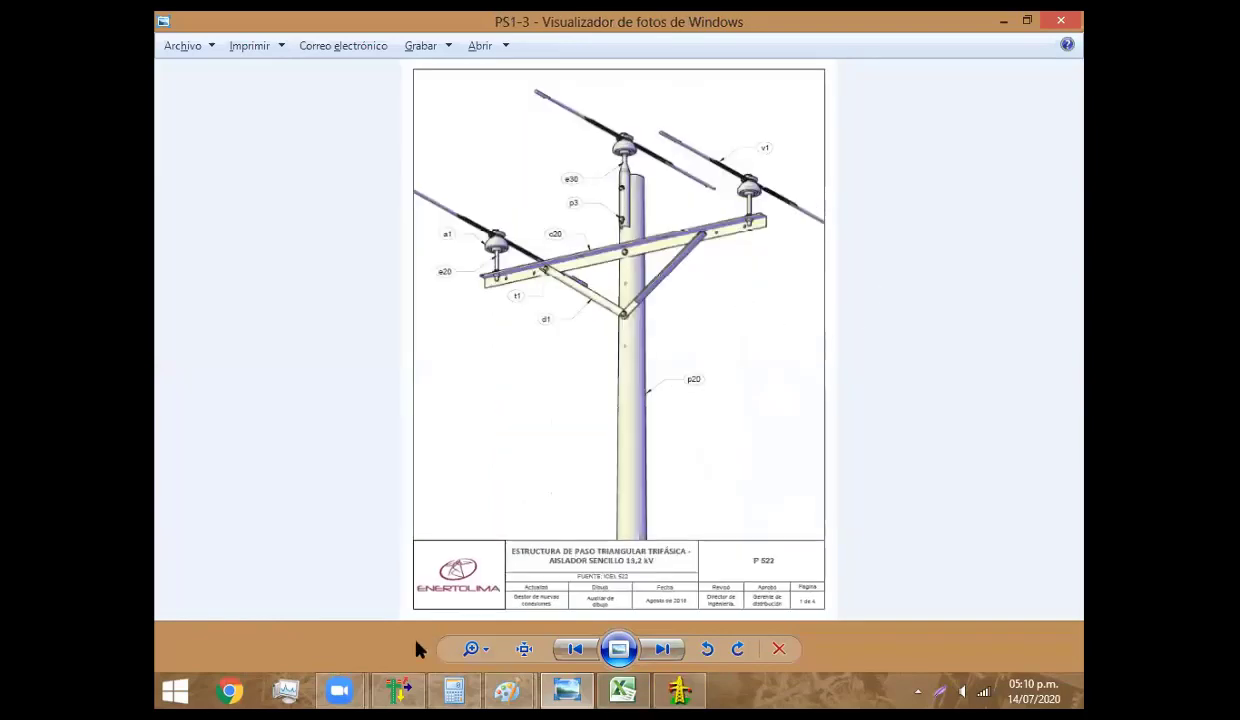
left_click(400, 686)
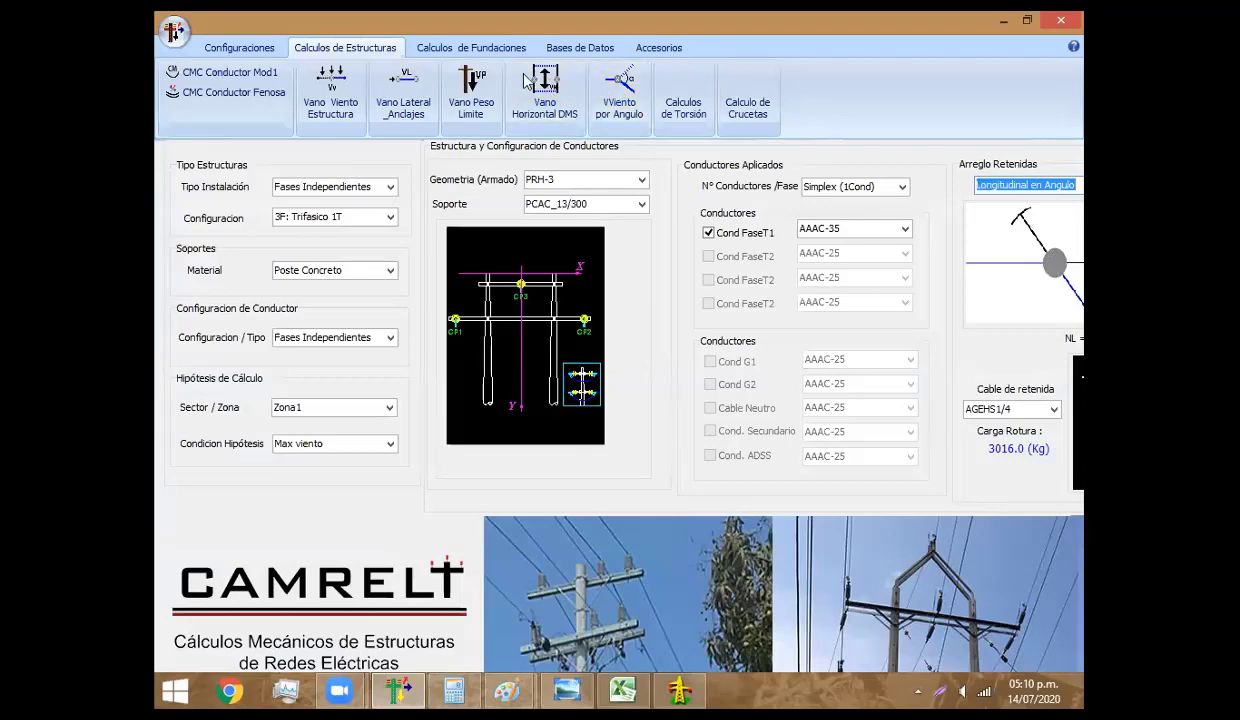
Open the Vano Horizontal DMS calculation and choose PS1-3L as the ARMADO geometry
left_click(577, 108)
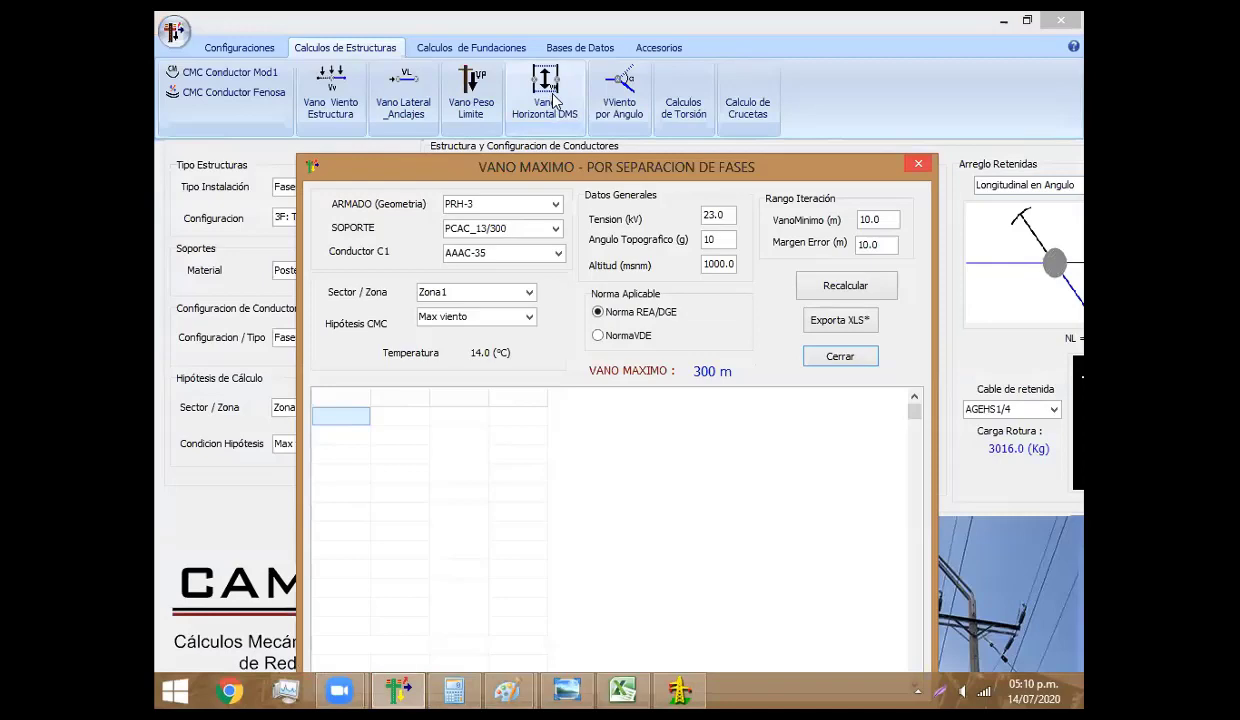
key("Return")
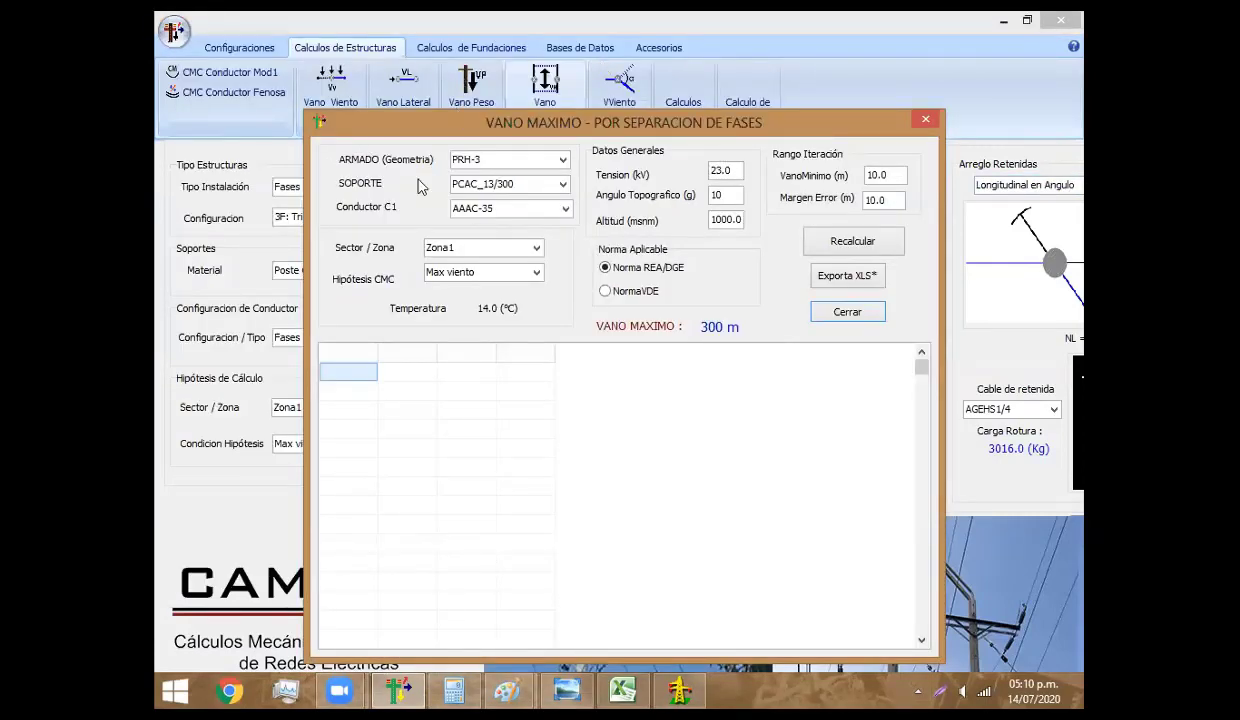
left_click(549, 159)
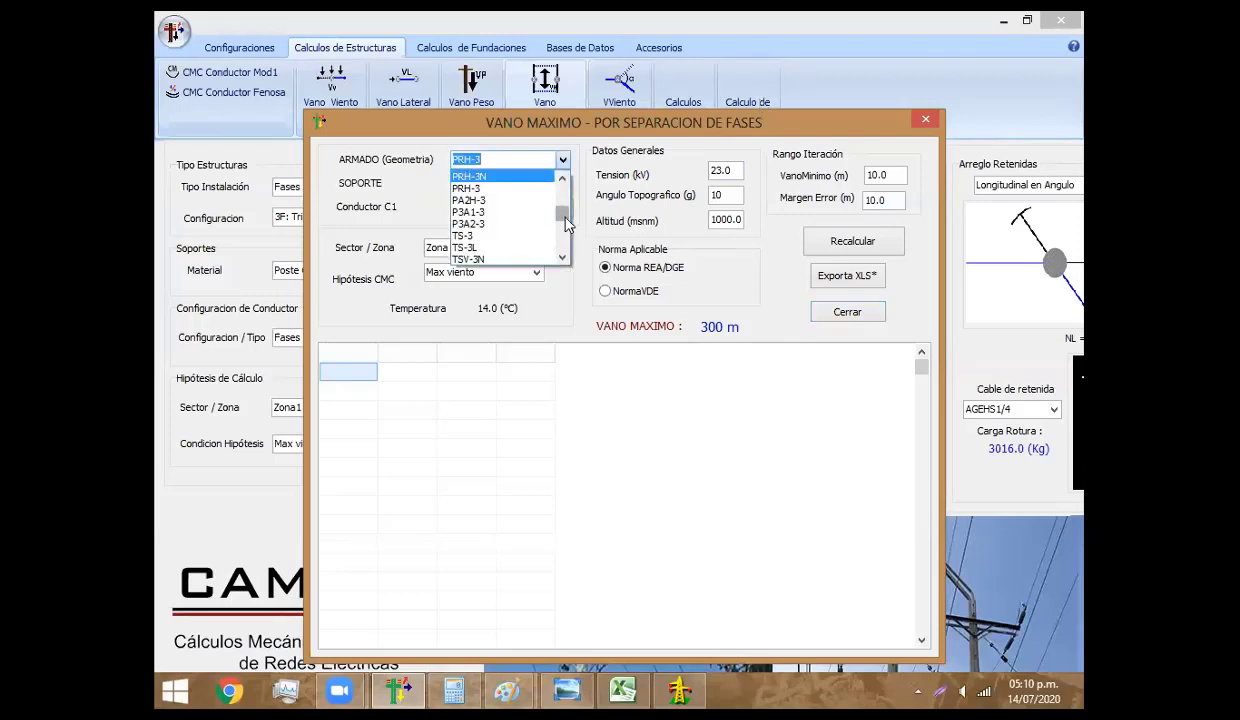
scroll(540, 220, "up", 3)
scroll(520, 220, "up", 2)
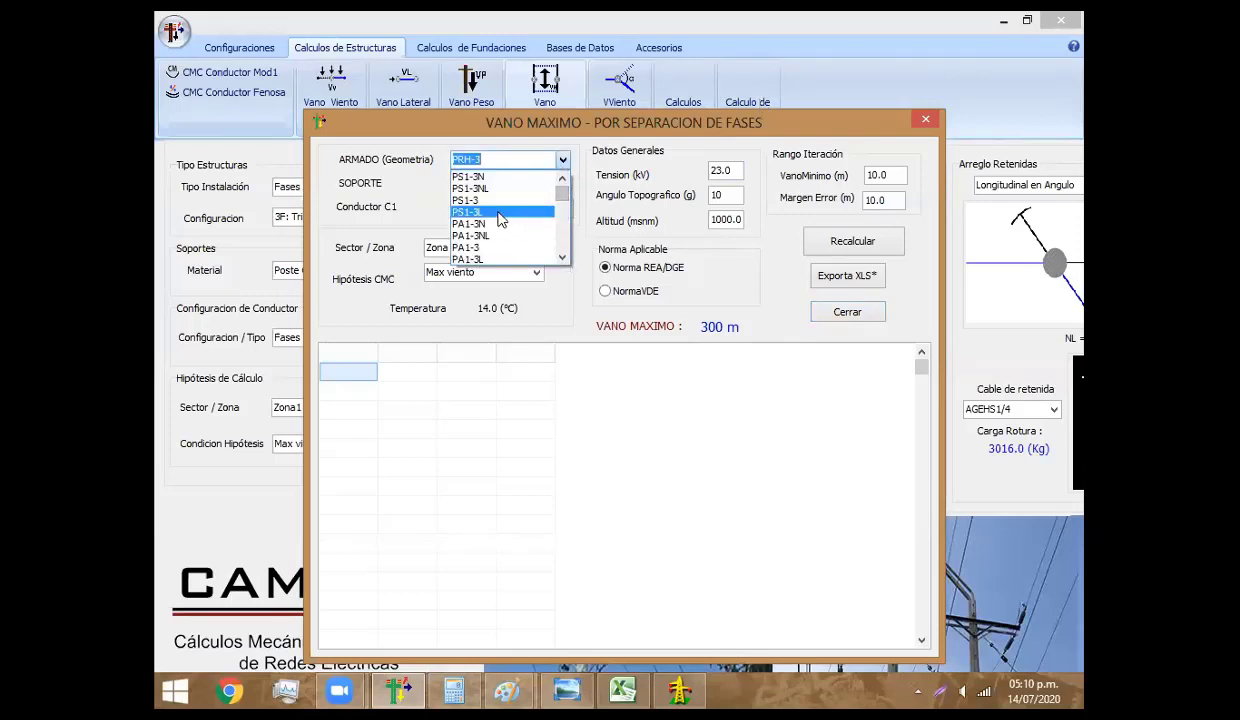
left_click(499, 214)
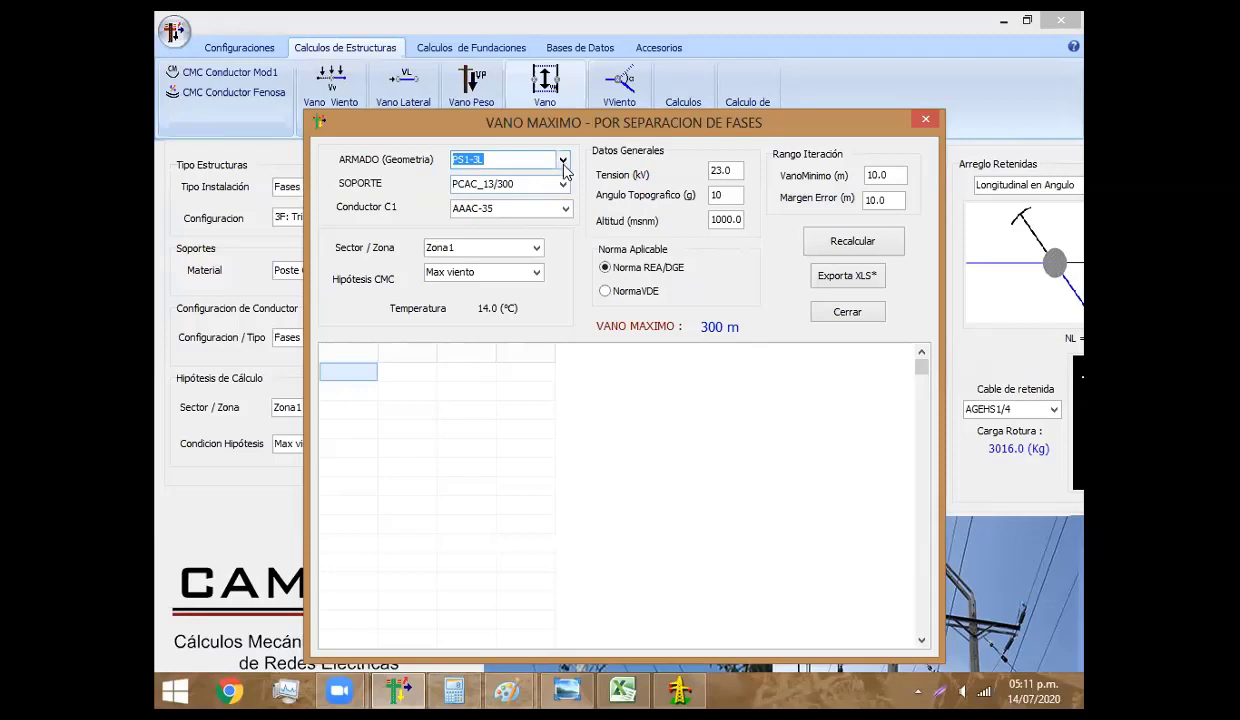
Calculate PS1-3L's maximum span, compare Maxima Flecha, and recalculate under Max viento
left_click(835, 250)
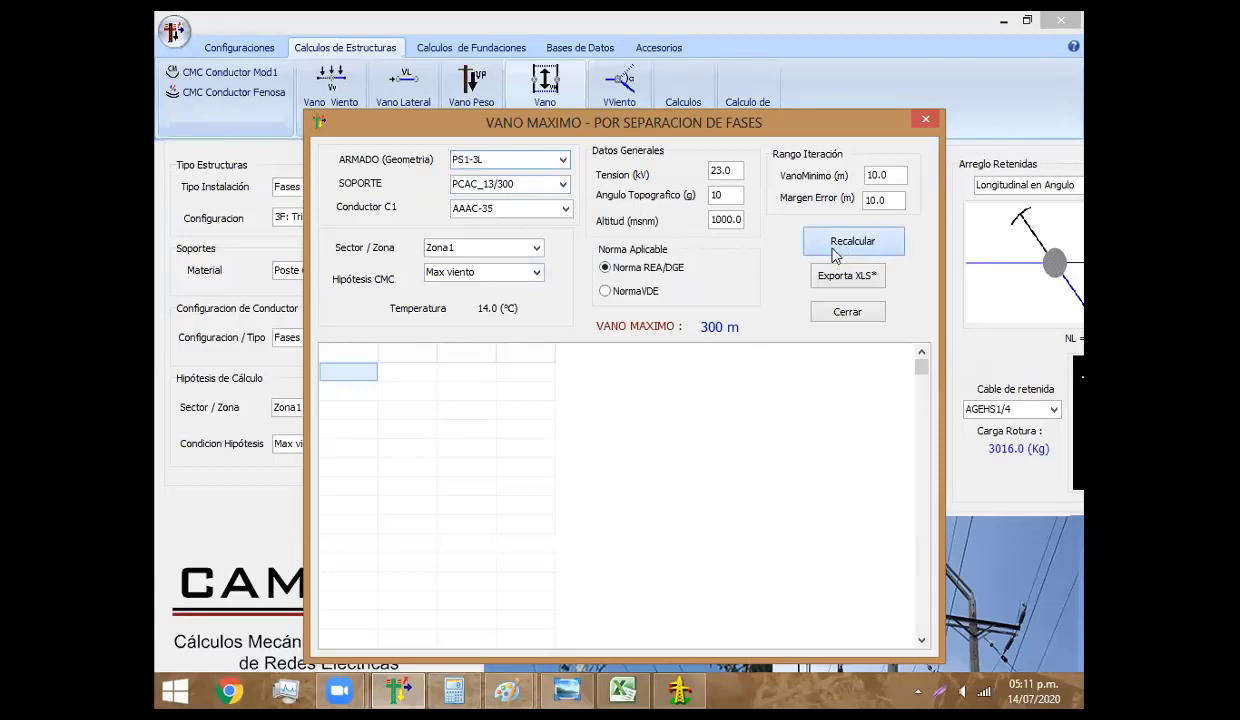
left_click(535, 278)
left_click(487, 323)
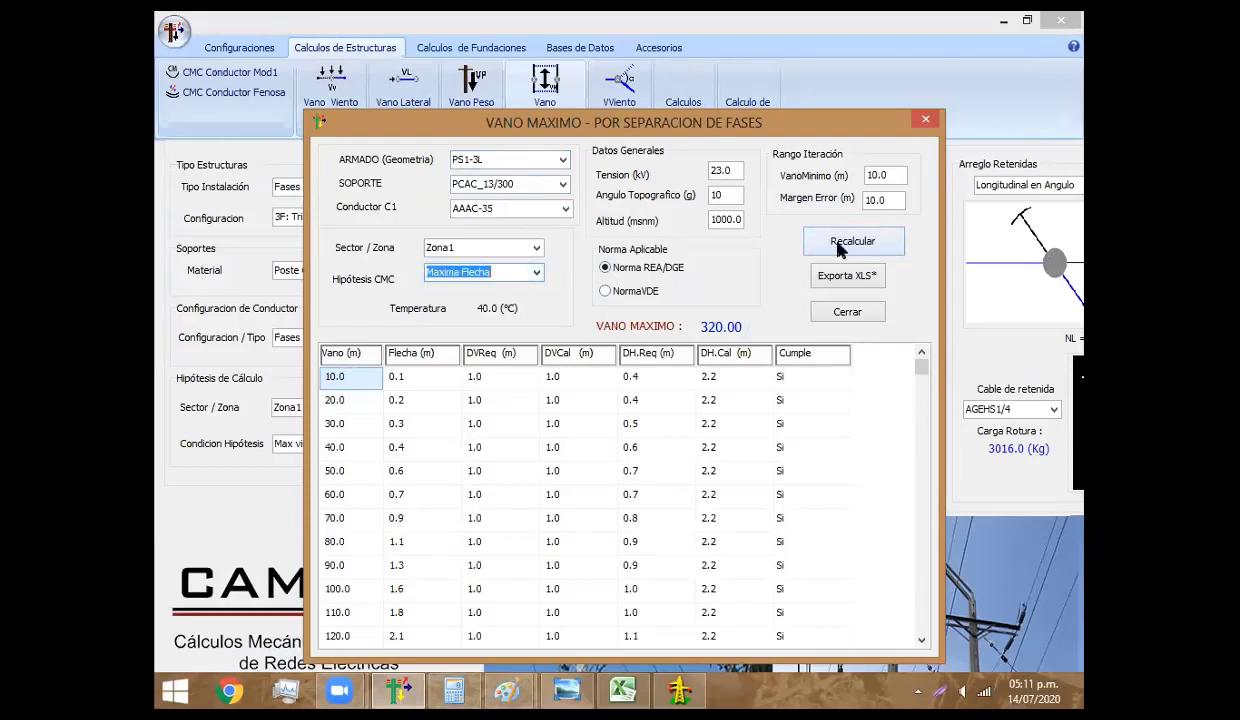
left_click(838, 248)
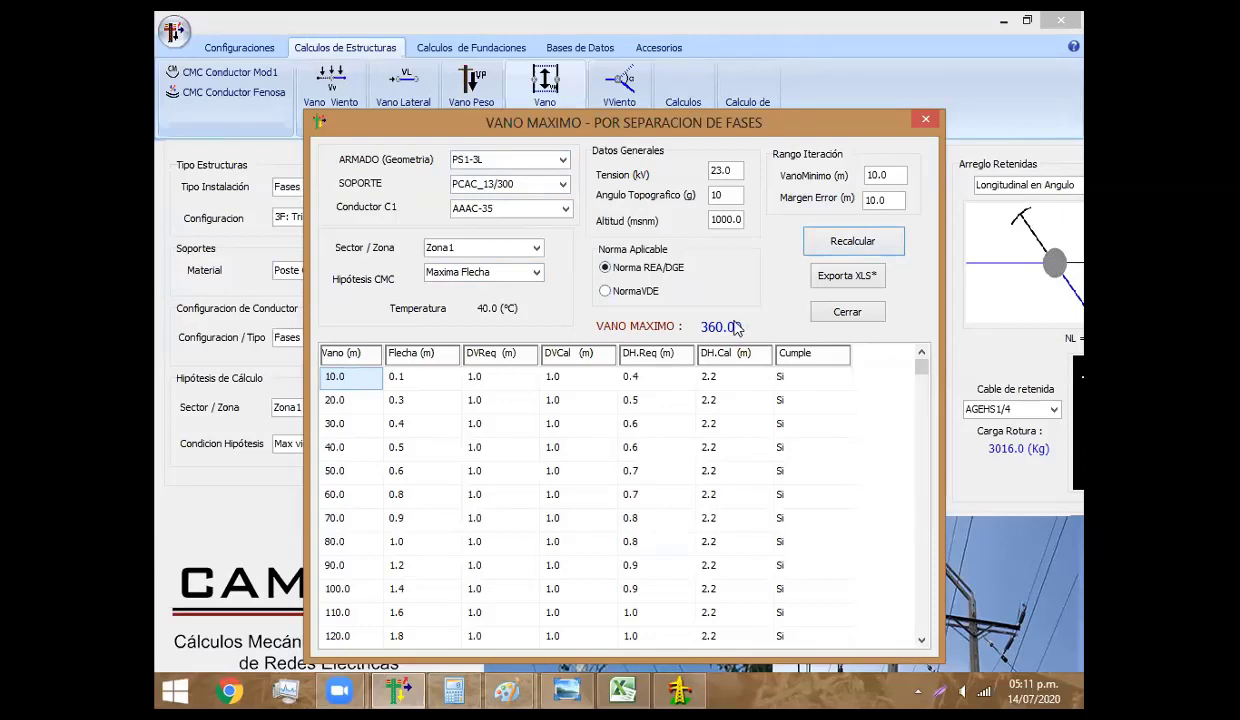
left_click(518, 271)
left_click(498, 316)
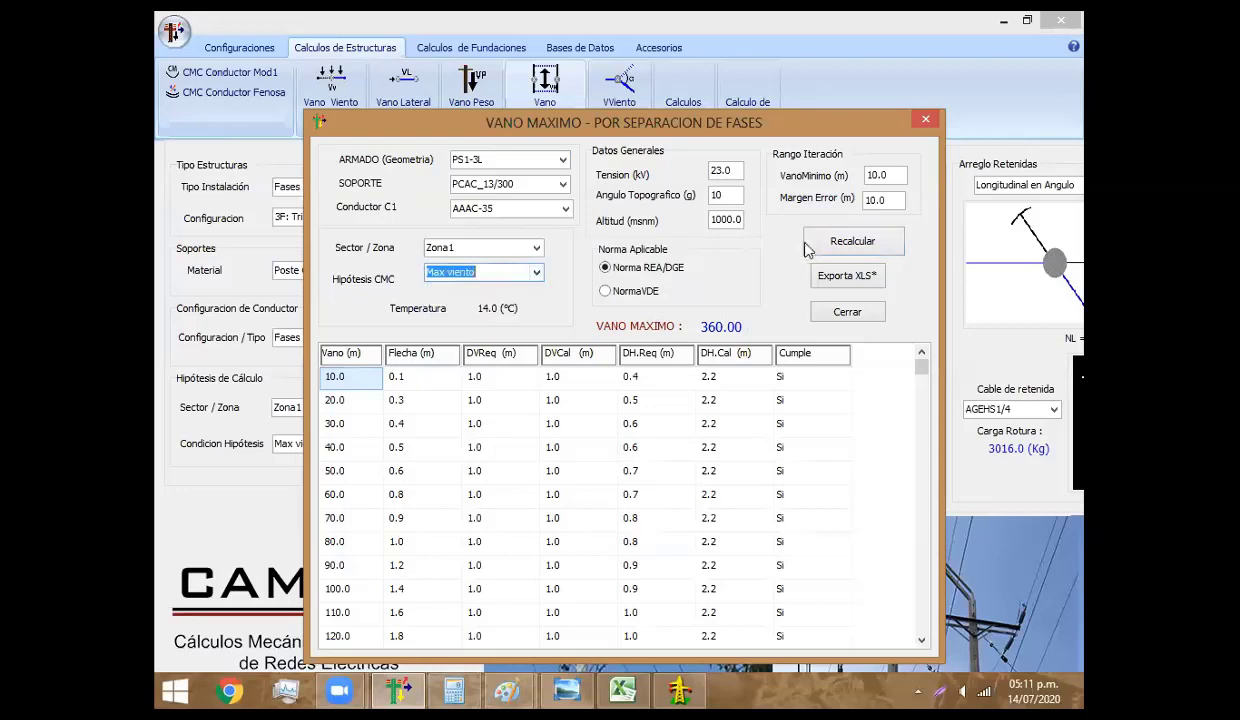
left_click(850, 241)
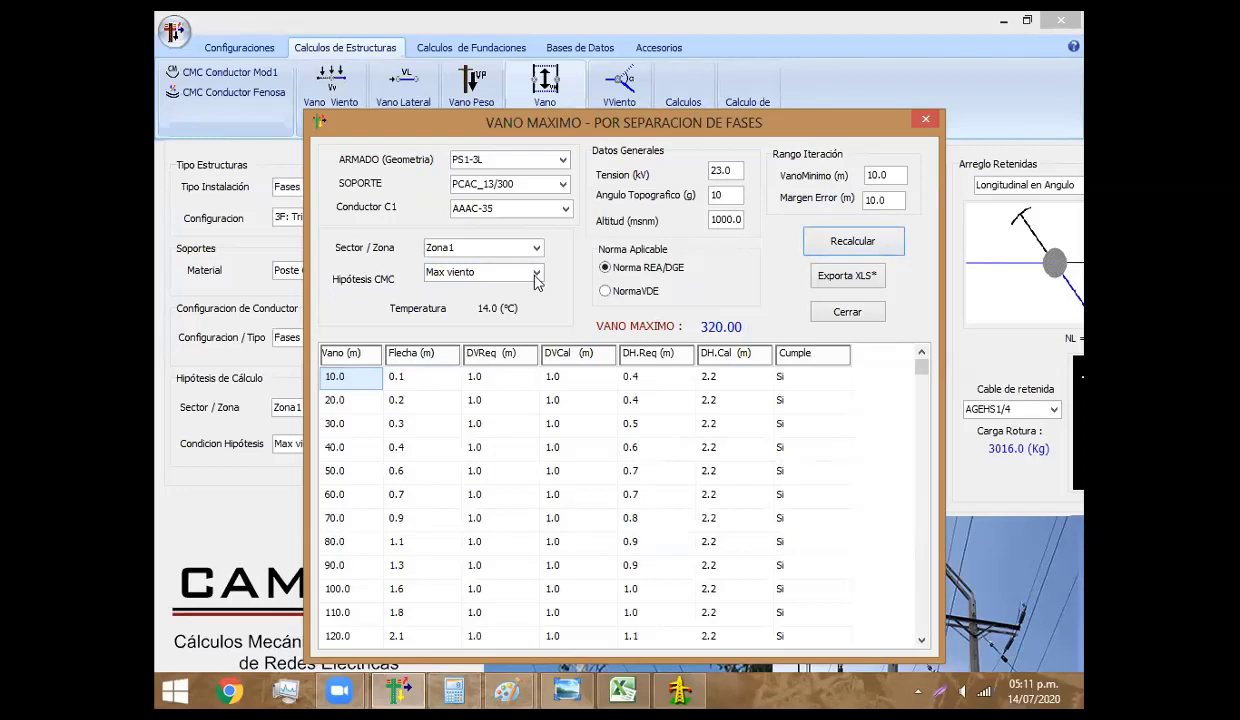
Check the Min Temp hypothesis, then recalculate under Max viento for a 320.00 m span
left_click(518, 270)
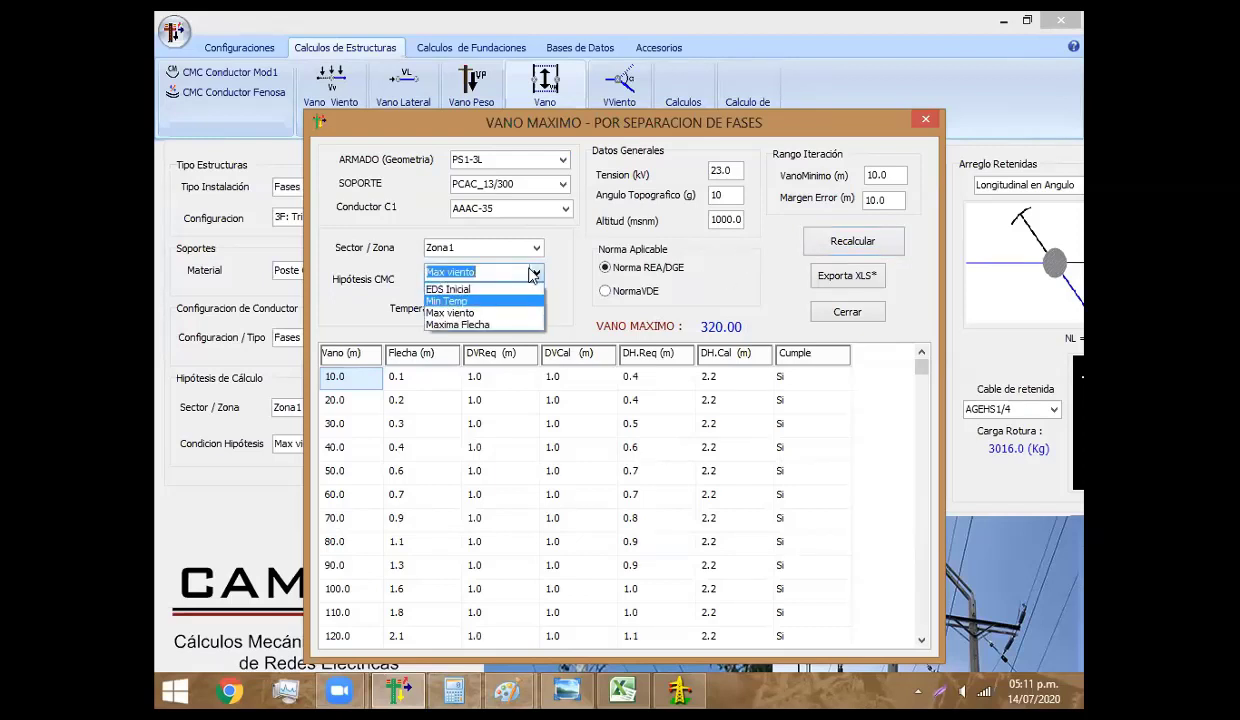
left_click(490, 300)
left_click(528, 271)
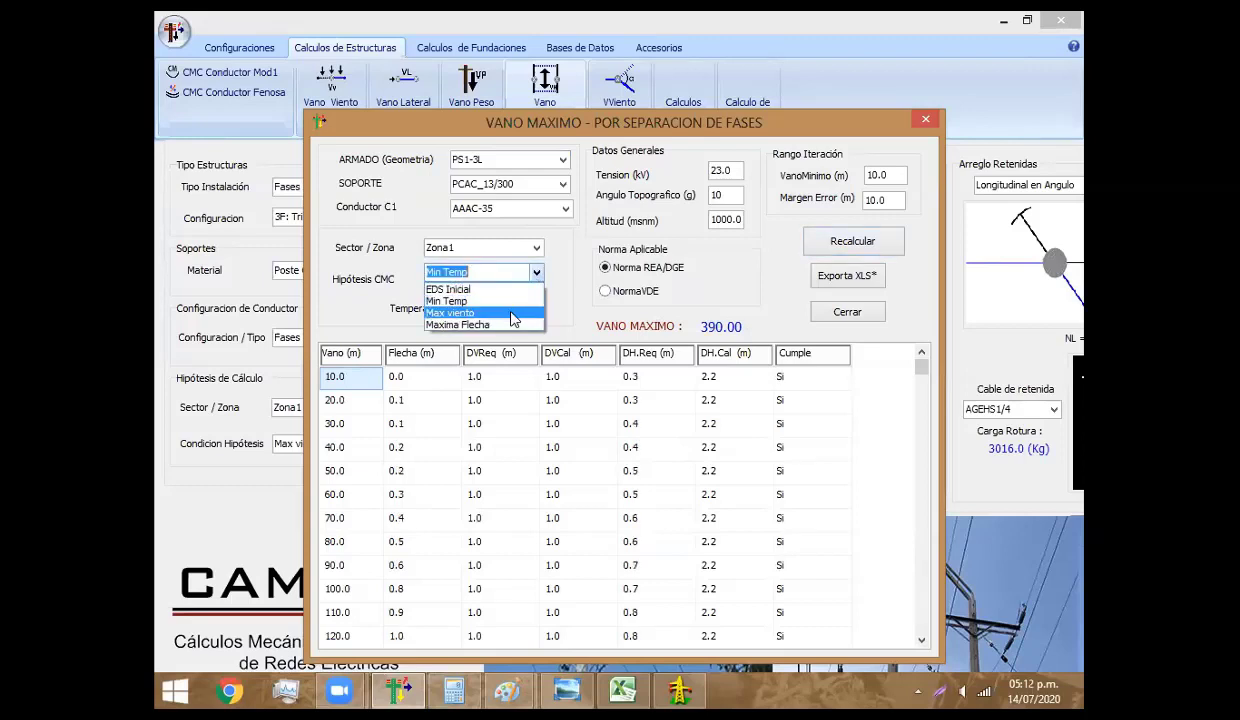
left_click(510, 313)
left_click(853, 243)
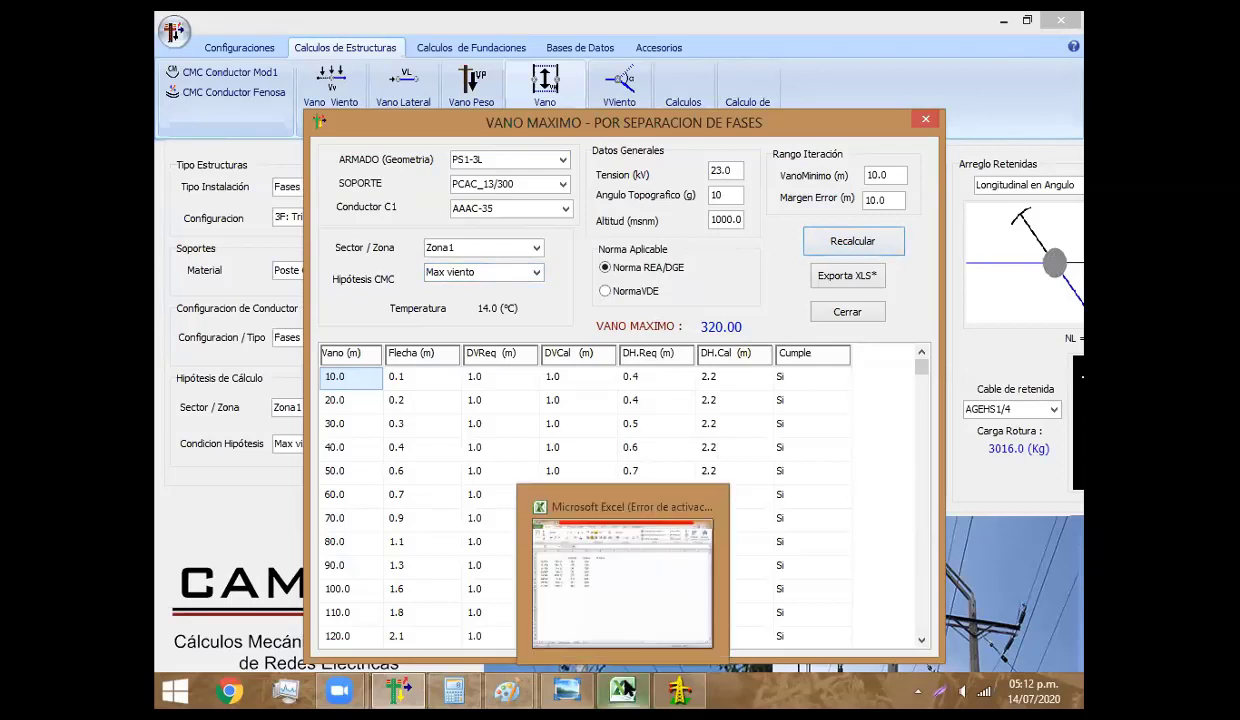
Enter 310 as PS1-3L's Vlateral in Excel cell E3
key("alt+Tab")
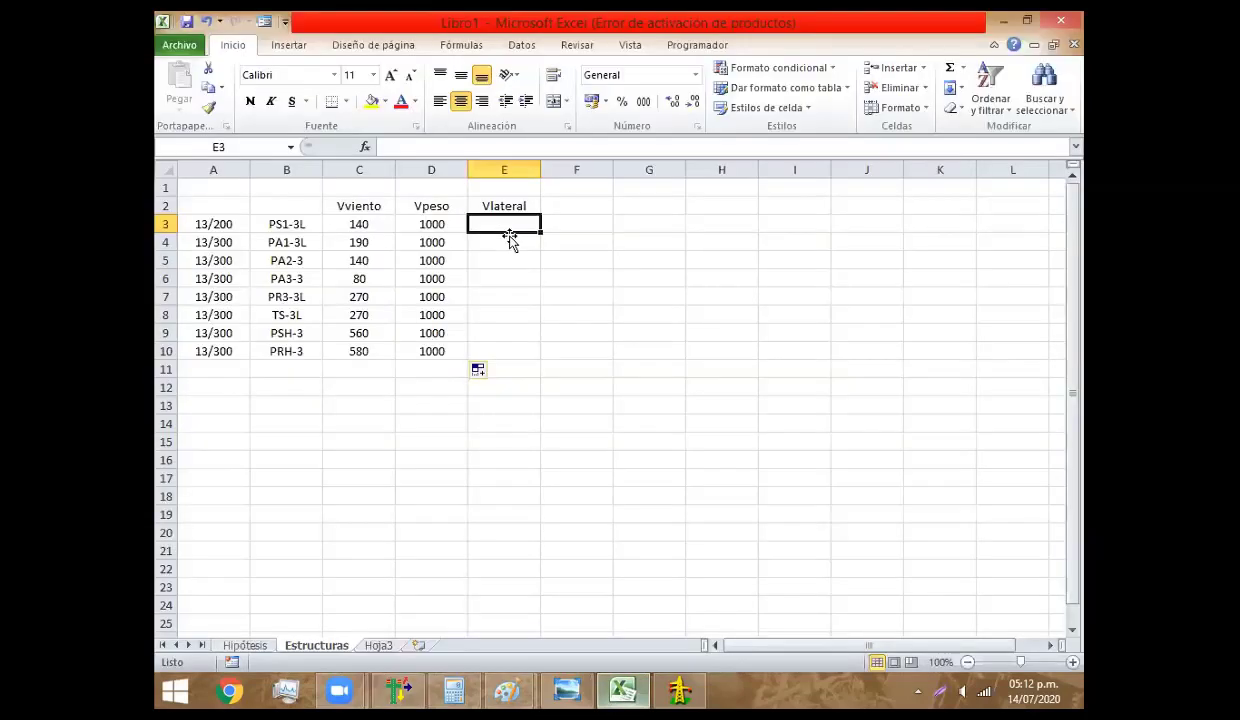
type("310")
key("Return")
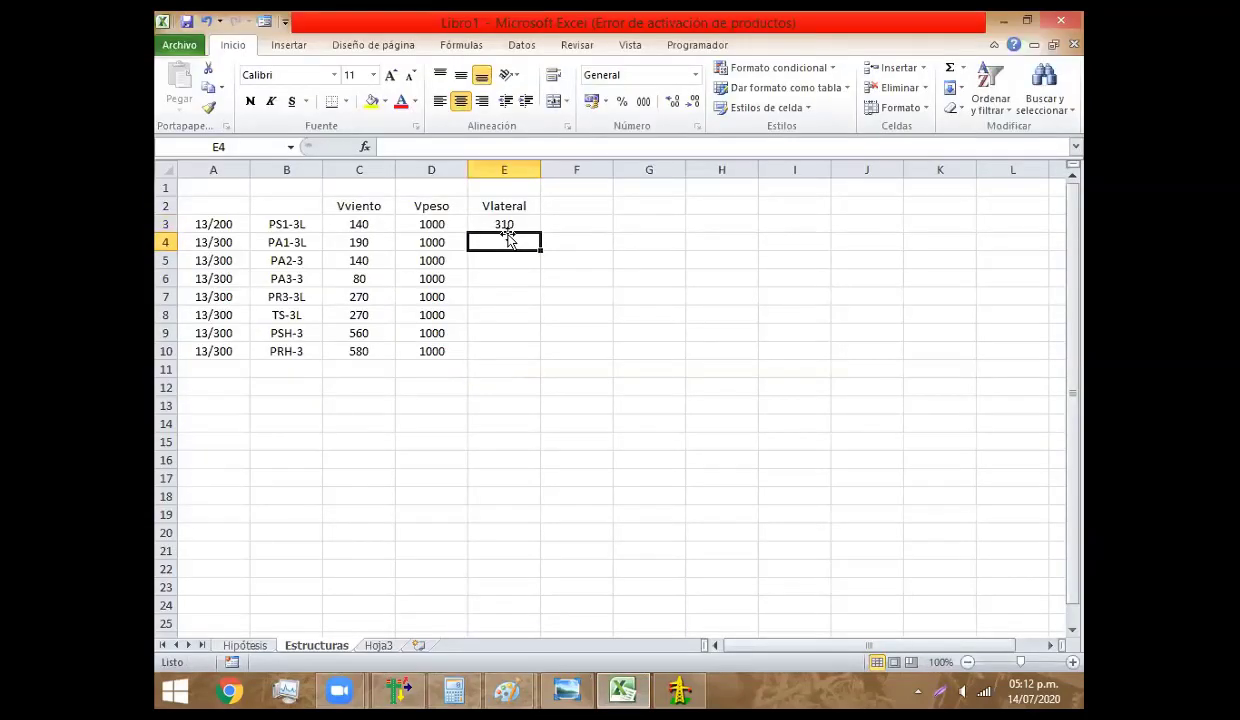
Recalculate the maximum span for PA1-3L and bring up the structure drawings viewer
left_click(598, 678)
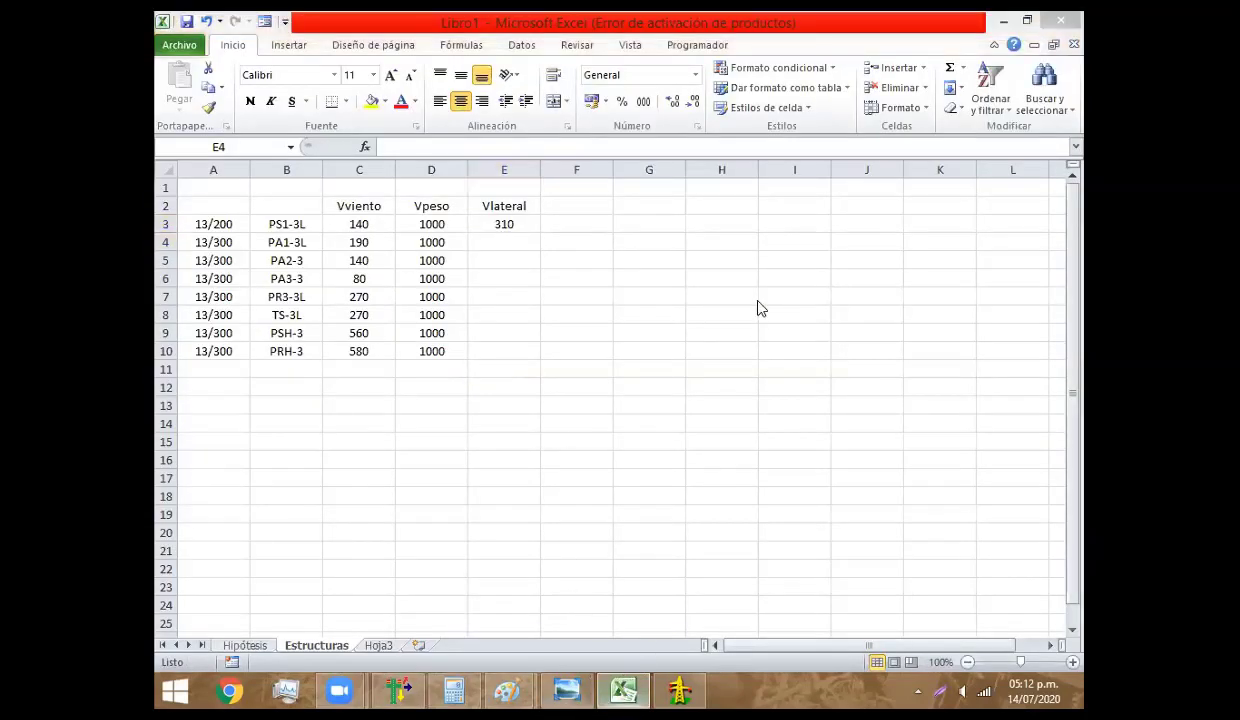
key("alt+Tab")
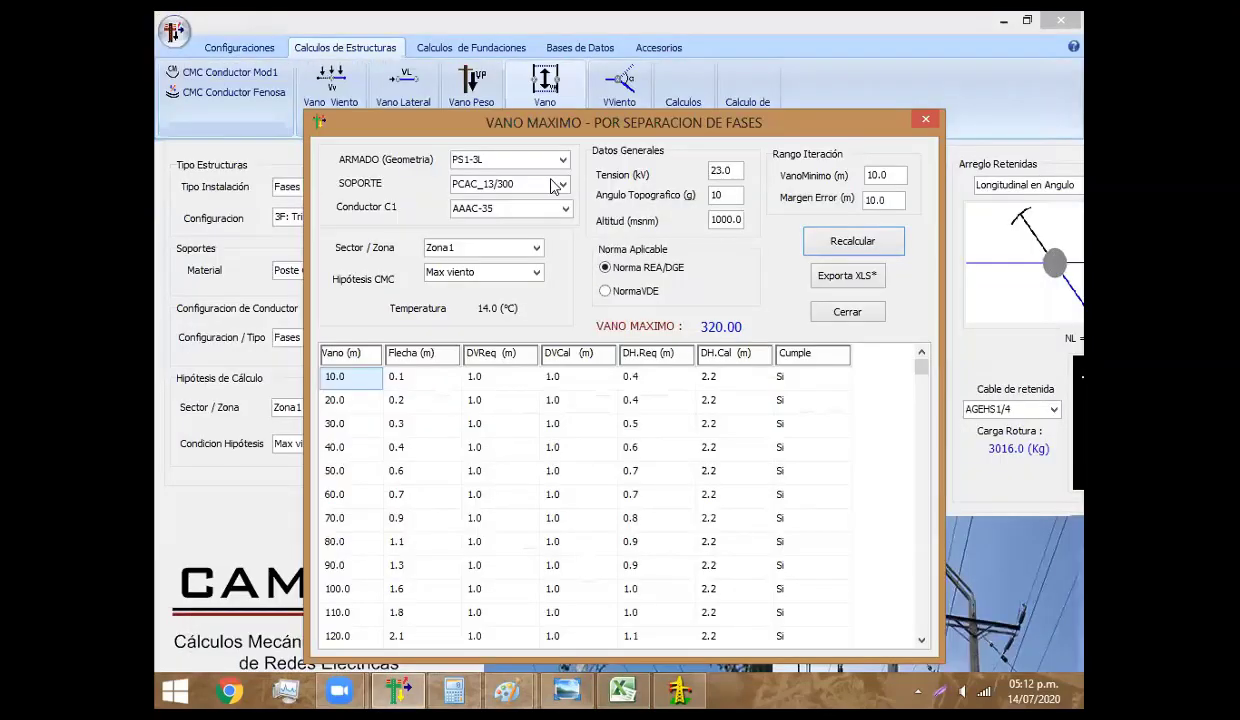
left_click(563, 160)
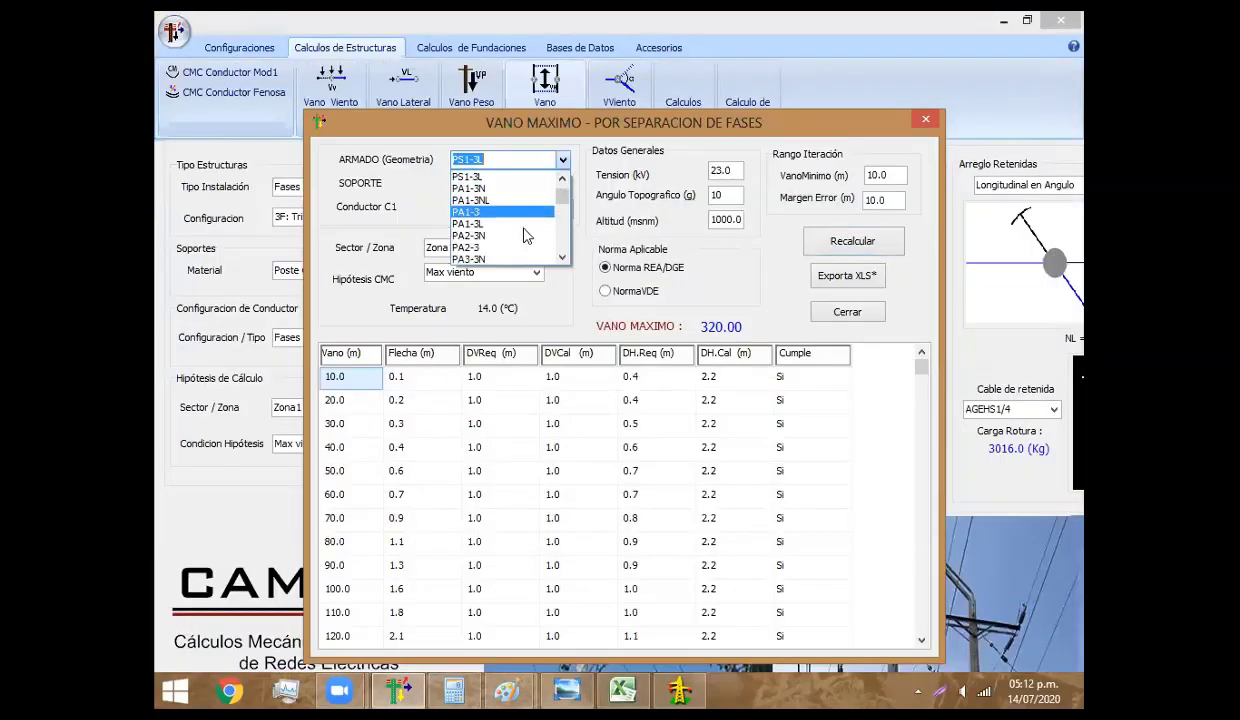
left_click(515, 224)
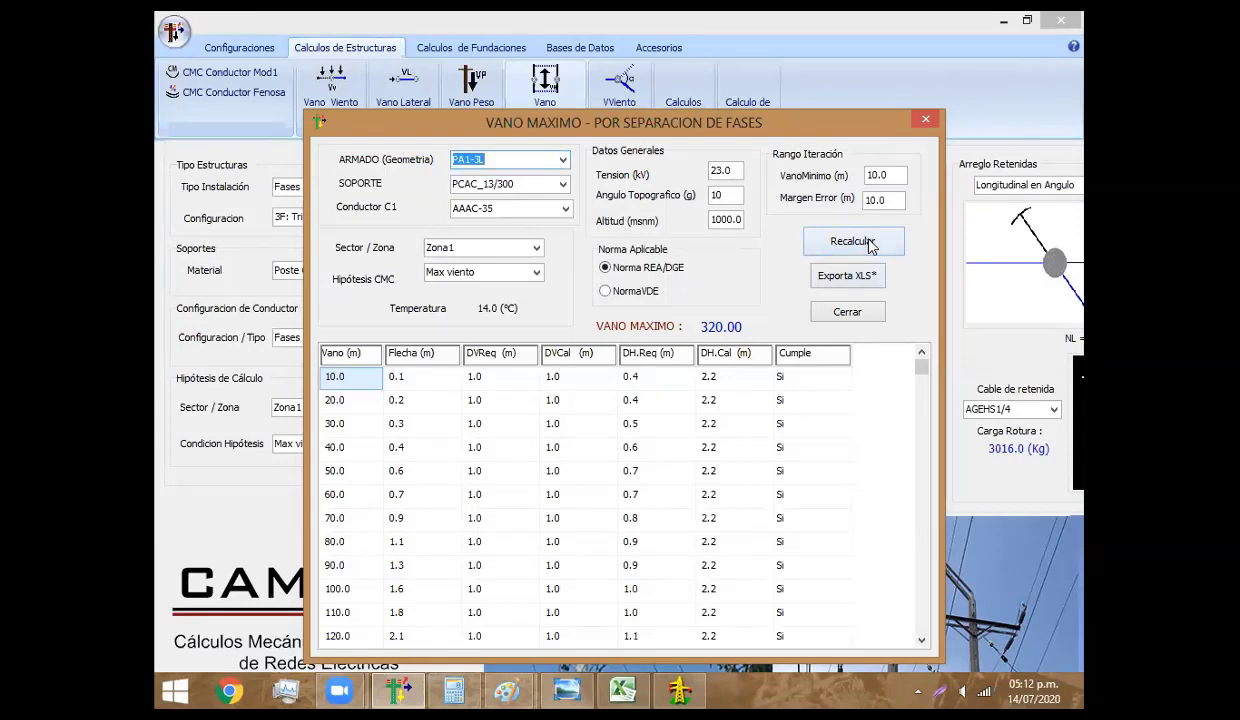
left_click(869, 243)
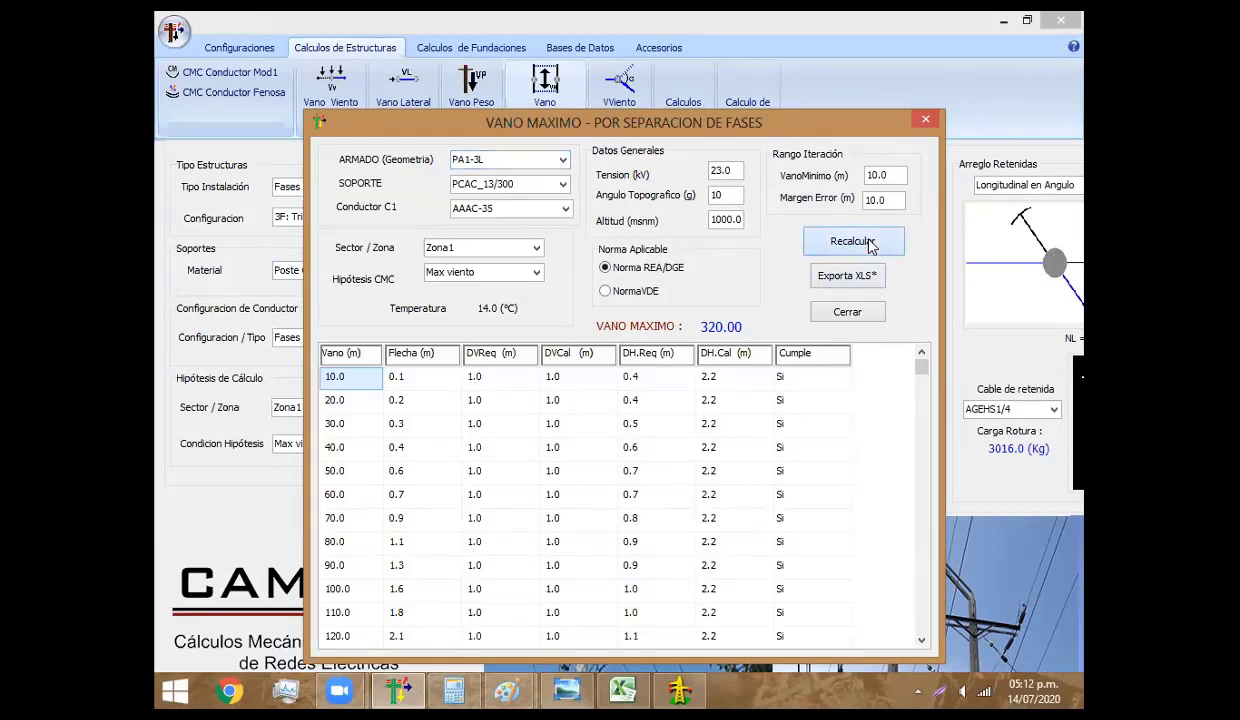
left_click(567, 690)
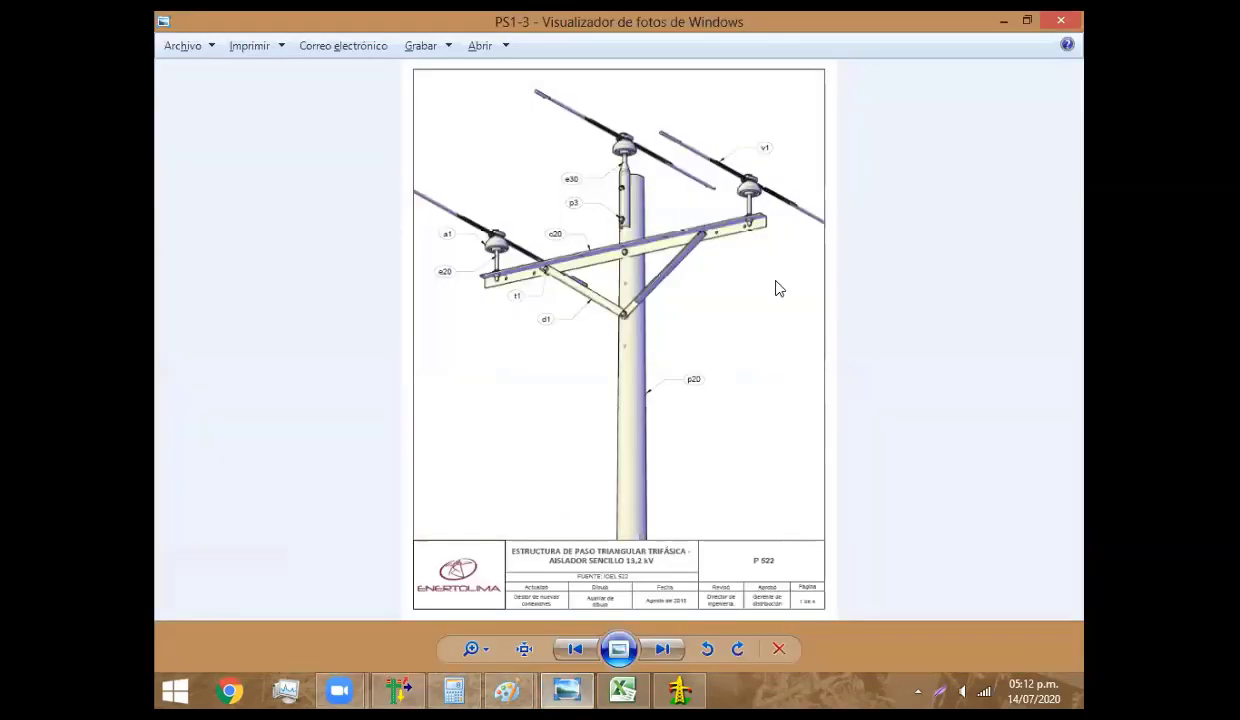
Scroll through the structure drawings to the PA1-3 pole, then return to CAMRELT's span dialog
scroll(765, 398, "down", 1)
scroll(772, 401, "down", 1)
scroll(775, 402, "down", 1)
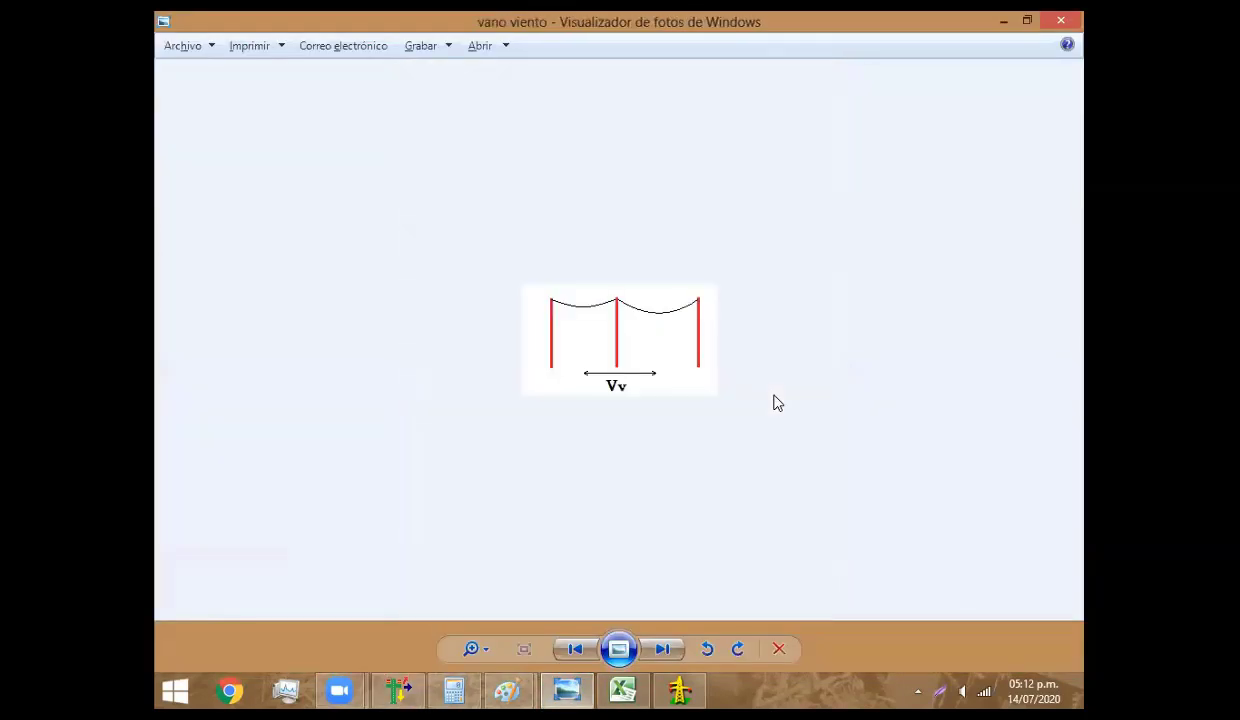
scroll(776, 401, "down", 1)
scroll(461, 213, "down", 1)
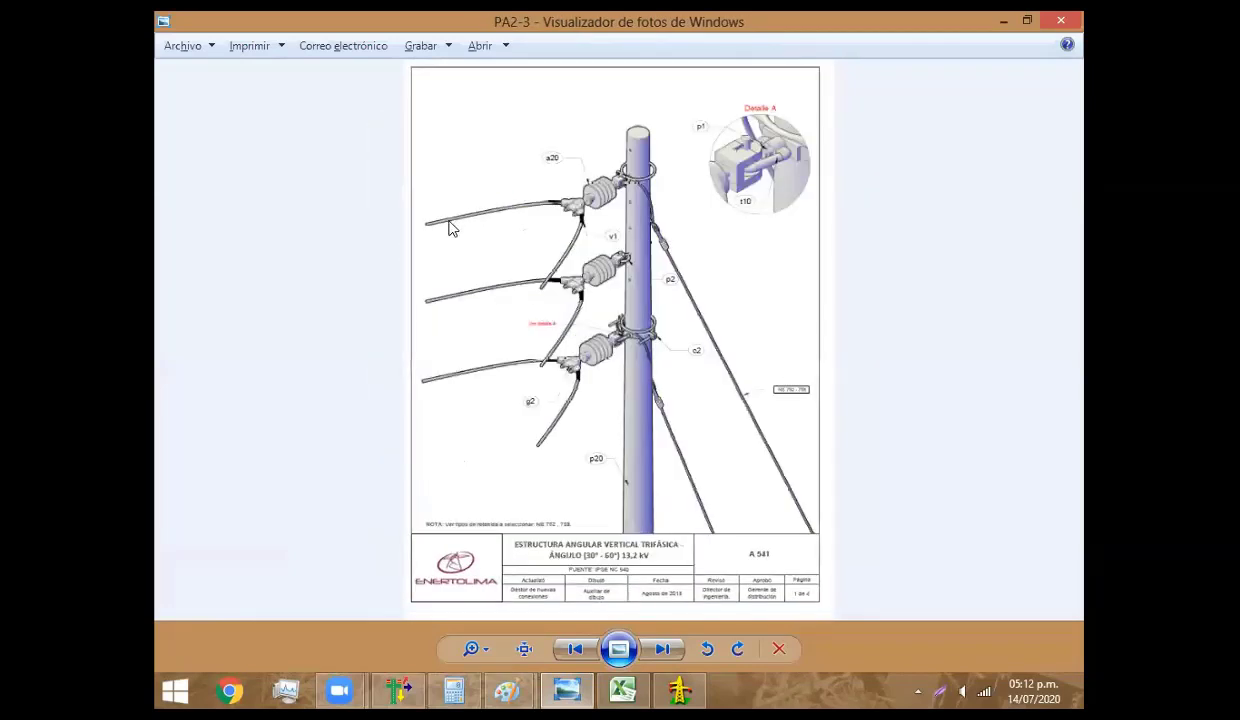
scroll(449, 228, "down", 1)
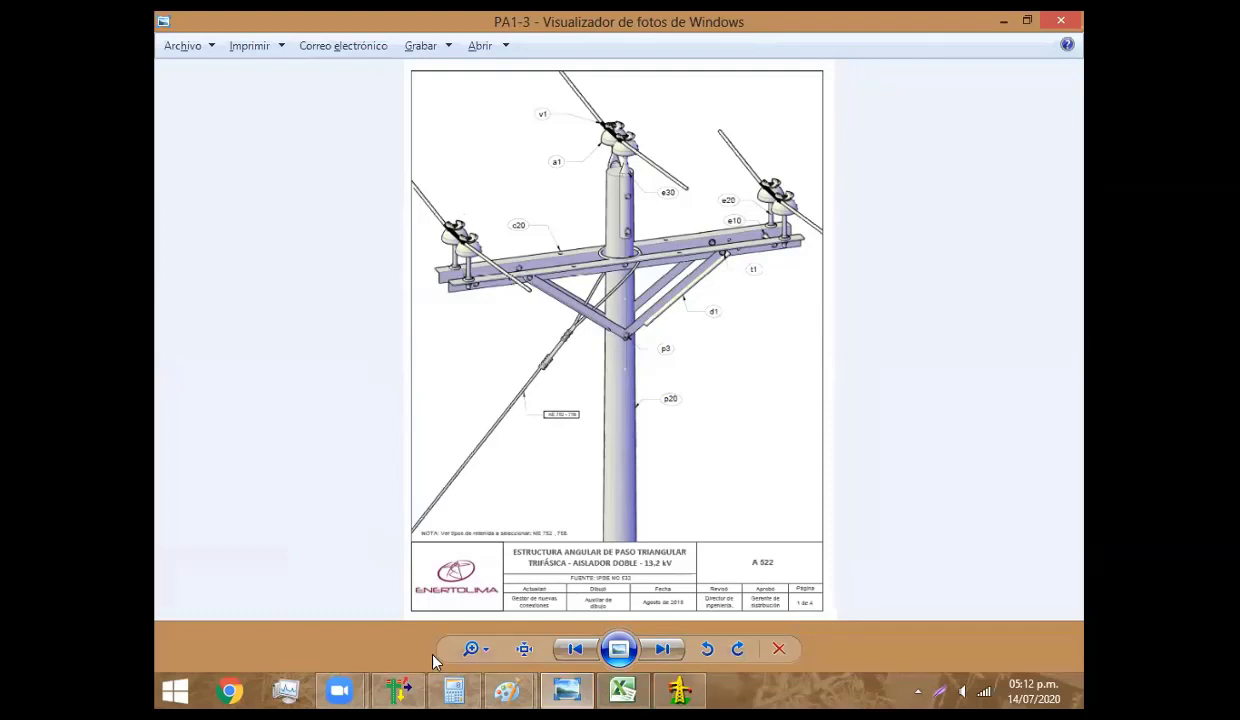
left_click(398, 690)
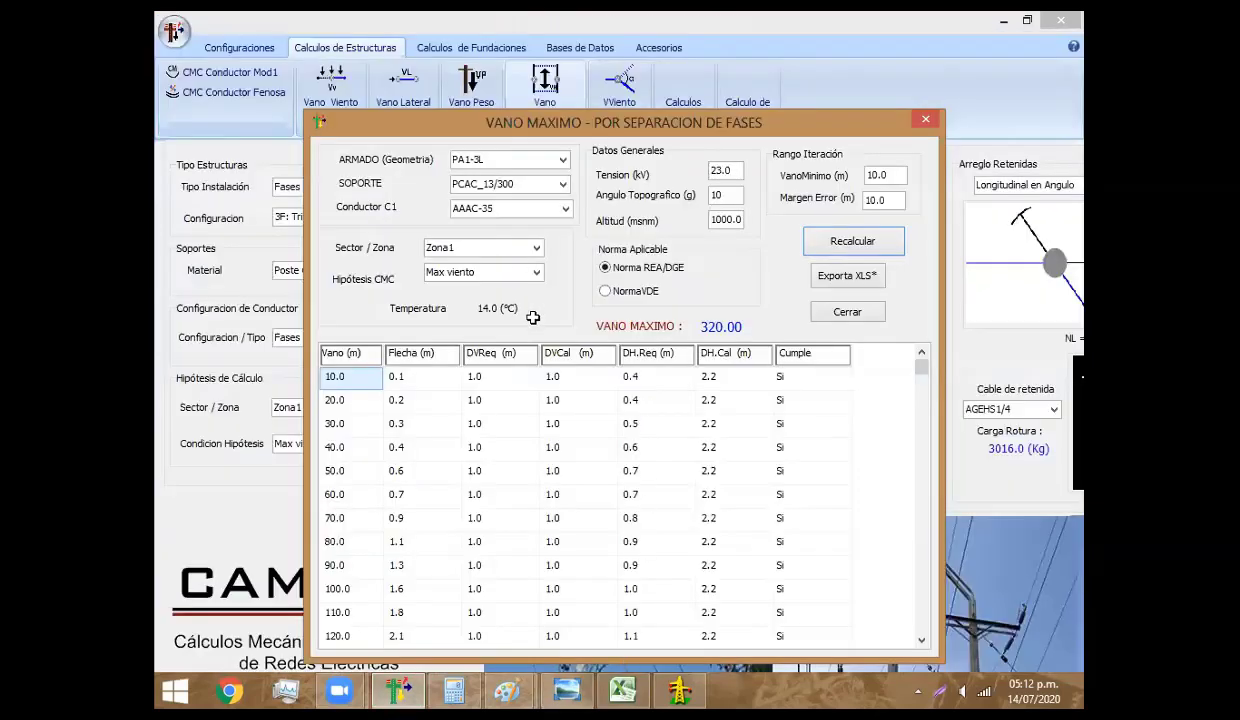
Enter 310 in E4 as PA1-3L's lateral span
key("alt+Tab")
type("310")
key("Return")
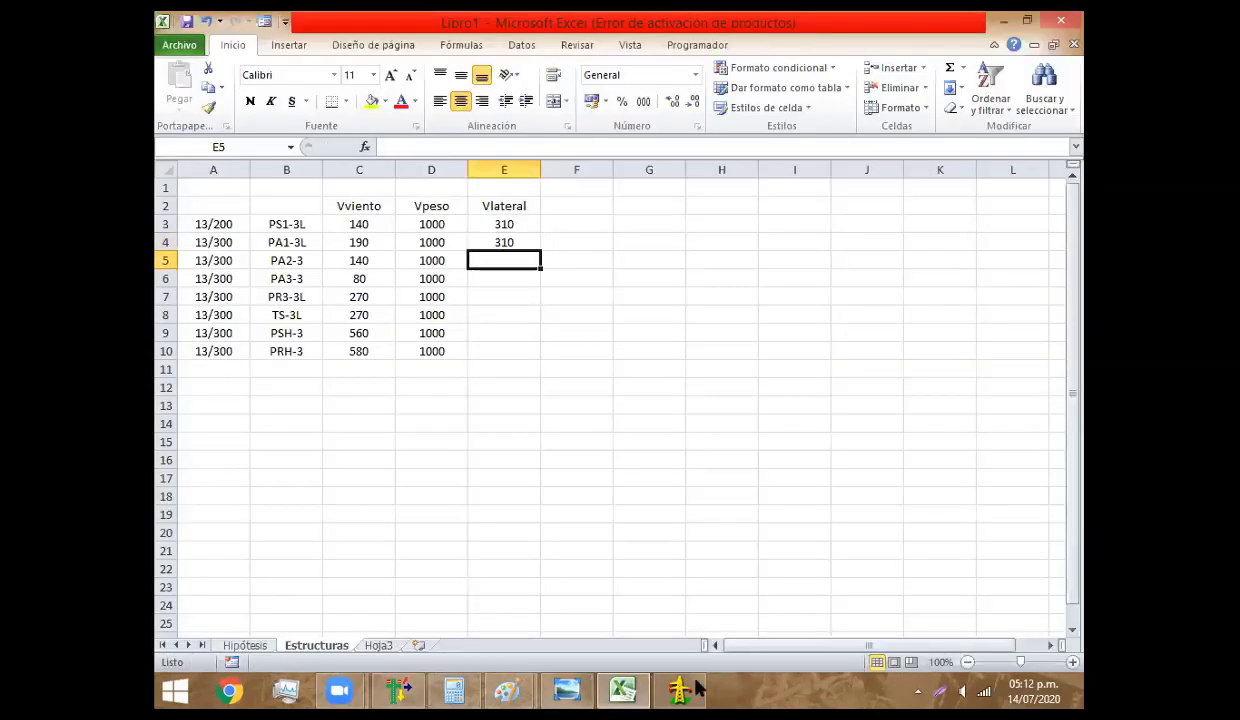
After recomputing in CAMRELT, enter 590 in E5 as PA2-3's lateral span
left_click(623, 688)
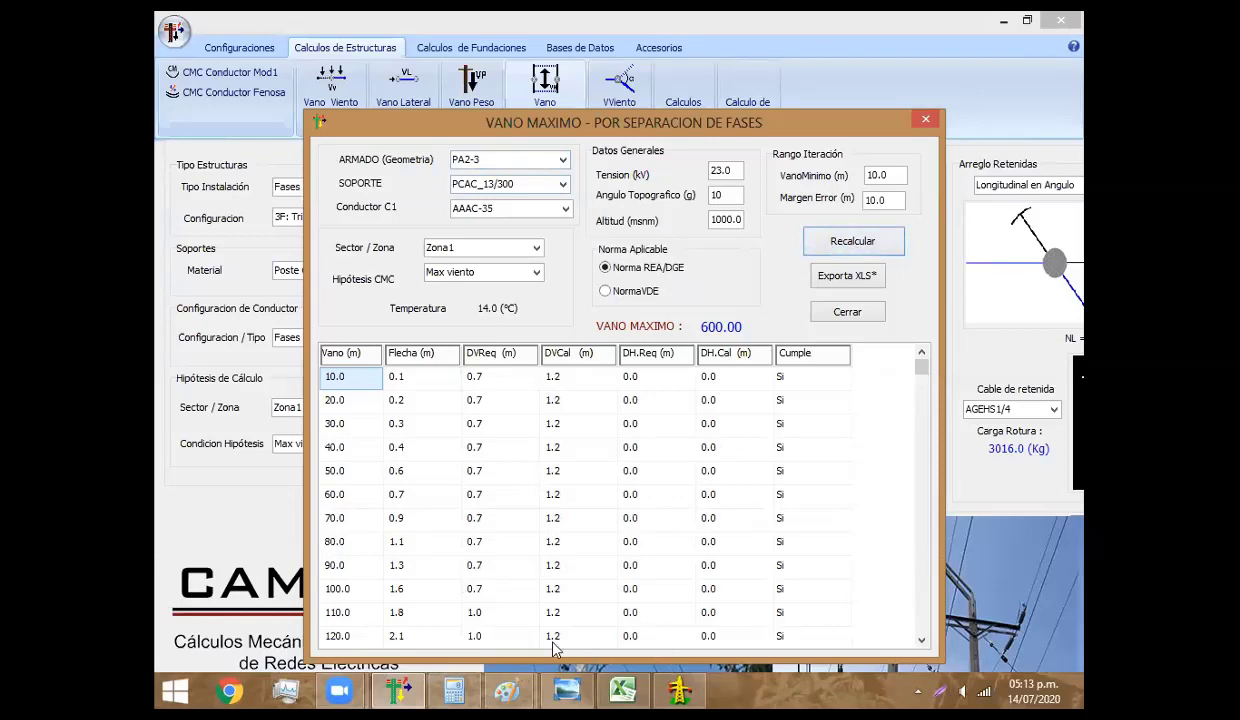
left_click(566, 688)
left_click(622, 688)
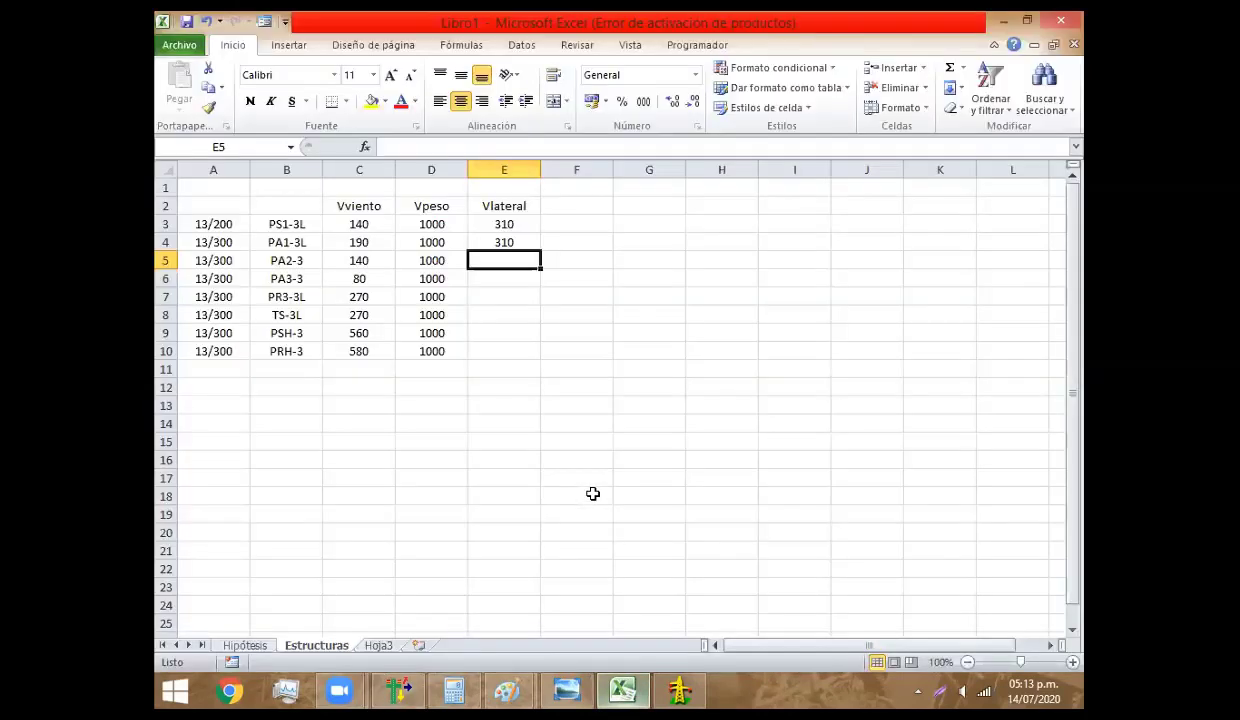
type("590")
key("Return")
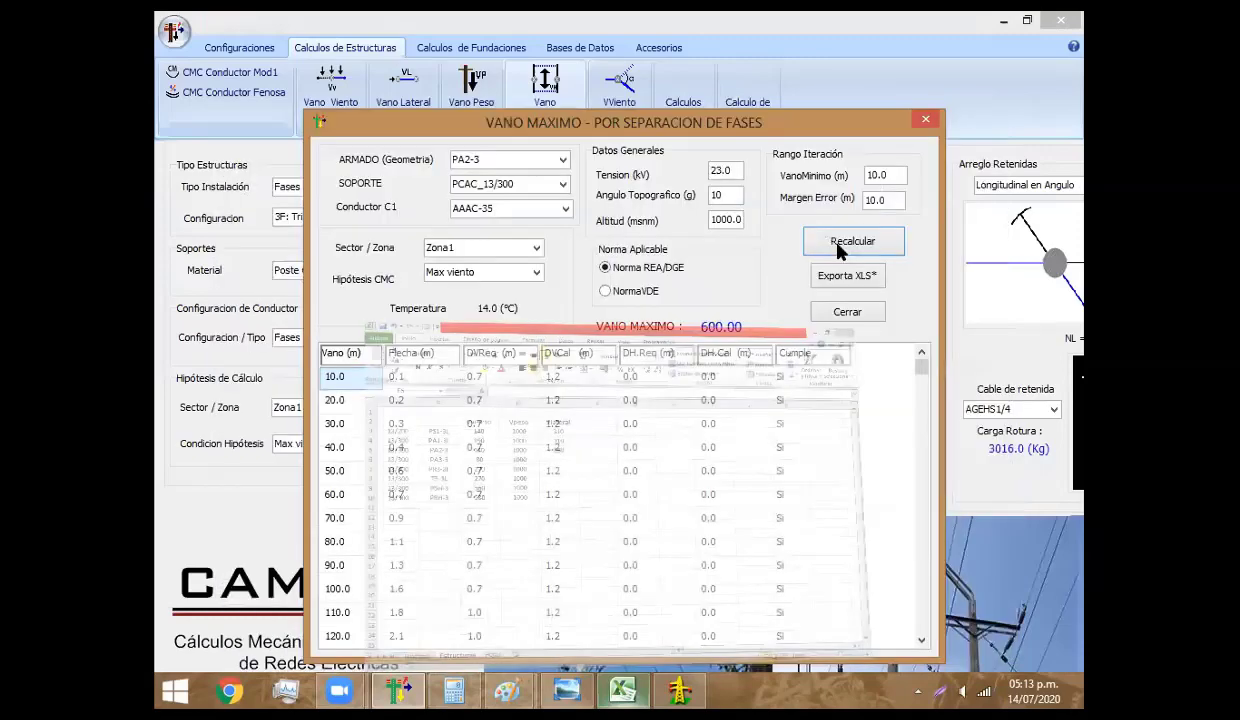
Enter 590 in E6 as PA3-3's lateral span, after recomputing in CAMRELT
left_click(645, 688)
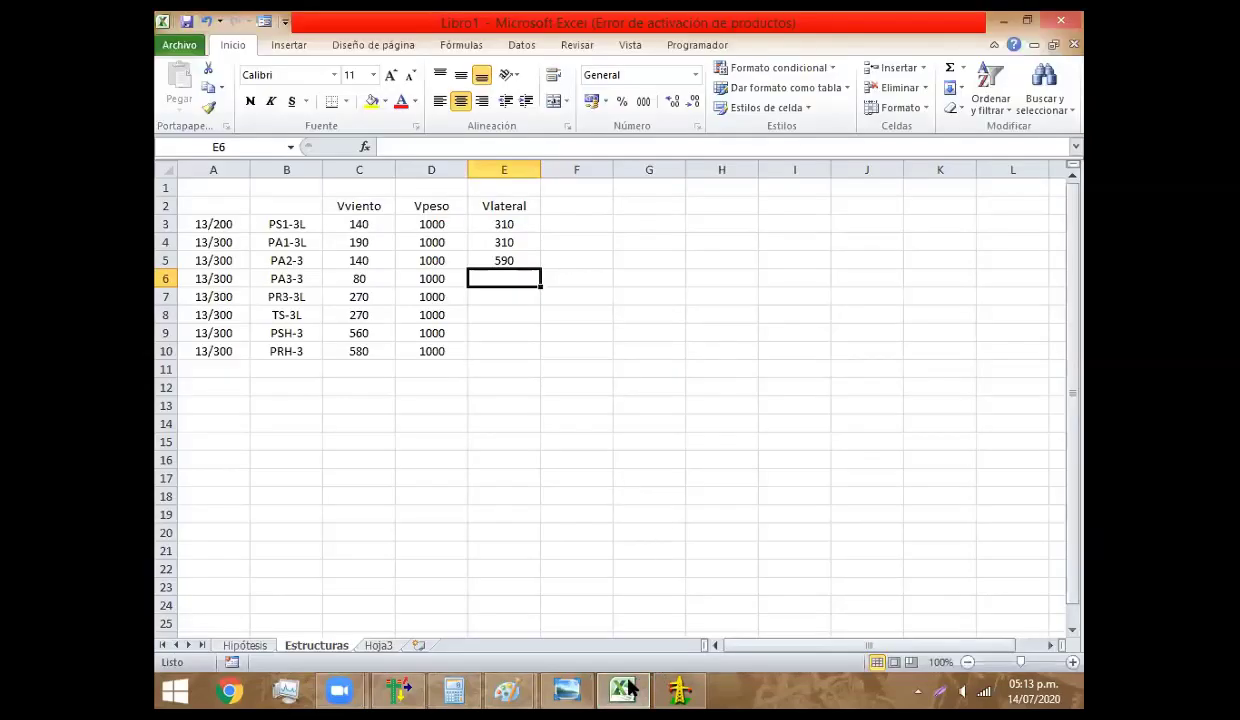
type("590")
key("Return")
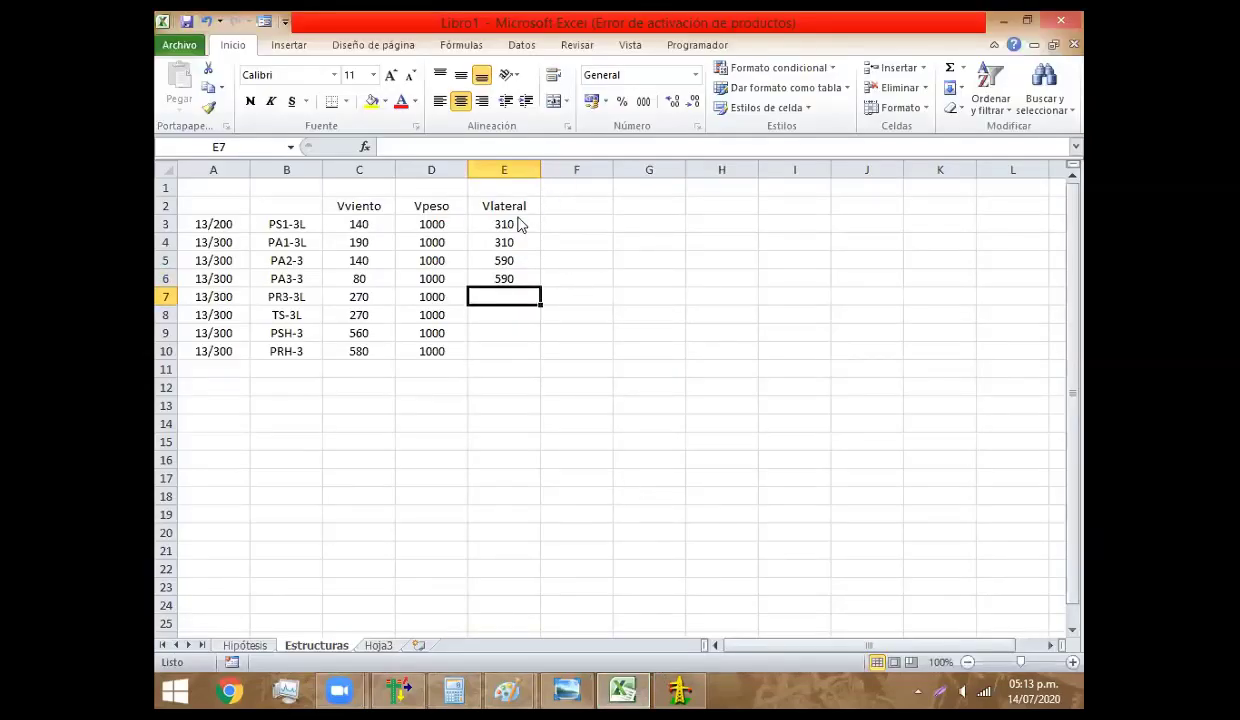
left_click(1003, 20)
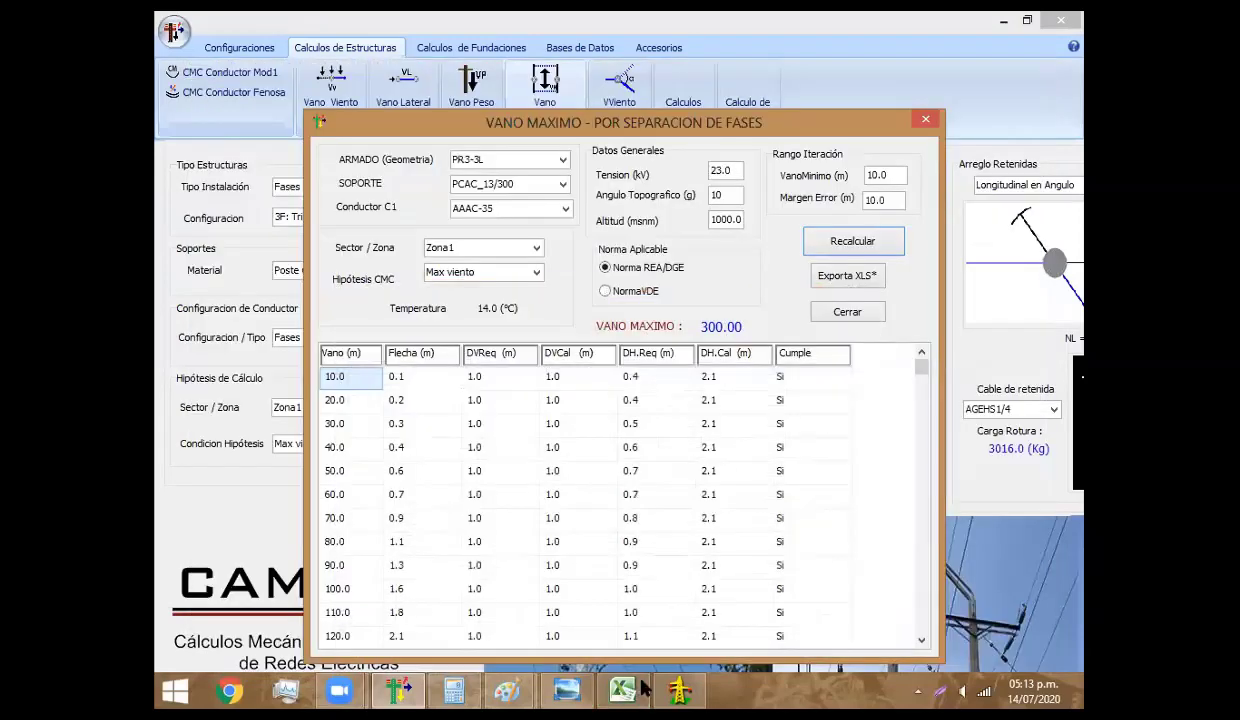
left_click(643, 688)
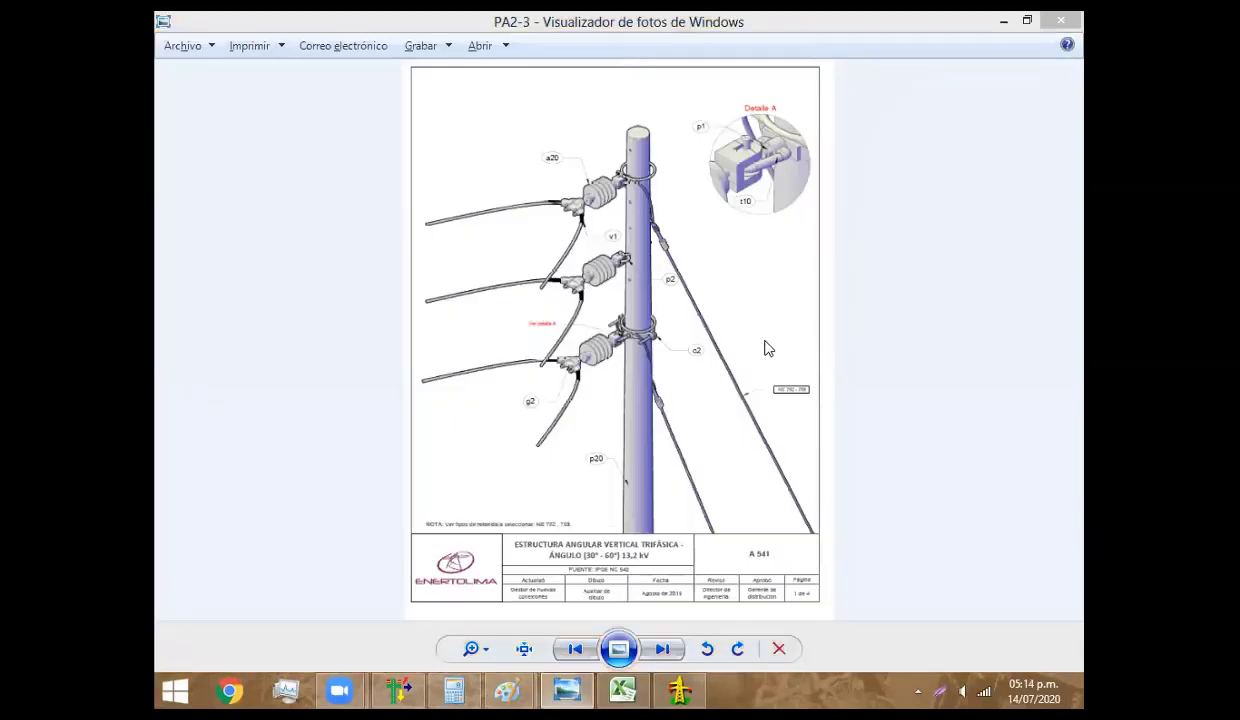
Step through the remaining drawings past PRH-3 to TS-3, then return to CAMRELT
key("Right")
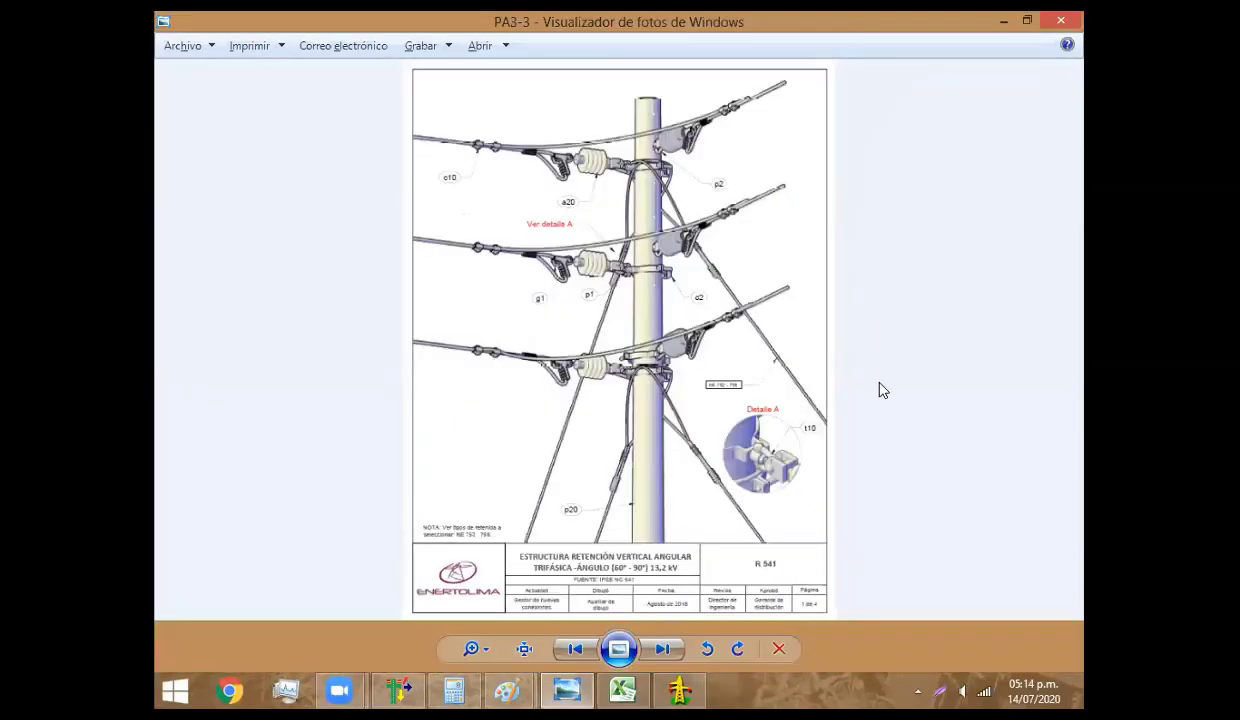
key("Right")
key("Right")
key("Left")
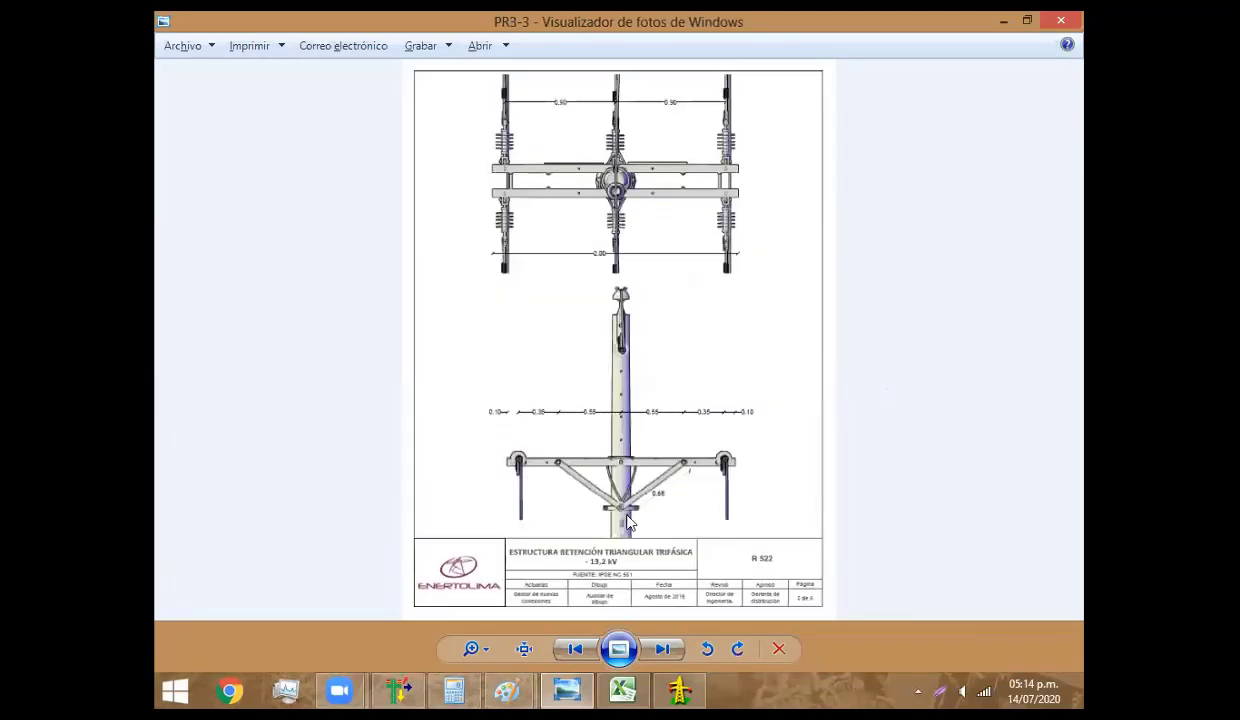
key("Right")
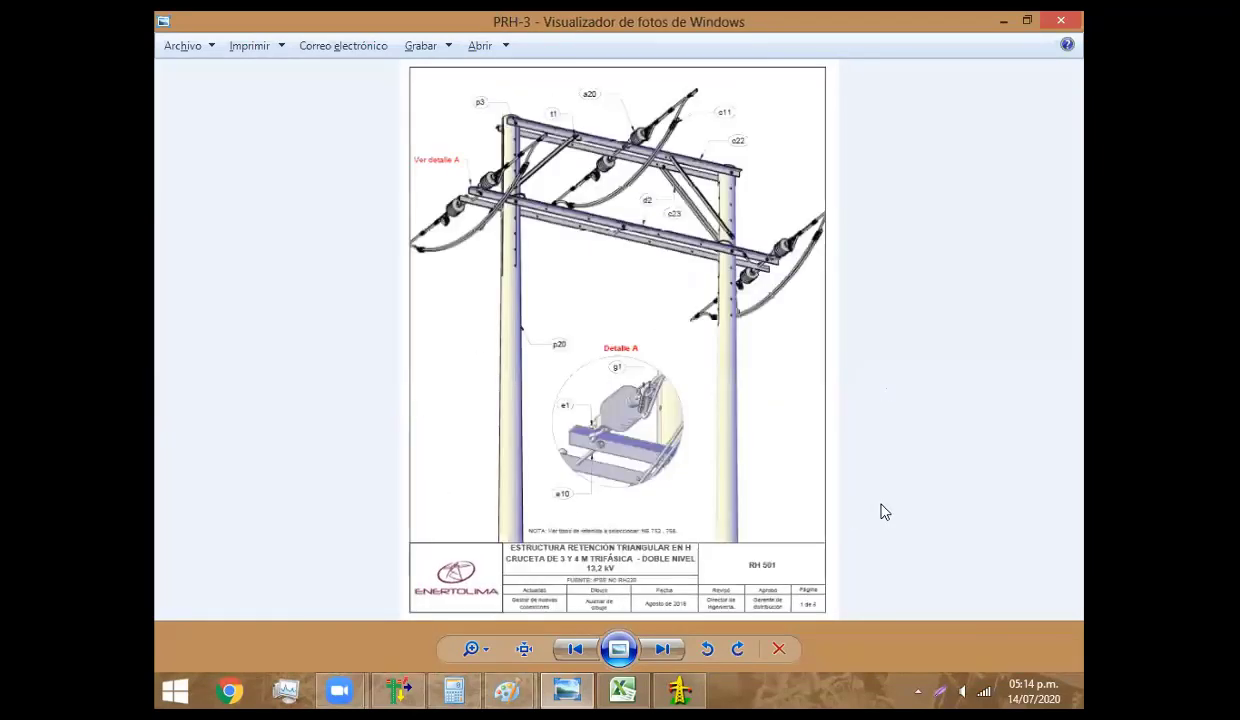
key("Right")
key("Right")
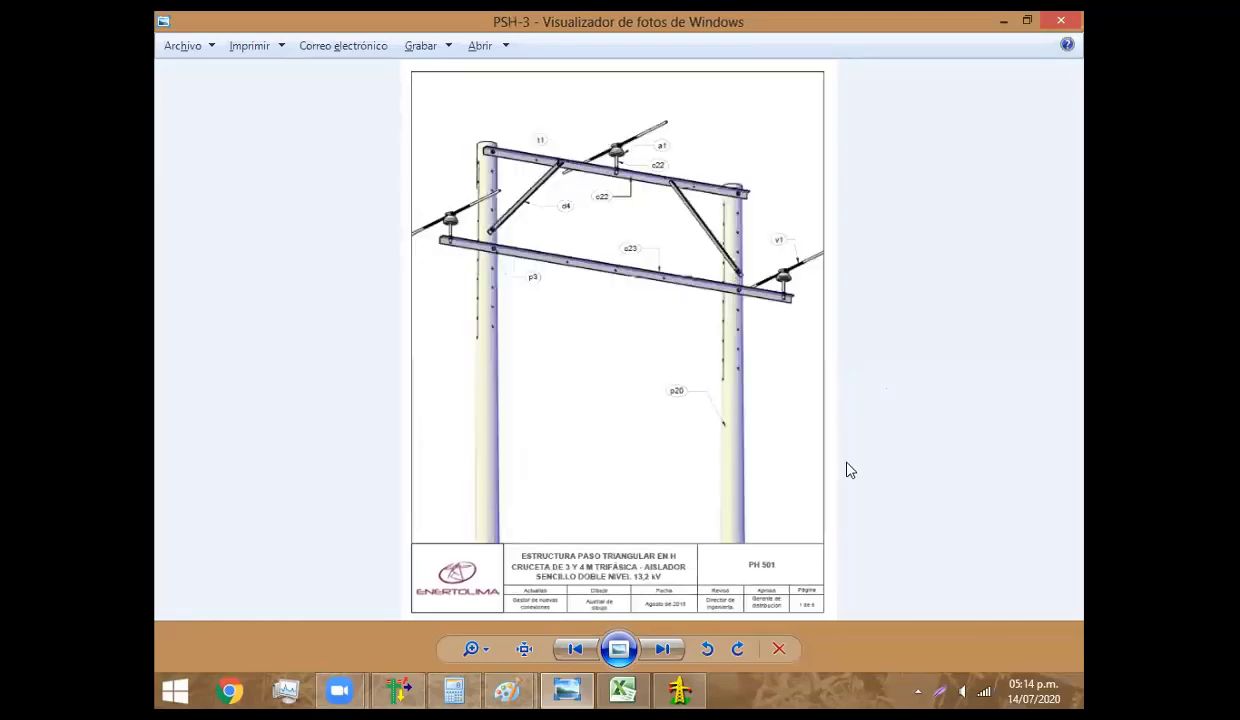
key("Right")
key("Right")
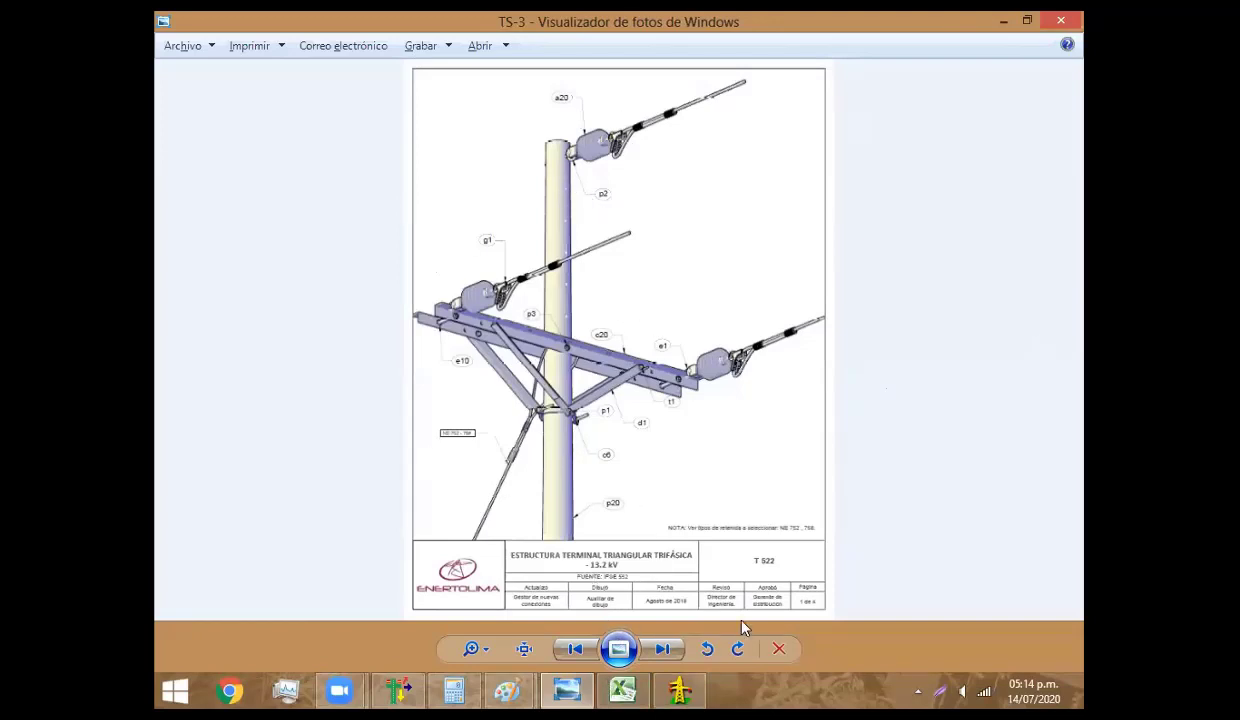
left_click(400, 685)
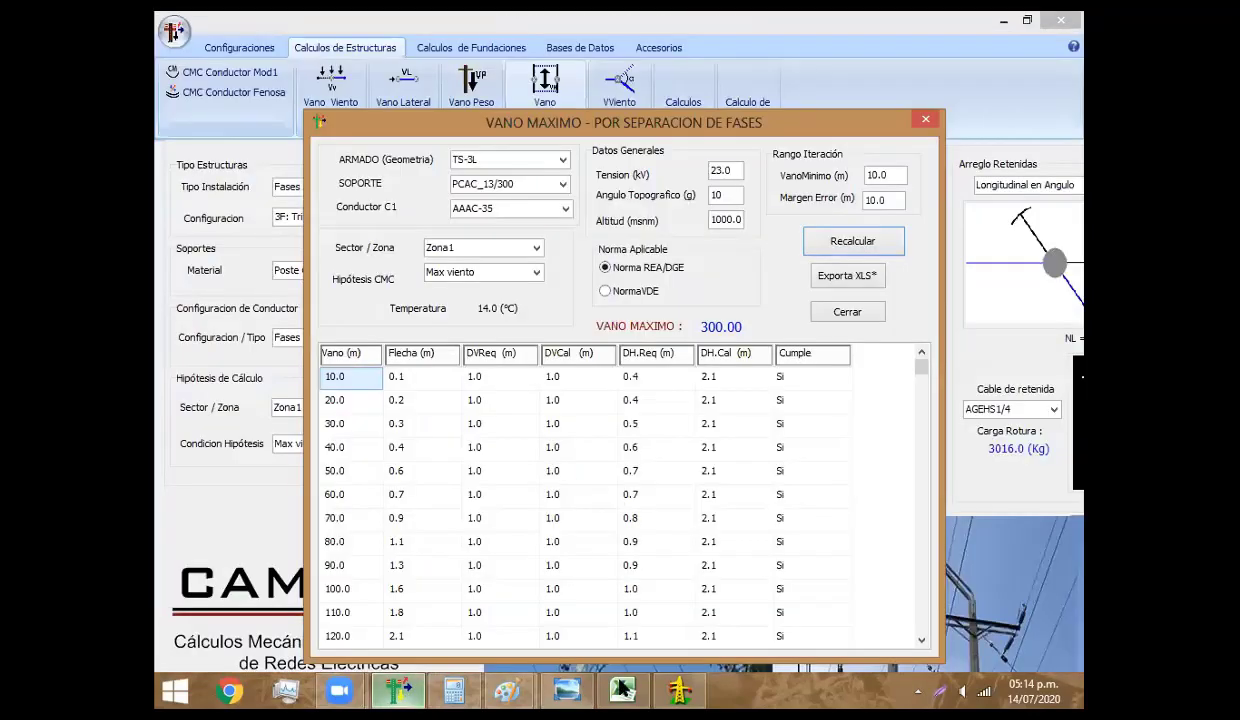
Recalculate with ARMADO set to PSH-3, giving a 700.00 m maximum span, then show Excel
left_click(620, 687)
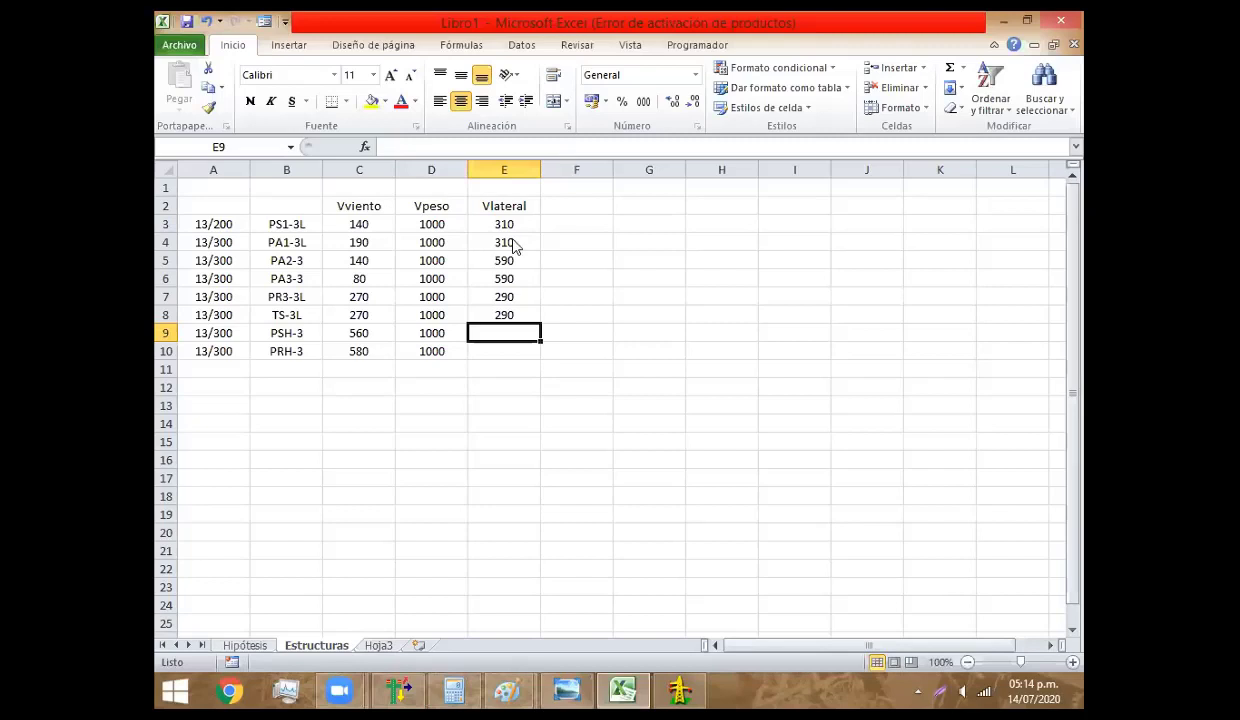
key("alt+Tab")
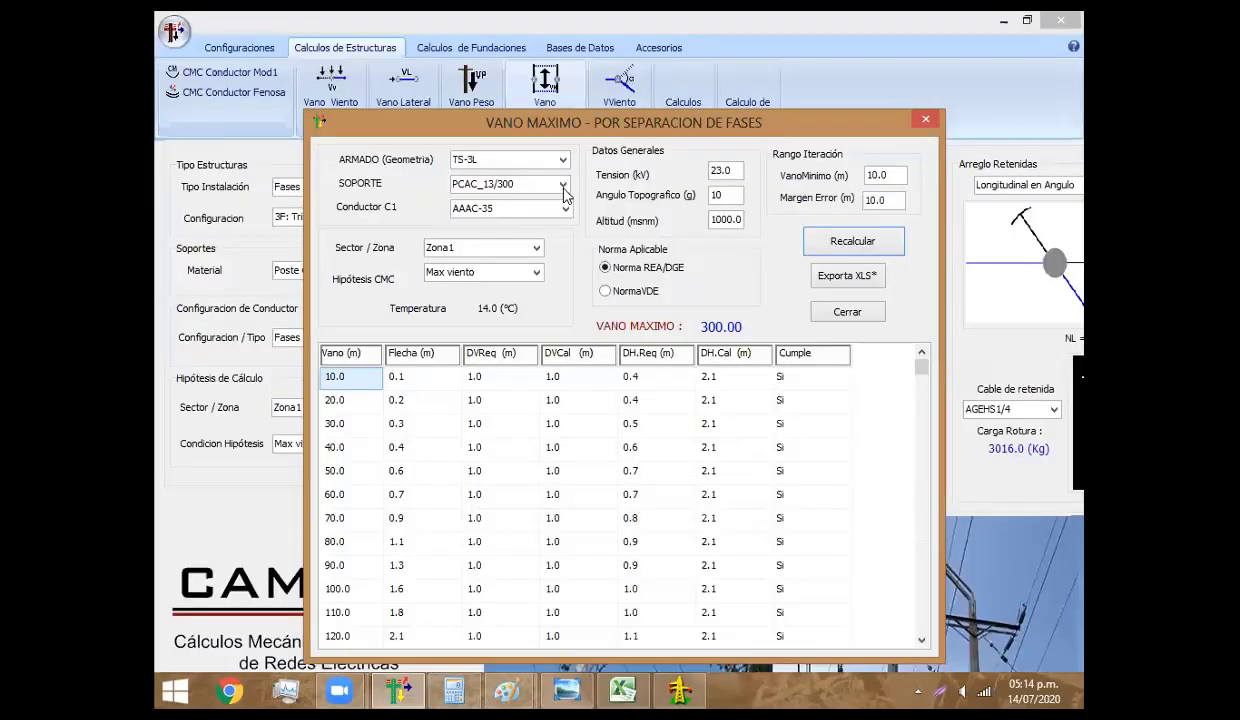
left_click(510, 159)
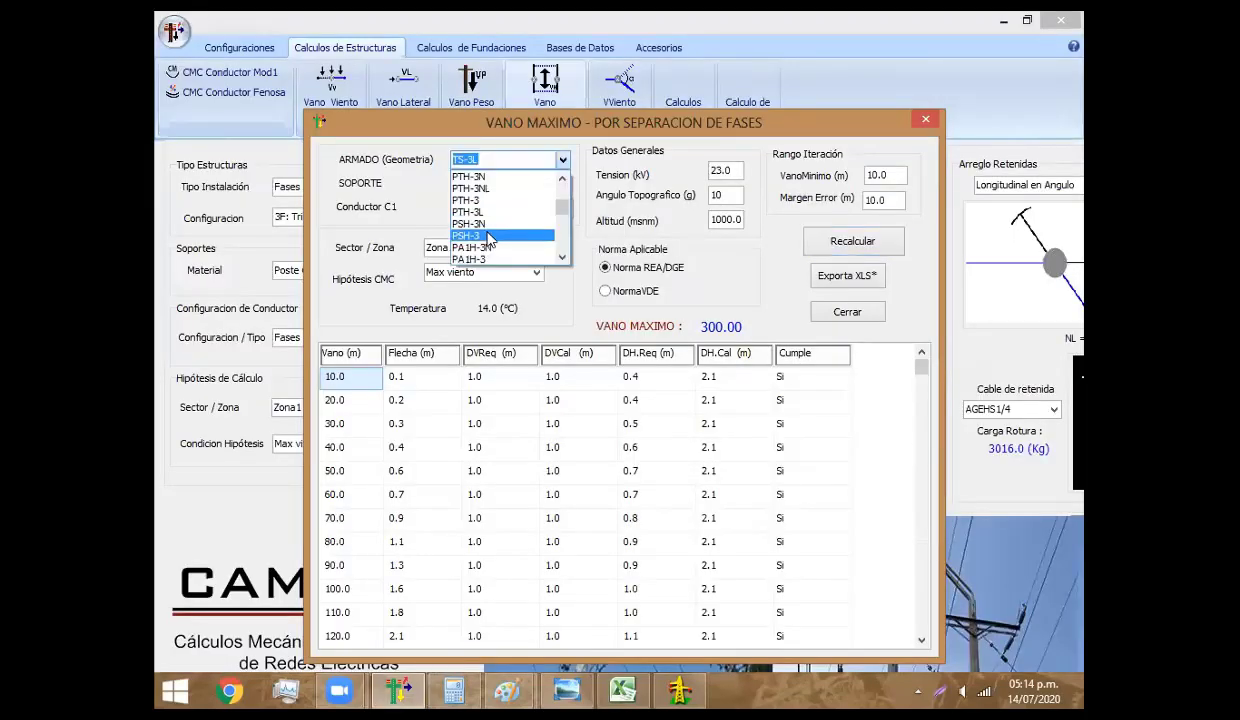
left_click(485, 235)
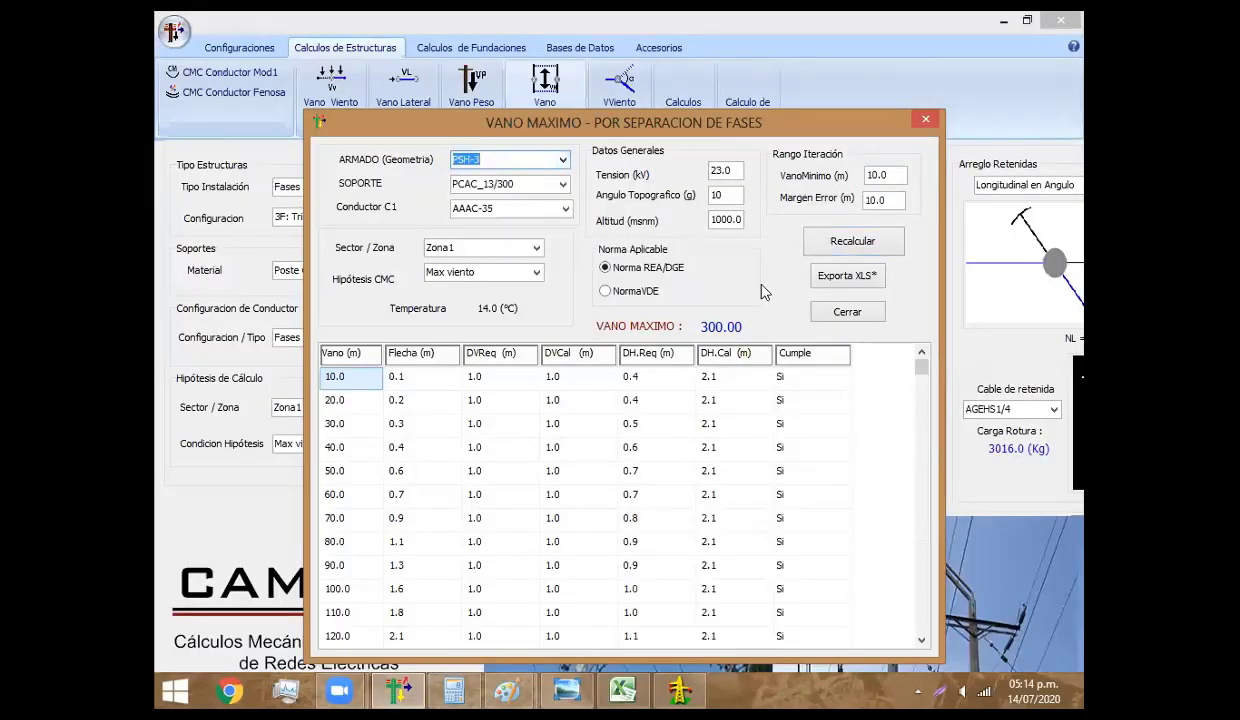
left_click(835, 245)
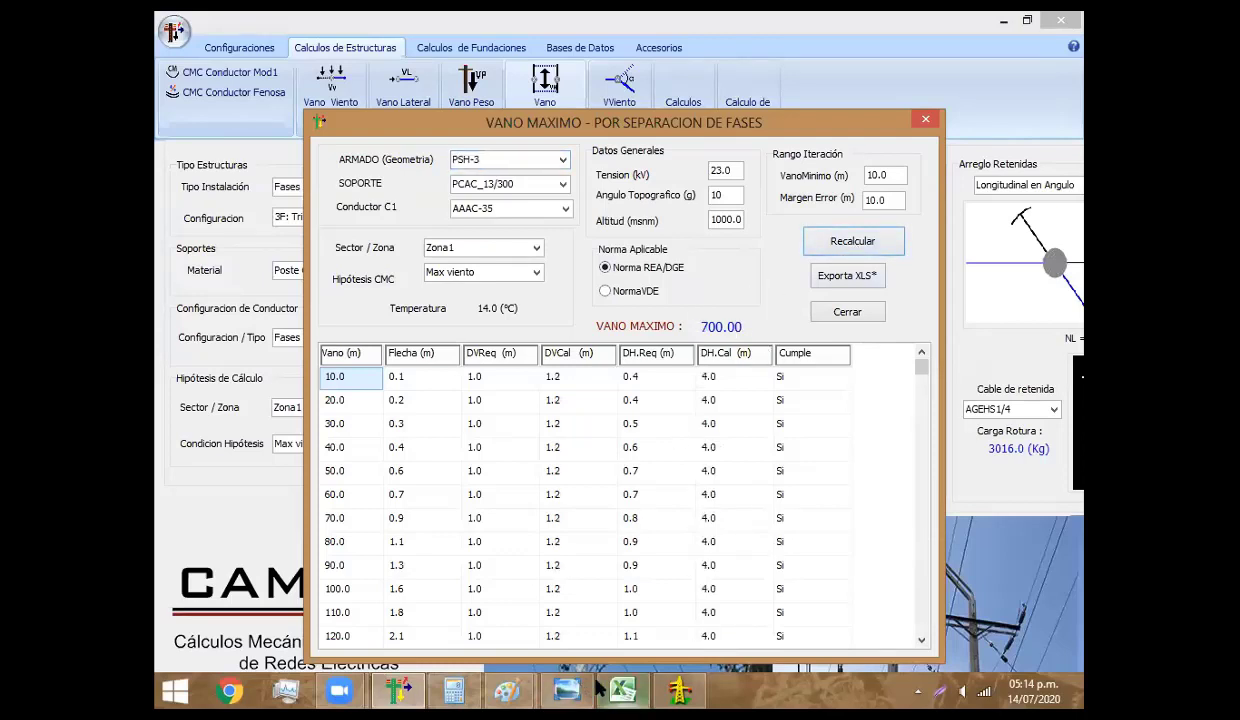
left_click(570, 525)
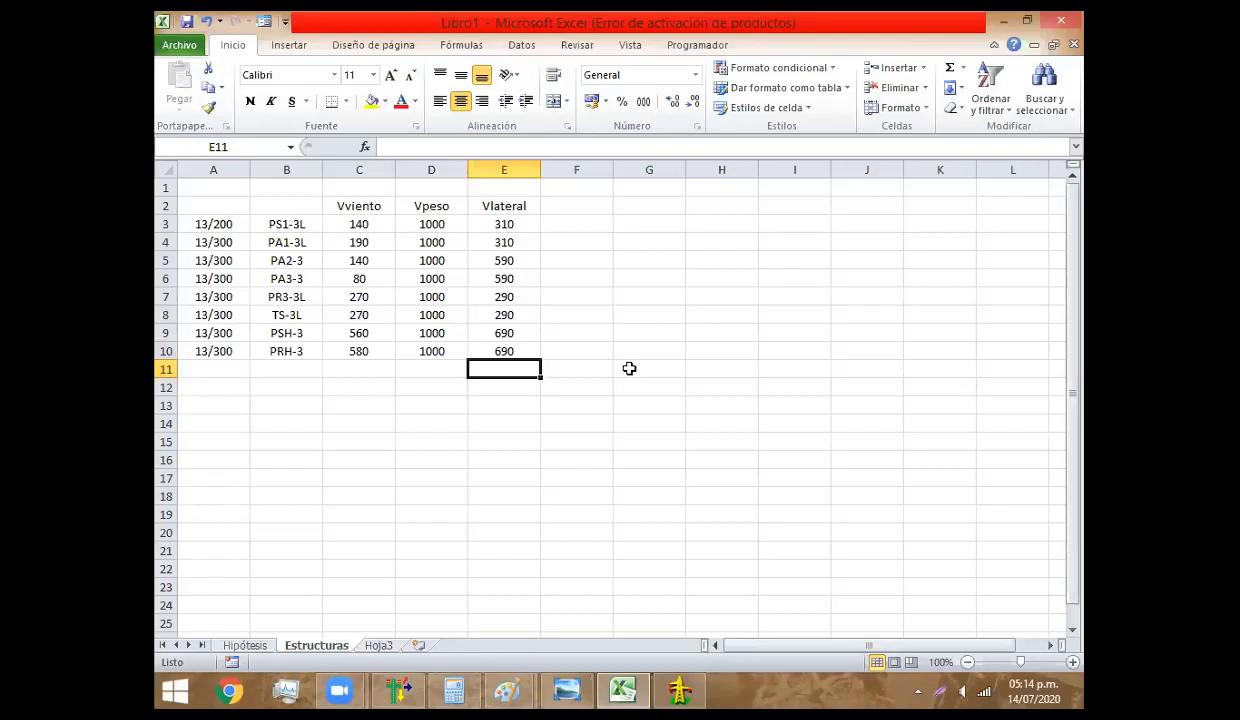
left_click(620, 688)
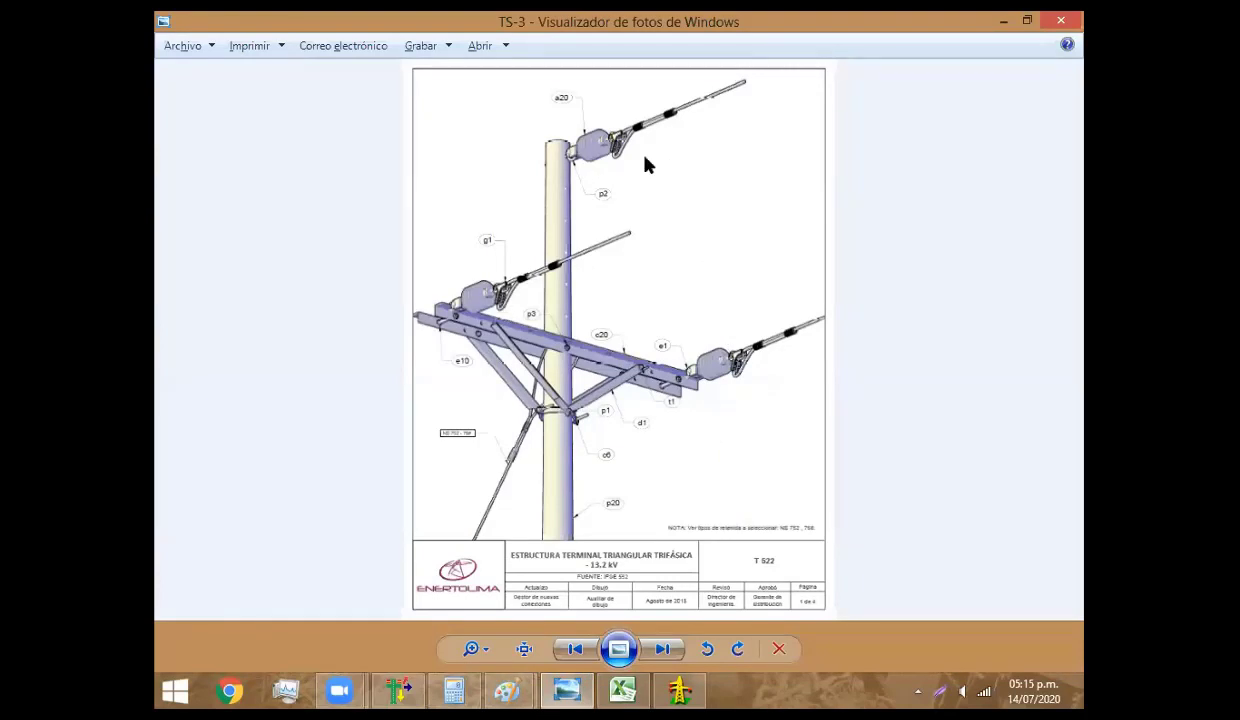
Browse the TS-3, PA2-3, PA3-3, PS1-3 and PRH-3 pole drawings, then return to CAMRELT
key("Right")
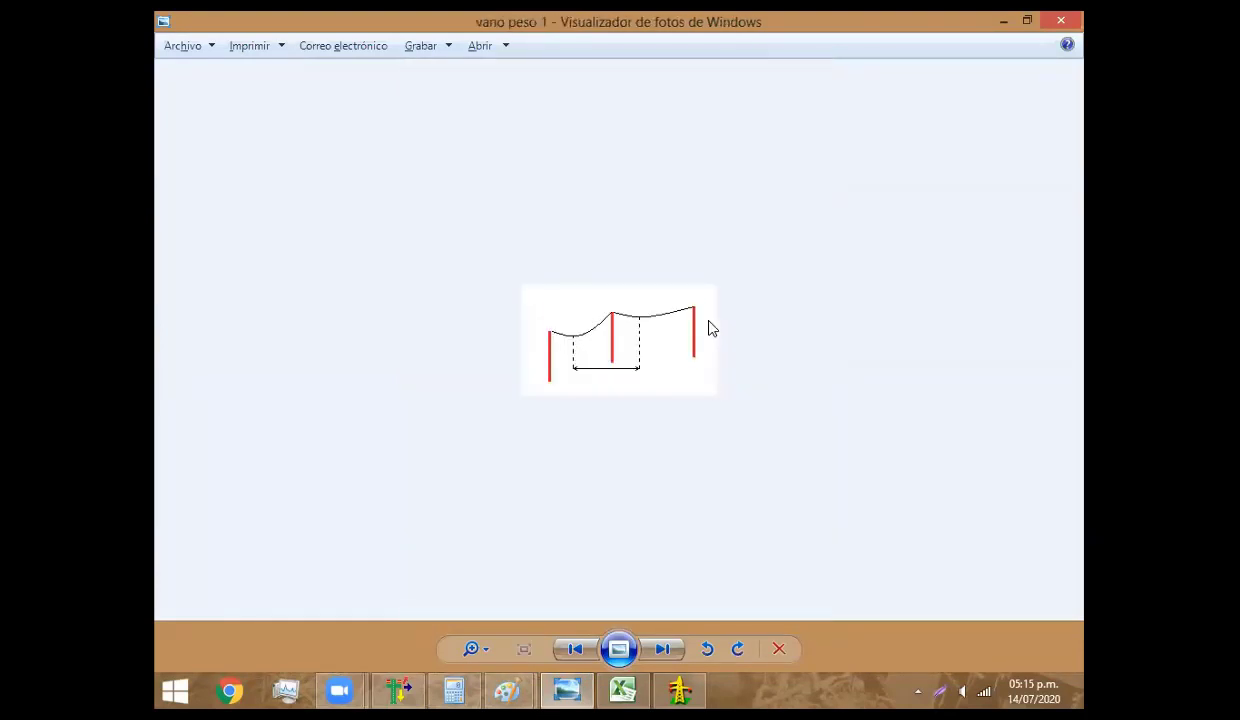
key("Right")
key("Right")
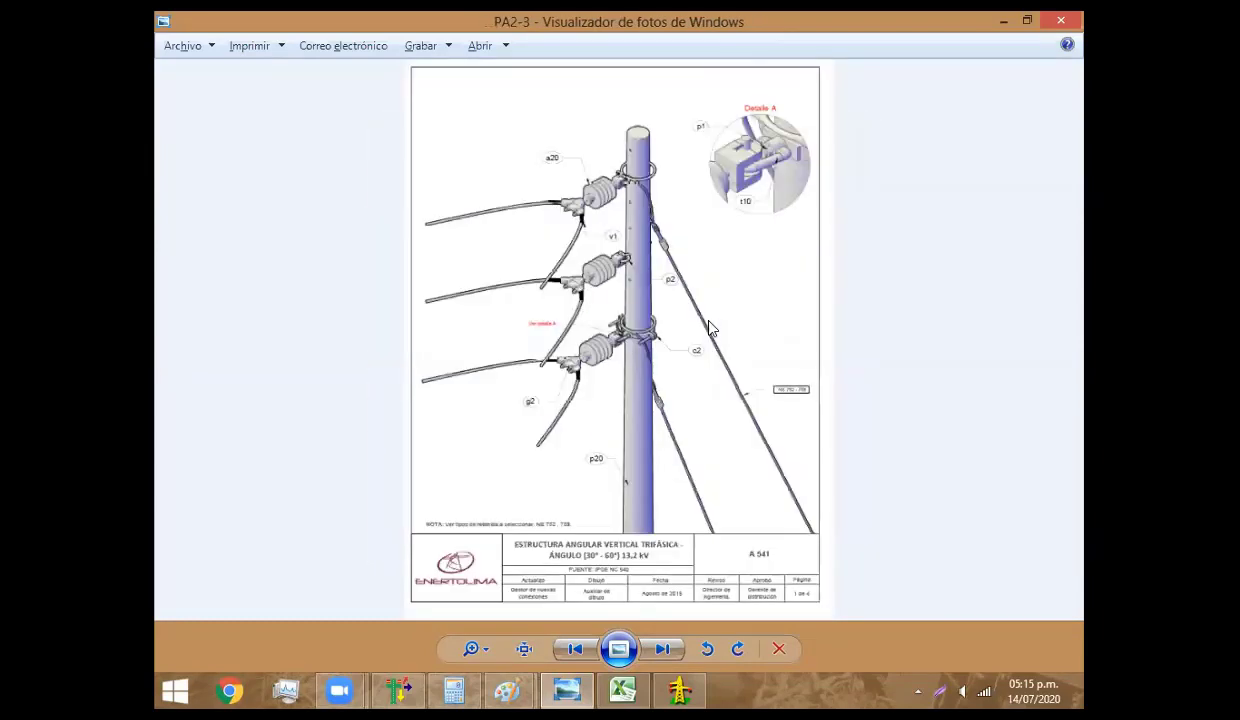
key("Right")
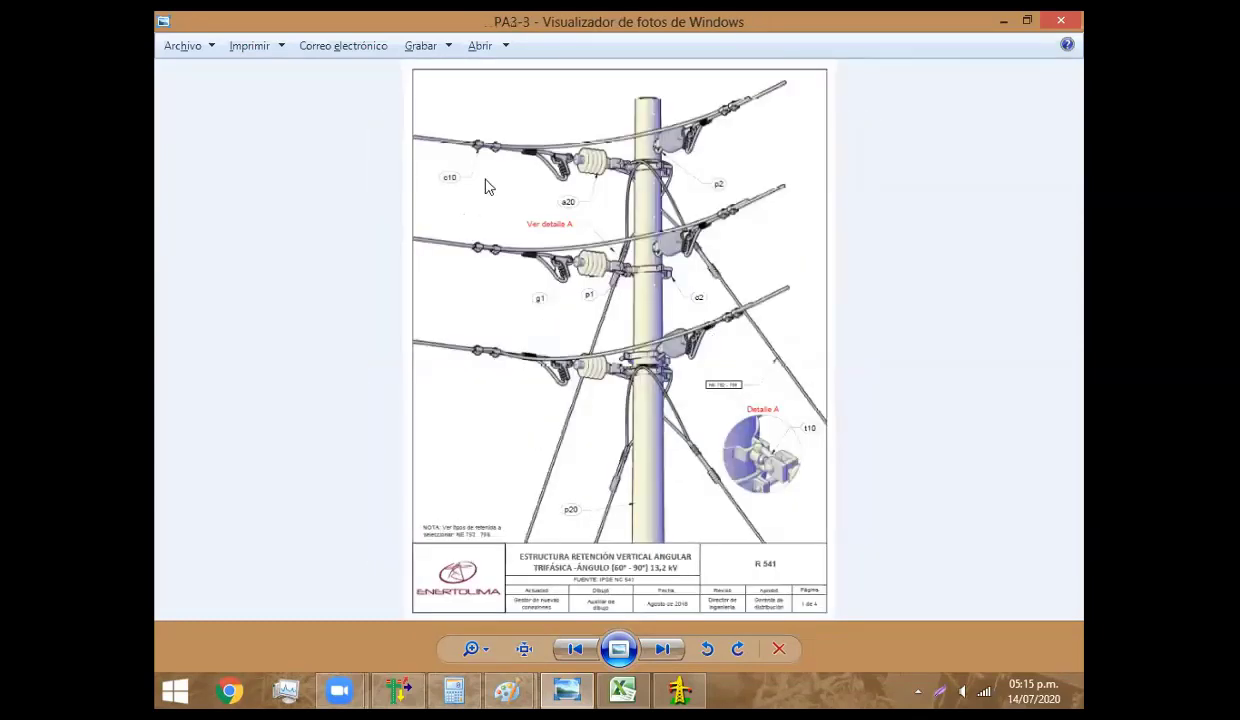
key("Right")
key("Right")
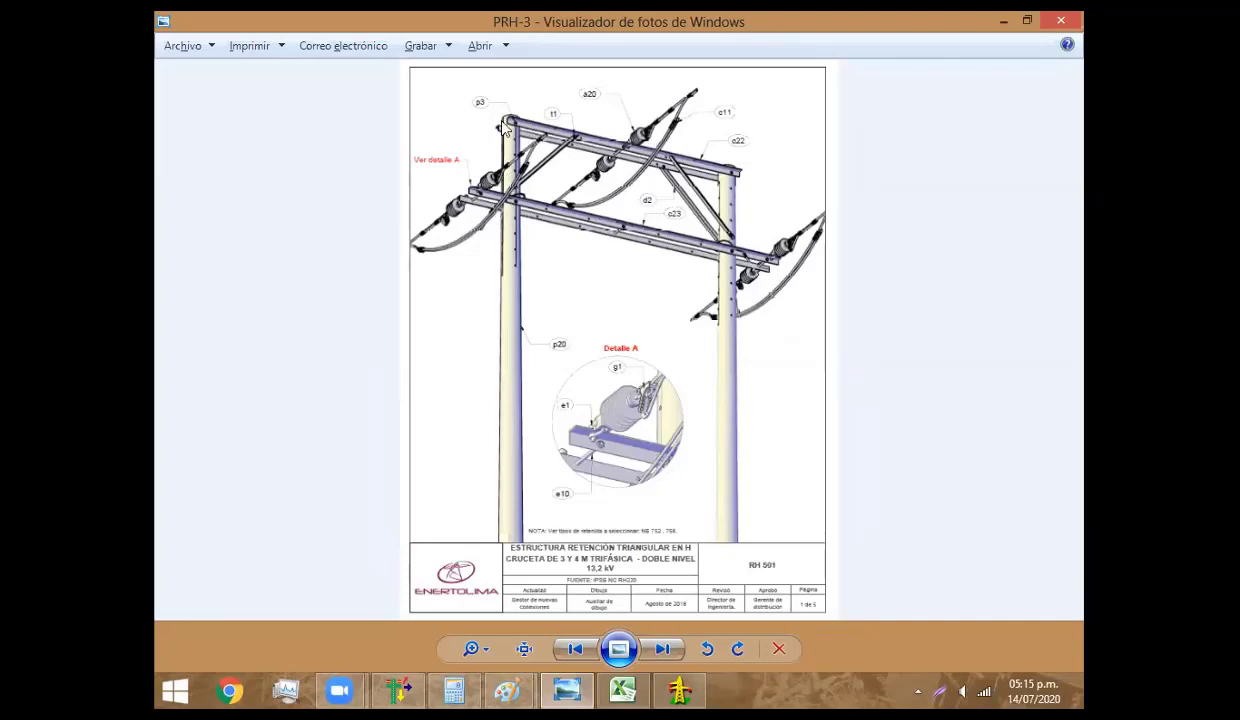
key("Right")
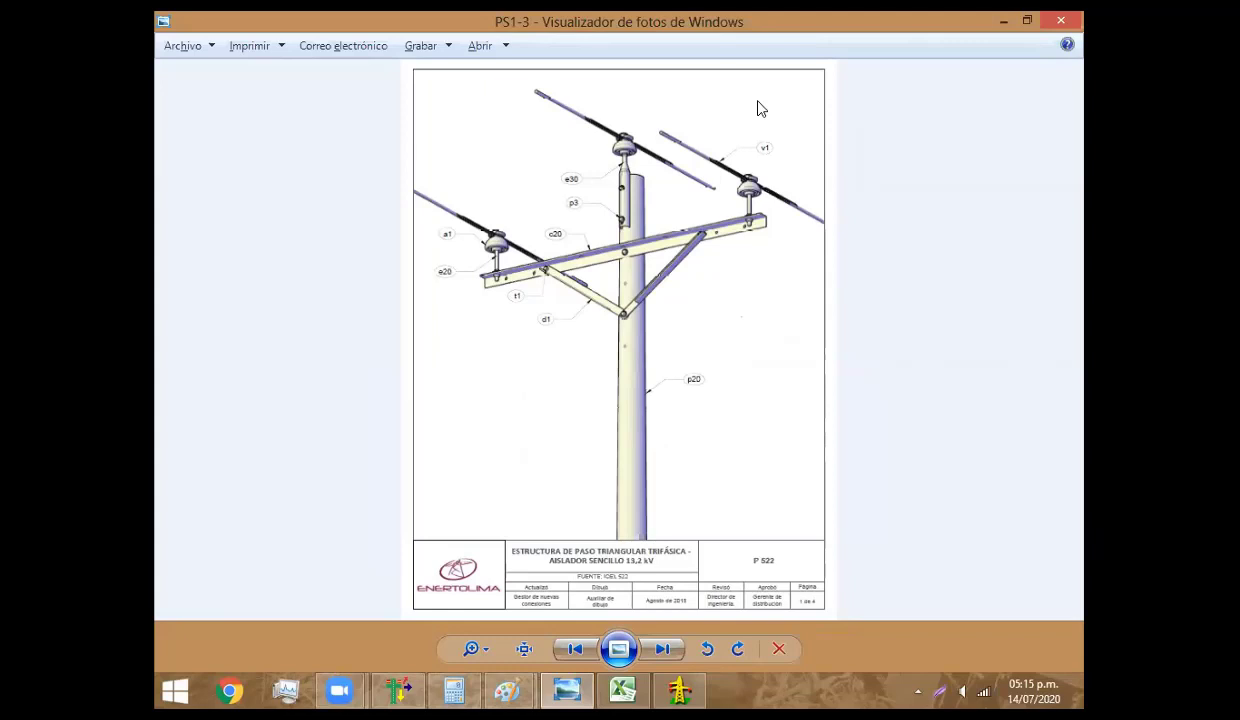
key("Right")
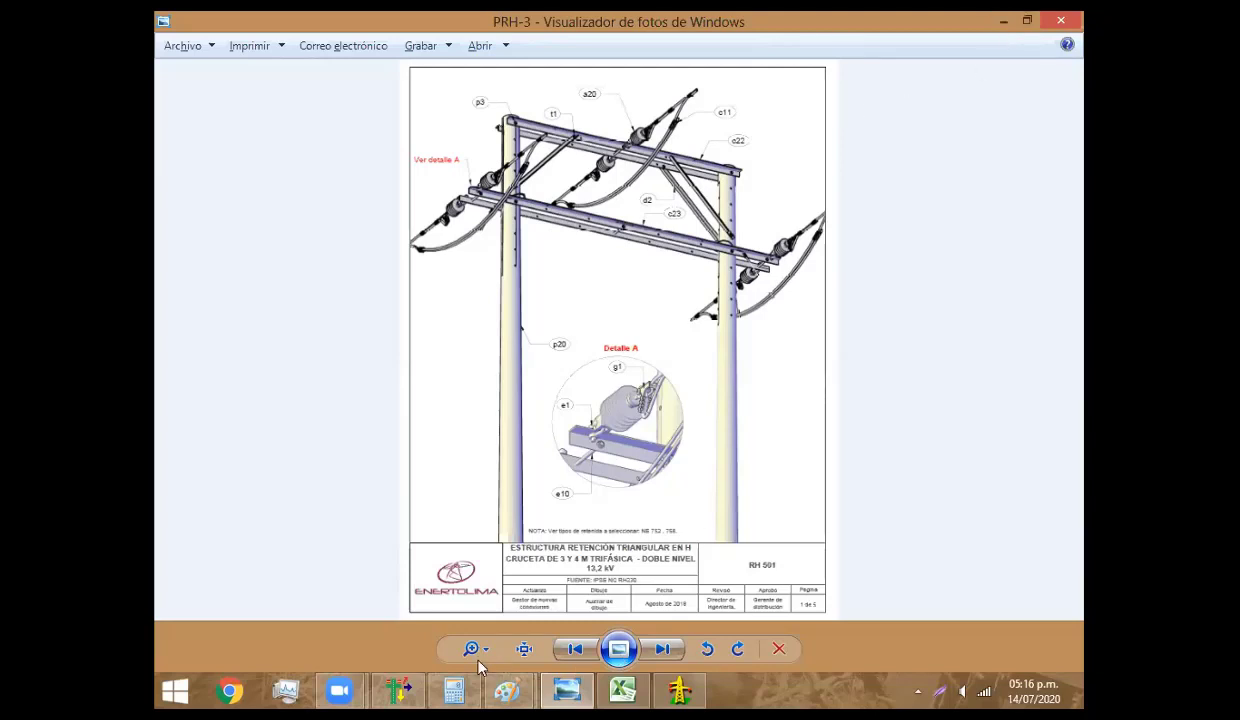
left_click(398, 688)
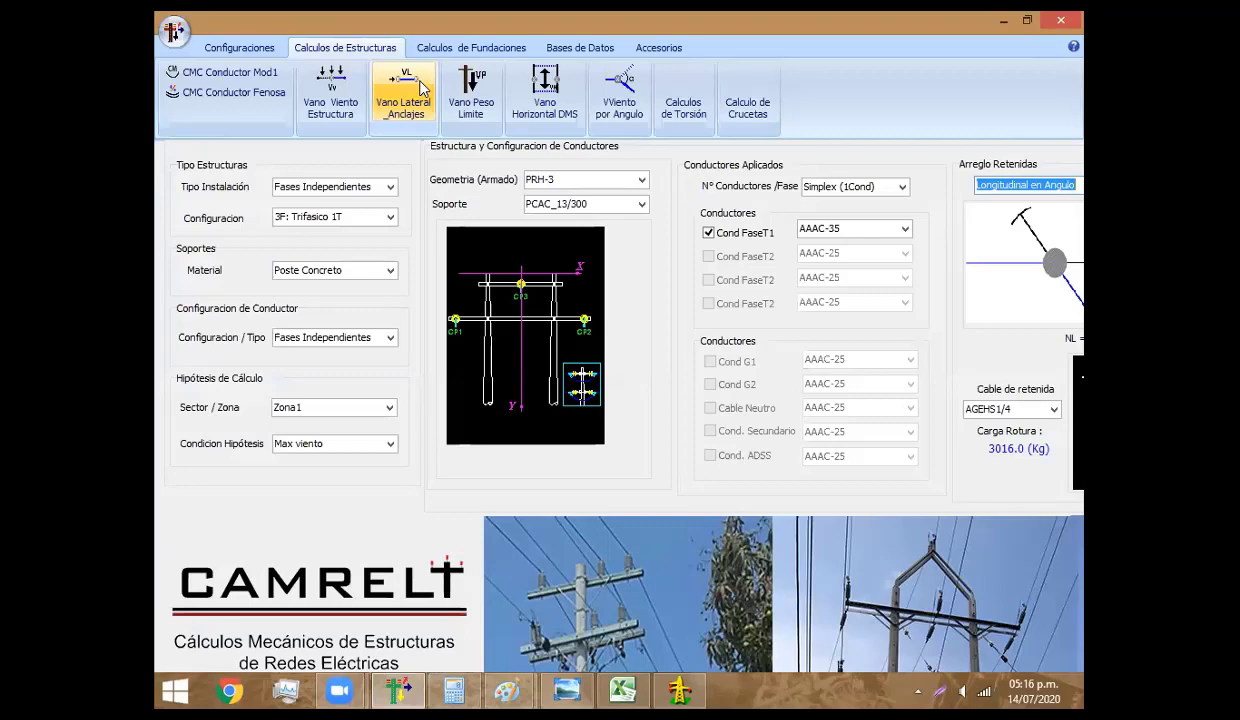
Bring up the longitudinal structure calculation and browse the ARMADO structure geometries
left_click(421, 86)
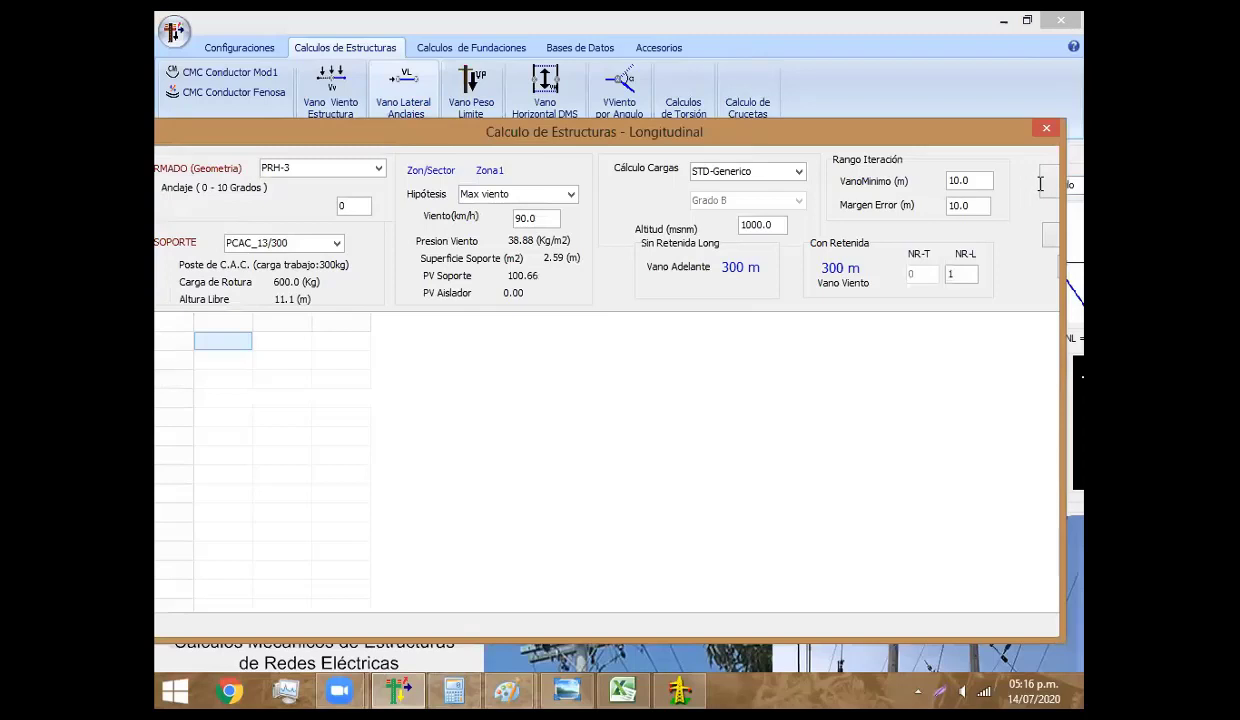
left_click(1045, 183)
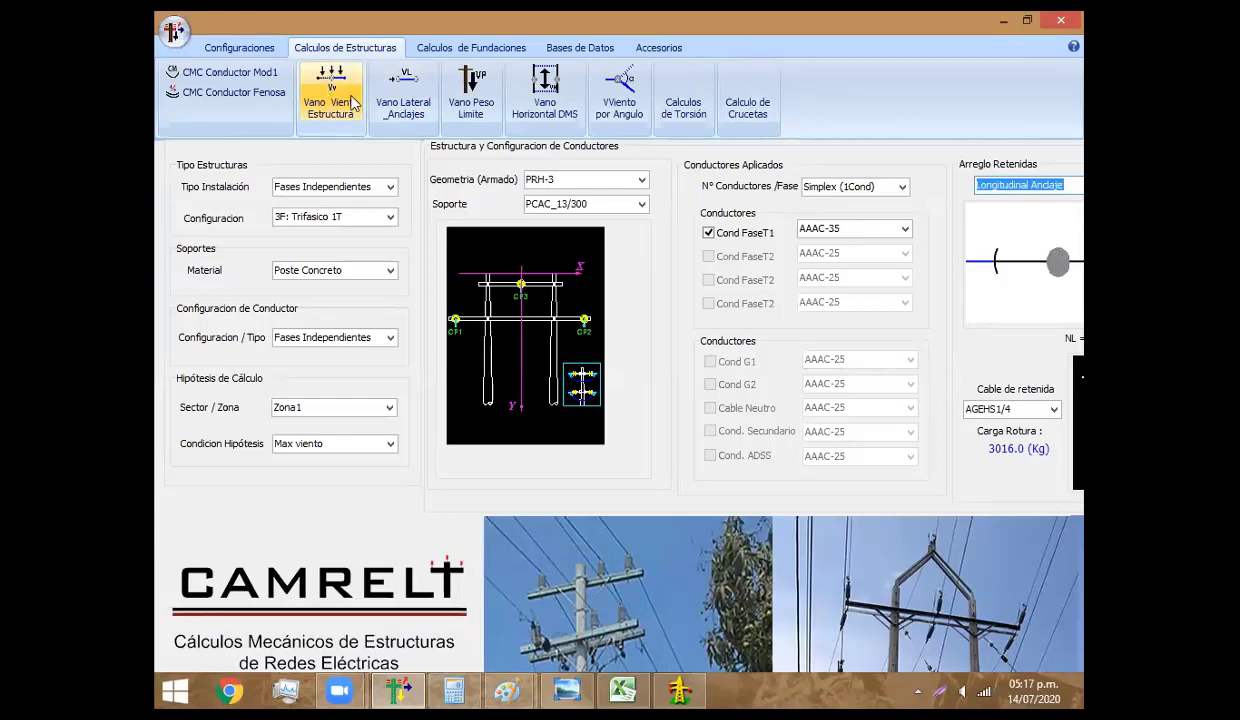
left_click(613, 96)
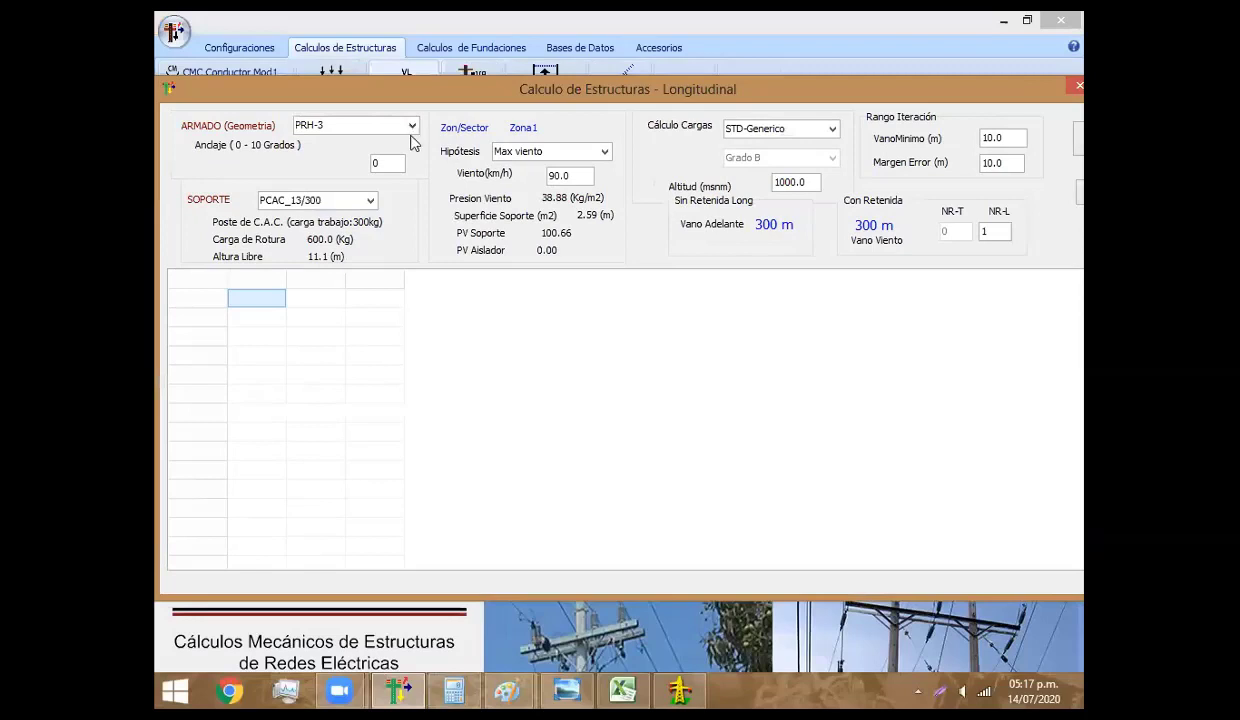
left_click(411, 125)
scroll(408, 178, "up", 1)
scroll(408, 178, "up", 1)
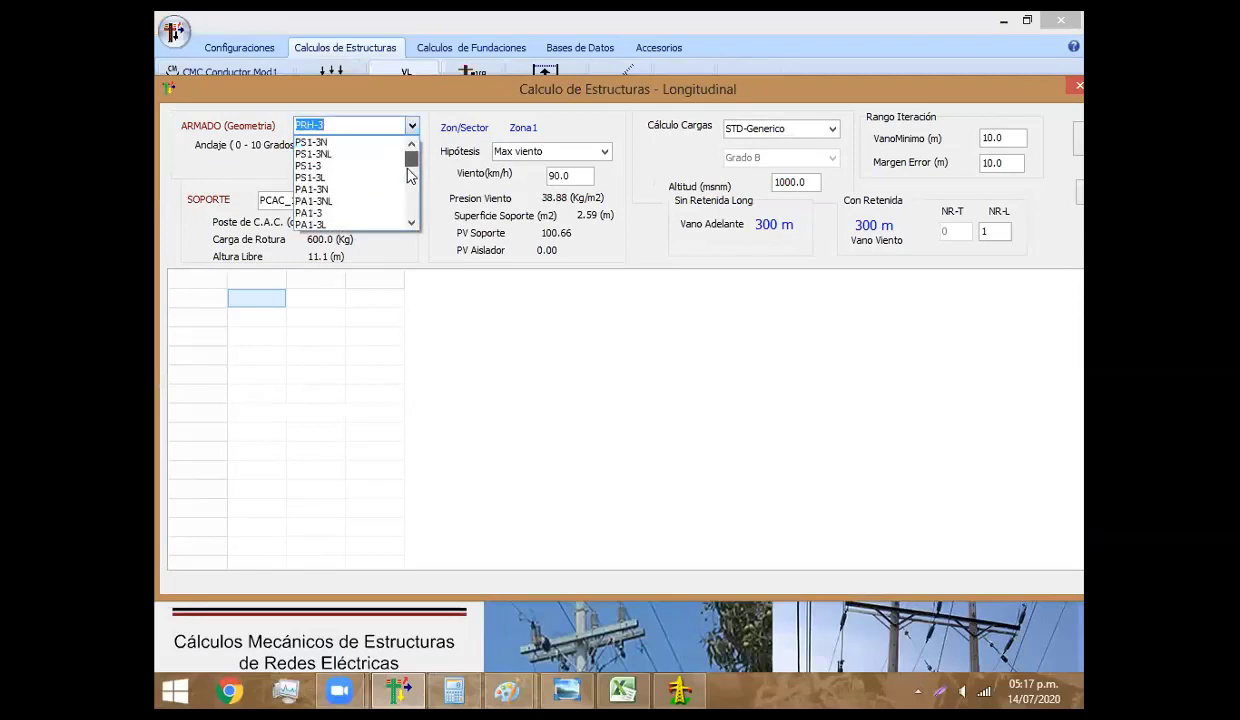
scroll(415, 200, "up", 1)
scroll(408, 185, "down", 1)
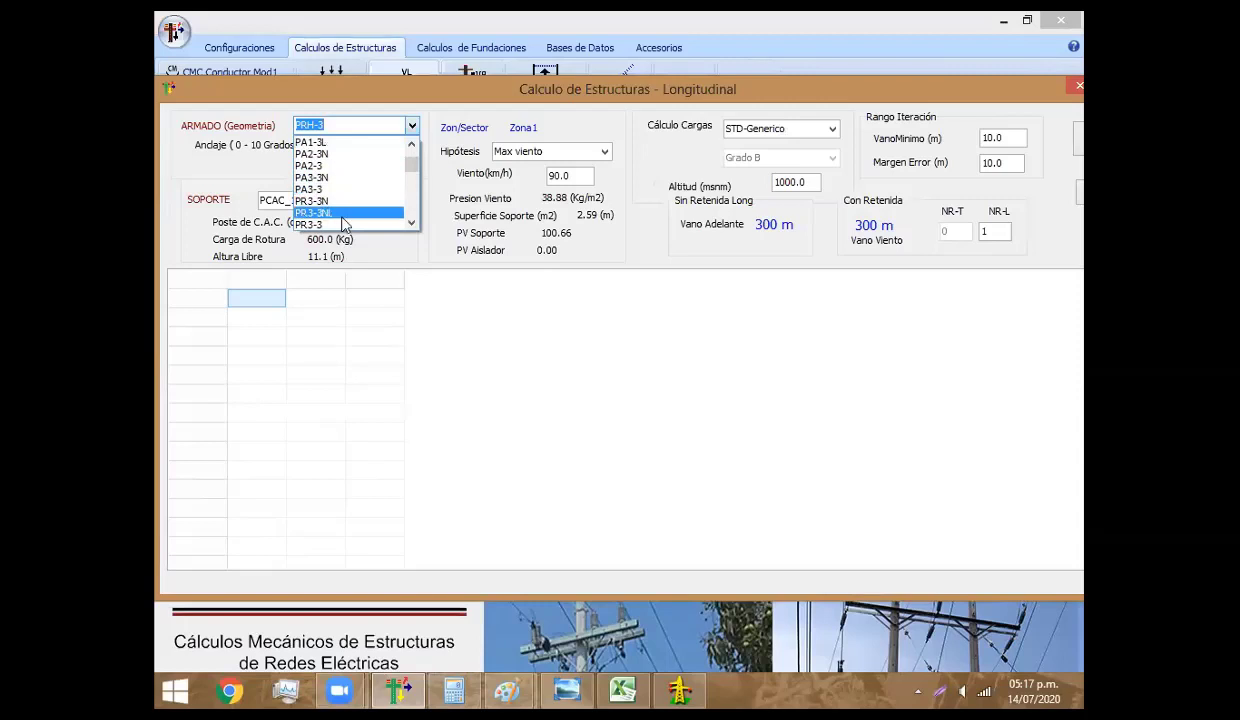
scroll(338, 197, "down", 1)
Calculate structure PR3-3L, then bring up the conductor mechanical calculation table
left_click(339, 202)
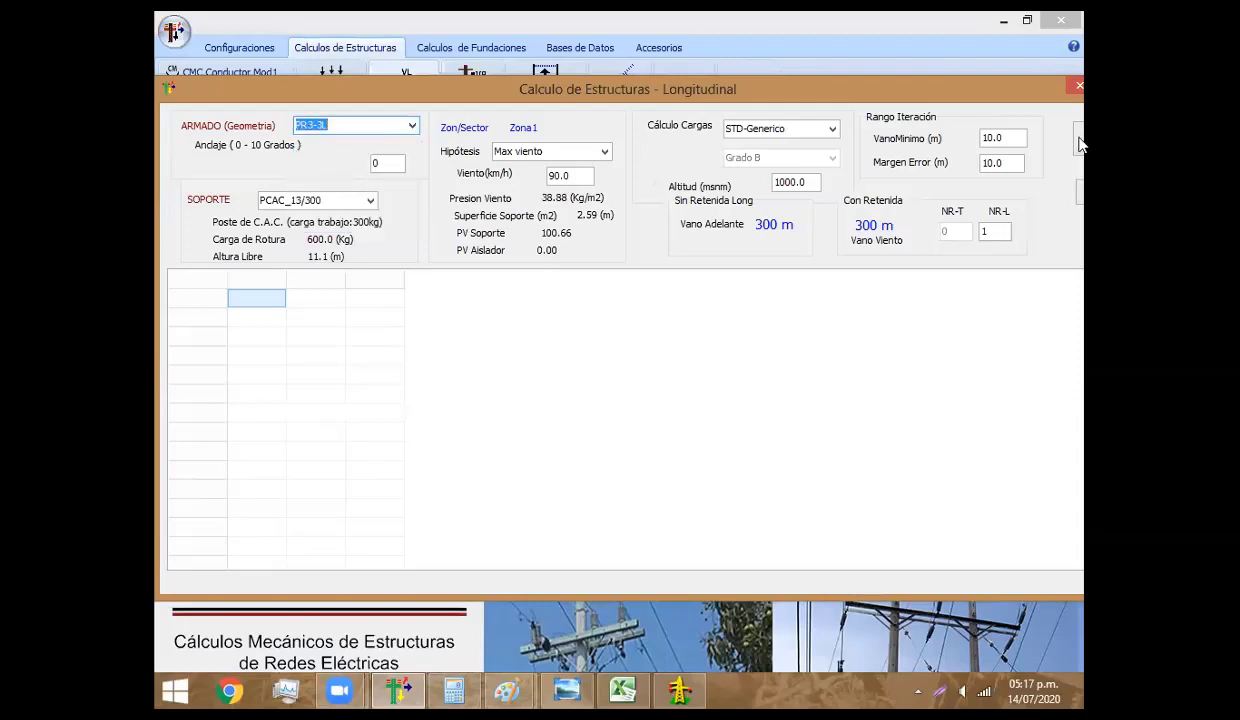
left_click(1079, 140)
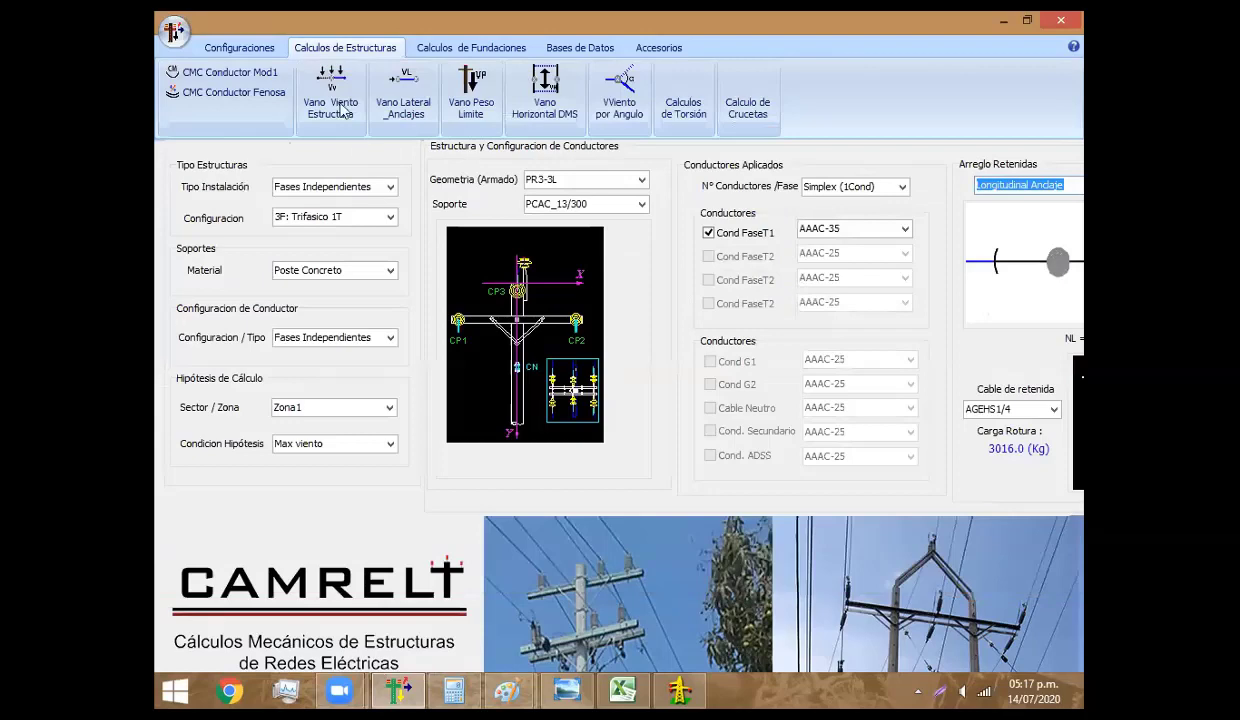
left_click(258, 78)
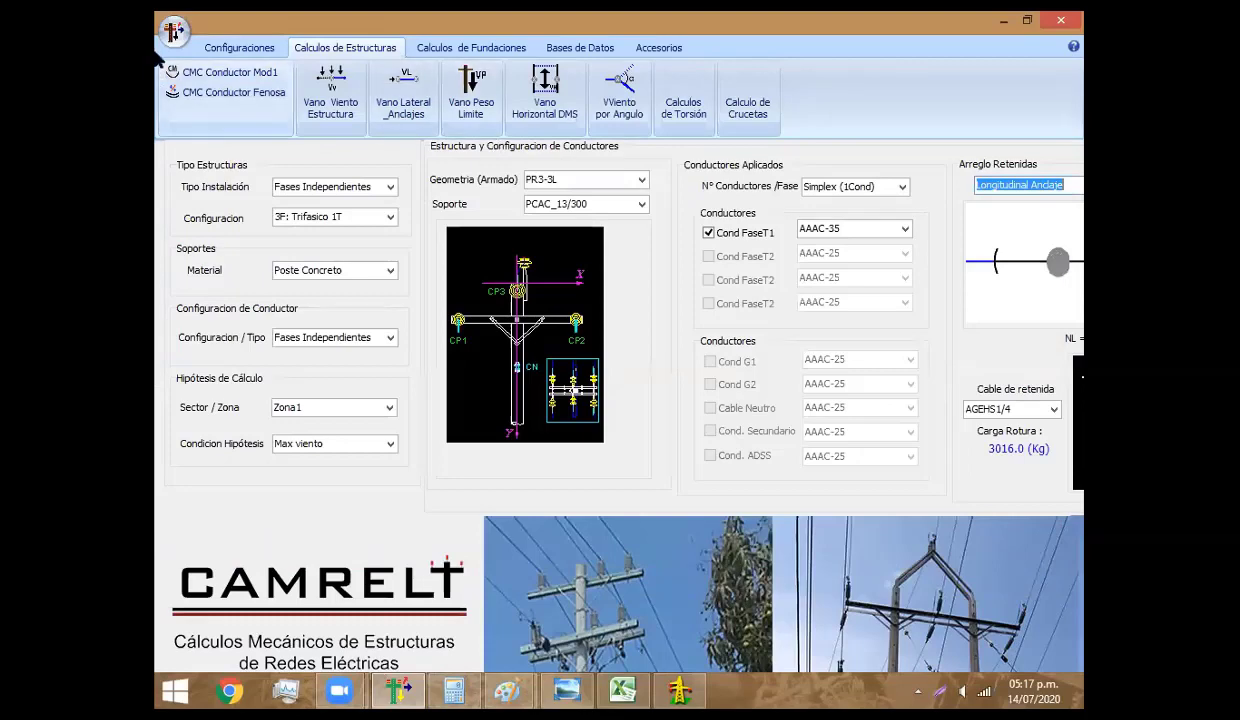
left_click(727, 126)
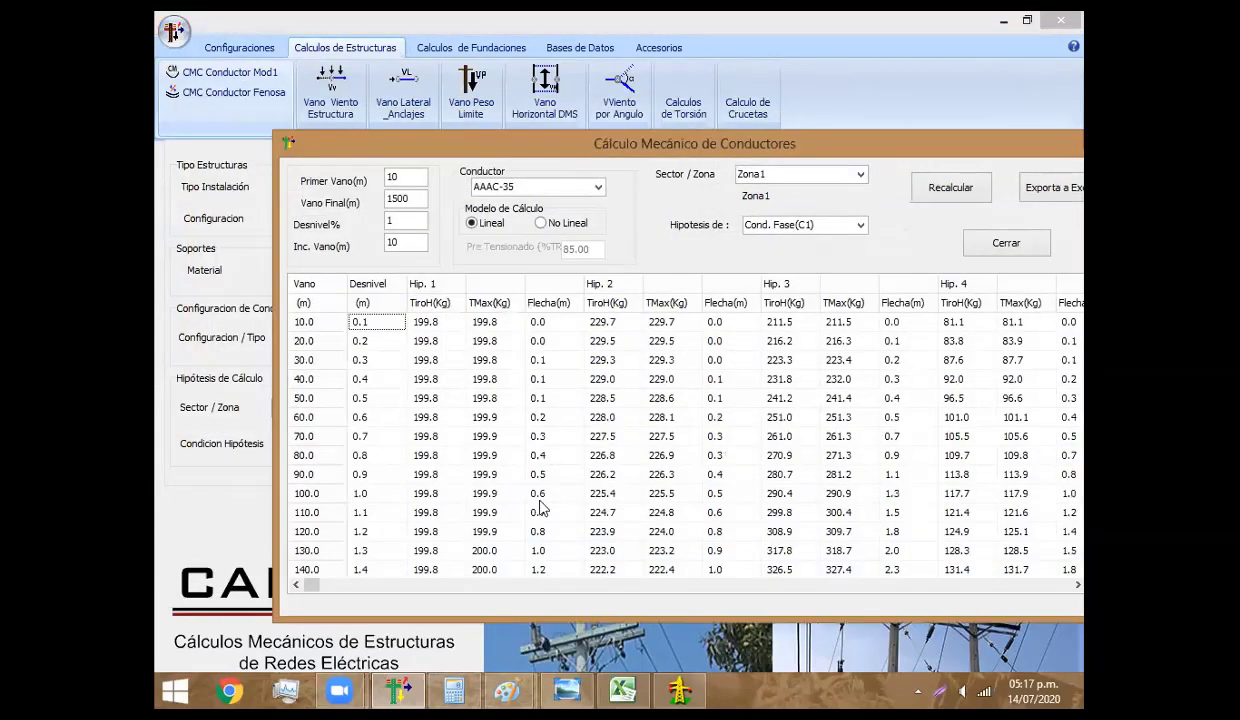
Inspect the Hip. 2 sag and Hip. 3 tension in the 120.0 m span row
left_click(540, 508)
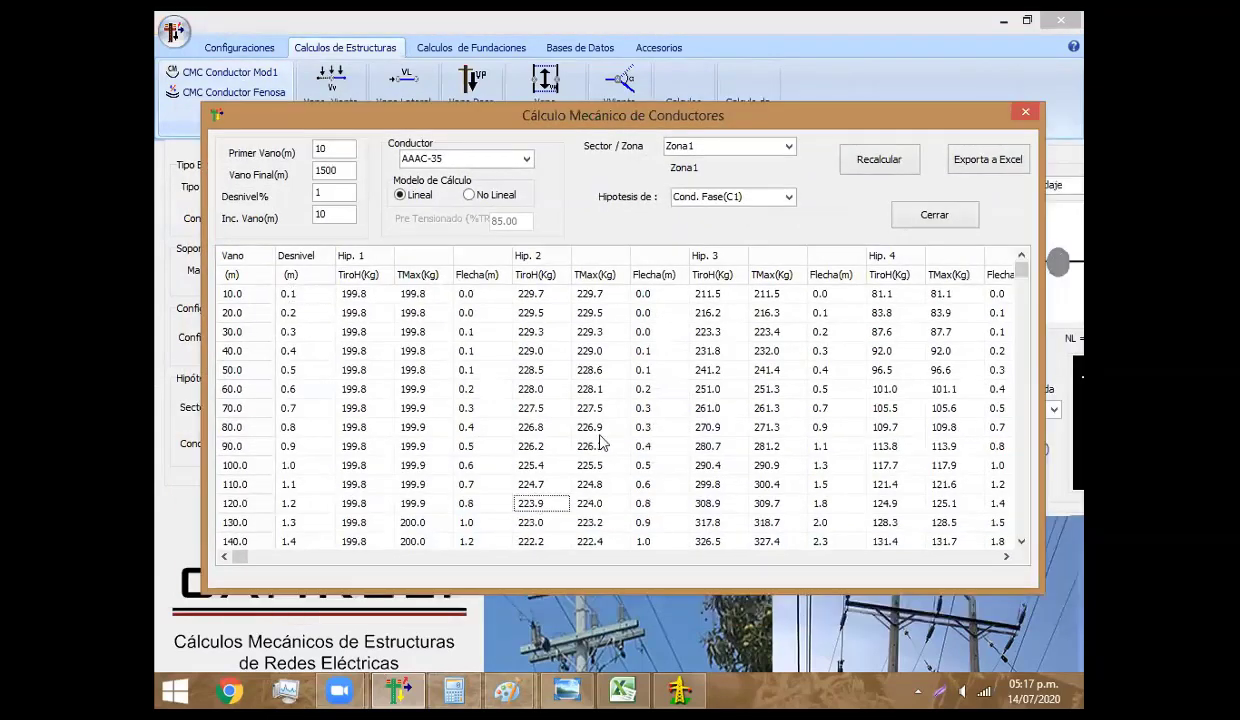
key("Right")
key("Right")
key("Right")
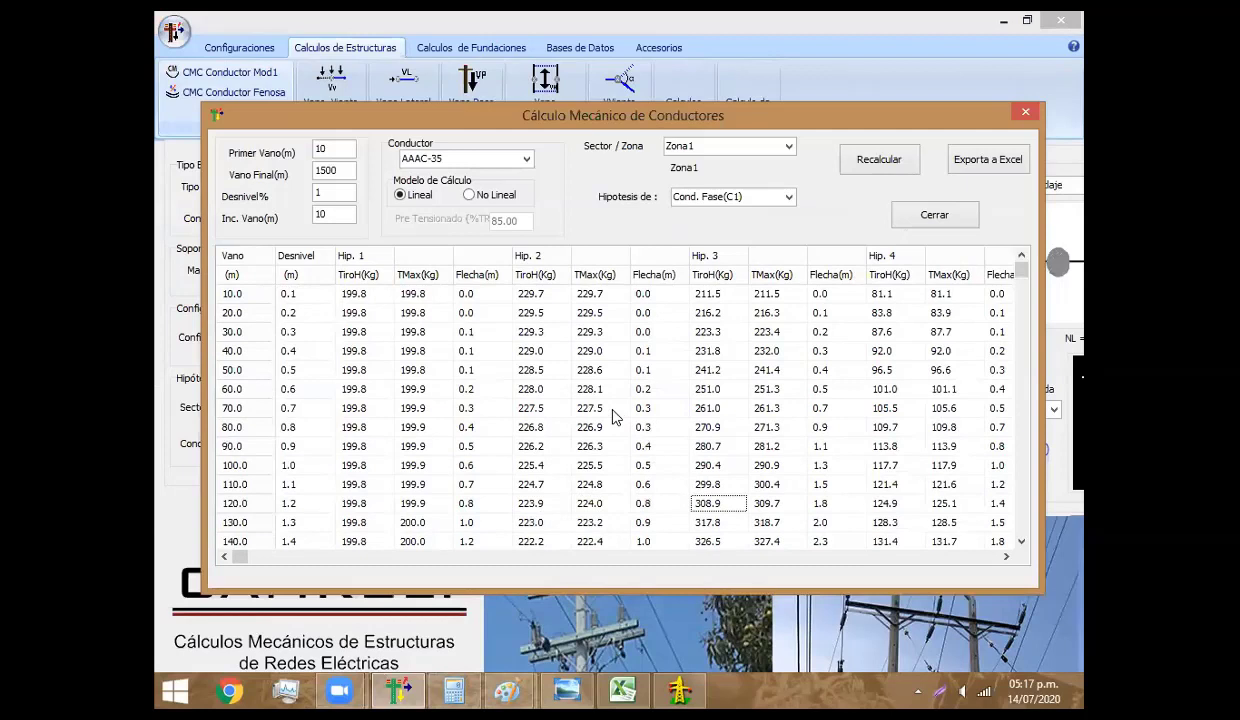
key("Right")
key("Right")
key("Left")
key("Left")
key("Left")
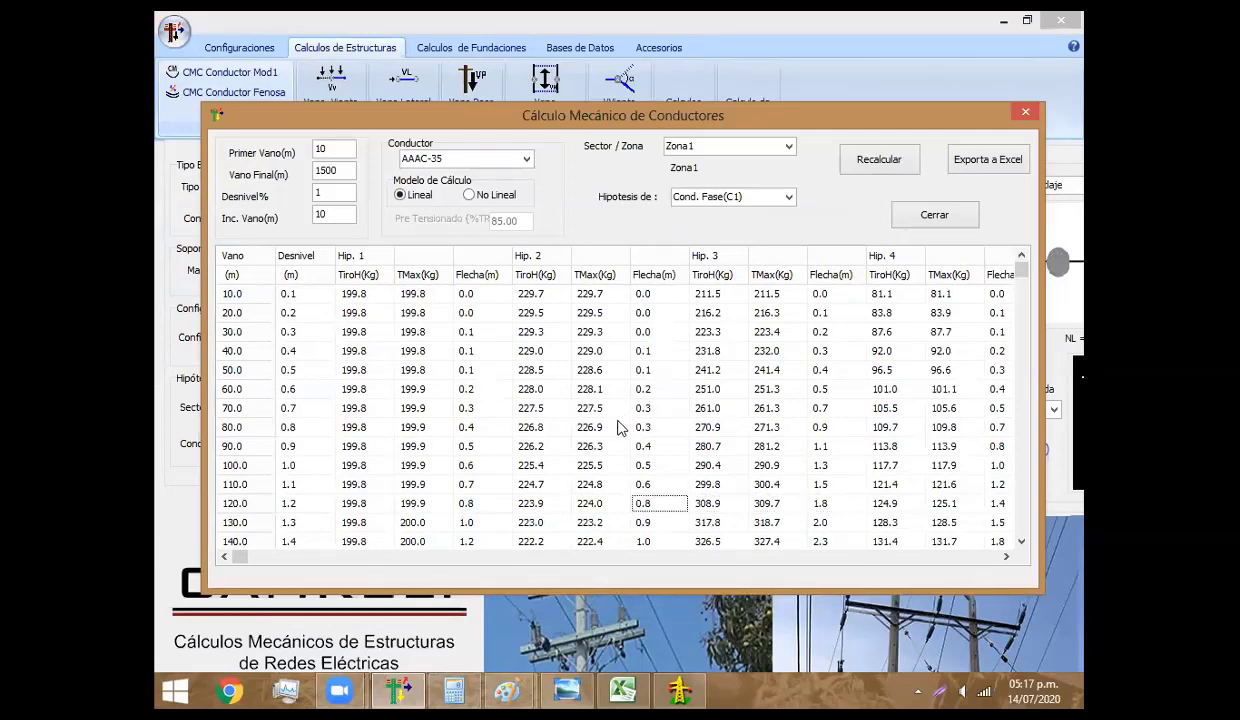
key("Right")
key("Right")
key("Left")
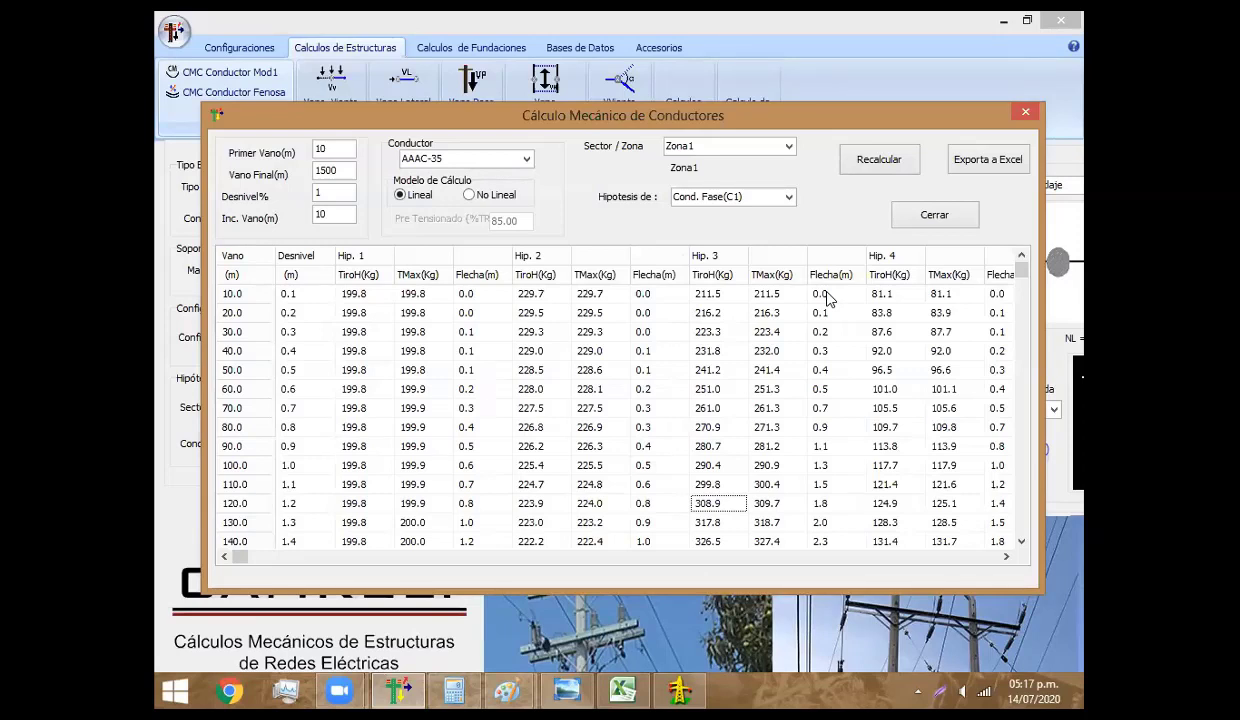
Check the Hip. 4 sag and maximum tension at the 120 m span
left_click(828, 503)
left_click(995, 504)
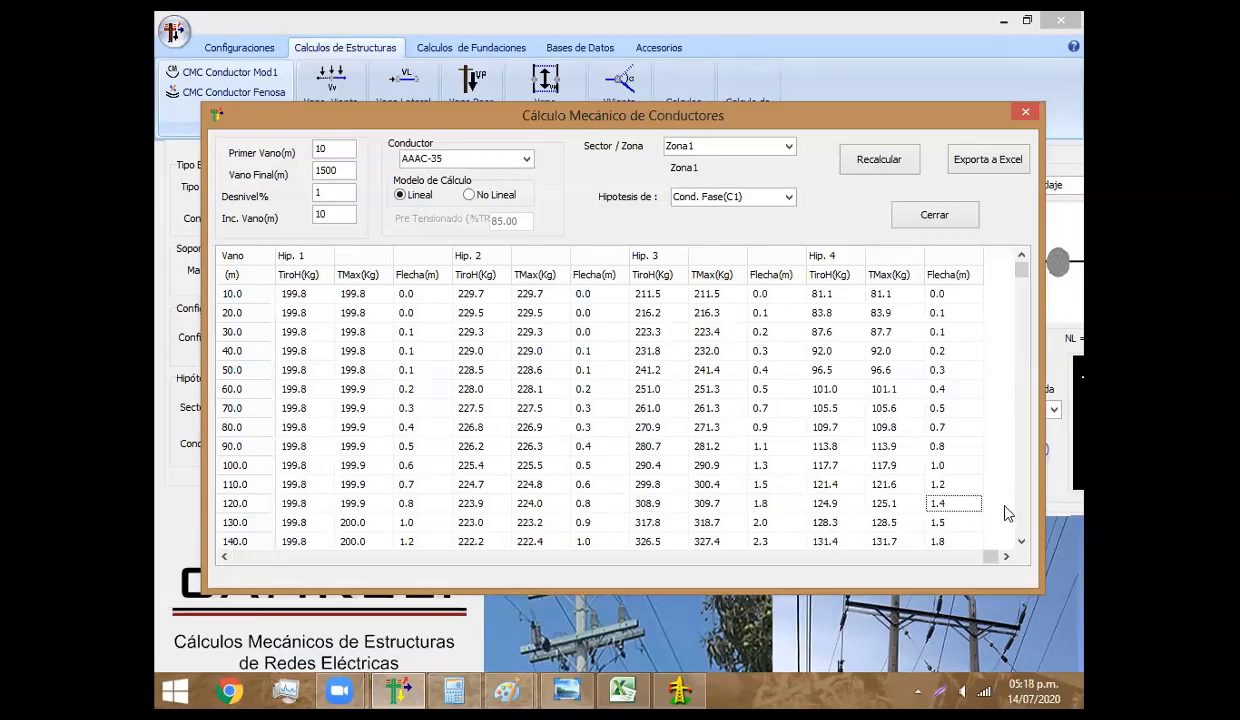
left_click(894, 505)
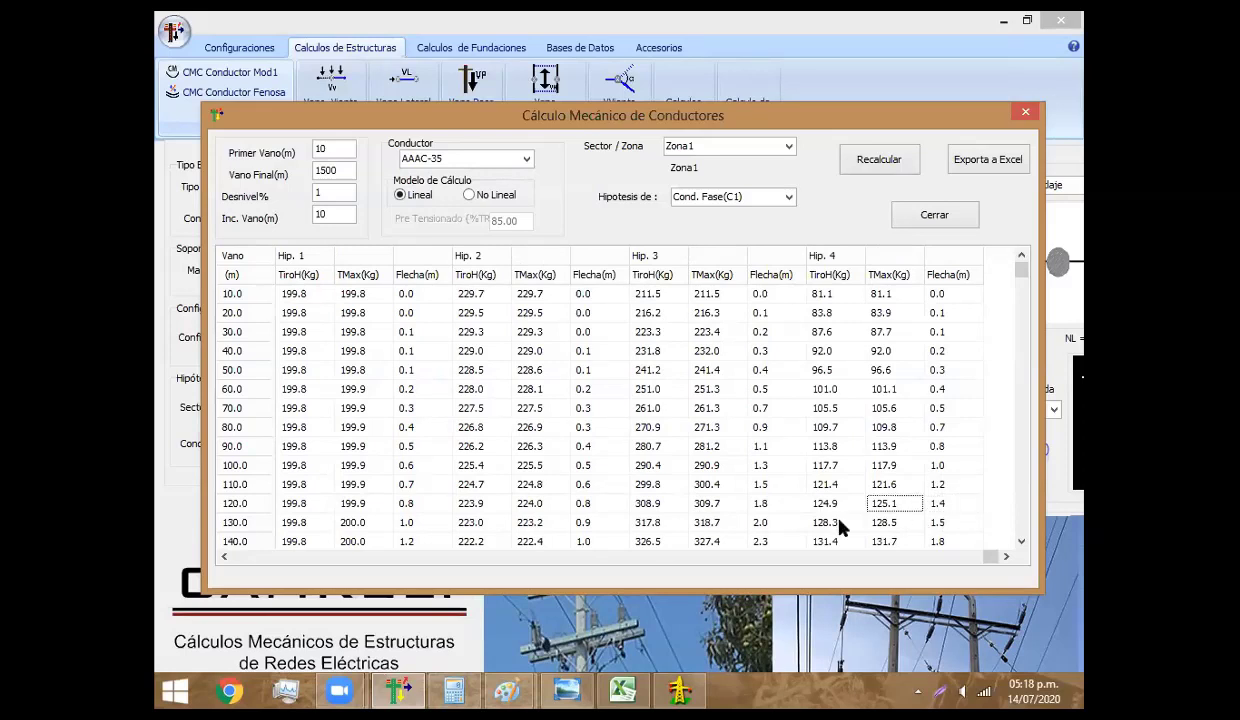
key("Left")
key("Left")
key("Left")
key("Left")
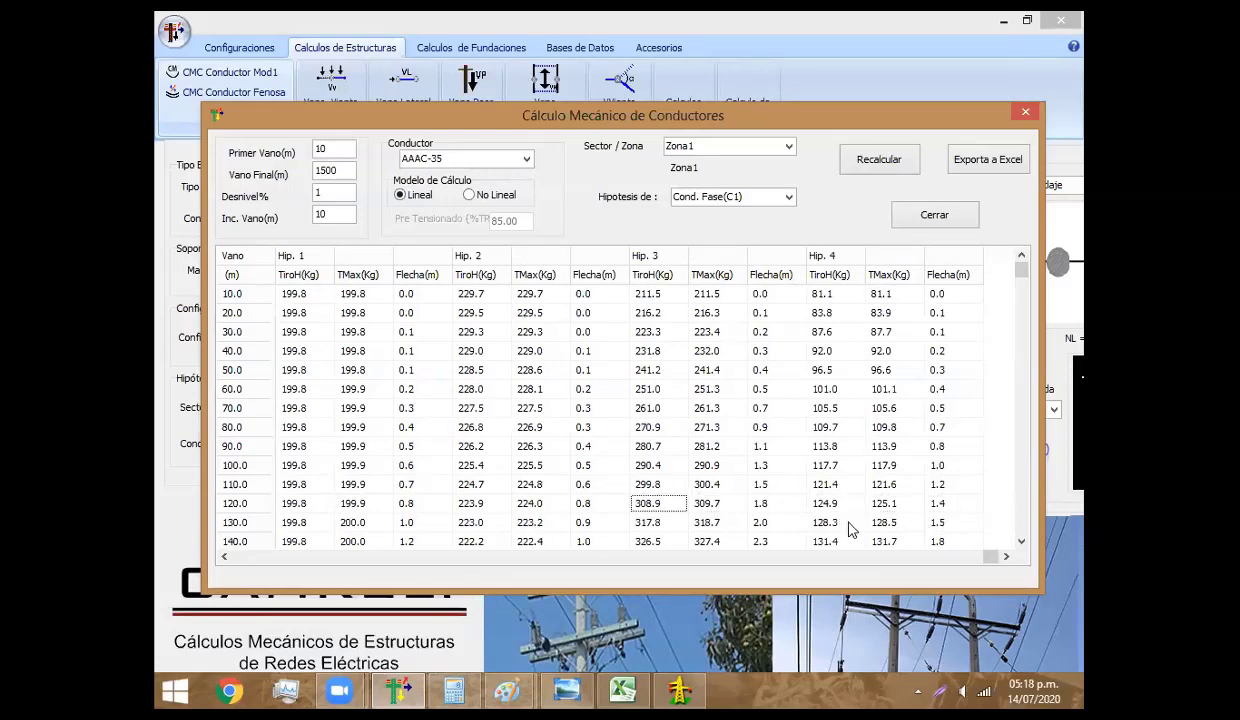
key("Left")
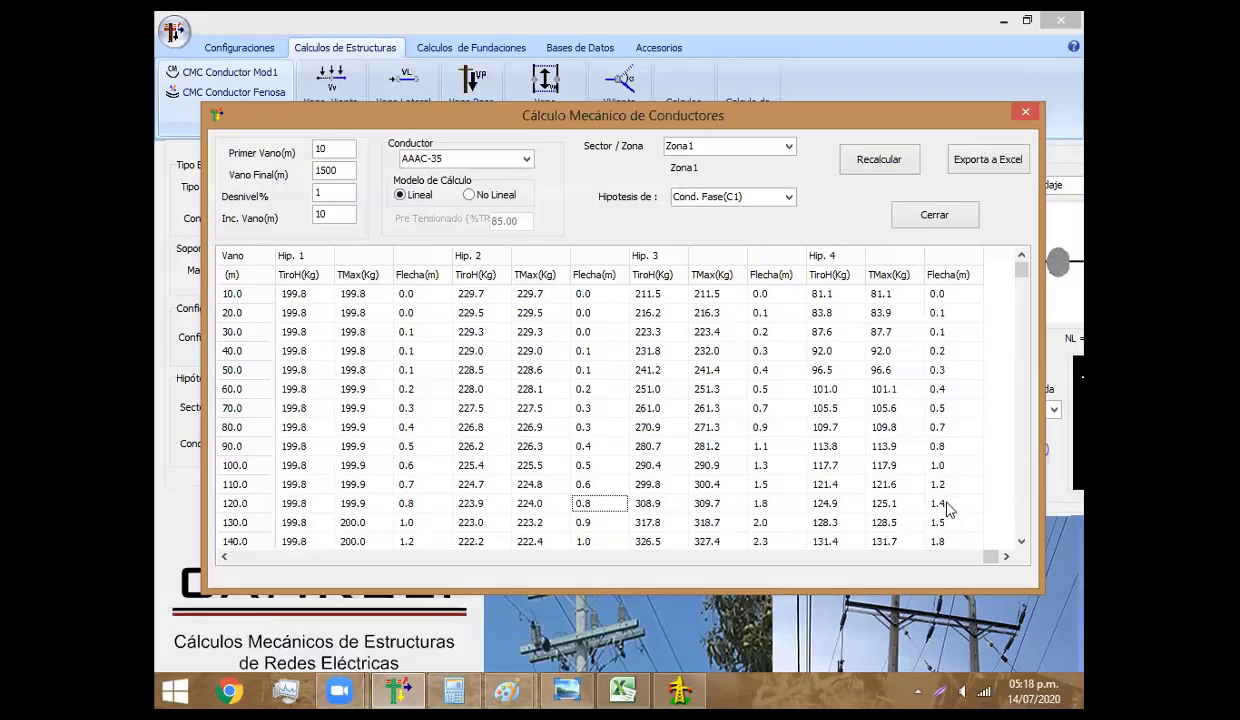
Review the 120 m Desnivel and Hip. 3 tensions, then close the conductor table
key("Left")
key("Left")
key("Left")
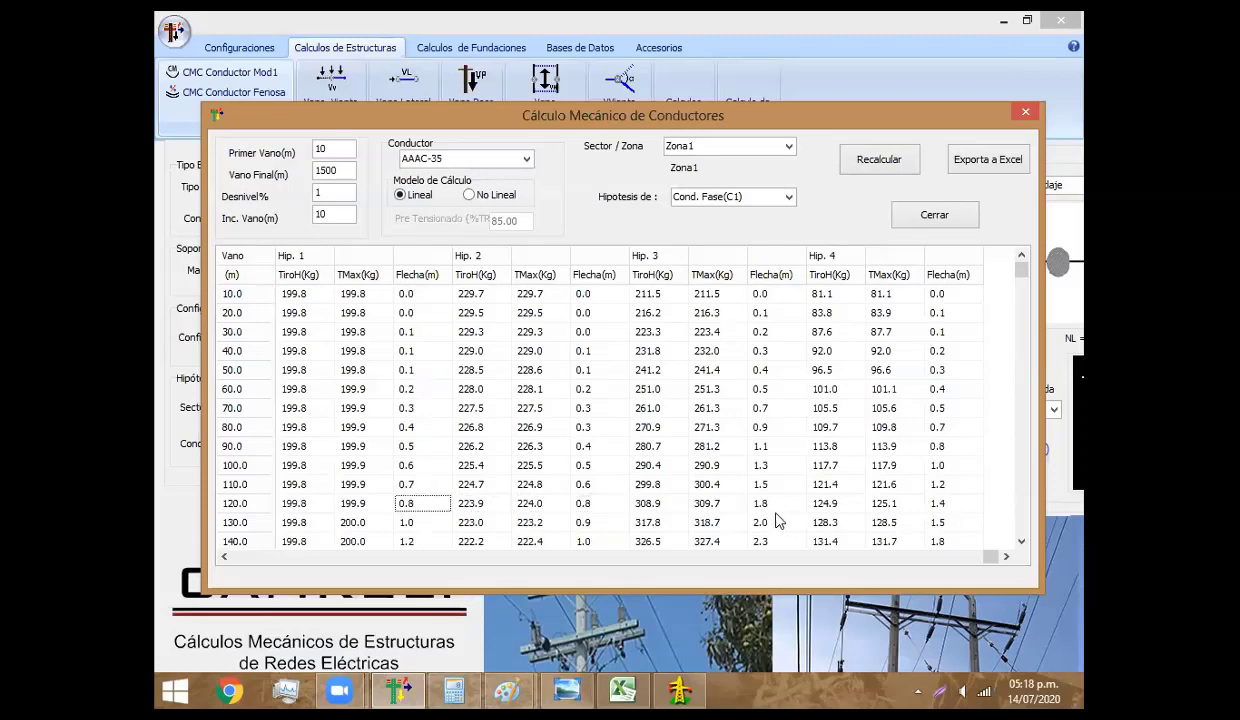
key("Left")
key("Left")
key("Left")
key("Right")
key("Right")
key("Right")
key("Right")
key("Right")
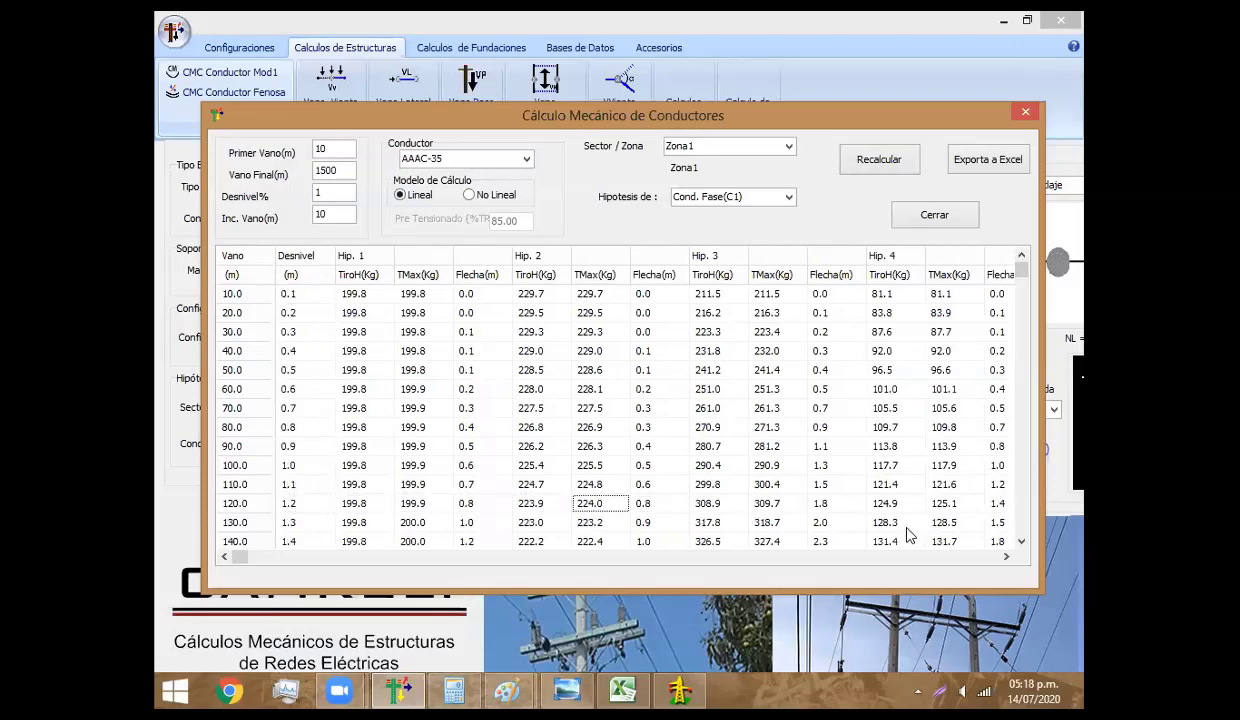
key("Right")
key("Right")
key("Right")
key("Right")
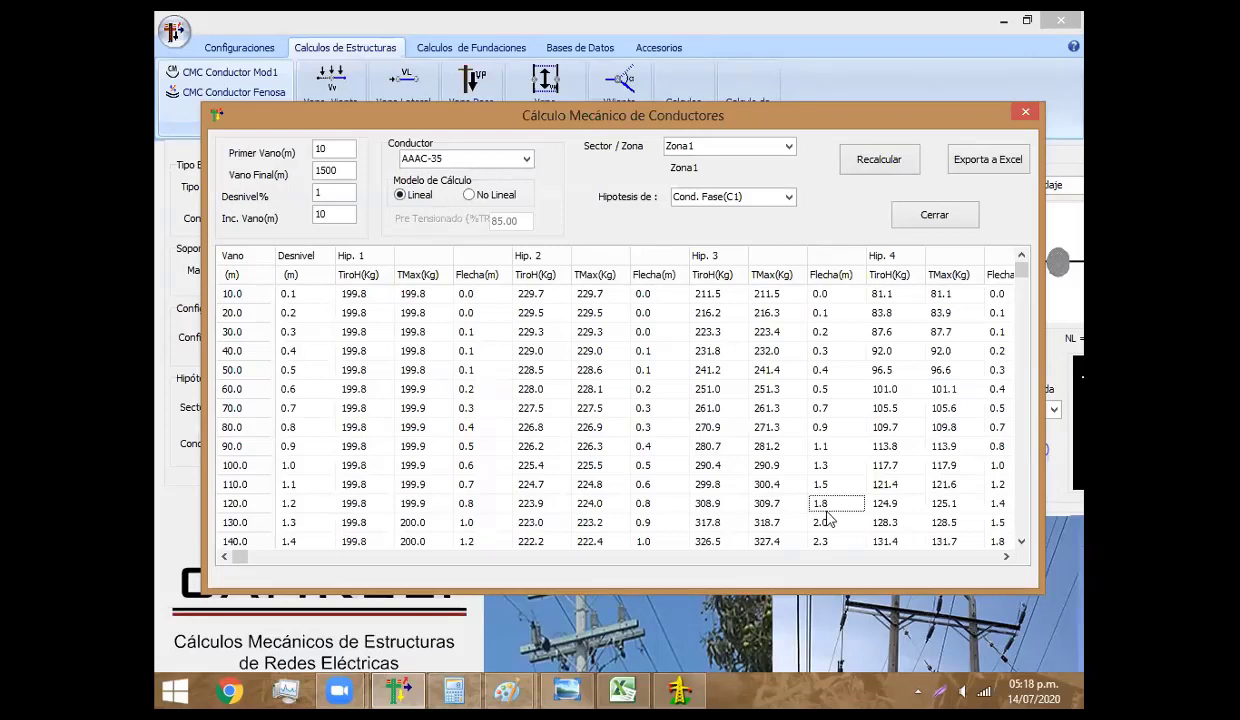
left_click(762, 505)
left_click(714, 505)
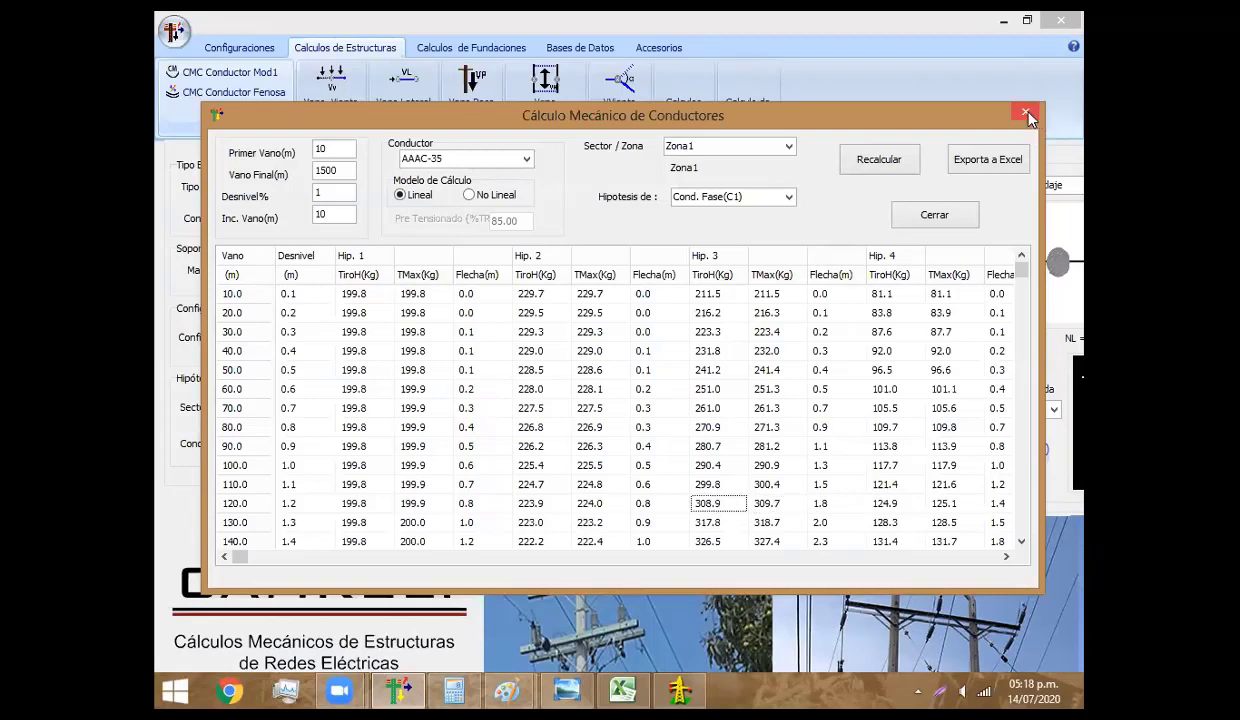
key("Escape")
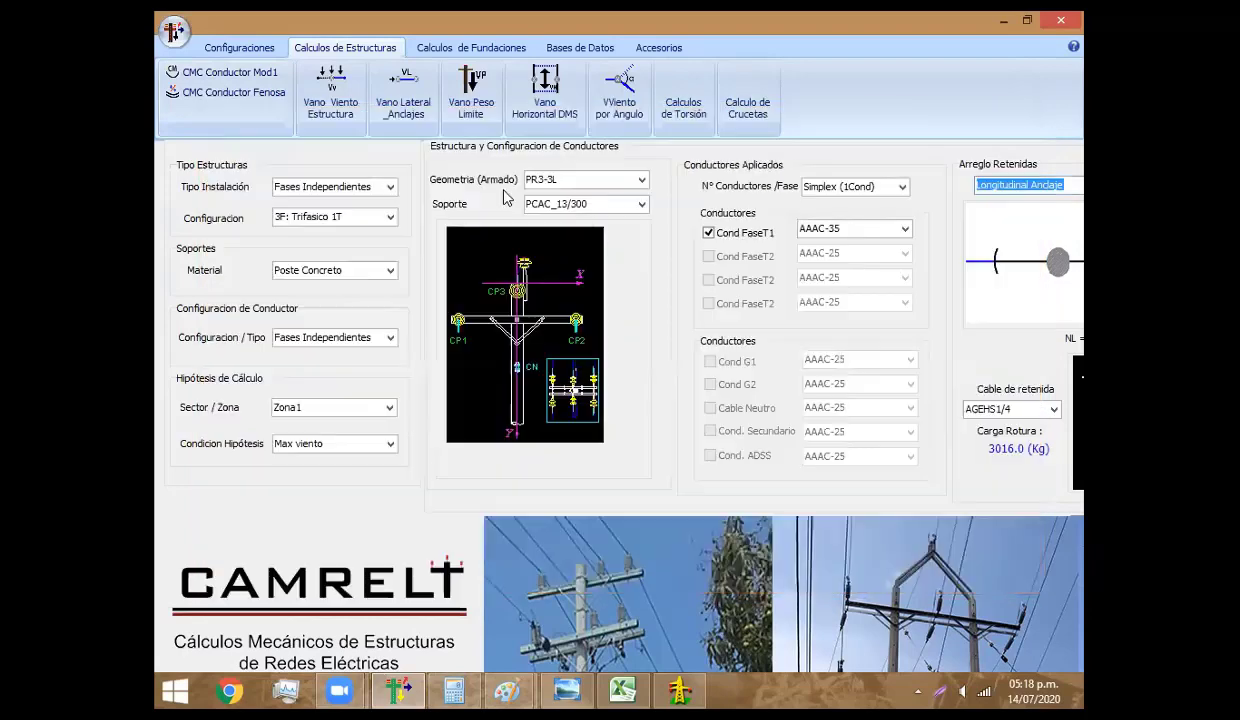
Maximize the Longitudinal dialog and calculate PR3-3L's 260.00 m wind span, then show Excel
left_click(420, 100)
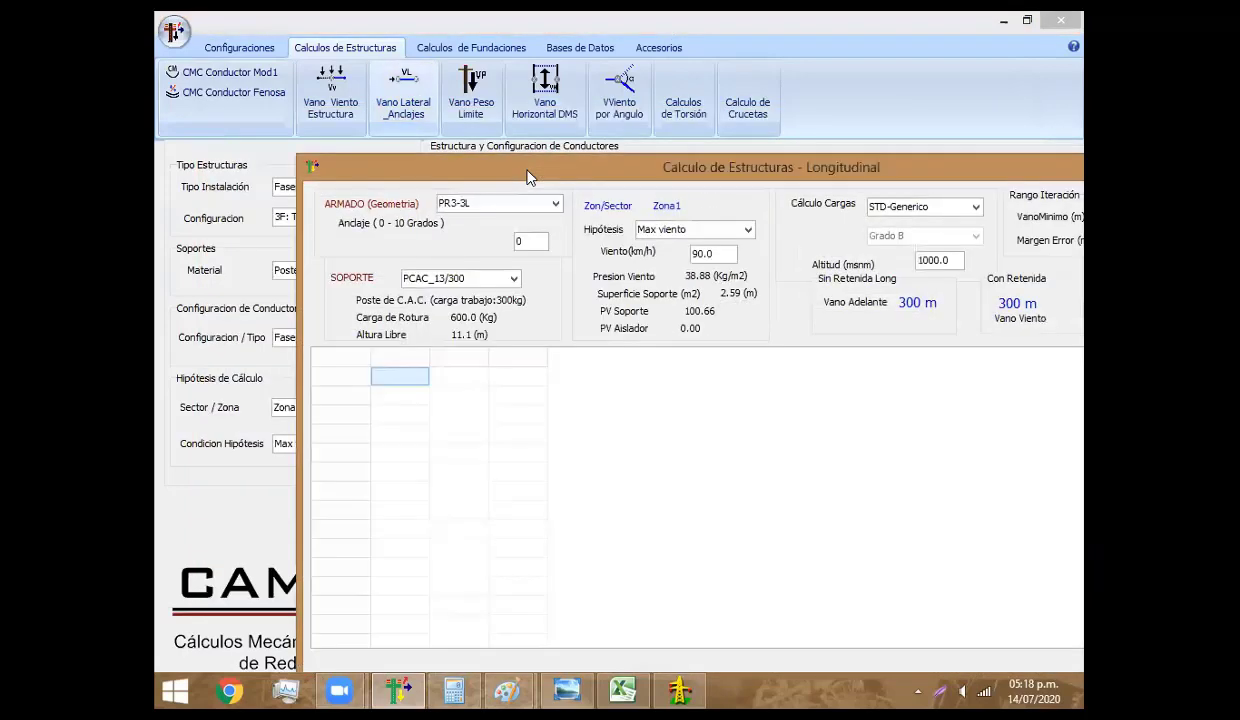
left_click_drag(496, 169, 490, 167)
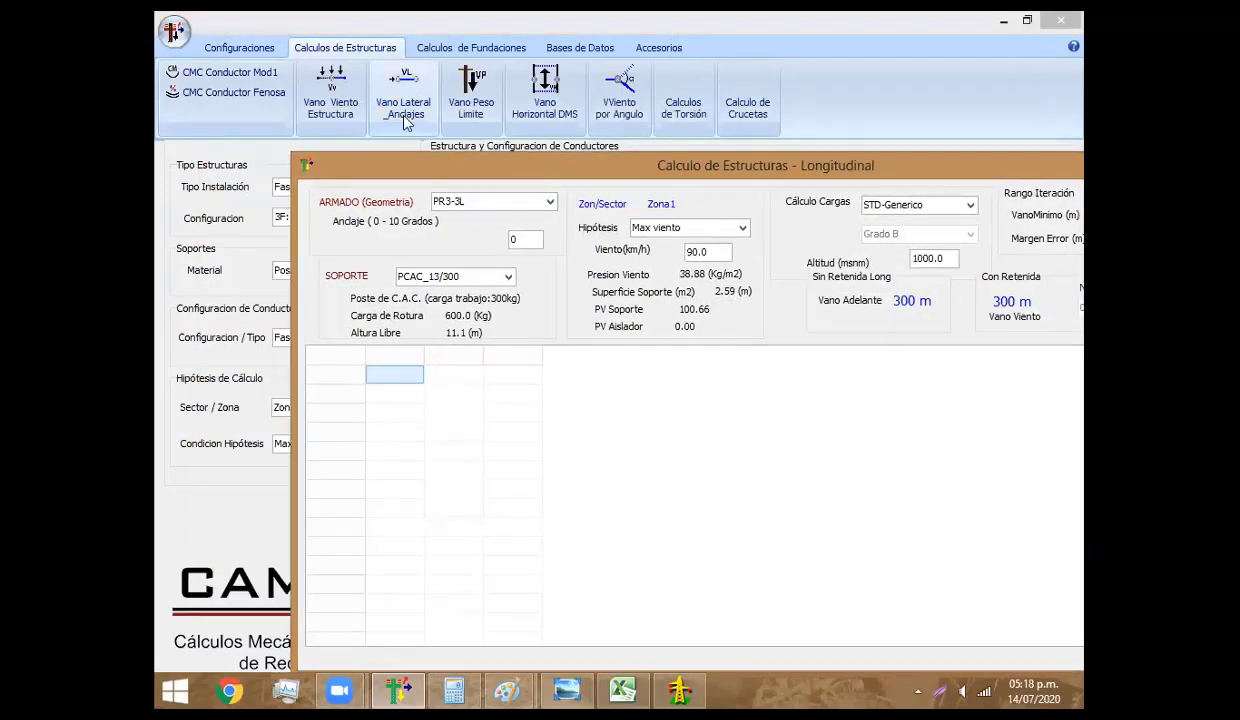
double_click(490, 167)
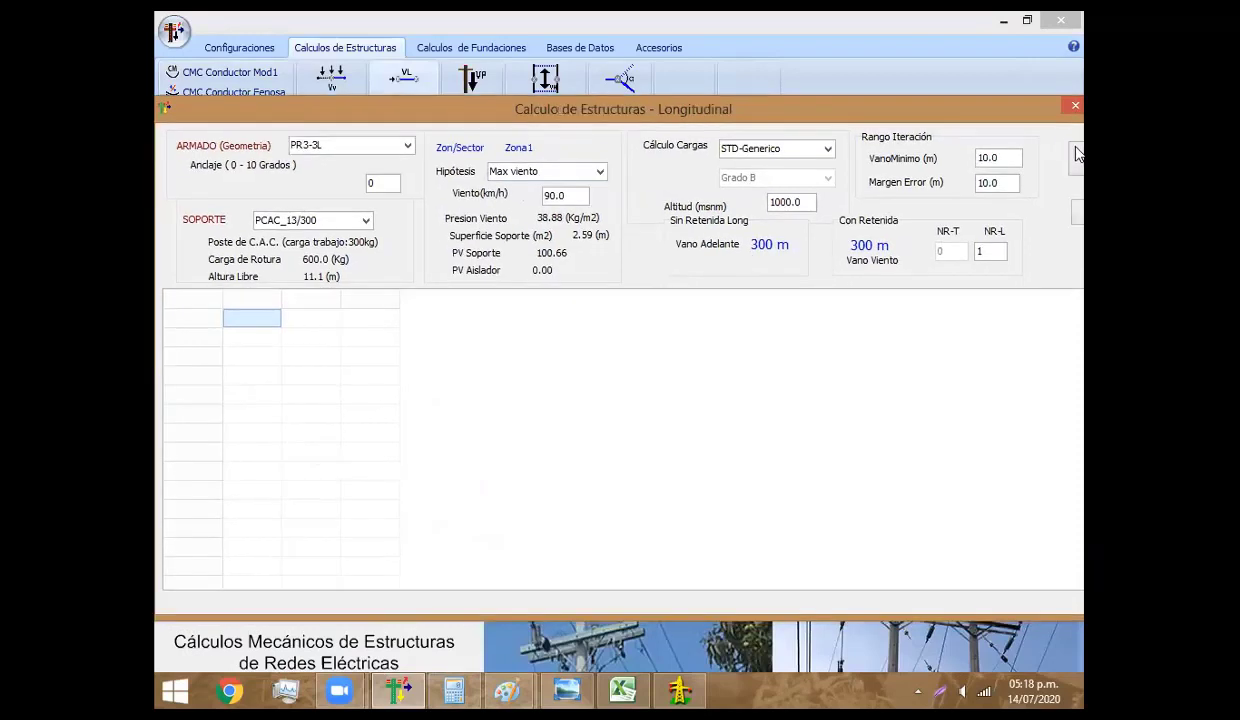
left_click(1077, 158)
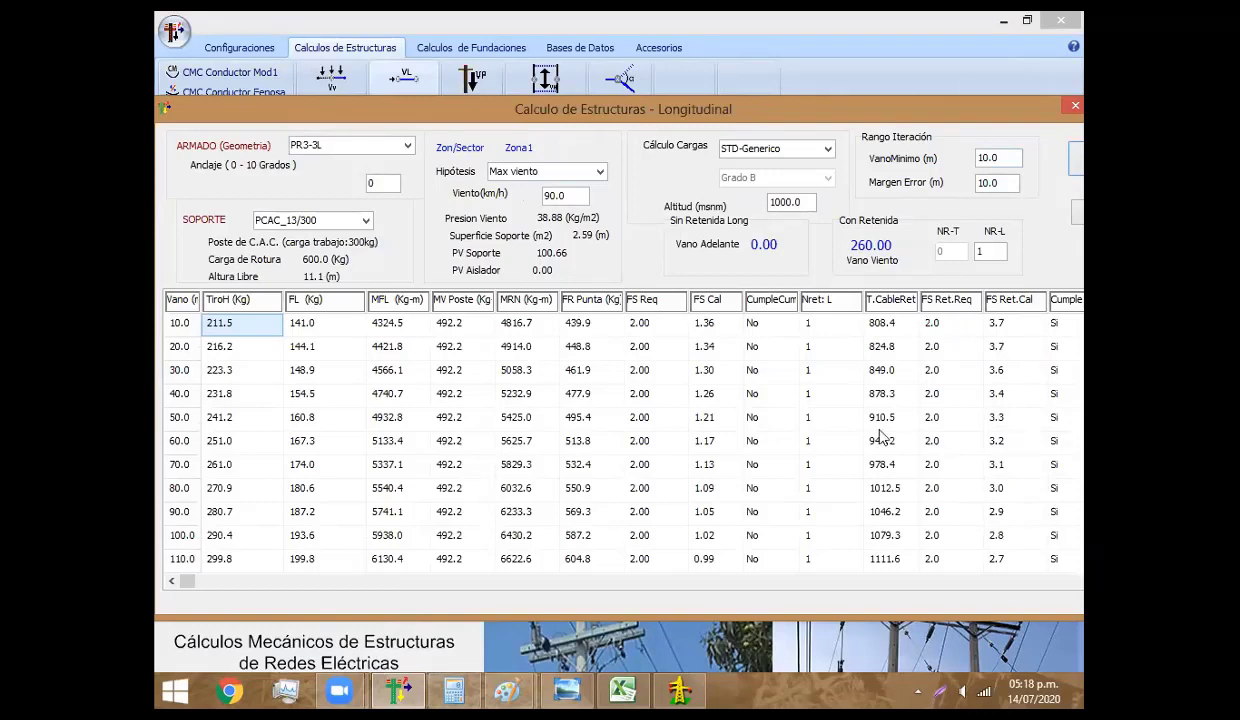
left_click(621, 689)
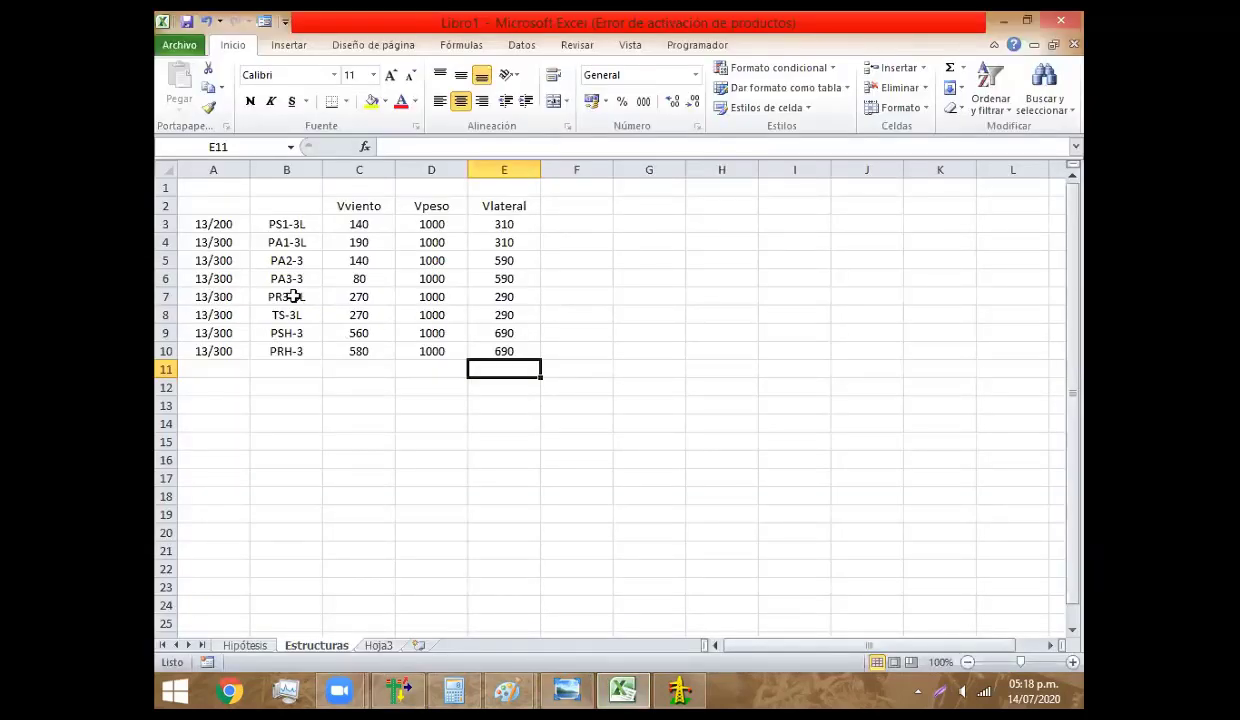
Enter 250 in cell F7 as PR3-3L's lateral span
left_click(569, 297)
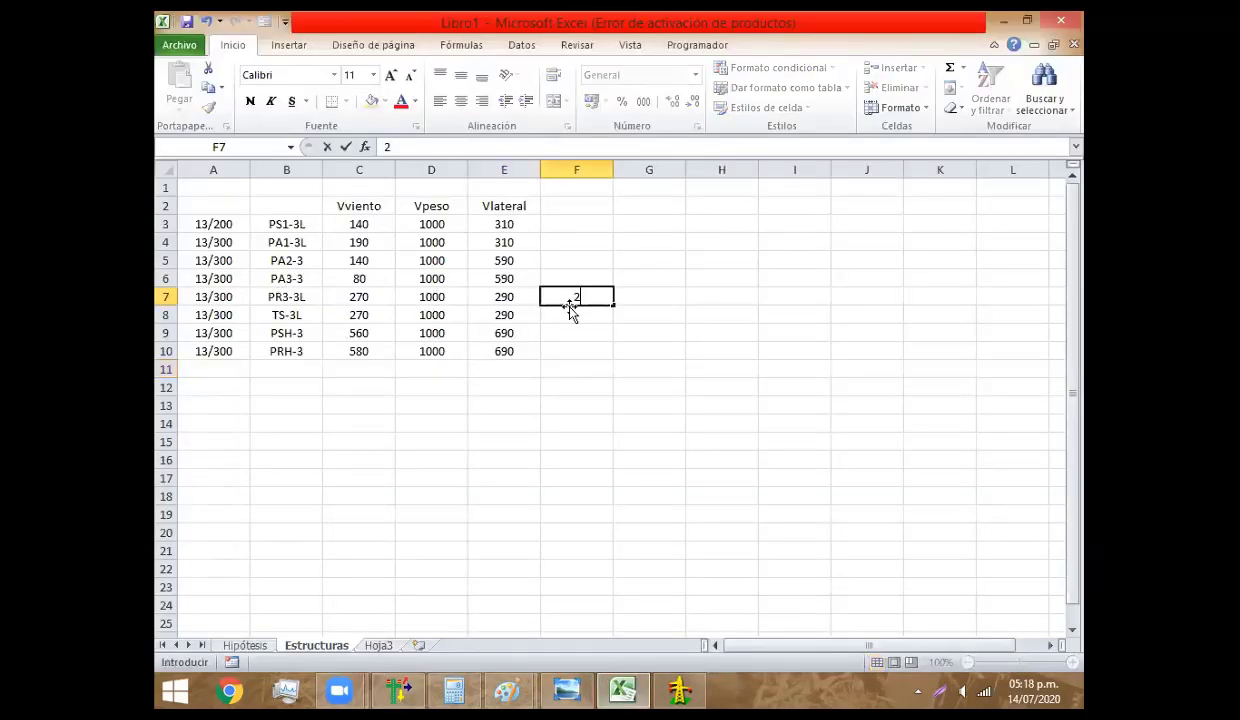
type("250")
key("Return")
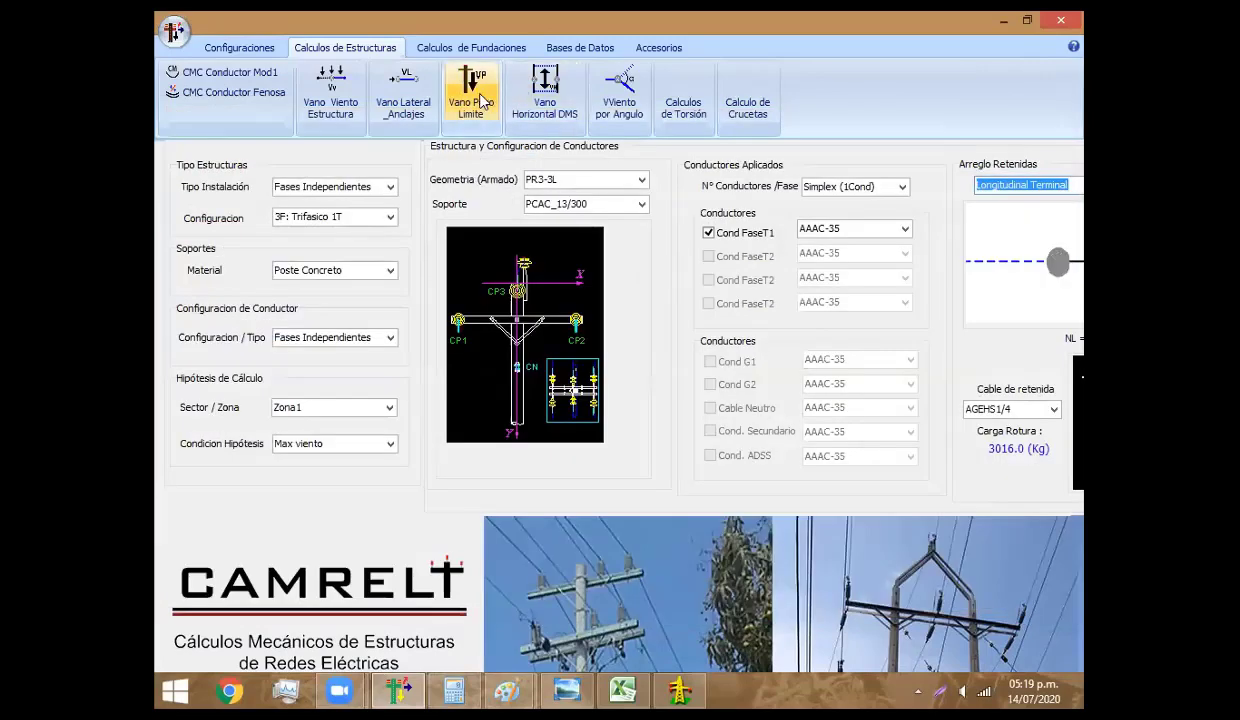
Calculate TS-3L's longitudinal loads, giving a 260.00 m guyed wind span, then show Excel
left_click(405, 100)
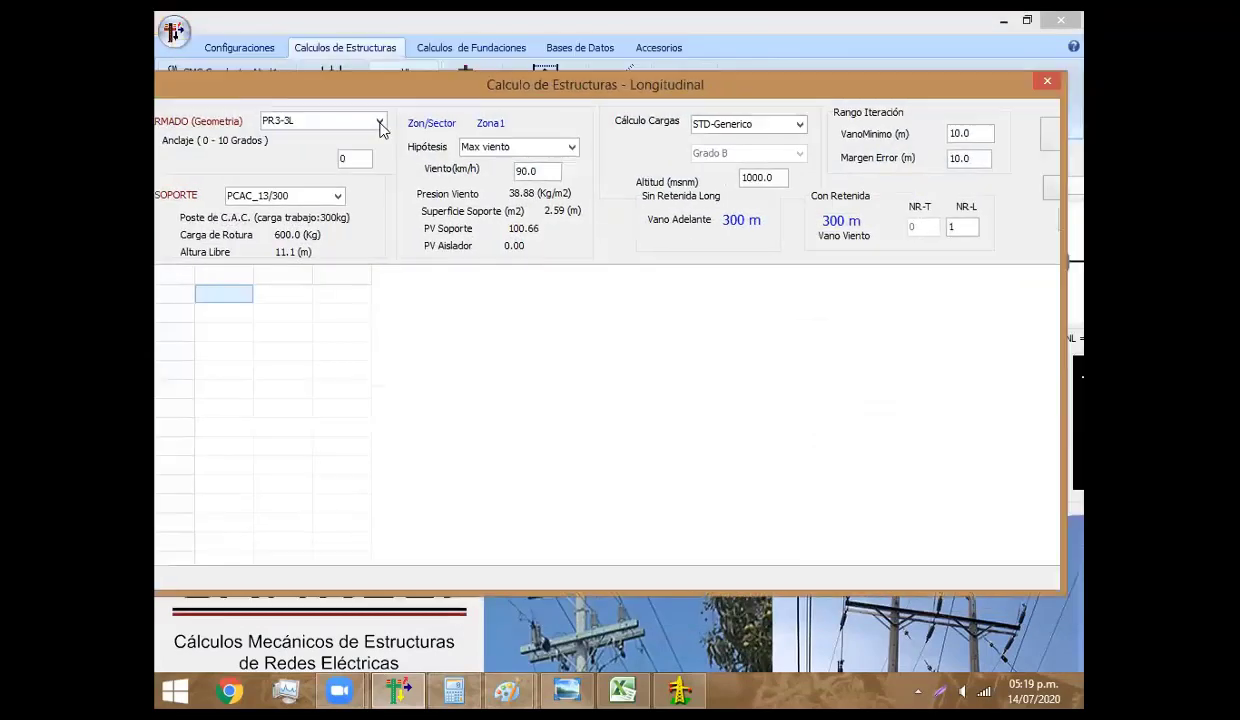
left_click(380, 123)
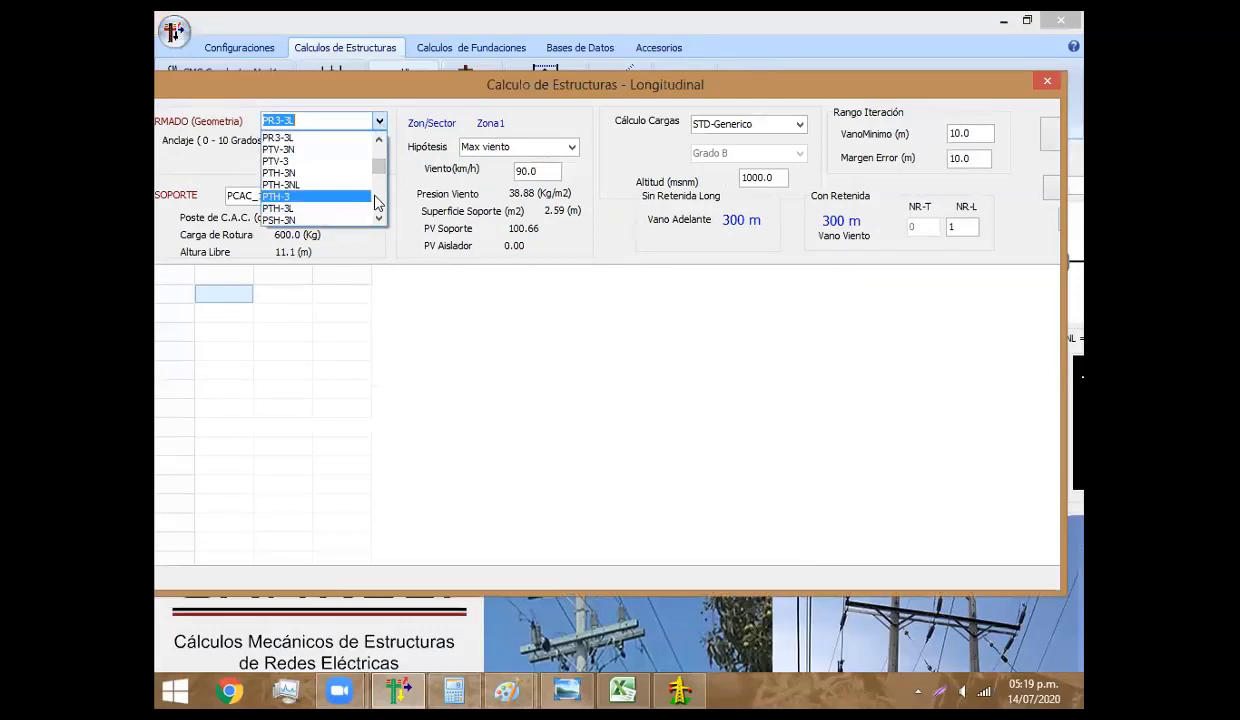
scroll(376, 203, "down", 2)
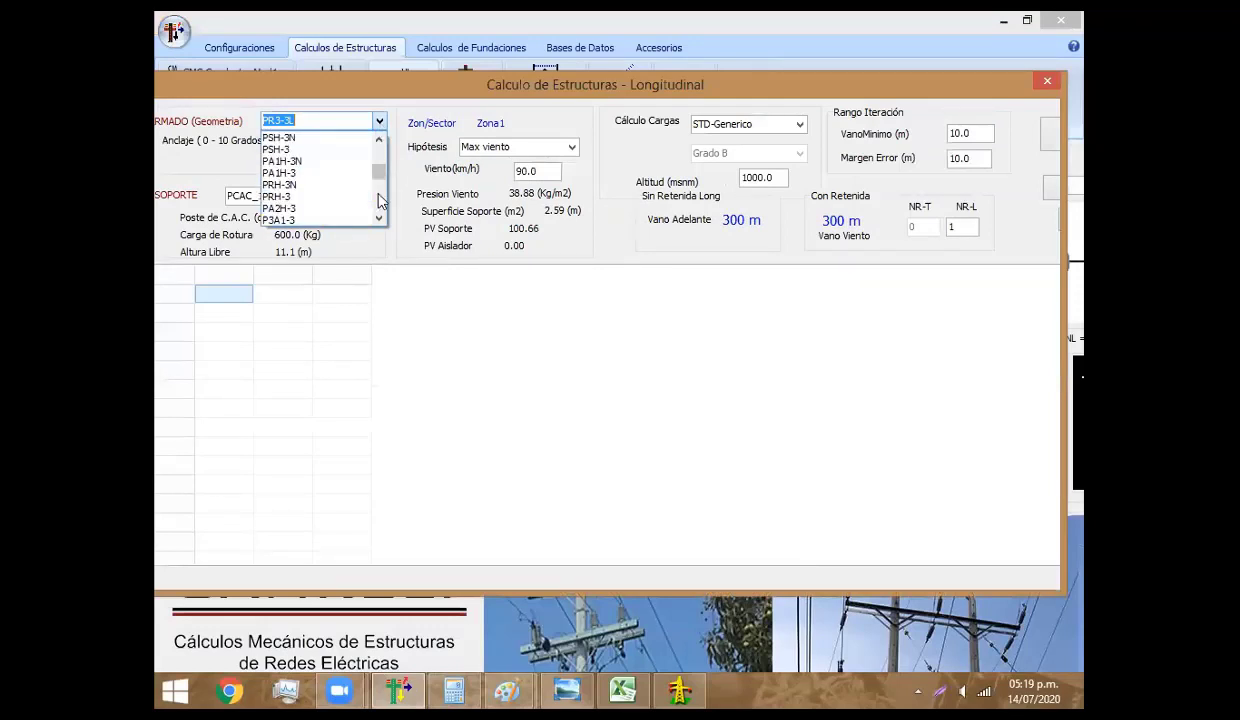
left_click(294, 164)
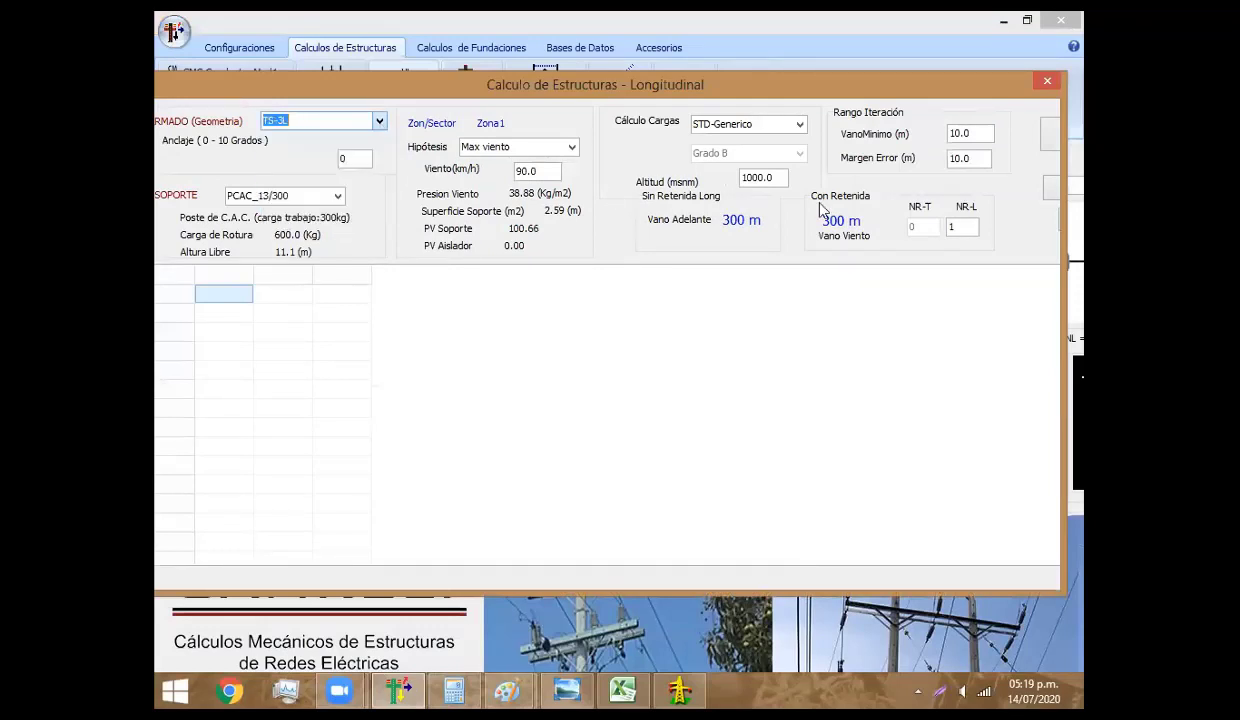
left_click(1052, 140)
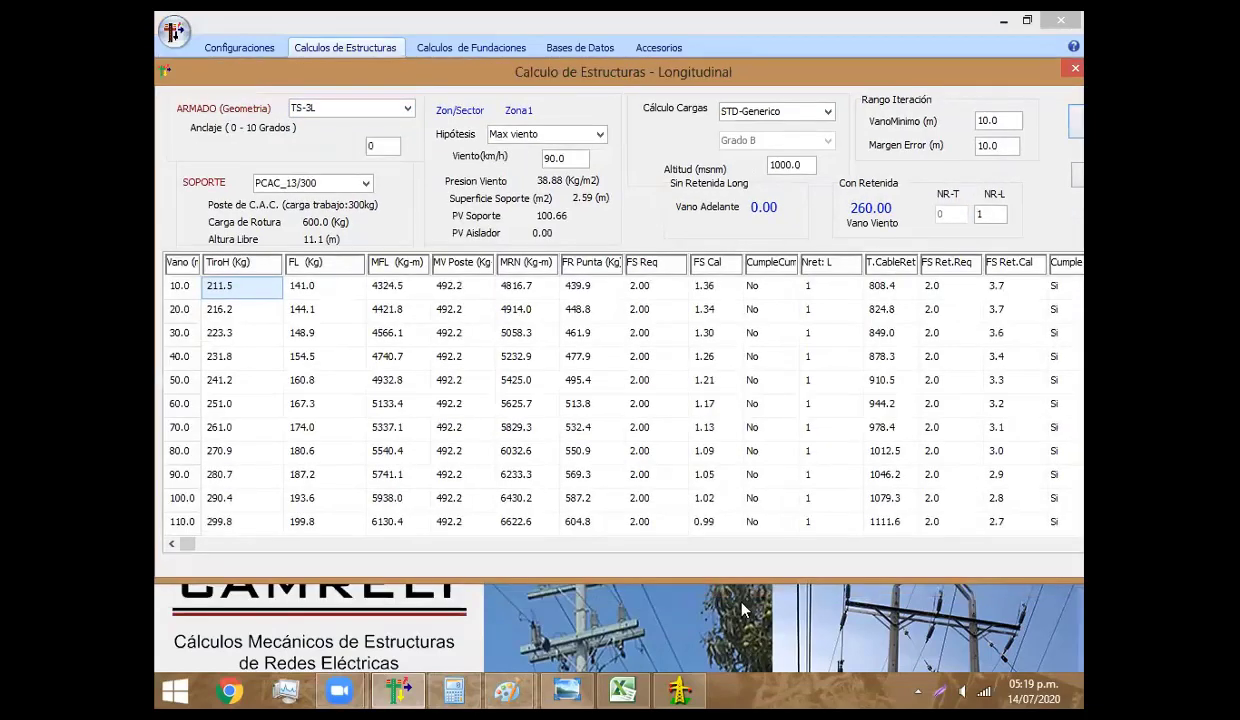
left_click(617, 687)
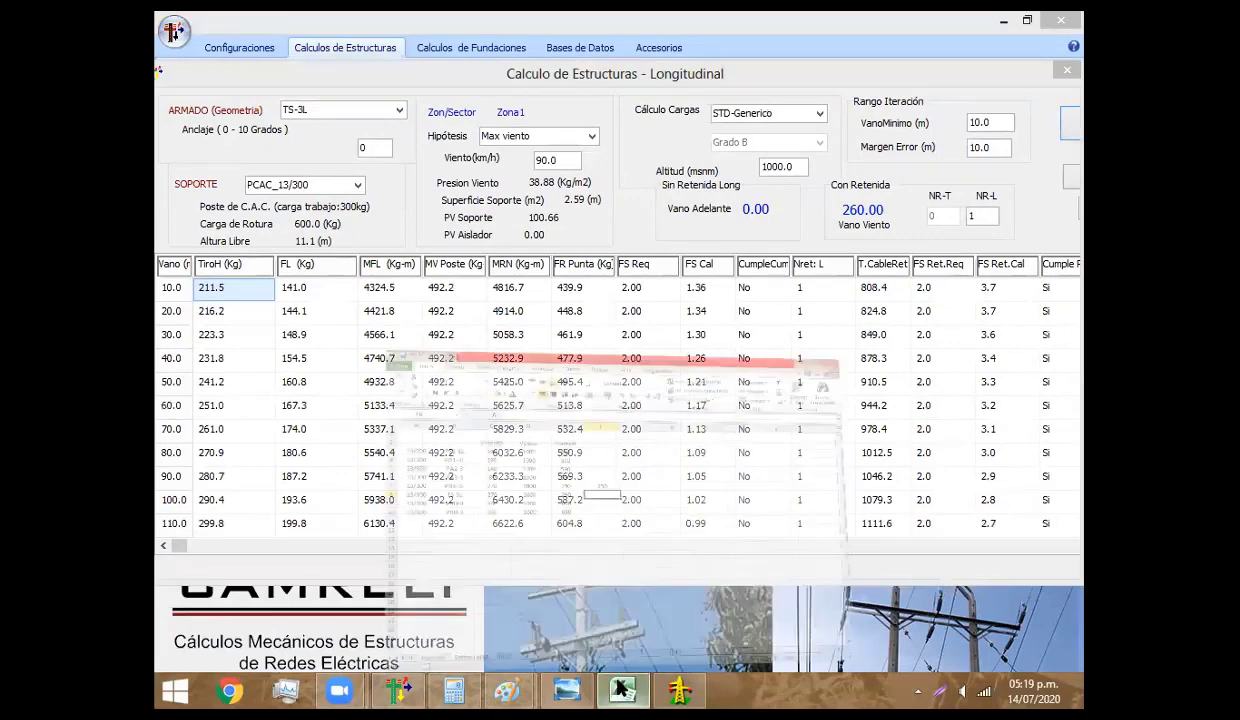
Enter 250 in F8 as TS-3L's lateral span, select F10, and return to CAMRELT
type("250")
key("Return")
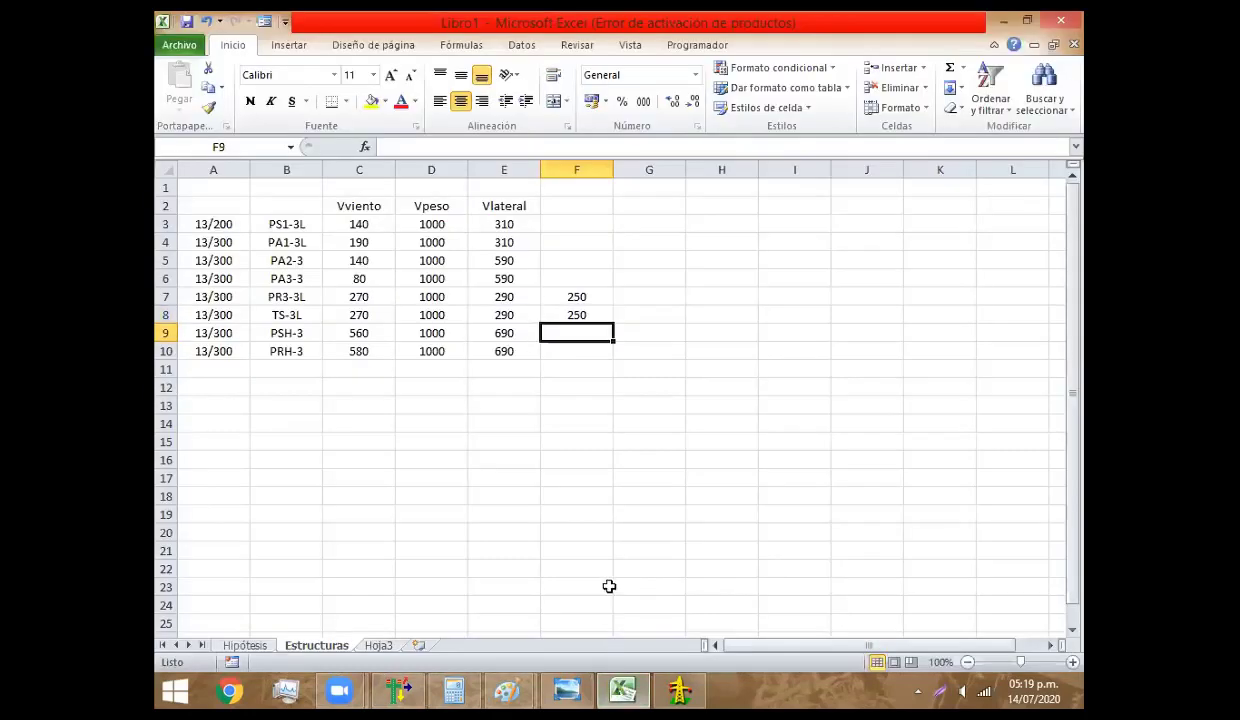
left_click(577, 350)
left_click(620, 688)
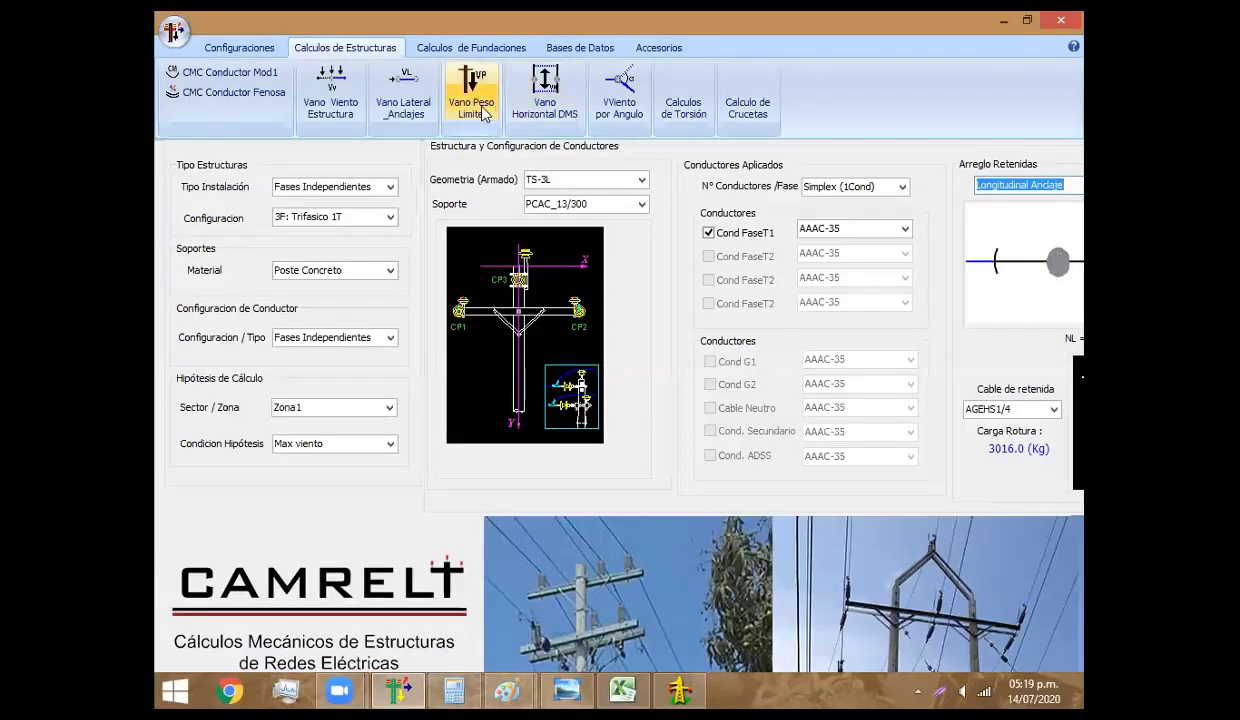
Run the longitudinal calculation for PRH-3 geometry on PCAC_13/300: 80.00 unguyed, 2500.00 guyed wind span
left_click(397, 93)
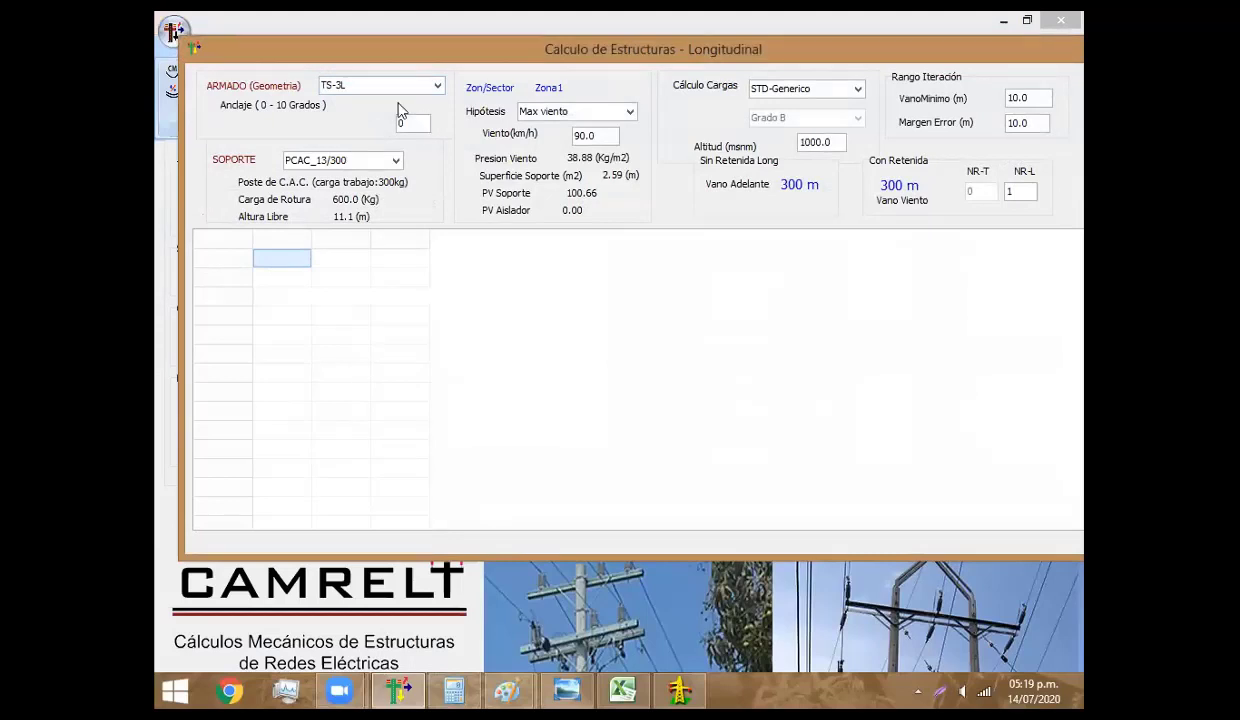
left_click(401, 107)
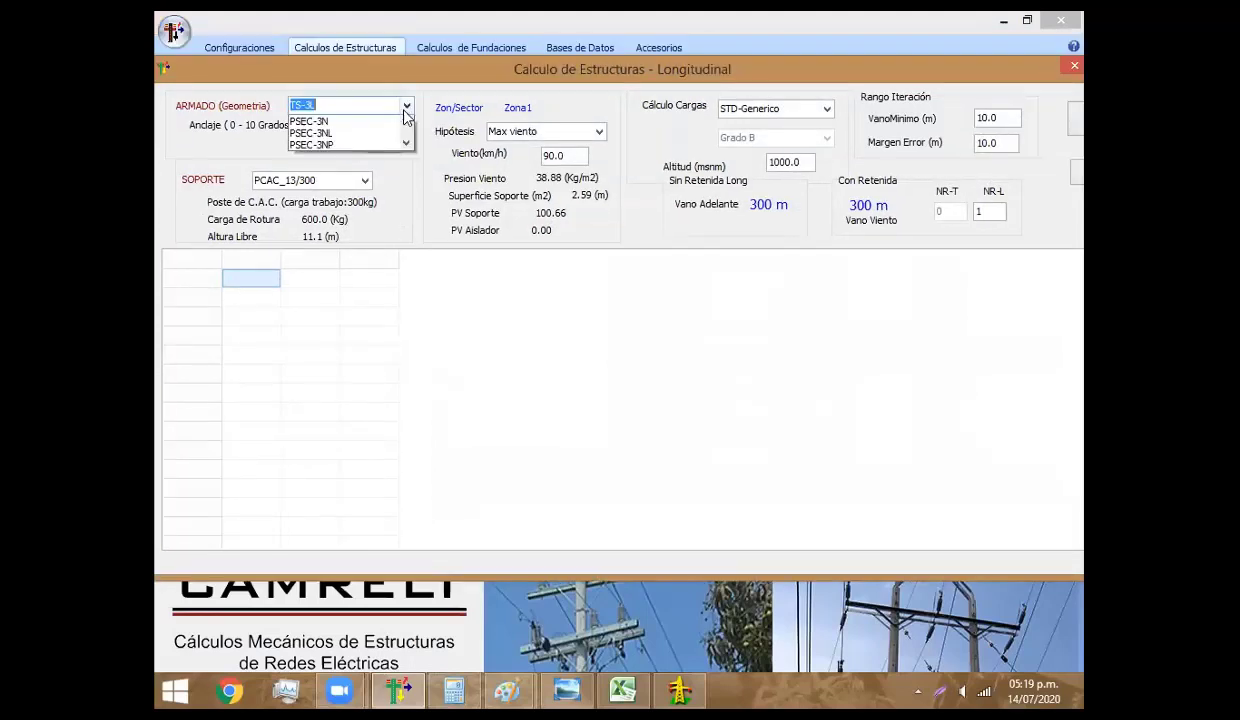
scroll(345, 140, "down", 3)
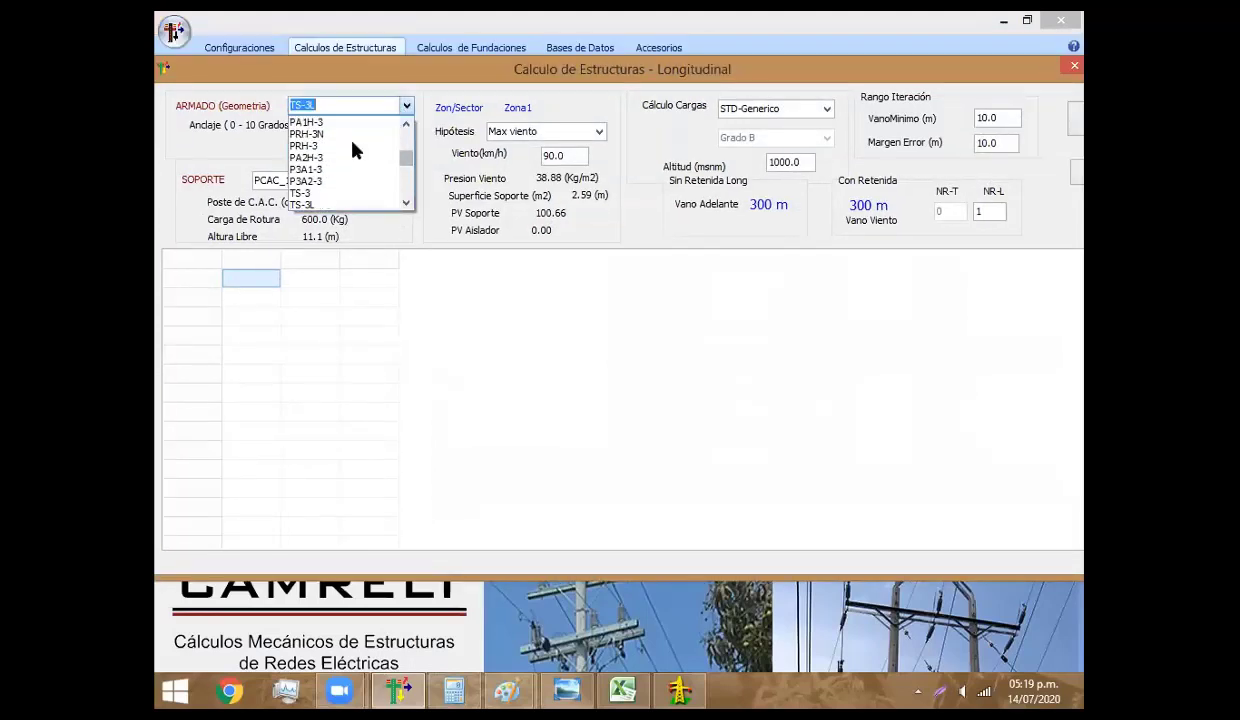
left_click(339, 133)
left_click(1070, 125)
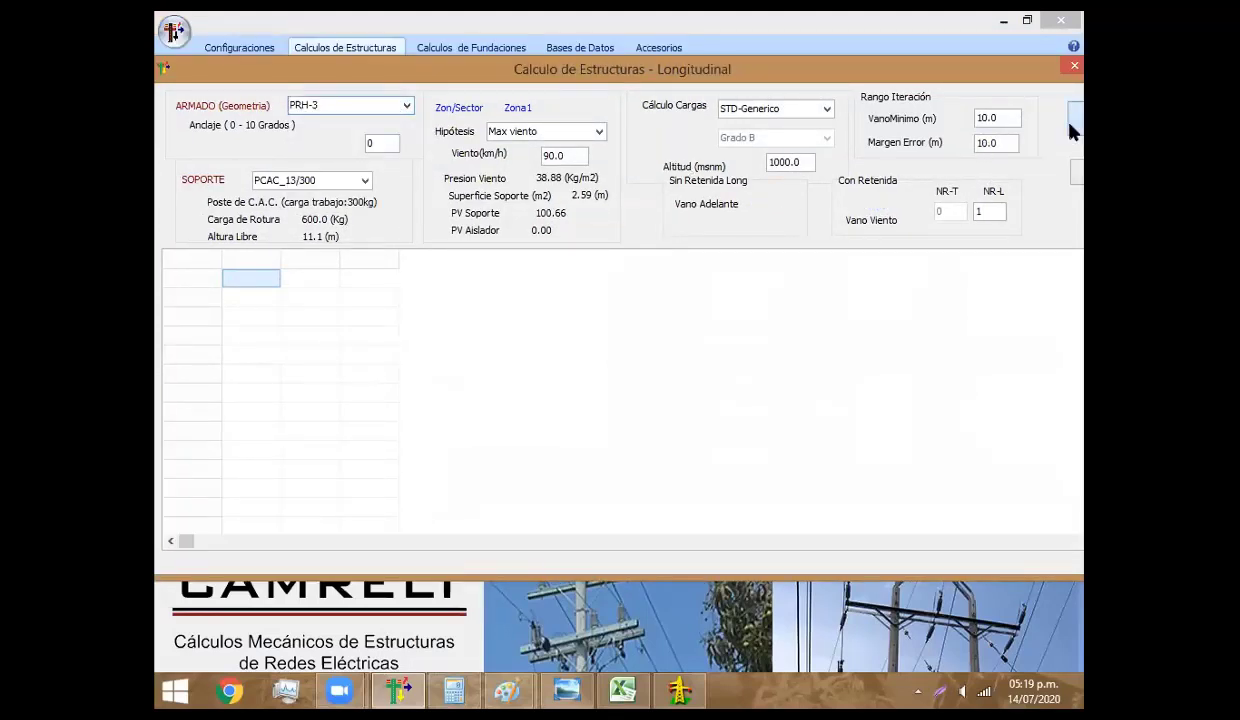
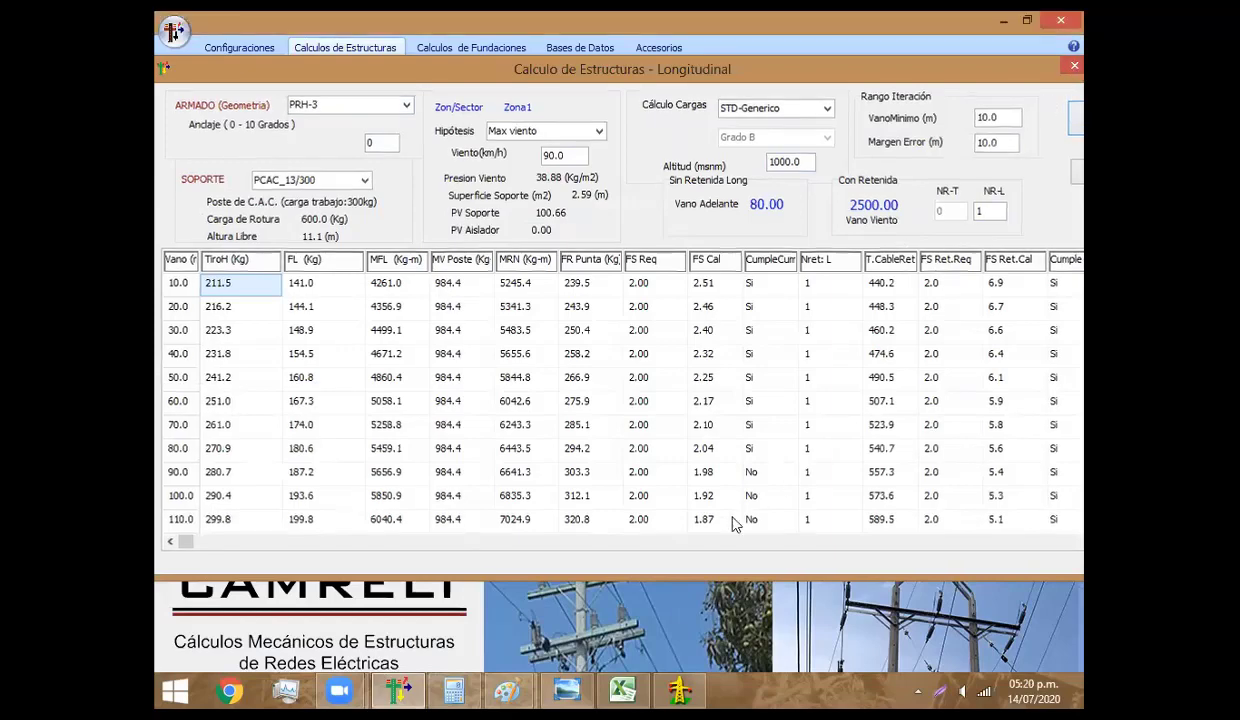
Enter 2500 in cell F10 for PRH-3, then check the neighbouring column F cells up to F6
left_click(618, 689)
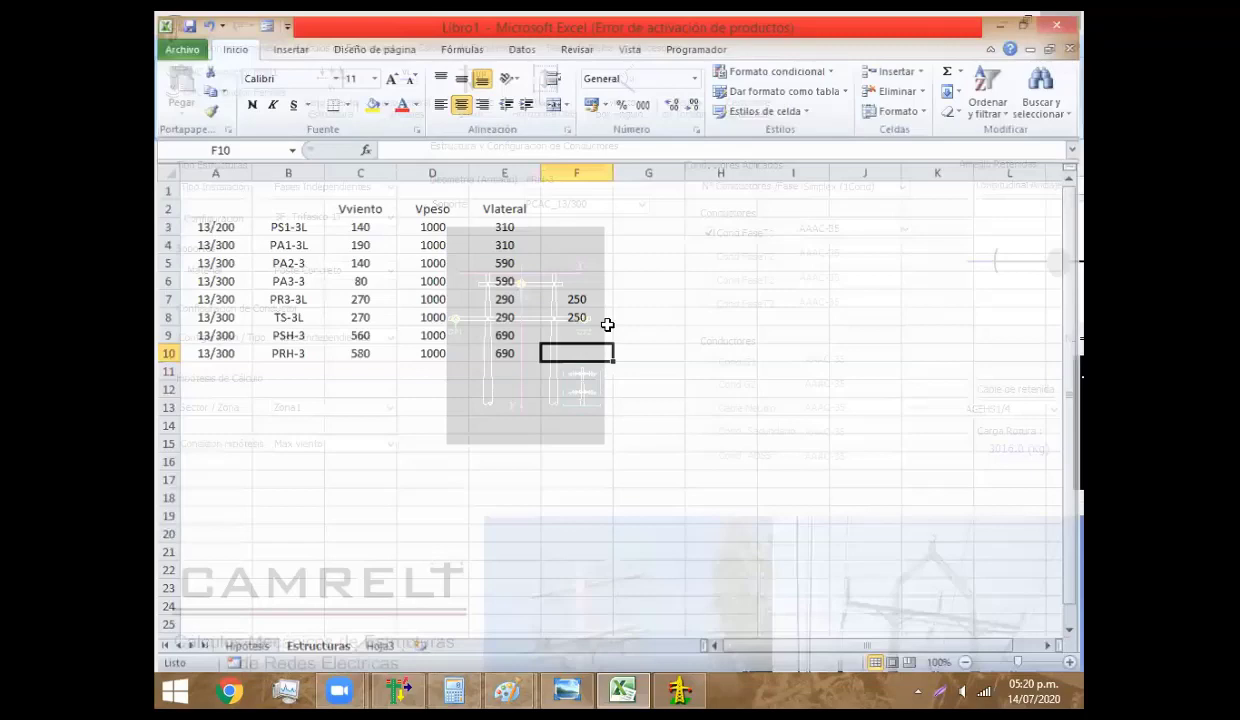
type("2500")
key("Return")
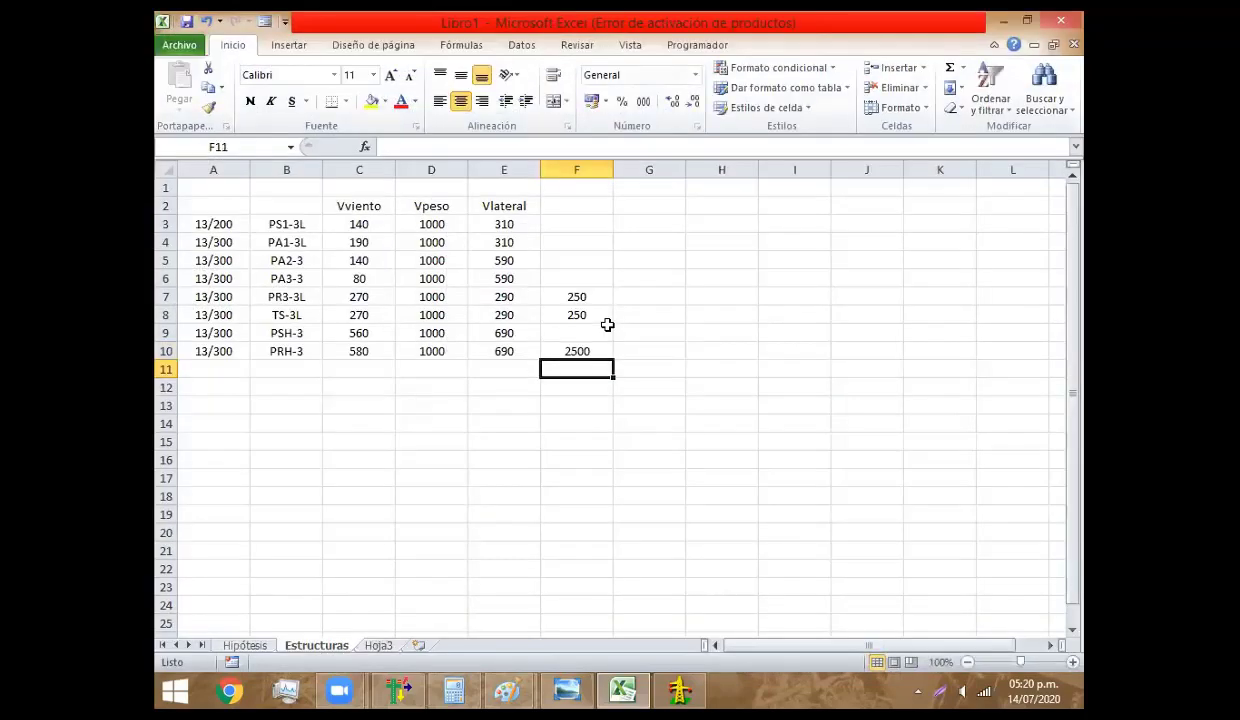
left_click(608, 329)
key("Down")
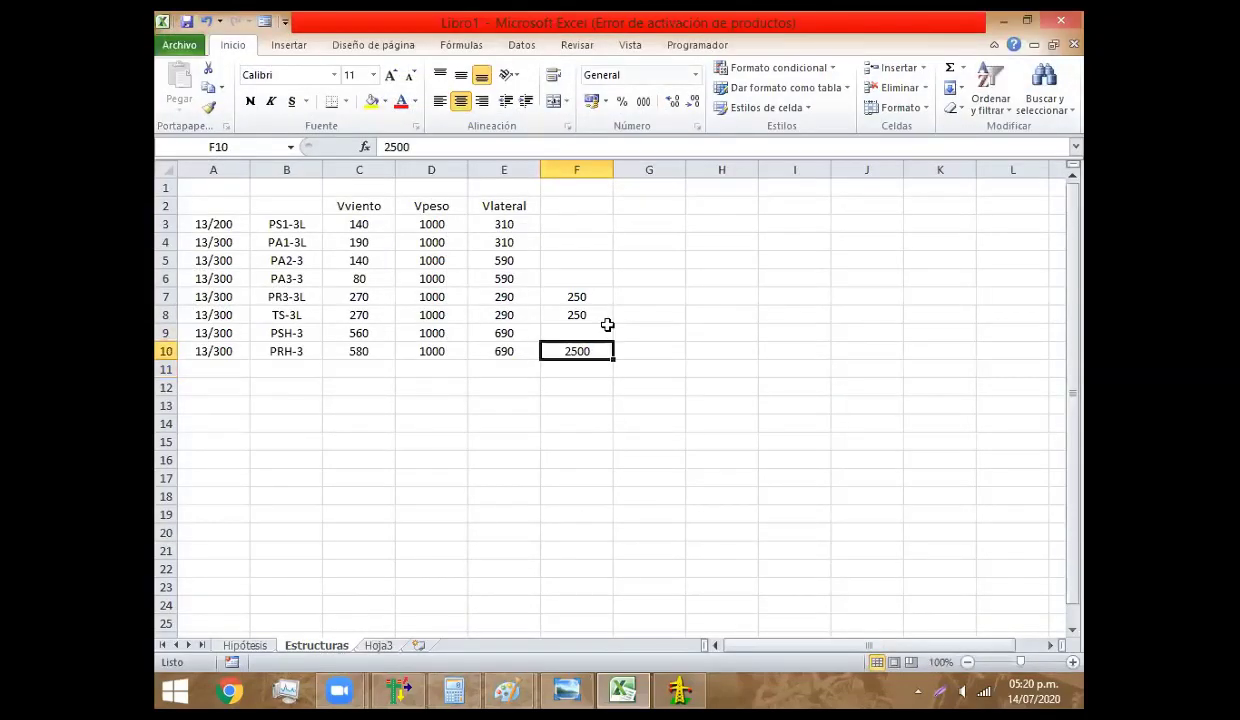
key("Up")
key("Up")
key("Up")
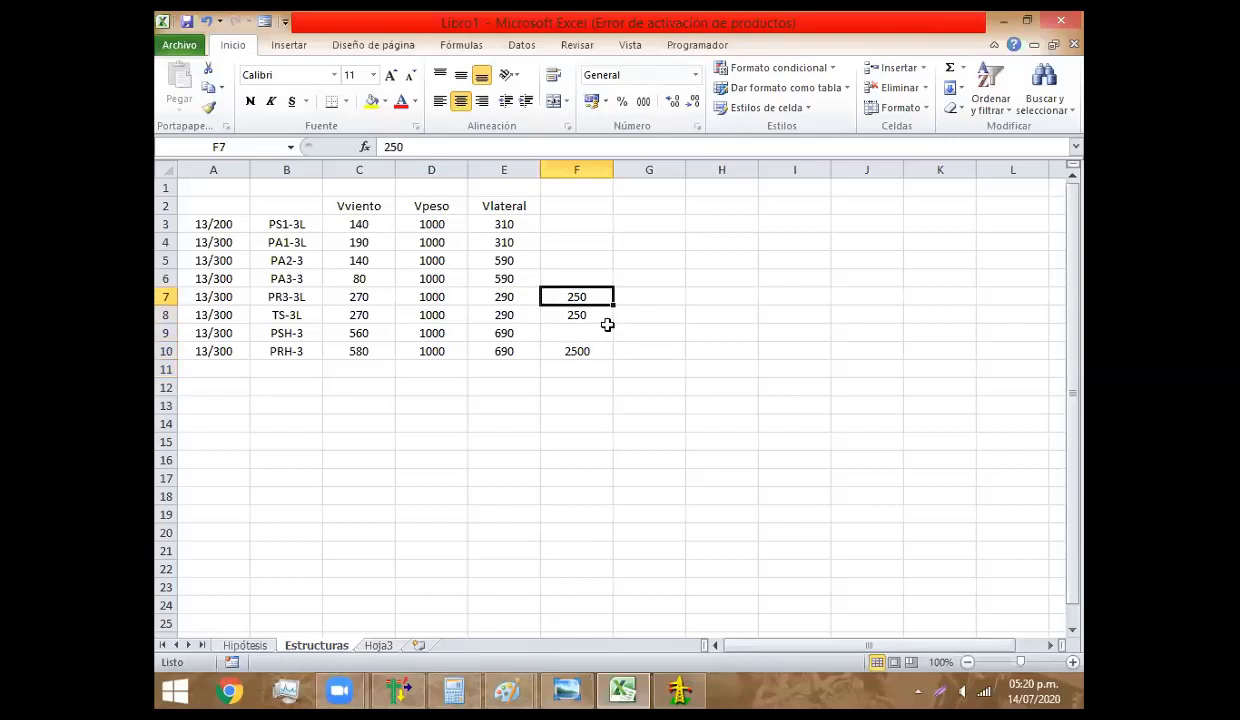
key("Up")
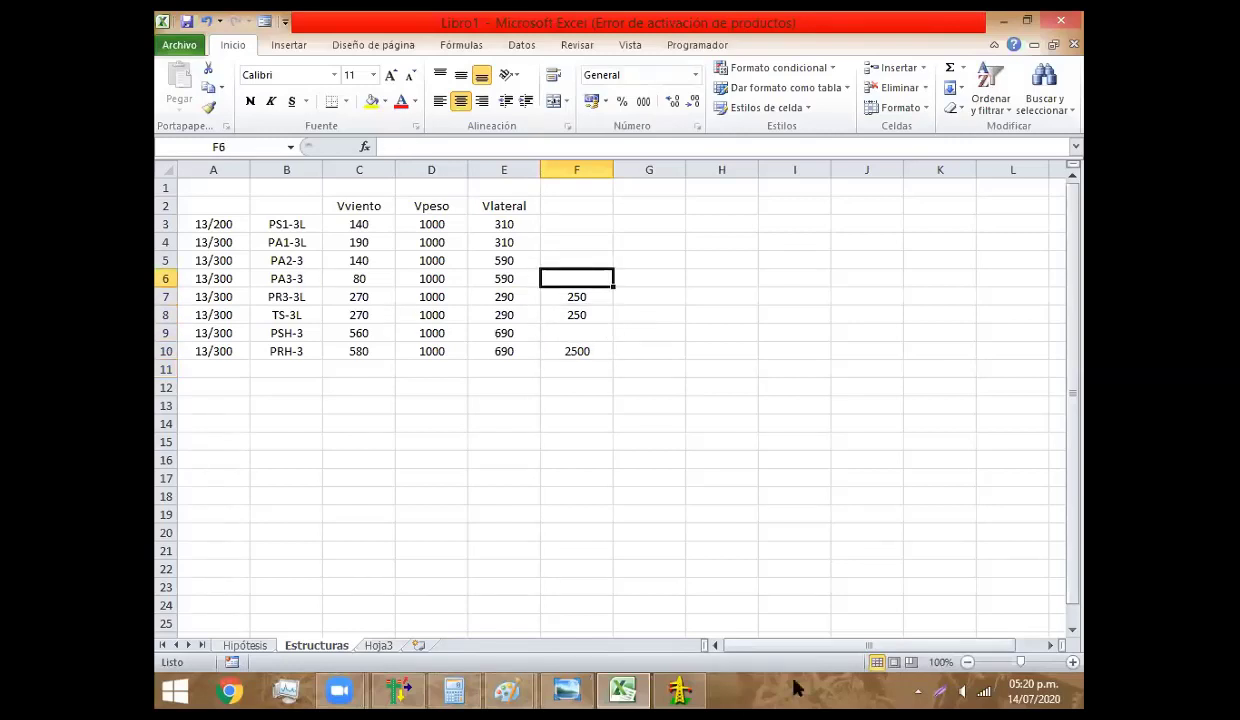
mouse_move(679, 690)
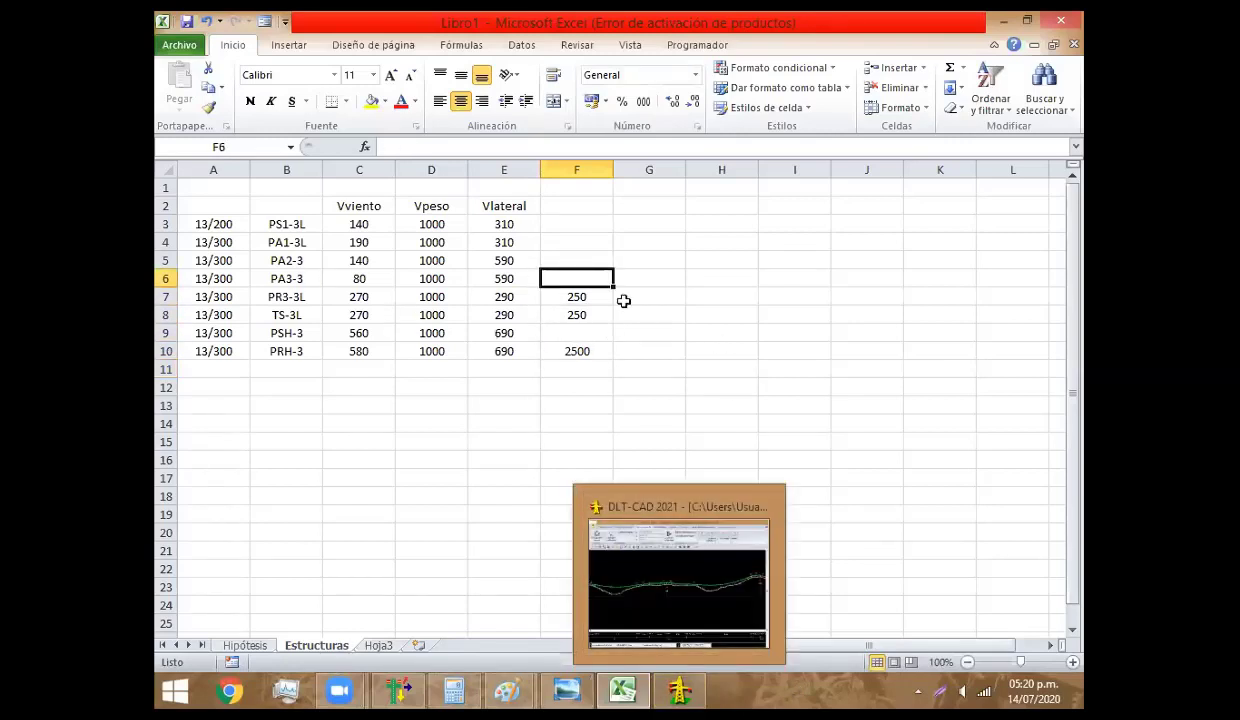
left_click(576, 332)
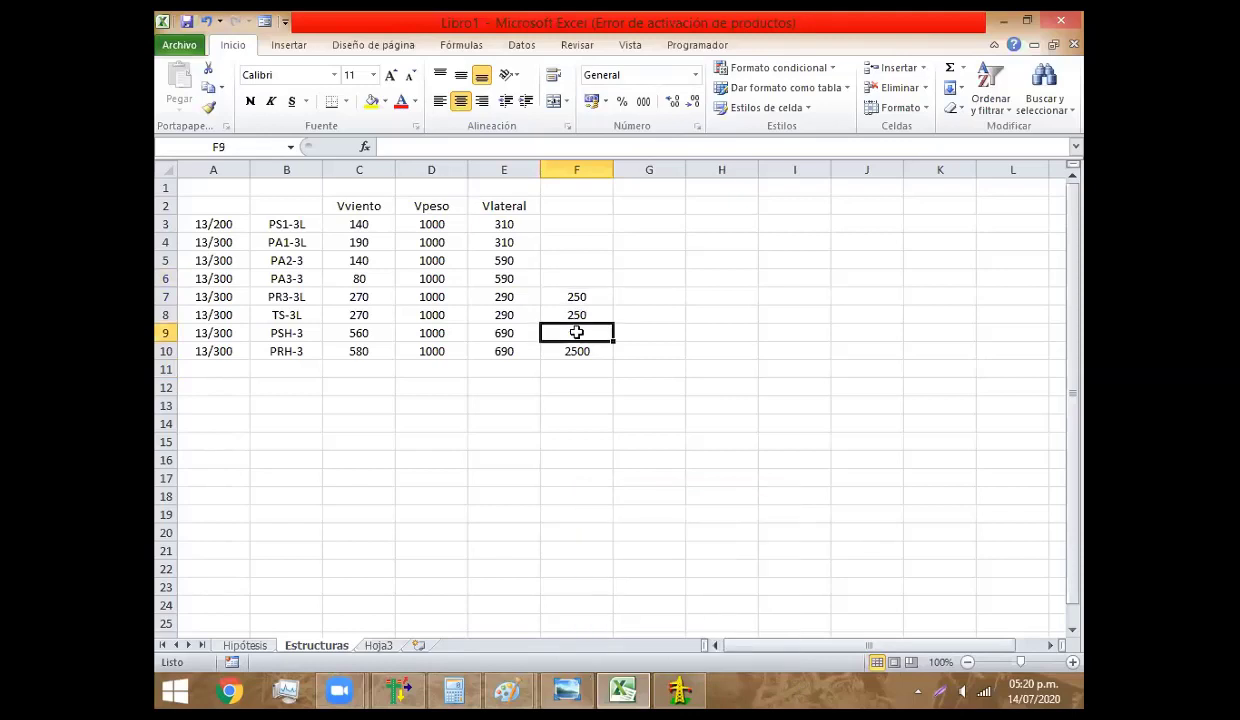
left_click(574, 279)
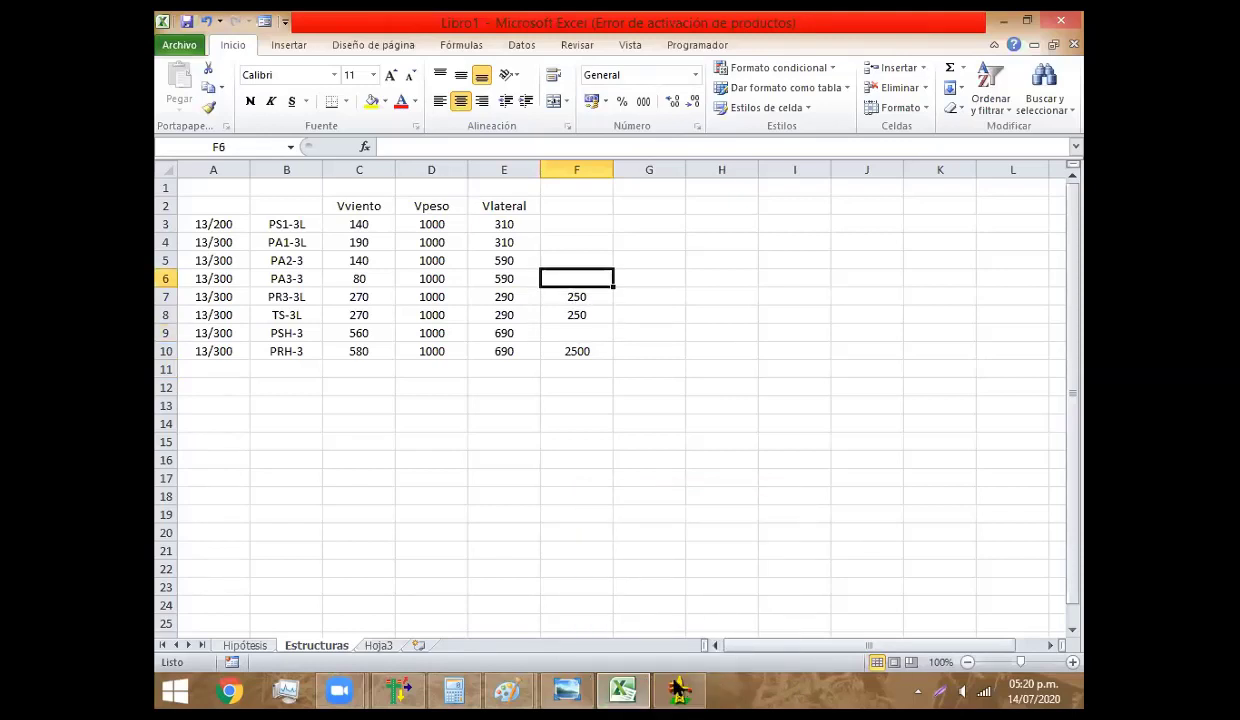
Run CAMRELT's longitudinal lateral-span anchoring calculation for the PA3-3 armado
left_click(405, 688)
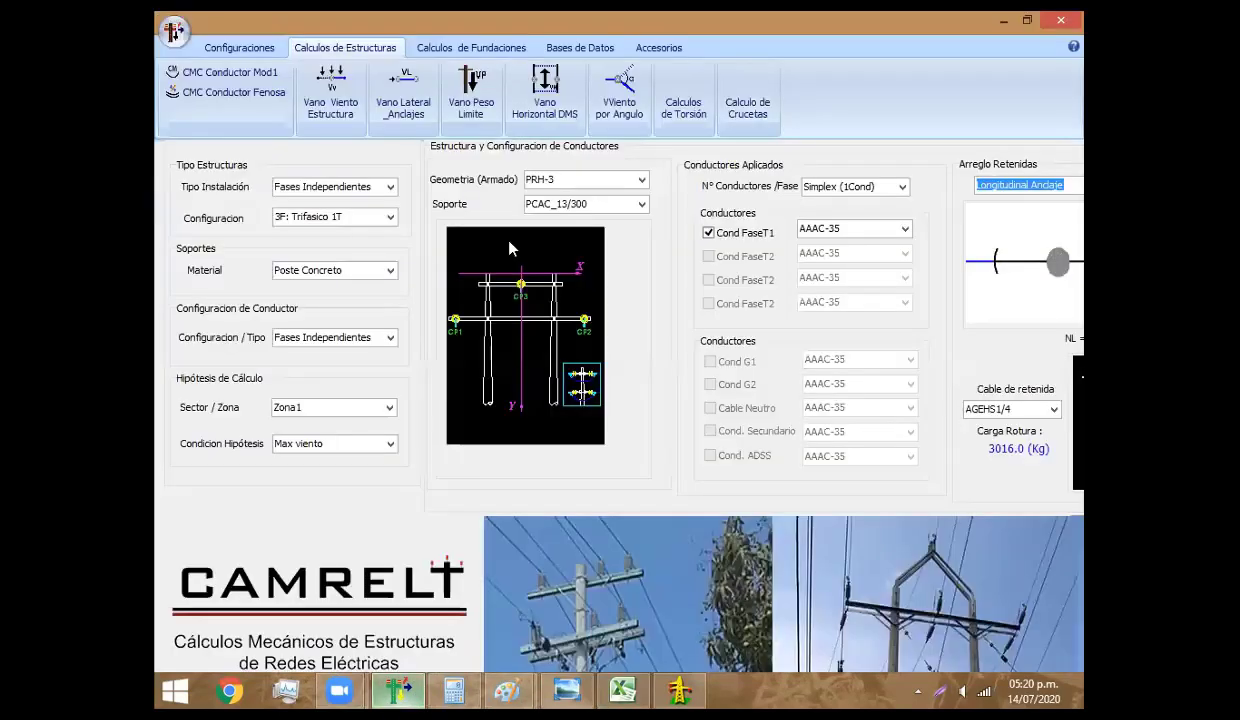
scroll(1038, 190, "down", 1)
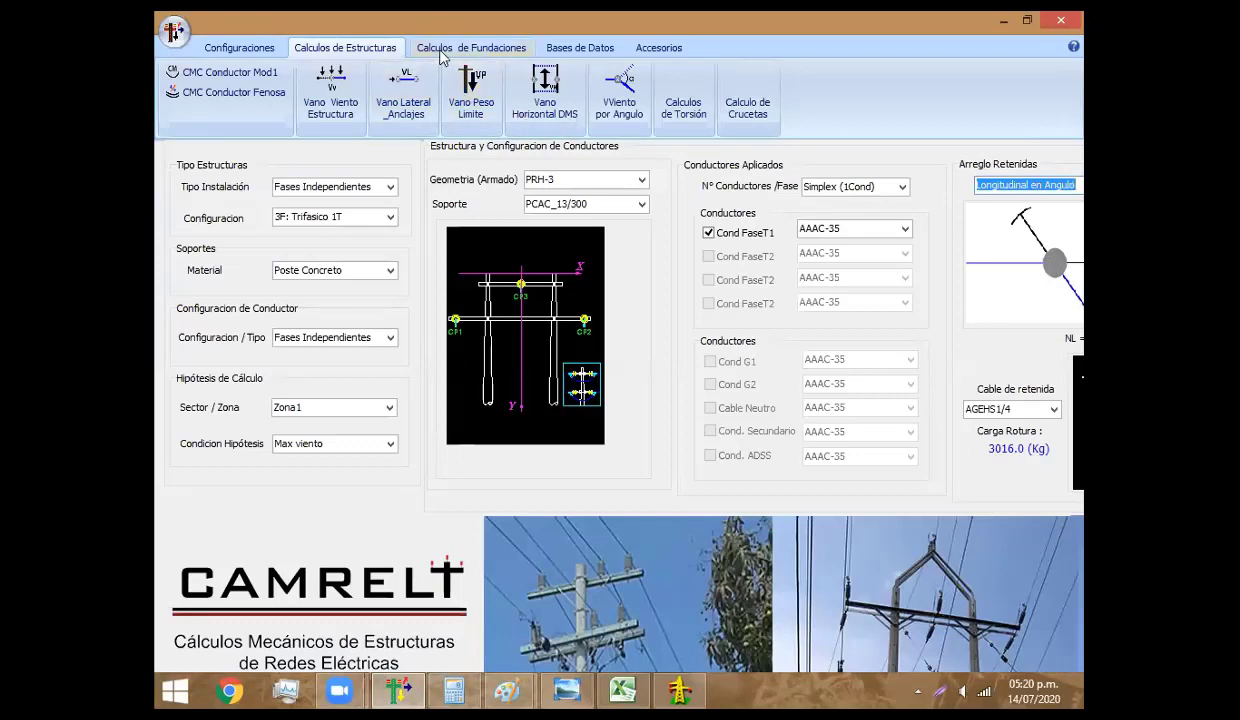
left_click(405, 105)
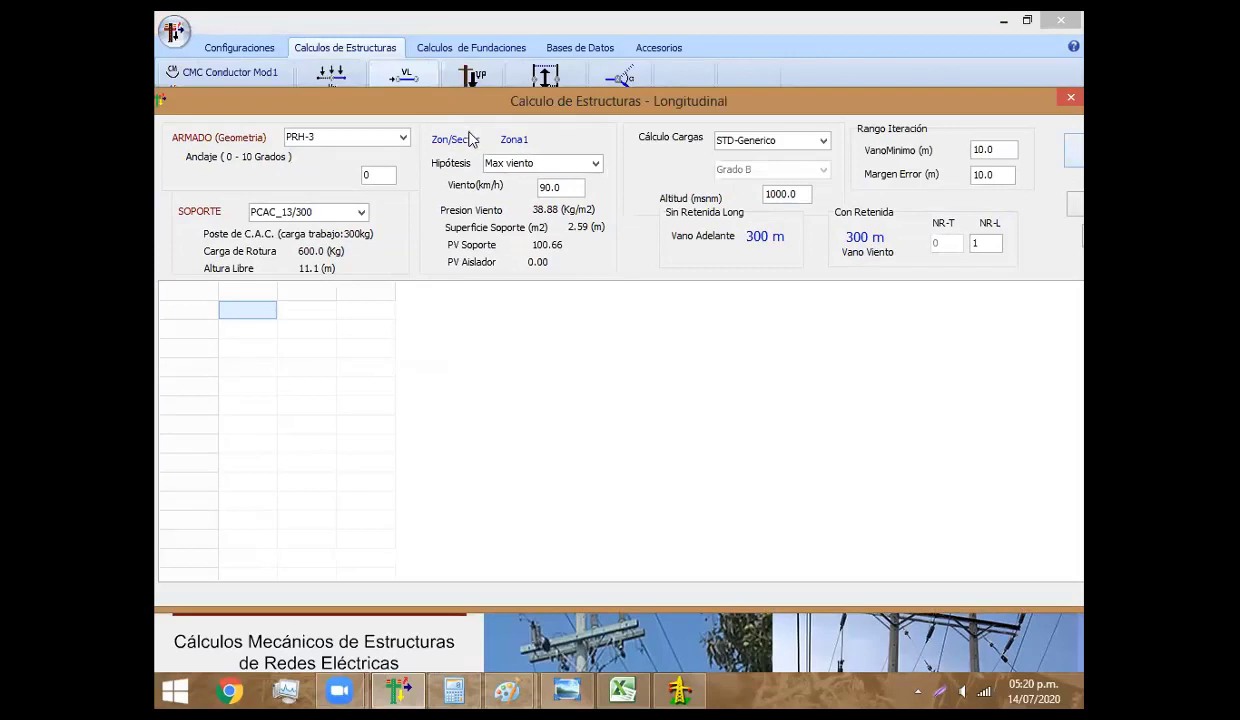
left_click(398, 138)
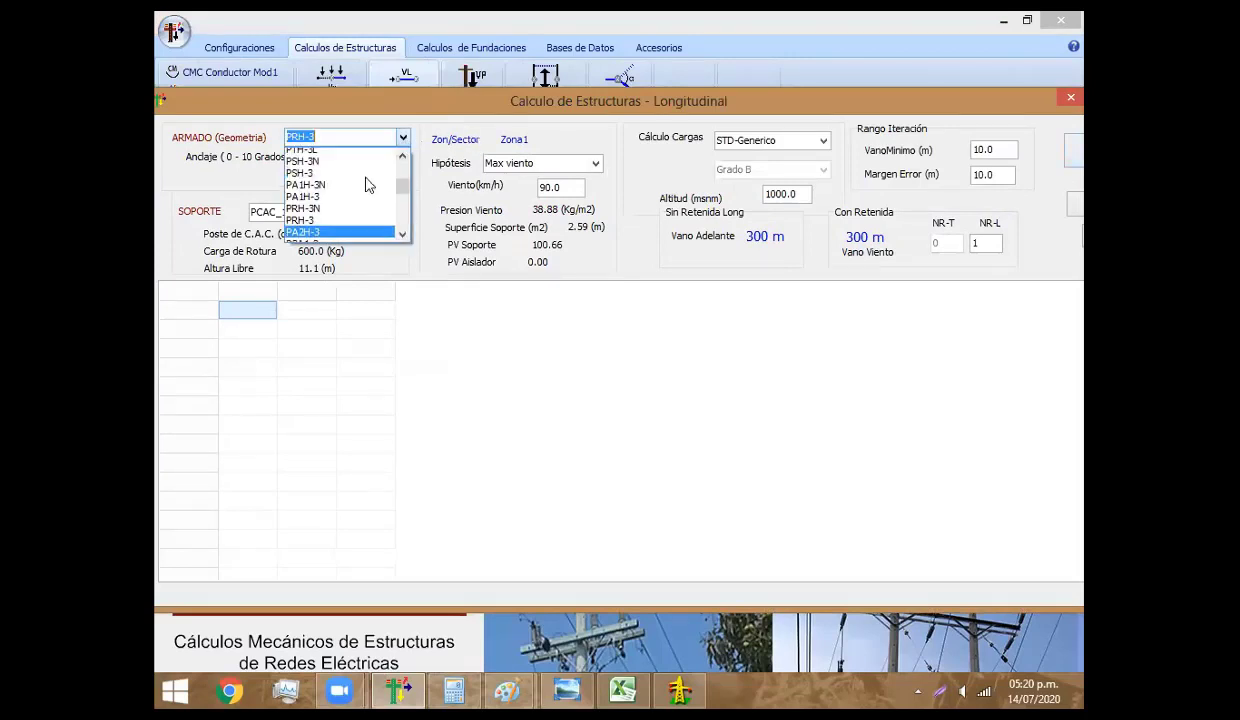
scroll(365, 185, "up", 2)
scroll(368, 185, "up", 2)
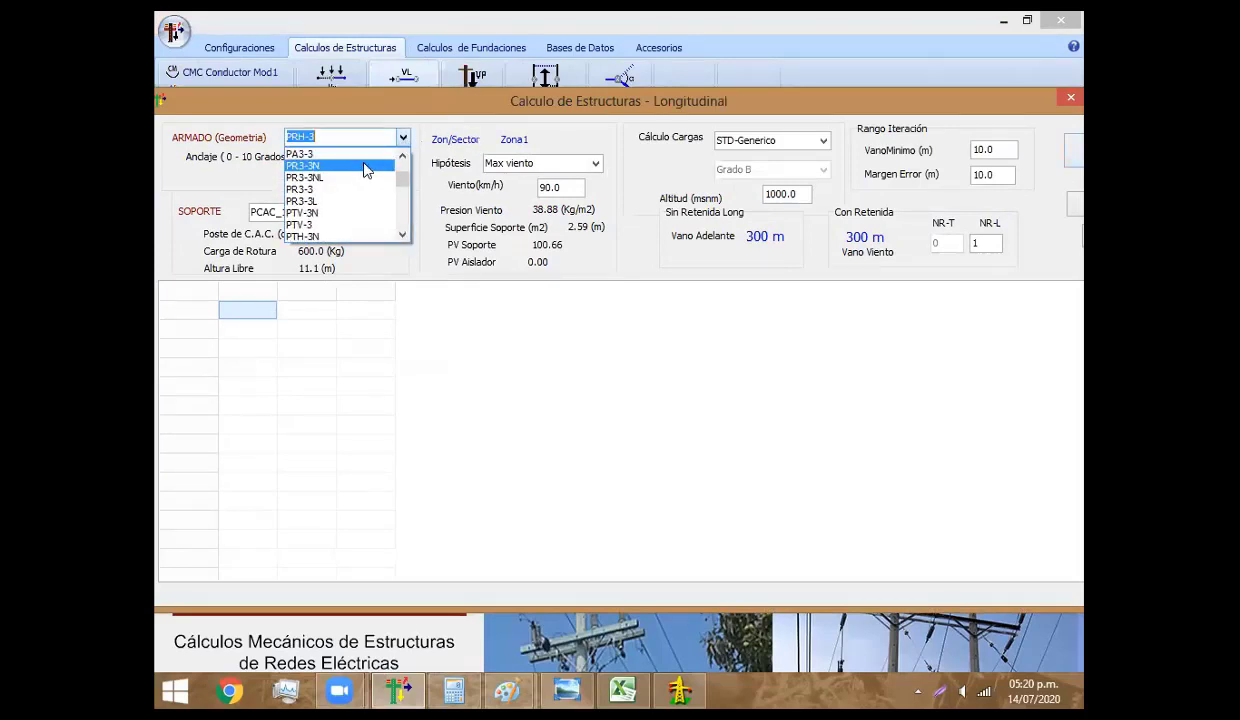
left_click(300, 153)
left_click(1072, 148)
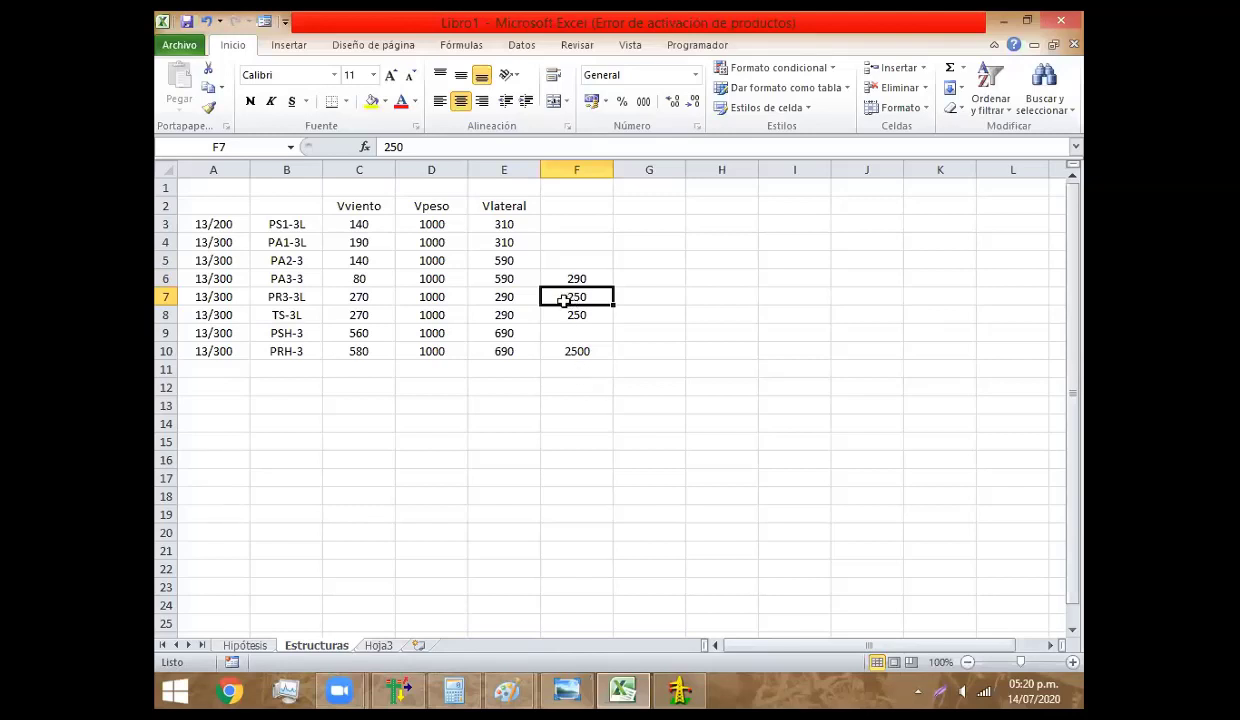
Fill cells E3:E5 and E9 yellow
left_click_drag(505, 224, 514, 258)
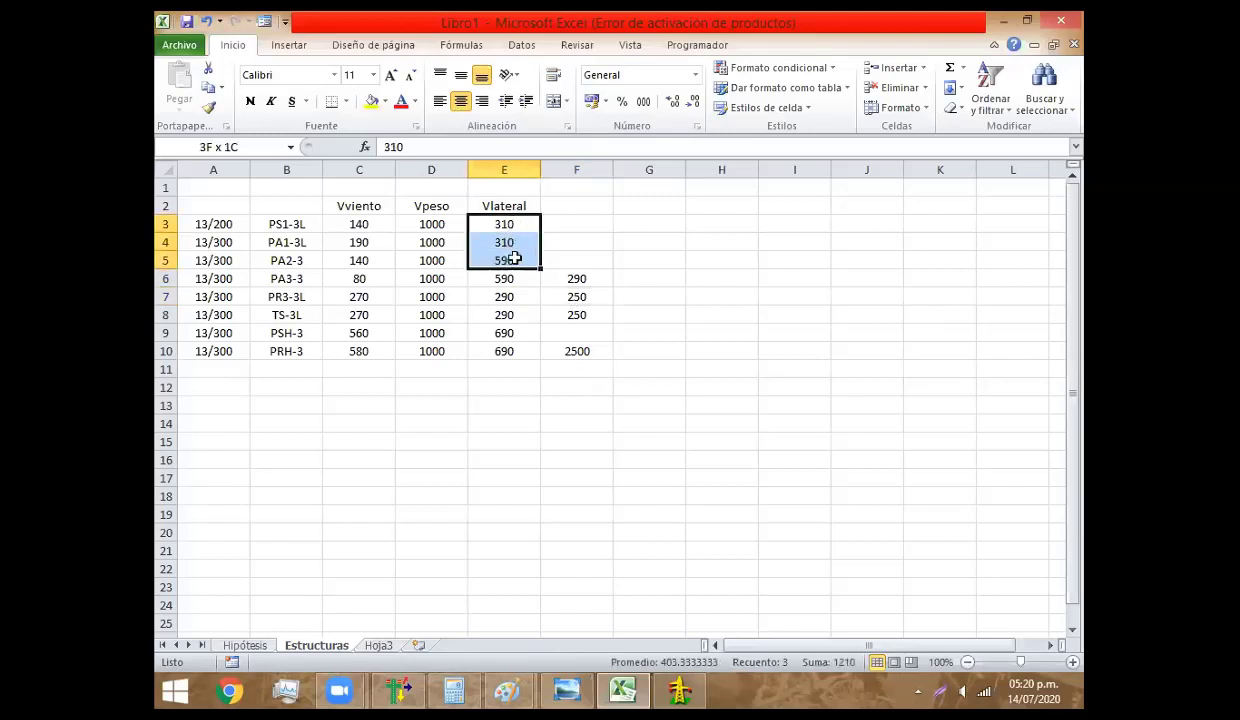
left_click(372, 102)
left_click(513, 331)
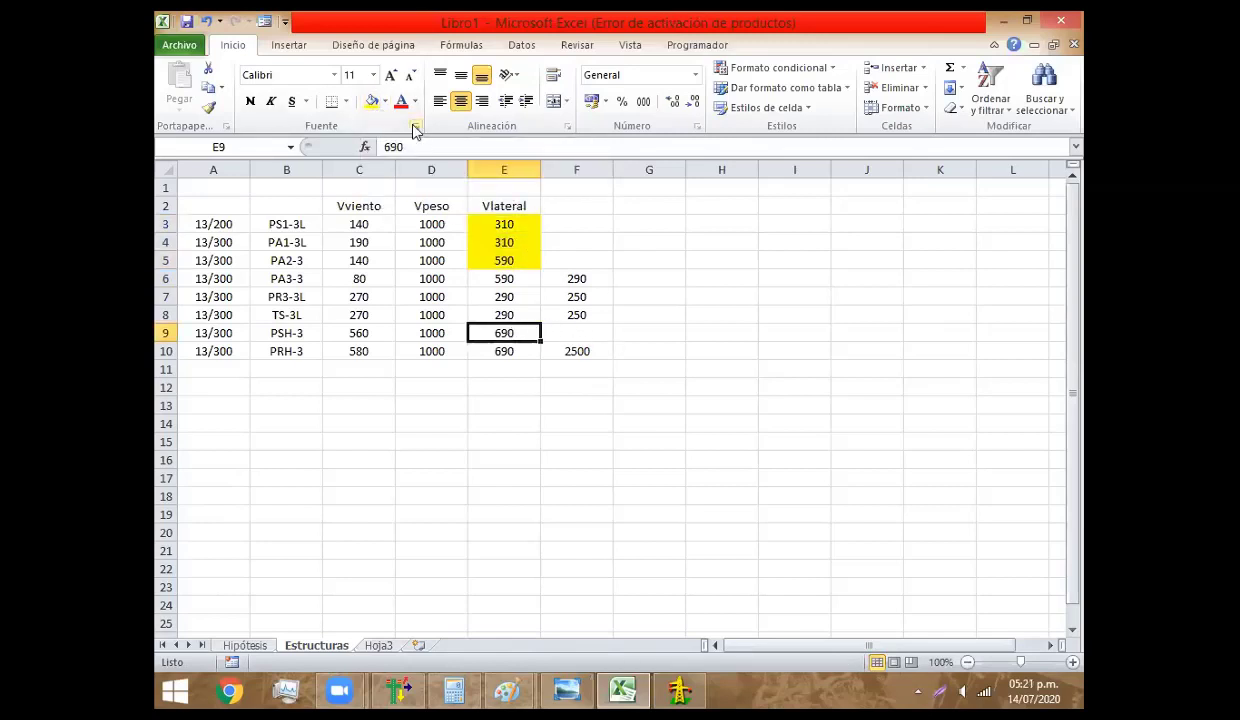
left_click(370, 102)
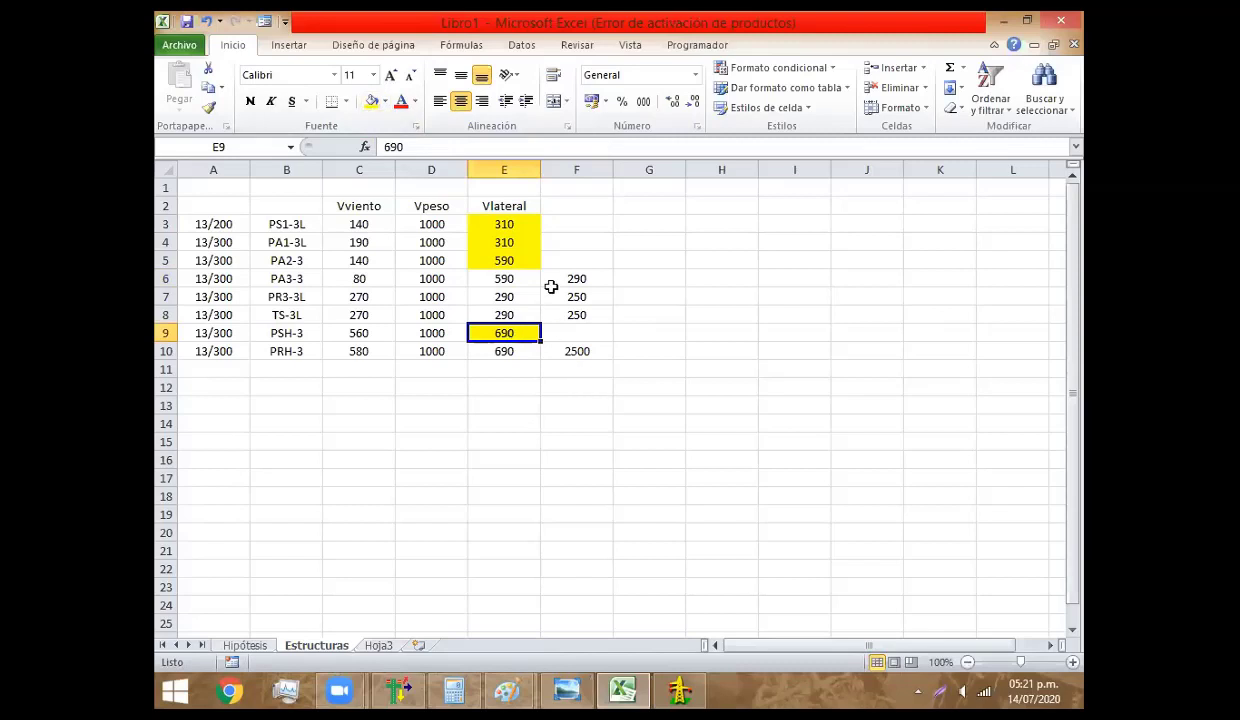
Fill cells F6:F8 and E10 yellow
left_click_drag(508, 222, 522, 257)
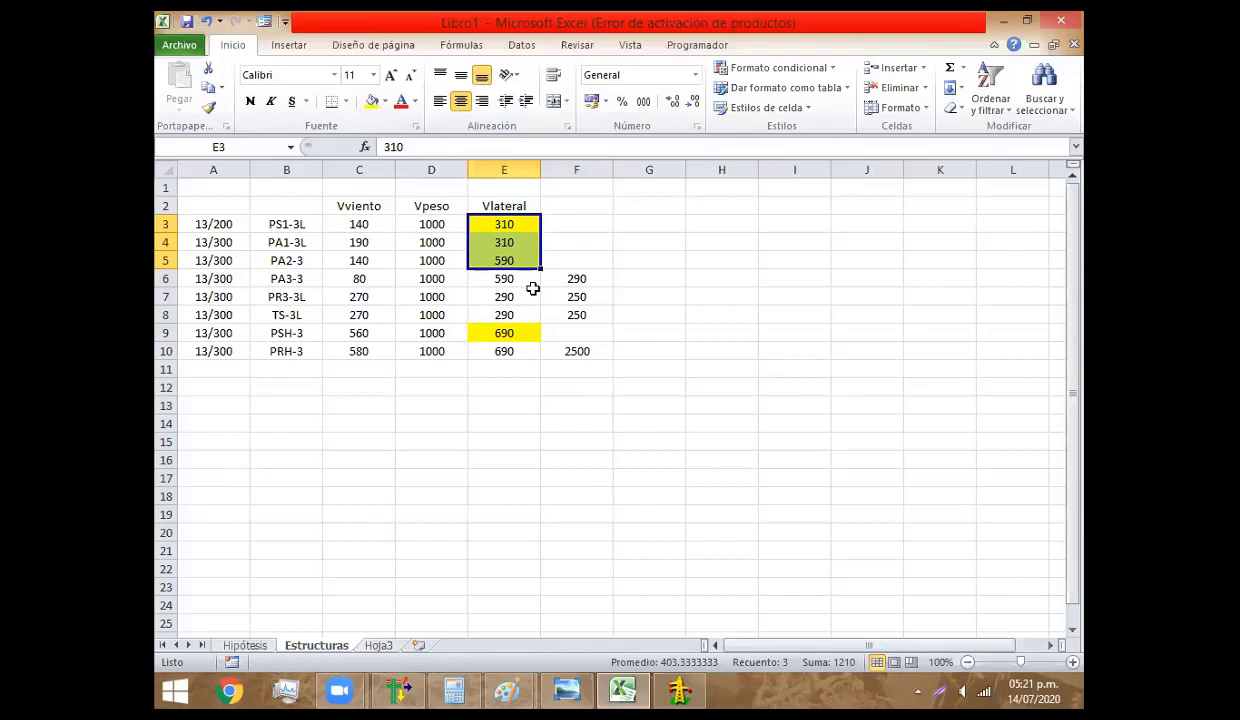
left_click_drag(561, 280, 562, 315)
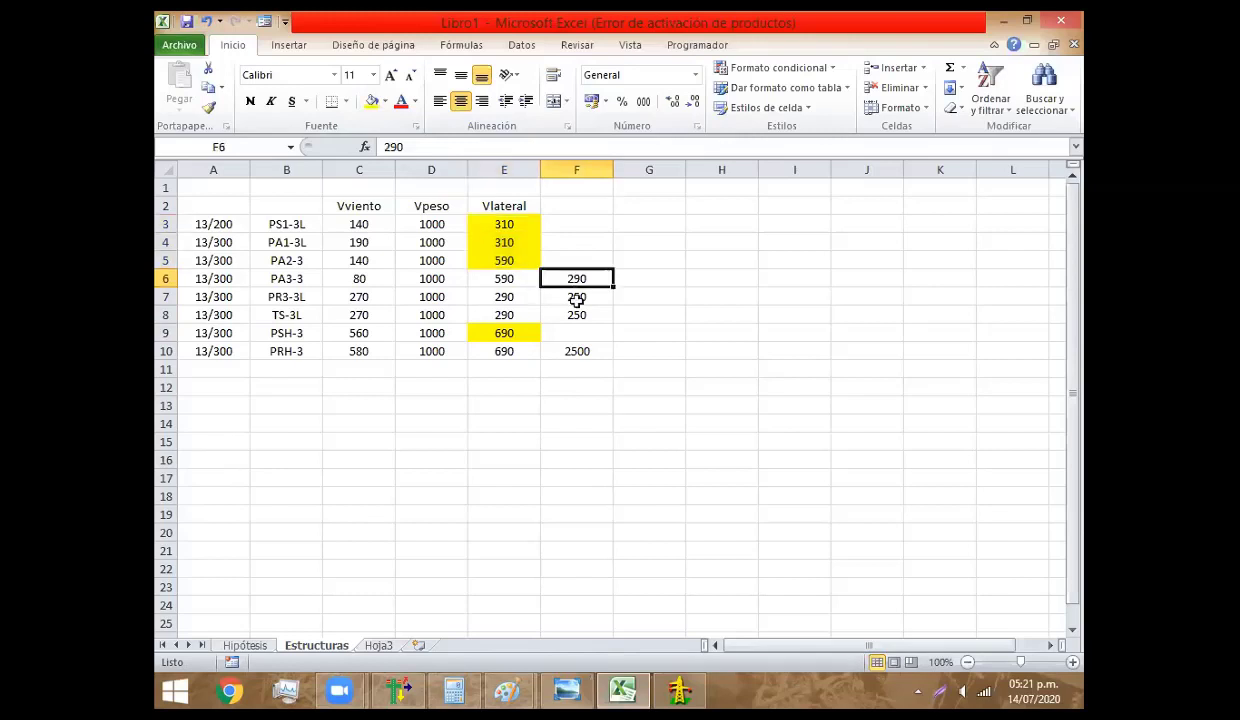
left_click(371, 101)
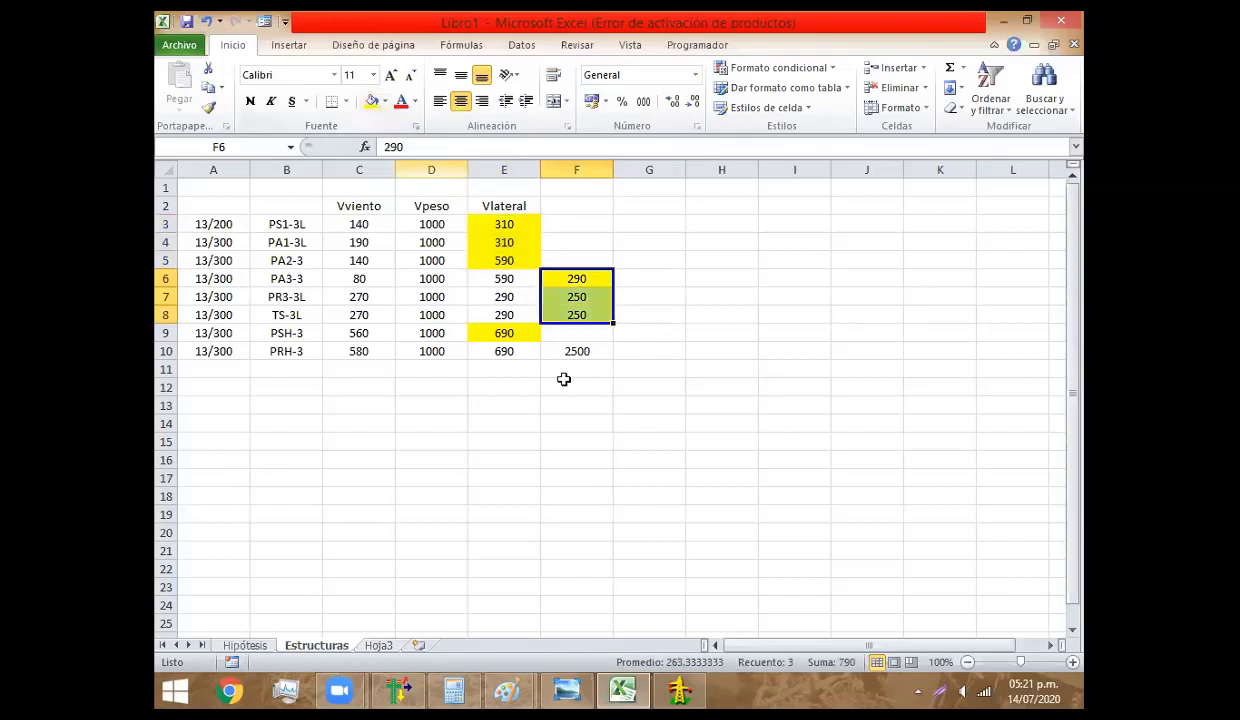
left_click(501, 351)
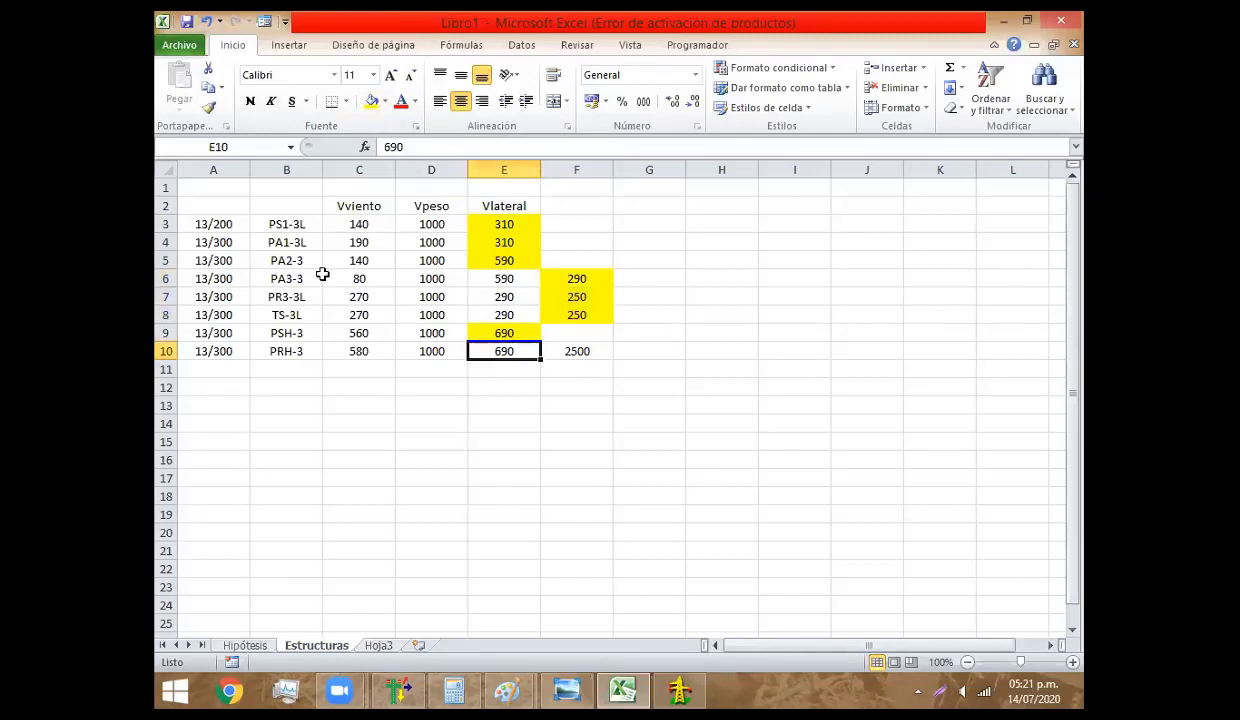
left_click(370, 102)
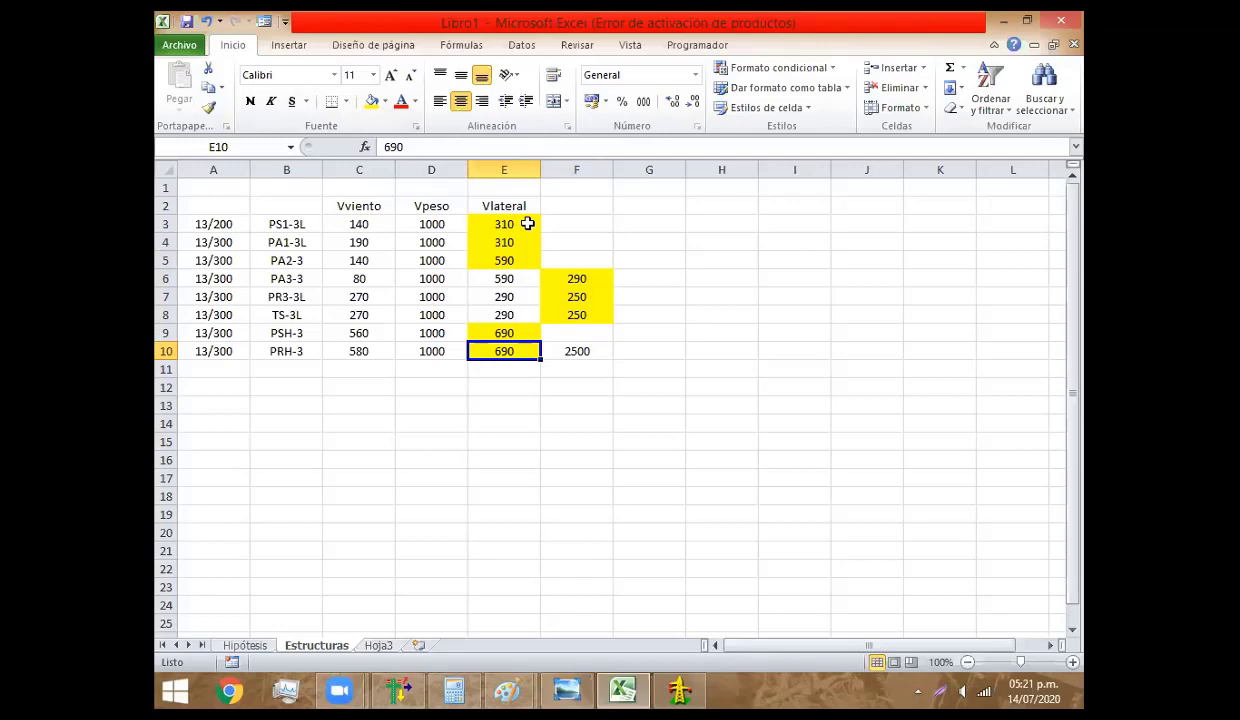
Open the armados structures database and choose to load a different structures table file
left_click(680, 688)
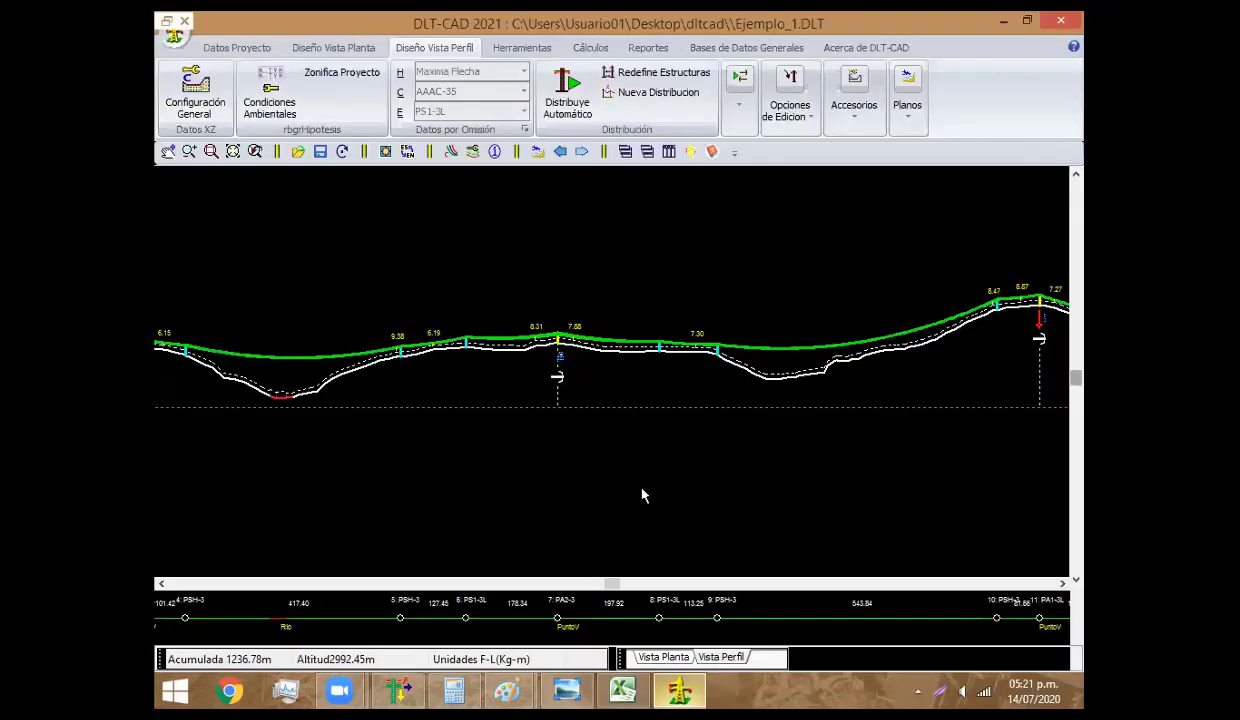
left_click_drag(760, 398, 520, 352)
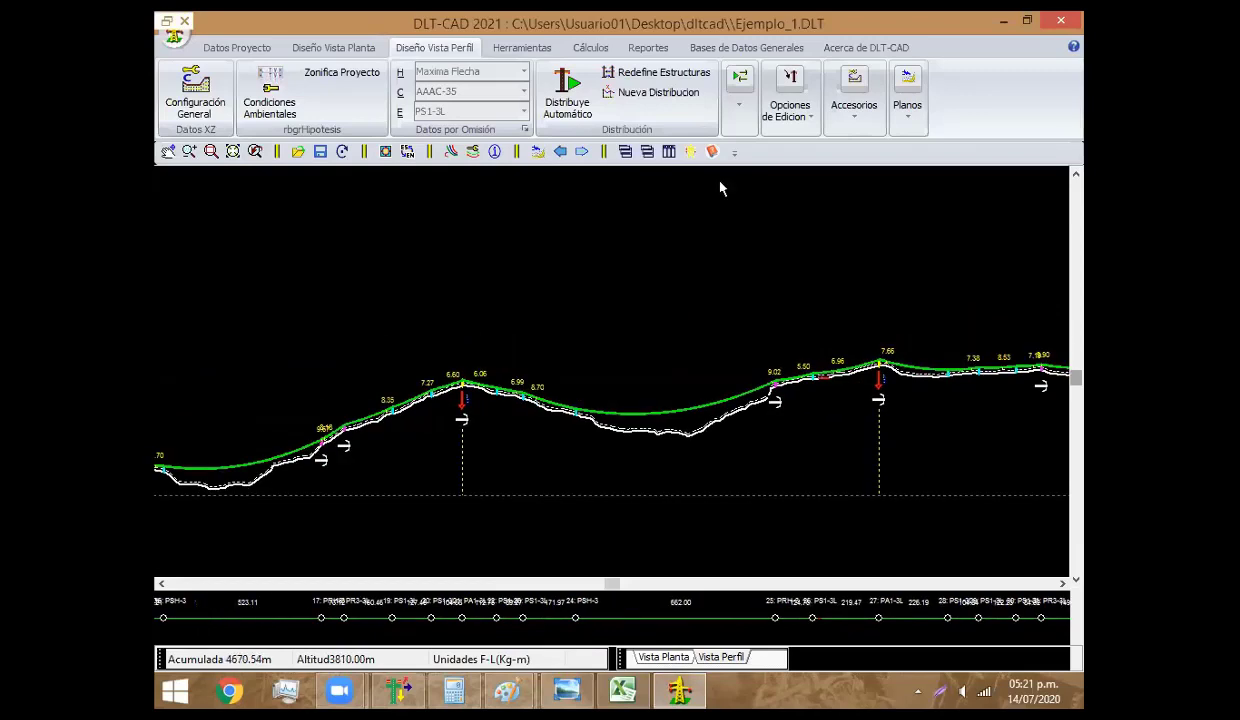
left_click(770, 51)
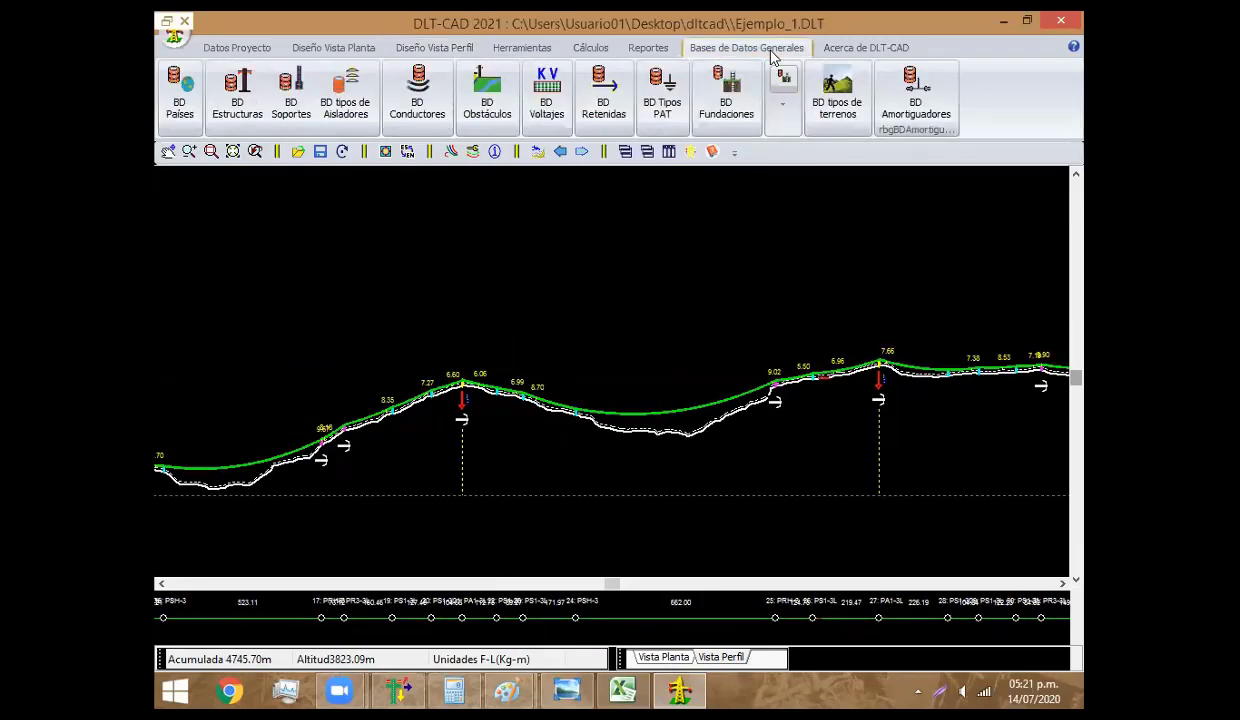
left_click(250, 92)
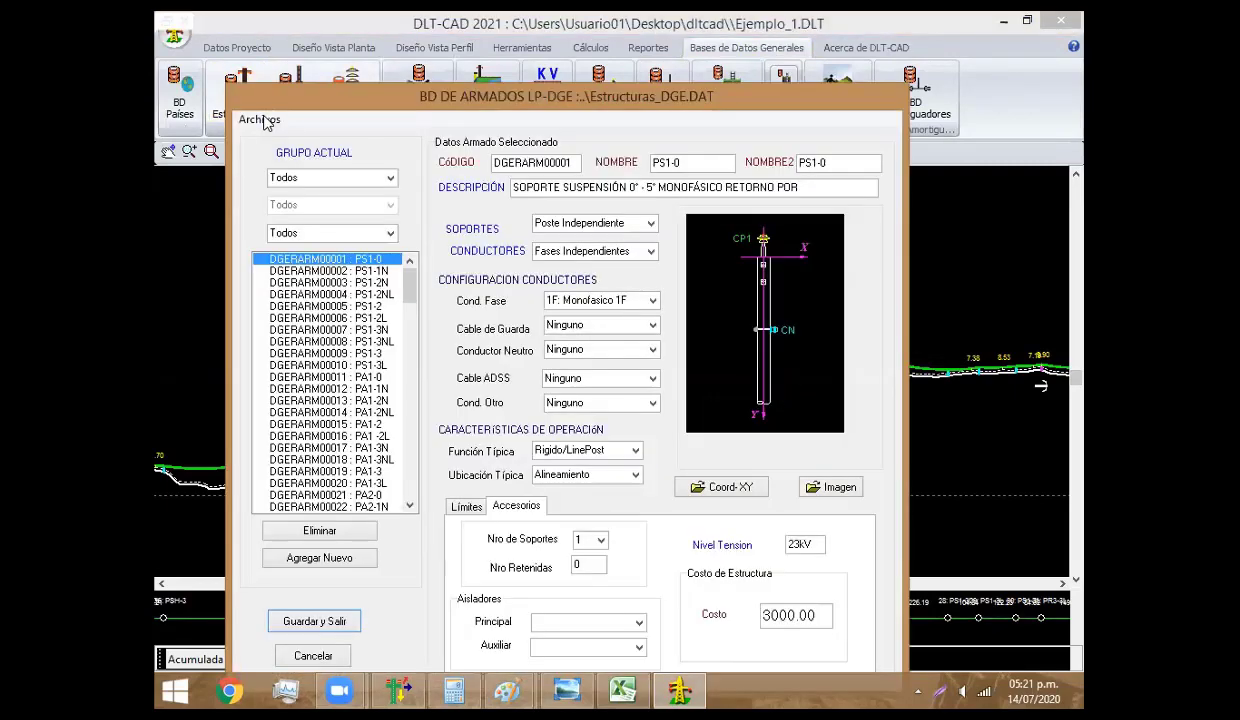
left_click(260, 119)
left_click(310, 144)
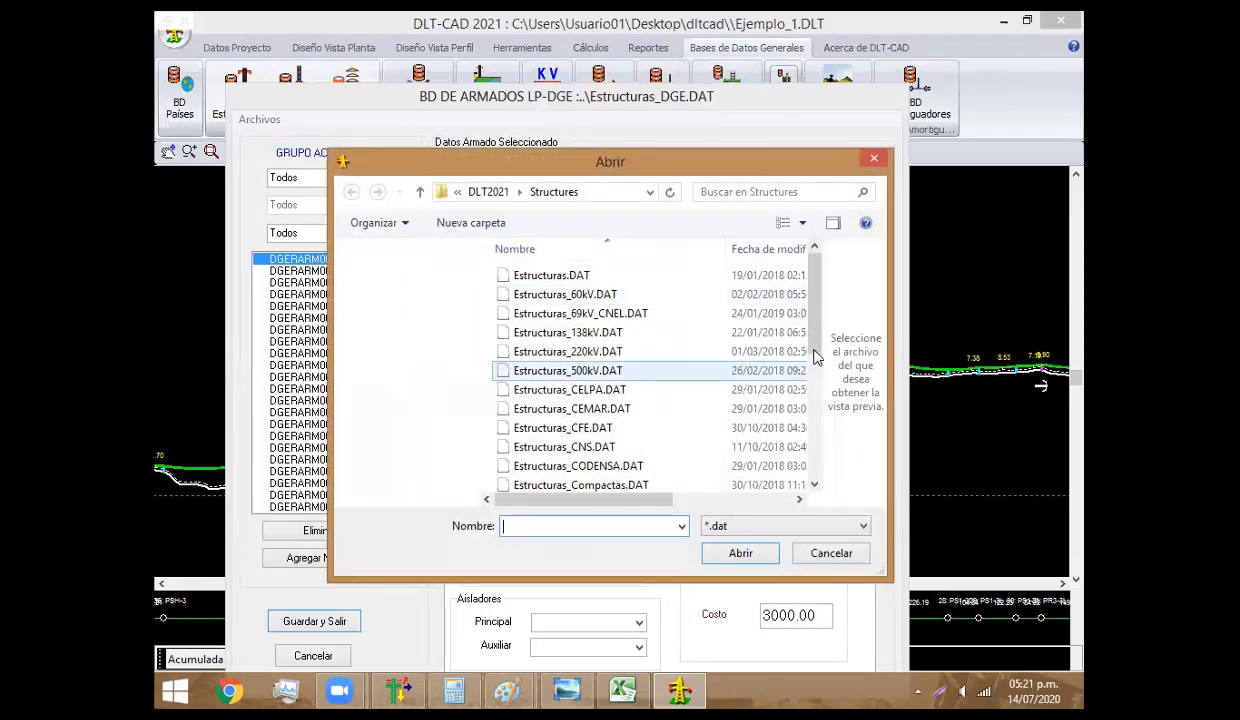
Duplicate Estructuras_DGE.DAT, rename the copy Estructuras_DGE - curso.DAT and open it
scroll(815, 357, "down", 2)
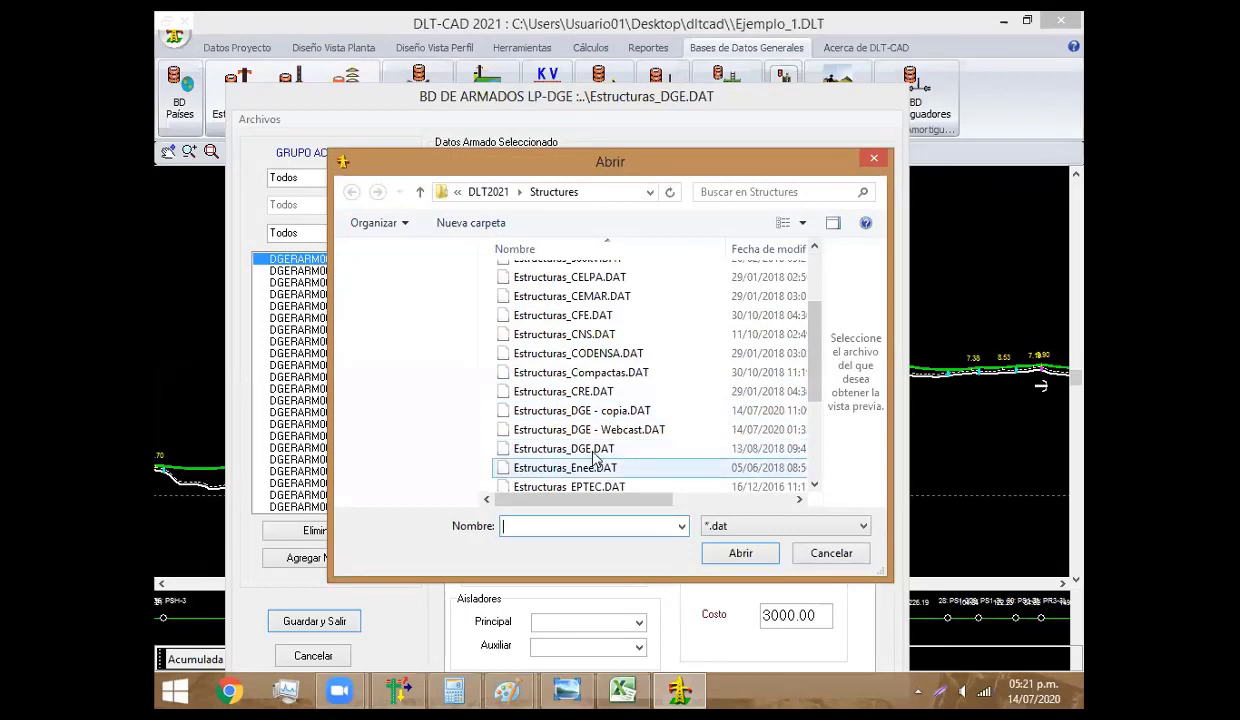
left_click(591, 450)
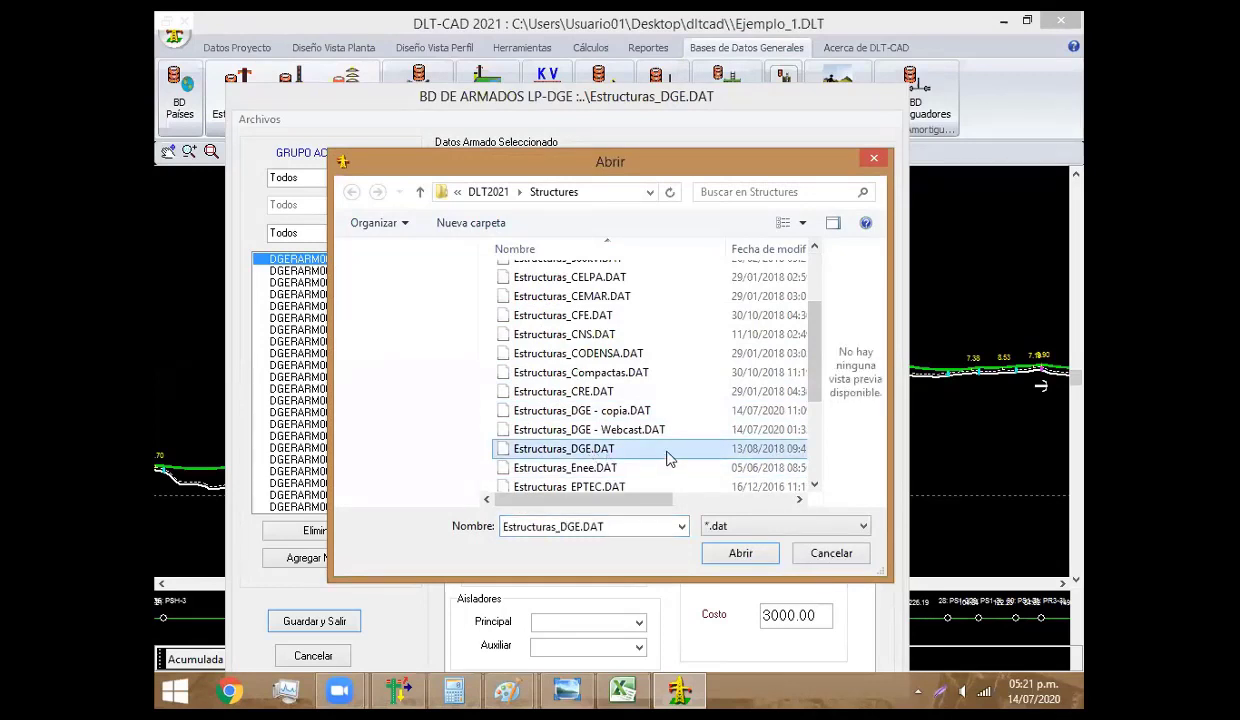
mouse_move(668, 452)
key("ctrl+c")
key("ctrl+v")
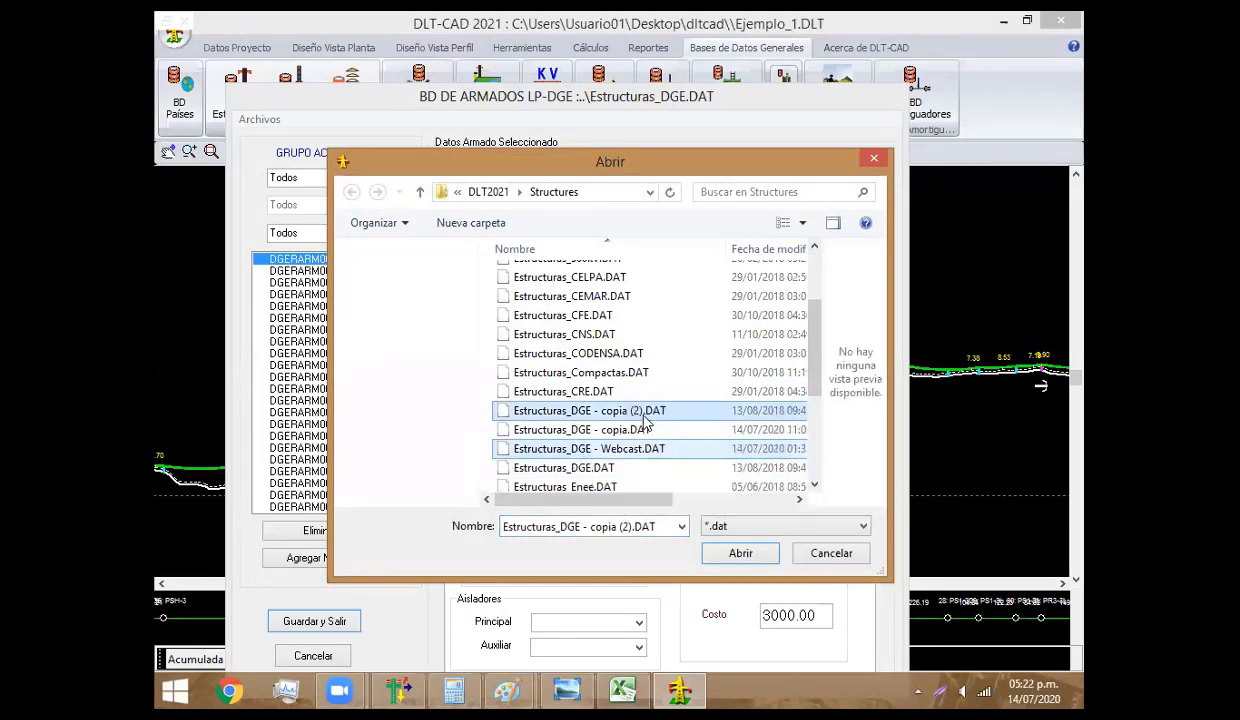
left_click(634, 413)
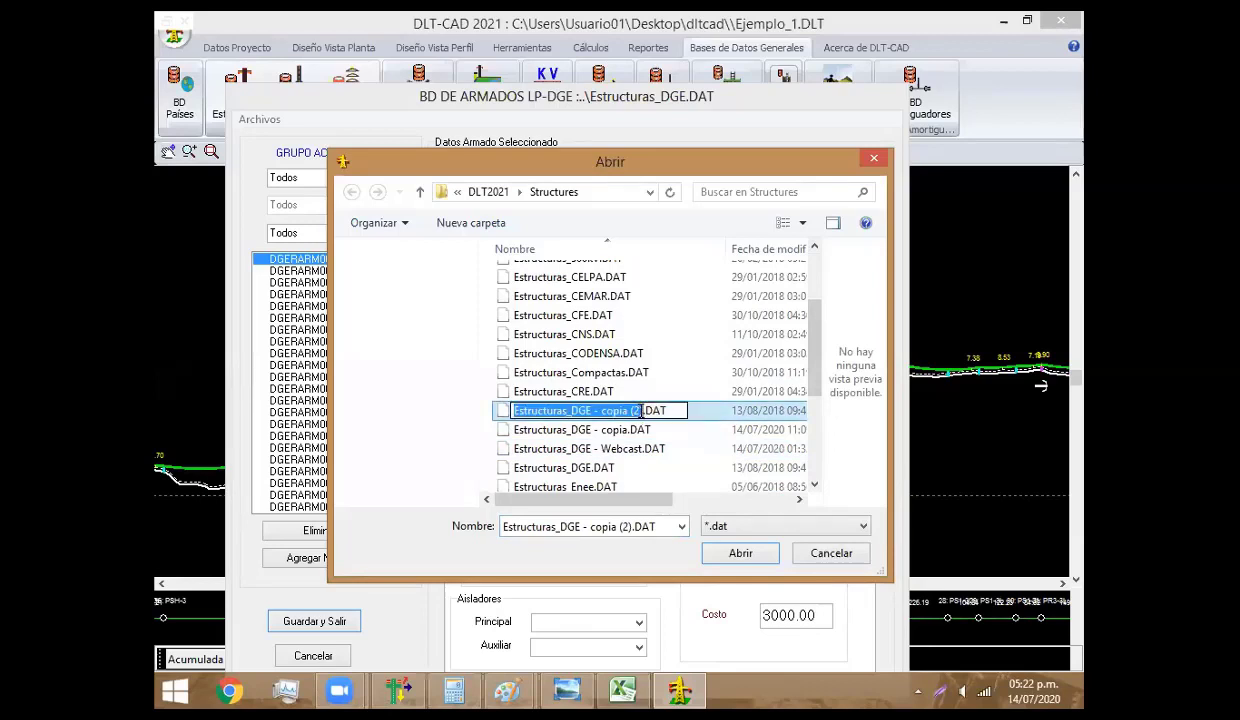
left_click_drag(643, 411, 600, 412)
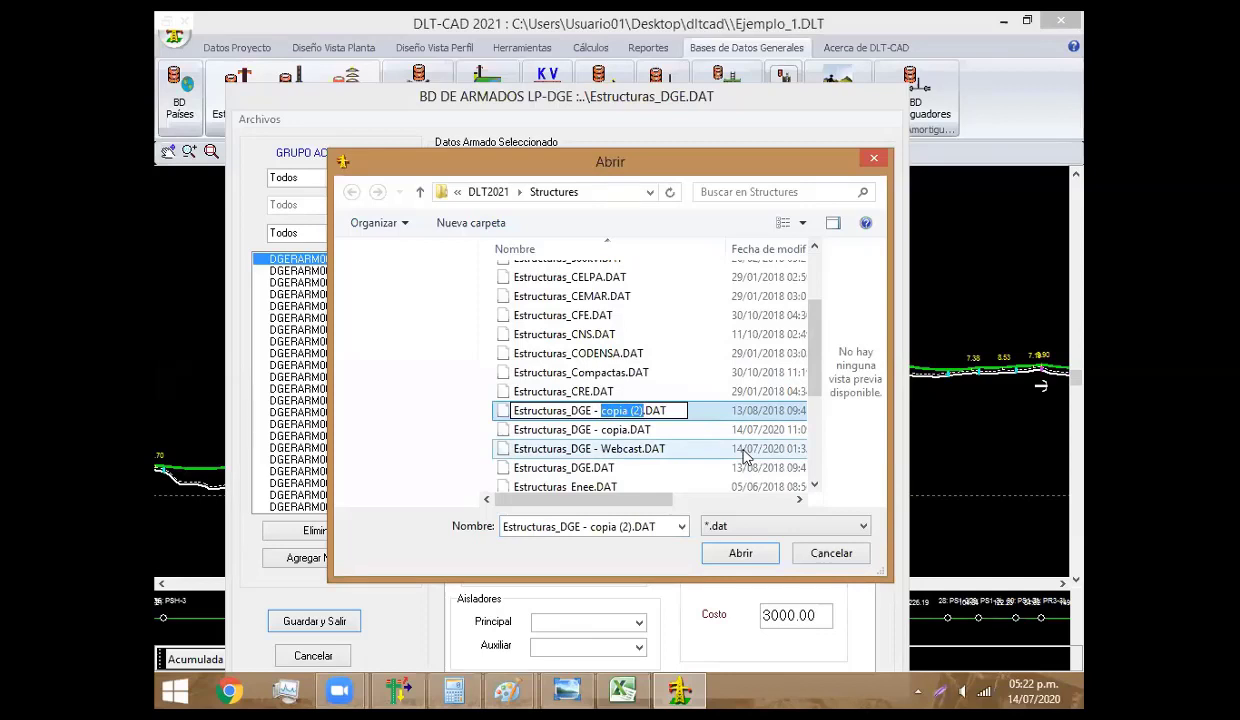
type("curso")
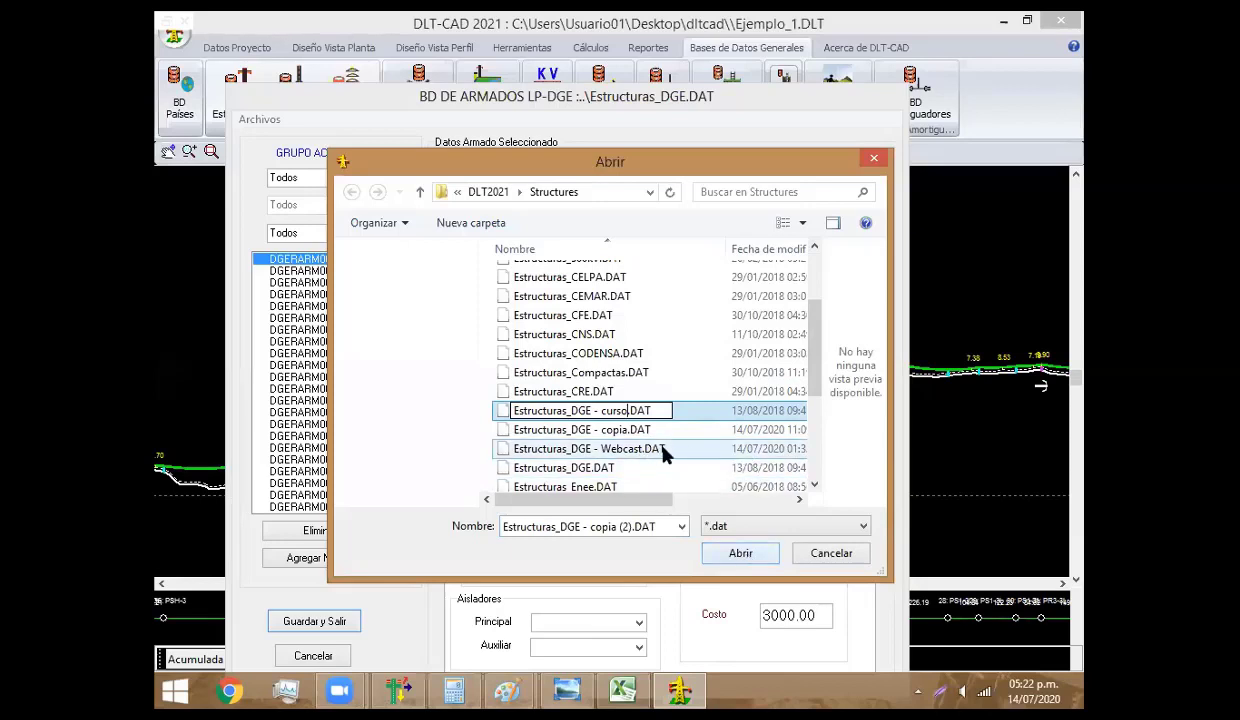
left_click(653, 433)
left_click(650, 430)
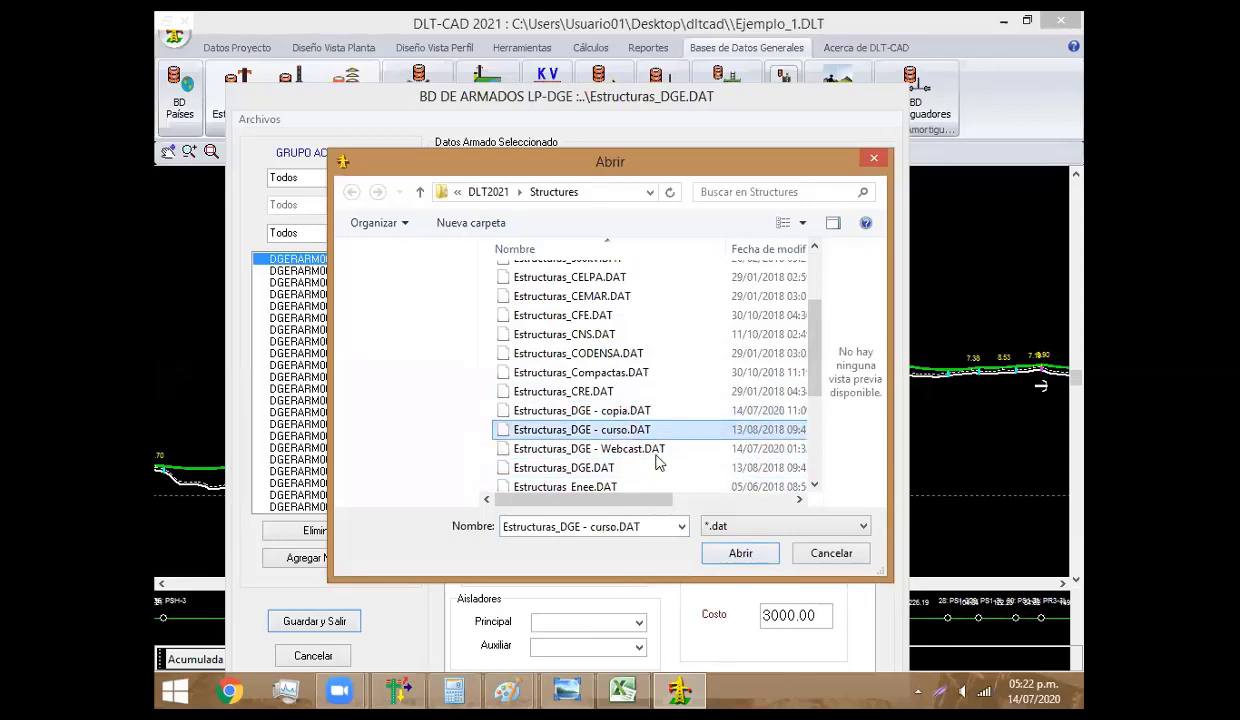
left_click(741, 556)
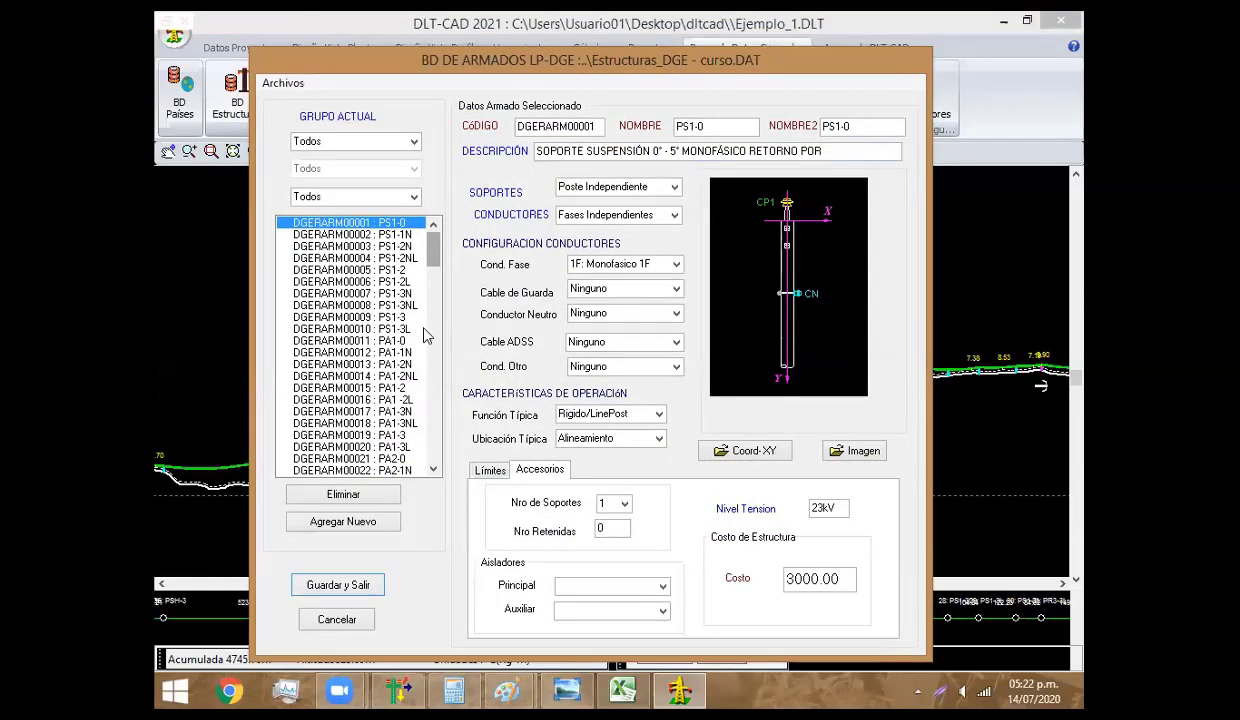
Show the Límites span limits of structure PS1-3L, compare with Excel, then bring CAMRELT forward
left_click(420, 329)
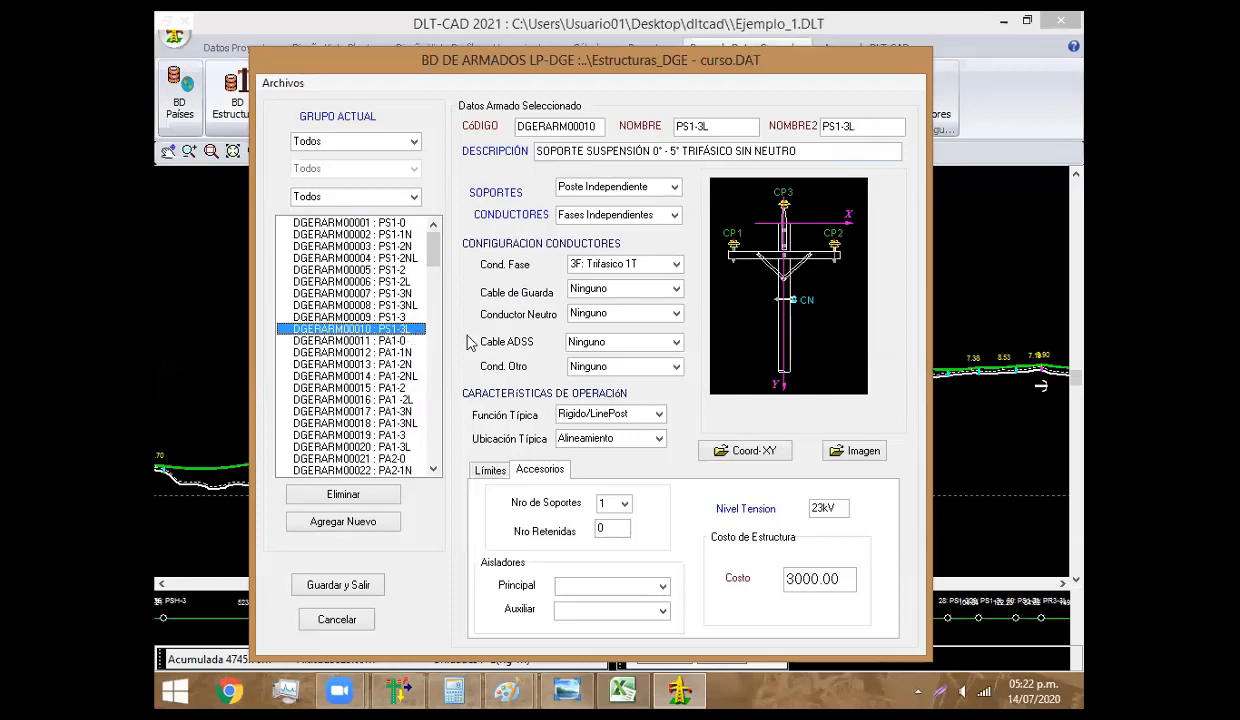
left_click(491, 471)
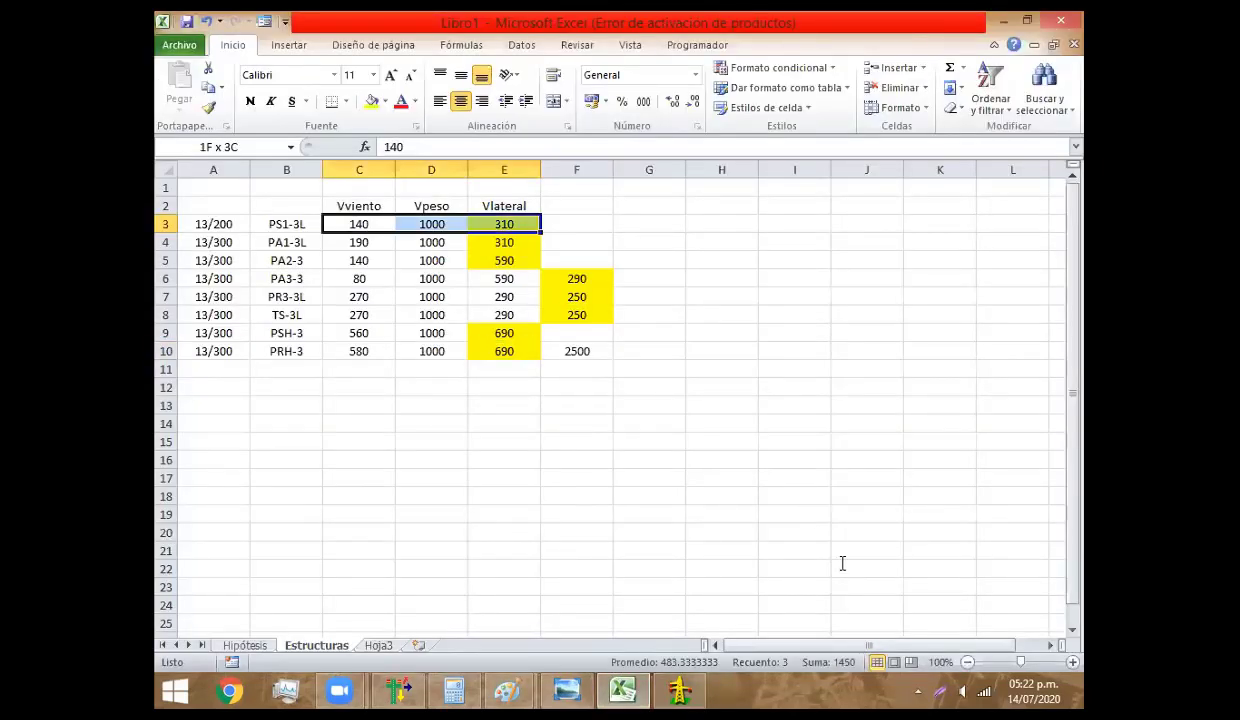
key("alt+Tab")
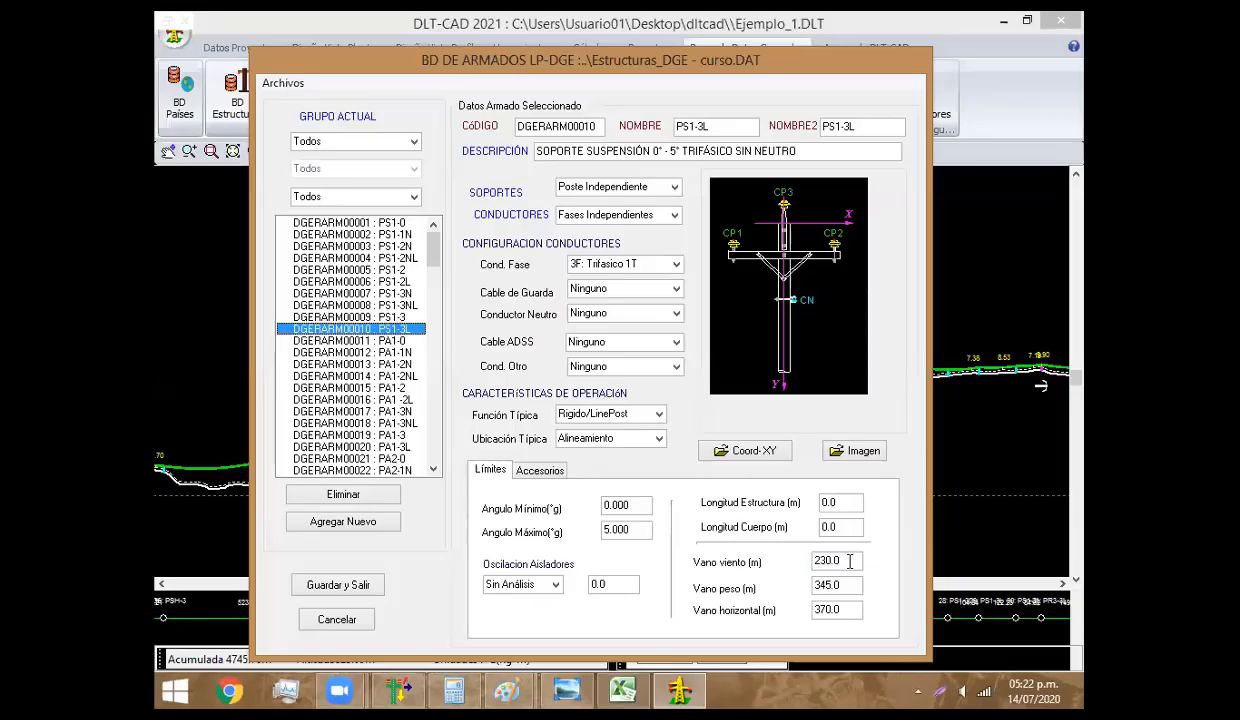
key("alt+Tab")
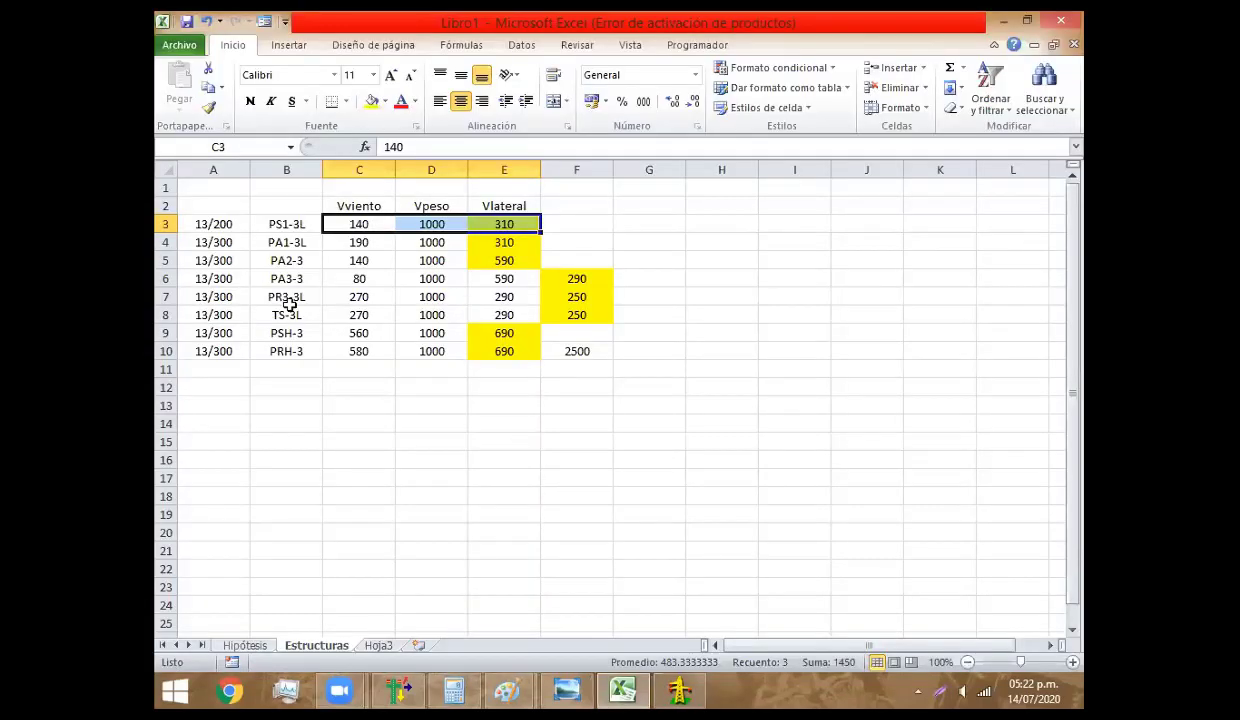
left_click(397, 690)
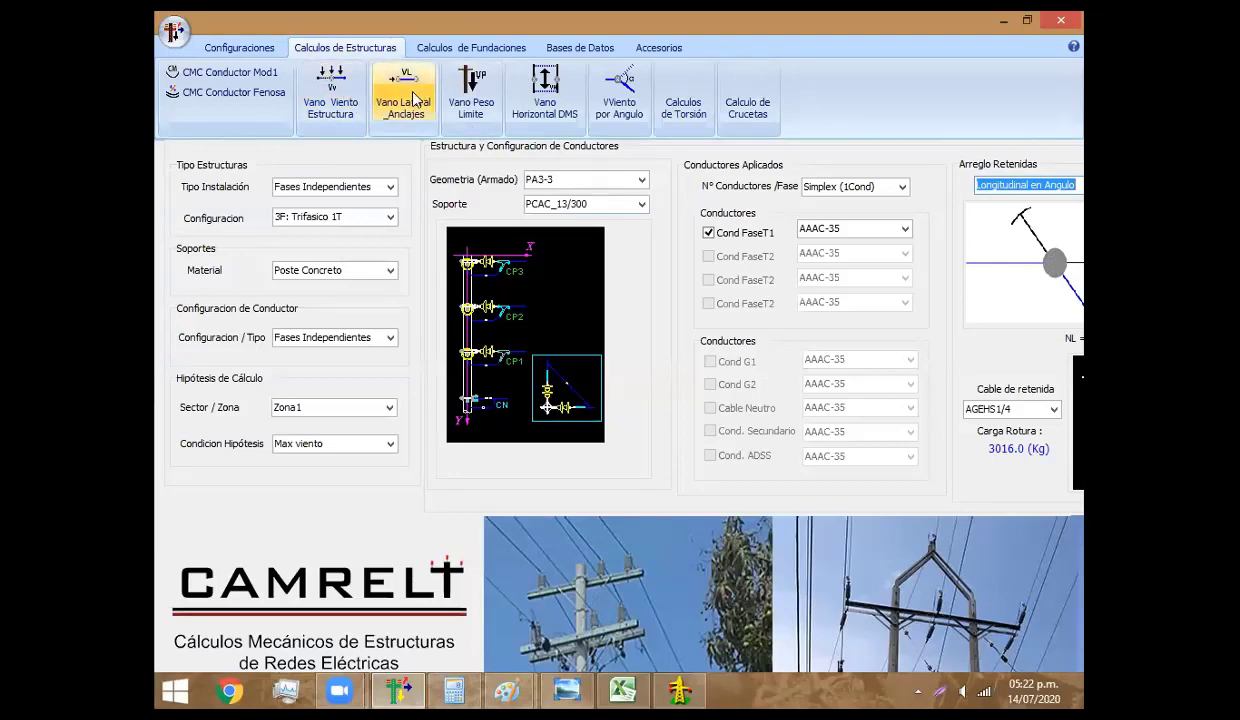
Calculate the structure wind-span report for PS1-3L, giving a 260 m wind span
left_click(330, 92)
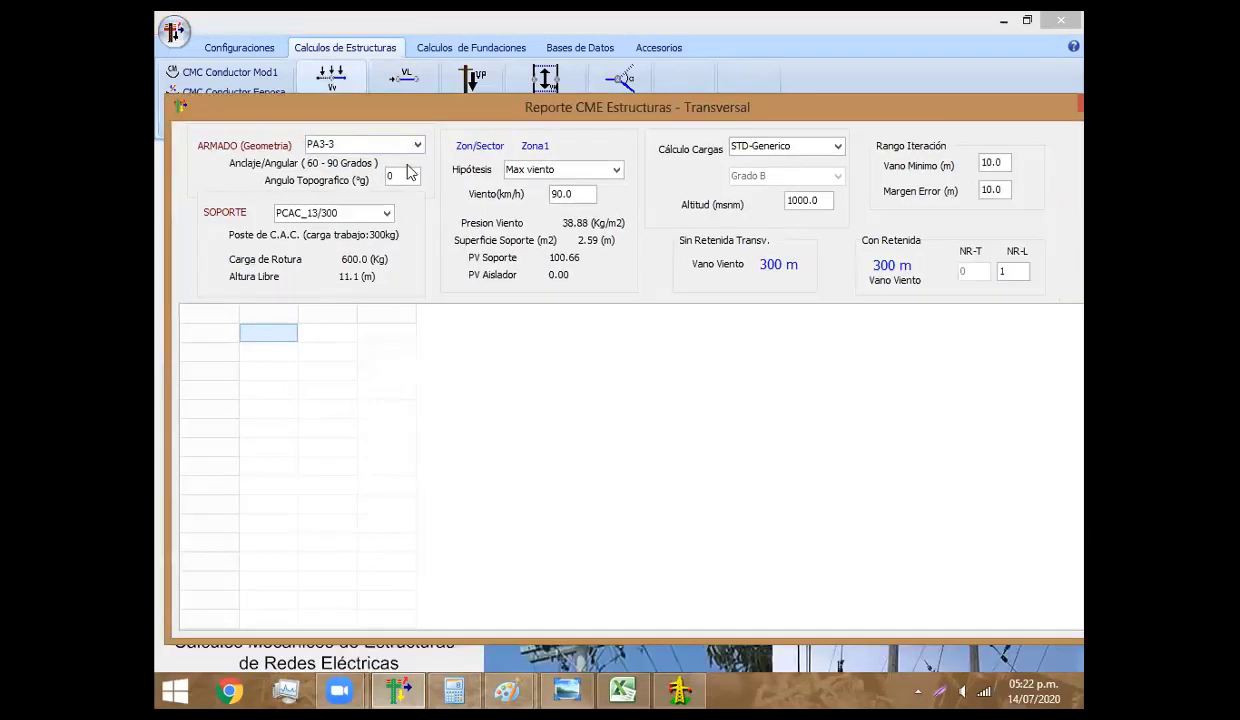
left_click(416, 145)
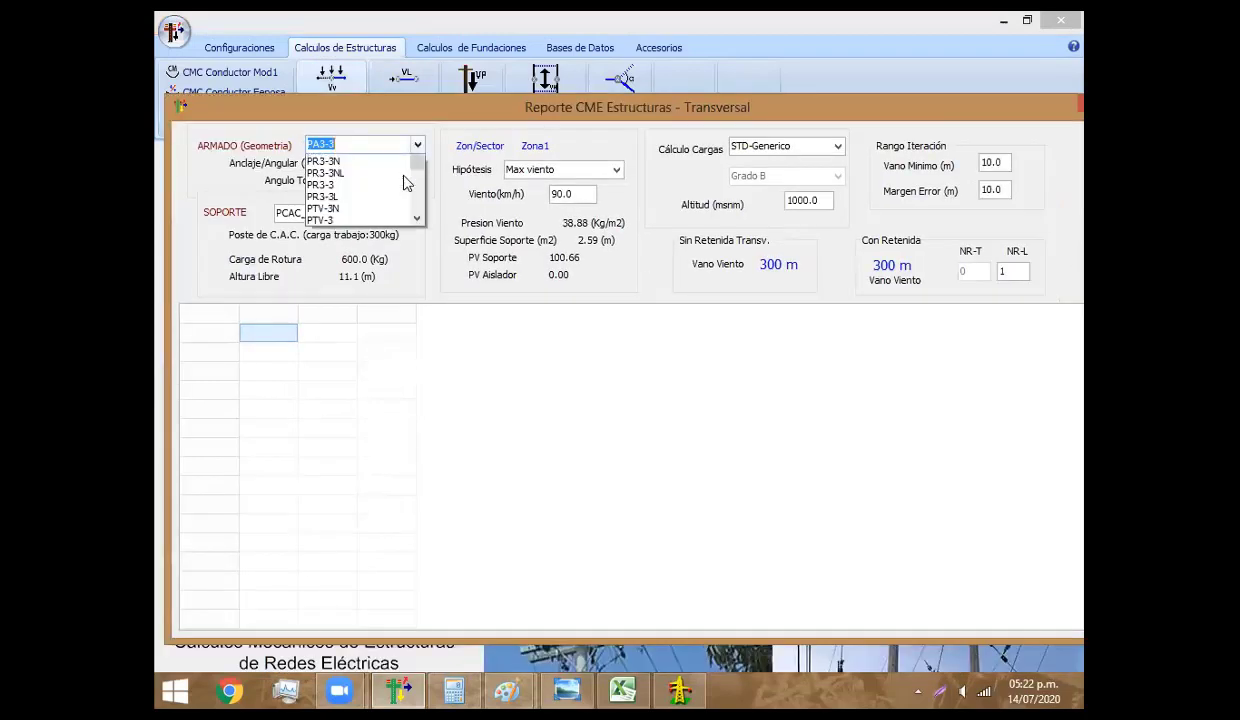
left_click(355, 196)
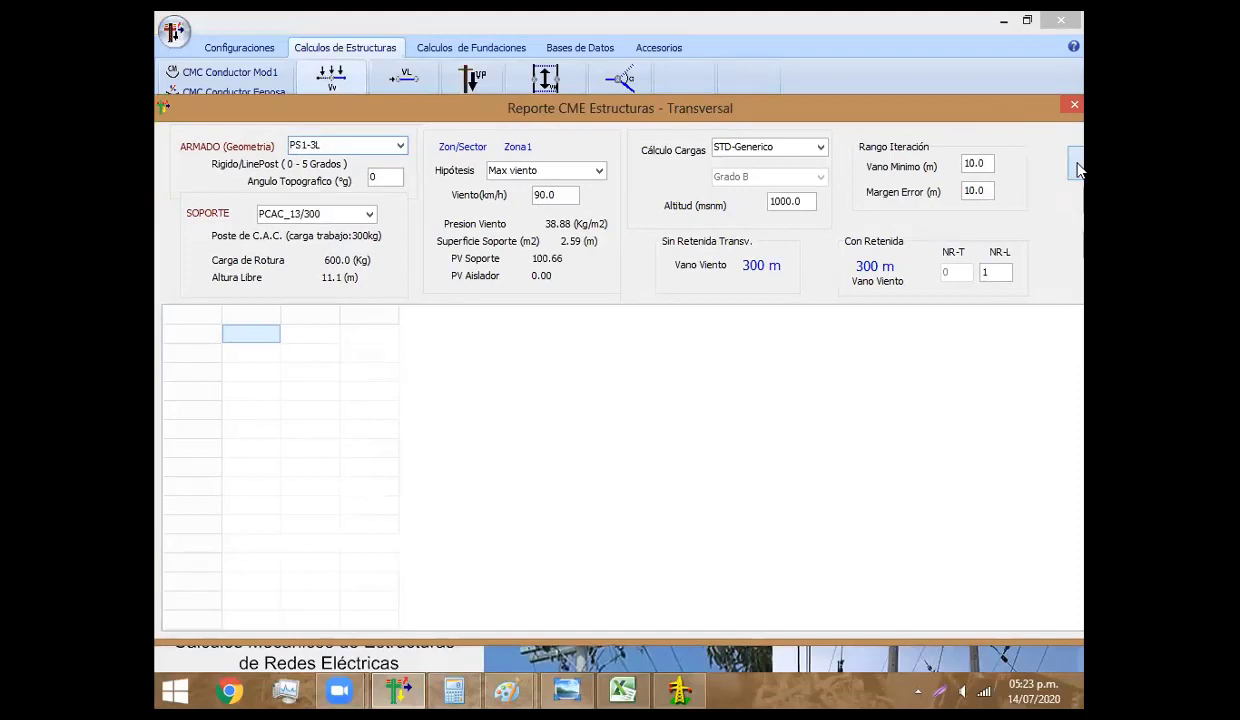
left_click(1075, 163)
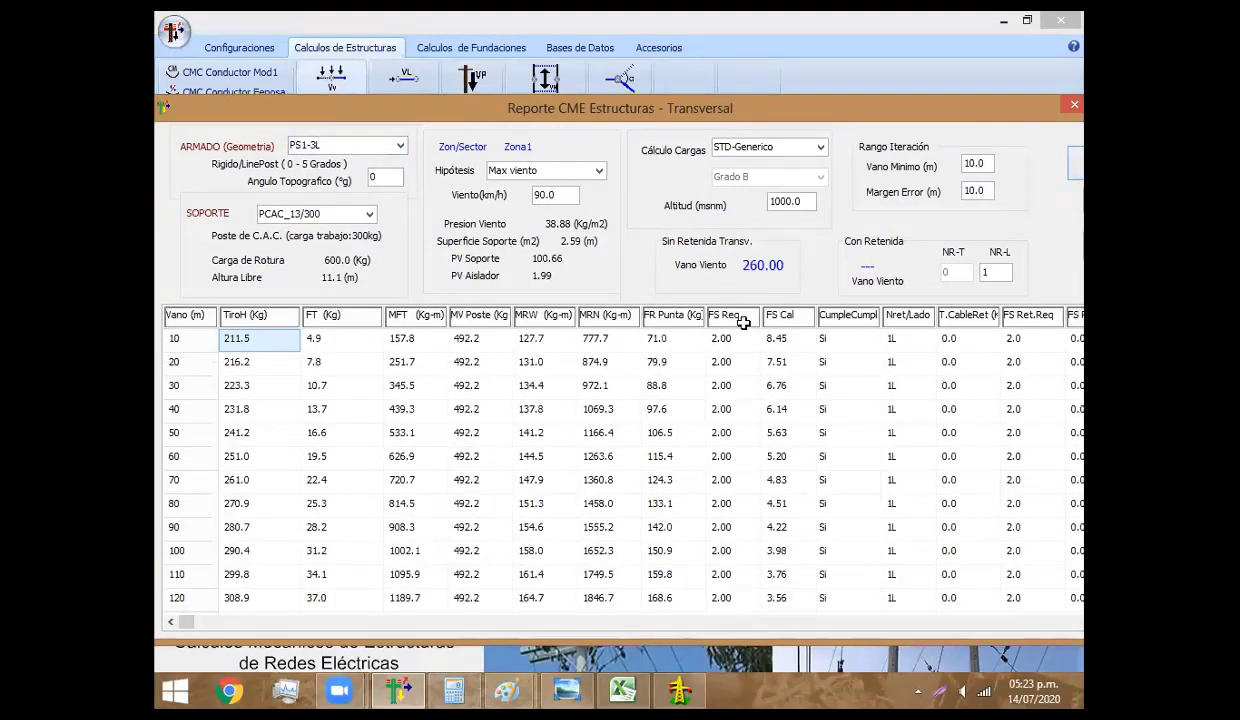
Append /260 to Excel cell C3
key("alt+Tab")
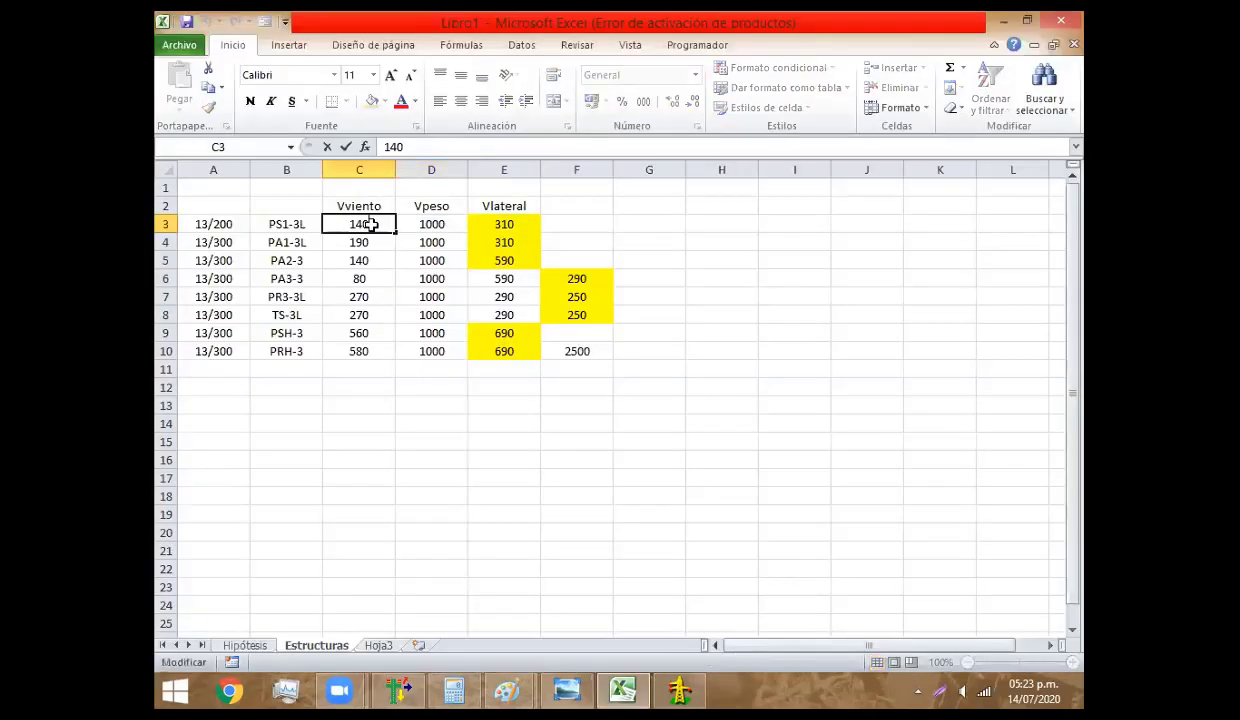
type("/260")
key("Return")
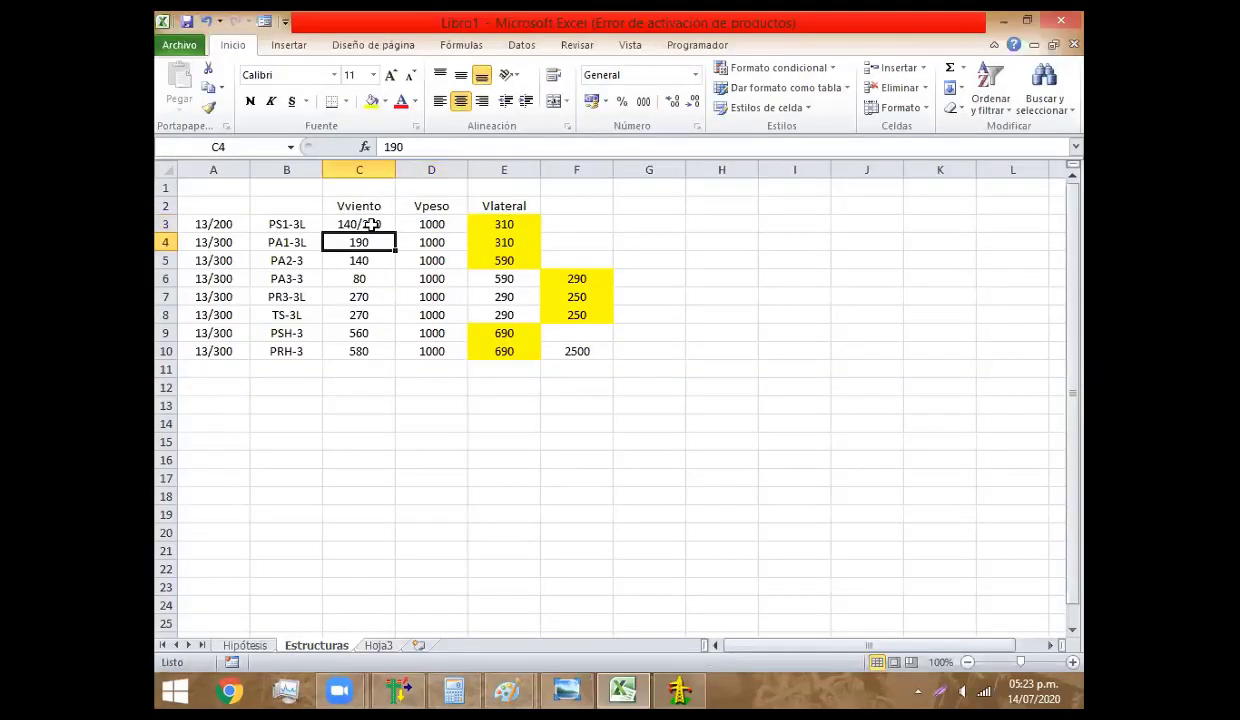
left_click(370, 224)
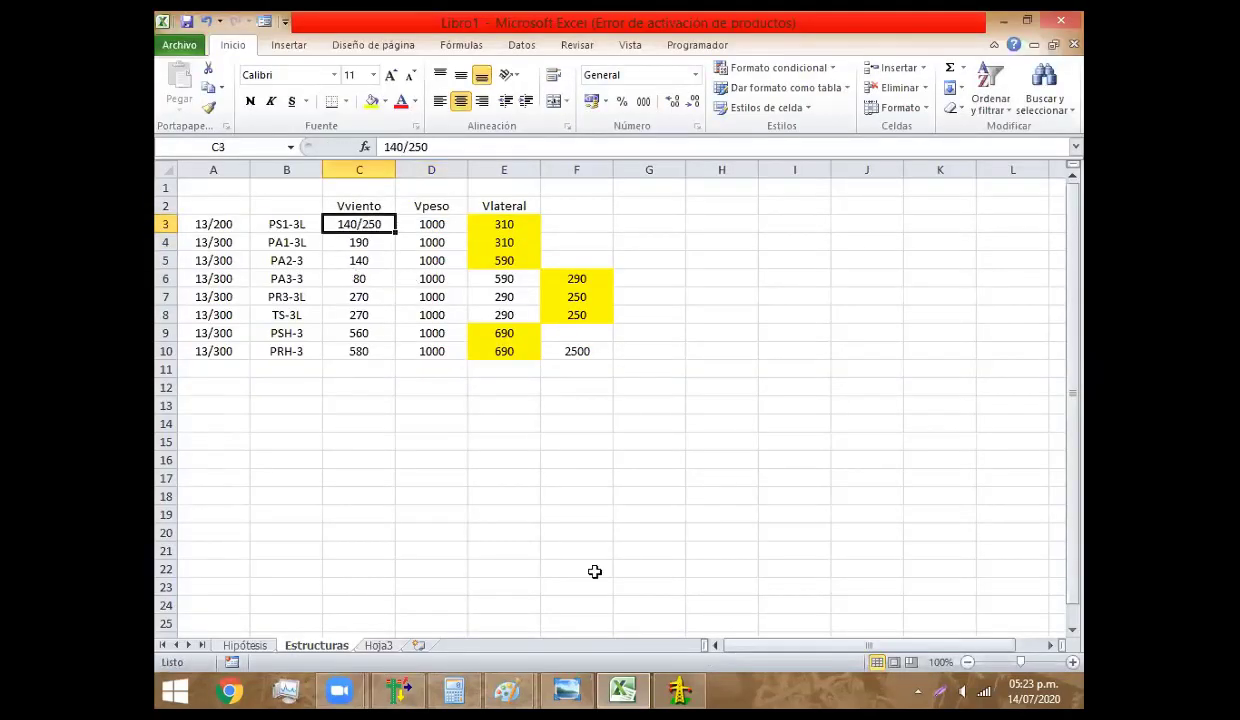
Set PS1-3L's wind, weight and horizontal spans to 140, 1000 and 310
left_click(690, 690)
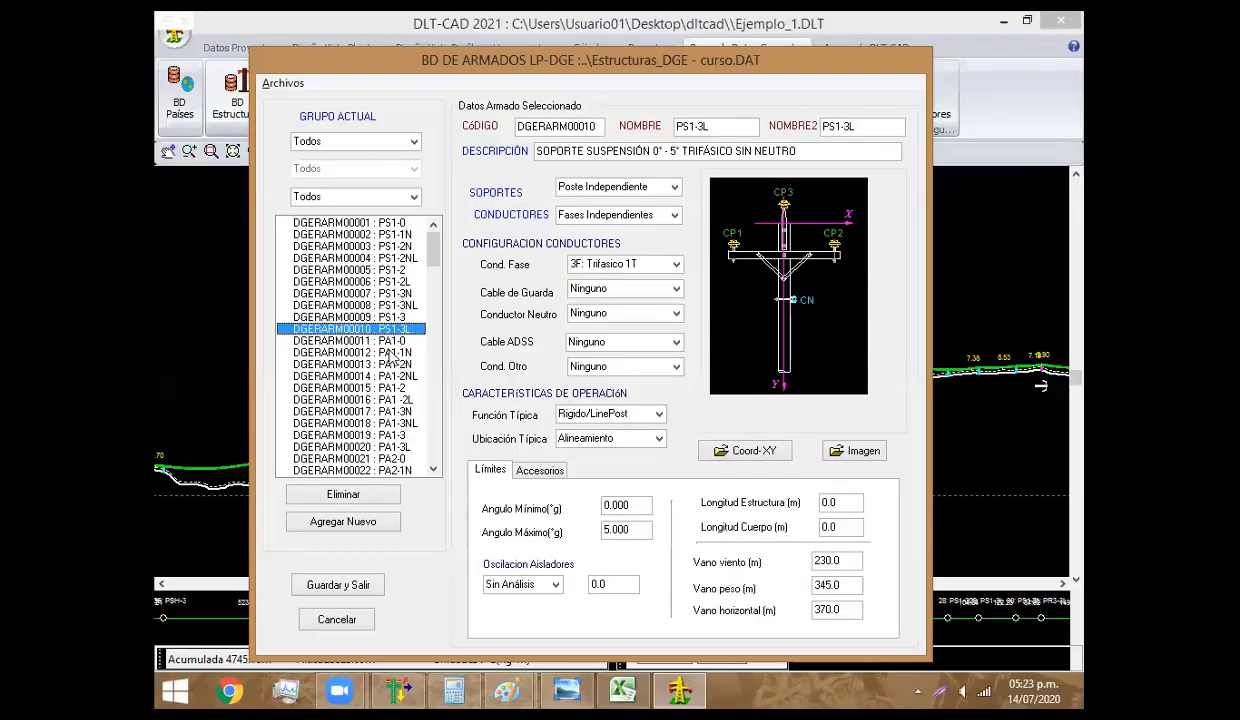
left_click(833, 560)
key("Tab")
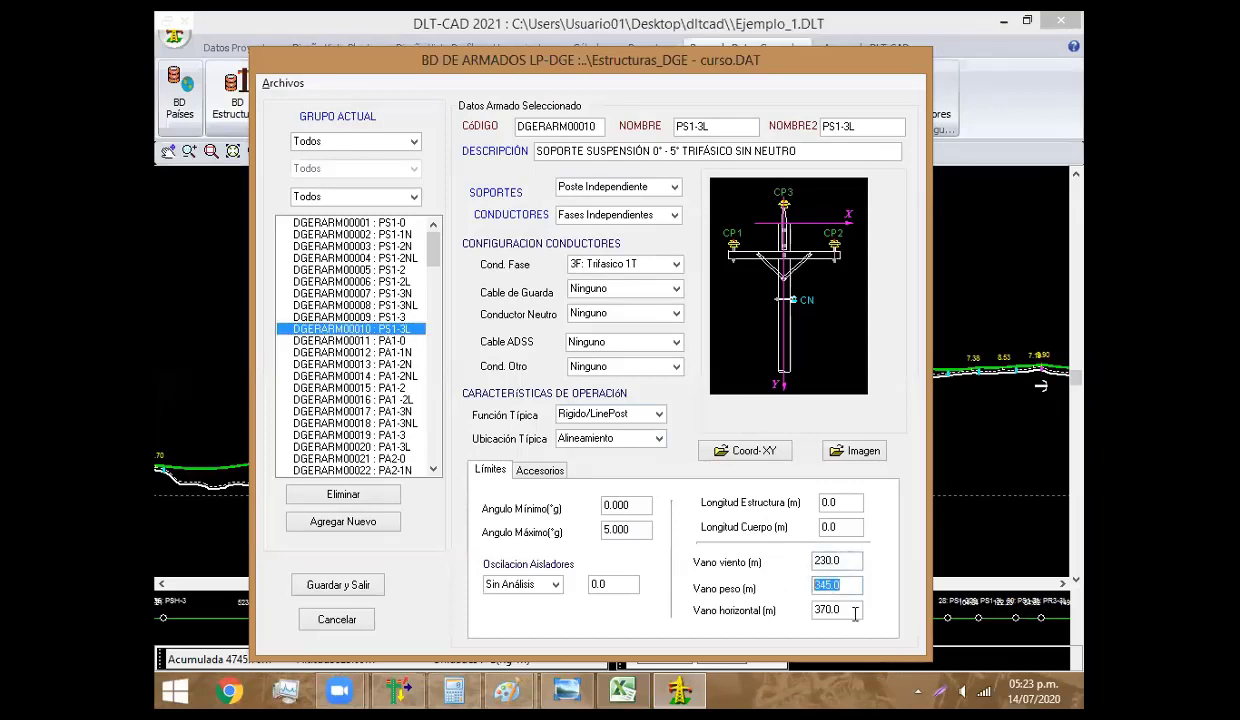
key("Tab")
key("shift+Tab")
key("shift+Tab")
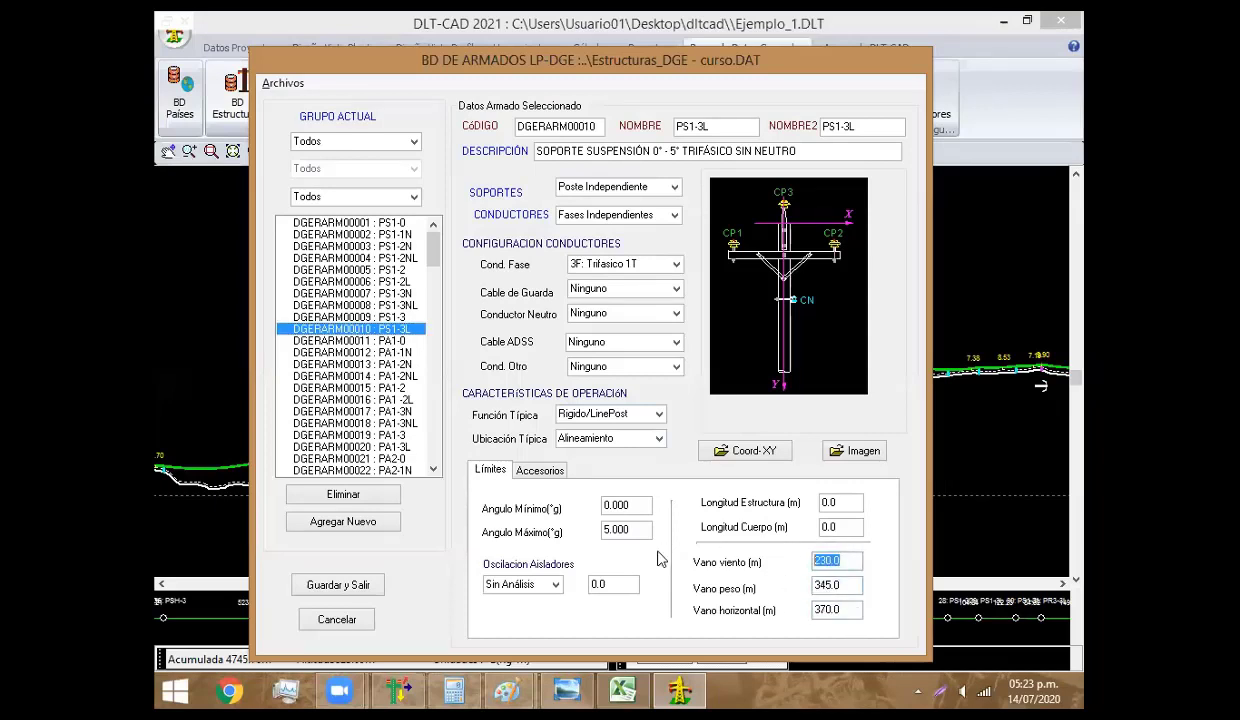
type("140")
key("Tab")
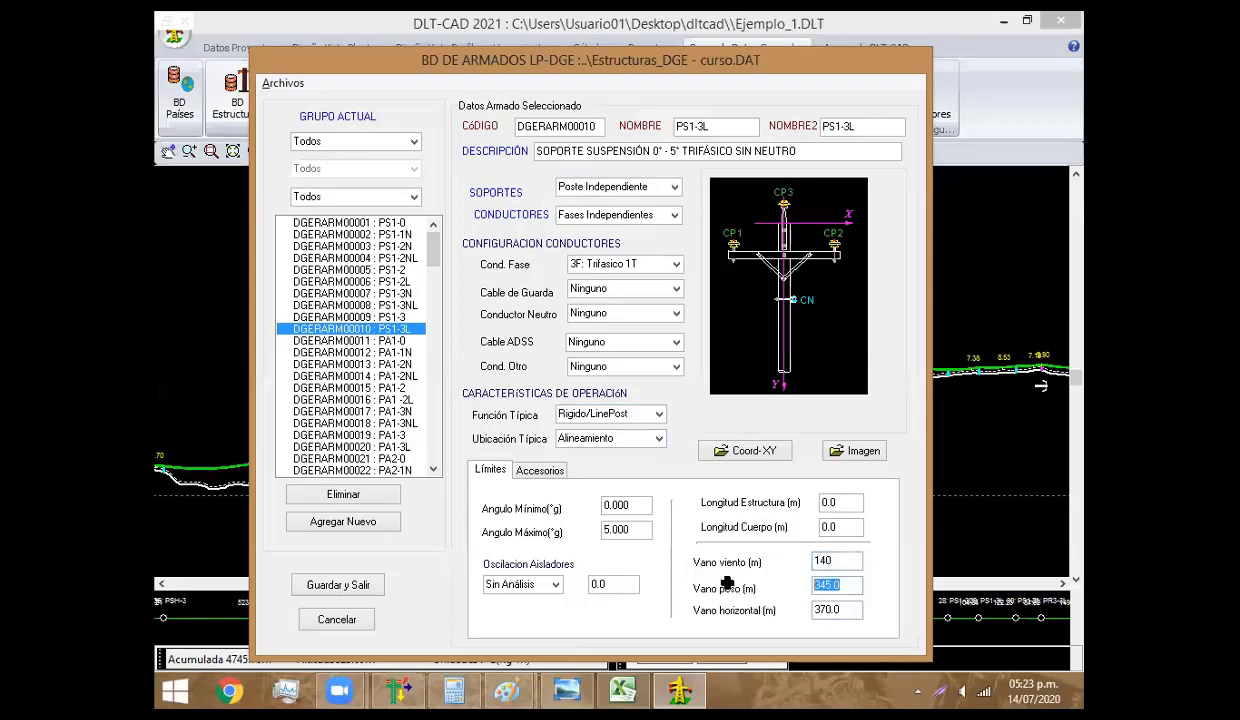
key("alt+Tab")
type("10")
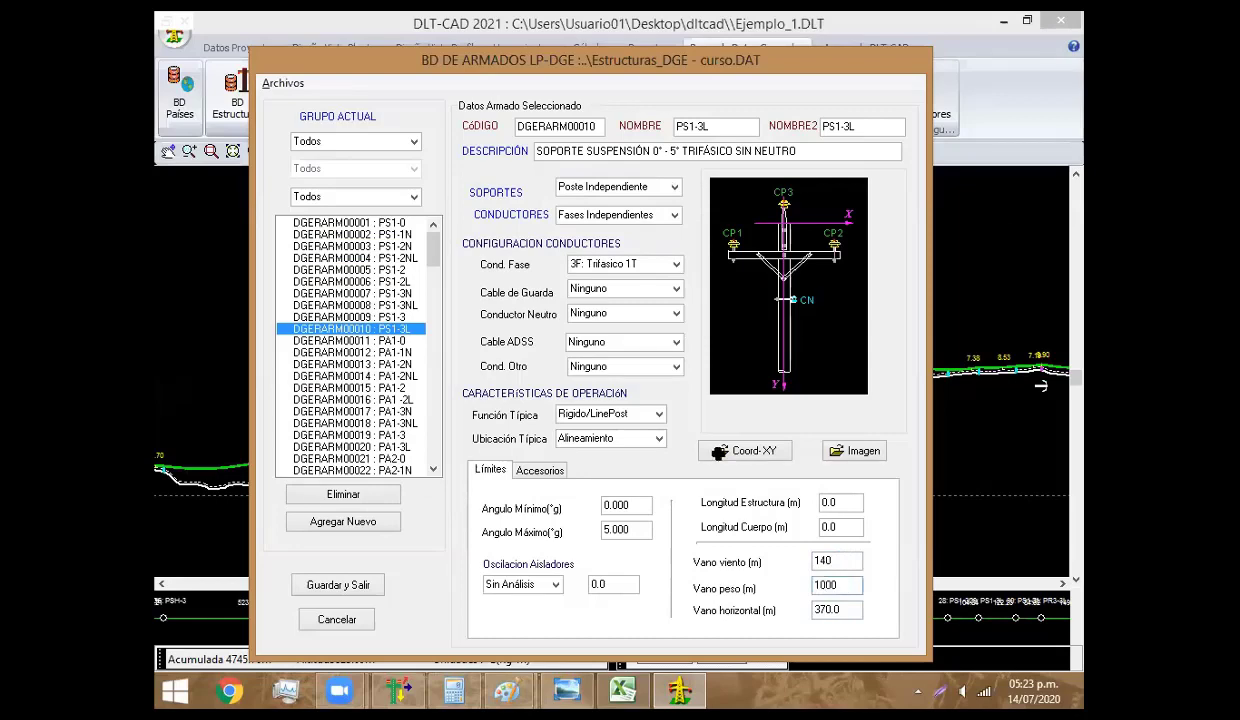
key("alt+Tab")
key("Tab")
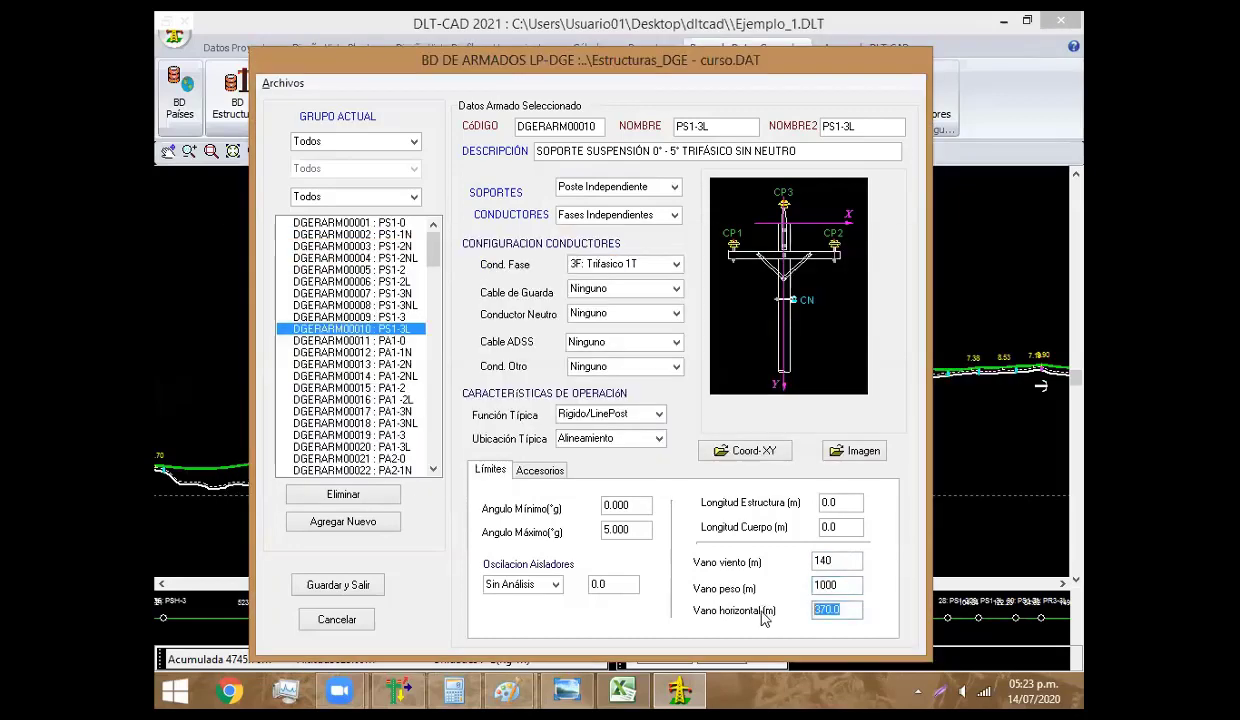
type("310")
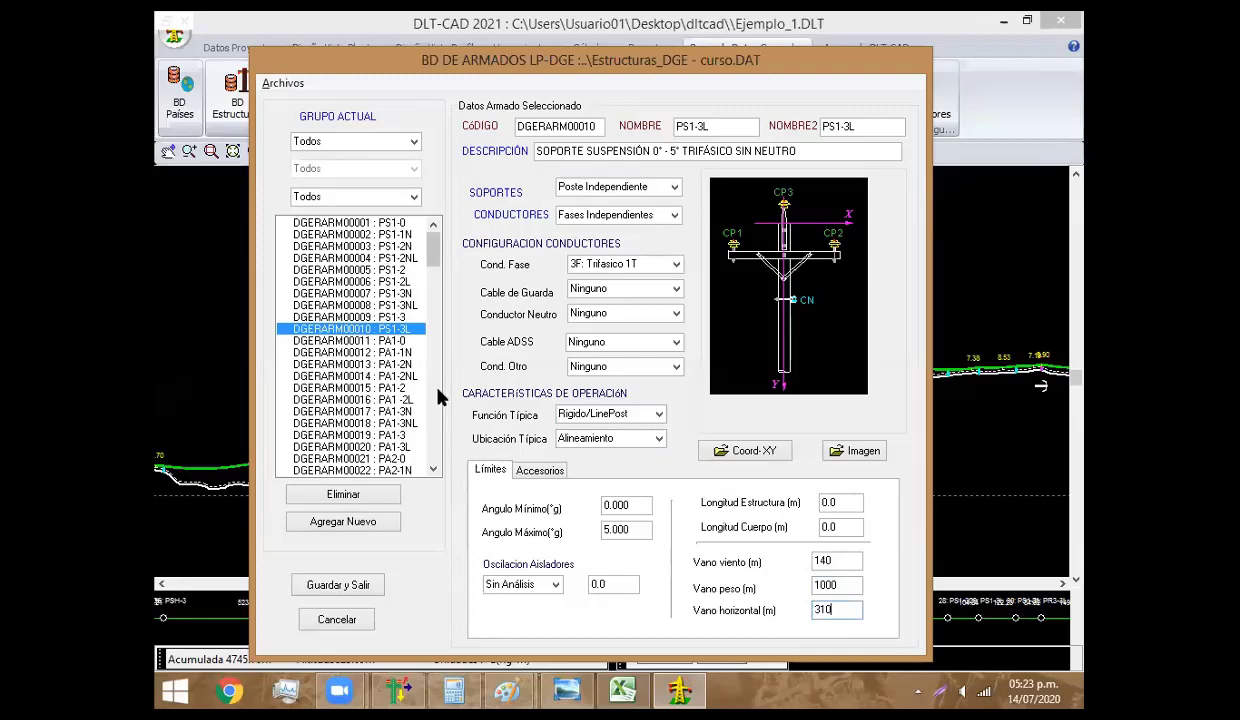
Set PA1-3L's wind, weight and horizontal spans to 190, 1000 and 310
left_click(410, 447)
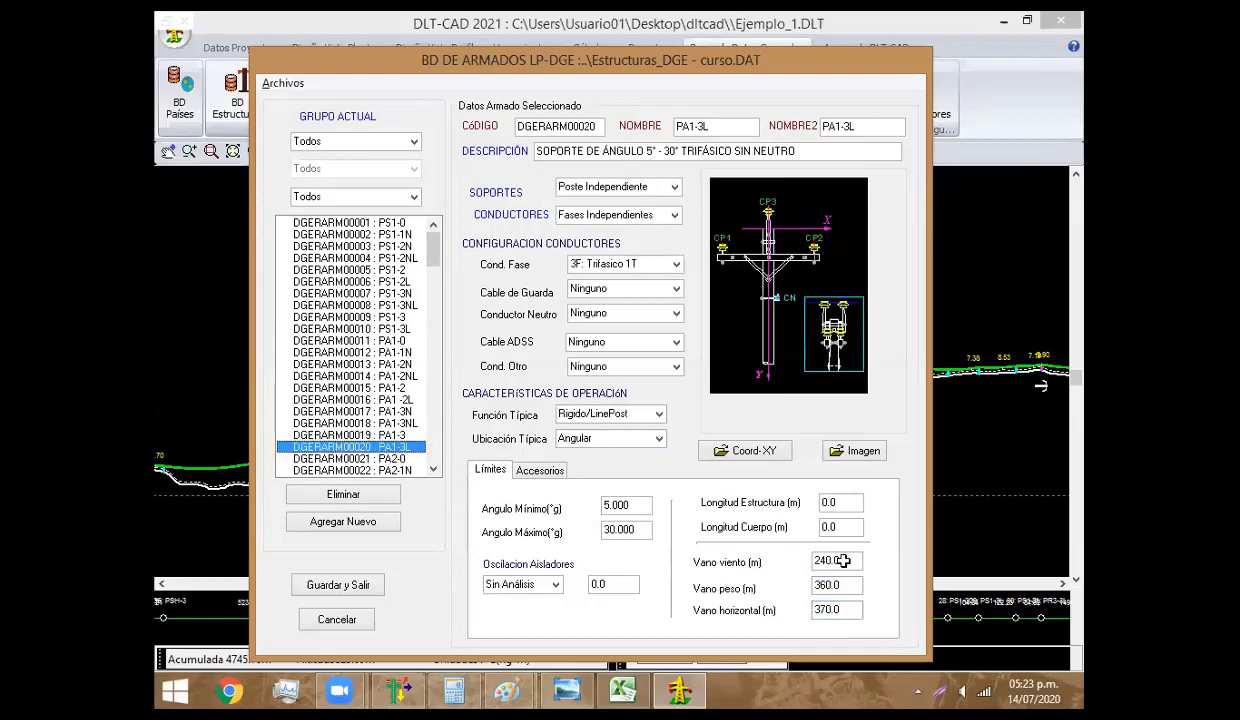
key("alt+Tab")
key("Down")
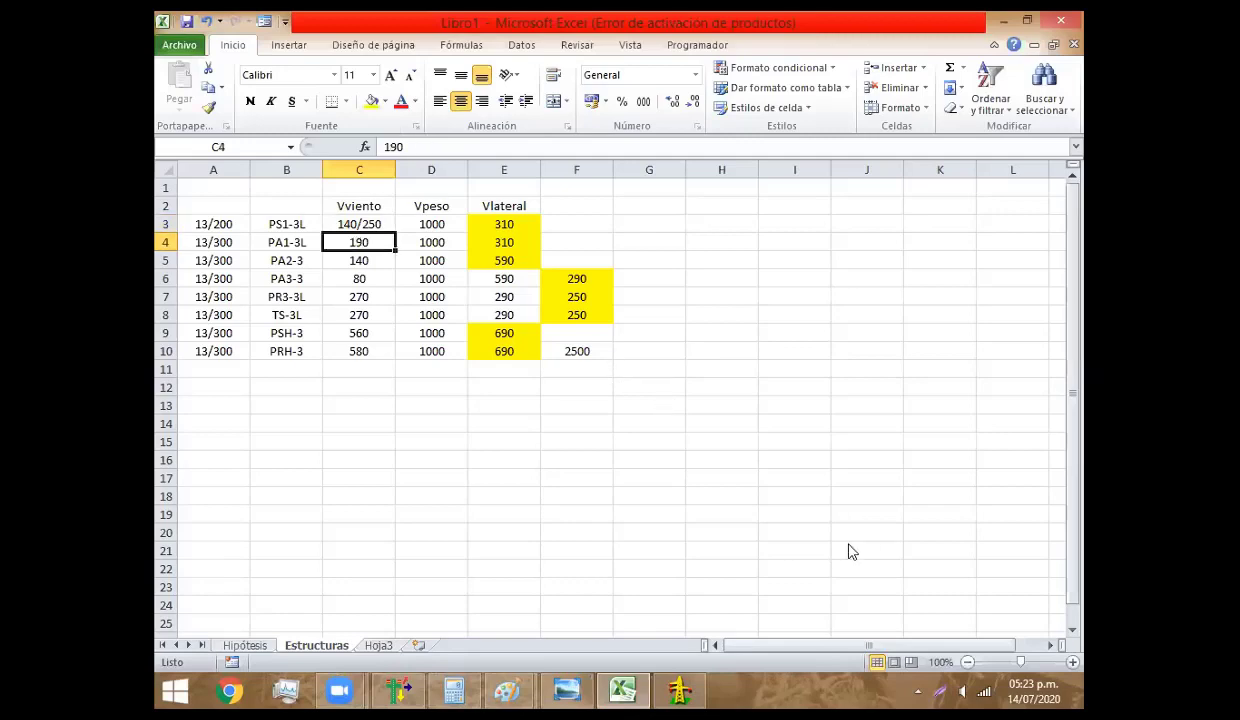
key("alt+Tab")
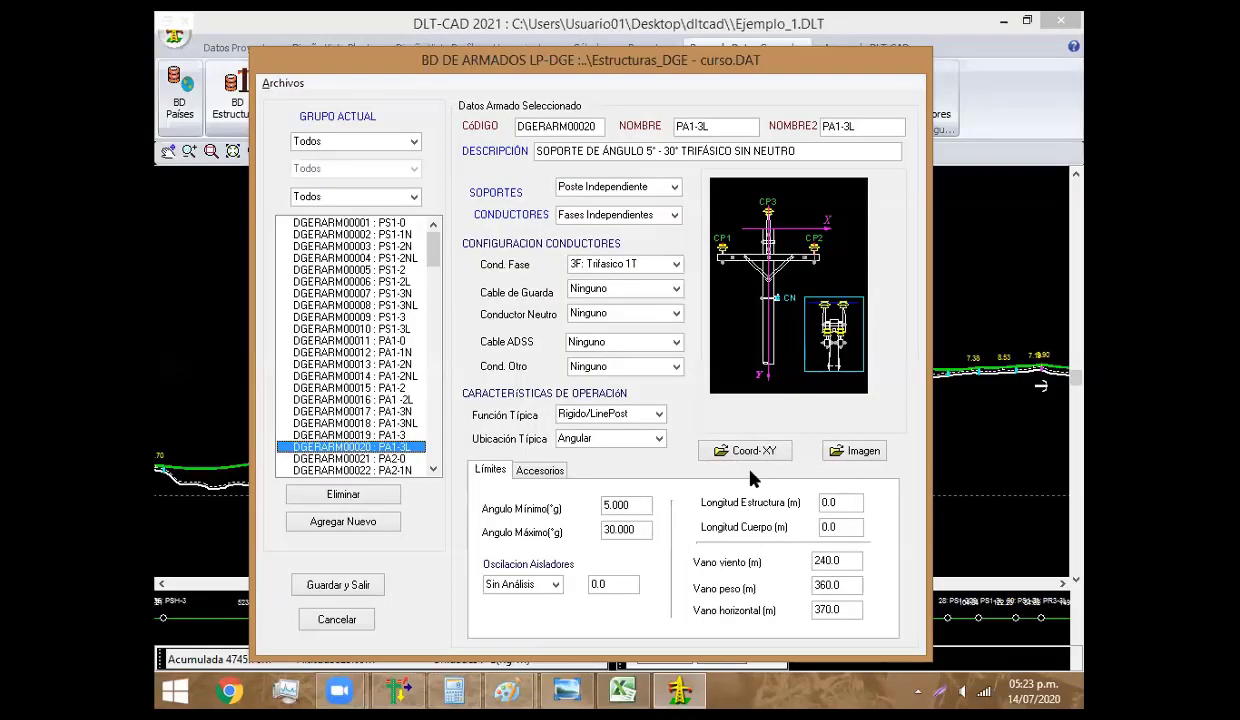
key("Tab")
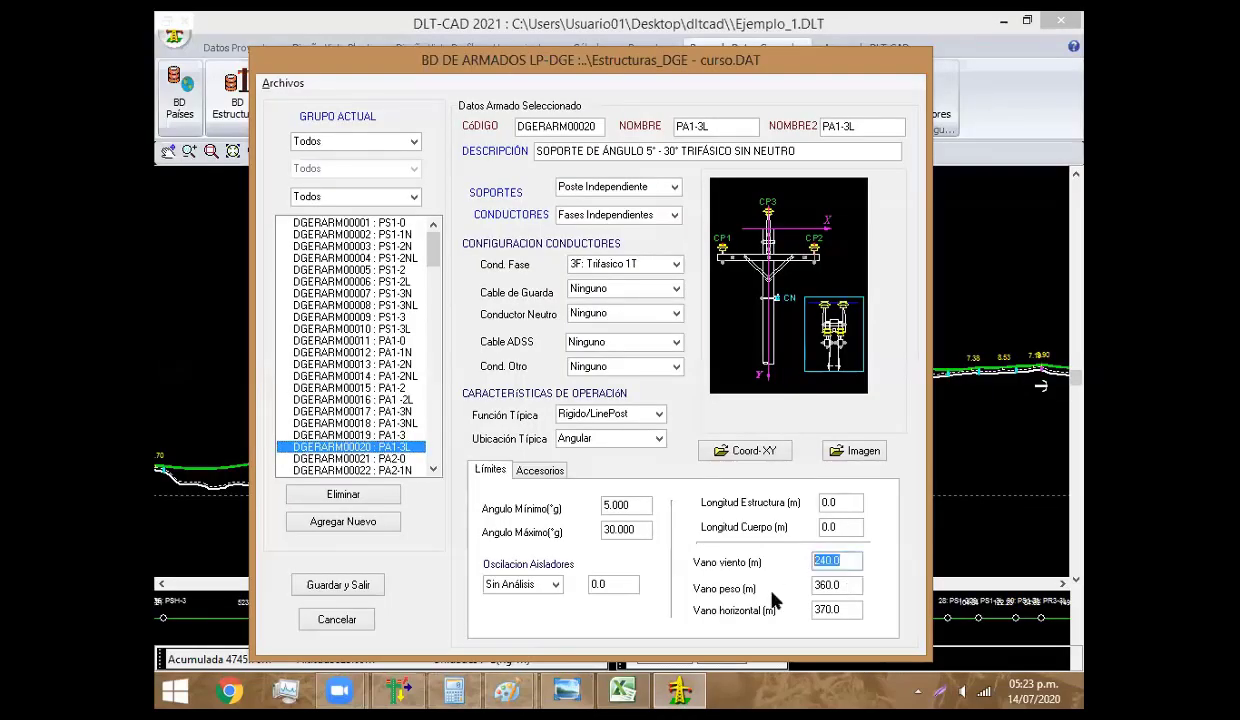
type("190")
key("Tab")
type("100")
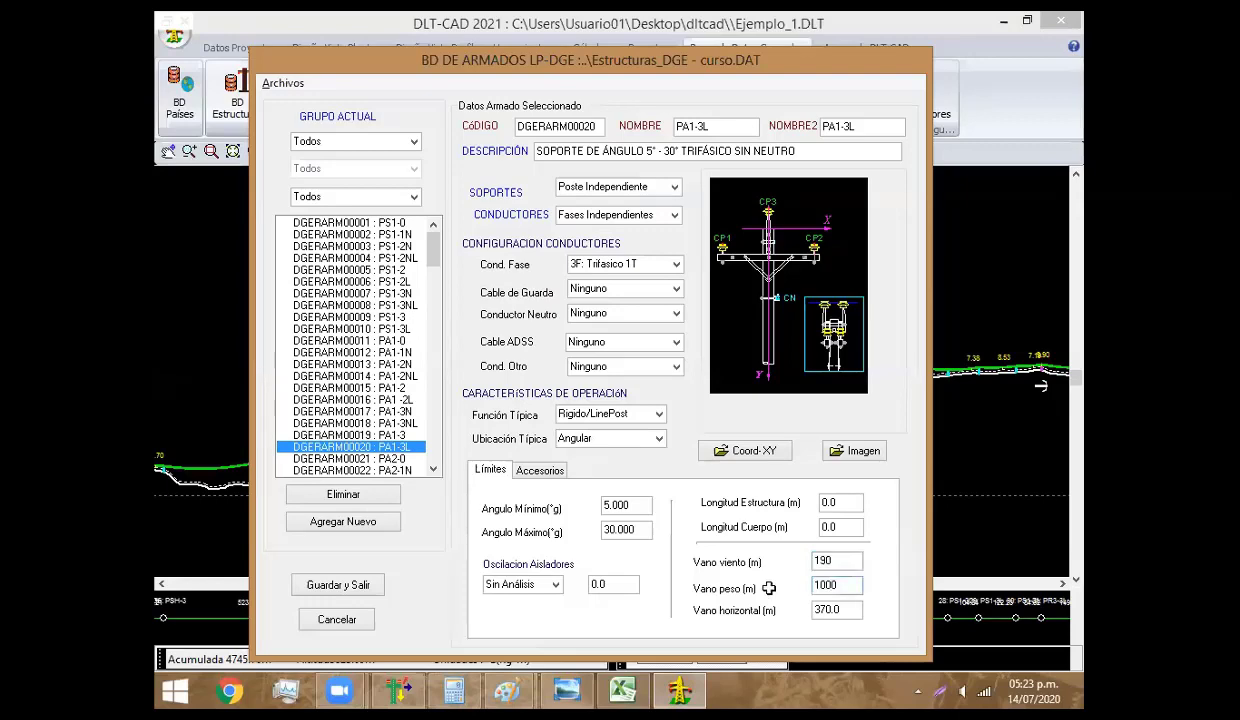
key("alt+Tab")
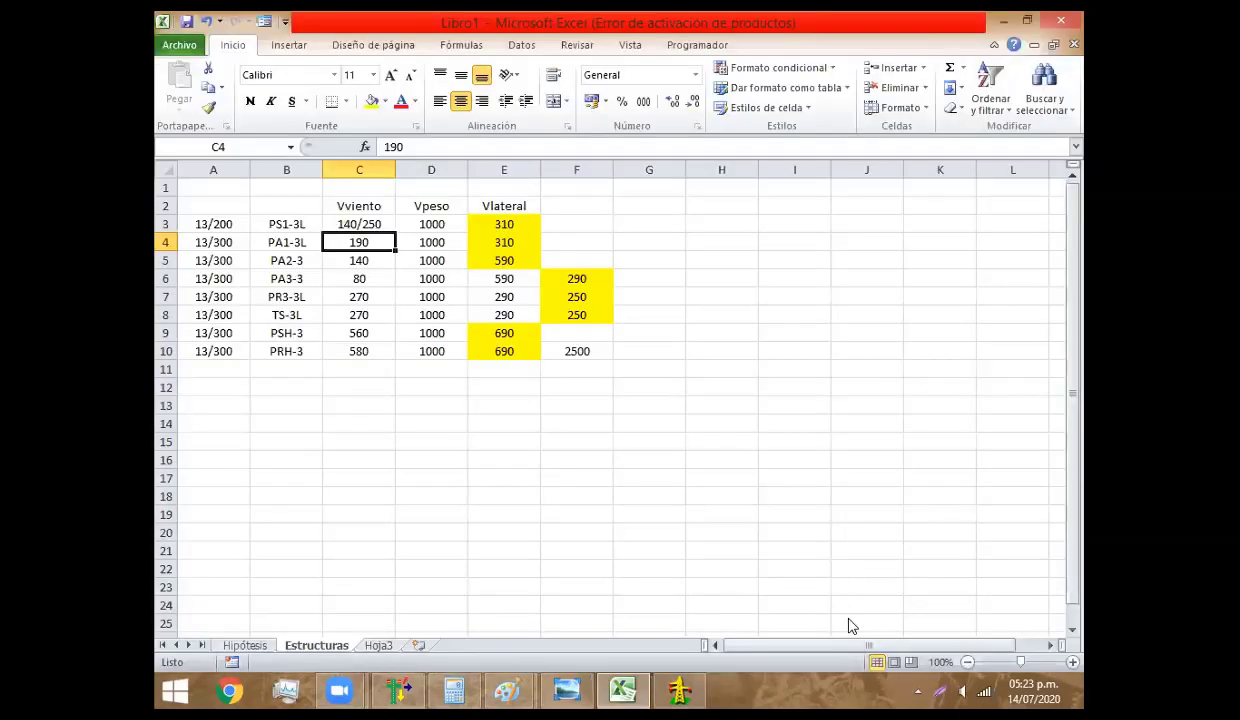
key("alt+Tab")
type("310")
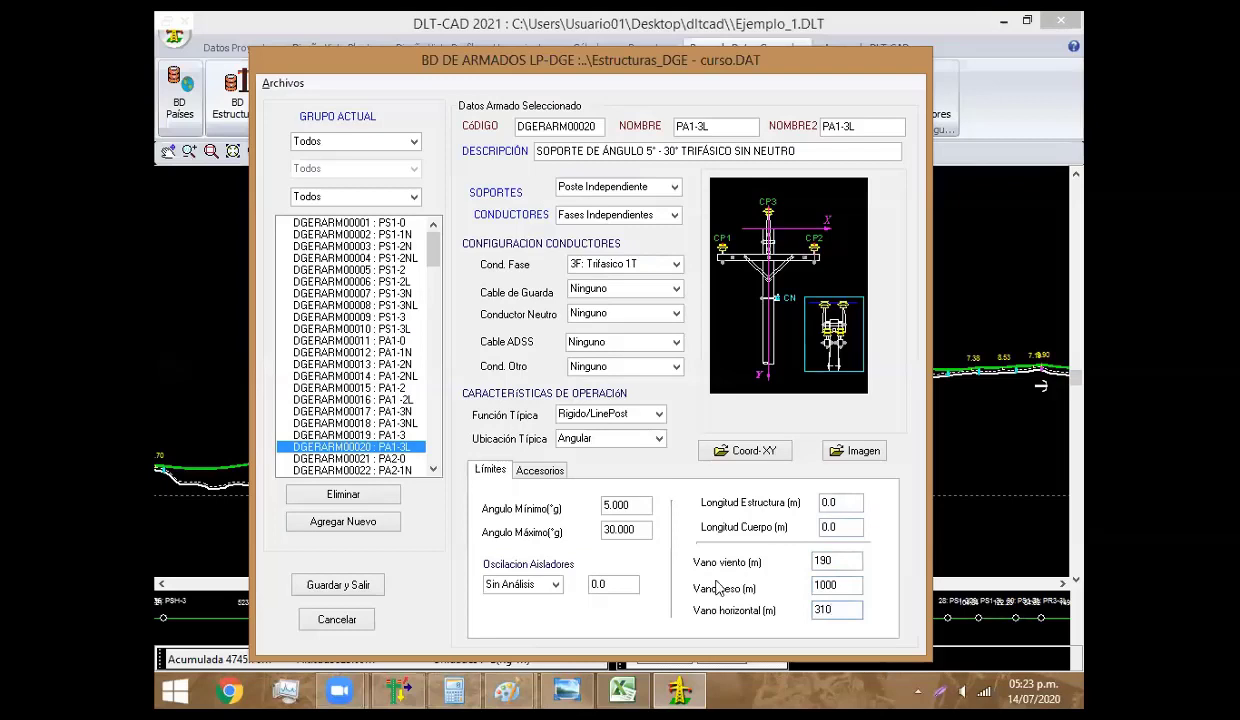
scroll(395, 300, "down", 7)
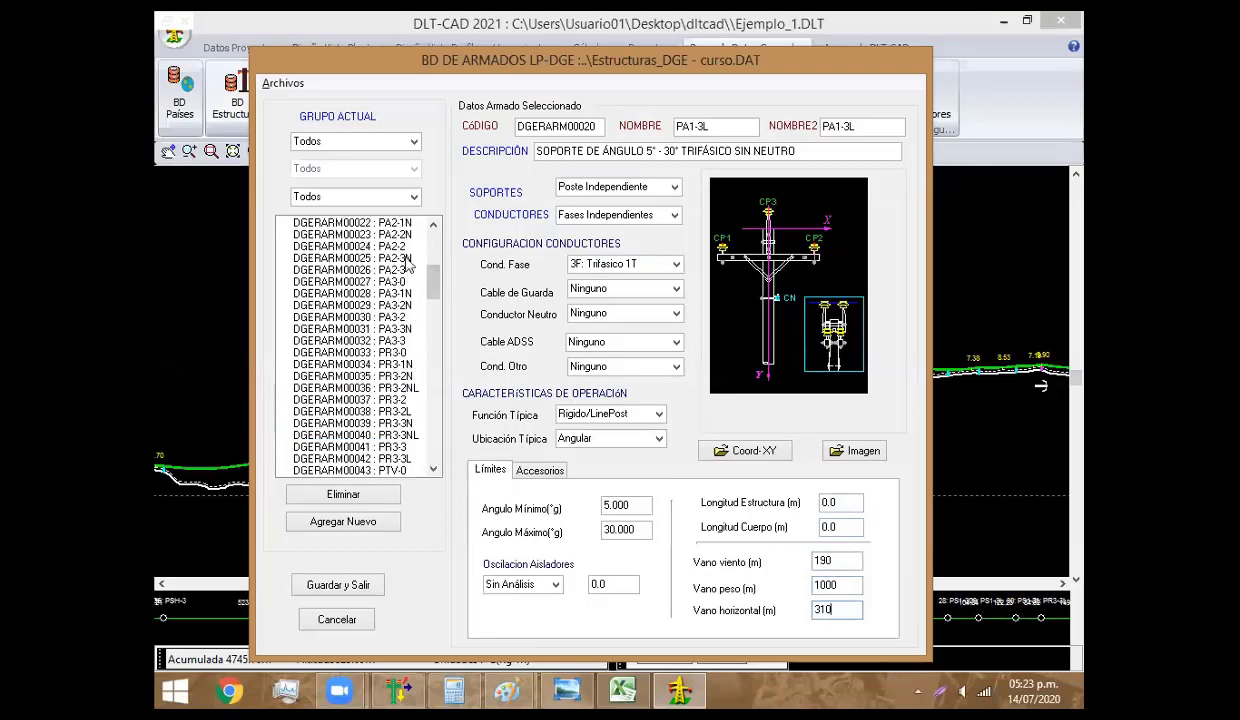
Give PA2-3 a 140 wind span, 1000 weight span and 590 horizontal span, checked against Excel
left_click(393, 271)
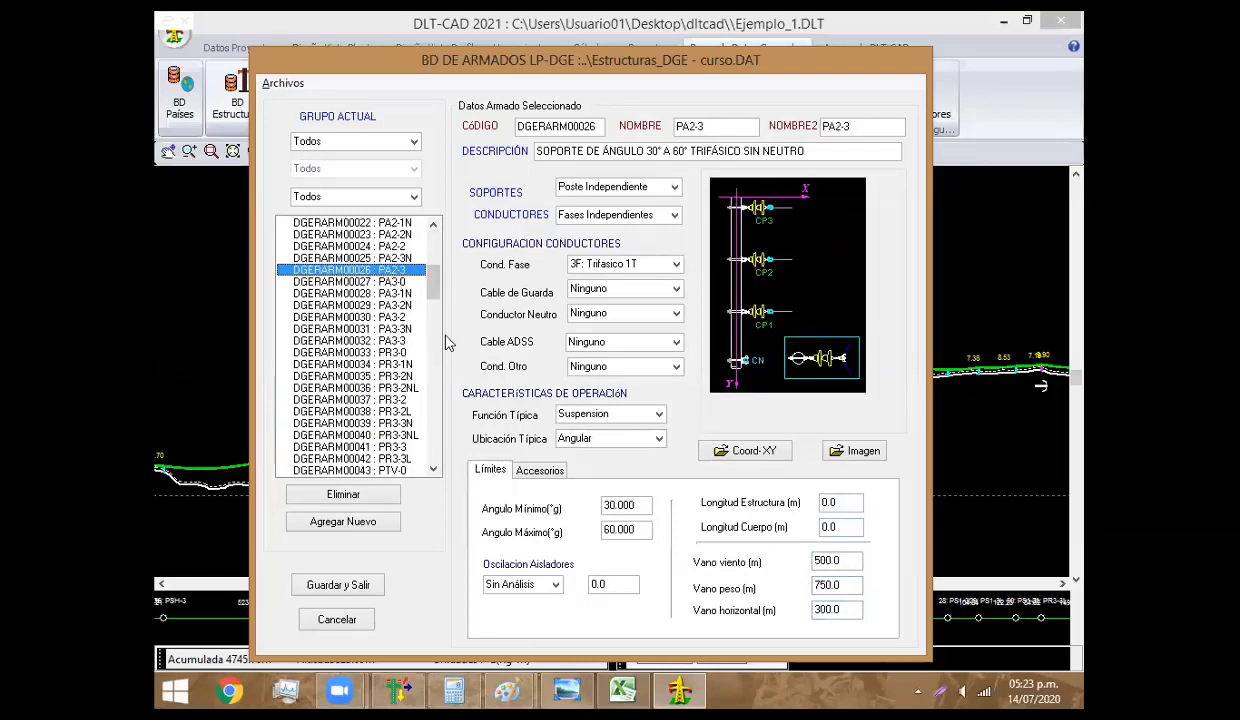
double_click(849, 560)
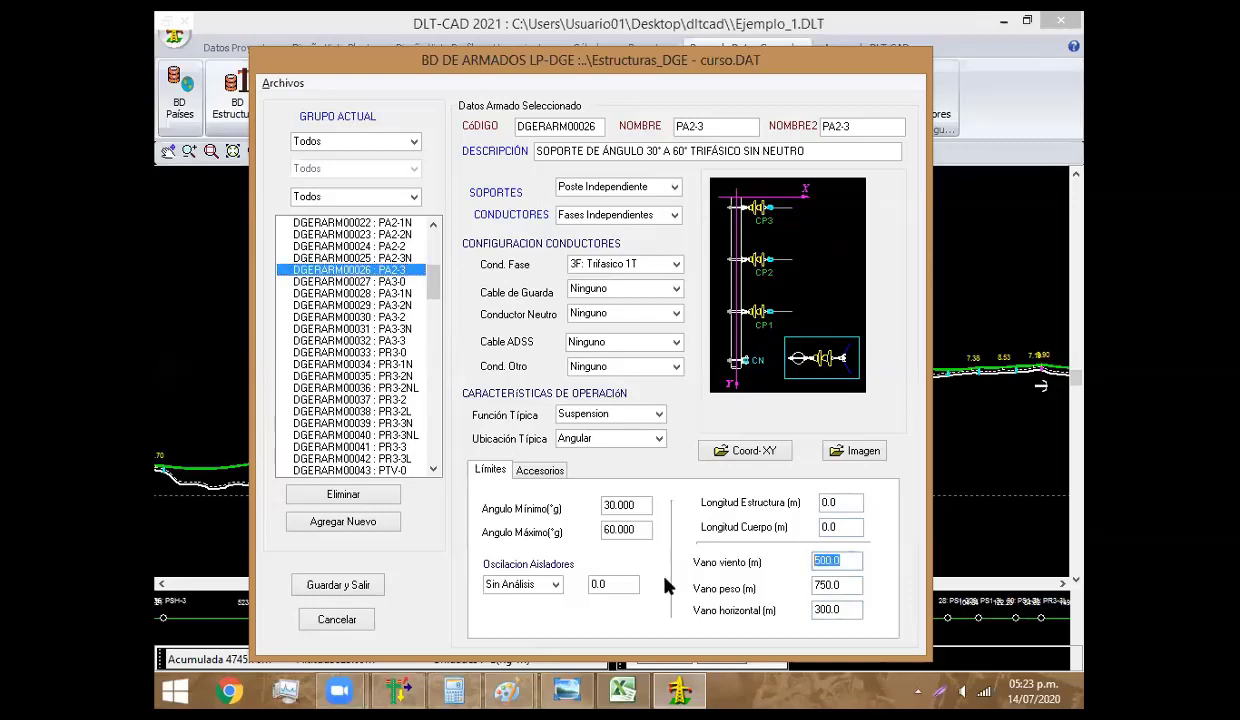
key("alt+Tab")
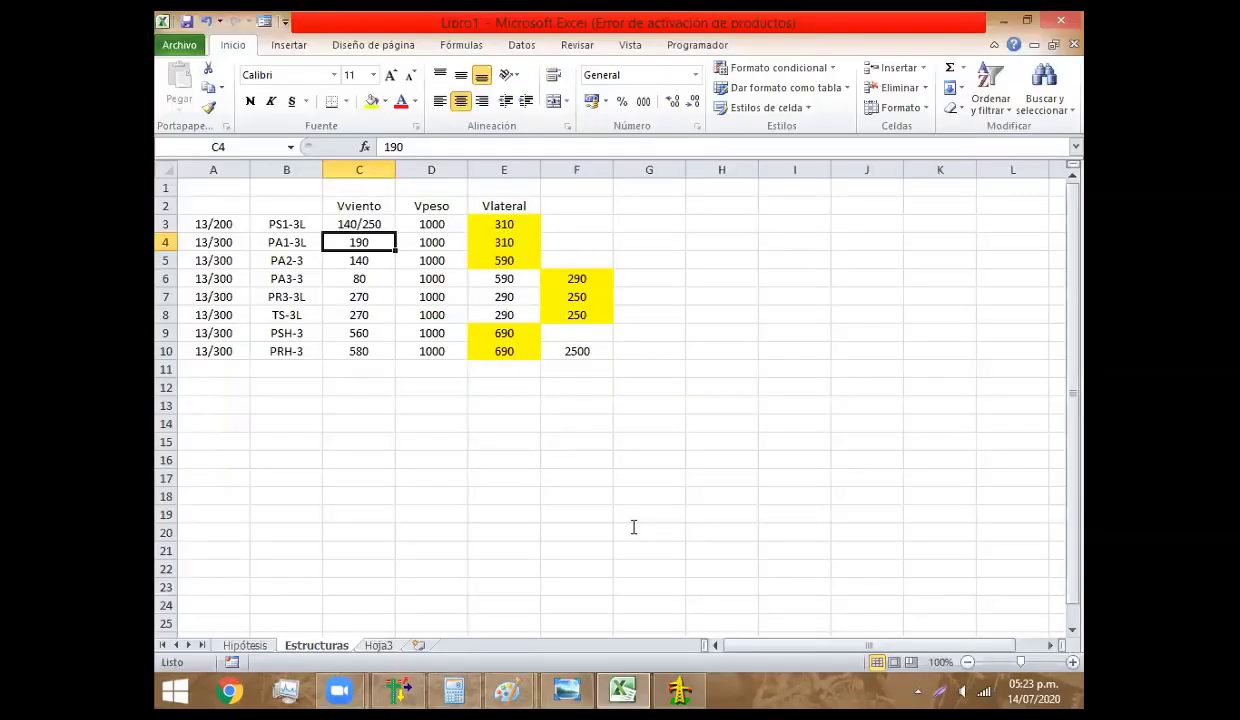
key("alt+Tab")
type("14")
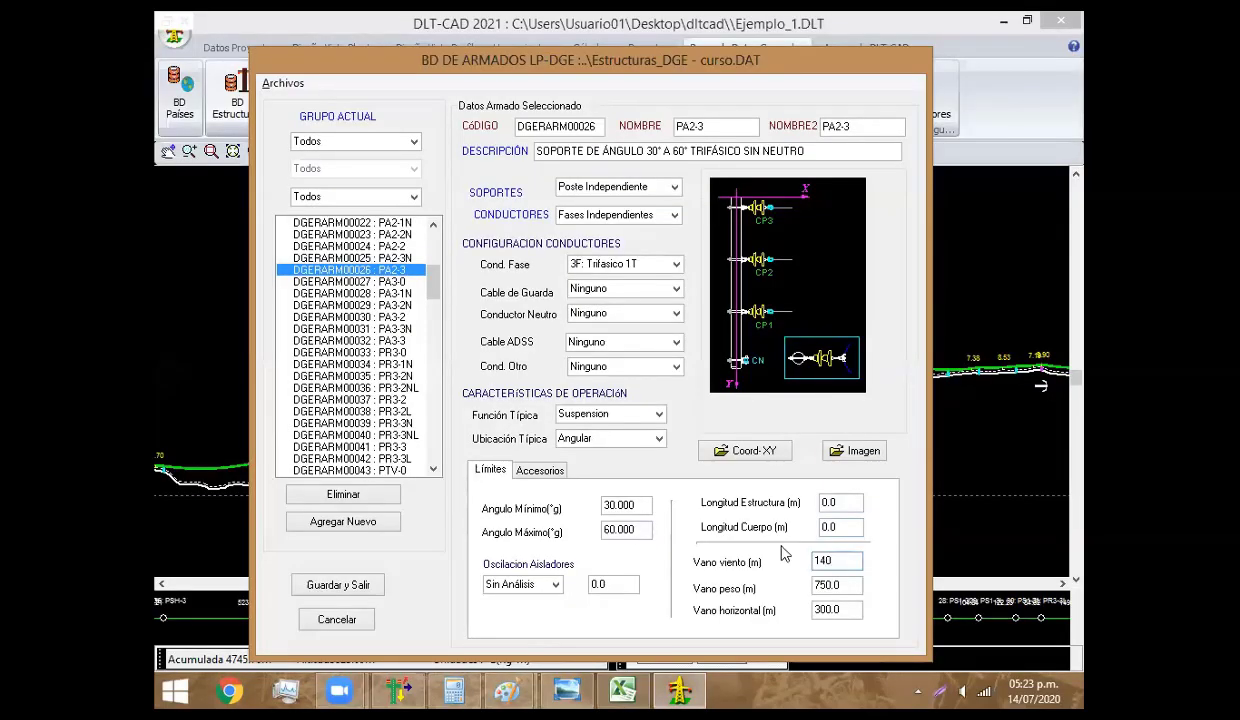
key("Tab")
type("1")
key("alt+Tab")
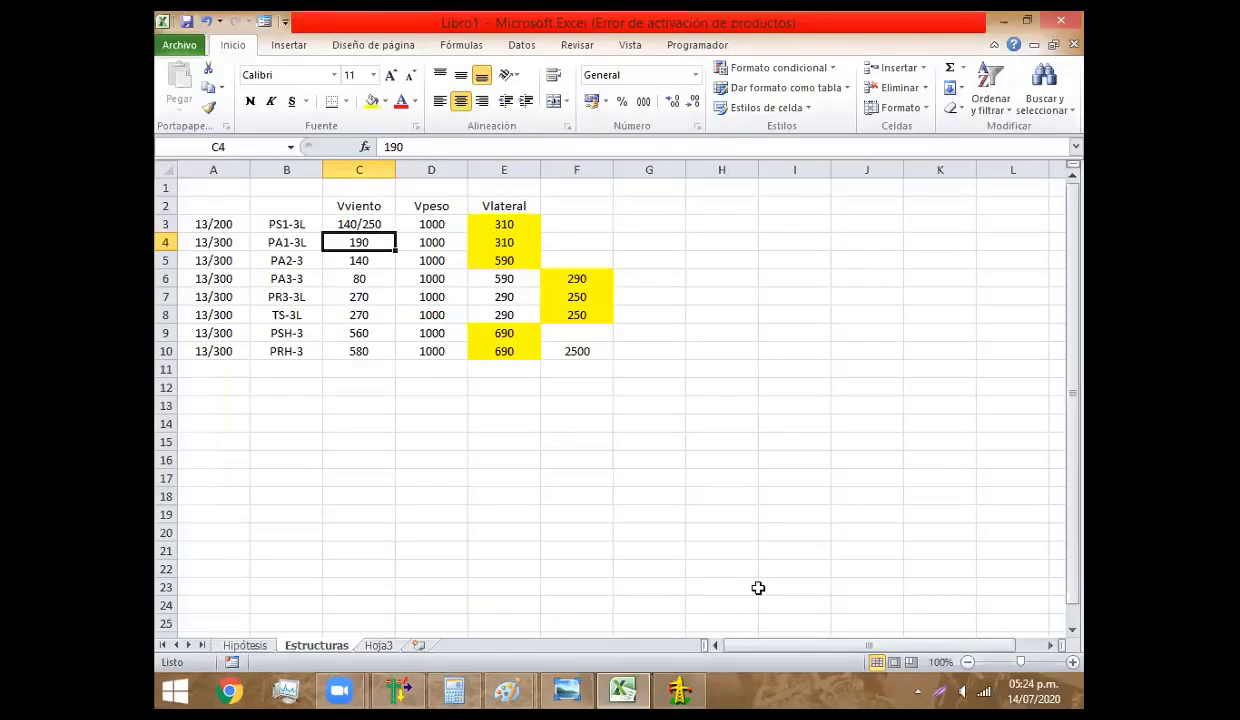
key("alt+Tab")
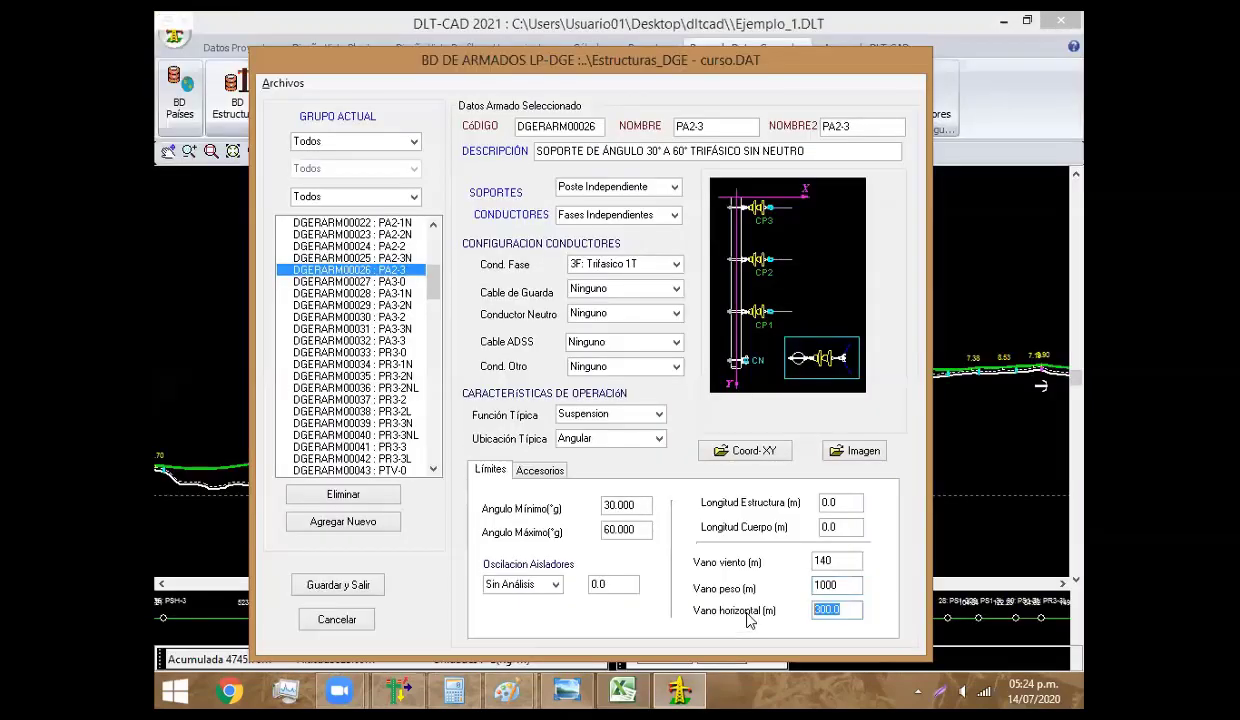
type("590")
scroll(424, 330, "down", 3)
scroll(424, 330, "down", 4)
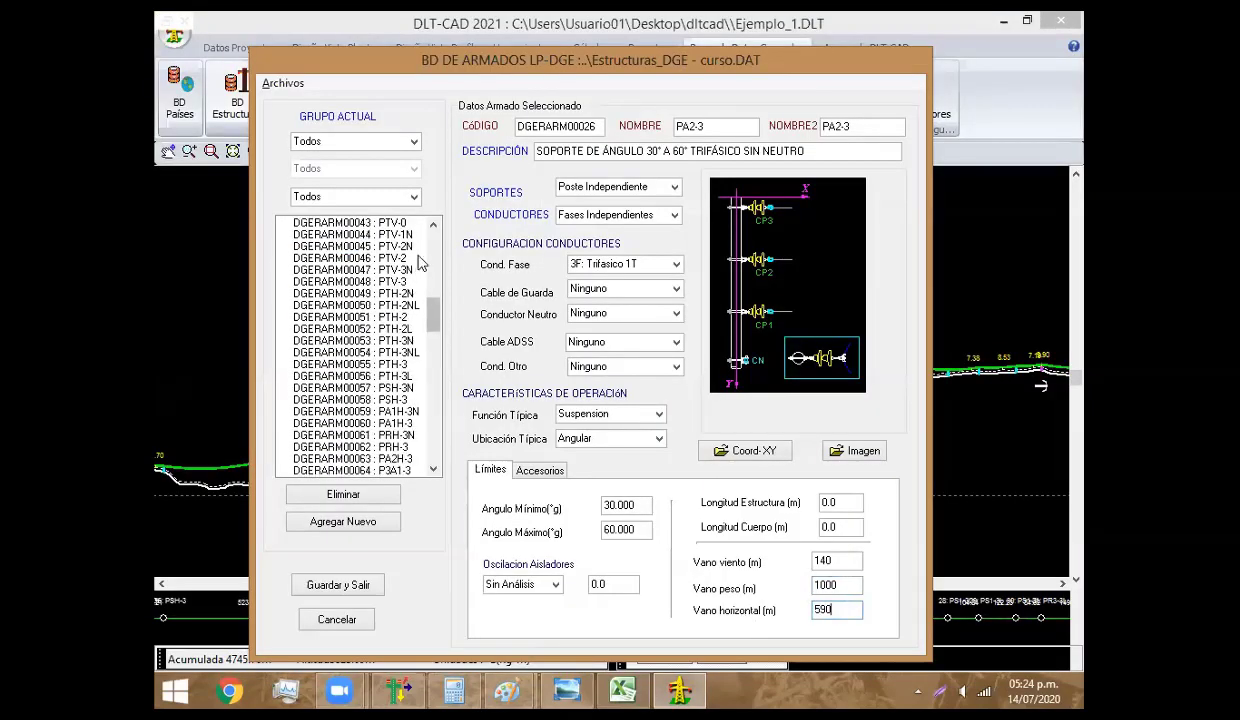
scroll(430, 250, "up", 7)
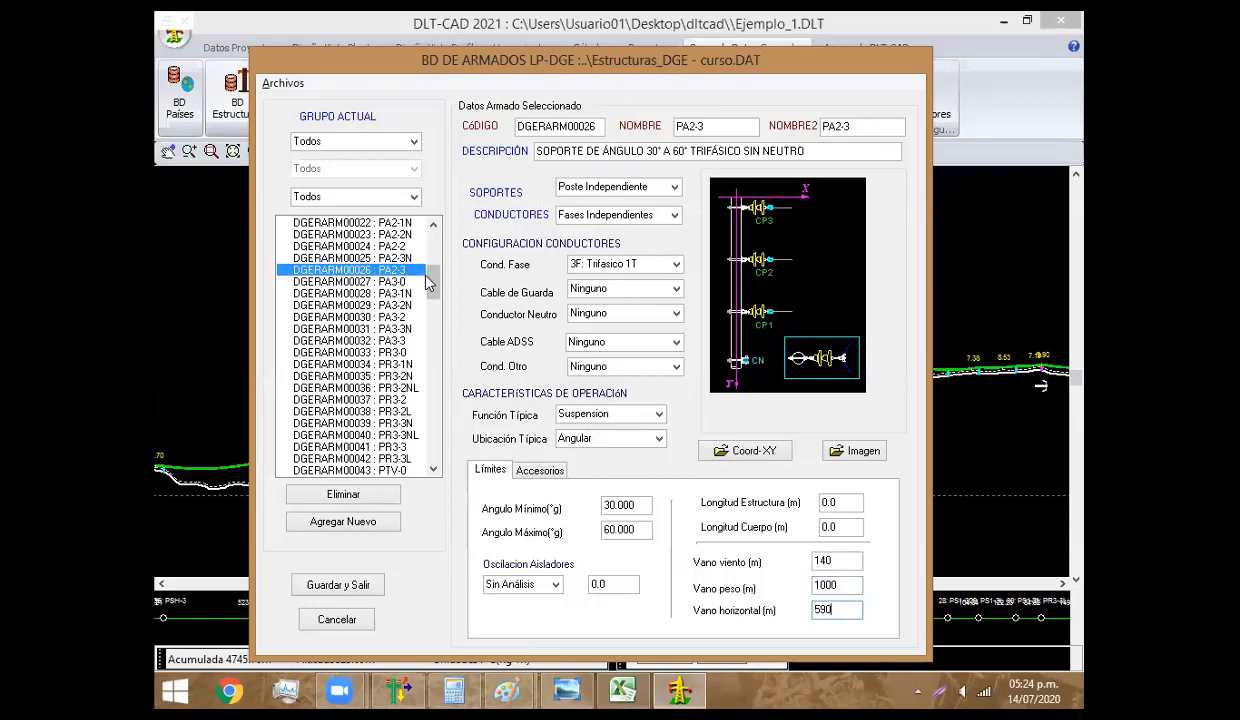
Select PA3-3 and set its wind span to 80 and weight span to 1000
left_click(405, 341)
left_click(822, 562)
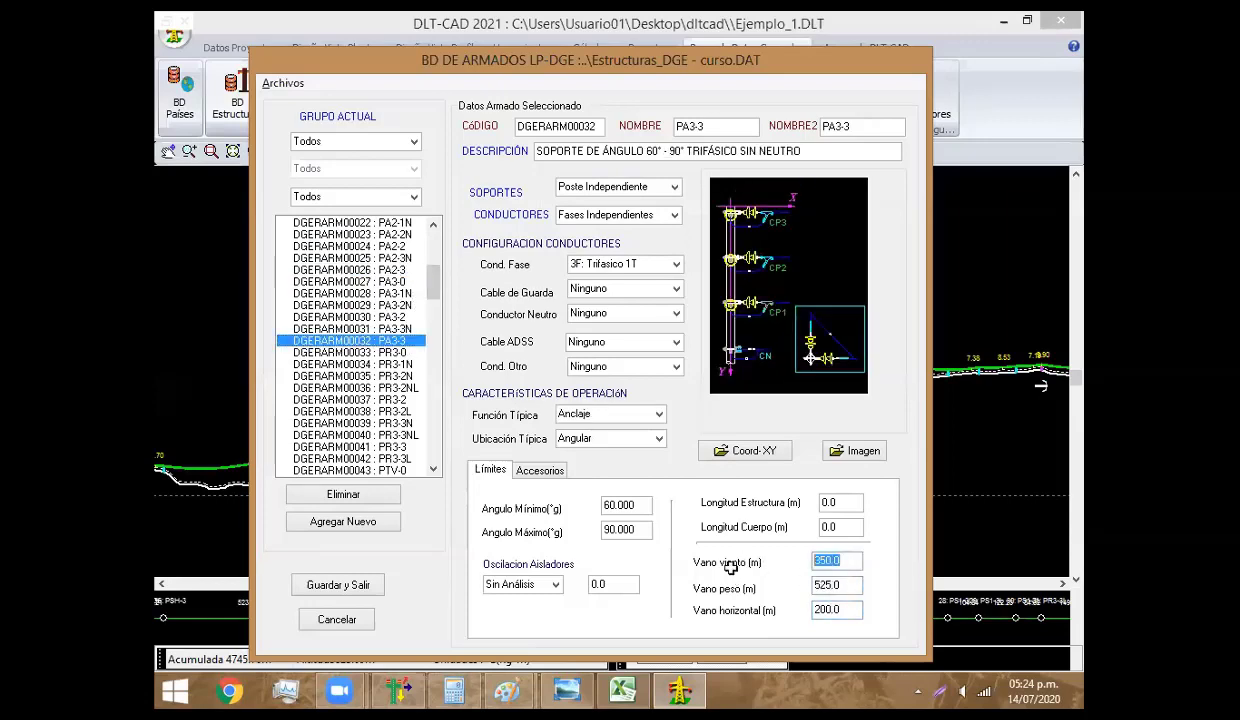
key("alt+Tab")
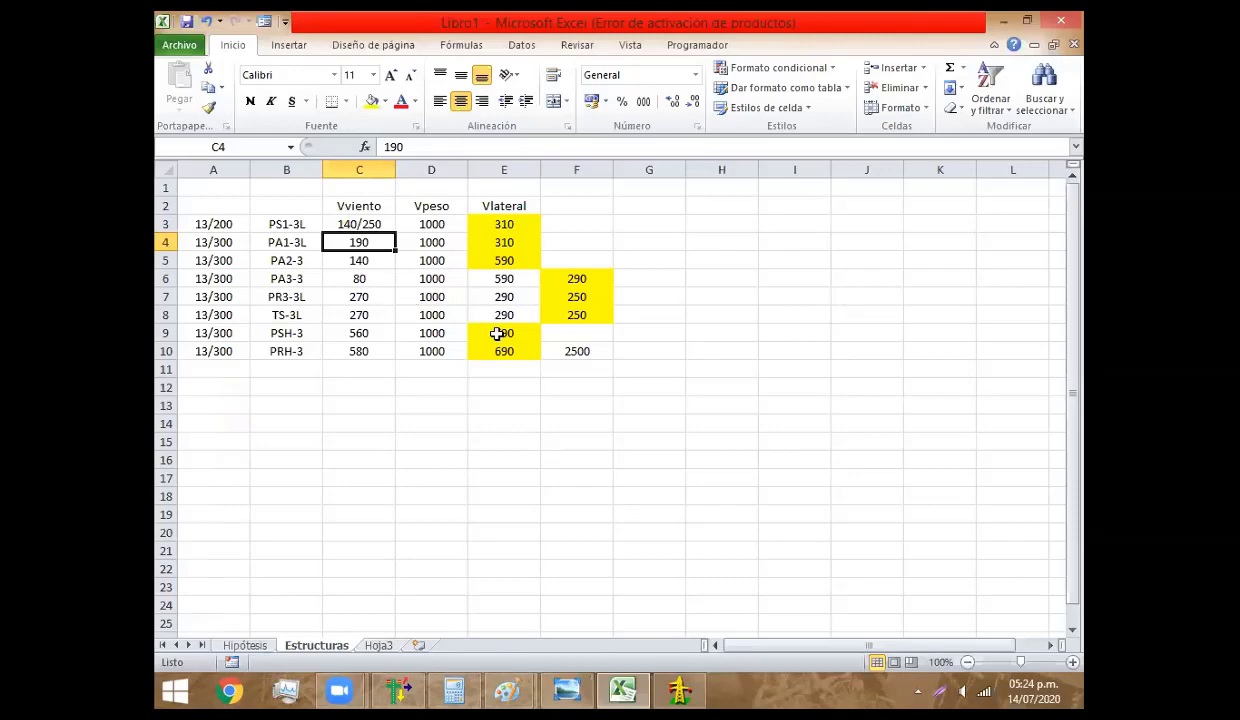
key("alt+Tab")
type("8")
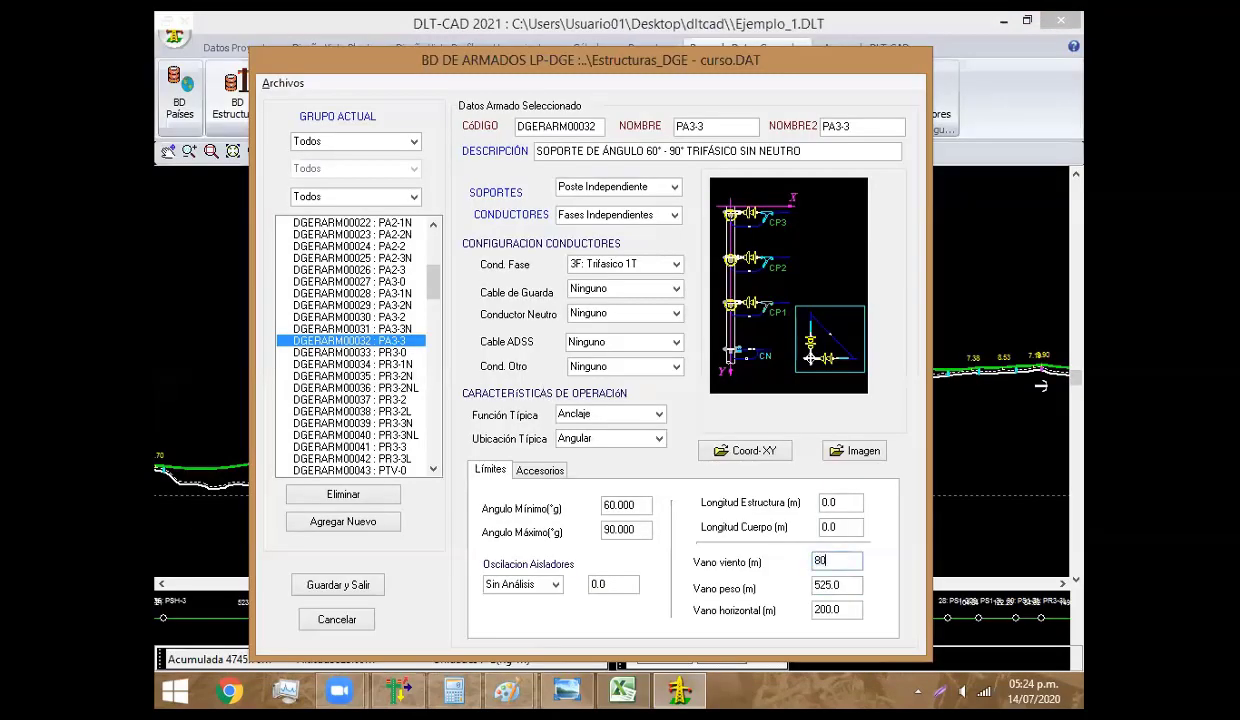
key("alt+Tab")
key("alt+Tab")
key("Tab")
type("1")
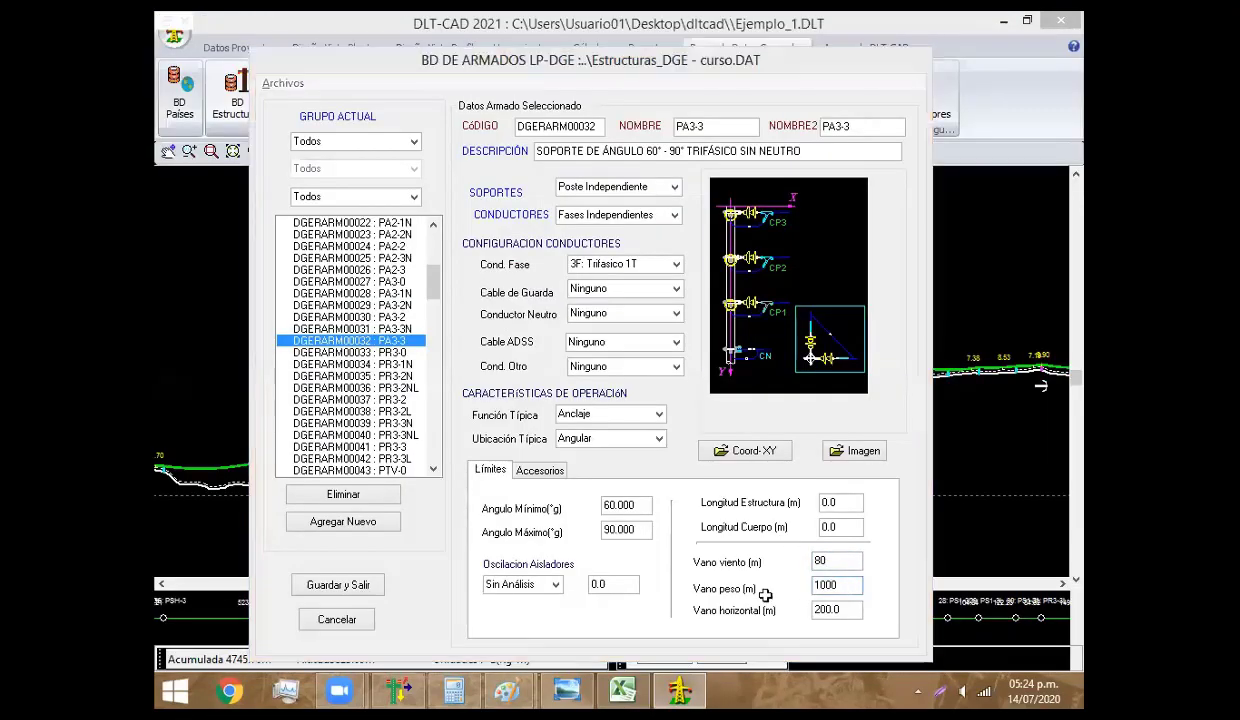
Read PA3-3's 290 value in Excel cell F6 and enter it as the horizontal span
key("alt+Tab")
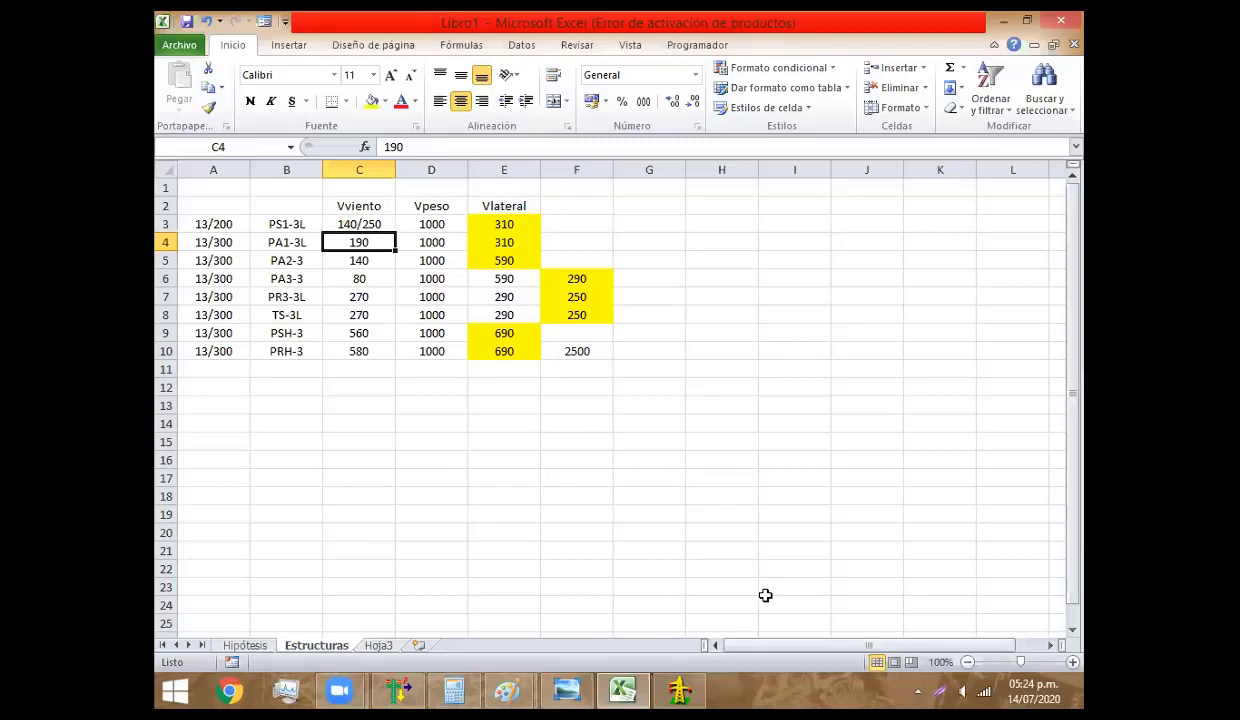
key("alt+Tab")
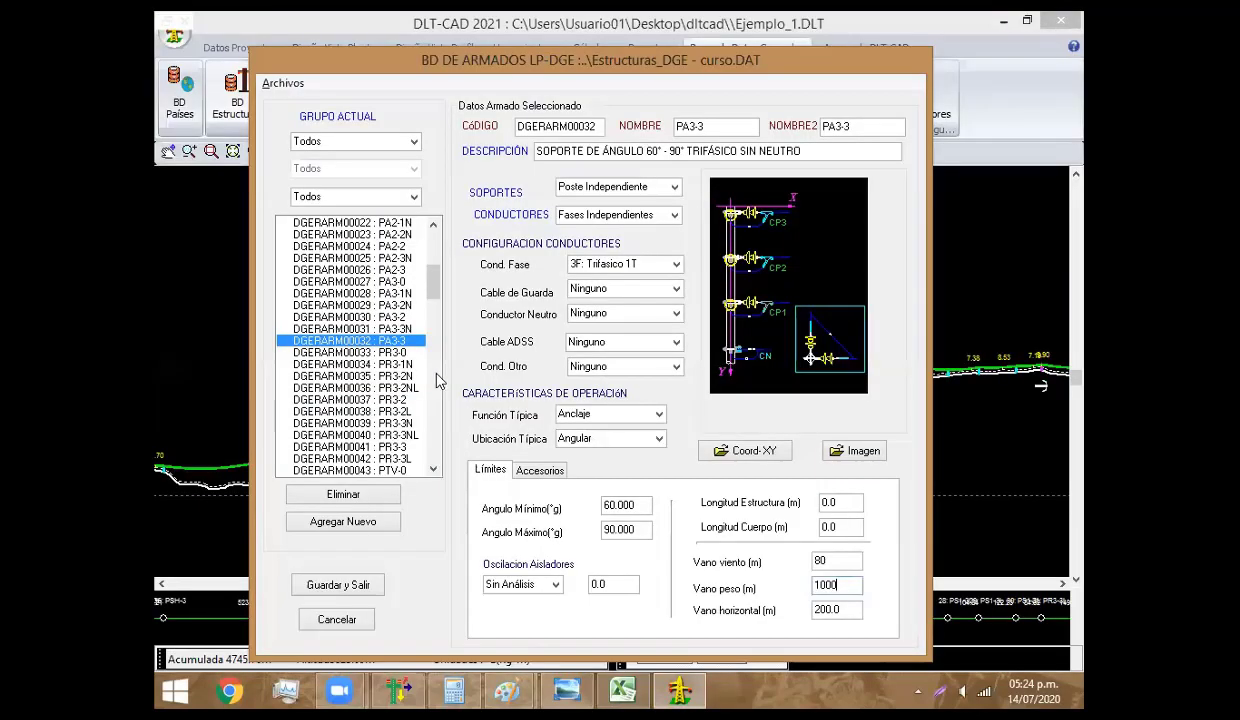
key("alt+Tab")
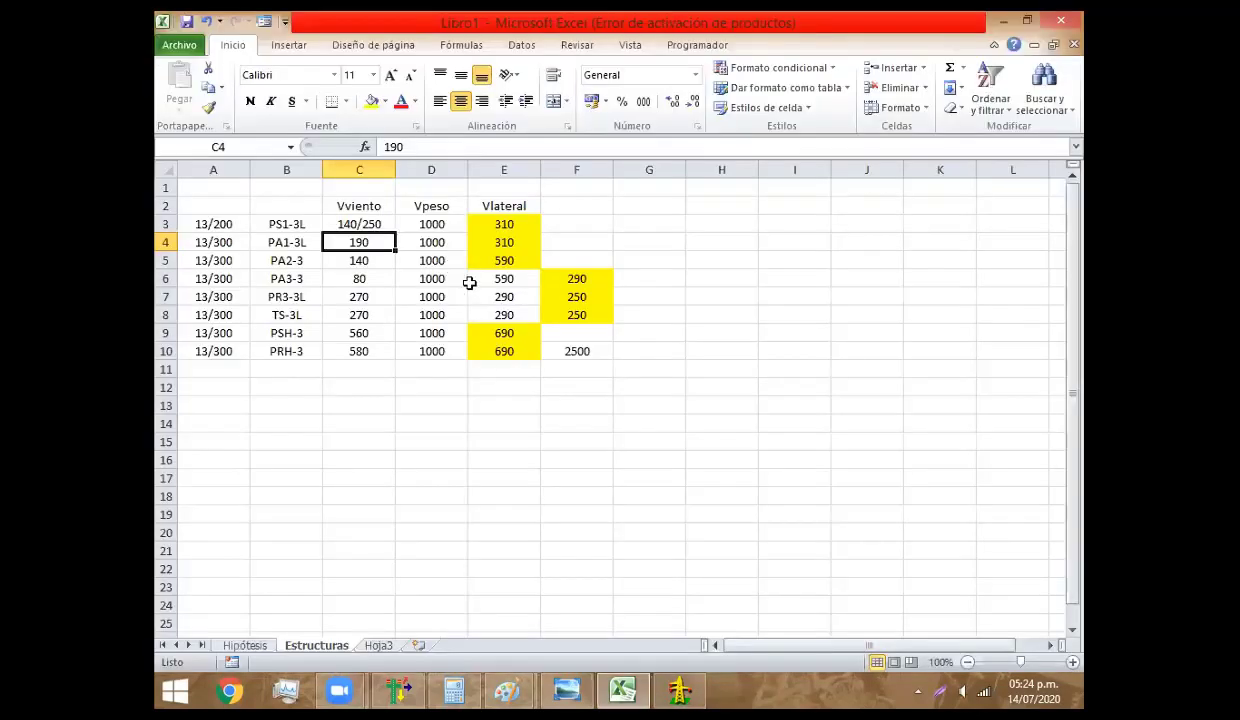
left_click(505, 279)
key("Right")
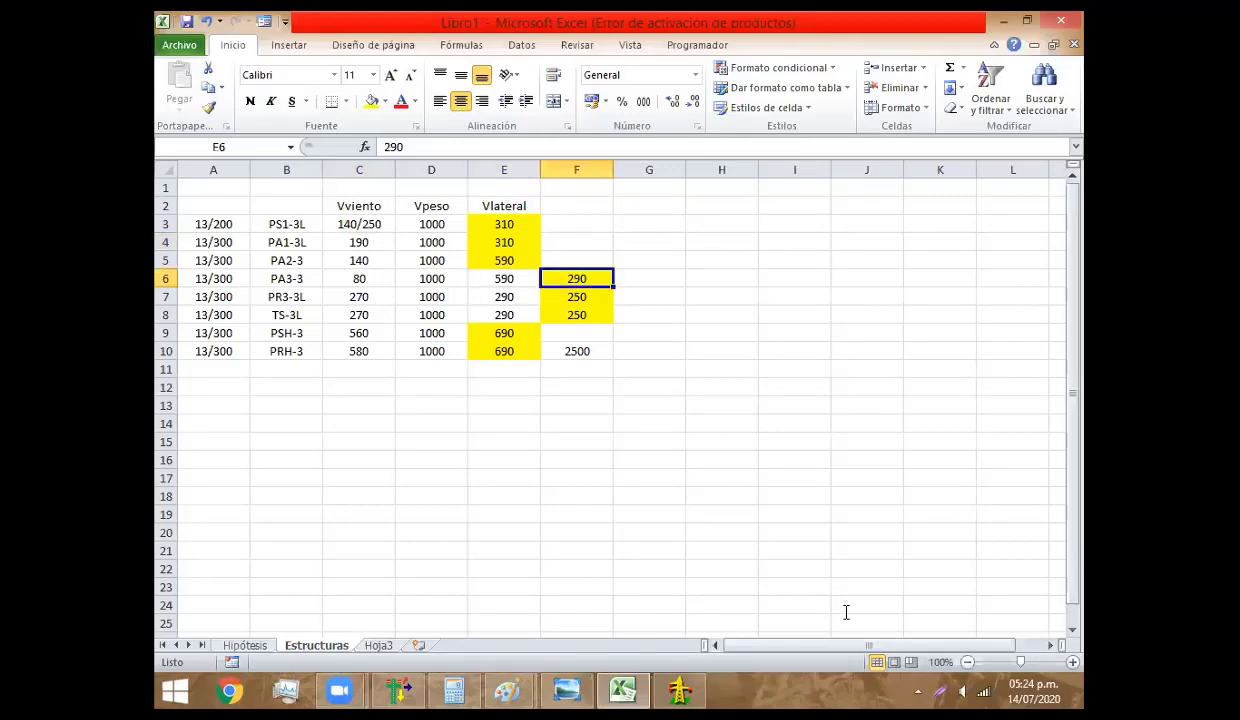
key("alt+Tab")
type("29")
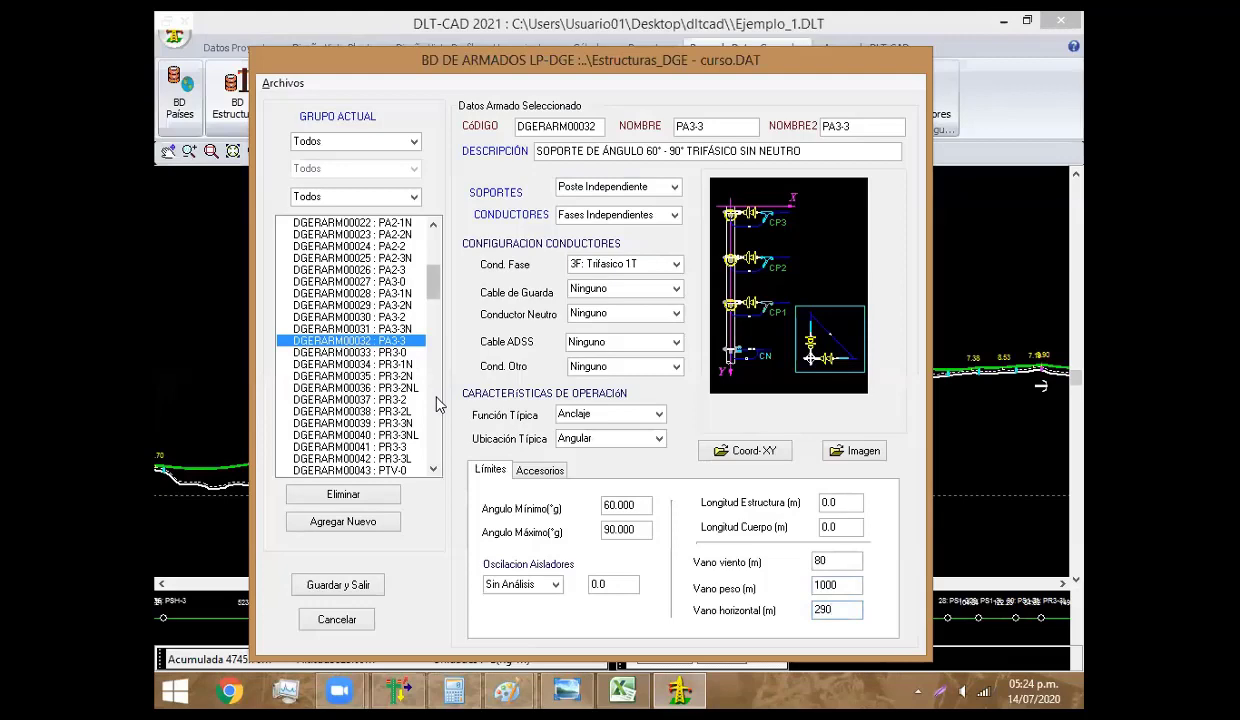
scroll(436, 398, "down", 7)
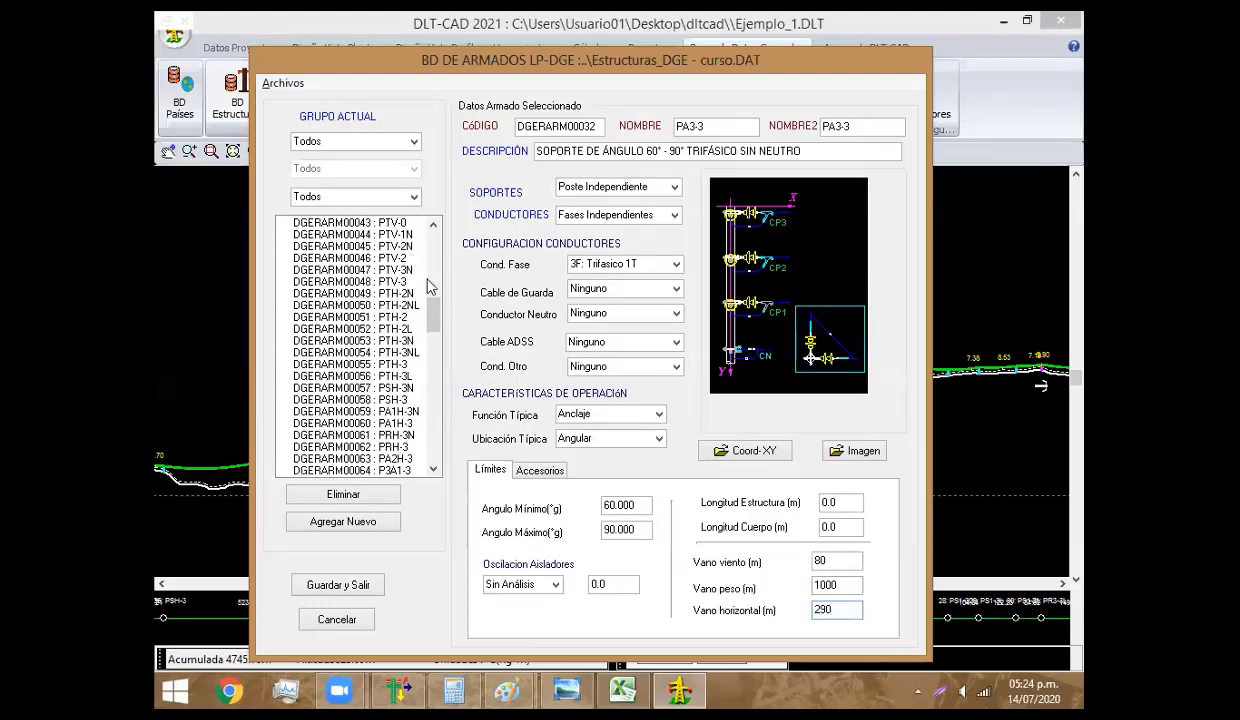
scroll(436, 255, "up", 7)
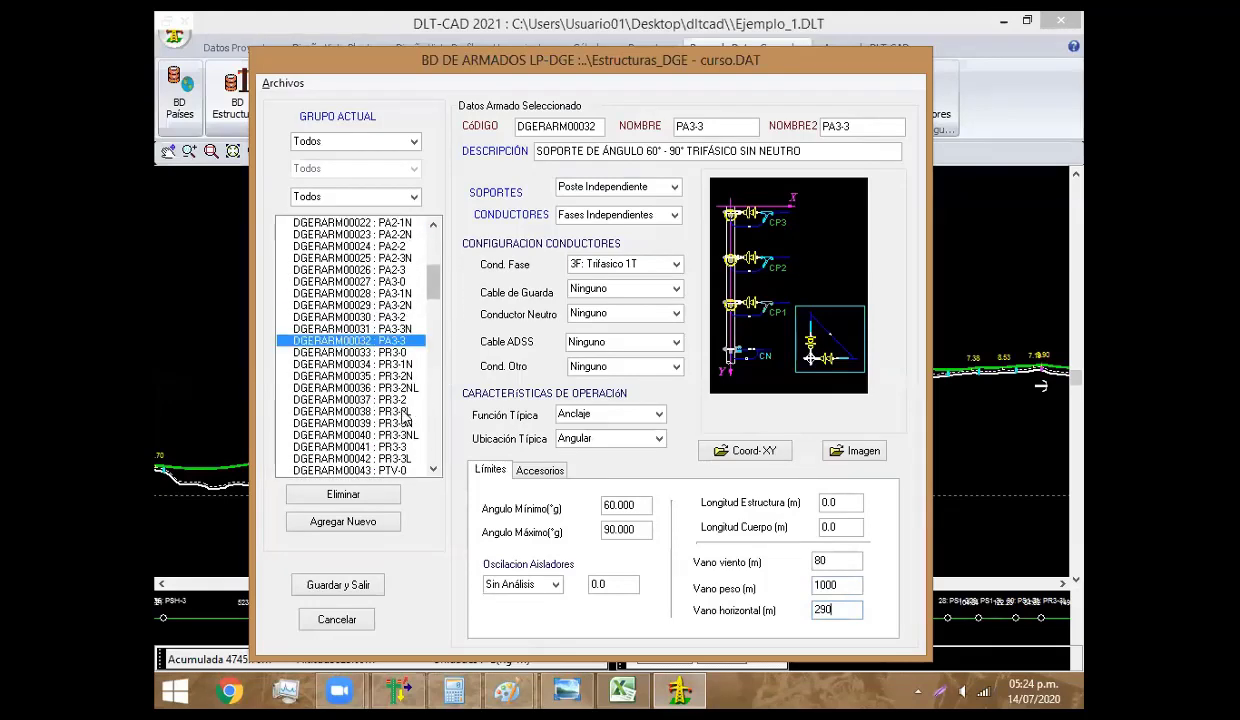
Enter the PR3-3L wind, weight and horizontal span values from the Excel table
left_click(400, 459)
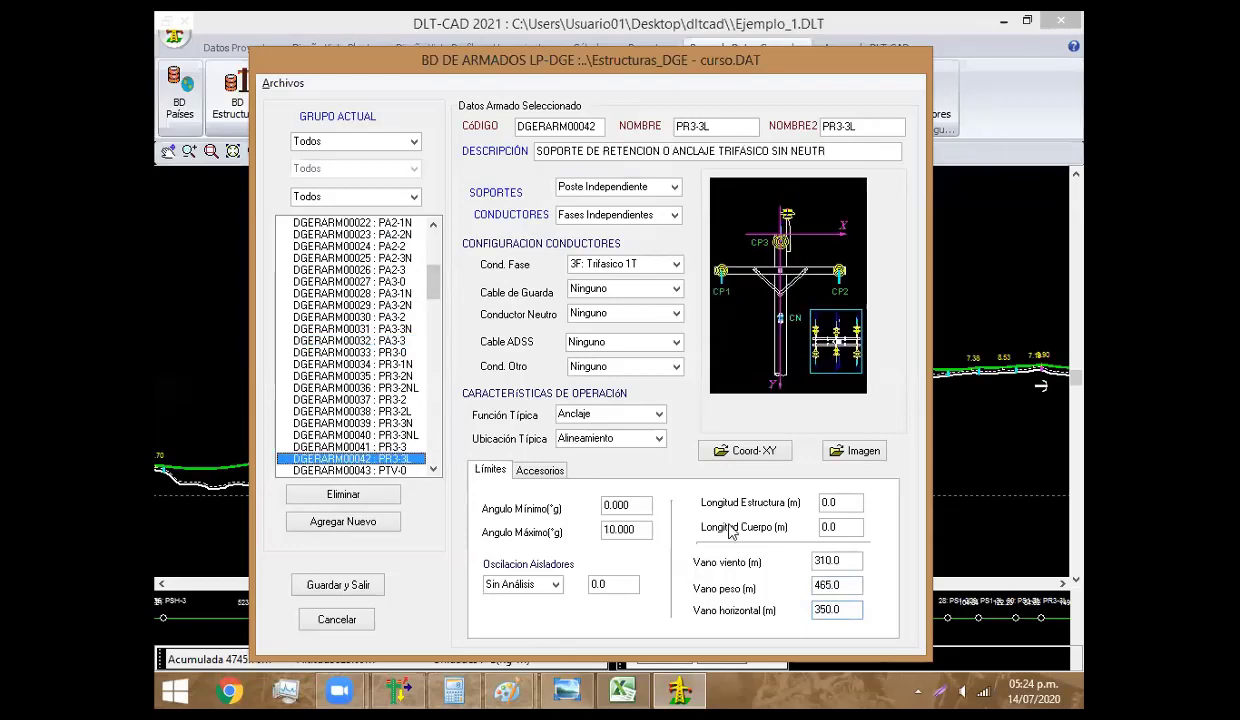
key("alt+Tab")
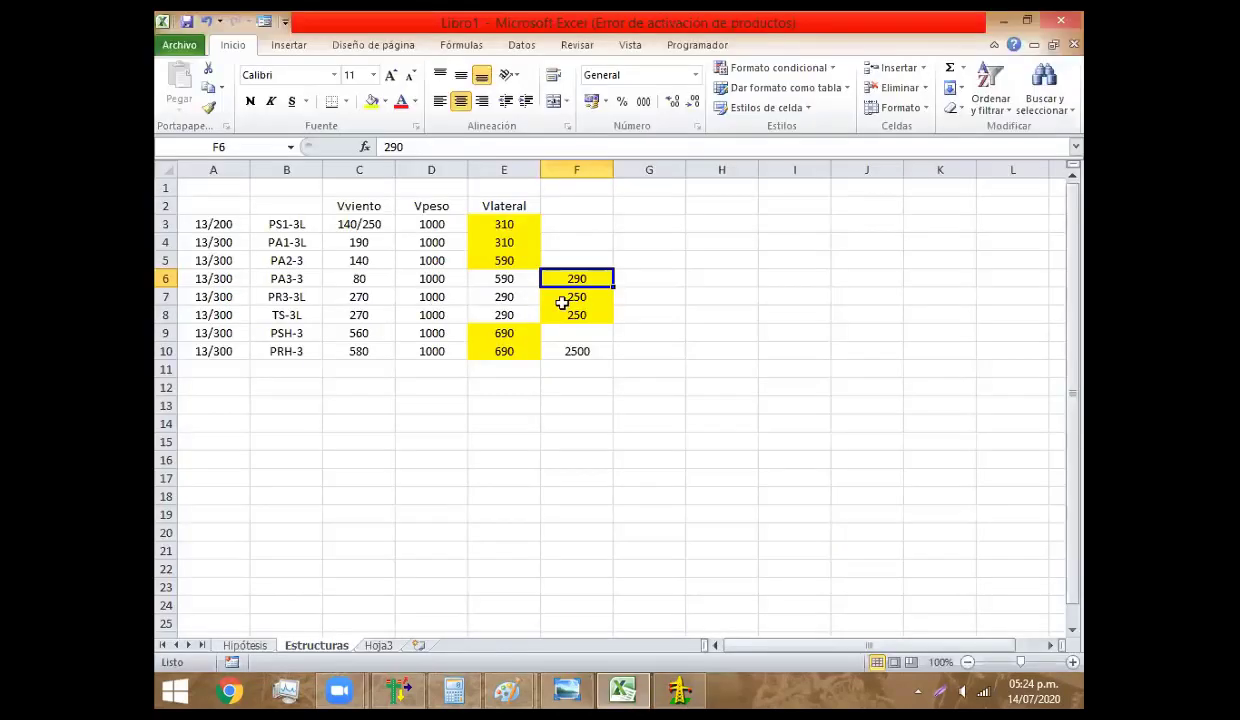
left_click_drag(359, 297, 576, 297)
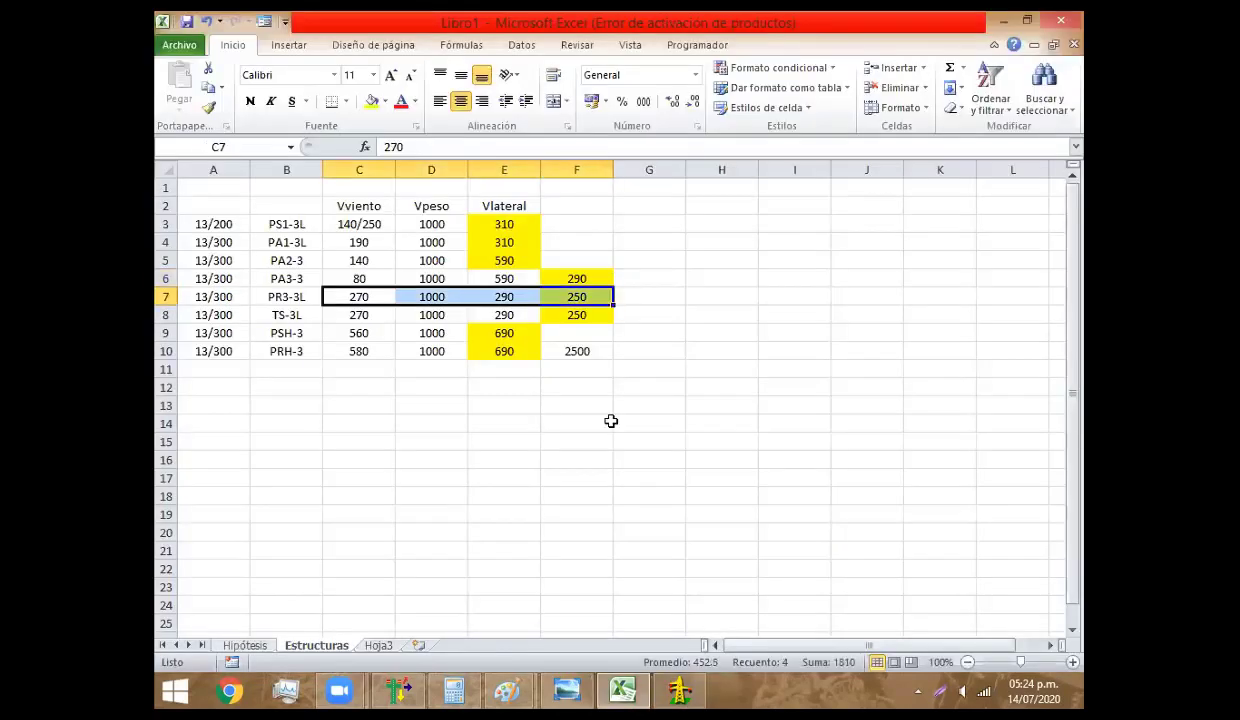
key("alt+Tab")
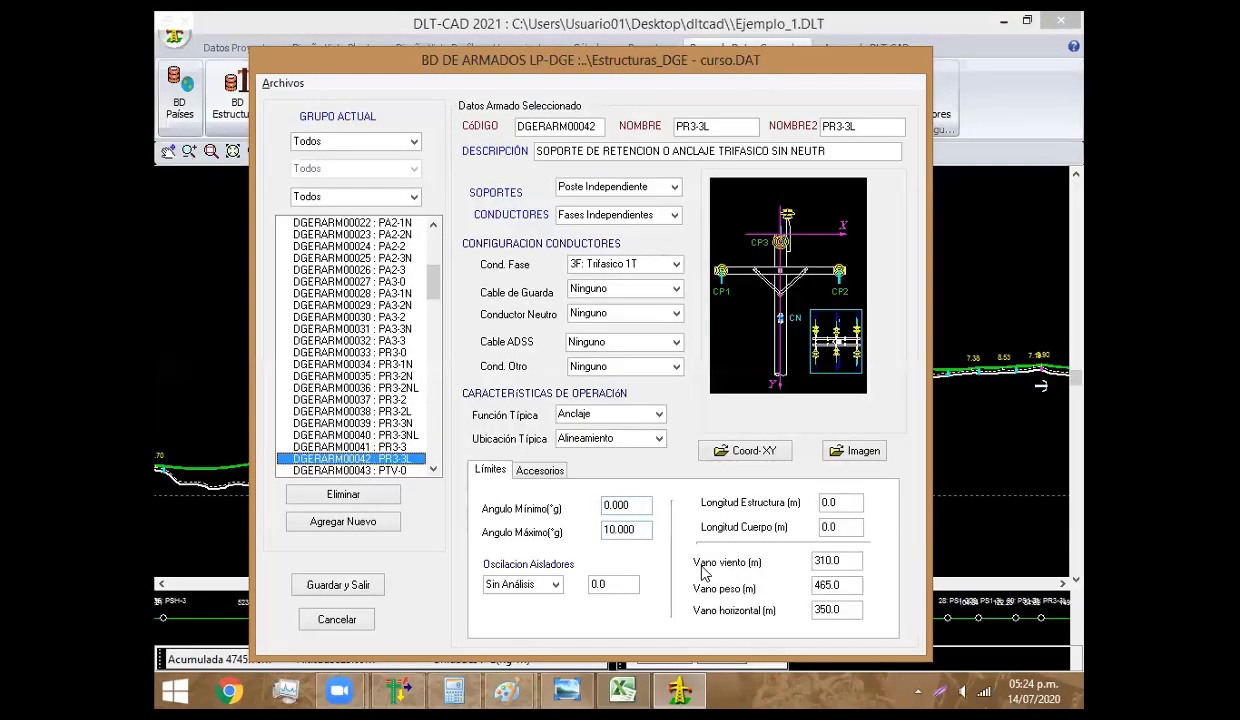
type("270")
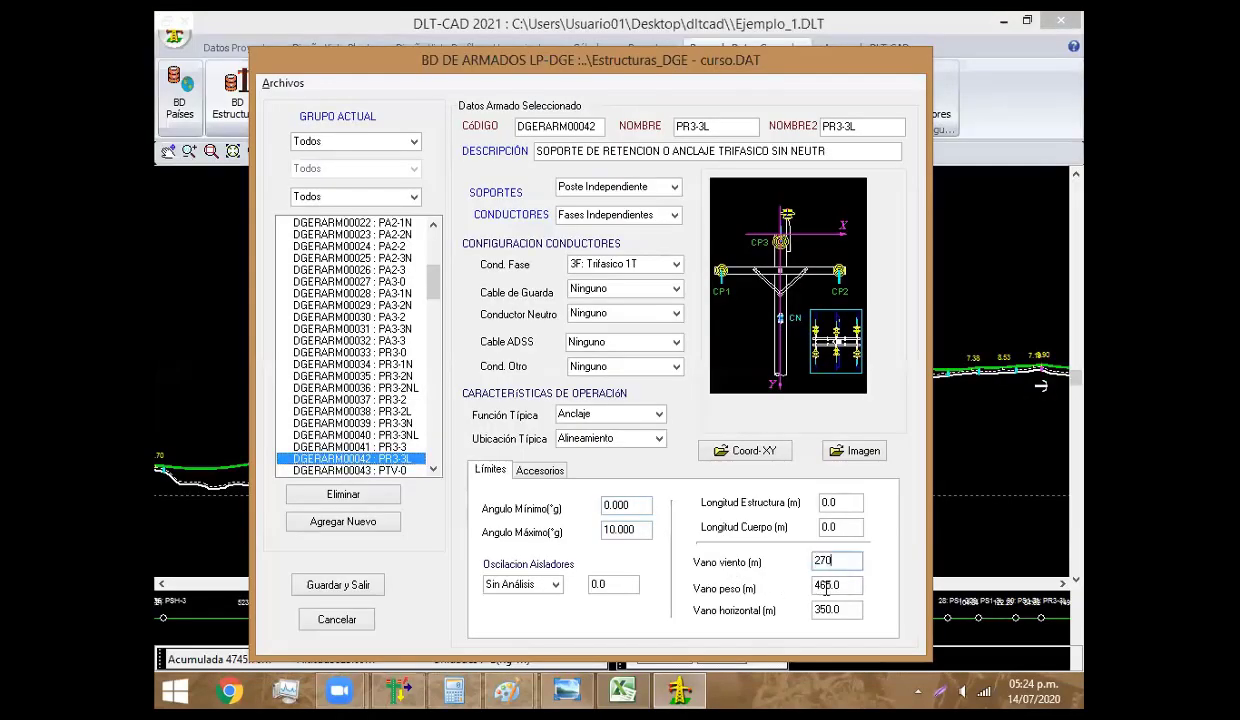
double_click(826, 585)
type("1000")
key("alt+Tab")
key("alt+Tab")
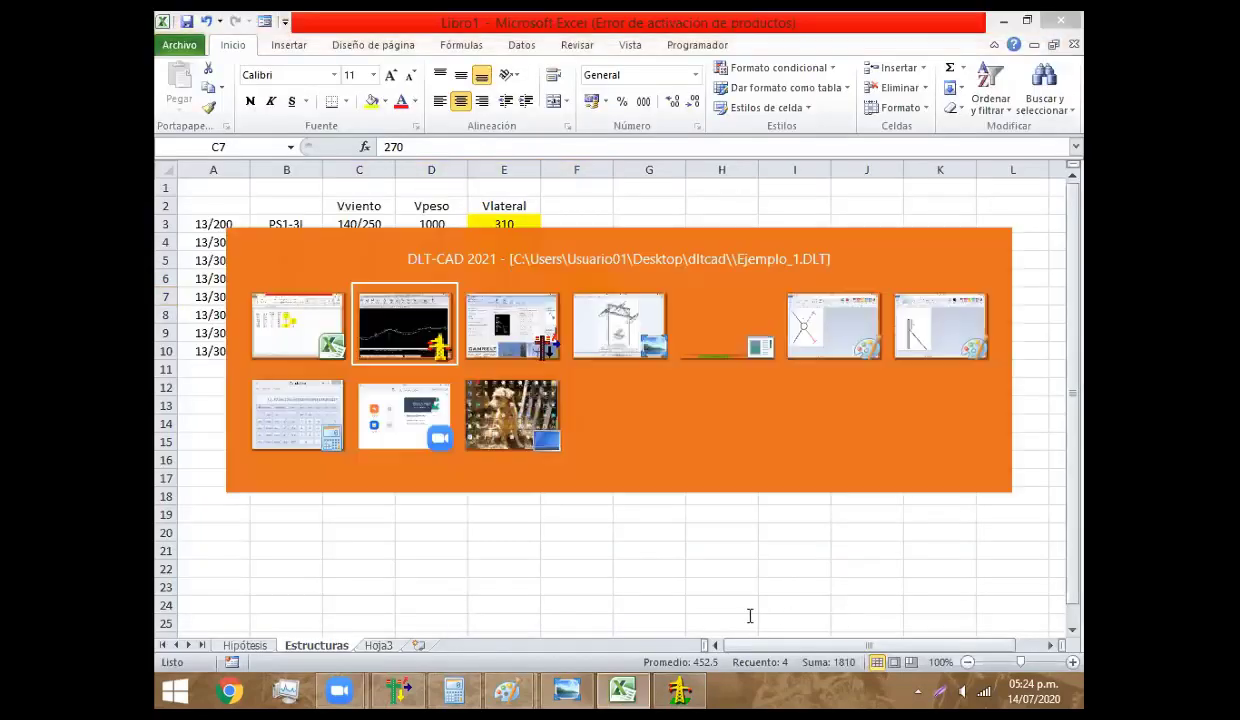
type("250")
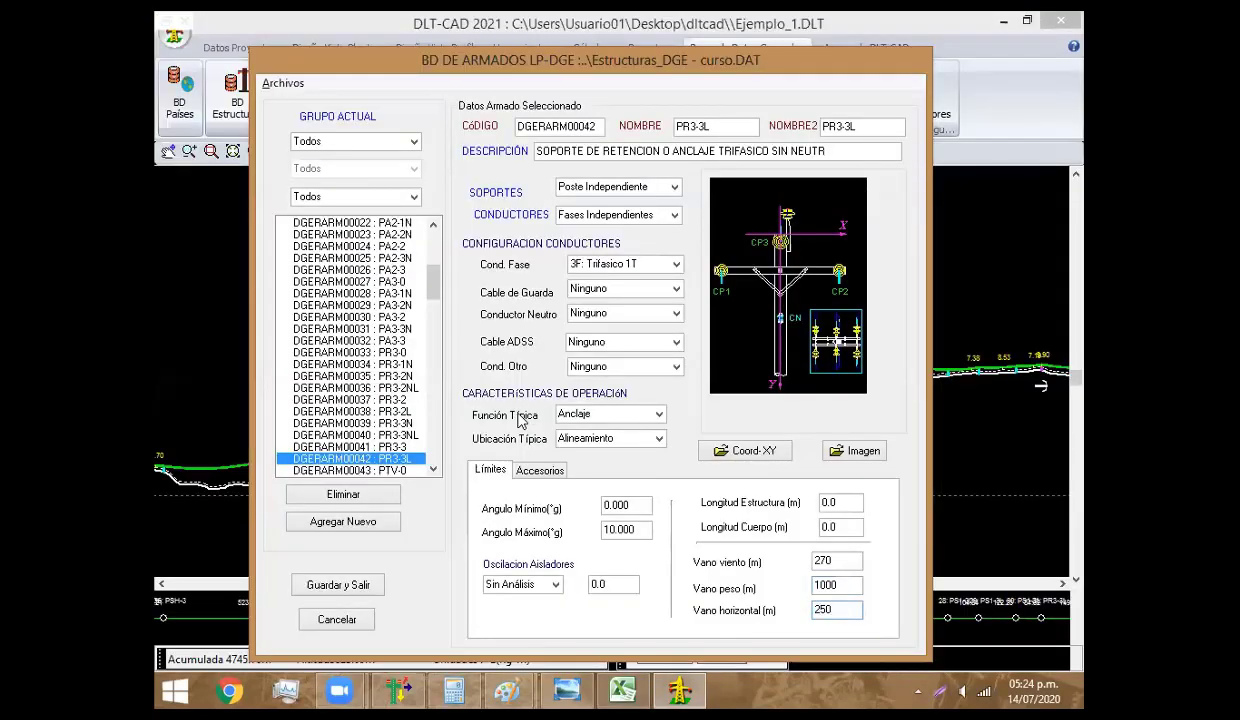
Give TS-3L its Excel wind span, a 1000 weight span and a 250 horizontal span
scroll(430, 400, "down", 5)
scroll(430, 400, "down", 2)
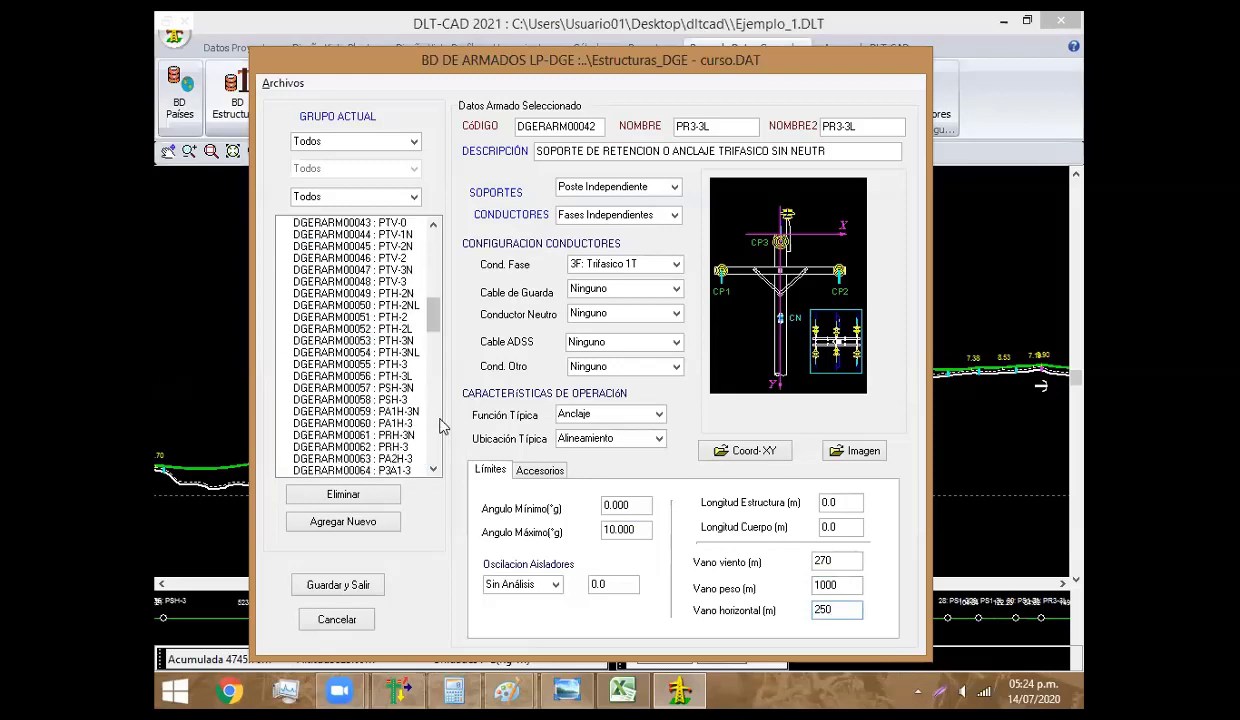
scroll(443, 427, "down", 7)
left_click(395, 293)
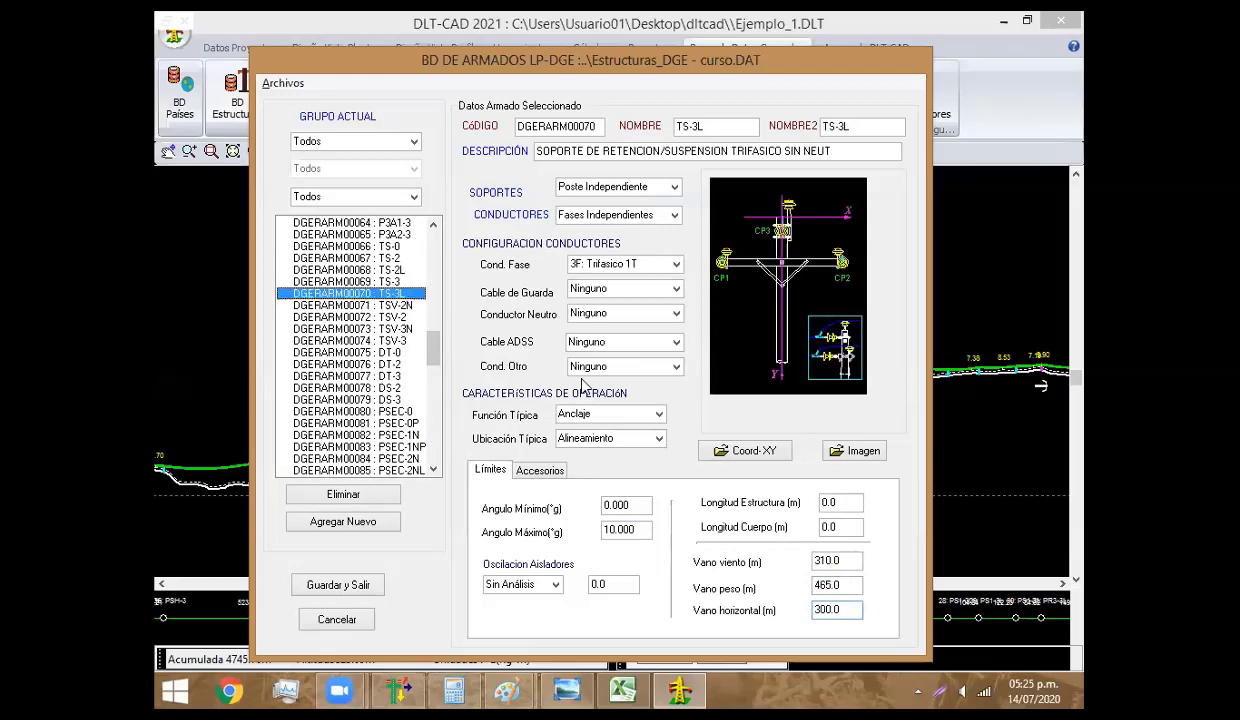
double_click(820, 560)
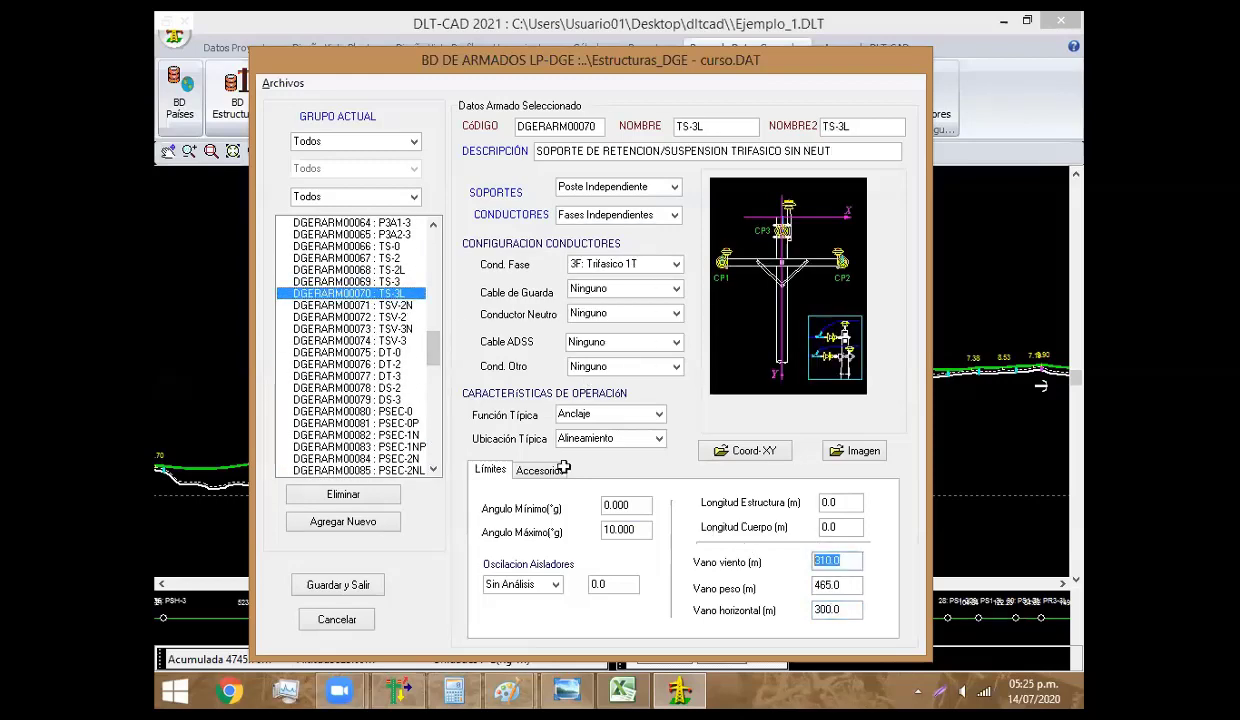
key("alt+Tab")
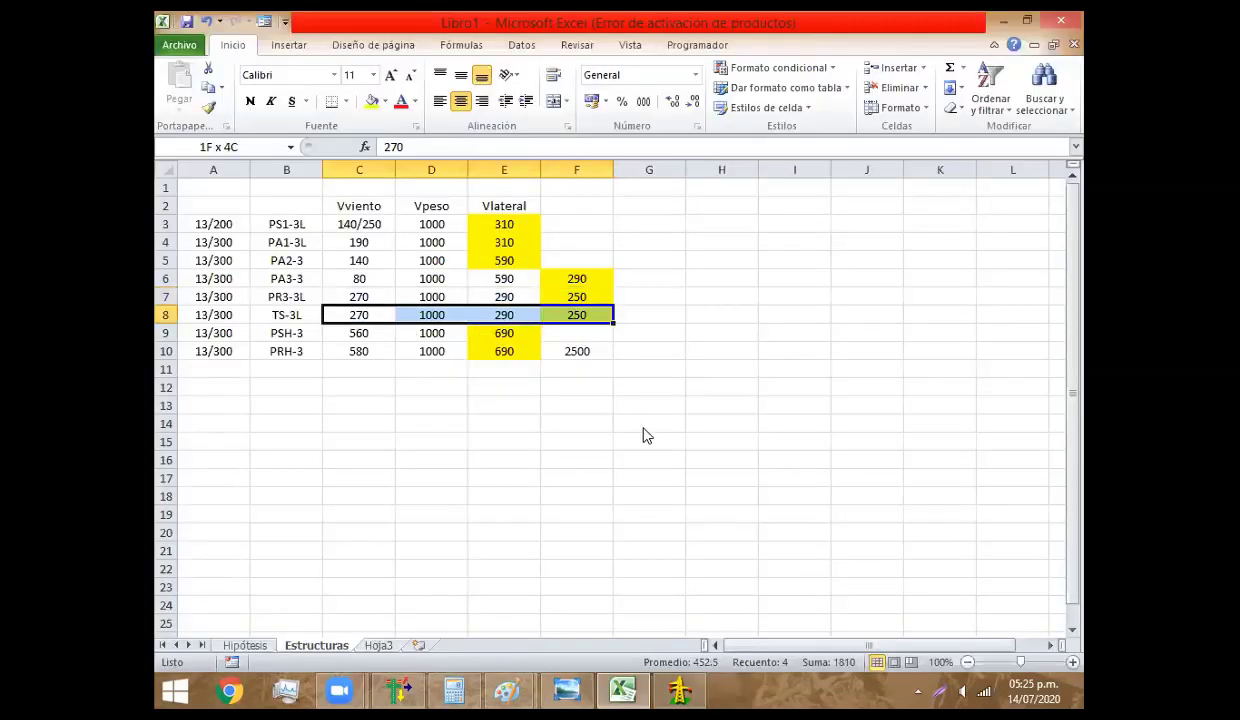
key("alt+Tab")
type("2")
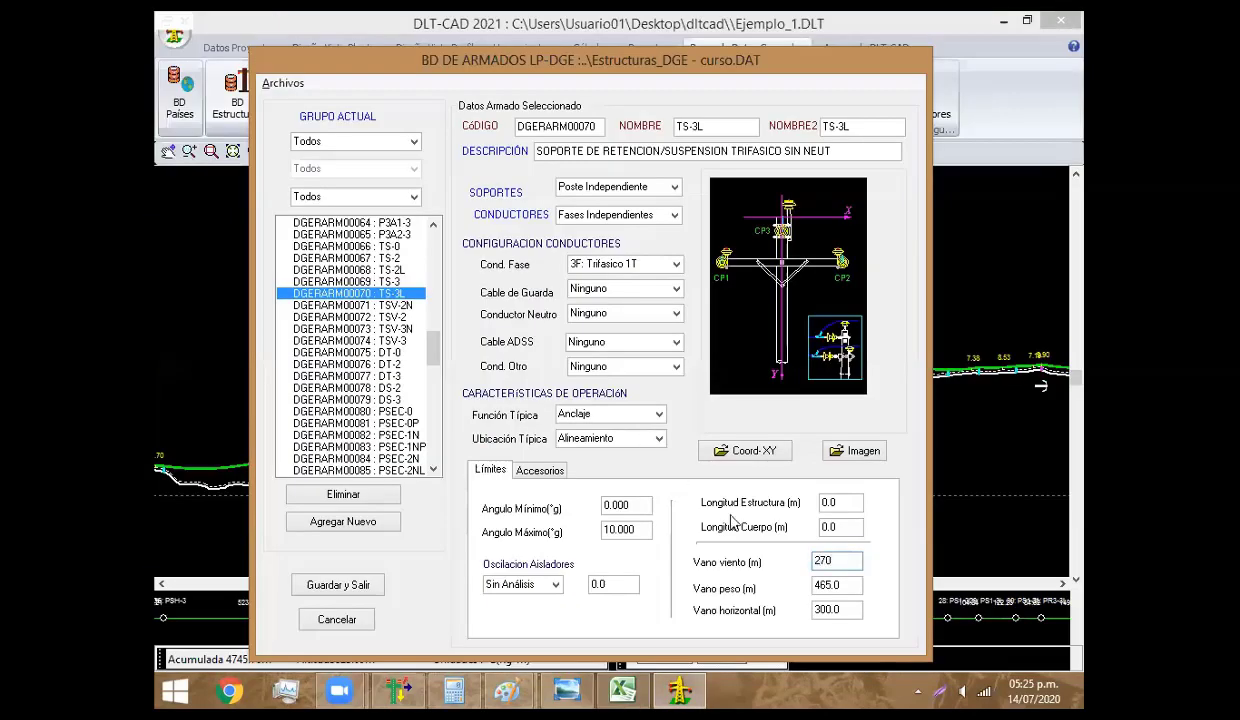
double_click(851, 589)
type("1000")
double_click(838, 608)
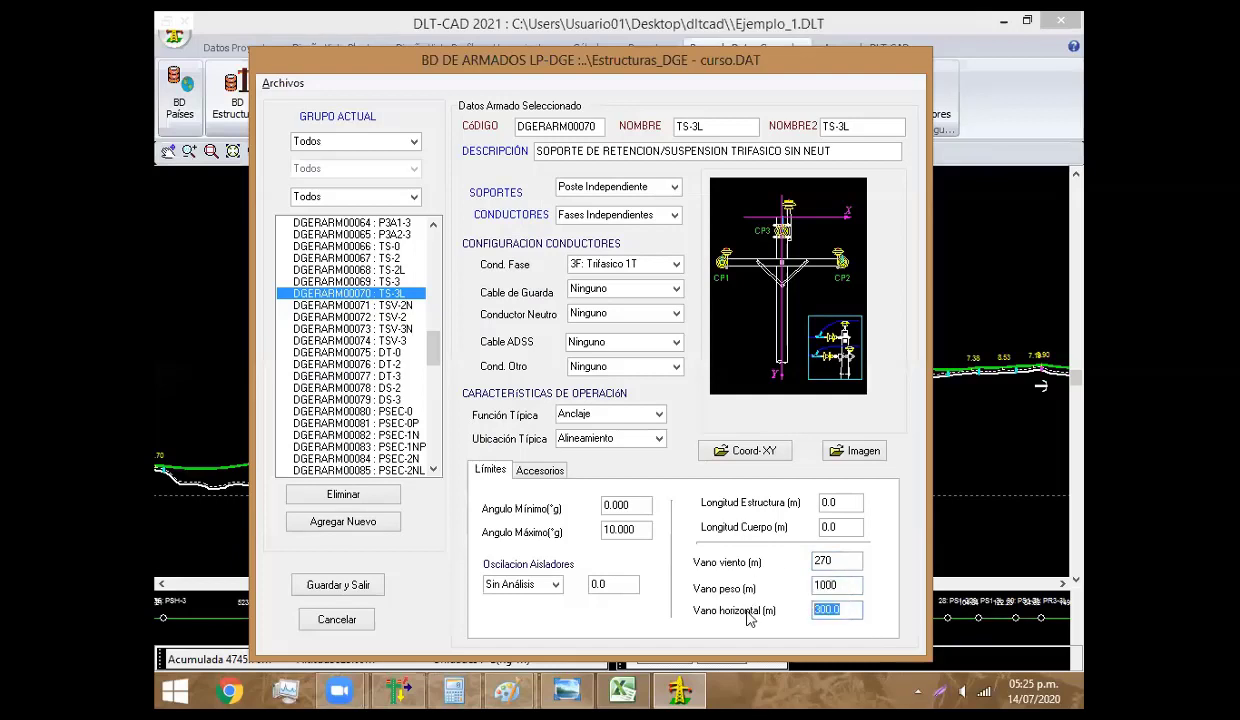
type("250")
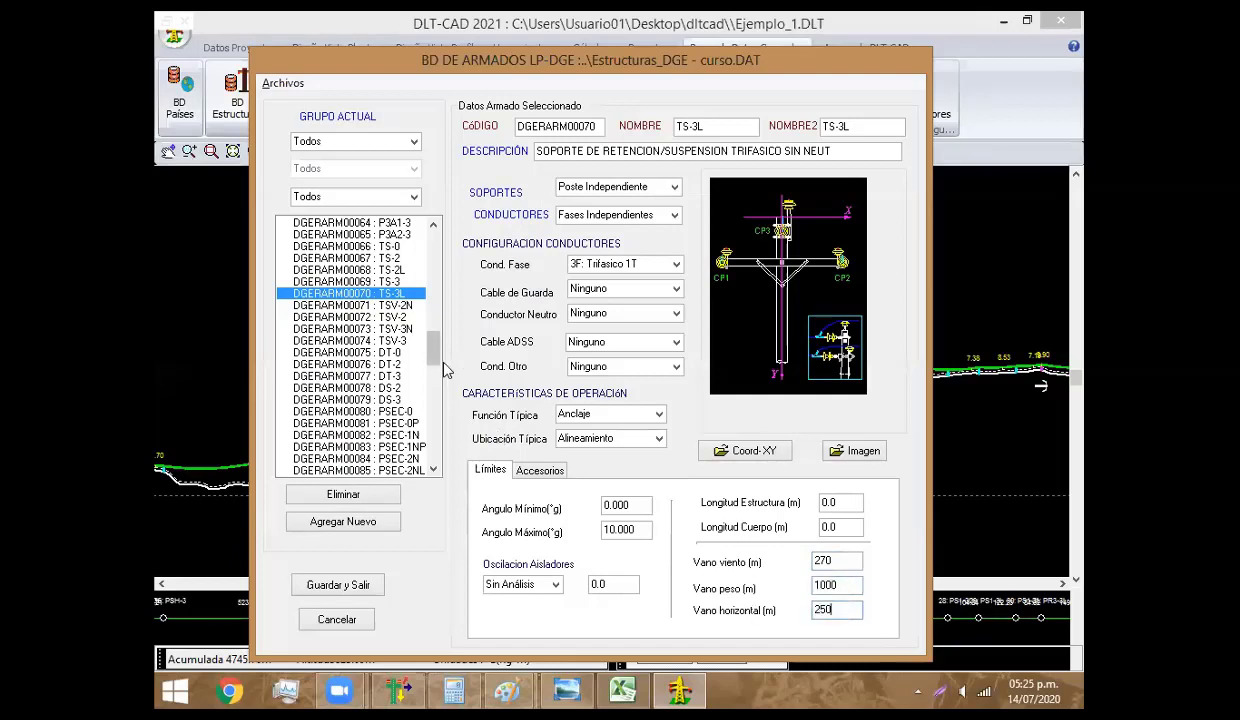
Set PSH-3's spans to 560 wind, the Excel weight value and 690 horizontal
left_click(426, 263)
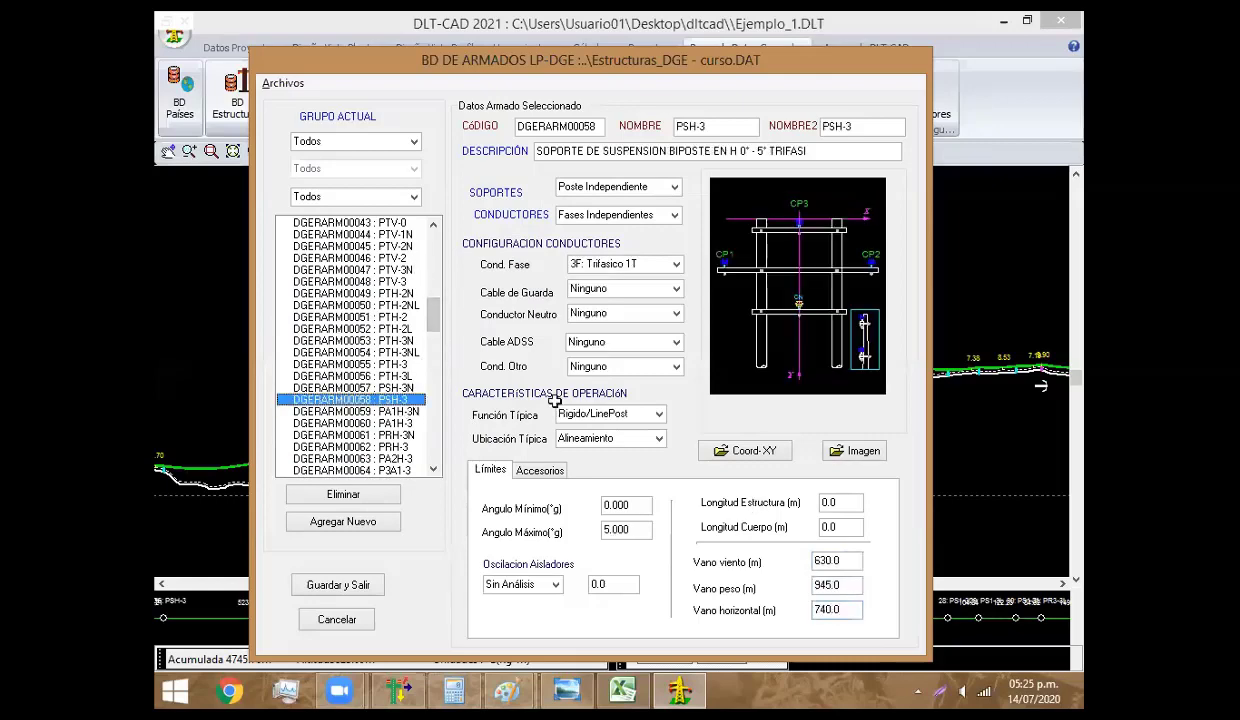
key("alt+Tab")
key("alt+Tab")
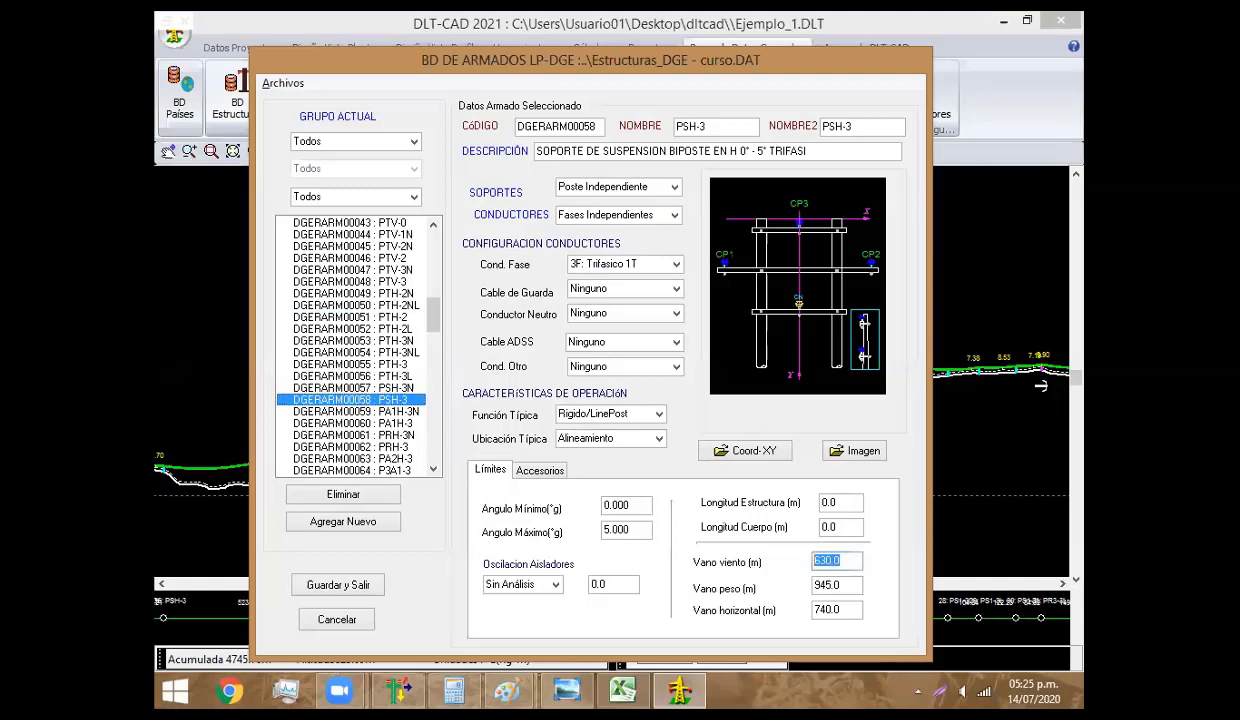
type("560")
key("Tab")
type("1")
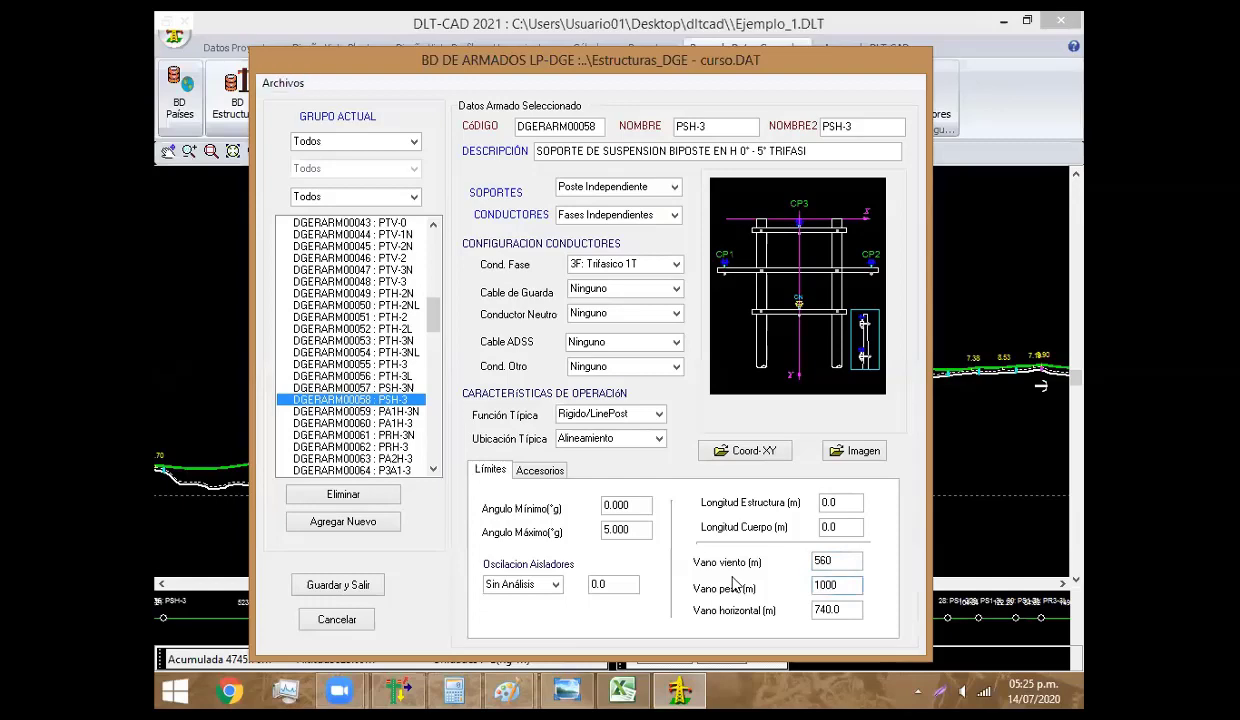
key("alt+Tab")
key("alt+Tab")
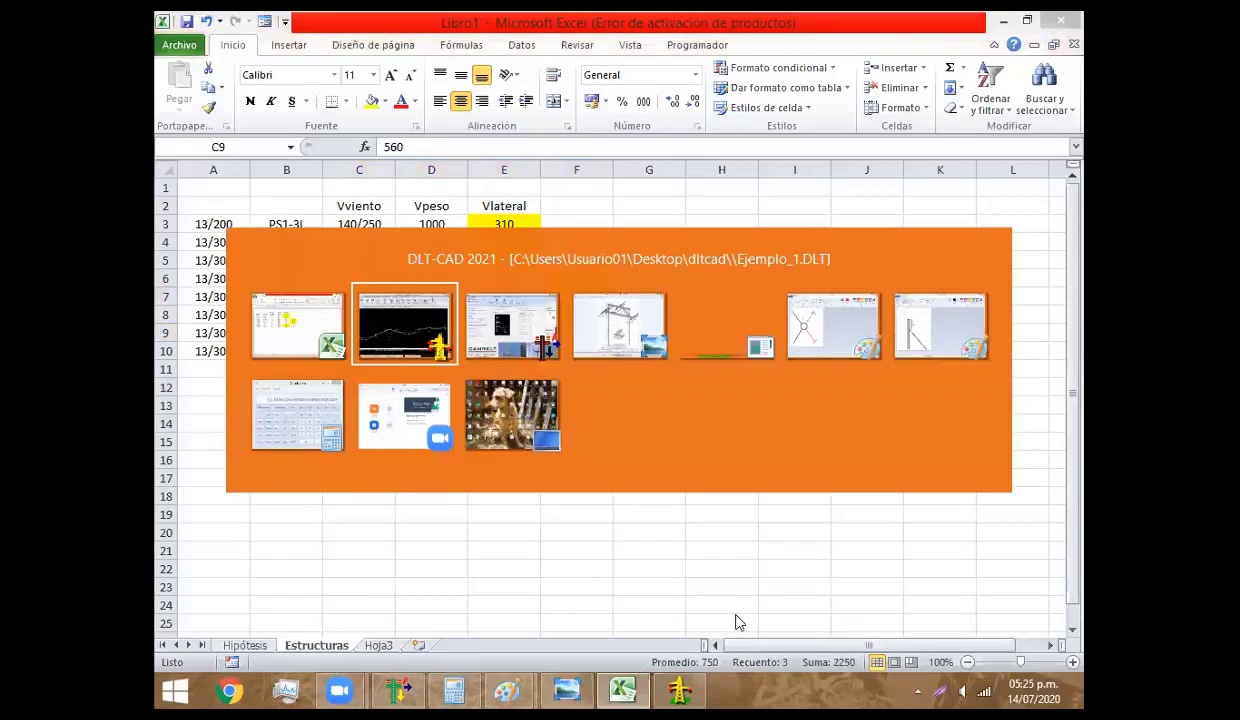
key("Tab")
type("690")
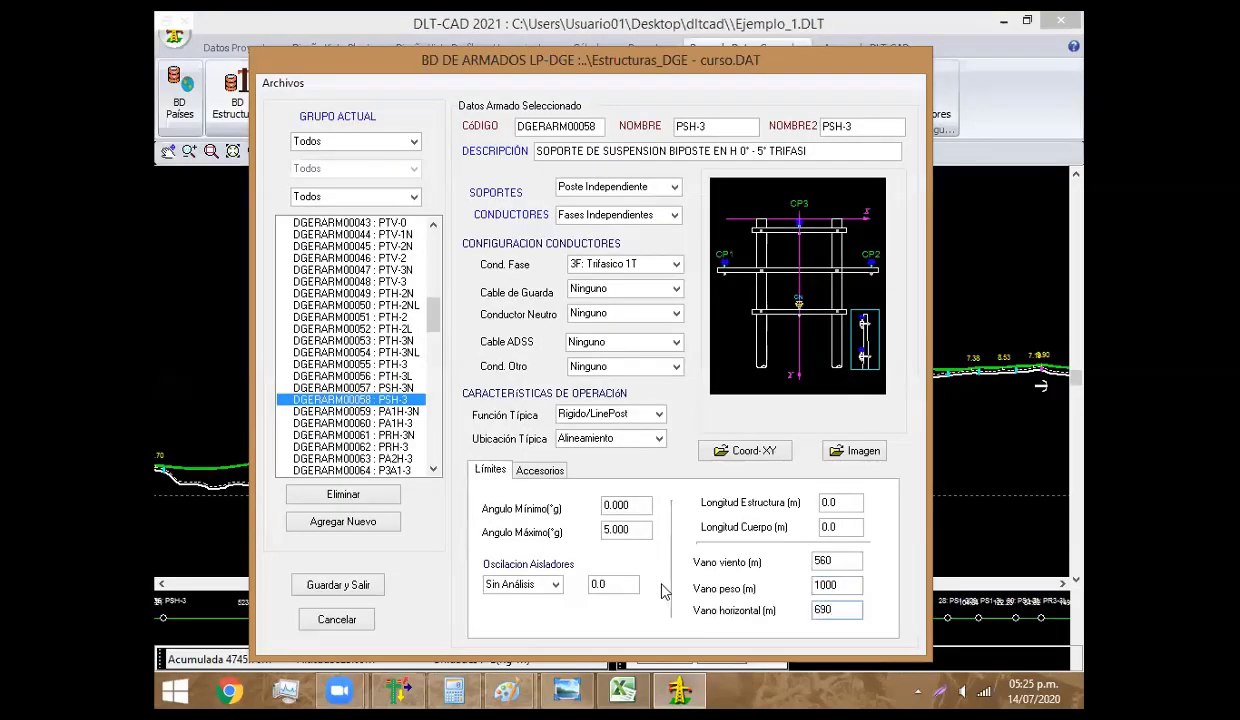
Set PRH-3's spans to 580 wind, 1000 weight and 690 horizontal
left_click(400, 447)
left_click_drag(840, 560, 725, 560)
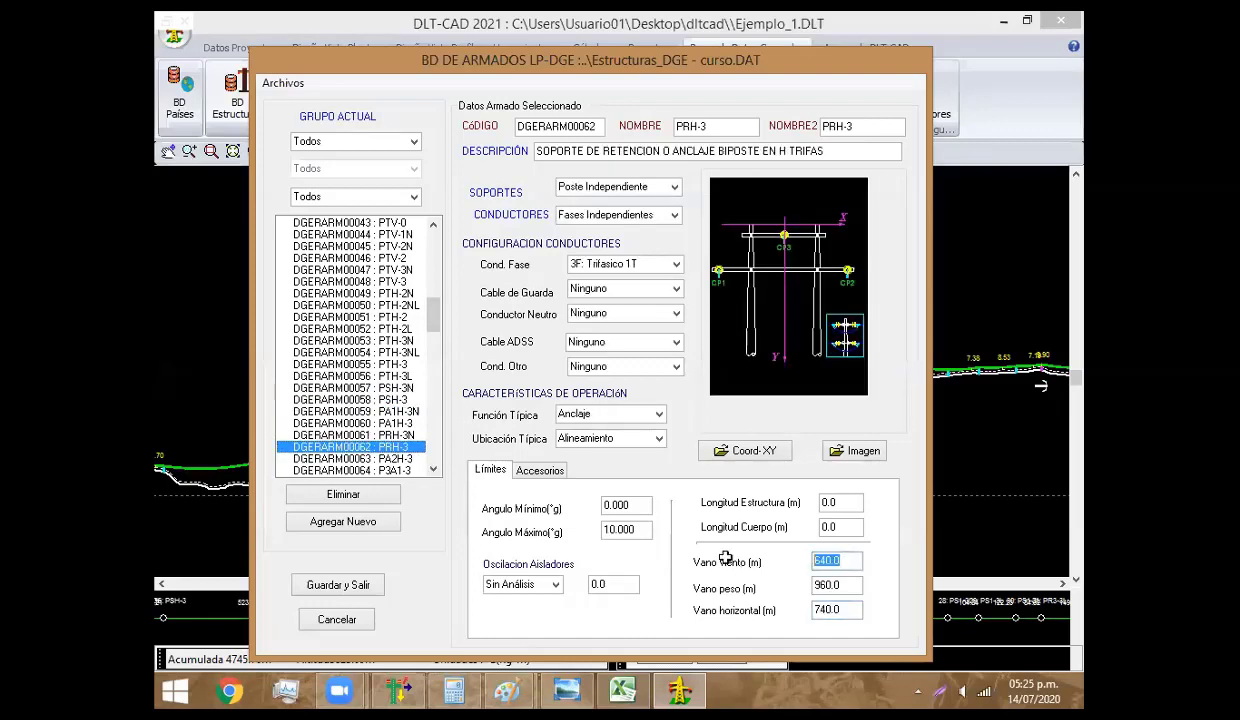
key("alt+Tab")
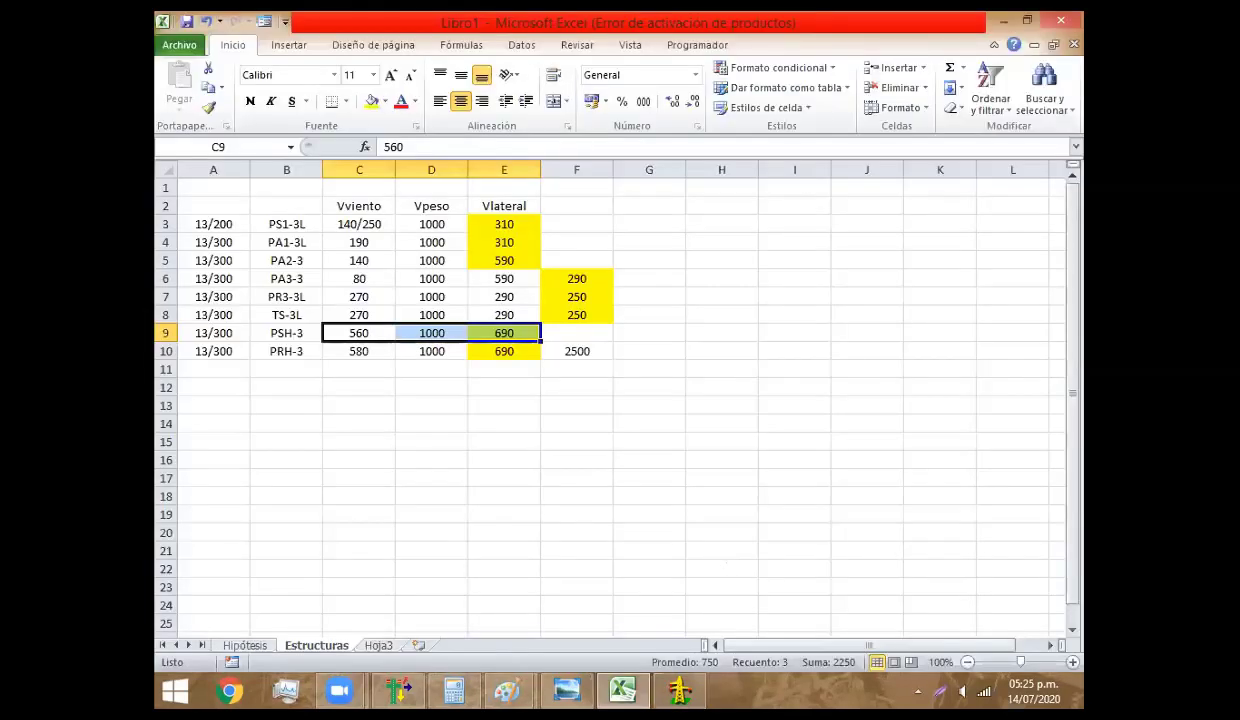
key("alt+Tab")
type("580")
key("Tab")
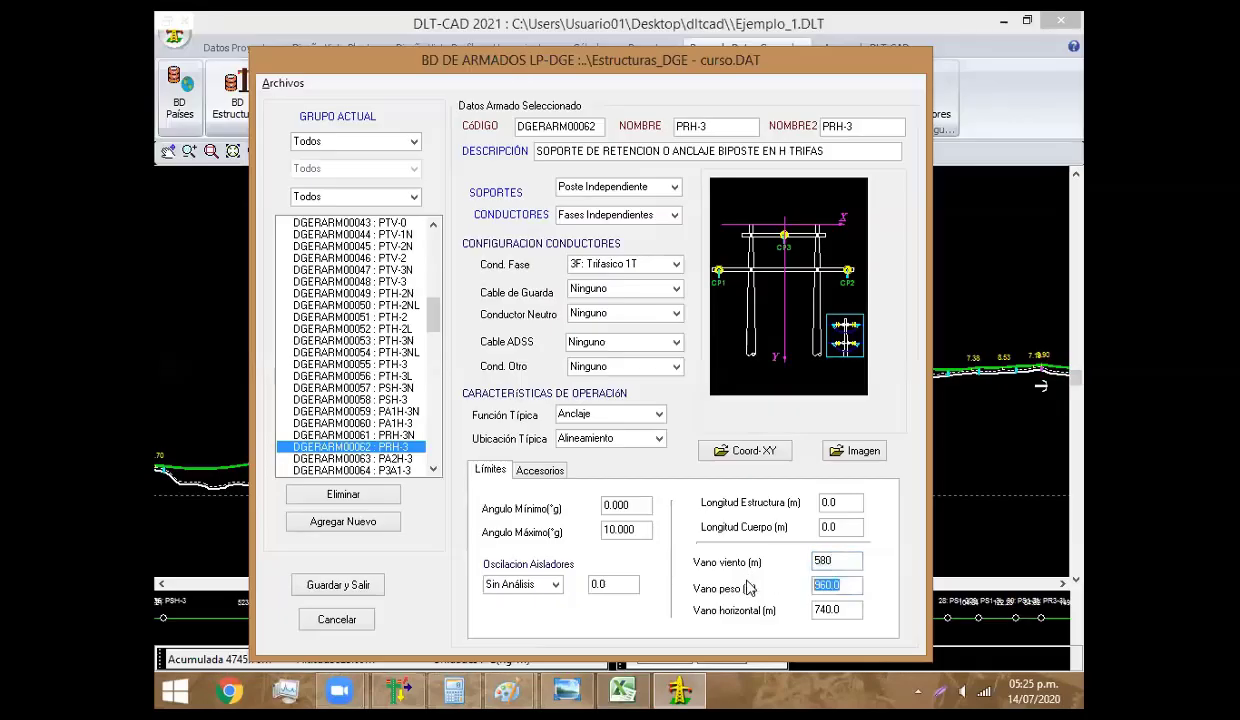
type("1000")
key("alt+Tab")
key("alt+Tab")
key("Tab")
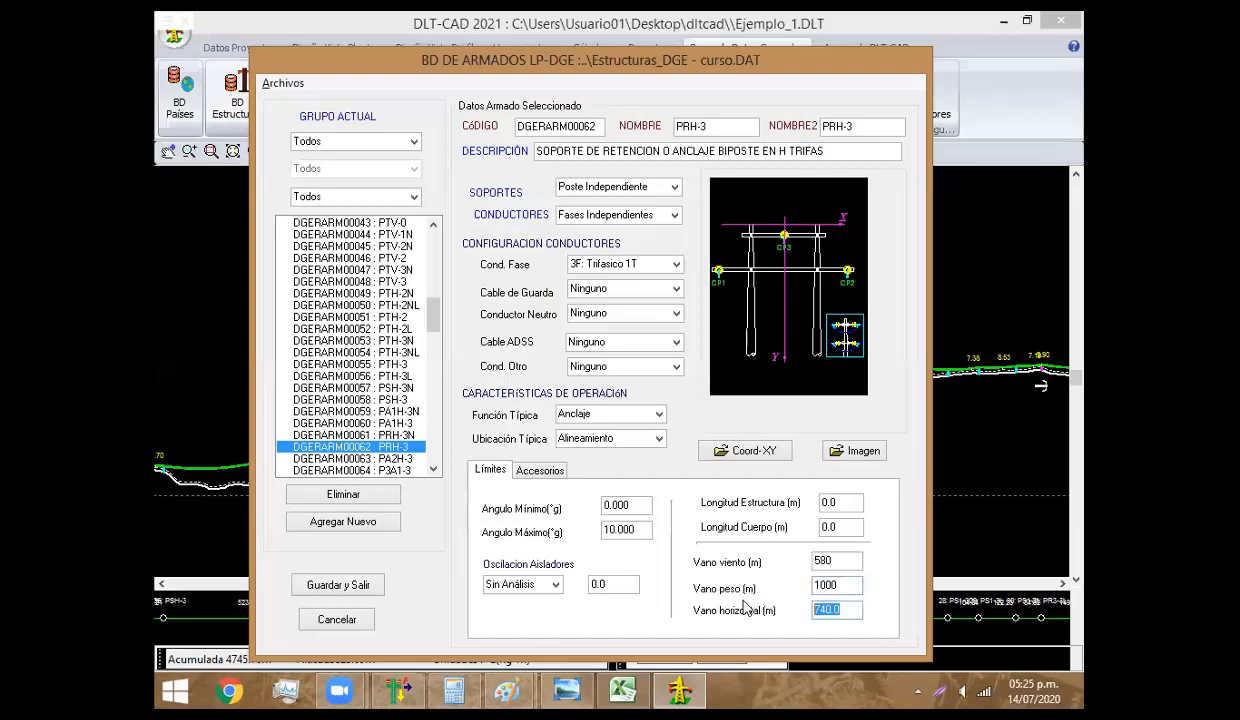
type("63")
Save and close the structure database, then apply the project configuration
left_click(365, 593)
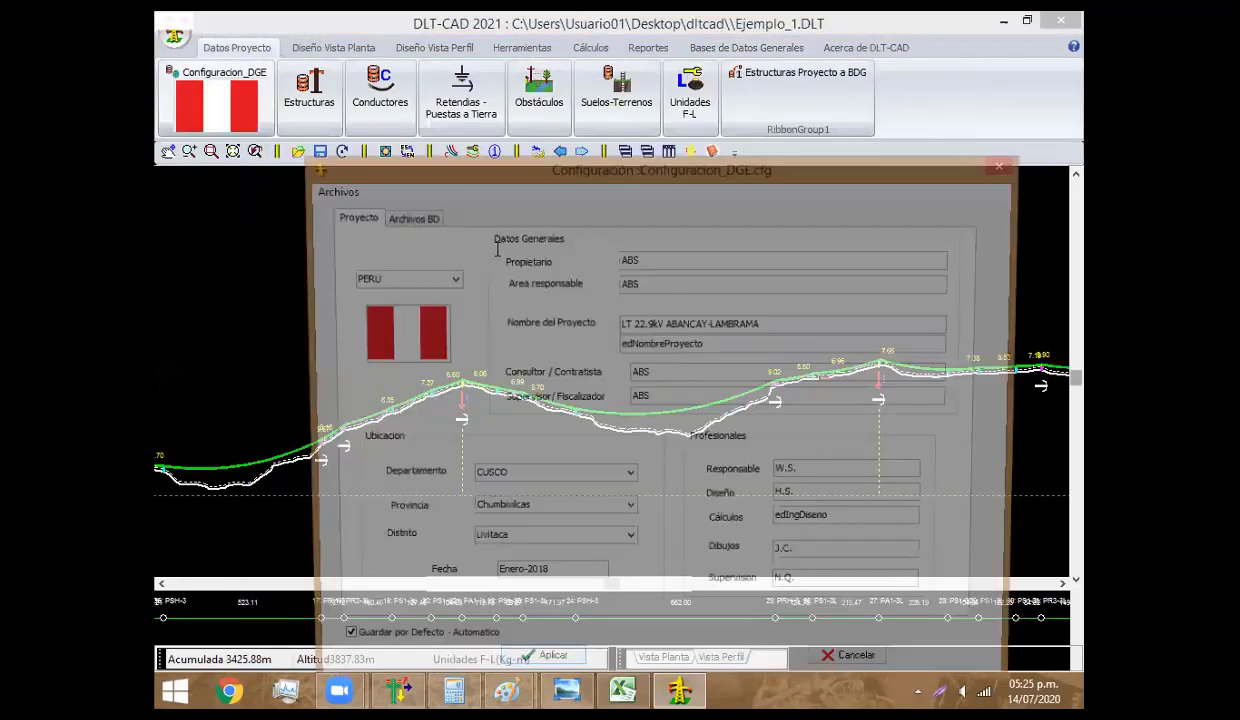
left_click(414, 218)
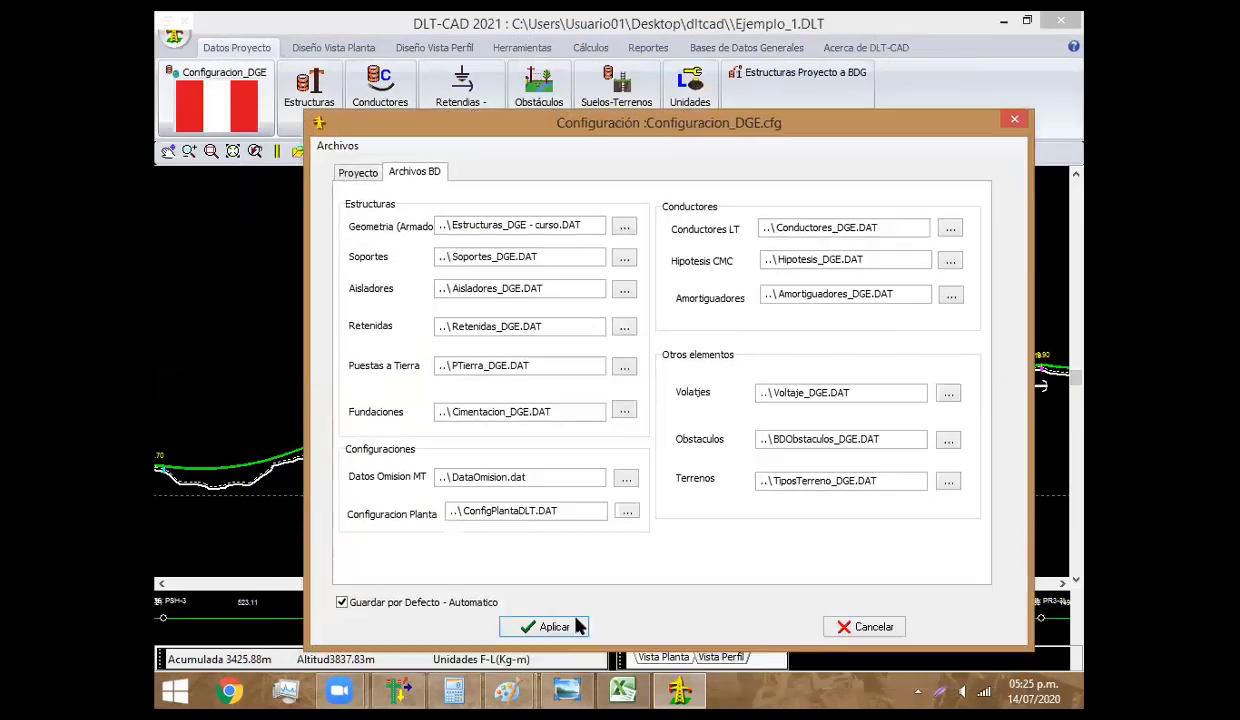
left_click(578, 626)
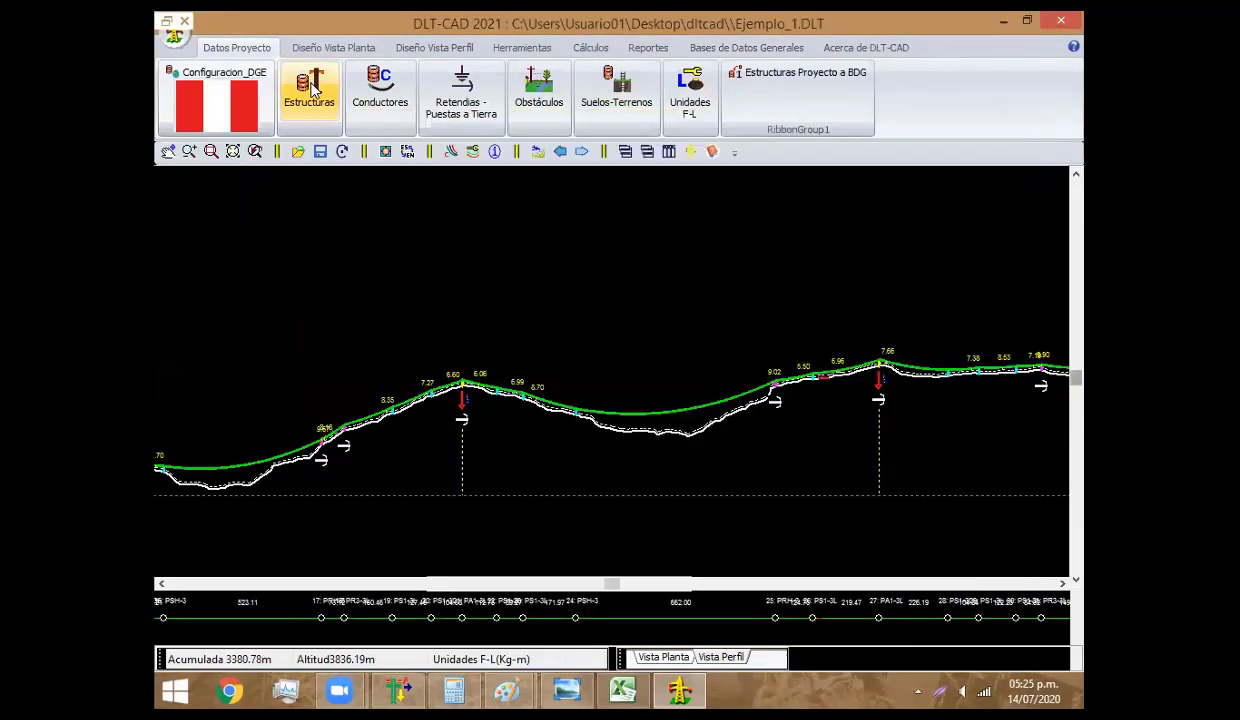
Refresh the project's Estructuras table with Actualizar Datos por Nombre and apply it
left_click(310, 88)
left_click(262, 90)
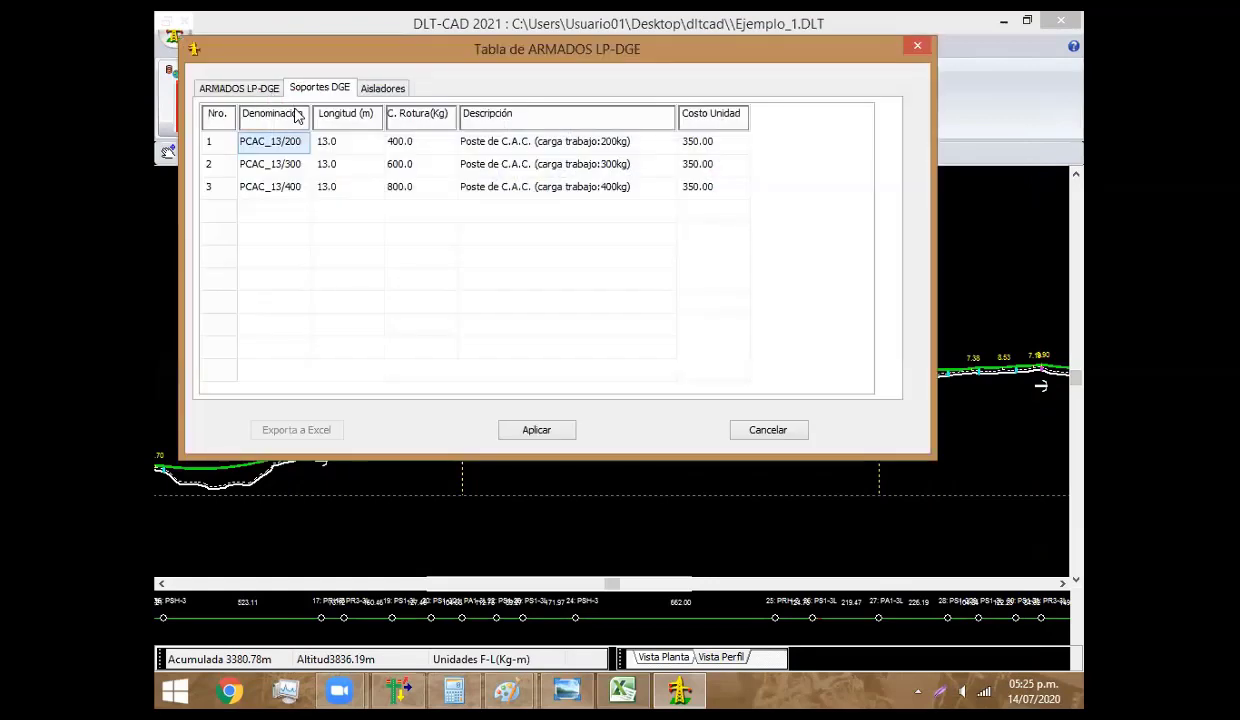
right_click(490, 311)
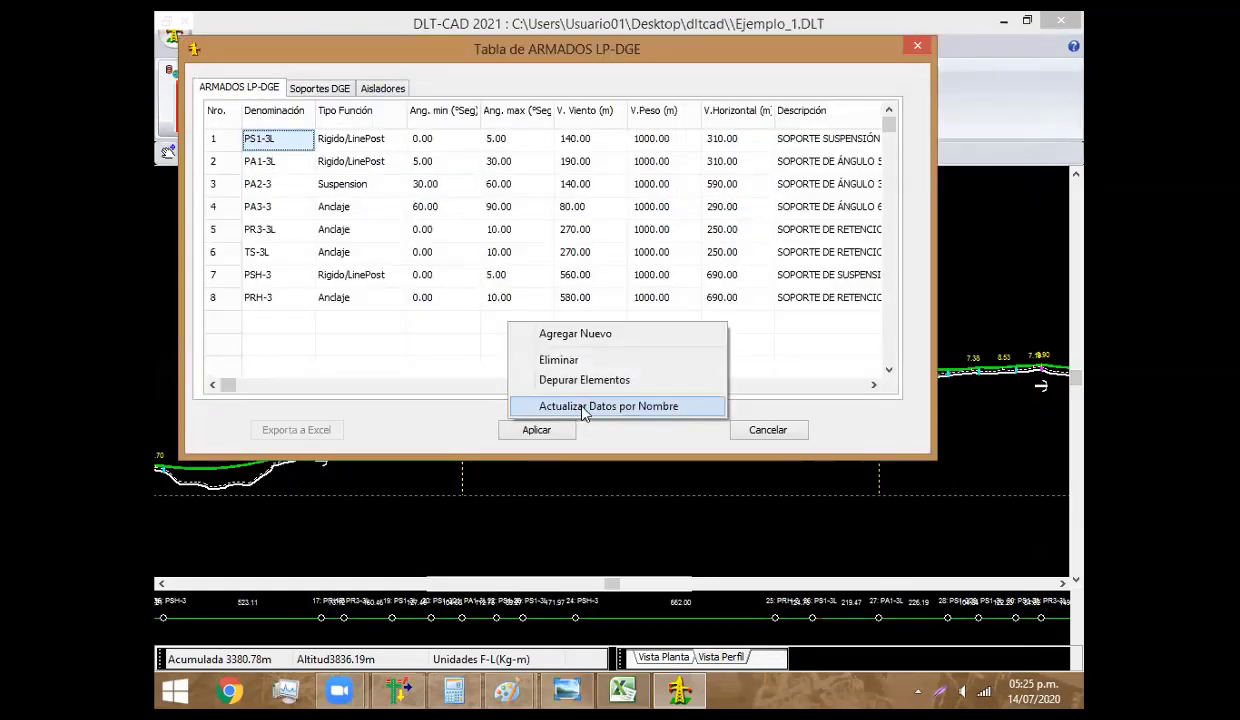
left_click(561, 403)
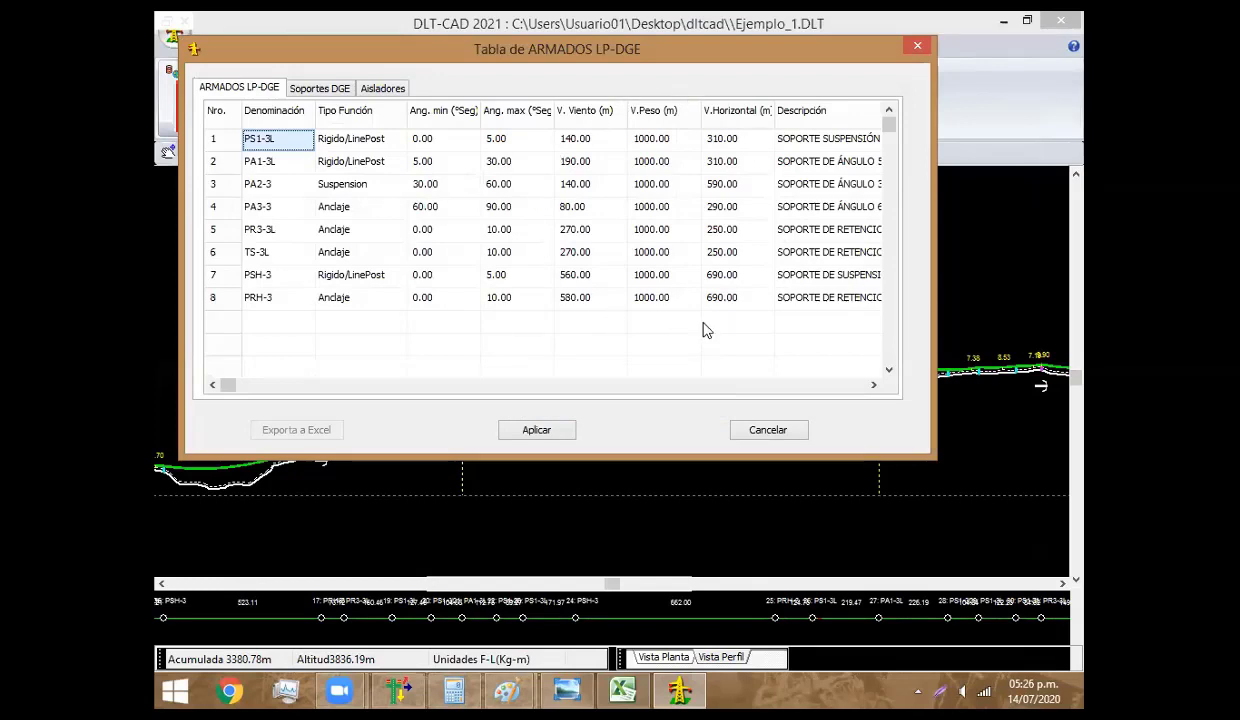
left_click(625, 688)
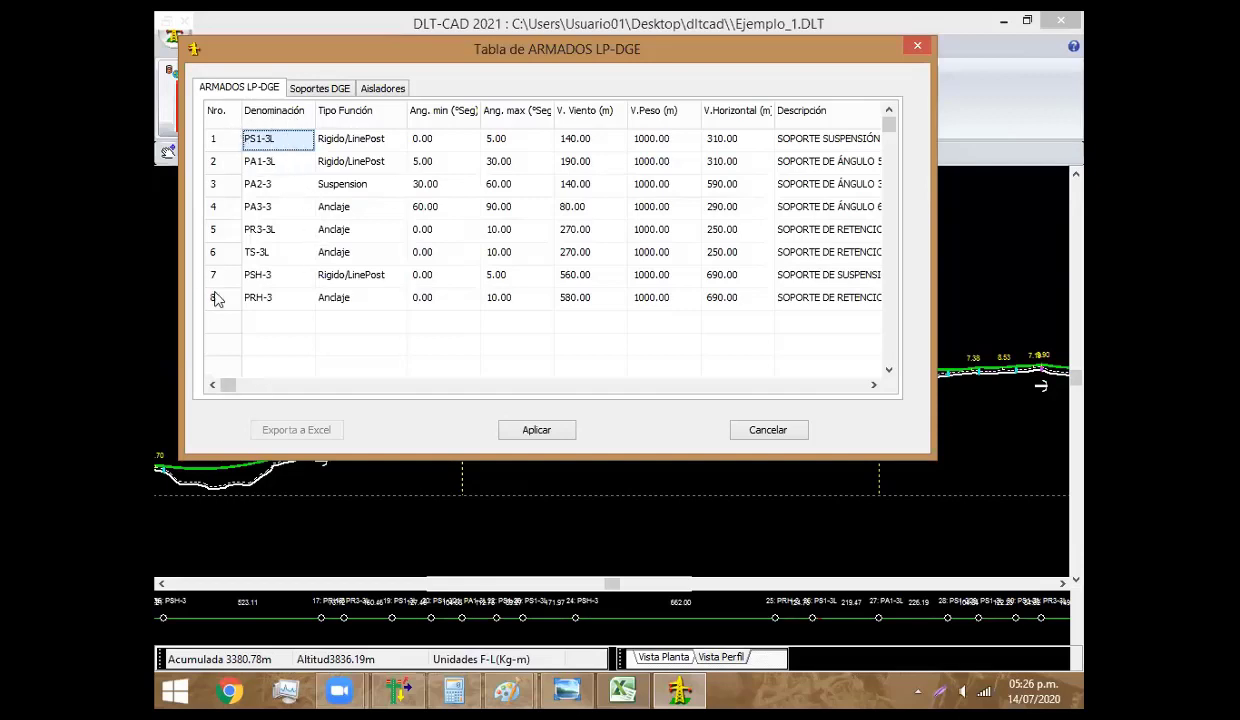
left_click(544, 430)
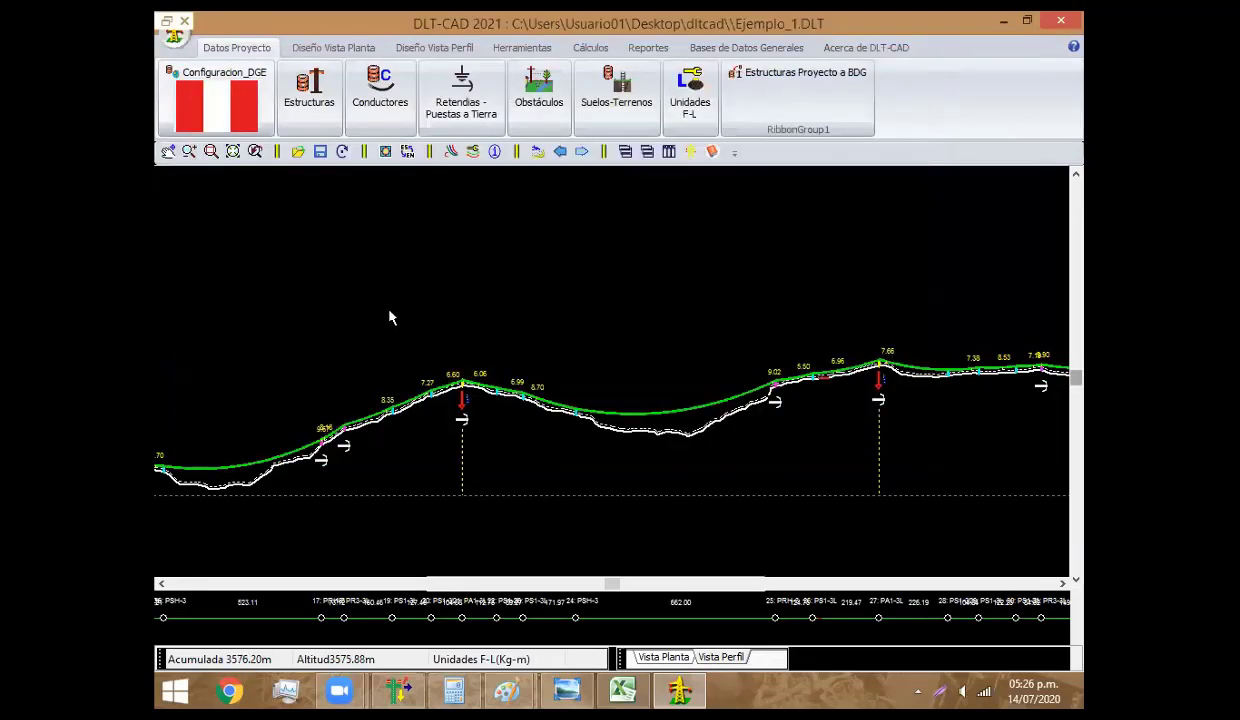
Delete the existing structure distribution from the profile, including a trial automatic one
left_click(434, 47)
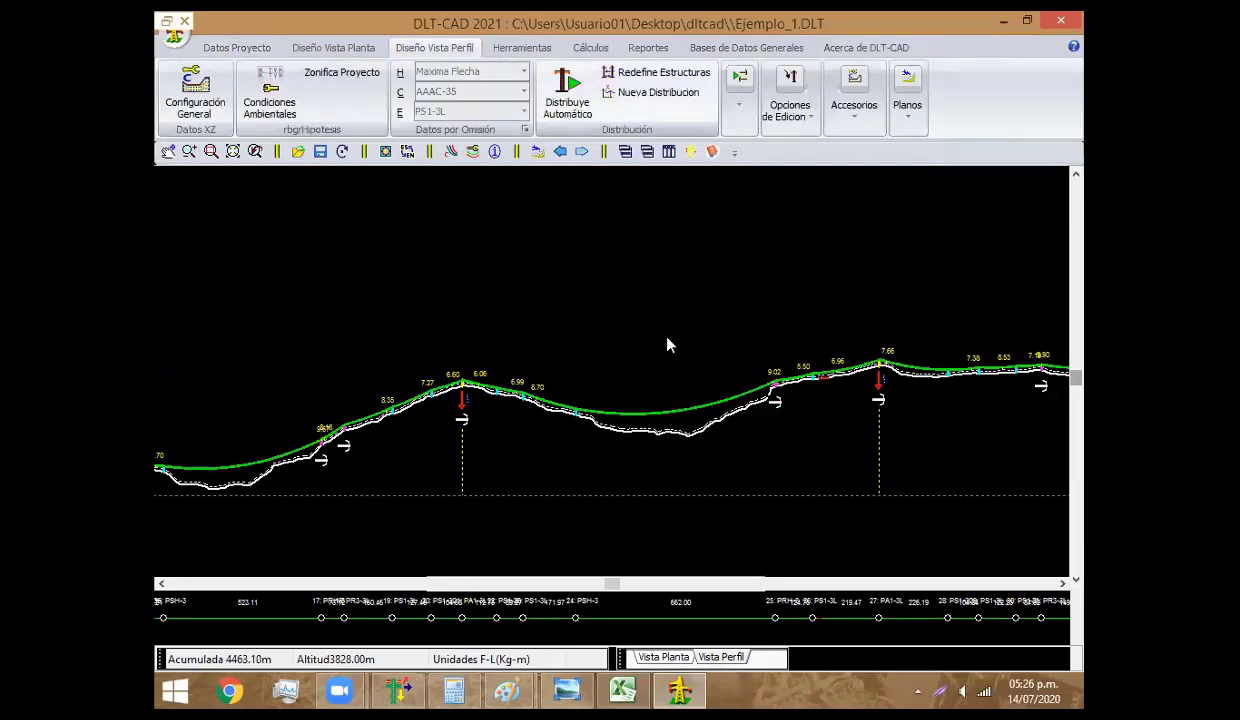
key("Delete")
key("Return")
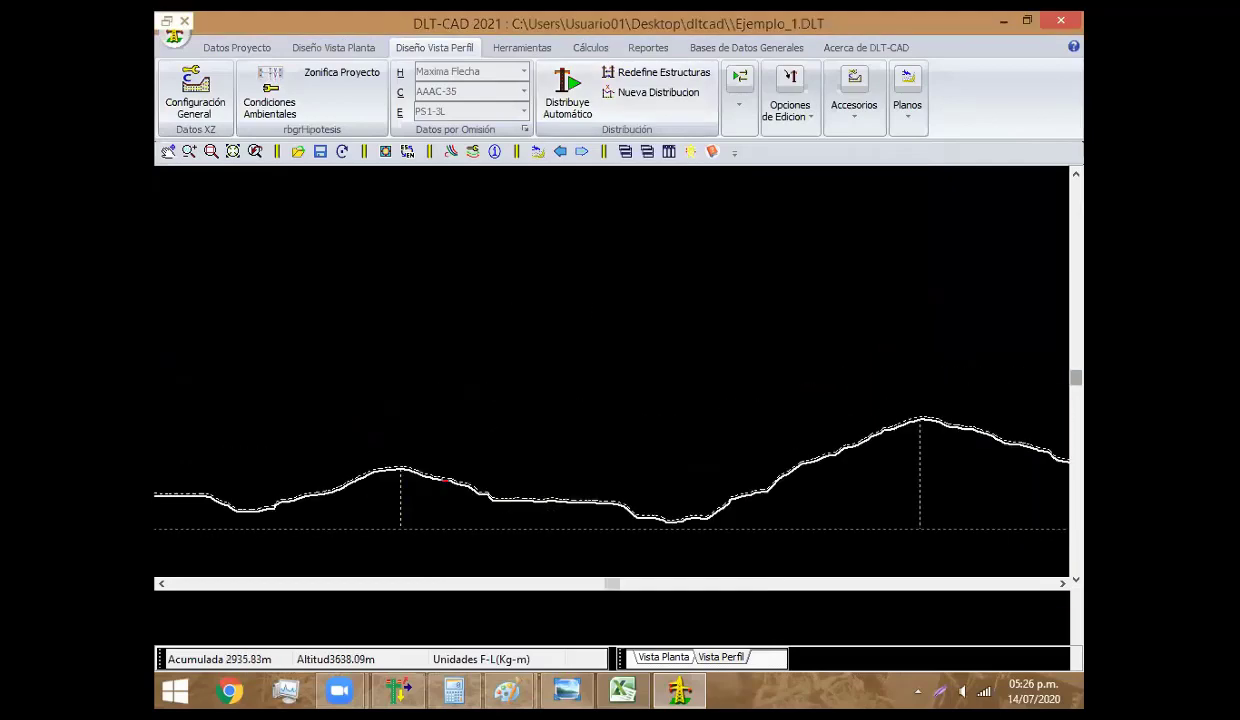
scroll(656, 297, "up", 1)
scroll(606, 352, "up", 1)
scroll(643, 233, "up", 1)
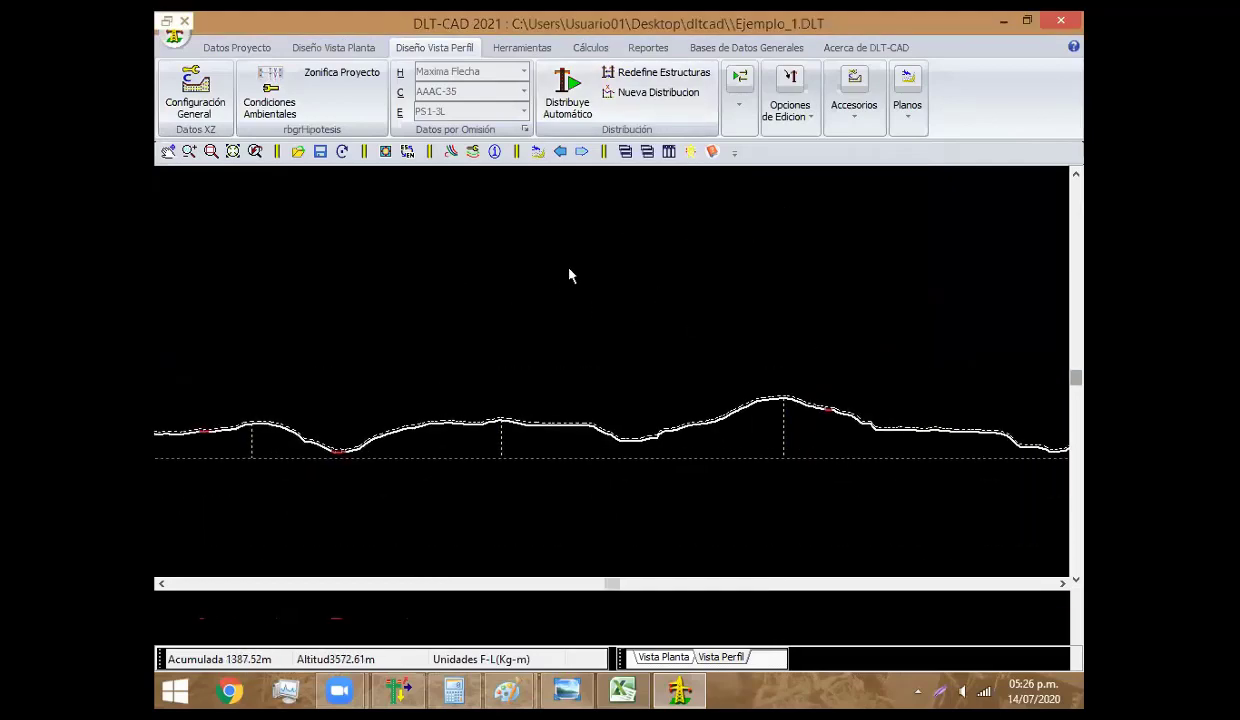
left_click(576, 110)
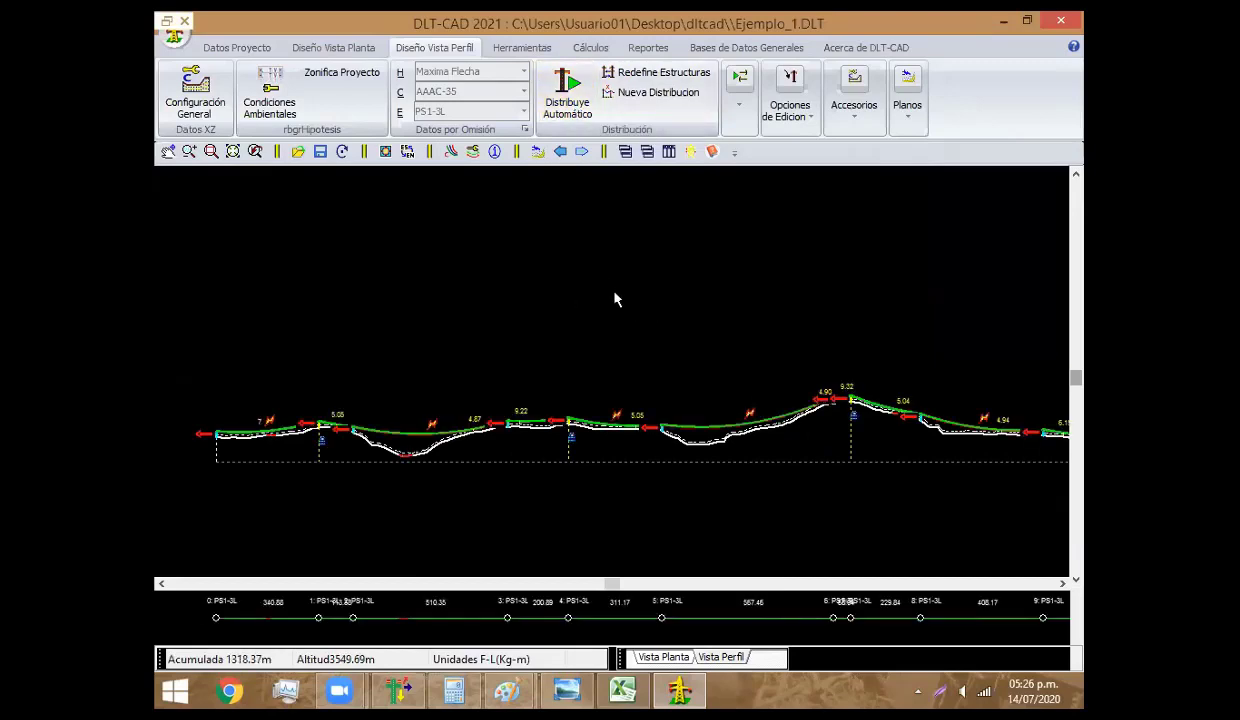
left_click(639, 100)
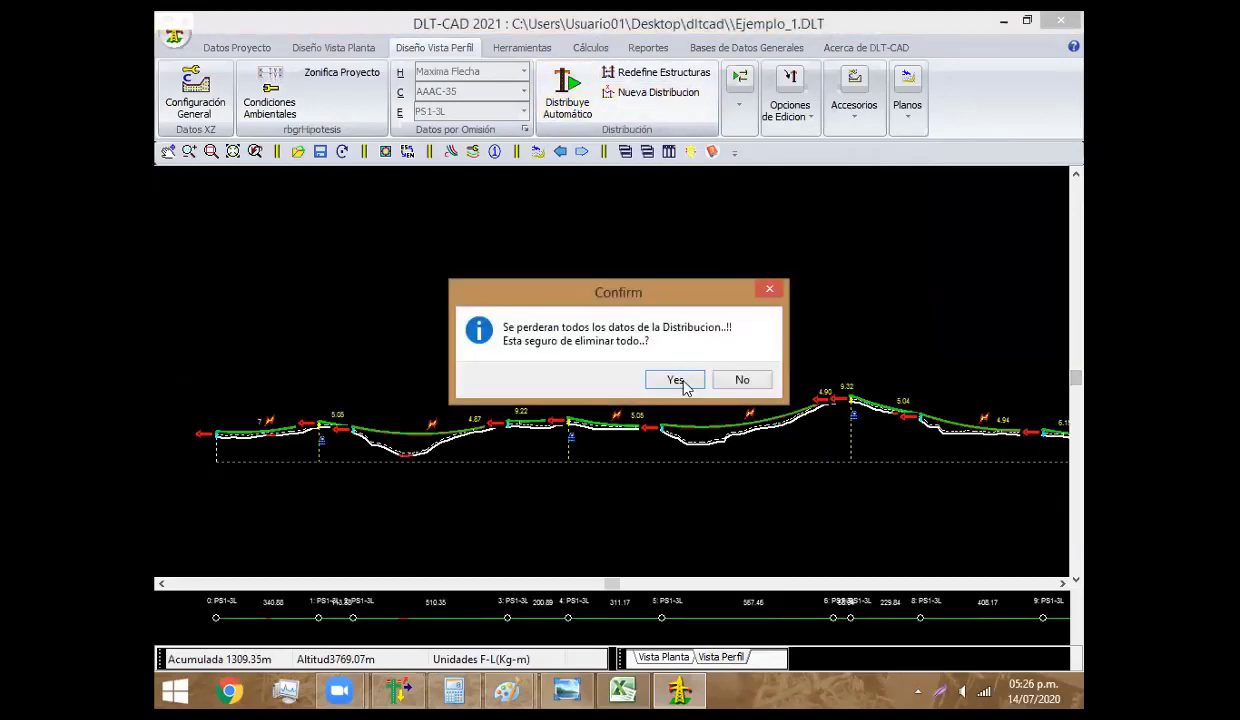
left_click(677, 382)
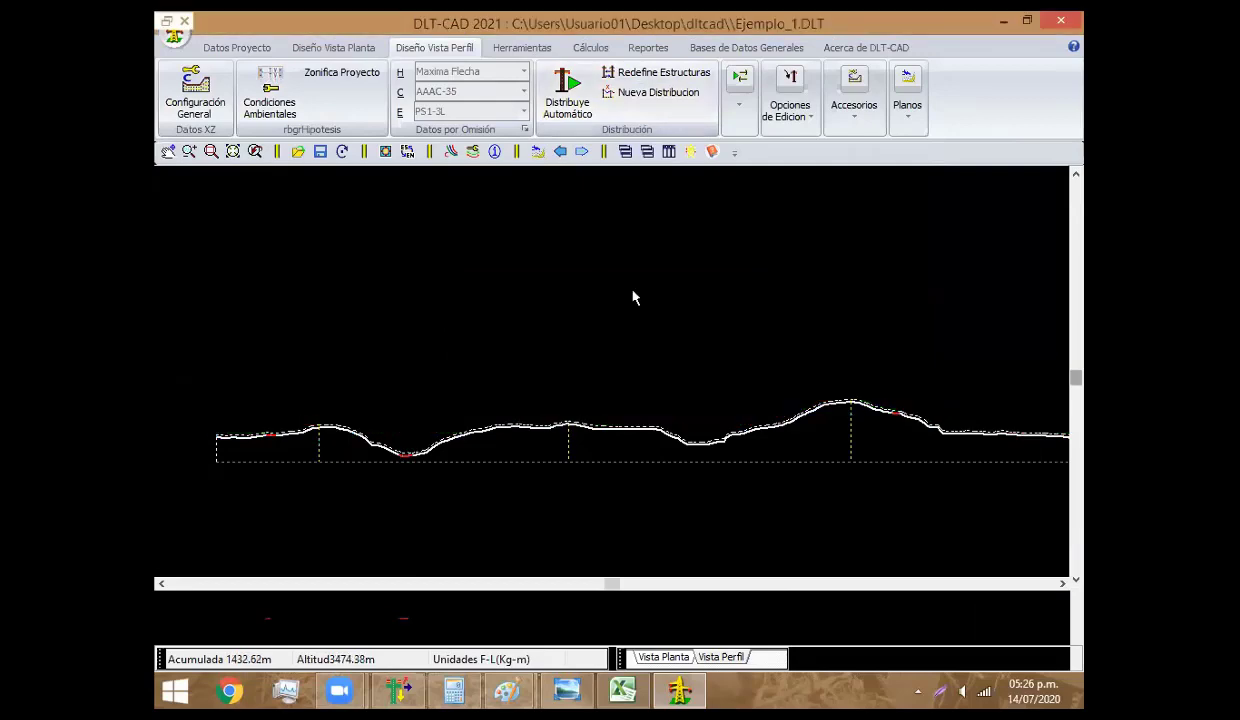
Set the default design hypothesis to Máximo Viento in Datos por Omisión
left_click(528, 134)
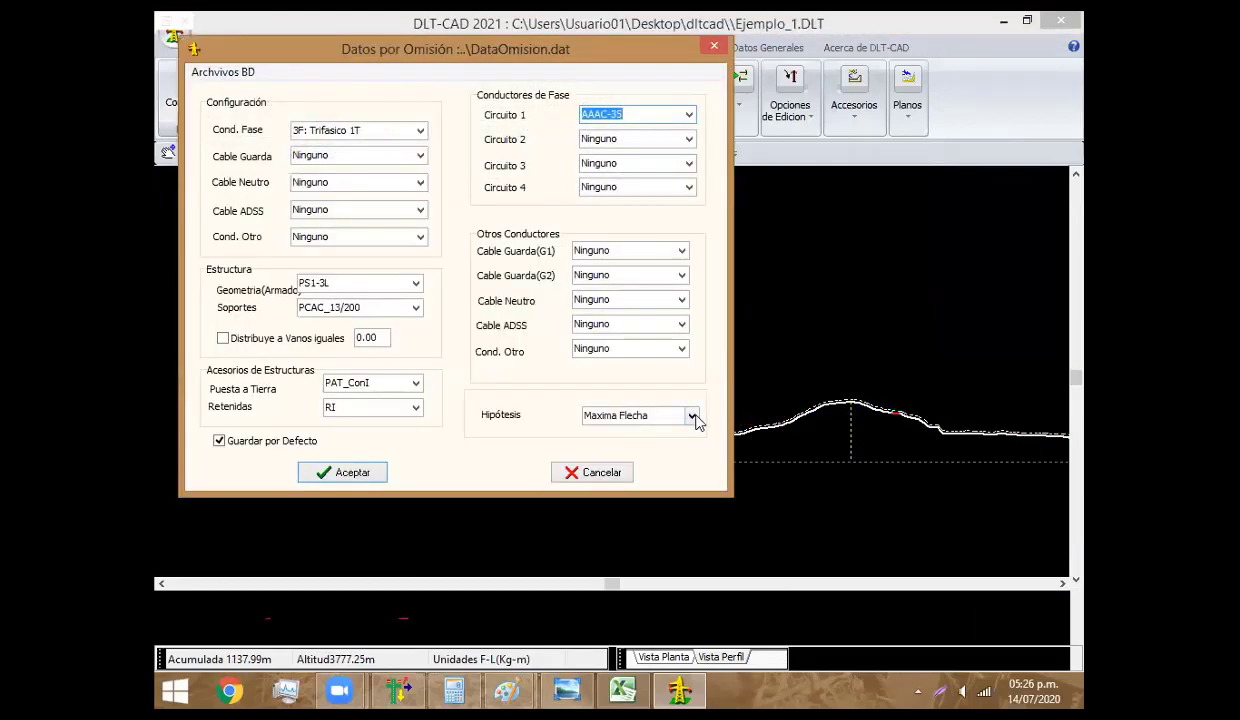
left_click(691, 415)
left_click(686, 462)
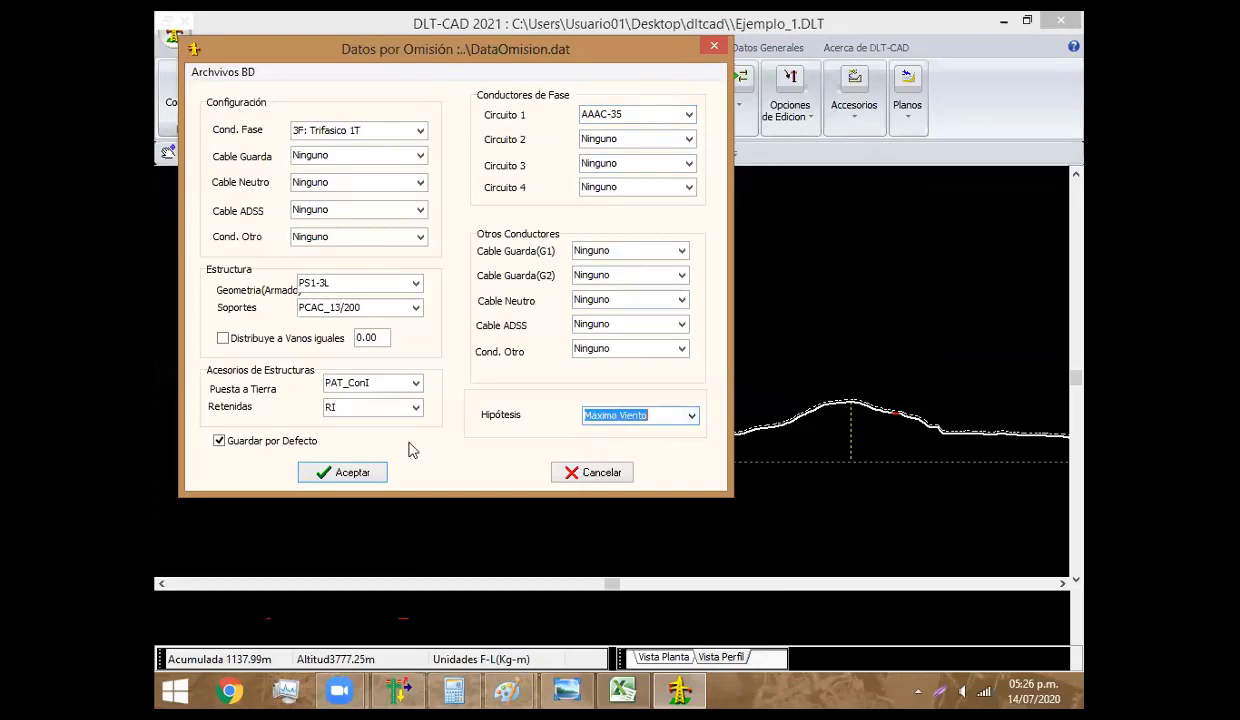
left_click(350, 476)
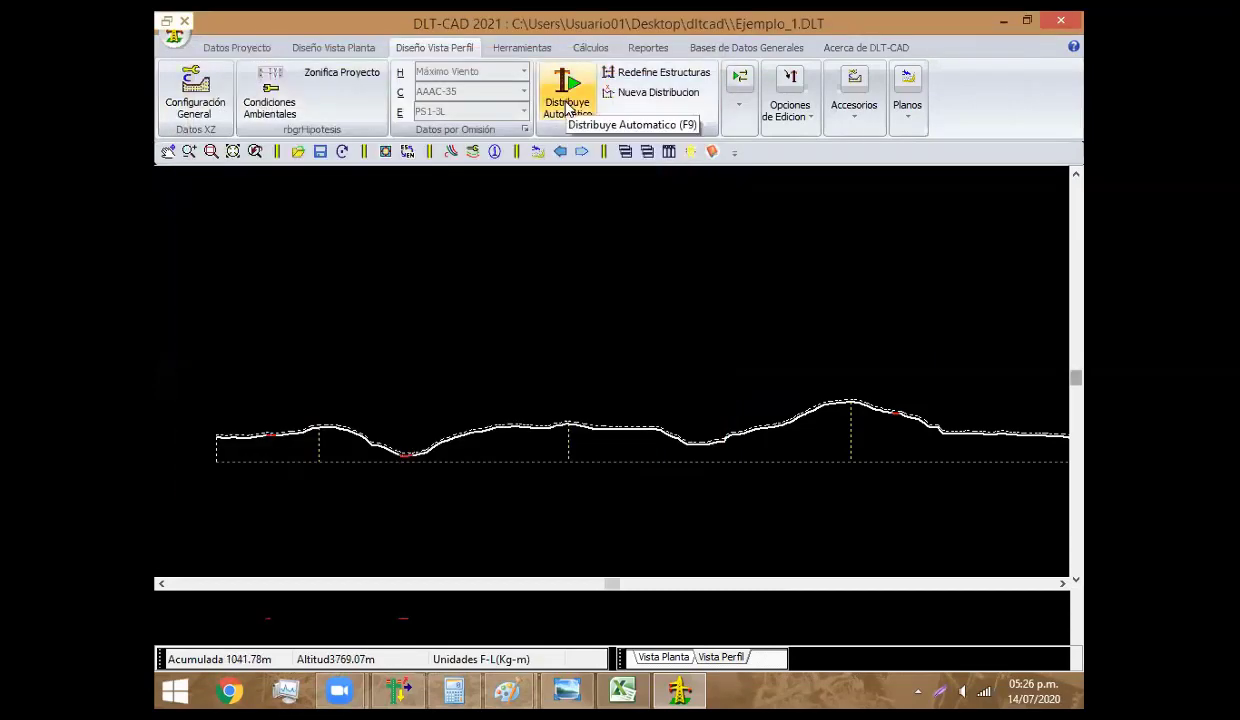
Run Distribuye Automático, then apply Redefine Estructuras with TS-3L ends, PR3-3L anchors and angular structures
left_click(576, 110)
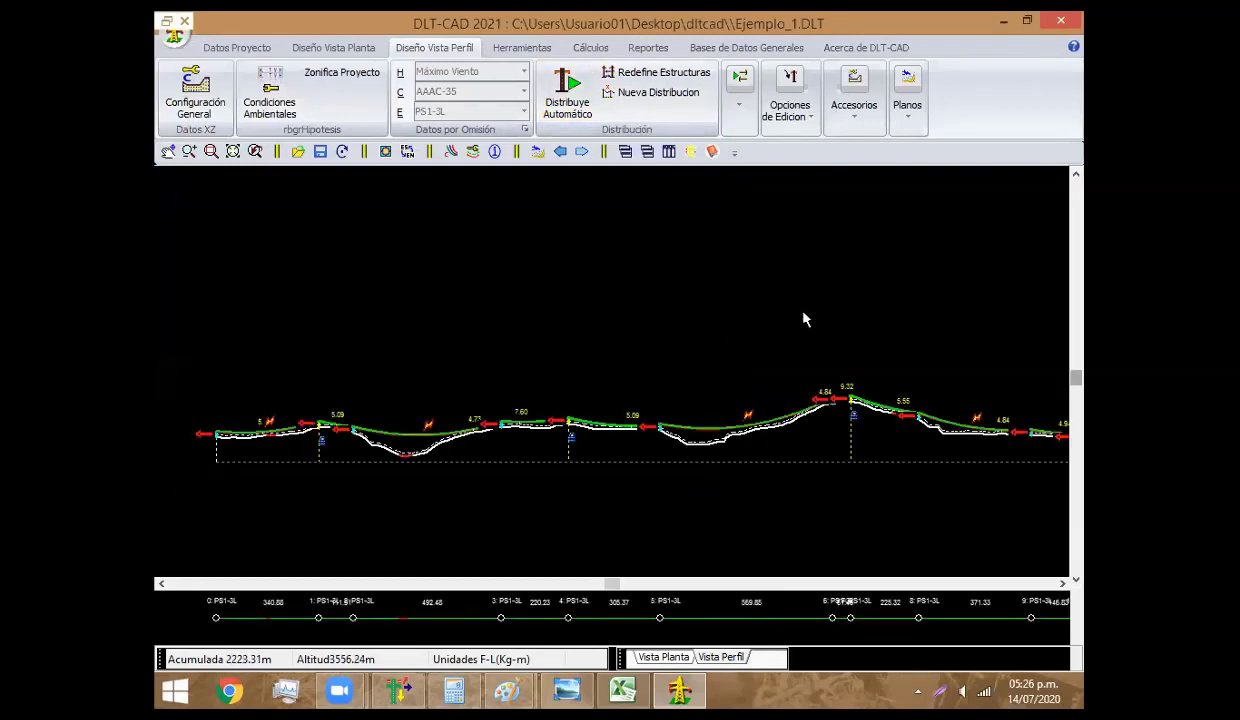
mouse_move(808, 329)
middle_mouse_down()
mouse_move(653, 357)
mouse_move(612, 385)
middle_mouse_up()
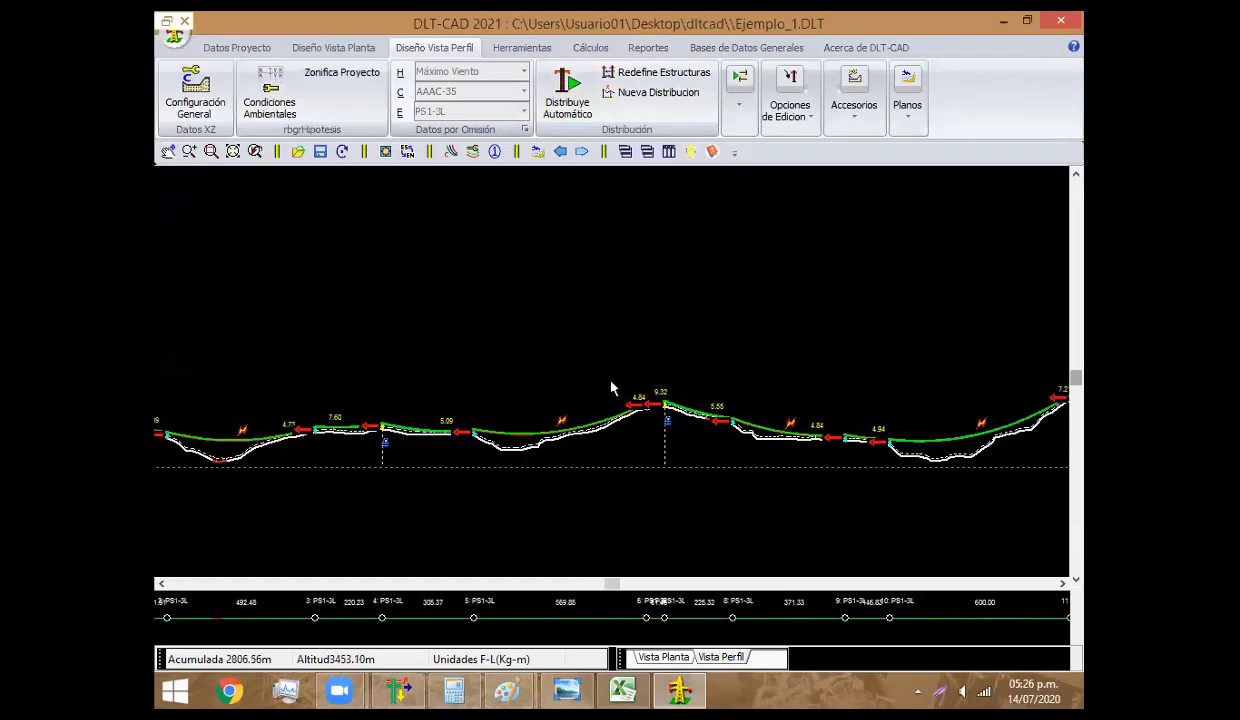
left_click(647, 153)
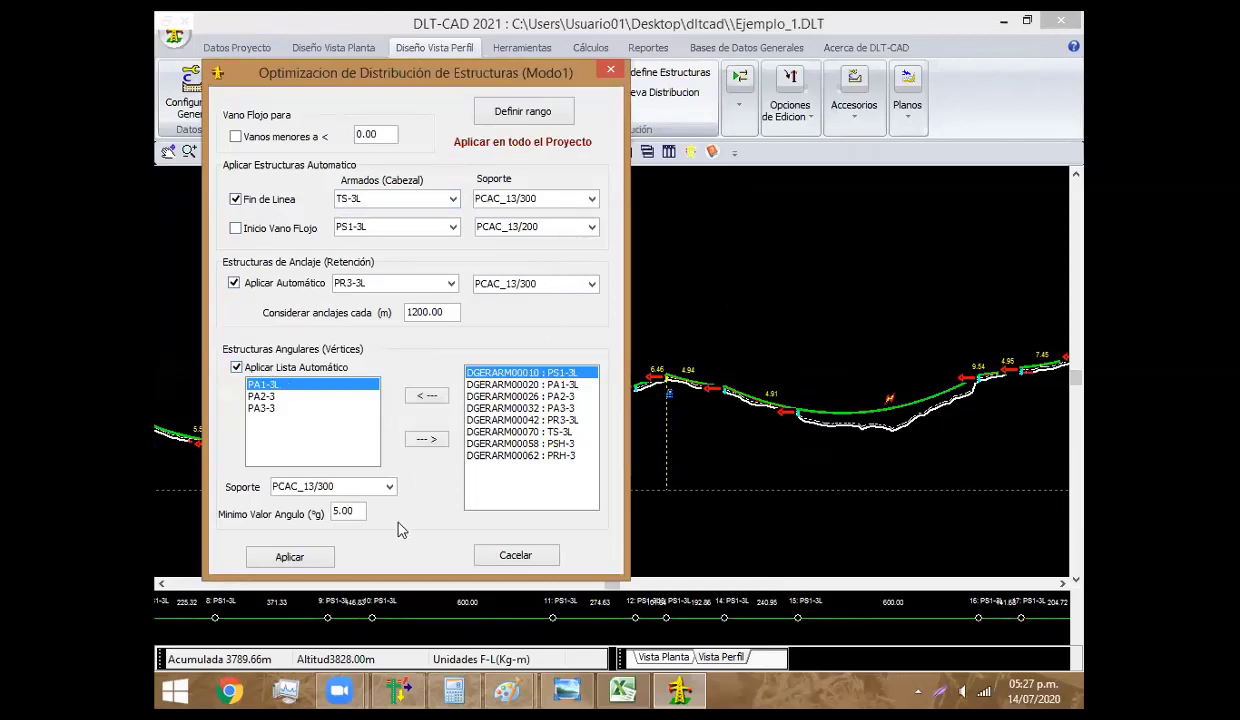
left_click(289, 556)
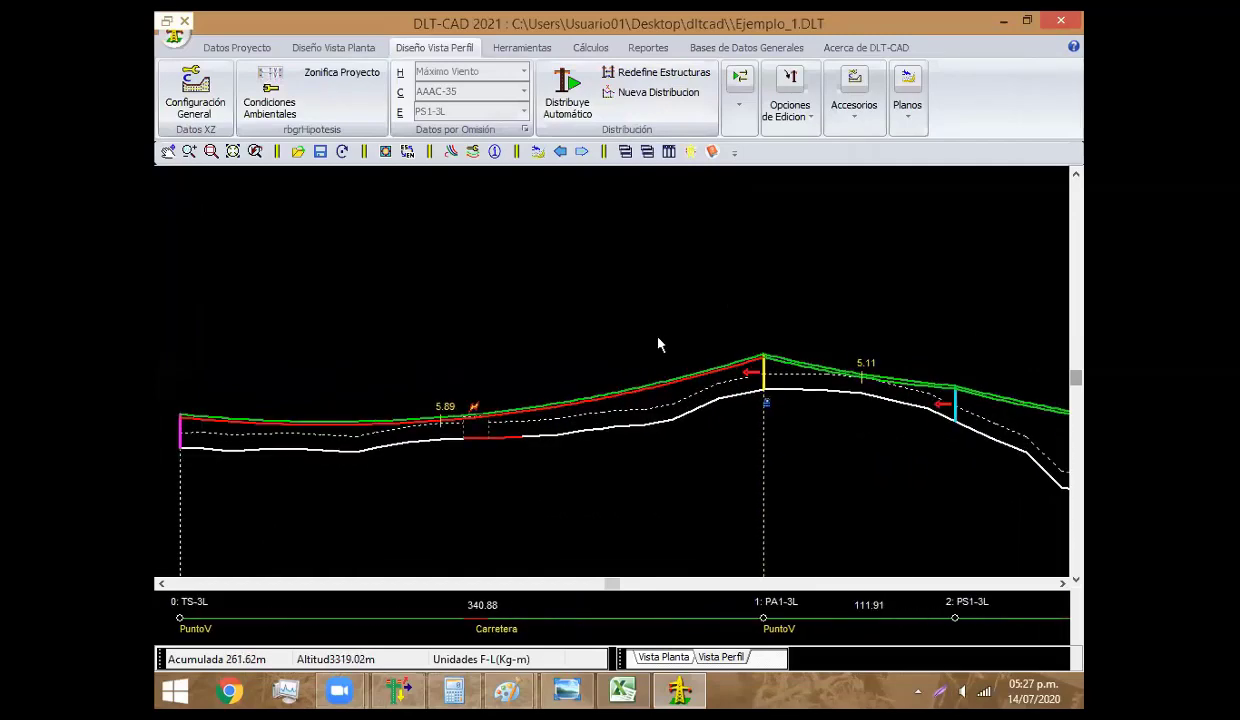
Add a PS1-3L structure near the road crossing and shift structure 5 leftward
right_click(542, 461)
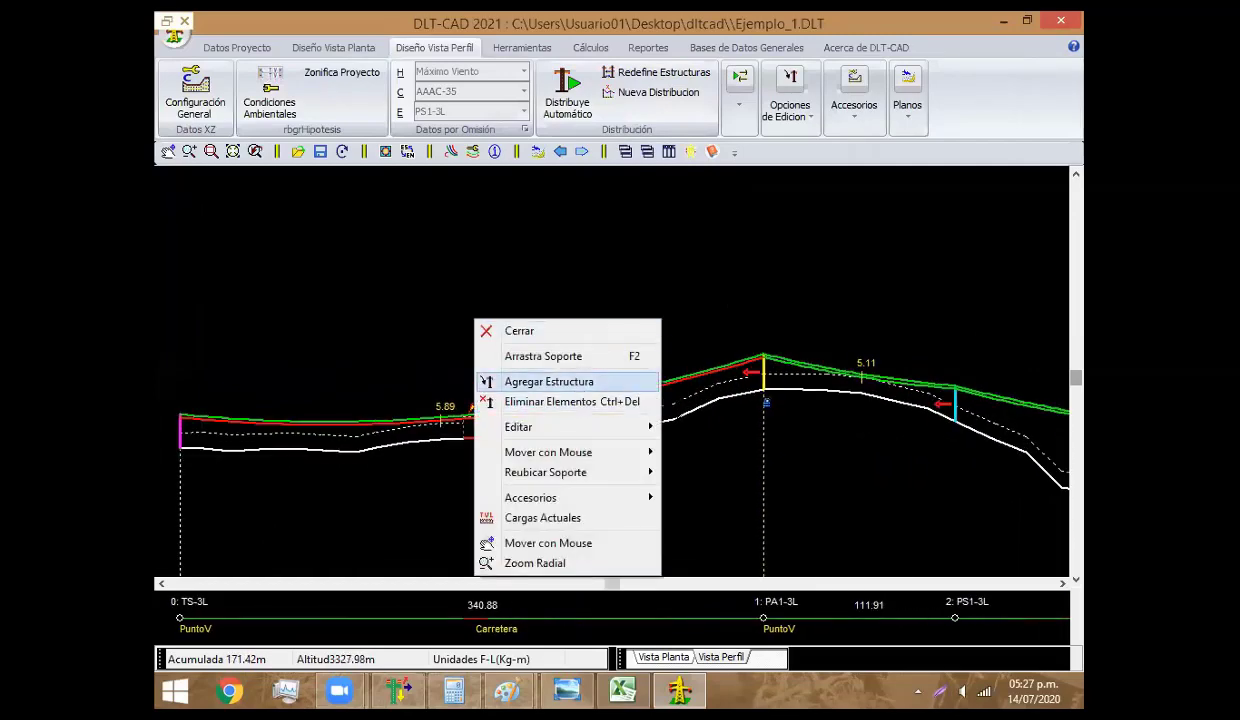
left_click(420, 455)
left_click(436, 439)
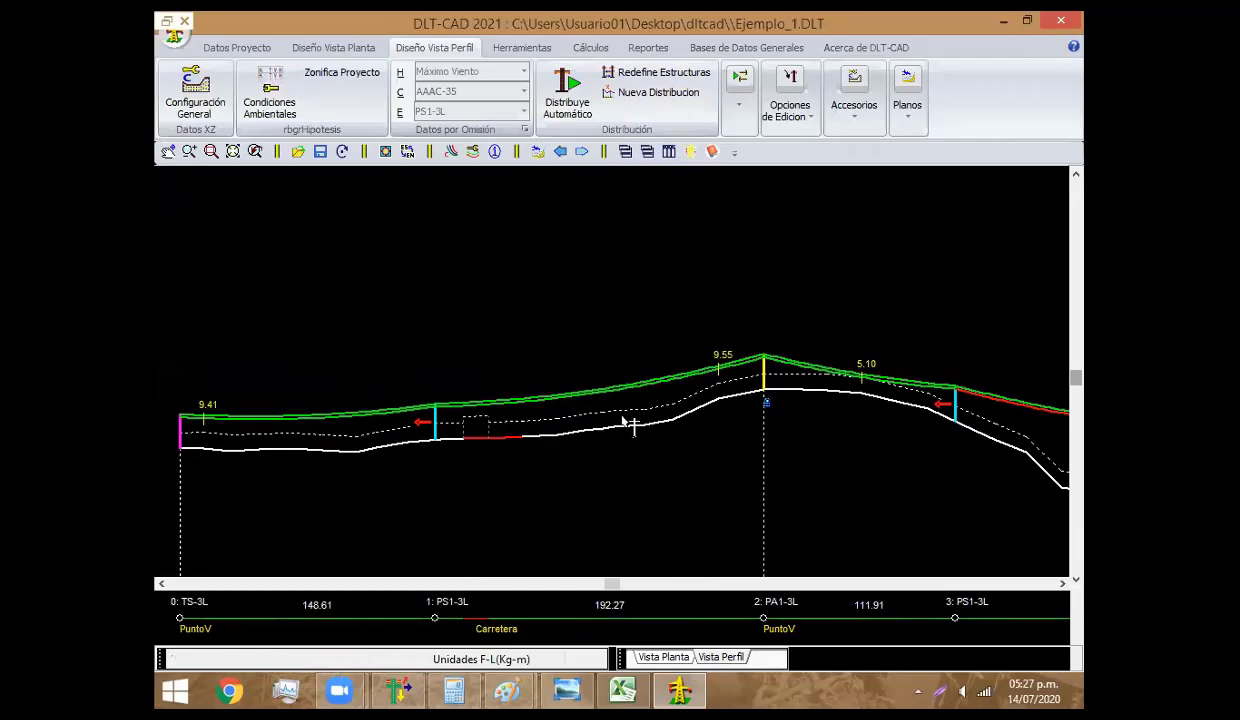
left_click(622, 421)
scroll(692, 434, "right", 3)
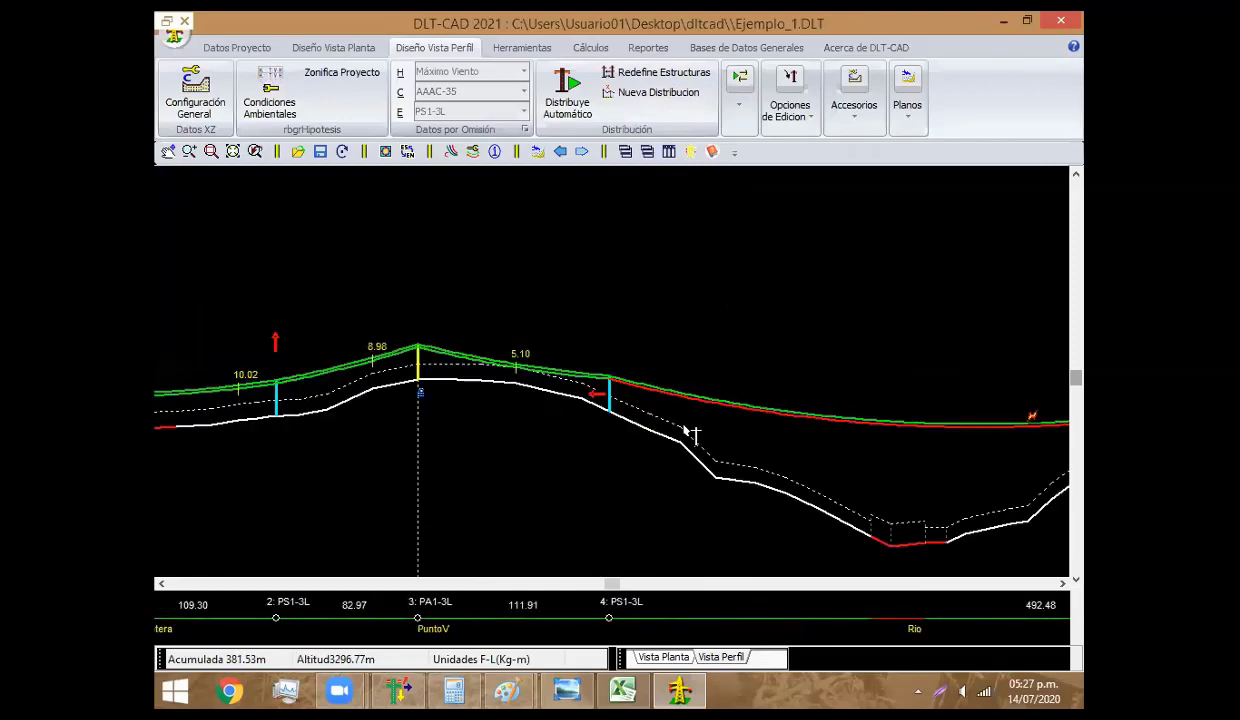
scroll(523, 443, "right", 3)
scroll(801, 376, "right", 3)
right_click(668, 354)
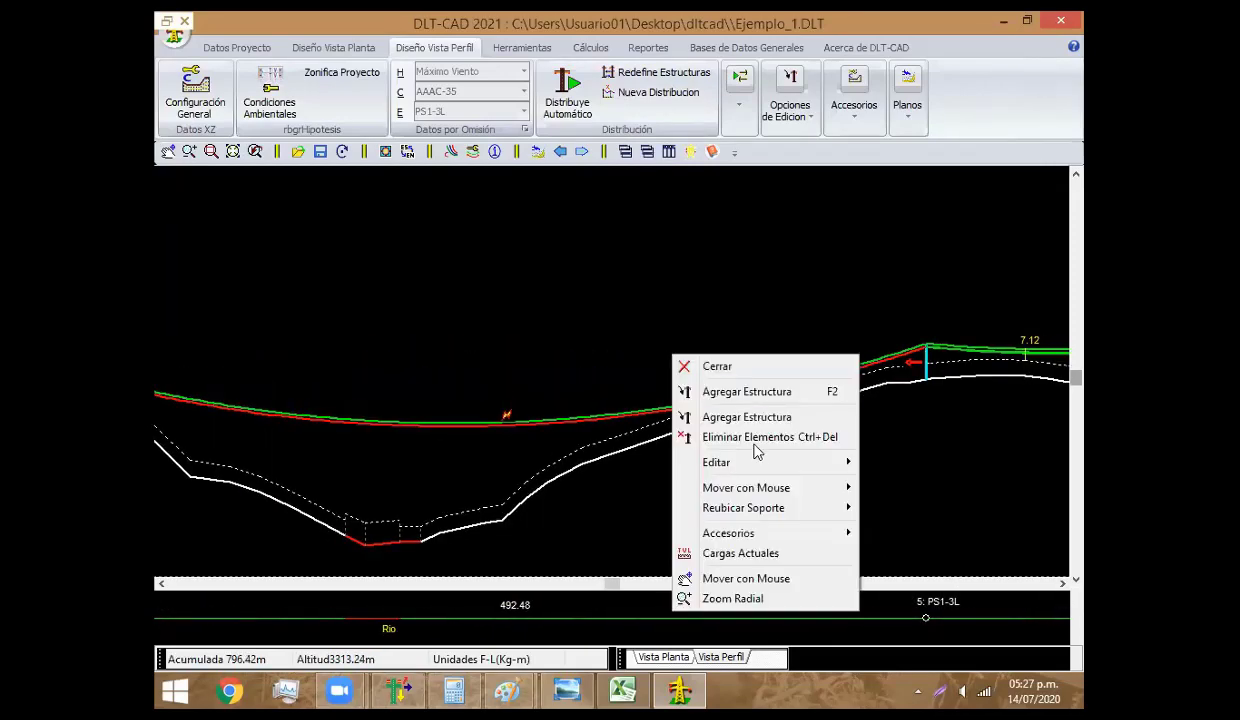
left_click(872, 486)
mouse_move(850, 387)
left_mouse_down()
mouse_move(862, 404)
mouse_move(684, 408)
left_mouse_up()
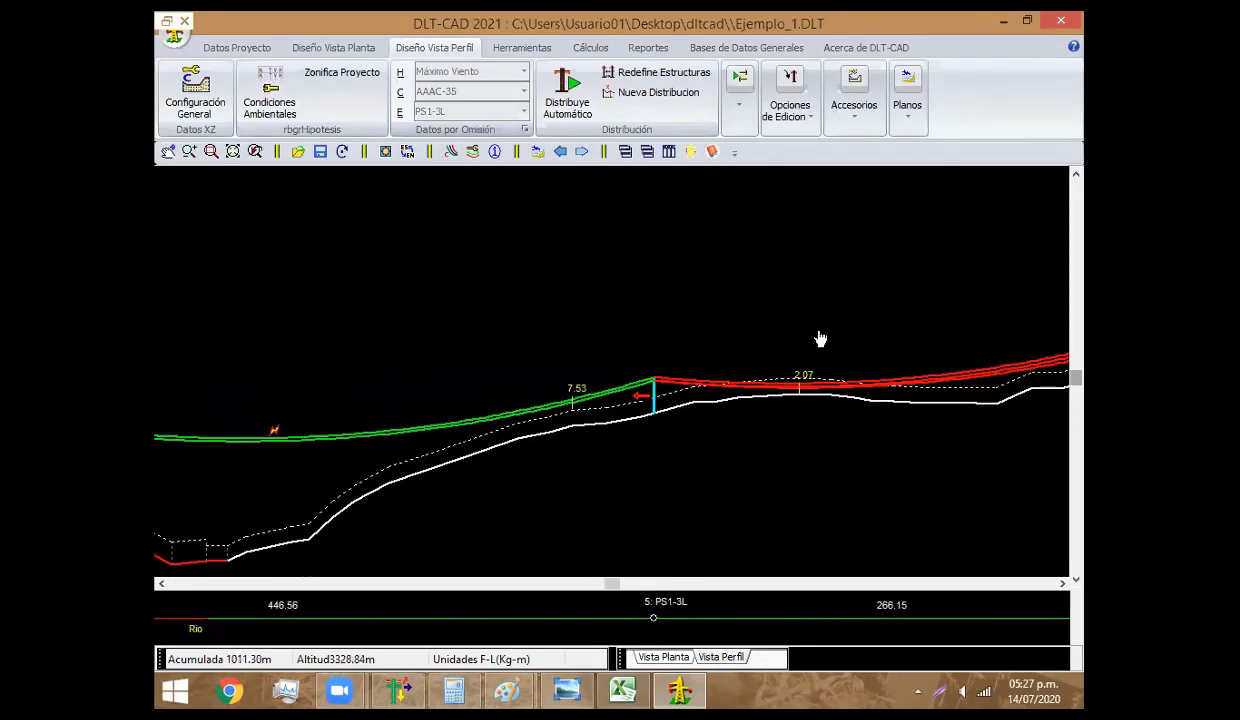
Change structure 4's geometry to PSH-3 and move it closer to structure 3
right_click(687, 344)
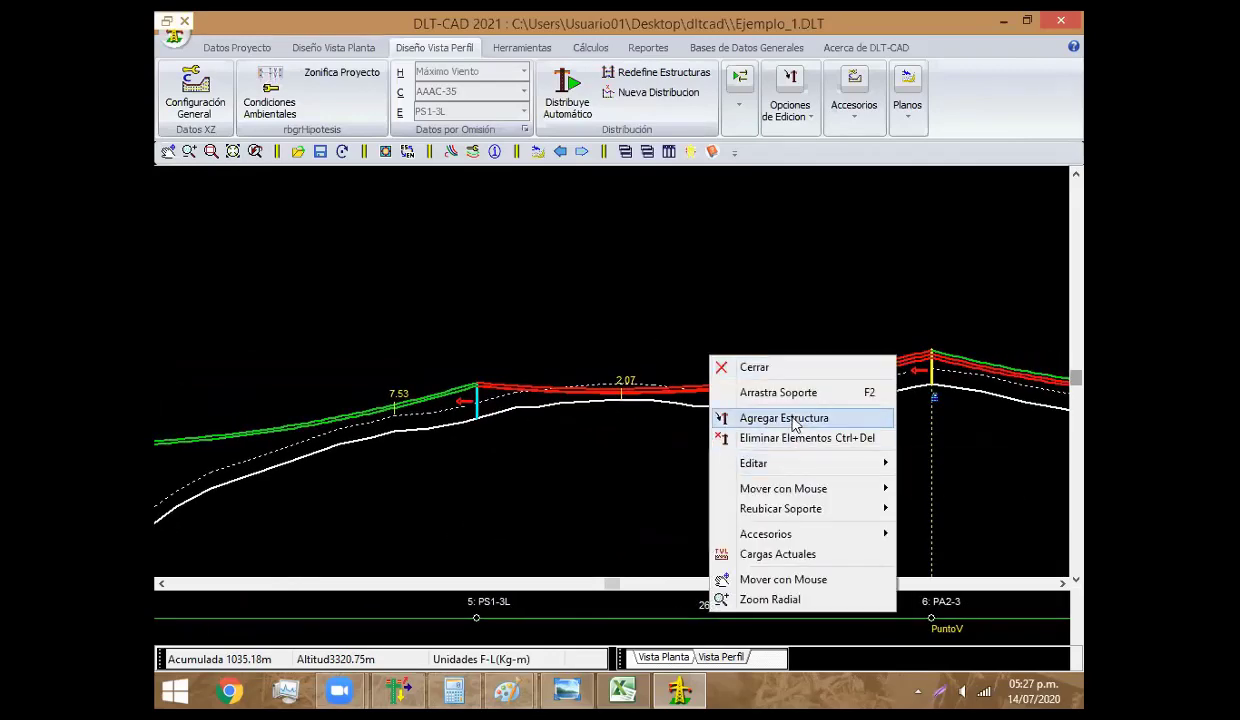
left_click(760, 415)
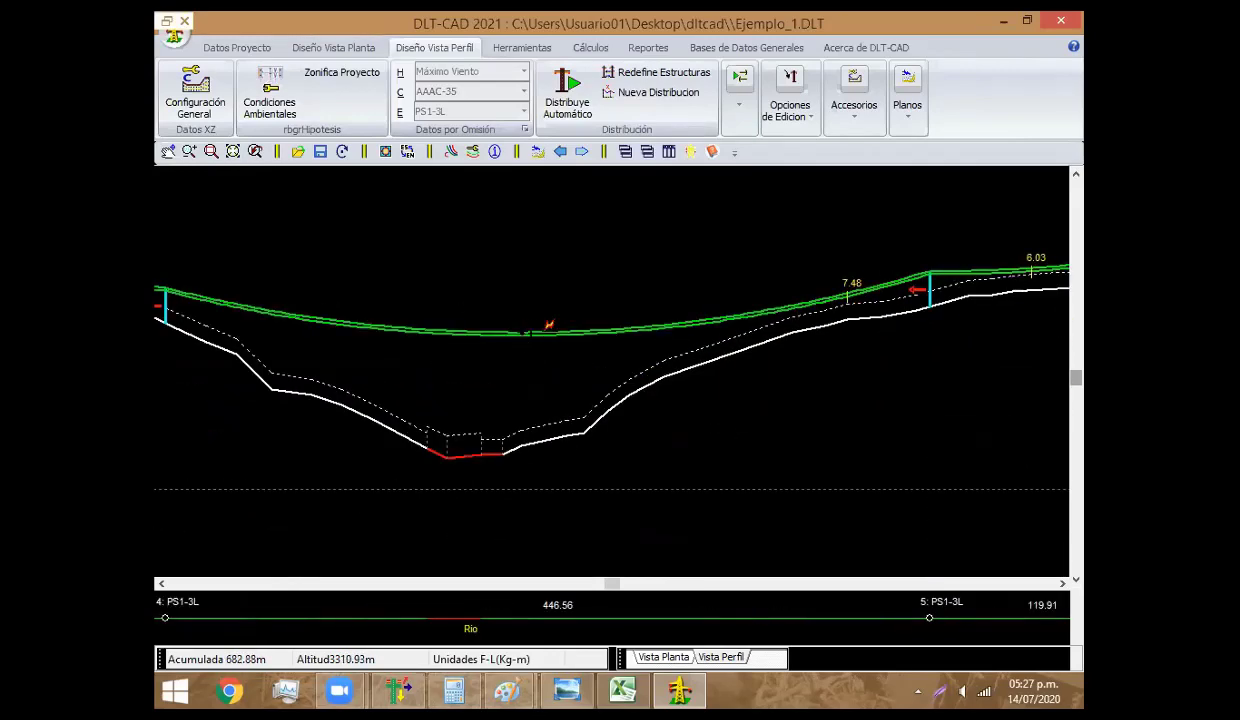
right_click(487, 265)
left_click(529, 273)
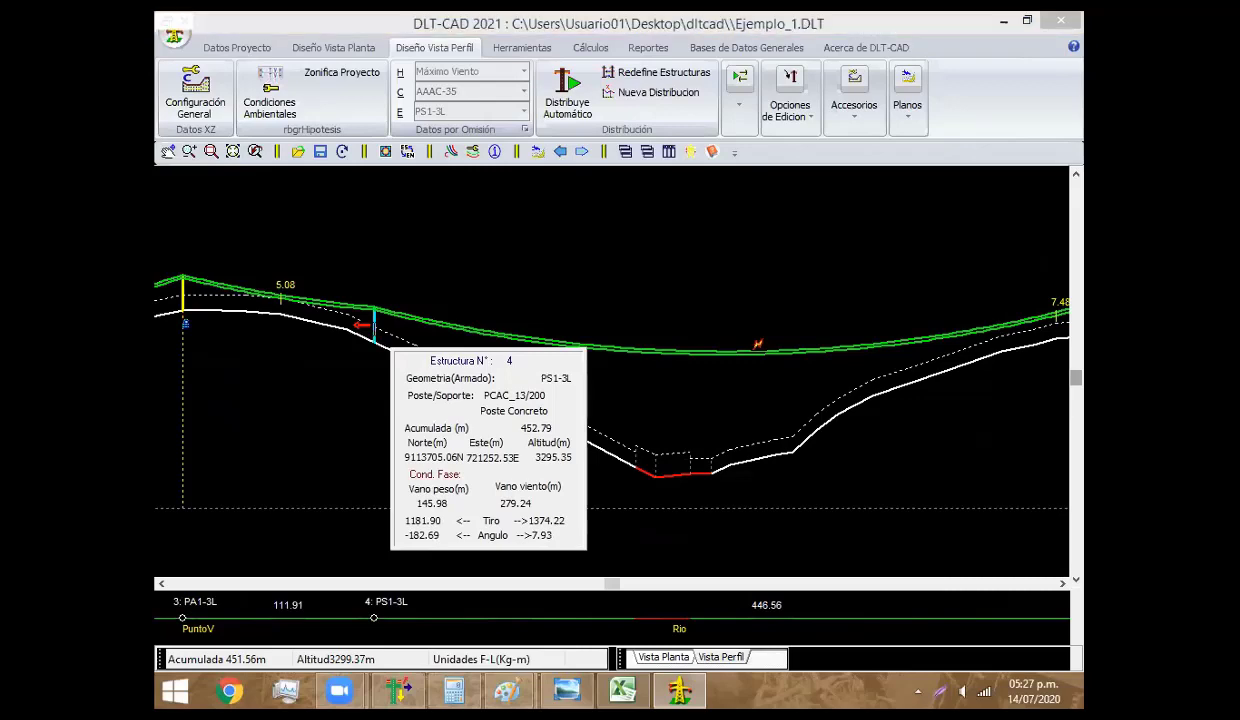
double_click(385, 335)
left_click(480, 215)
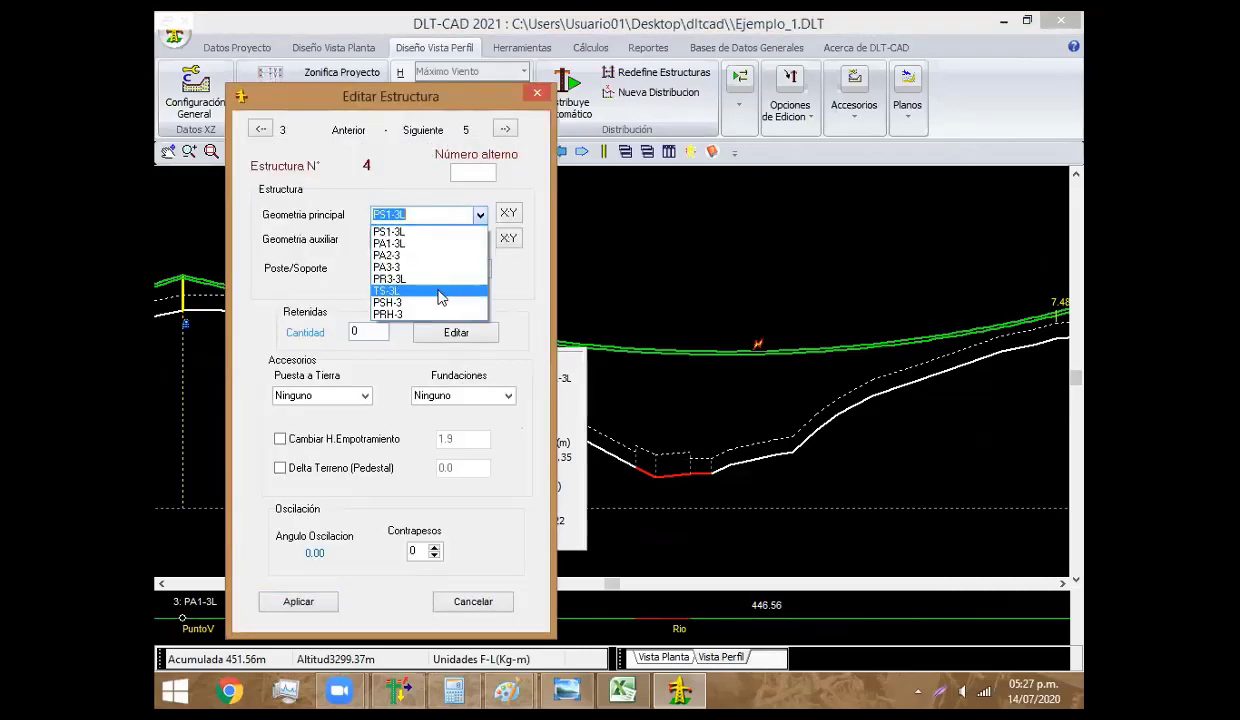
left_click(422, 304)
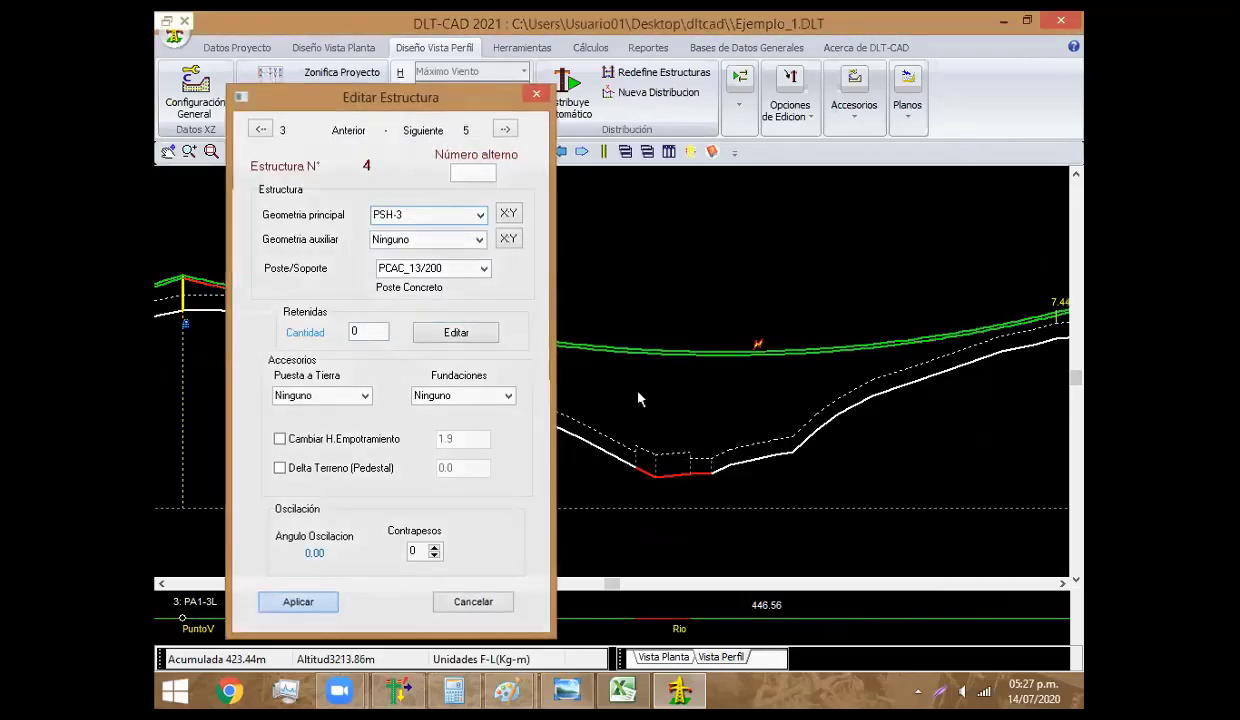
key("Return")
right_click(421, 390)
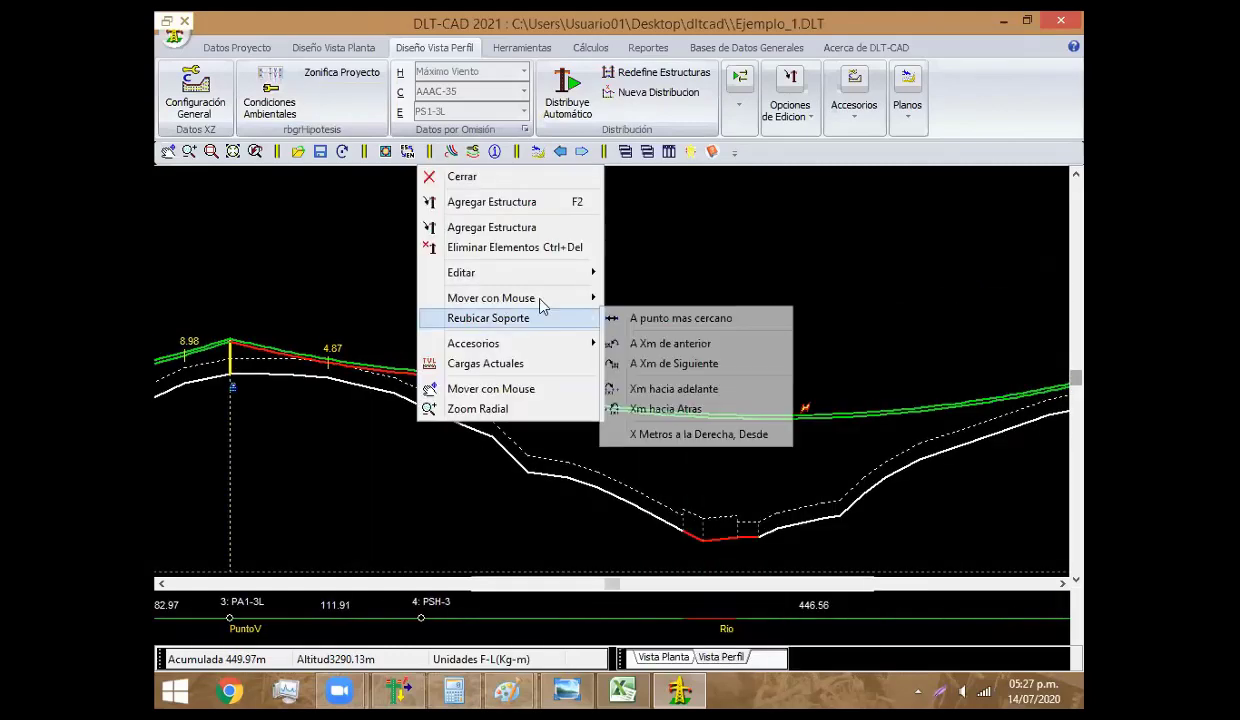
left_click(668, 296)
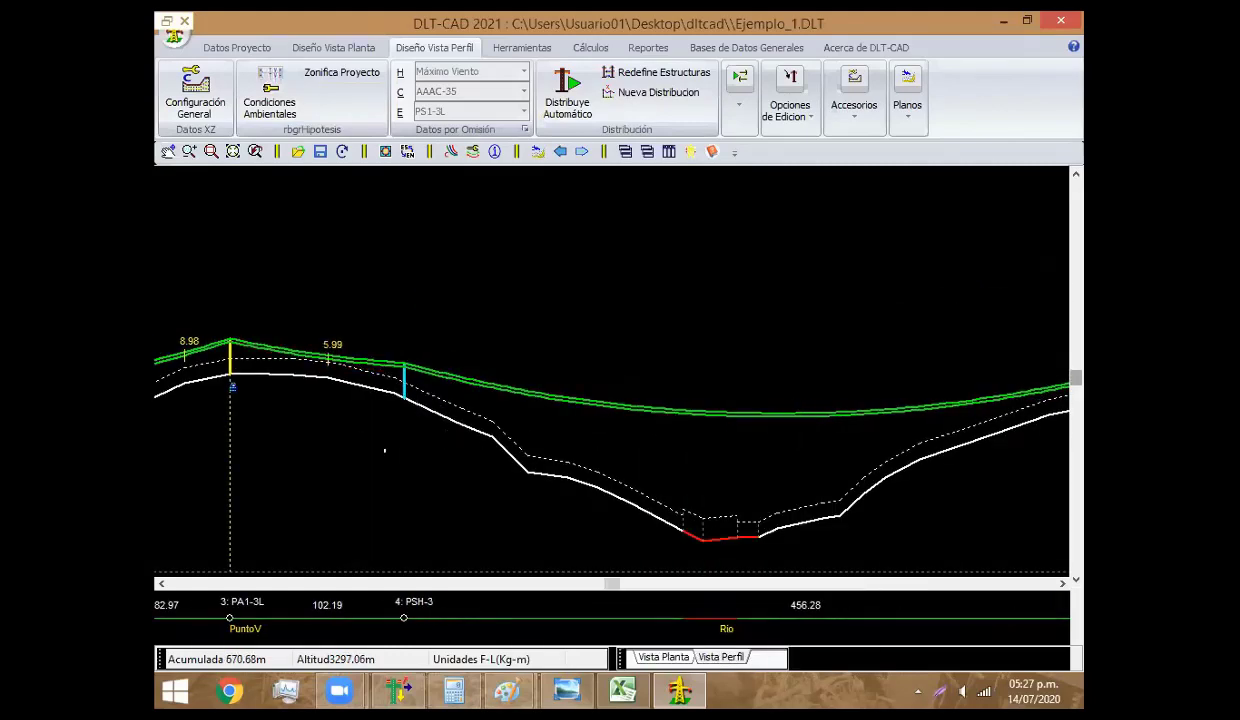
Change structure 5's geometry to PSH-3
middle_click_drag(1060, 300, 677, 330)
right_click(650, 312)
left_click(690, 401)
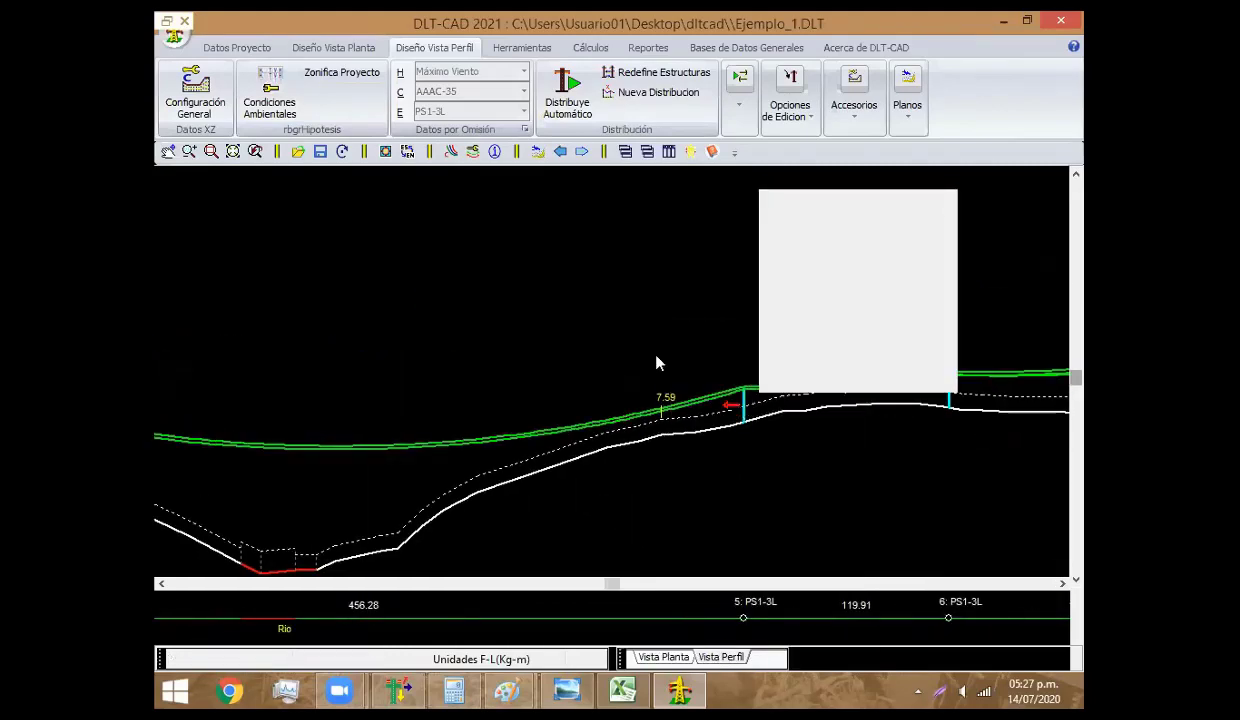
left_click(503, 238)
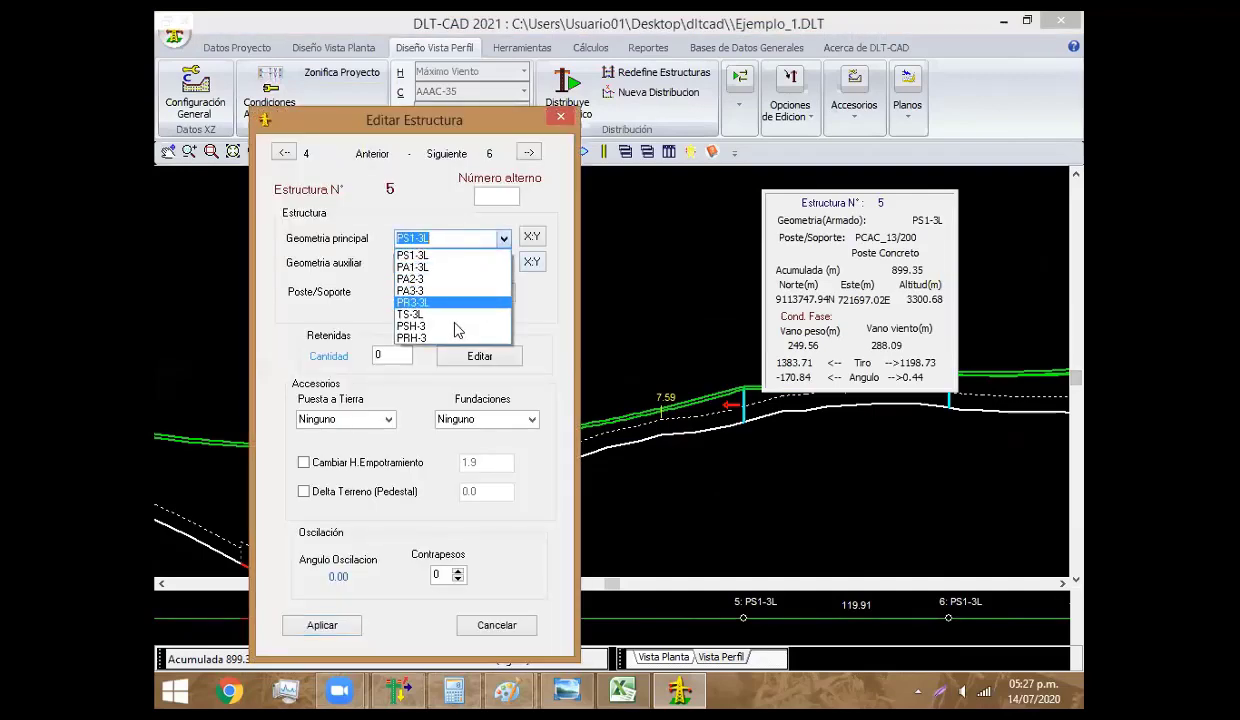
left_click(355, 622)
left_click(349, 632)
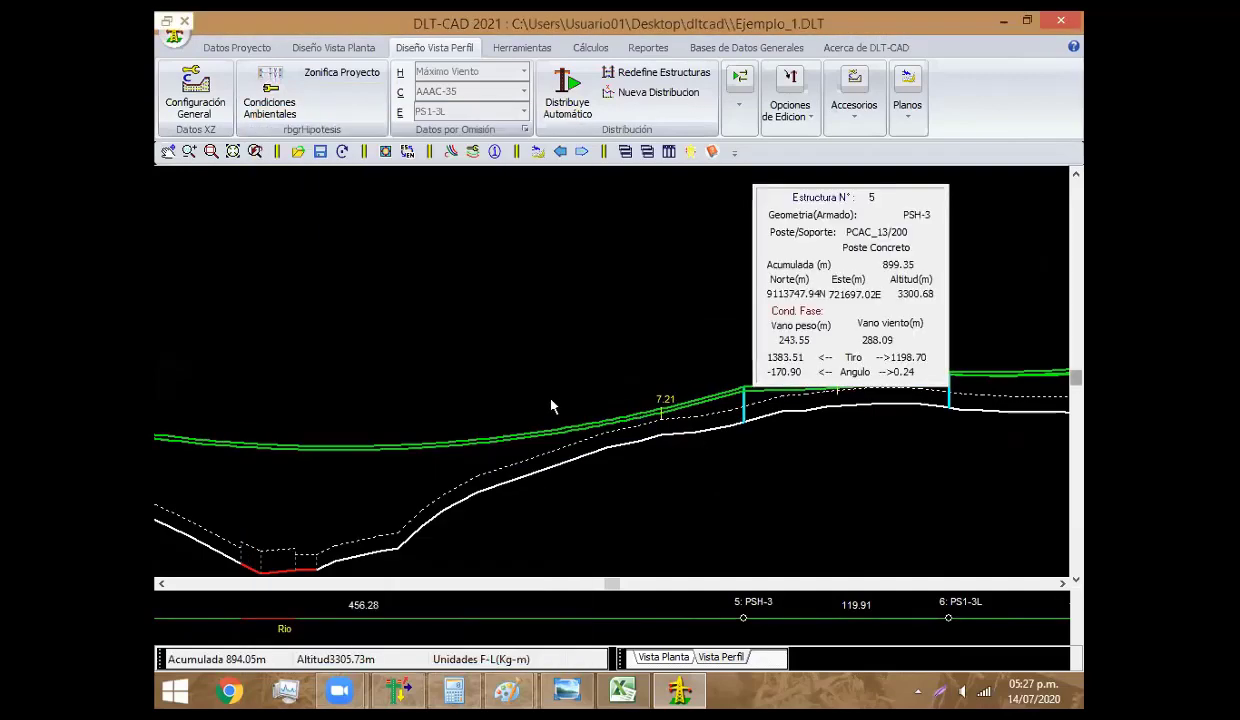
Insert a new PS1-3L structure splitting the span after structure 7
scroll(560, 315, "down", 5)
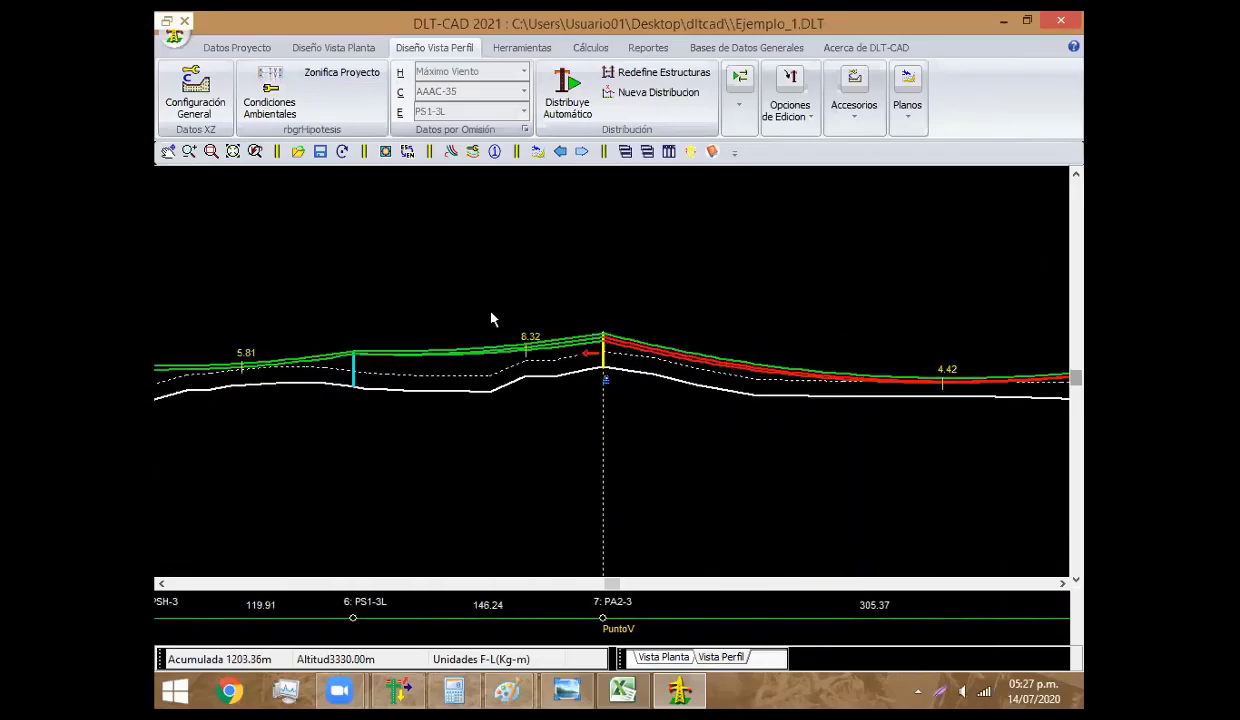
right_click(617, 319)
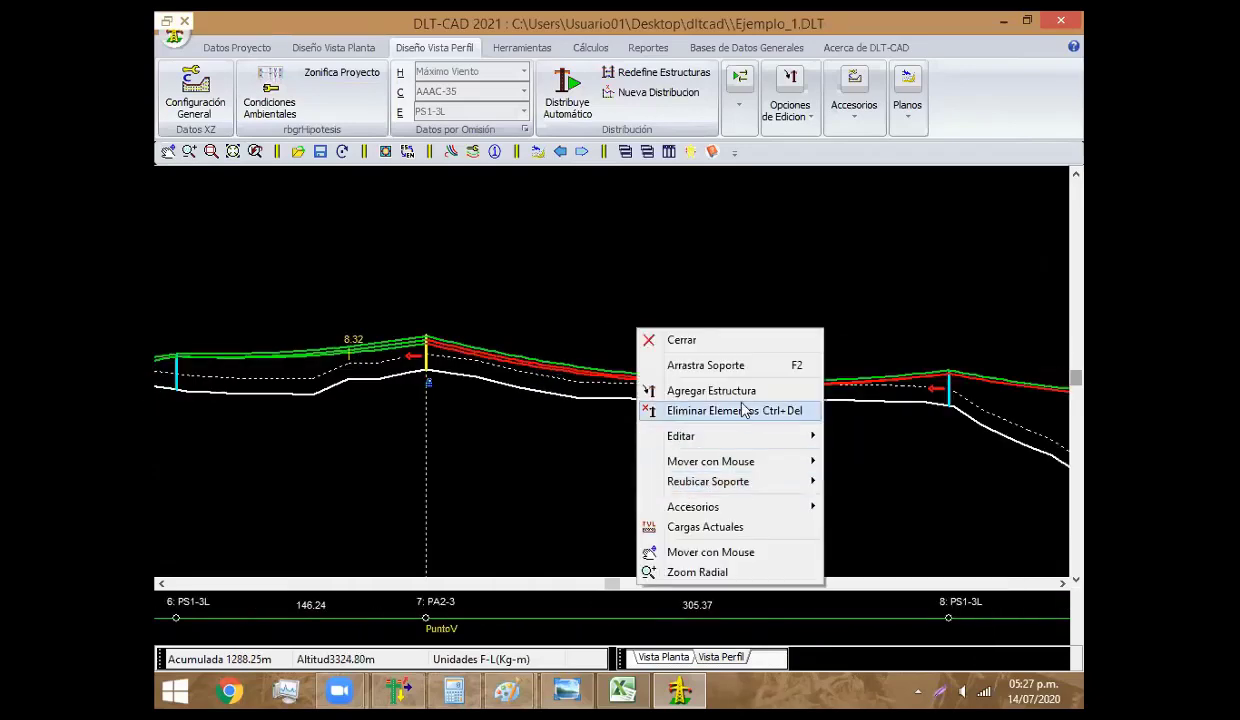
left_click(665, 390)
left_click(676, 401)
scroll(822, 404, "down", 3)
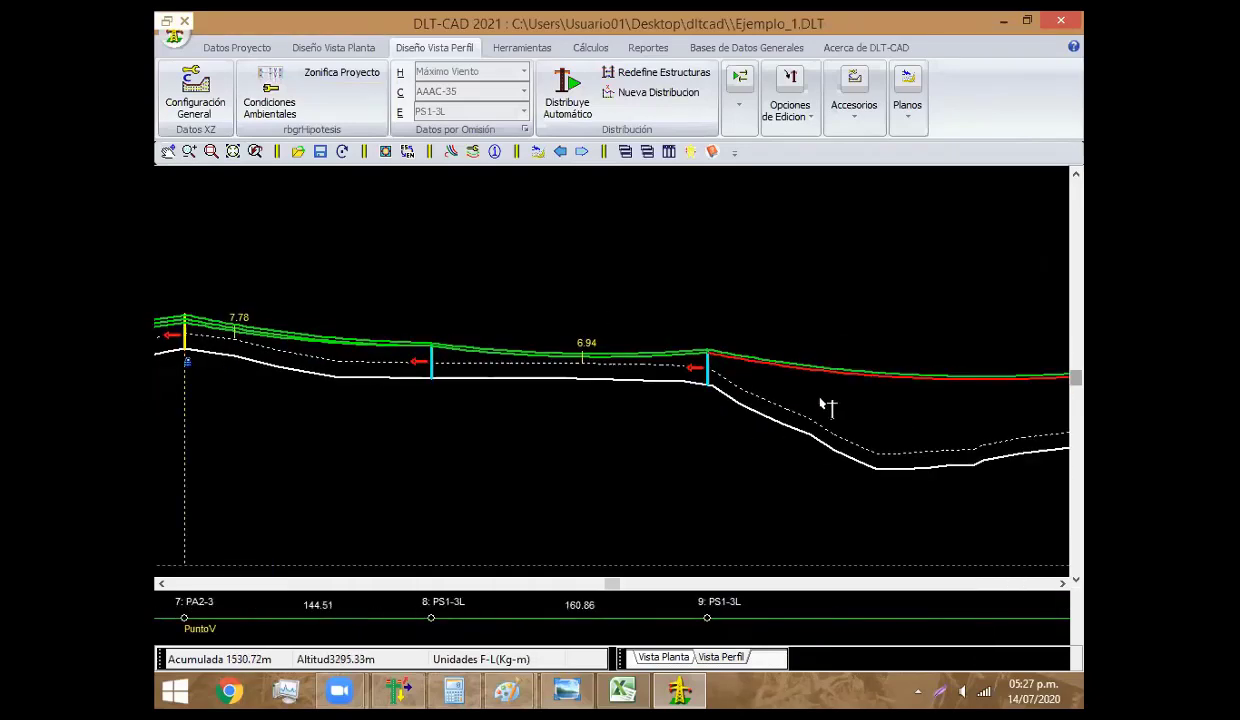
scroll(495, 384, "down", 1)
scroll(450, 320, "down", 3)
scroll(480, 330, "down", 3)
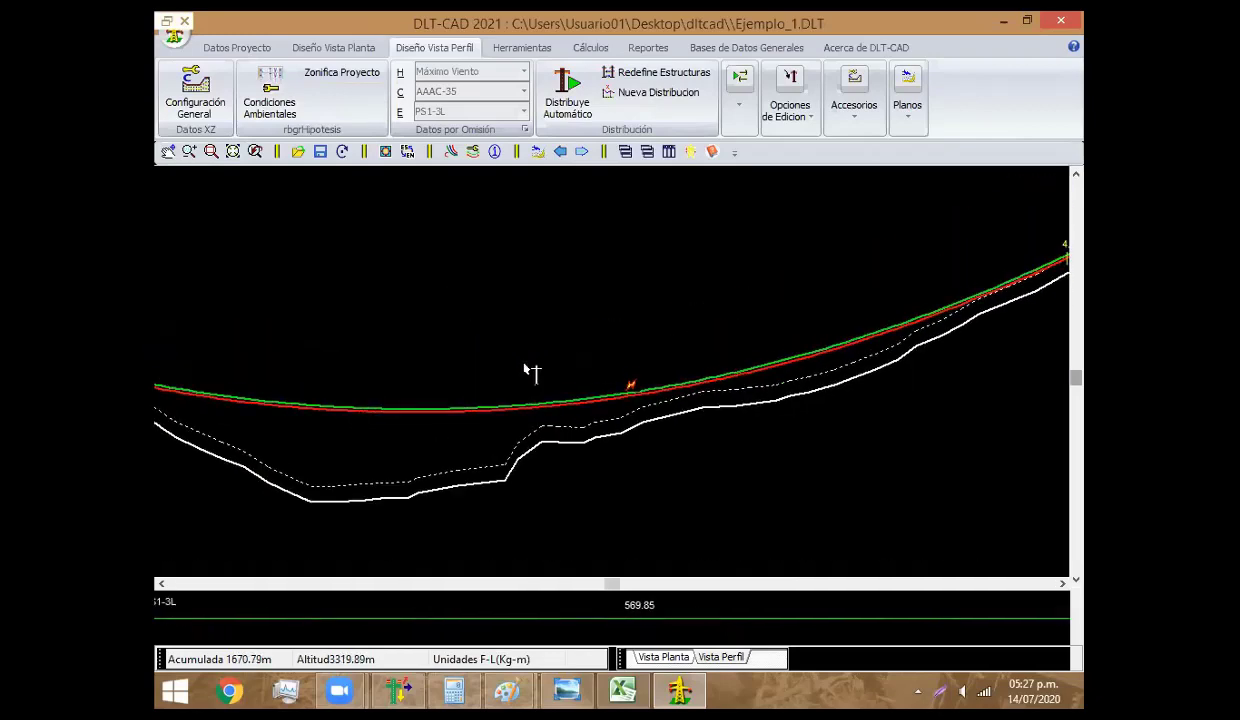
scroll(845, 368, "down", 2)
scroll(771, 352, "down", 2)
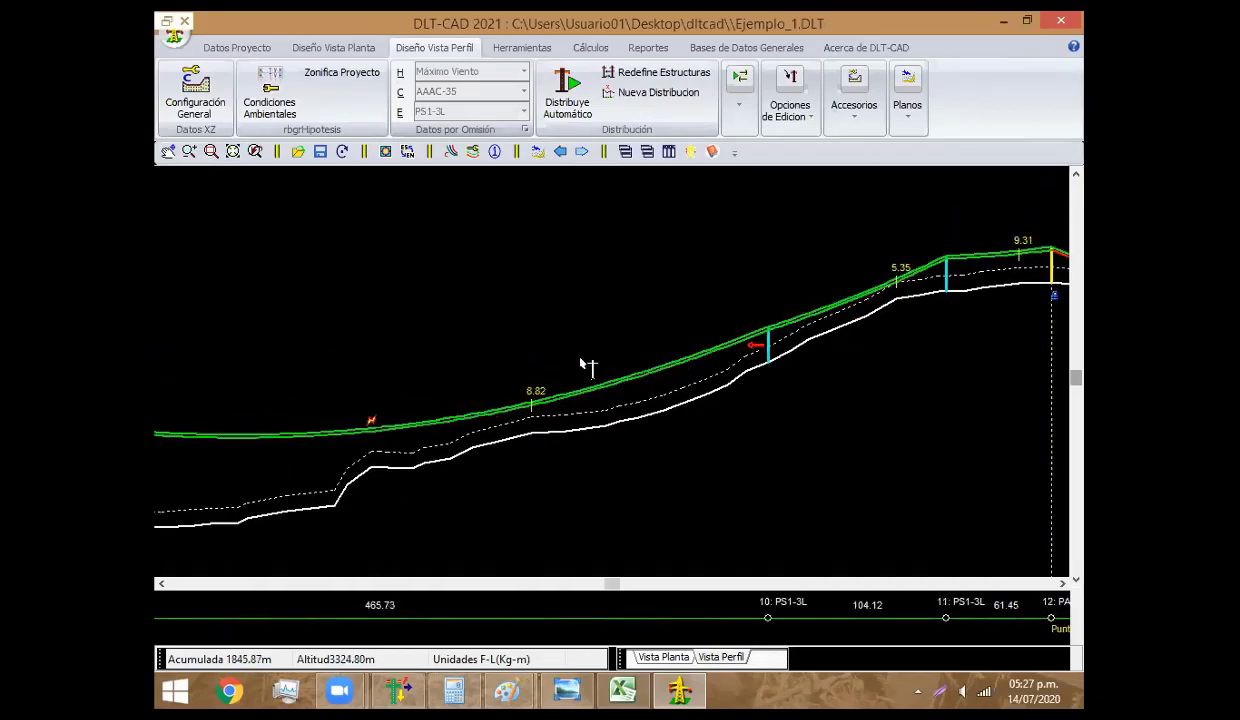
scroll(600, 340, "up", 5)
right_click(642, 257)
left_click(721, 291)
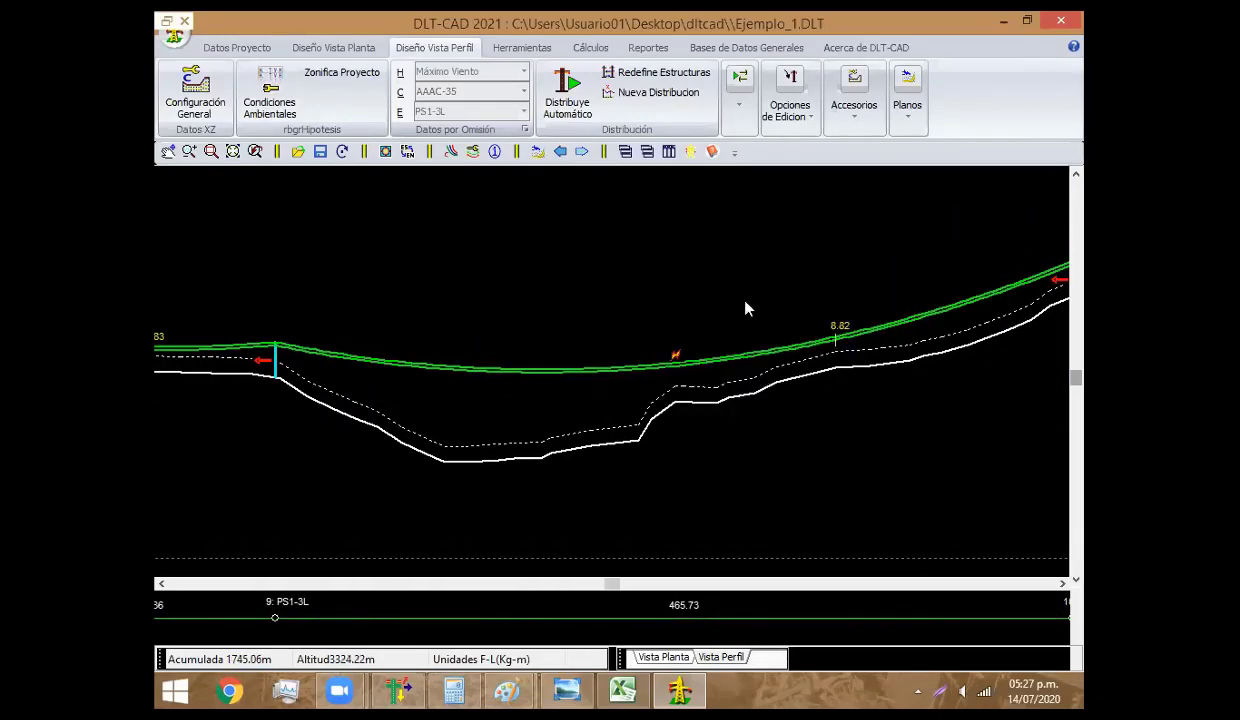
right_click(721, 291)
left_click(664, 282)
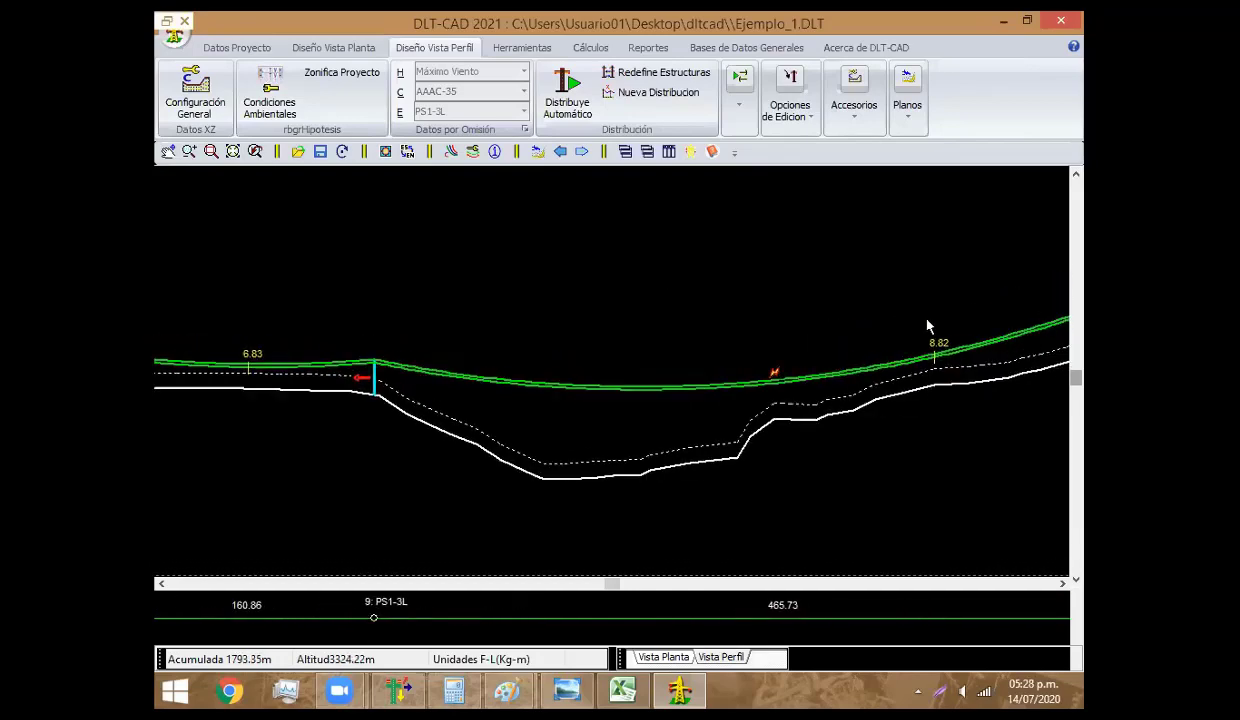
scroll(746, 328, "down", 2)
Set structures 10 and 9 to PSH-3 geometry with PCAC_13/300 poles
double_click(967, 308)
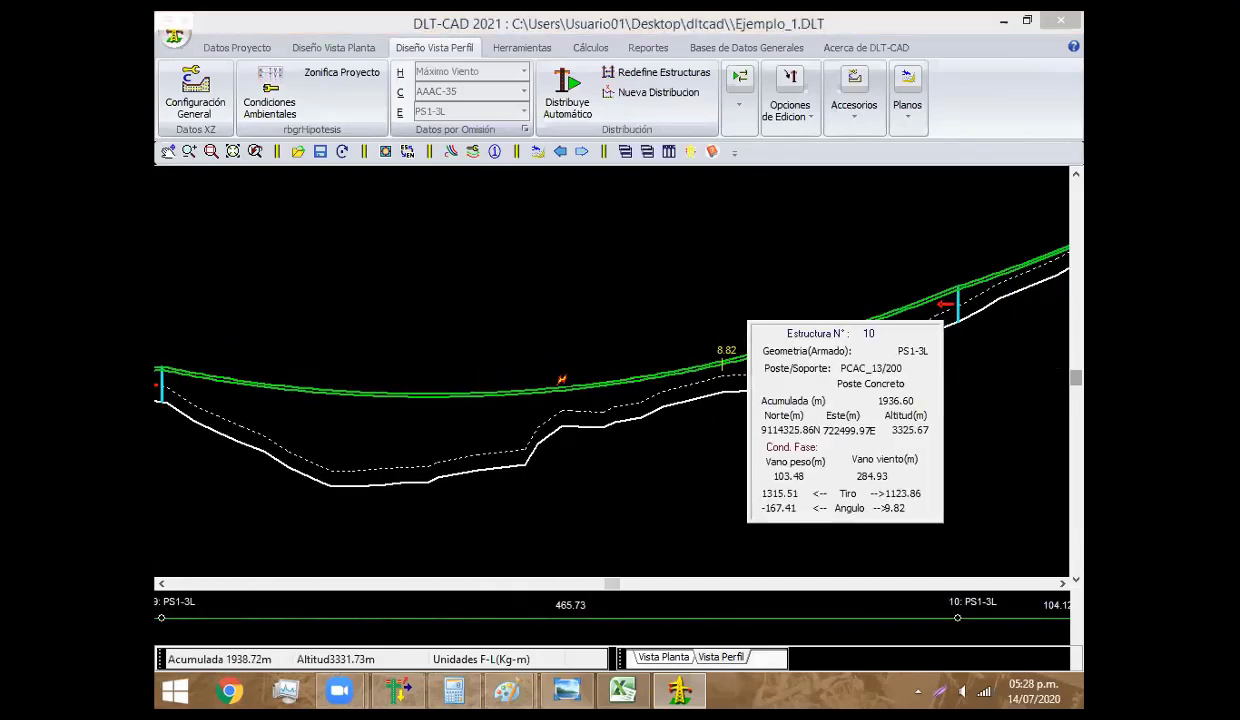
left_click(527, 261)
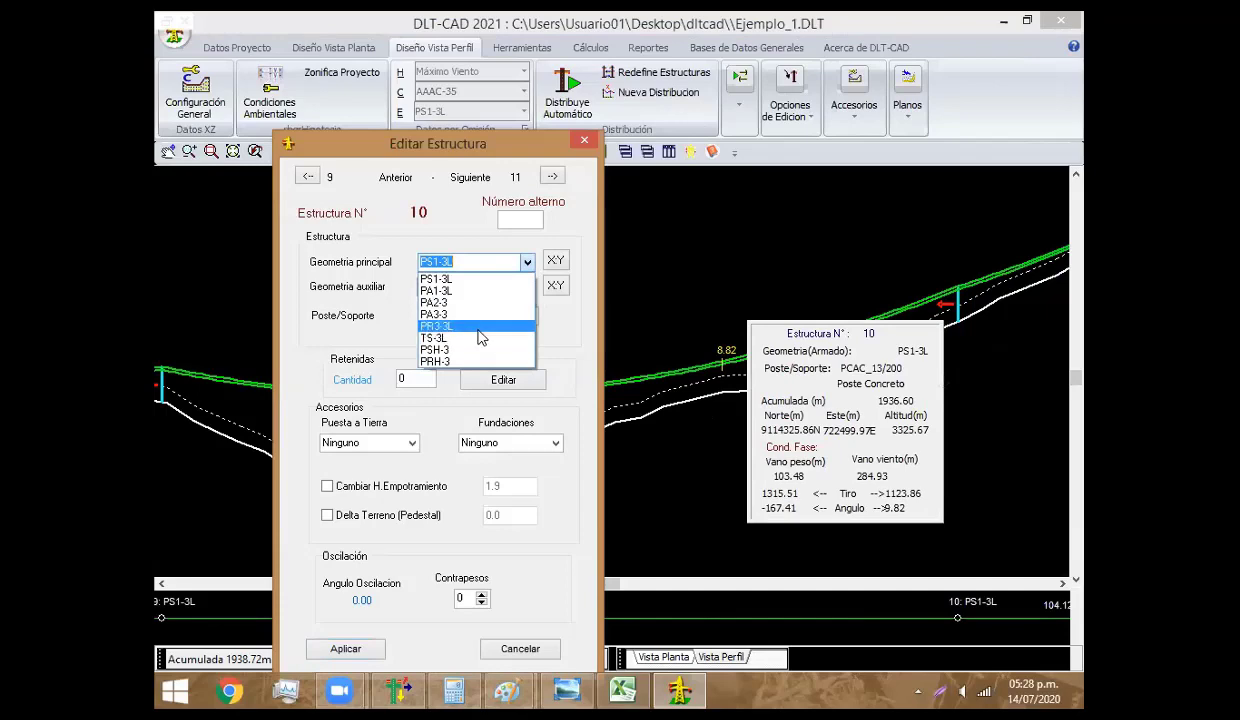
left_click(447, 349)
left_click(505, 315)
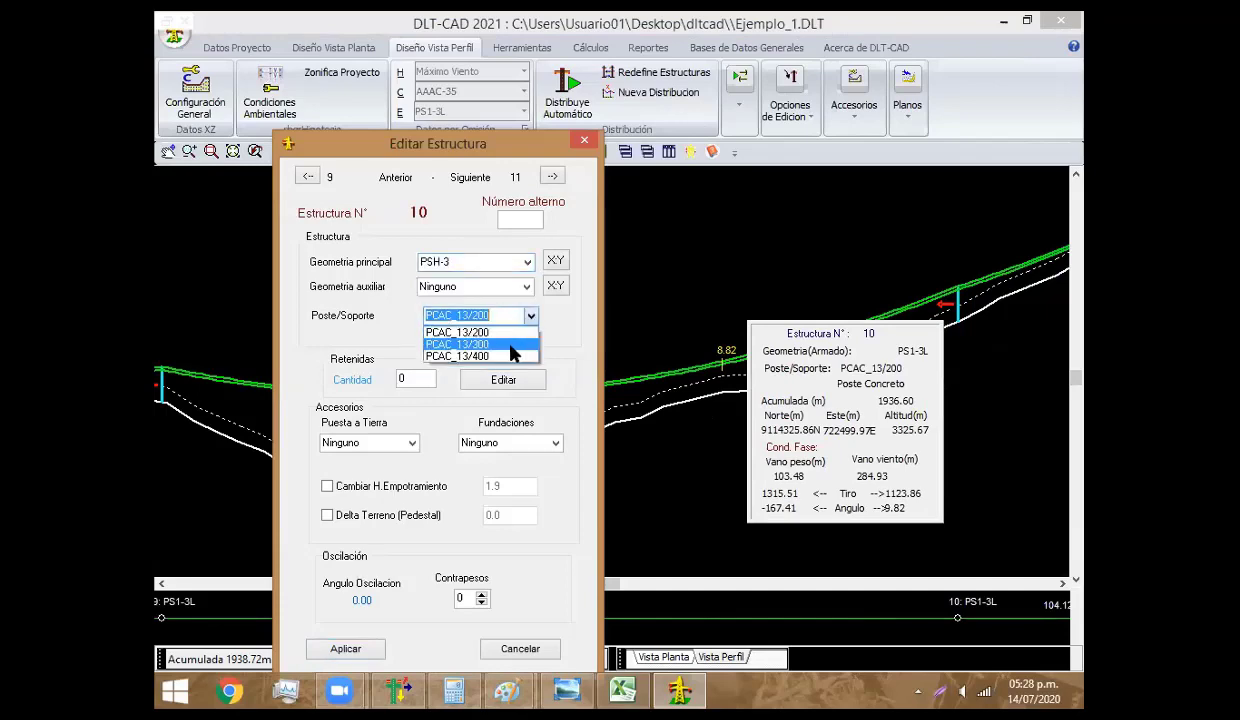
left_click(510, 344)
left_click(345, 648)
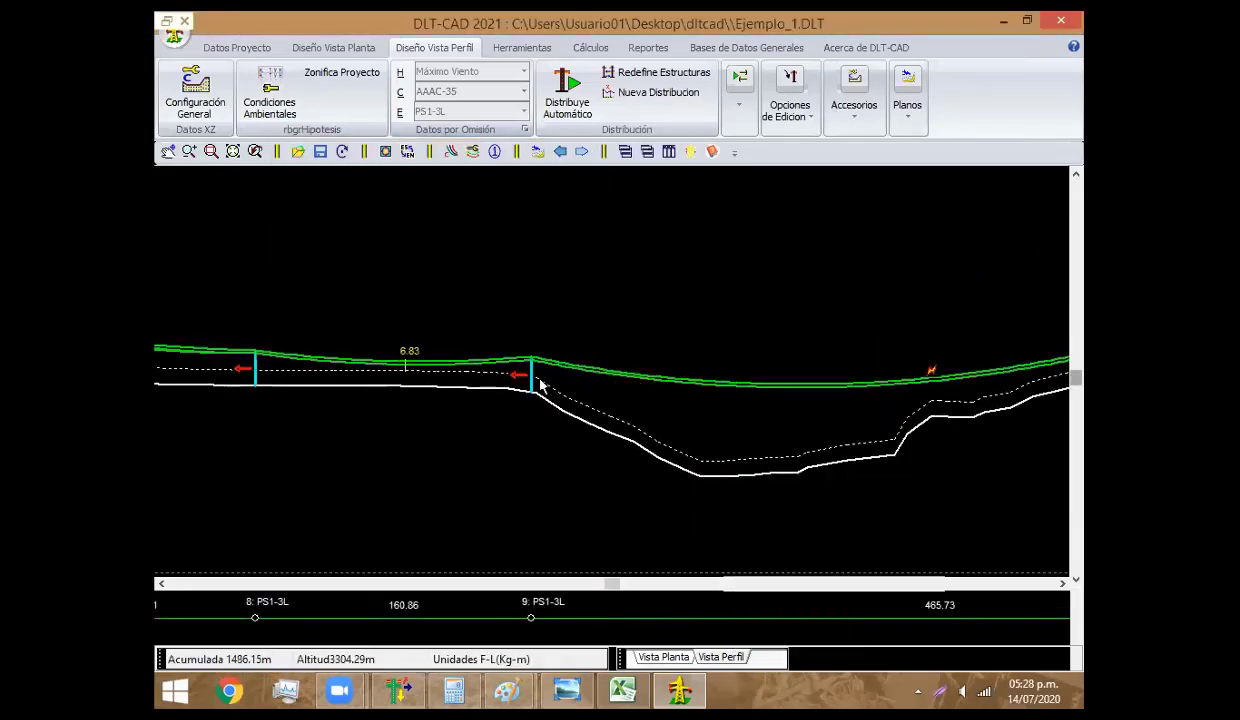
double_click(536, 378)
left_click(550, 285)
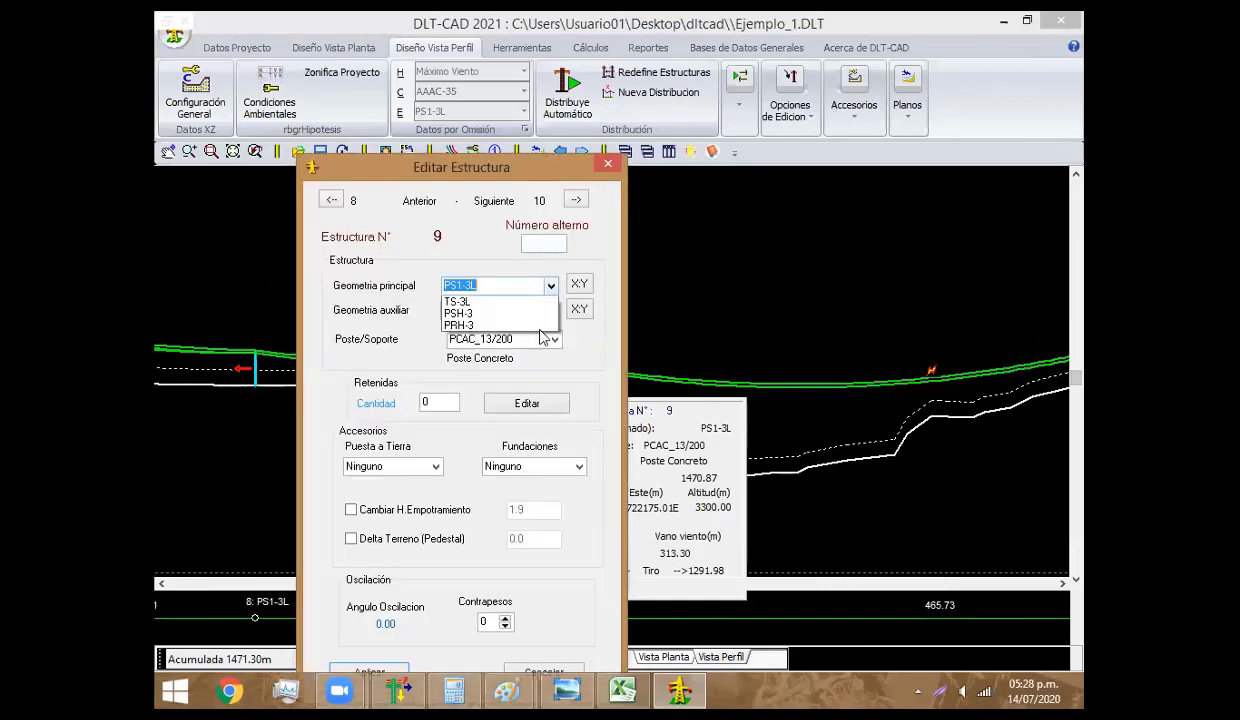
left_click(460, 367)
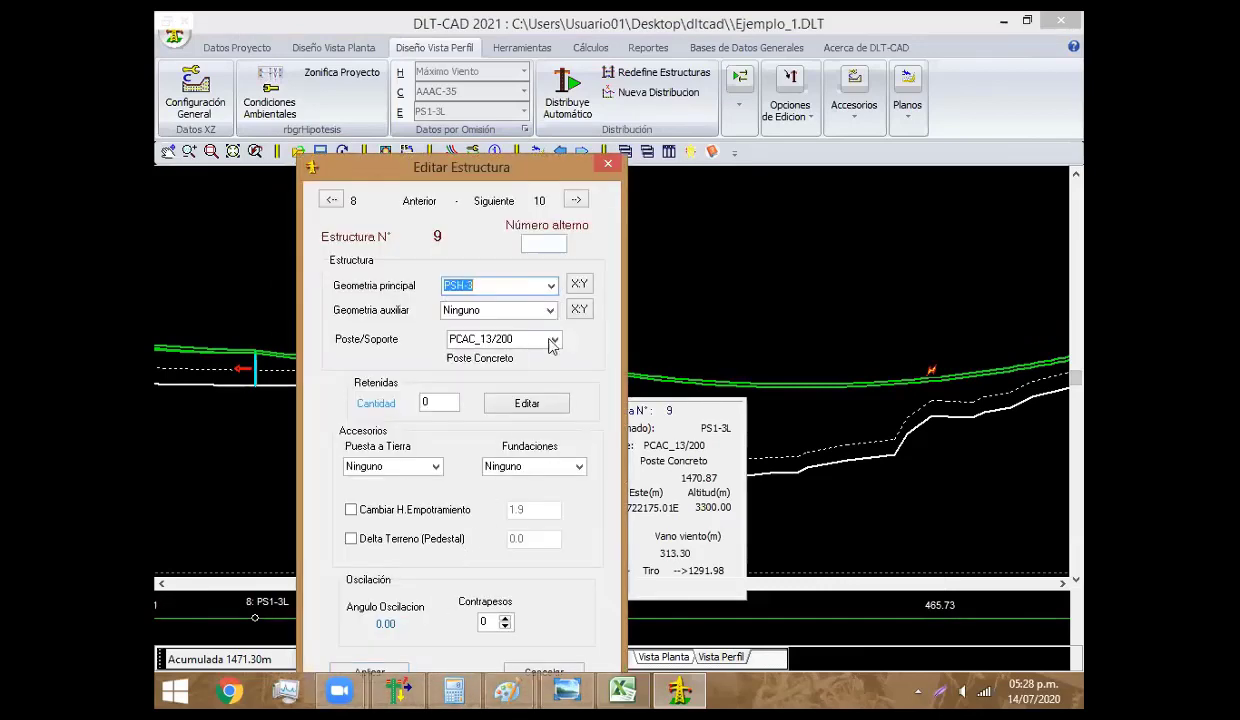
left_click(552, 341)
left_click(409, 596)
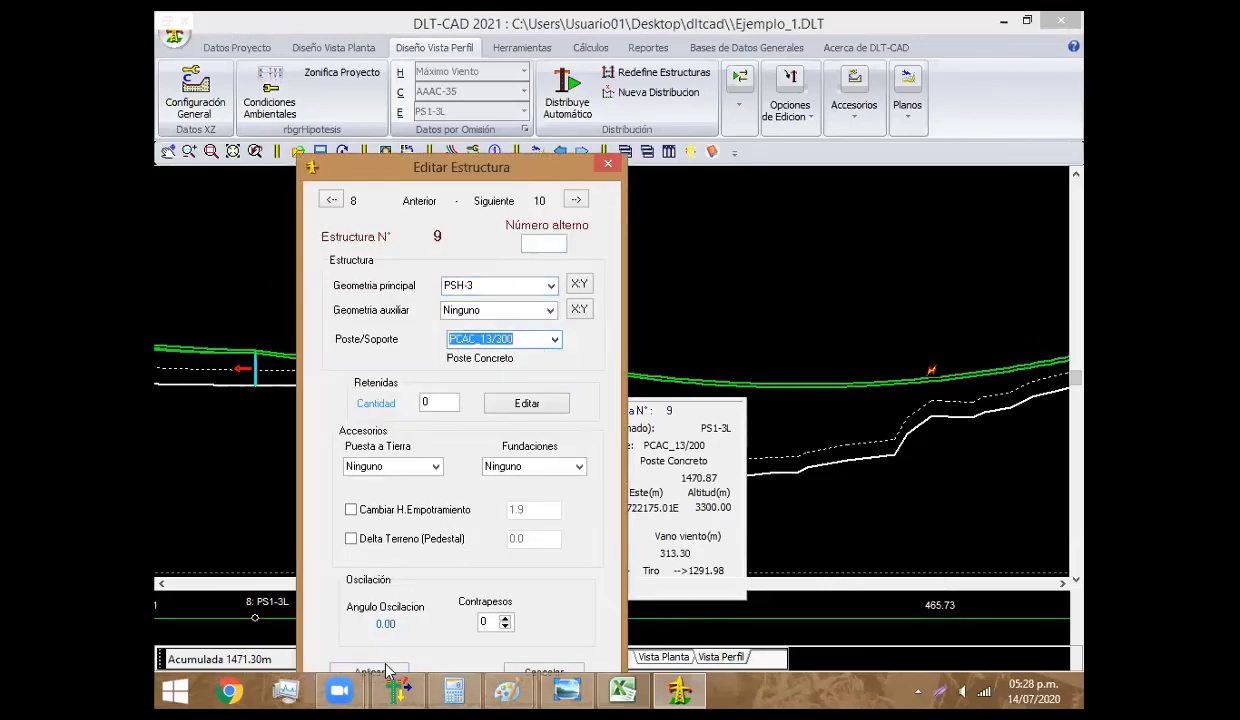
left_click(388, 672)
Insert another PS1-3L structure and drag structure 8 slightly back along the line
right_click(531, 234)
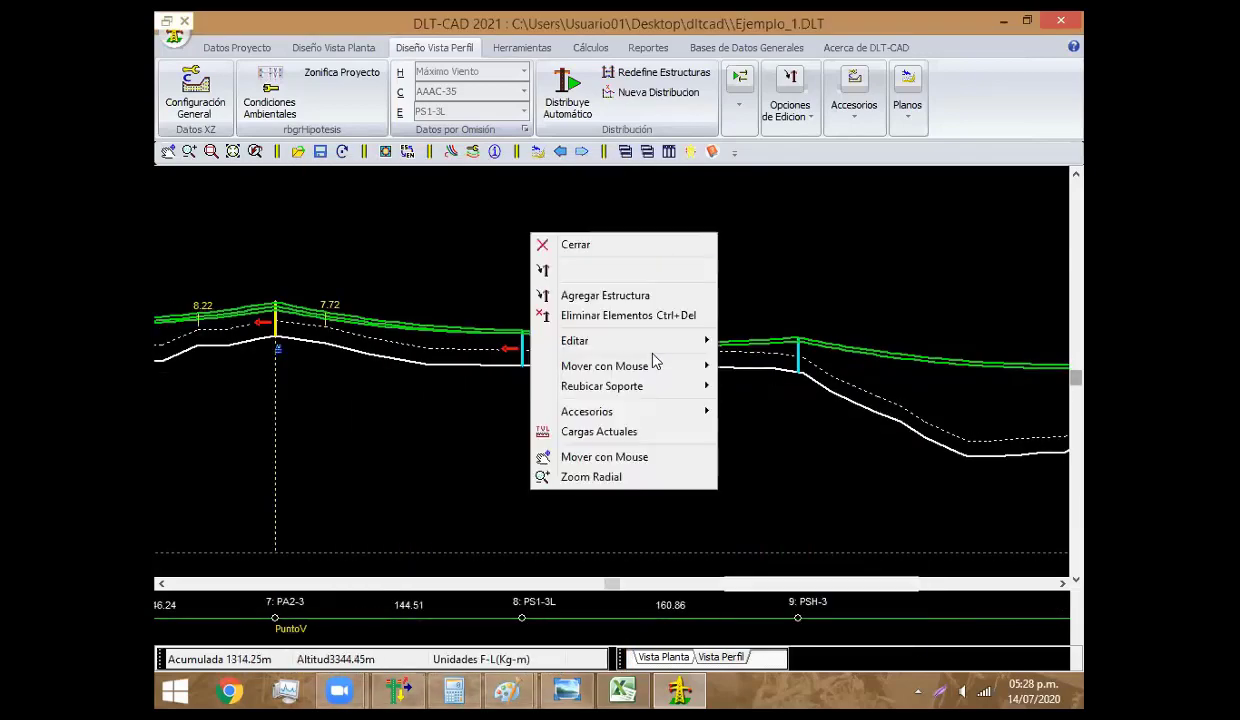
left_click(615, 295)
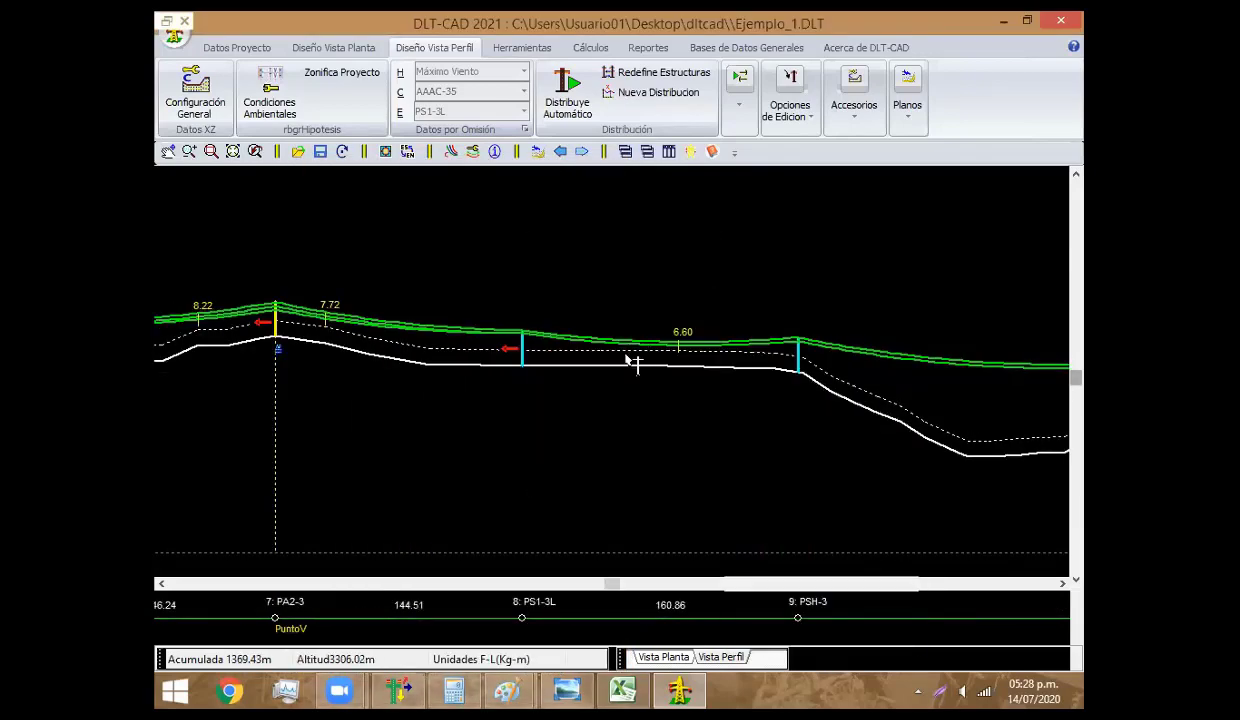
right_click(549, 276)
left_click(760, 401)
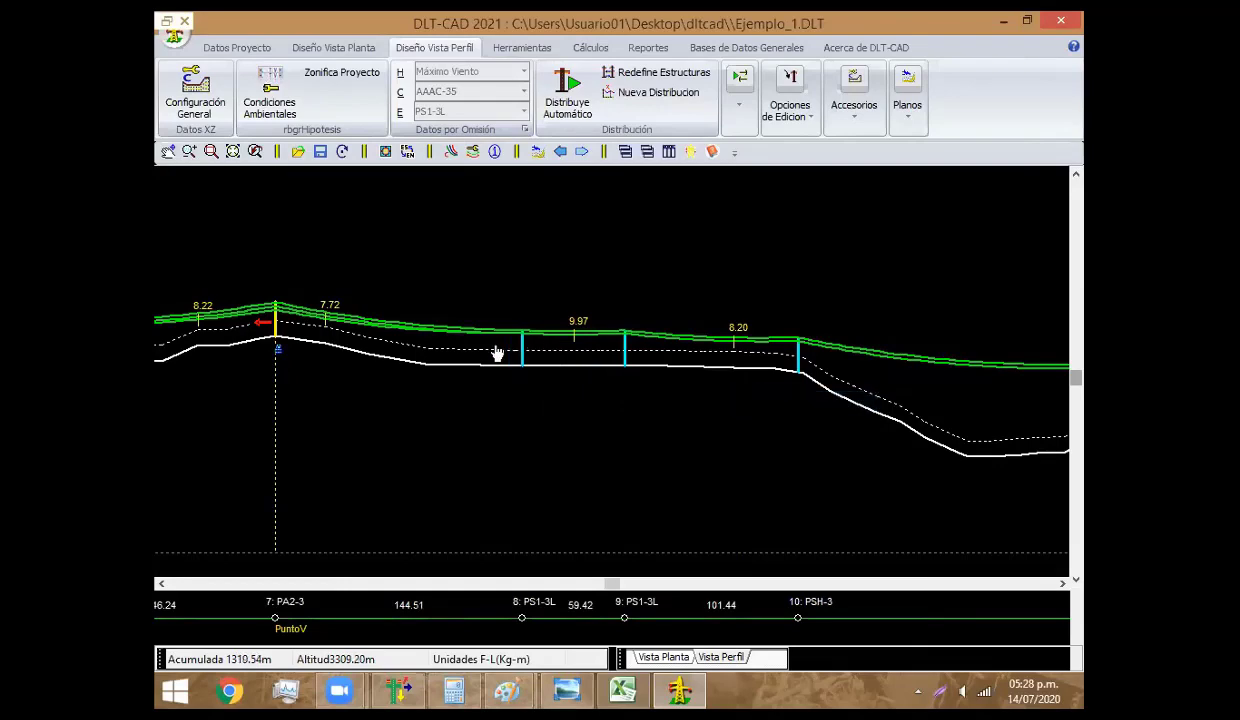
left_click_drag(497, 353, 479, 357)
Add new PS1-3L structure 14 to the middle stretch of the profile
scroll(420, 320, "down", 3)
scroll(520, 380, "down", 3)
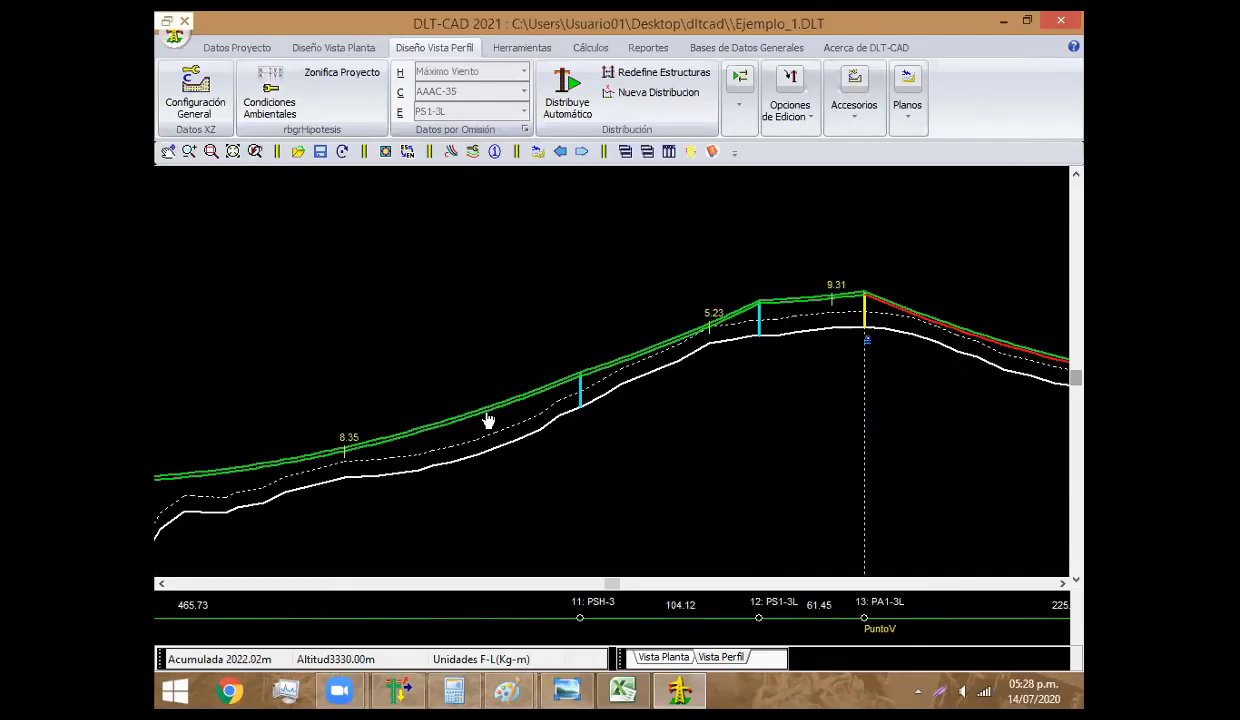
scroll(500, 400, "down", 3)
scroll(580, 300, "down", 3)
right_click(583, 277)
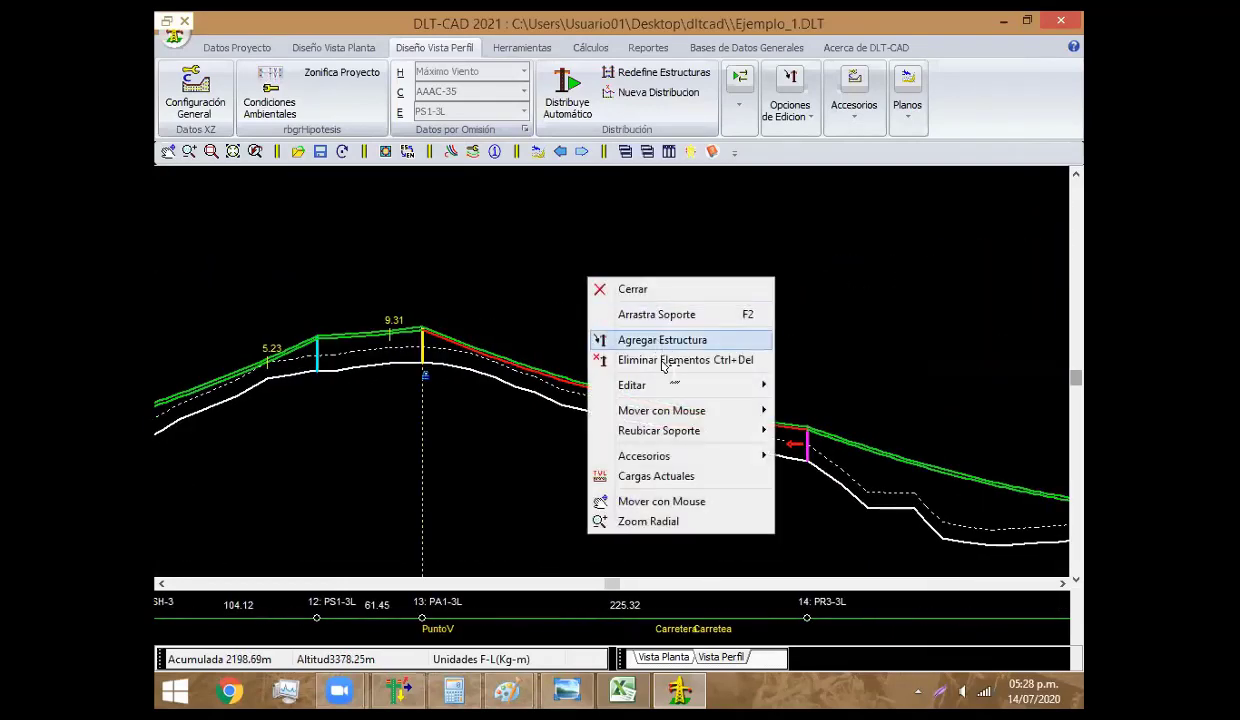
left_click(655, 338)
left_click(613, 410)
Insert a PS1-3L between structures 16 and 18, undoing an extra structure added near 16
scroll(460, 358, "down", 6)
scroll(465, 360, "down", 3)
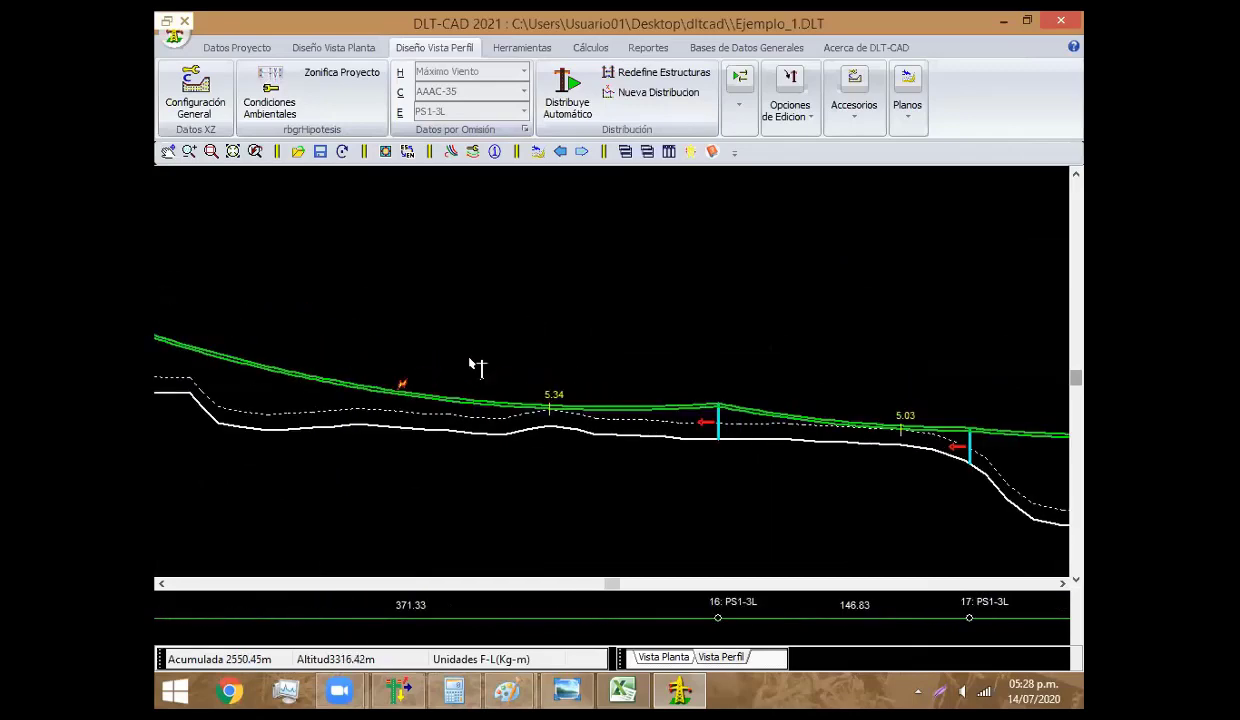
scroll(470, 362, "up", 2)
scroll(554, 428, "down", 3)
scroll(533, 390, "down", 2)
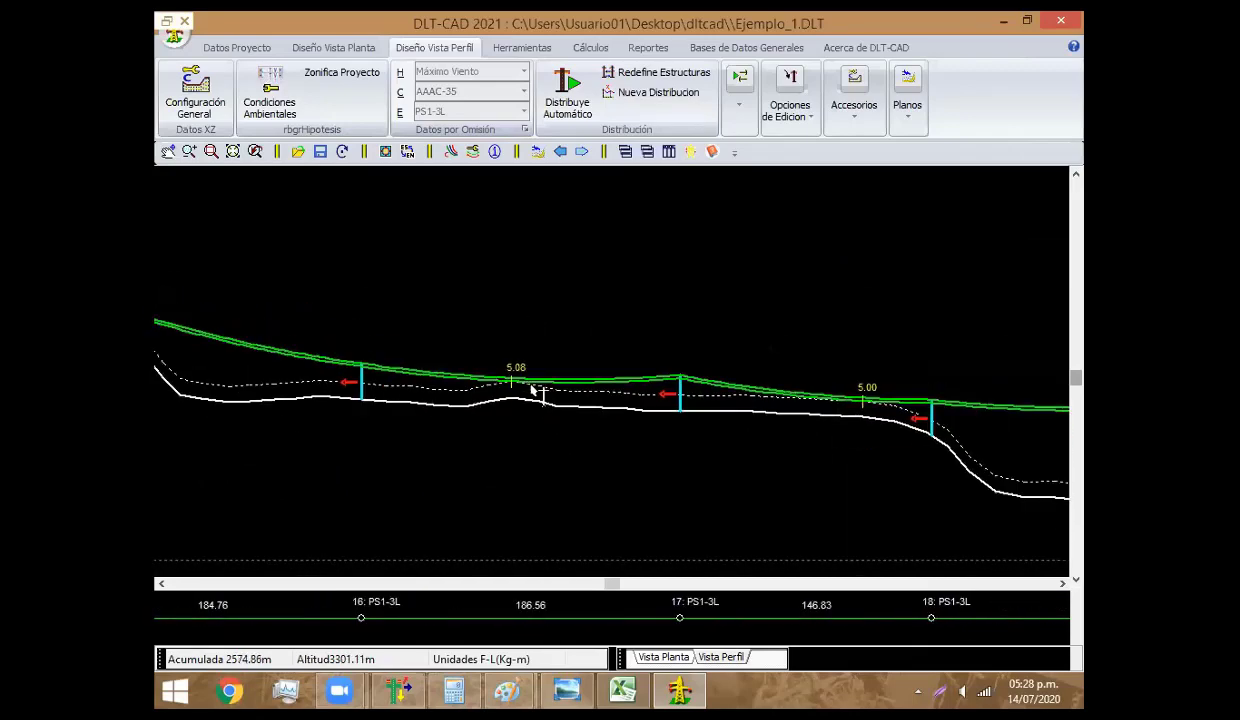
left_click(565, 405)
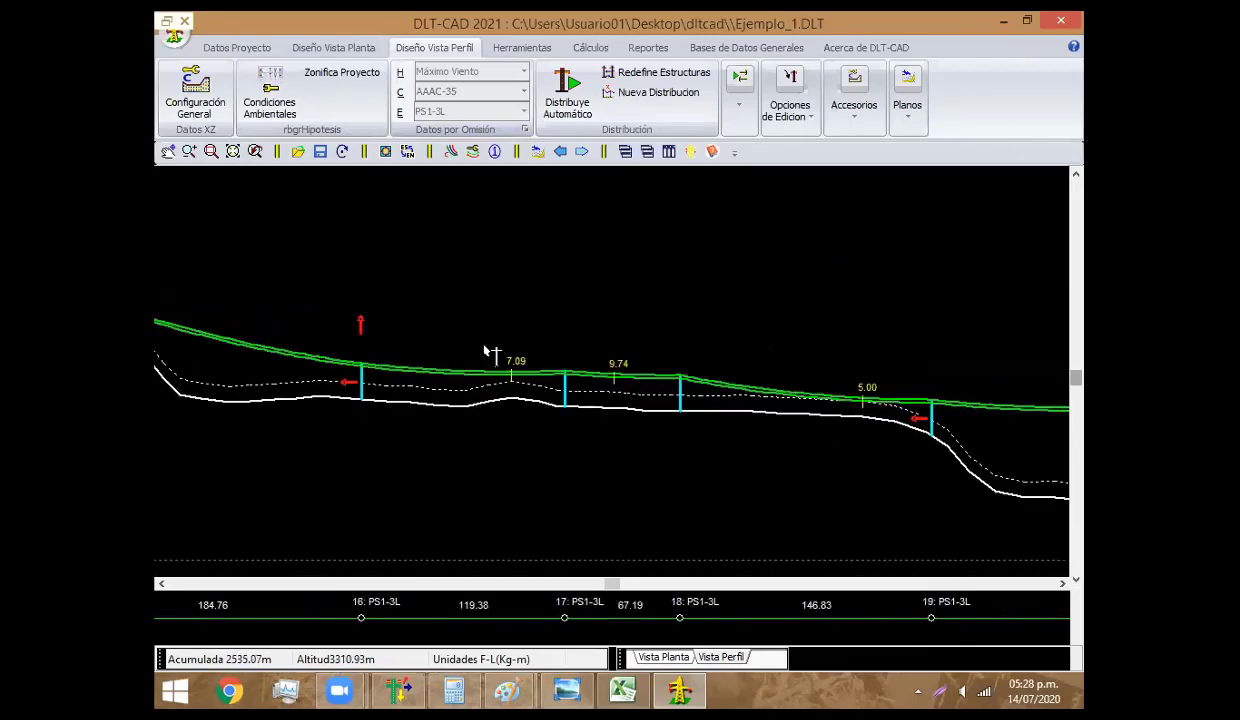
scroll(487, 352, "up", 4)
scroll(648, 335, "down", 3)
scroll(673, 305, "up", 3)
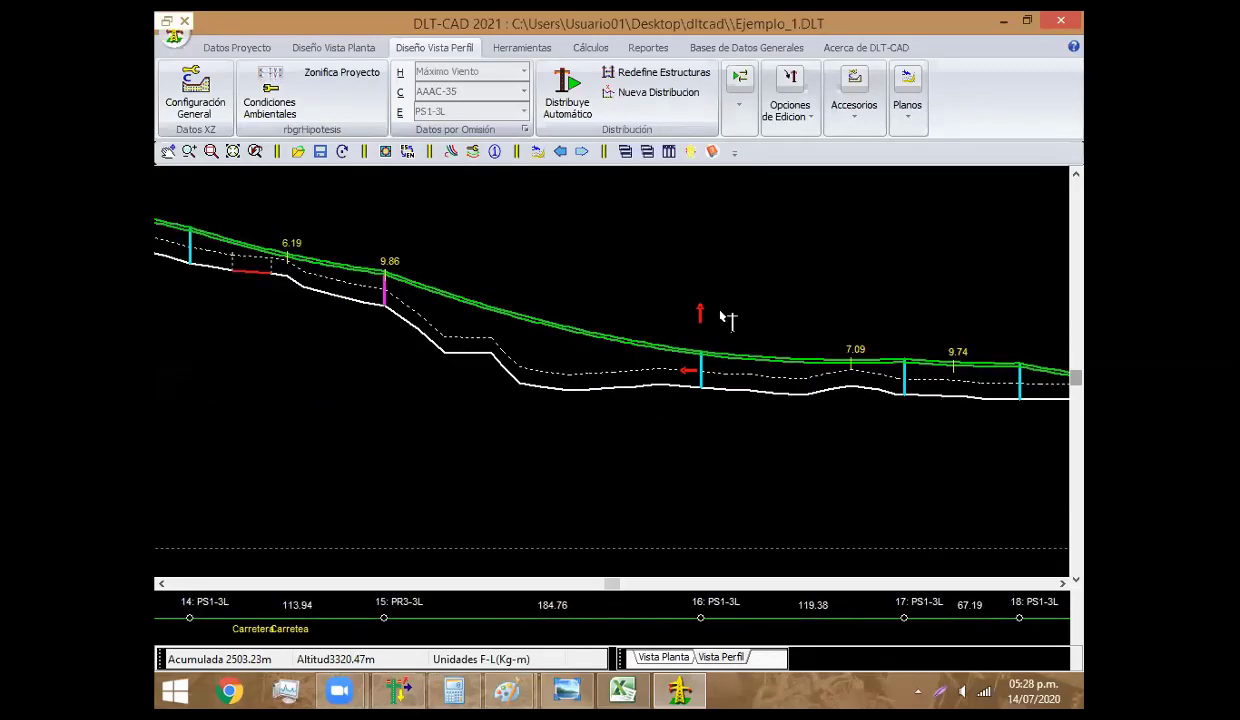
scroll(600, 330, "up", 1)
left_click(535, 370)
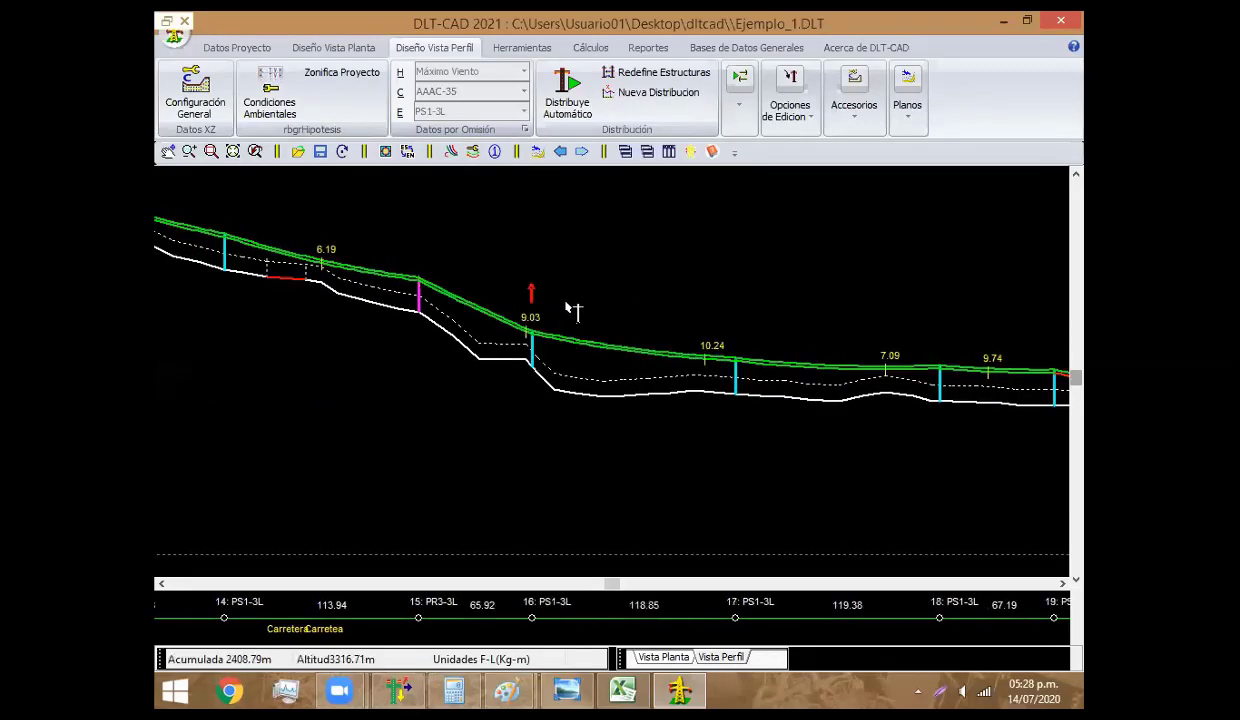
key("ctrl+z")
Change structure 16 from PS1-3L to PR3-3L on a PCAC_13/300 pole
scroll(700, 355, "down", 5)
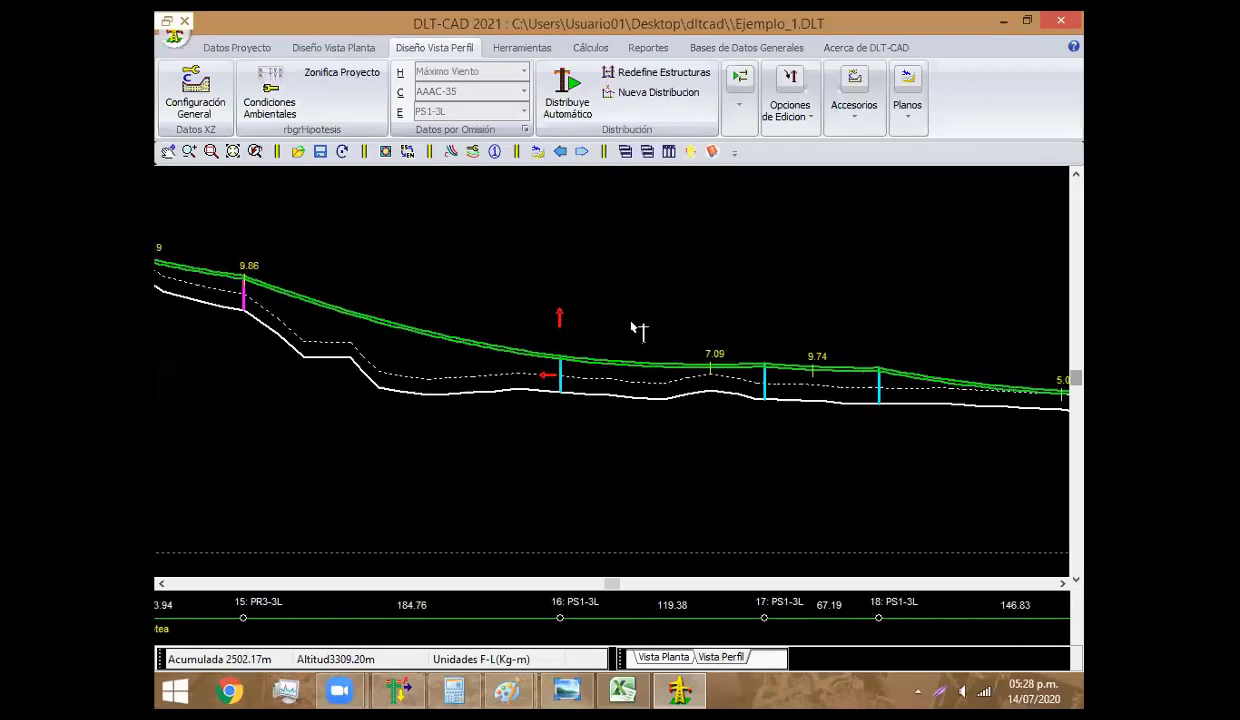
right_click(631, 321)
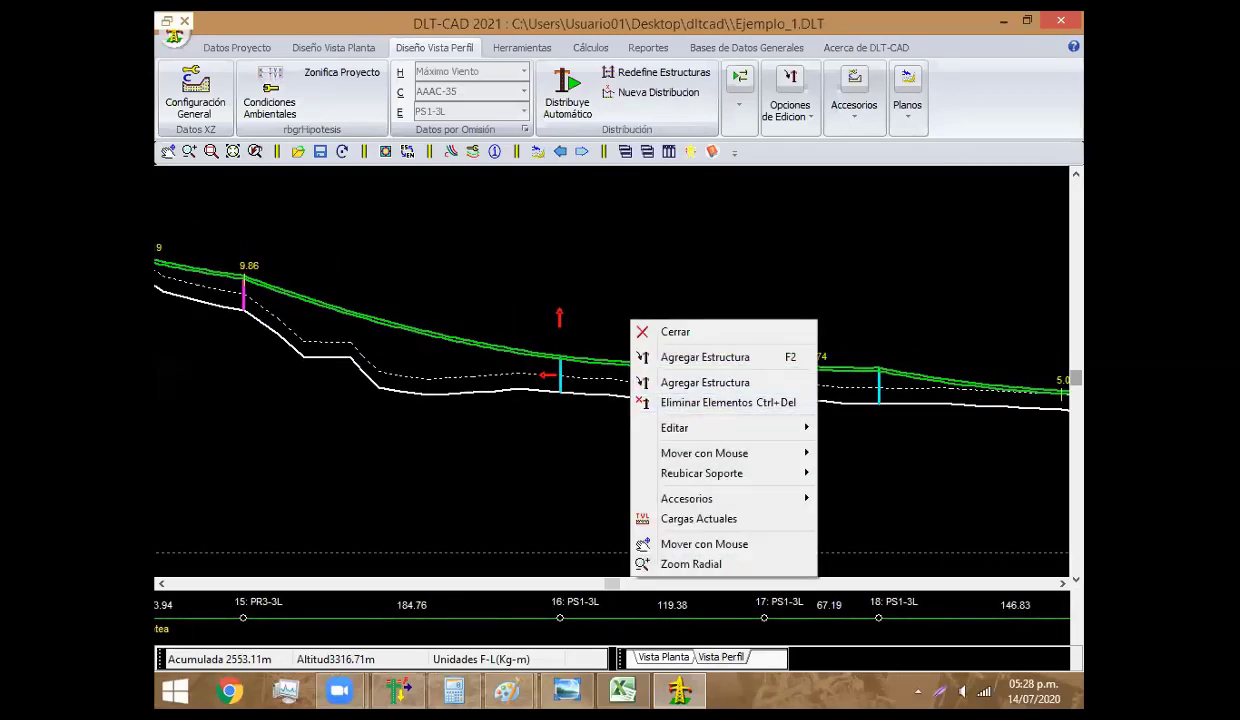
left_click(650, 331)
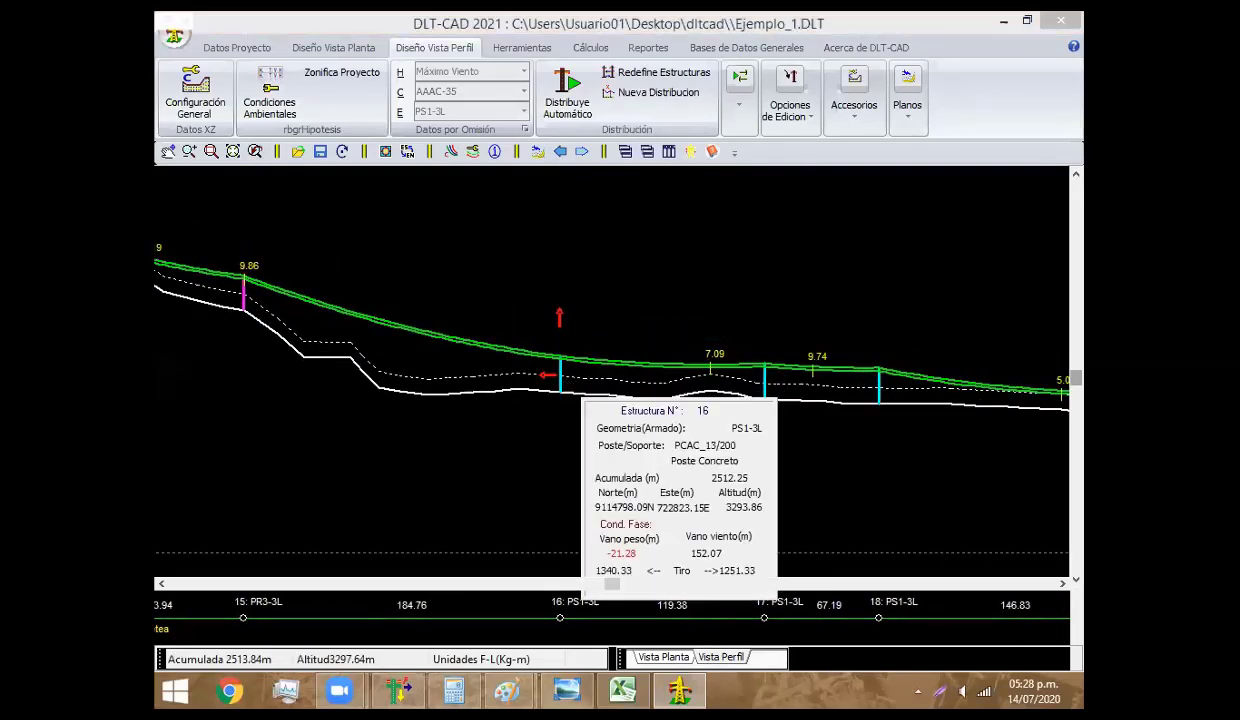
double_click(562, 385)
left_click(432, 167)
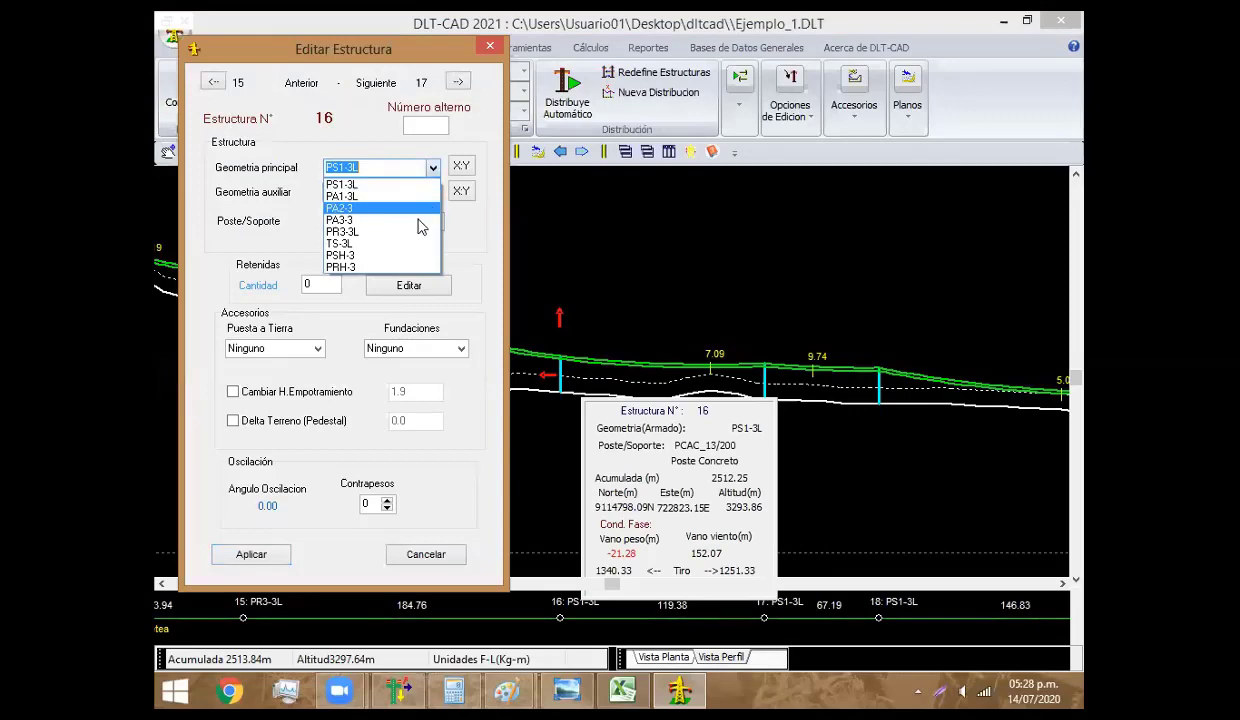
left_click(394, 232)
left_click(437, 221)
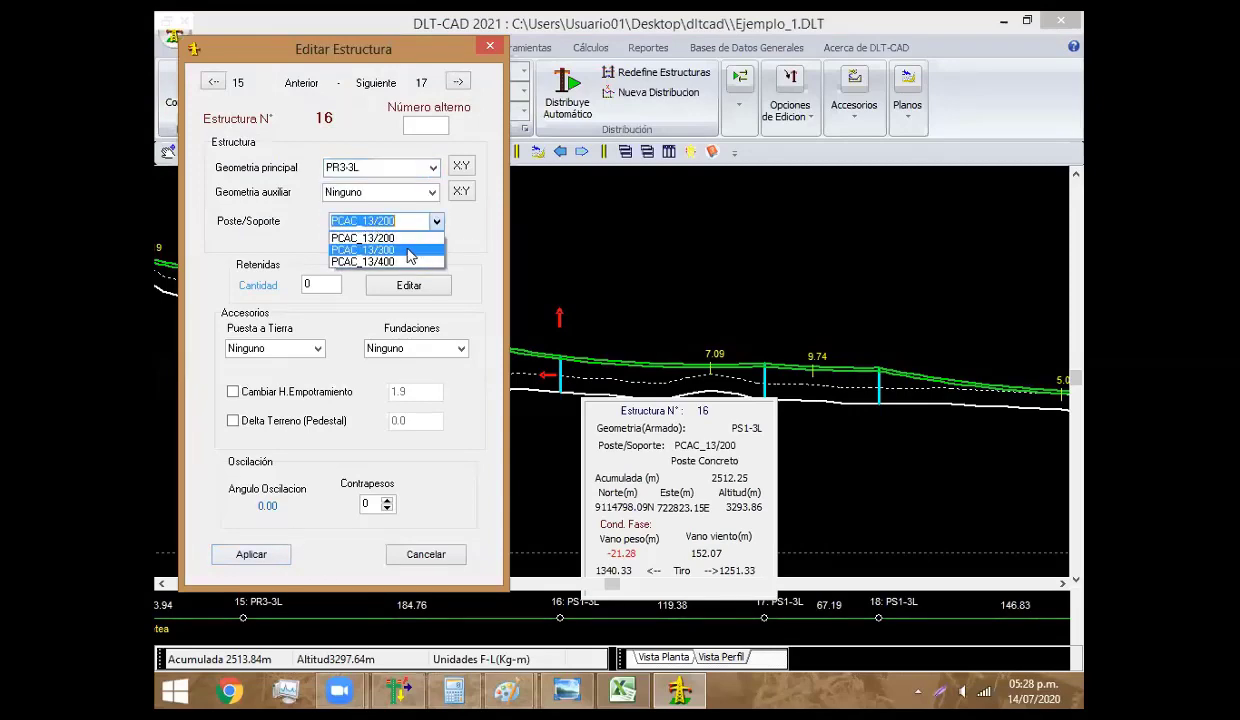
left_click(400, 250)
left_click(251, 554)
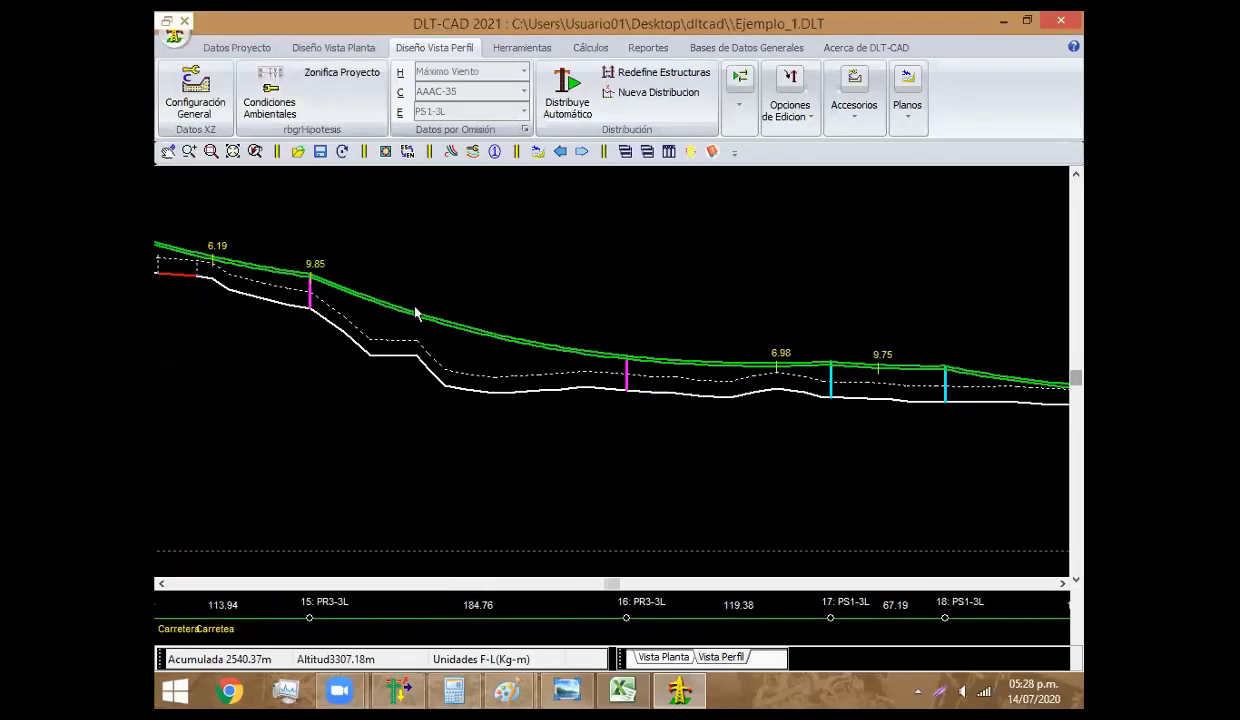
Pan along the line to bring structure 20 into view
key("Right")
key("Right")
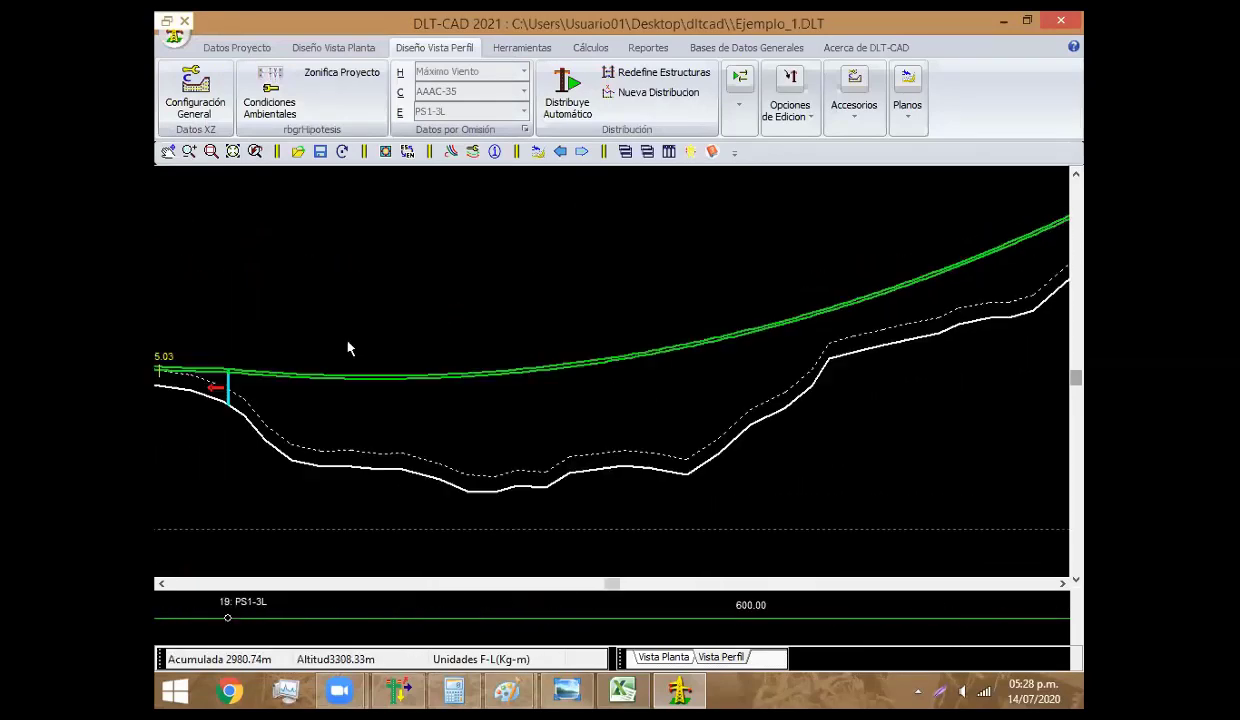
key("Right")
key("Right")
key("Left")
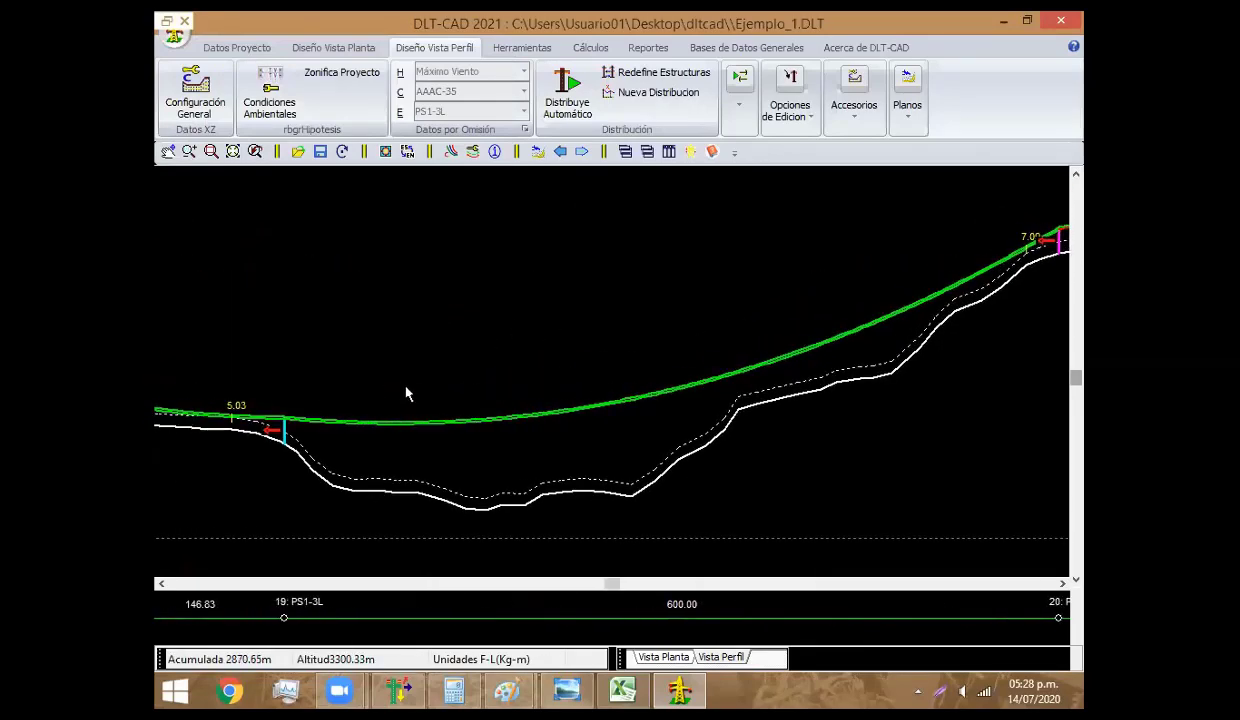
key("Left")
key("Right")
key("Right")
key("Right")
Move structures 20 and 19 back toward the valley, shortening 19's span to 137.38
right_click(742, 291)
mouse_move(815, 424)
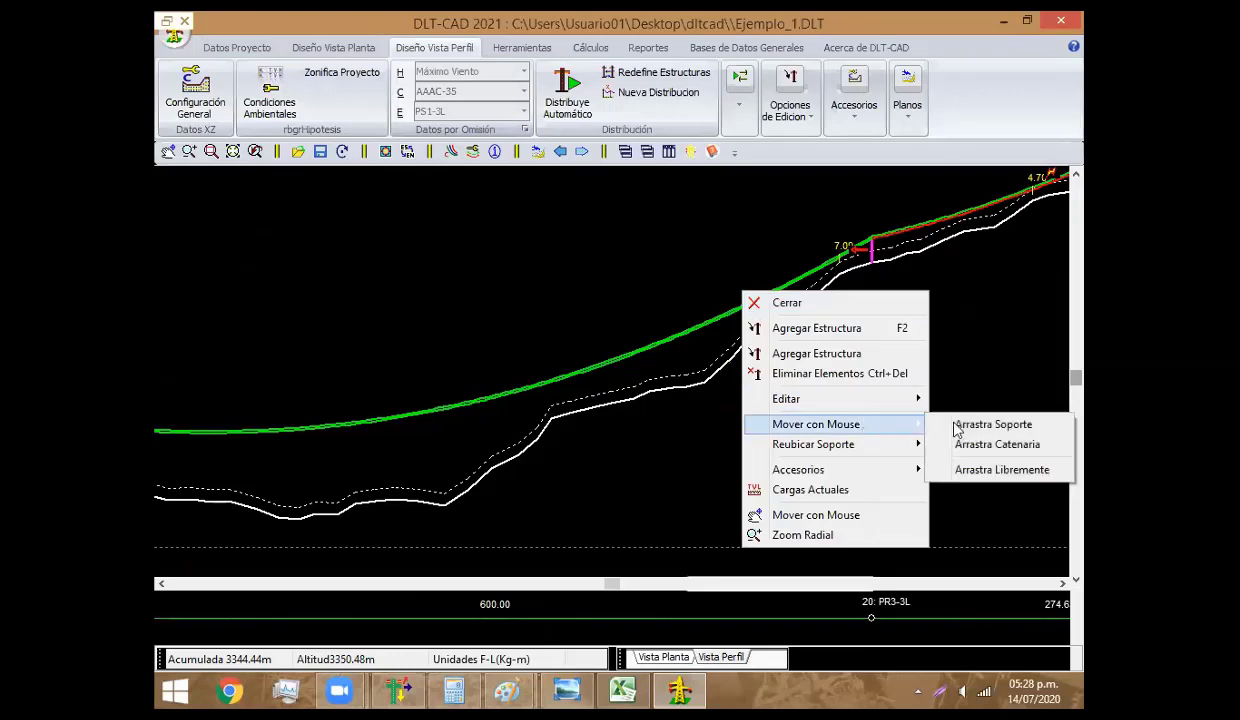
left_click(990, 424)
left_click_drag(867, 277, 797, 302)
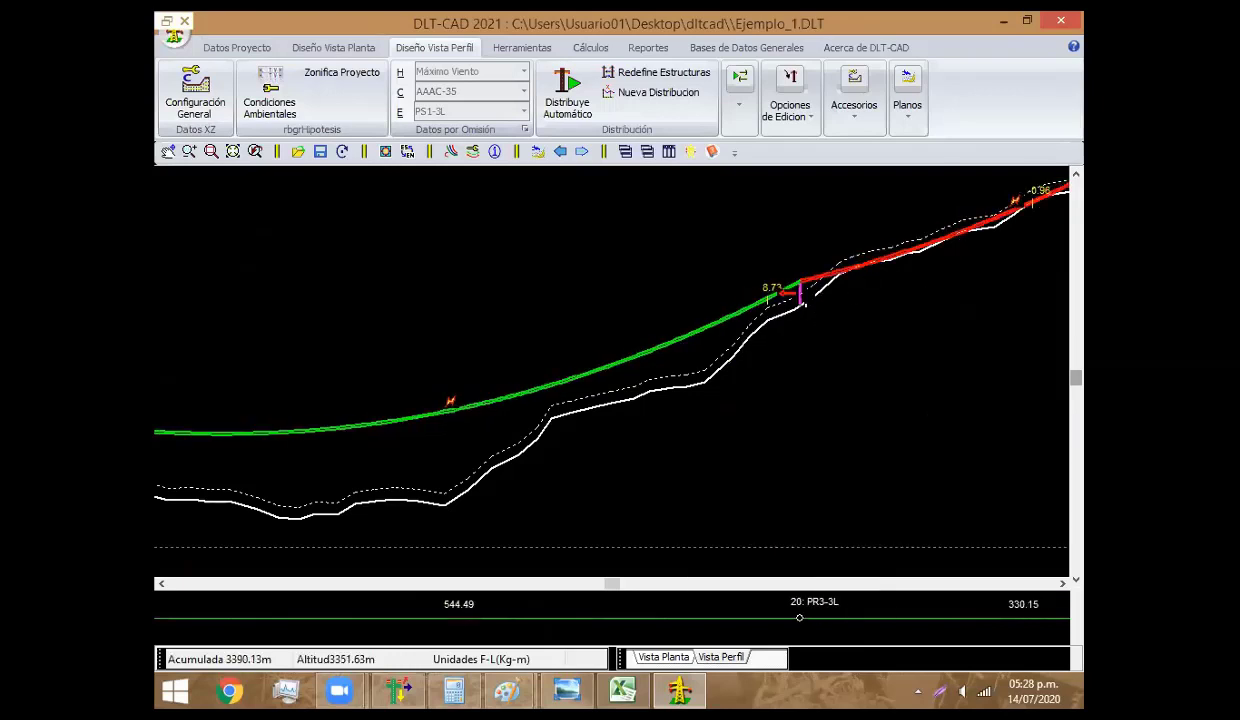
key("Left")
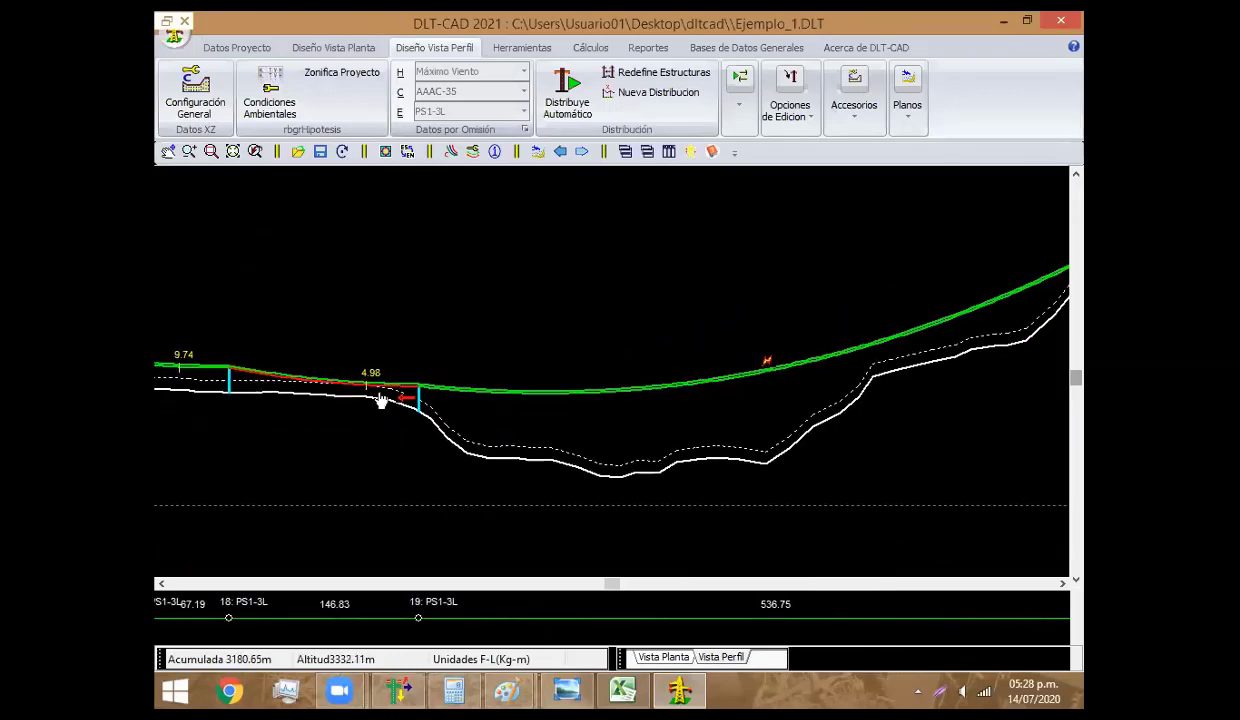
left_click_drag(418, 400, 406, 385)
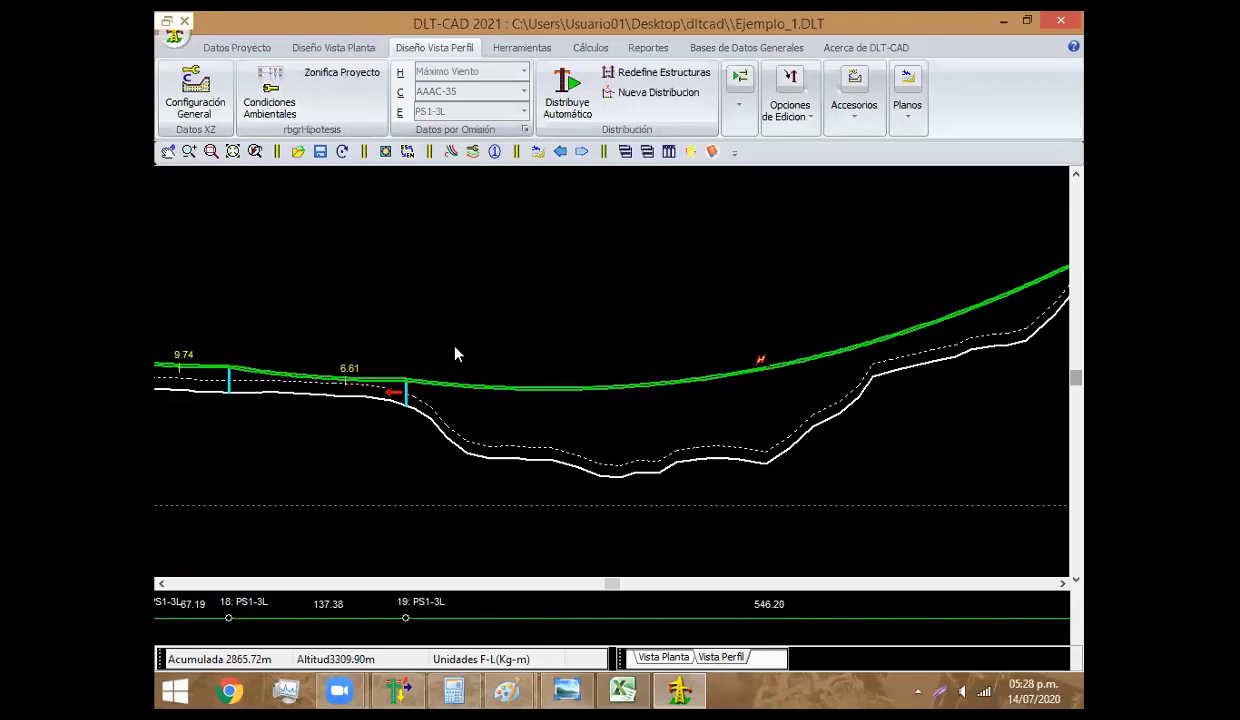
Retype structure 19 as PSH-3 on a PCAC_13/300 pole
right_click(450, 348)
left_click(458, 355)
double_click(403, 398)
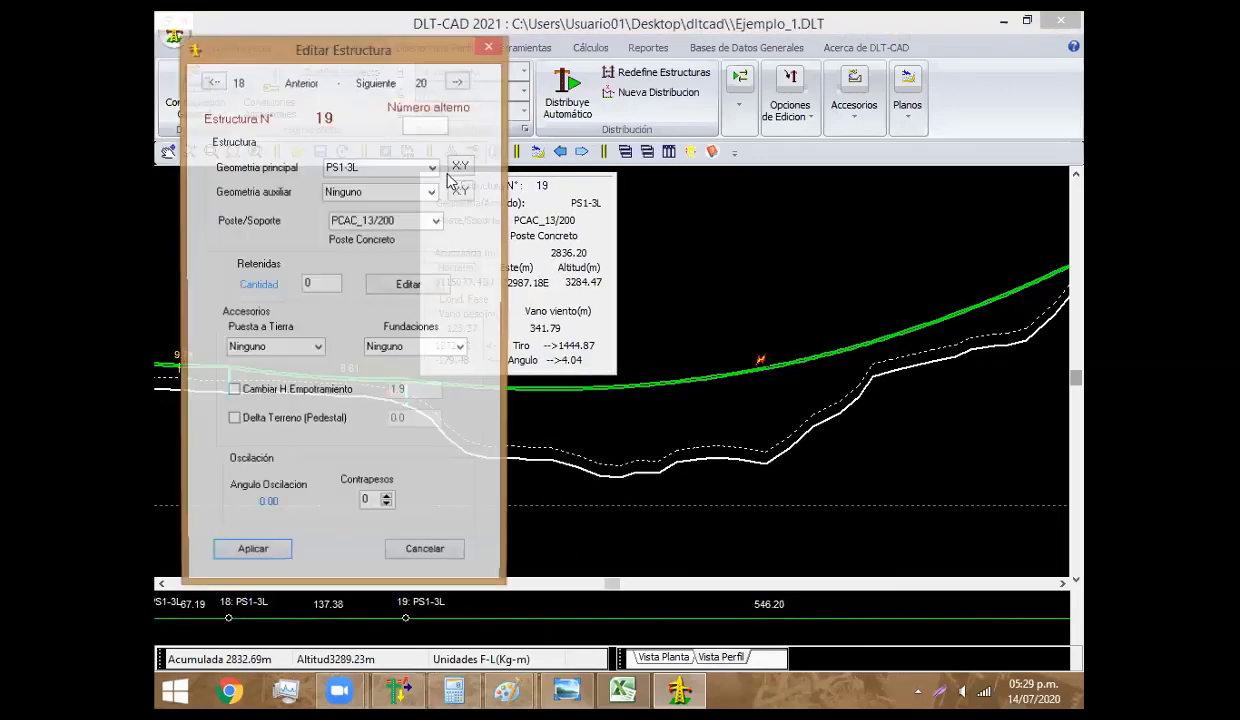
left_click(431, 168)
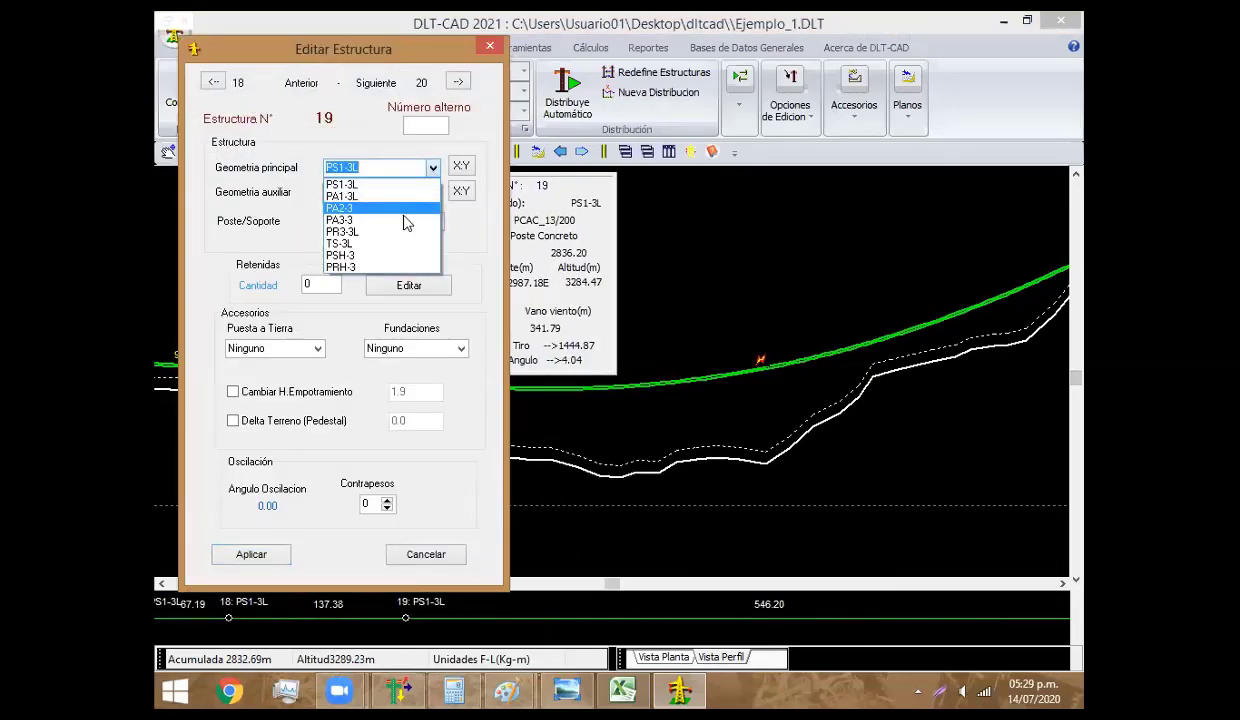
left_click(372, 255)
left_click(436, 221)
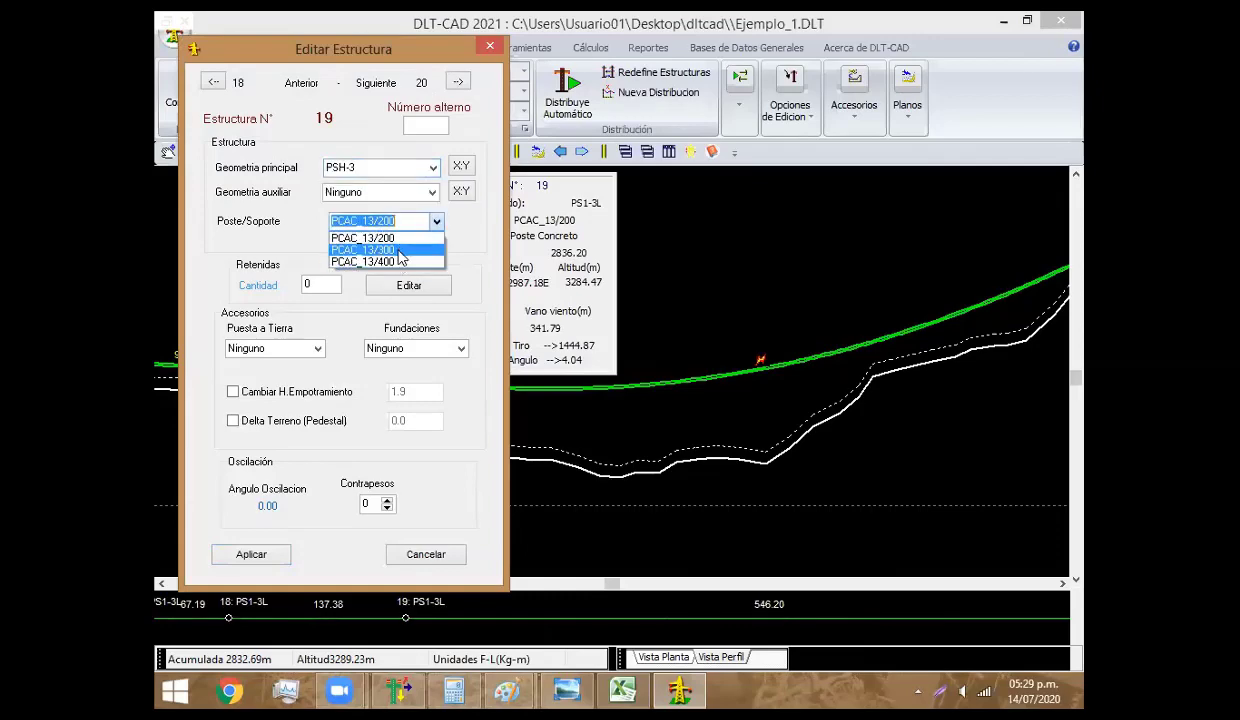
left_click(399, 250)
left_click(252, 556)
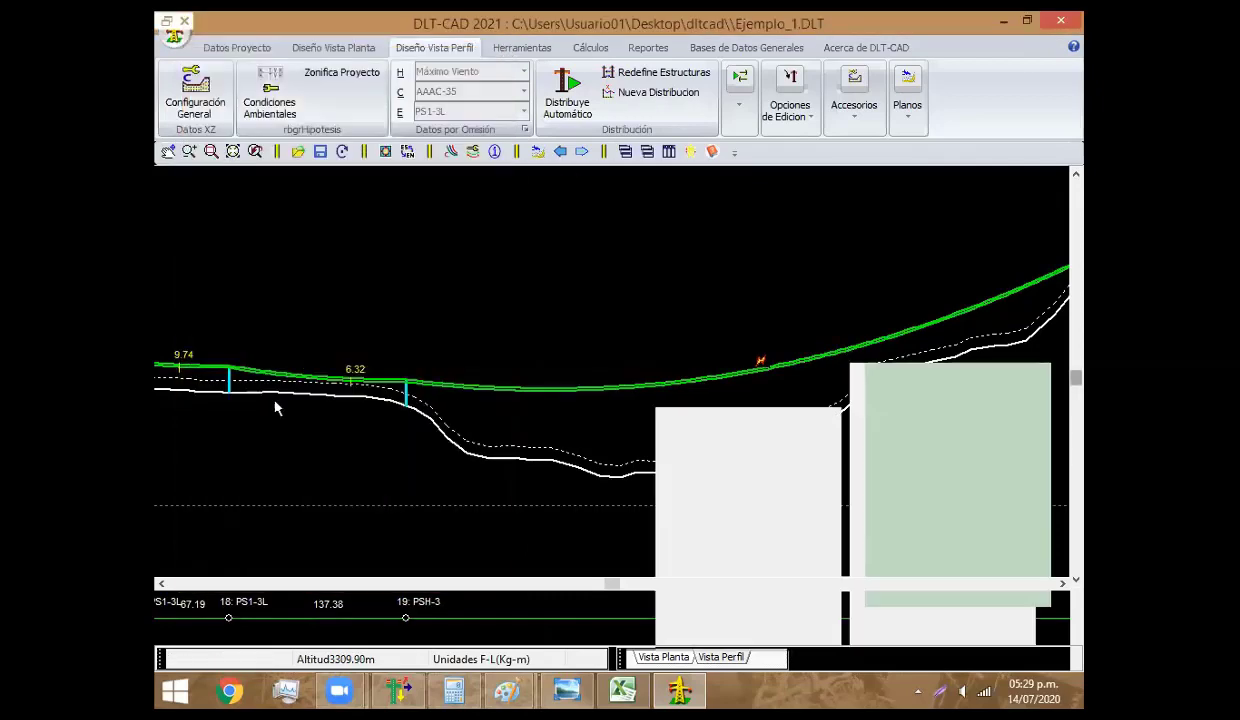
Retype structure 20 as PRH-3, keeping the PCAC_13/300 pole
double_click(611, 305)
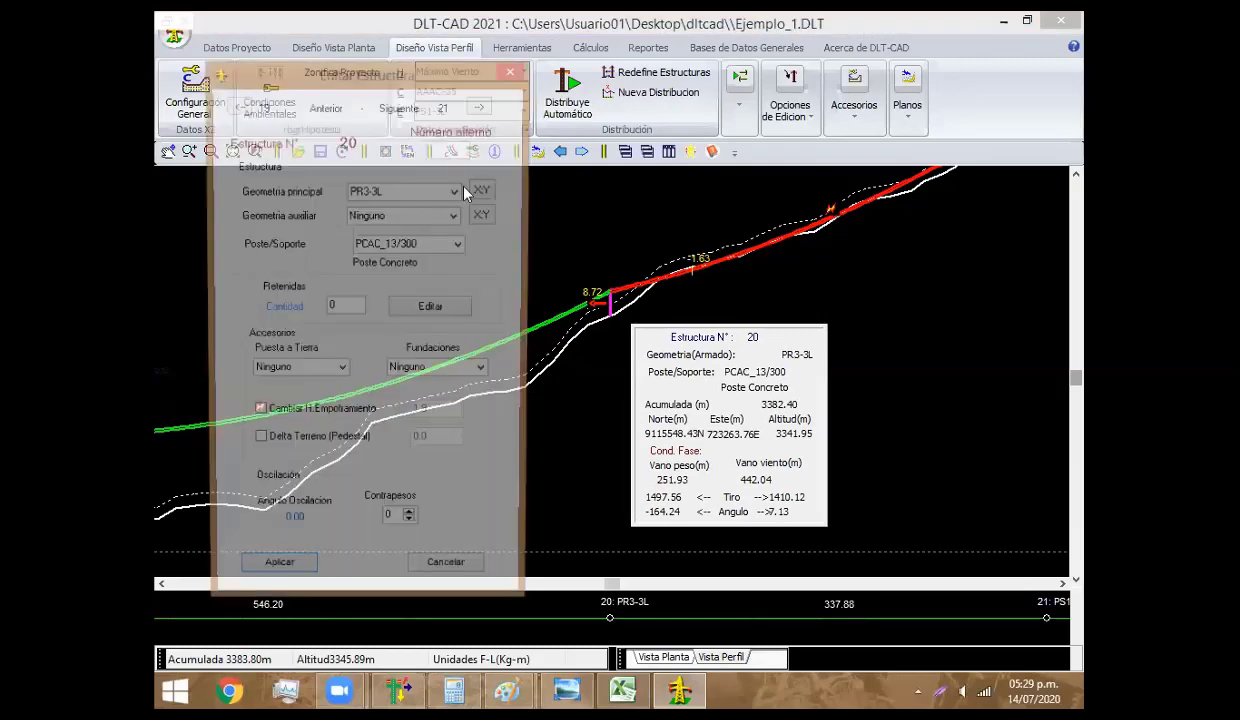
key("F4")
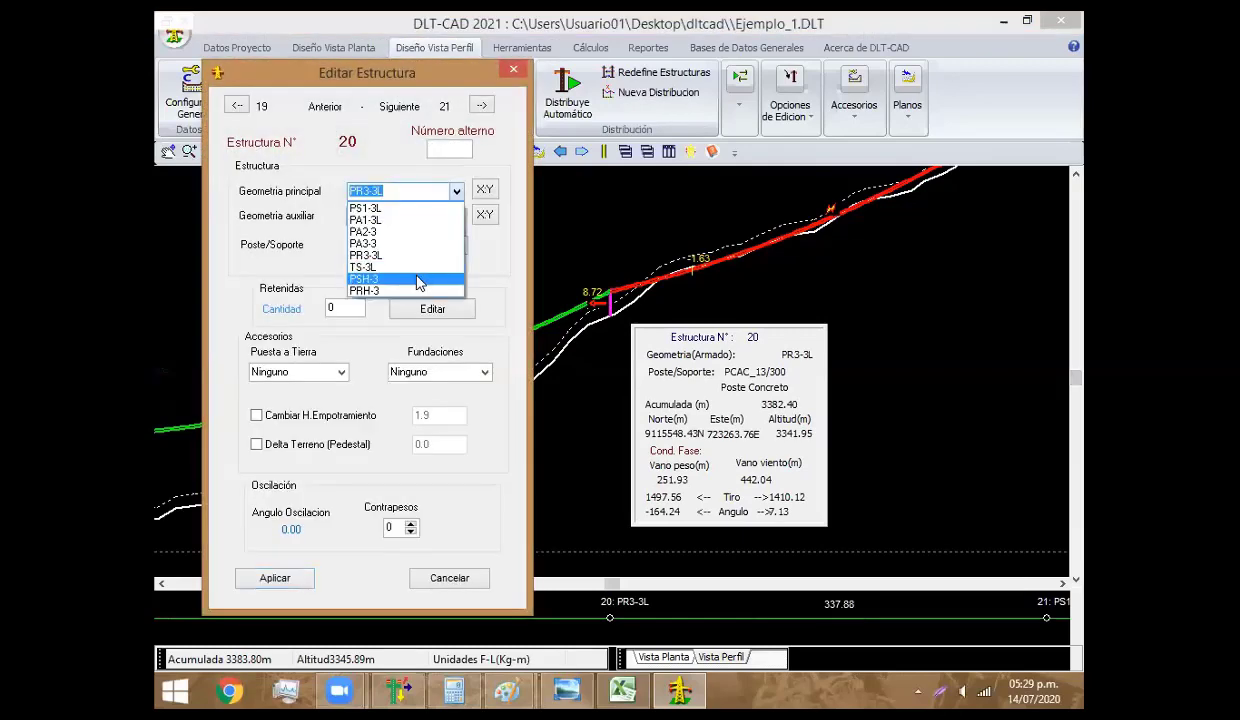
left_click(415, 291)
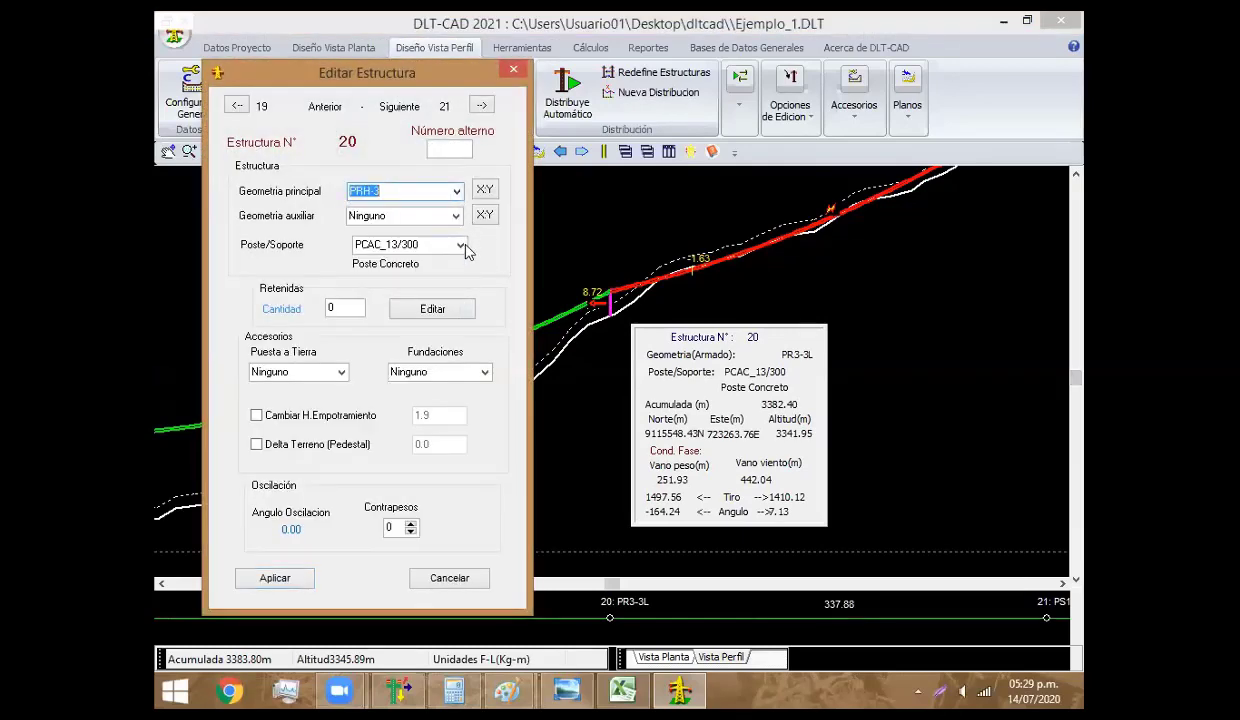
left_click(461, 245)
left_click(395, 262)
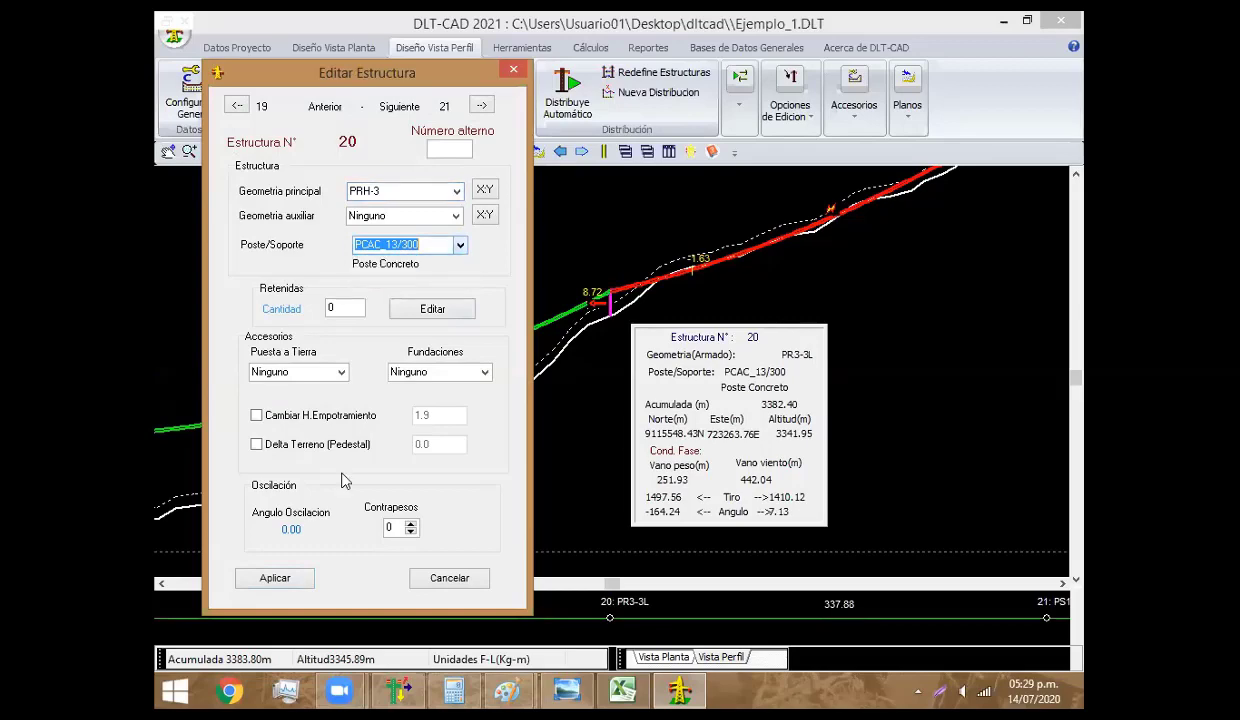
left_click(305, 579)
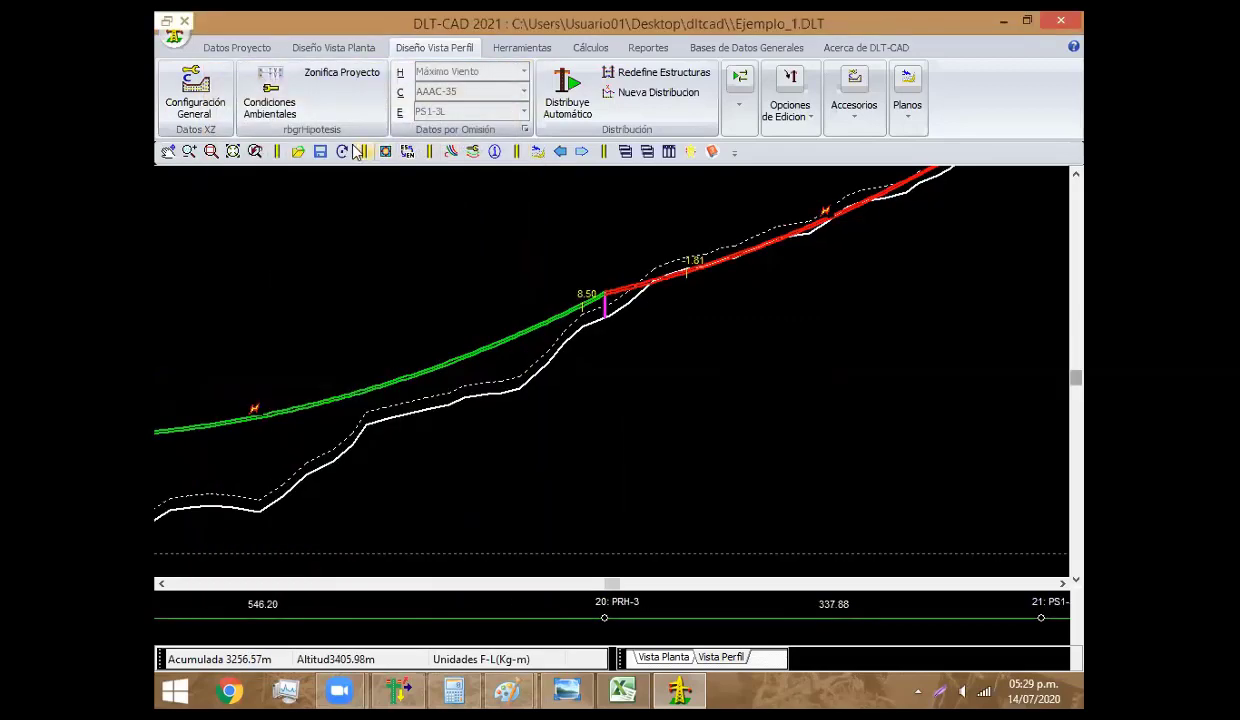
Add PS1-3L supports 21 and 22 after structure 20, dragging support 21 slightly left
right_click(605, 302)
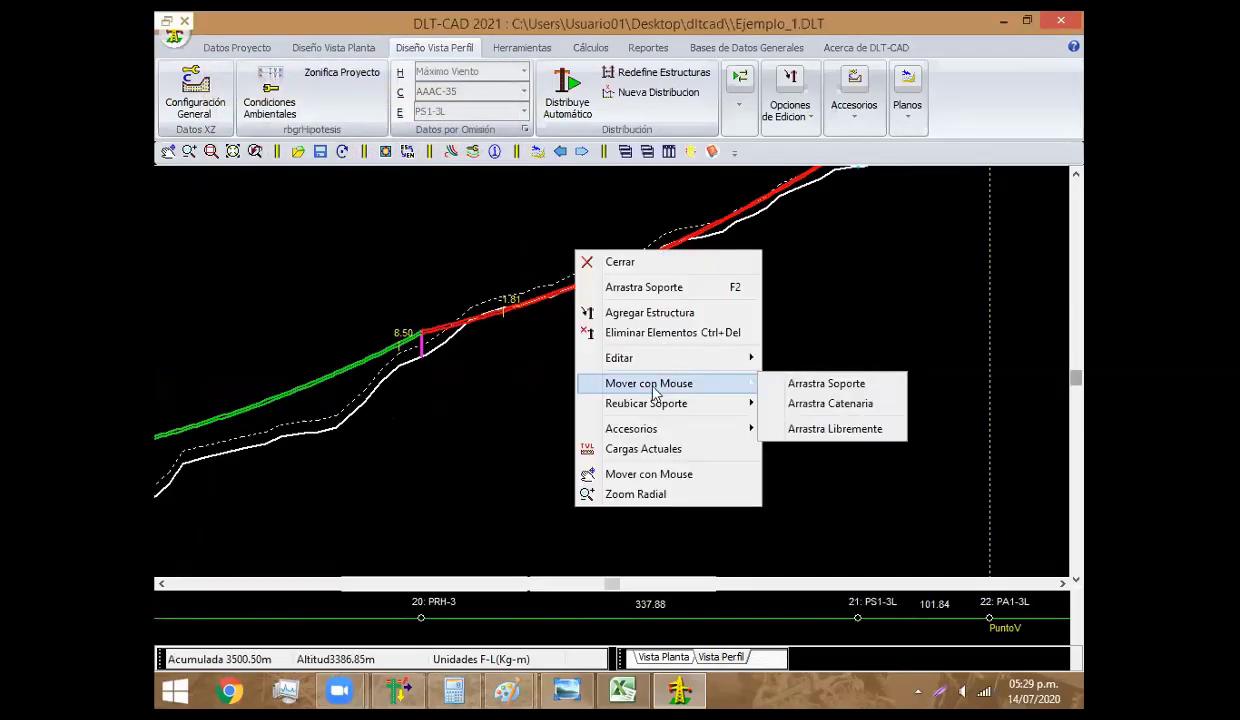
left_click(686, 322)
left_click(526, 299)
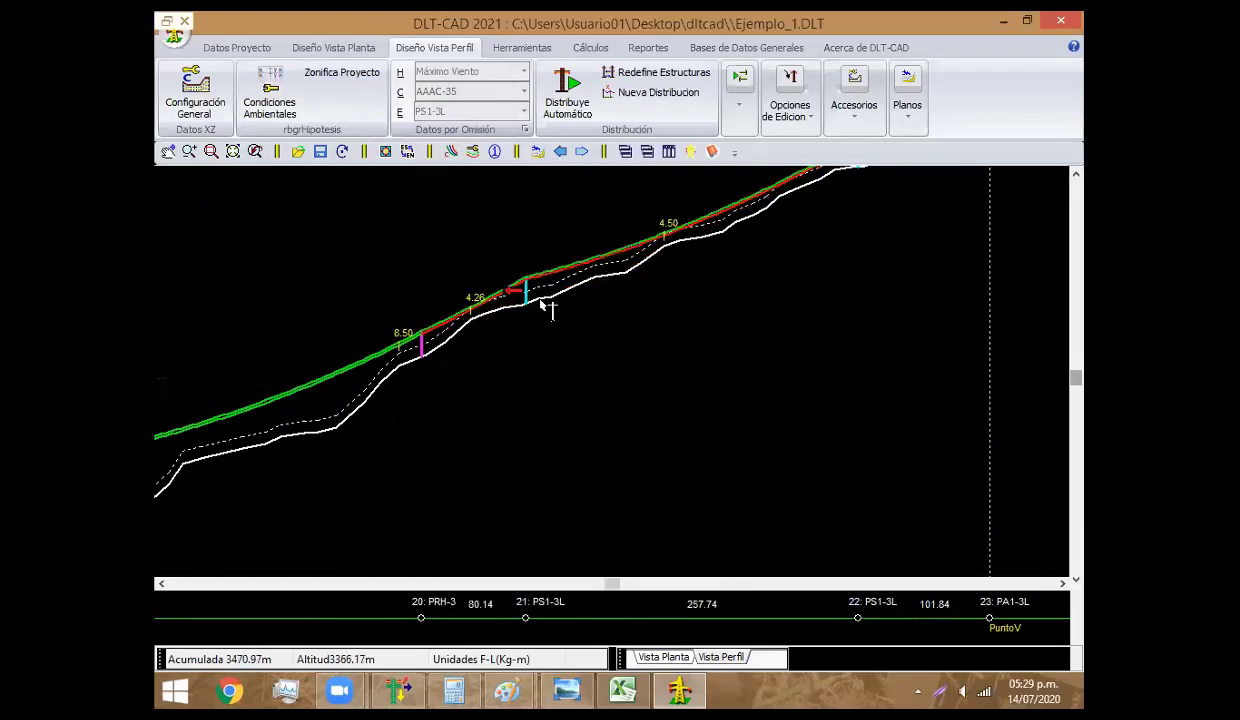
left_click(646, 250)
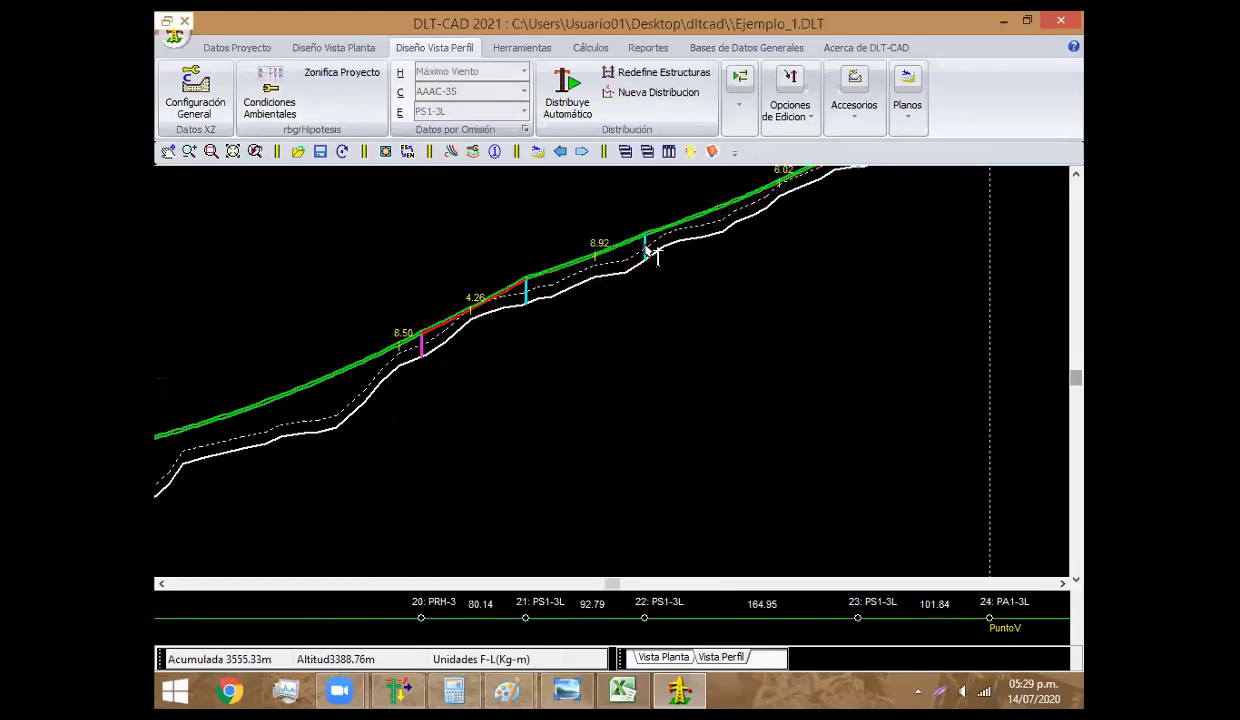
right_click(495, 273)
left_click(733, 393)
left_click_drag(527, 297, 511, 300)
Add a PS1-3L support near station 25
scroll(568, 343, "down", 1)
scroll(664, 338, "down", 2)
scroll(620, 302, "down", 4)
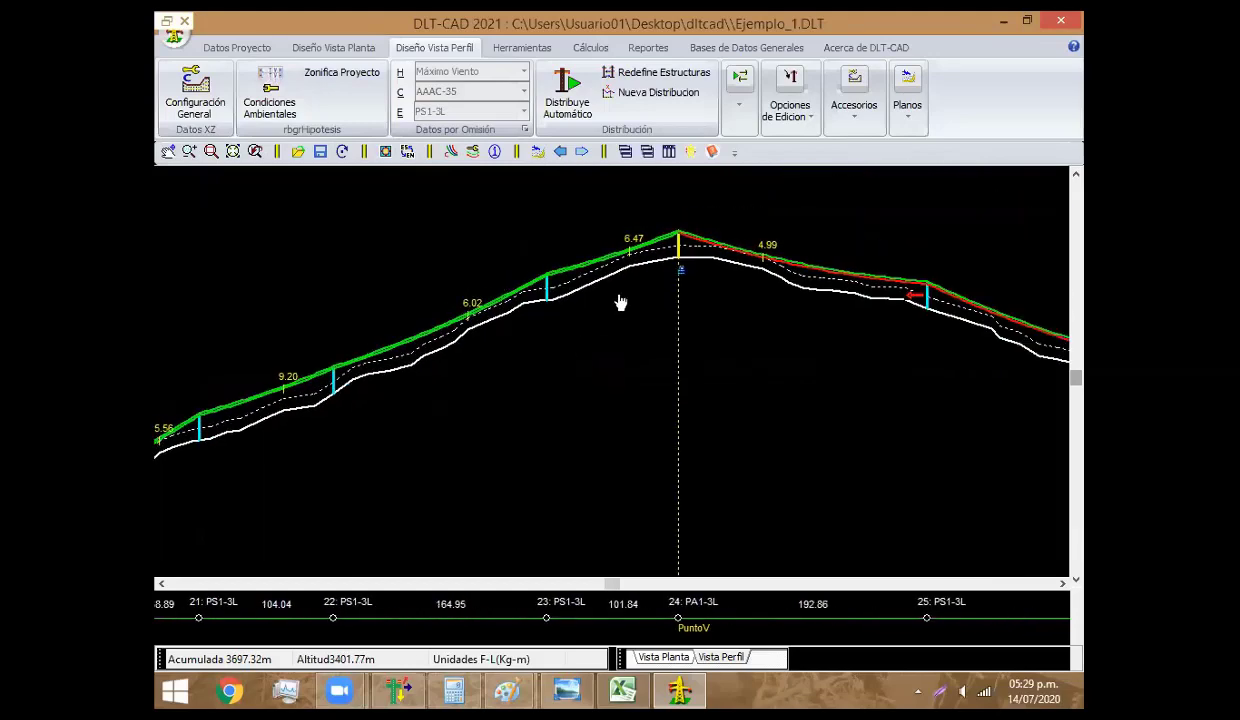
scroll(688, 382, "down", 4)
right_click(597, 280)
left_click(655, 325)
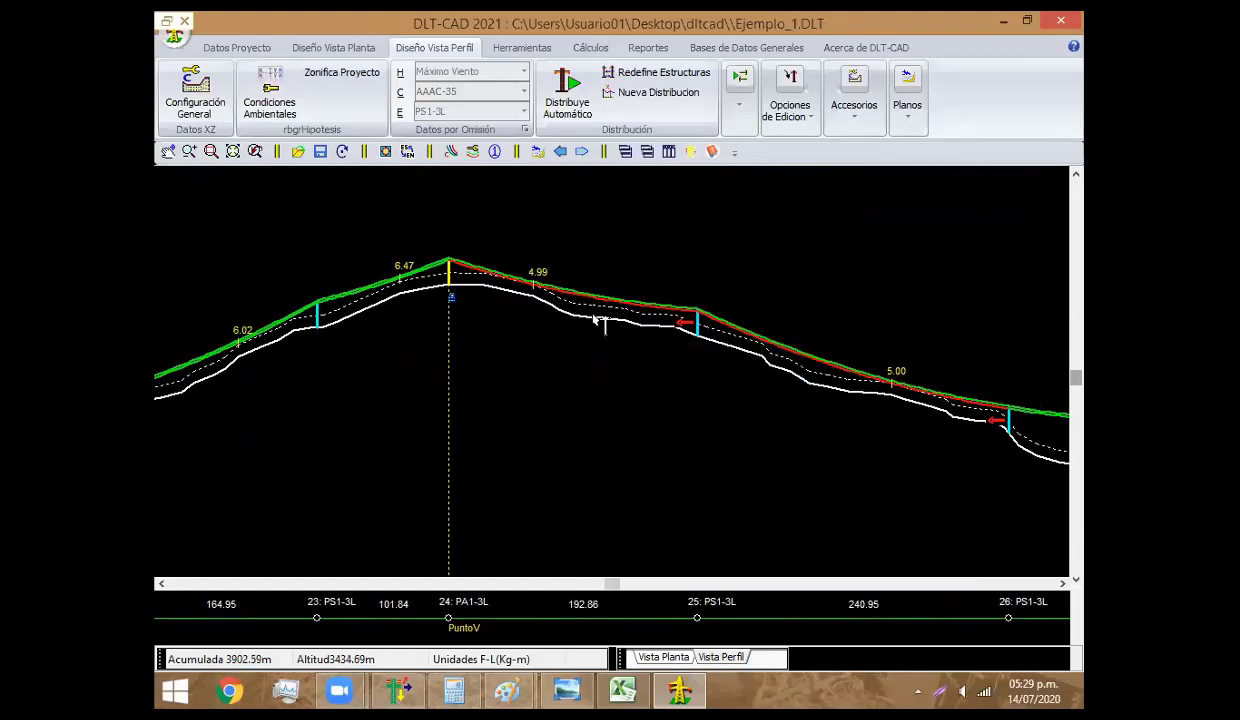
Insert a support lower on the slope and shift support 29 left, leaving a 603.27 m span
scroll(568, 330, "down", 2)
scroll(568, 330, "down", 1)
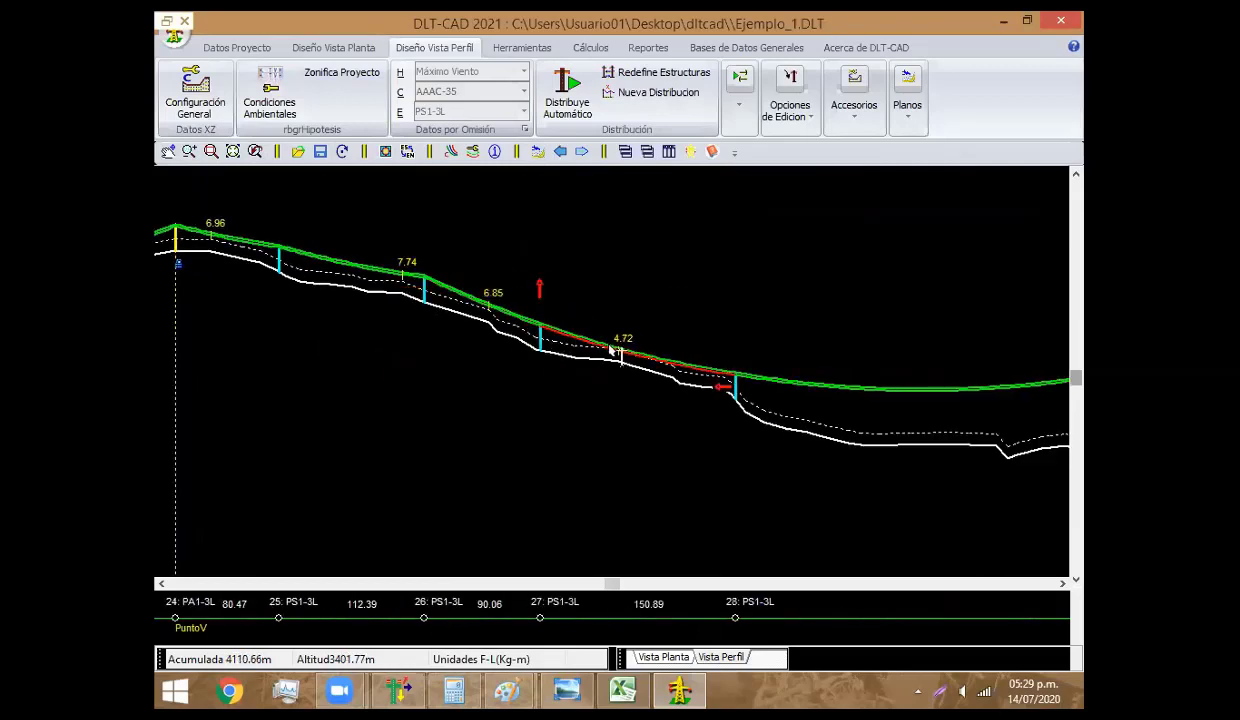
scroll(583, 370, "down", 1)
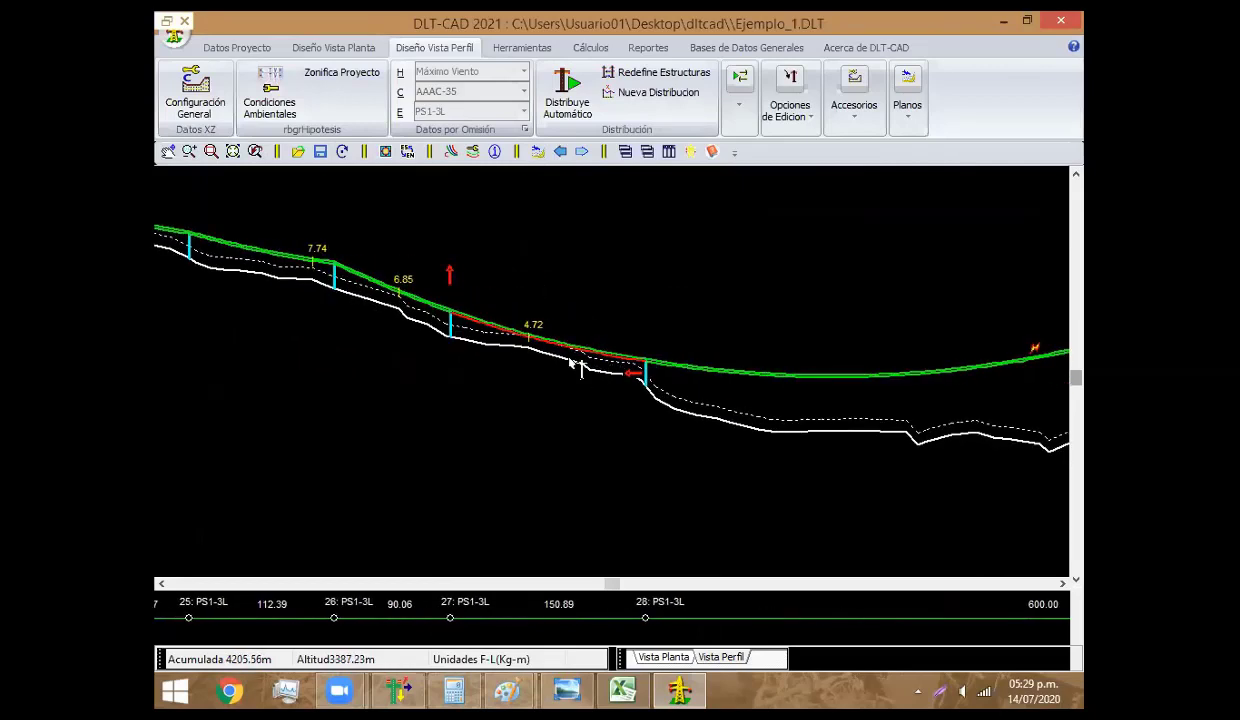
left_click(597, 374)
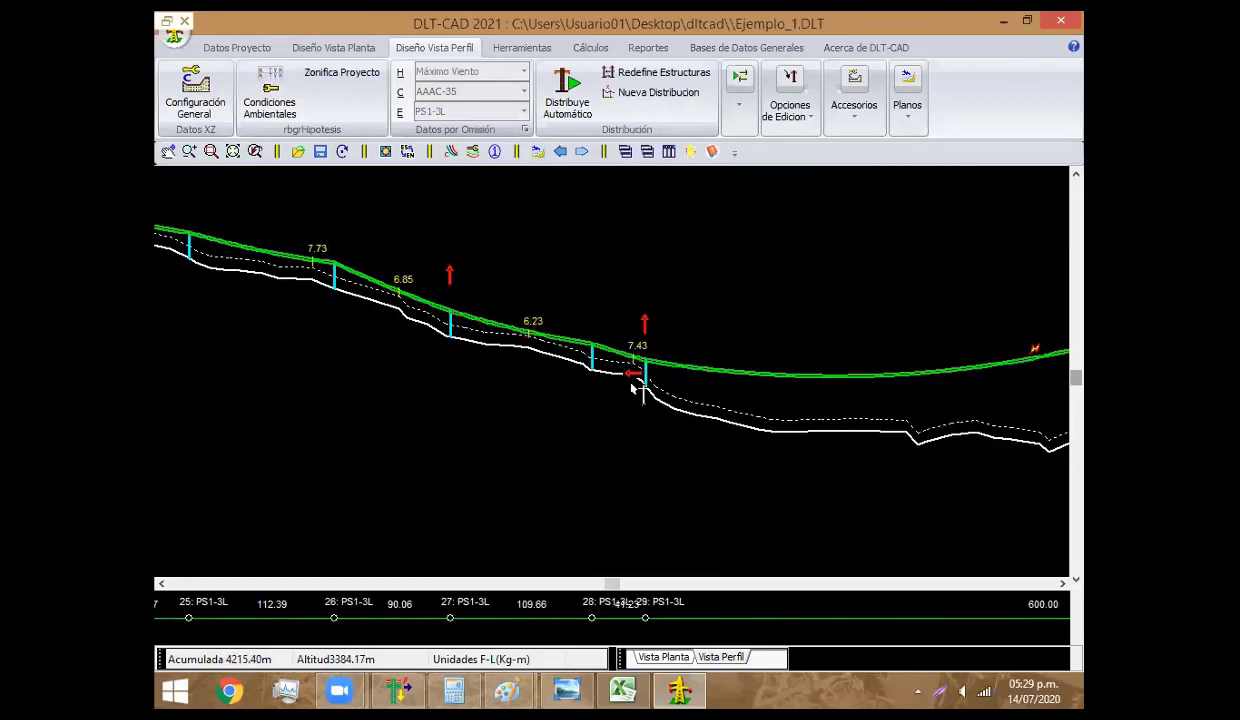
right_click(668, 348)
mouse_move(756, 463)
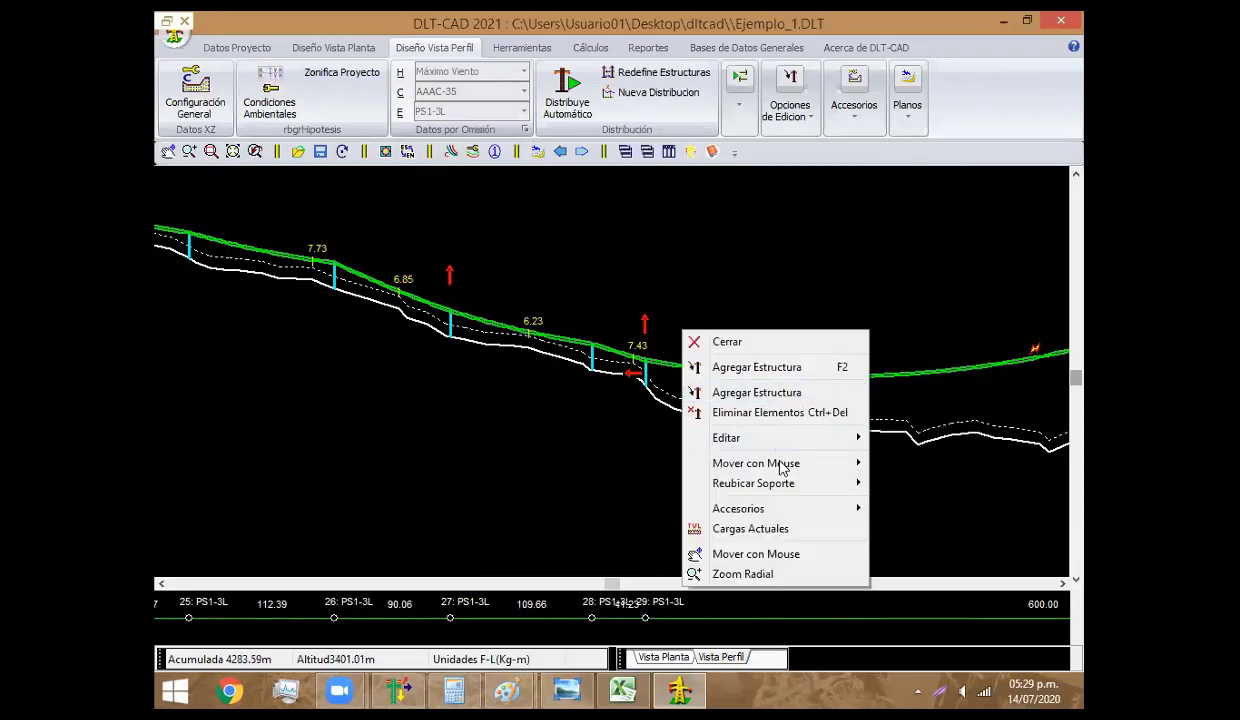
left_click(915, 463)
left_click_drag(645, 378, 640, 372)
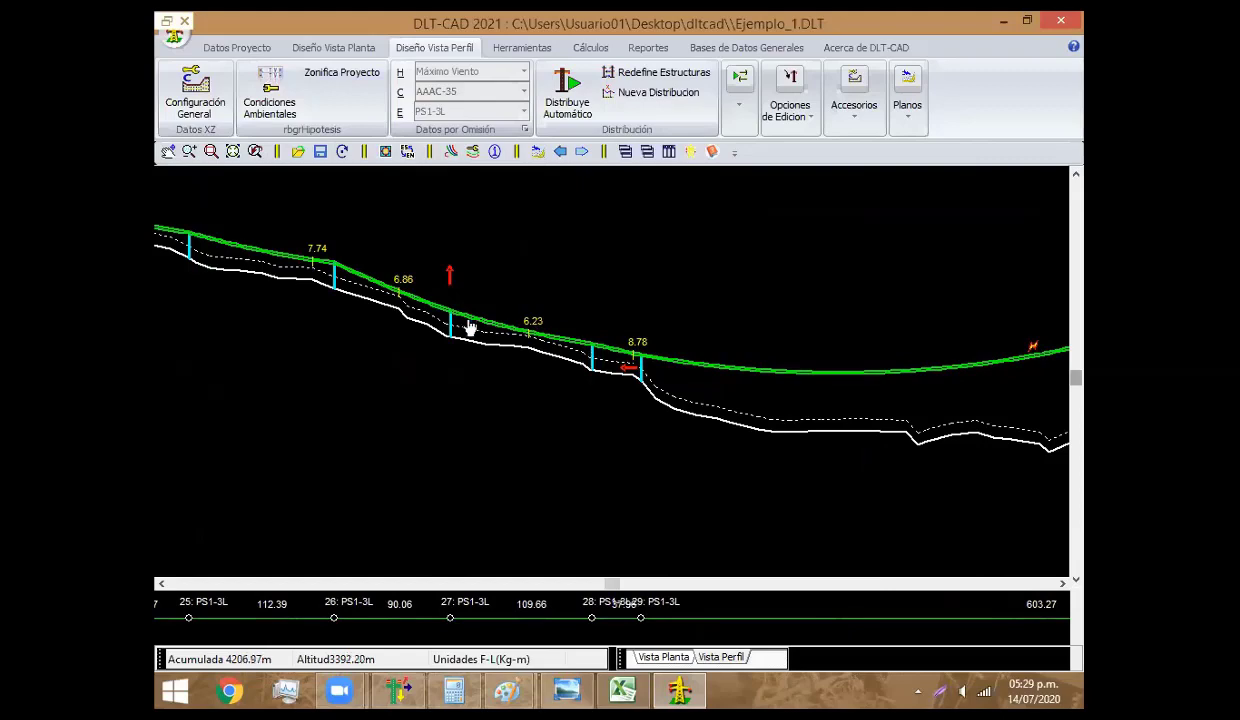
Make structure 27 a PR3-3L on a PCAC_13/300 pole
right_click(450, 325)
left_click(495, 278)
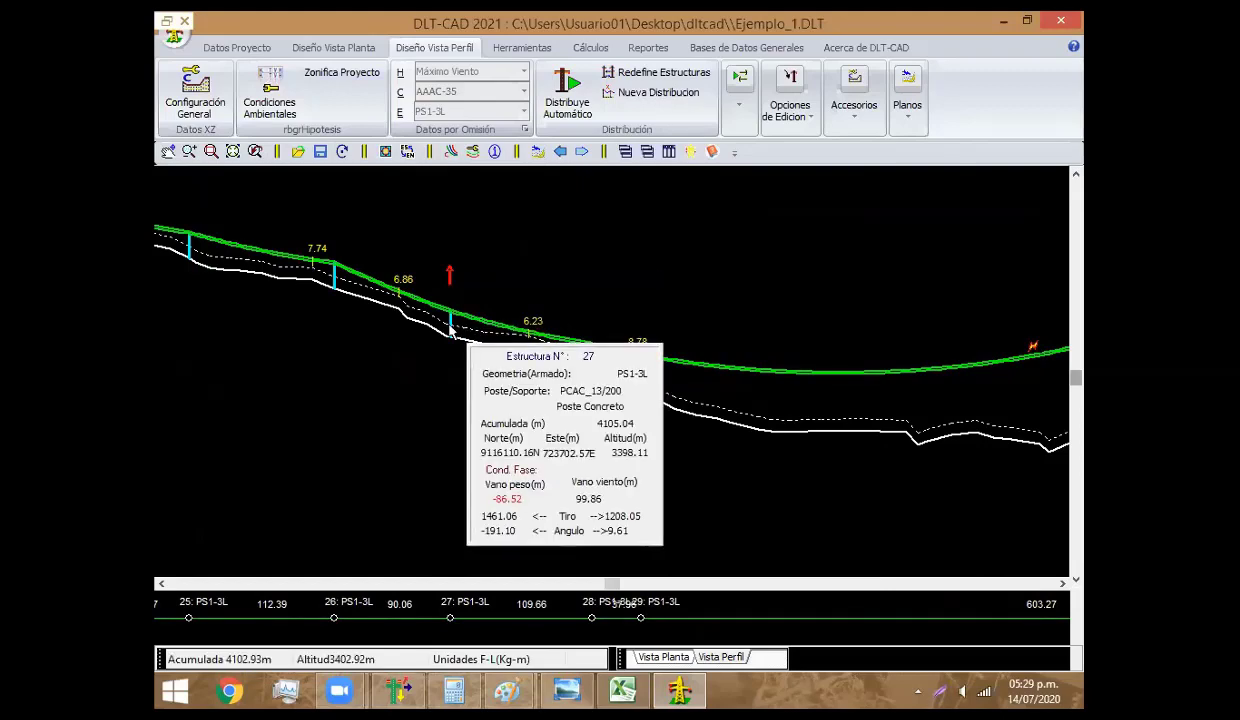
double_click(450, 318)
left_click(480, 214)
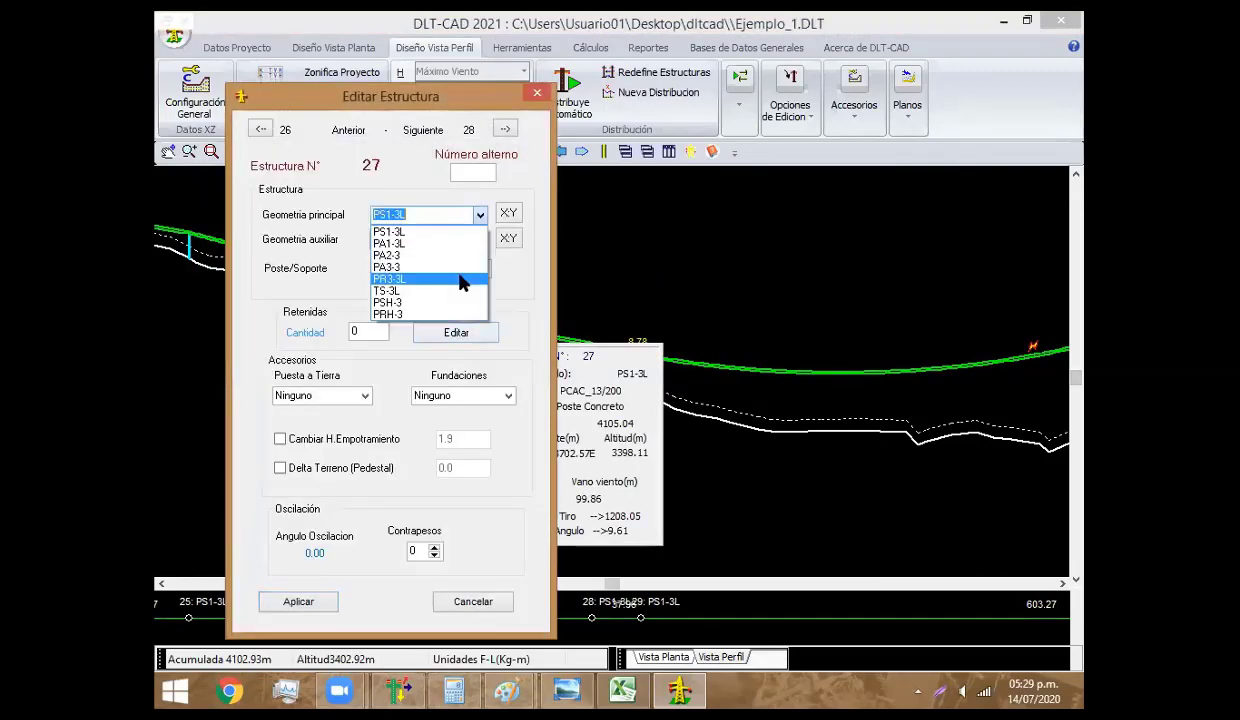
left_click(463, 280)
left_click(323, 604)
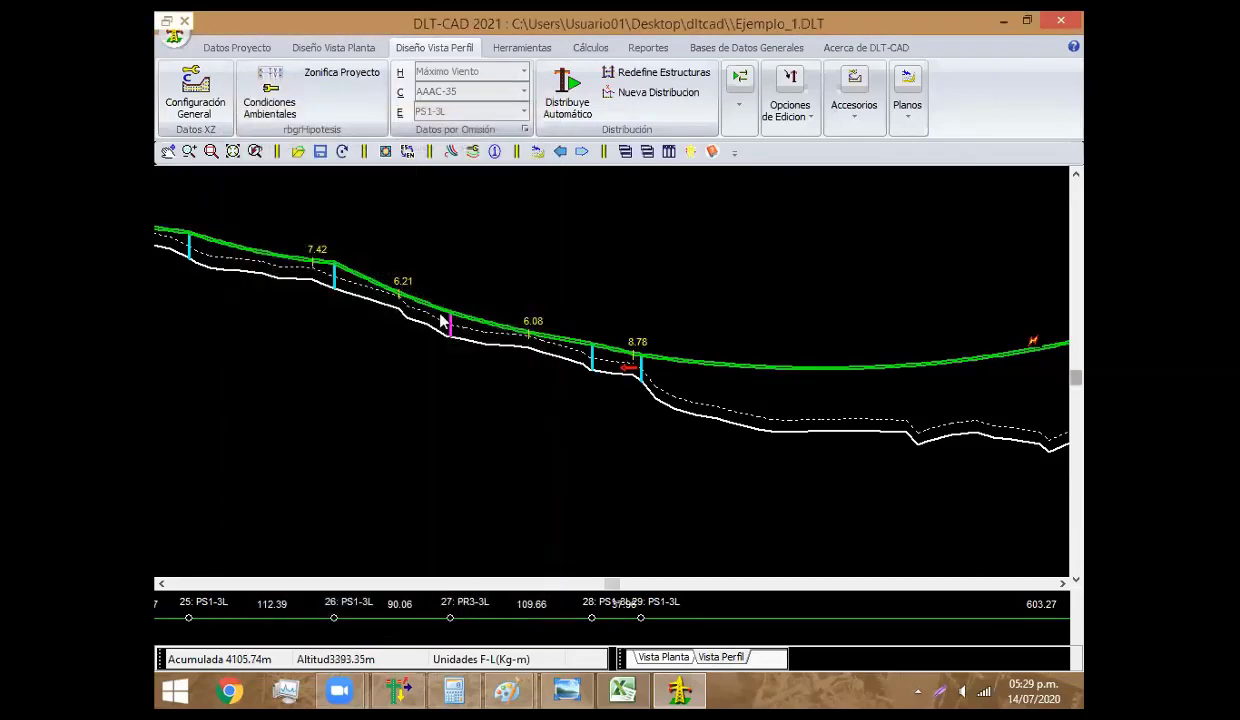
double_click(503, 282)
left_click(508, 292)
left_click(440, 318)
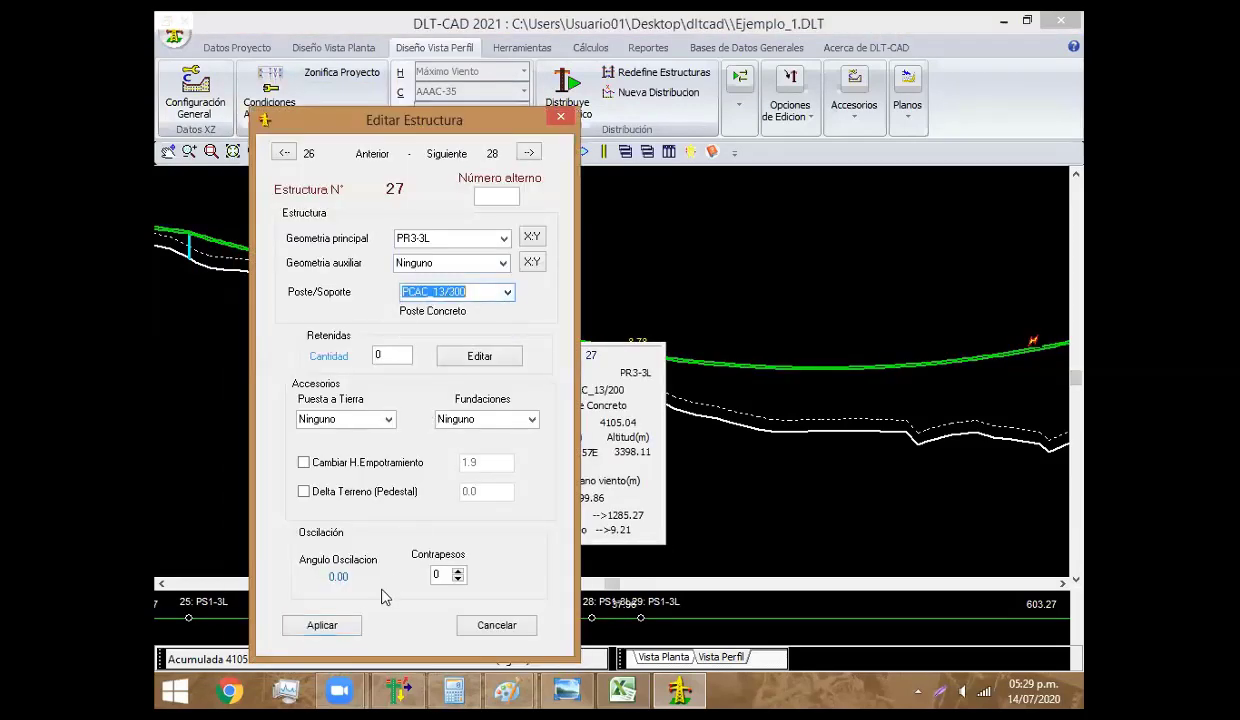
left_click(336, 625)
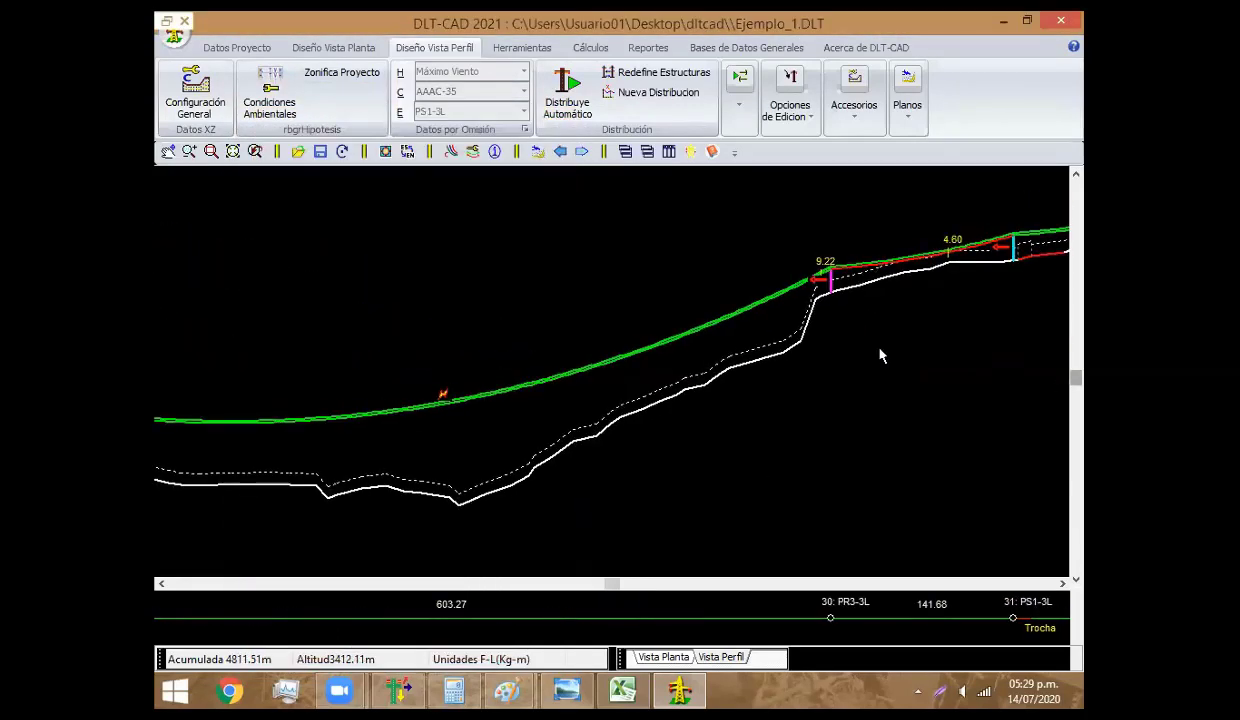
Set structure 29 to PSH-3 geometry with a PCAC_13/300 pole
double_click(287, 380)
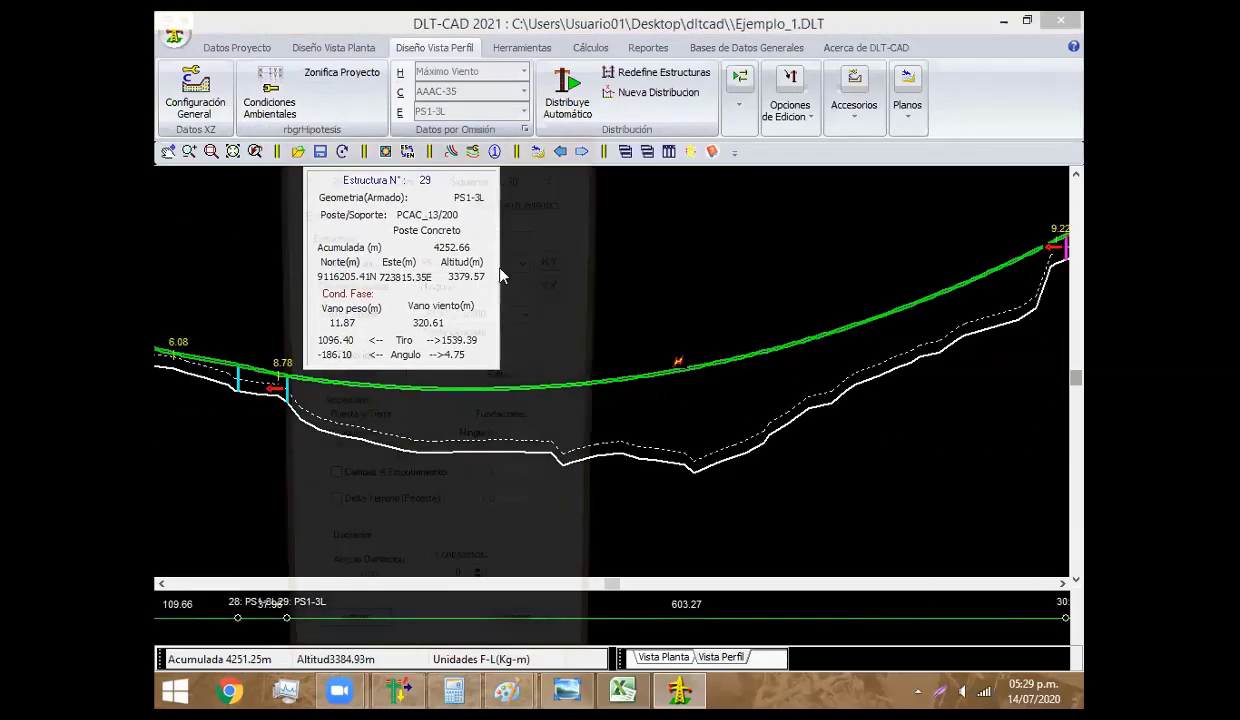
left_click(527, 262)
left_click(465, 347)
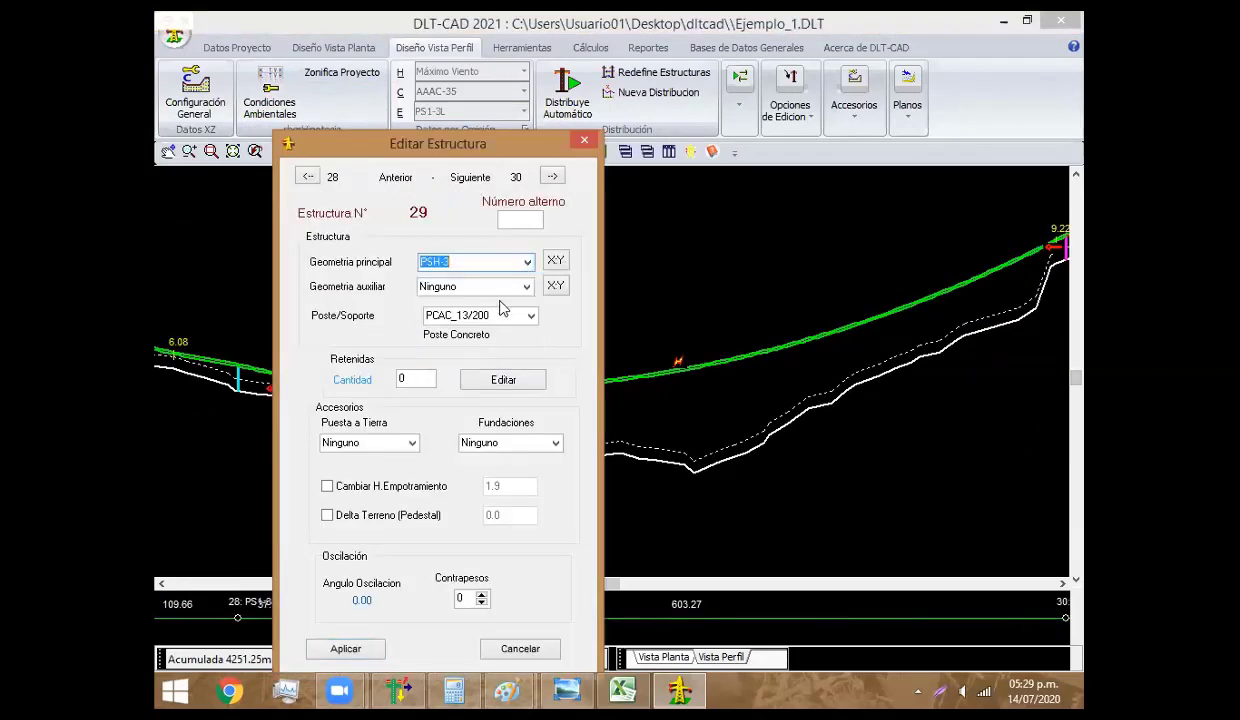
left_click(531, 315)
left_click(460, 340)
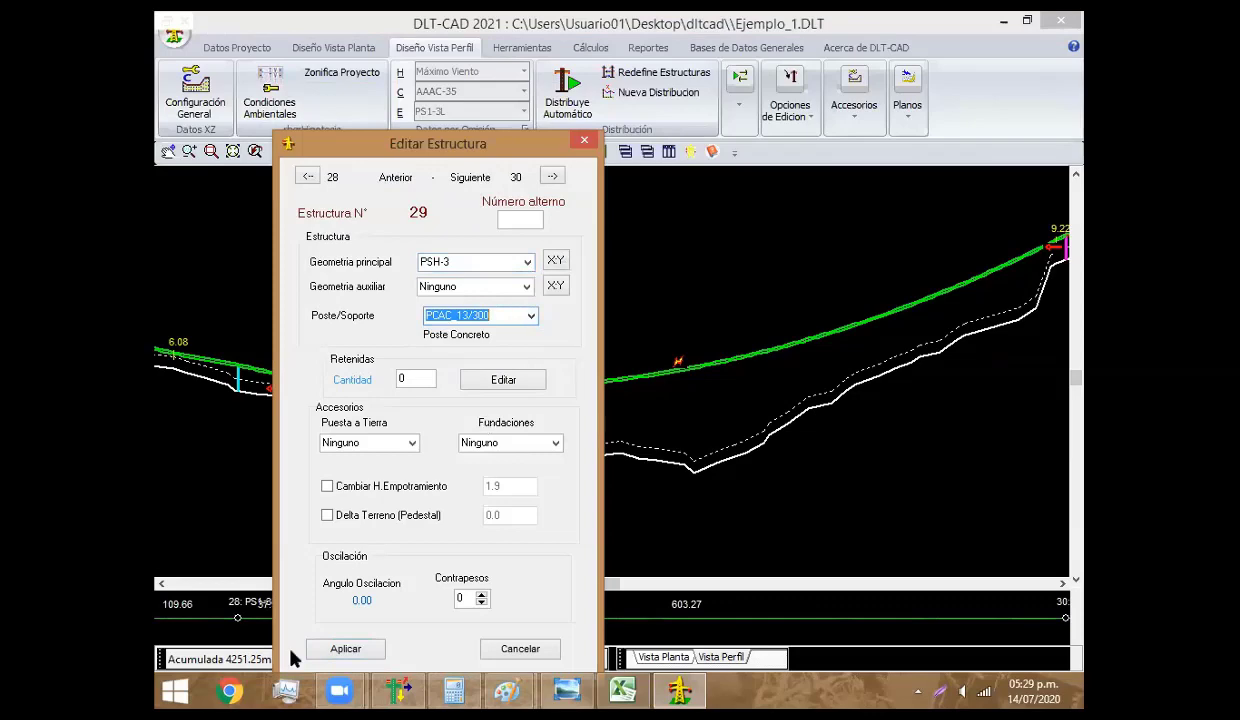
left_click(340, 650)
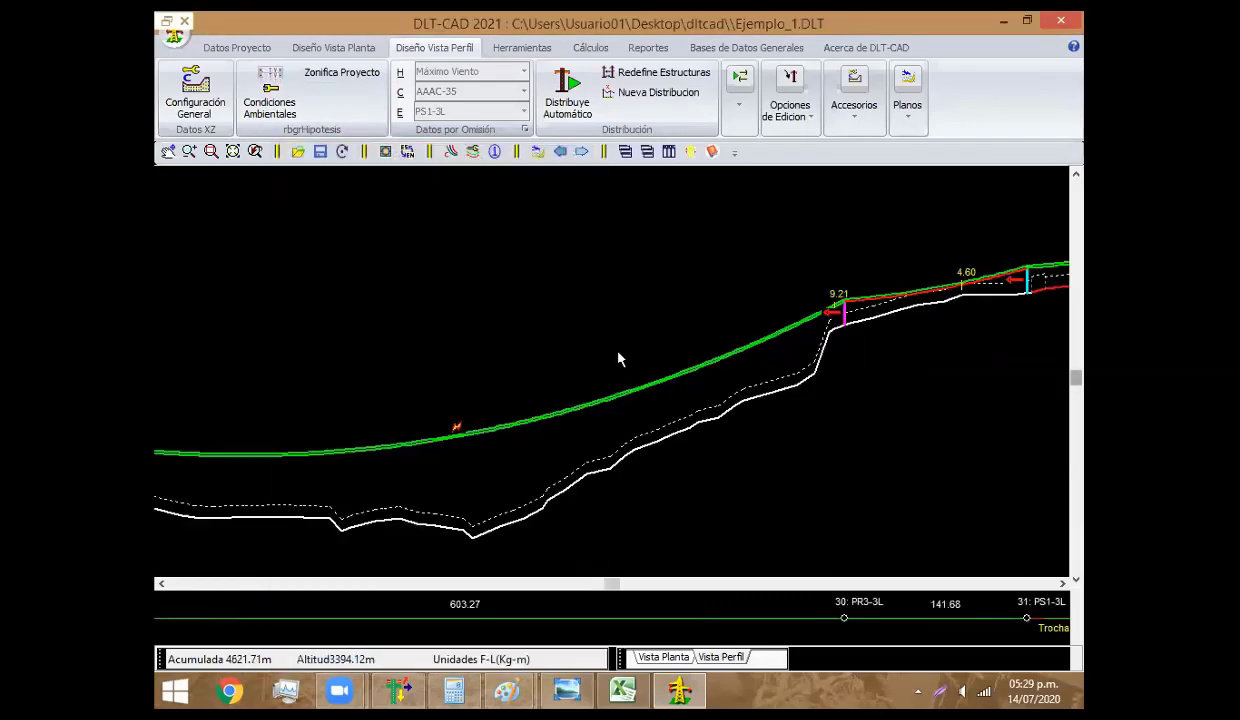
Set structure 30 to PRH-3 geometry, keeping the PCAC_13/300 pole
double_click(490, 305)
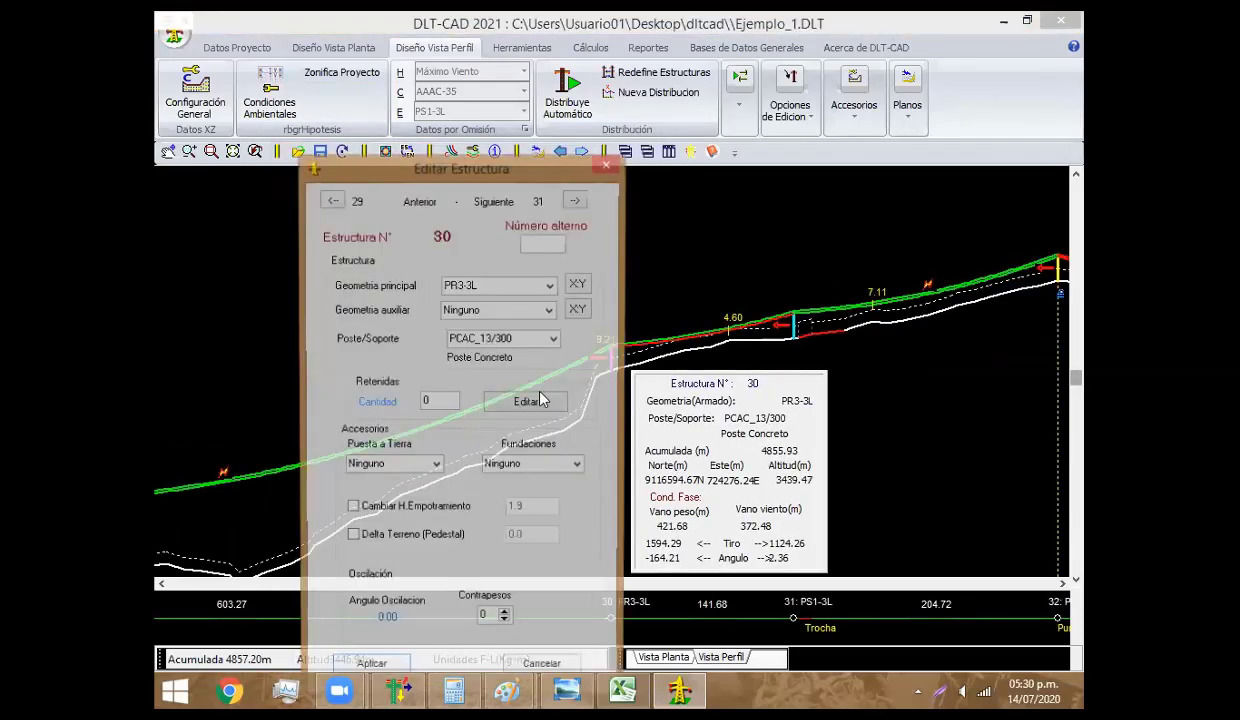
left_click(550, 285)
left_click(507, 385)
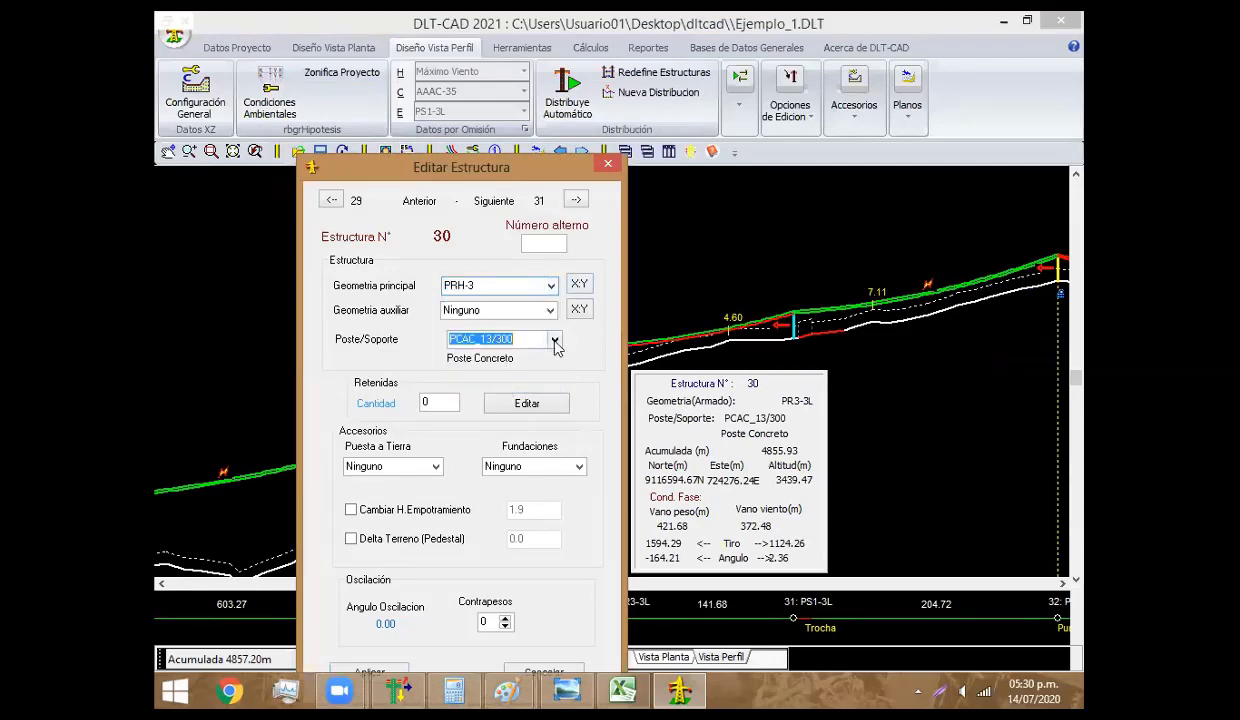
left_click(554, 340)
left_click(480, 352)
left_click(372, 673)
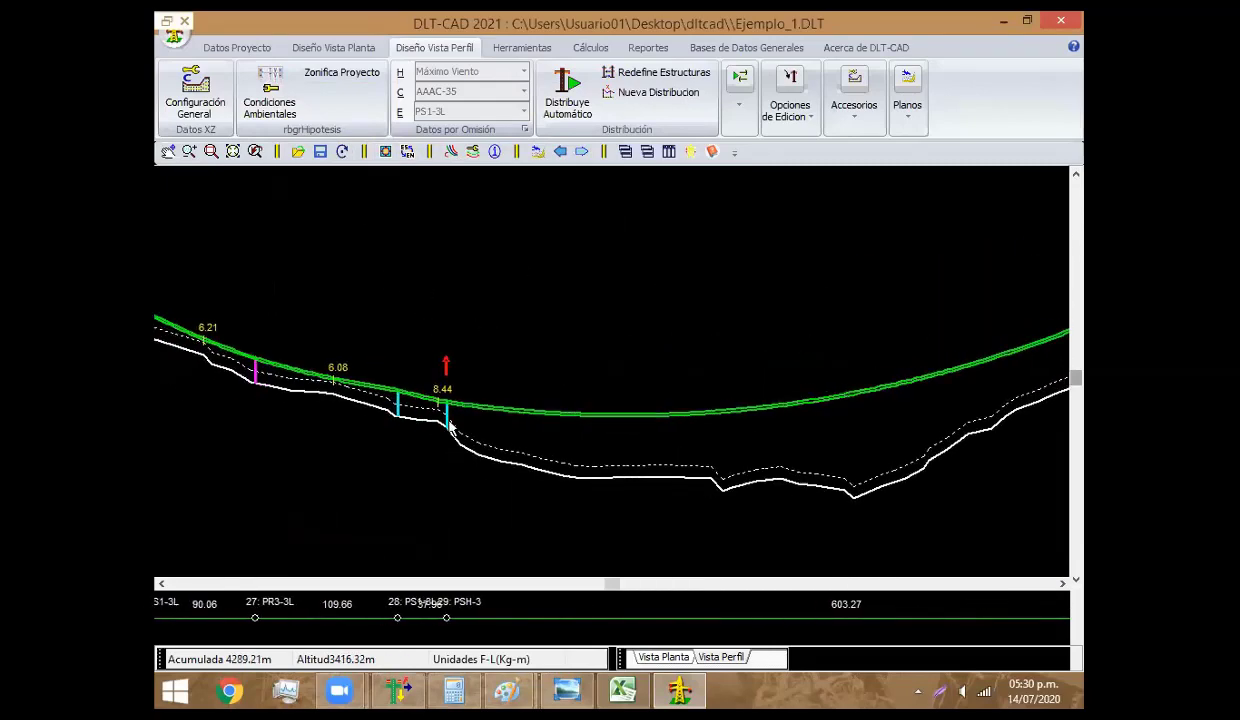
Delete structure 28 from the line profile
right_click(446, 360)
left_click(390, 404)
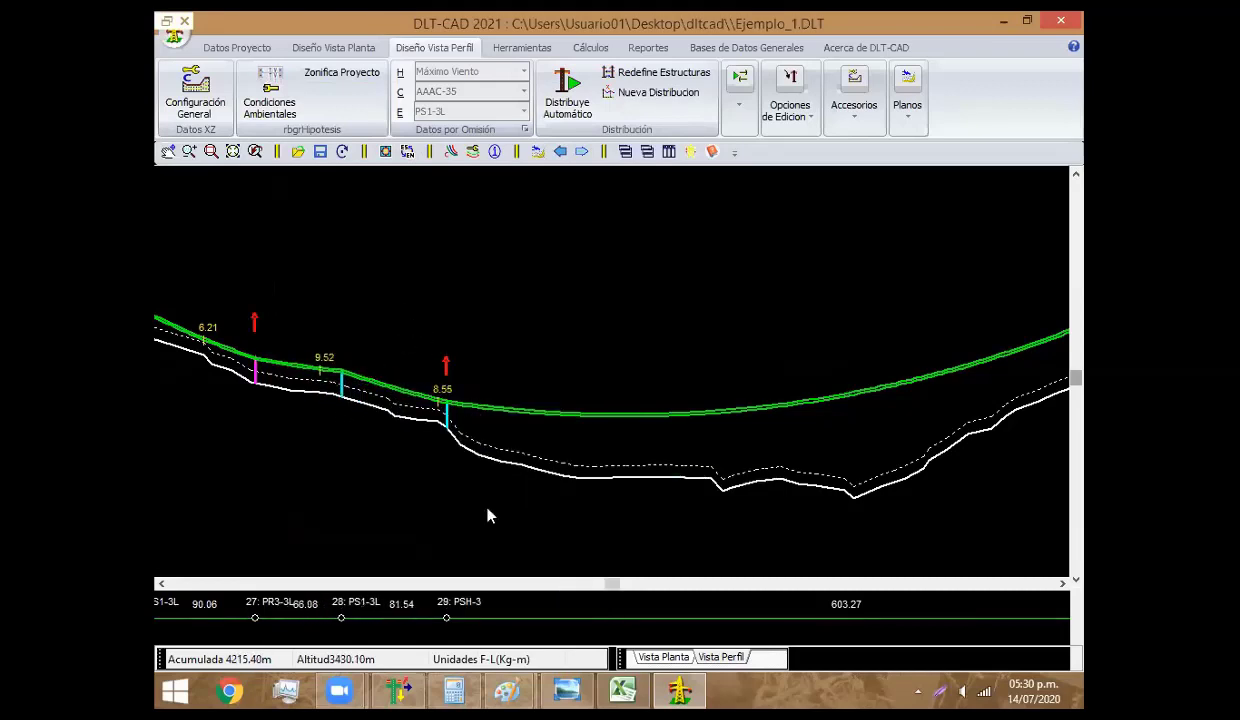
right_click(385, 298)
left_click(412, 389)
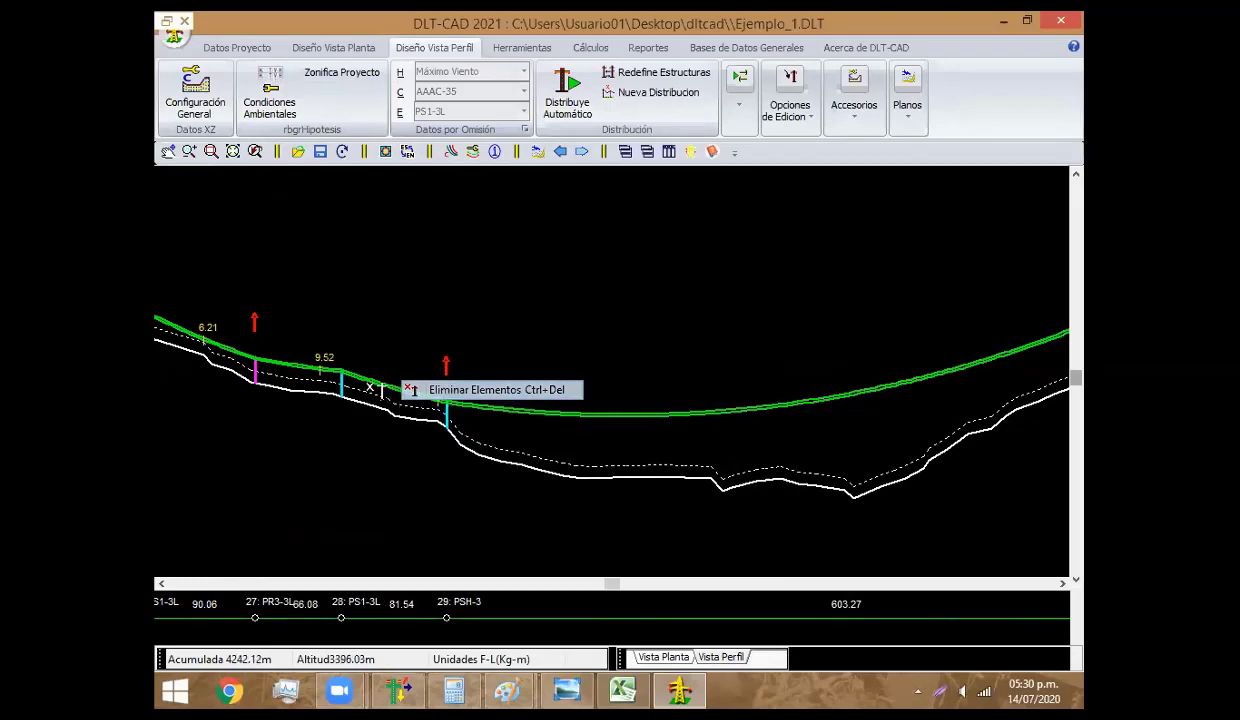
left_click(341, 380)
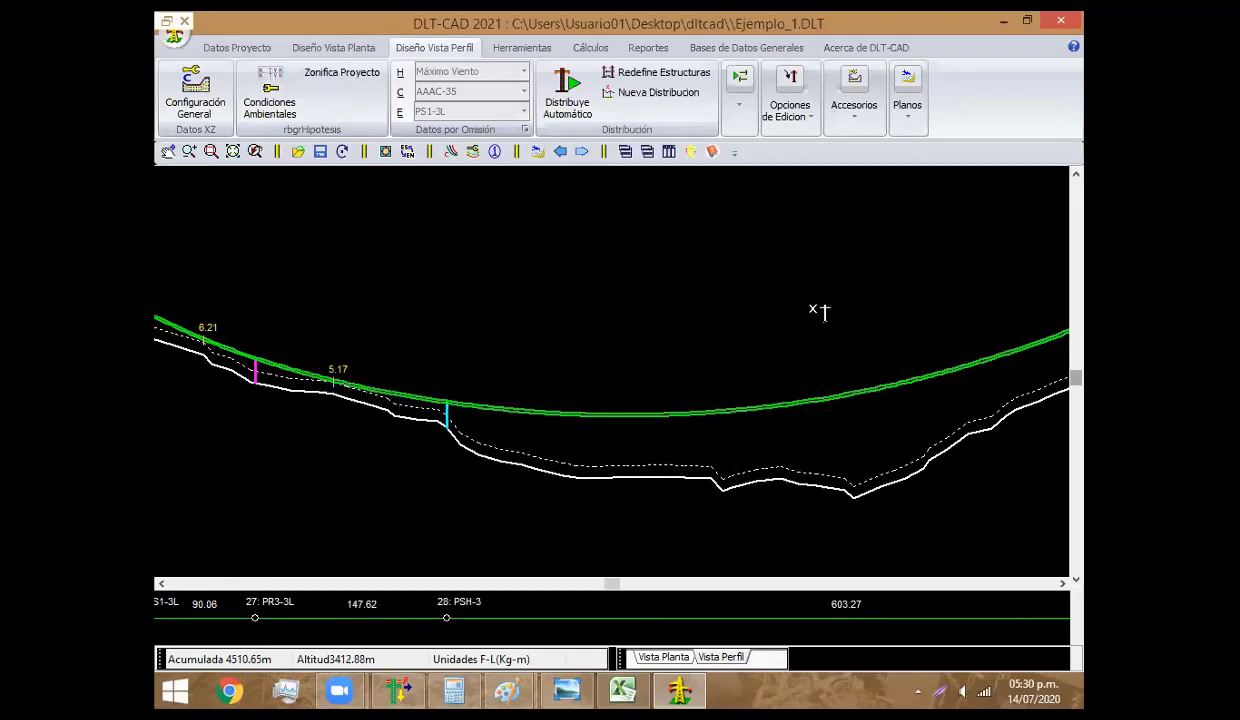
Drag structure 30 to the left along the profile
scroll(540, 415, "down", 2)
scroll(600, 380, "down", 2)
scroll(630, 330, "down", 2)
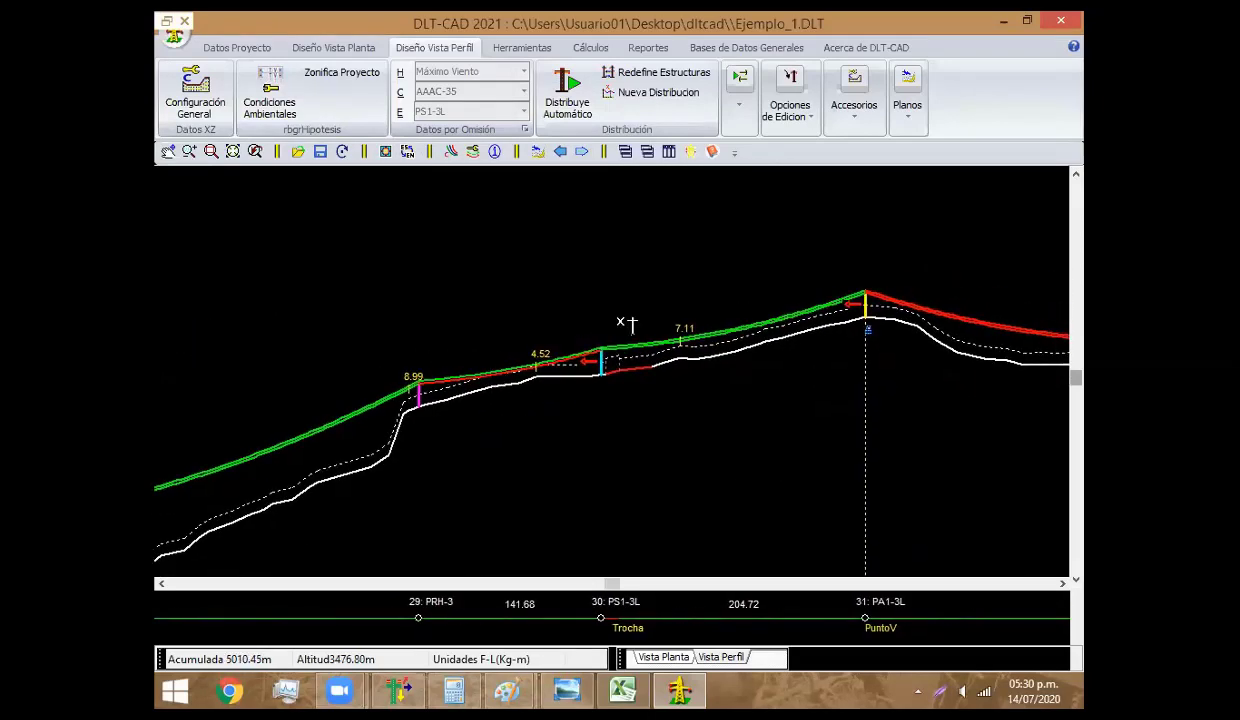
right_click(598, 307)
left_click(645, 319)
right_click(552, 285)
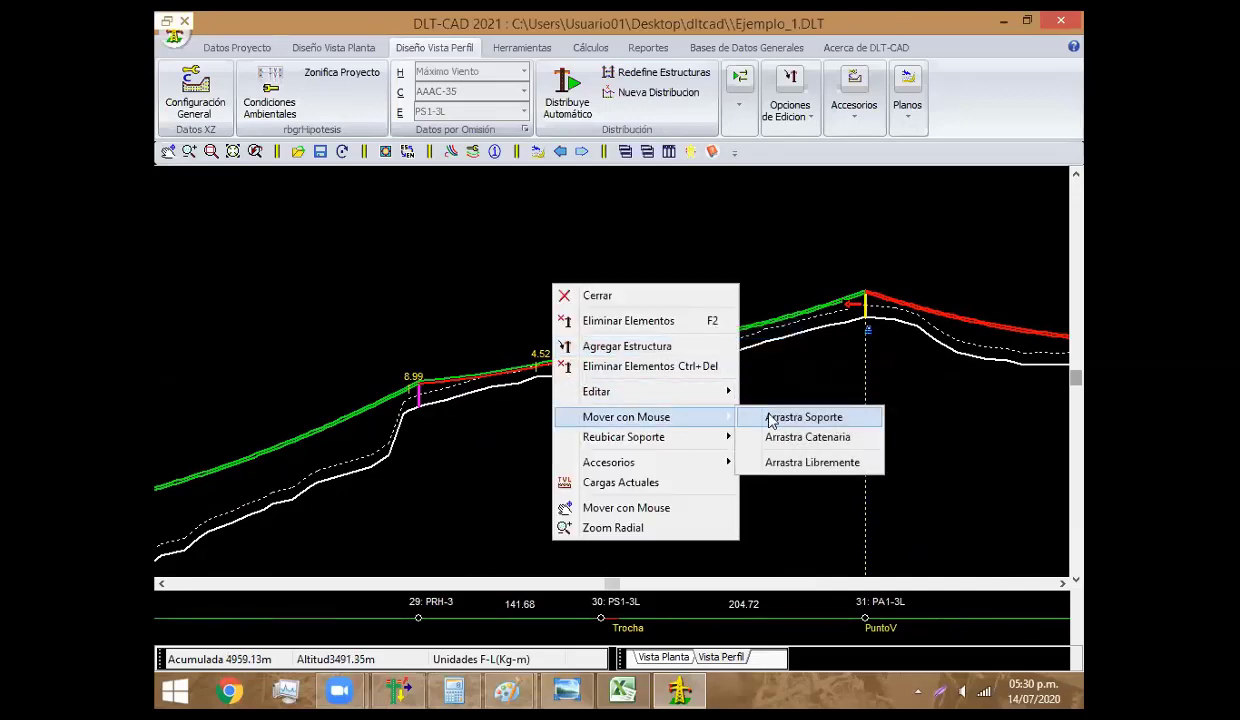
left_click(770, 418)
left_click(567, 372)
Insert new PS1-3L supports 31, 33, 35 and 37 along the downhill spans
right_click(675, 345)
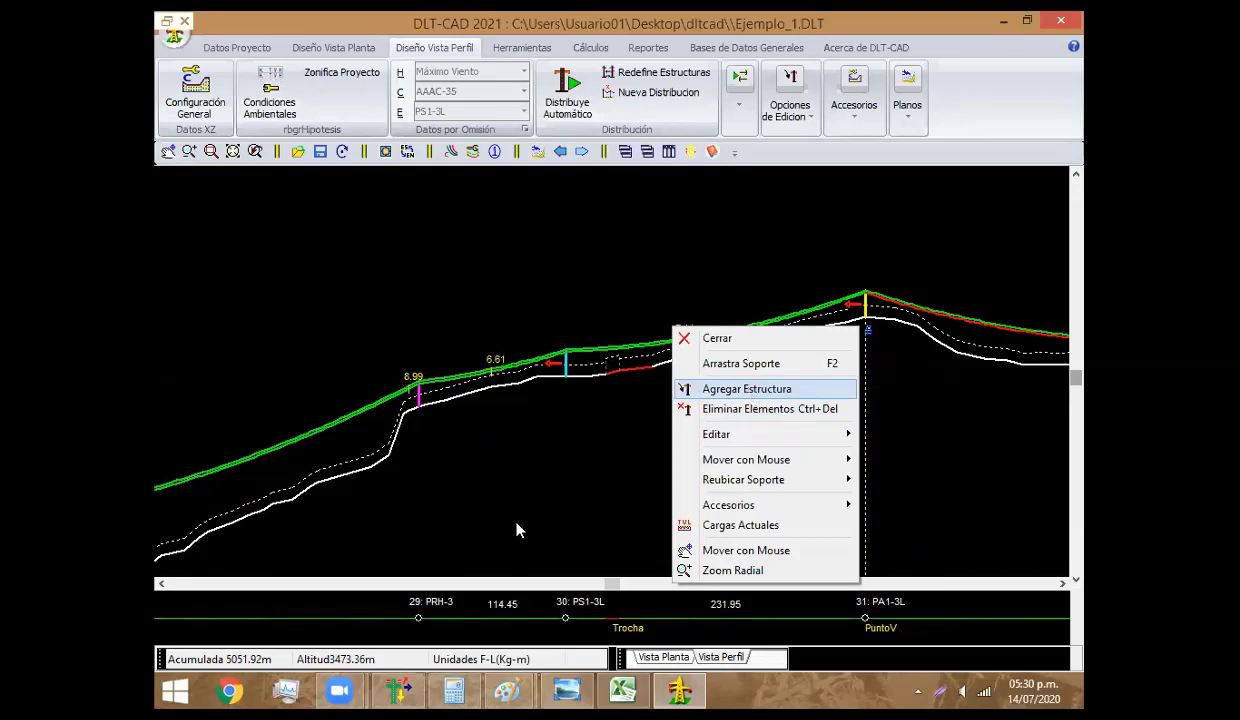
left_click(745, 388)
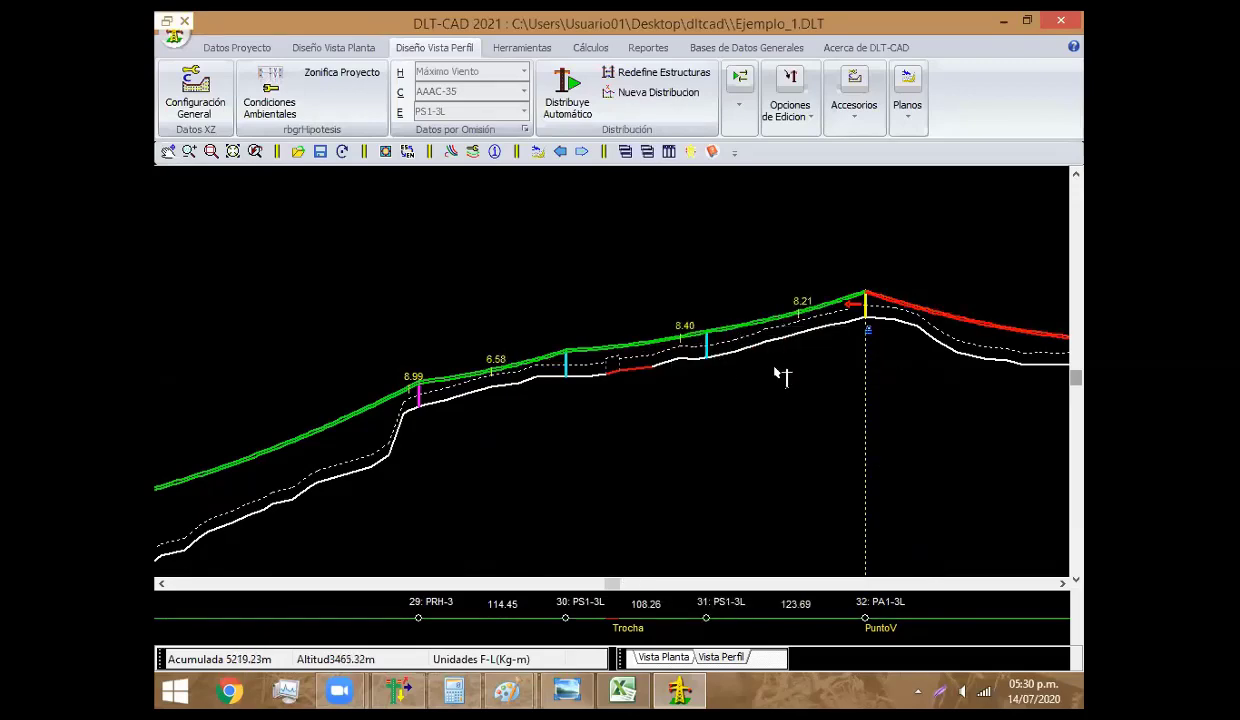
scroll(598, 377, "down", 3)
scroll(685, 385, "down", 1)
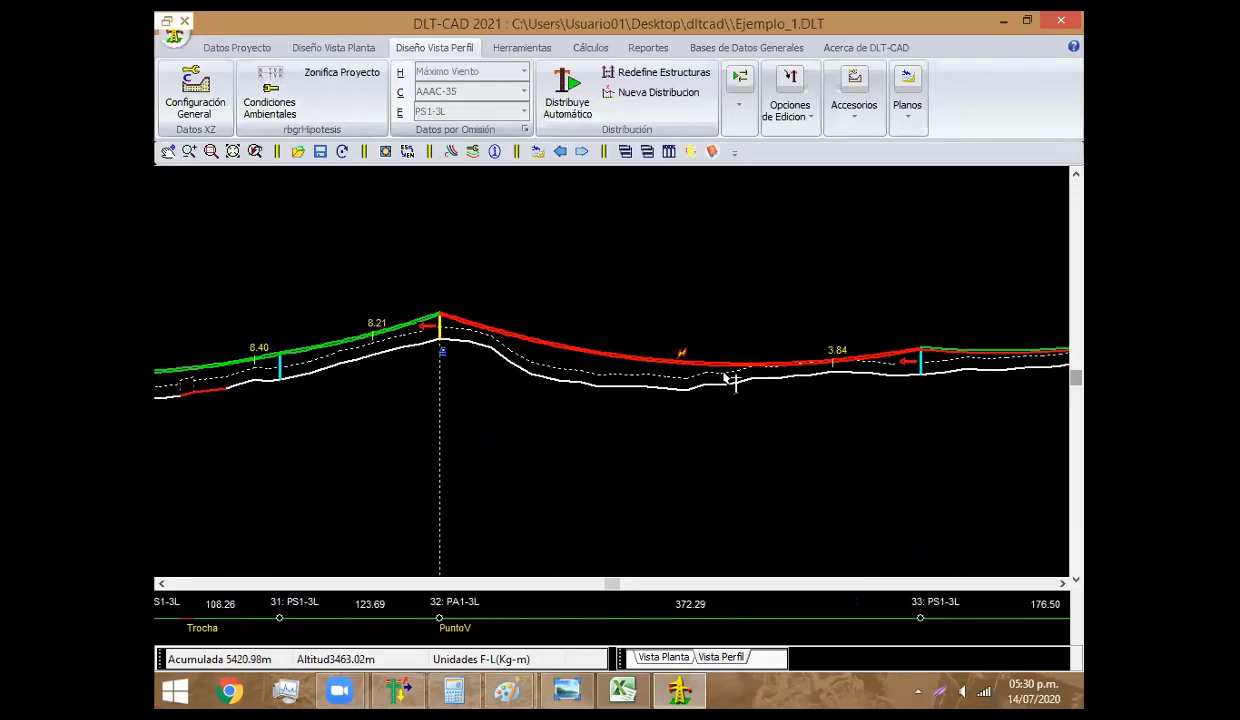
left_click(752, 375)
scroll(688, 383, "down", 1)
scroll(620, 405, "down", 3)
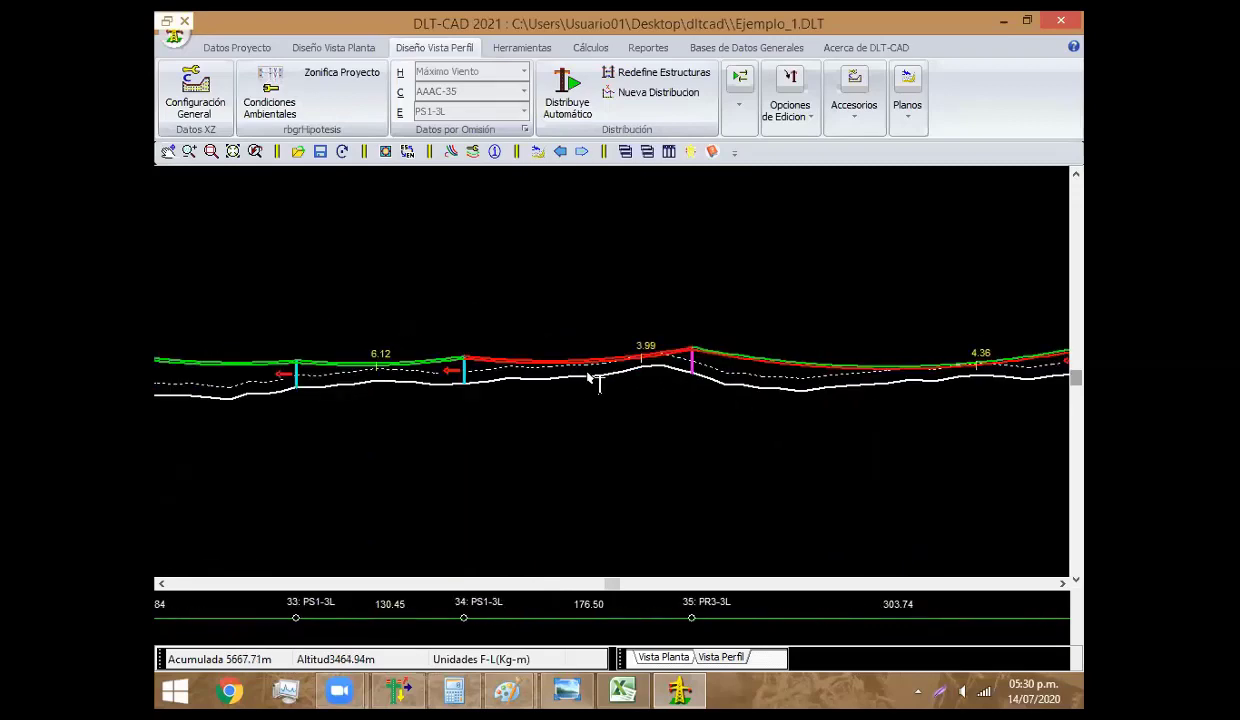
left_click(580, 362)
scroll(700, 405, "down", 2)
left_click(684, 349)
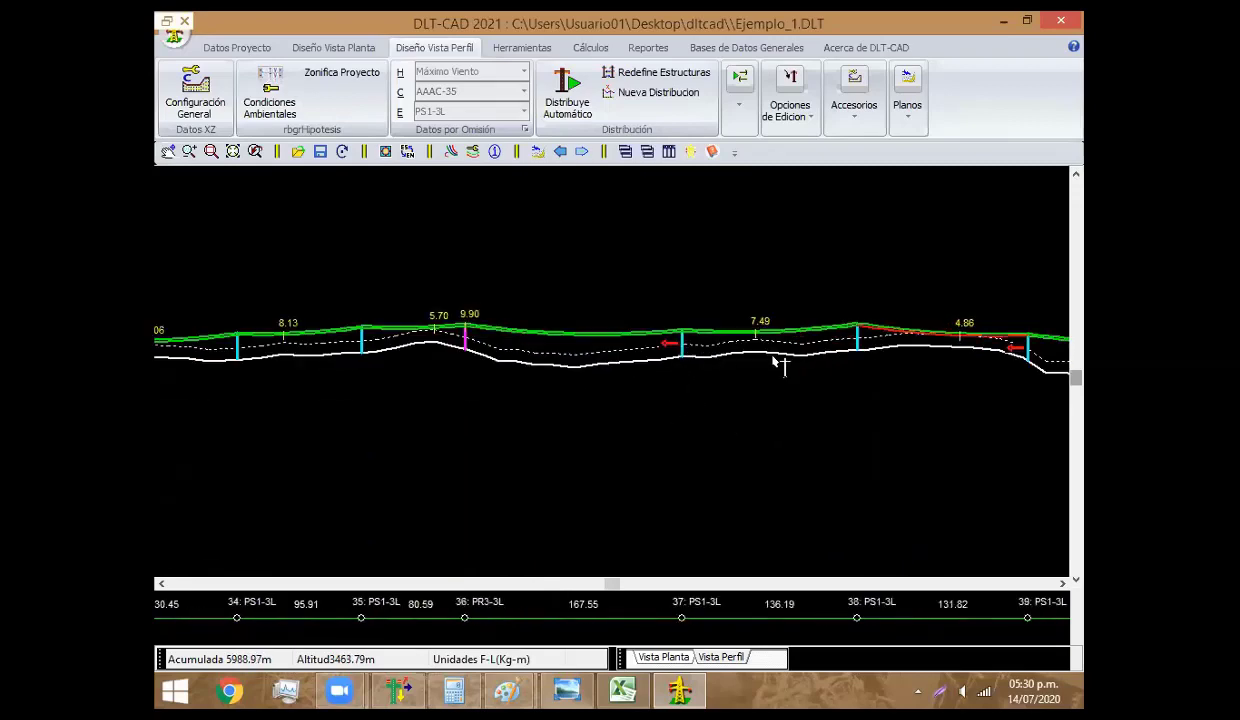
scroll(780, 360, "down", 2)
Drag a support to a new position further along the line
right_click(855, 333)
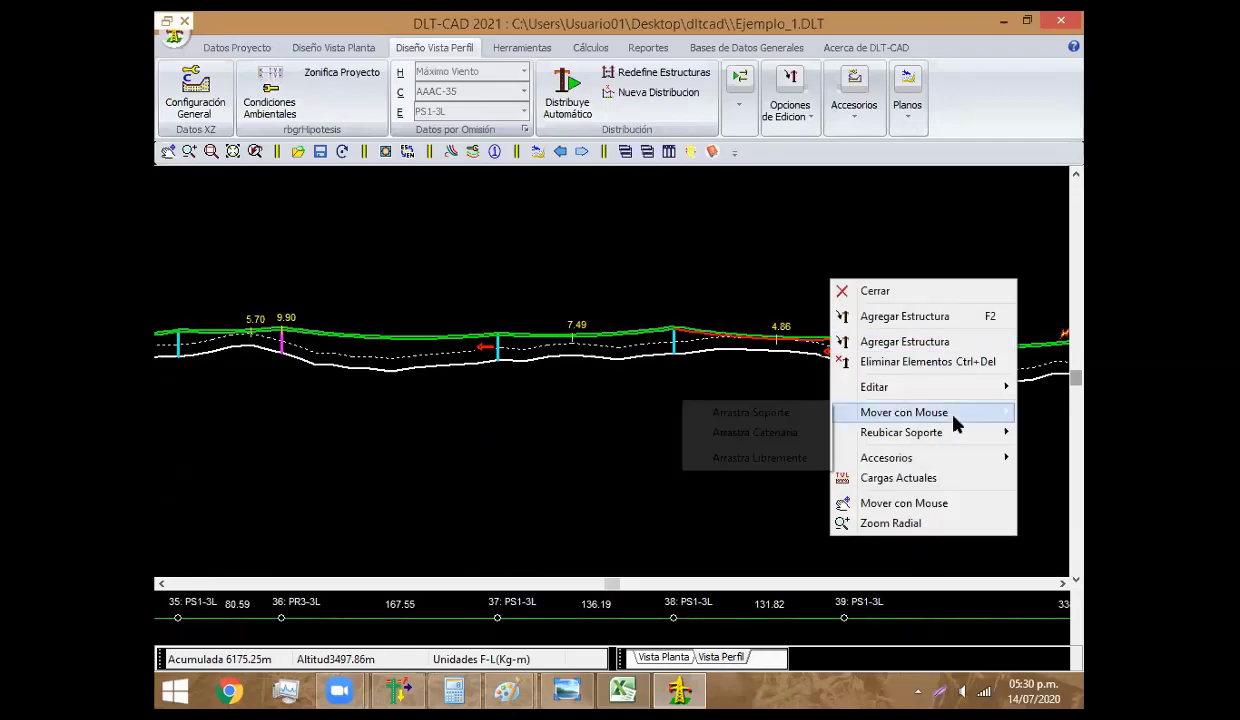
left_click(750, 411)
left_click(832, 352)
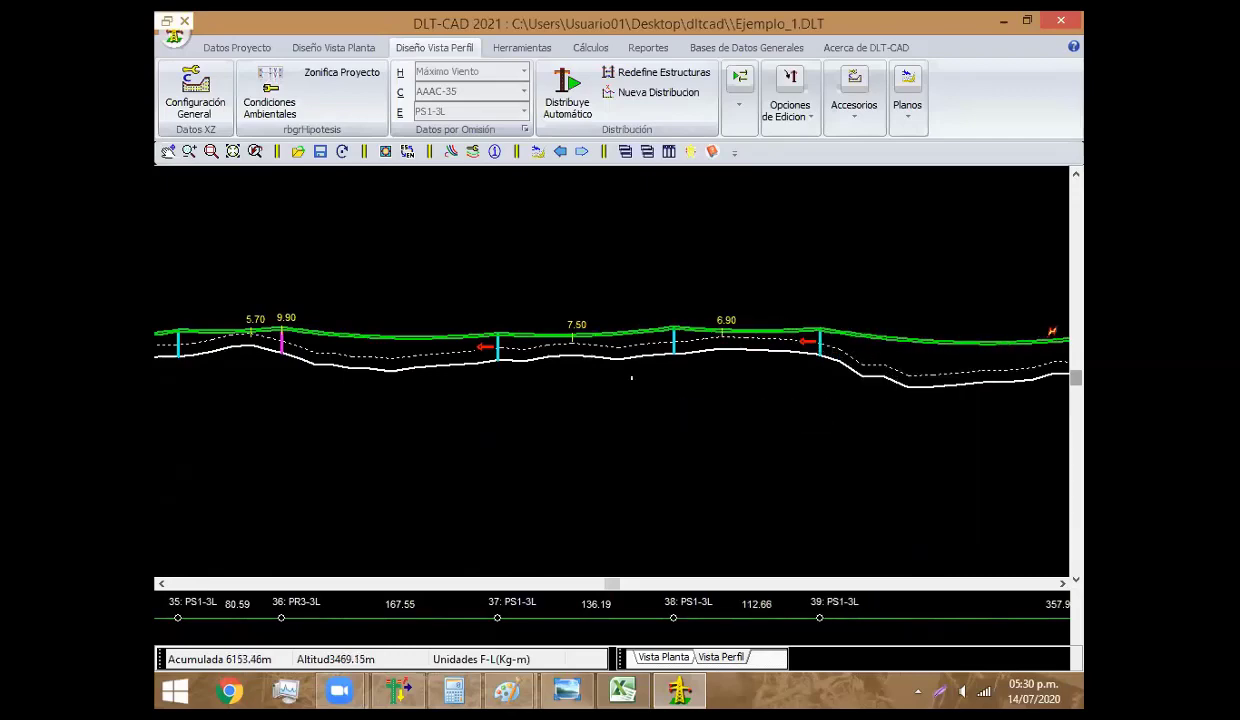
scroll(523, 368, "up", 5)
scroll(729, 360, "up", 4)
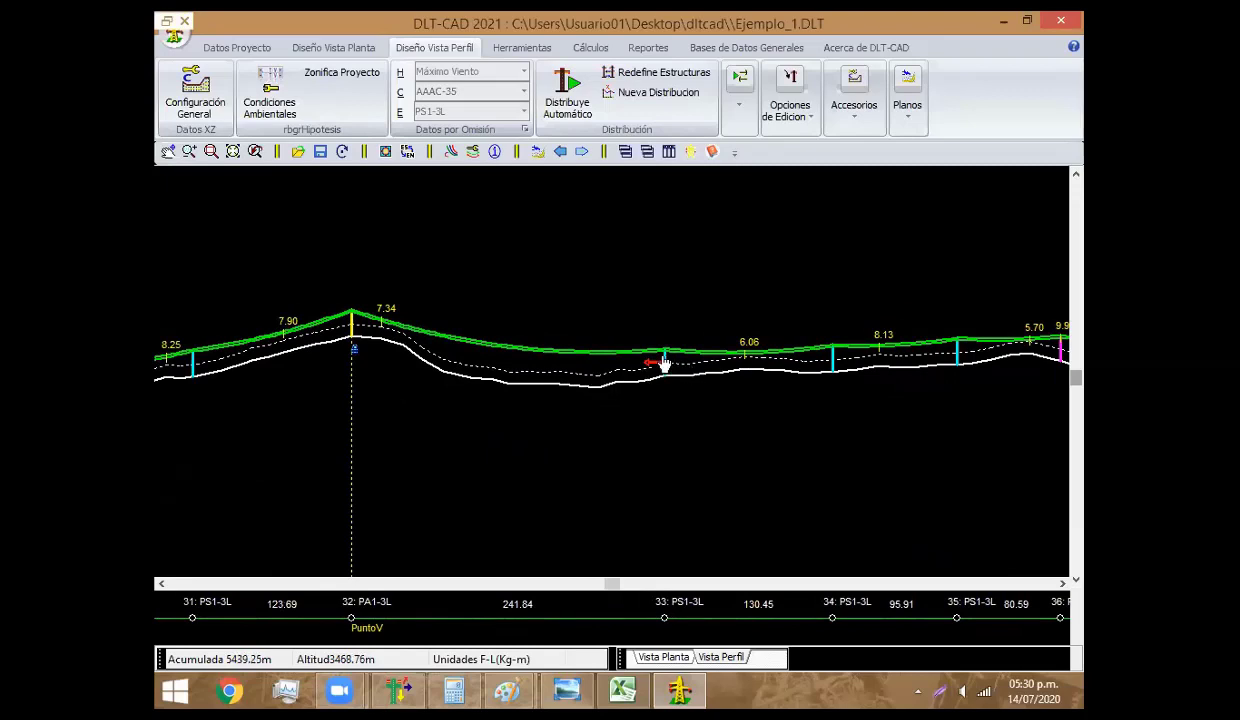
Insert new supports between 33 and 34 and in the span after 38
right_click(663, 342)
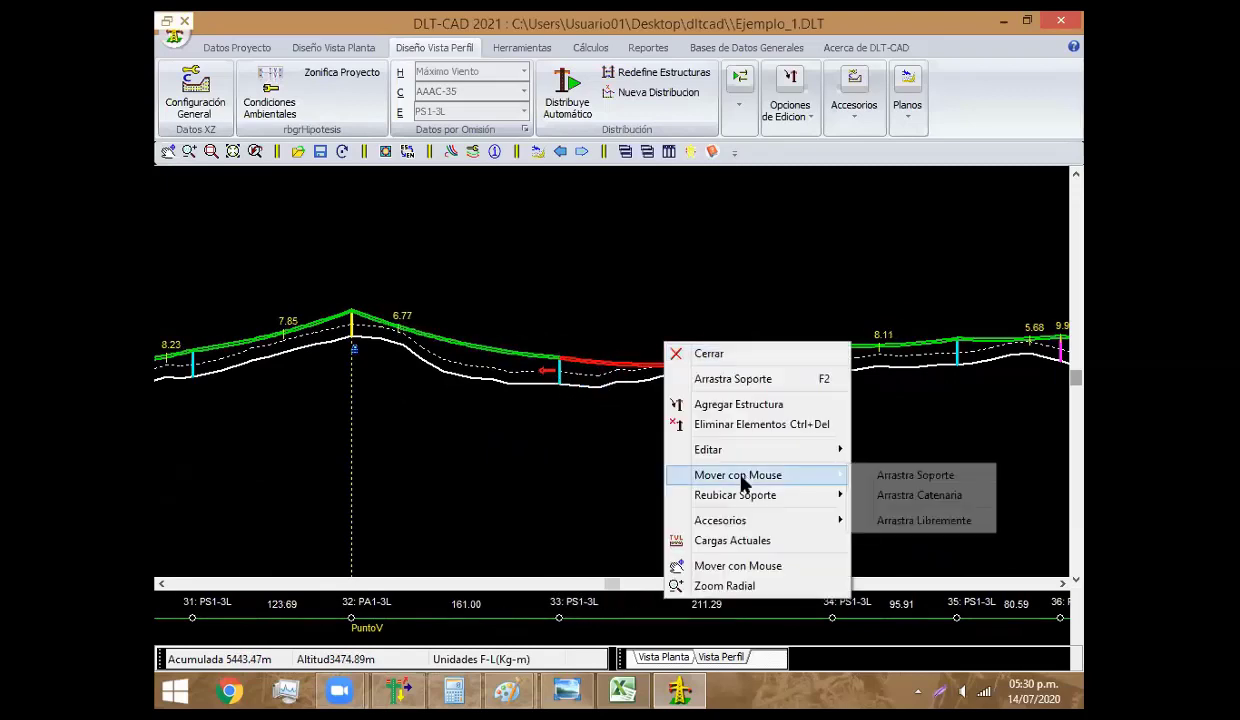
left_click(766, 403)
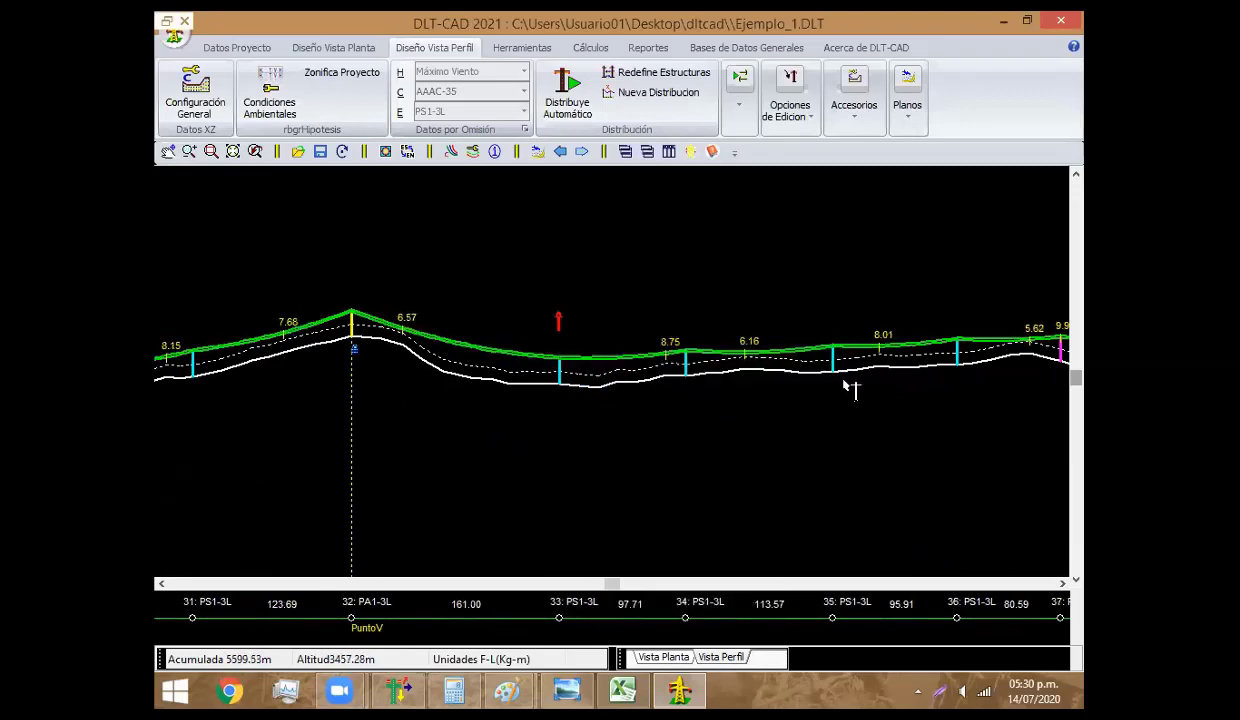
scroll(752, 373, "down", 3)
scroll(752, 373, "down", 4)
scroll(600, 405, "down", 3)
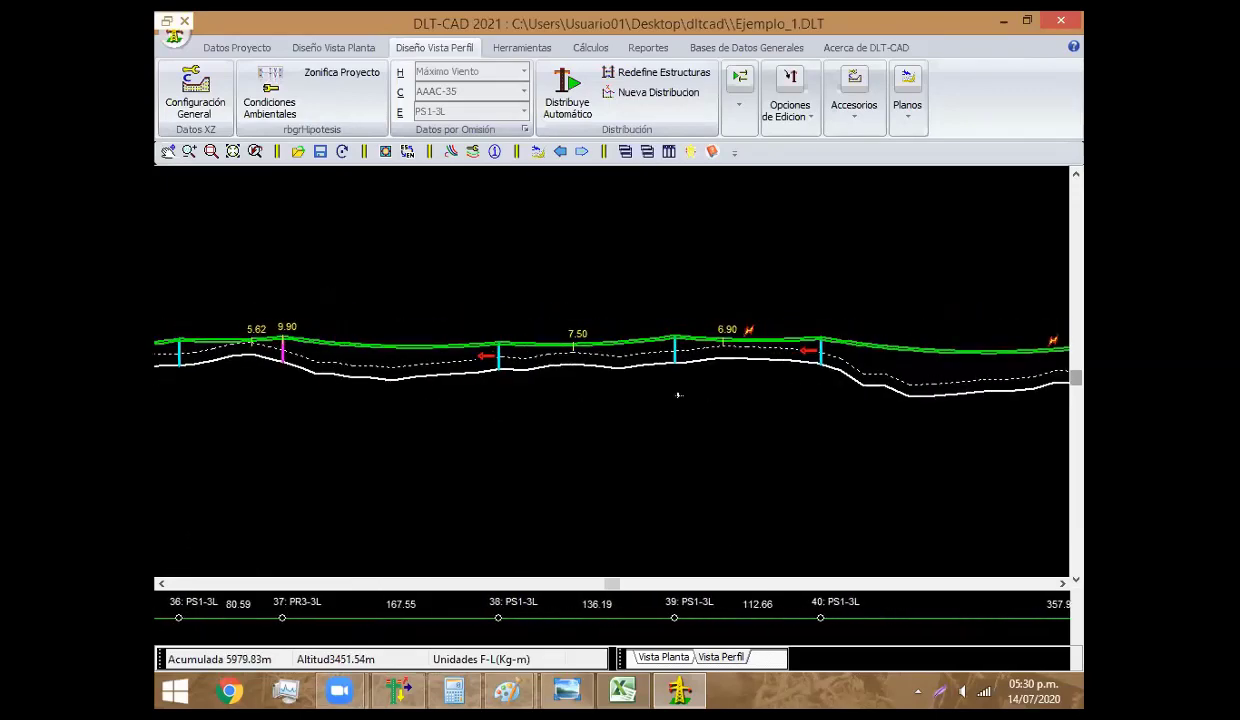
middle_click_drag(537, 370, 572, 375)
left_click(610, 364)
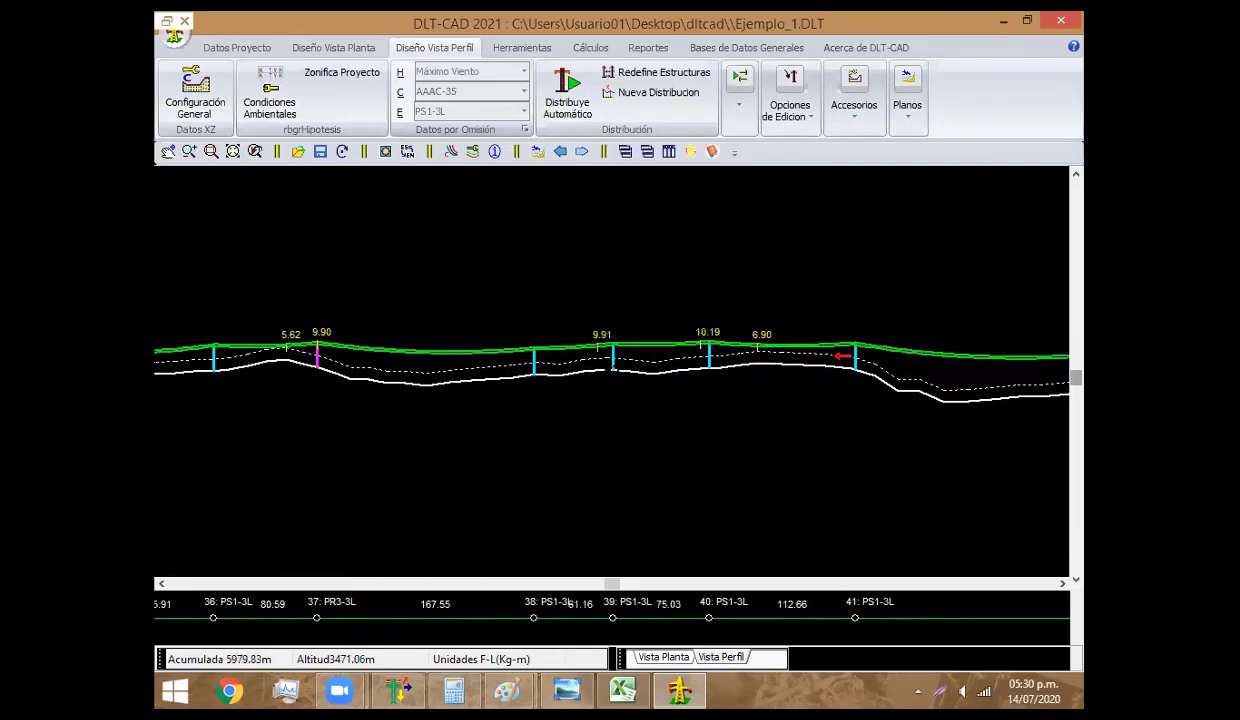
Move structure 38 further left along the line
right_click(733, 511)
left_click(845, 515)
scroll(703, 396, "down", 5)
scroll(592, 399, "down", 2)
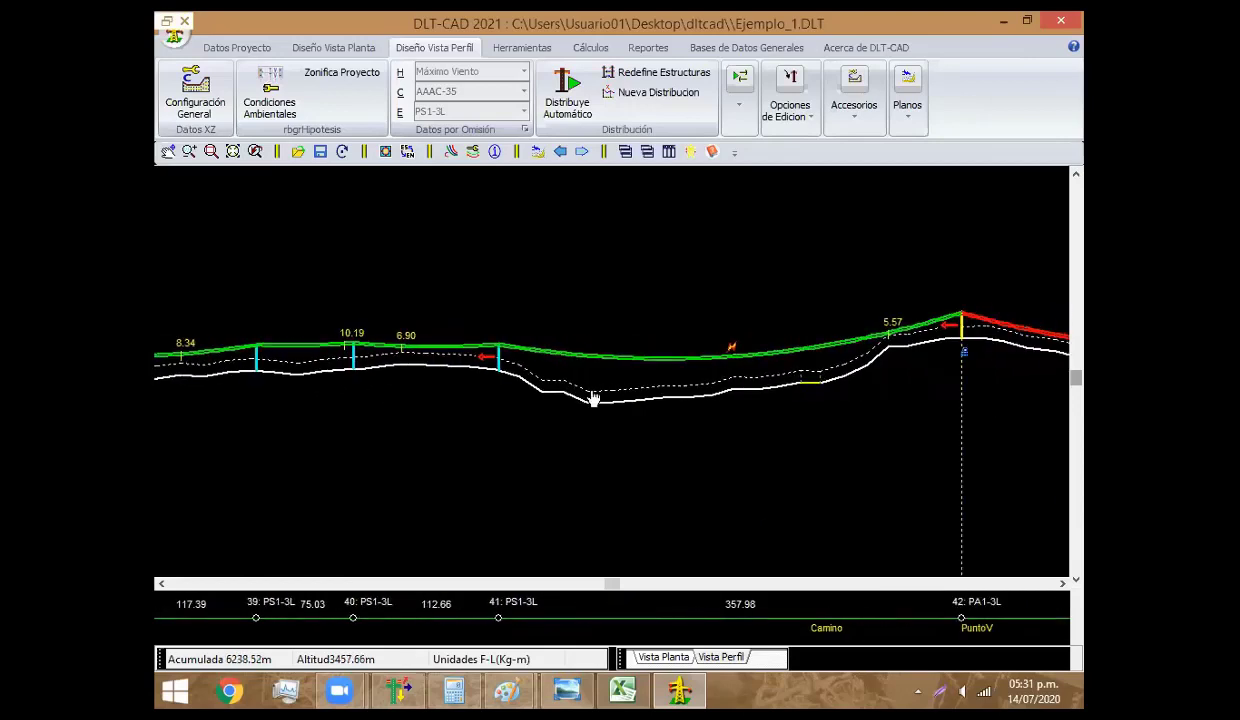
Add new support 42 on the slope before the PA1-3L angle structure
right_click(884, 336)
mouse_move(955, 465)
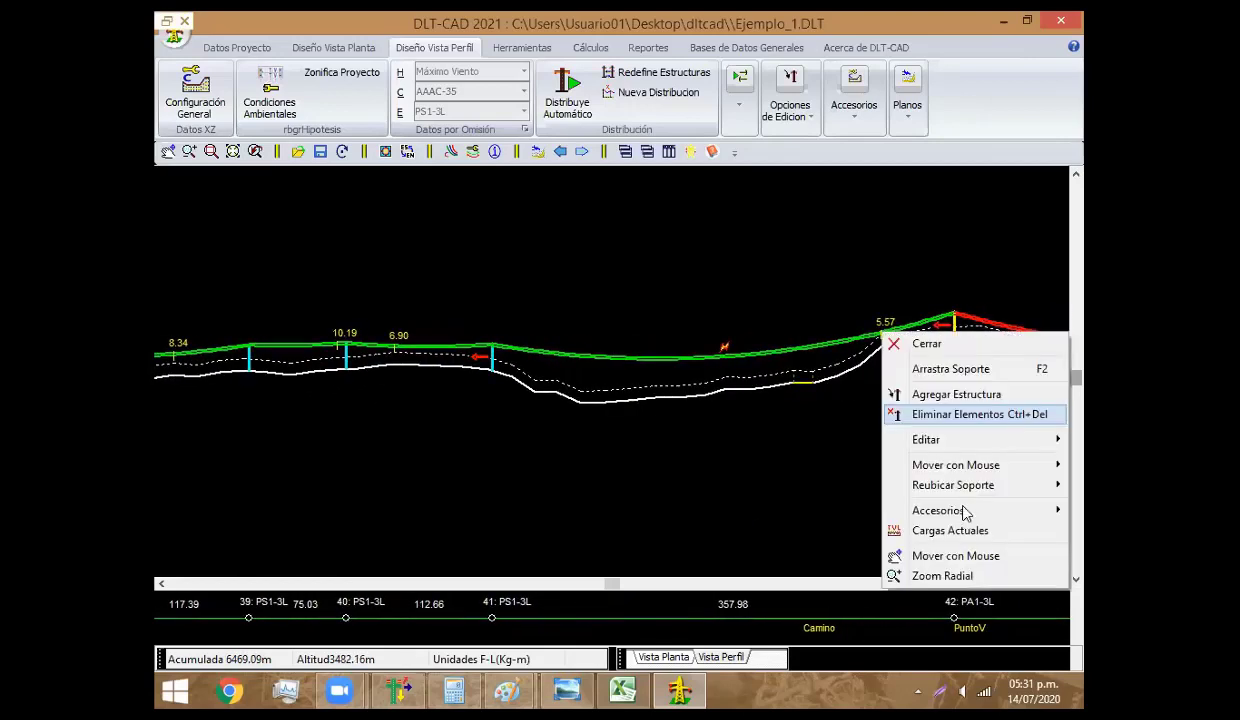
left_click(970, 397)
left_click(868, 350)
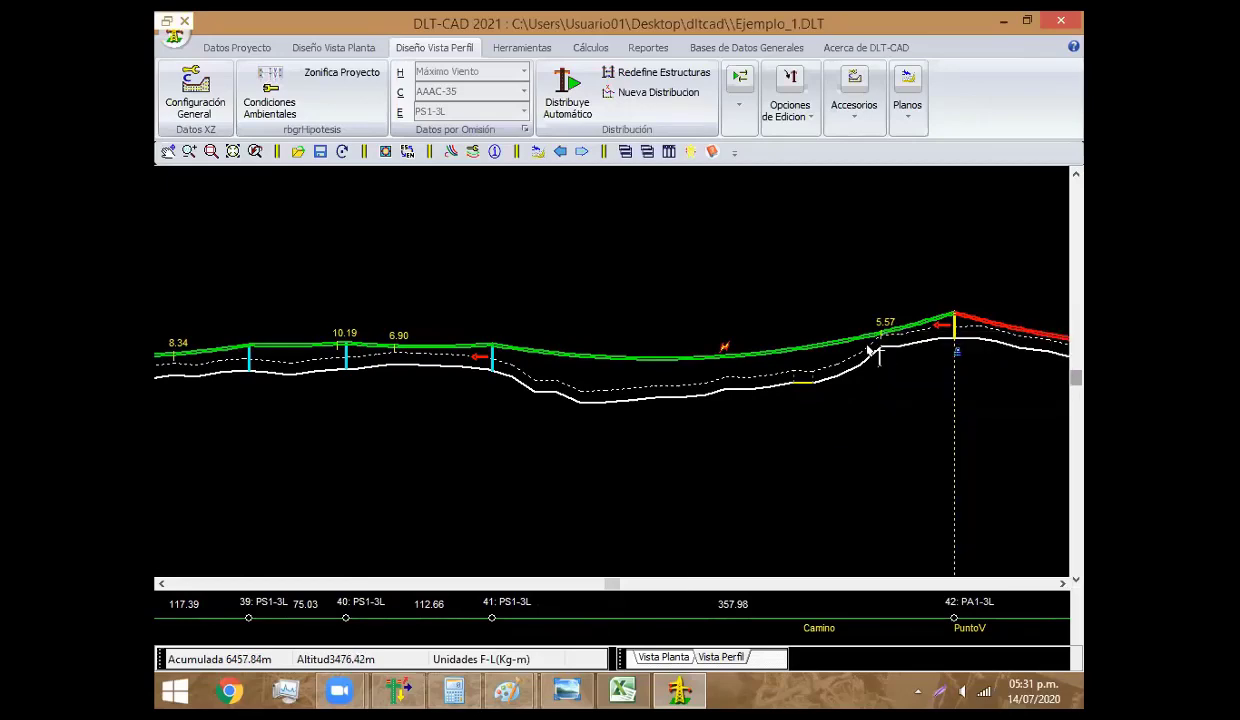
right_click(781, 309)
left_click(790, 332)
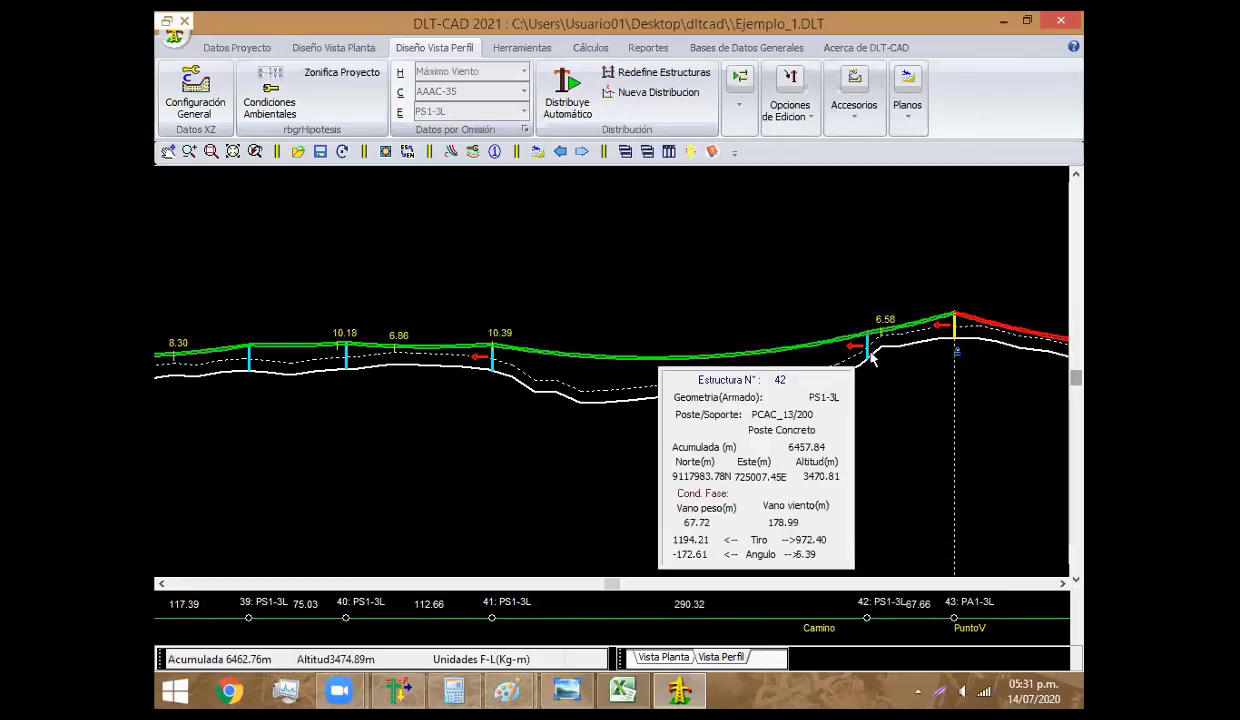
Make structures 42 and 41 PSH-3 geometry on PCAC_13/300 poles
left_click(420, 167)
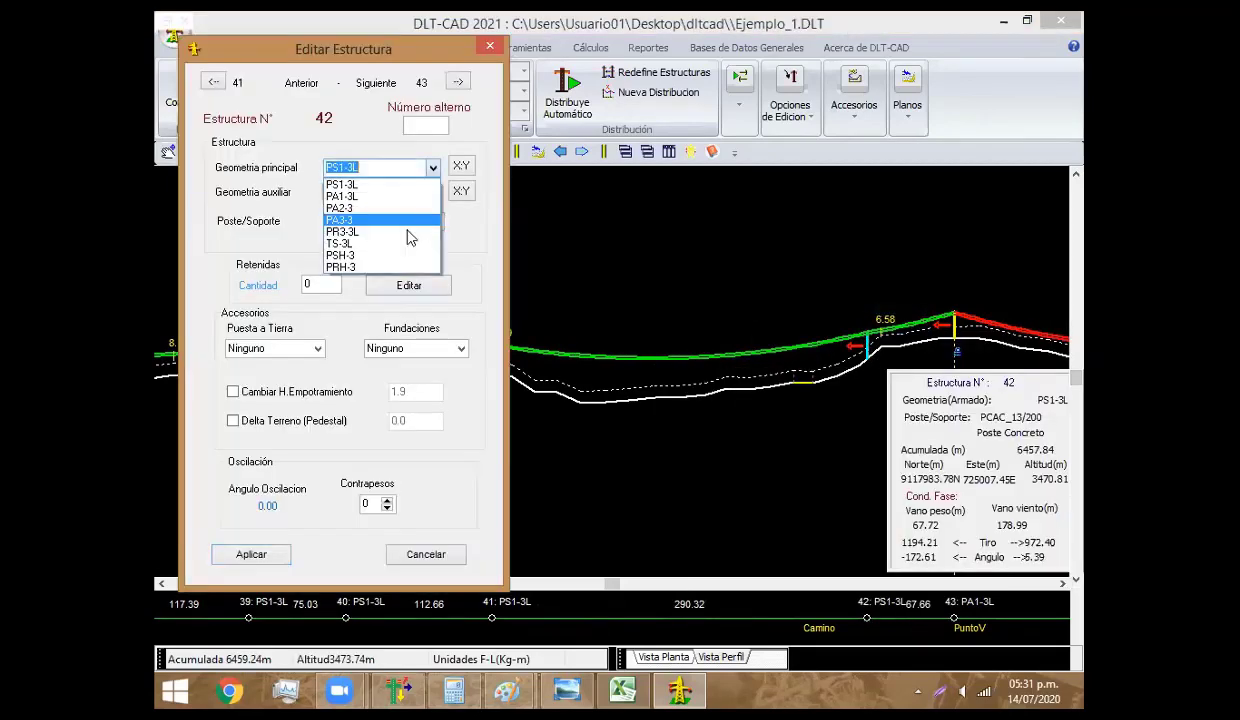
left_click(340, 255)
left_click(437, 221)
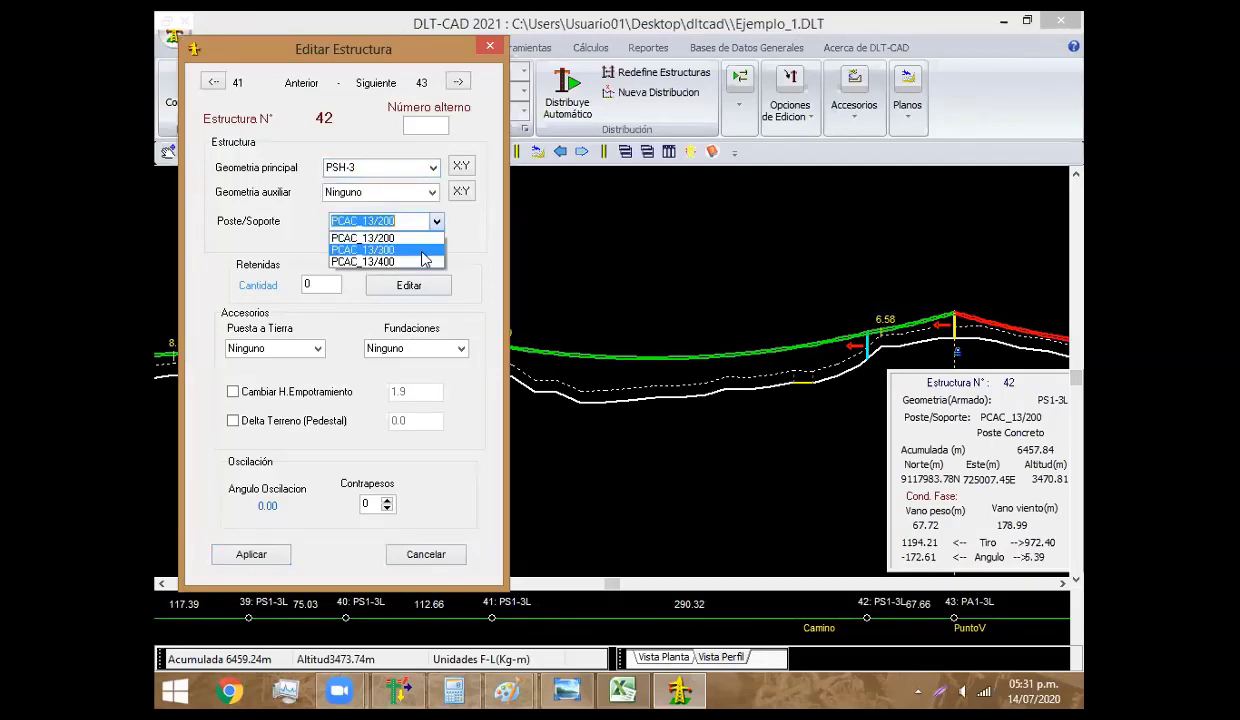
left_click(360, 243)
left_click(252, 555)
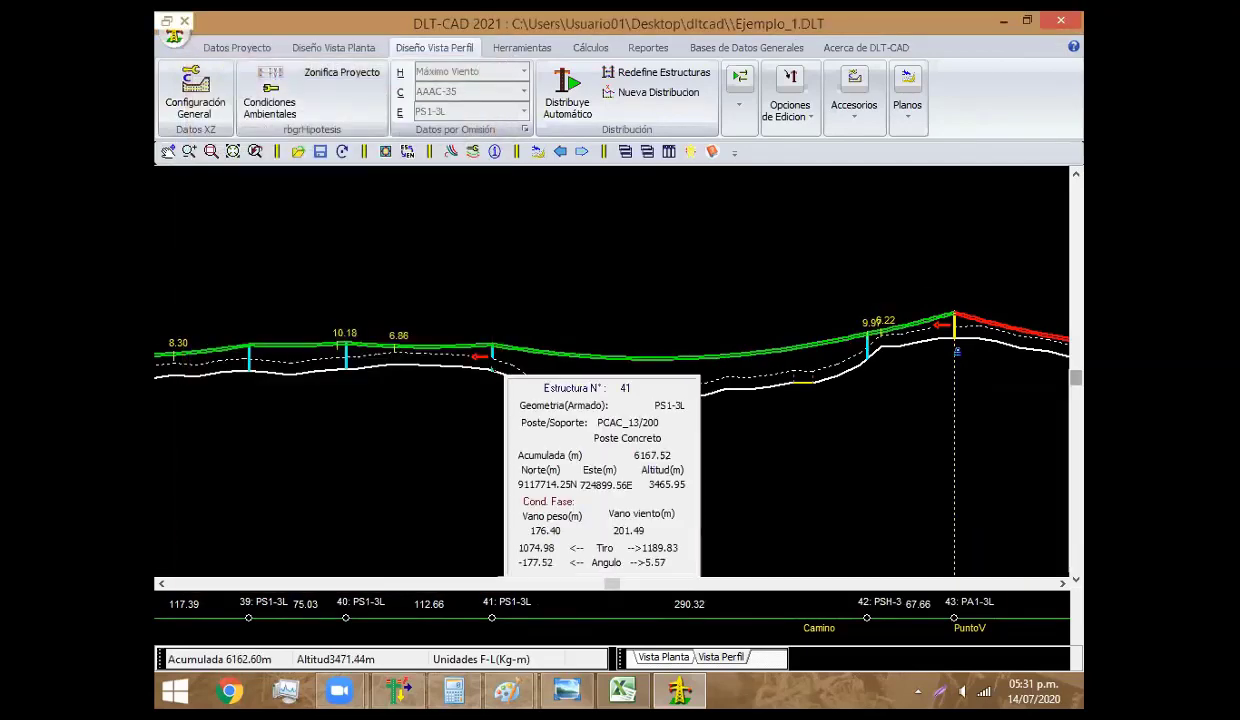
double_click(493, 363)
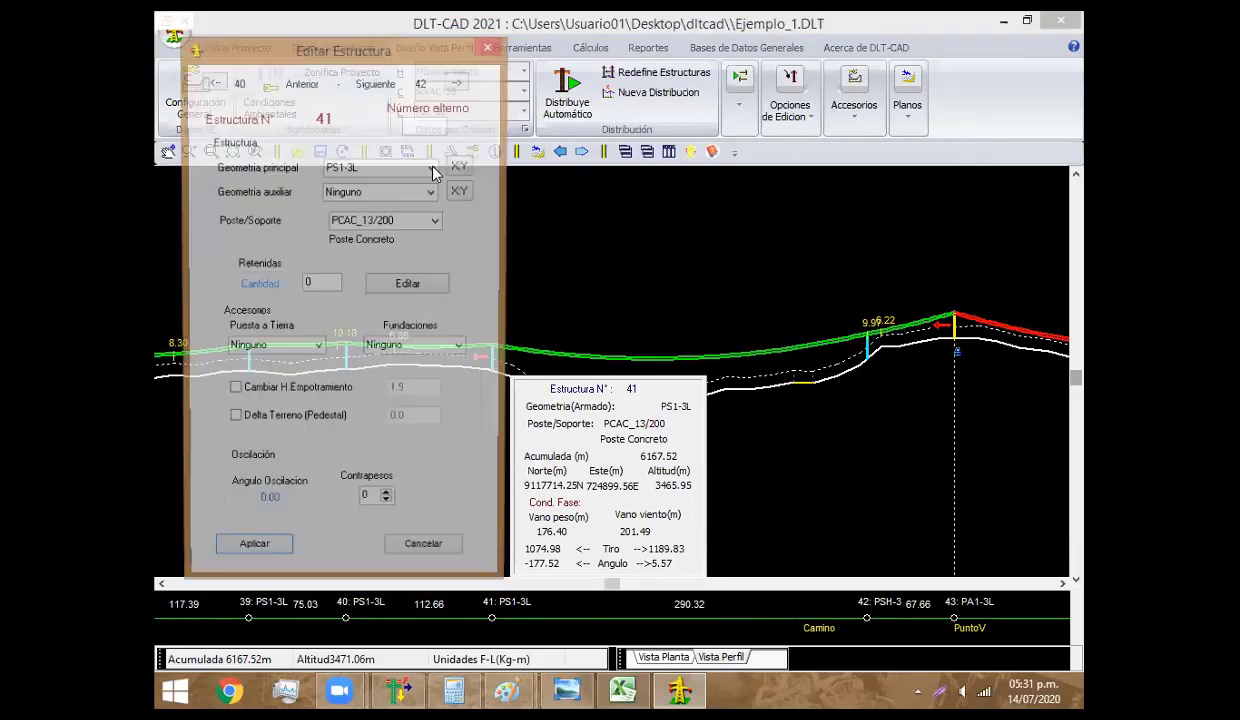
left_click(432, 167)
left_click(395, 256)
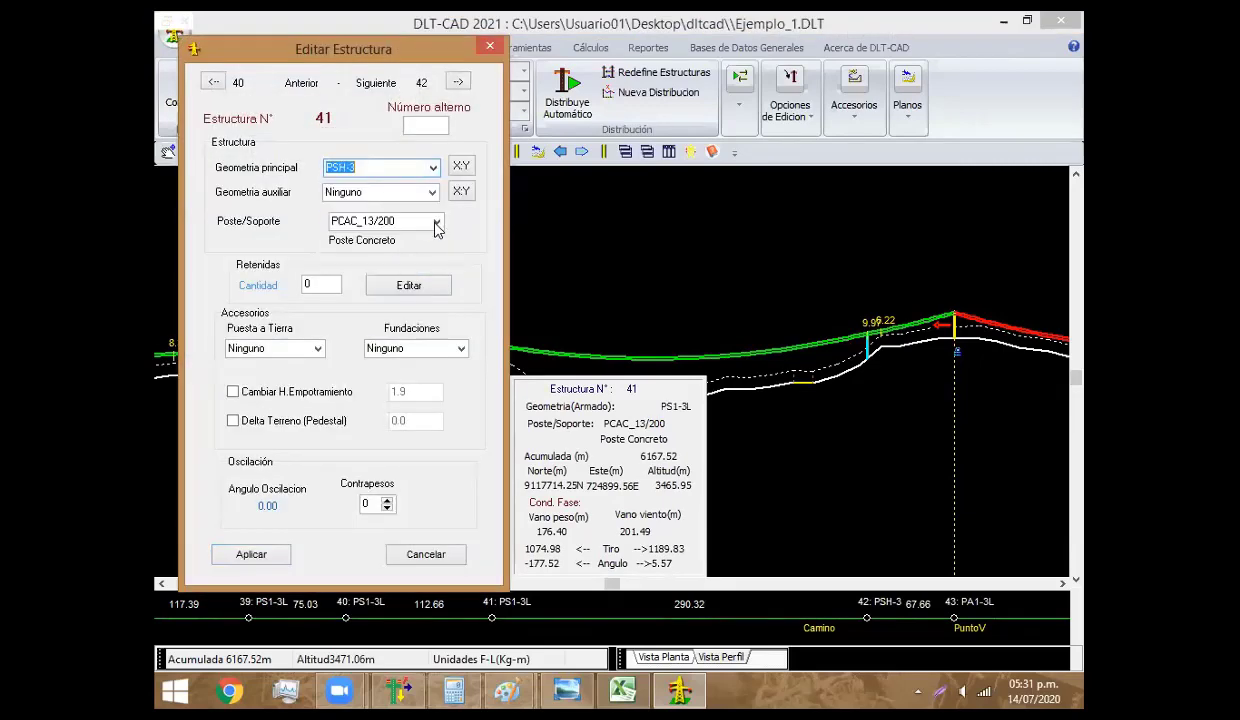
left_click(437, 222)
left_click(390, 247)
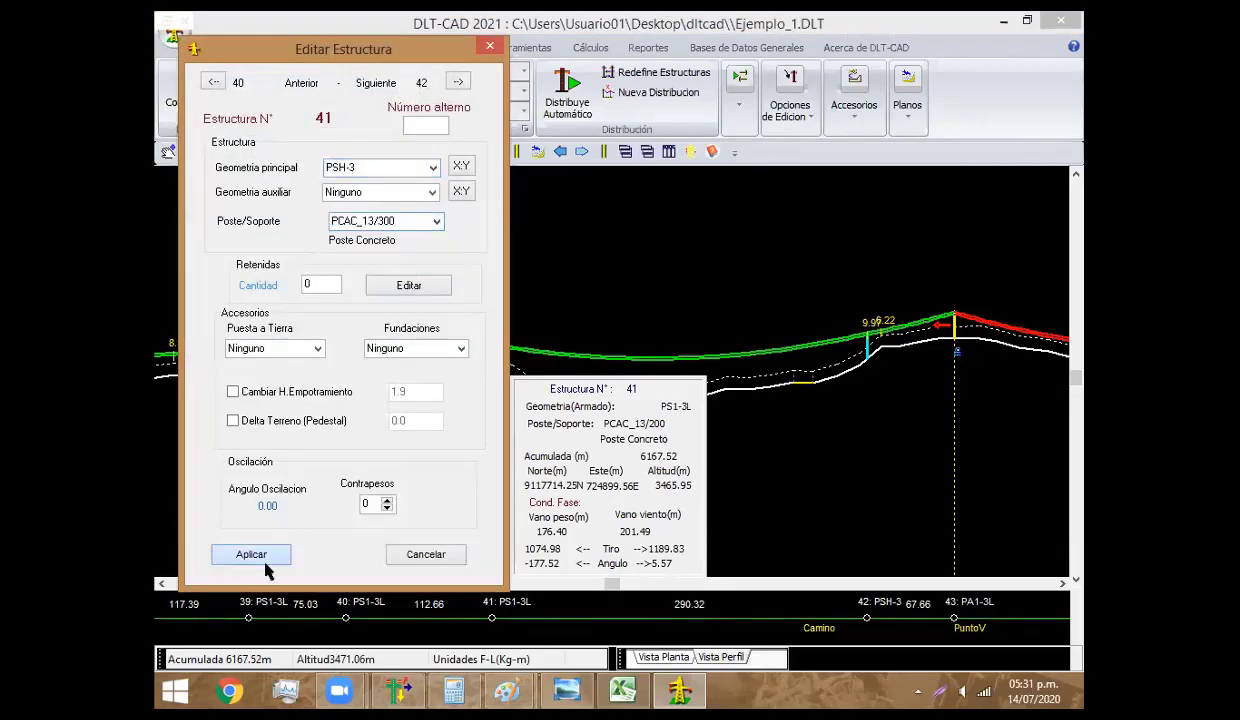
left_click(251, 554)
Insert two supports after structure 43 and two before the PR3-3L structure
right_click(600, 378)
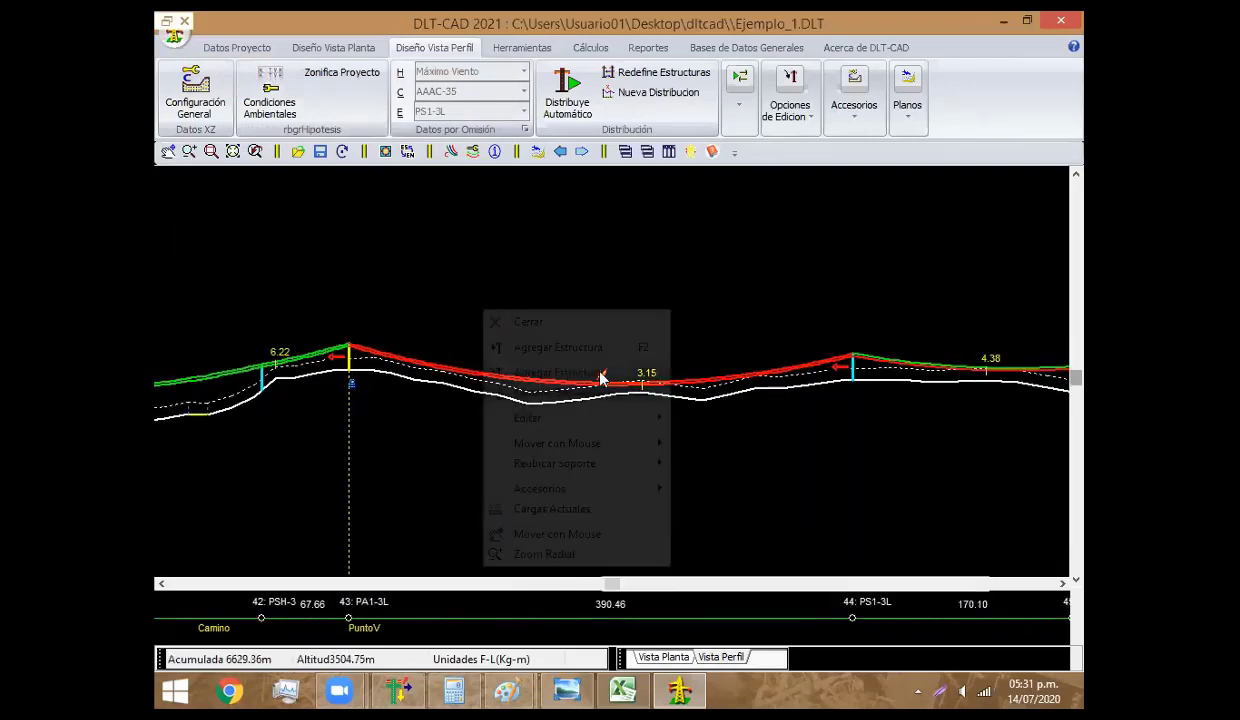
left_click(562, 372)
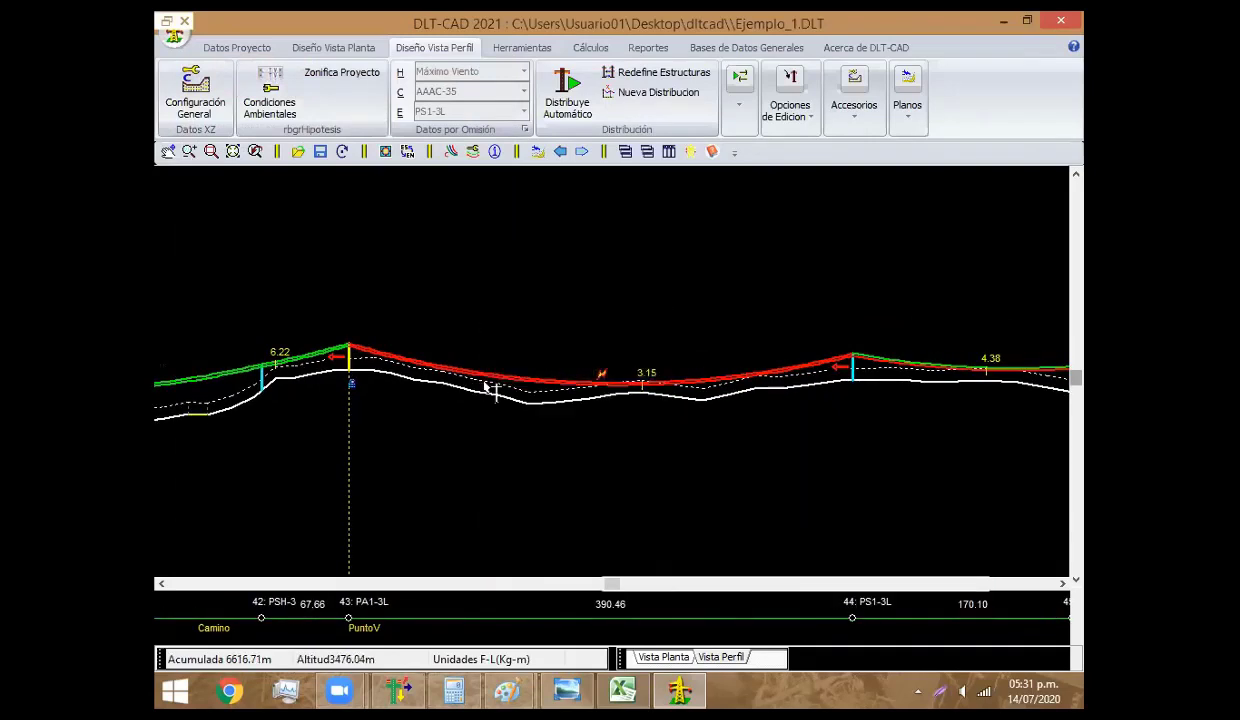
left_click(487, 385)
left_click(656, 395)
middle_click_drag(764, 393, 604, 385)
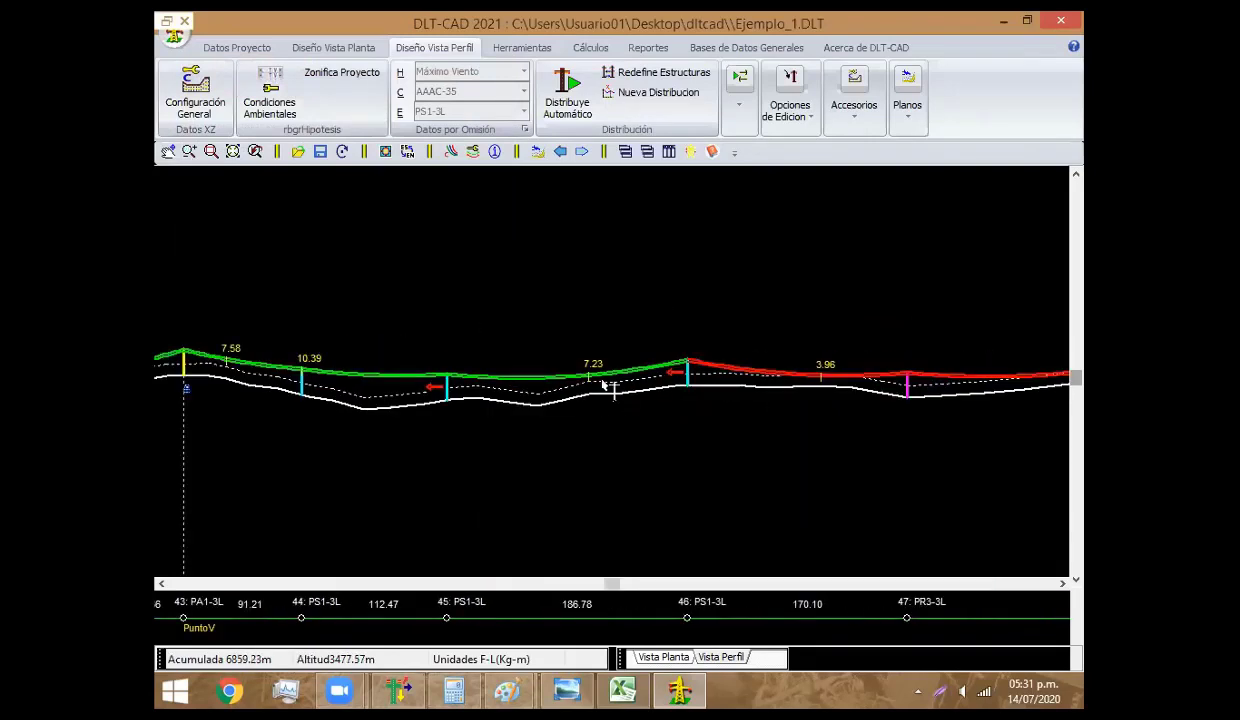
left_click(684, 393)
left_click(726, 402)
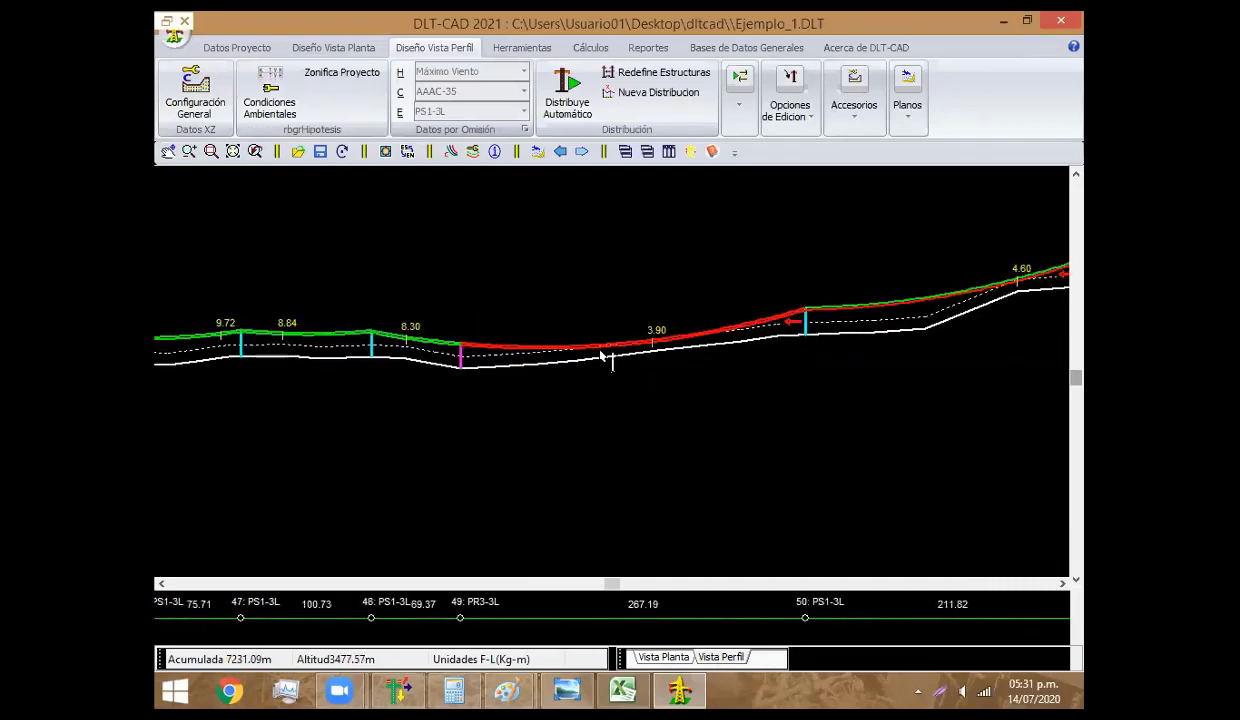
Add supports after 49, splitting the 302.18 span and the span before the final TS-3L
left_click(602, 355)
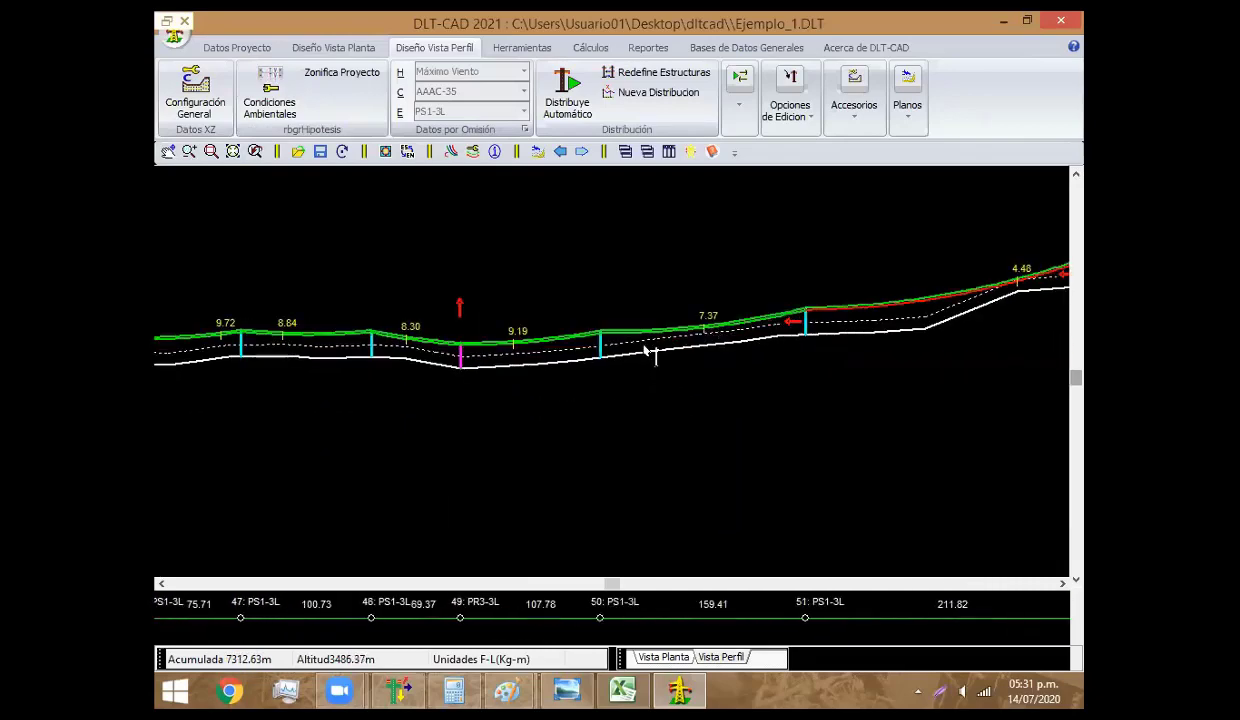
left_click(707, 312)
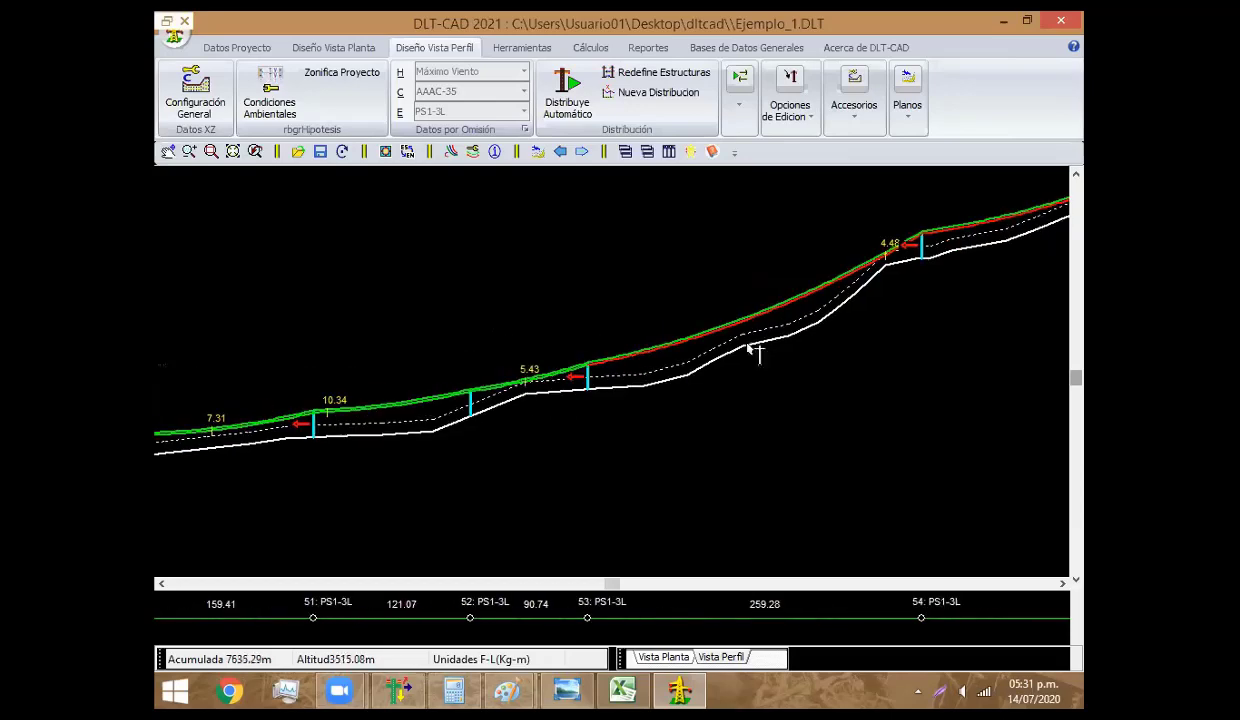
left_click(741, 345)
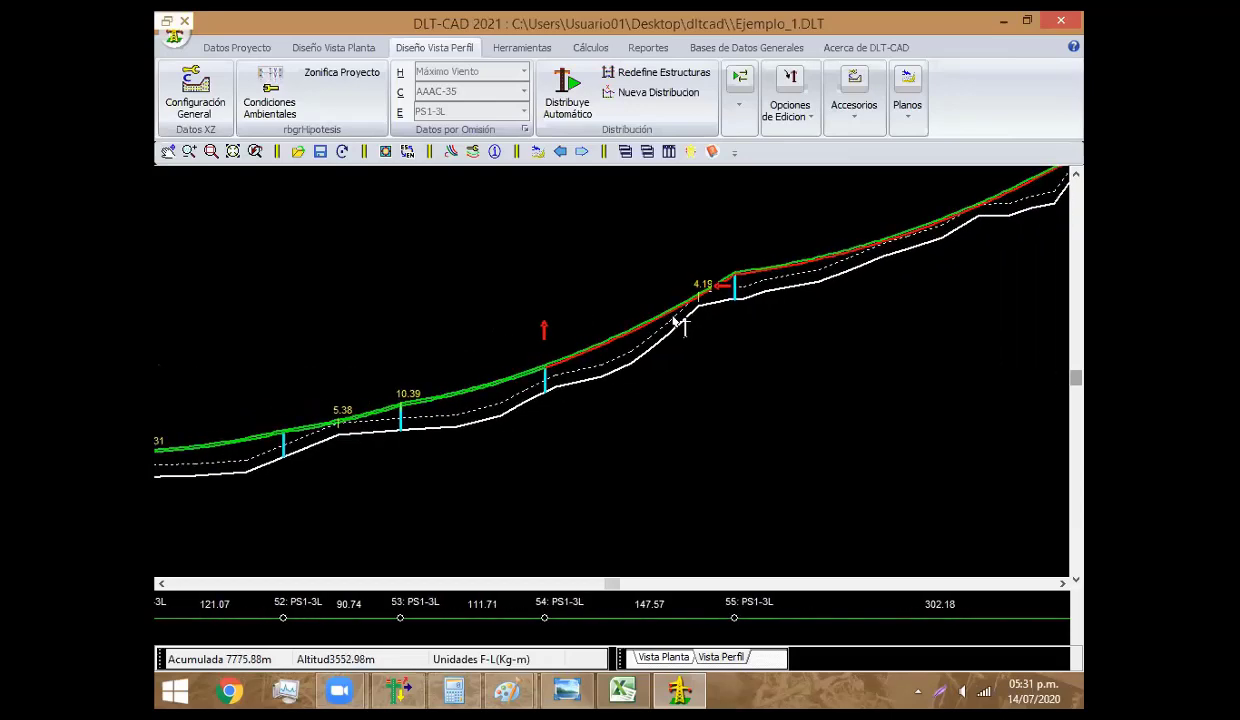
left_click(836, 300)
left_click(740, 301)
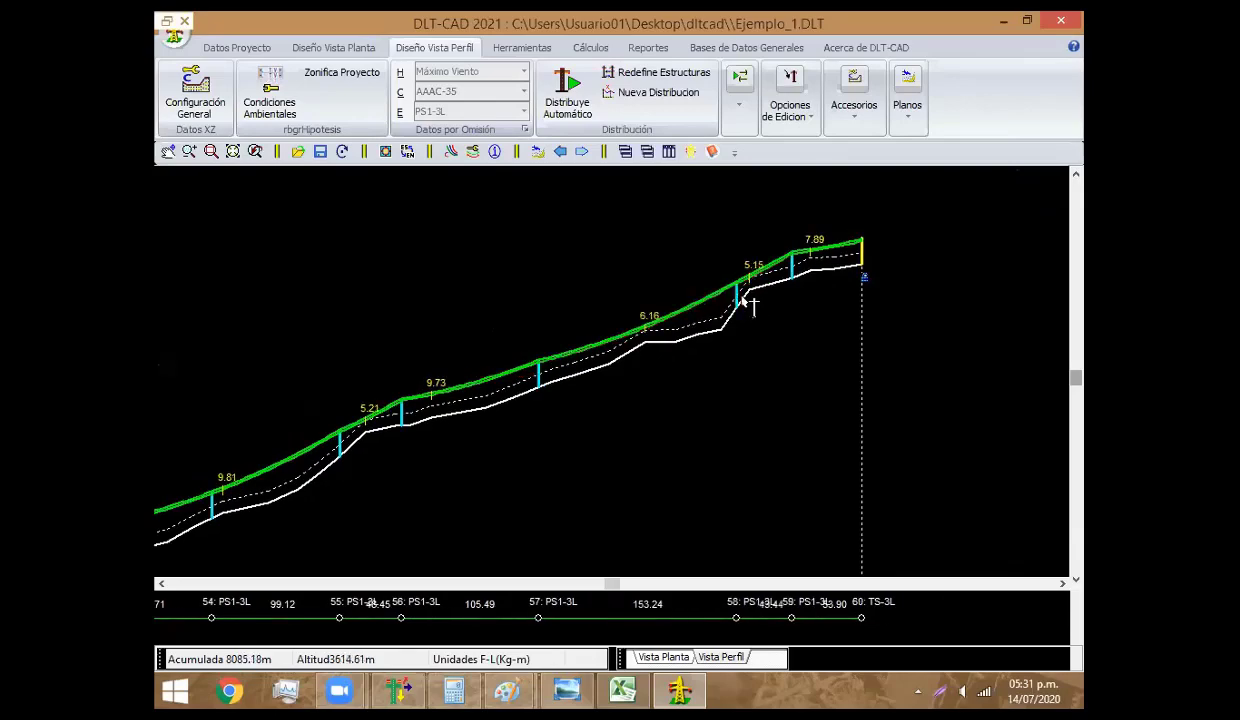
right_click(444, 282)
left_click(490, 285)
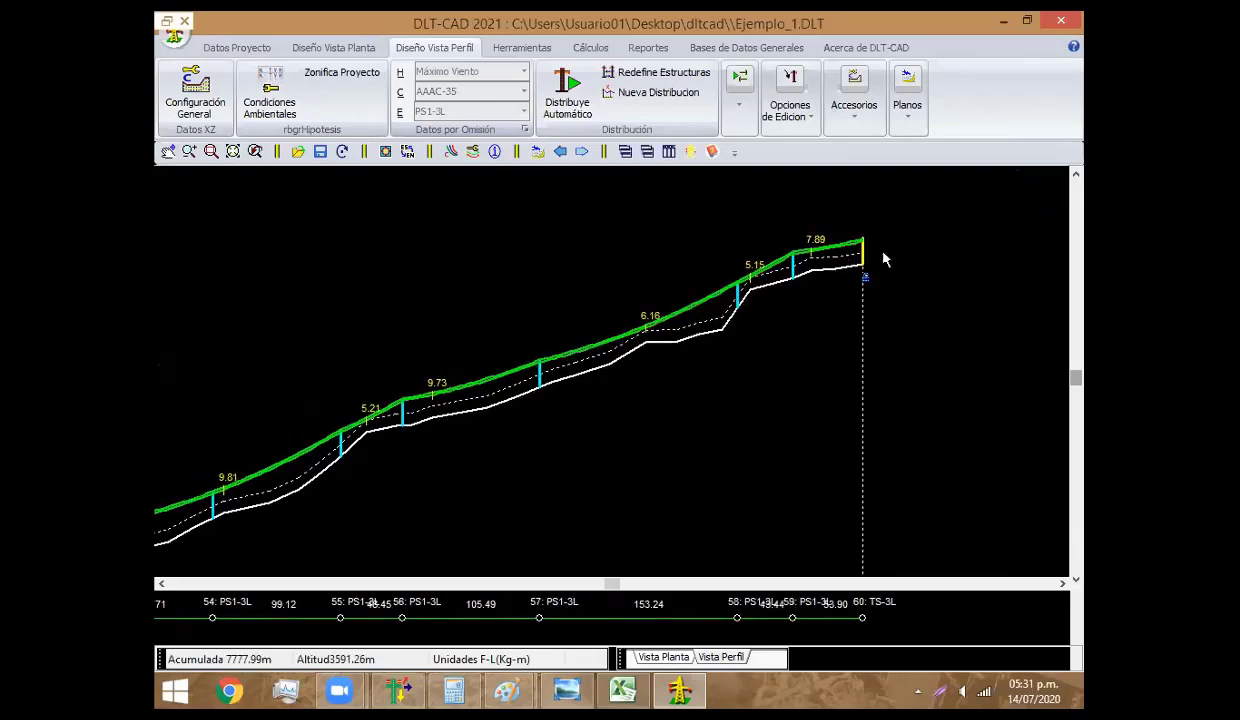
Bring structures 47–54 into view and close the editing options without changes
scroll(457, 371, "down", 1)
middle_click_drag(457, 371, 640, 435)
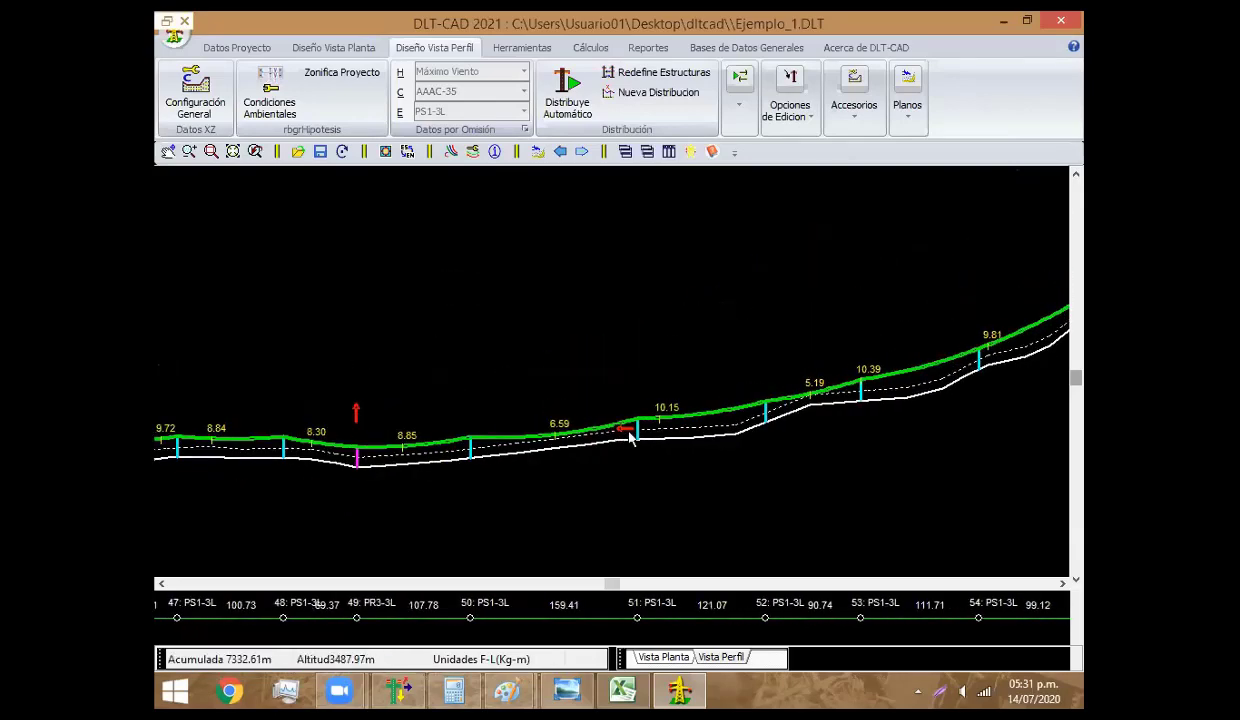
right_click(464, 393)
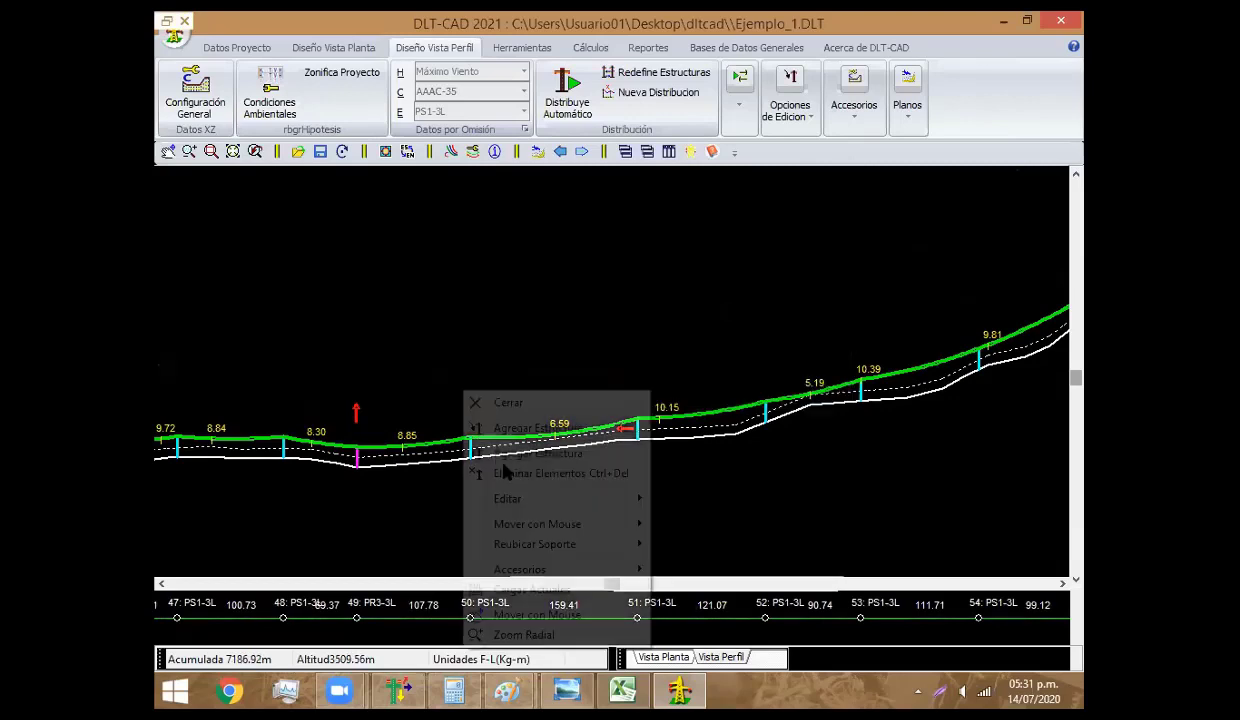
left_click(690, 521)
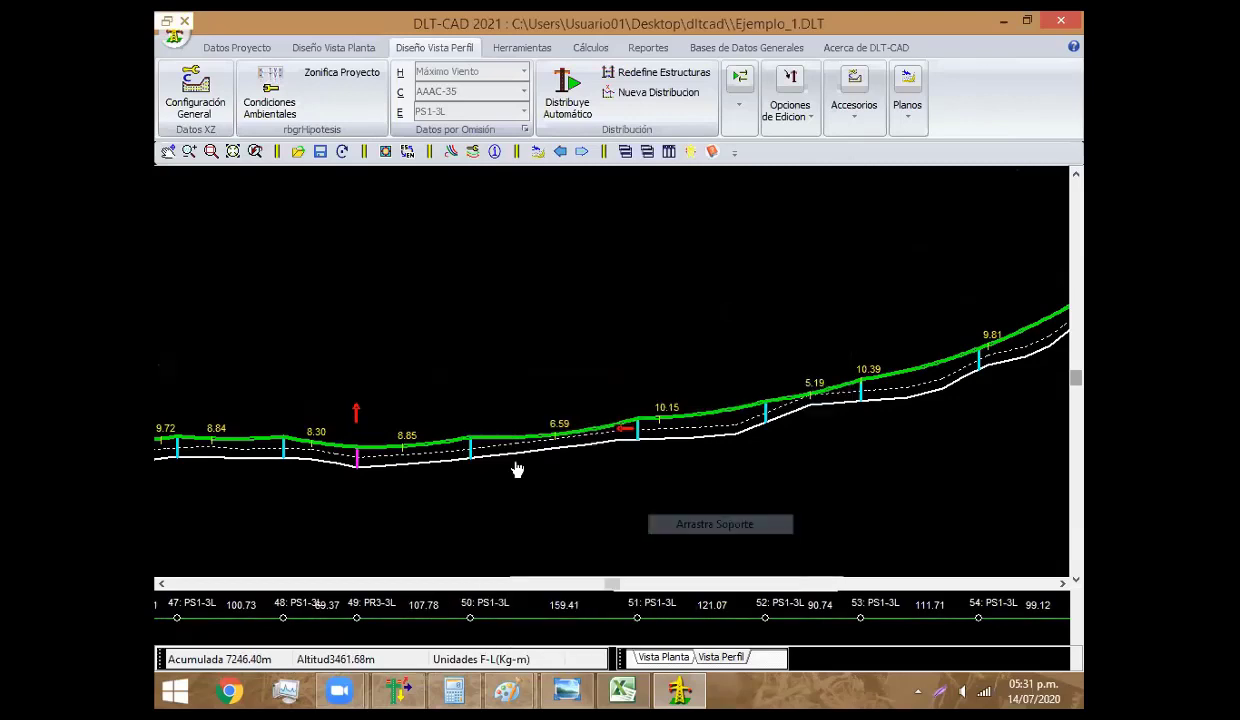
right_click(615, 366)
left_click(668, 380)
mouse_move(637, 428)
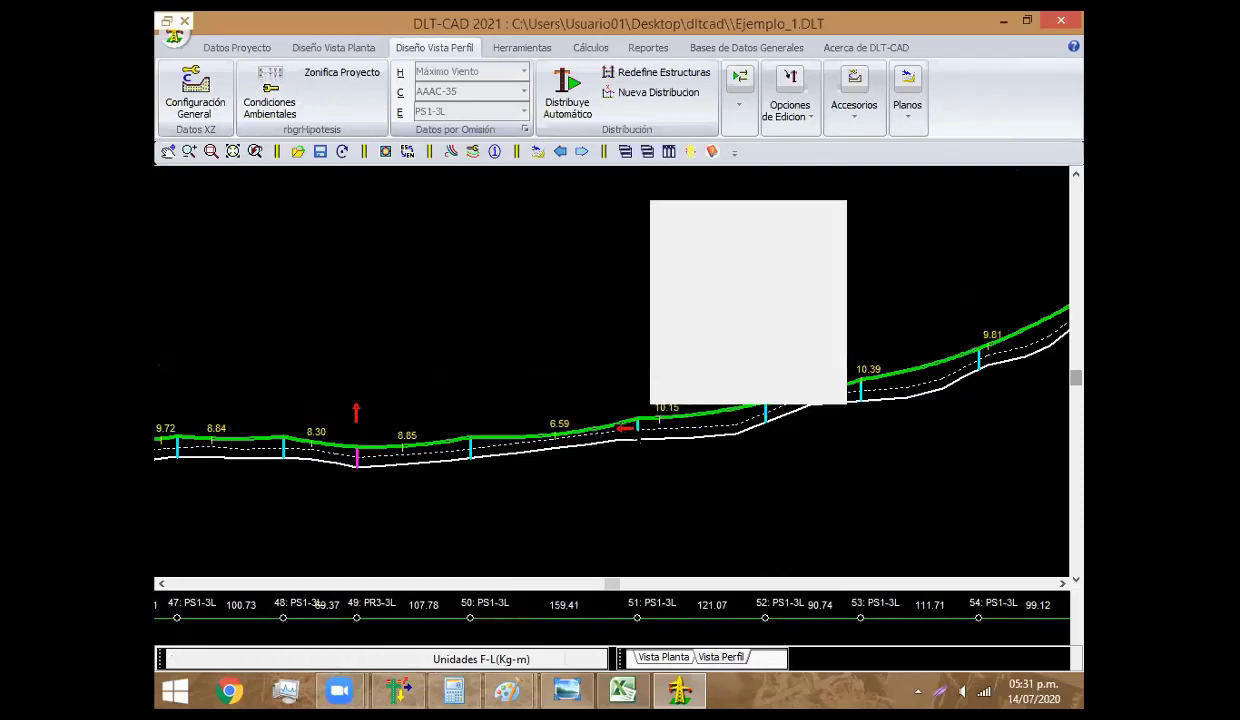
Change structure 51's main geometry to PR3-3L
double_click(626, 428)
left_click(456, 190)
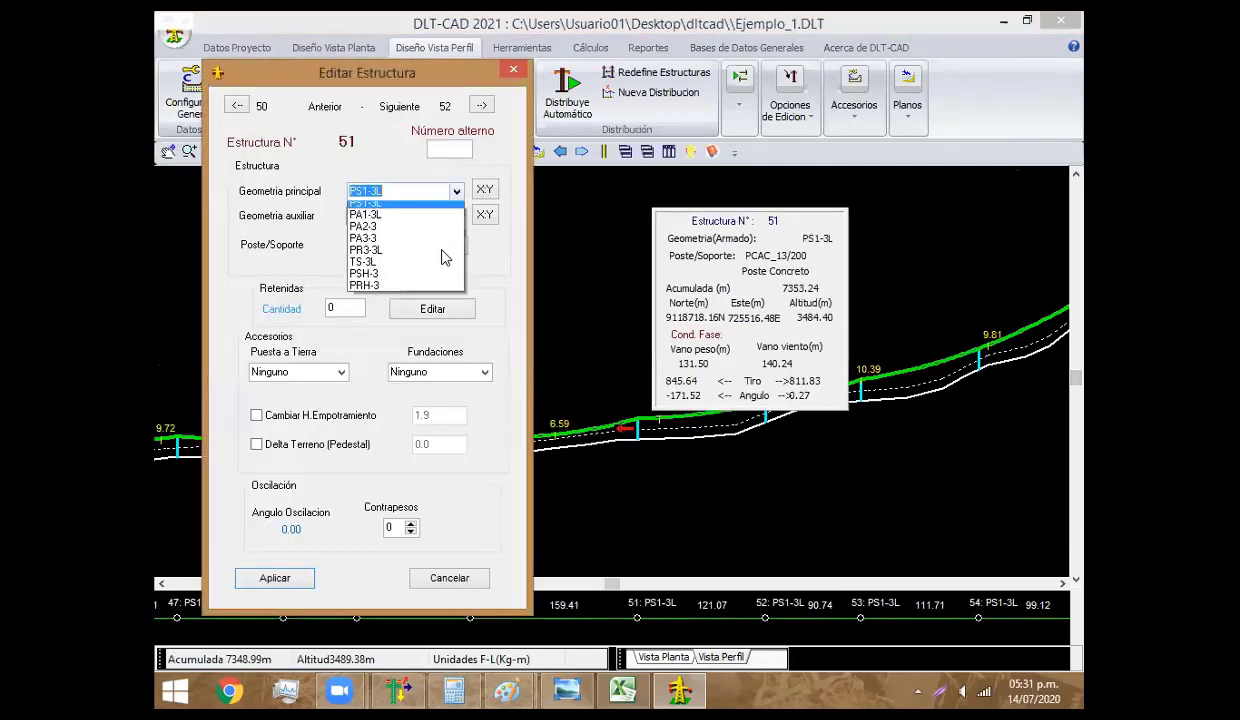
left_click(428, 257)
key("Return")
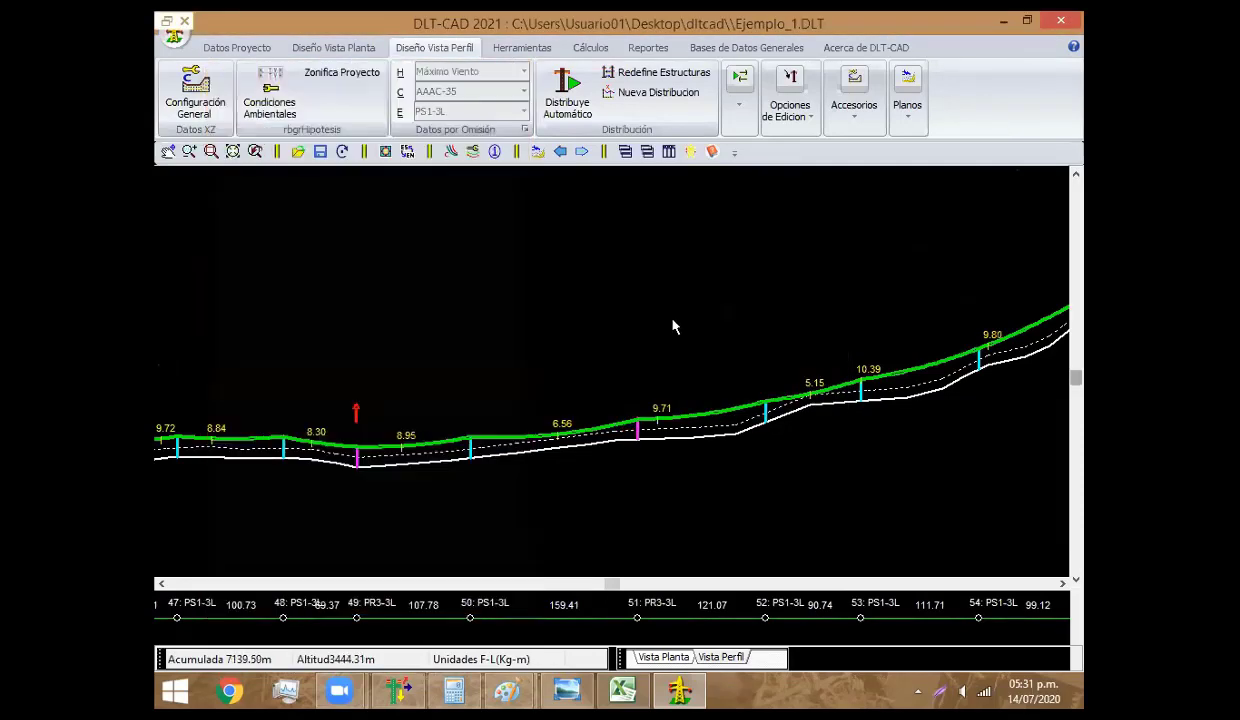
Change structure 33's main geometry to the PR3-3L armature
scroll(528, 418, "up", 1)
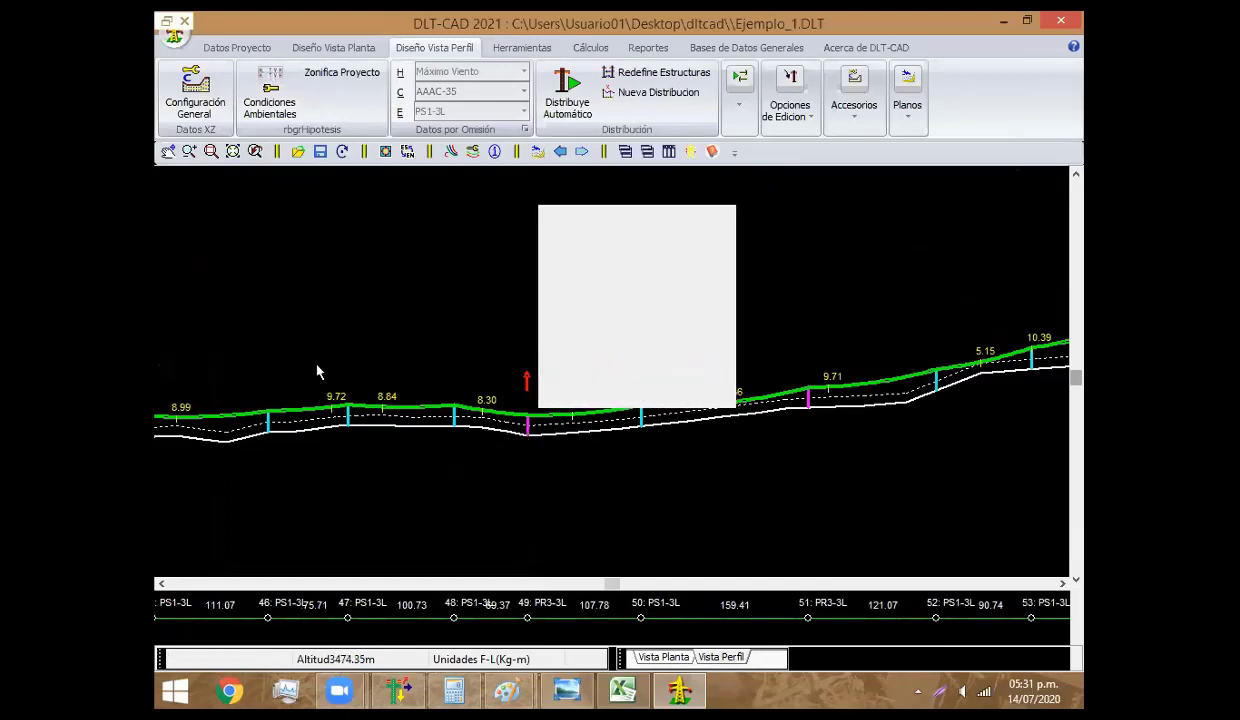
scroll(316, 368, "up", 5)
scroll(430, 344, "up", 1)
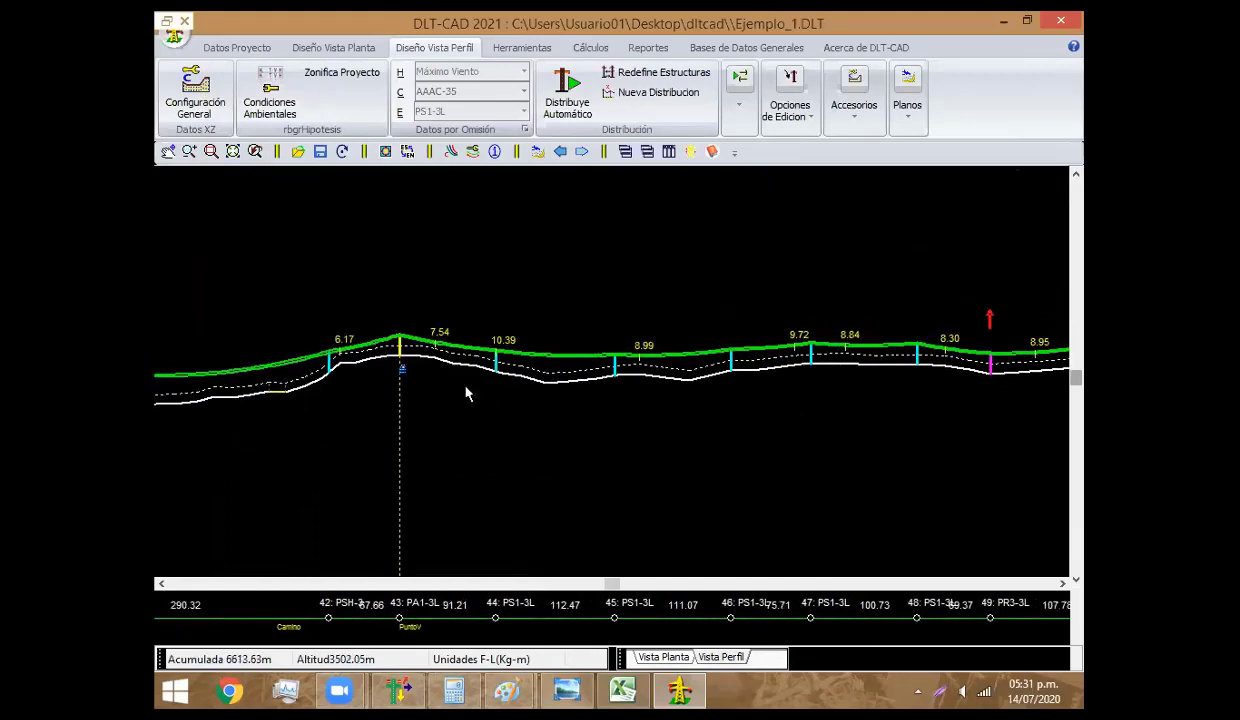
scroll(356, 353, "up", 1)
scroll(480, 325, "up", 1)
scroll(480, 325, "up", 5)
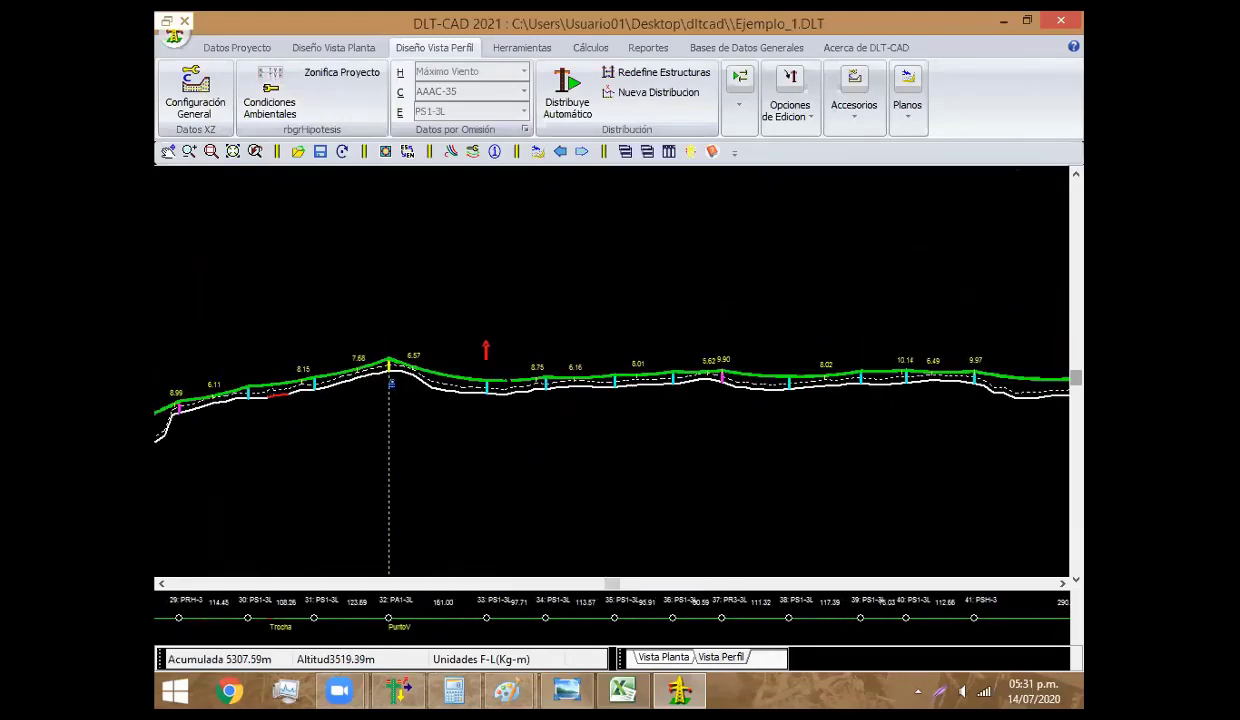
scroll(534, 424, "up", 1)
scroll(462, 354, "up", 2)
scroll(480, 330, "up", 1)
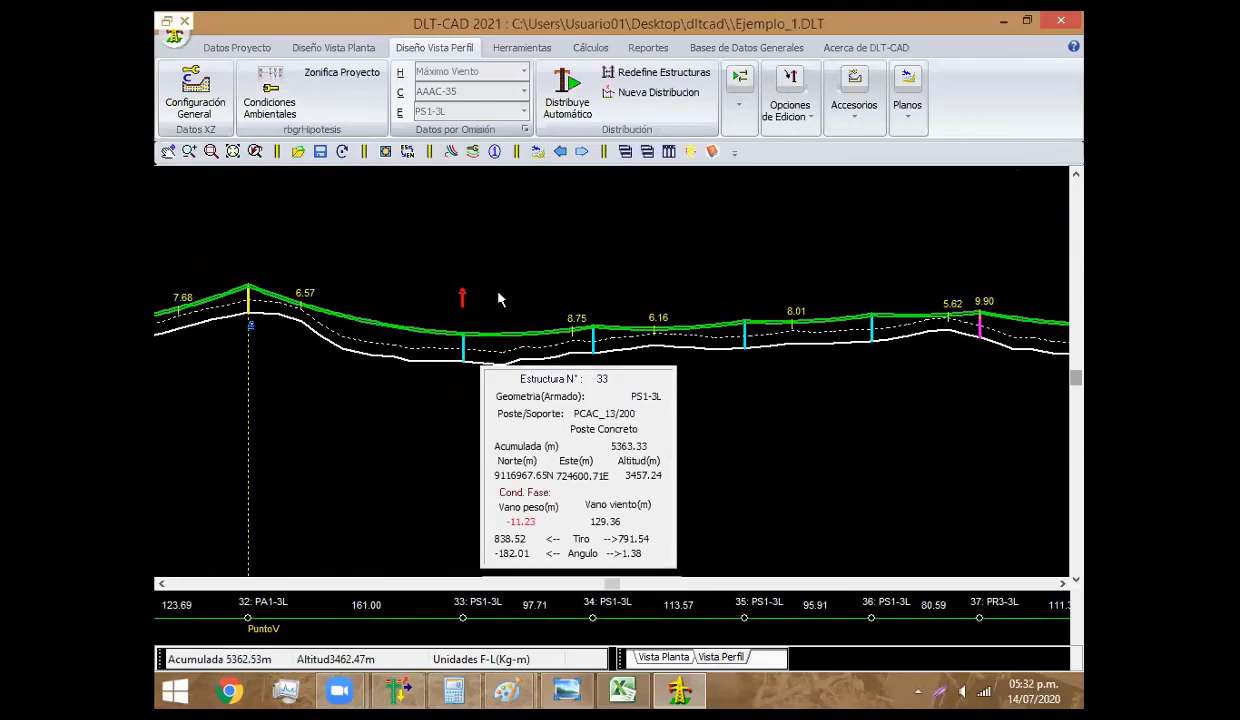
scroll(500, 299, "up", 1)
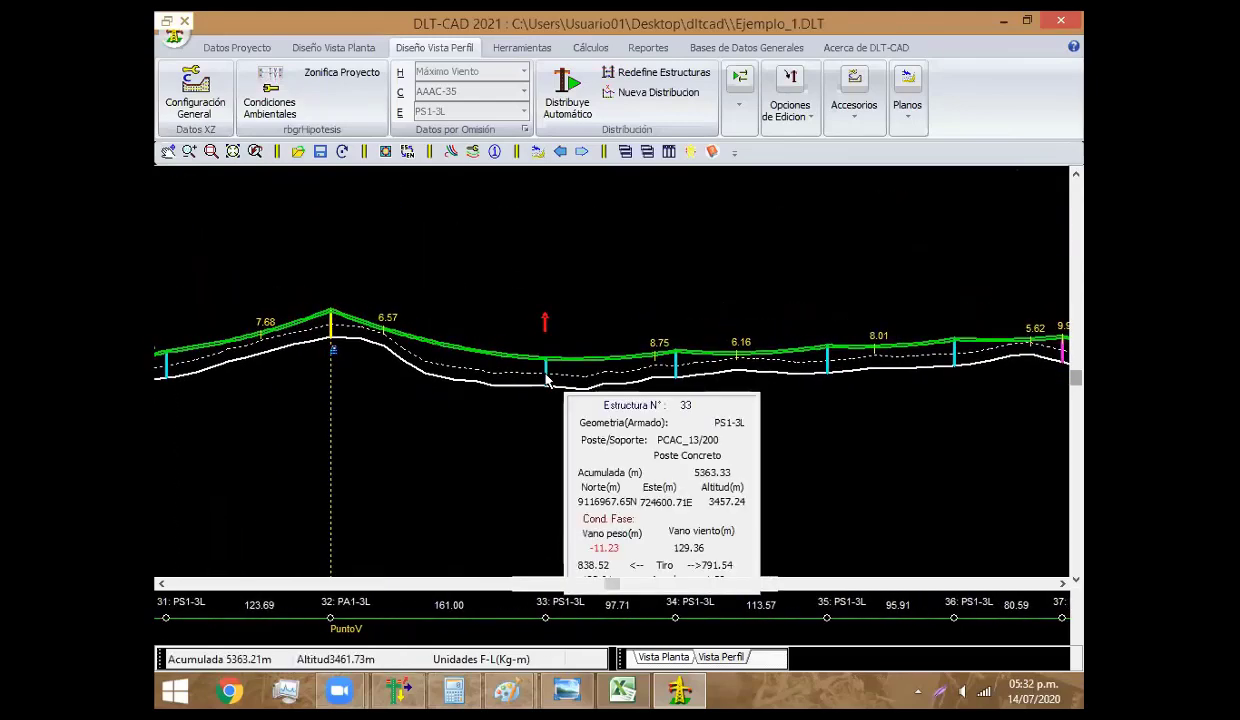
double_click(547, 381)
left_click(480, 214)
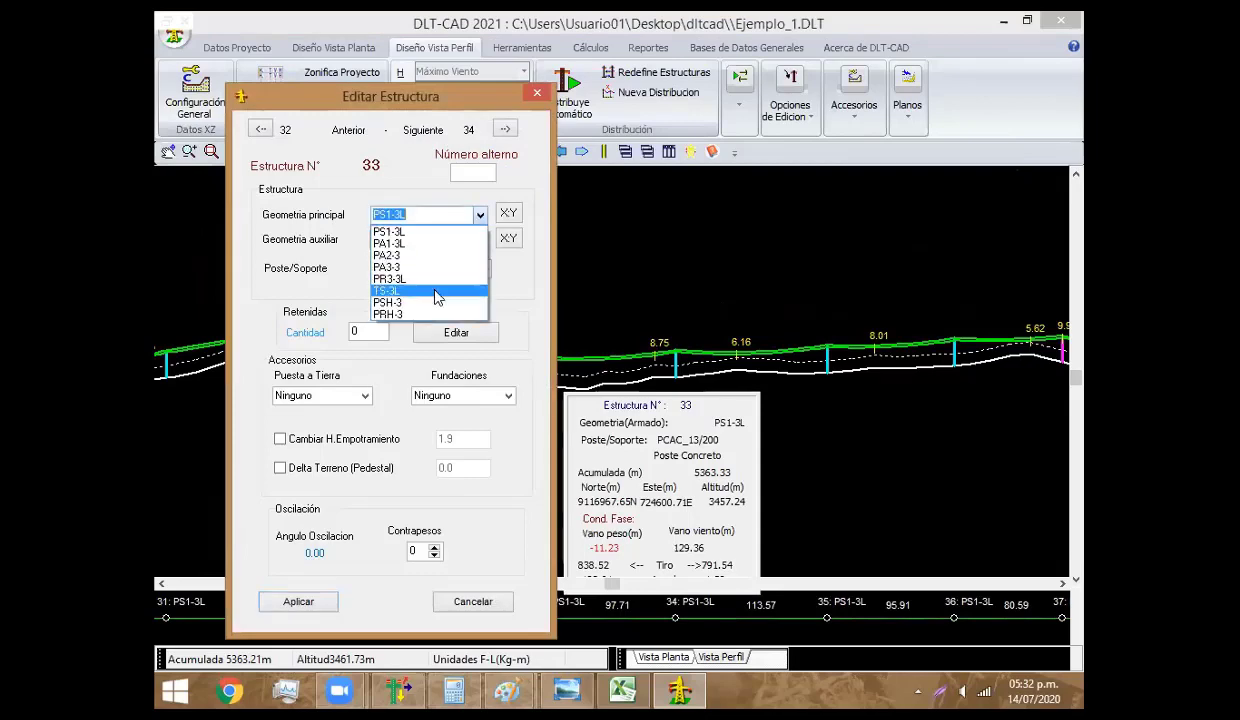
left_click(390, 279)
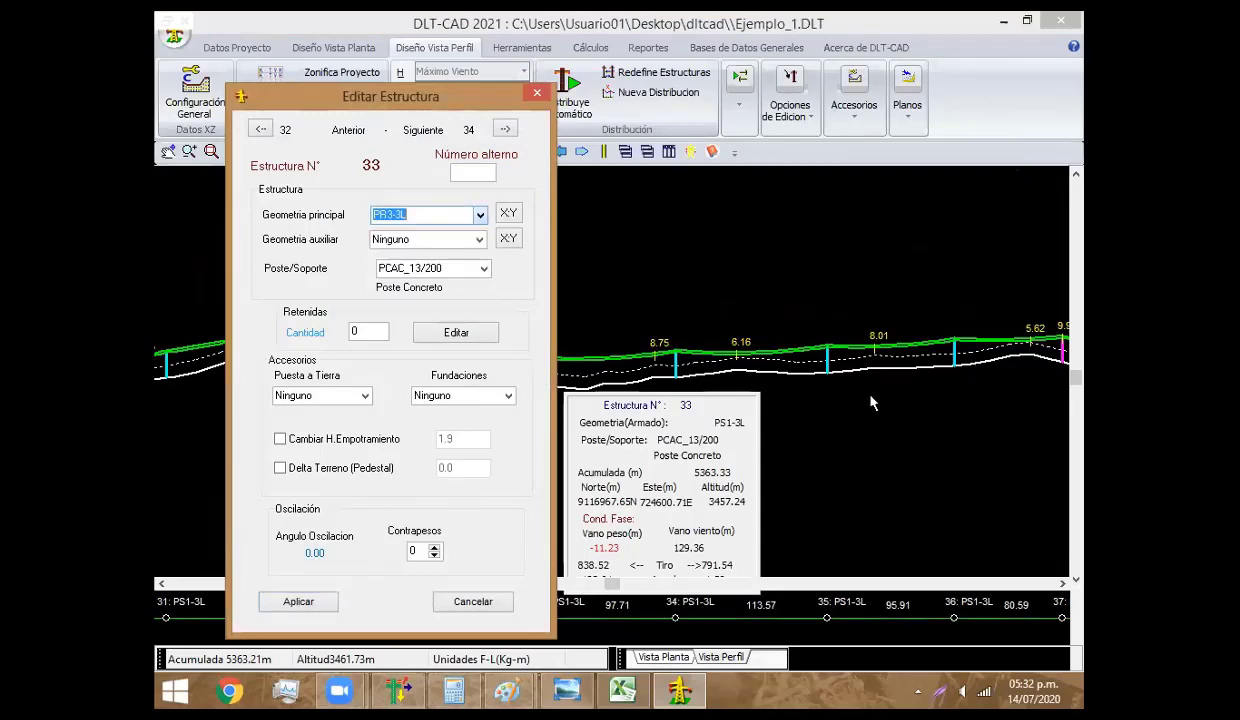
key("Return")
Drag structure 23 back toward 22, shortening that span to 154.38 m
scroll(558, 470, "up", 2)
scroll(642, 471, "up", 3)
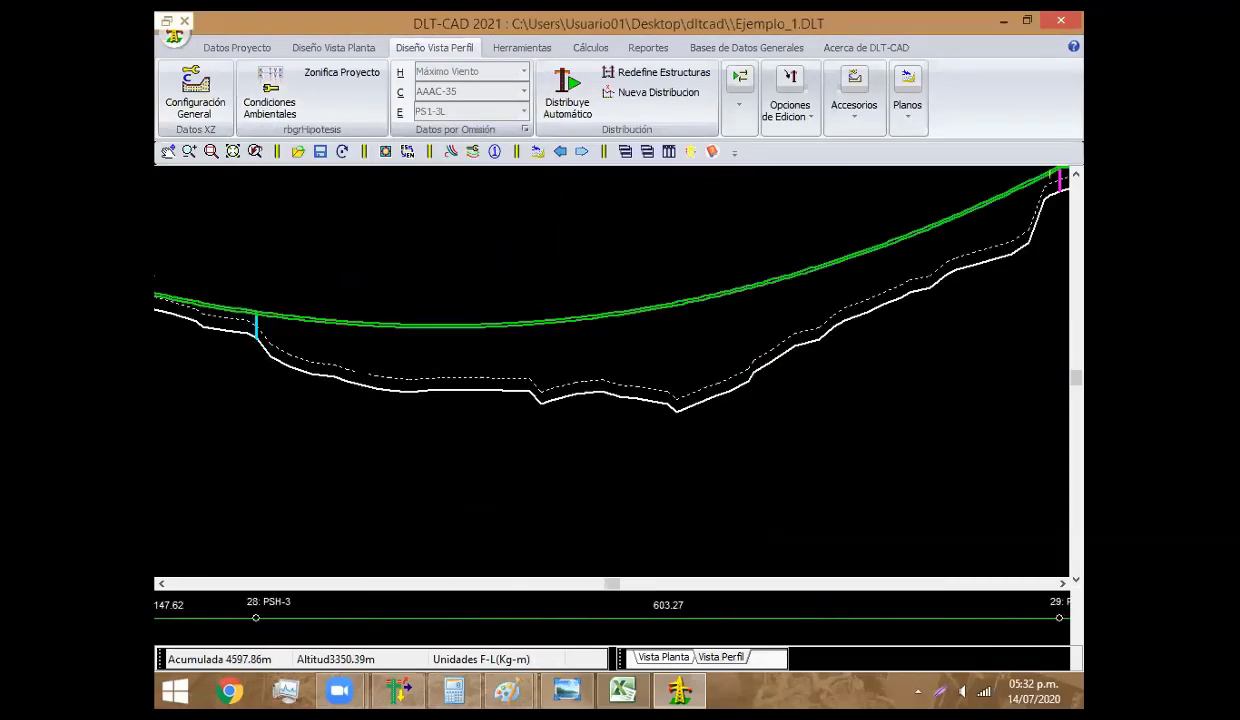
scroll(757, 412, "down", 3)
scroll(631, 327, "up", 3)
scroll(894, 329, "up", 1)
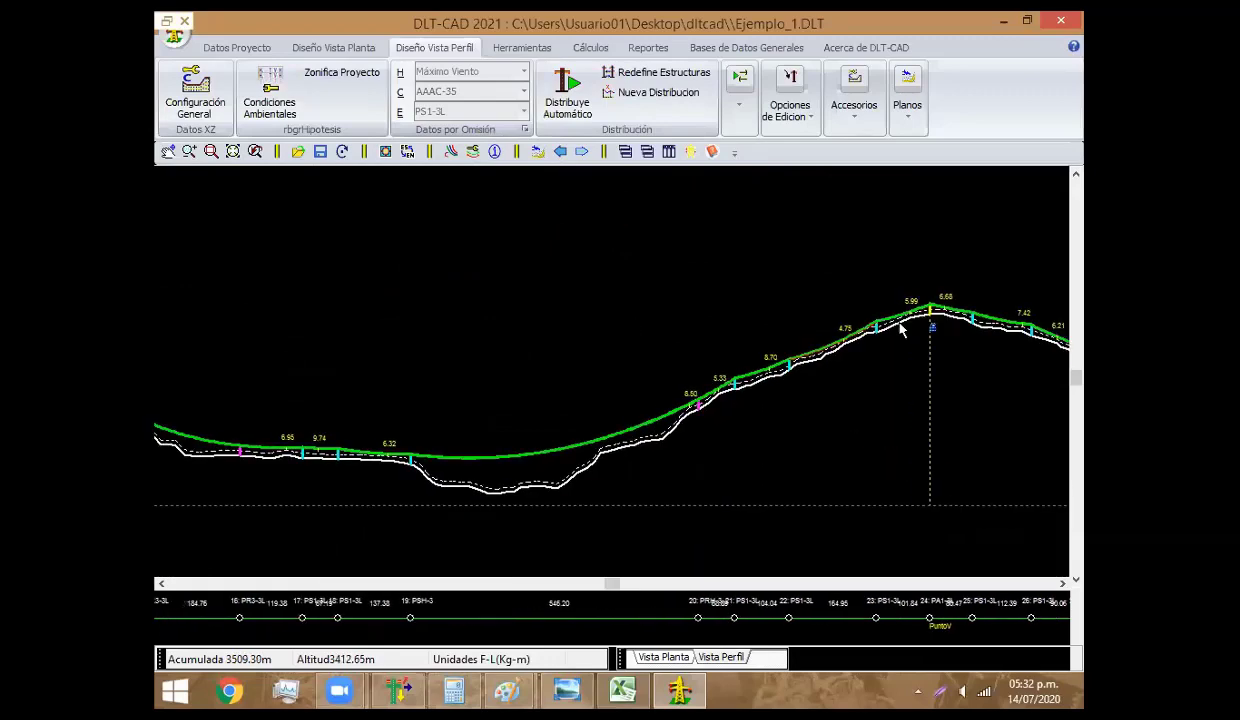
scroll(770, 396, "up", 2)
scroll(745, 402, "up", 1)
middle_click_drag(745, 402, 626, 442)
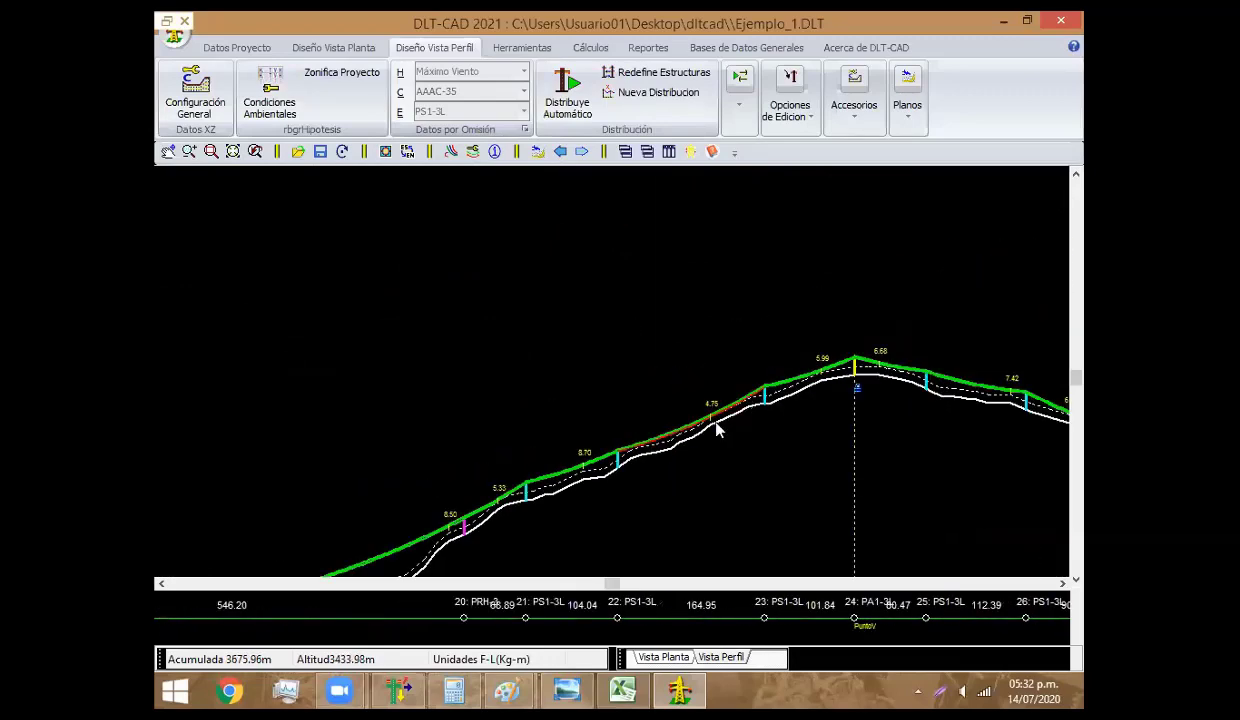
scroll(605, 378, "up", 1)
scroll(608, 380, "up", 1)
right_click(611, 381)
mouse_move(685, 514)
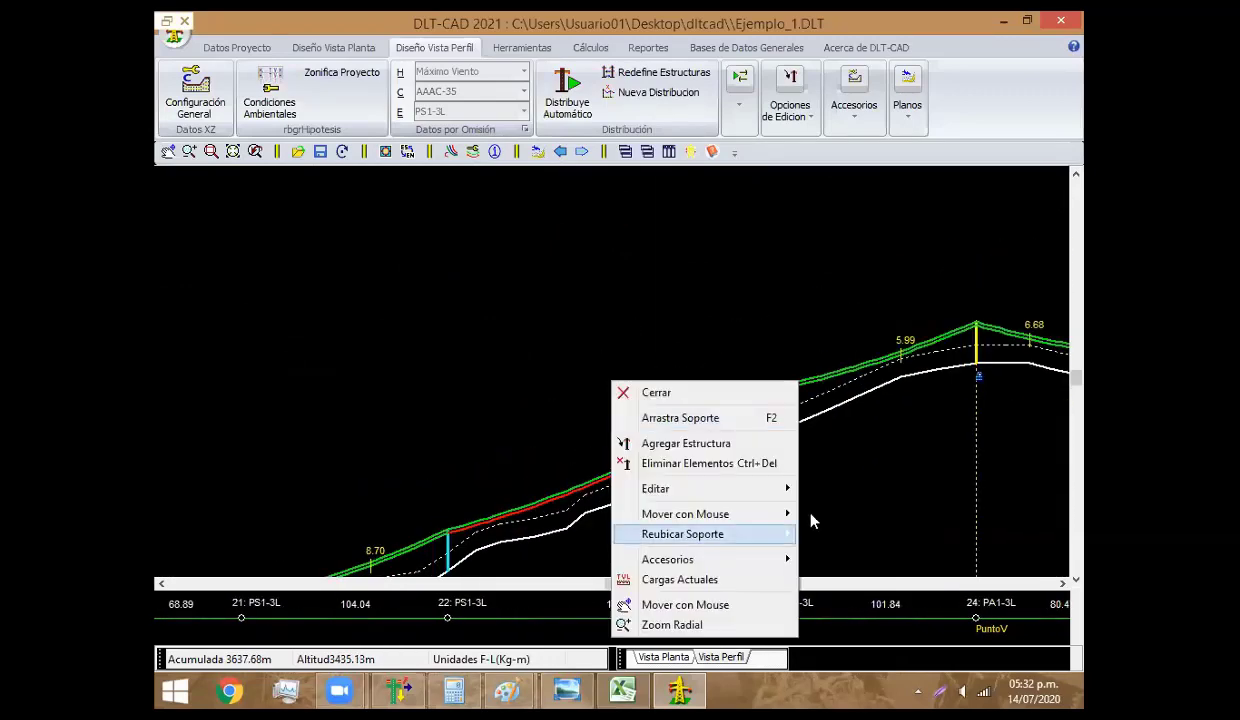
left_click(793, 414)
scroll(656, 476, "down", 1)
scroll(656, 476, "down", 2)
scroll(656, 476, "down", 1)
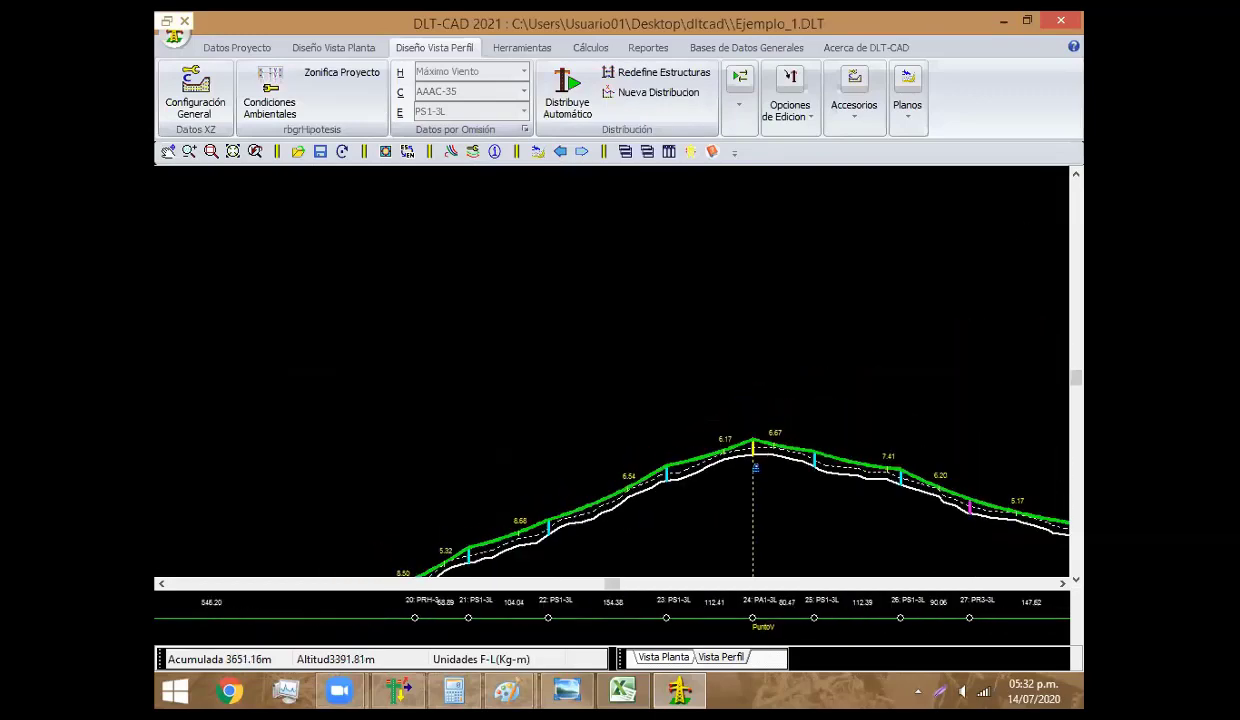
Pan across stations 5–19 to review the support distribution
mouse_move(656, 476)
left_mouse_down()
mouse_move(548, 360)
mouse_move(650, 349)
mouse_move(517, 232)
mouse_move(517, 243)
mouse_move(191, 294)
left_mouse_up()
mouse_move(540, 300)
left_mouse_down()
mouse_move(443, 307)
mouse_move(490, 268)
mouse_move(593, 298)
left_mouse_up()
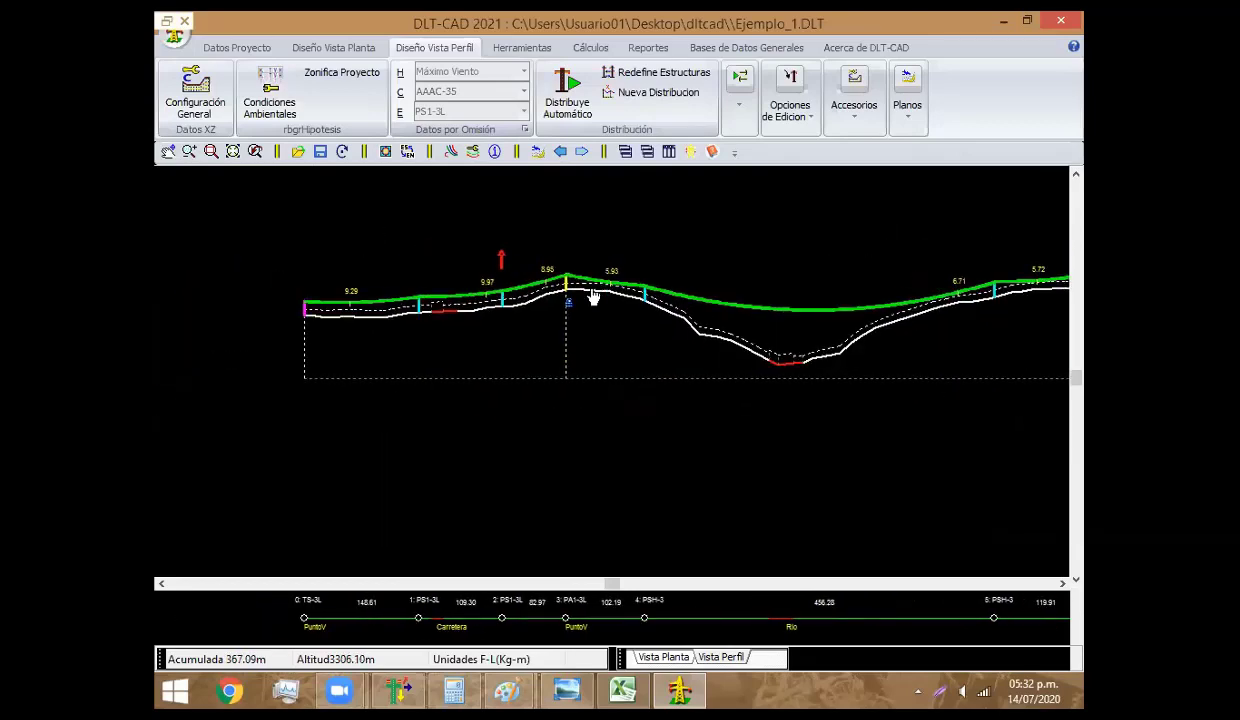
mouse_move(385, 332)
left_mouse_down()
mouse_move(773, 263)
mouse_move(429, 332)
left_mouse_up()
left_click_drag(686, 304, 468, 324)
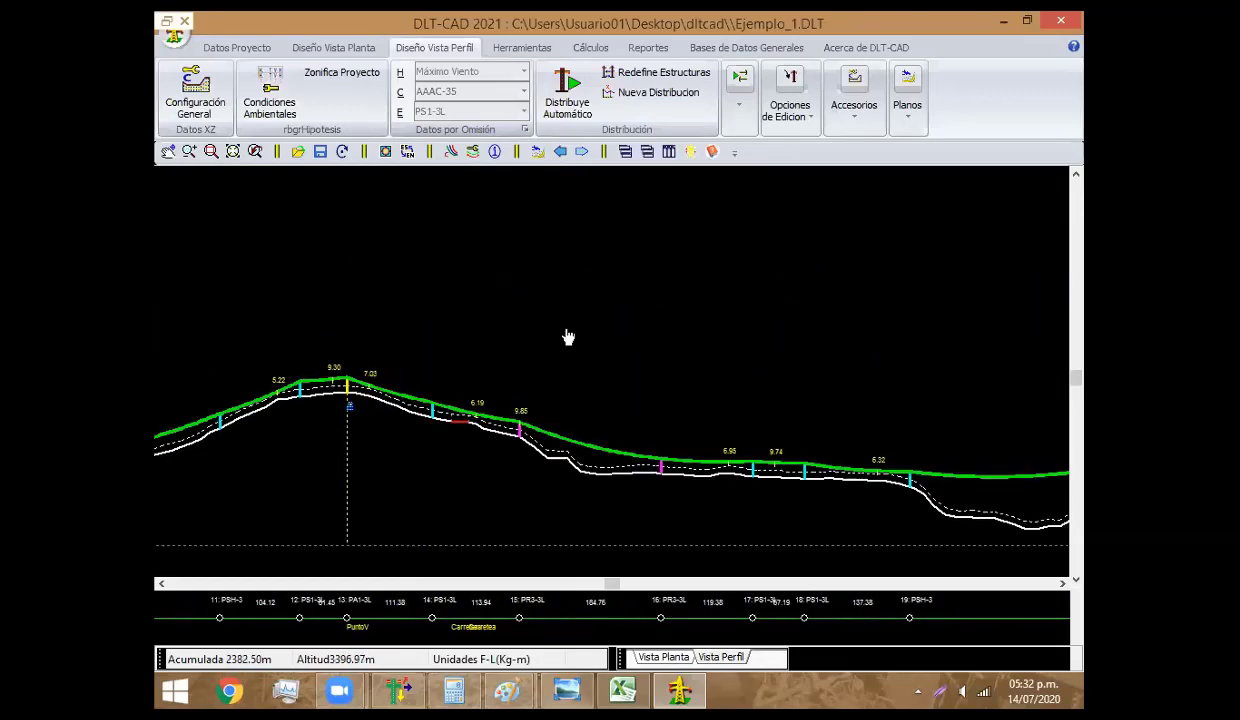
scroll(508, 355, "down", 1)
scroll(508, 355, "down", 2)
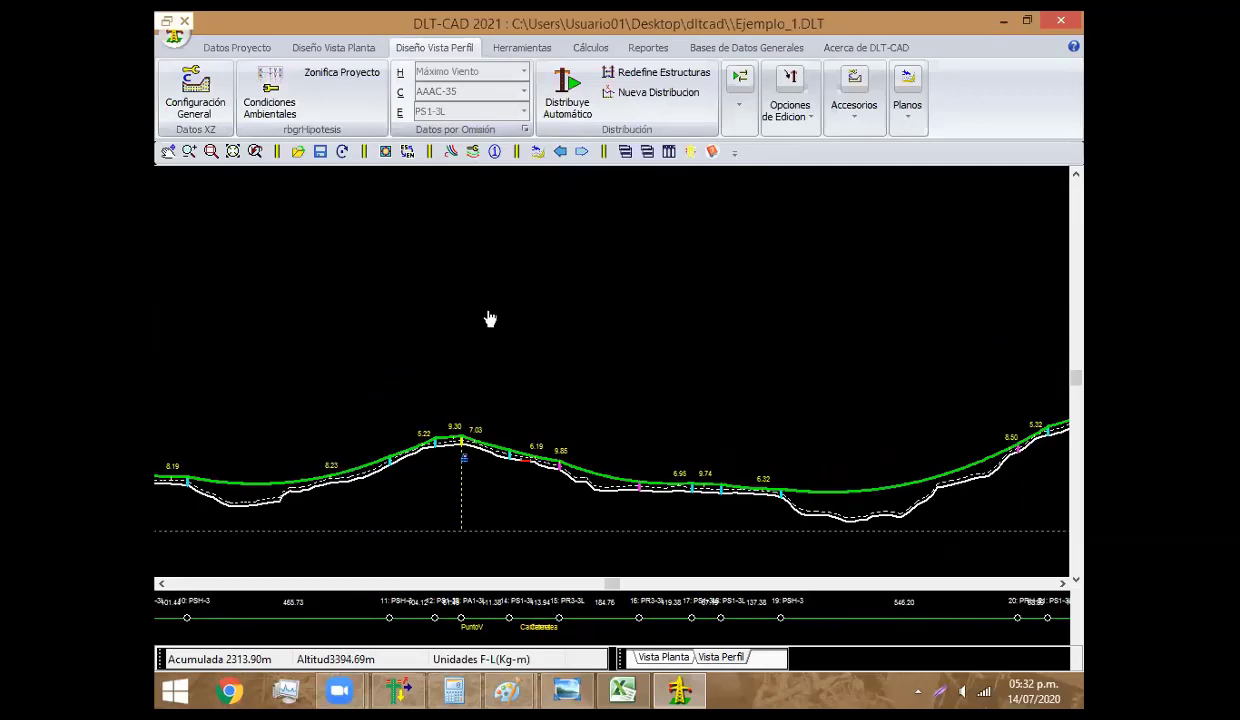
scroll(487, 318, "down", 2)
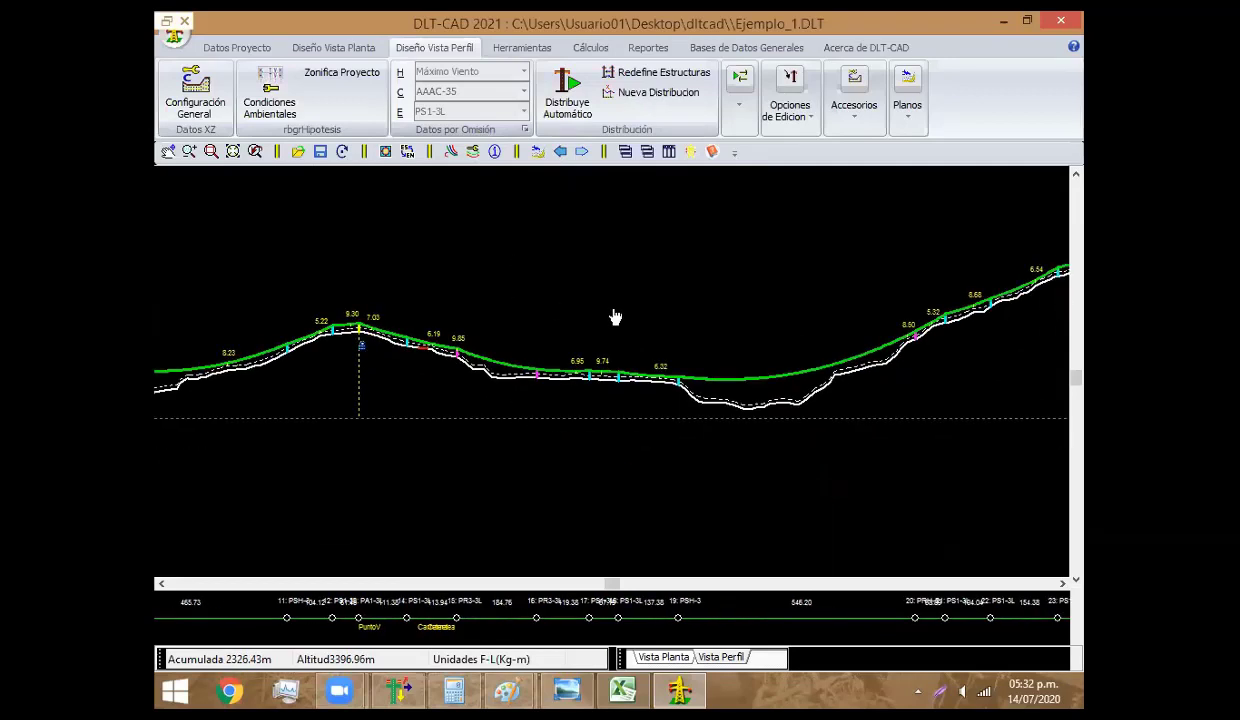
Run Distribuye Retenidas with type RI on terminal, retention and angle structures, then inspect the guys
left_click(742, 80)
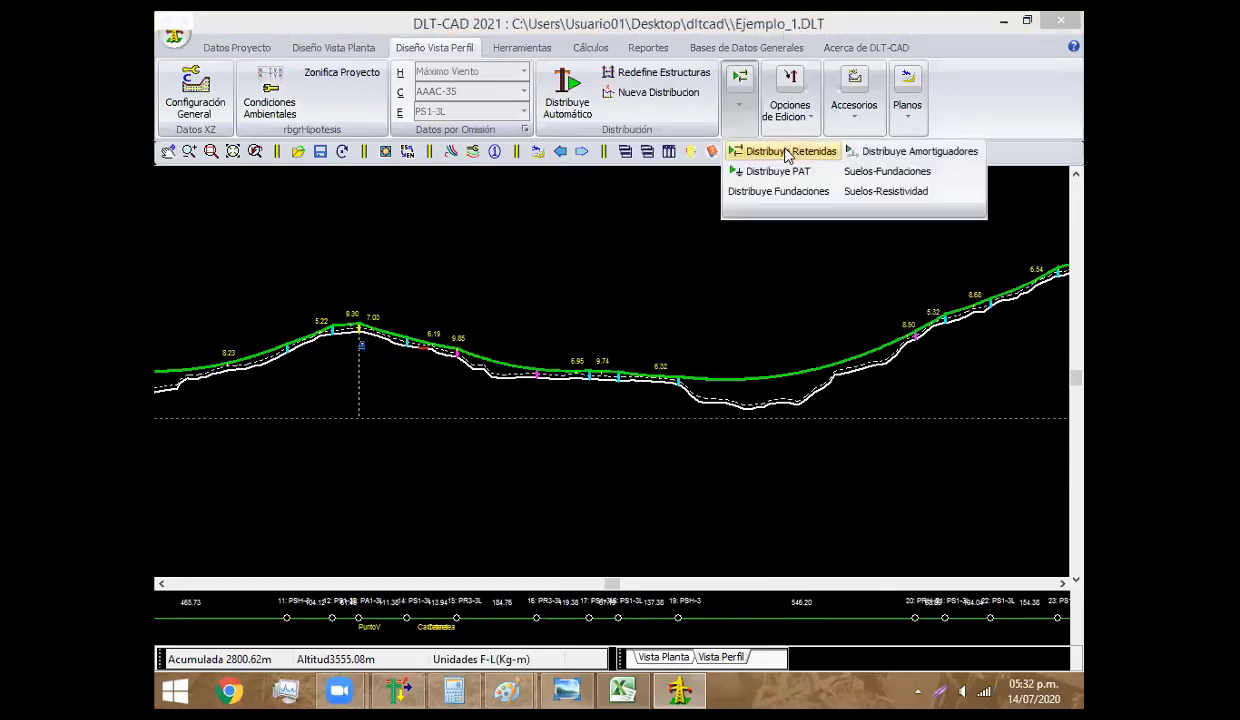
left_click(787, 152)
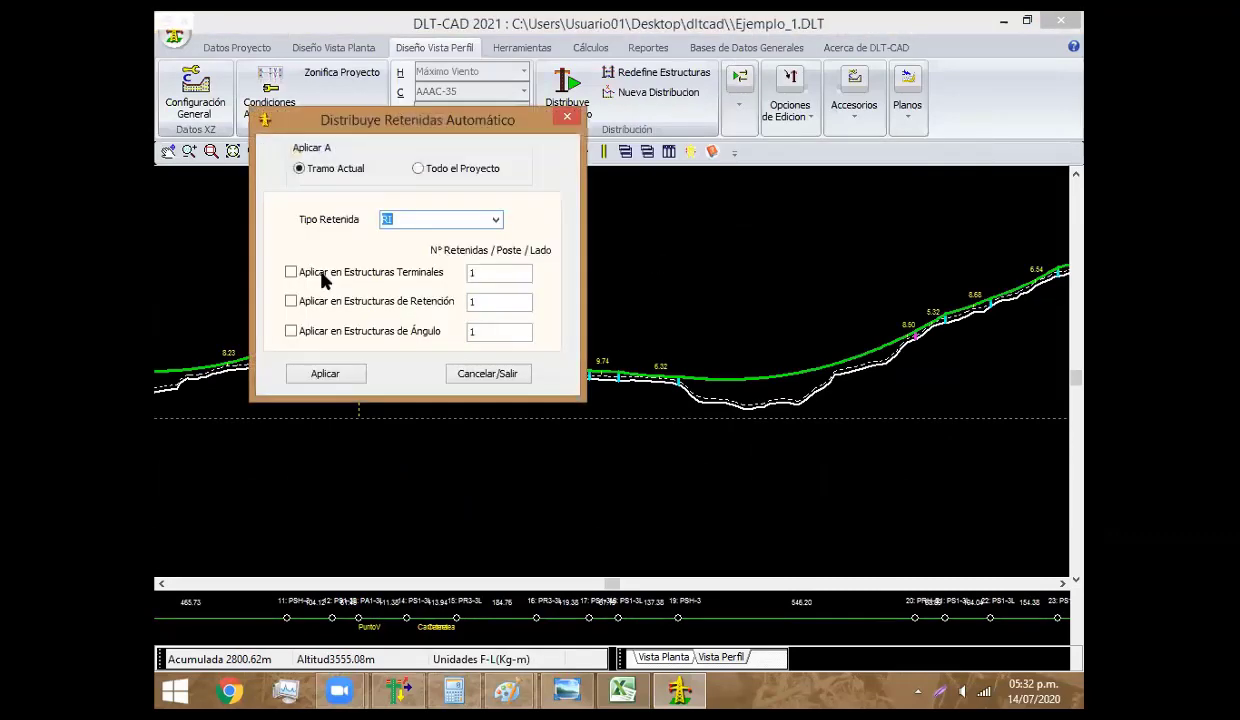
left_click(330, 303)
left_click(318, 272)
left_click(322, 331)
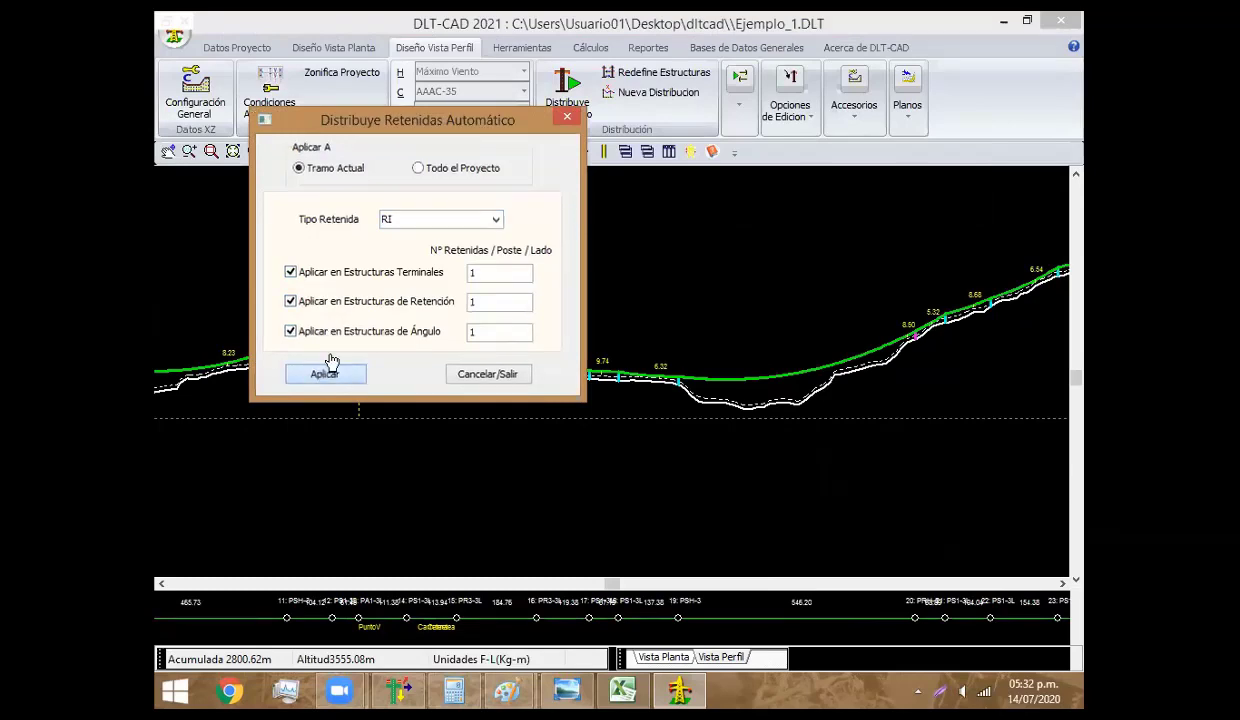
left_click(325, 373)
mouse_move(470, 280)
left_mouse_down()
mouse_move(364, 237)
mouse_move(521, 240)
left_mouse_up()
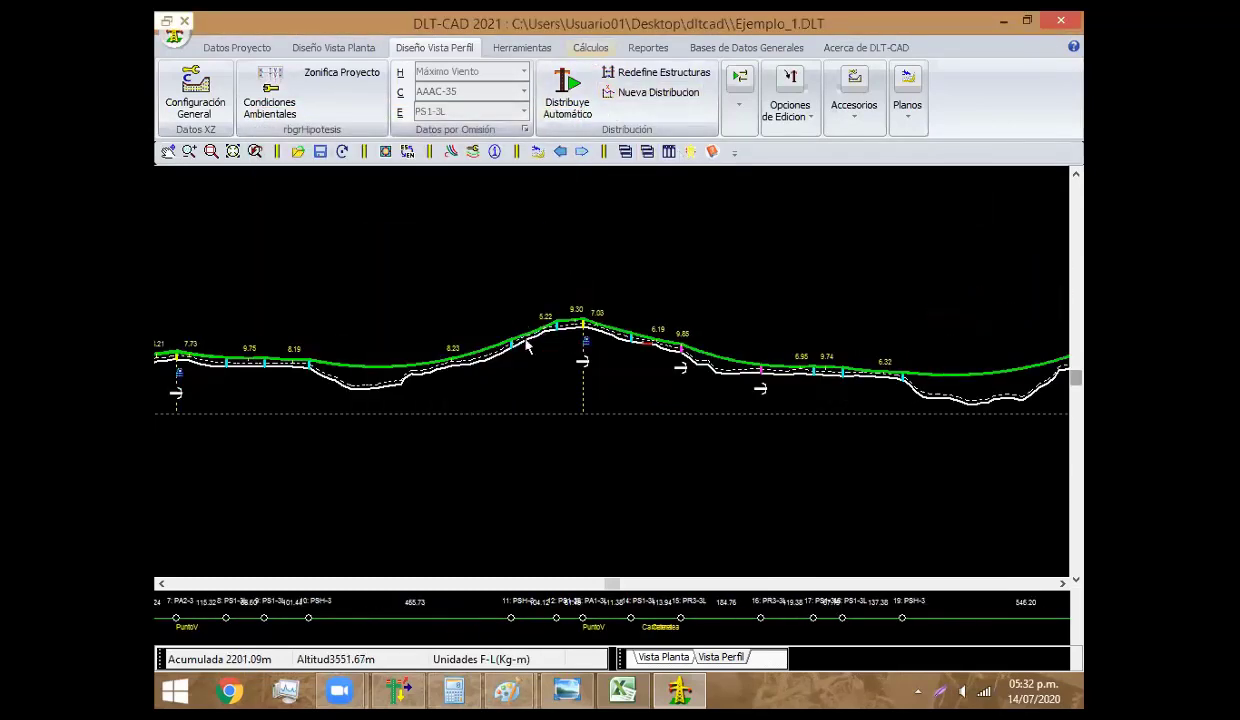
mouse_move(879, 200)
left_mouse_down()
mouse_move(617, 296)
mouse_move(675, 292)
left_mouse_up()
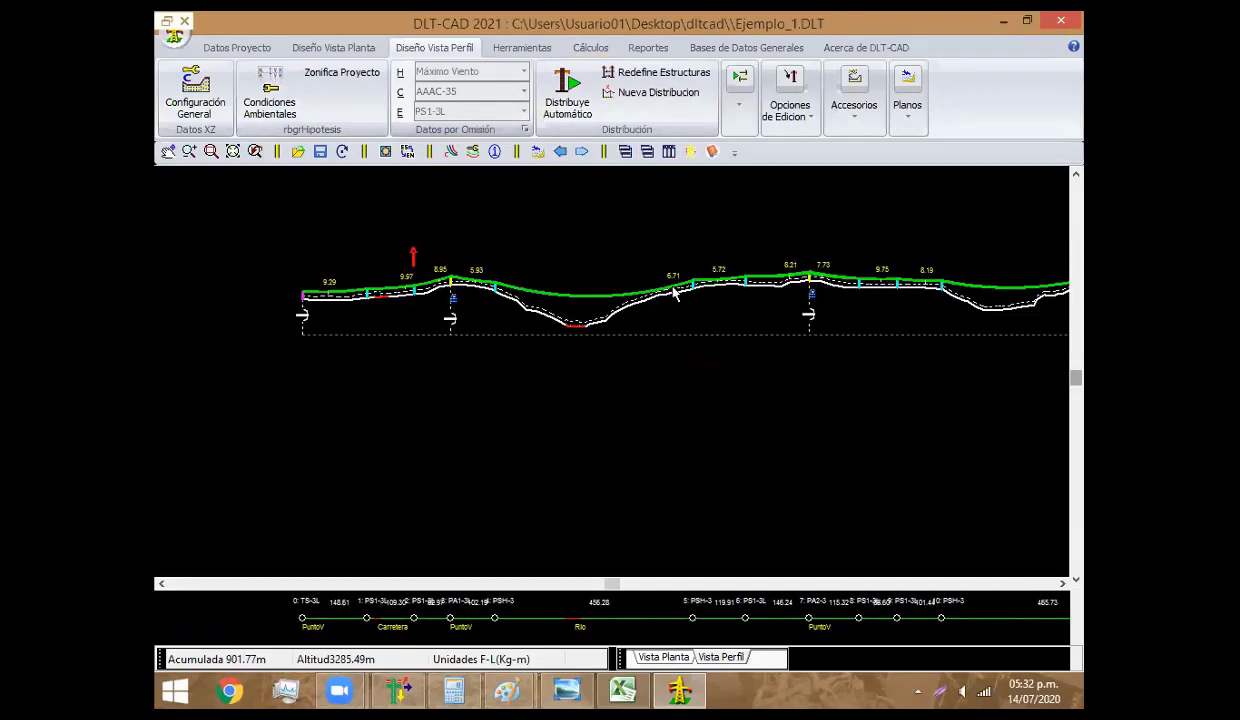
Open the CM Soportes CA transverse report from the Cálculos tab
left_click(592, 49)
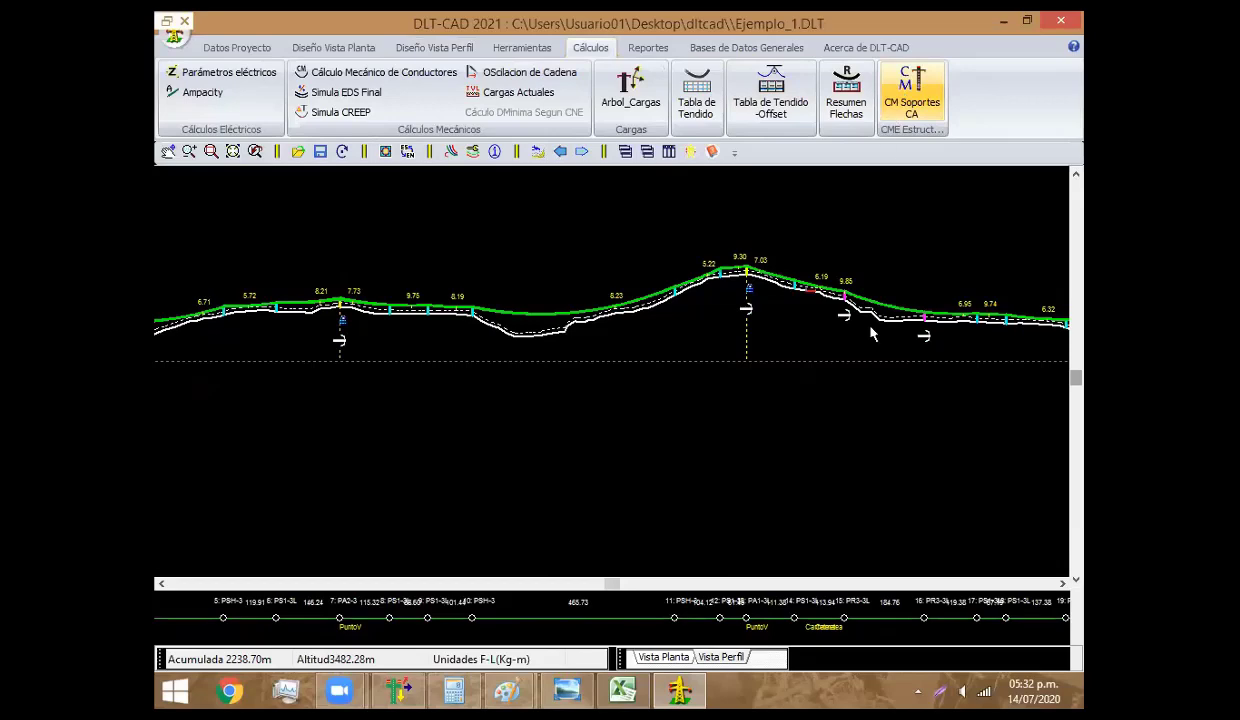
left_click(907, 100)
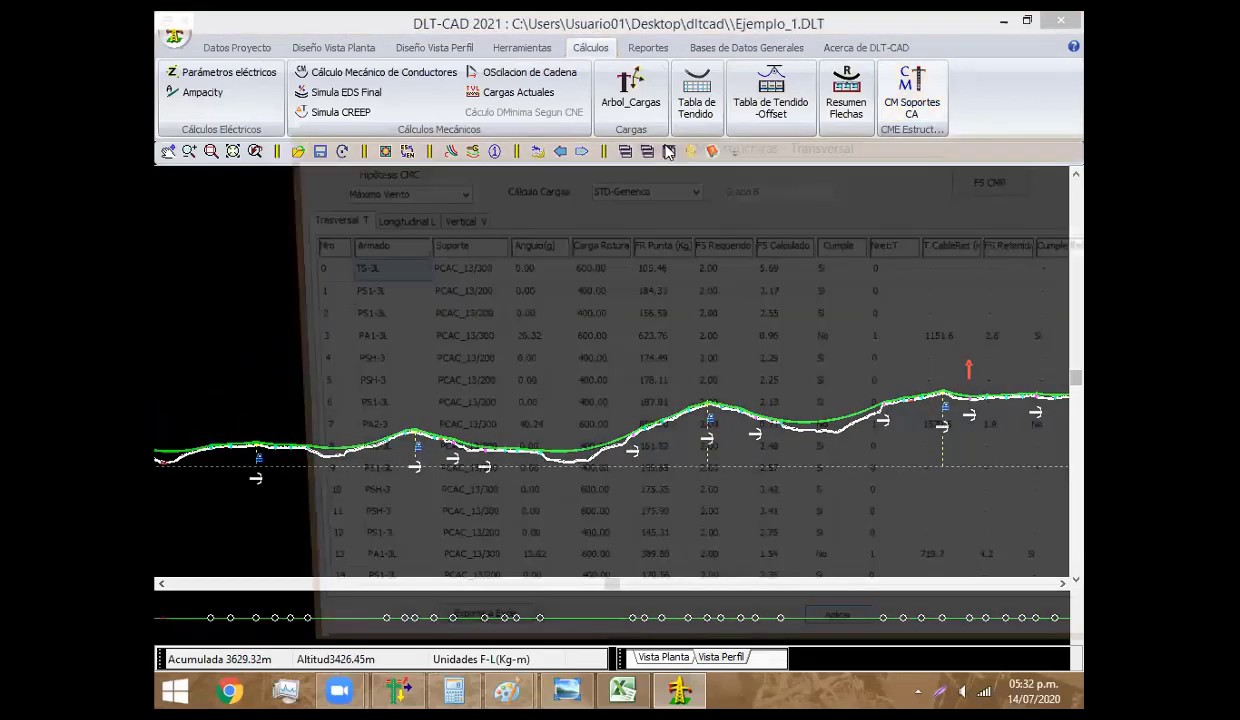
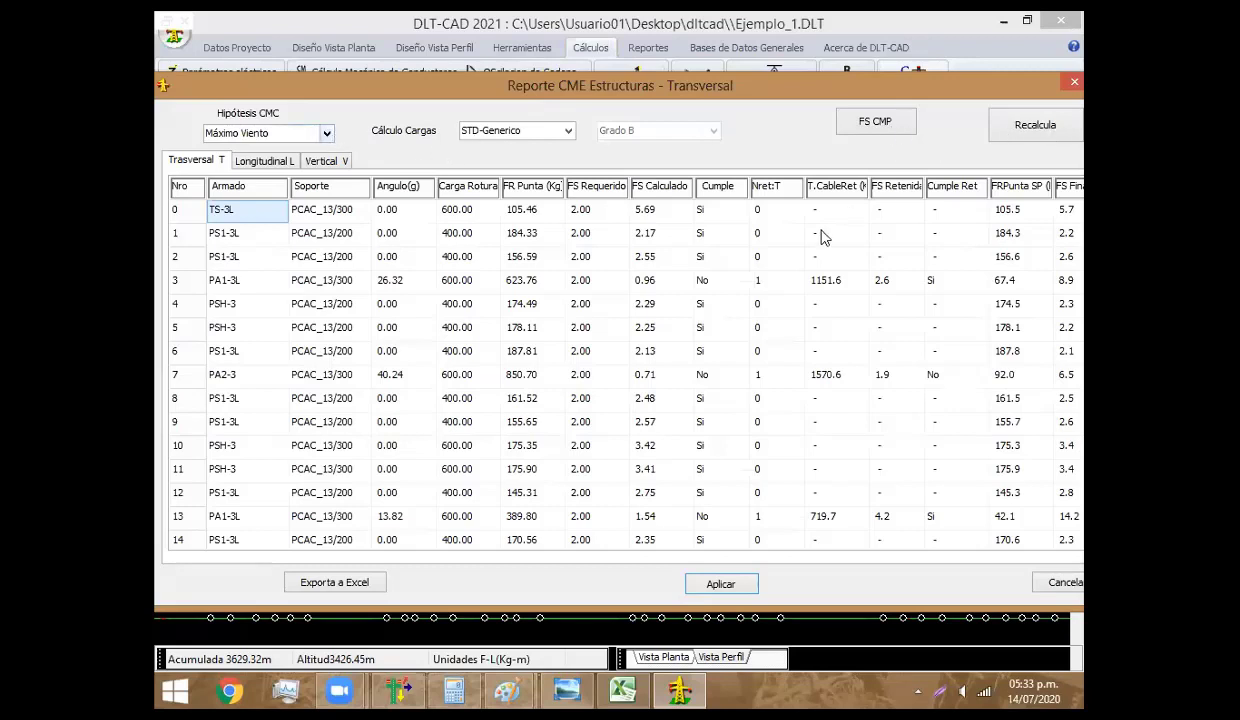
Review the Cumple compliance column from the top down to row 50 and back
key("Tab")
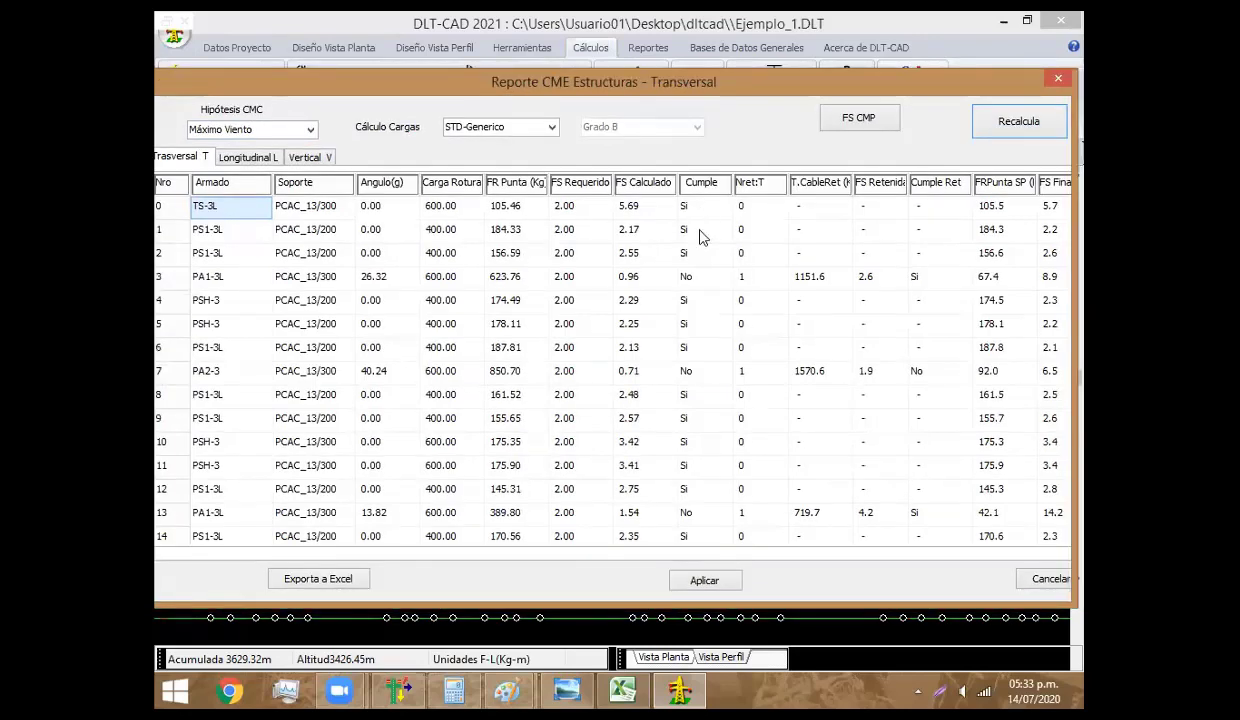
left_click(697, 257)
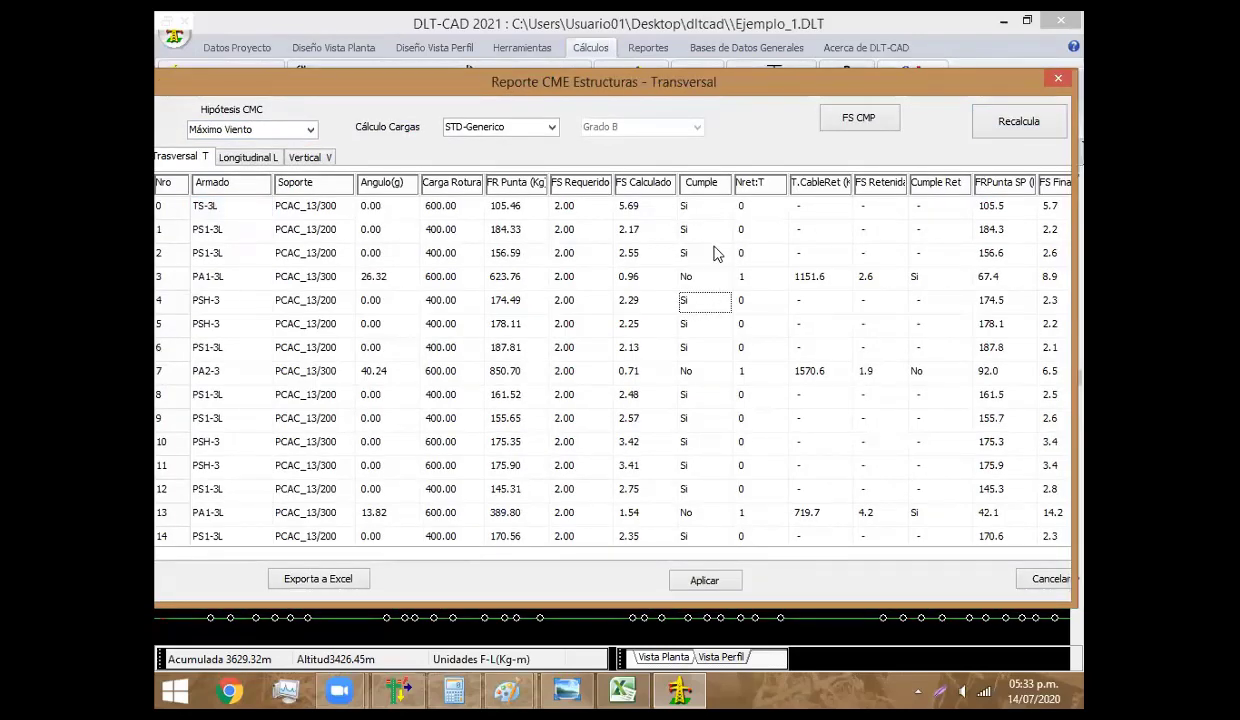
key("Down")
key("Down")
key("Down")
key("Down")
key("Down")
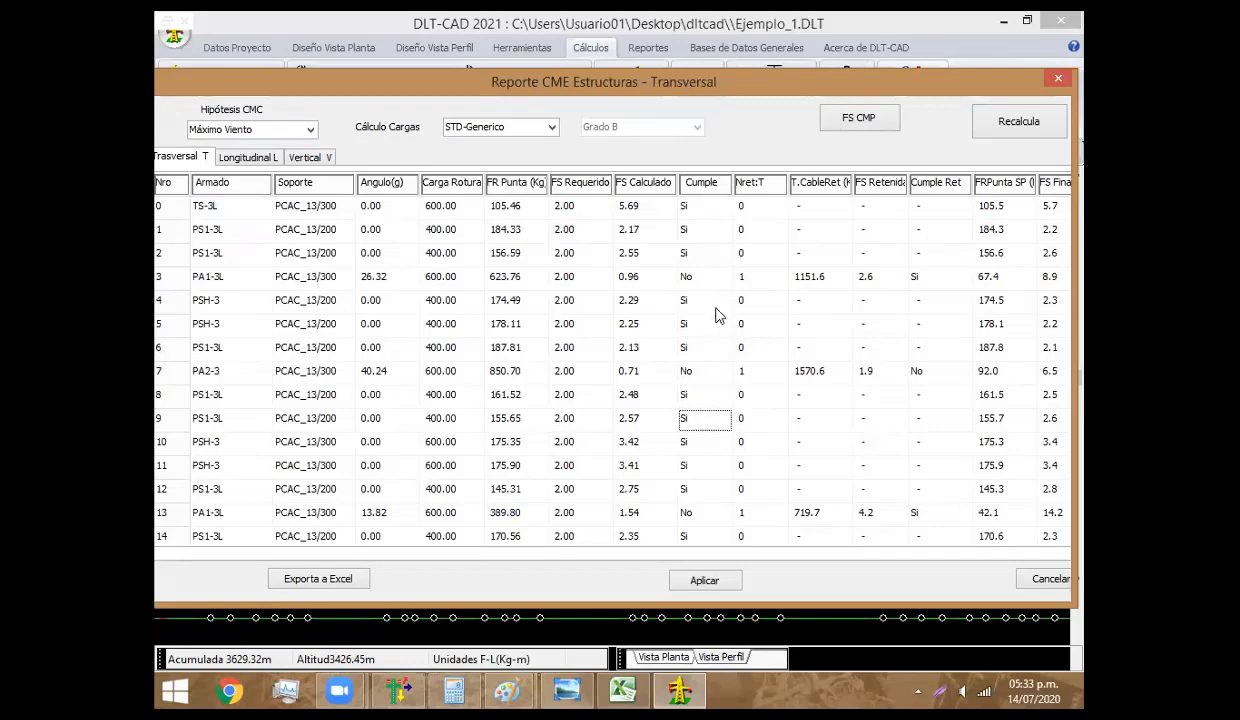
key("Down")
key("Down")
key("Down")
key("Down")
key("Down")
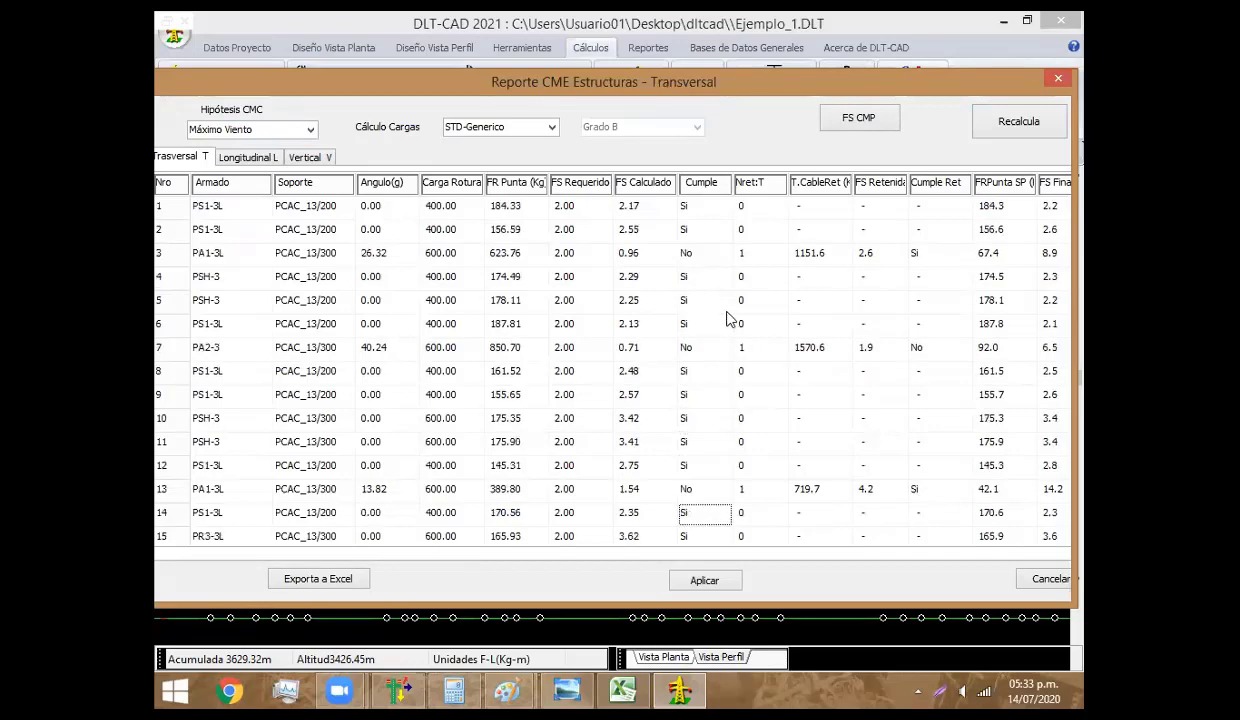
key("Down")
key("Down")
key("Down")
key("Down")
key("Down")
key("Down")
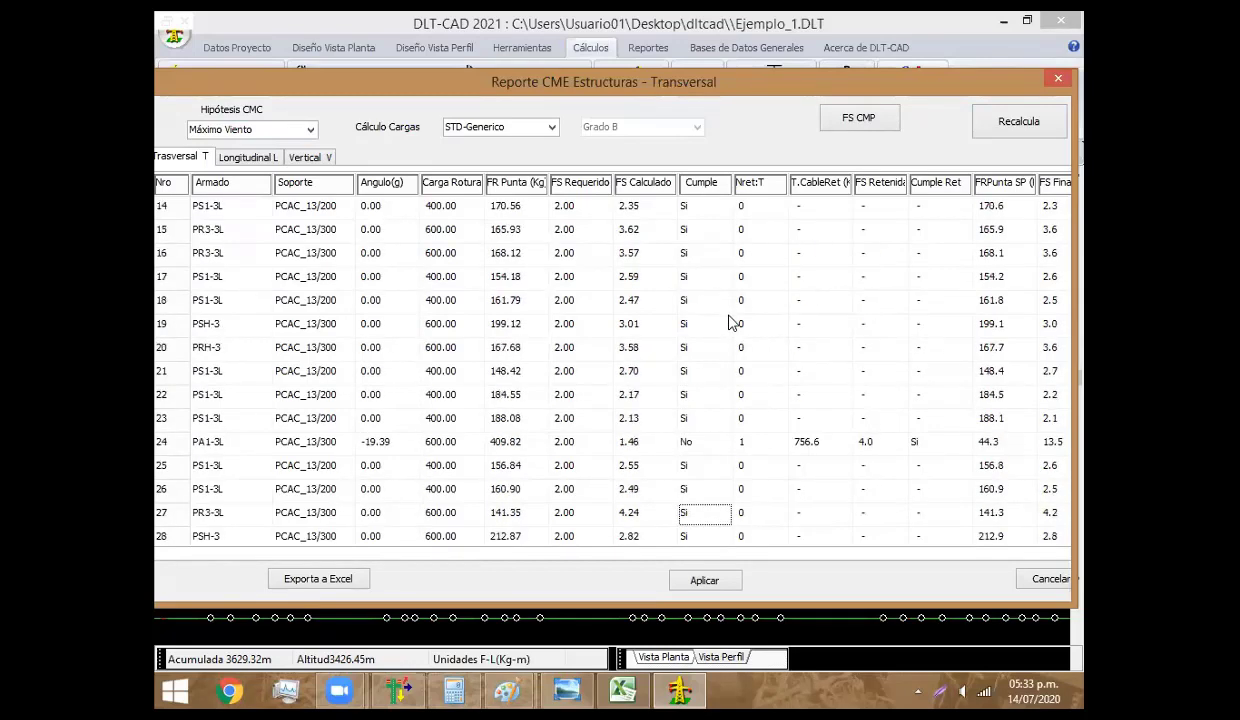
key("Down")
key("Down")
key("Down")
key("Down")
key("Down")
key("Down")
key("Down")
key("Down")
key("Down")
key("Down")
key("Down")
key("Down")
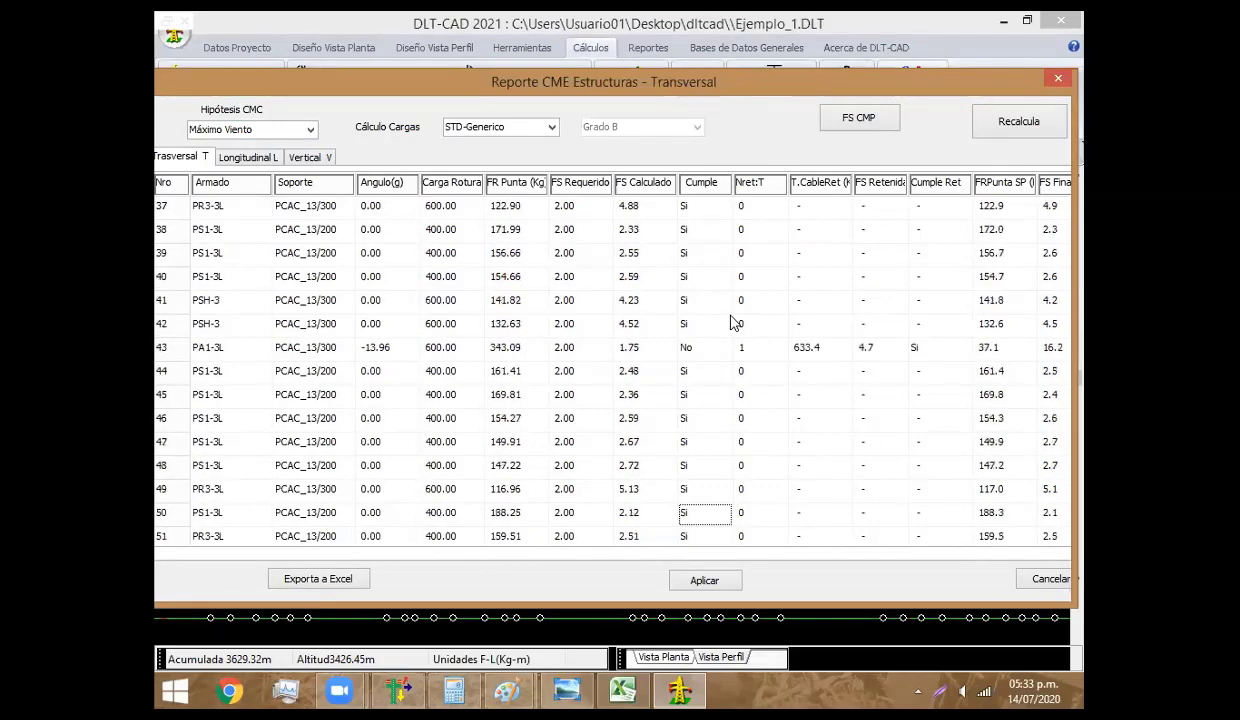
key("Down")
key("Down")
key("Down")
key("Down")
key("Down")
key("Down")
key("Up")
key("Up")
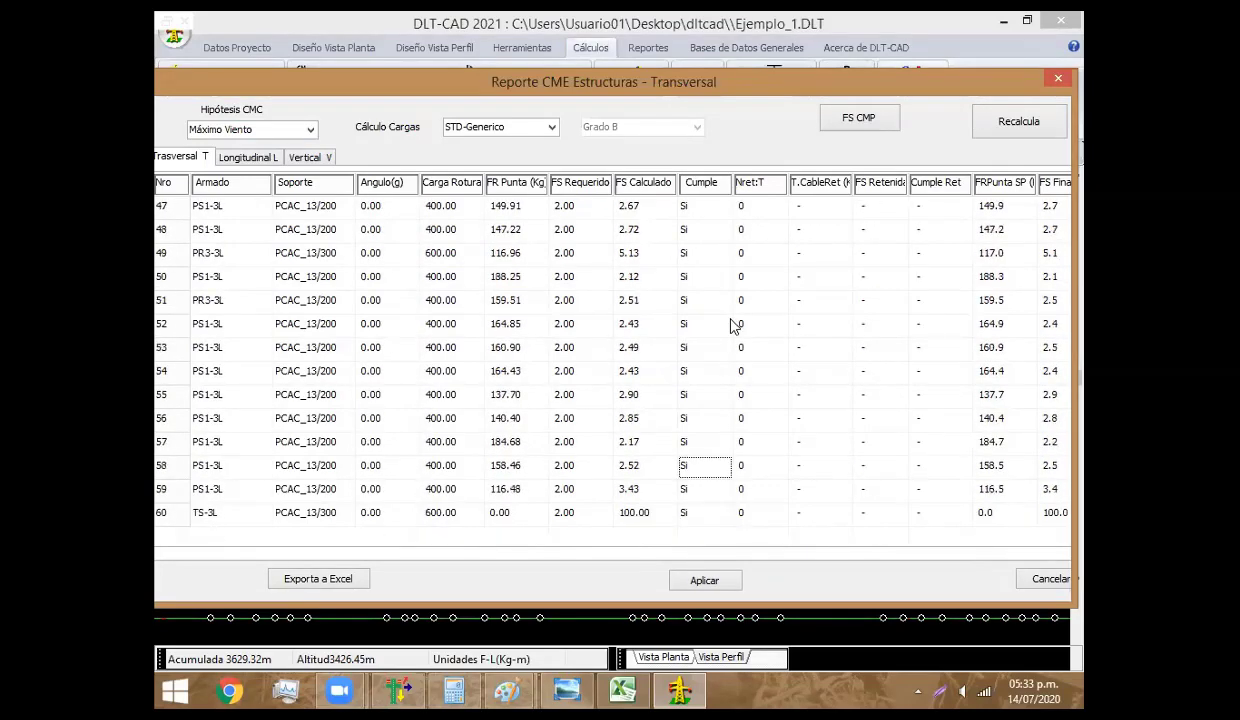
key("Up")
key("Up")
key("Up")
key("Up")
key("Up")
key("Up")
key("Up")
key("Up")
key("Up")
key("Up")
key("Up")
key("Up")
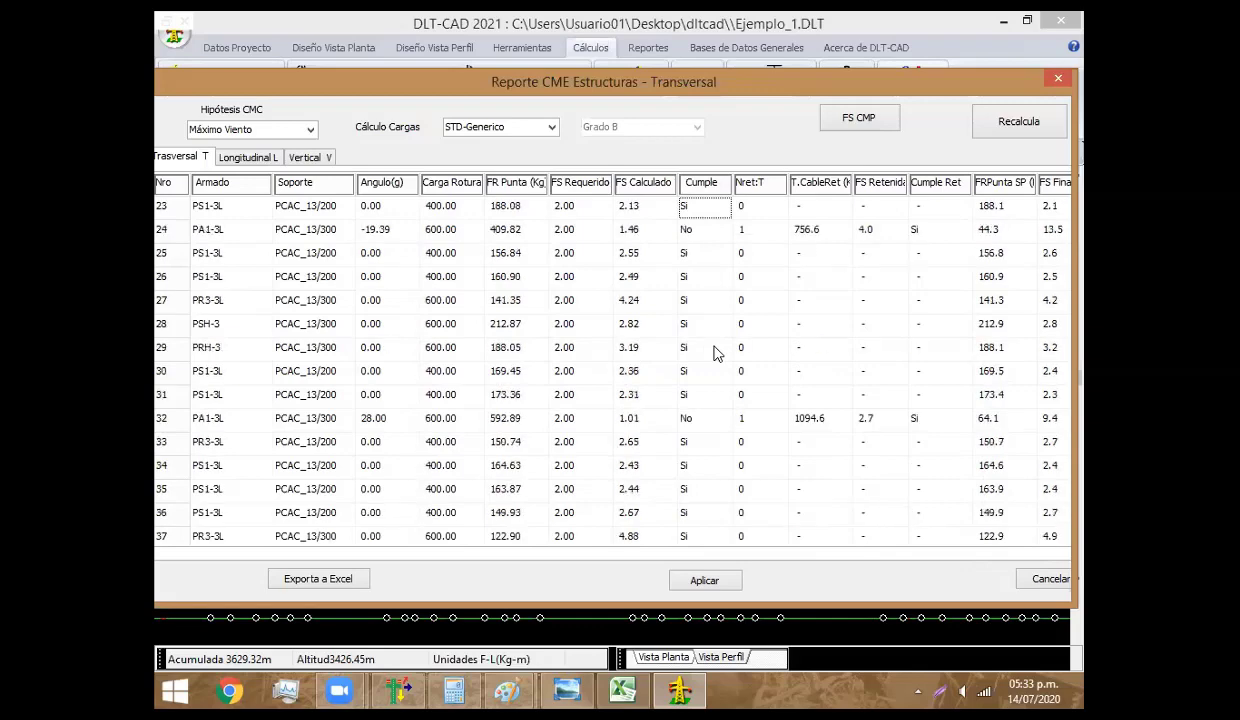
key("Up")
key("Up")
key("Up")
key("Up")
key("Up")
key("Up")
key("Up")
key("Up")
key("Up")
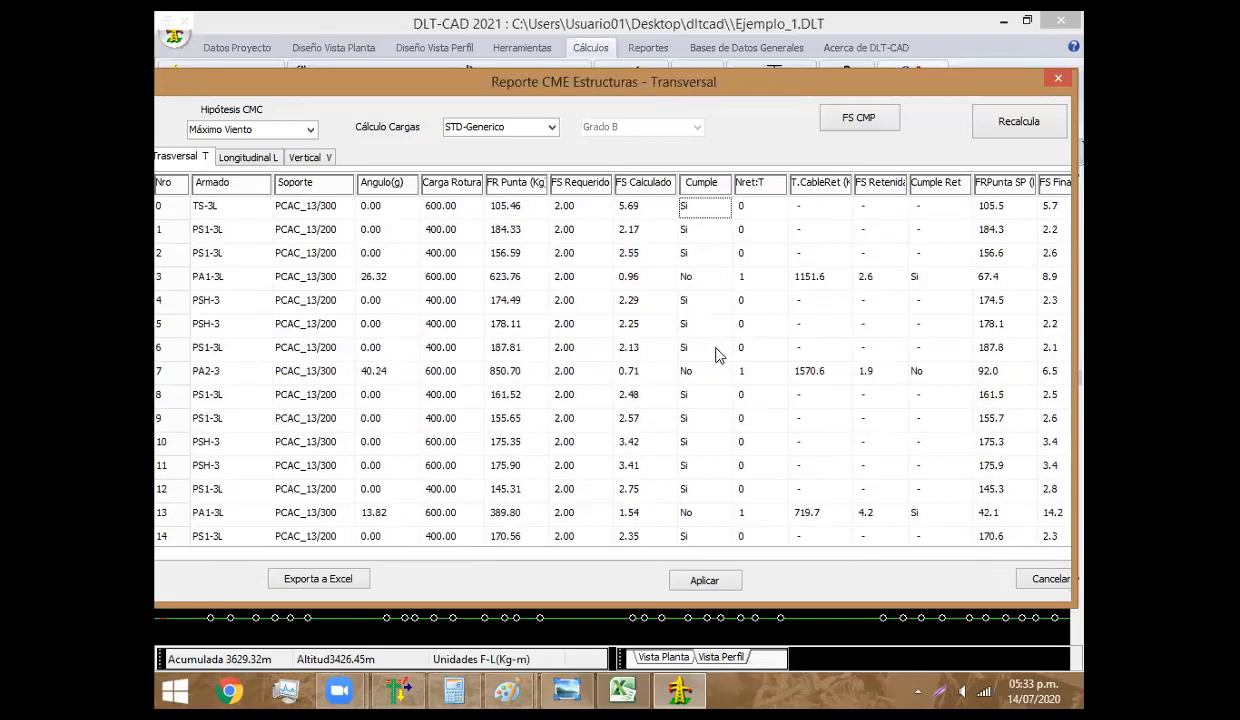
Check the FS Final safety factor for each structure, rows 0 through 52
left_click(1053, 206)
key("Down")
key("Down")
key("Down")
key("Down")
key("Down")
key("Down")
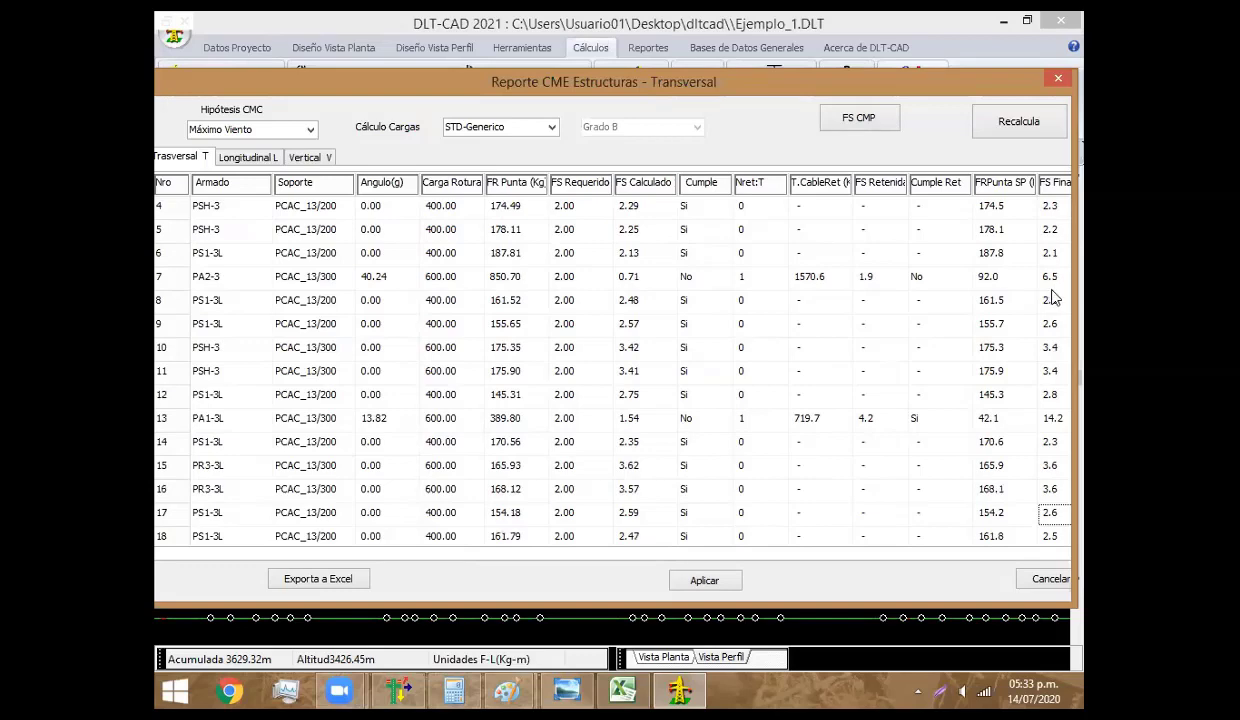
key("Down")
key("Down")
key("Down")
key("Down")
key("Down")
key("Down")
key("Down")
key("Down")
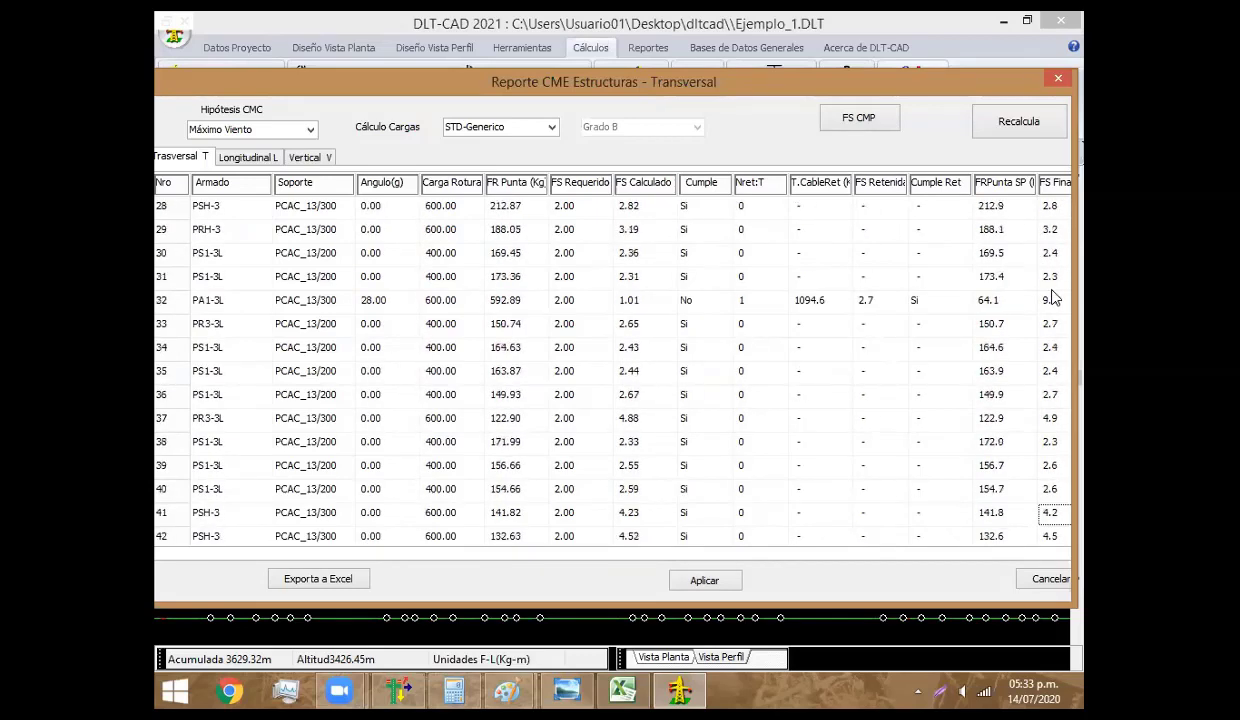
key("Down")
key("Down")
key("Down")
key("Down")
key("Down")
key("Down")
key("Down")
key("Down")
key("Down")
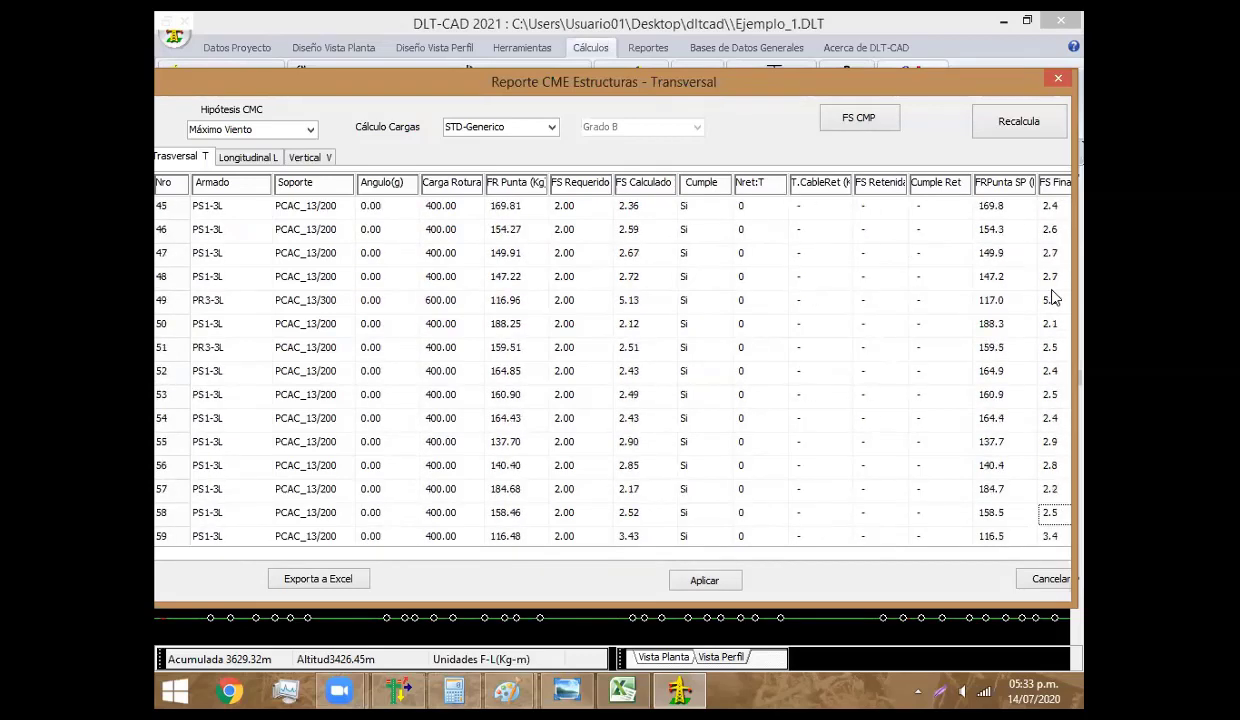
key("Down")
left_click(1050, 318)
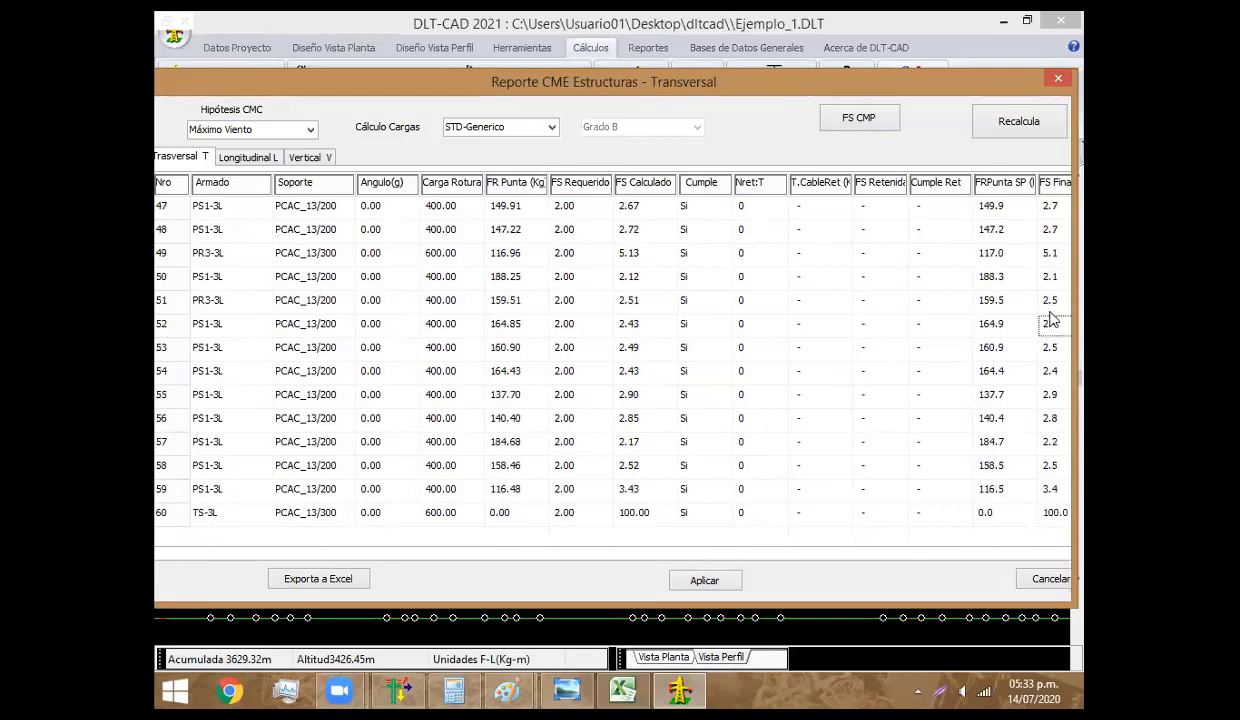
key("Up")
key("Up")
key("Up")
key("Page_Up")
key("Page_Up")
key("Page_Up")
key("Up")
key("Up")
key("Up")
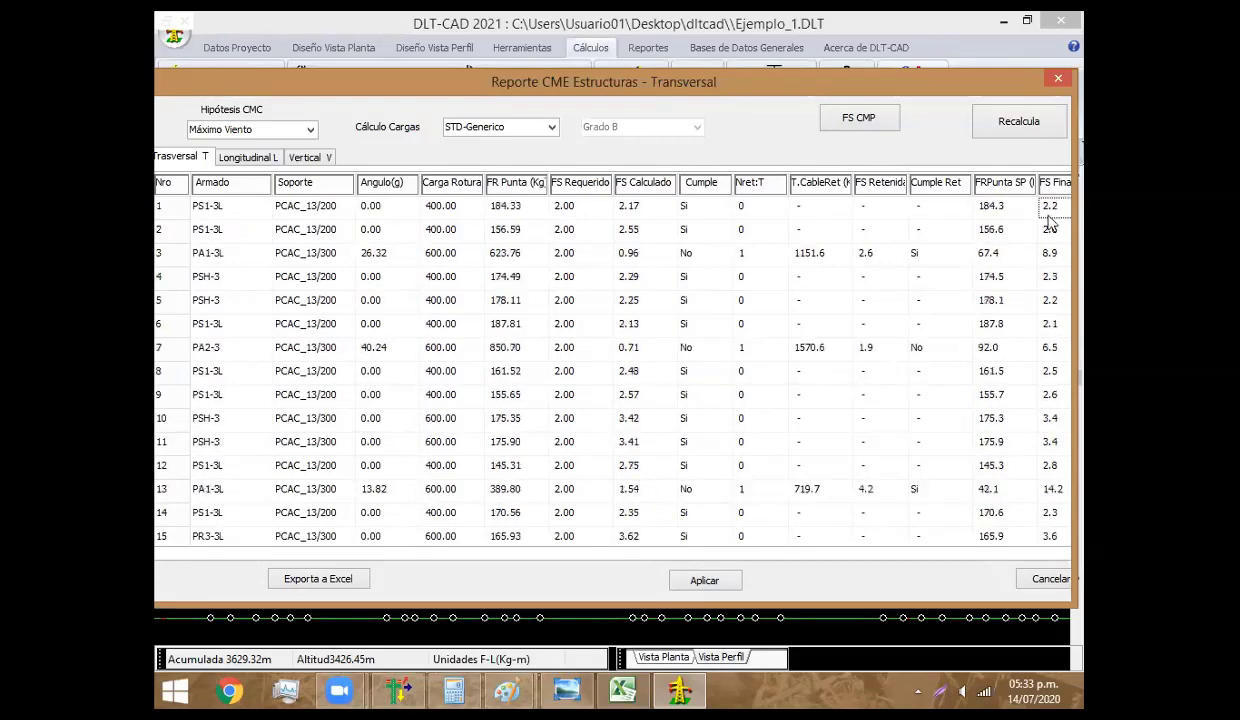
key("Up")
key("Down")
key("Down")
key("Down")
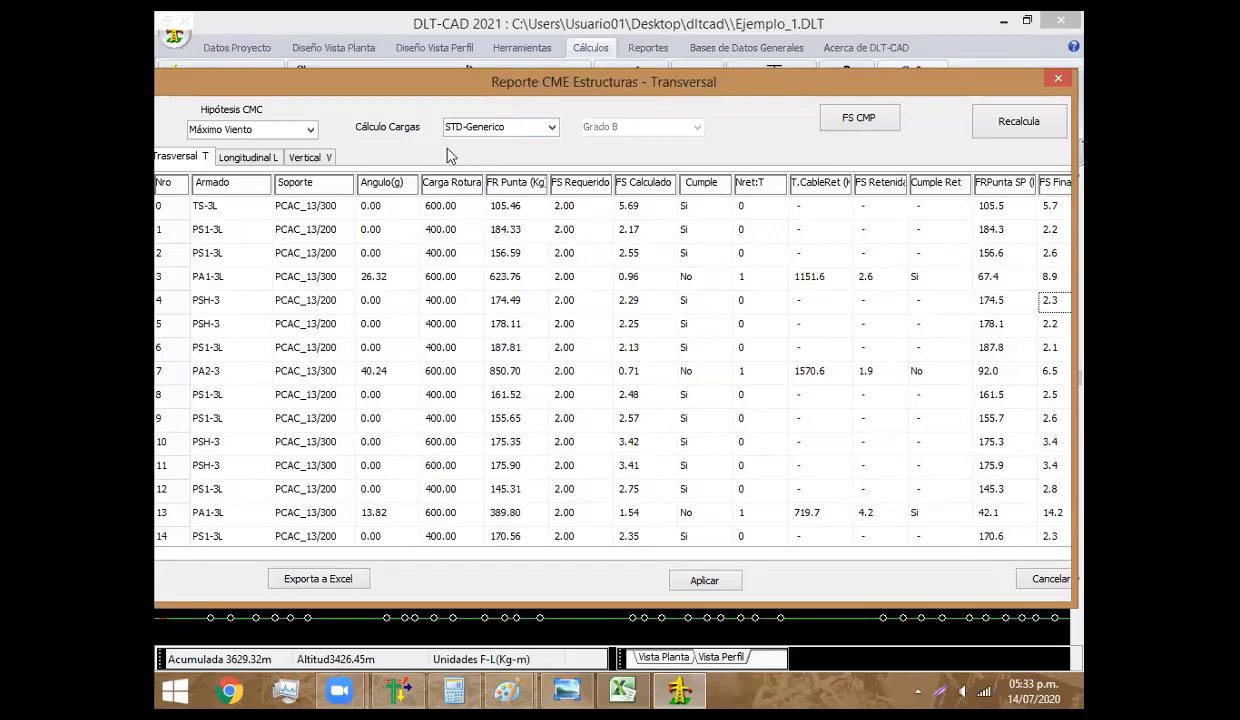
Show the Vertical V load checks, recalculate them, and inspect the FS Calculado values
left_click(322, 156)
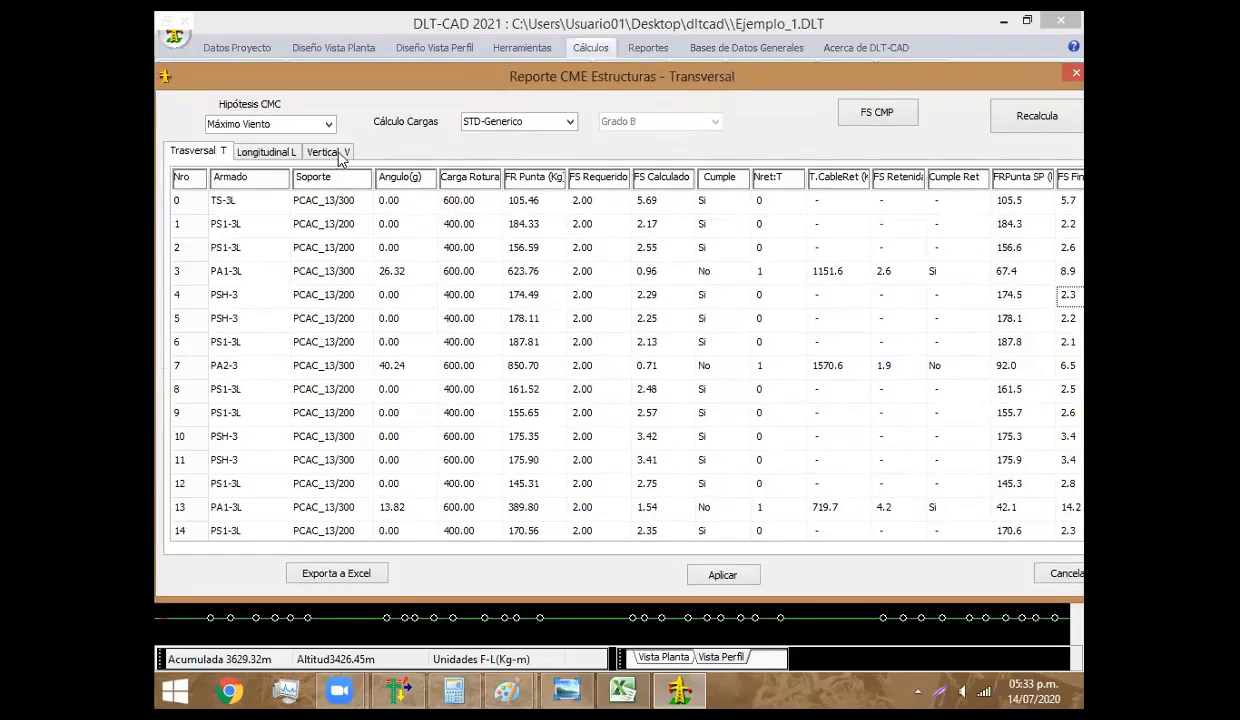
left_click(331, 155)
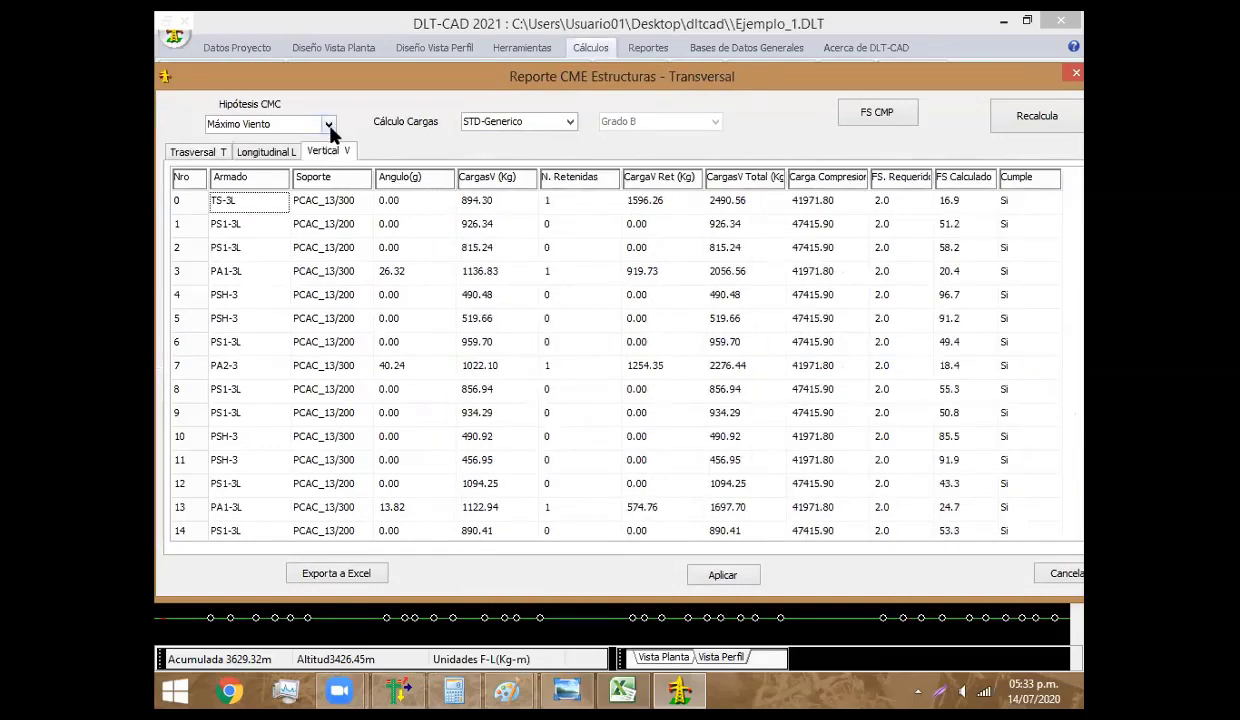
left_click(1024, 125)
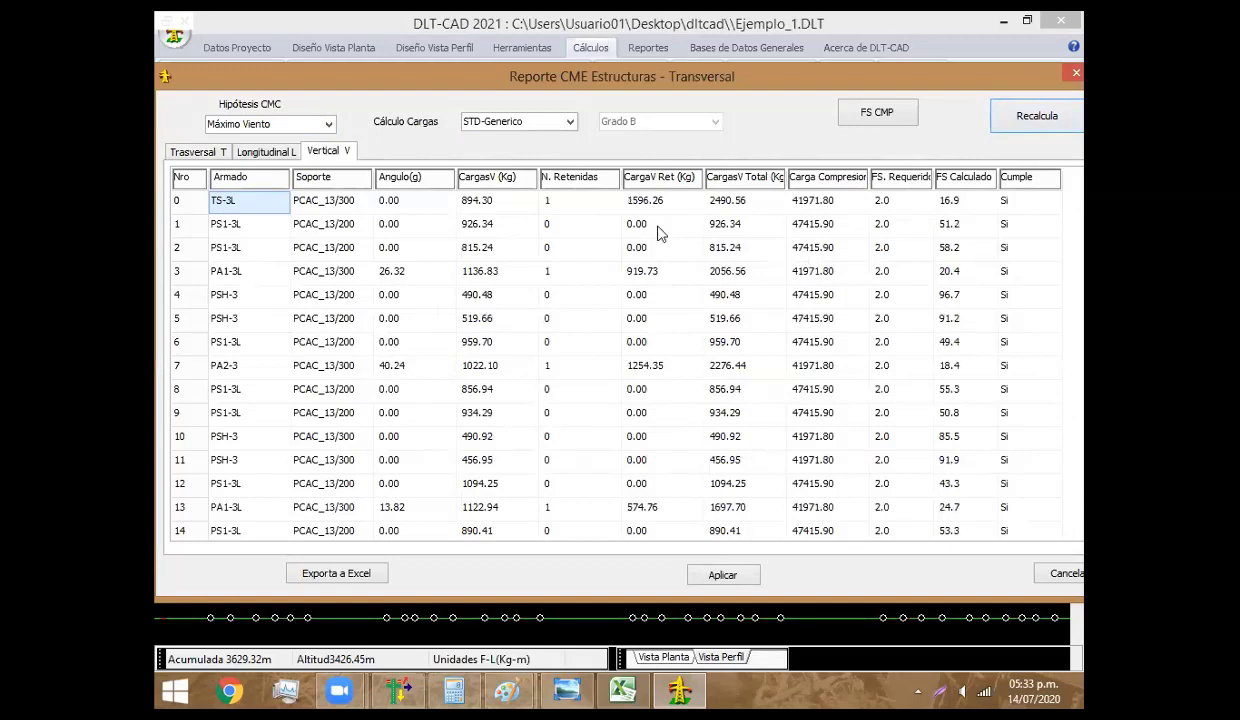
left_click(958, 203)
key("Down")
key("Down")
key("Down")
key("Down")
key("Down")
key("Down")
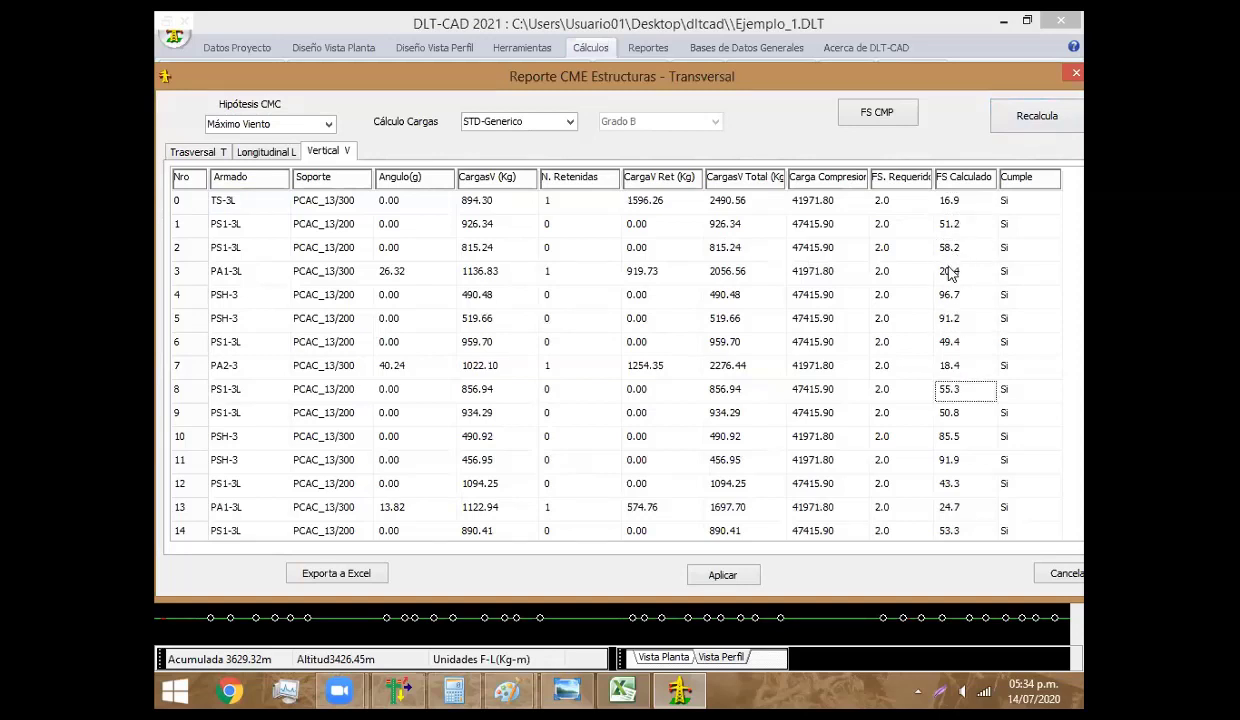
key("Down")
key("Down")
Compare FS Requerido with FS Calculado down to row 13, then switch to the Excel loads workbook
left_click(875, 198)
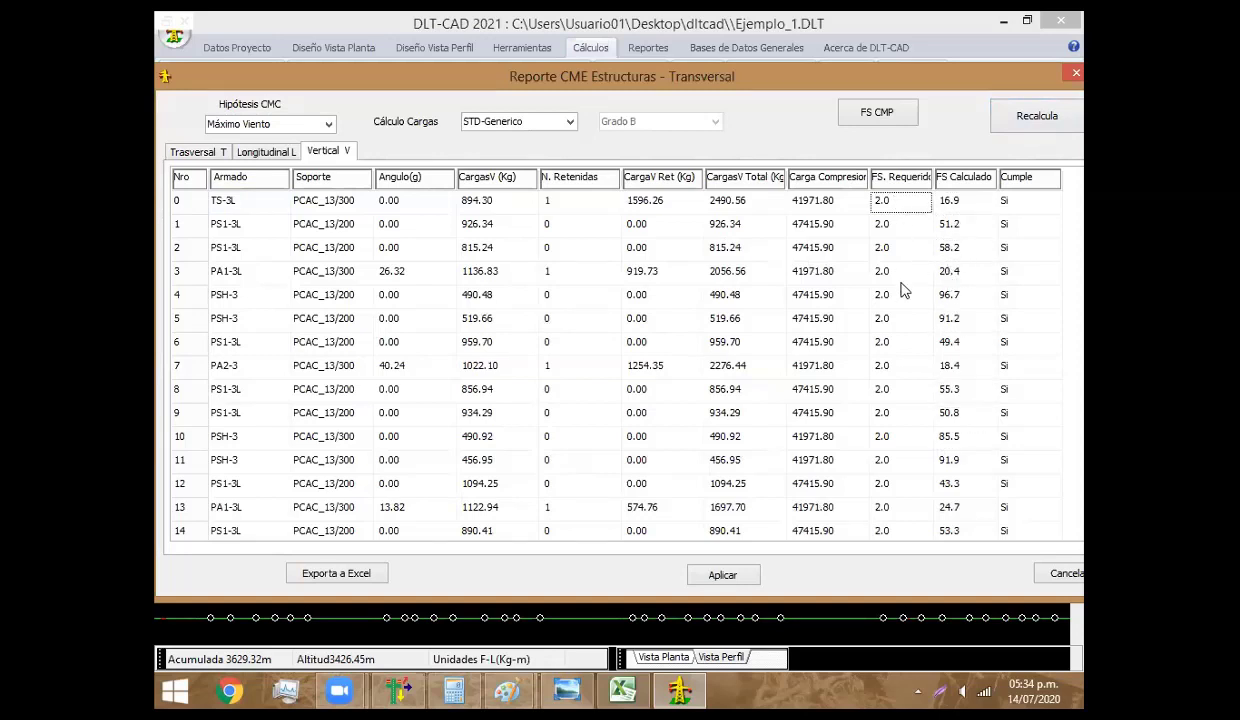
key("Down")
key("Down")
key("Down")
key("Down")
key("Down")
key("Down")
key("Down")
key("Down")
key("Down")
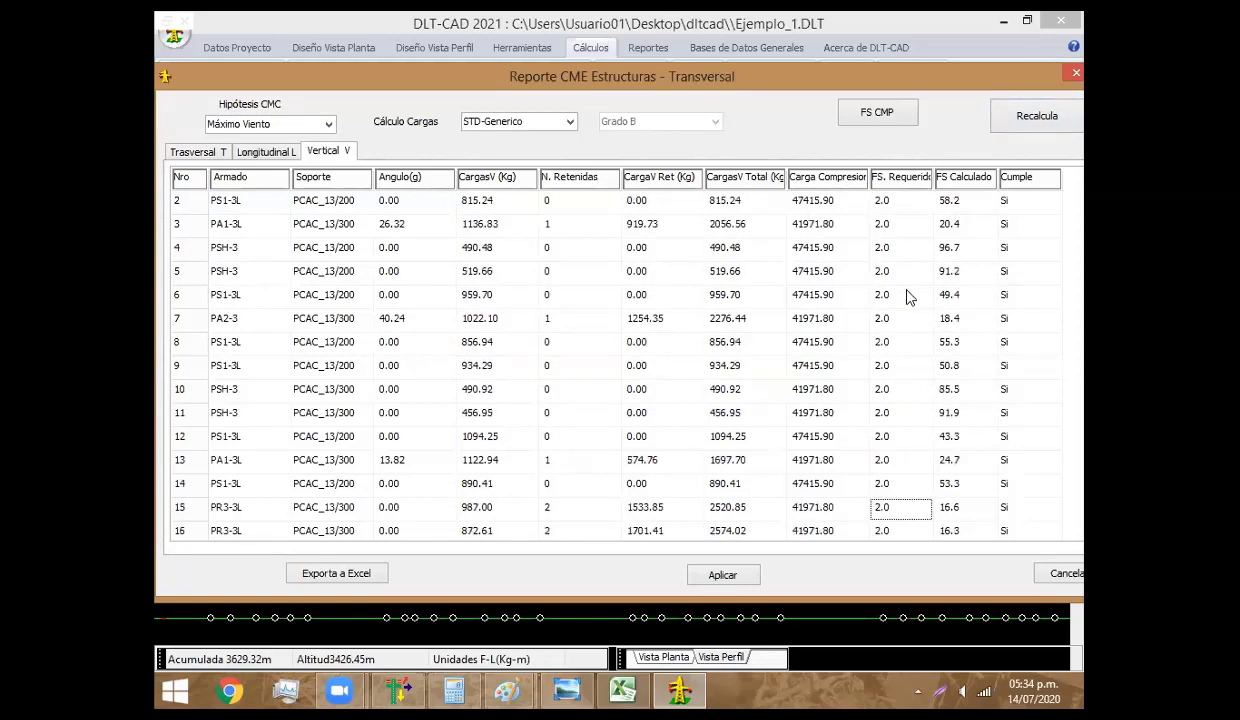
key("Down")
key("Down")
key("Down")
left_click(946, 272)
key("Down")
key("Down")
key("Down")
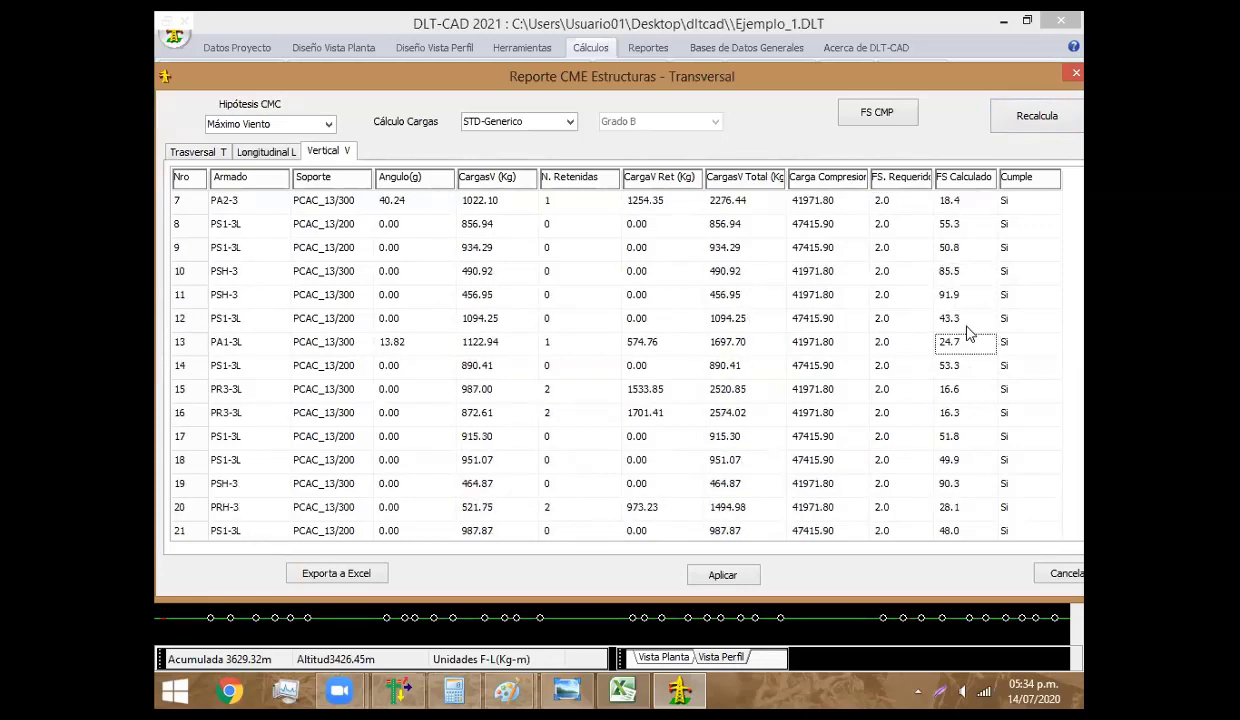
key("Up")
key("Up")
key("Up")
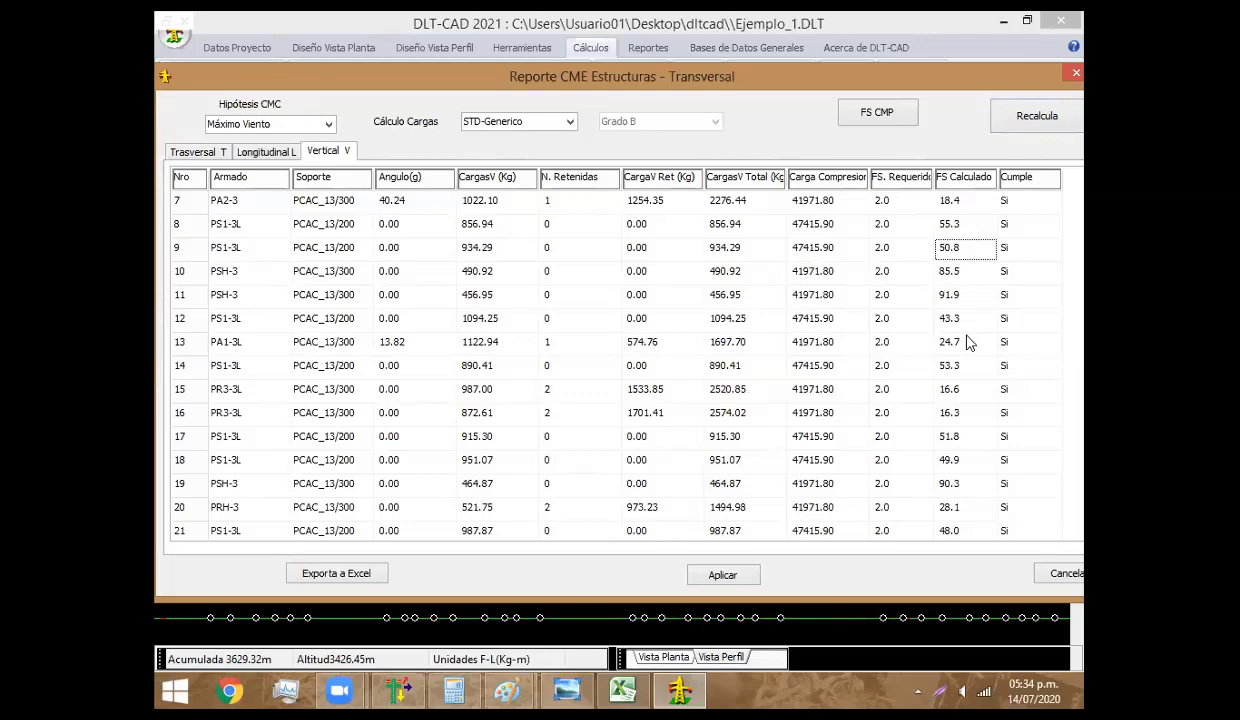
left_click(622, 690)
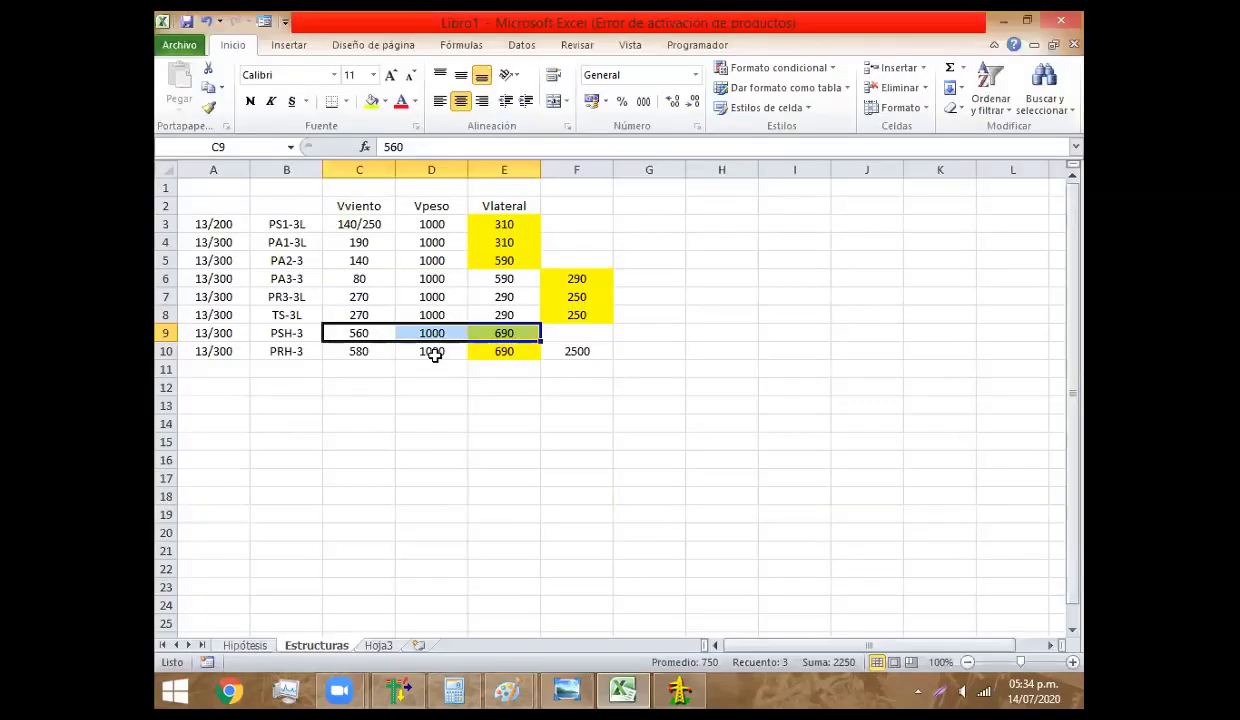
Select the Vpeso cells D3:D10 to read their 8000 sum
left_click_drag(431, 224, 434, 355)
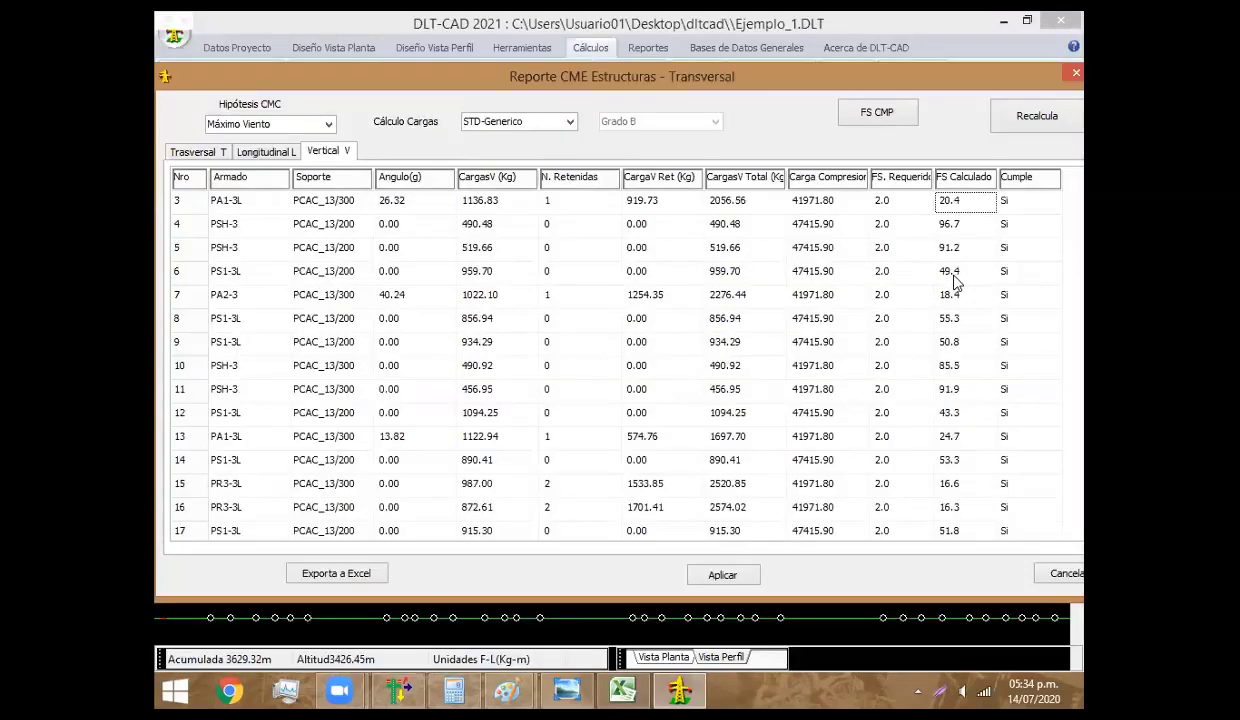
Check the FS Requerido values for rows 1 and 5, then show the Longitudinal L load results
key("Up")
key("Up")
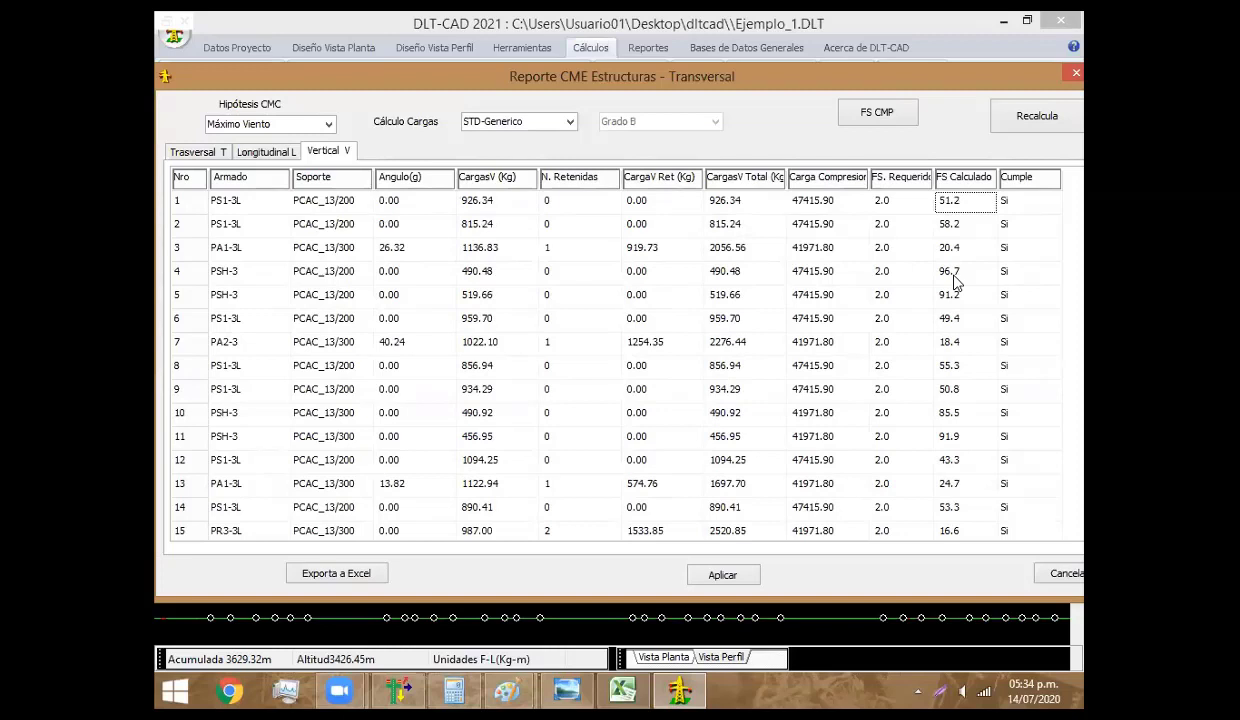
left_click(893, 200)
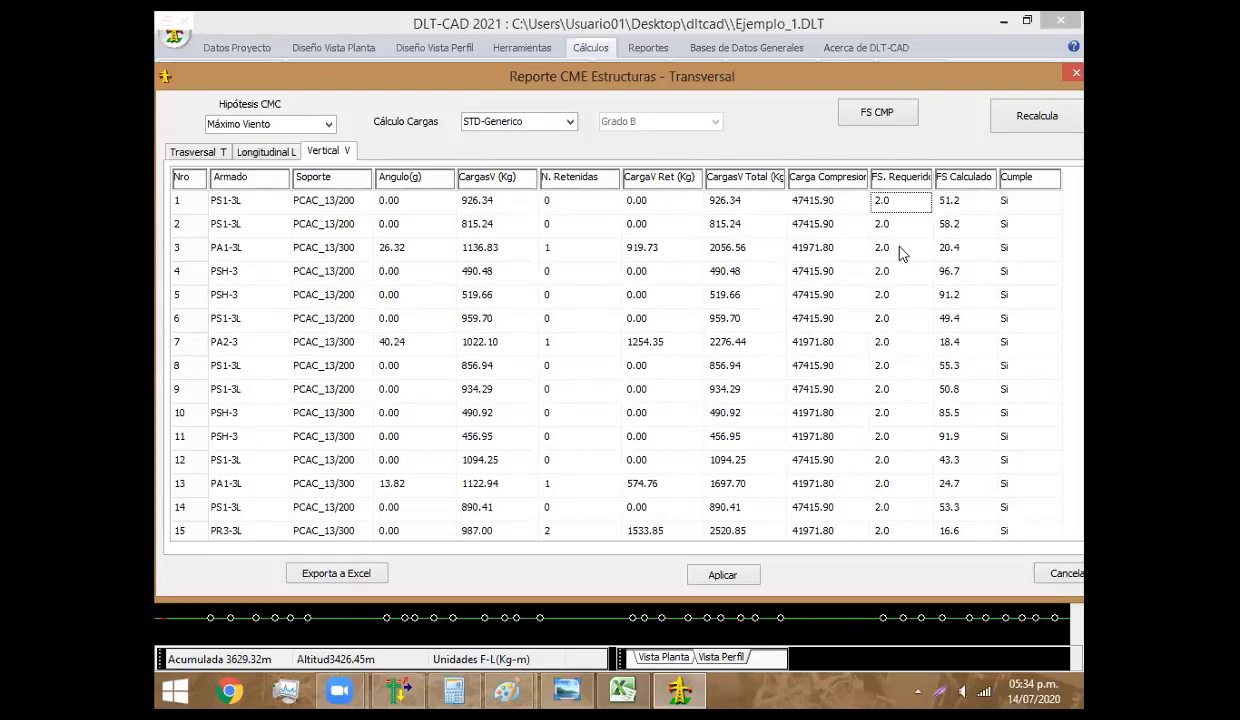
left_click(900, 294)
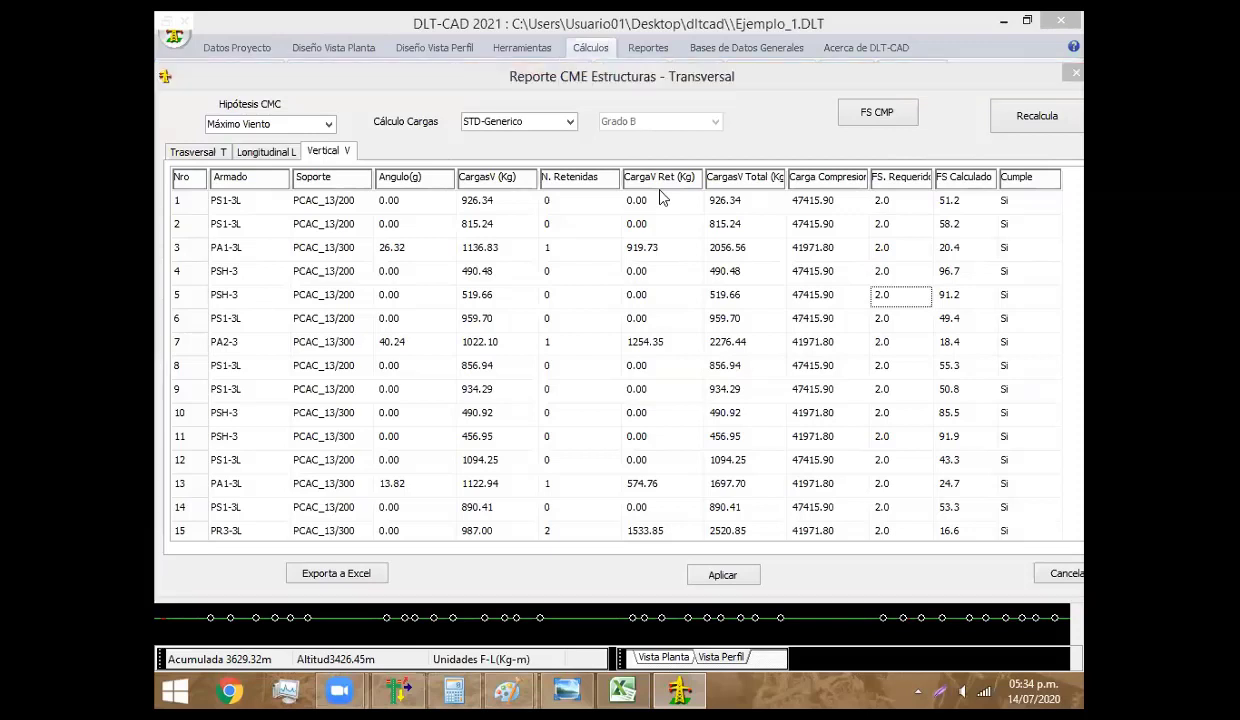
left_click(284, 159)
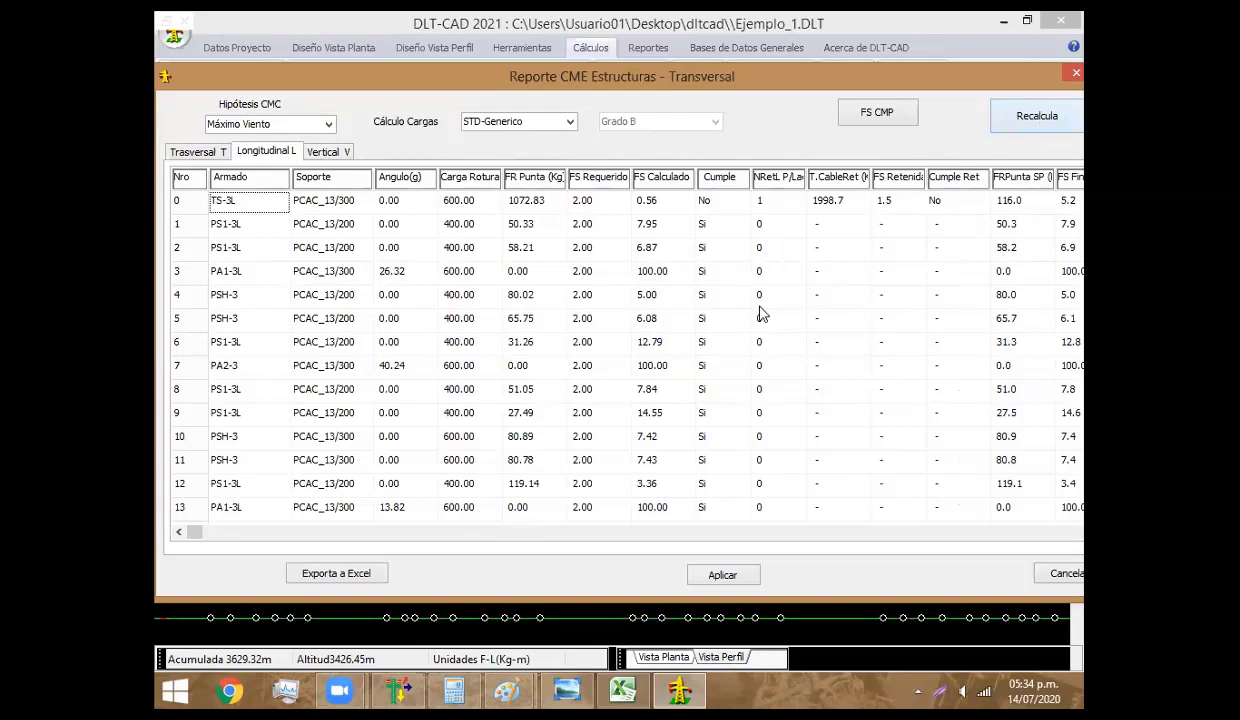
left_click(708, 247)
left_click(703, 297)
key("Down")
key("Down")
key("Down")
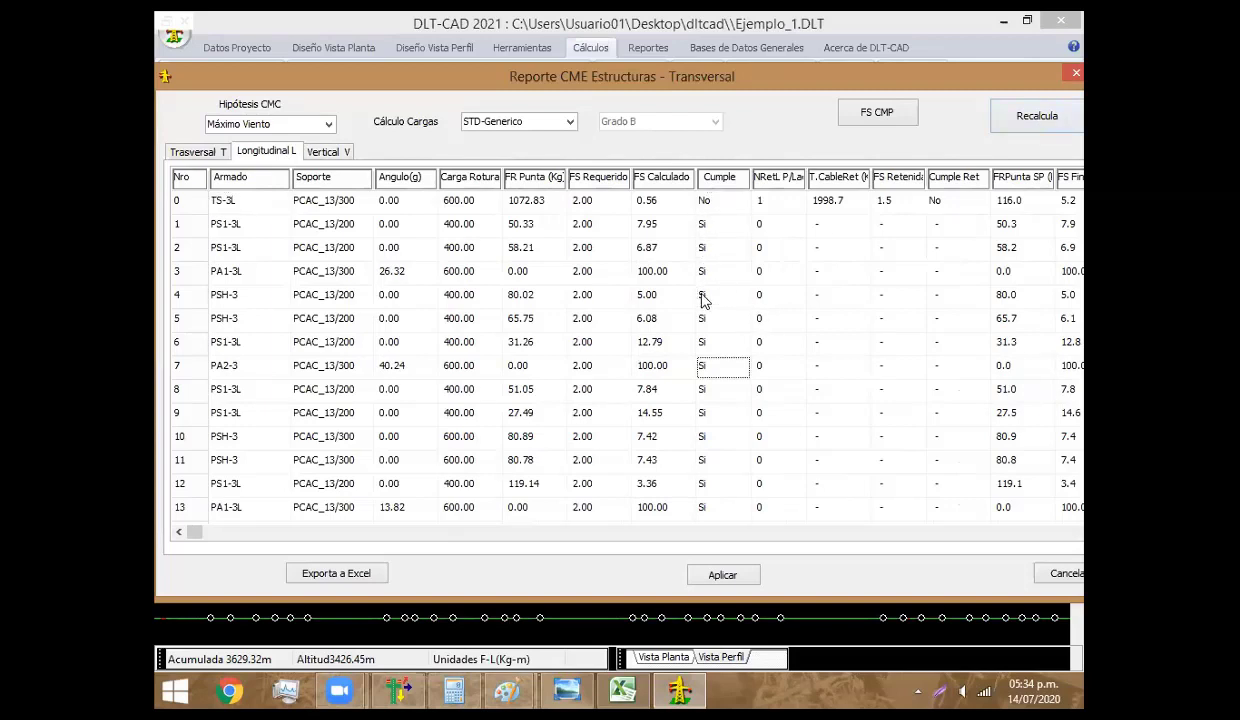
key("Down")
key("Down")
key("Down")
key("Down")
key("Down")
key("Up")
key("Up")
key("Up")
key("Up")
key("Up")
key("Up")
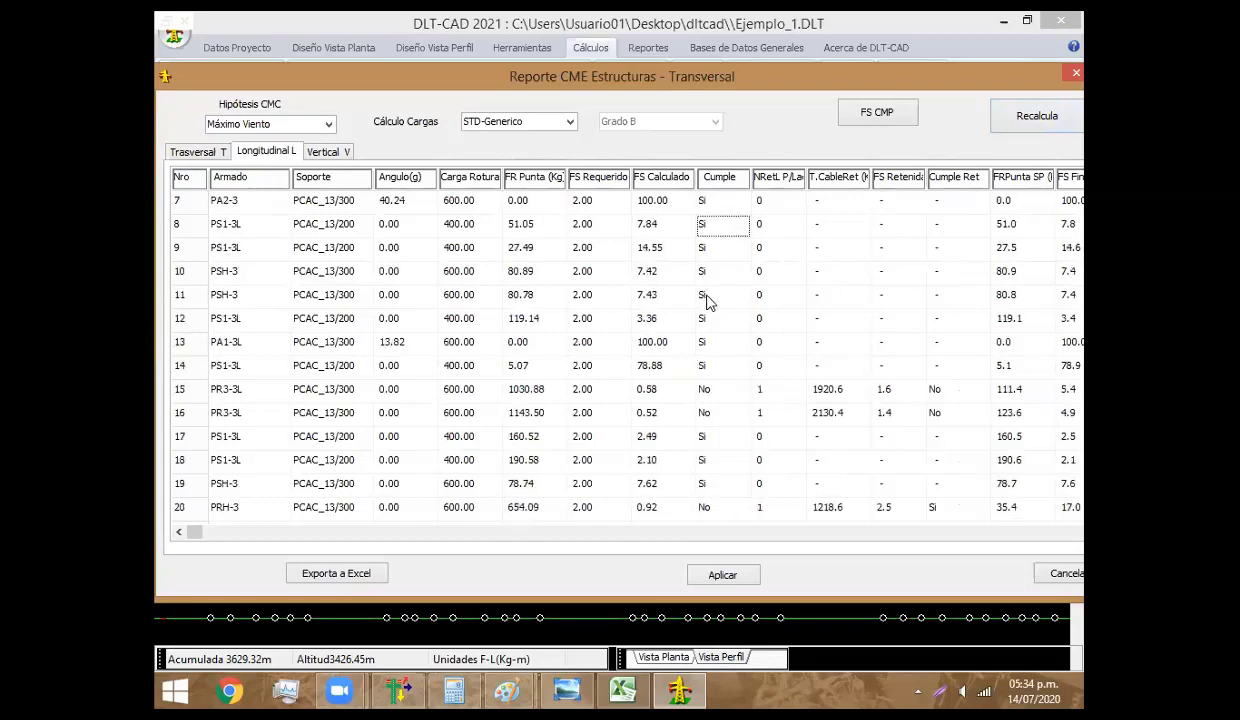
key("Up")
key("Up")
key("Up")
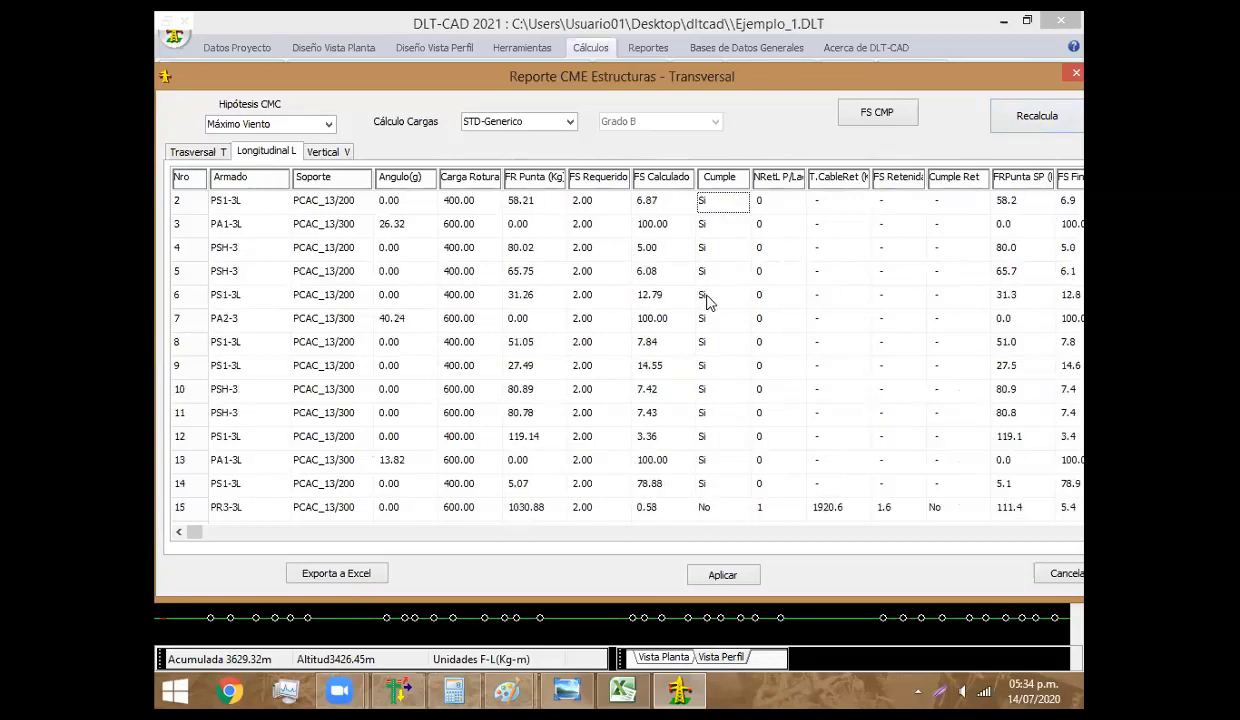
key("Up")
key("Up")
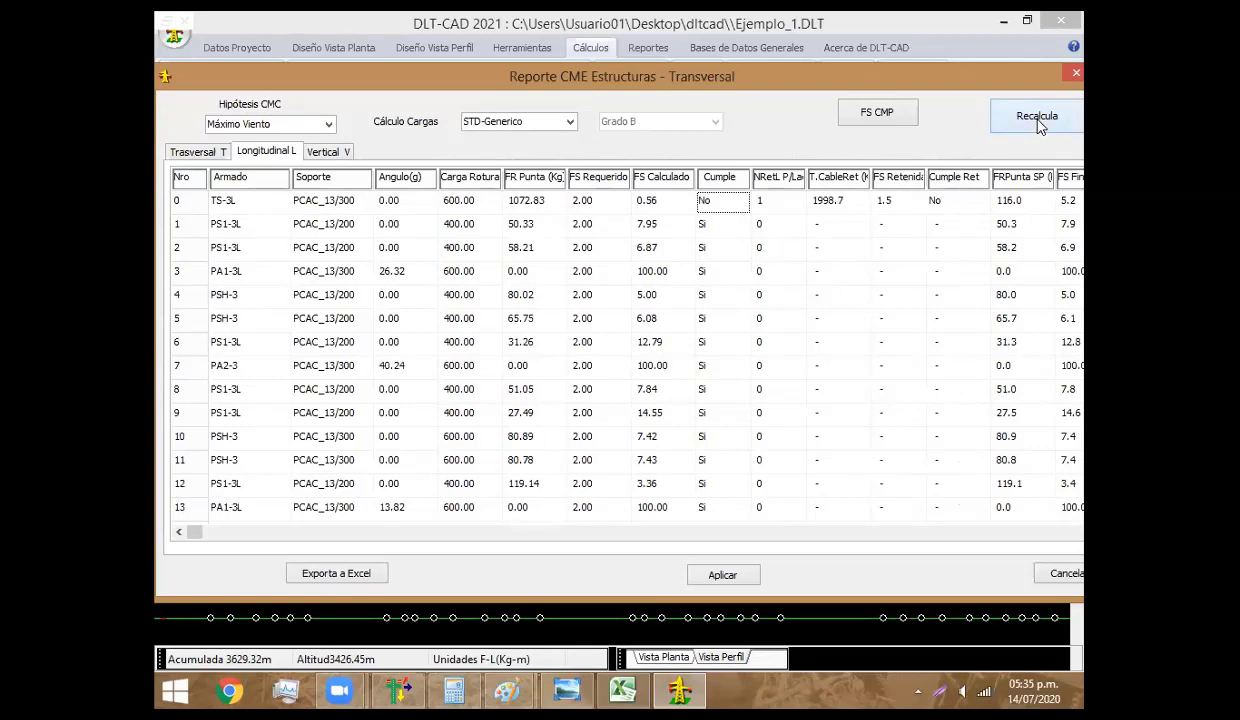
Recalculate the longitudinal results, page through every structure's Cumple SP result, and close the report
left_click(1040, 124)
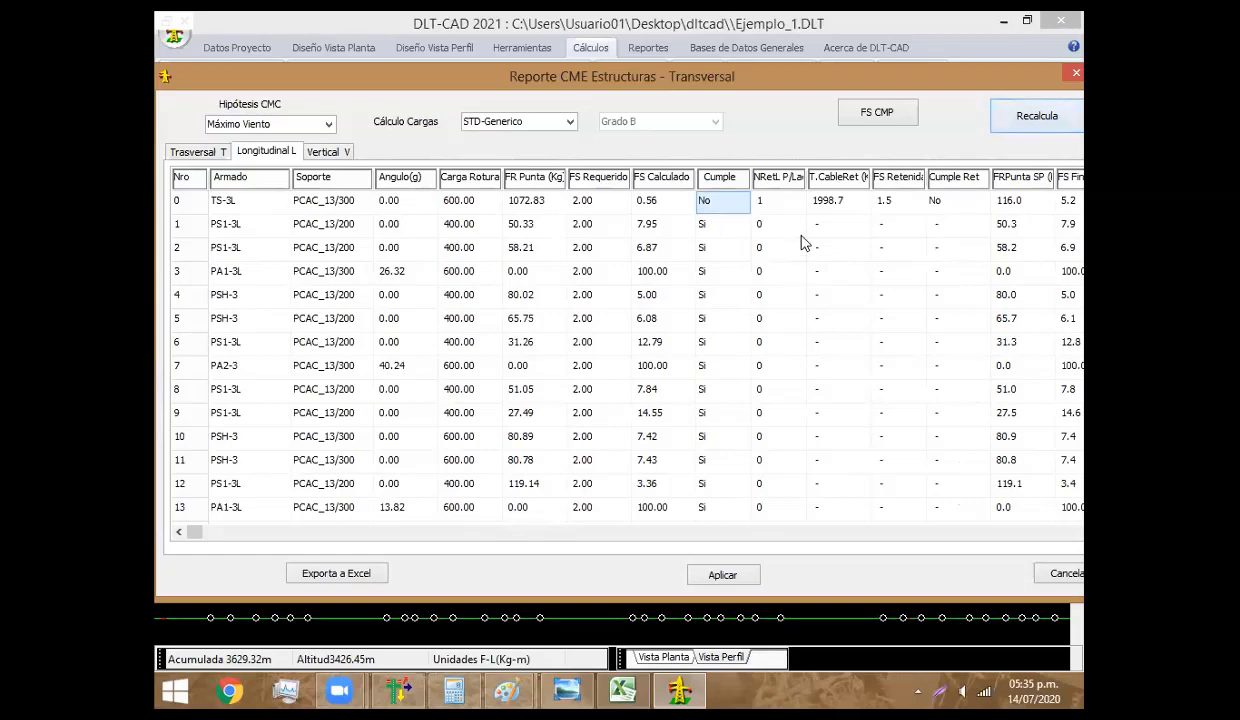
scroll(970, 505, "right", 1)
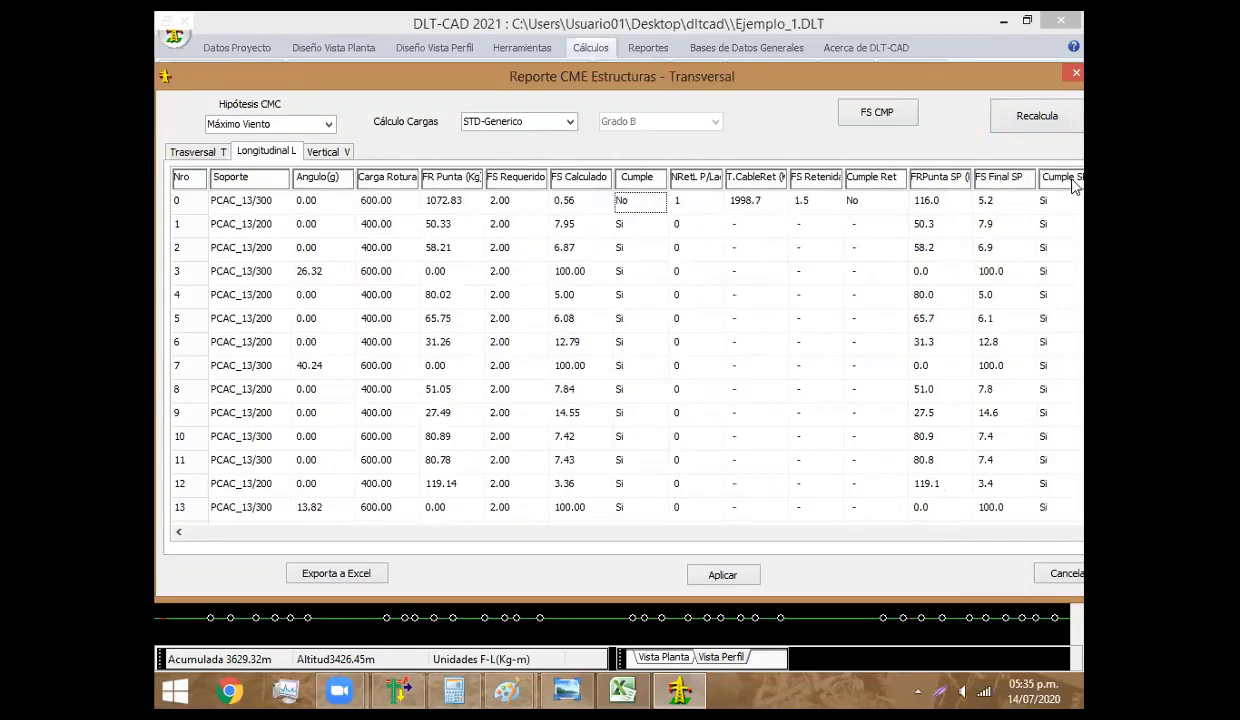
left_click(1065, 222)
key("Down")
key("Down")
key("Down")
key("Down")
key("Down")
key("Down")
key("Down")
key("Down")
key("Down")
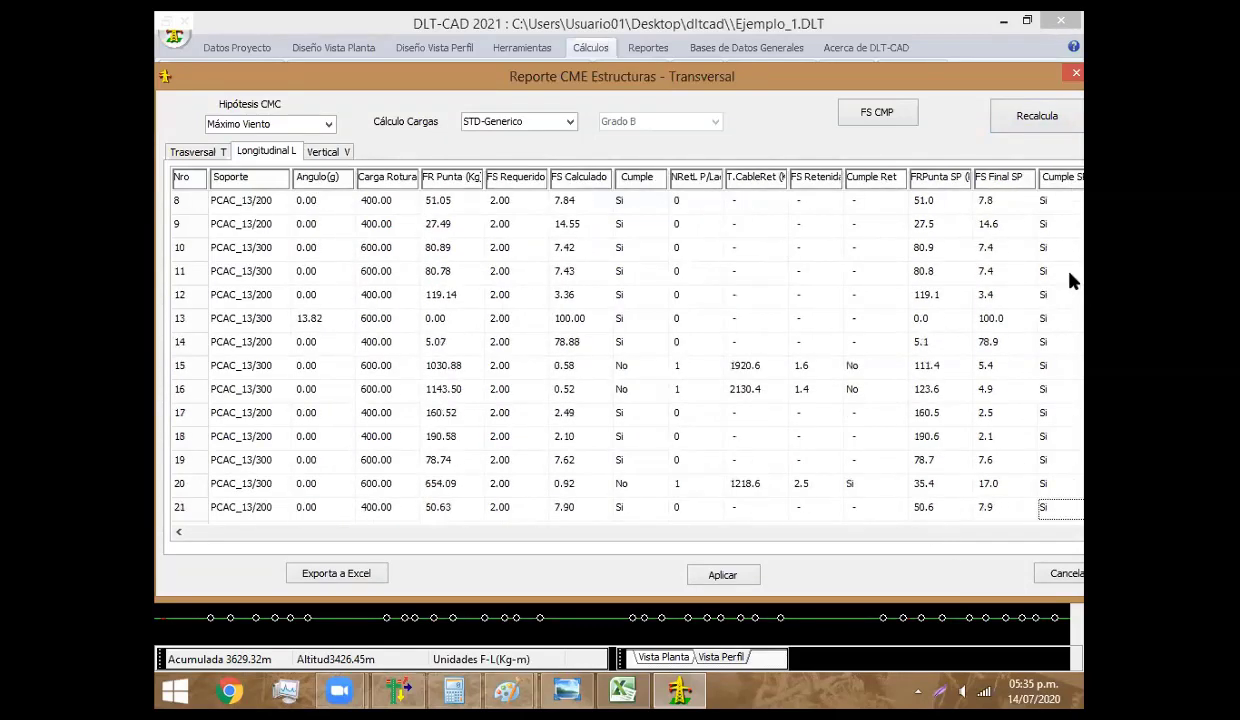
key("Down")
key("Down")
key("Down")
key("Down")
key("Down")
key("Down")
key("Up")
key("Up")
key("Up")
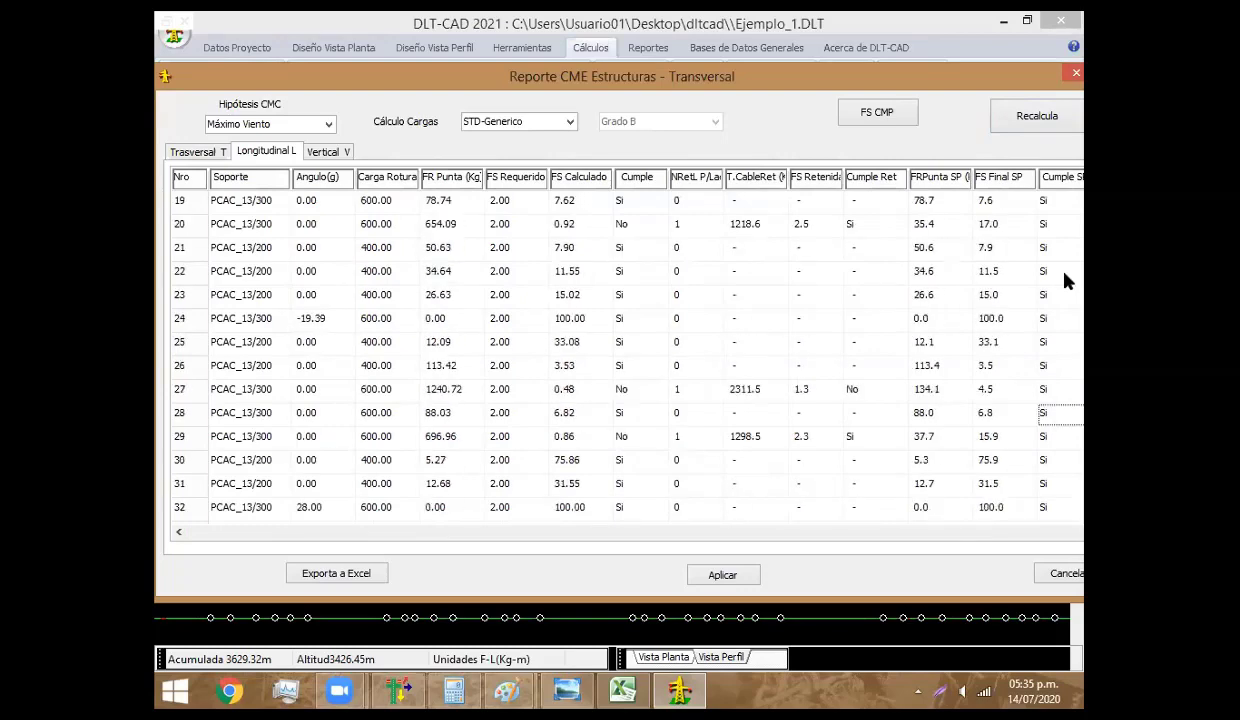
key("Down")
key("Down")
key("Down")
key("Down")
key("Down")
key("Down")
key("Down")
key("Down")
key("Down")
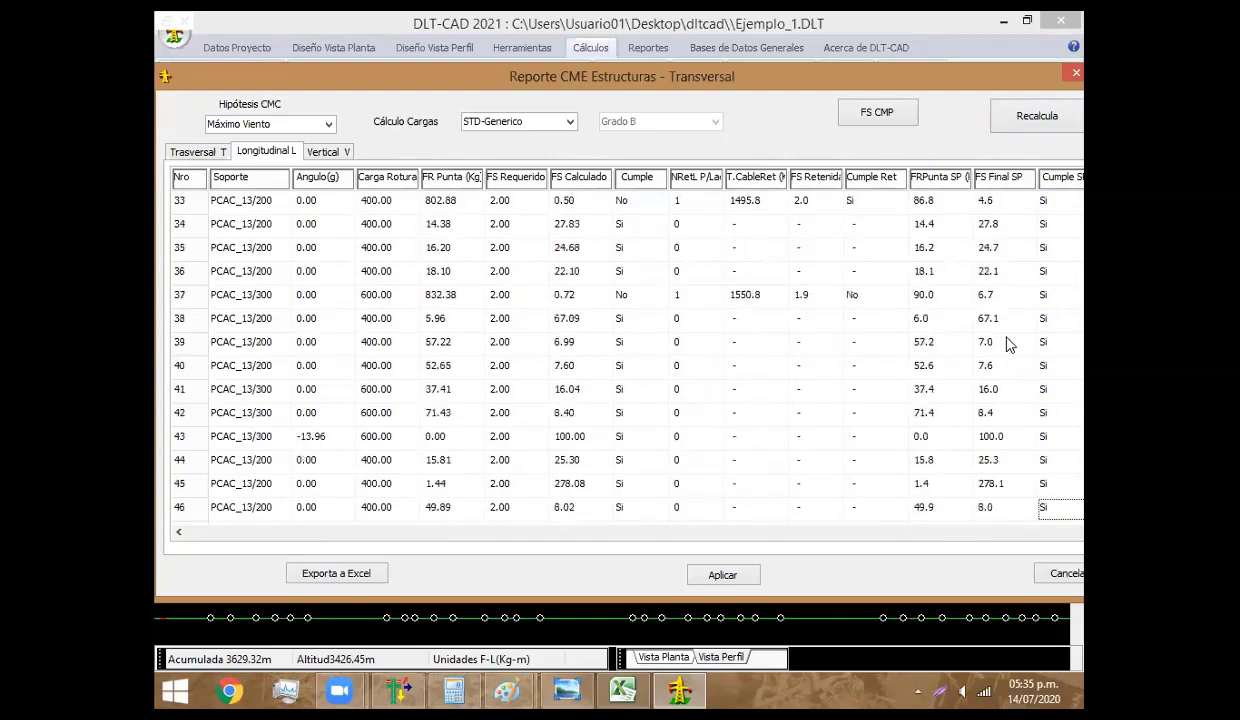
key("Down")
key("Down")
key("Down")
key("Down")
key("Down")
key("Down")
key("Up")
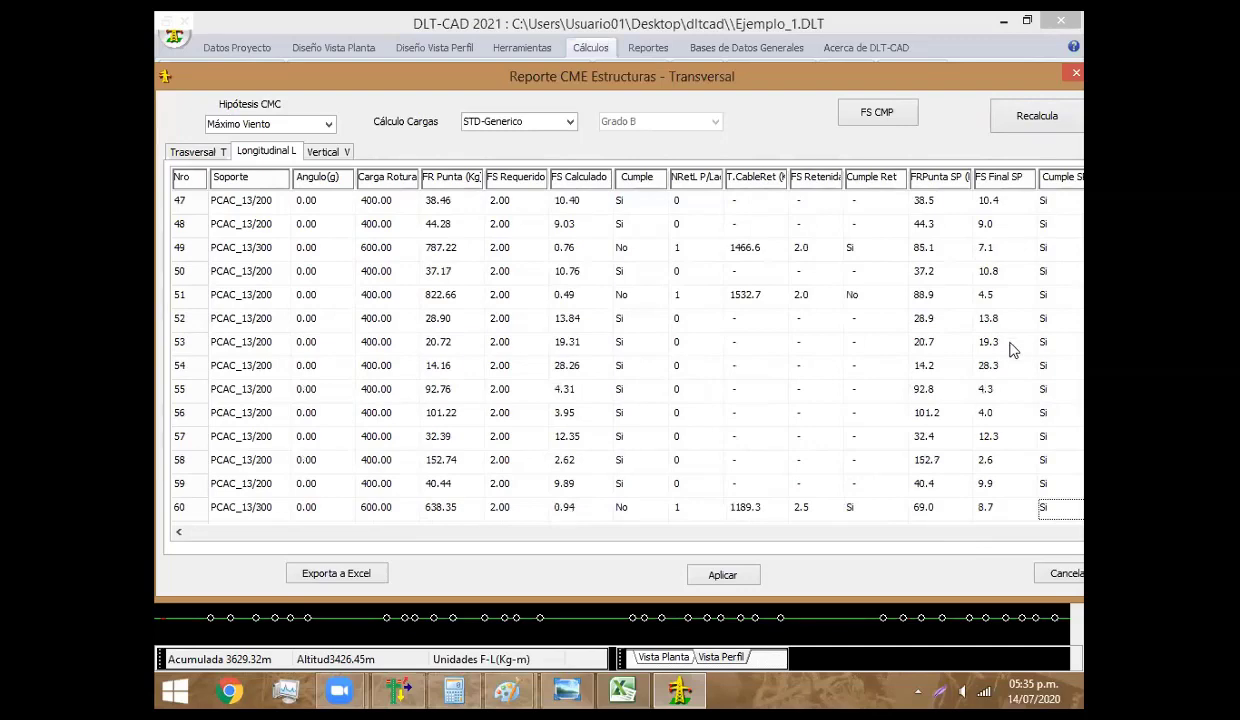
key("Up")
key("Up")
key("Up")
key("Up")
key("Up")
key("Up")
key("Up")
key("Up")
key("Up")
key("Up")
key("Up")
key("Up")
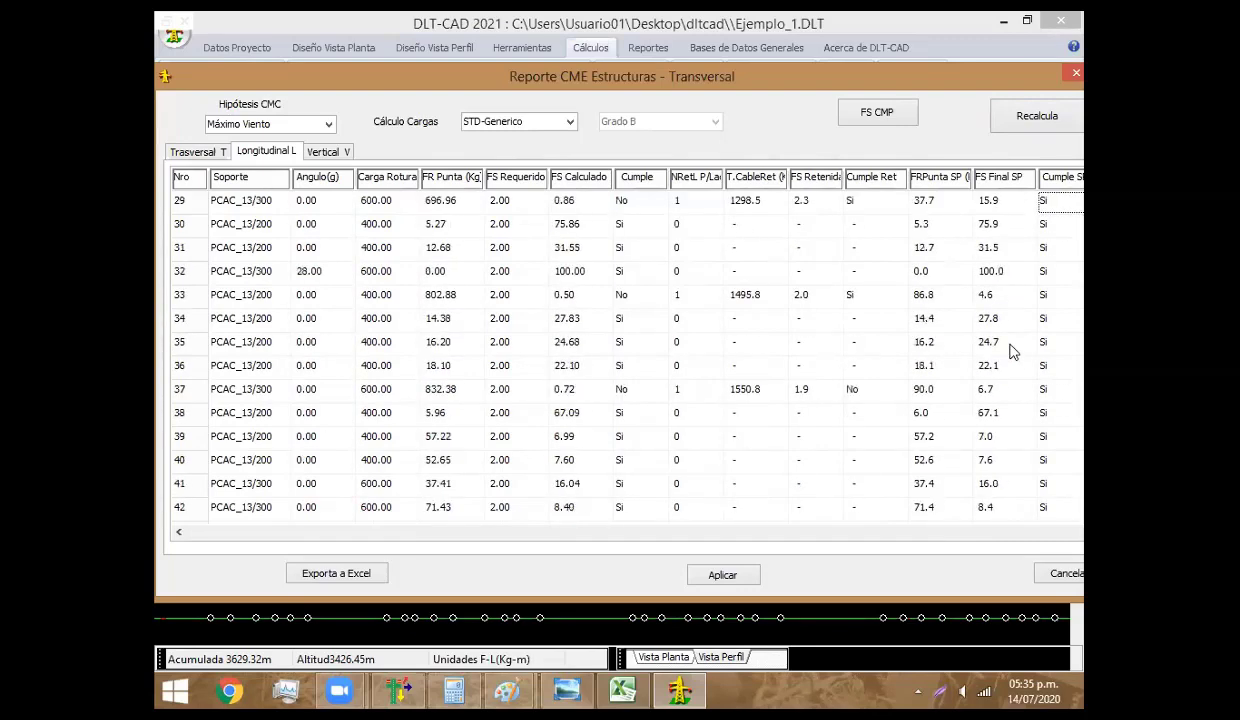
key("Up")
key("Up")
key("Up")
key("Up")
key("Up")
key("Up")
key("Up")
key("Up")
key("Up")
key("Up")
key("Up")
key("Up")
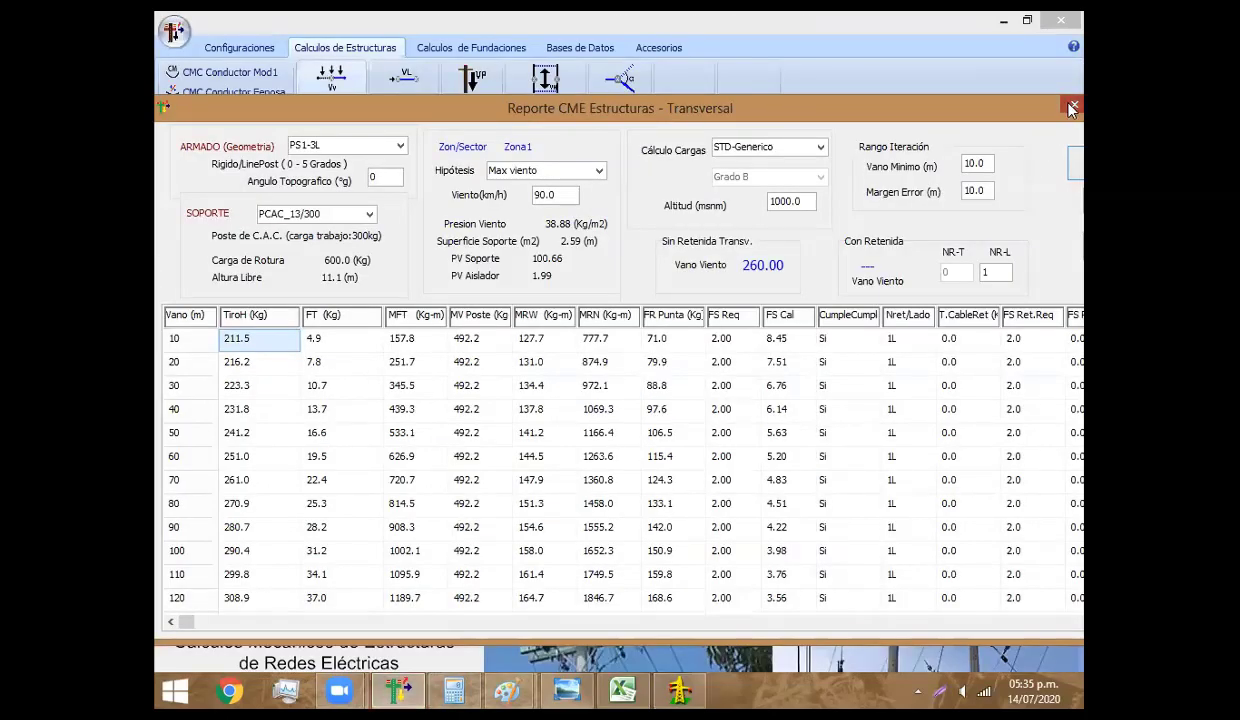
left_click(1070, 107)
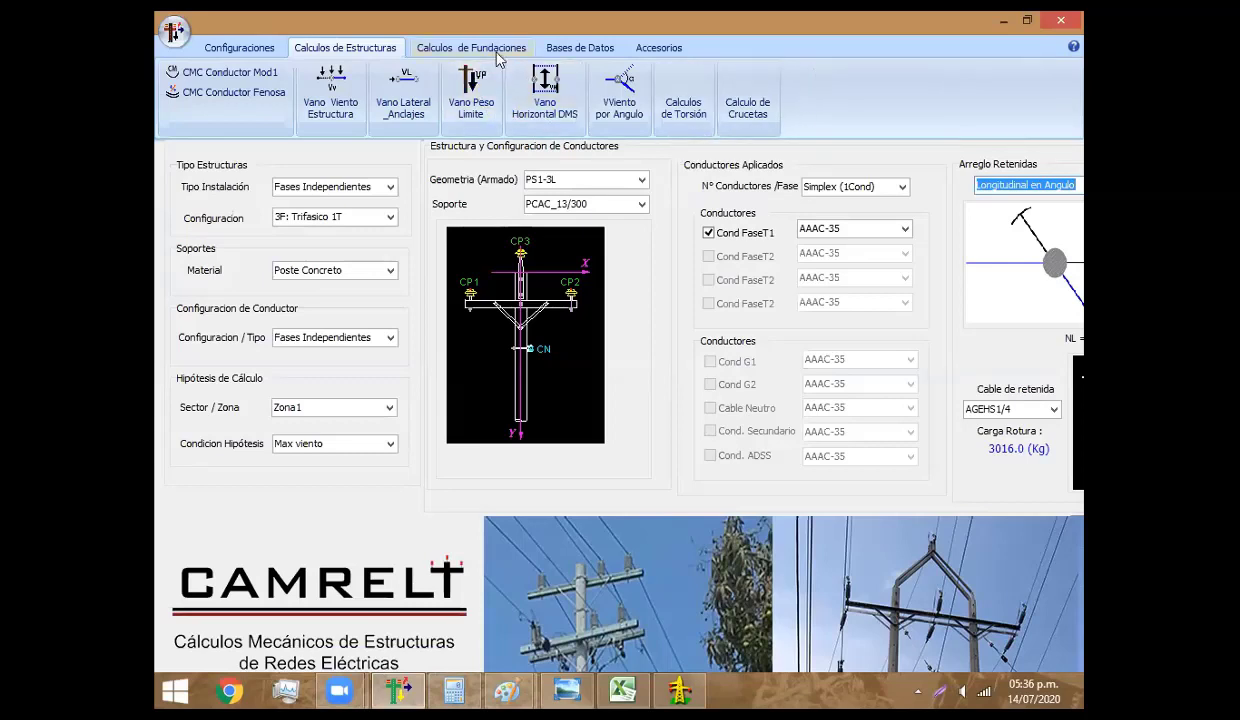
left_click(458, 48)
left_click(348, 50)
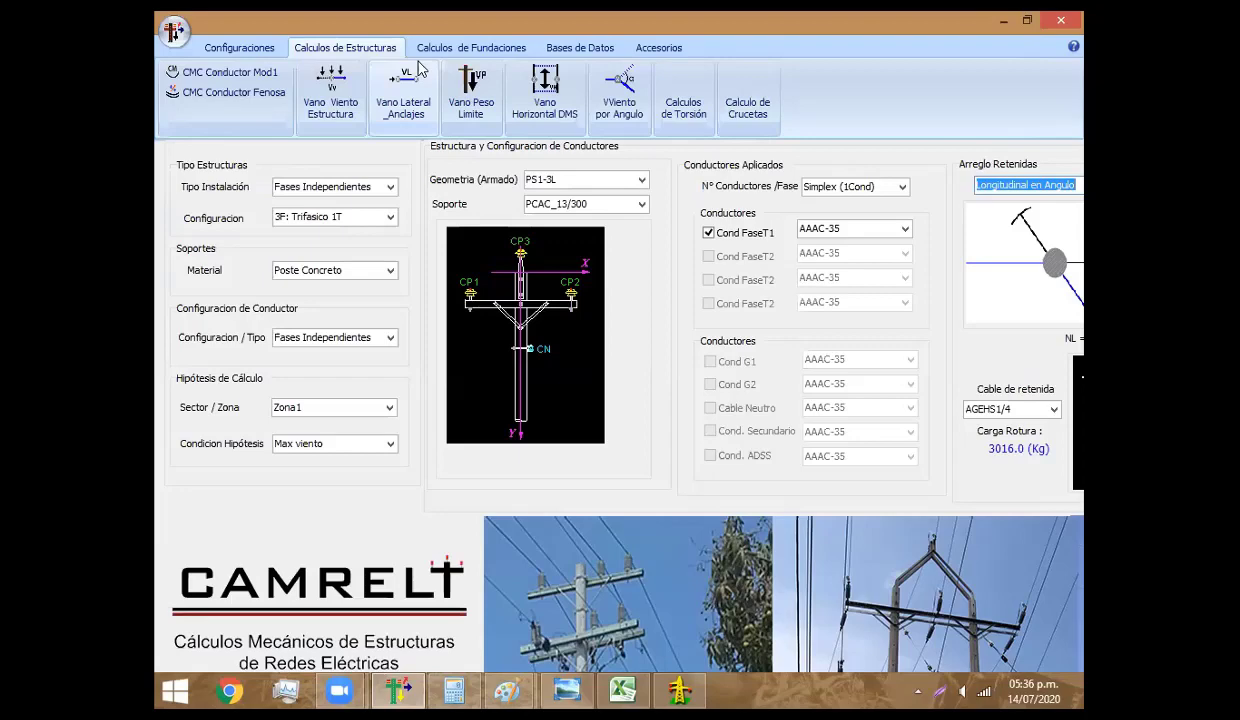
mouse_move(679, 690)
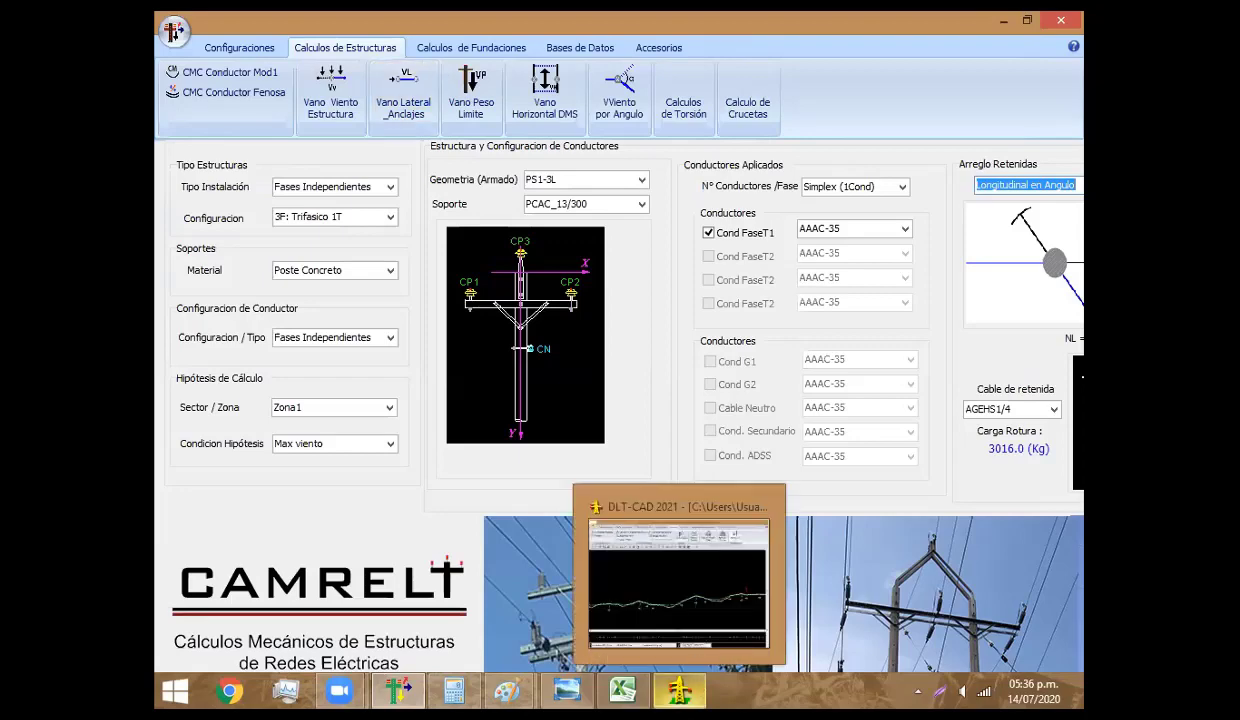
Close the Reporte CME Estructuras dialog and pan and zoom the profile to the final structures
left_click(723, 565)
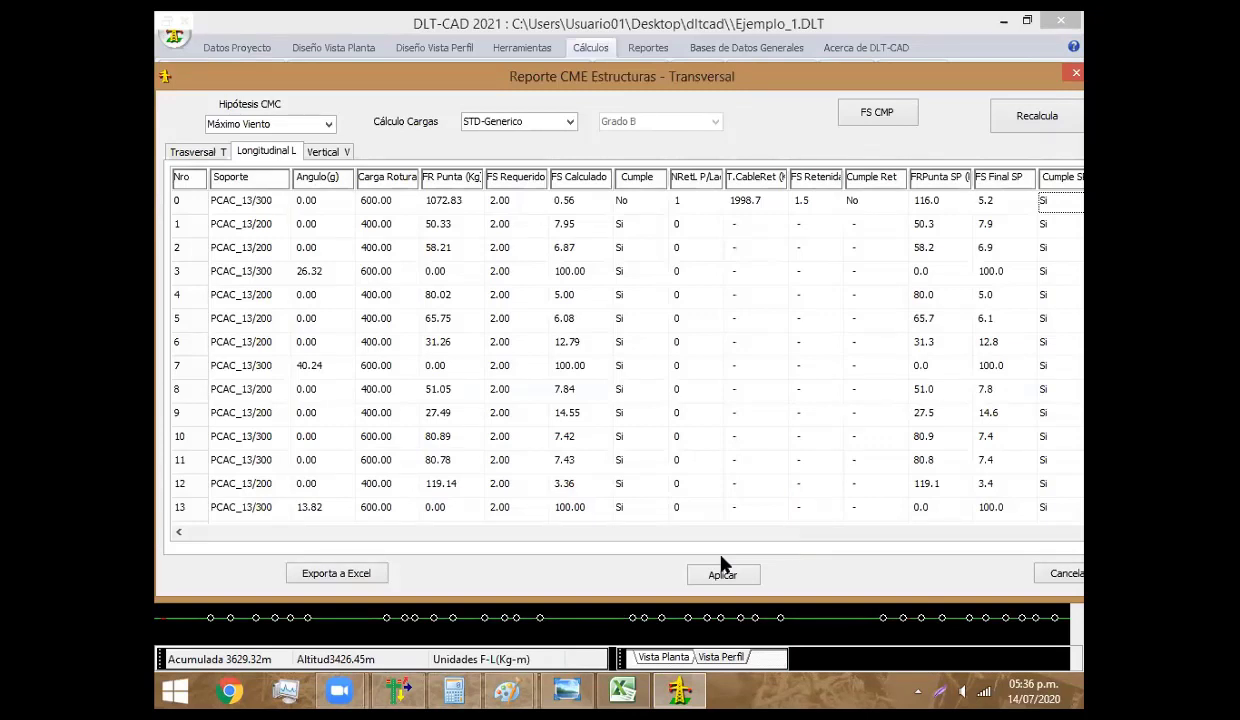
left_click(1077, 76)
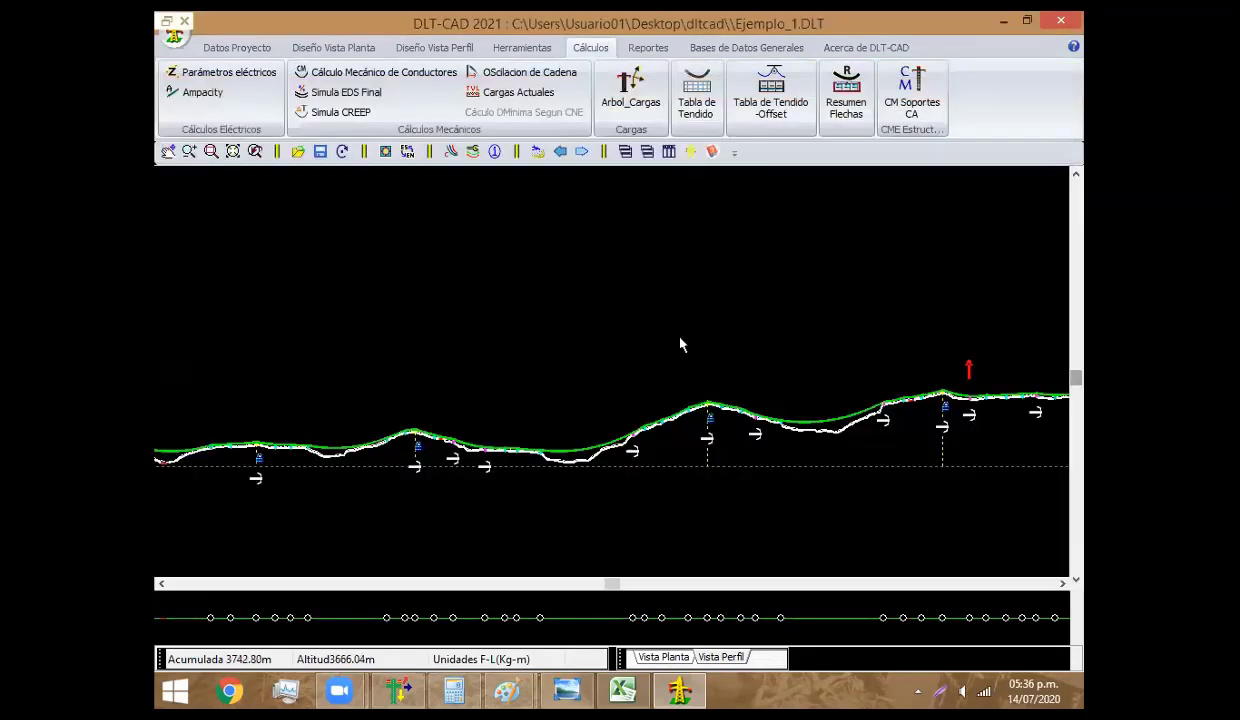
middle_click_drag(860, 398, 659, 370)
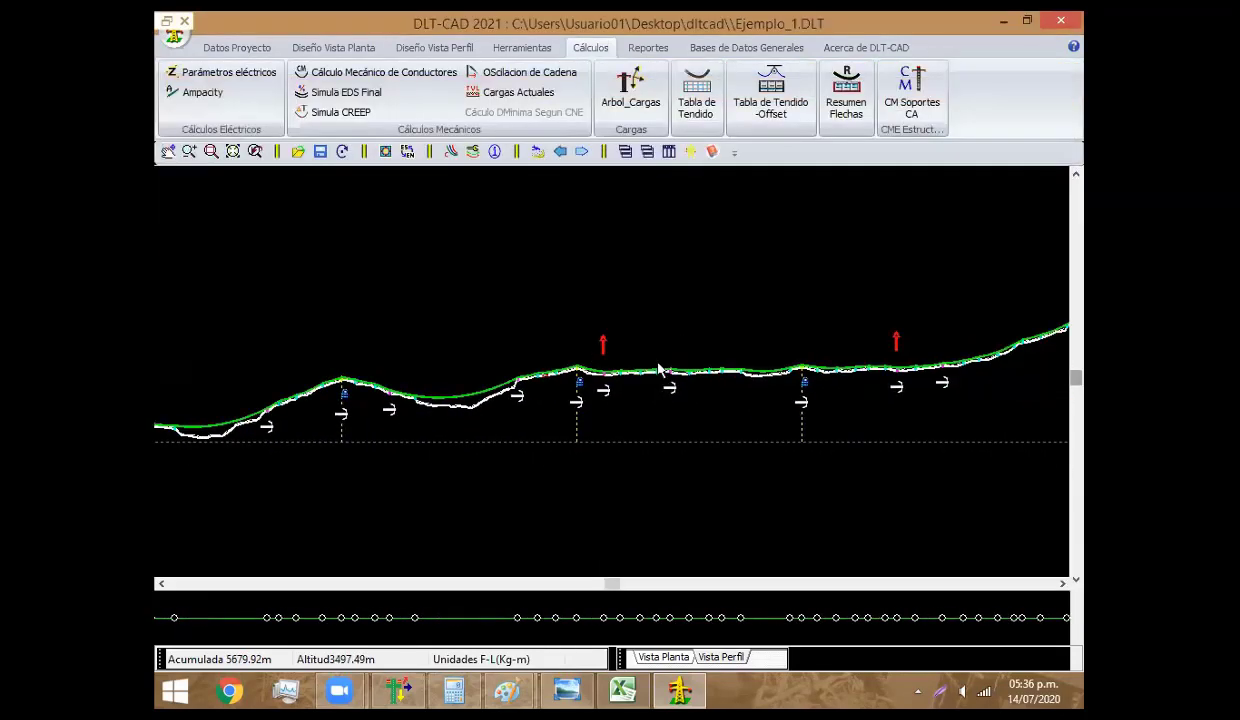
scroll(659, 370, "up", 2)
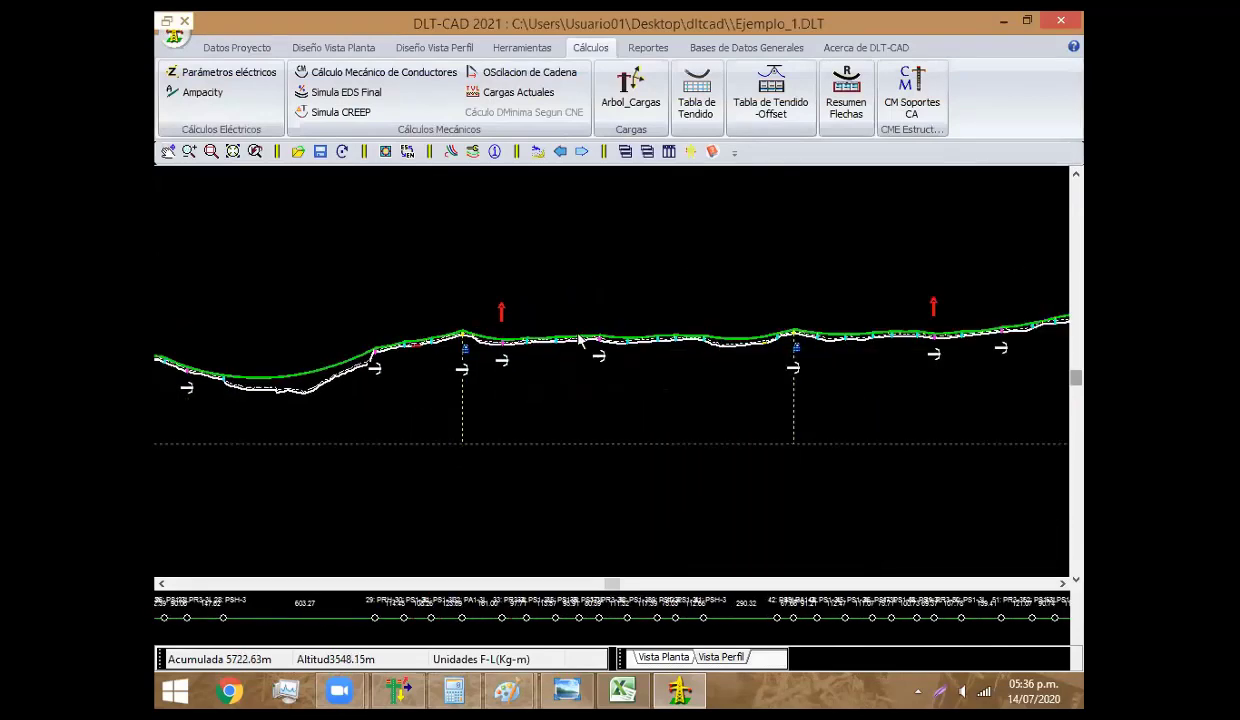
scroll(612, 420, "up", 2)
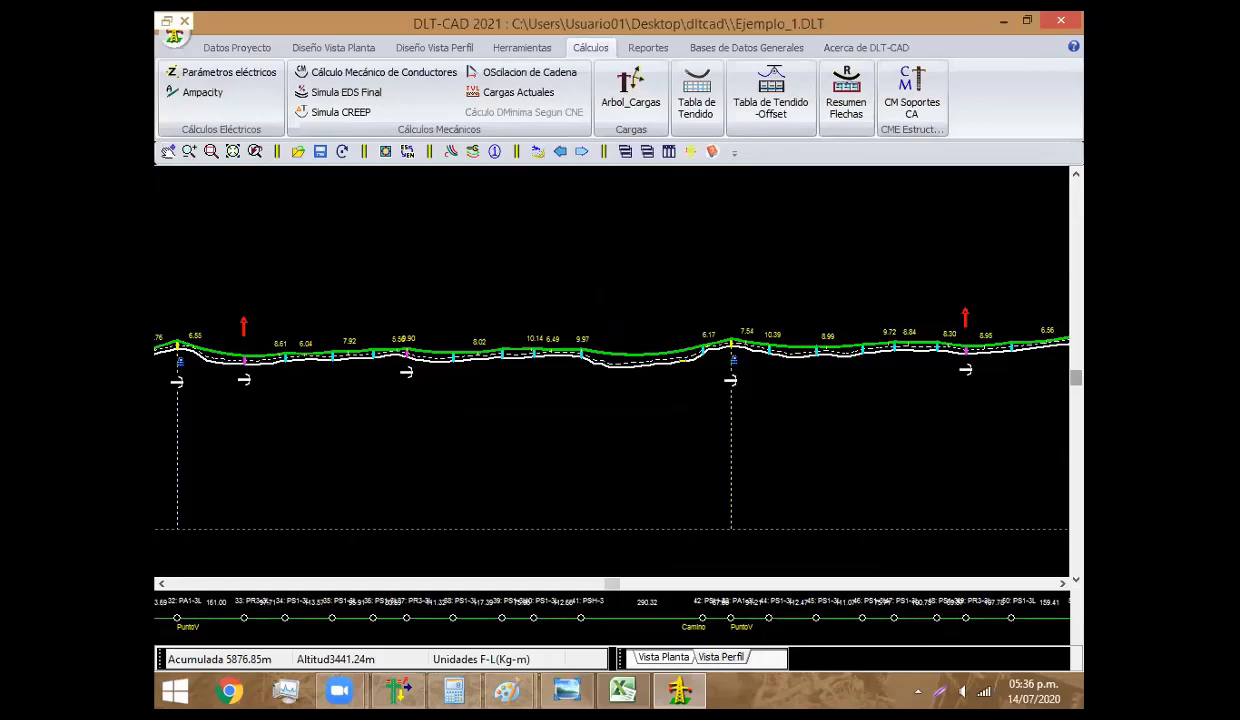
scroll(545, 288, "right", 3)
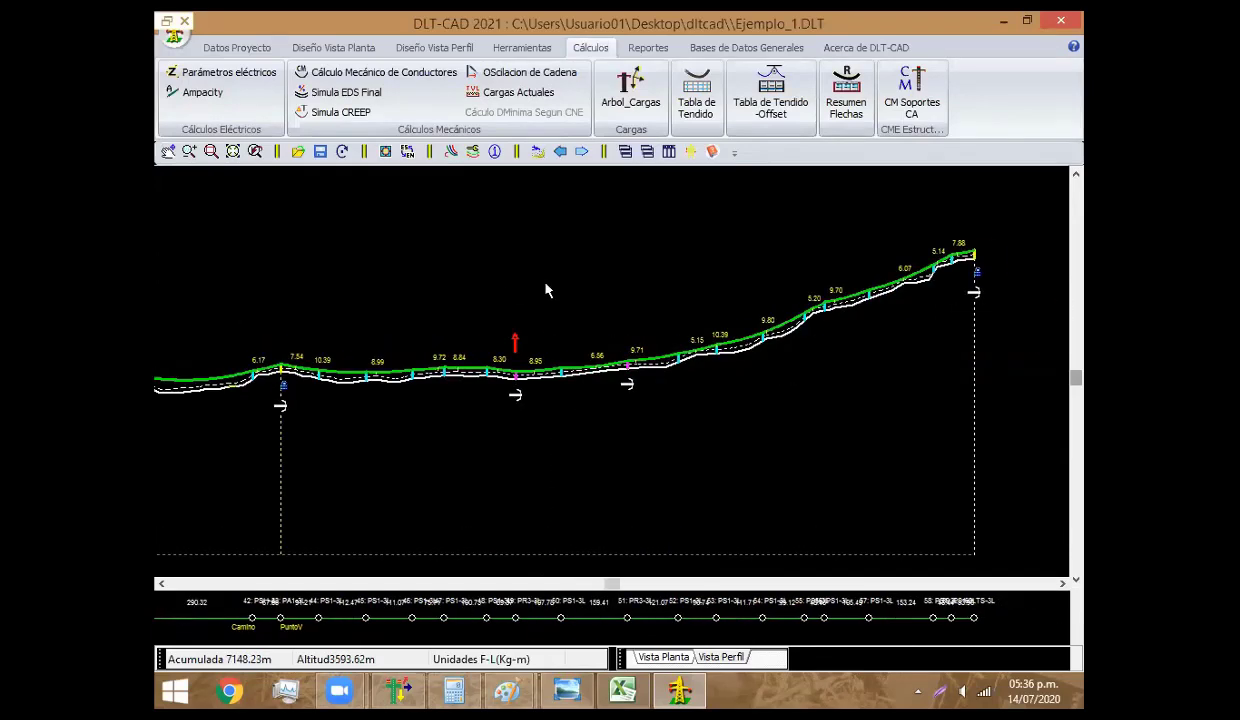
Bring CAMRELT's Calculos de Estructuras window for armado PS1-3L to the front
left_click(398, 690)
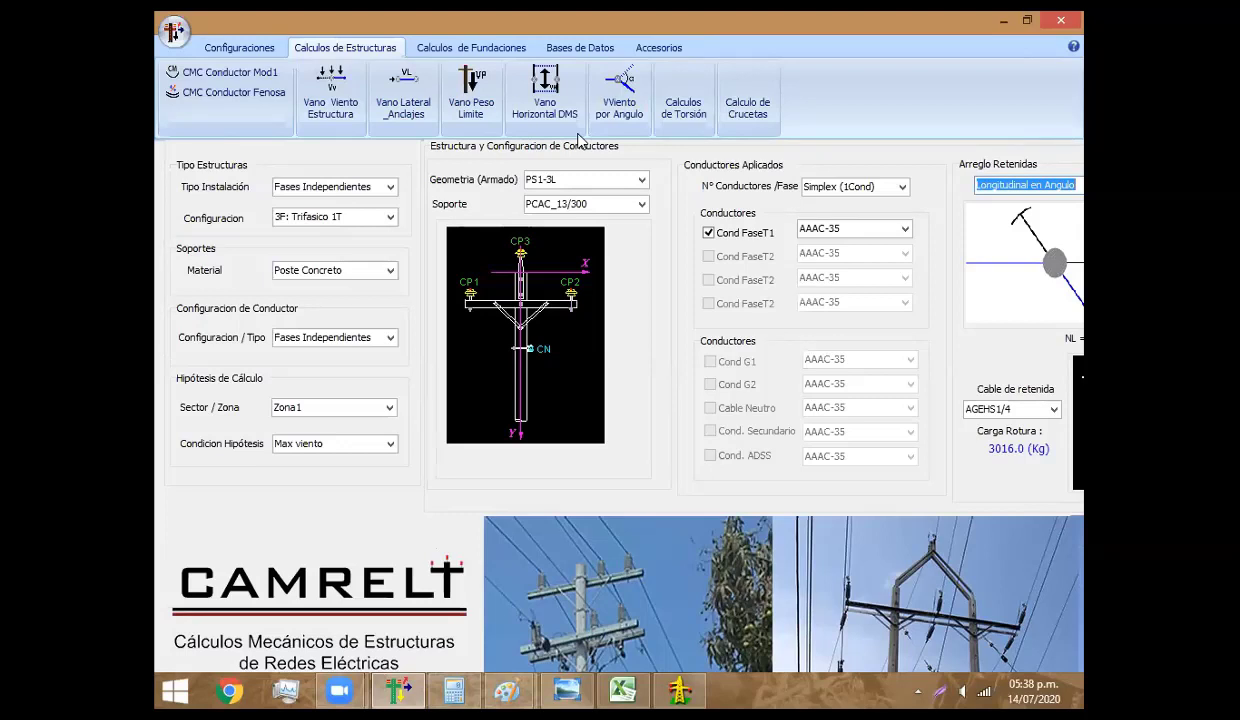
left_click(619, 92)
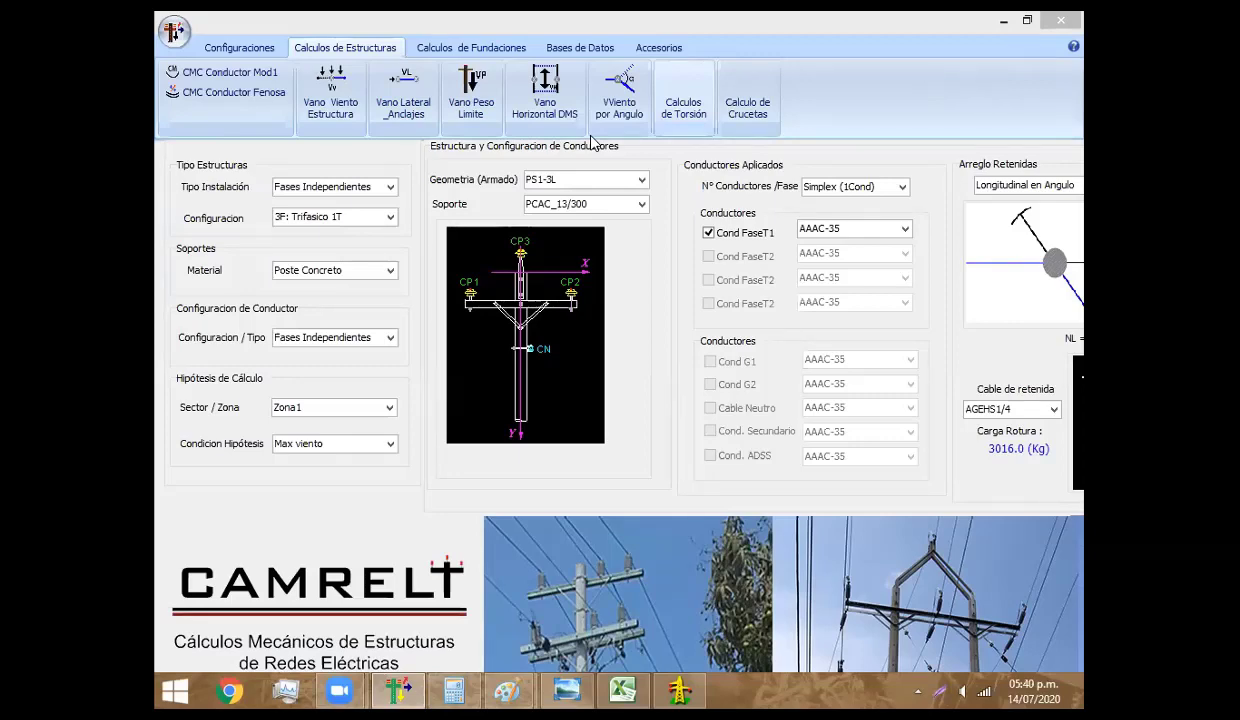
Step through the structure drawings, zoom into vano peso 1, then advance to the vano viento diagram
left_click(567, 688)
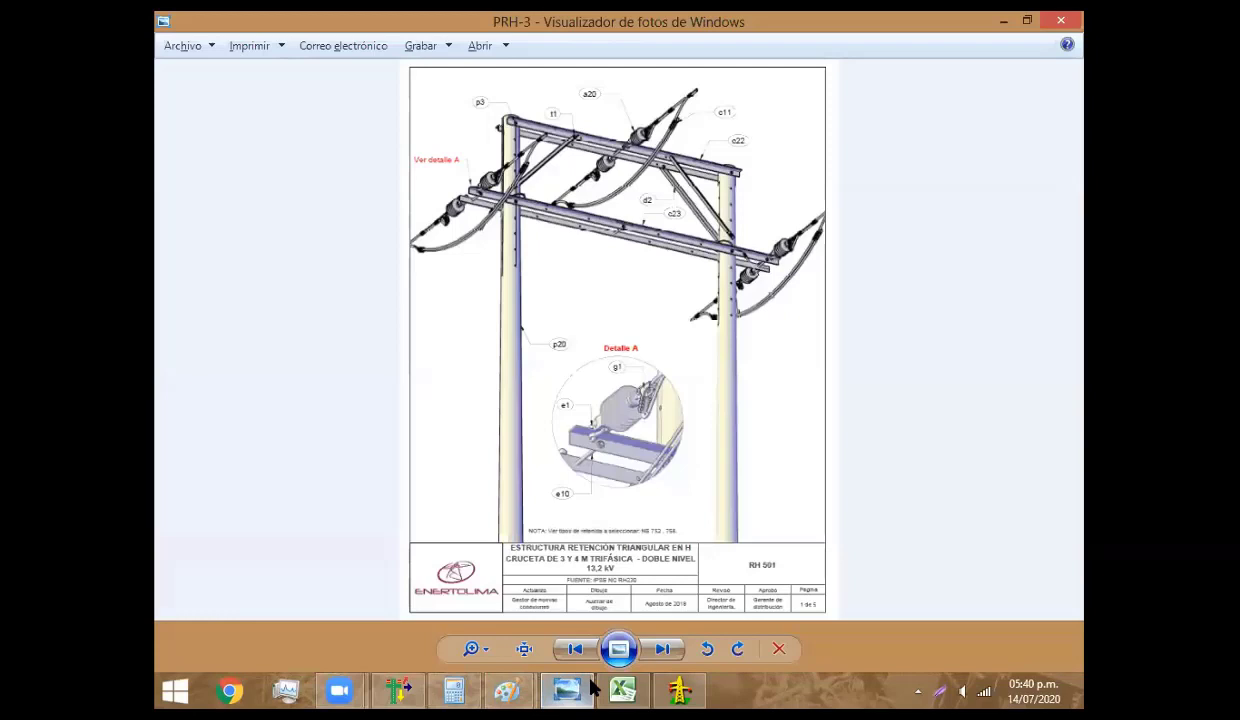
key("Right")
key("Right")
key("Right")
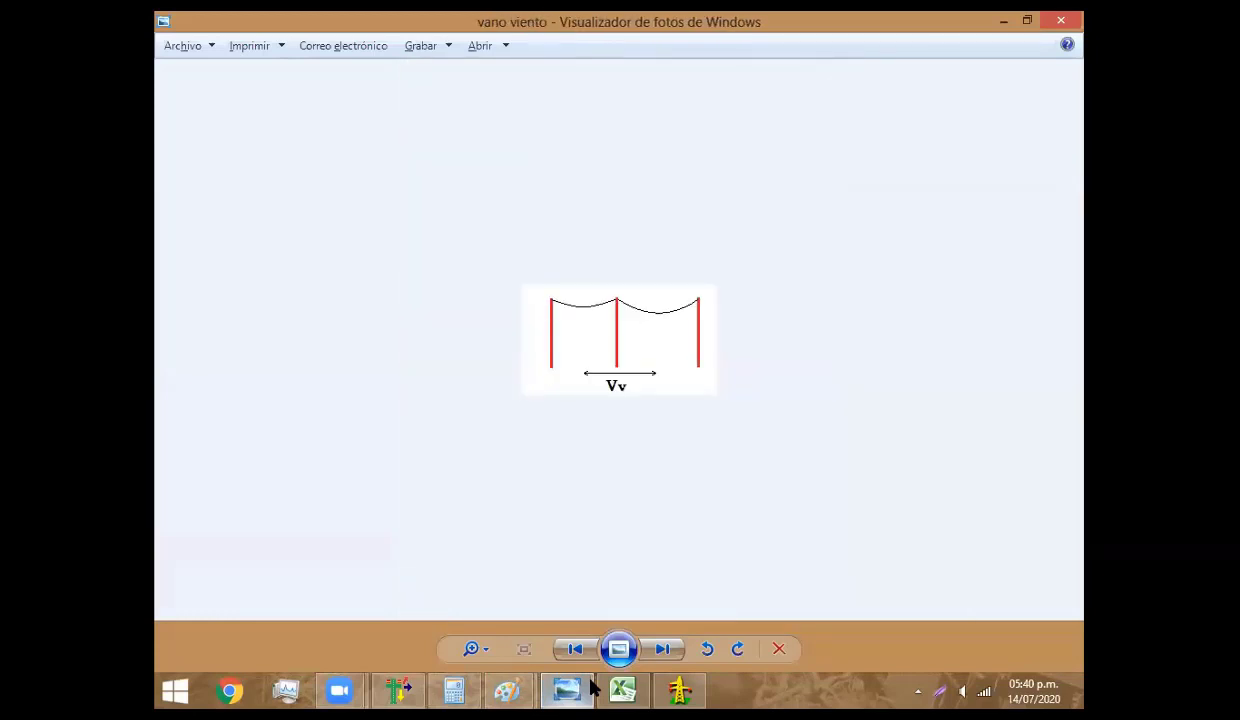
key("Right")
scroll(684, 349, "up", 1)
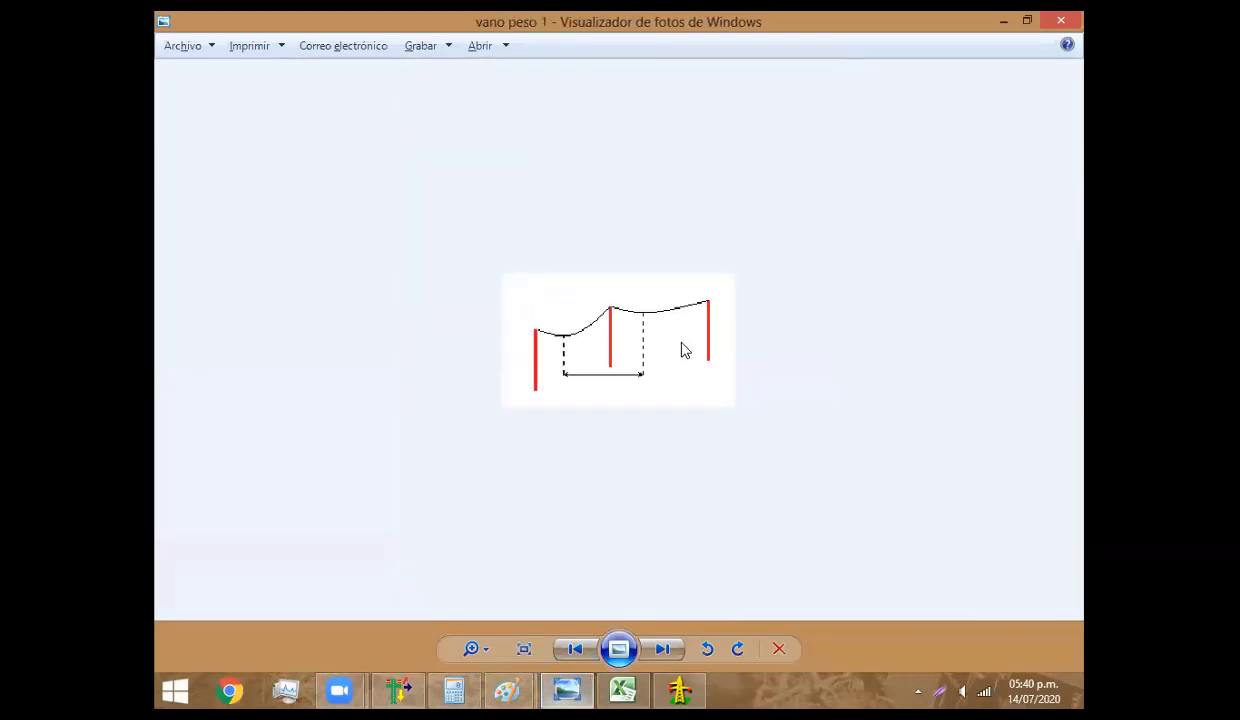
scroll(682, 349, "up", 2)
scroll(684, 349, "up", 1)
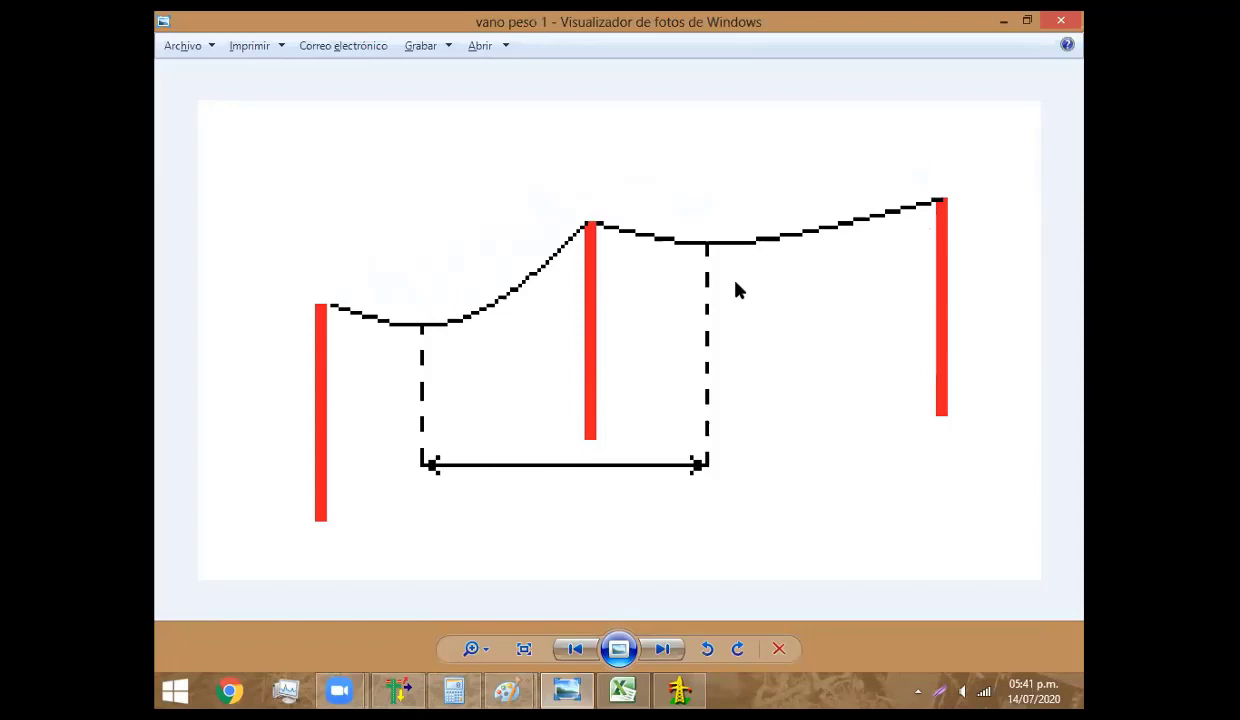
key("Right")
key("Right")
Zoom into the vano viento diagram, then switch back to CAMRELT
scroll(703, 310, "up", 5)
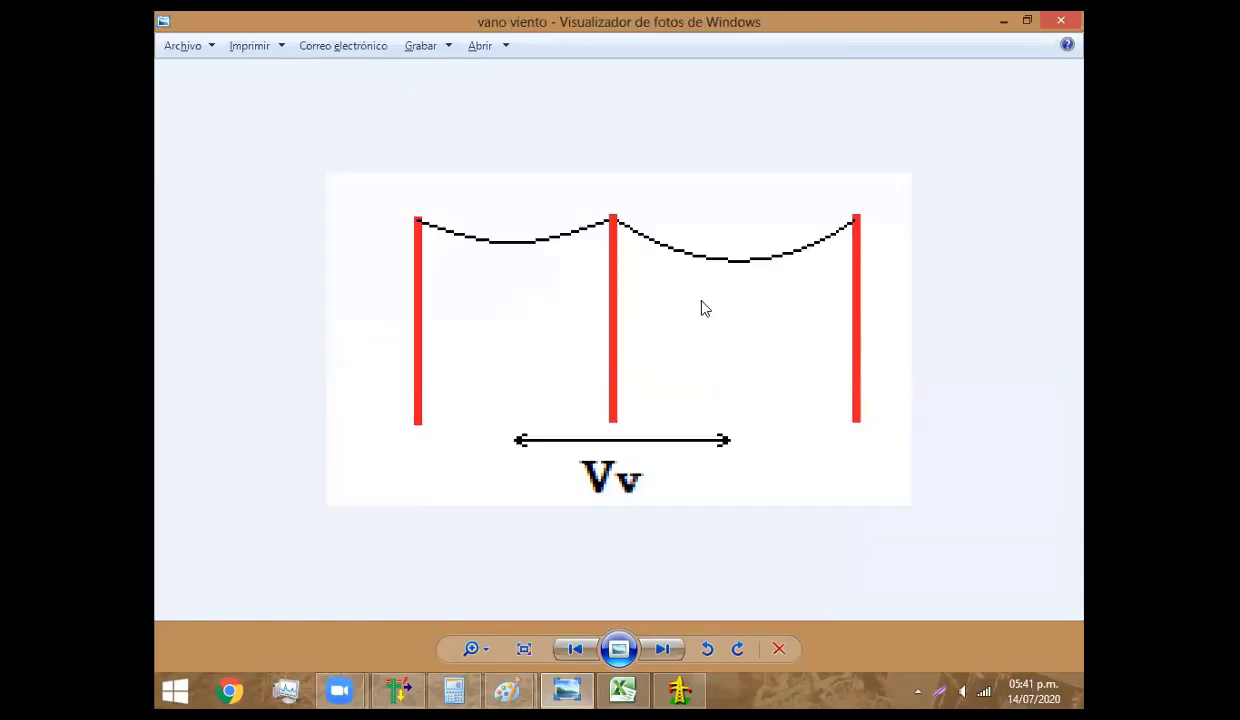
scroll(690, 308, "up", 1)
scroll(690, 312, "up", 1)
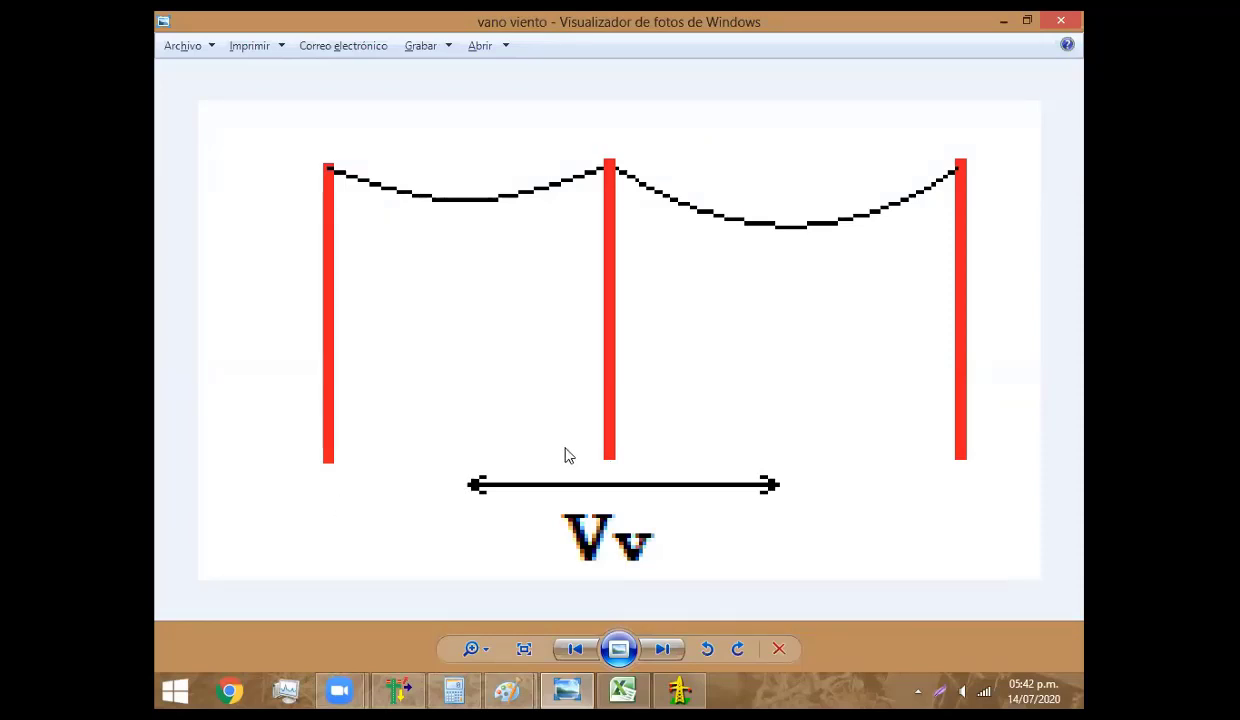
scroll(636, 429, "down", 2)
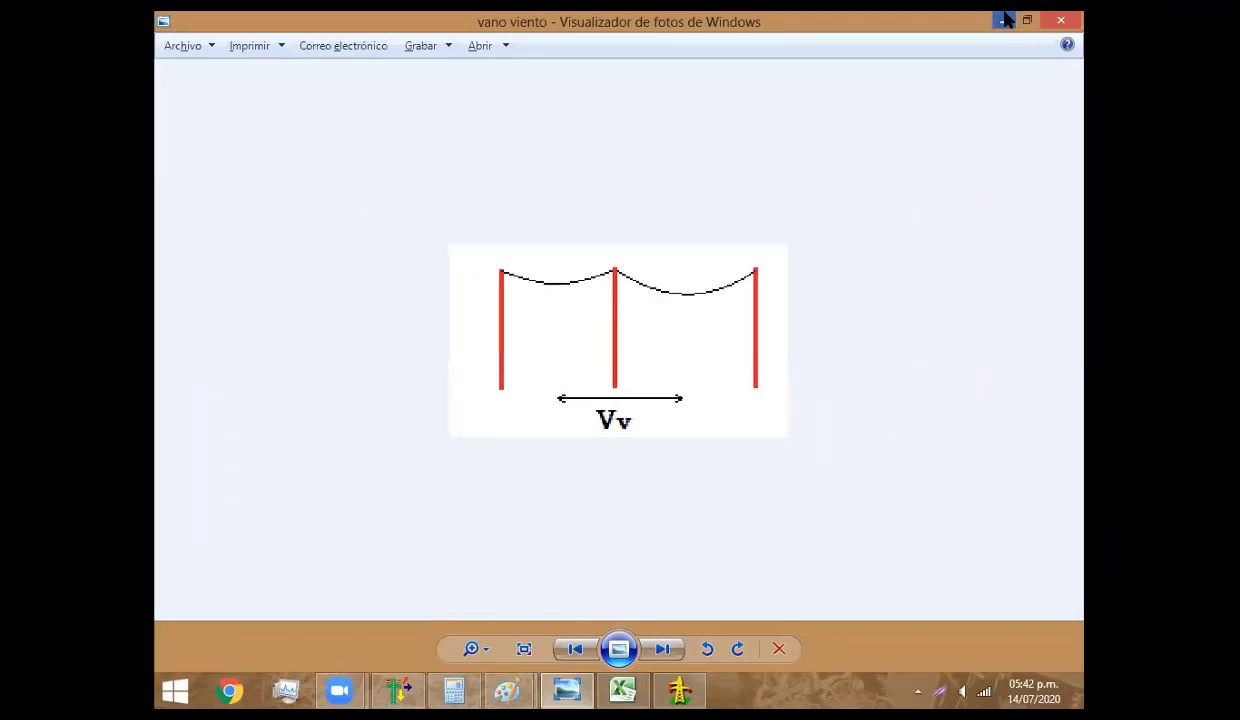
key("alt+Tab")
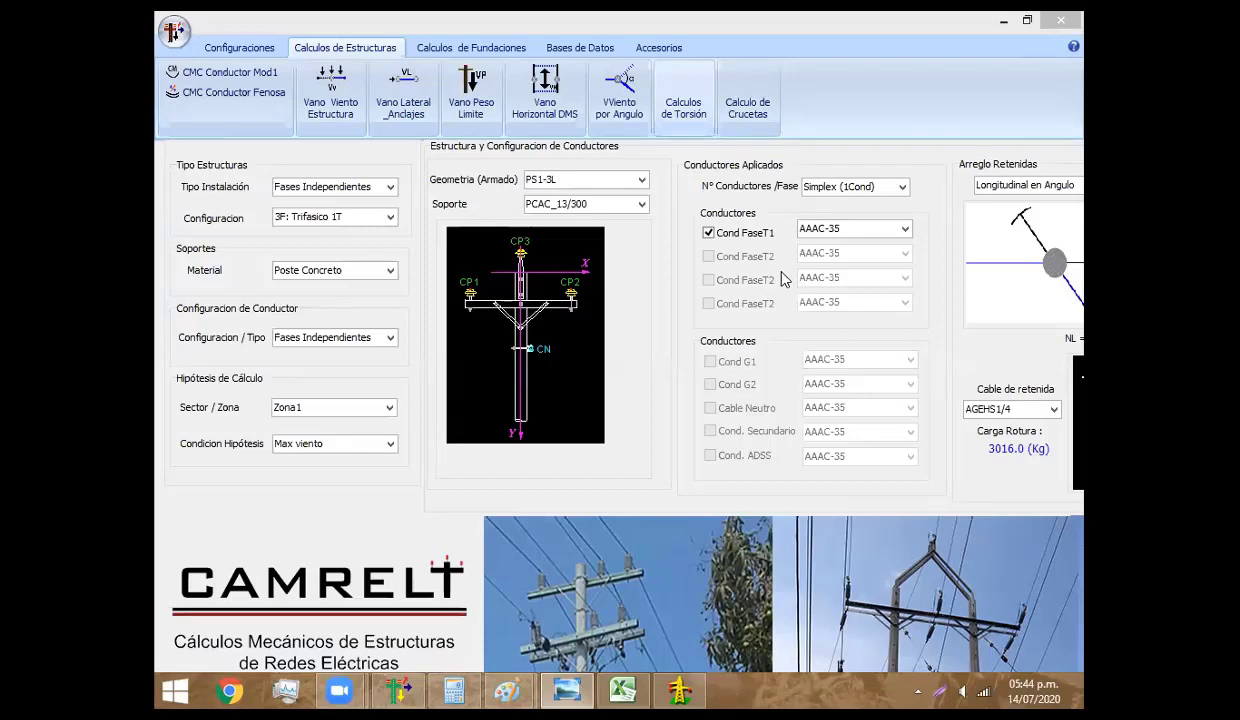
Open the Árbol_Cargas load tree in DLT-CAD, close it, and return to CAMRELT
left_click(680, 690)
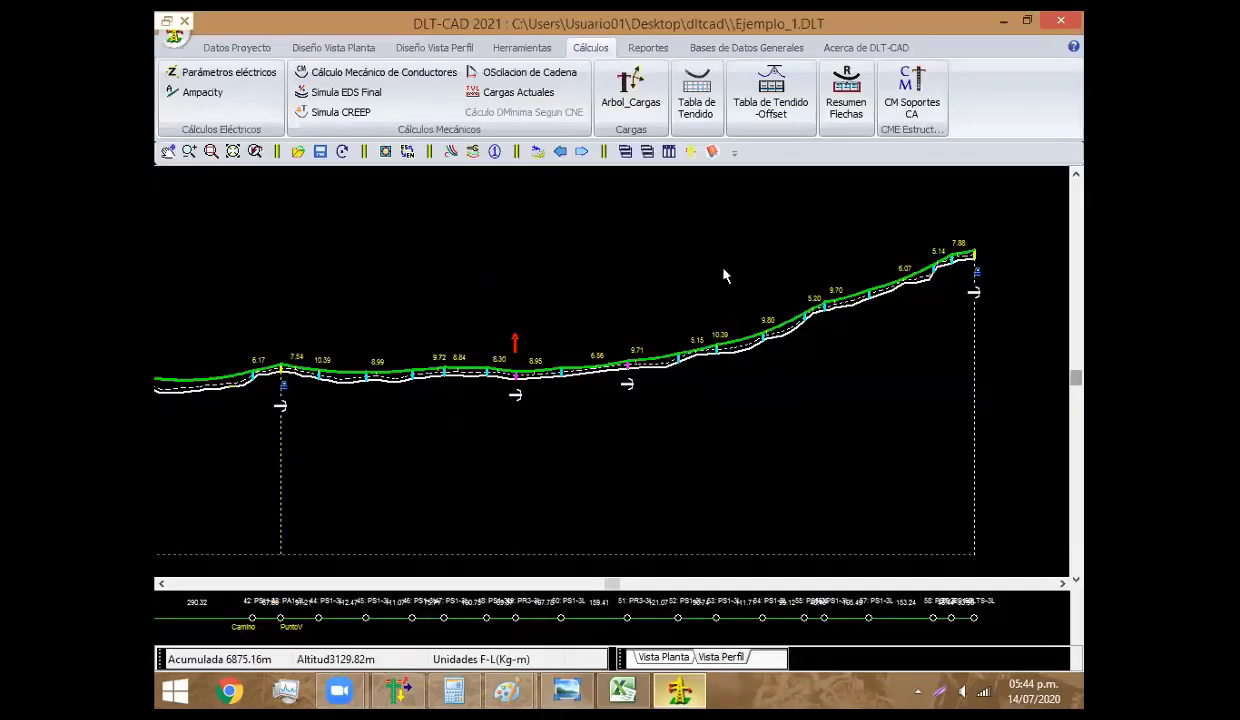
left_click(634, 93)
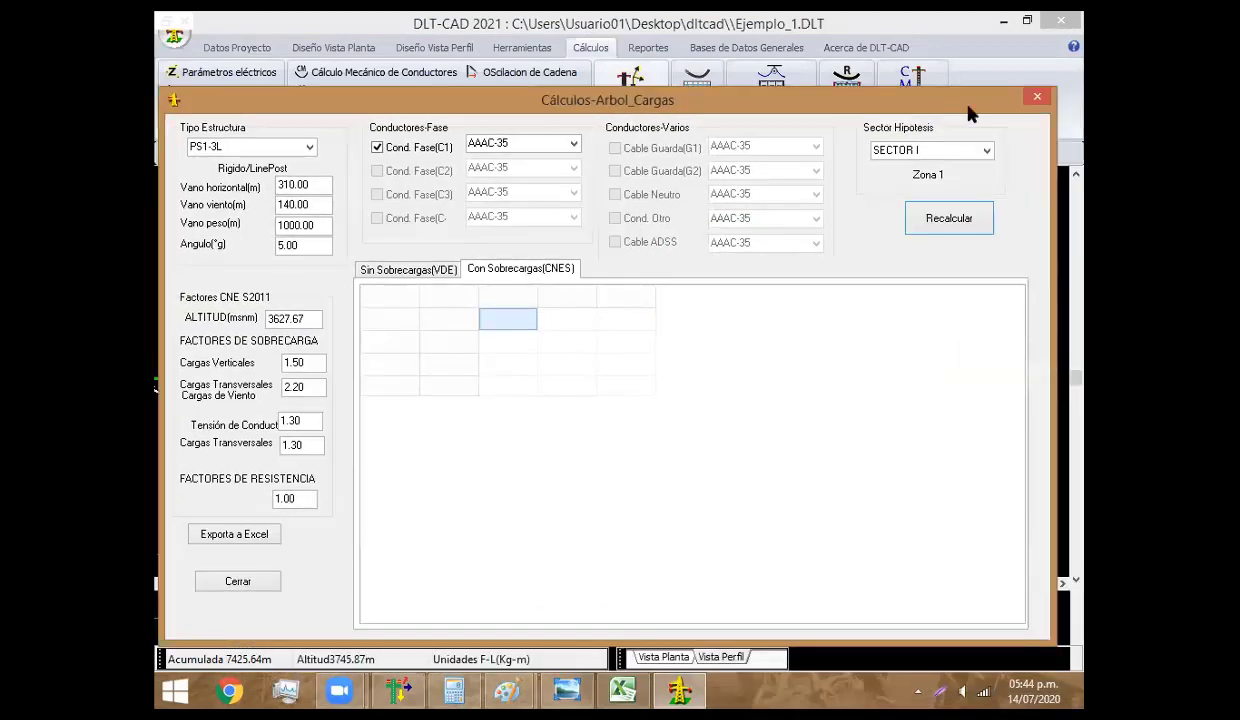
left_click(1037, 96)
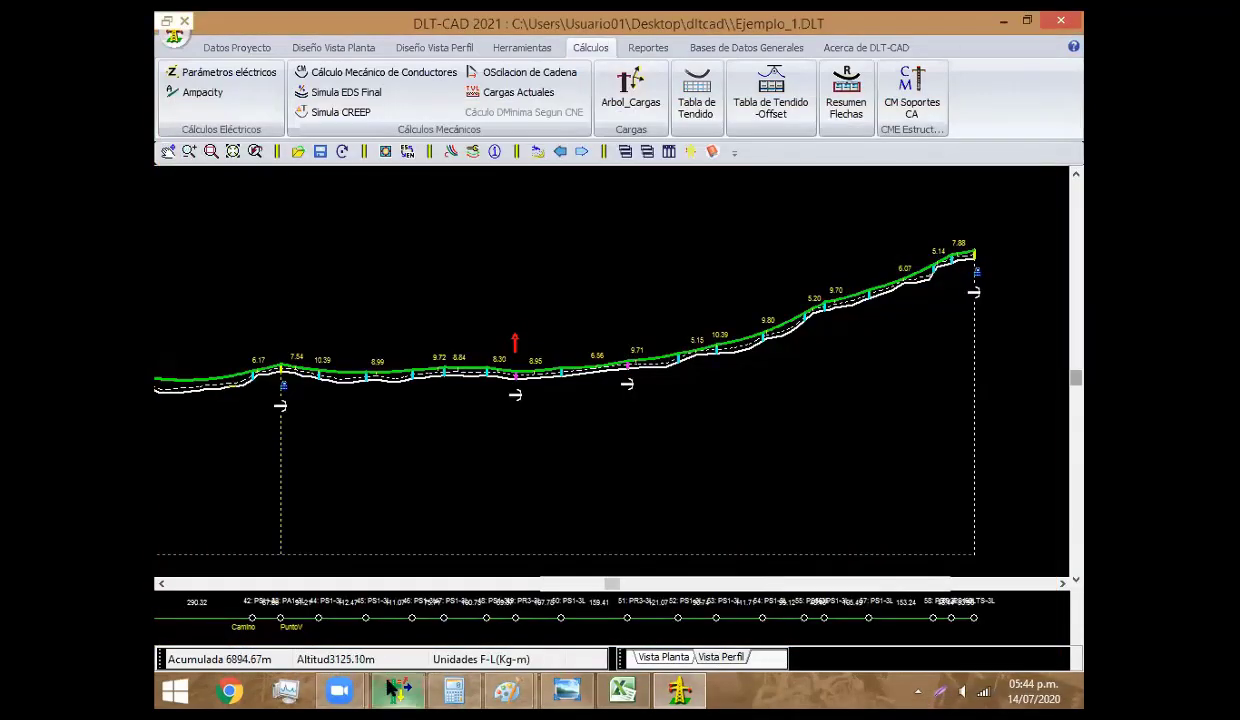
left_click(391, 684)
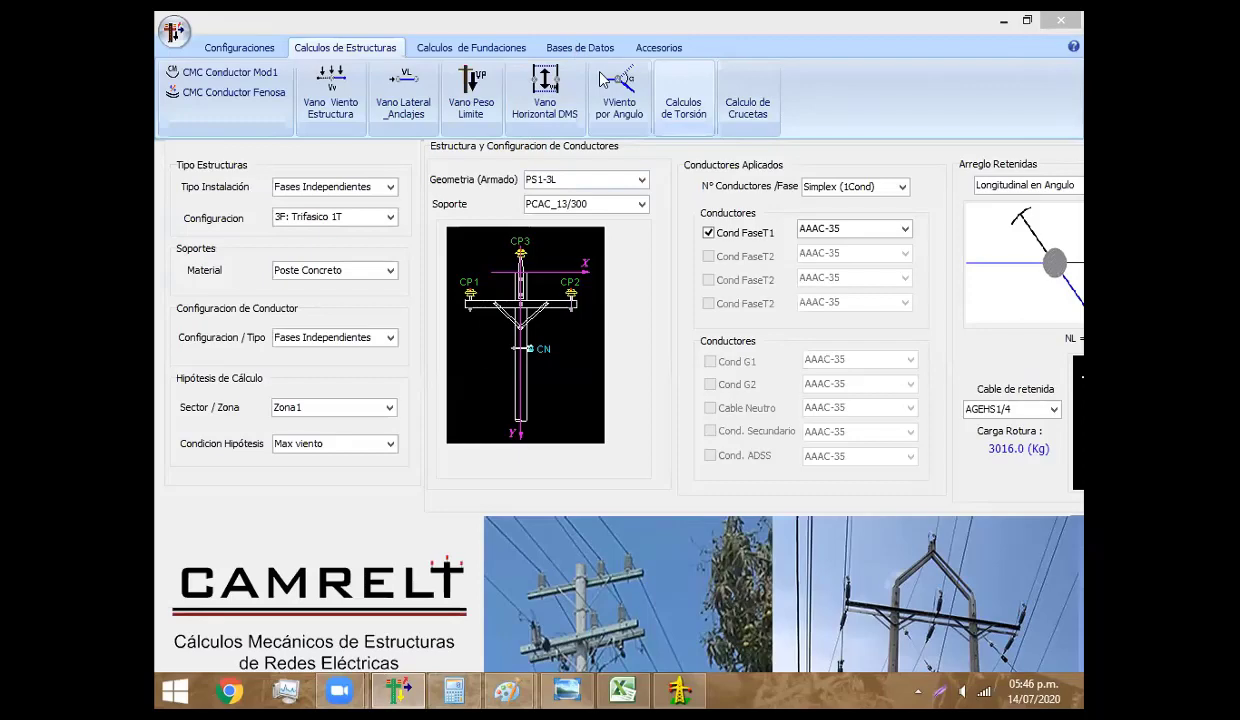
Browse armados PA1-0 and PA1-2N in the database, then display the XY coordinates of PA1-2L
left_click(580, 48)
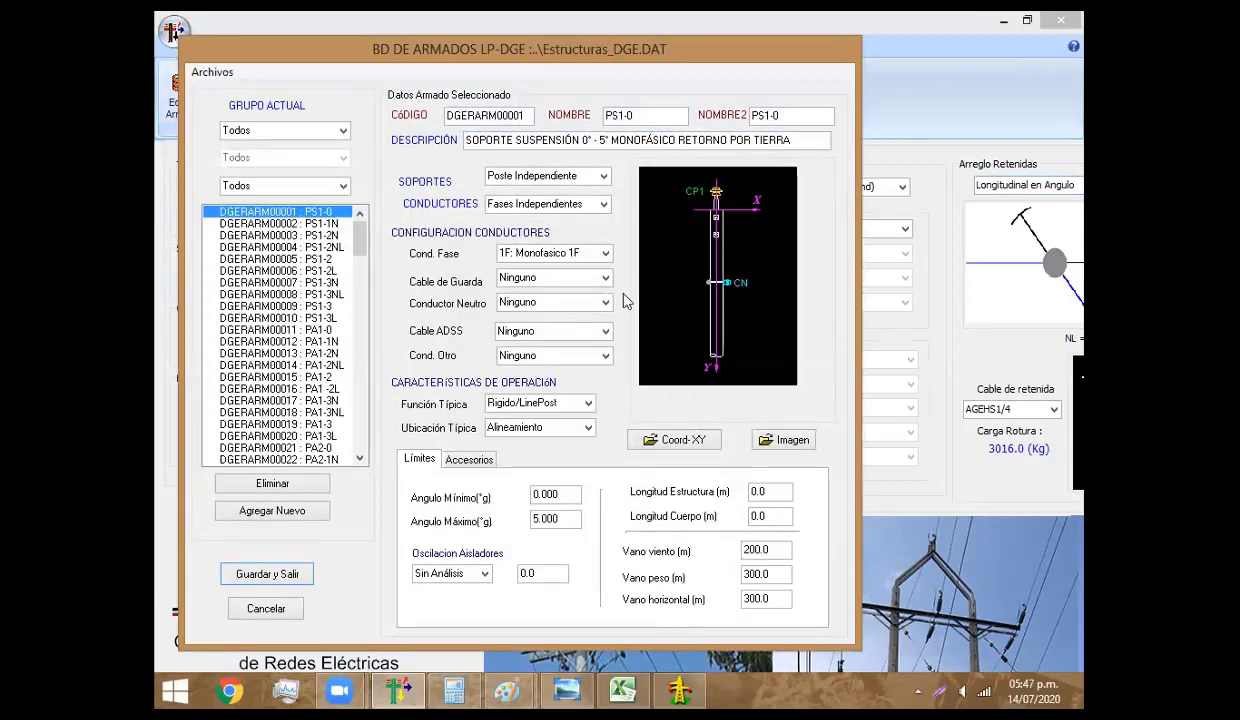
left_click(330, 330)
left_click(320, 353)
left_click(322, 388)
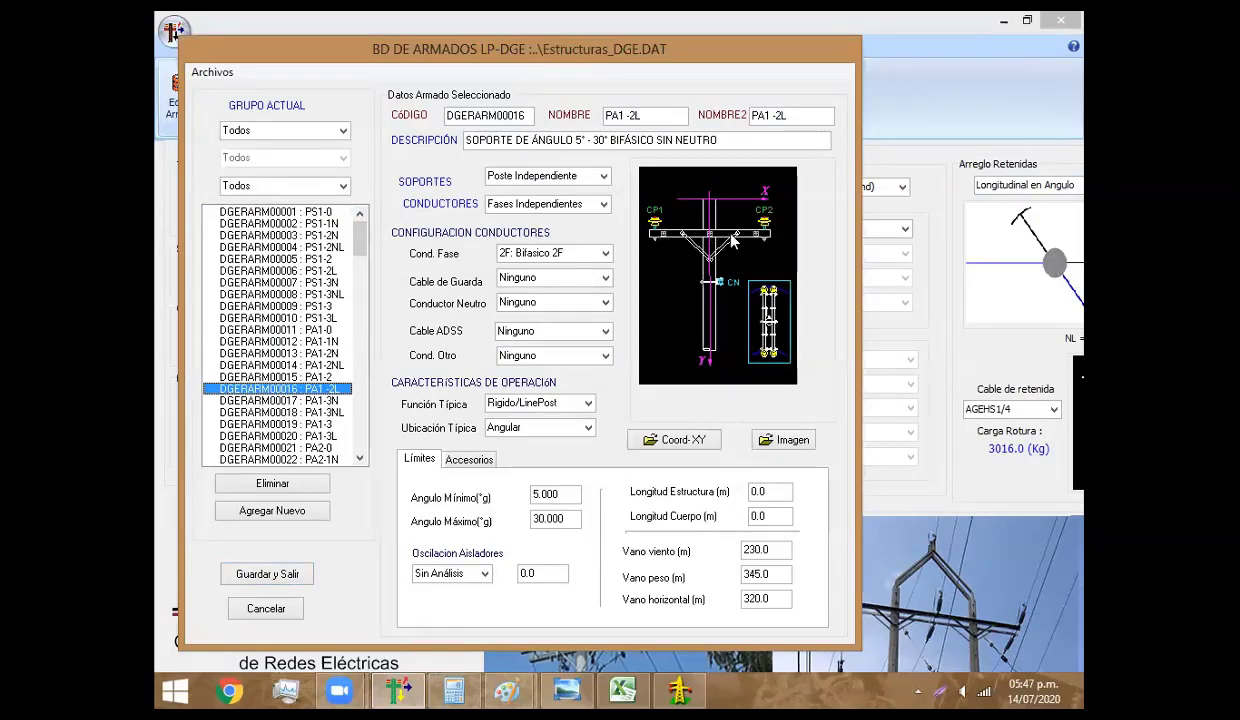
left_click(688, 445)
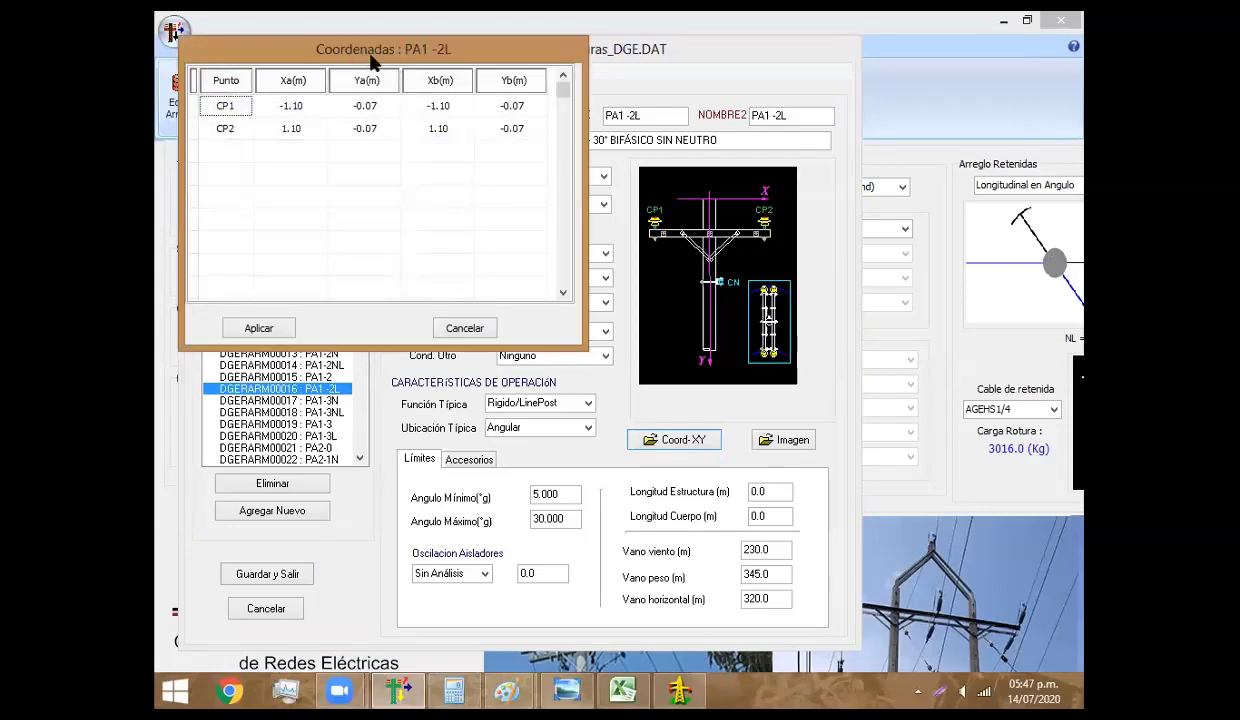
left_click_drag(372, 62, 703, 336)
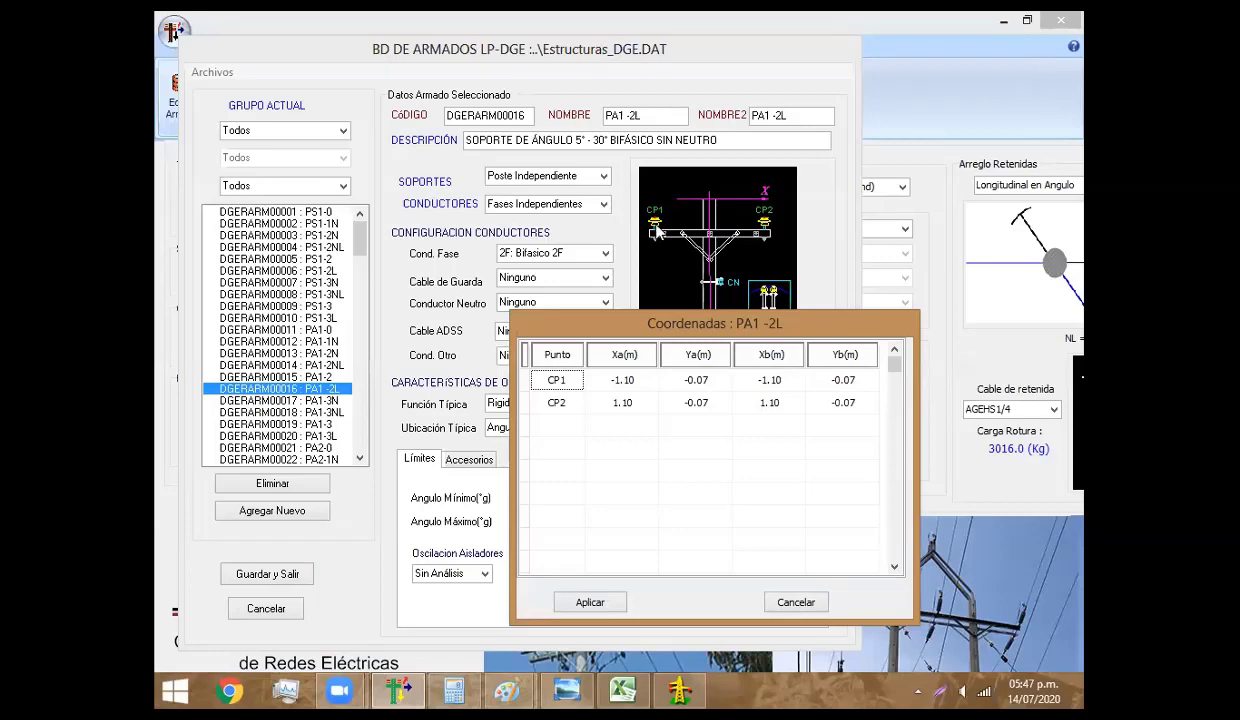
Inspect the CP1 Xa coordinate, cancel the Coordenadas table without applying, and save and close the armados database
left_click(612, 380)
type("-")
left_click(790, 600)
left_click(266, 576)
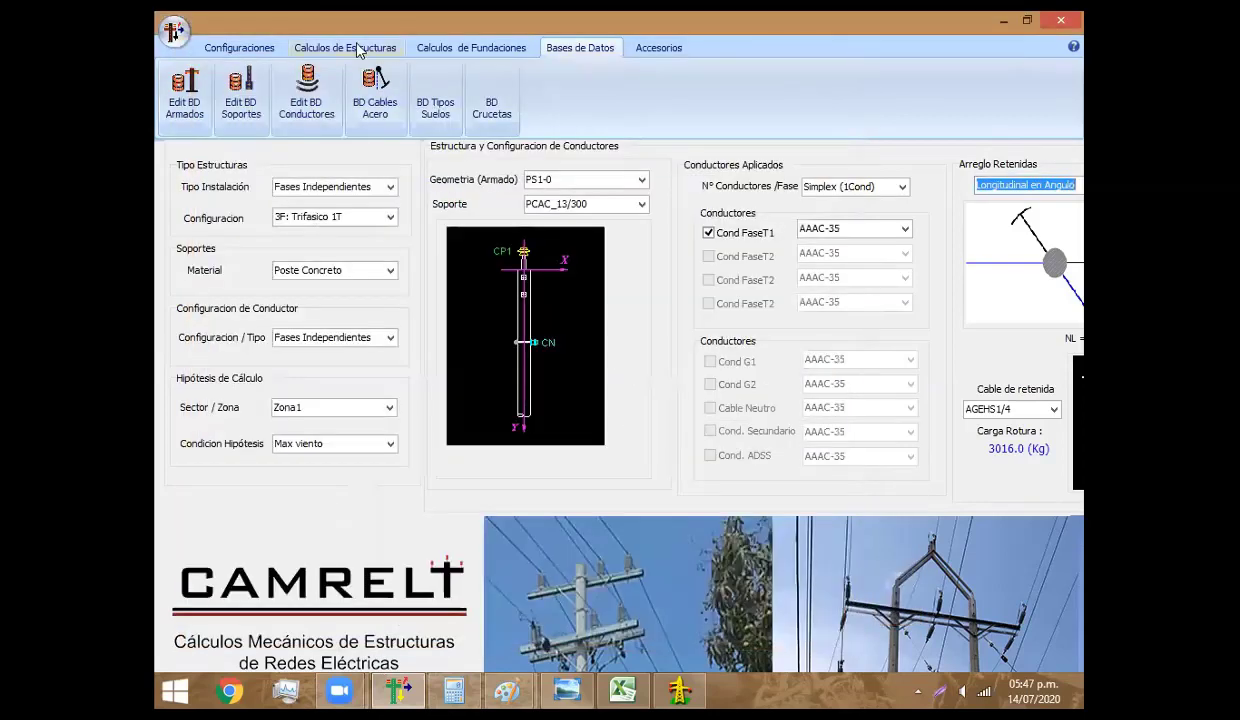
left_click(355, 48)
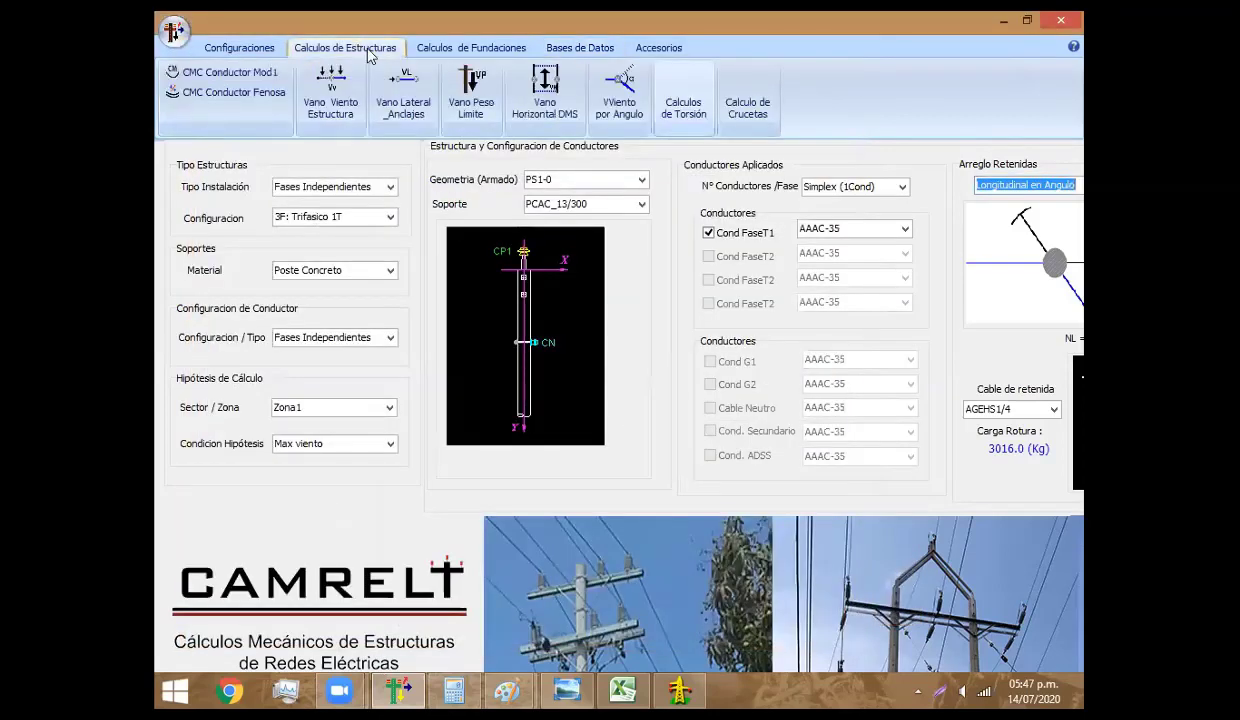
Compute the Vano Horizontal DMS phase-separation maximum span for armado PS1-3L: 320 m
left_click(576, 93)
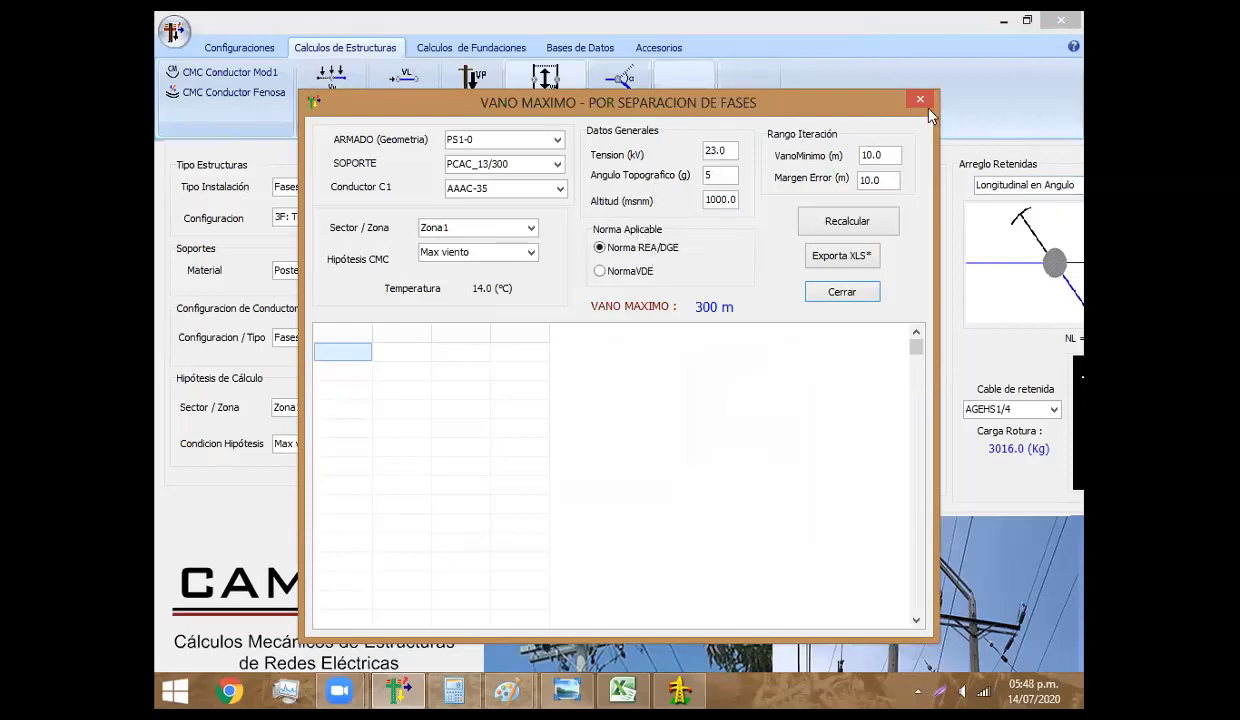
left_click(557, 140)
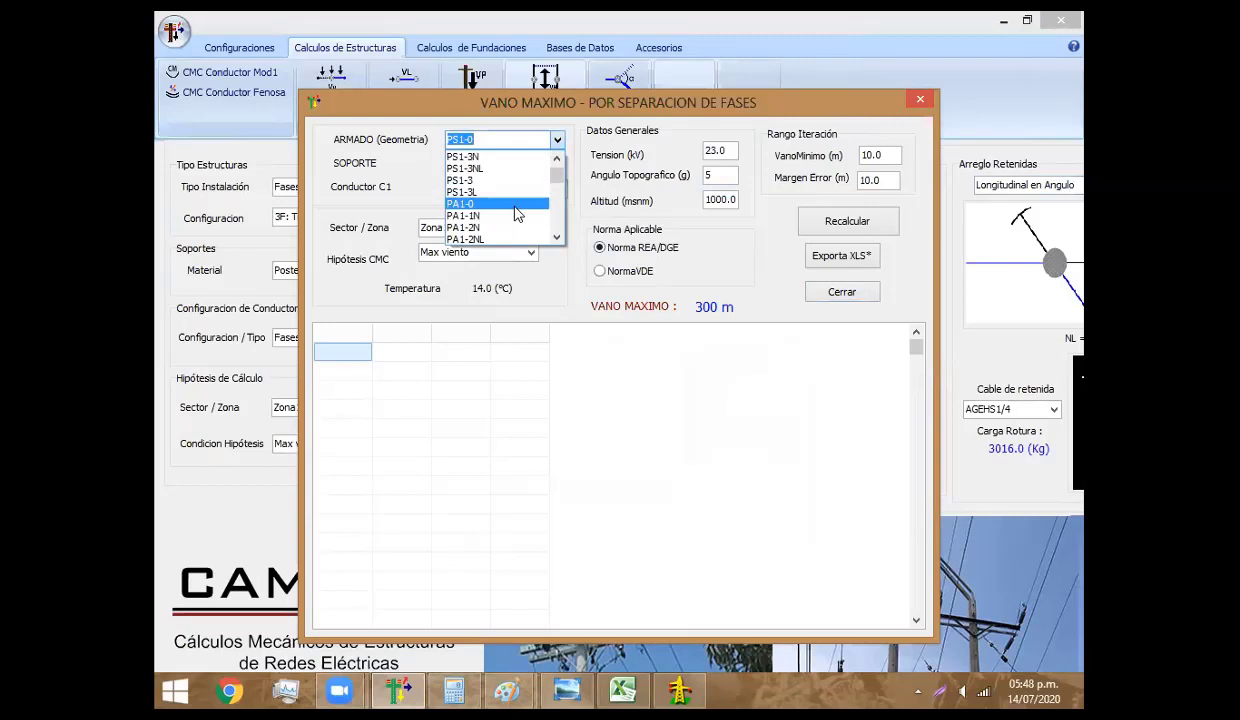
scroll(505, 190, "down", 3)
left_click(470, 185)
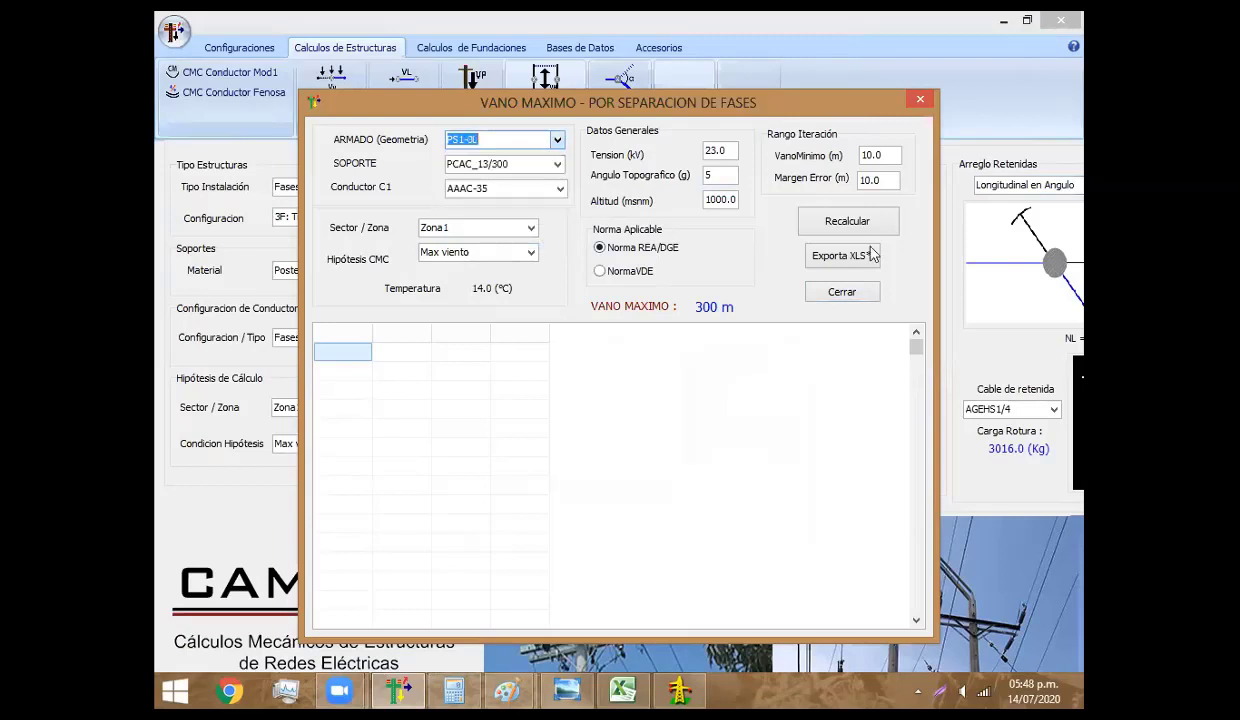
left_click(850, 224)
Pass over PA2-2, recalculate the maximum span for PSH-3 (700 m), and close the results
left_click(557, 140)
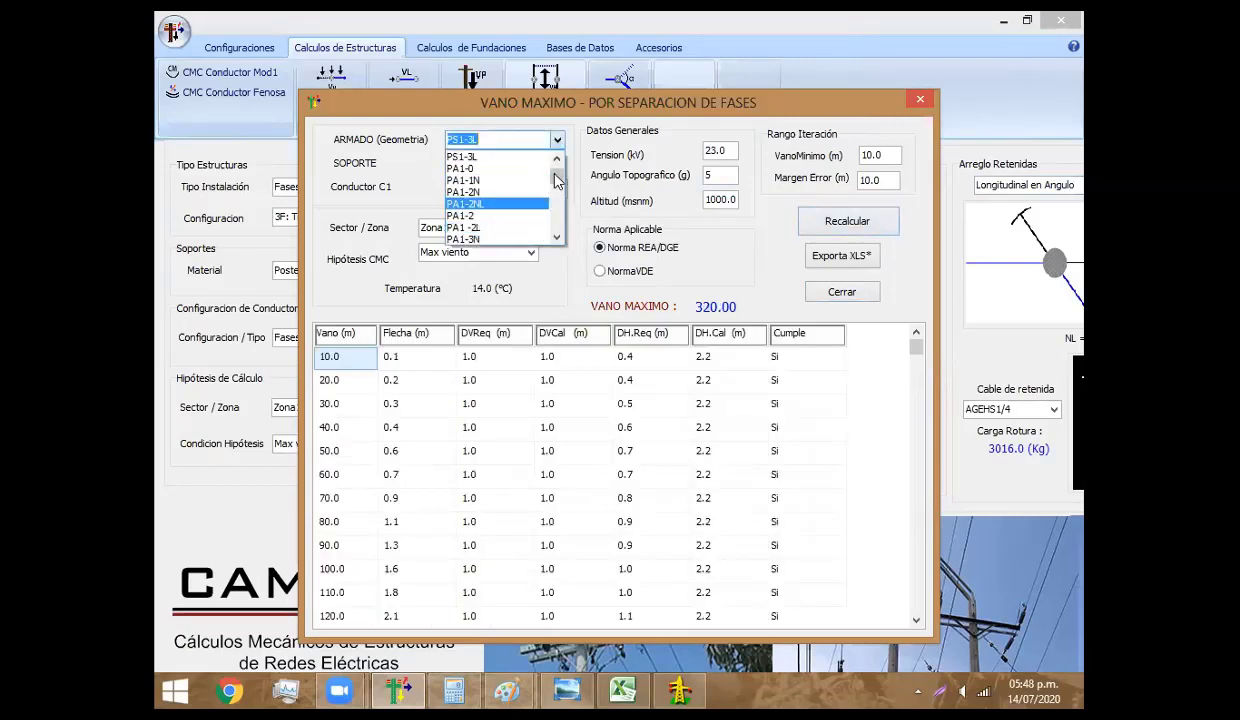
mouse_move(557, 170)
left_mouse_down()
mouse_move(560, 213)
mouse_move(563, 186)
left_mouse_up()
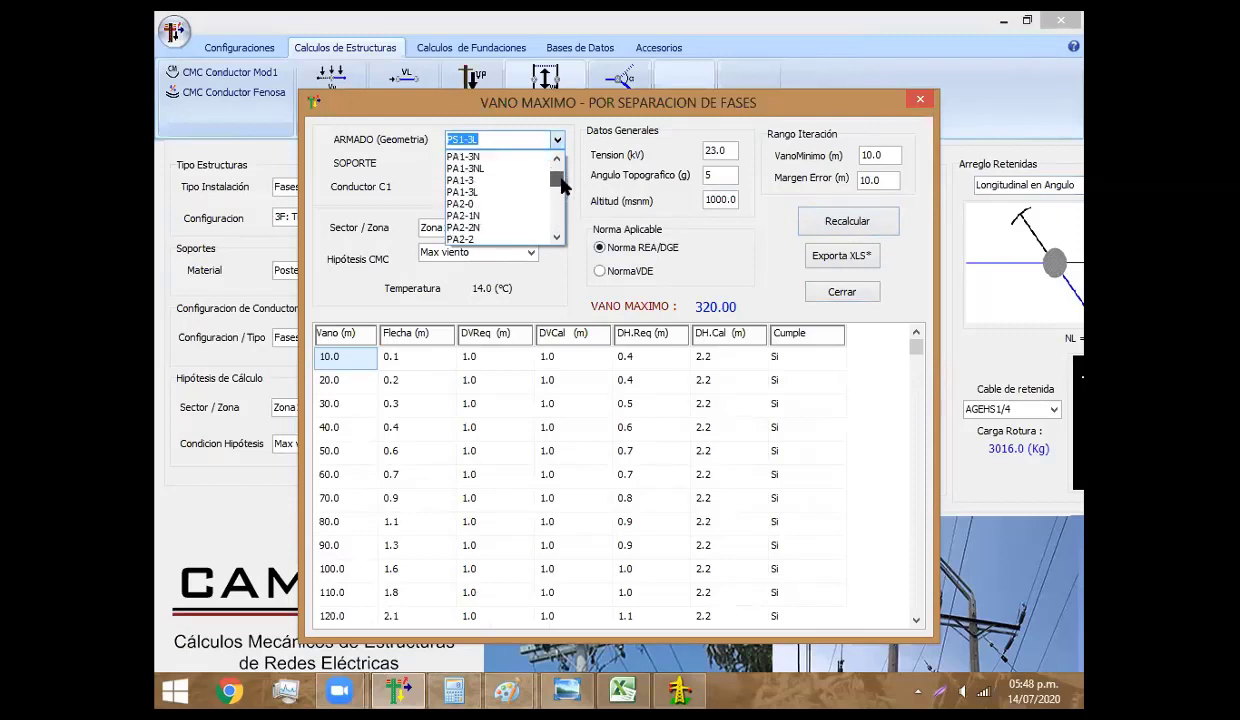
scroll(500, 216, "down", 1)
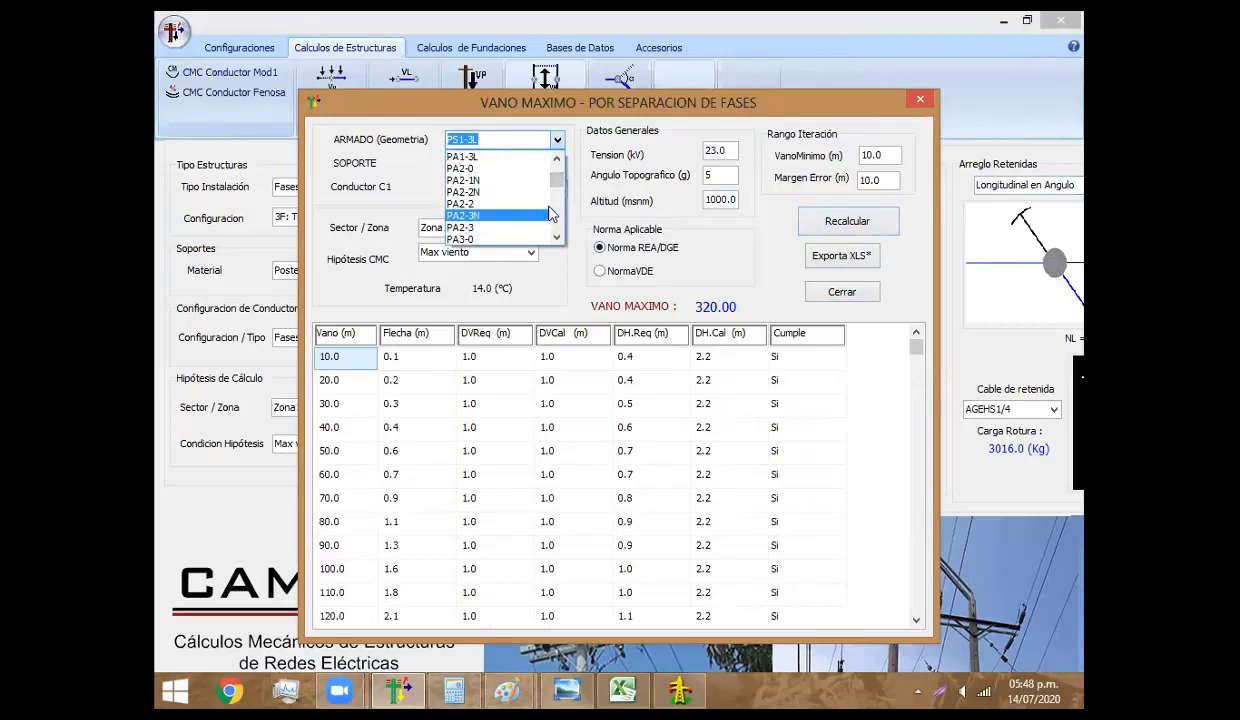
left_click(549, 203)
left_click(557, 139)
scroll(555, 225, "down", 2)
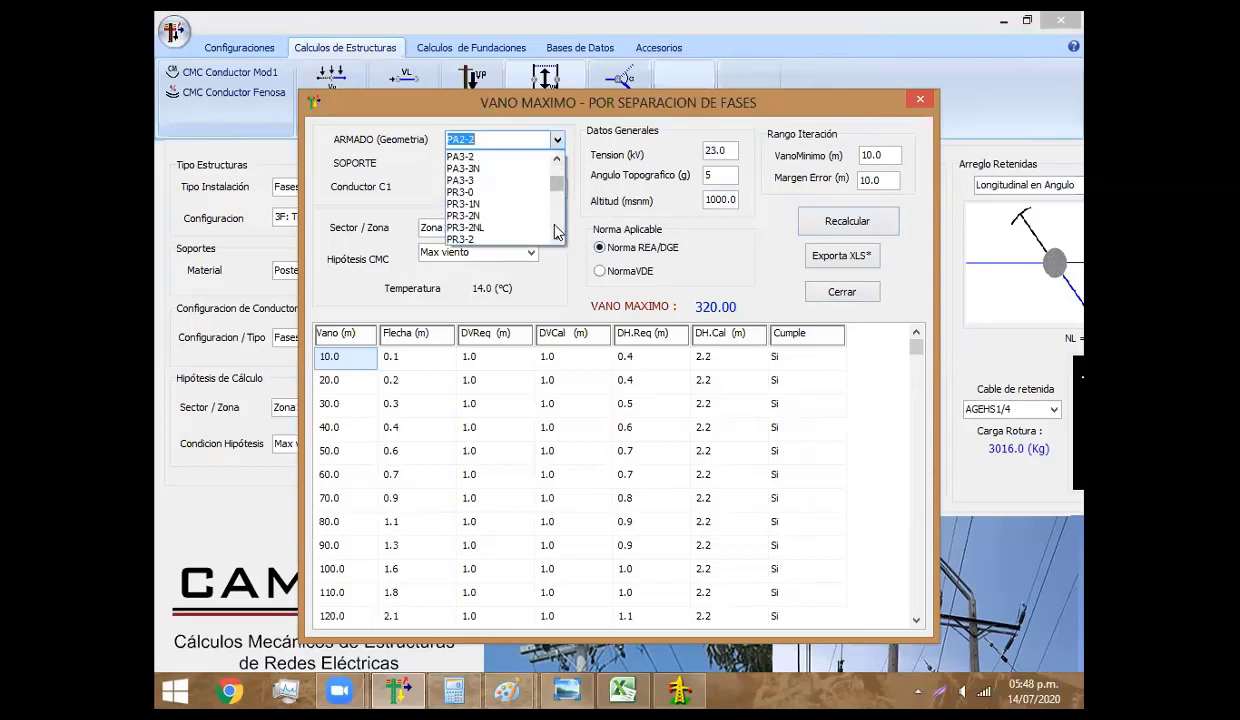
scroll(557, 231, "down", 1)
scroll(557, 231, "down", 2)
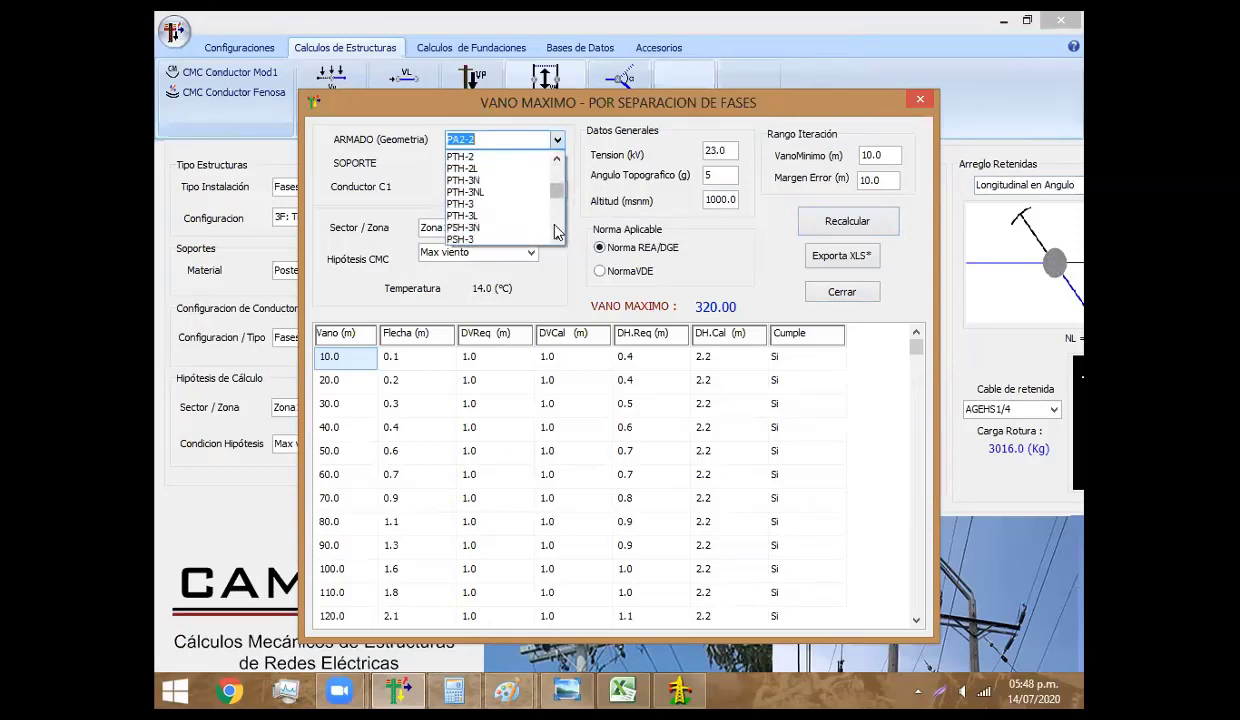
scroll(500, 232, "down", 1)
left_click(484, 236)
left_click(838, 224)
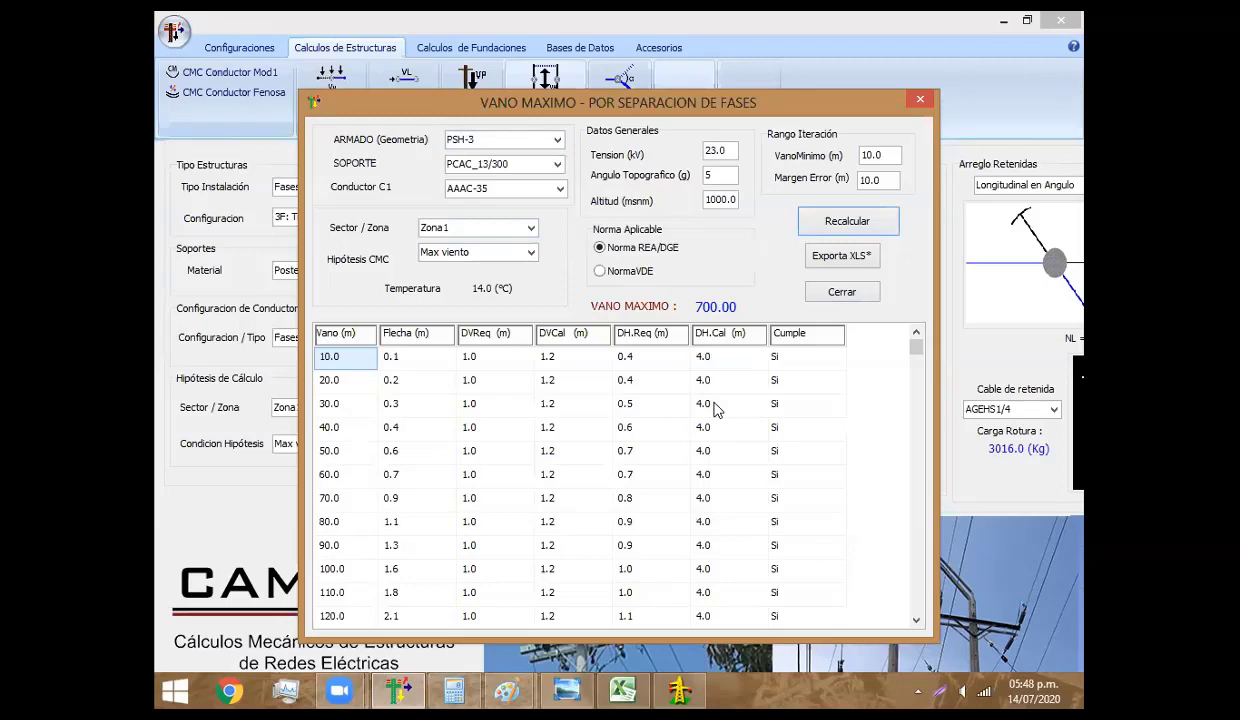
left_click(919, 99)
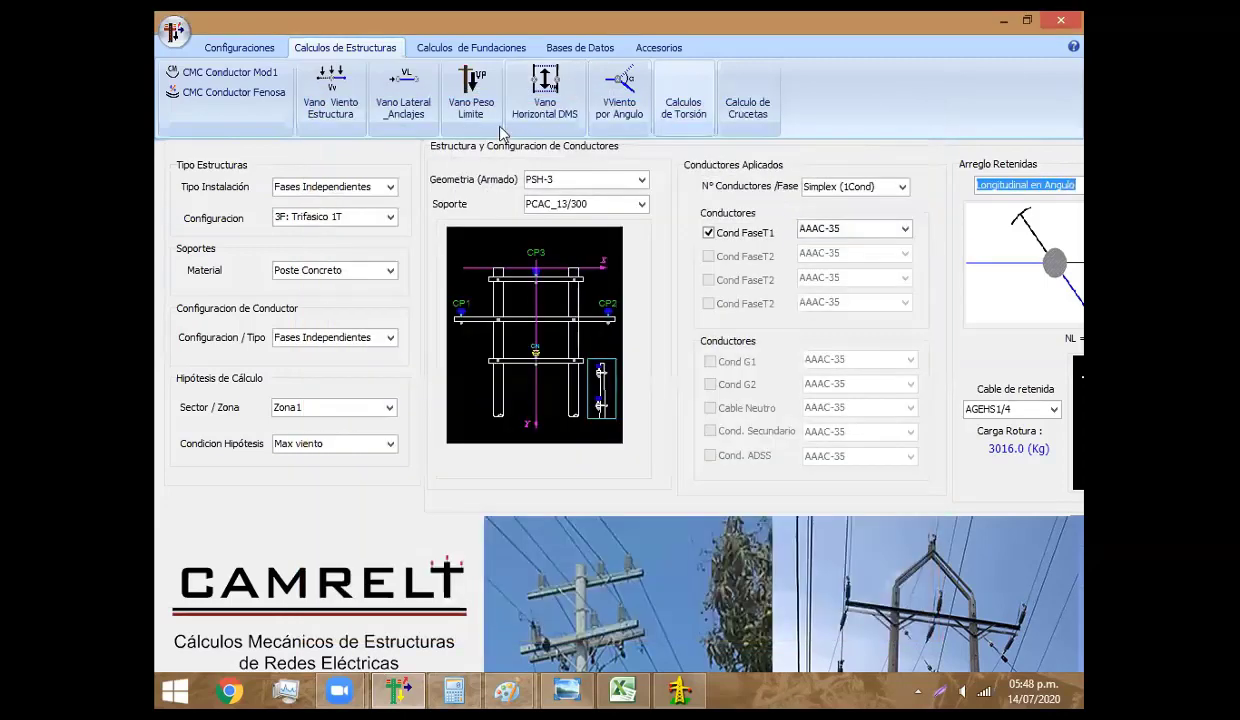
Open the armado structure database and view the CP1–CP3 point coordinates of PS1-3
left_click(580, 47)
left_click(184, 92)
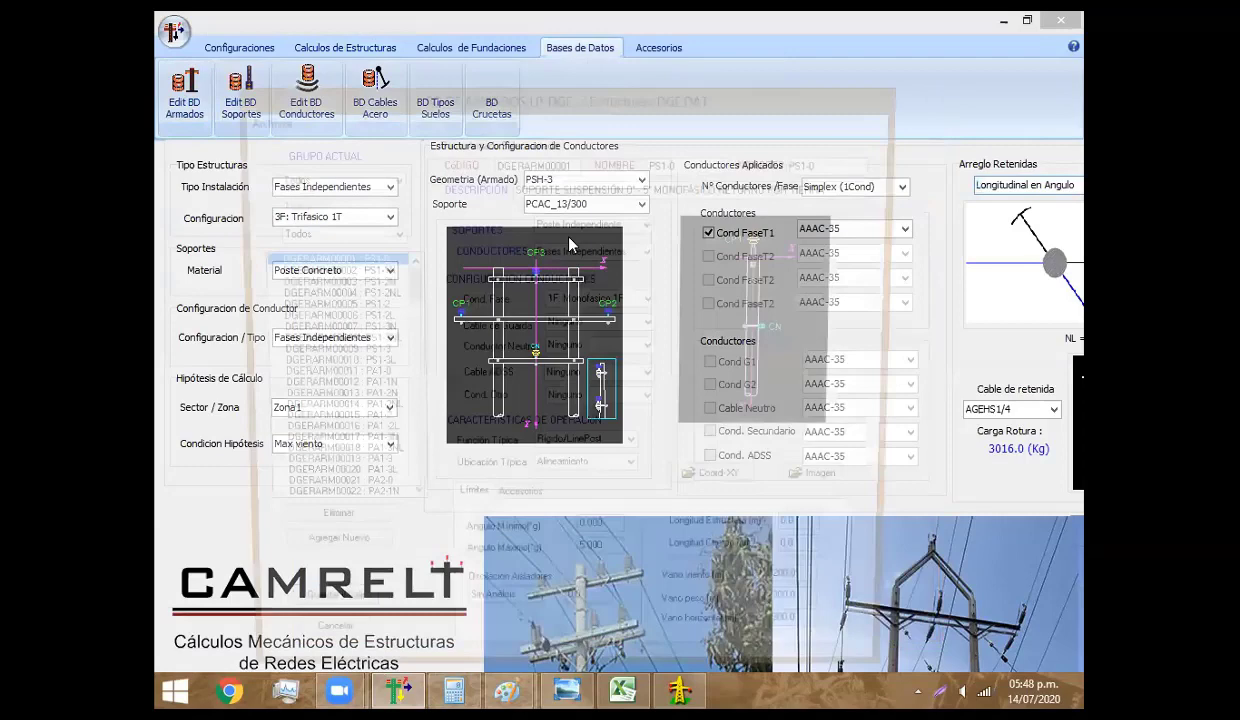
left_click(358, 352)
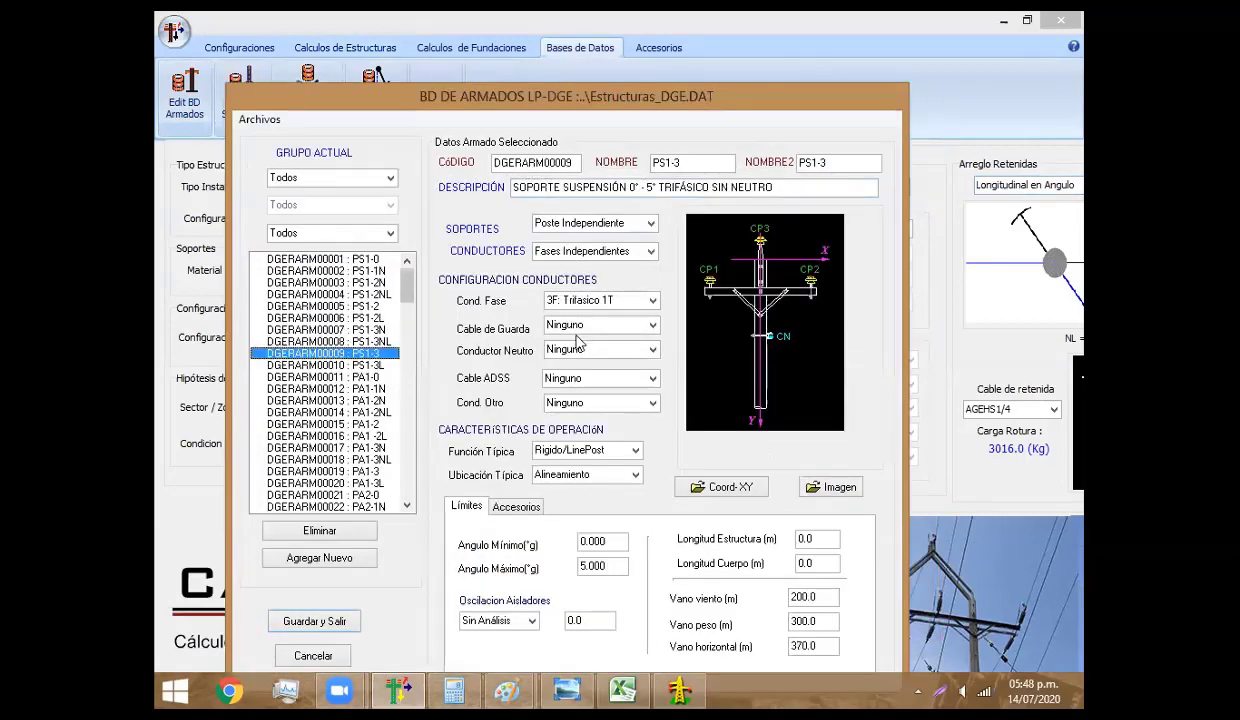
left_click(735, 487)
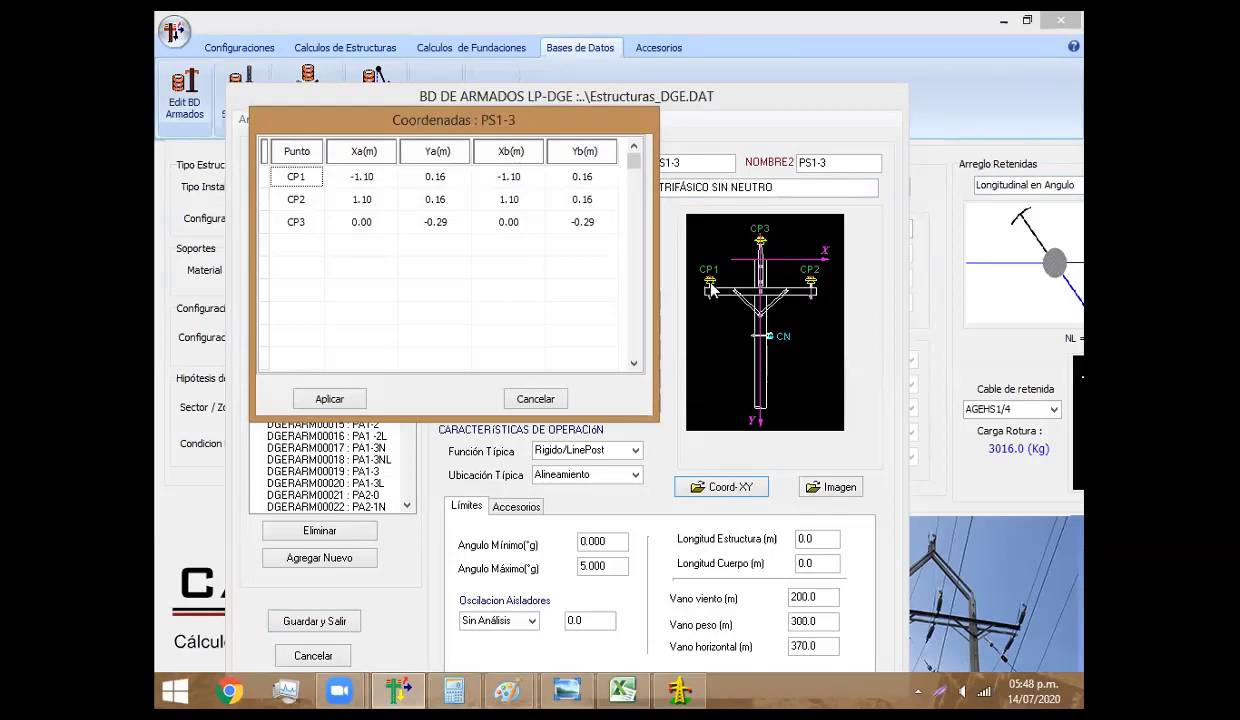
Close the coordinates table and exit the BD de Armados without saving
left_click(537, 399)
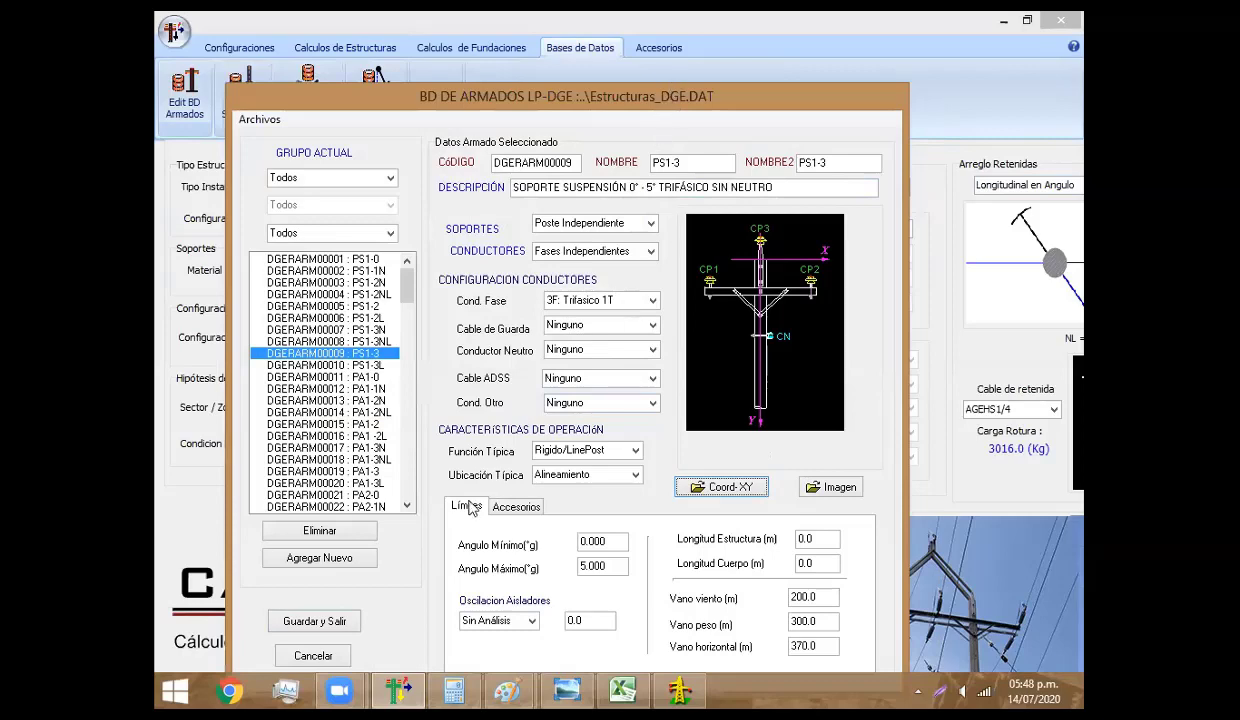
left_click_drag(672, 107, 756, 70)
left_click(398, 618)
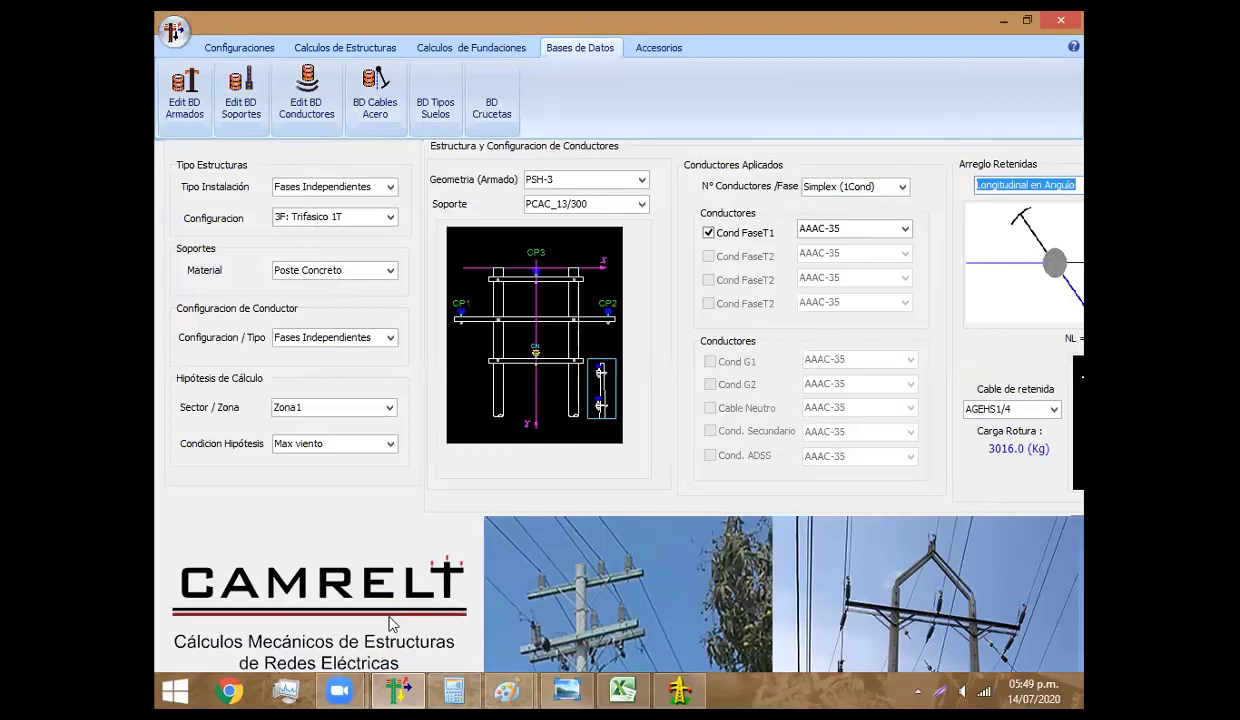
Start the Calculo de Crucetas crossarm calculation from the structure-calculation tools
left_click(296, 52)
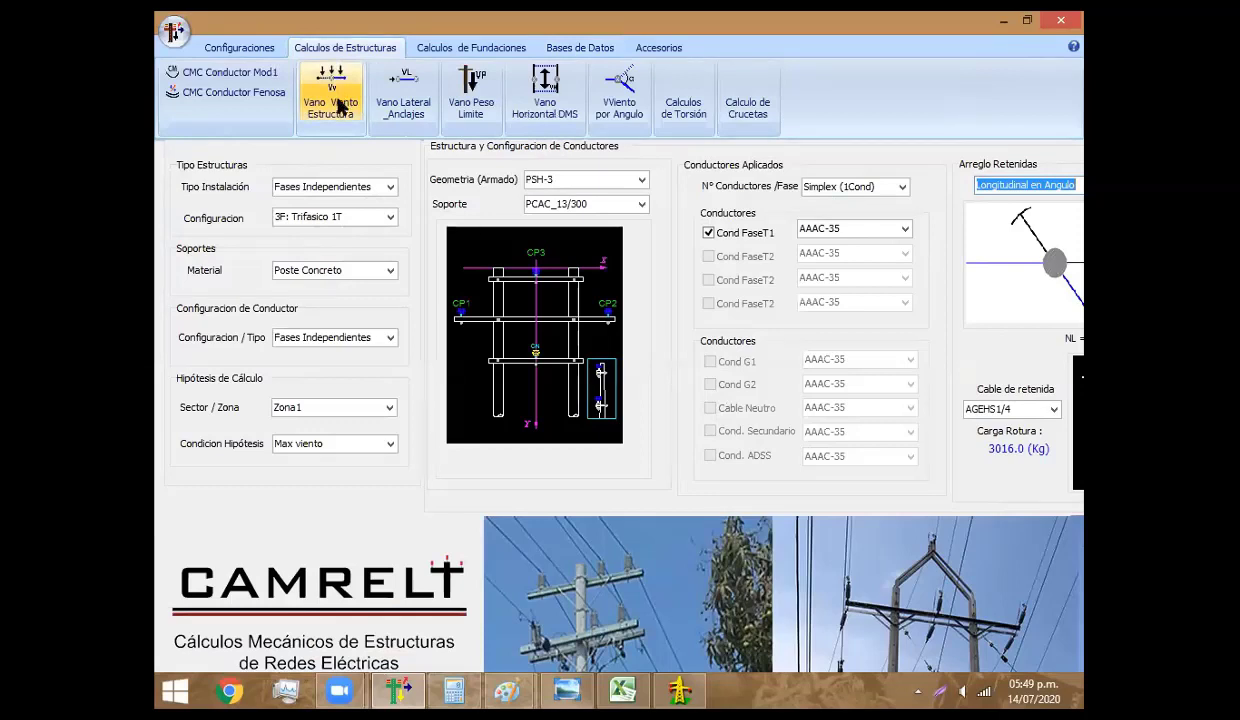
left_click(729, 87)
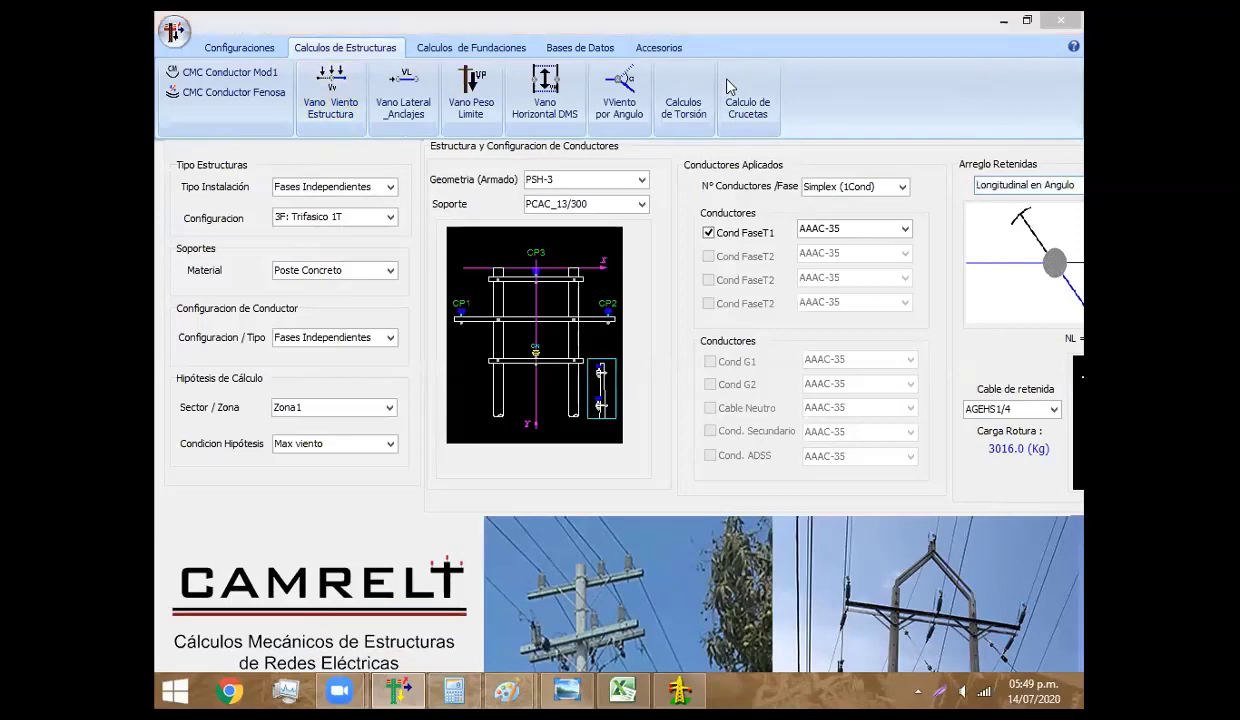